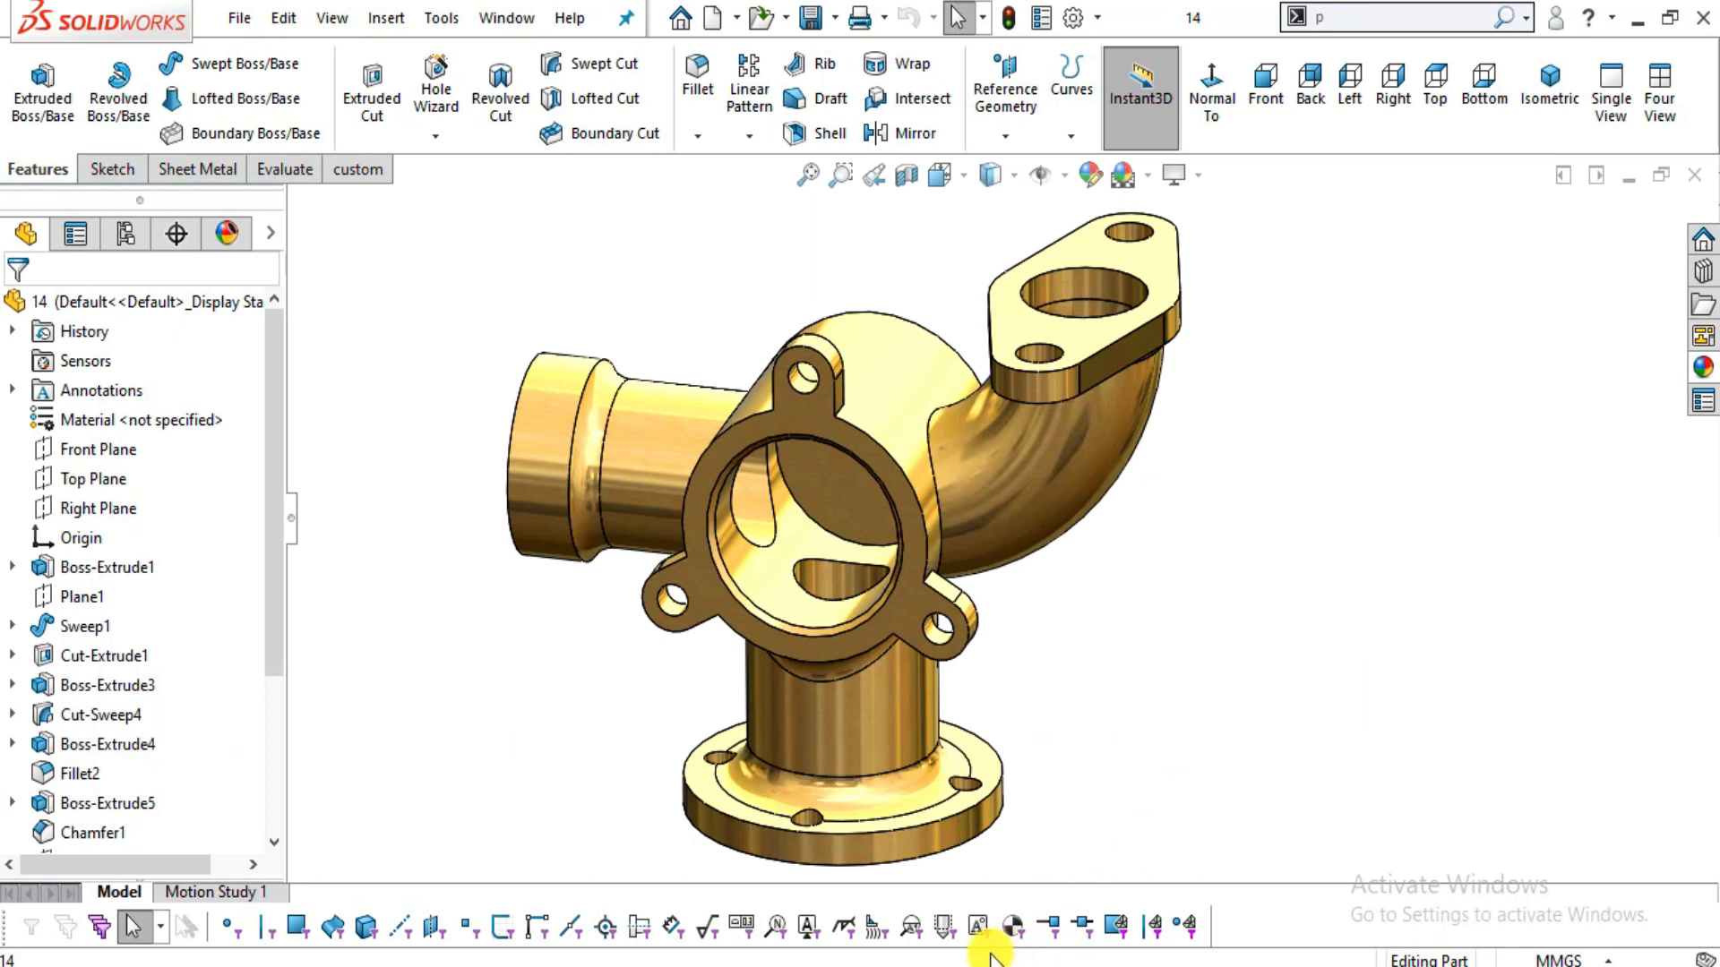
- Switch to the 14.jpg drawing in Photos and look over its front, section, bottom and isometric views
left_click(932, 965)
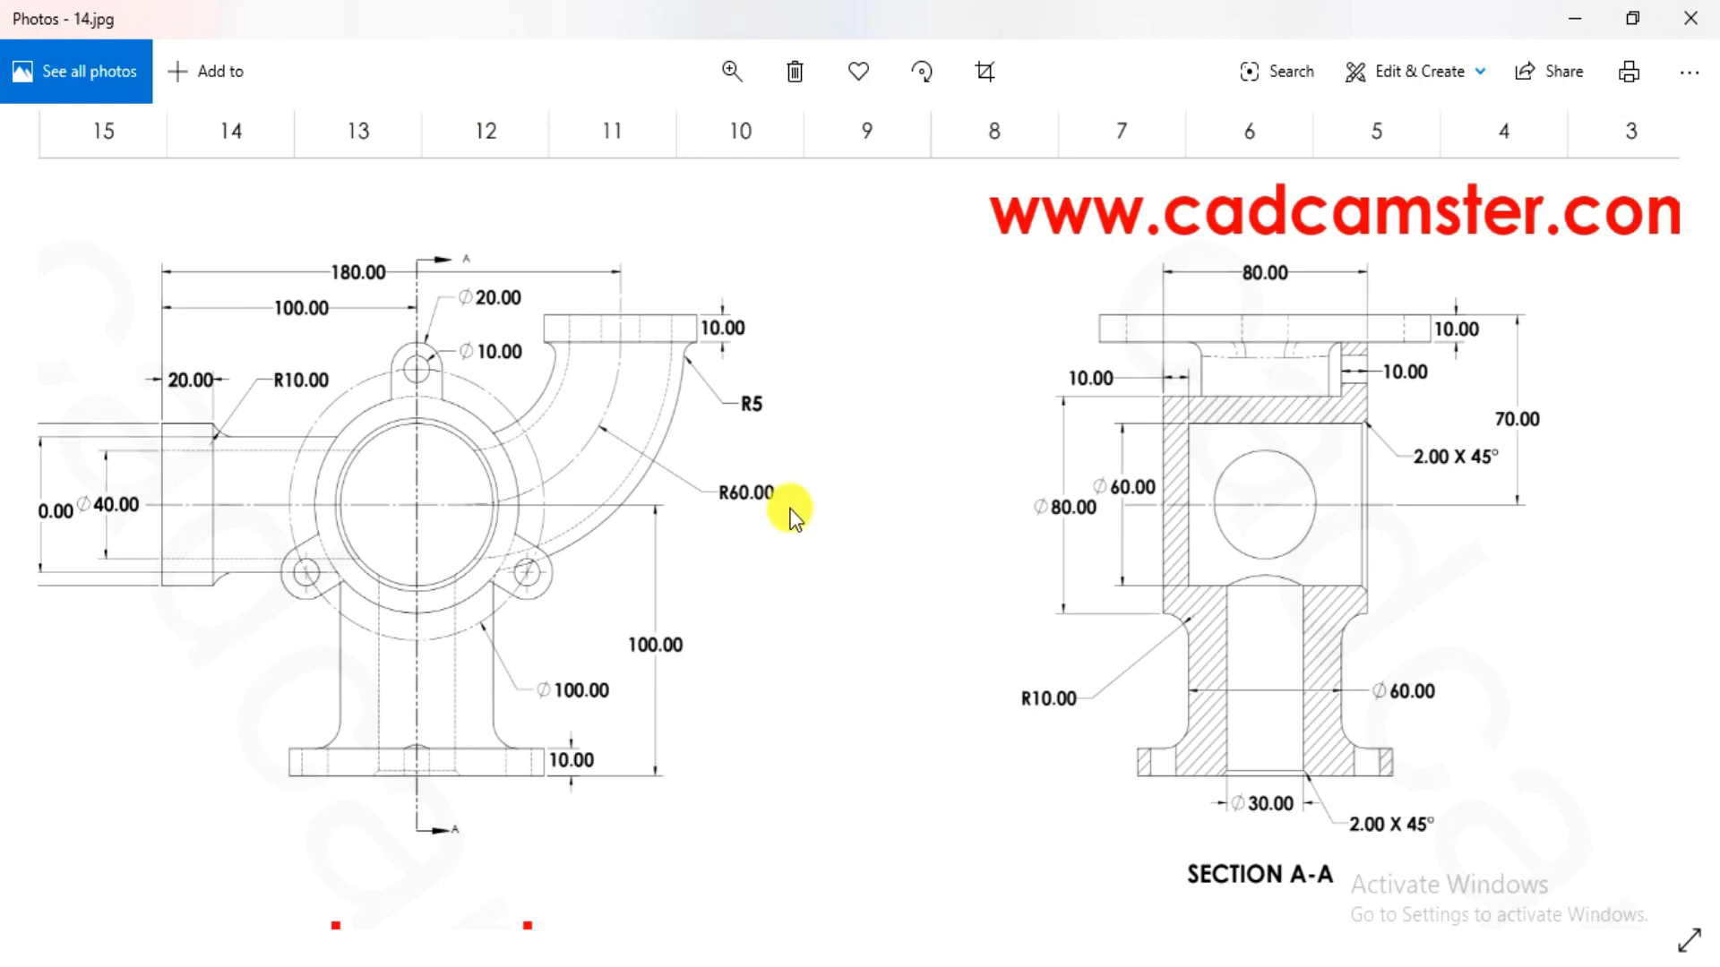
scroll(690, 310, "down", 5)
scroll(733, 766, "up", 4)
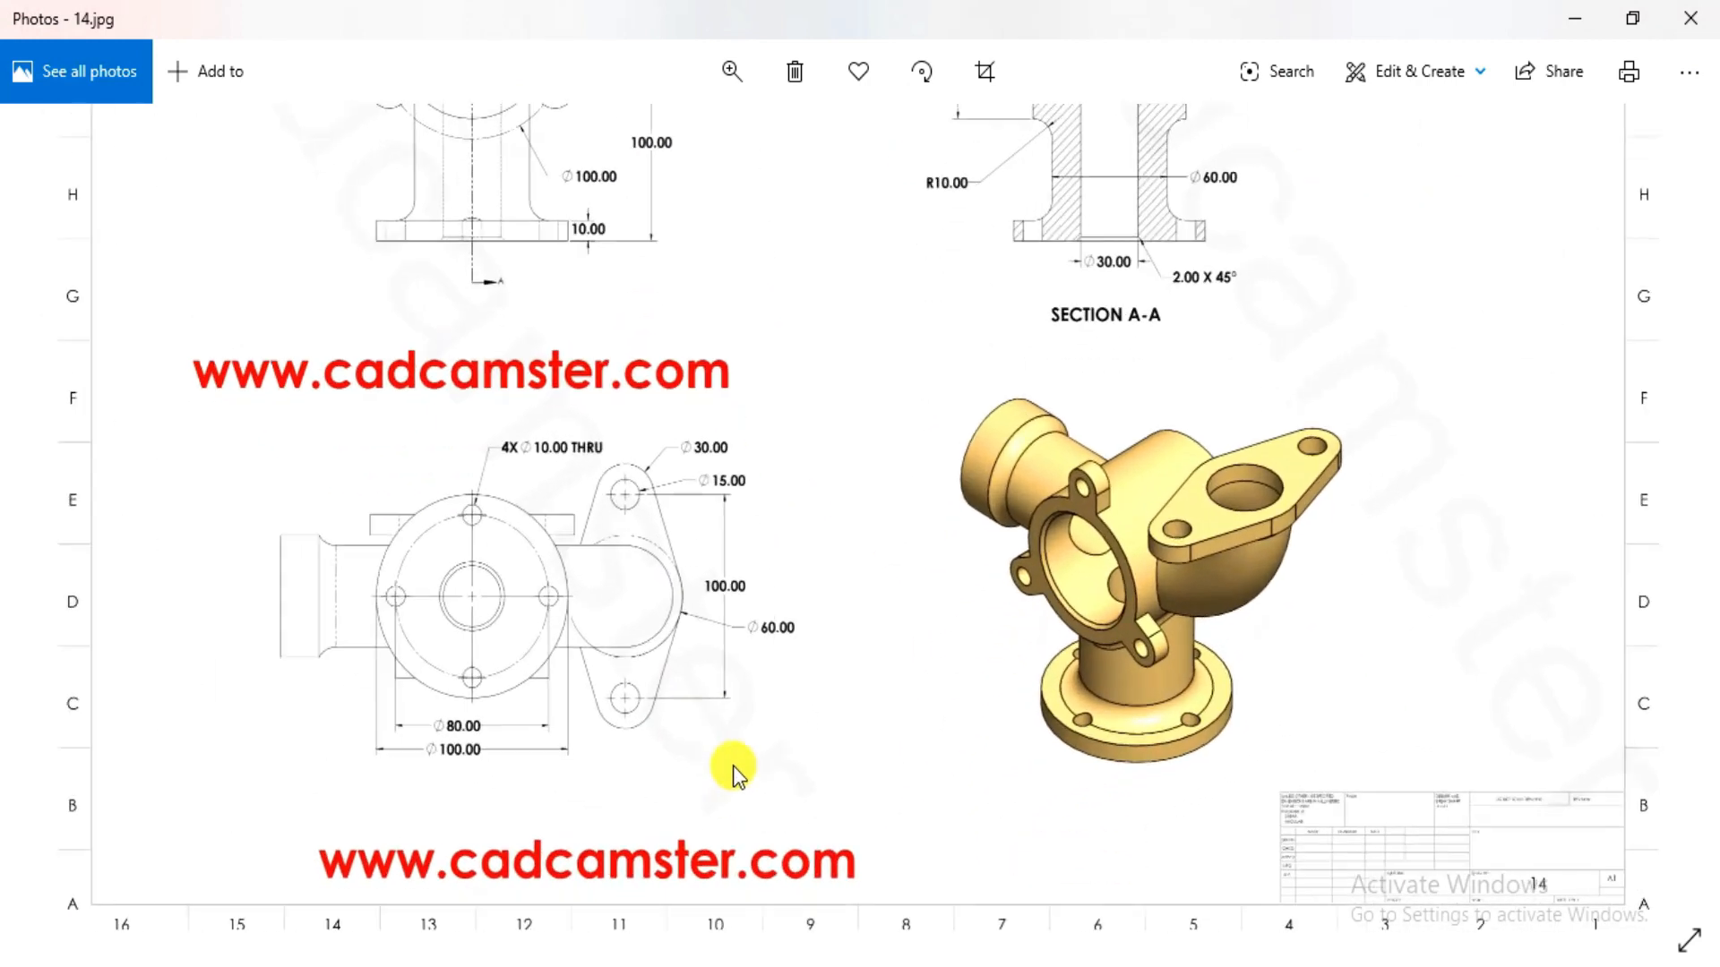
left_click_drag(729, 672, 714, 803)
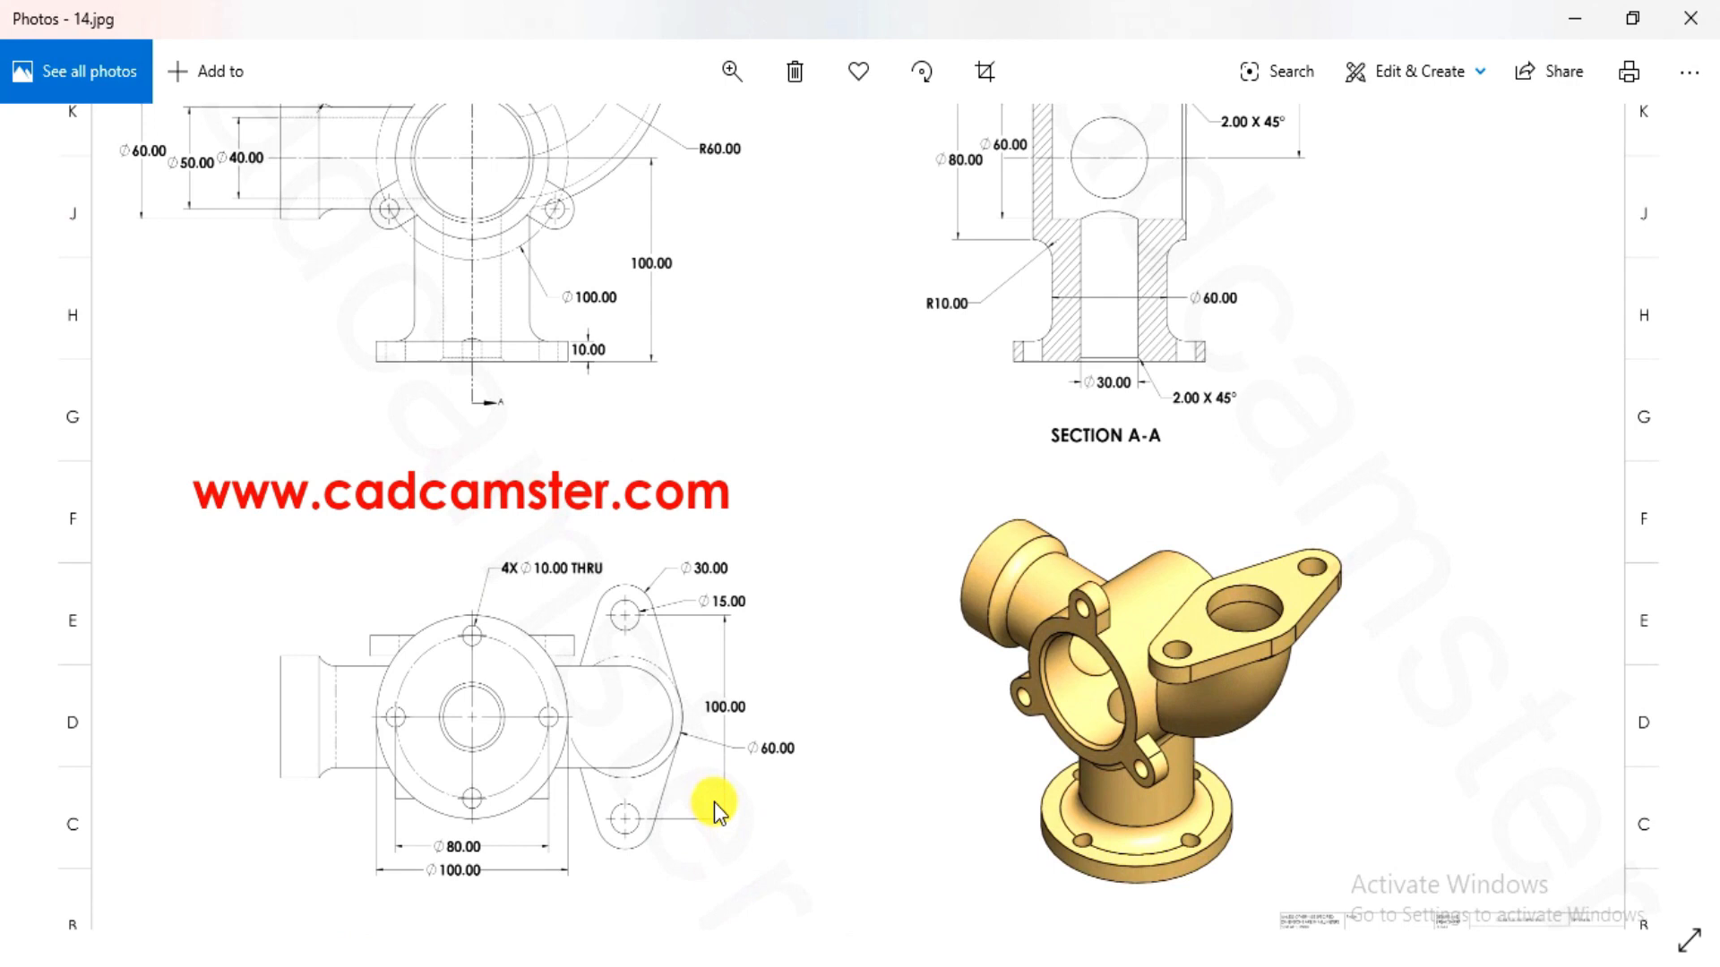
left_click_drag(558, 495, 570, 574)
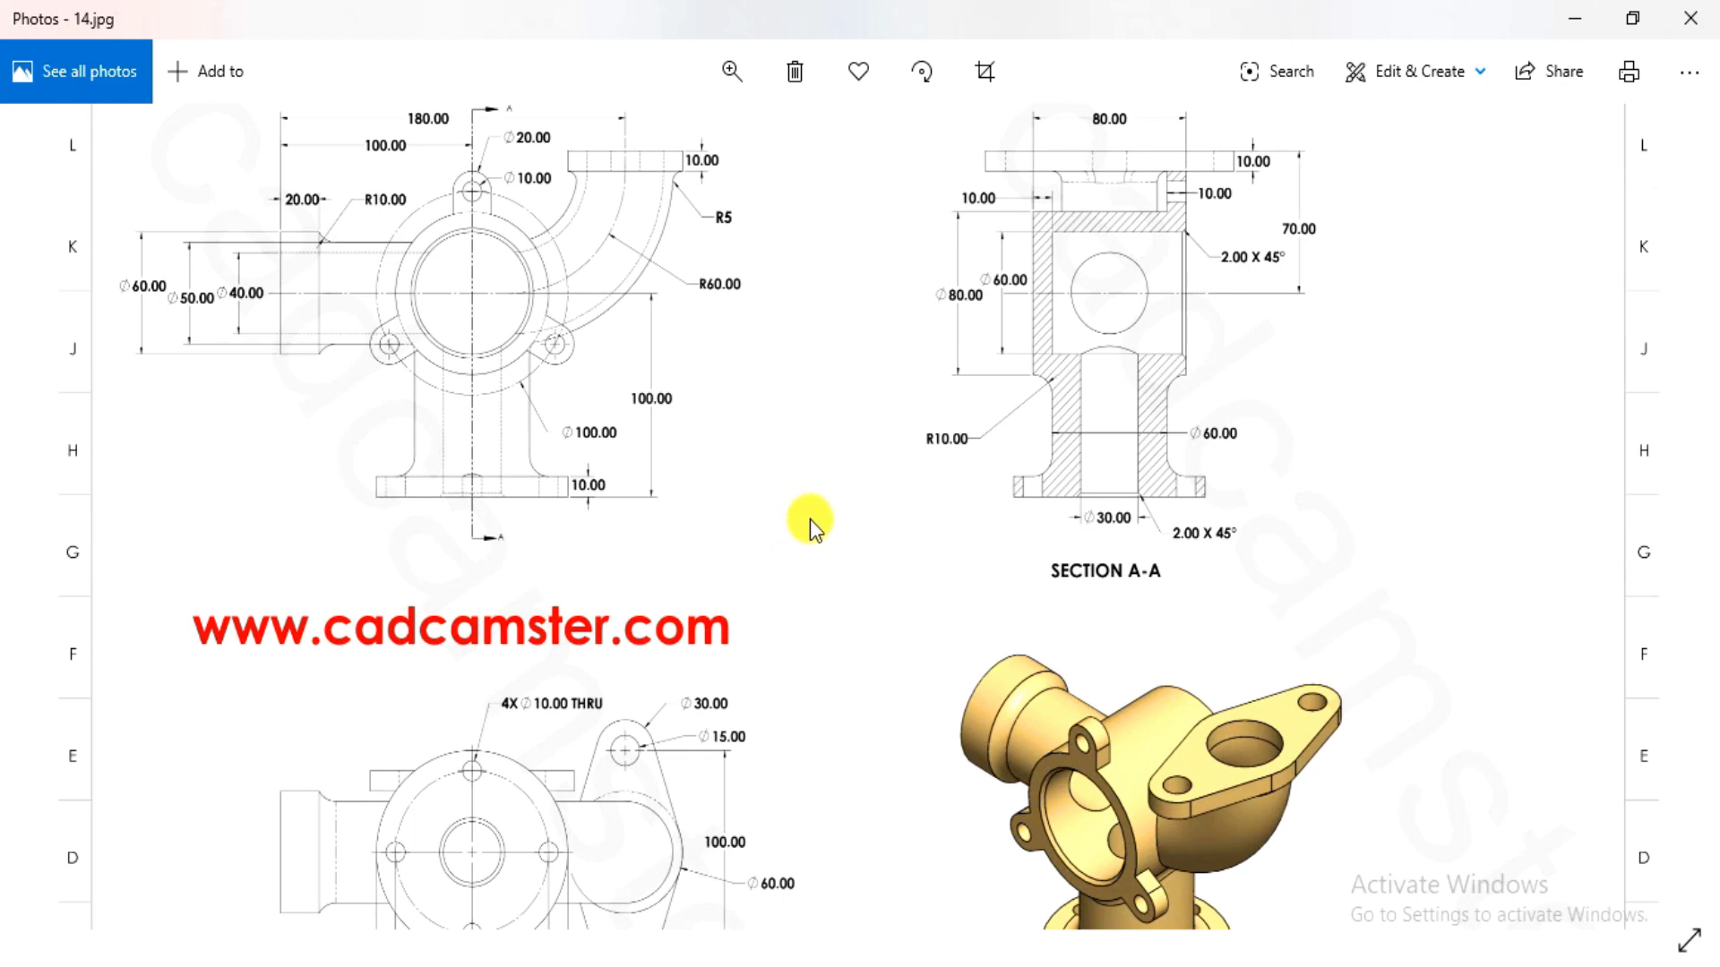
left_click_drag(803, 530, 820, 647)
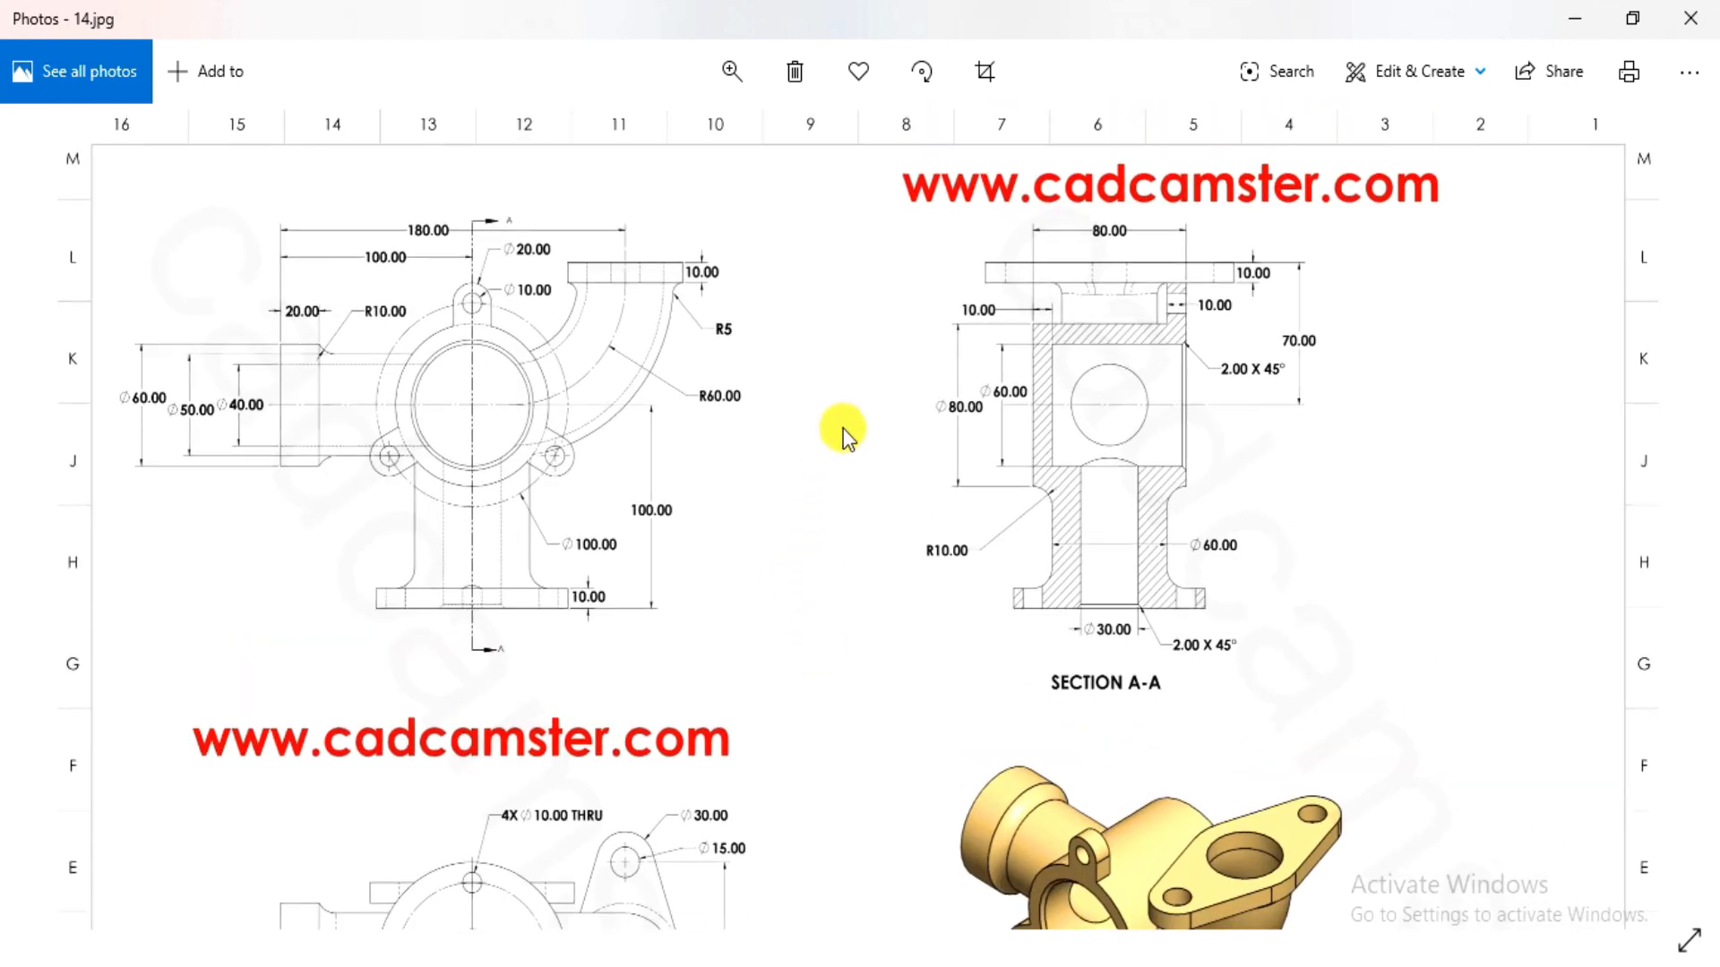
scroll(787, 269, "down", 3, "ctrl")
scroll(761, 622, "up", 4, "ctrl")
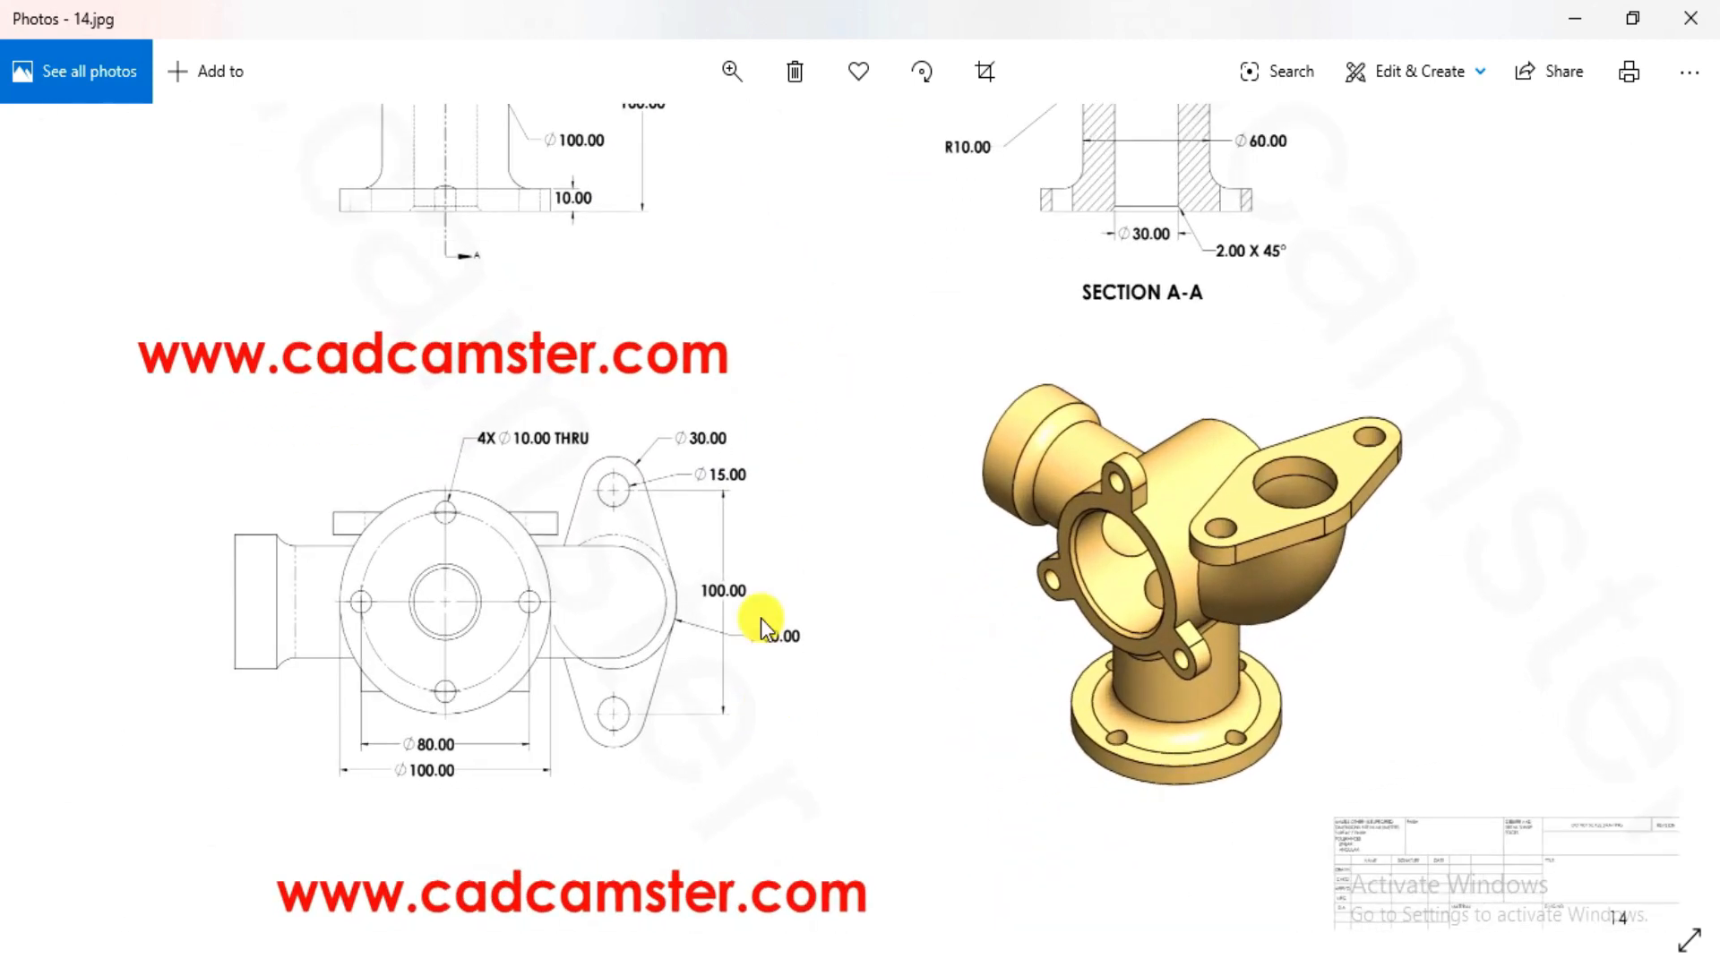
scroll(576, 774, "up", 3, "ctrl")
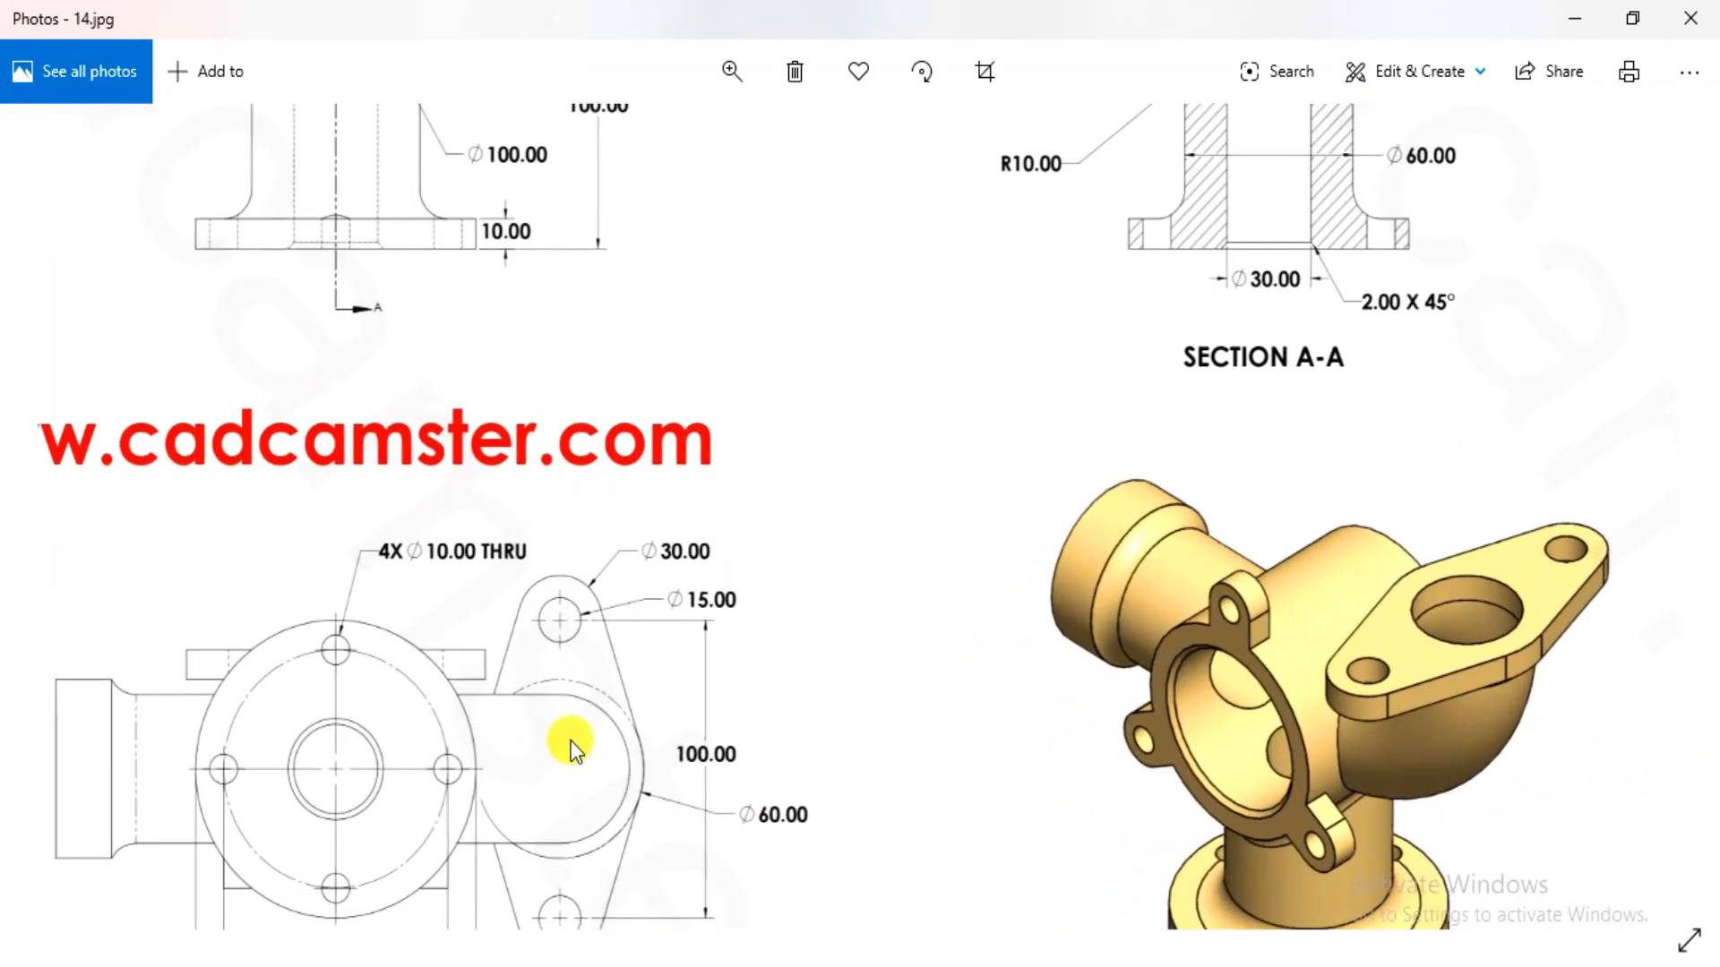
- Examine the front view's dimensions and section line A-A, and compare them with the section and bottom views
left_click_drag(566, 646, 779, 581)
mouse_move(898, 482)
left_mouse_down()
mouse_move(853, 374)
mouse_move(739, 856)
left_mouse_up()
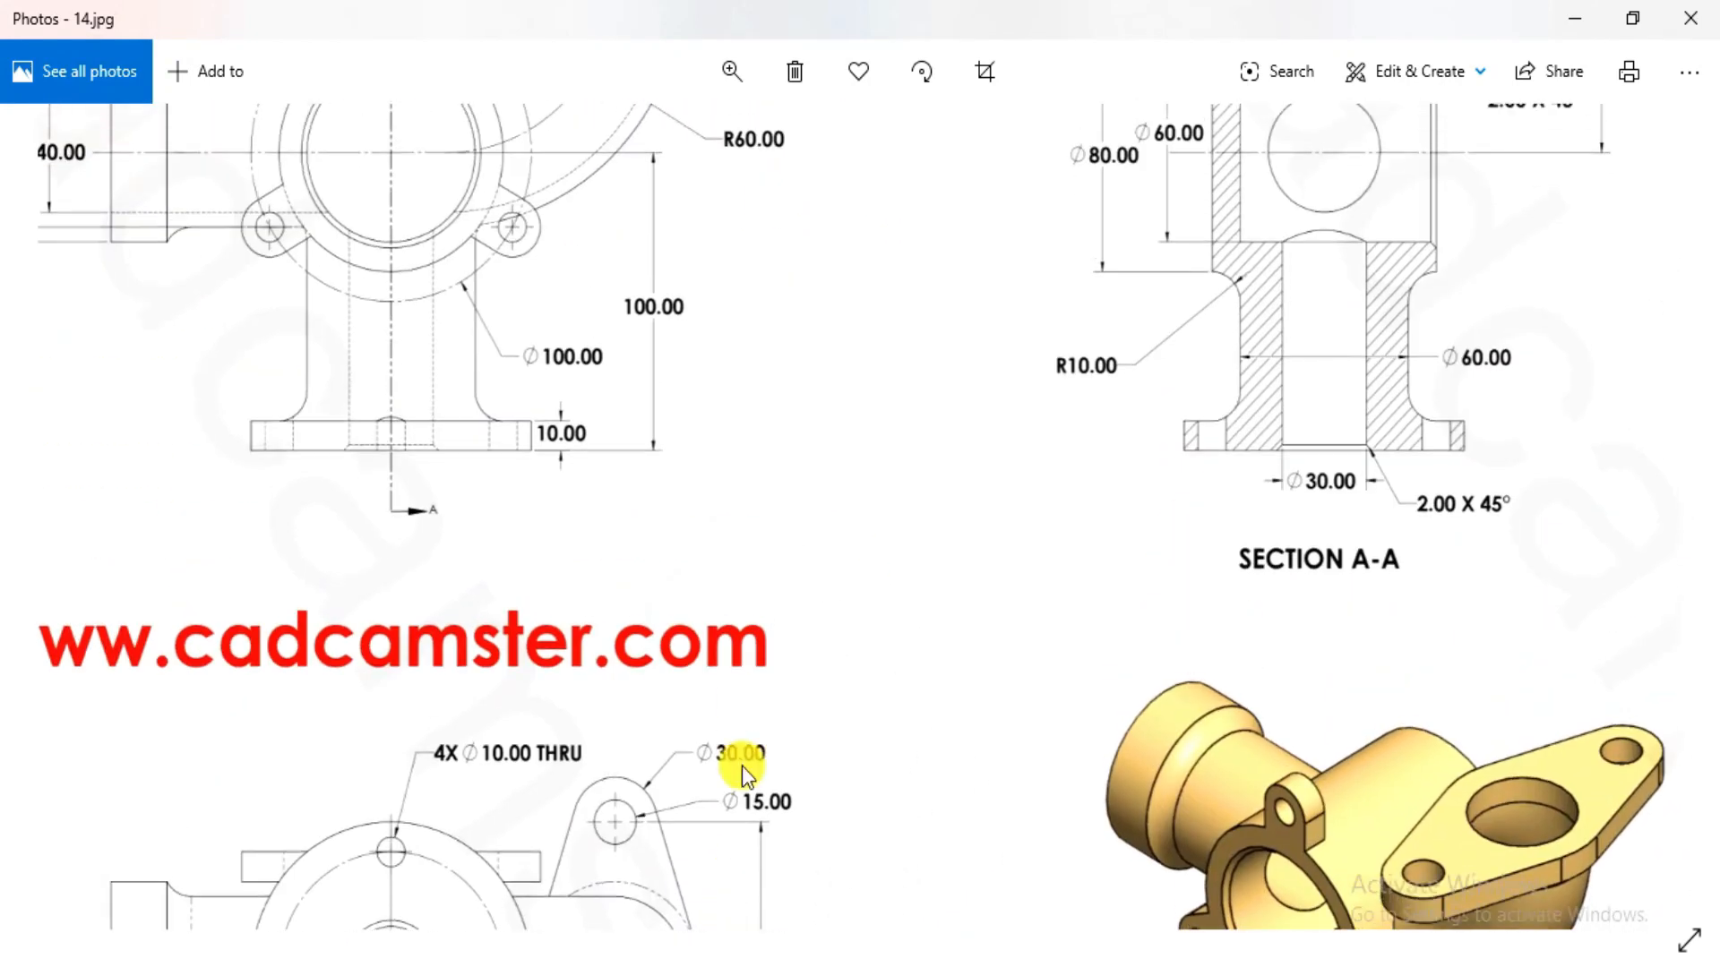
mouse_move(775, 512)
left_mouse_down()
mouse_move(928, 365)
mouse_move(648, 588)
mouse_move(1528, 426)
mouse_move(966, 584)
left_mouse_up()
scroll(942, 493, "down", 1)
mouse_move(546, 423)
left_mouse_down()
mouse_move(562, 448)
mouse_move(623, 463)
left_mouse_up()
scroll(462, 488, "up", 1)
scroll(627, 539, "down", 1)
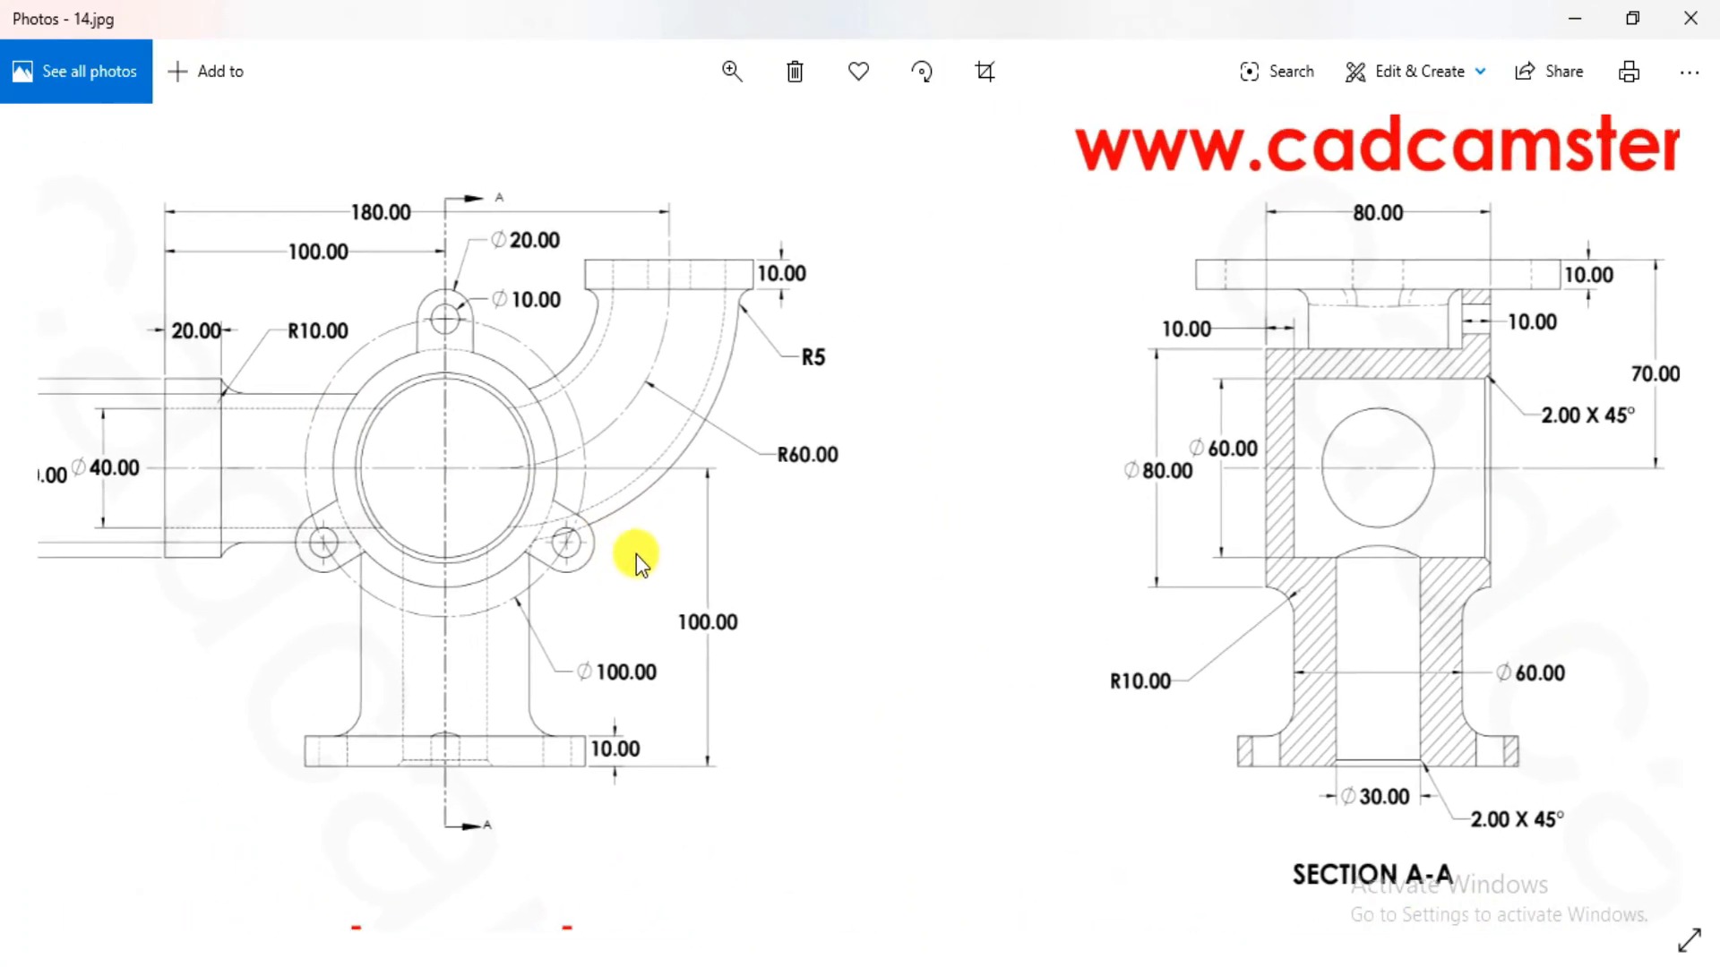
left_click_drag(1497, 567, 1490, 661)
scroll(1307, 568, "up", 1)
scroll(1308, 568, "down", 1)
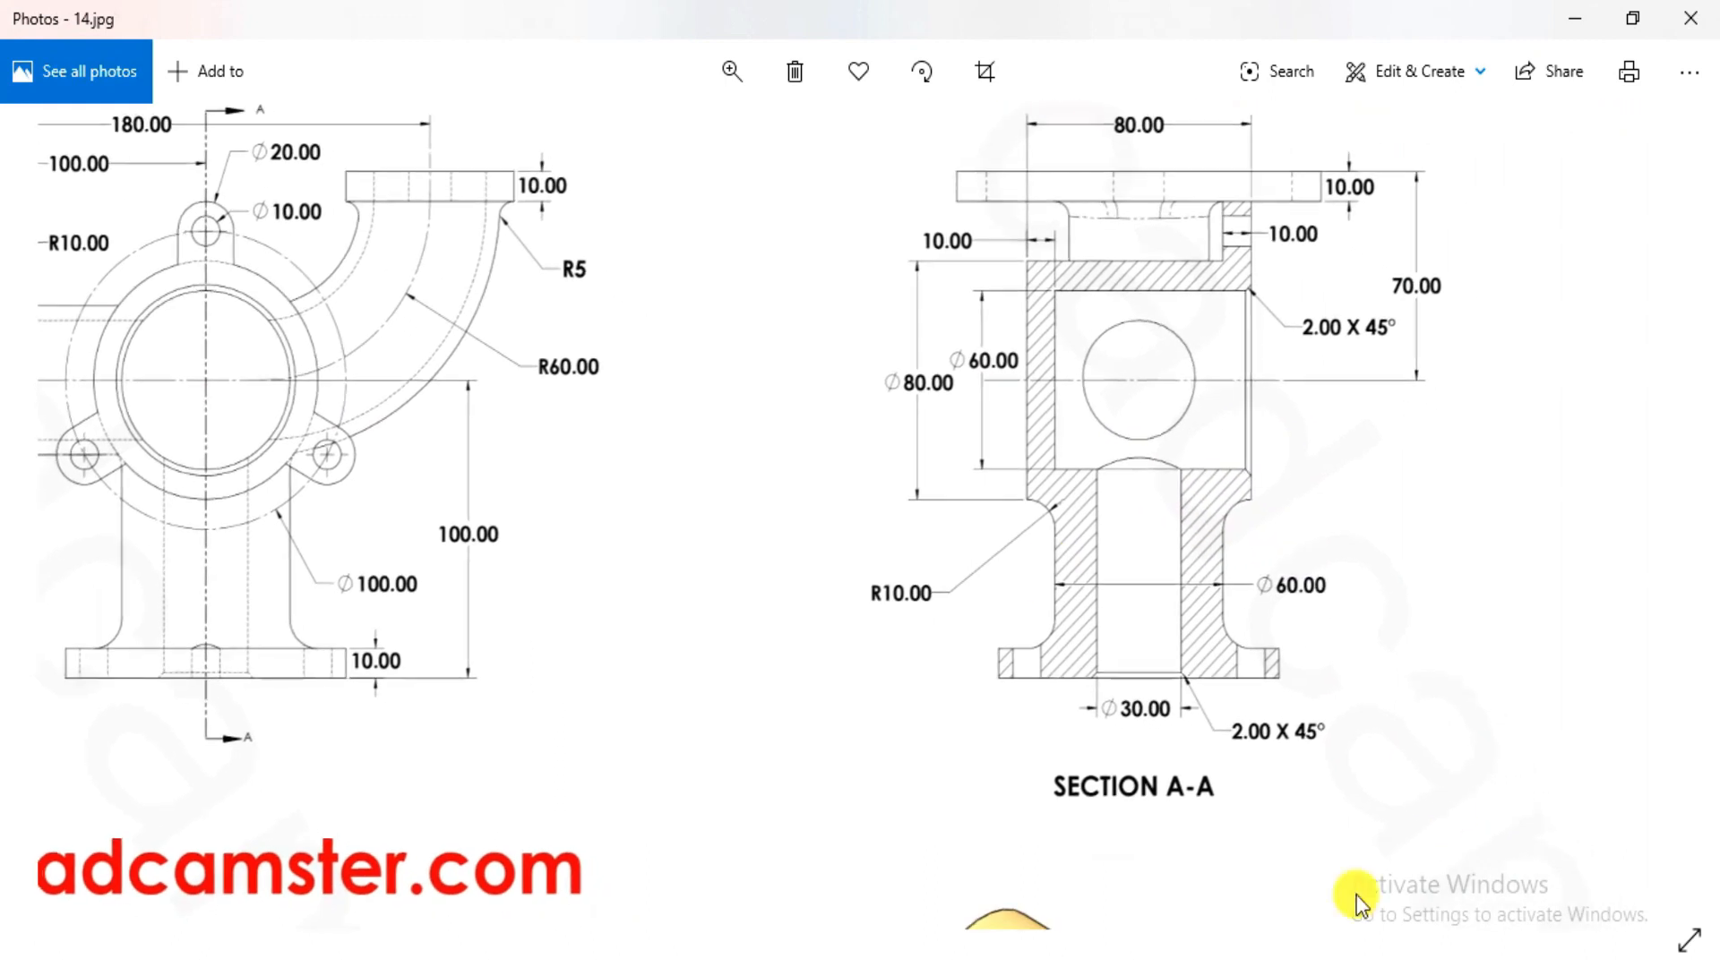
left_click_drag(1143, 653, 1171, 664)
scroll(1171, 664, "up", 1)
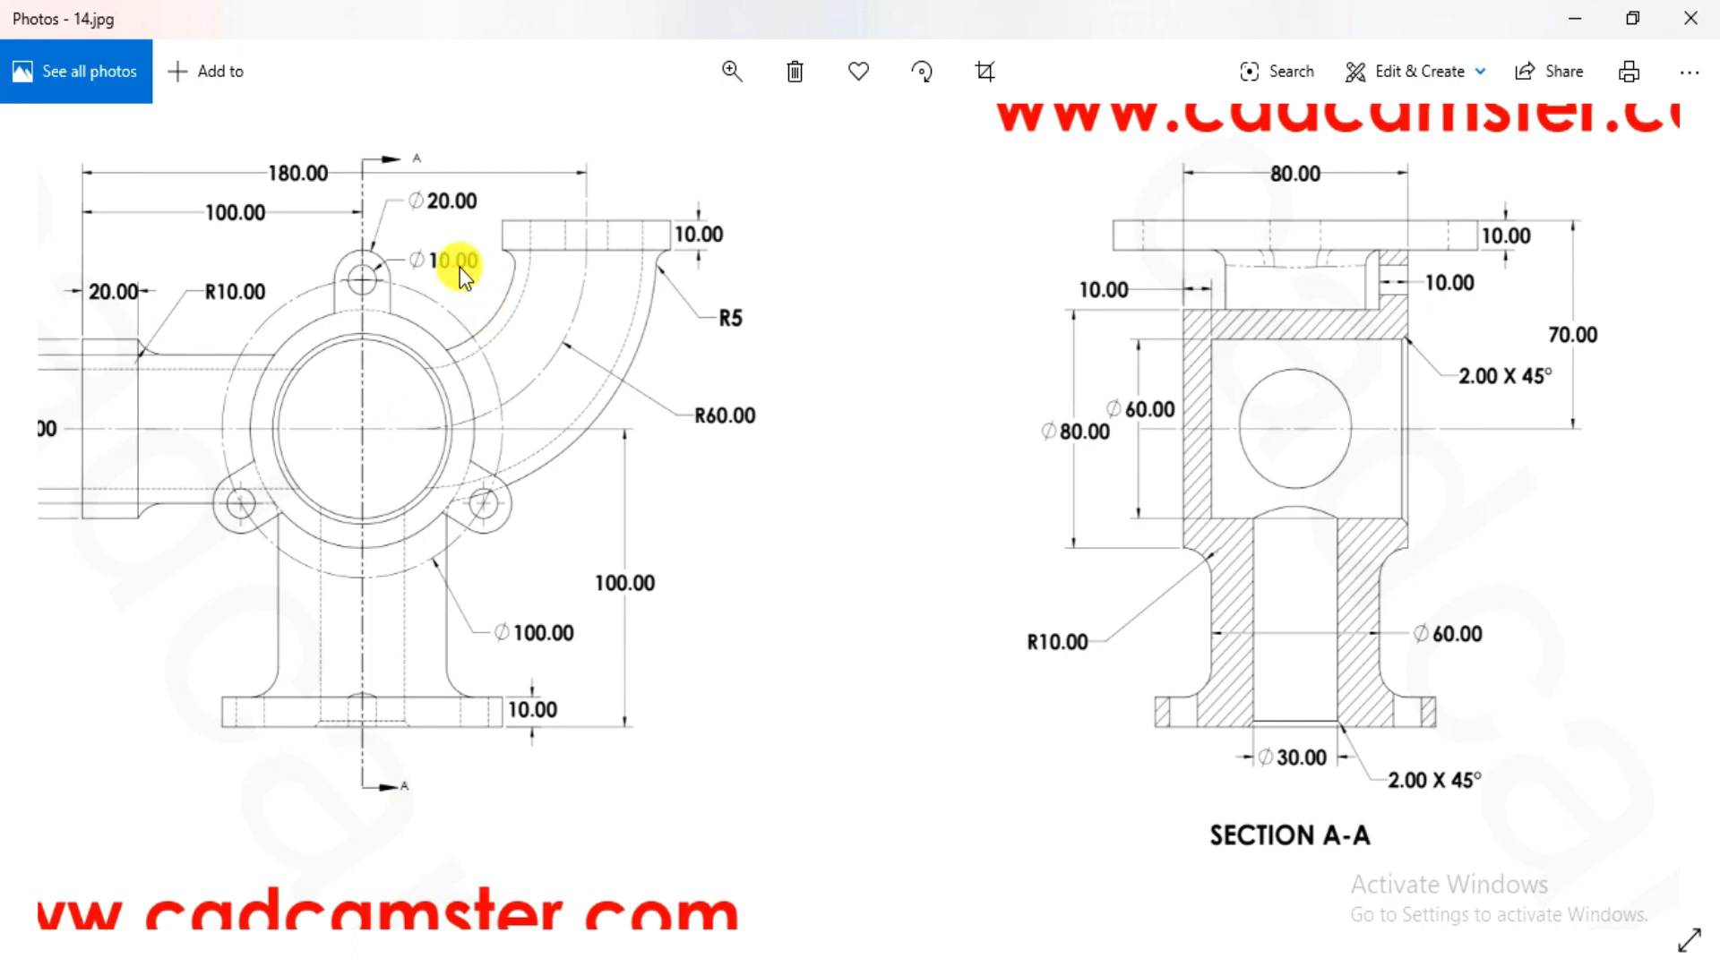
left_click_drag(459, 267, 383, 600)
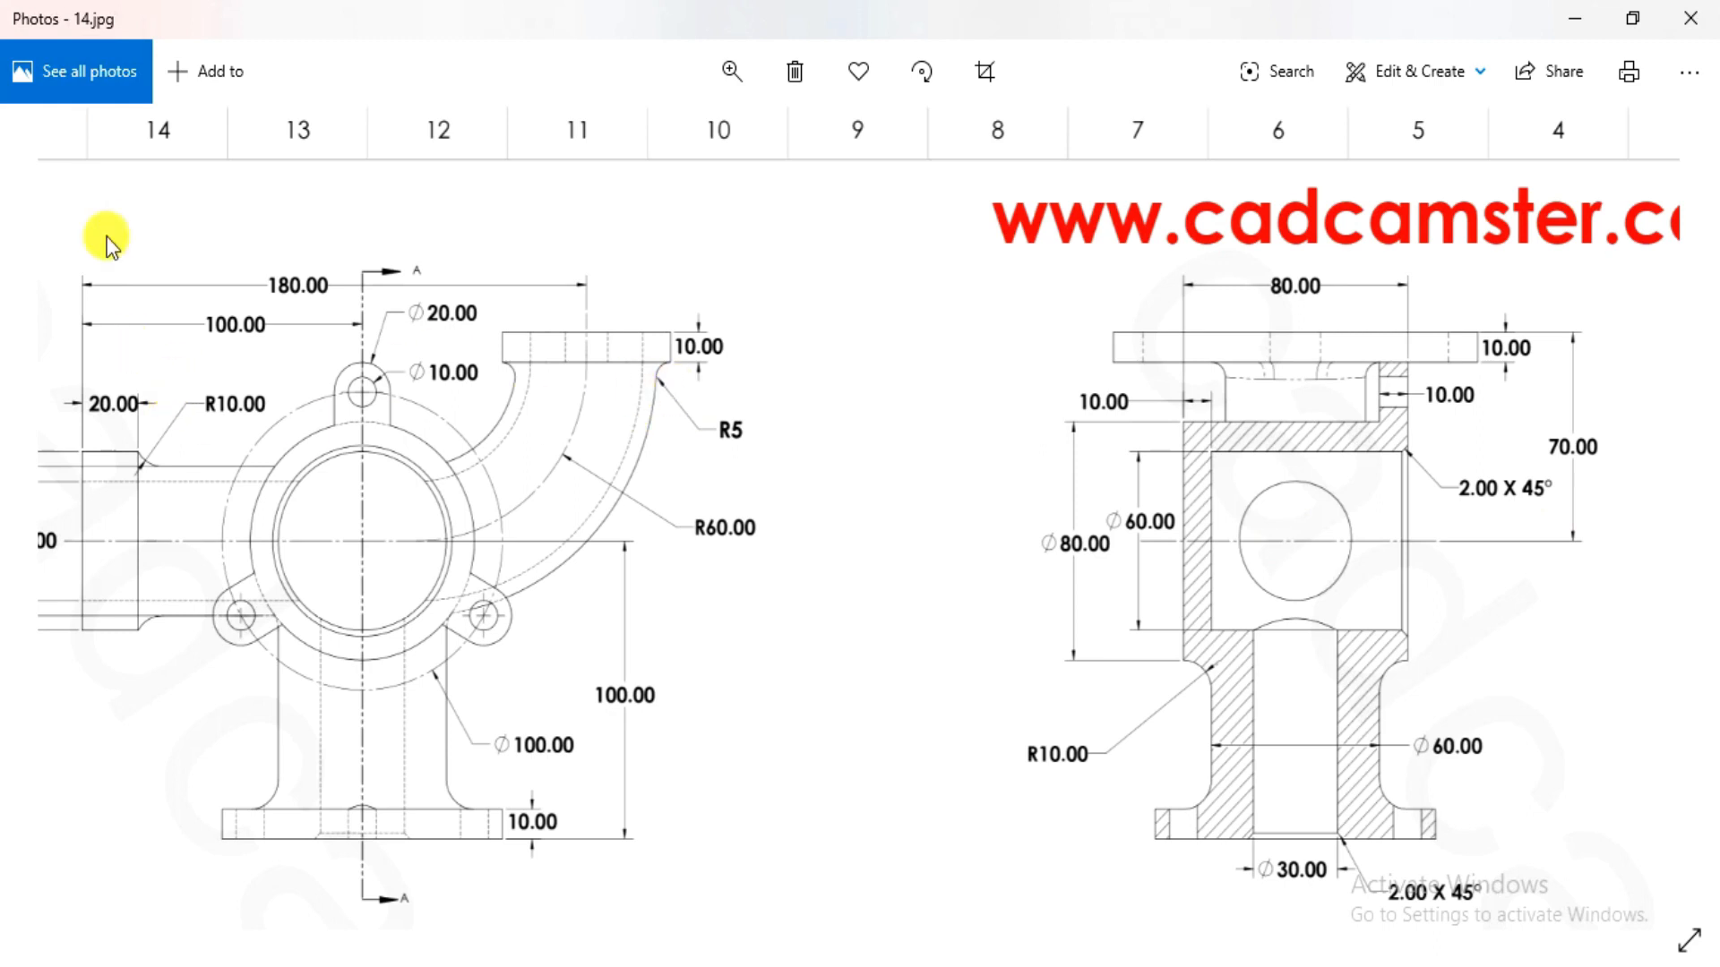
- Mark up the drawing with an arrow at section line A-A and a loop around the section view
left_click(1363, 79)
left_click(1321, 222)
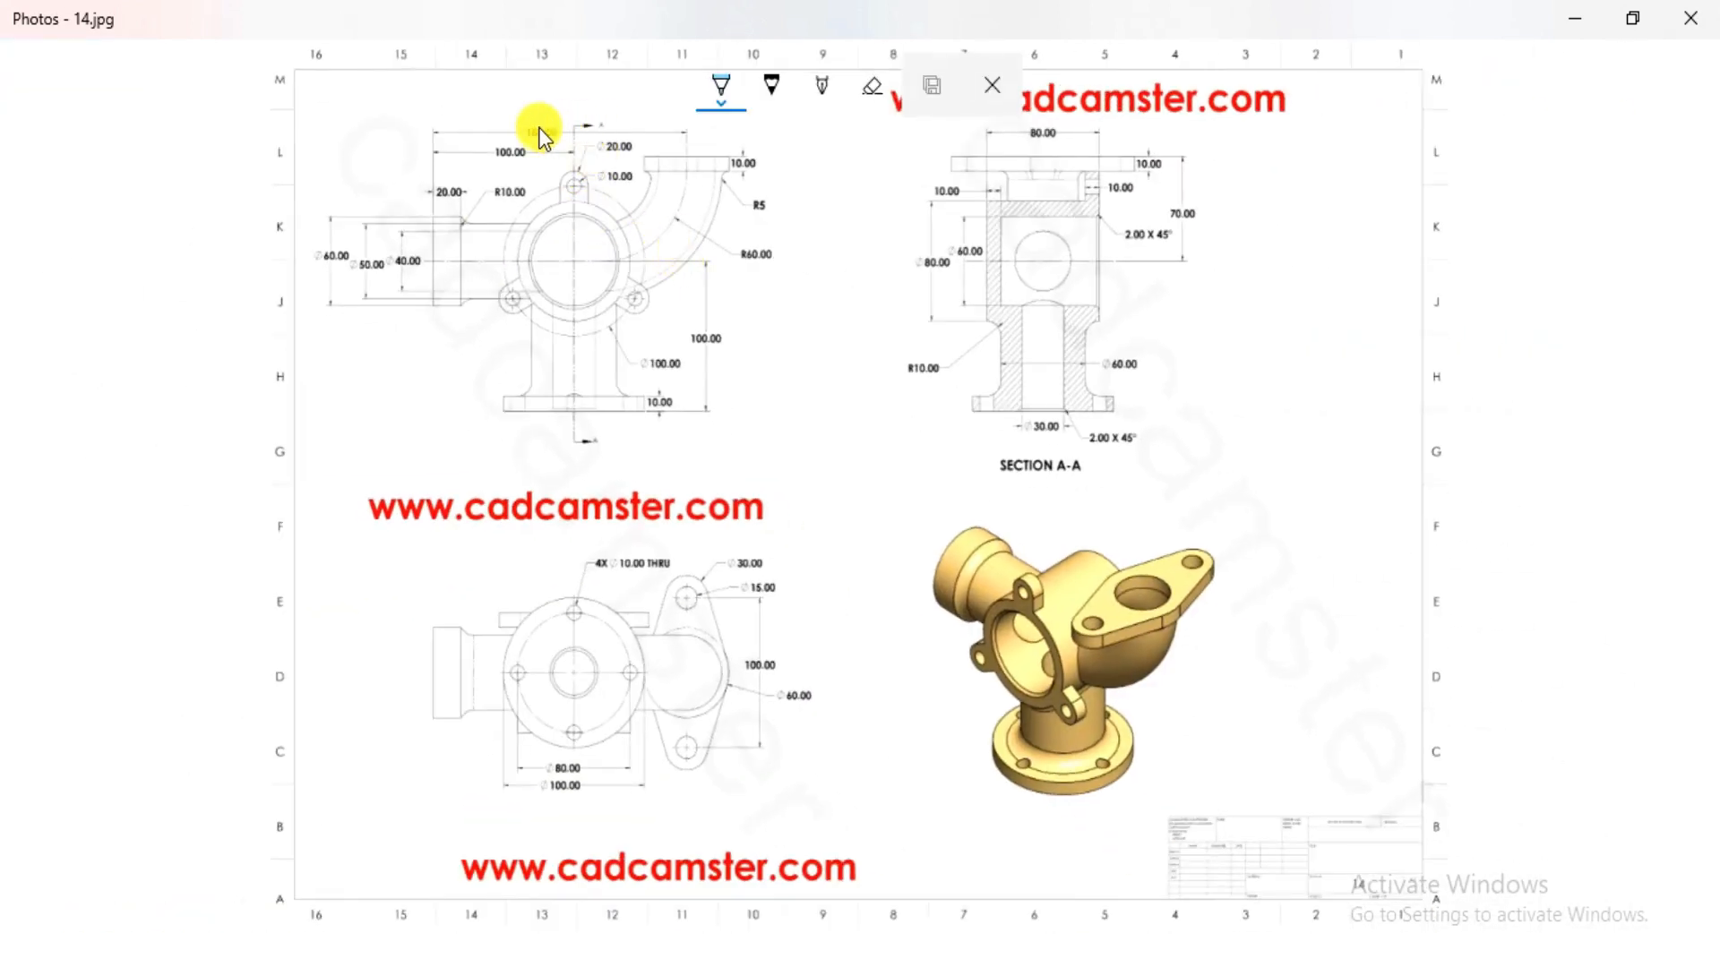
mouse_move(484, 106)
left_mouse_down()
mouse_move(587, 115)
mouse_move(573, 148)
left_mouse_up()
left_click_drag(1134, 194, 945, 128)
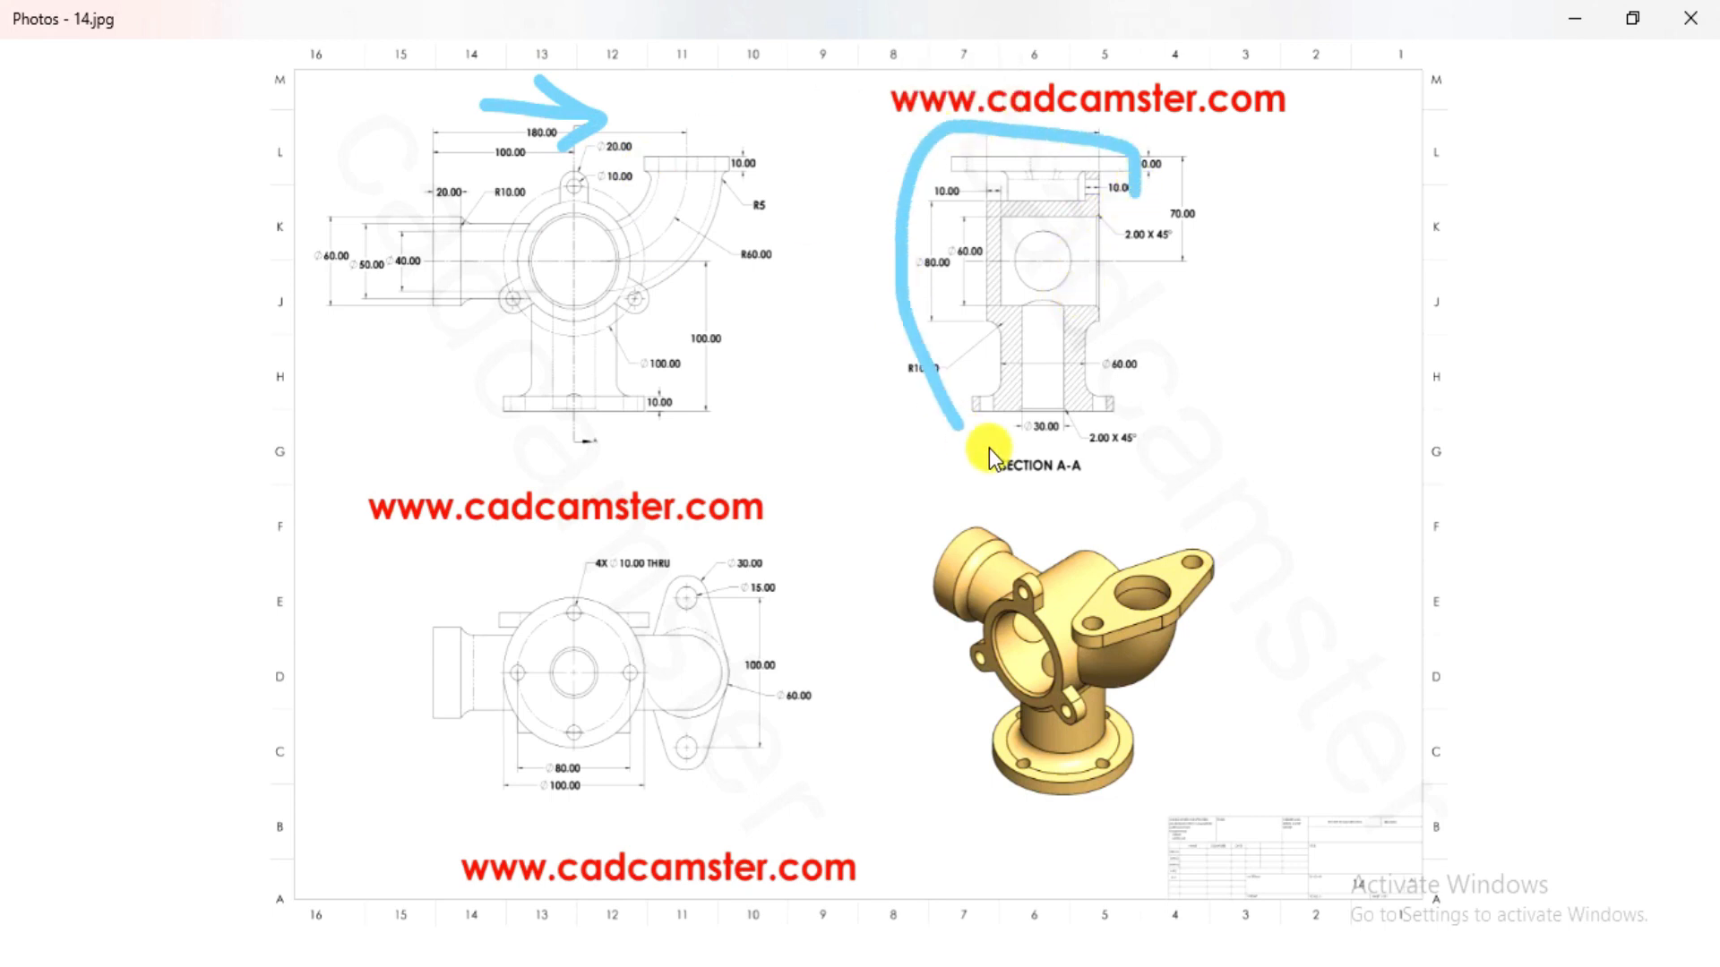
left_click_drag(989, 448, 1198, 219)
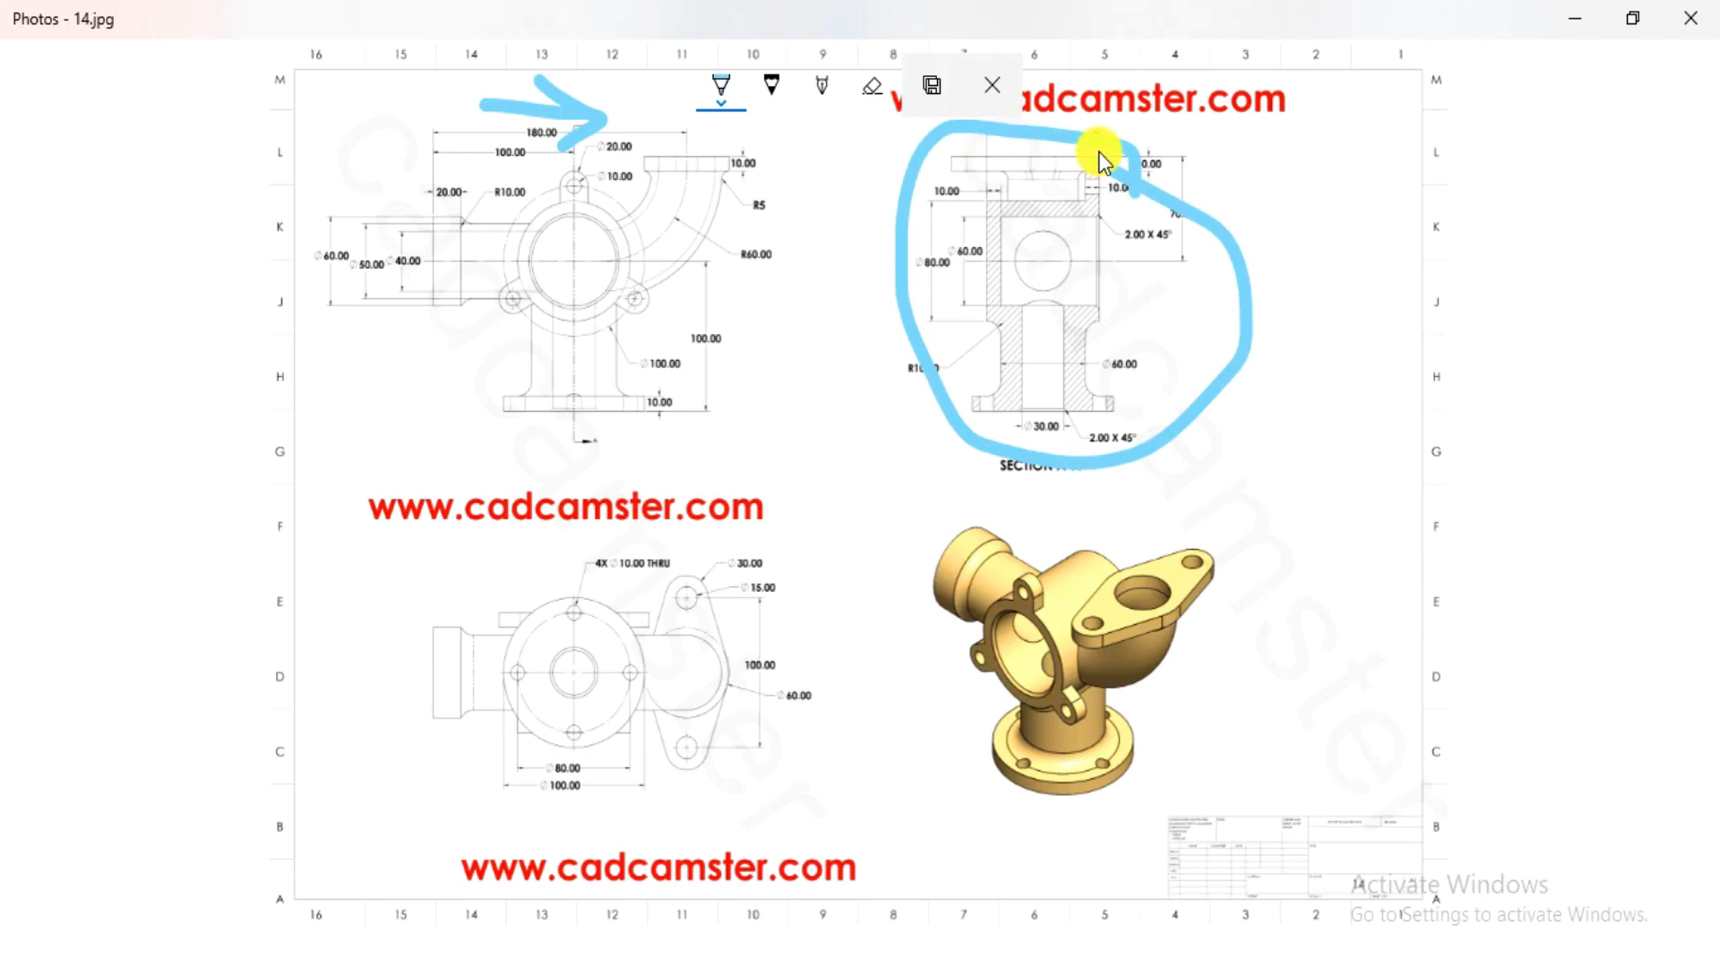
- Leave the drawing markup and discard the pen strokes without saving
key("Escape")
key("Escape")
left_click(992, 85)
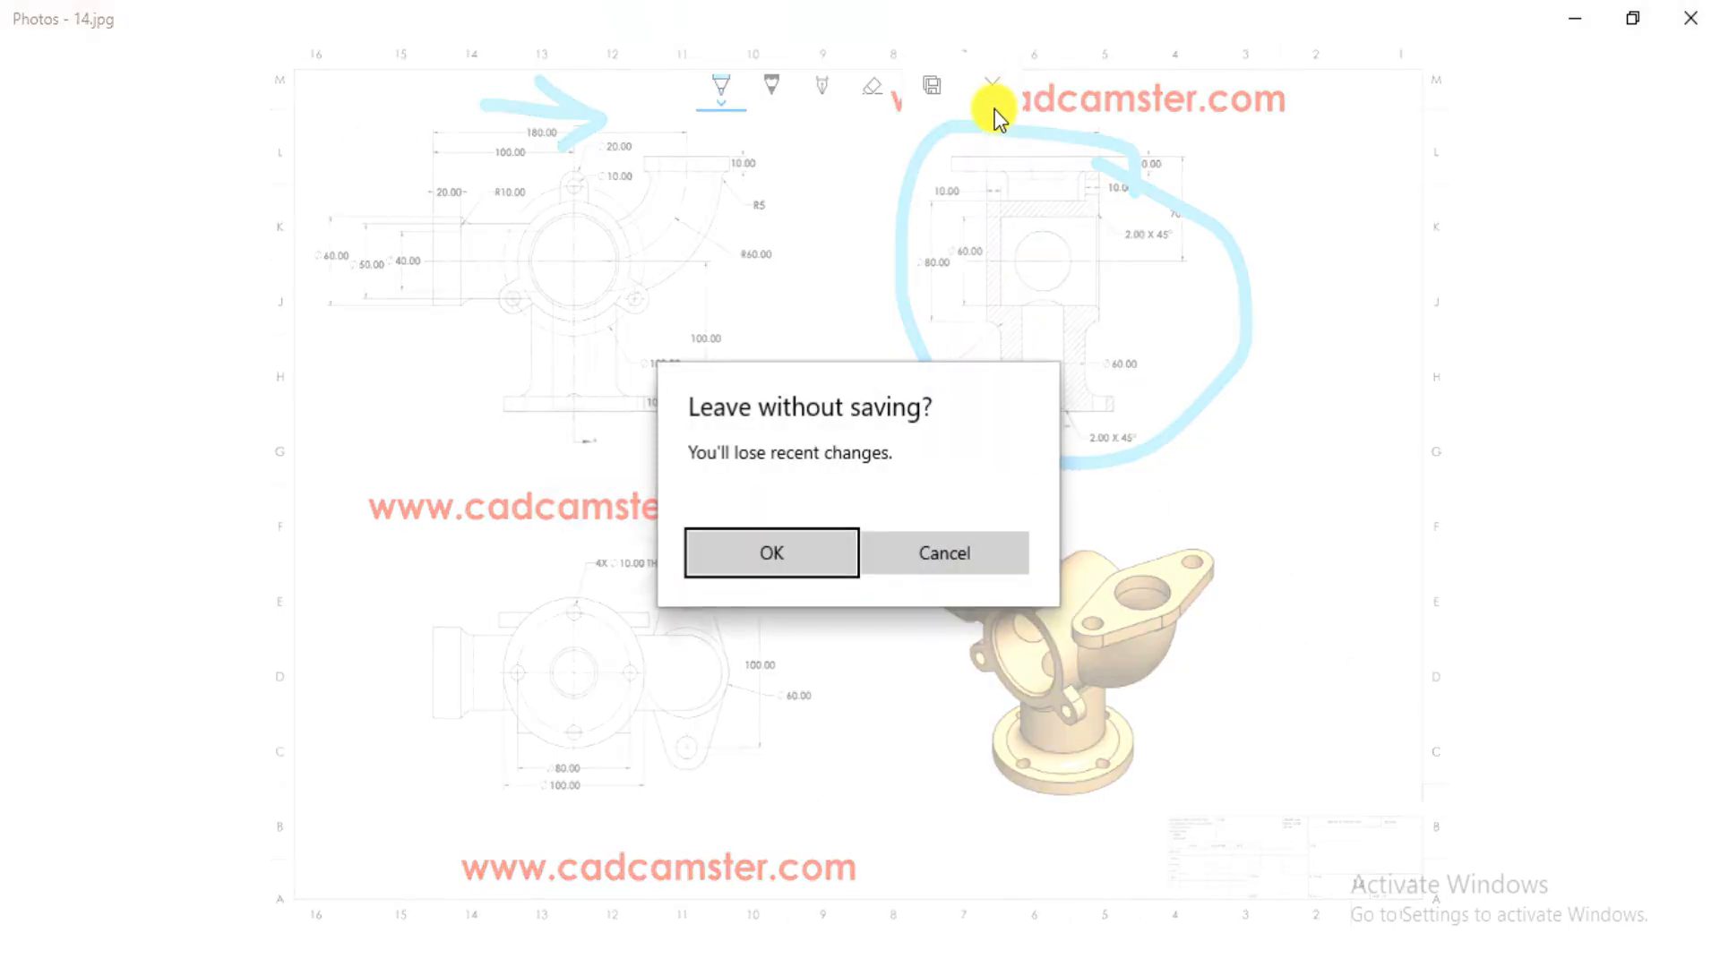
left_click(772, 576)
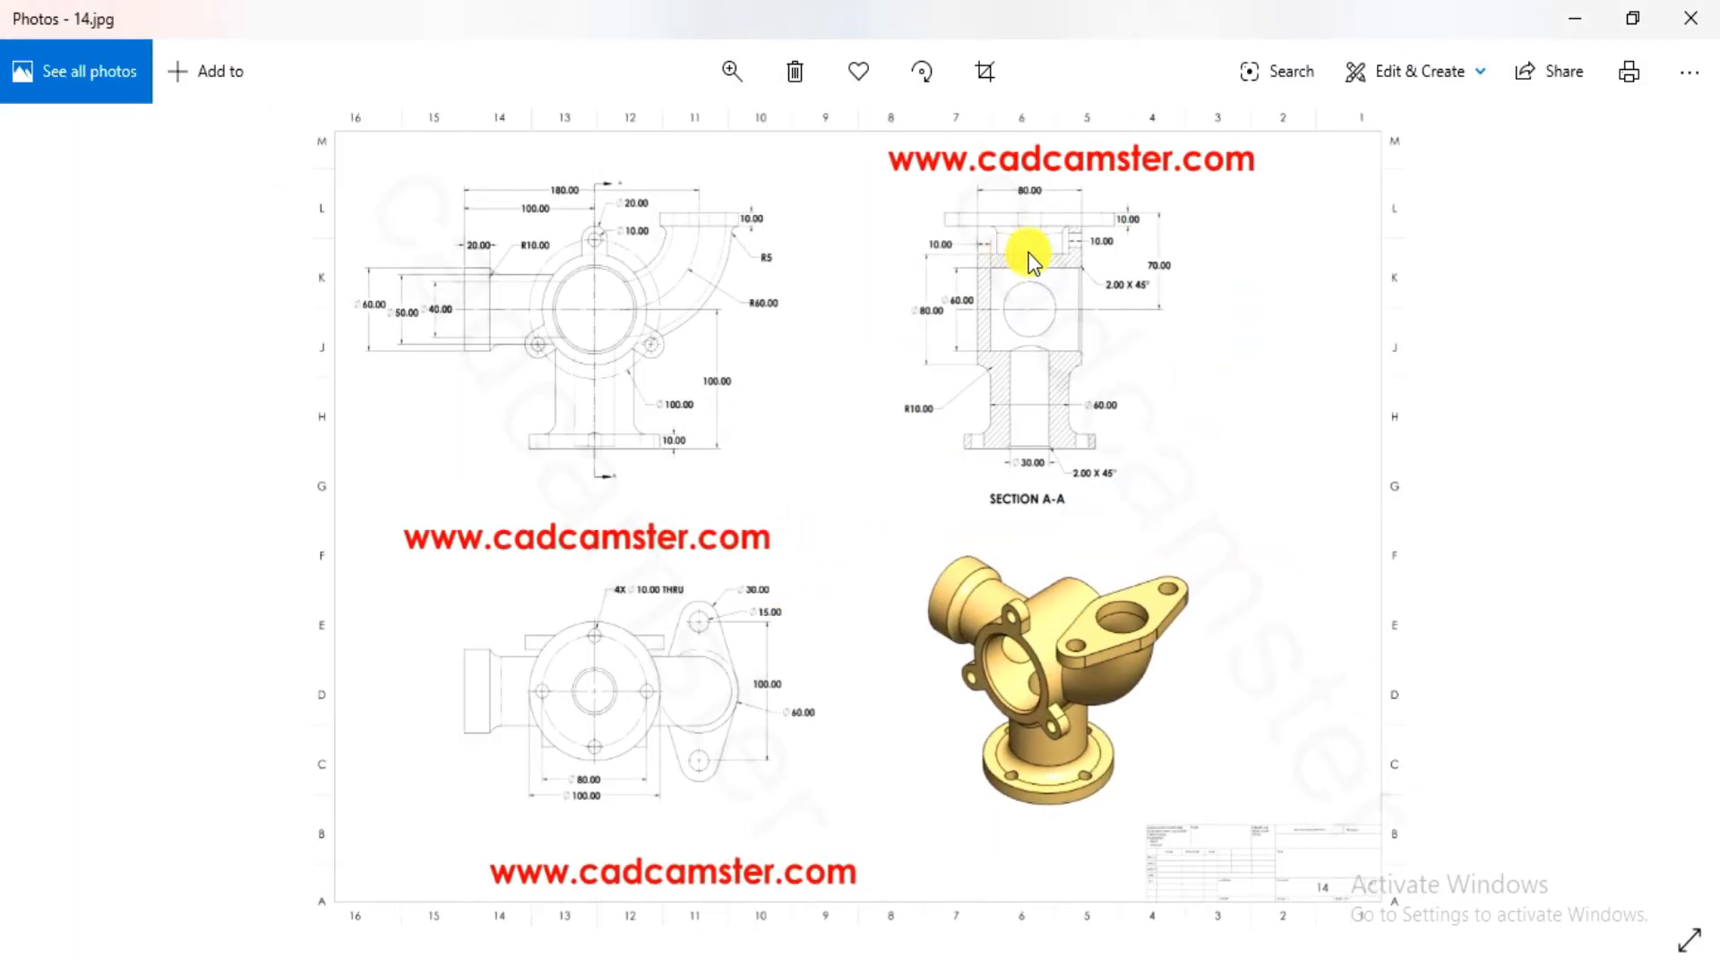
- Examine Section A-A closely, including its bore diameters, wall thicknesses, fillets and chamfers
scroll(1030, 257, "up", 4)
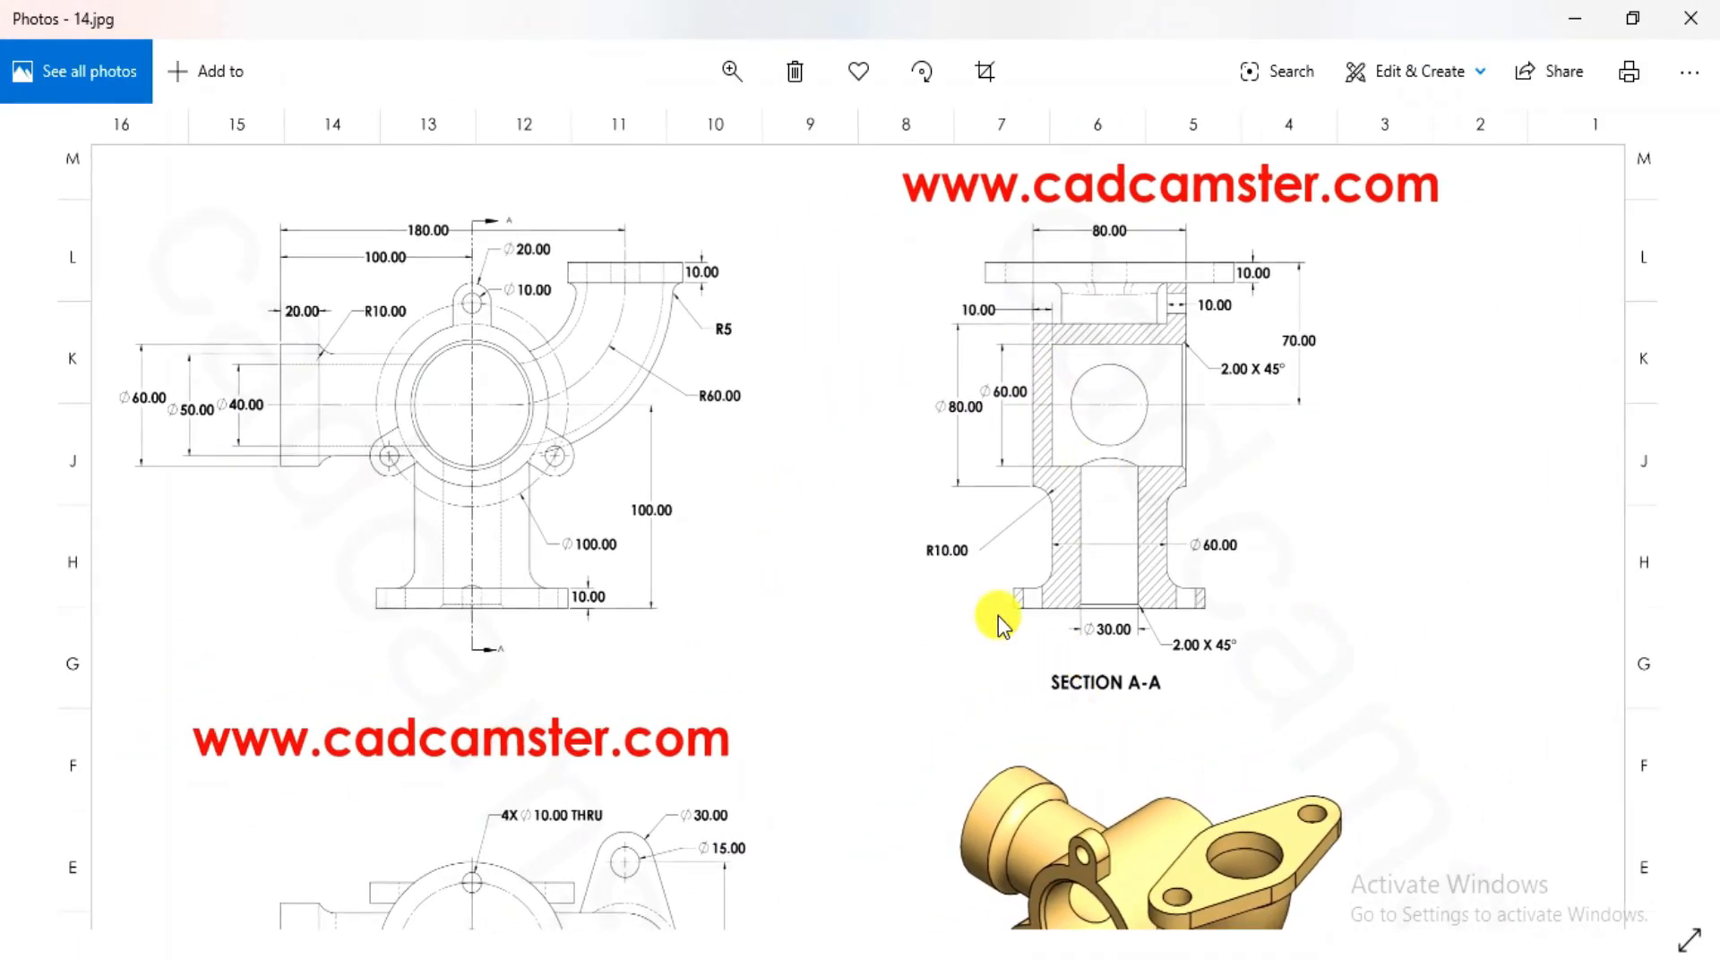
left_click_drag(979, 624, 875, 411)
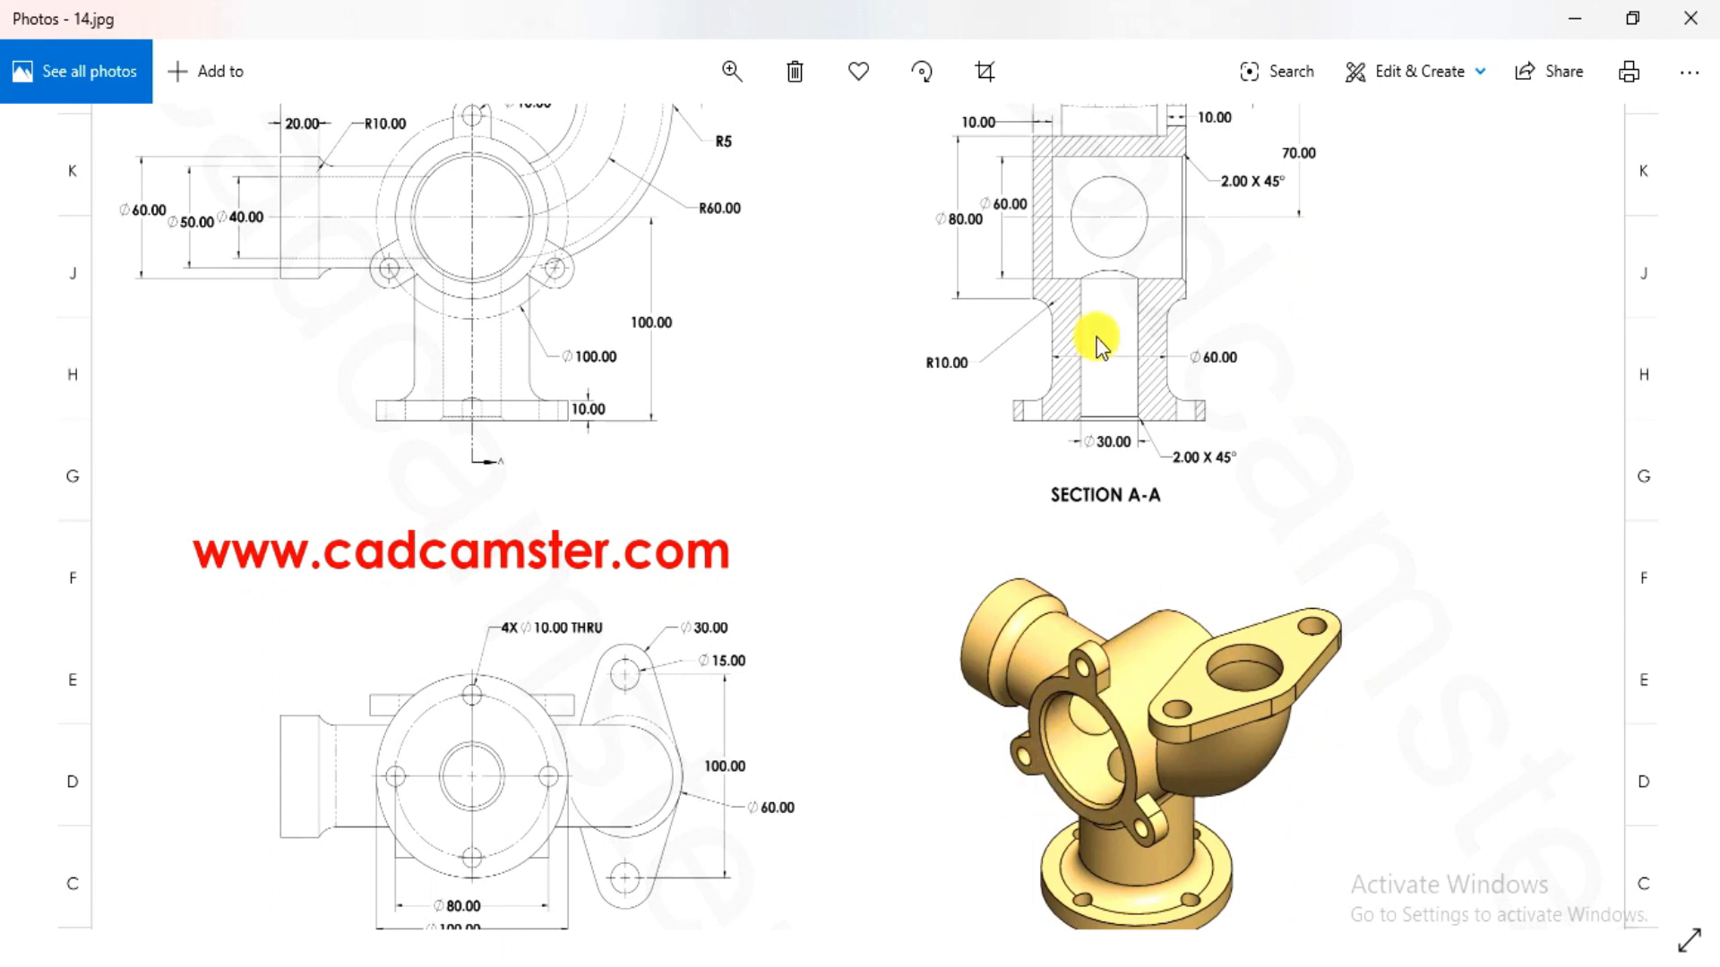
scroll(1093, 337, "up", 5)
mouse_move(938, 297)
left_mouse_down()
mouse_move(862, 464)
mouse_move(903, 543)
mouse_move(1134, 215)
mouse_move(1023, 294)
left_mouse_up()
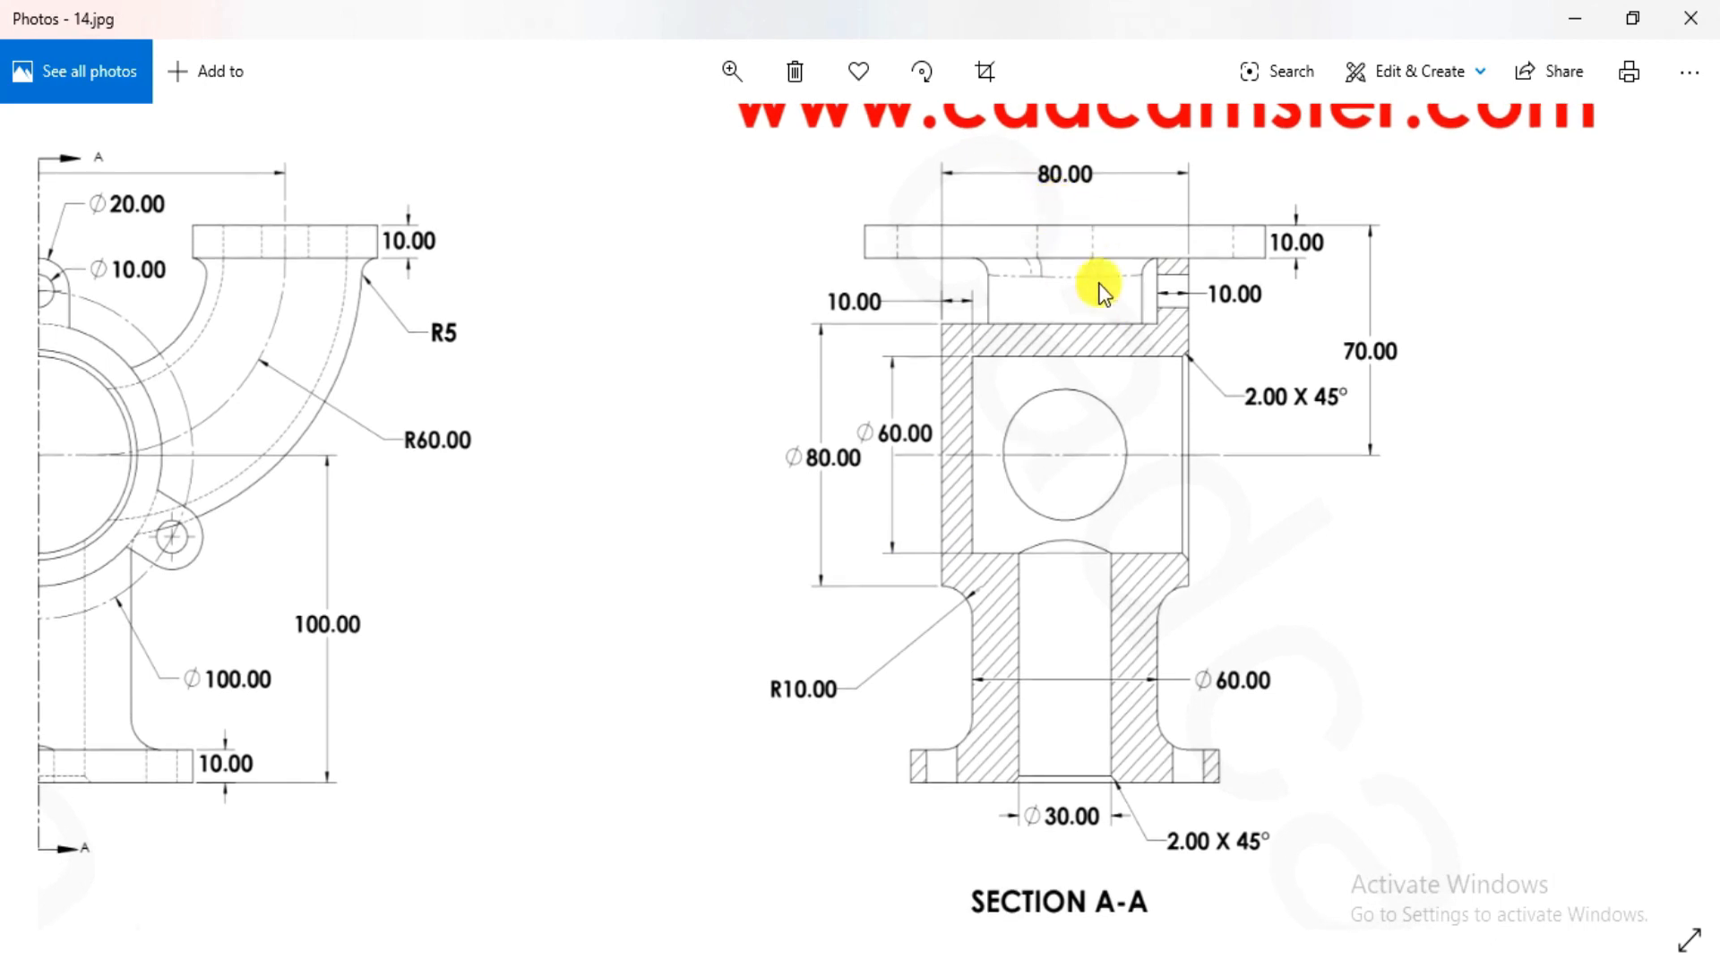
scroll(1140, 437, "down", 1)
mouse_move(1063, 530)
left_mouse_down()
mouse_move(1141, 534)
mouse_move(1006, 430)
mouse_move(1189, 567)
mouse_move(1195, 547)
left_mouse_up()
mouse_move(1228, 690)
left_mouse_down()
mouse_move(1106, 365)
mouse_move(1163, 669)
left_mouse_up()
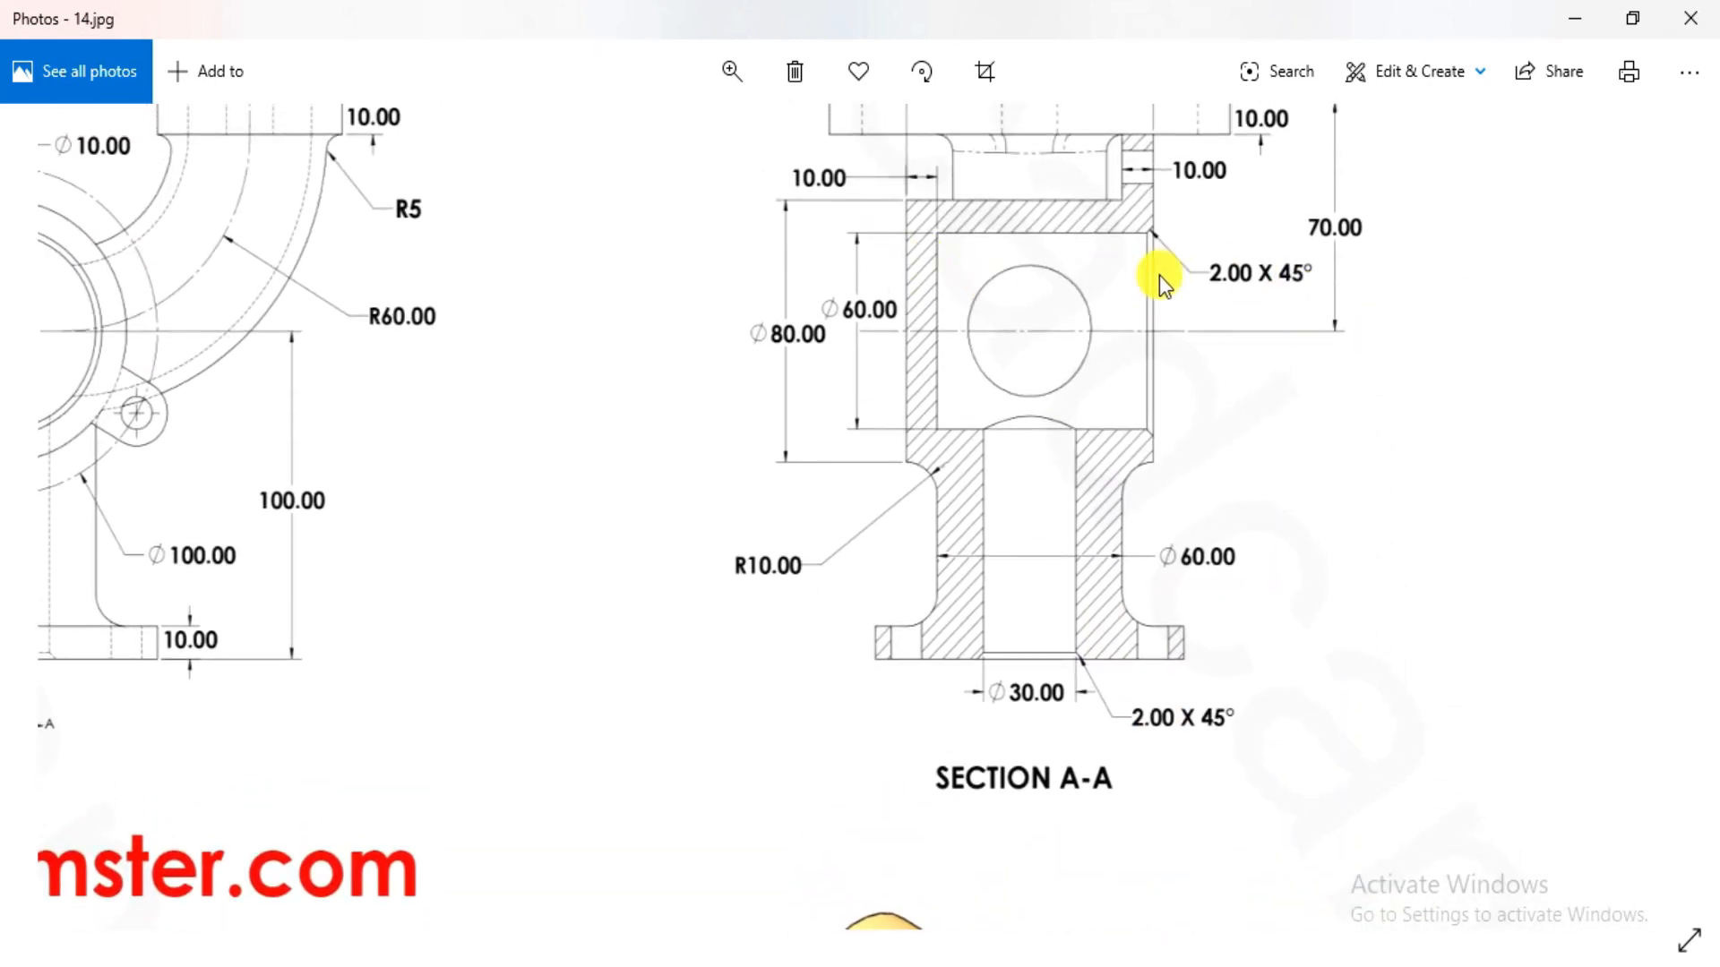
scroll(934, 224, "up", 1)
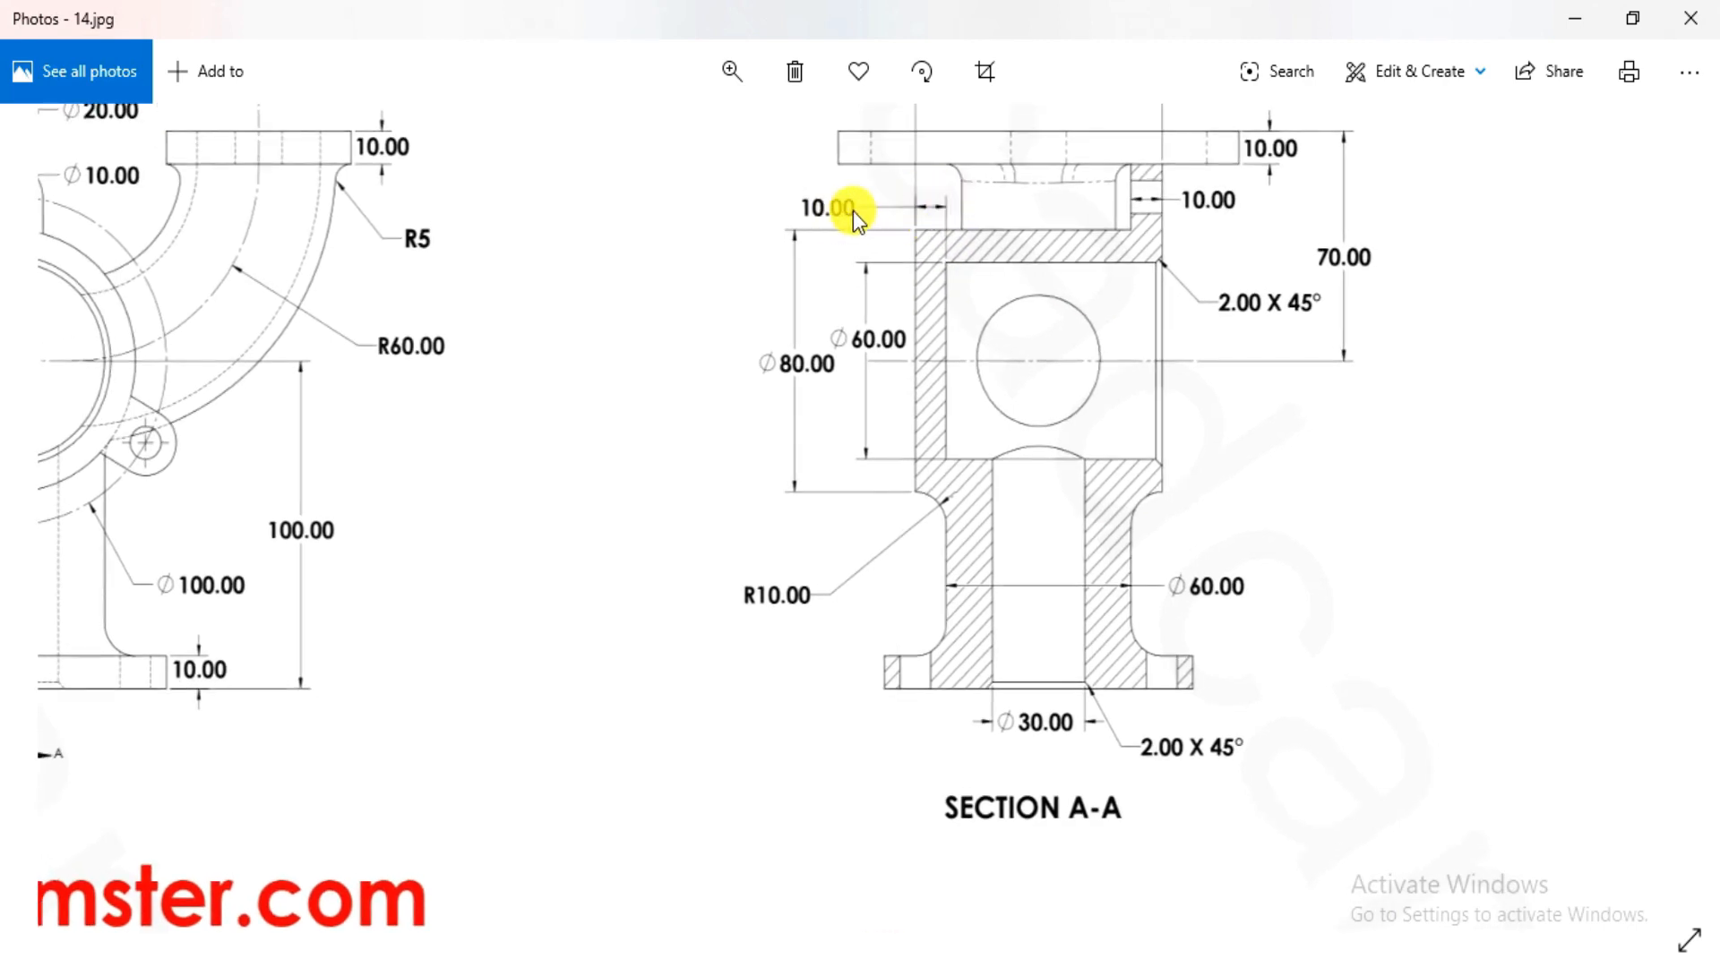
scroll(931, 359, "down", 5)
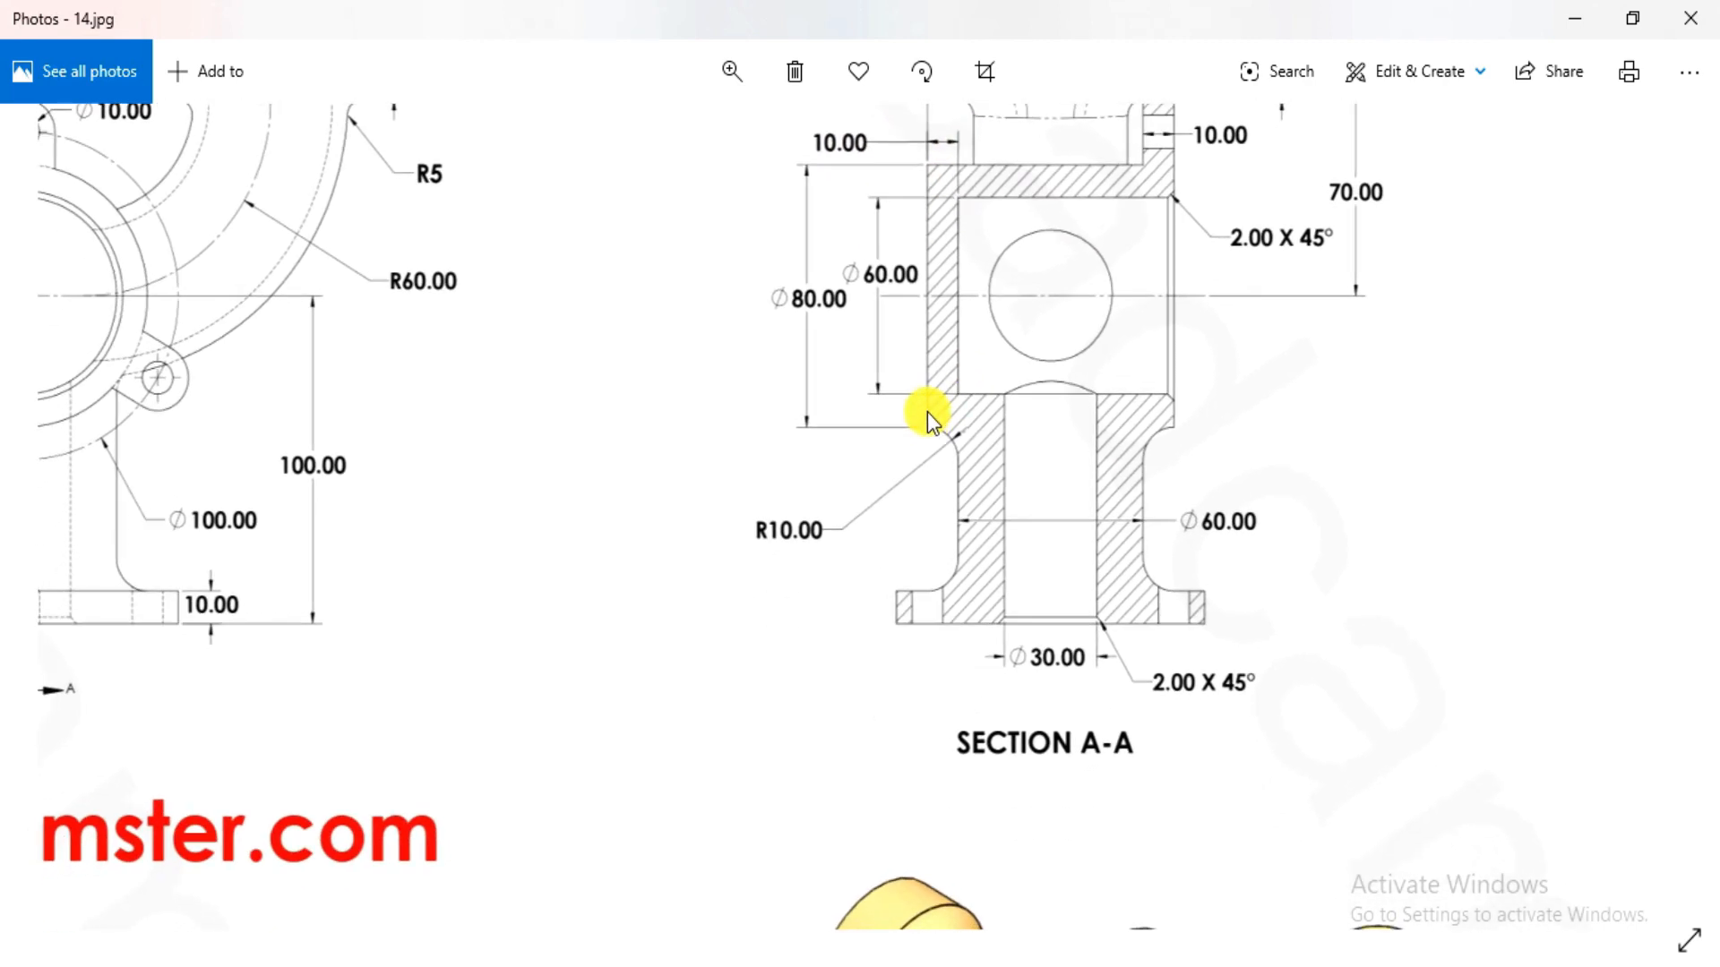
scroll(1039, 765, "up", 6)
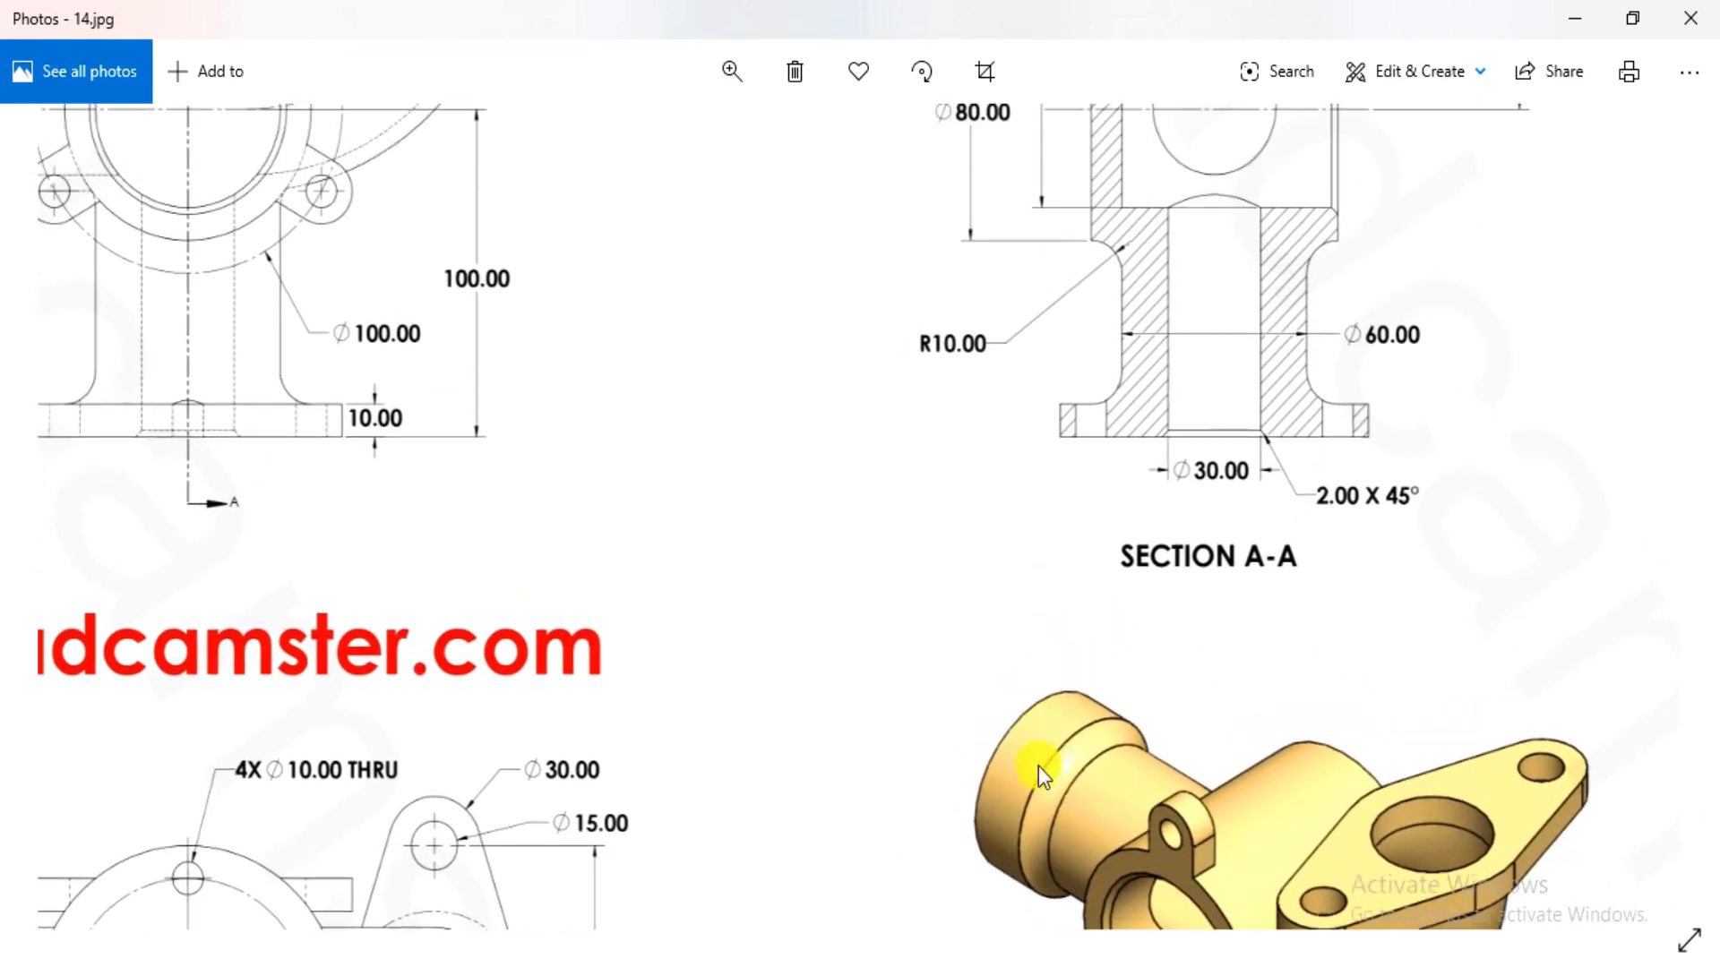
- Examine the front view's side pipe, curved pipe, lugs and base flange dimensions, and review the whole sheet
left_click_drag(260, 391, 674, 476)
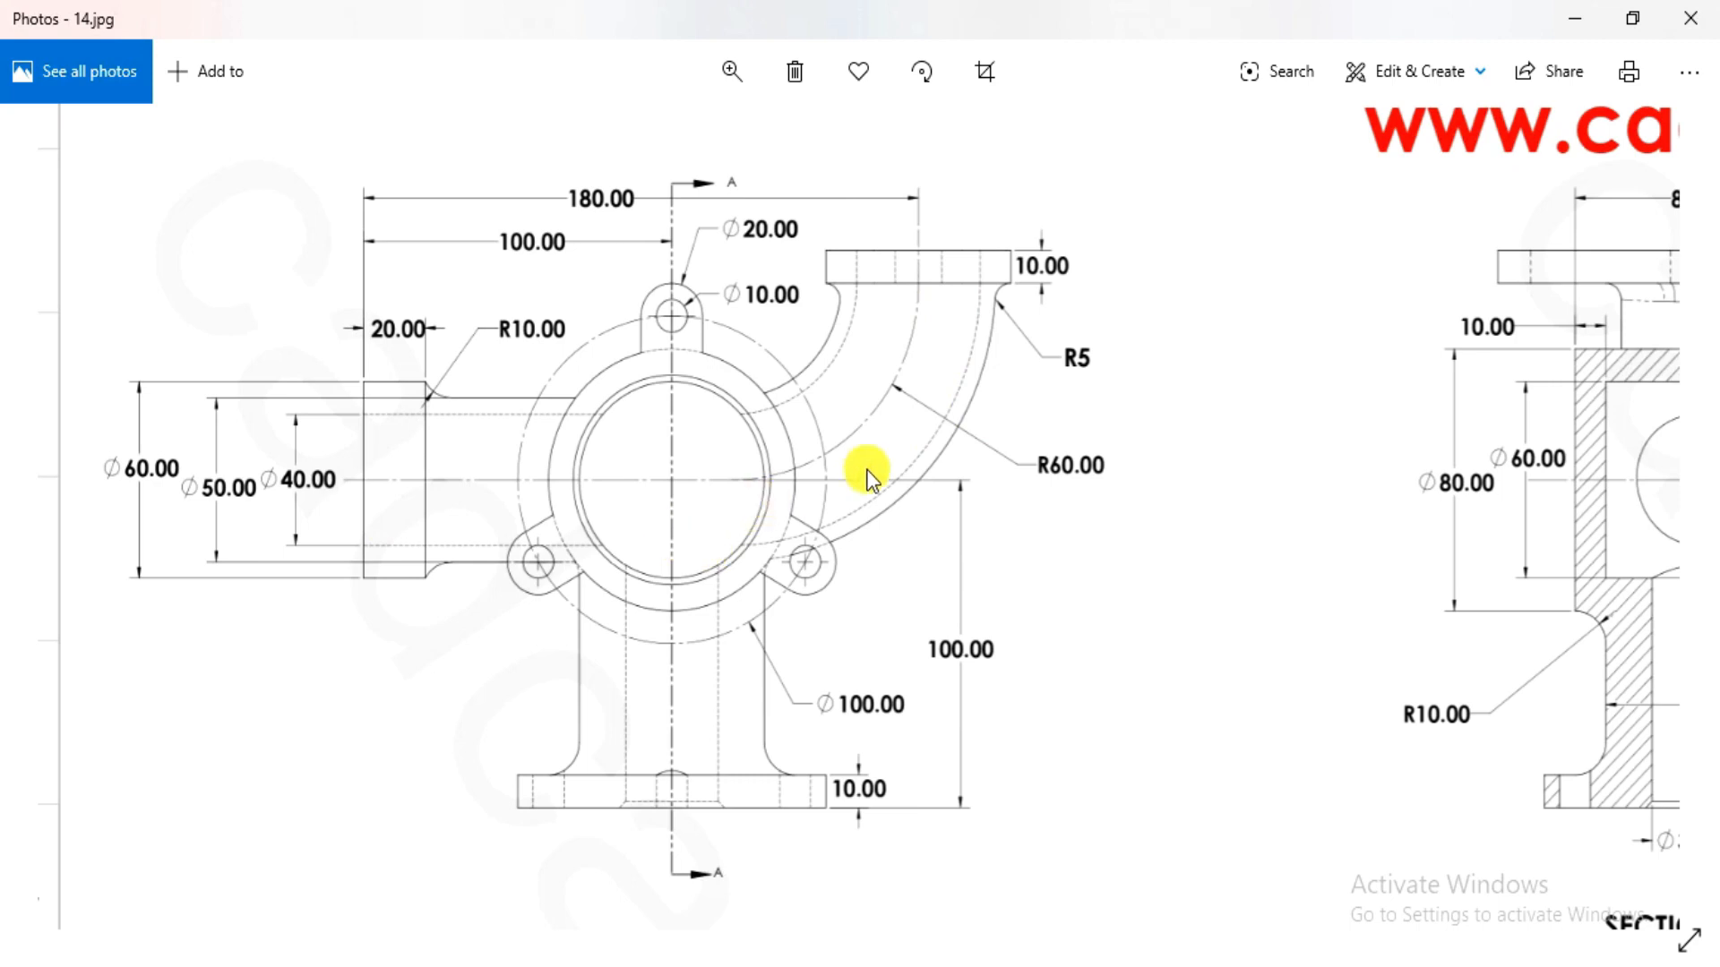
left_click_drag(1121, 539, 1046, 525)
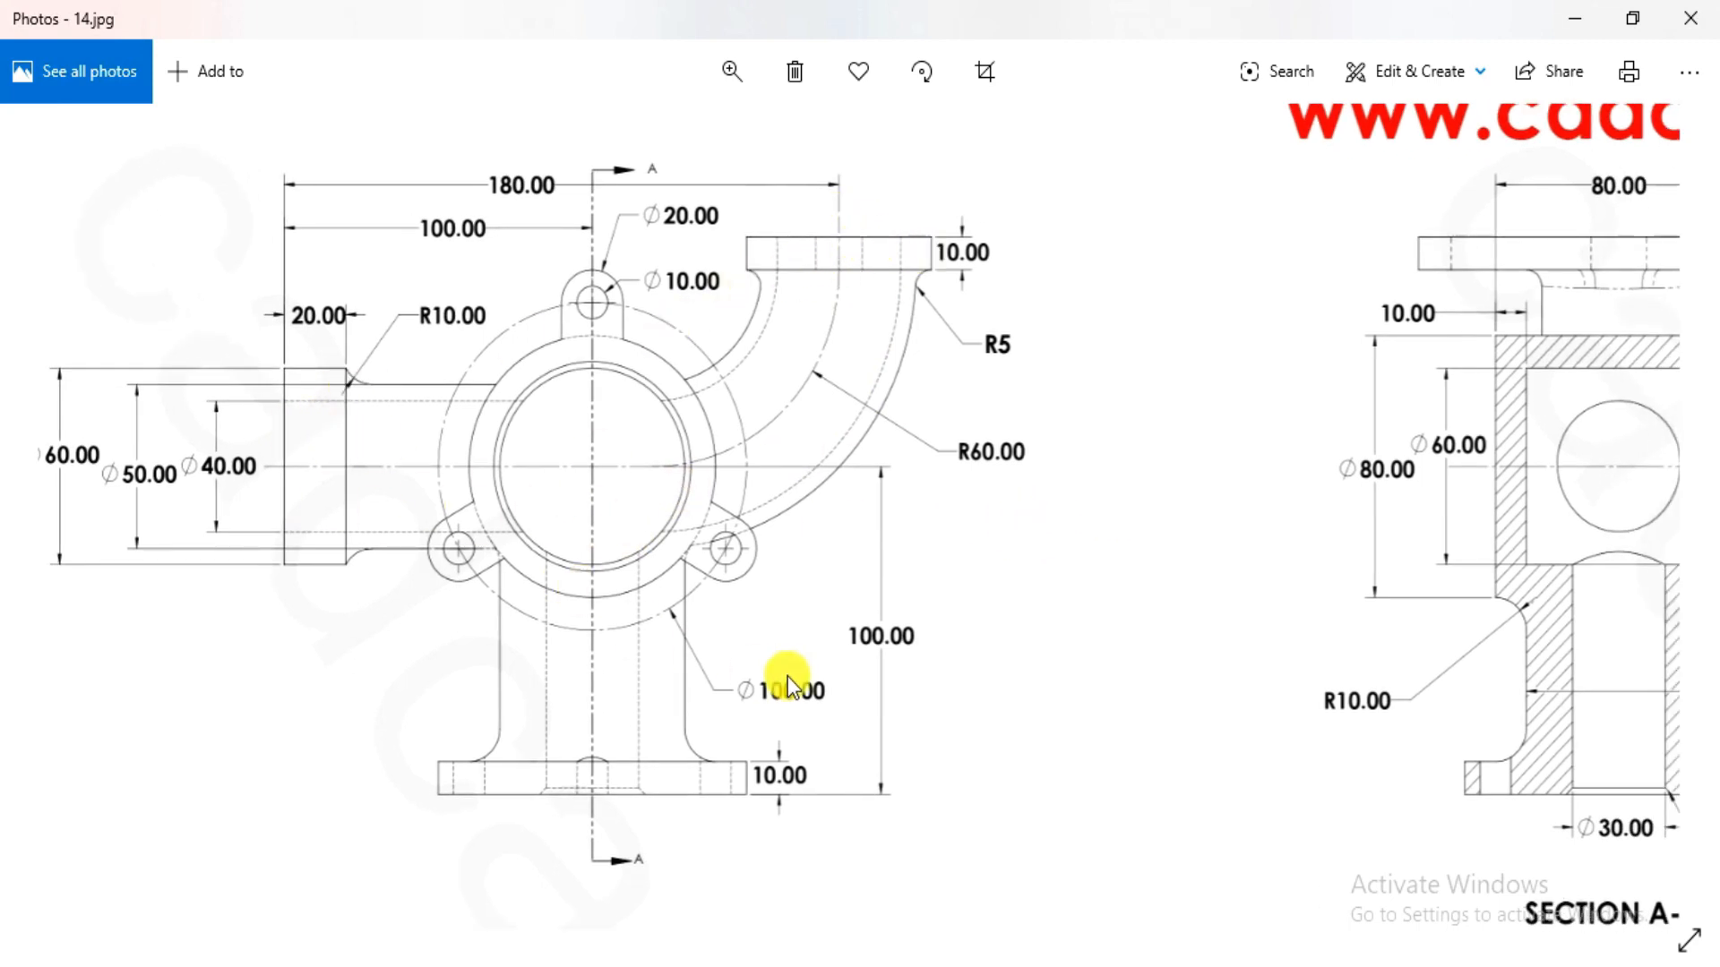
left_click_drag(760, 680, 645, 641)
left_click_drag(1325, 707, 1309, 762)
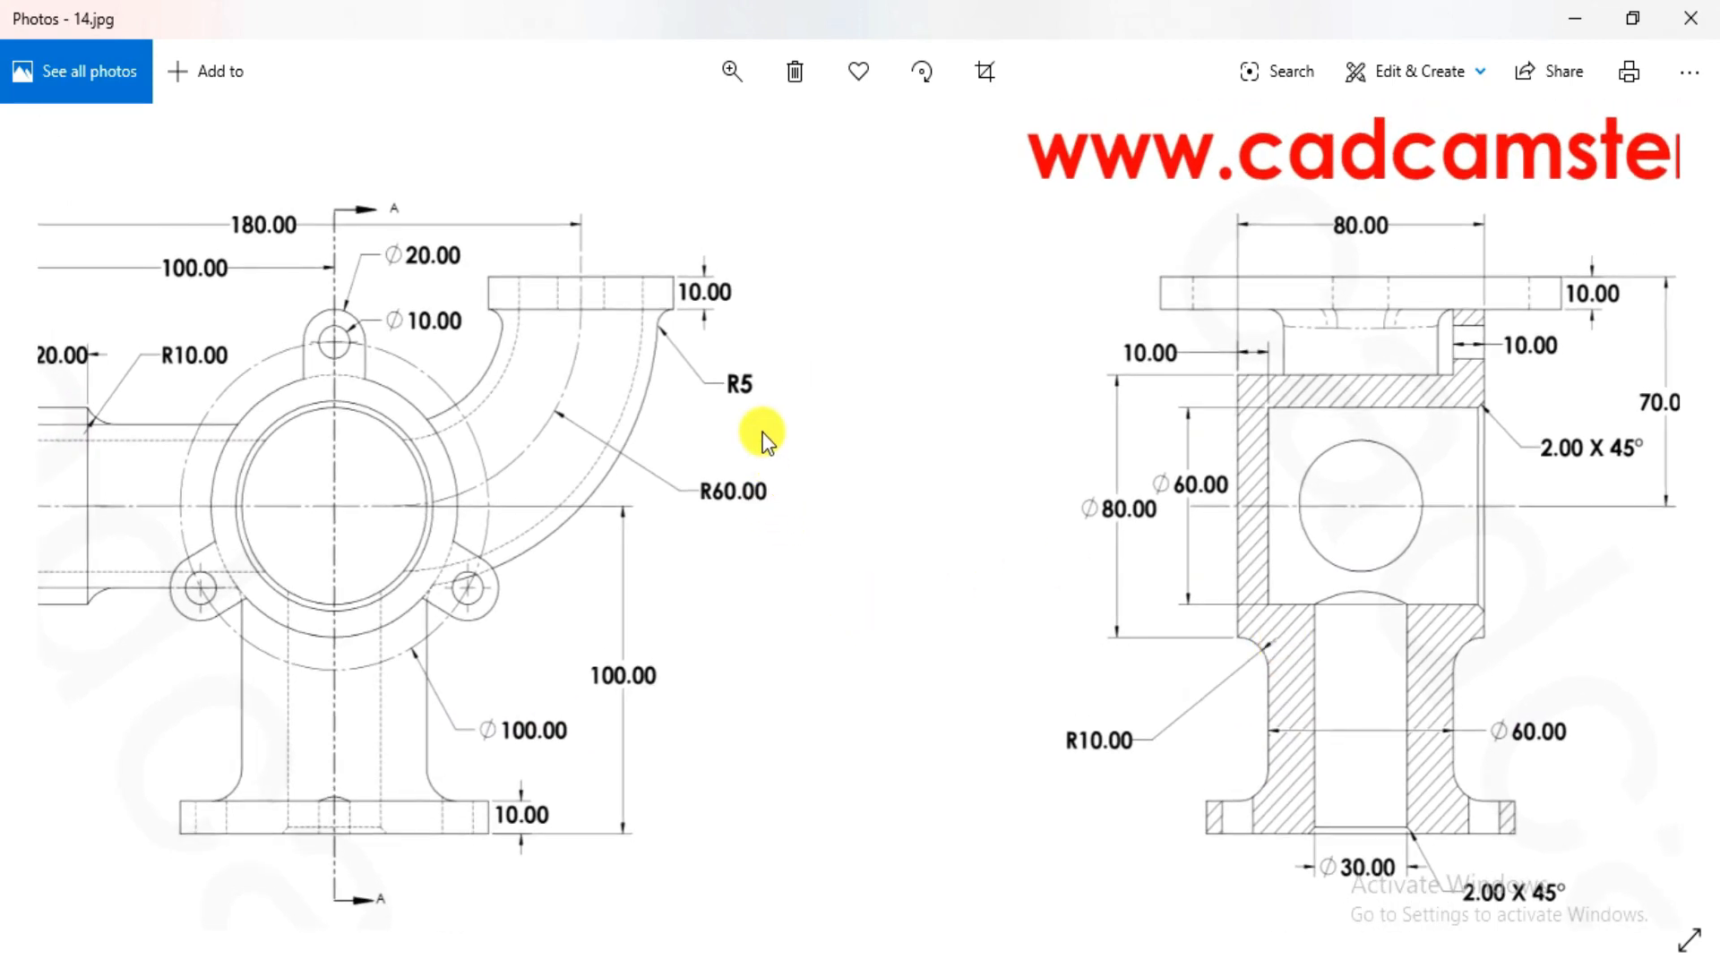
scroll(761, 432, "down", 3)
scroll(868, 683, "down", 3)
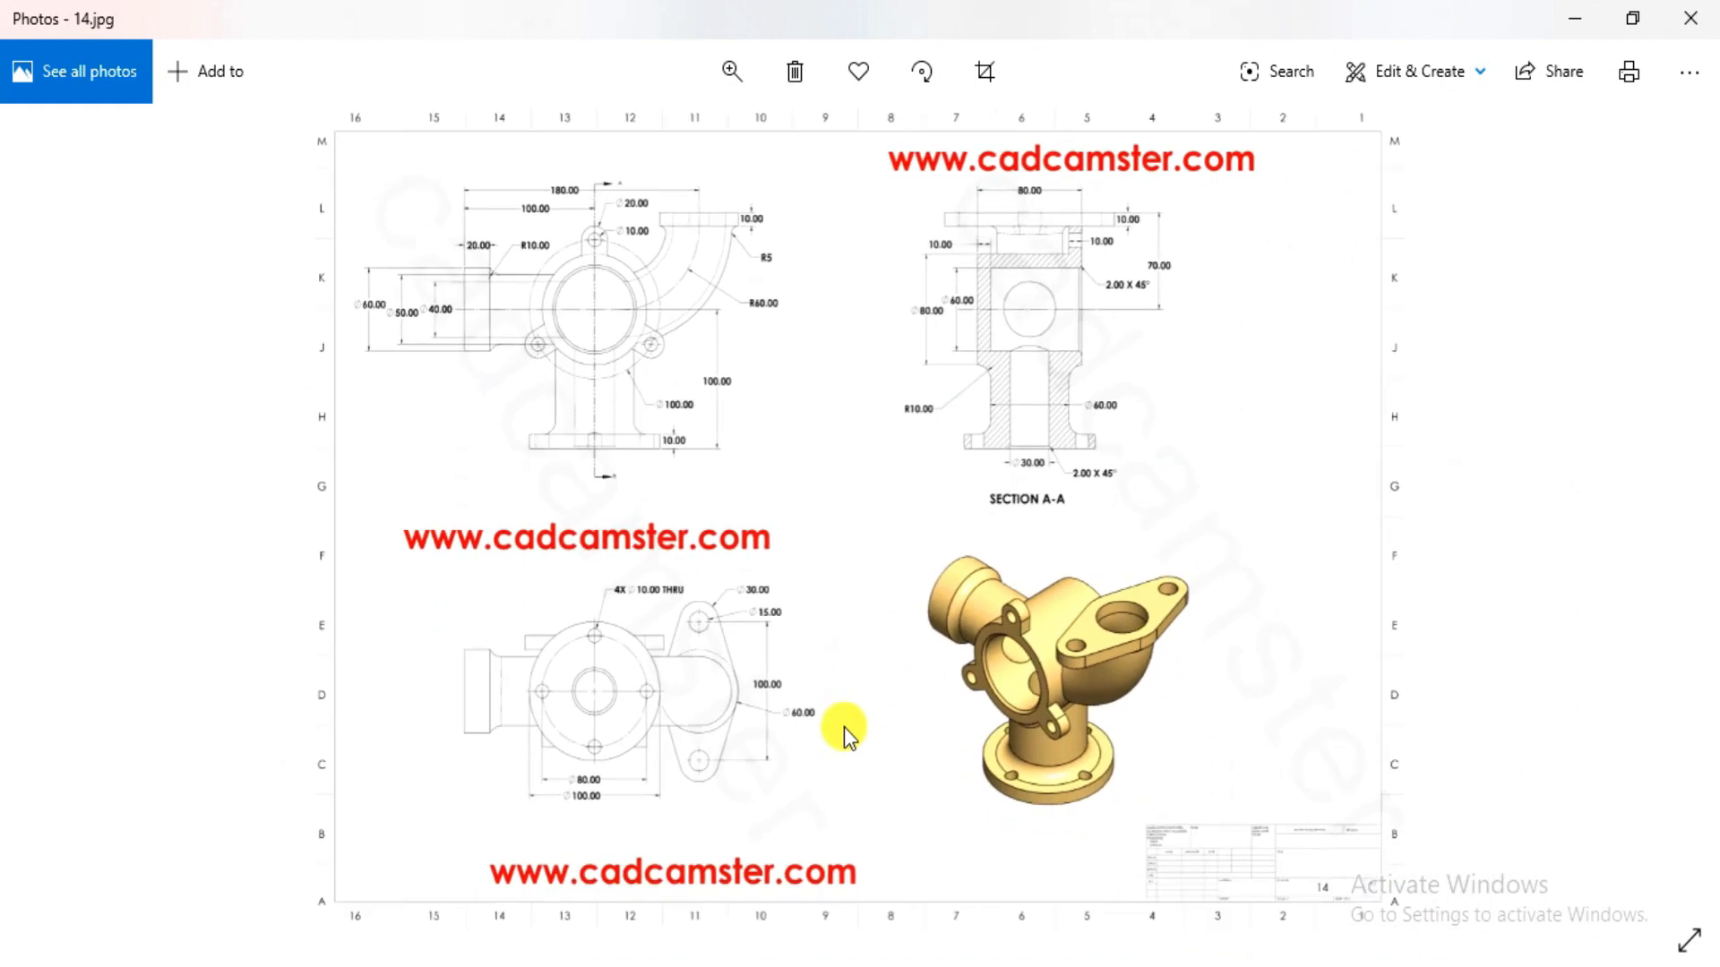
scroll(974, 151, "up", 3)
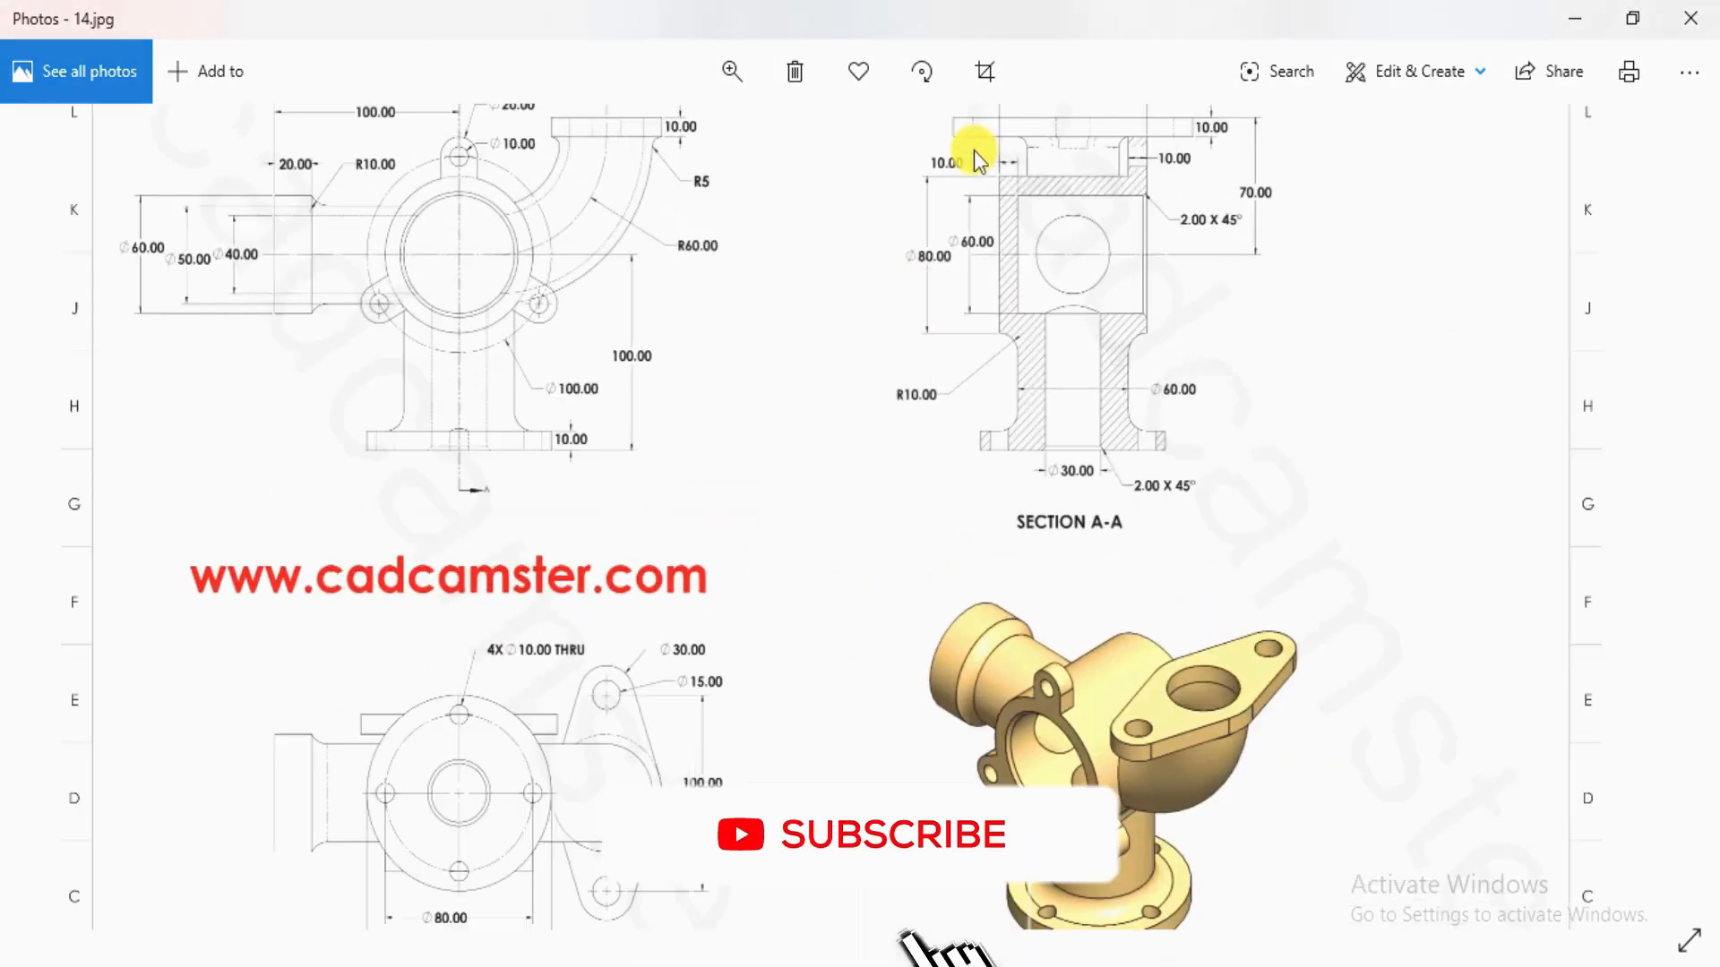
scroll(910, 257, "up", 2)
scroll(820, 352, "up", 2)
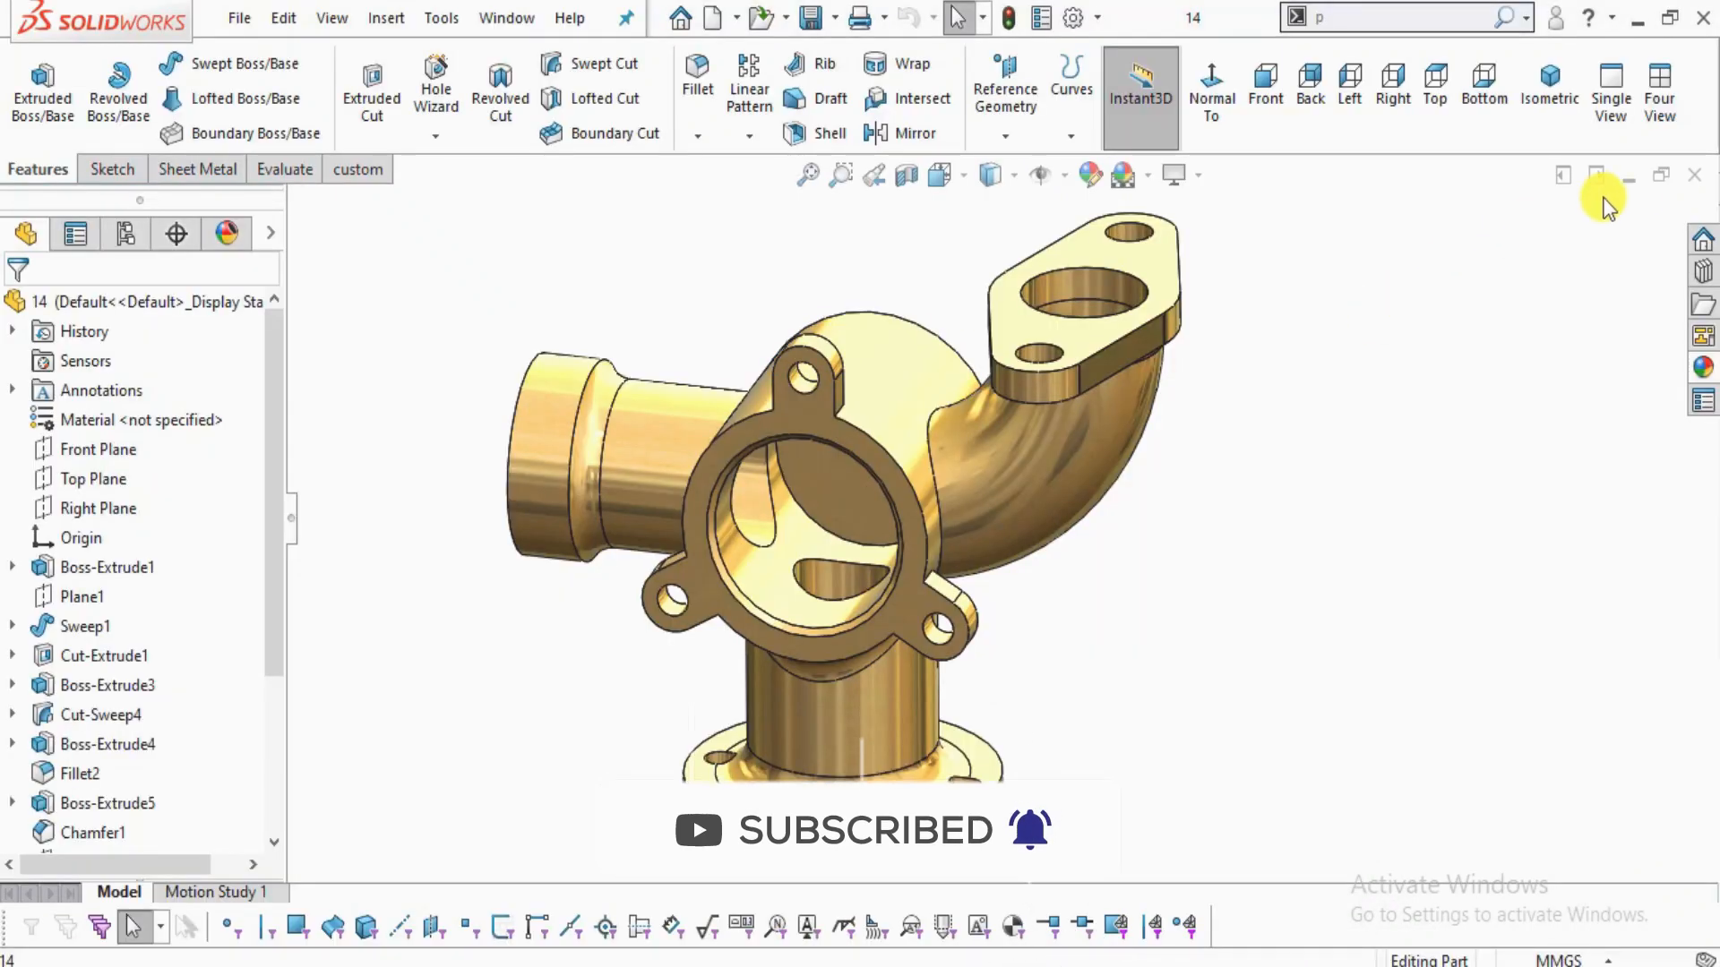
- Back in SOLIDWORKS, close the finished part 14 and create a new part document
left_click(1694, 174)
left_click(242, 18)
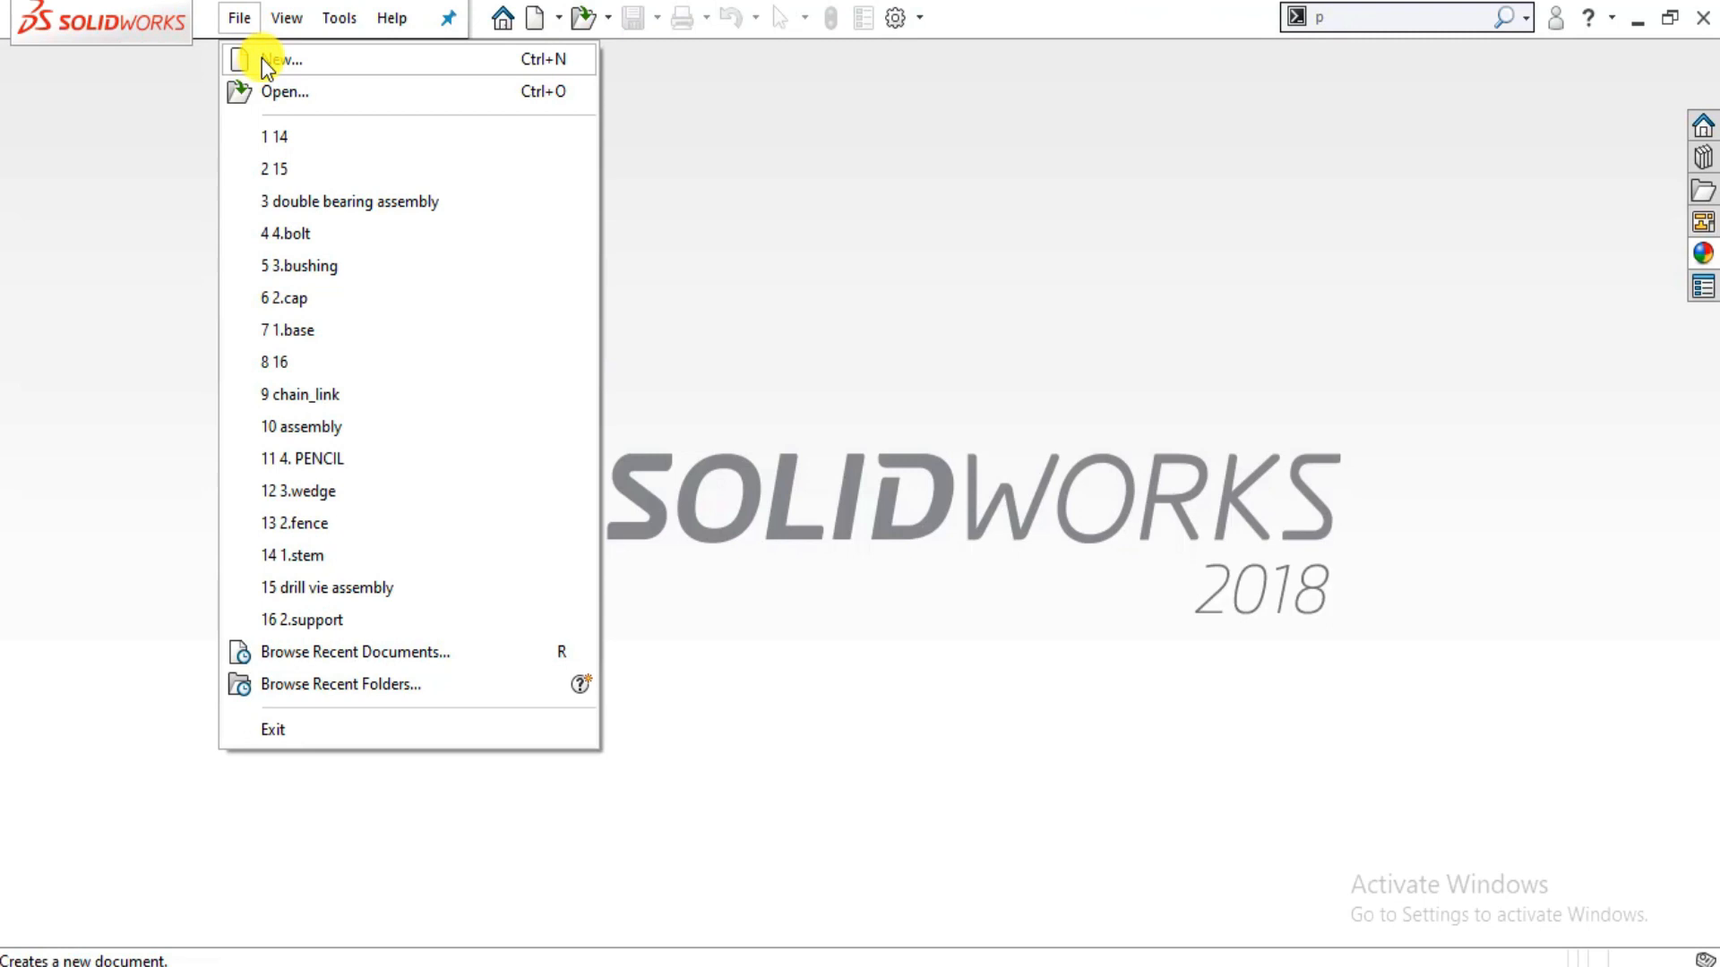
left_click(262, 56)
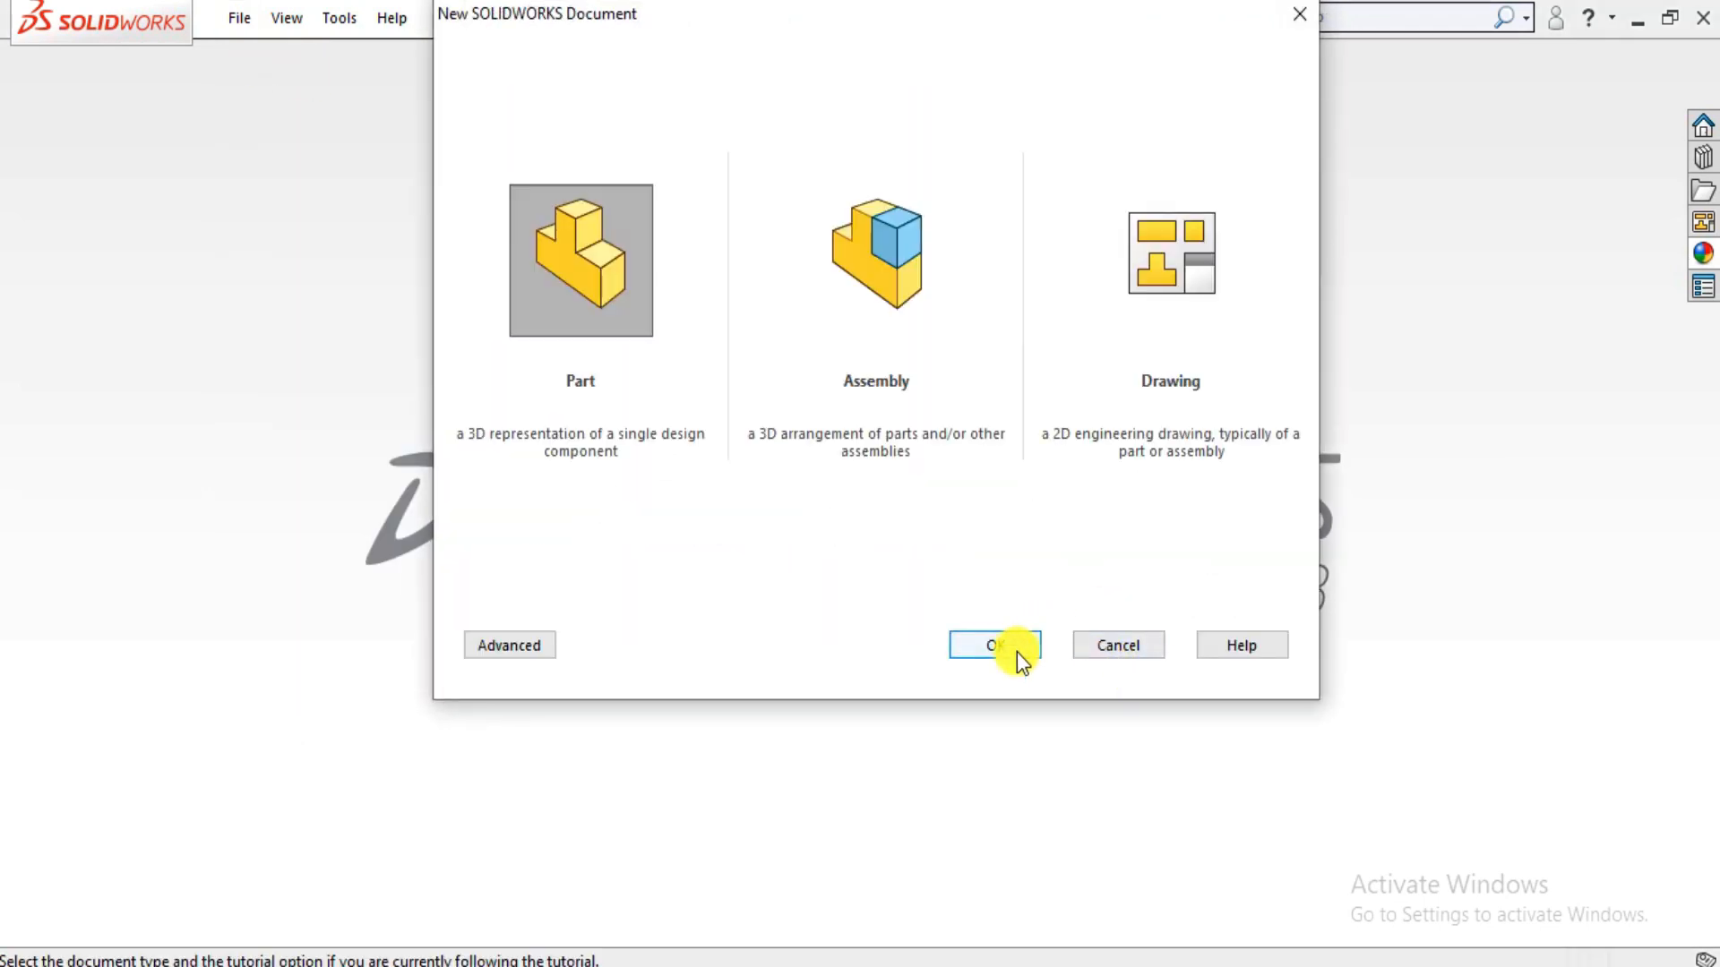
left_click(1013, 647)
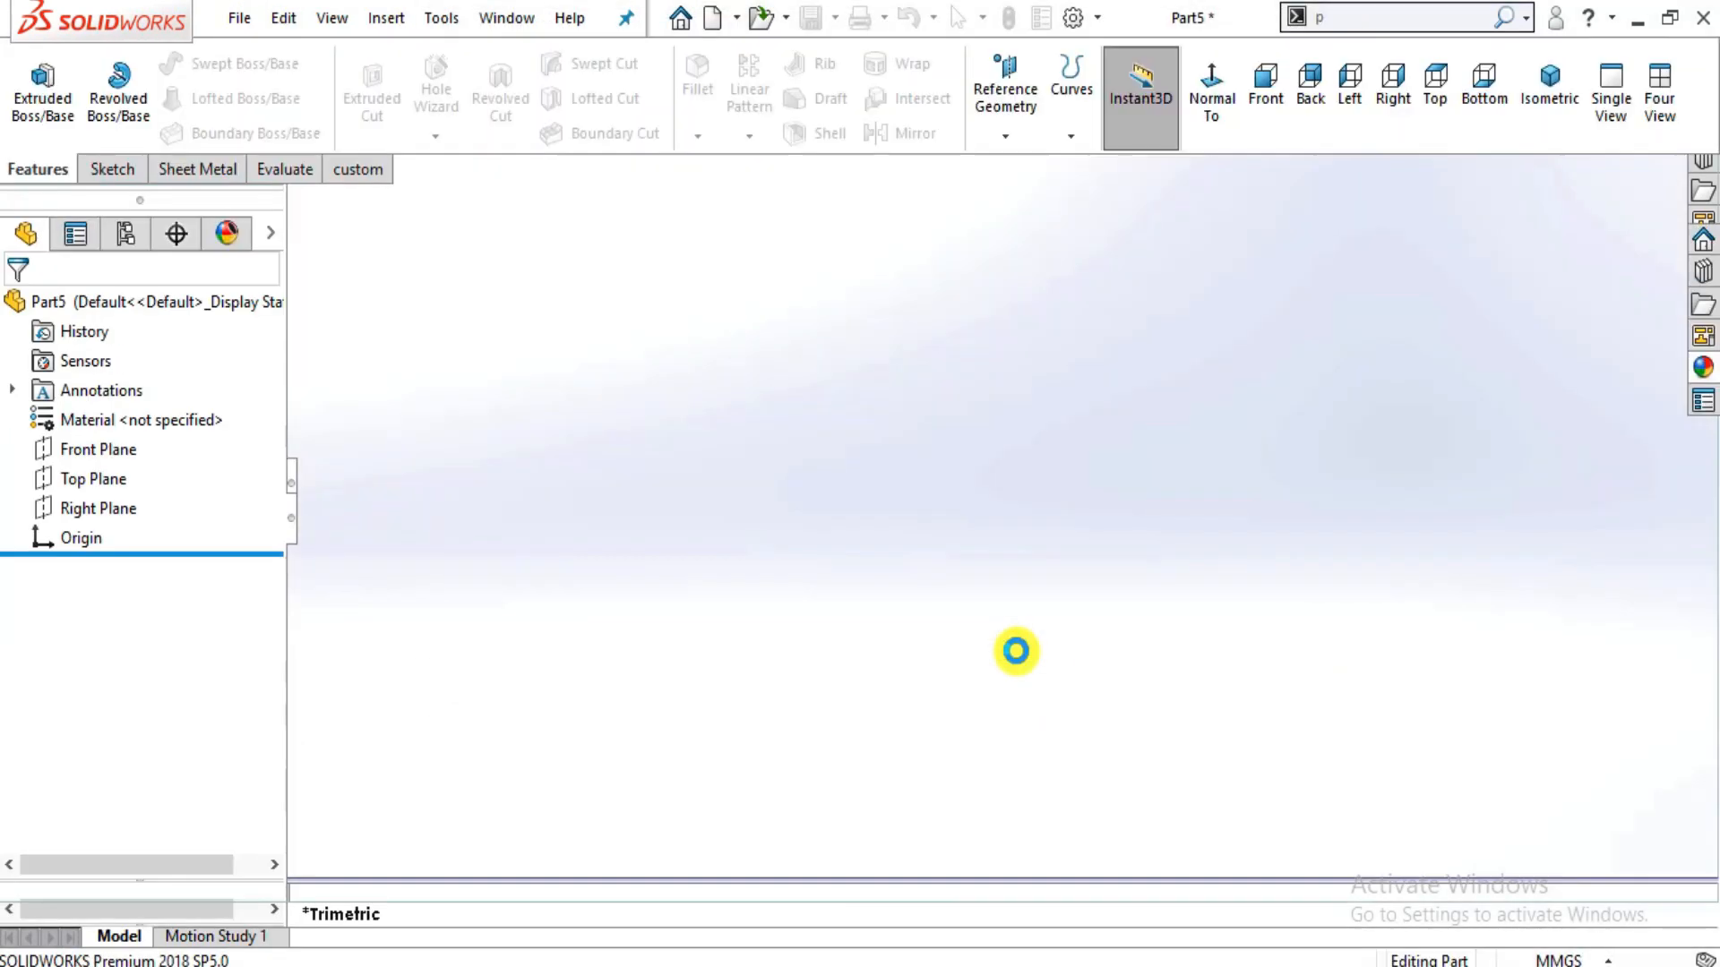
left_click(1149, 176)
left_click(1186, 78)
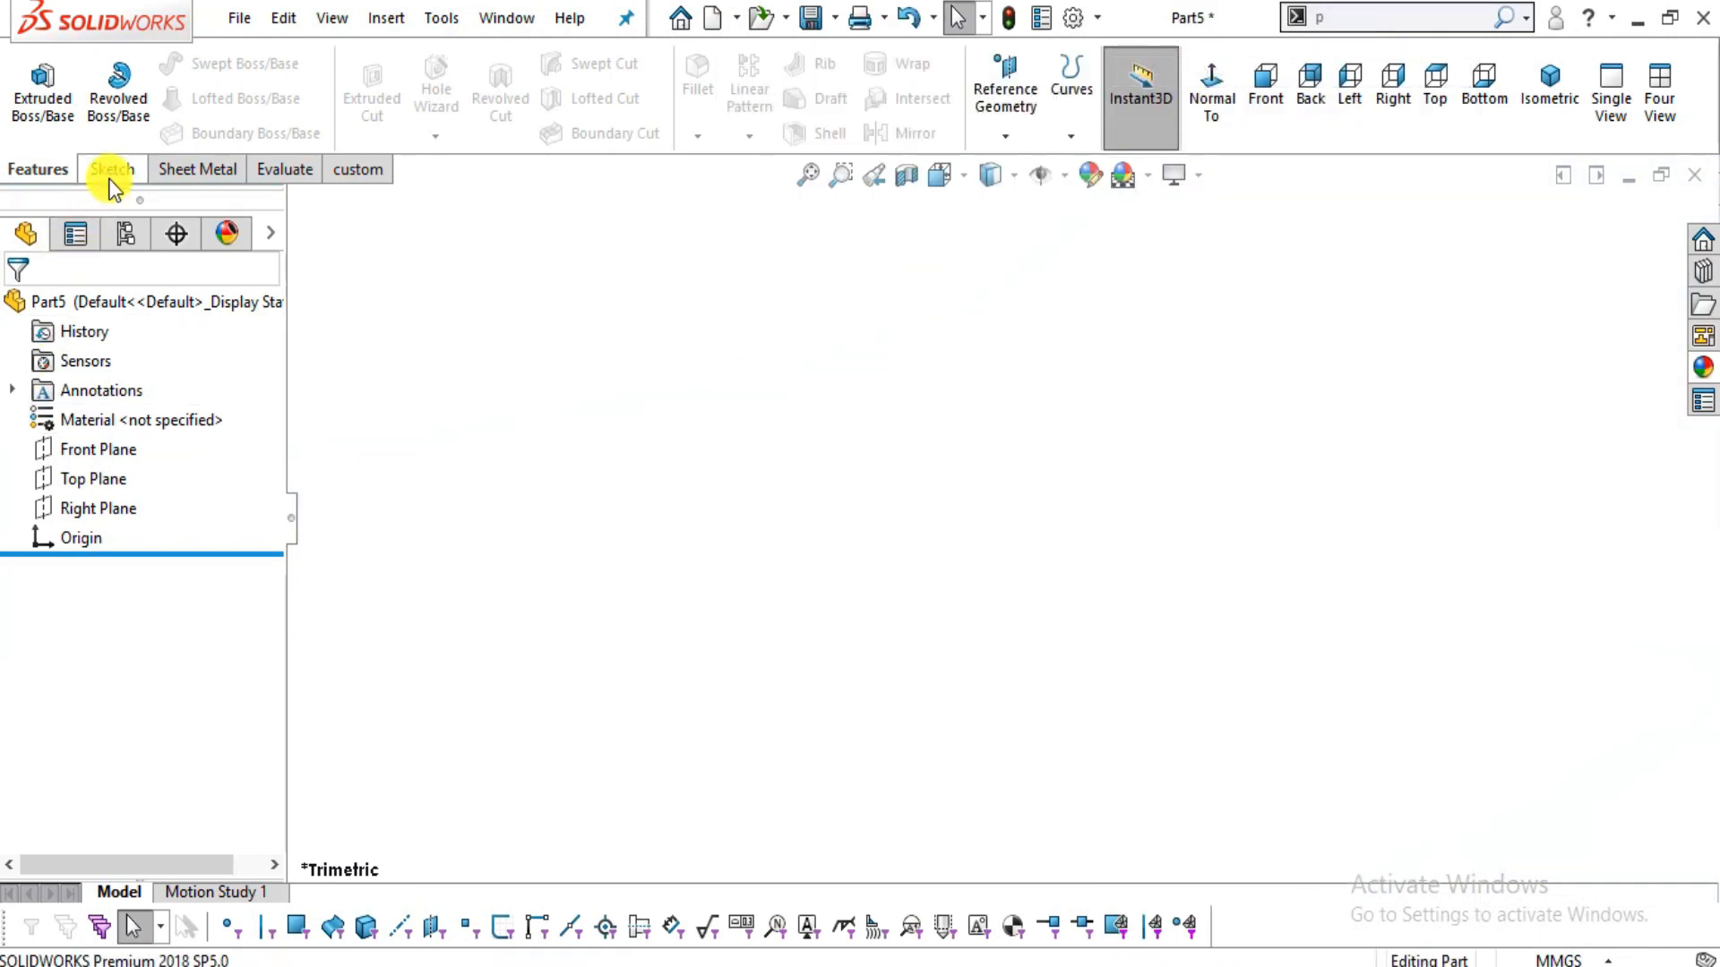
- Start a sketch on the Front Plane and view it face-on
left_click(111, 173)
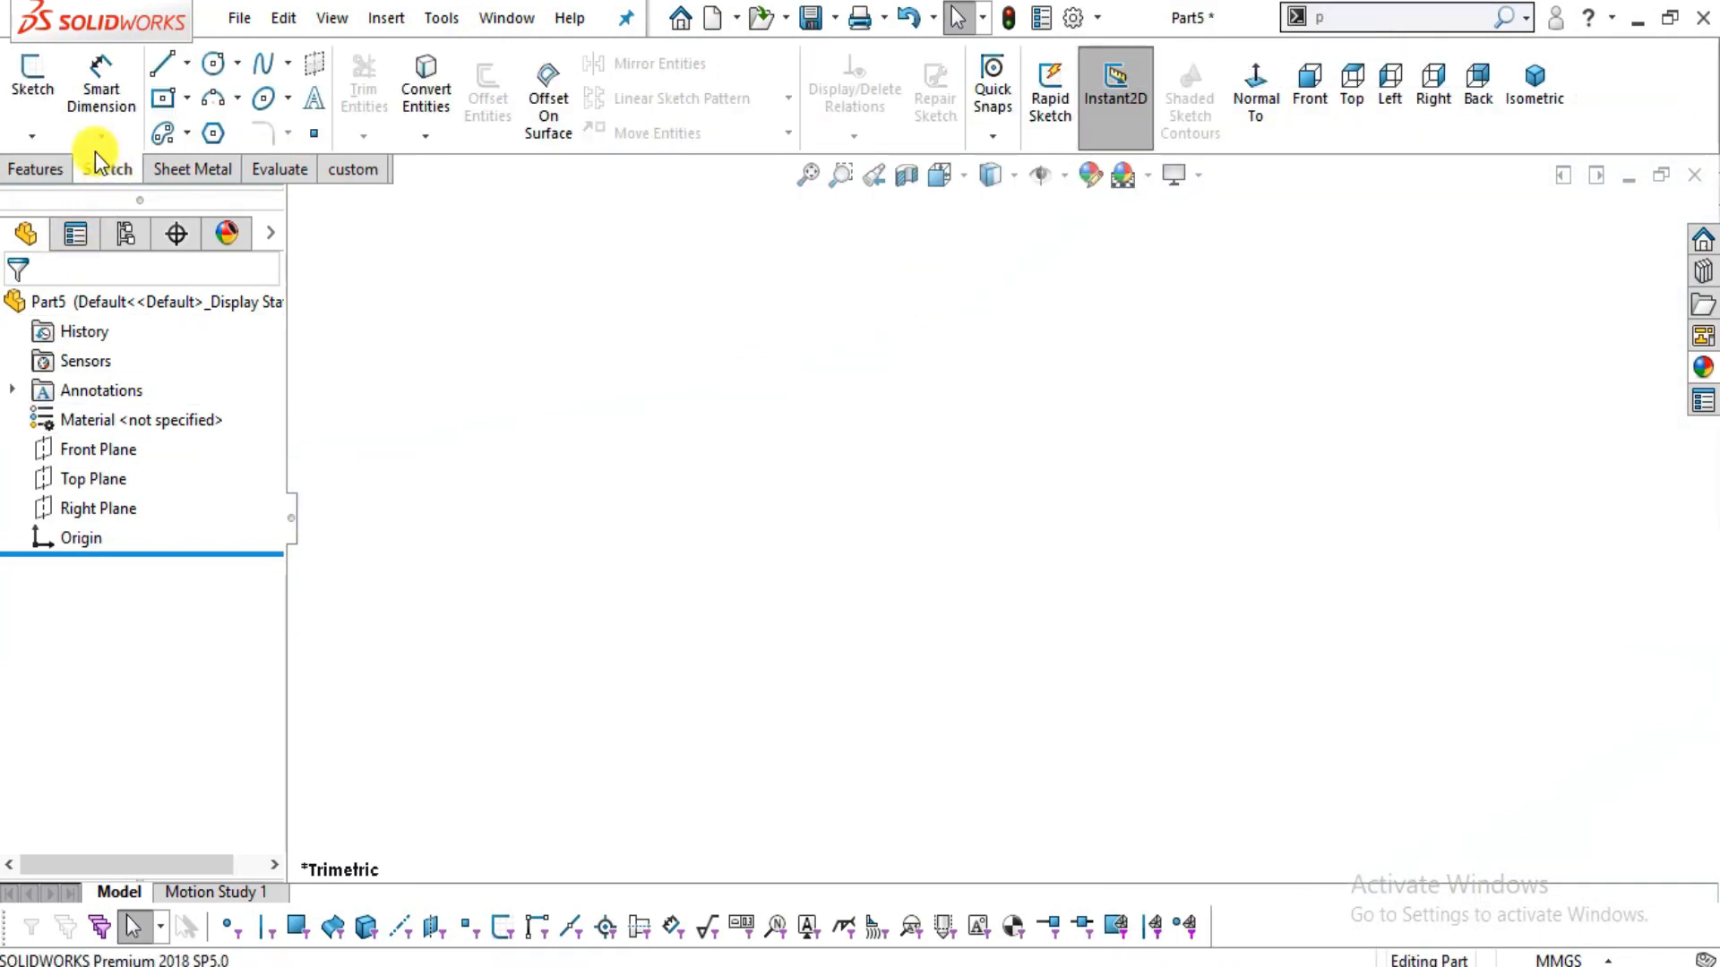
left_click(108, 482)
left_click(105, 450)
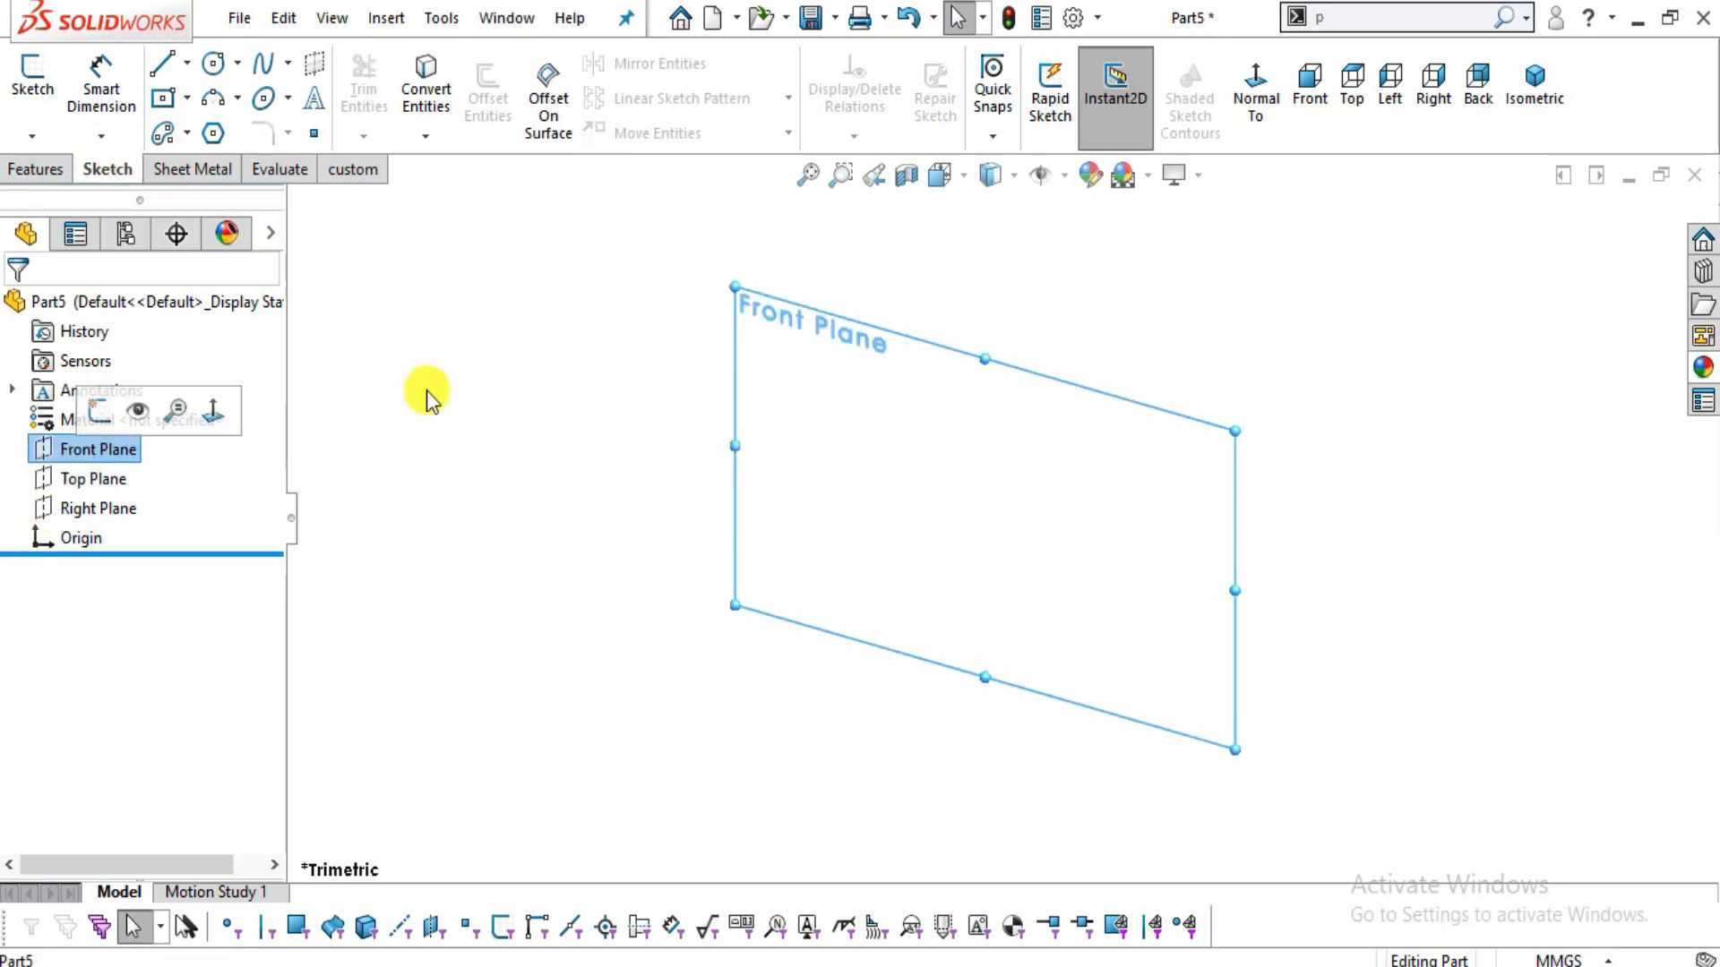
left_click(1255, 89)
left_click(27, 85)
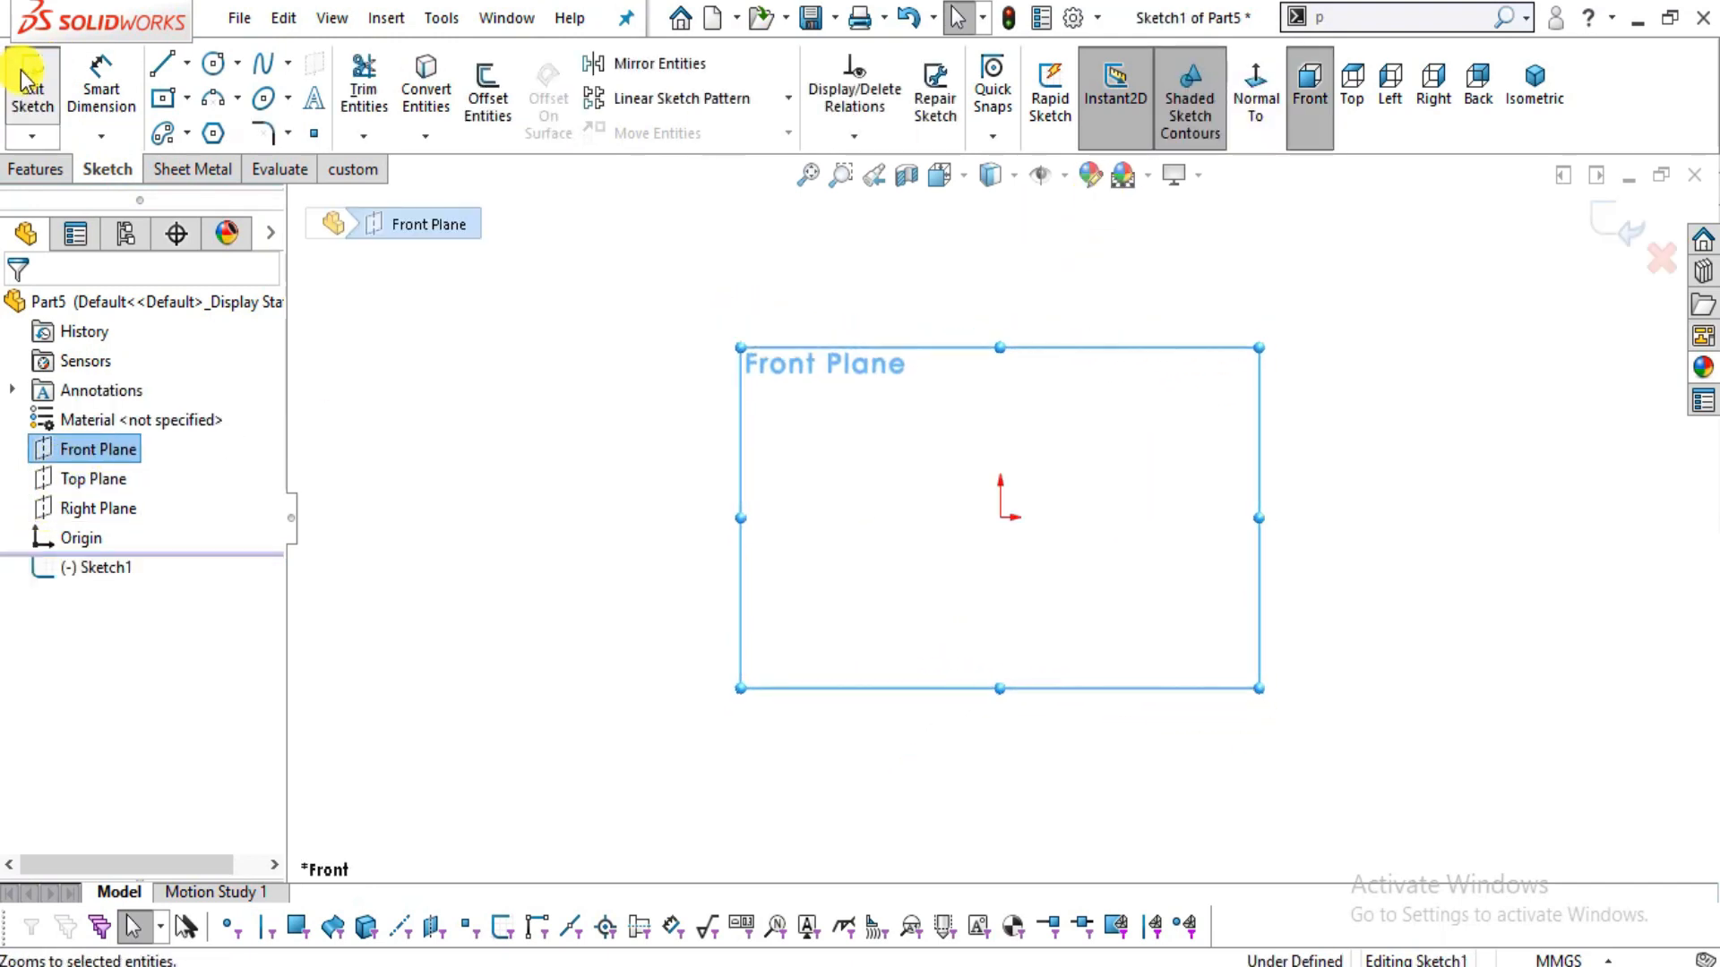
left_click(212, 63)
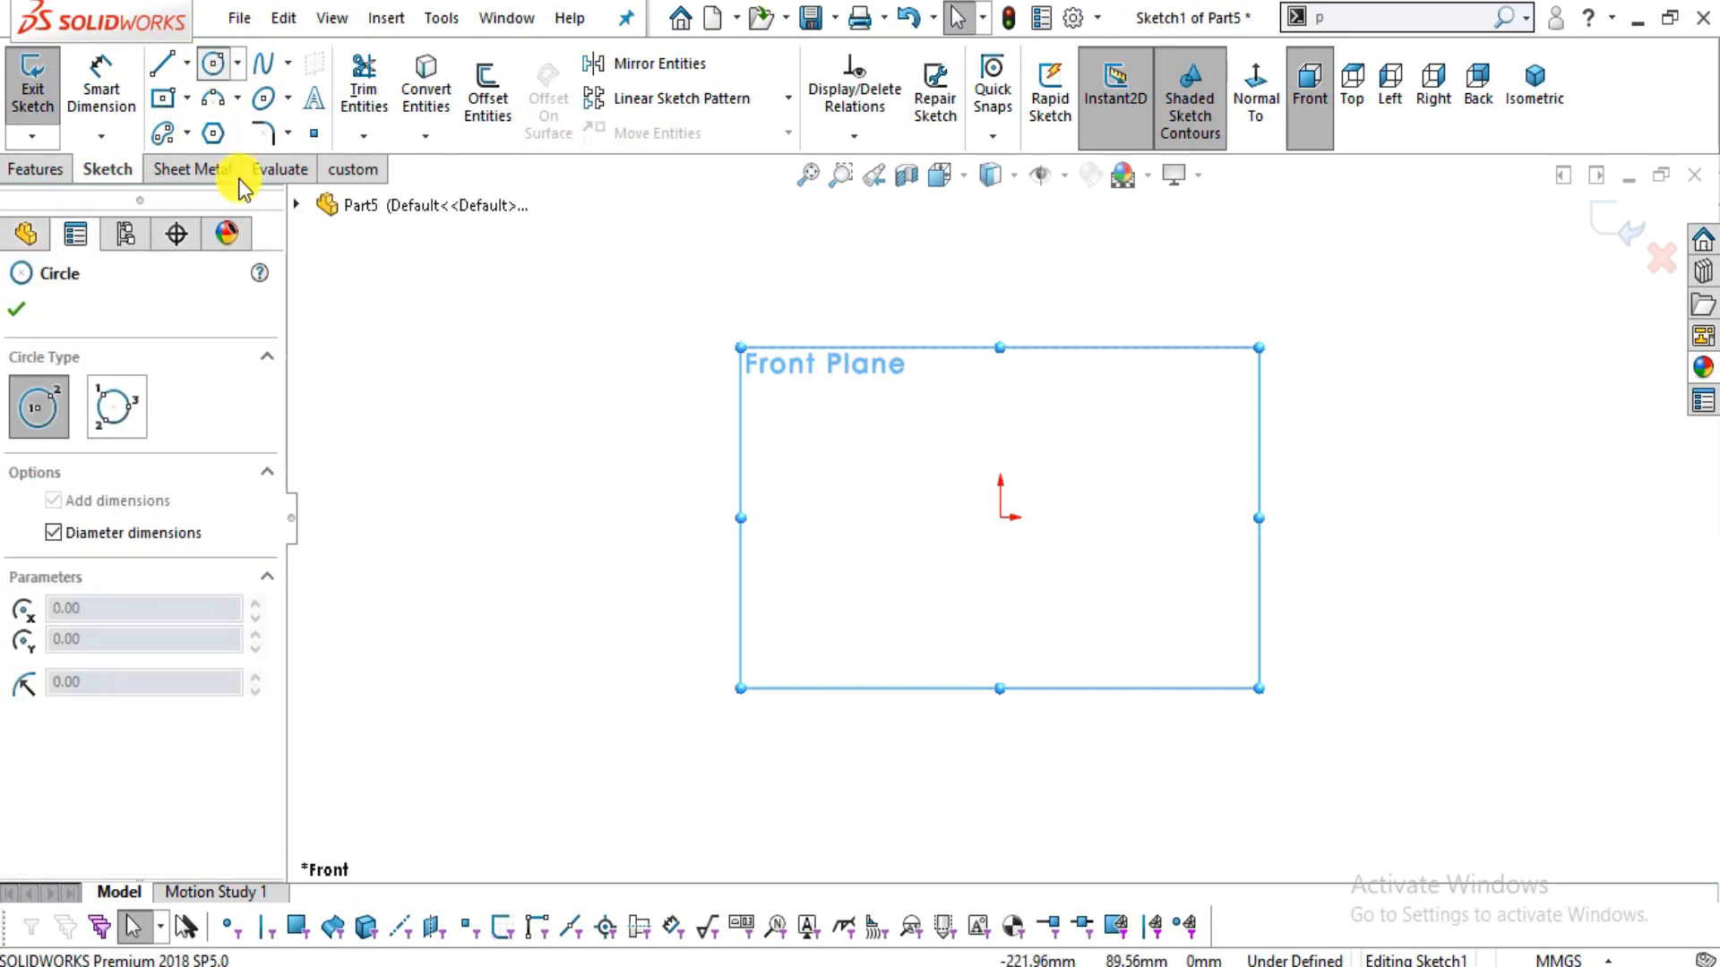
left_click(1000, 519)
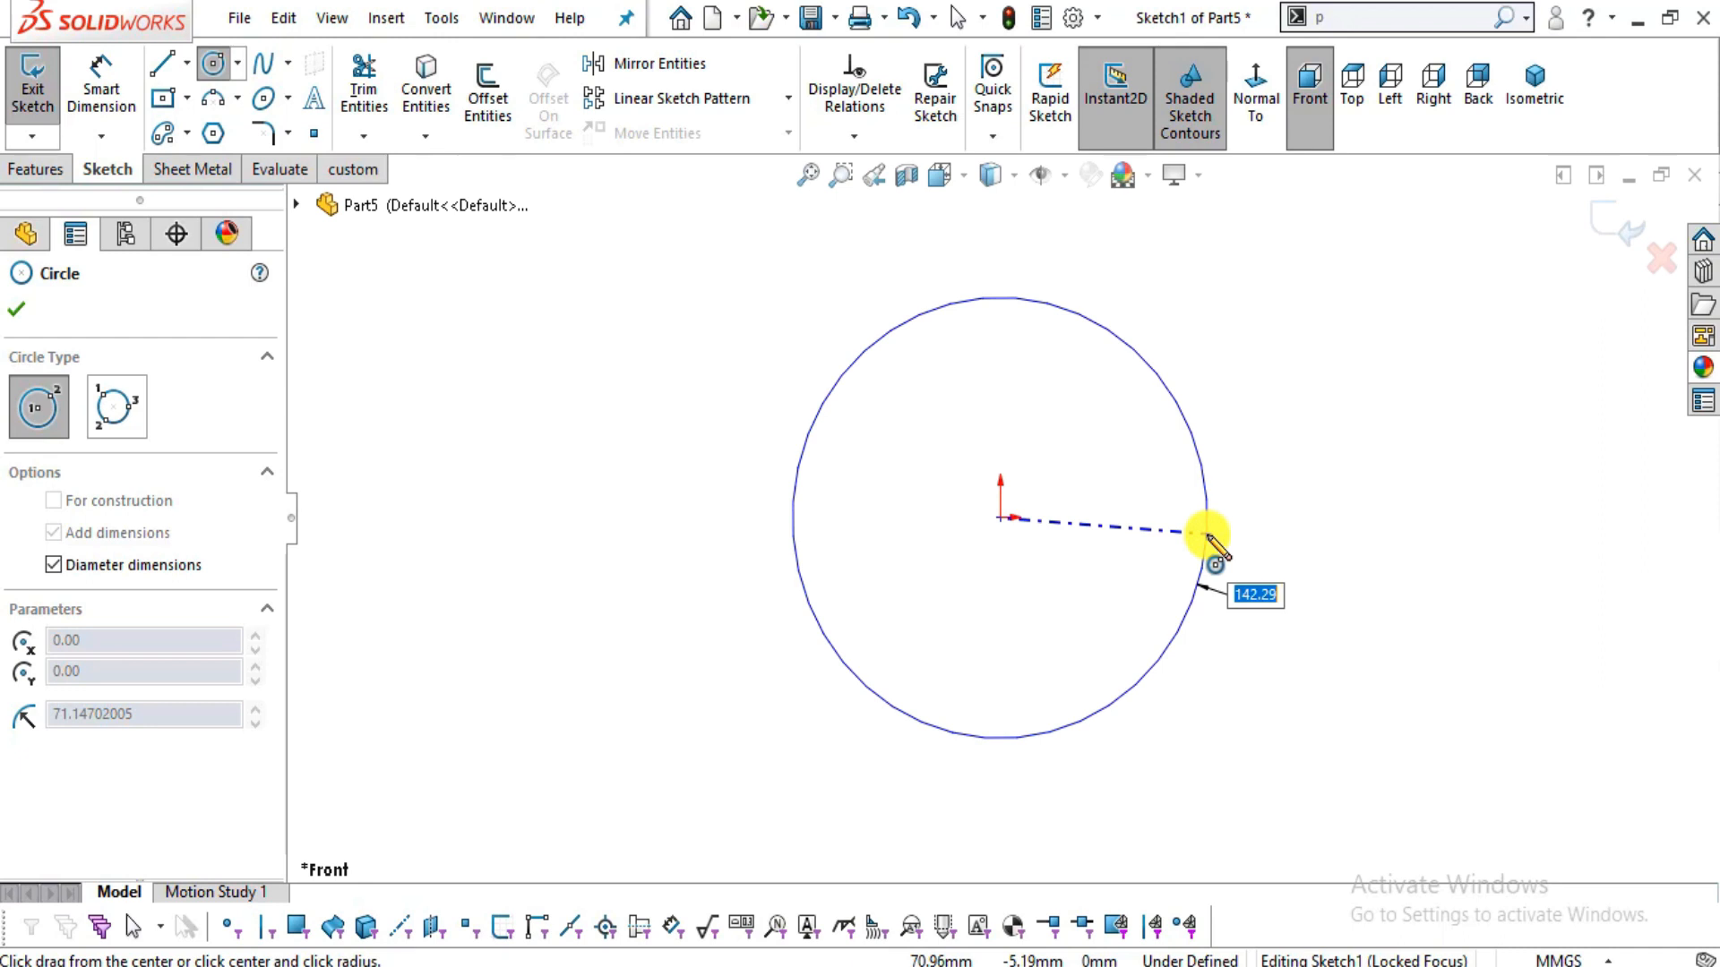
key("Escape")
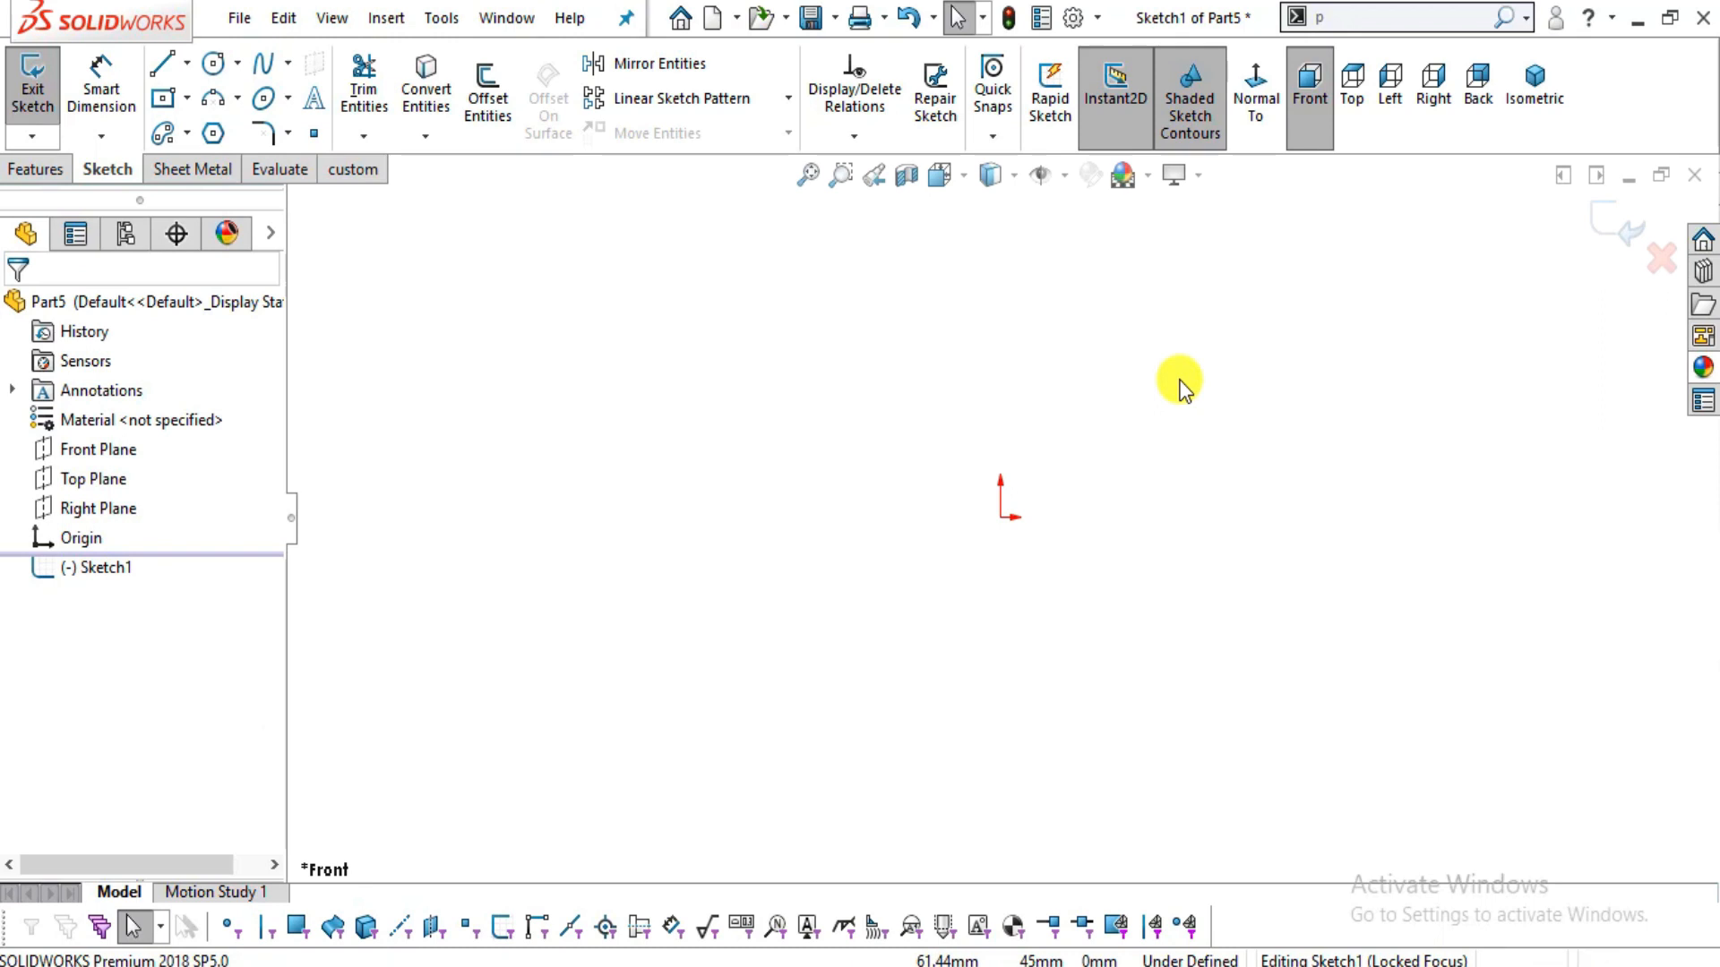
- Try drawing a circle with sketch numeric input switched off, and switch numeric input on again
right_click(1179, 381)
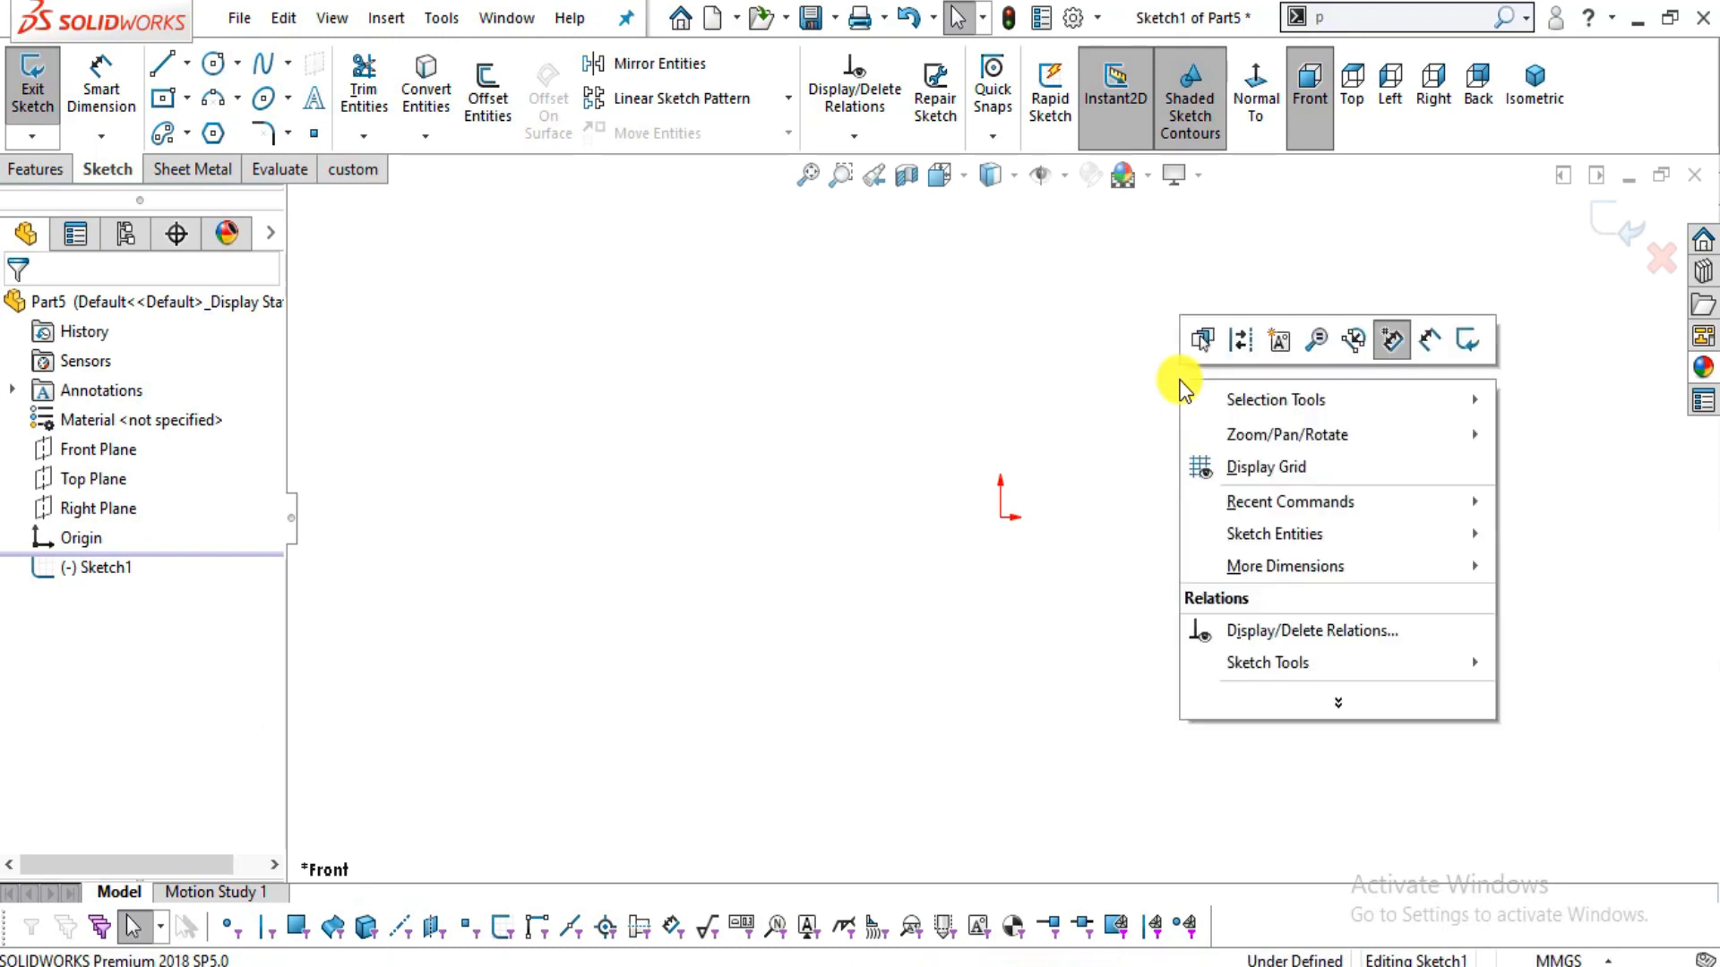
left_click(1385, 343)
left_click(213, 62)
left_click(859, 455)
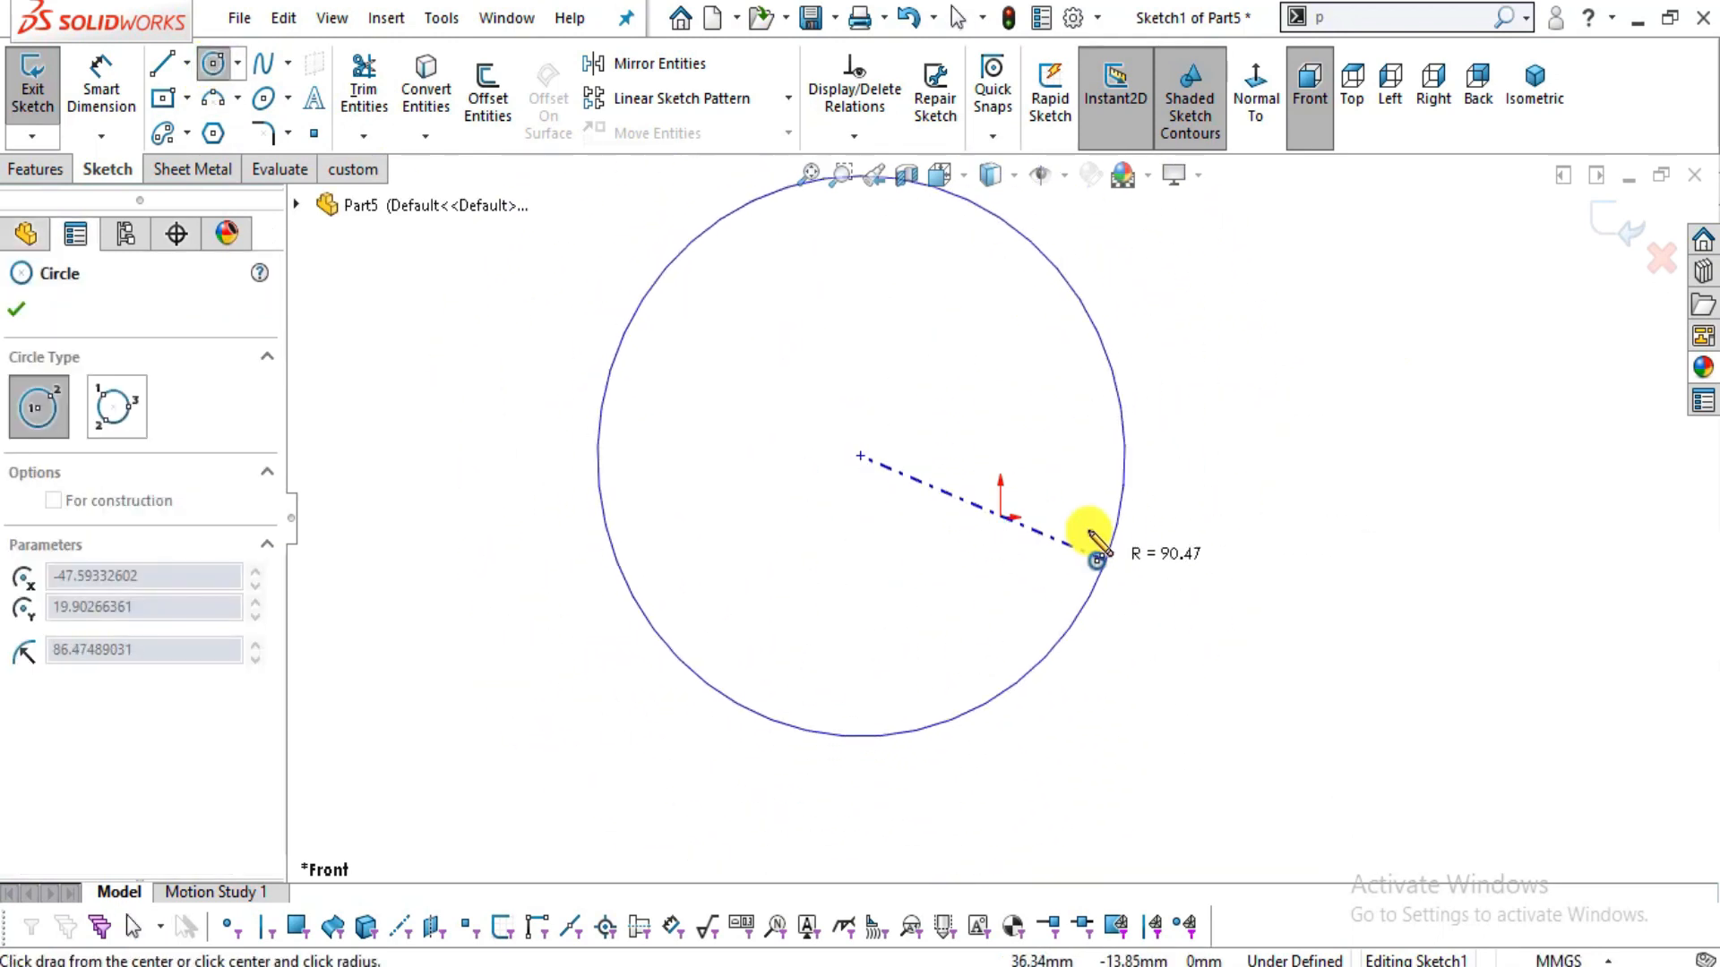
left_click(1073, 464)
key("Escape")
key("Escape")
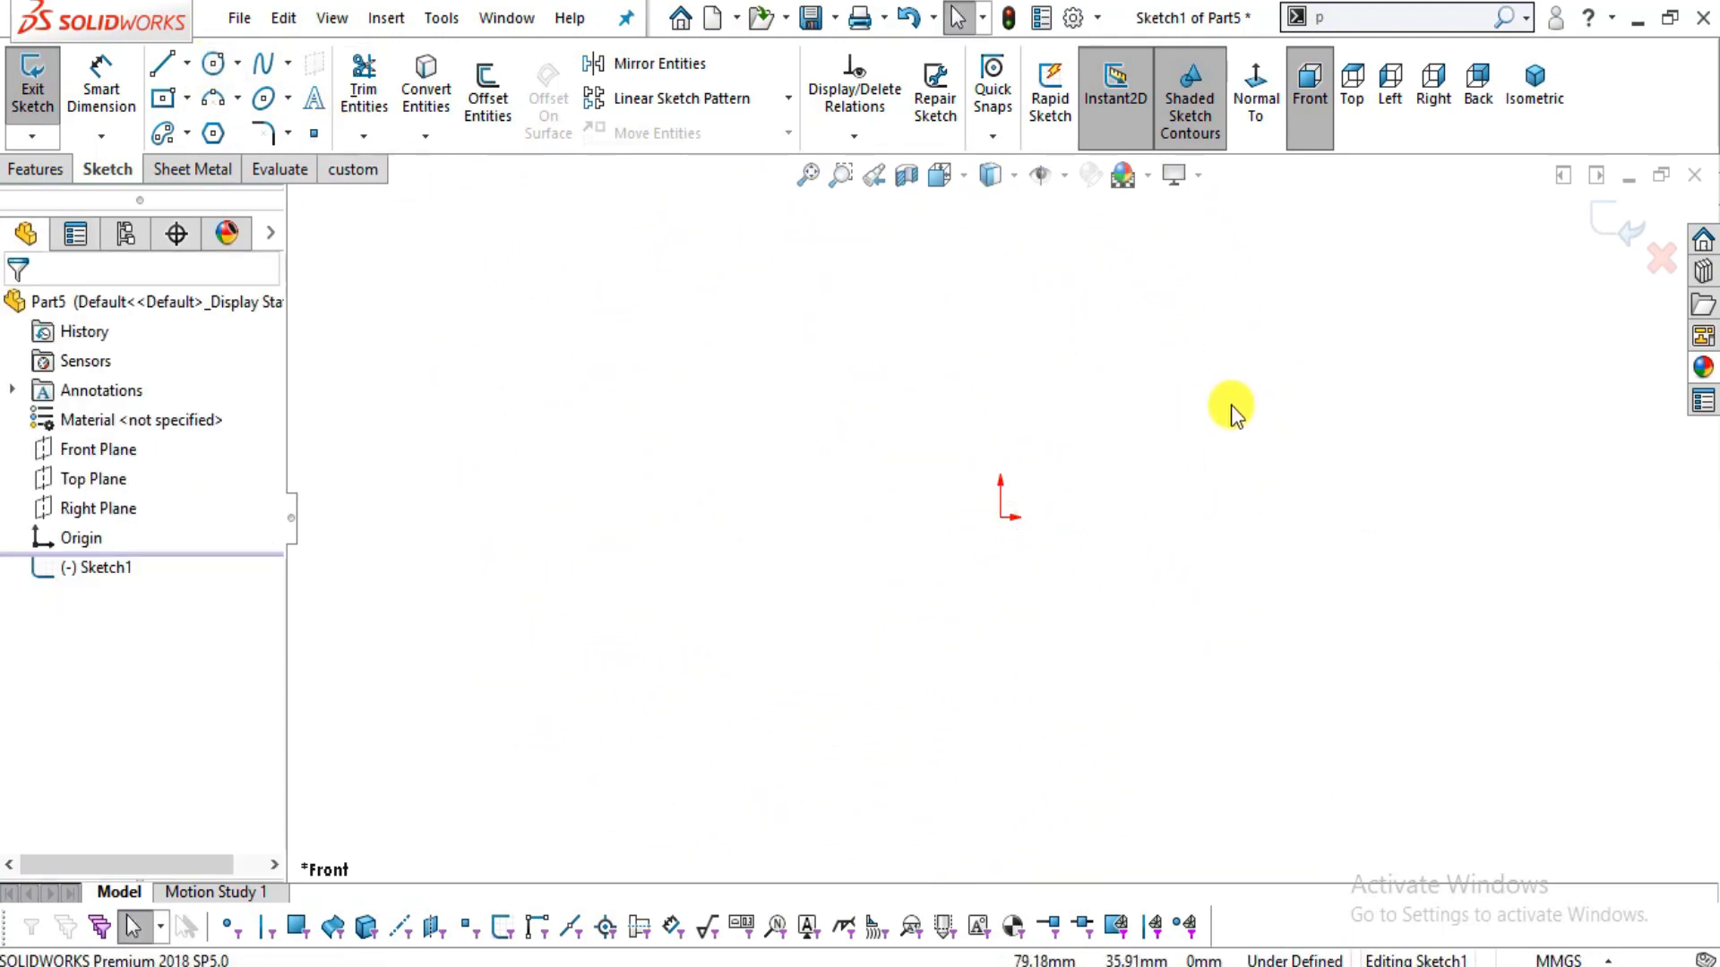
right_click(1230, 407)
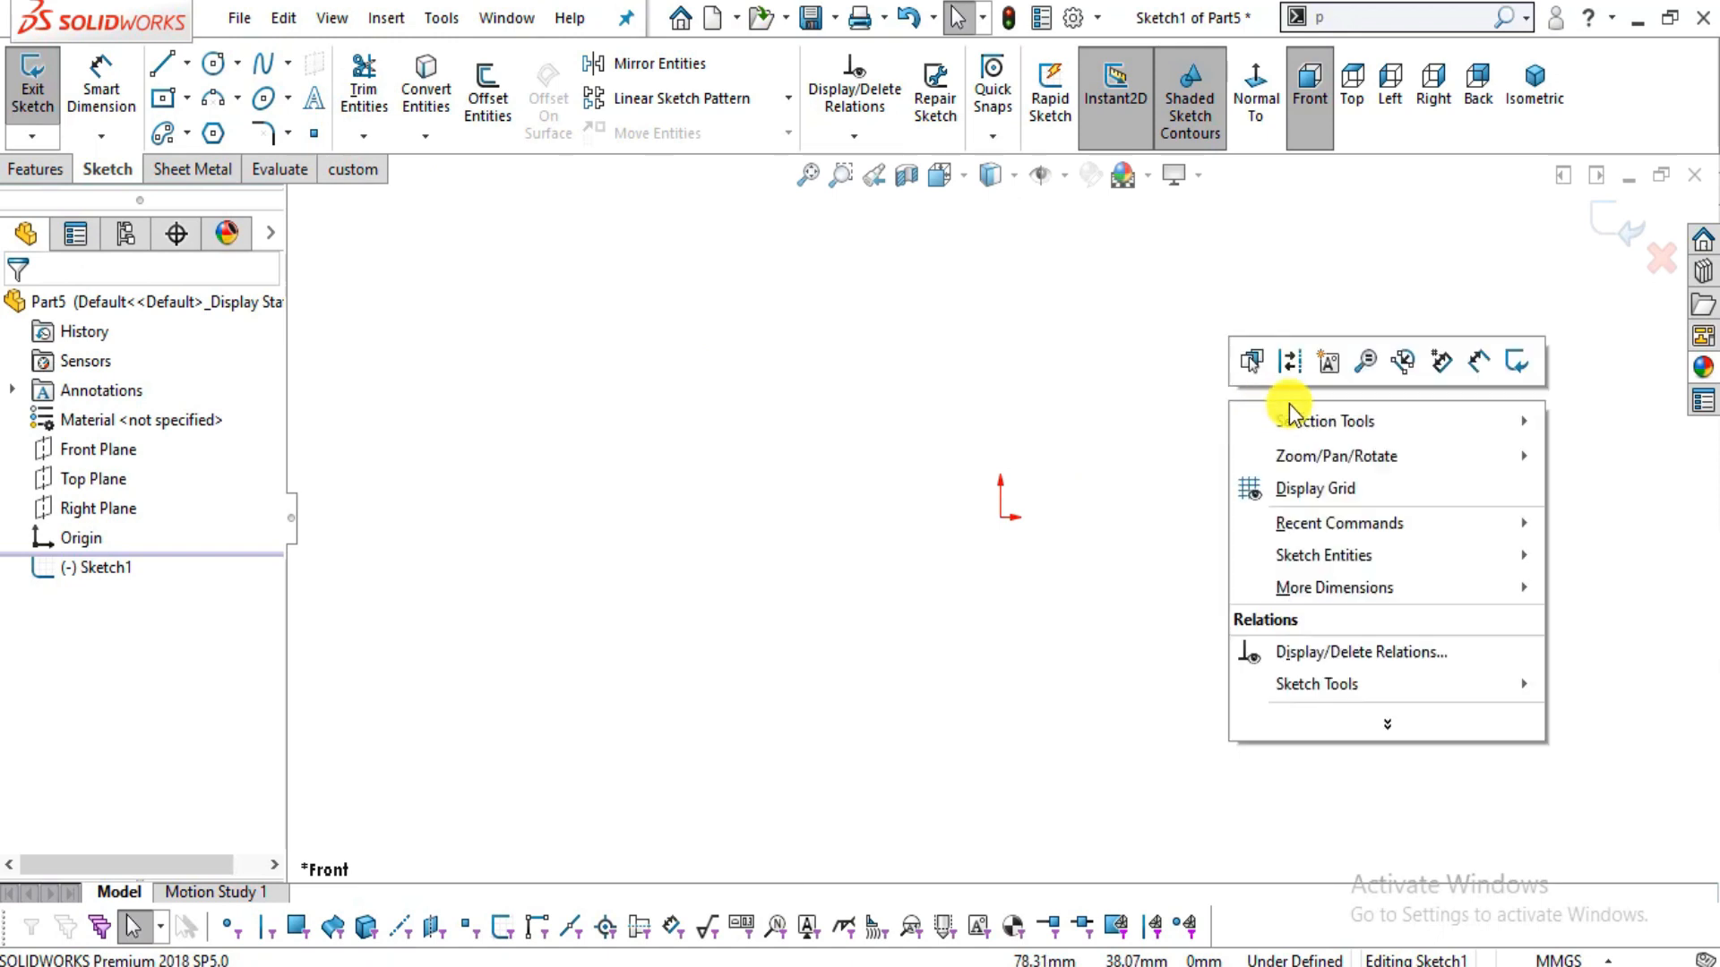
left_click(1442, 363)
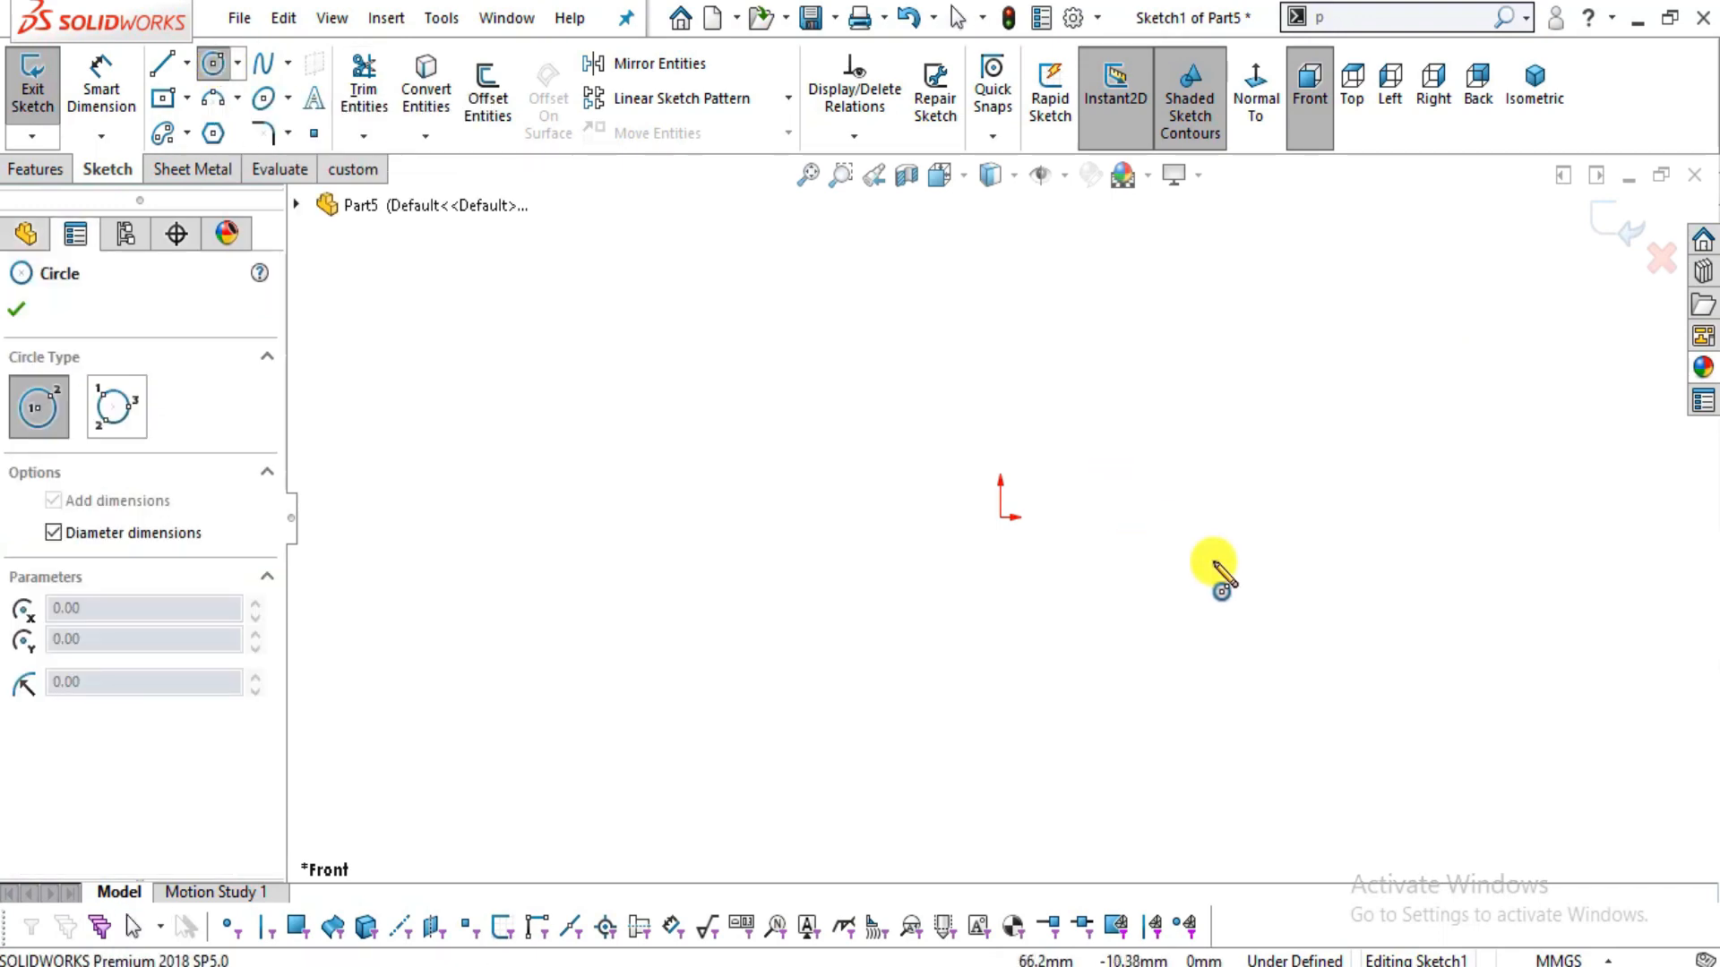
- Draw an 80 mm diameter circle centred on the origin
key("alt+Tab")
key("alt+Tab")
key("alt+Tab")
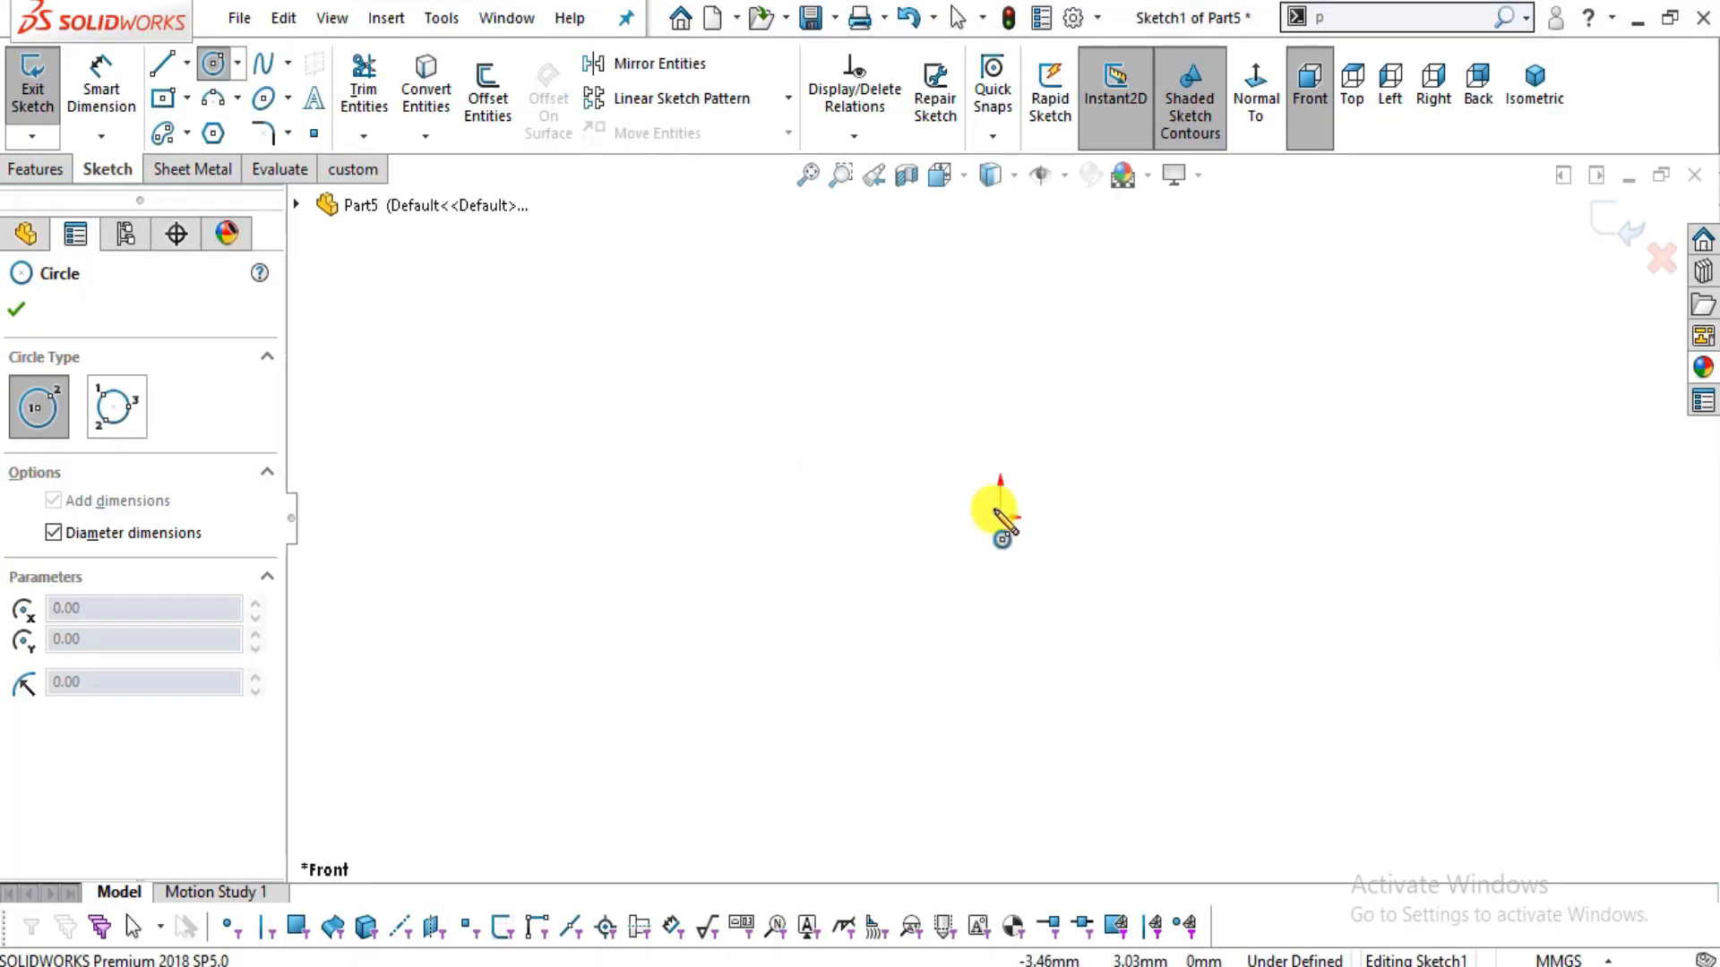
mouse_move(1002, 520)
left_mouse_down()
mouse_move(1213, 603)
mouse_move(1272, 605)
left_mouse_up()
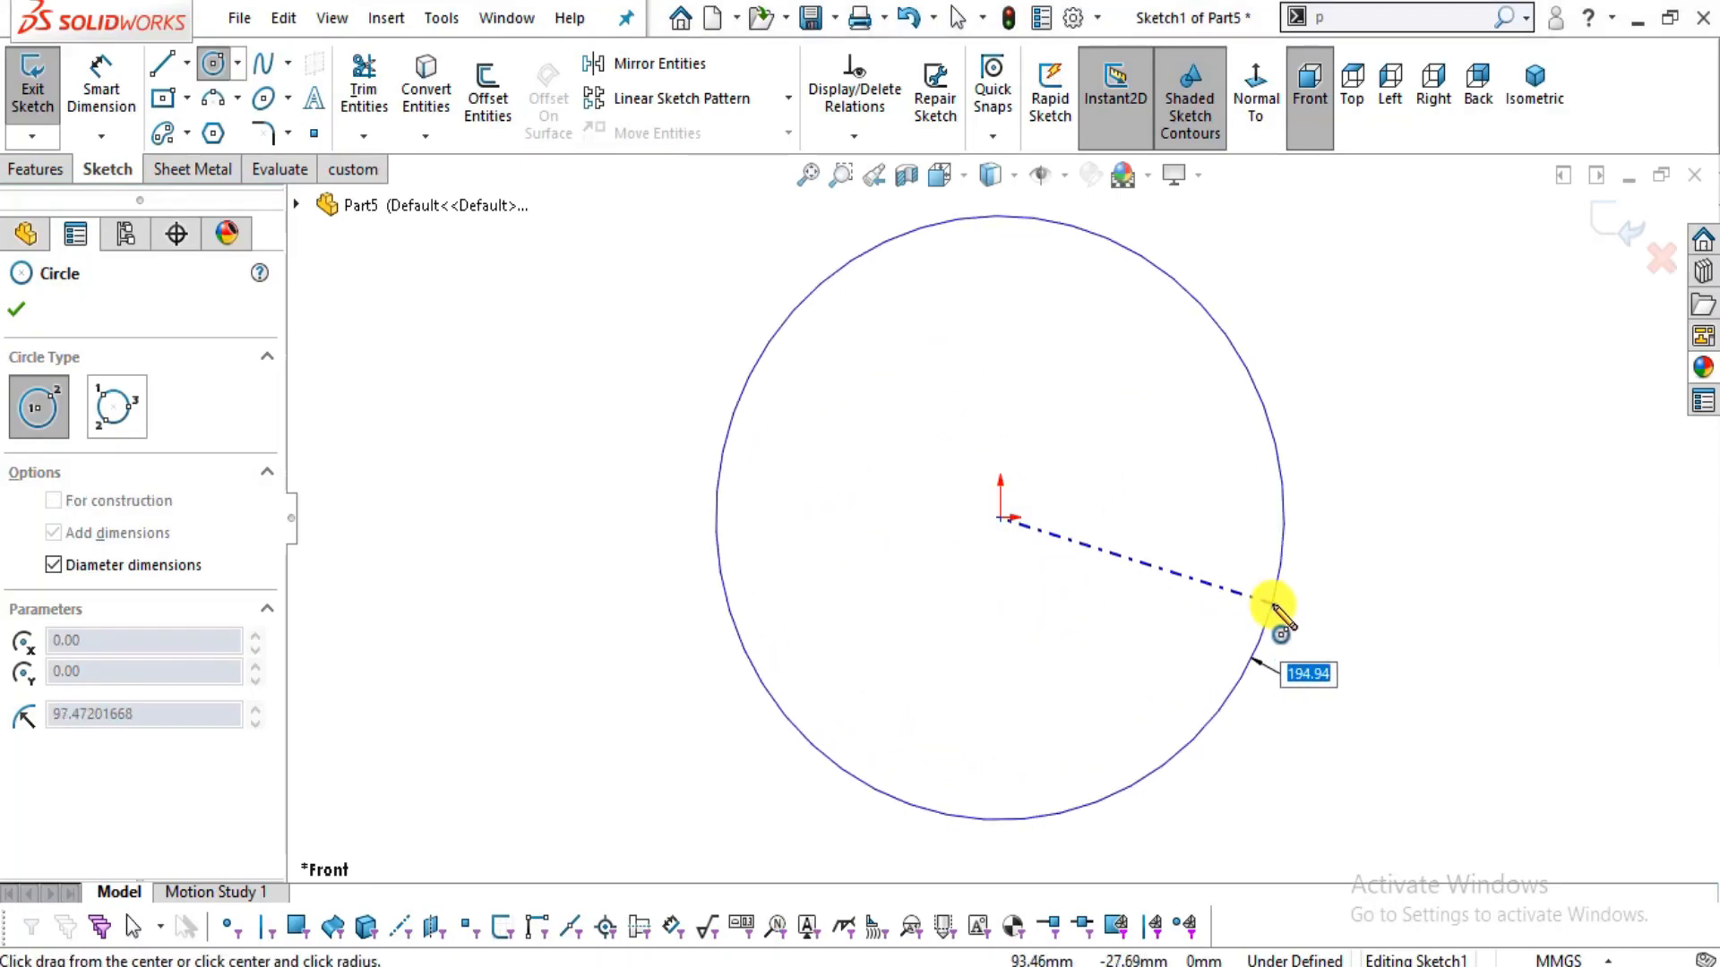
key("Return")
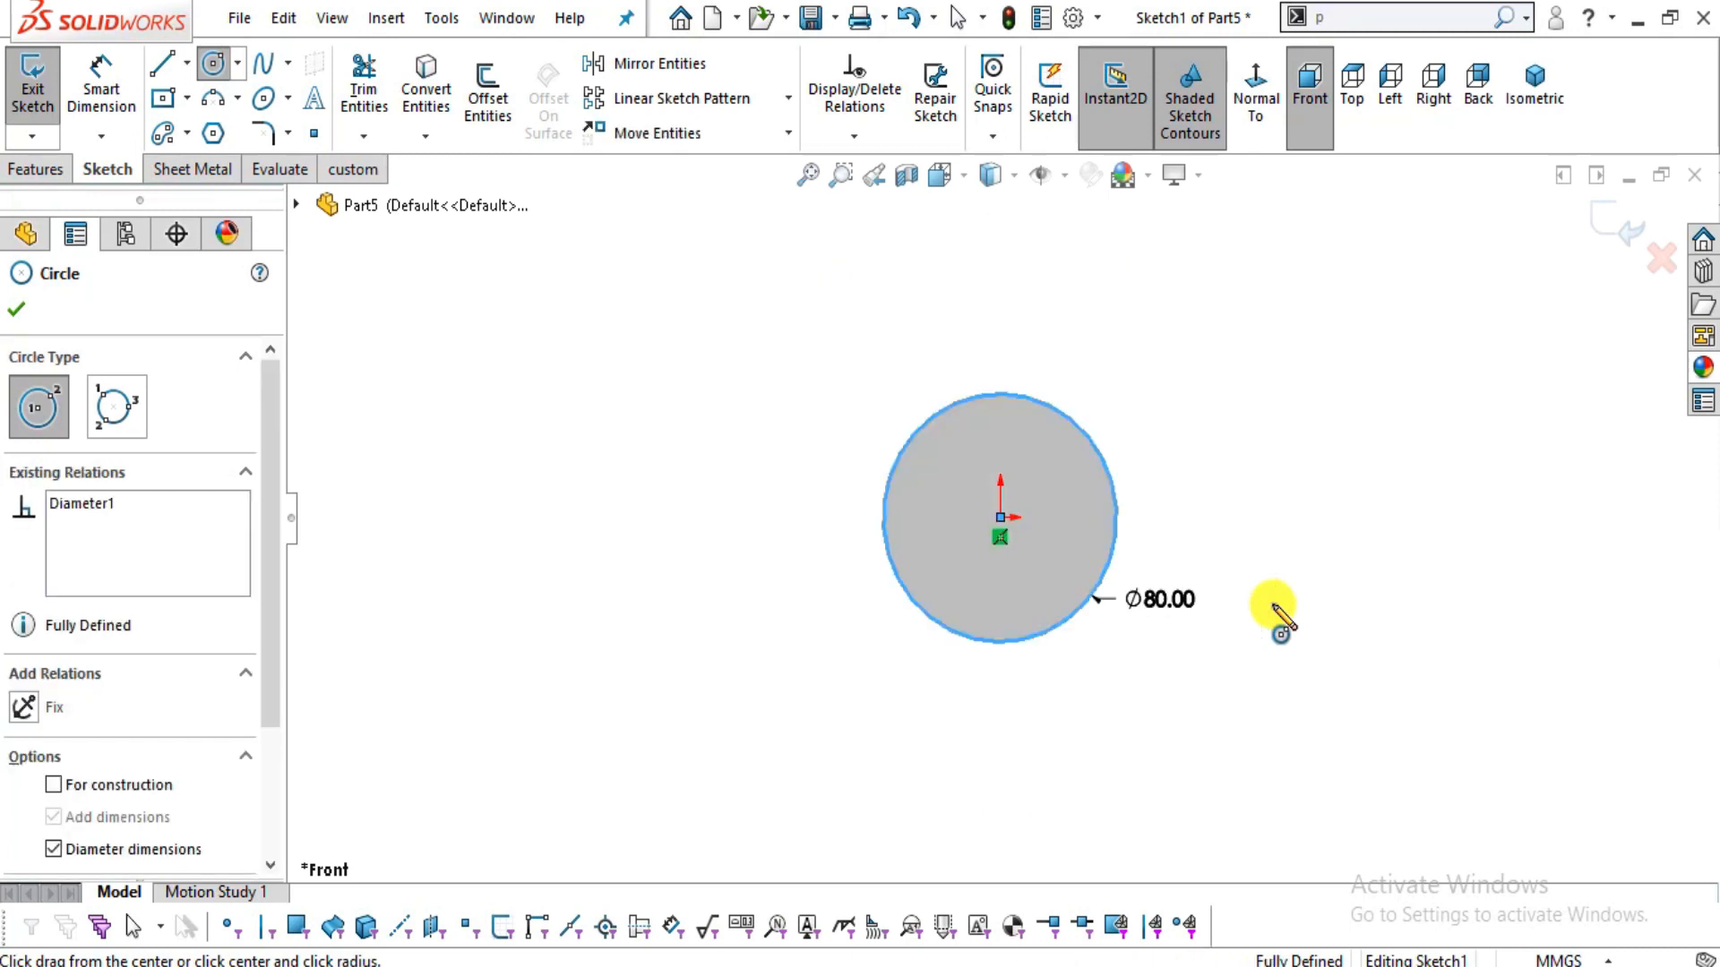
left_click(16, 309)
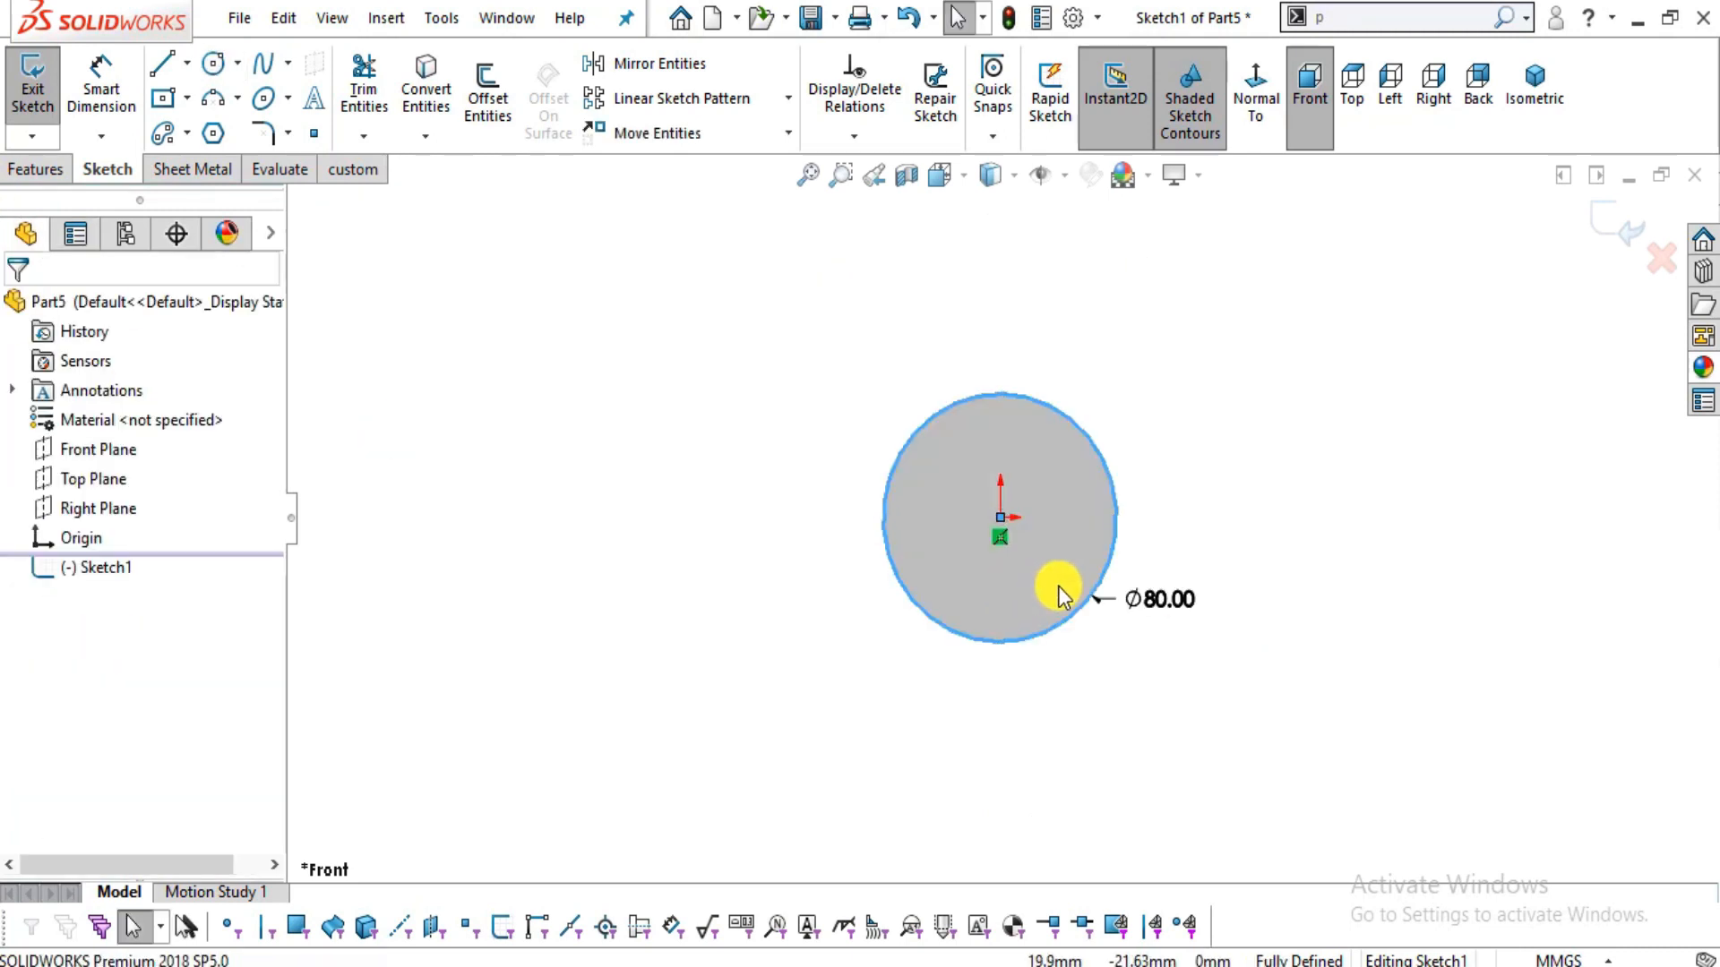
- Extrude the circle 80 mm with the Mid Plane end condition to form the central cylinder
scroll(1057, 586, "down", 2)
left_click(1309, 528)
scroll(1087, 516, "down", 1)
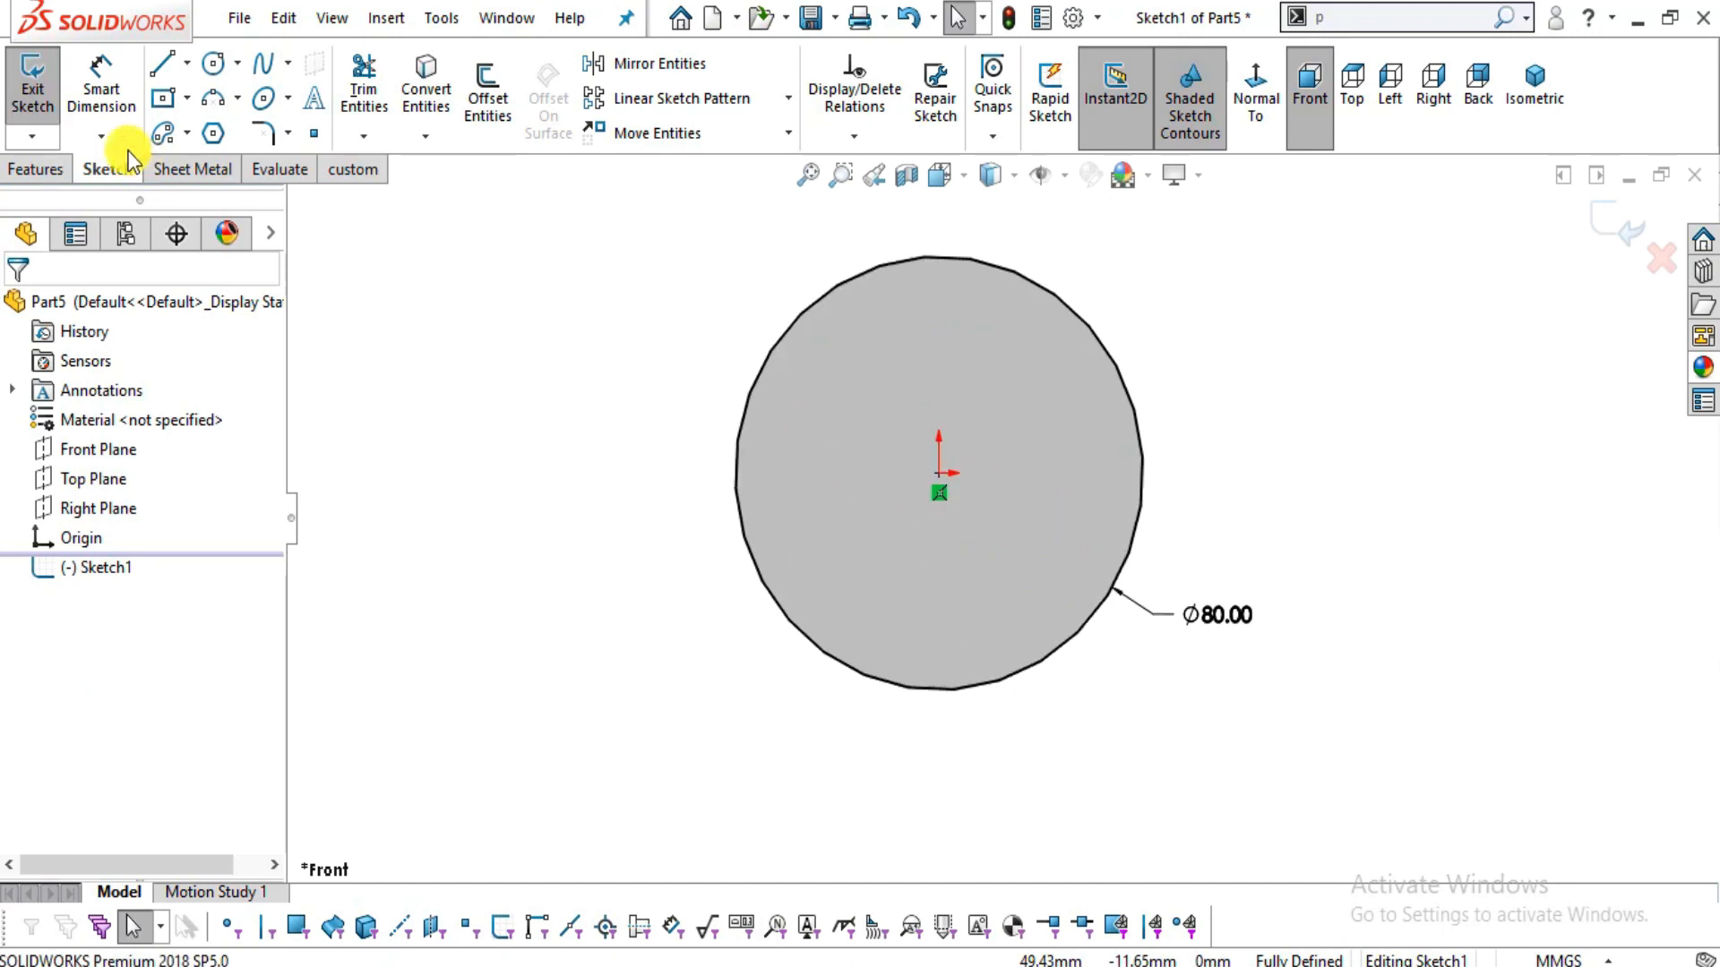
left_click(59, 170)
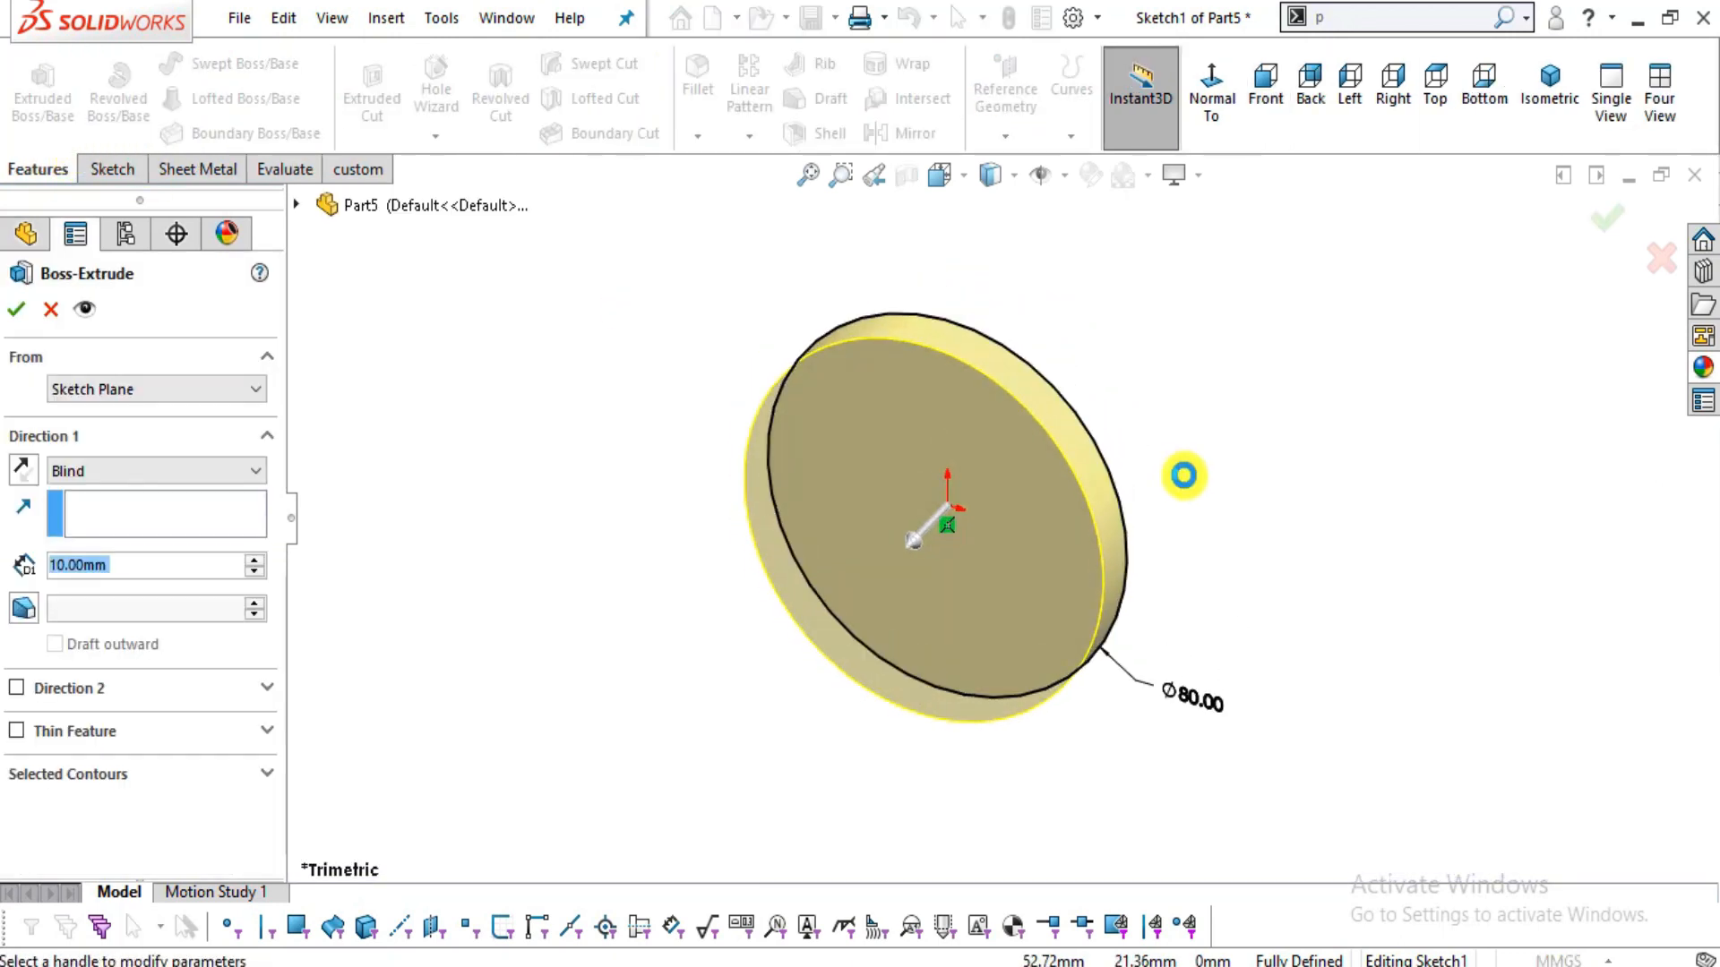
type("80")
key("Return")
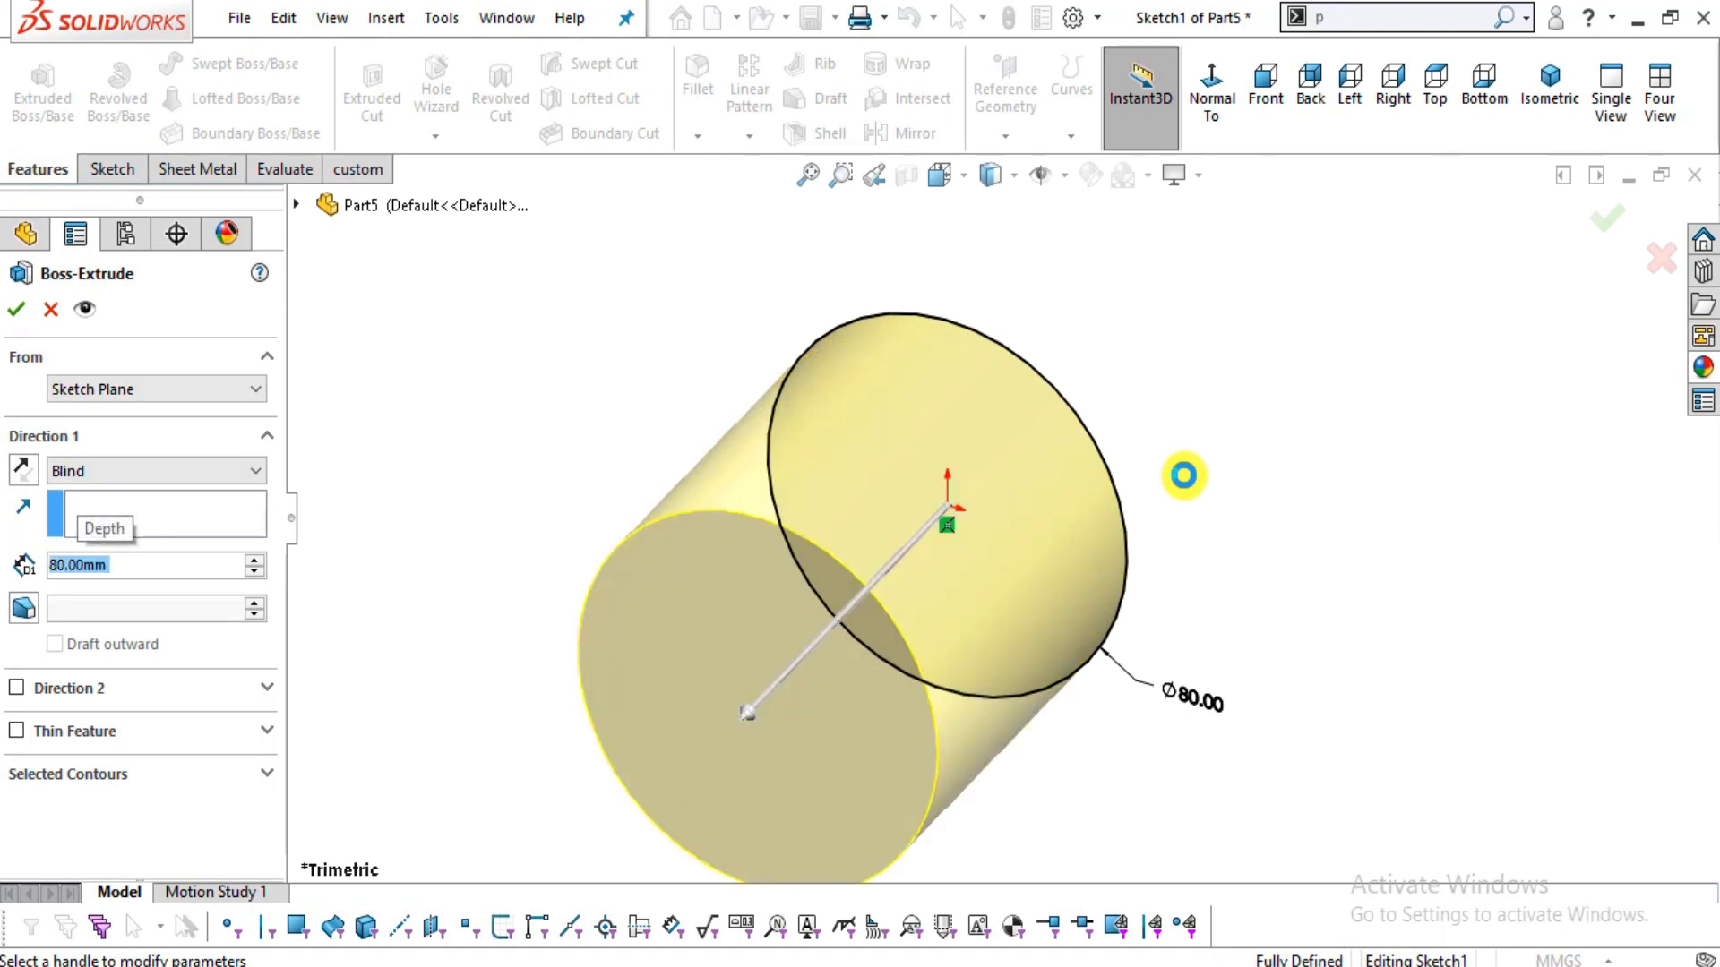
left_click(148, 470)
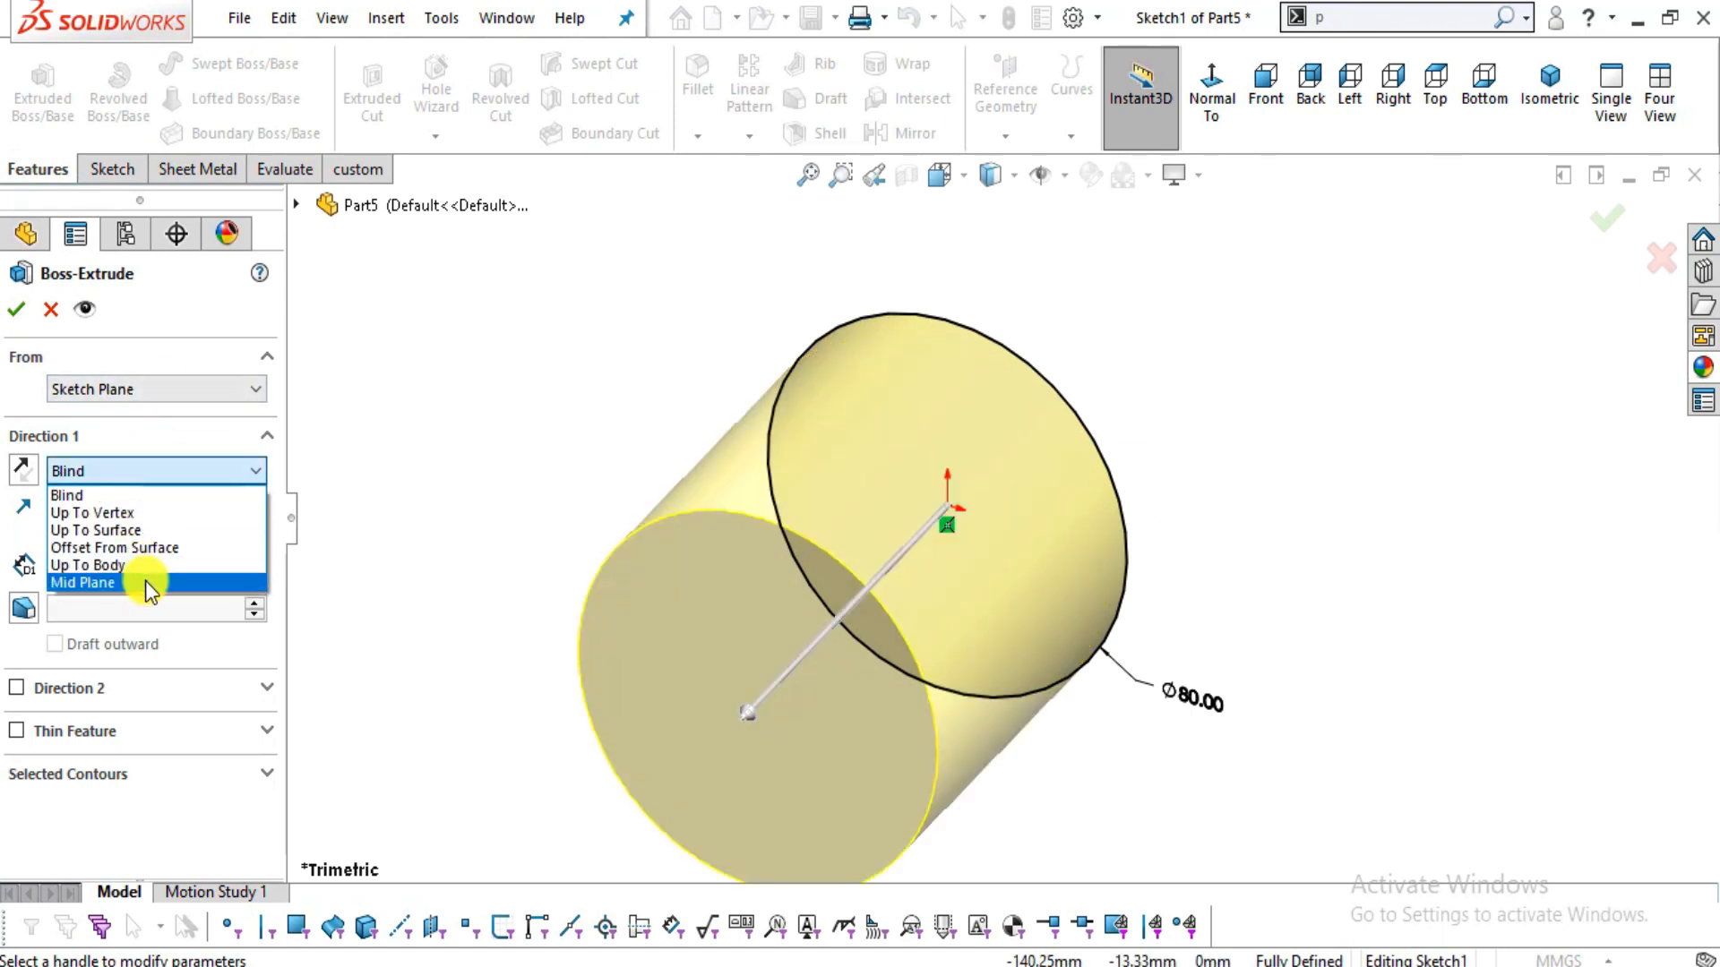
left_click(144, 582)
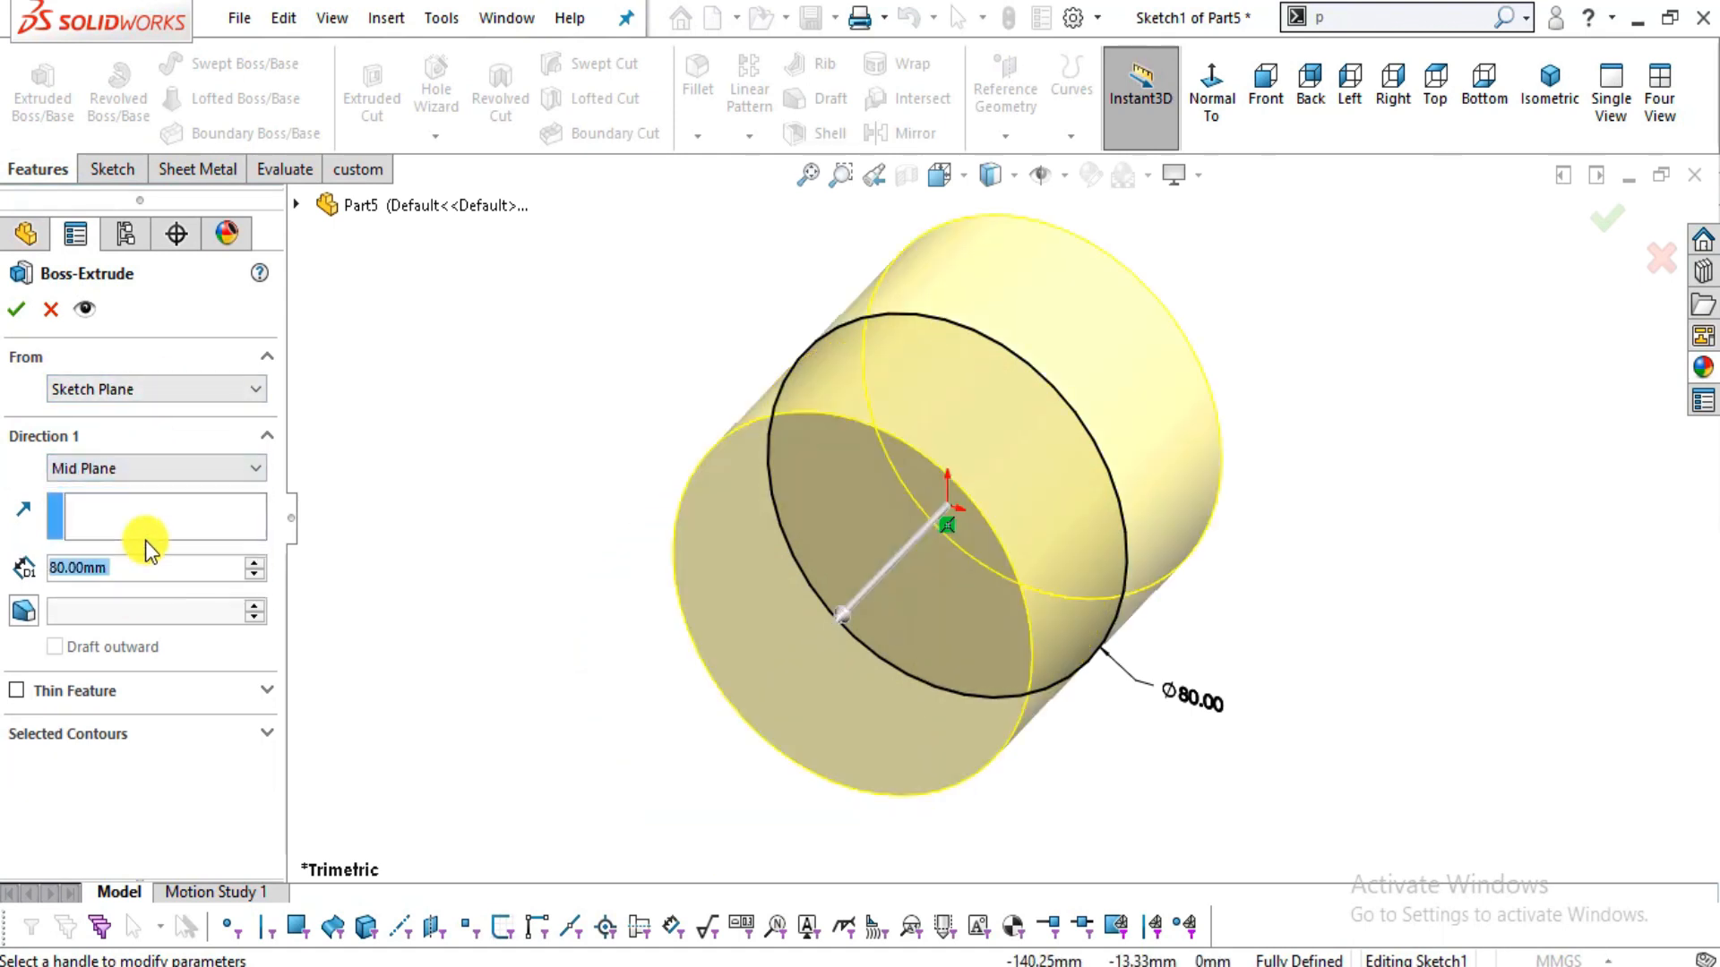
left_click(15, 312)
middle_click_drag(1133, 557, 1184, 179)
mouse_move(1191, 411)
middle_mouse_down()
mouse_move(1197, 441)
mouse_move(1228, 427)
mouse_move(1200, 439)
middle_mouse_up()
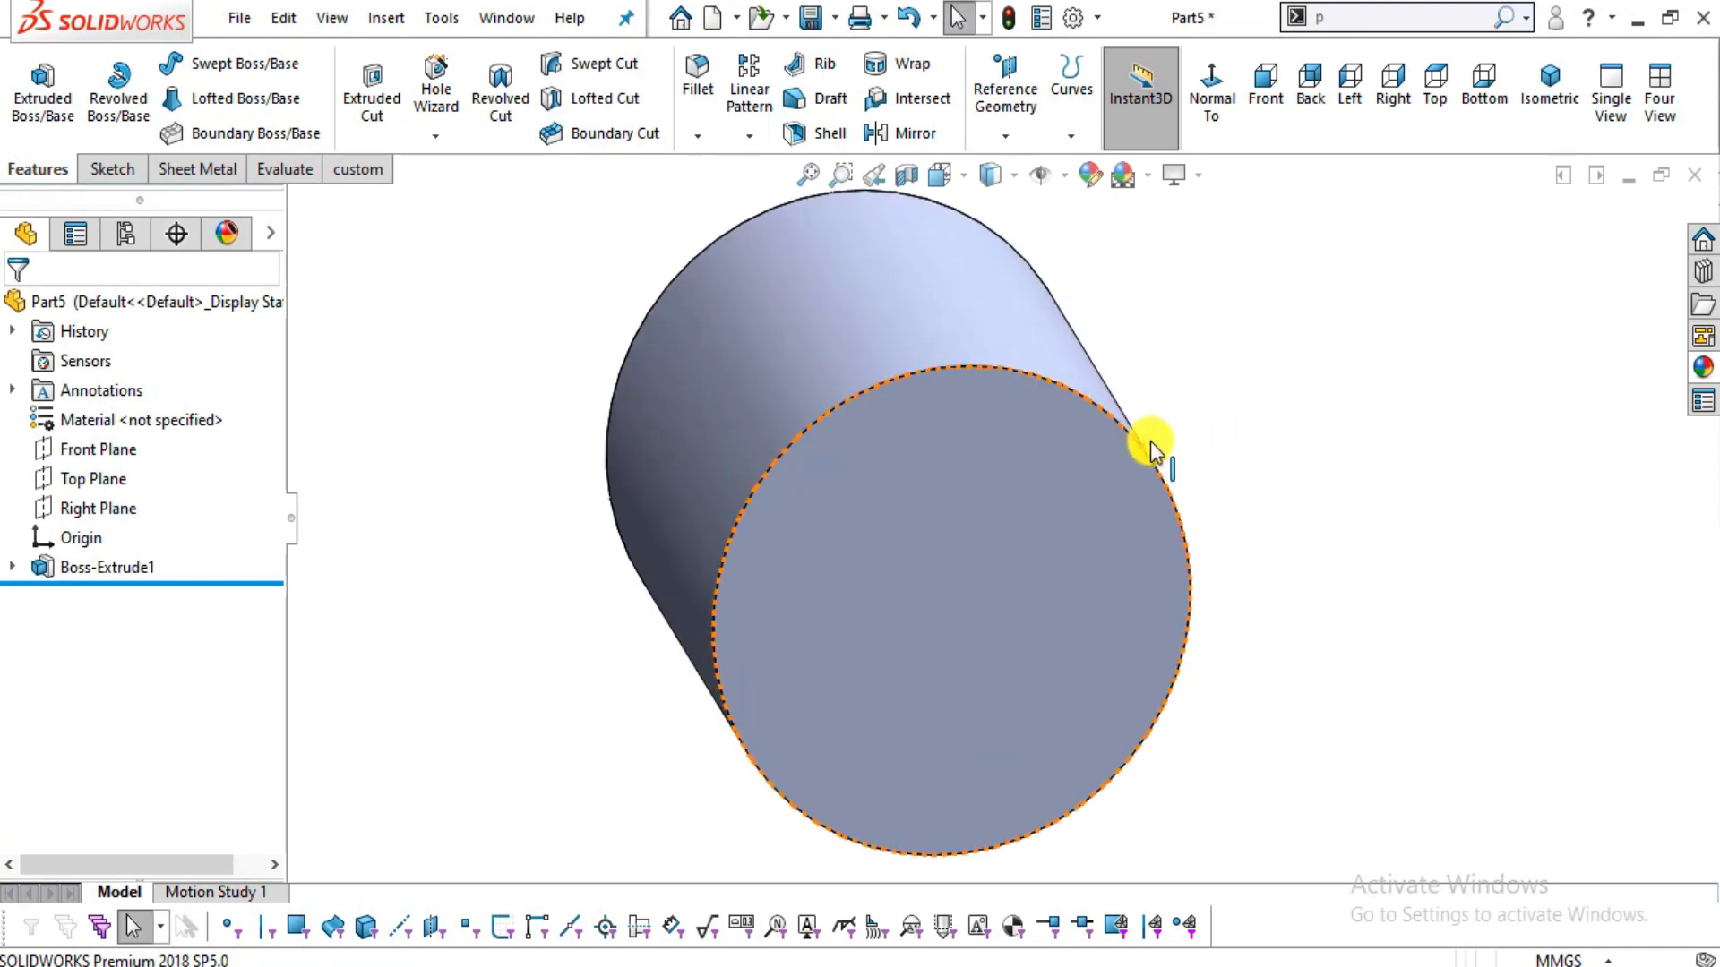
- Start a second sketch on the Front Plane through the cylinder, viewed face-on
key("alt+Tab")
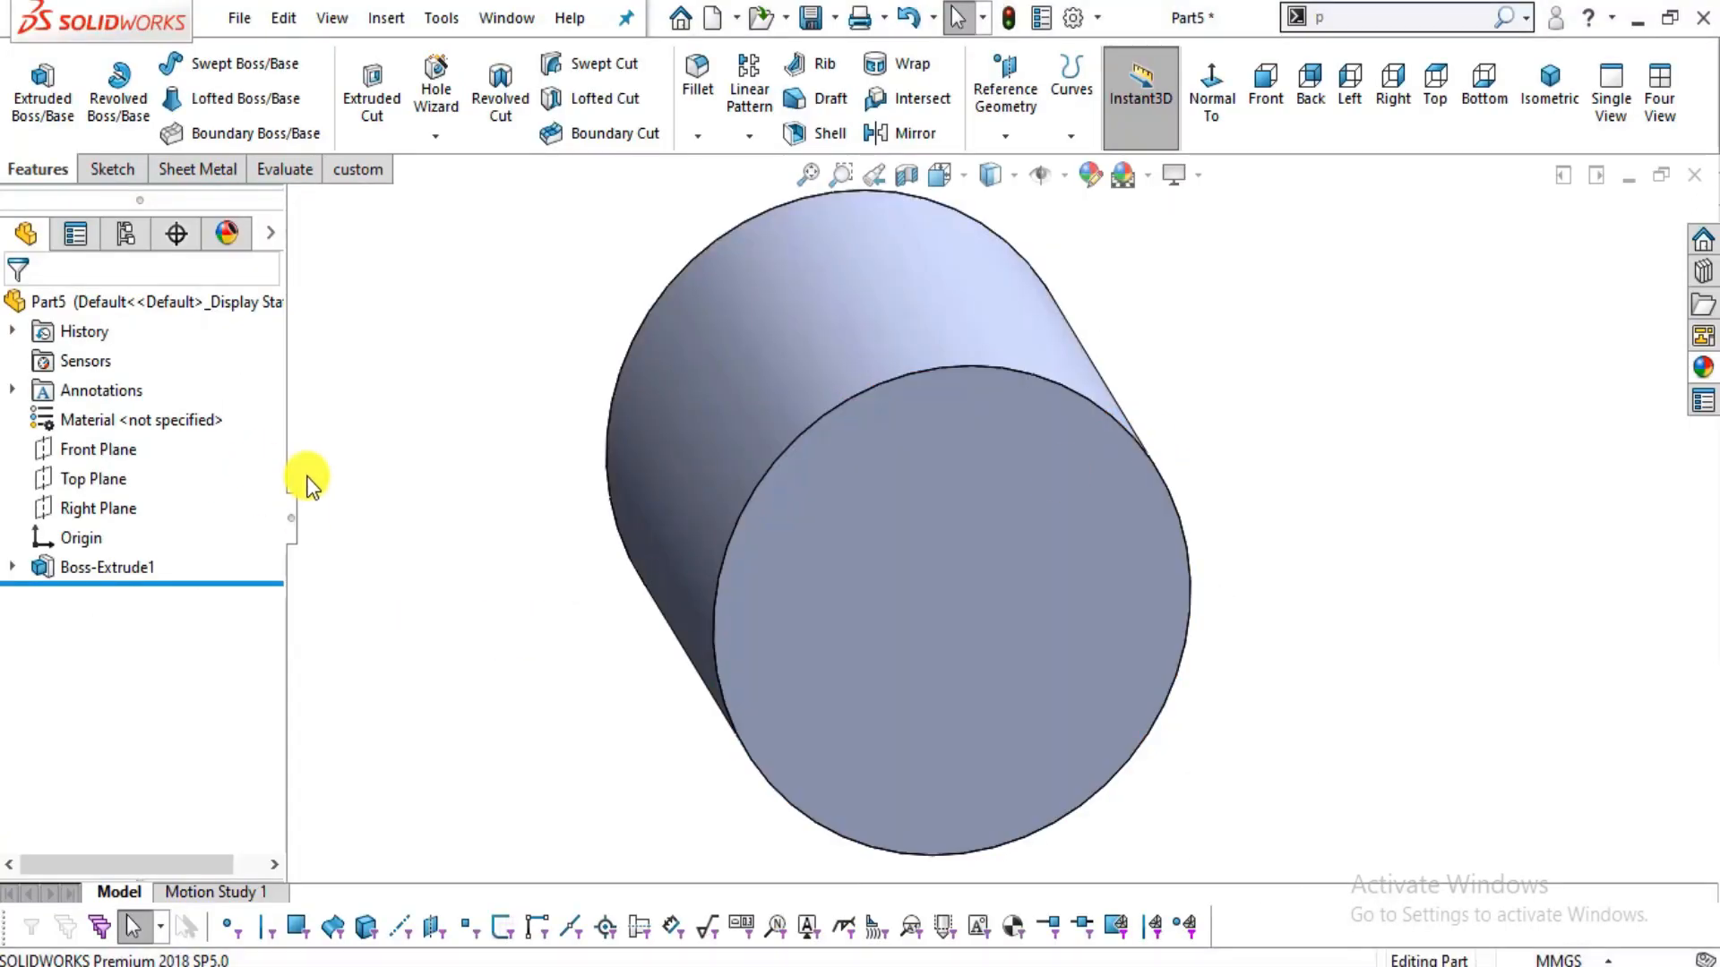
left_click(90, 450)
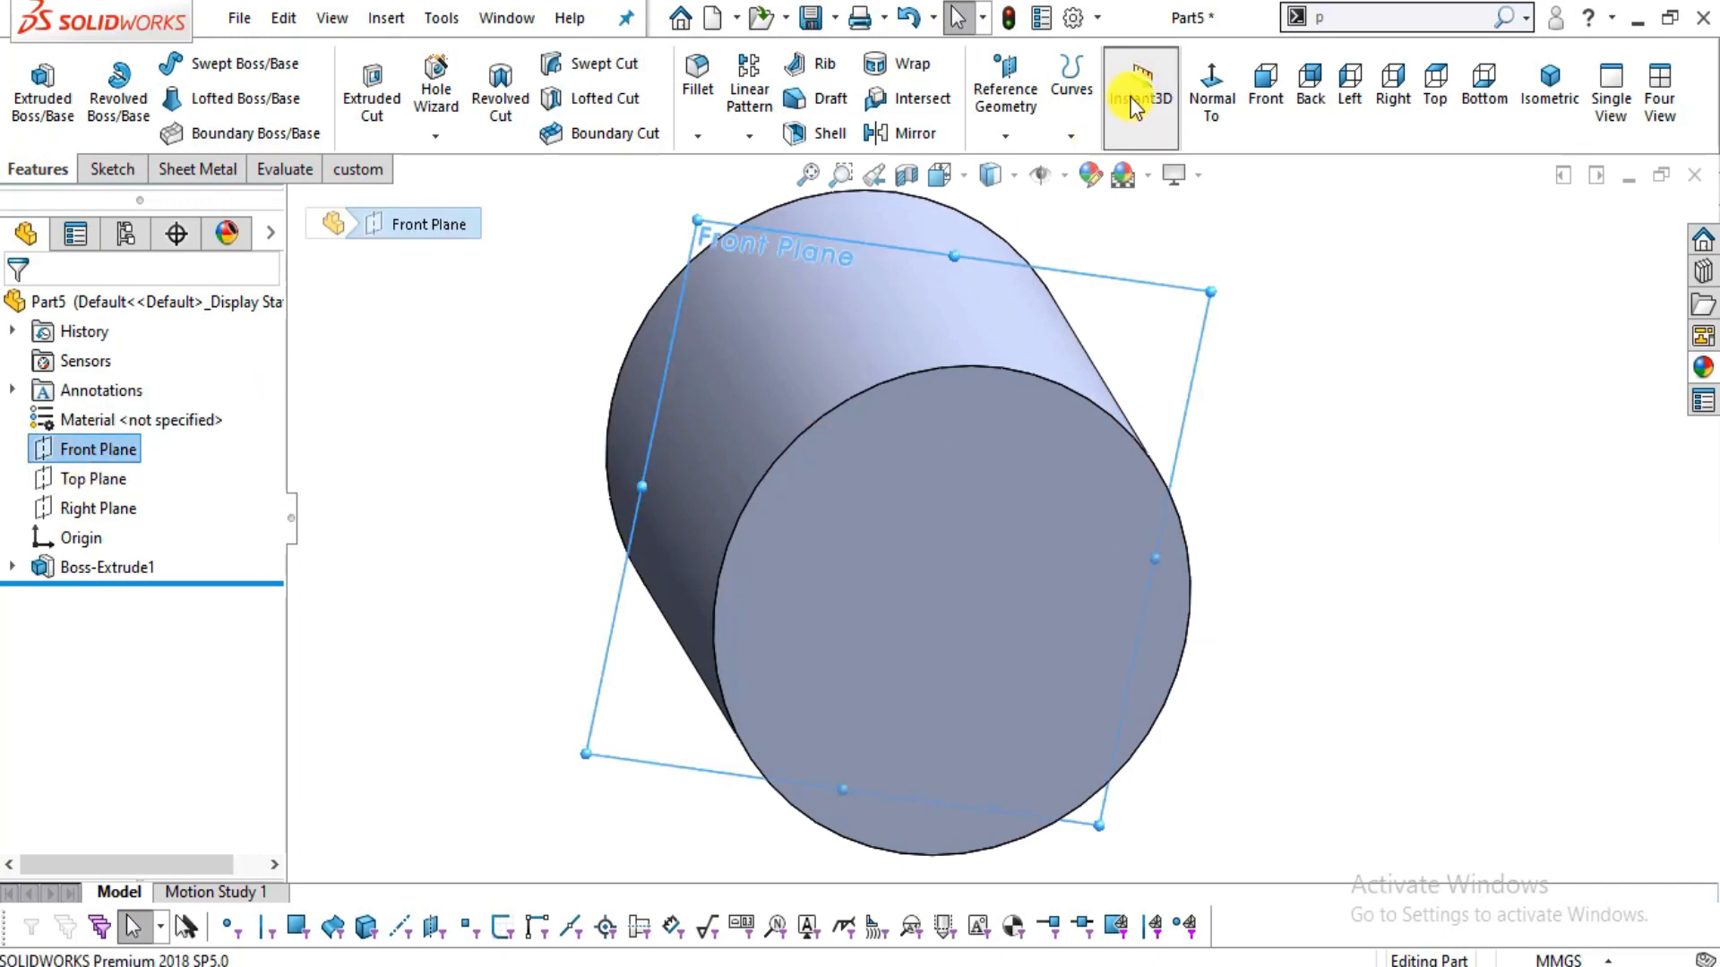
left_click(1217, 97)
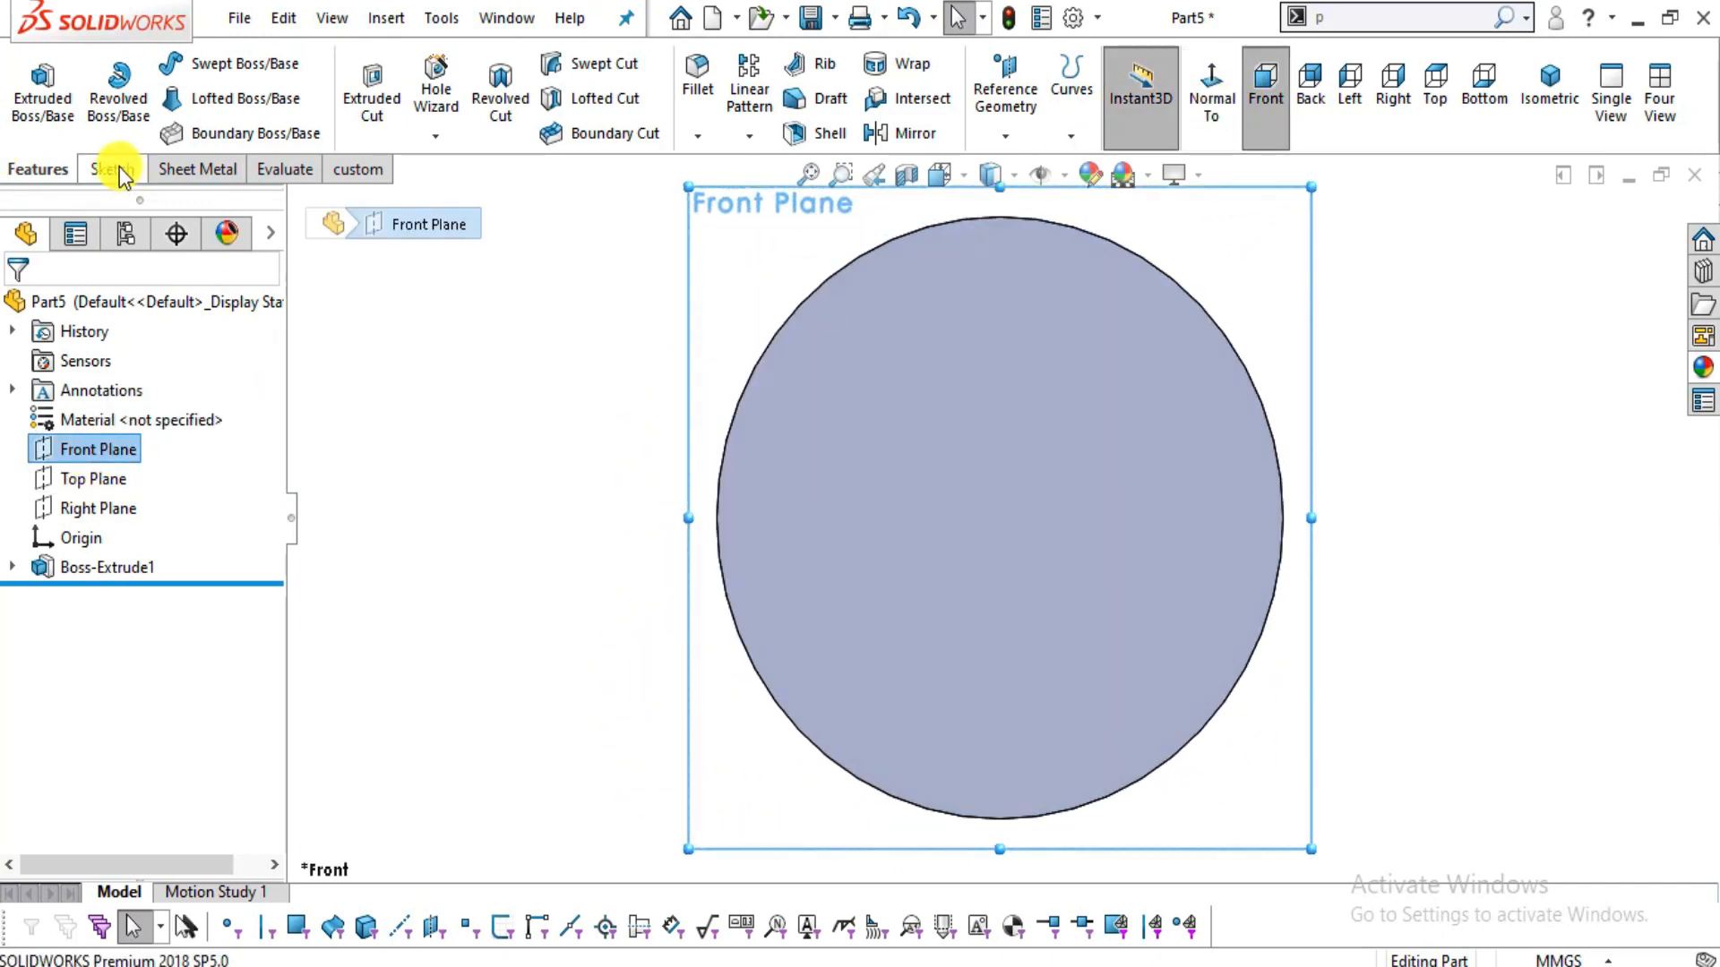
left_click(116, 168)
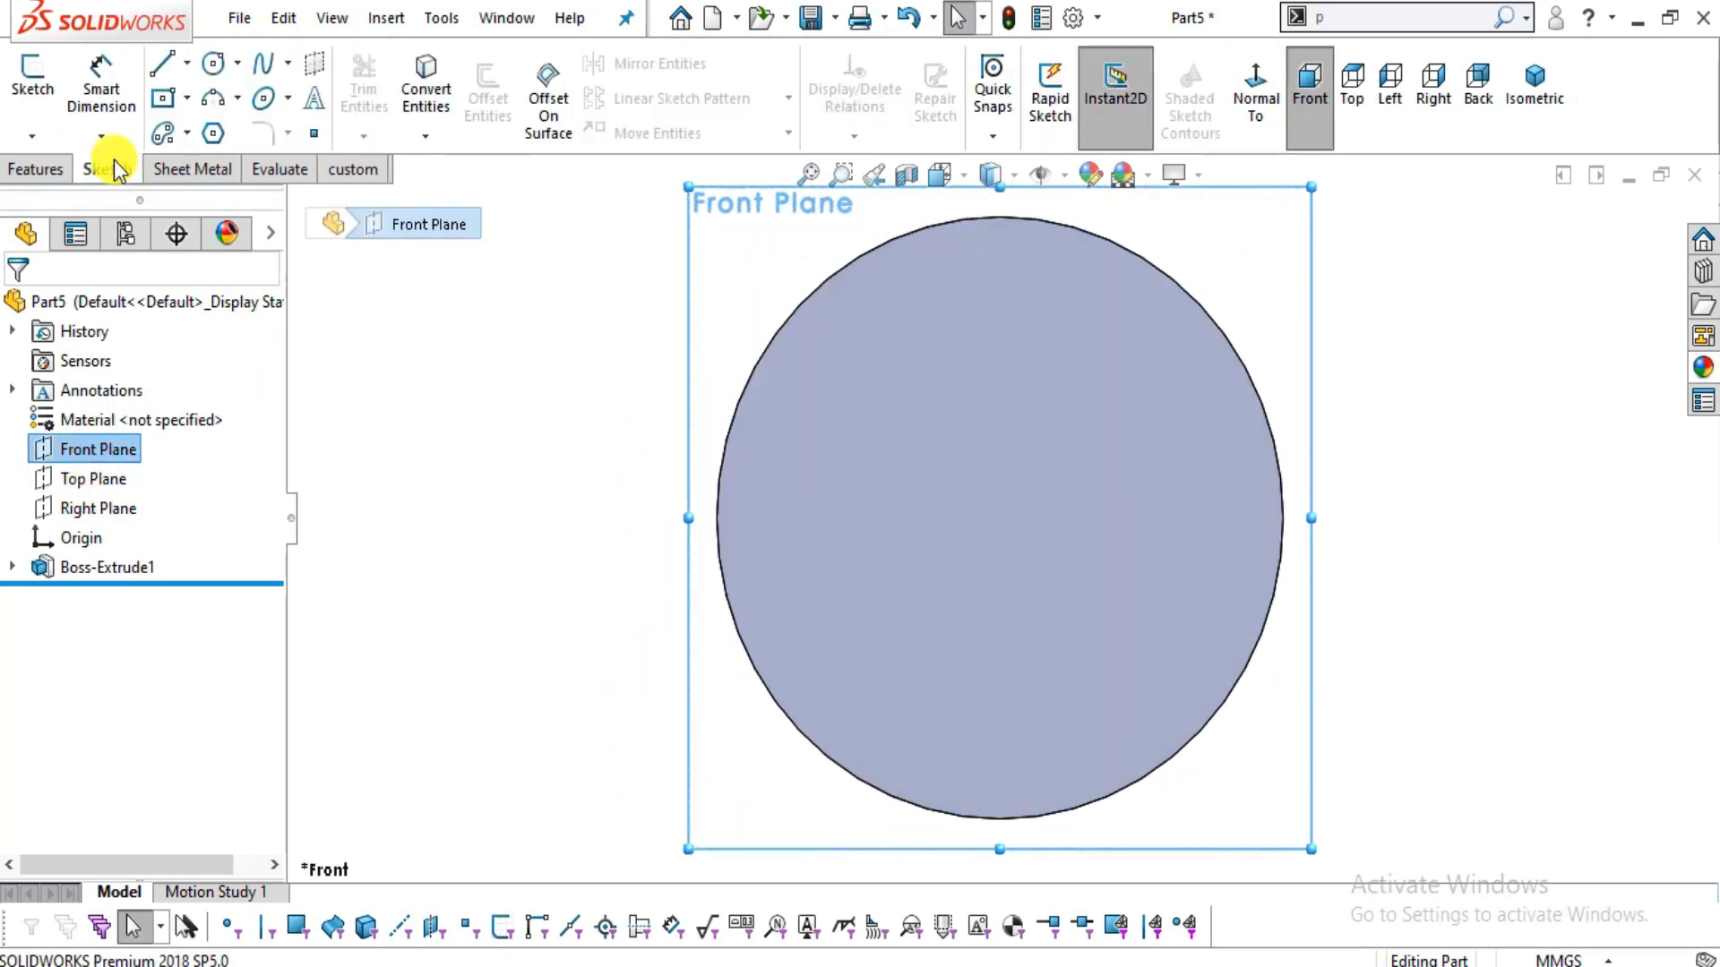
left_click(32, 81)
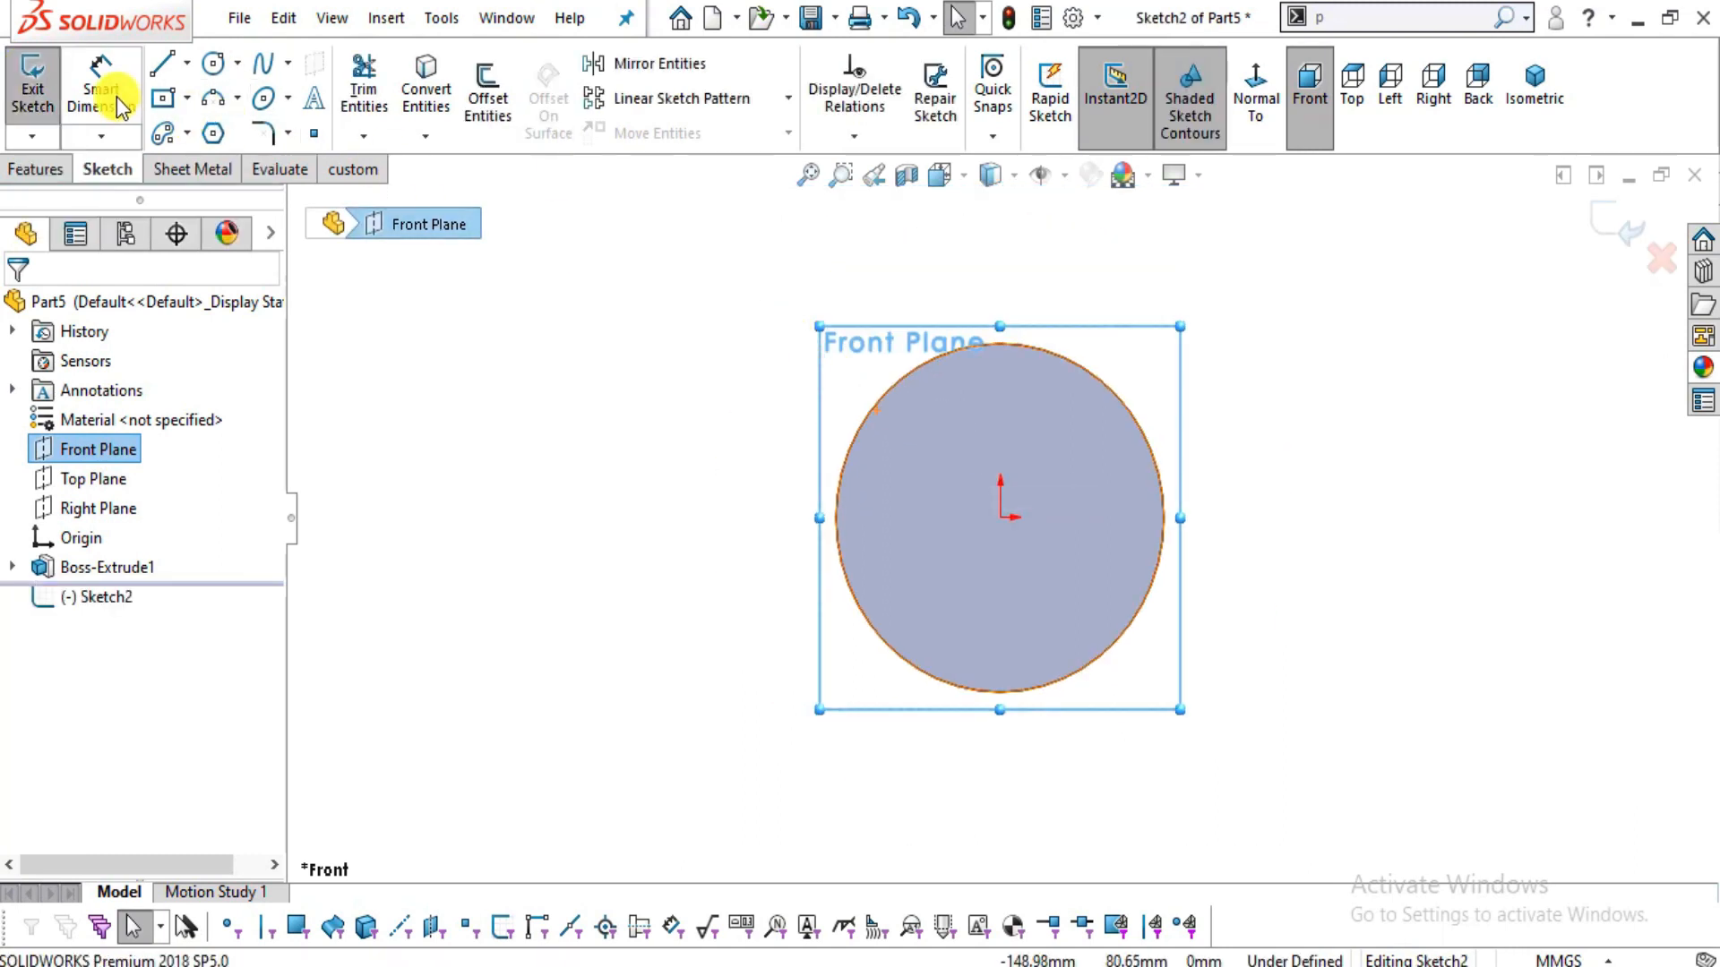
- Draw a horizontal line through the origin, extending well past the cylinder on the left and slightly past it on the right
left_click(162, 62)
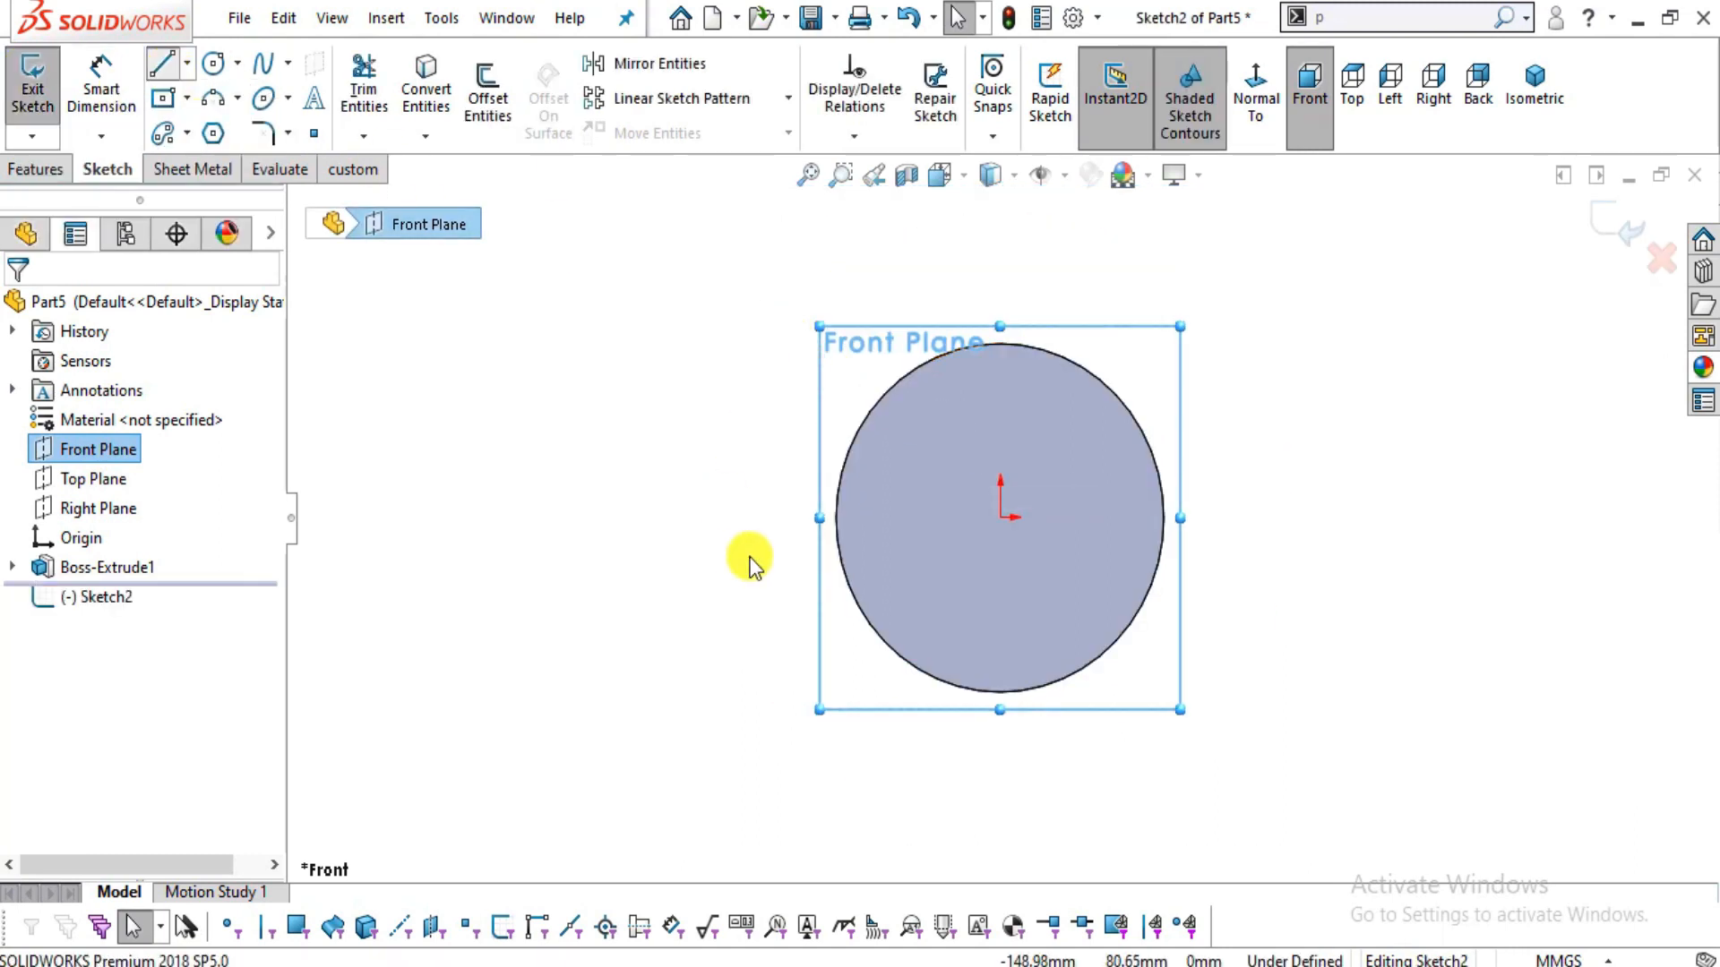
left_click(521, 518)
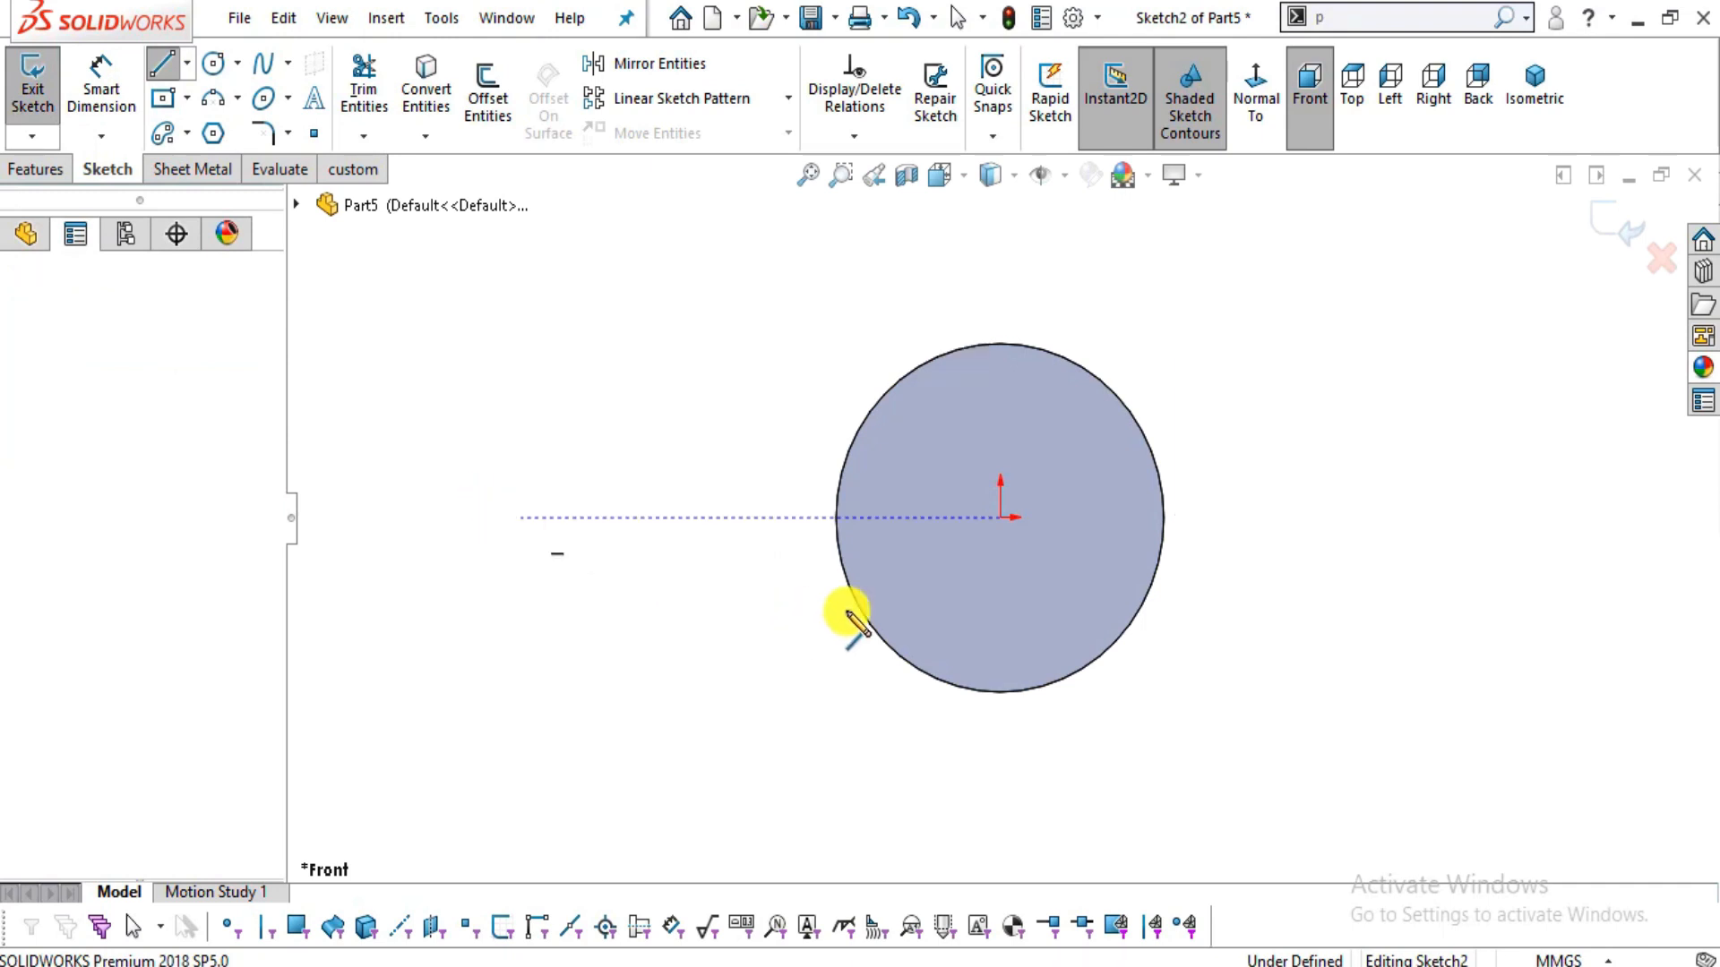
left_click(1238, 517)
scroll(1227, 509, "up", 2)
scroll(1196, 432, "down", 3)
- Check the front view in 14.jpg, and extend the line's right end with a tangent arc of about 58 mm radius and a vertical line about 46 mm long
key("alt+Tab")
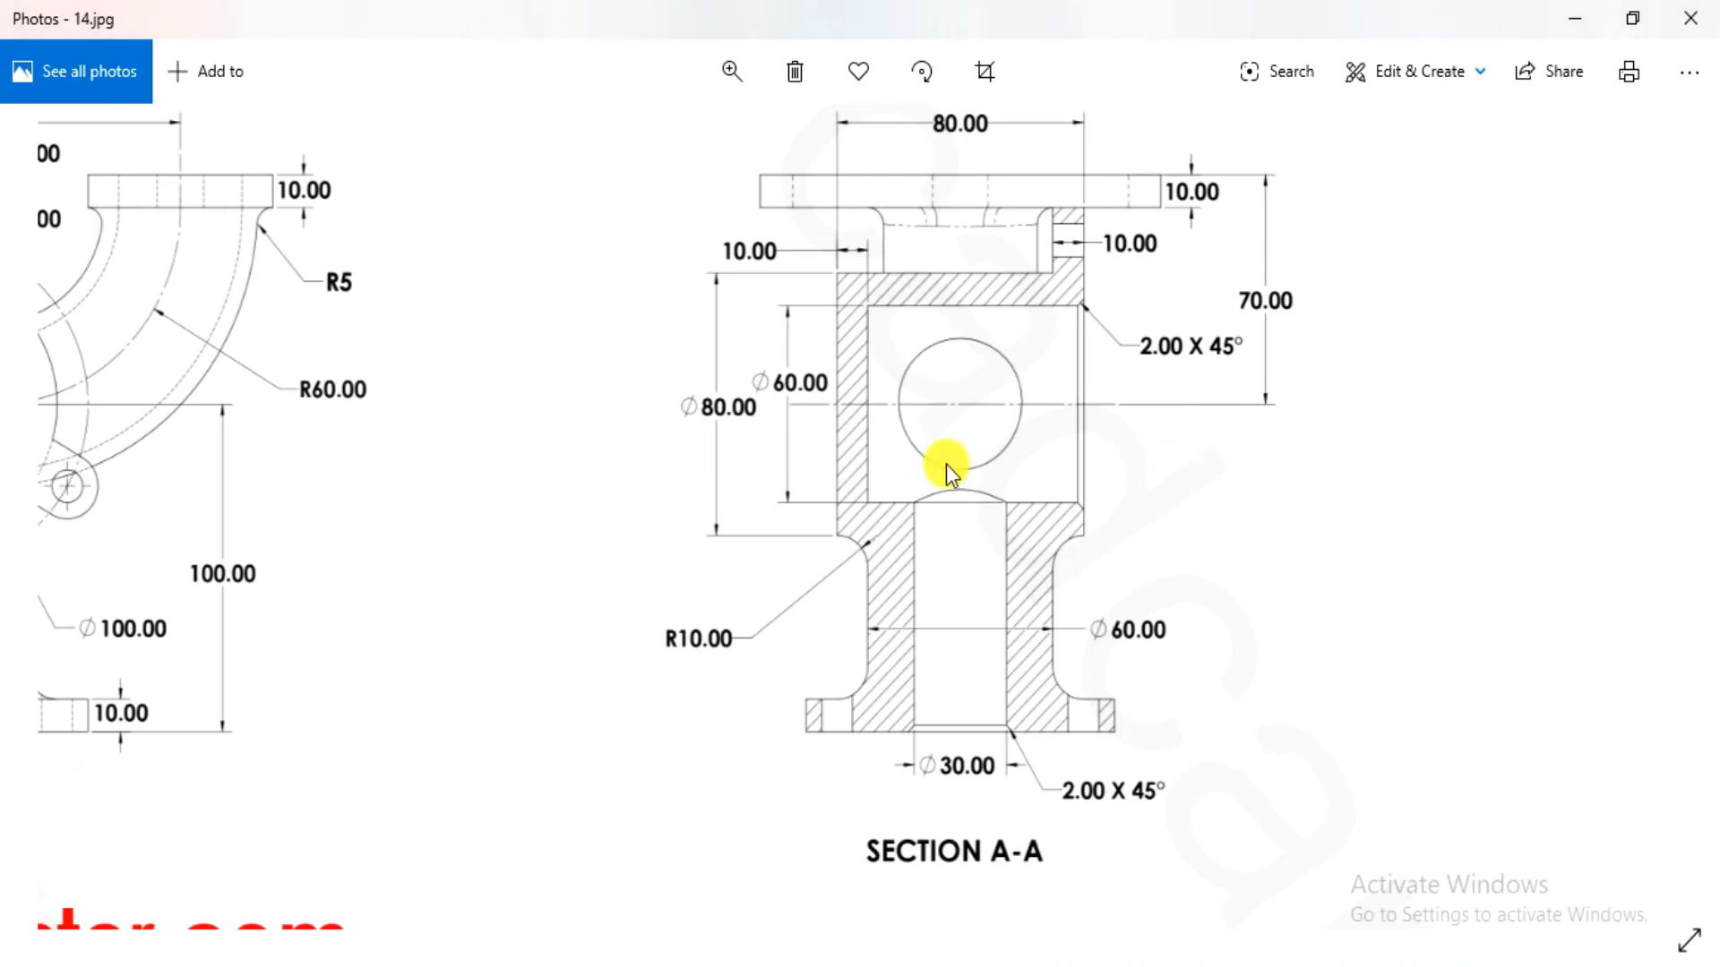
left_click_drag(946, 464, 1463, 506)
left_click_drag(495, 522, 661, 559)
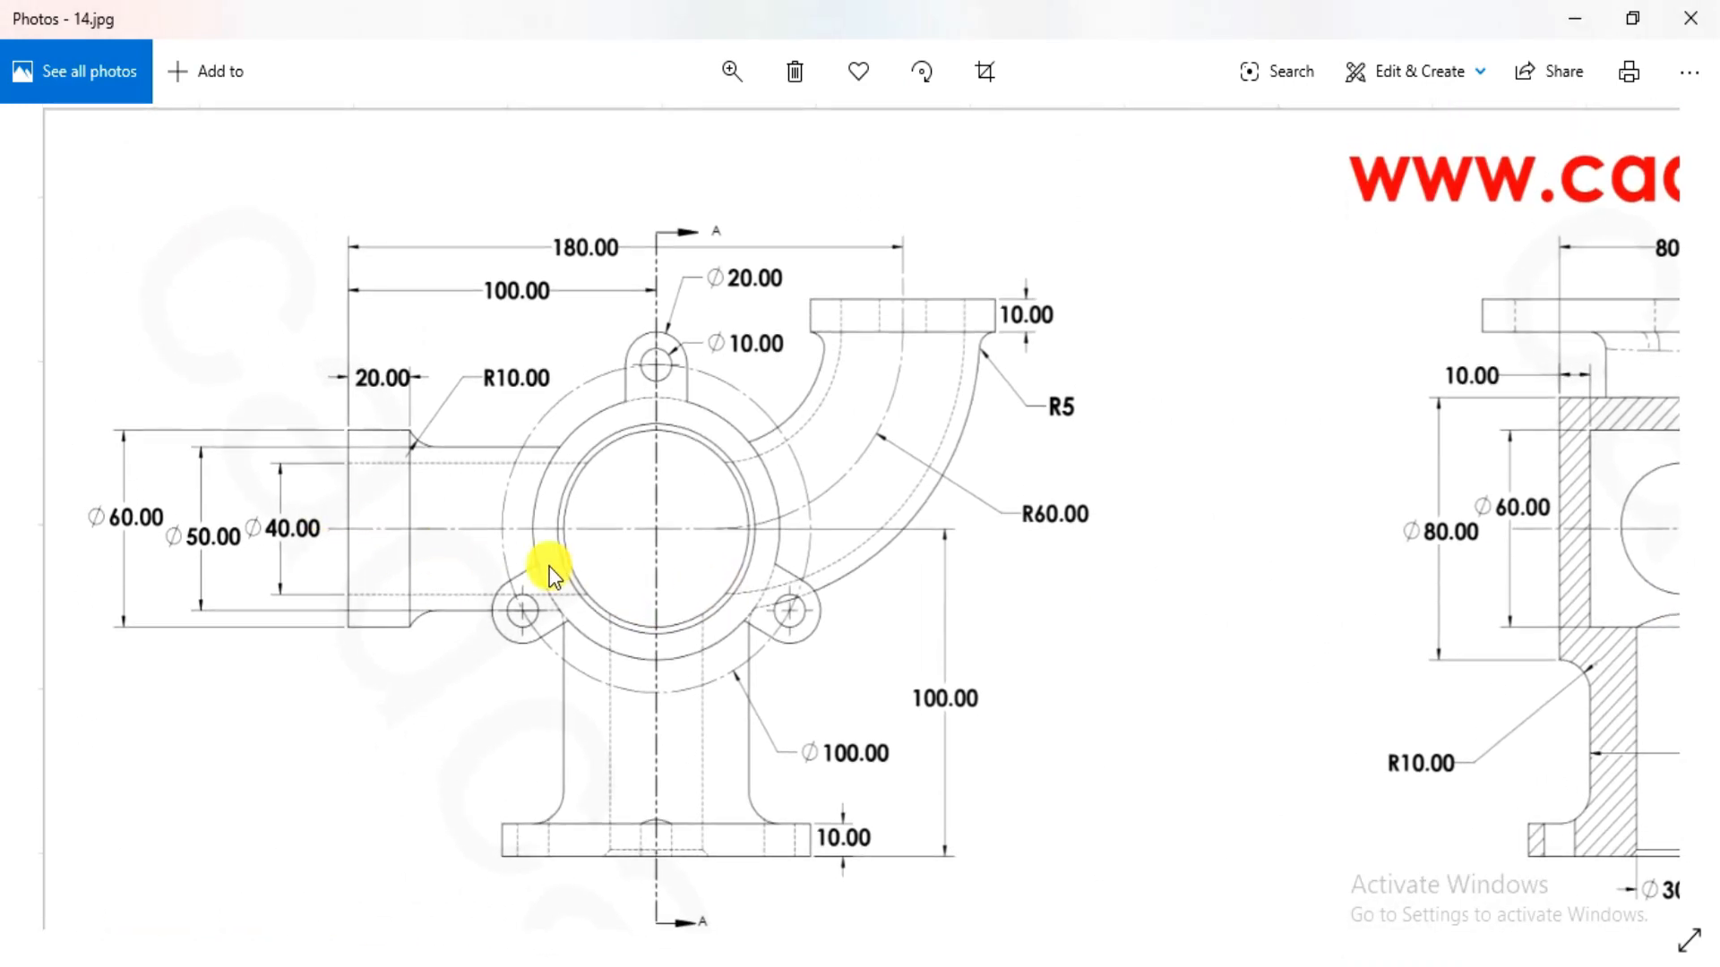
key("alt+Tab")
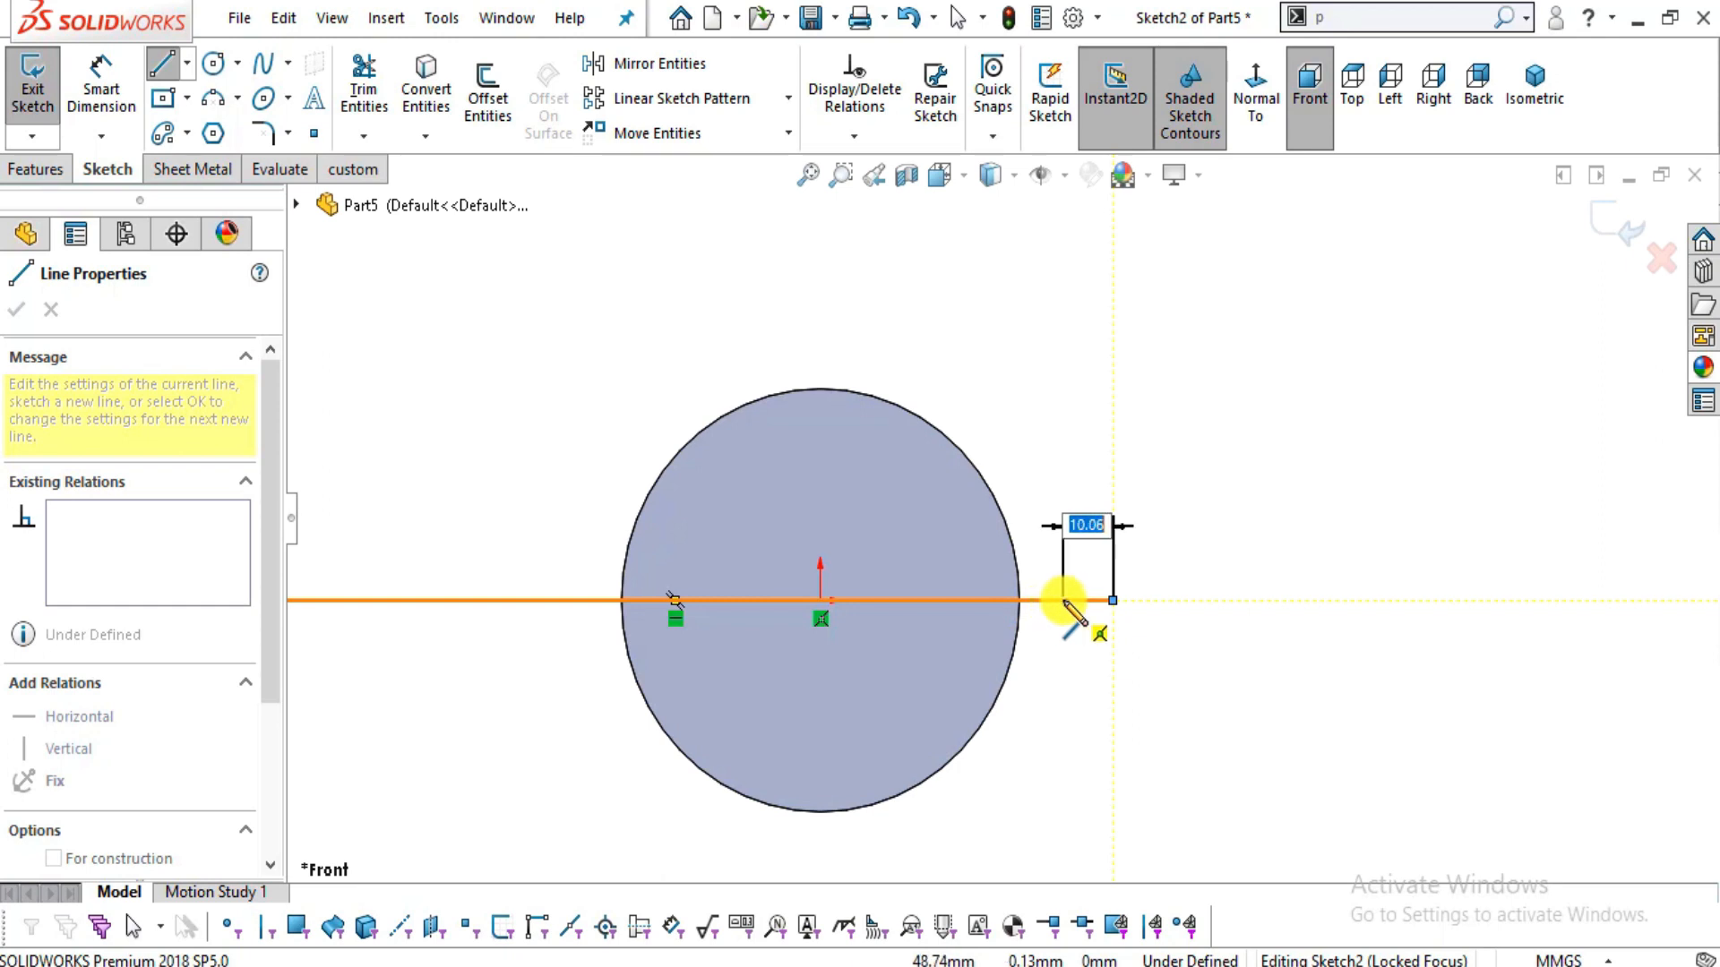
left_click(1111, 600)
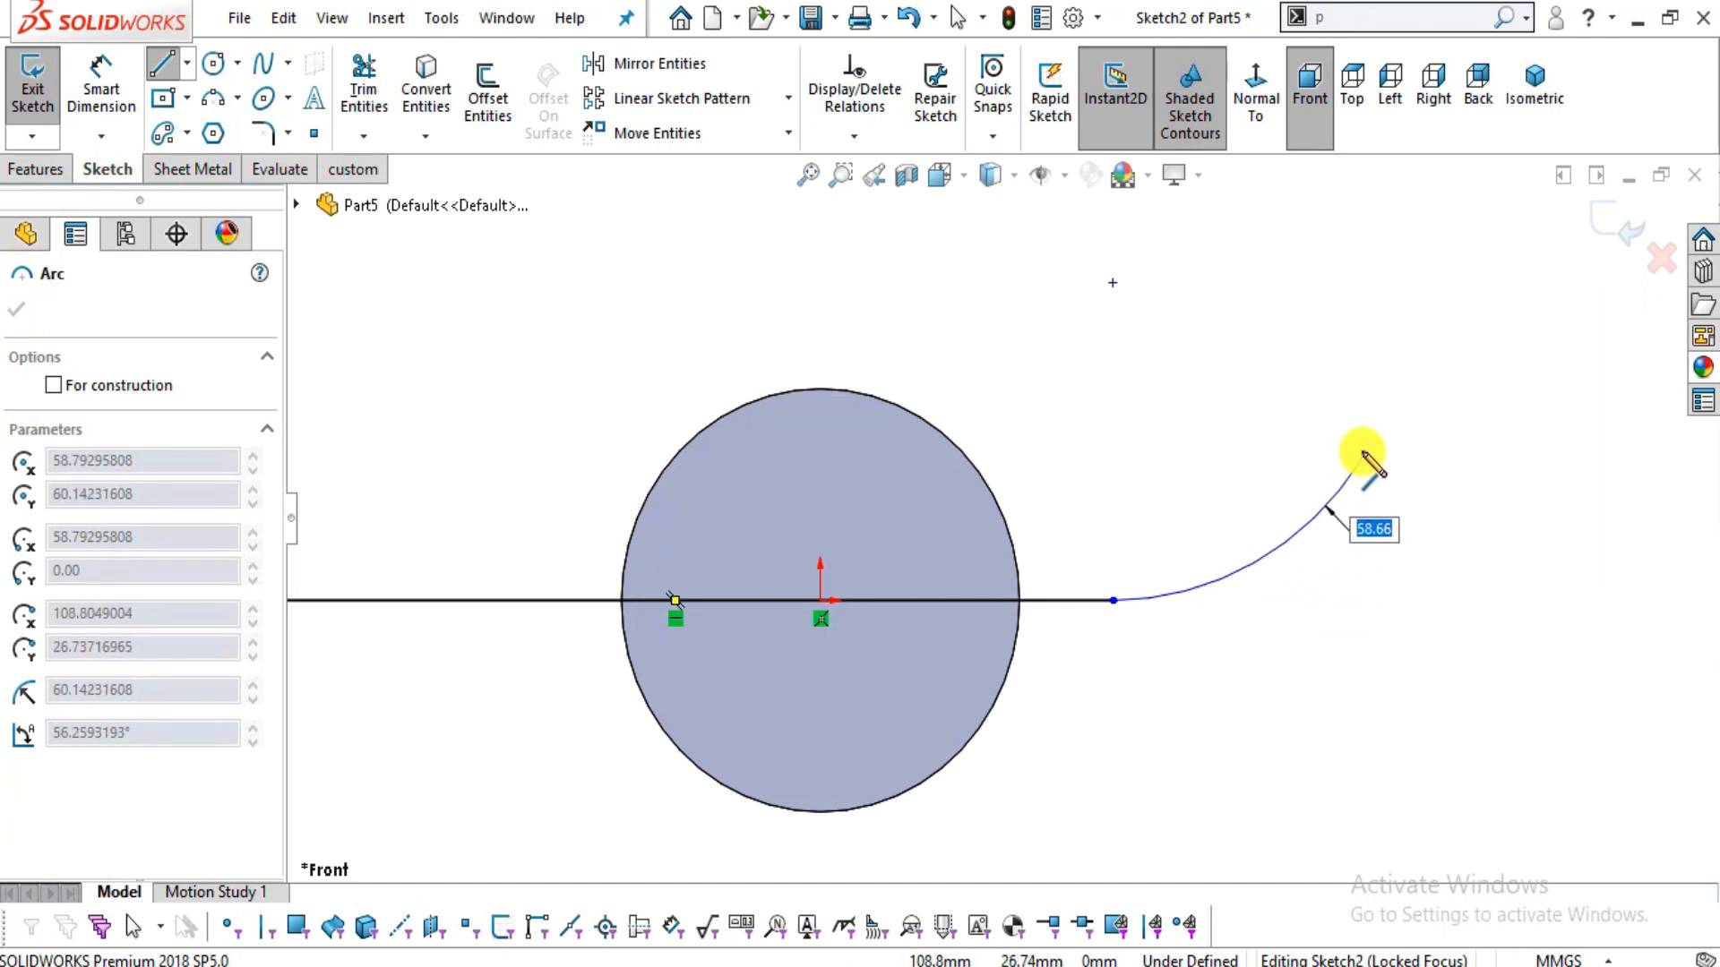
key("alt+Tab")
key("alt+Tab")
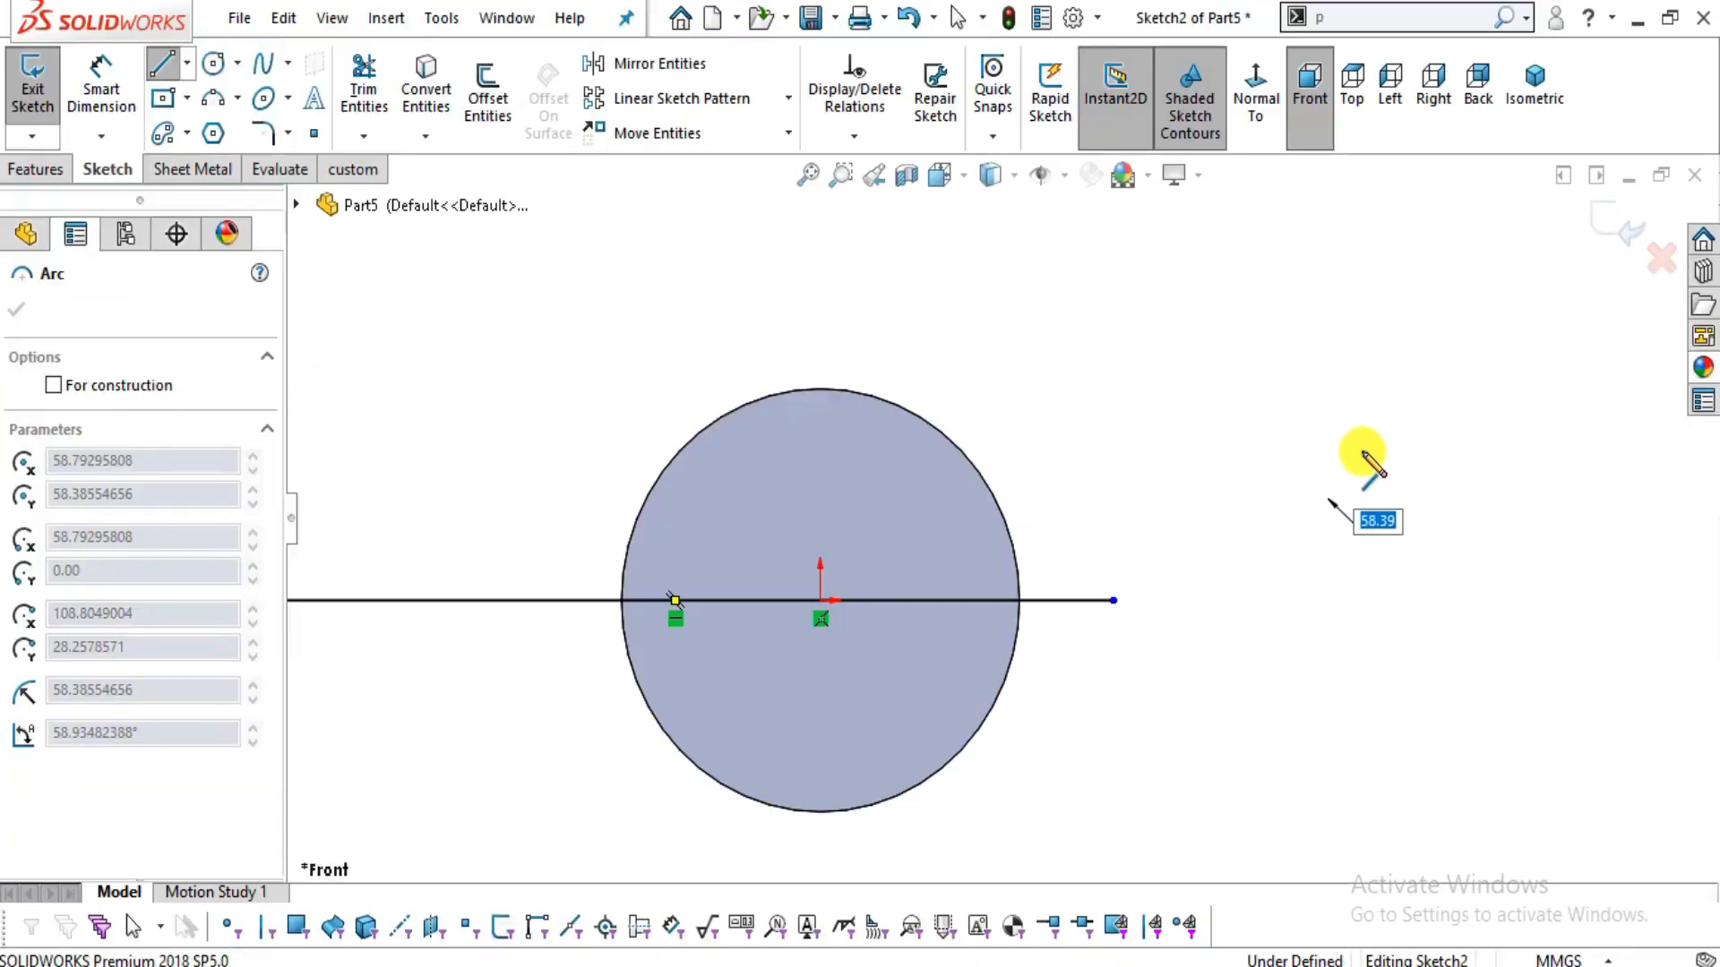
left_click(1366, 448)
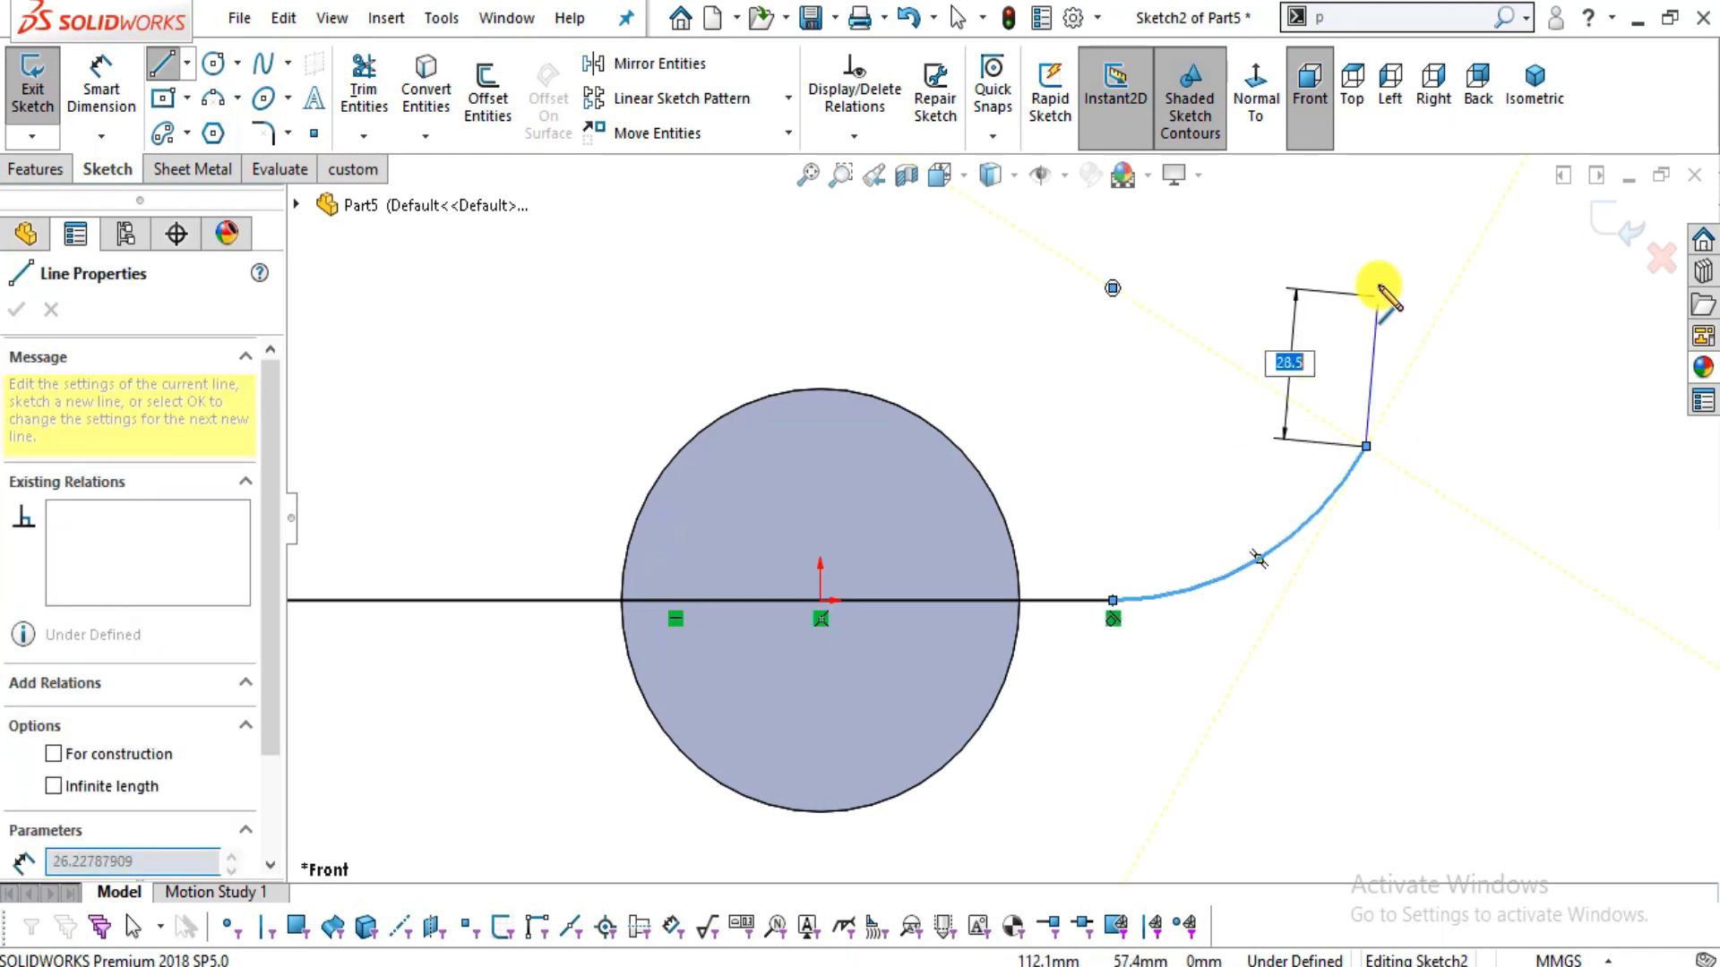
left_click(1366, 204)
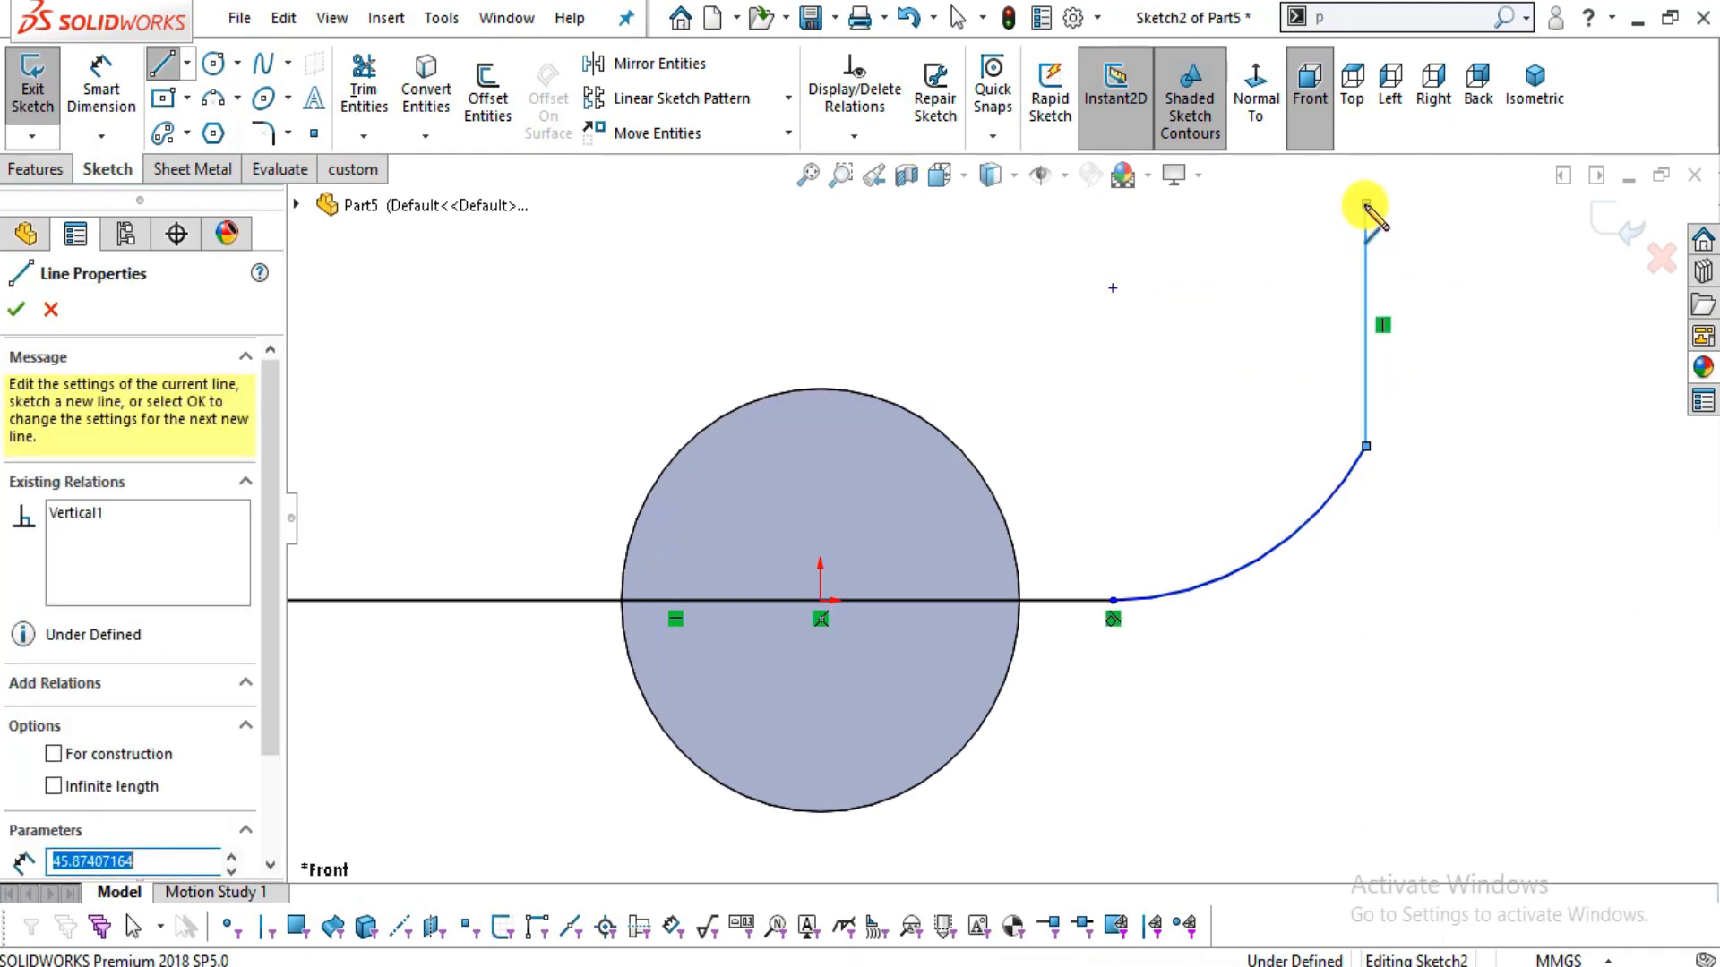
- Finish drawing the path profile and make the vertical line tangent to the arc it meets
key("Escape")
left_click(1366, 294)
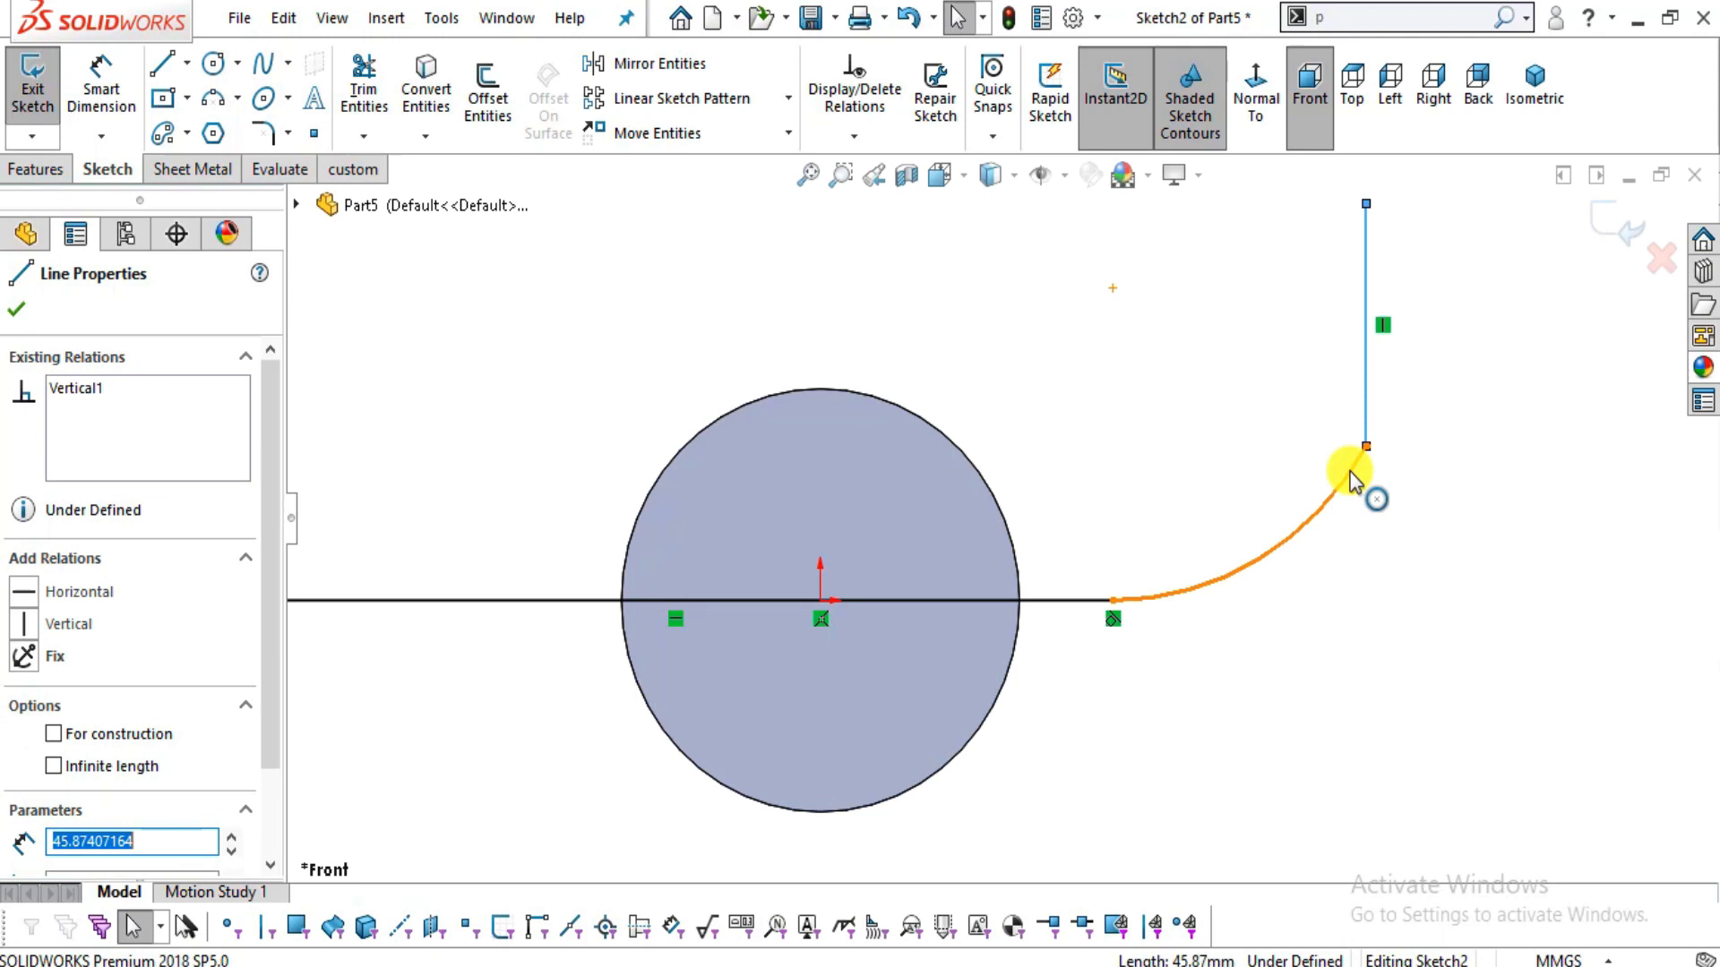
left_click(1353, 480, "ctrl")
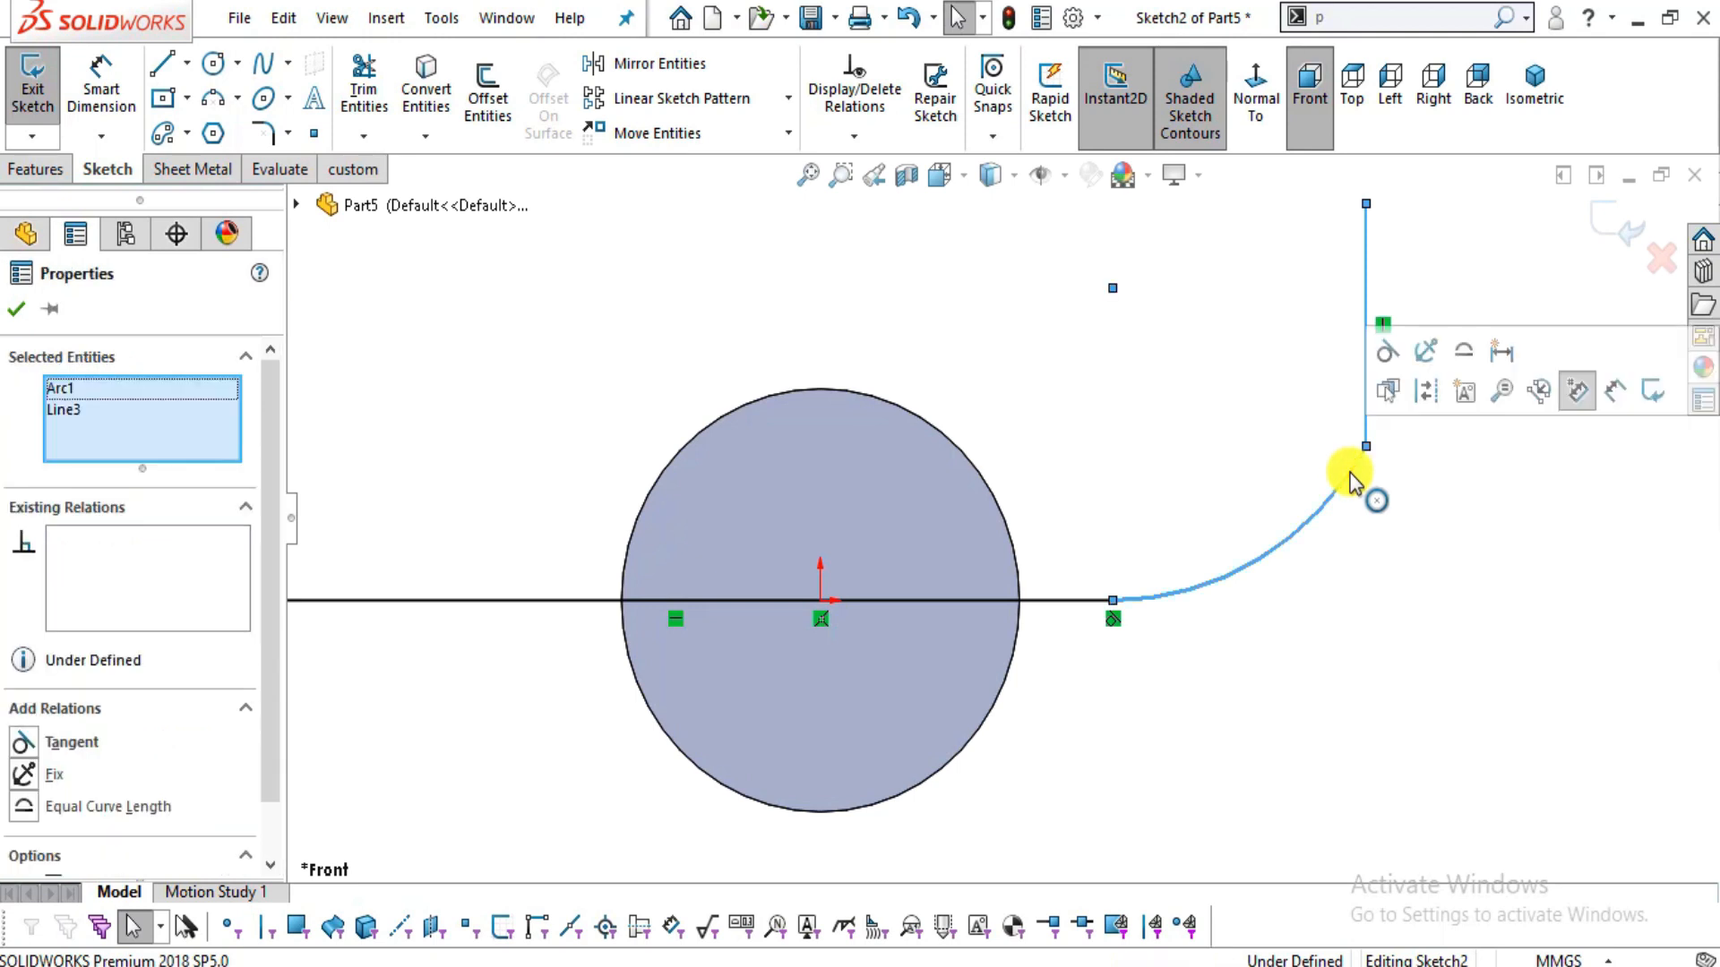
left_click(1385, 350)
left_click(1367, 526)
scroll(1269, 527, "up", 2)
scroll(1004, 365, "down", 1)
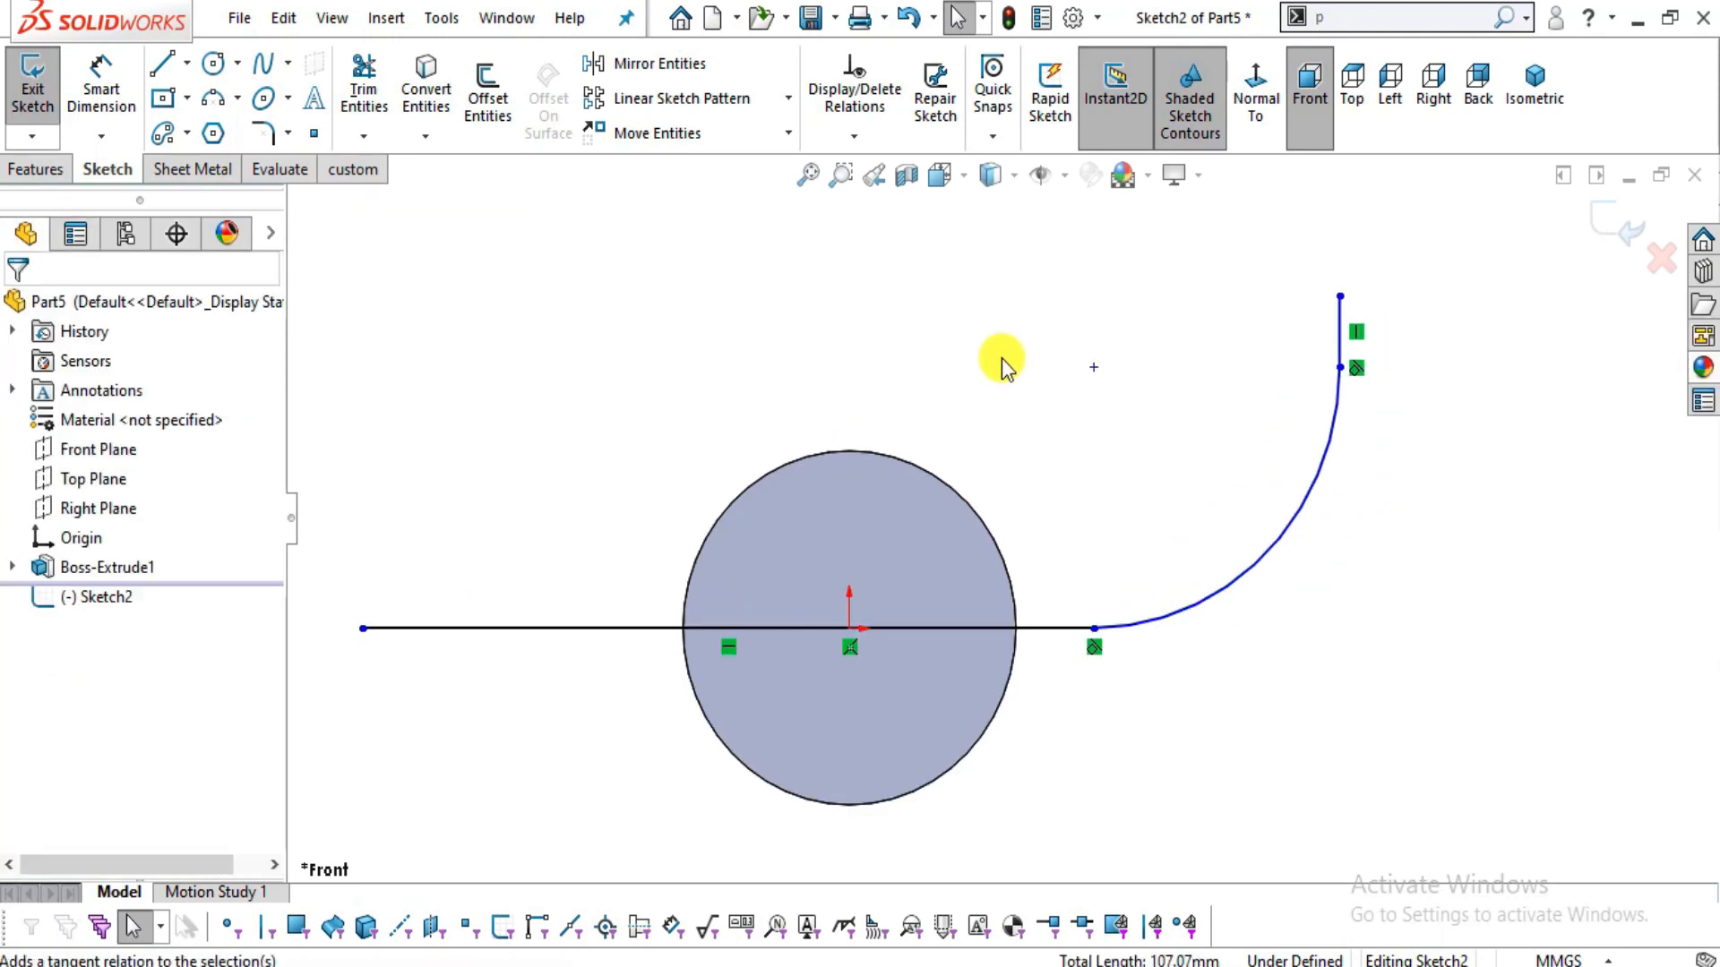
scroll(1010, 378, "up", 2)
scroll(1011, 378, "down", 1)
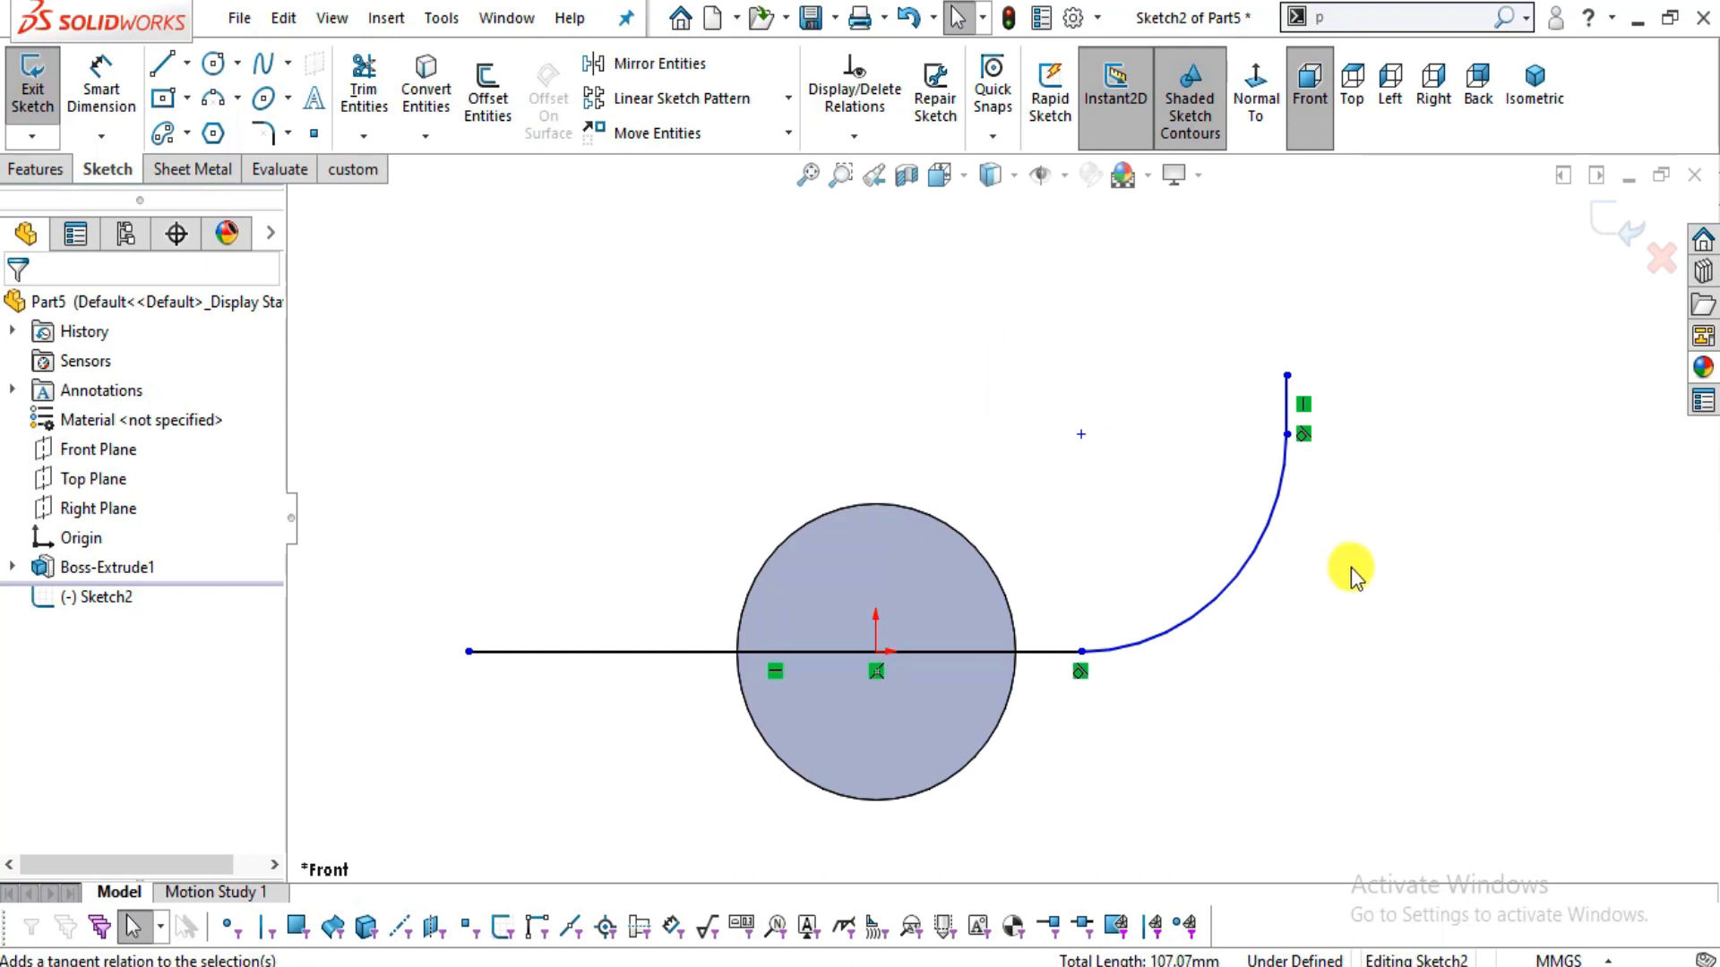
- Check the overall width in 14.jpg and dimension the horizontal distance between the path's two ends as 180 mm
key("alt+Tab")
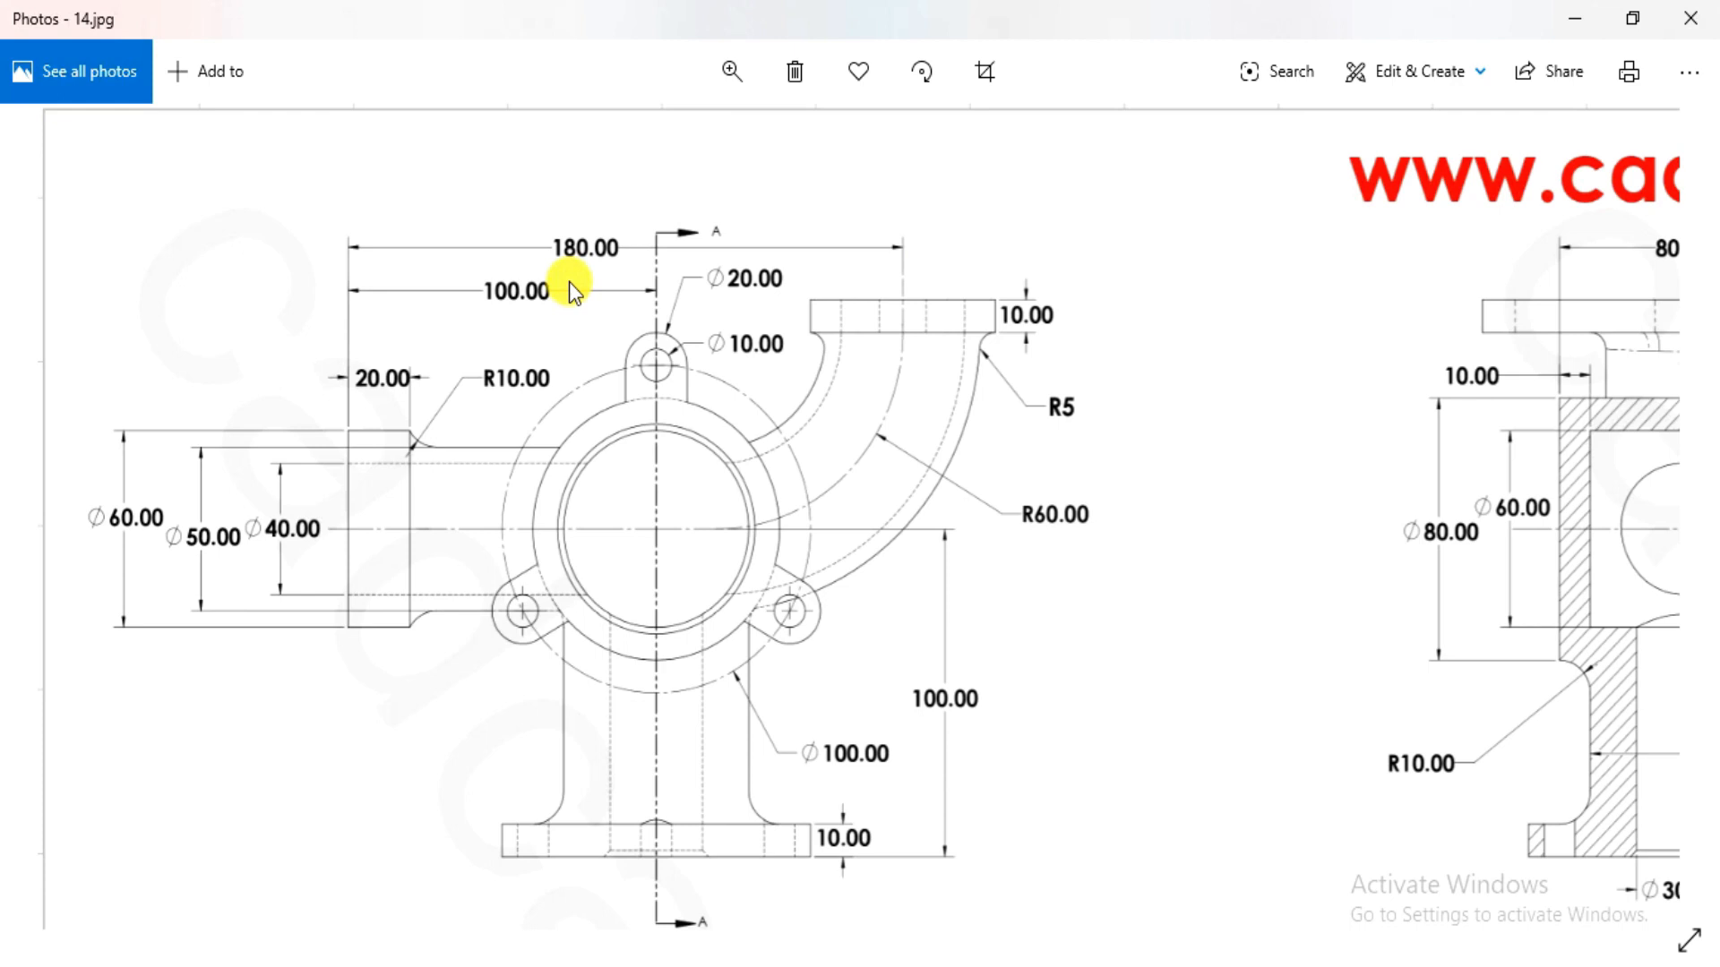
key("alt+Tab")
left_click(88, 81)
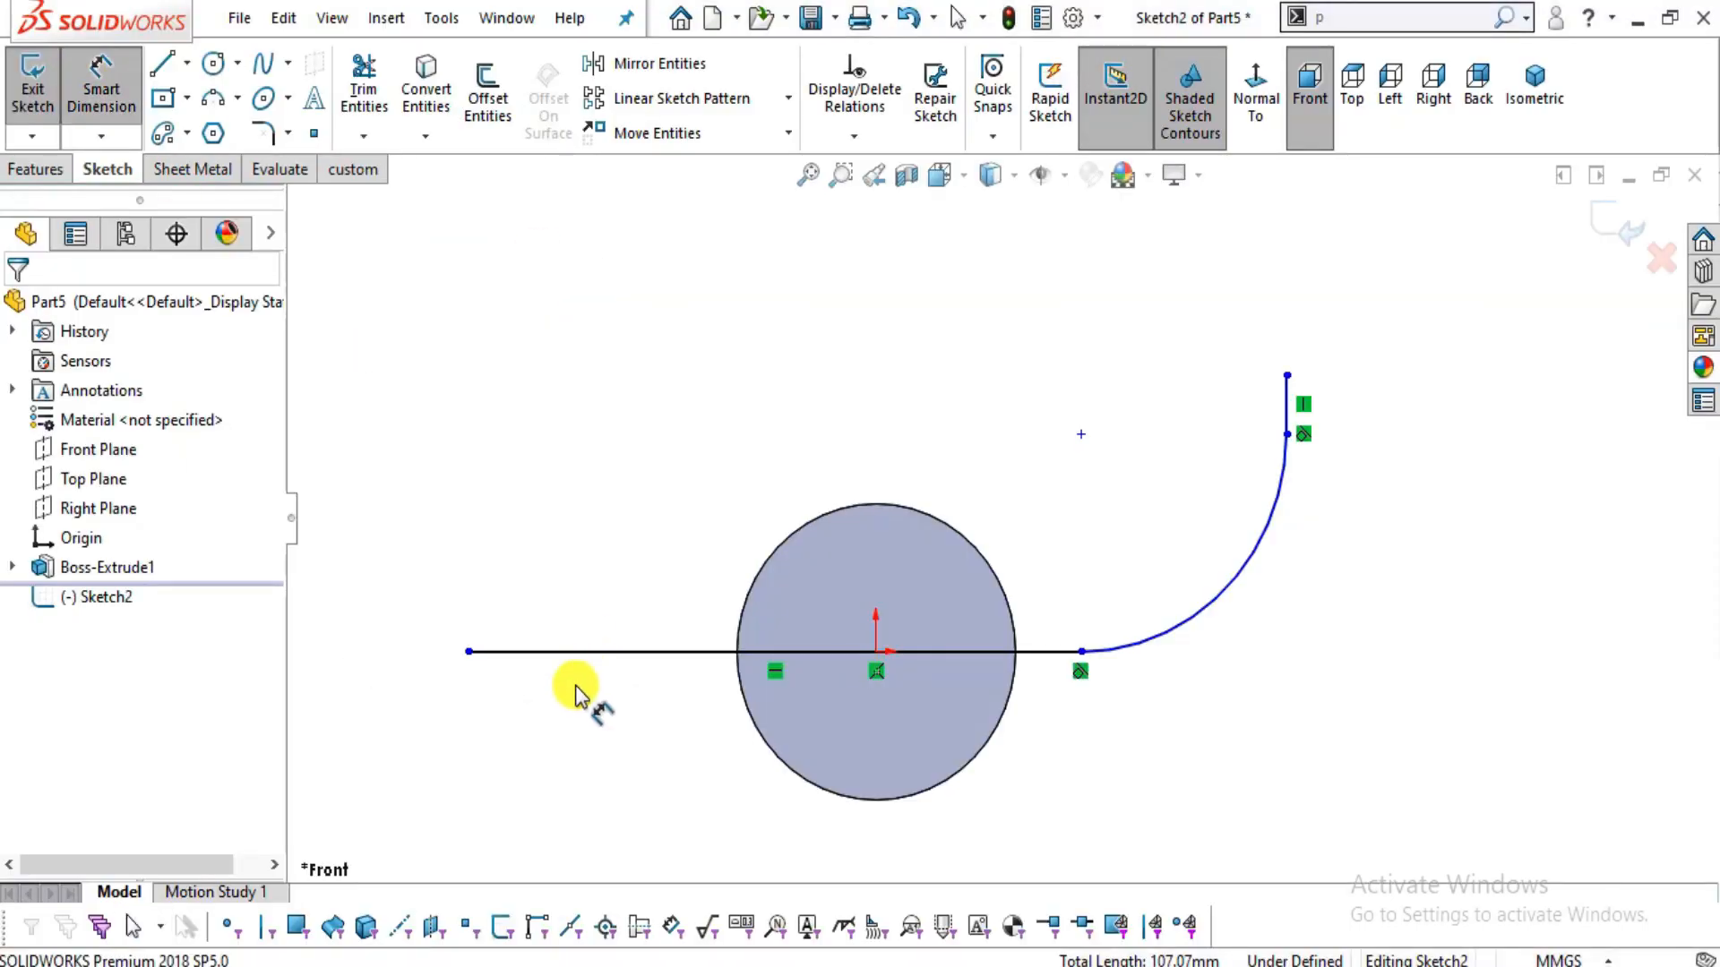
left_click(467, 652)
left_click(1287, 375)
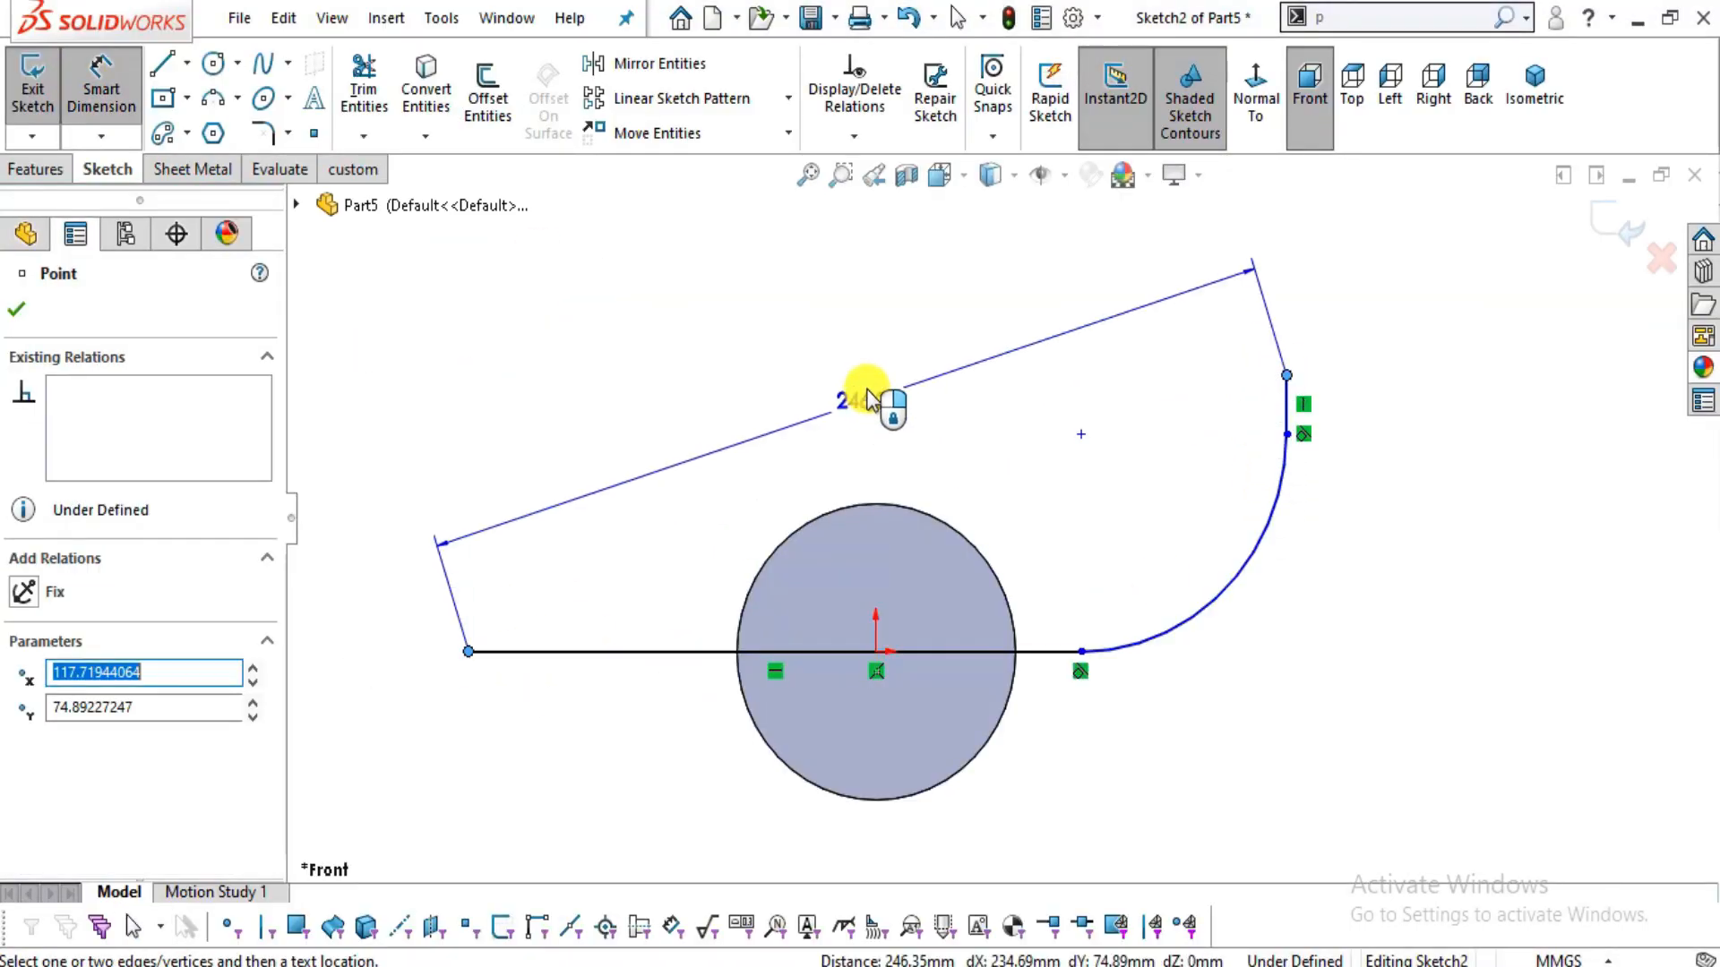
left_click(882, 265)
type("1")
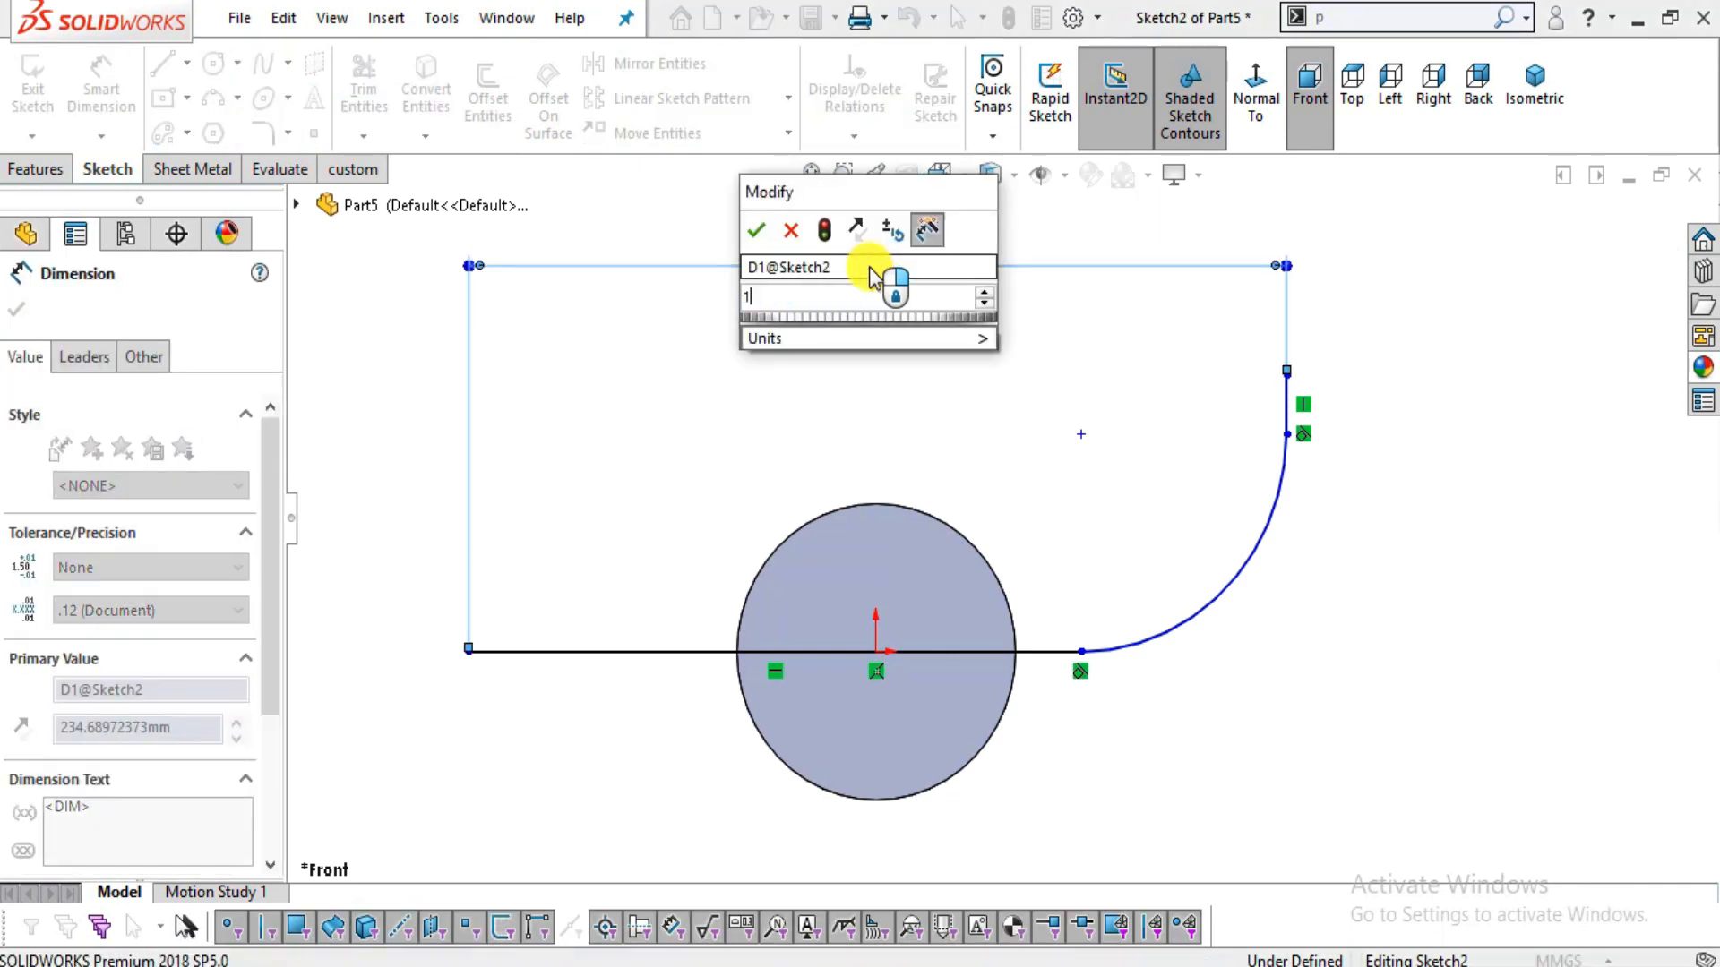
type("80")
key("Return")
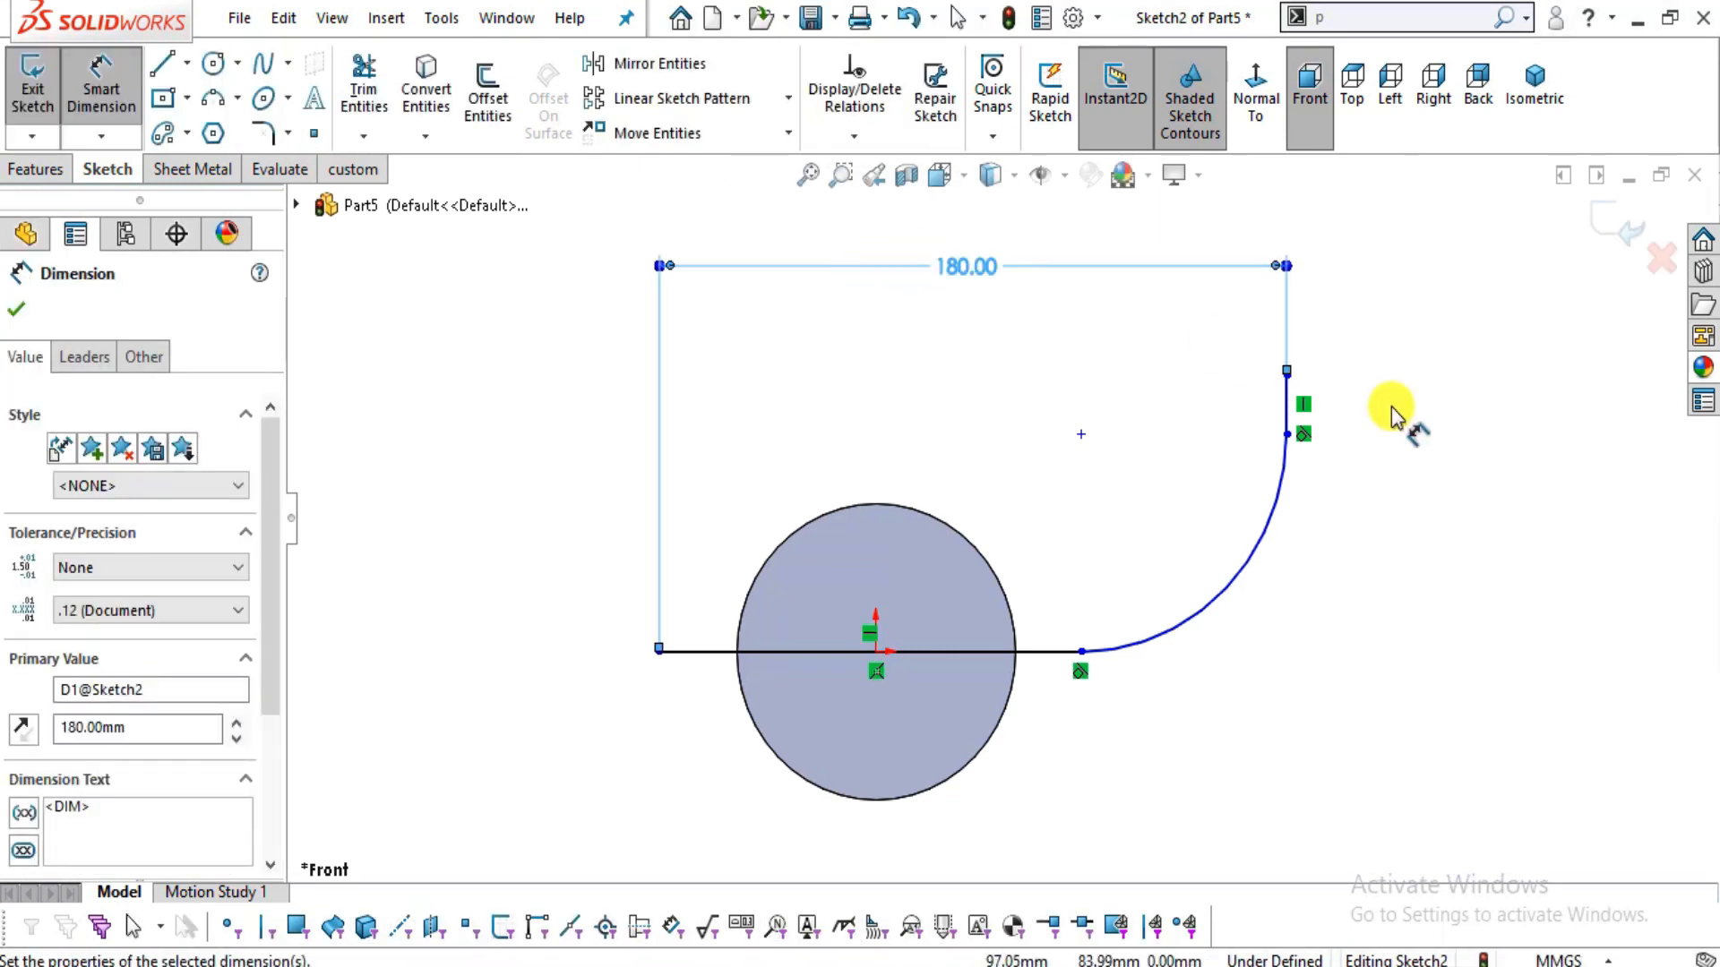
- Check the front view in 14.jpg and dimension the horizontal line's left end 100 mm from the origin
scroll(1357, 464, "down", 1)
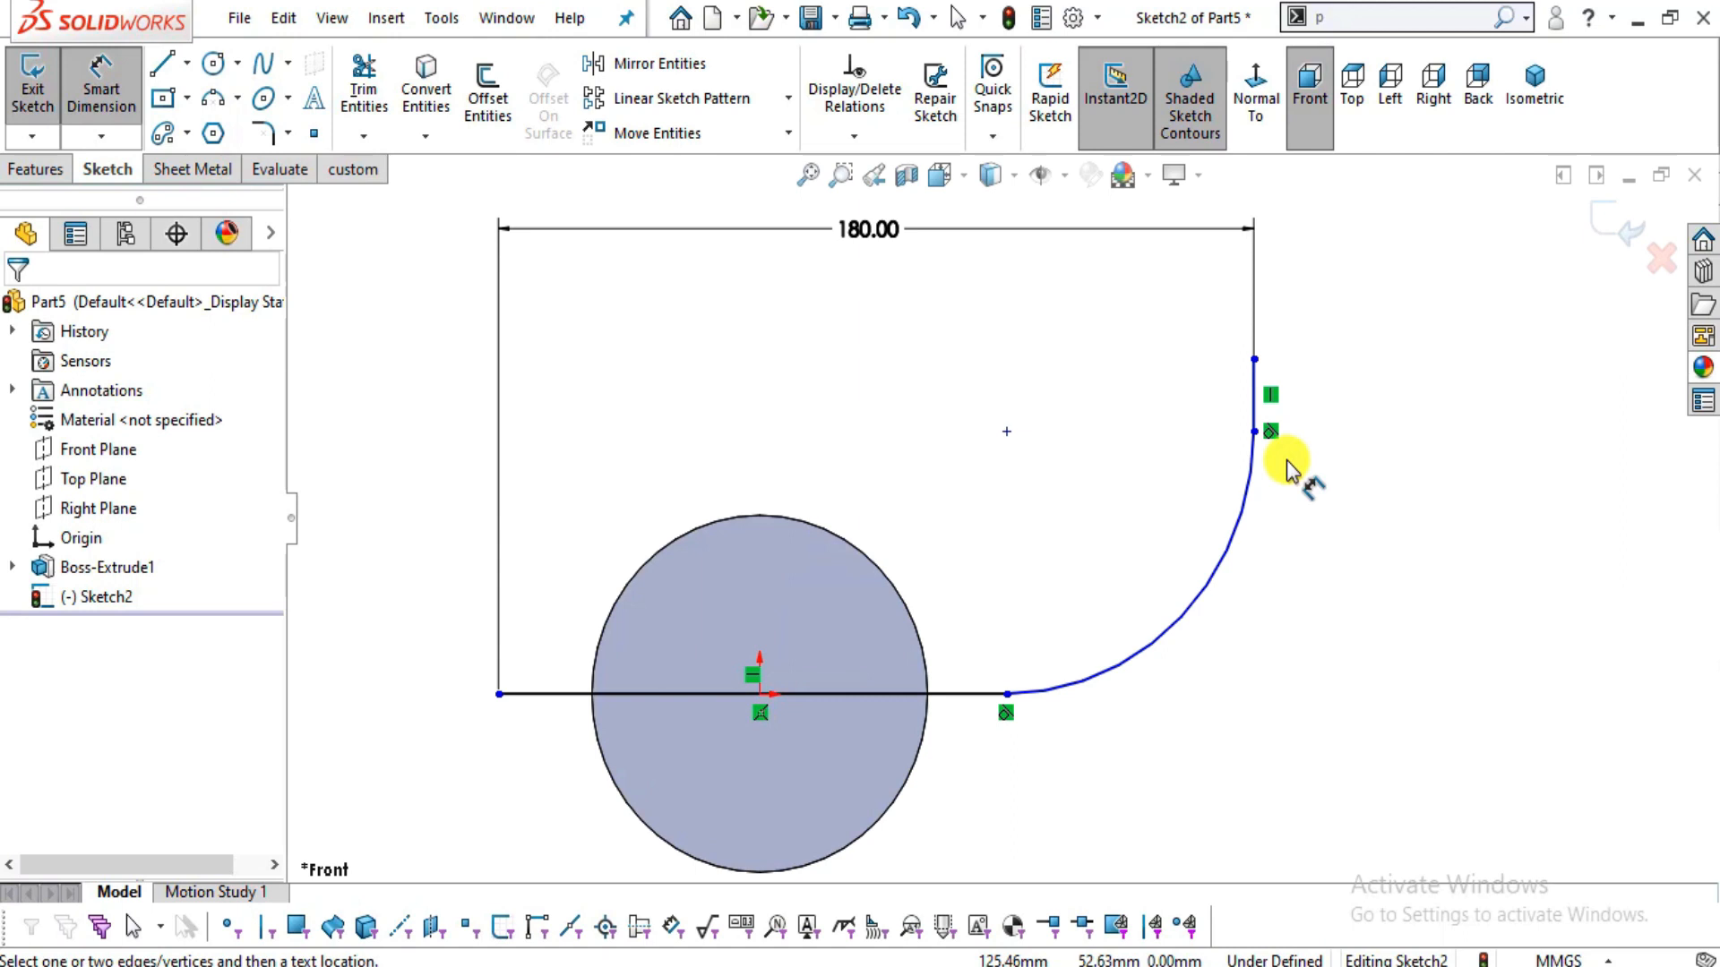
key("alt+Tab")
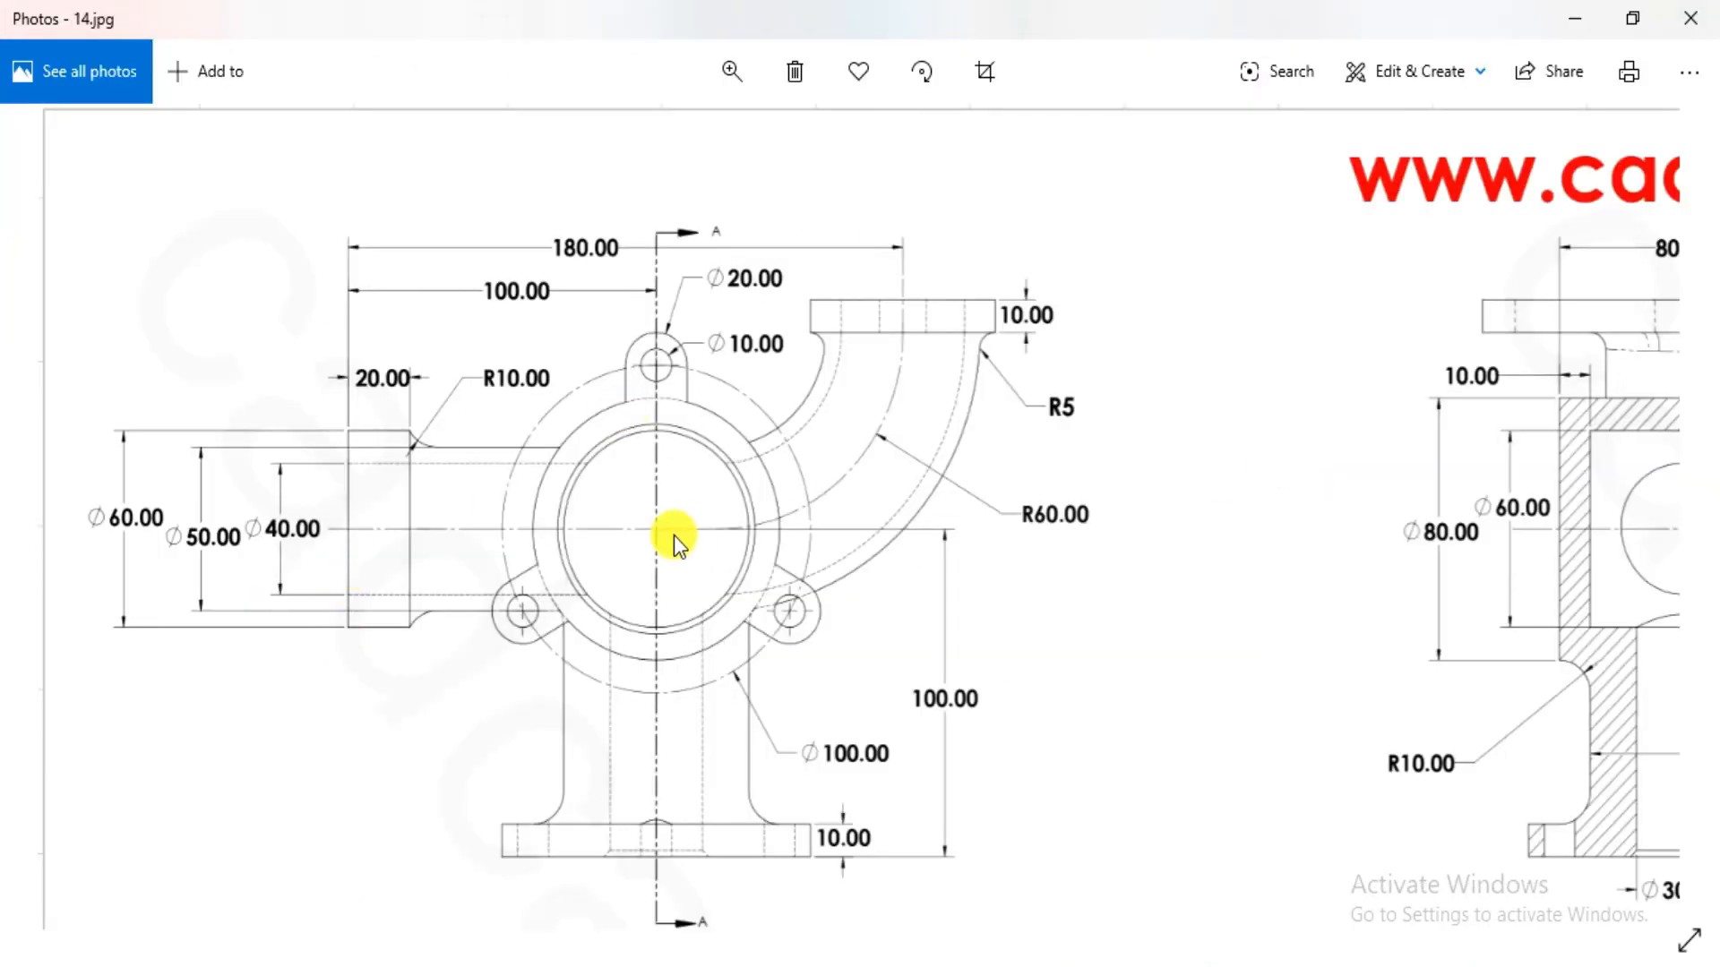
key("alt+Tab")
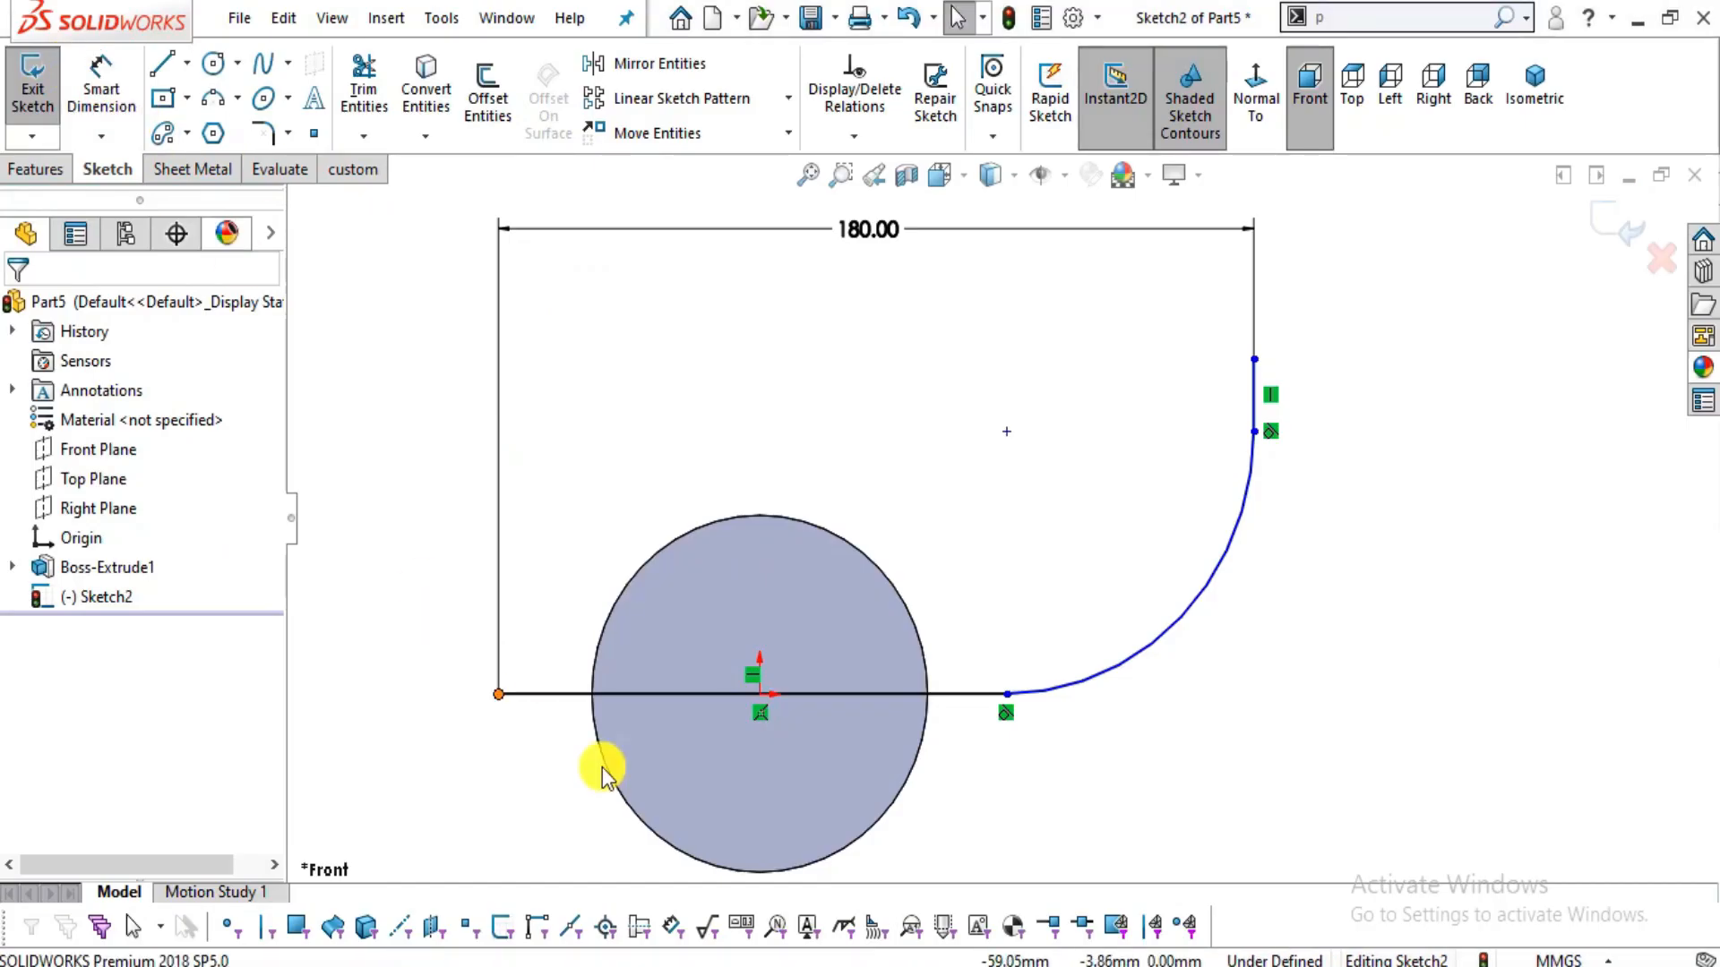
left_click(101, 90)
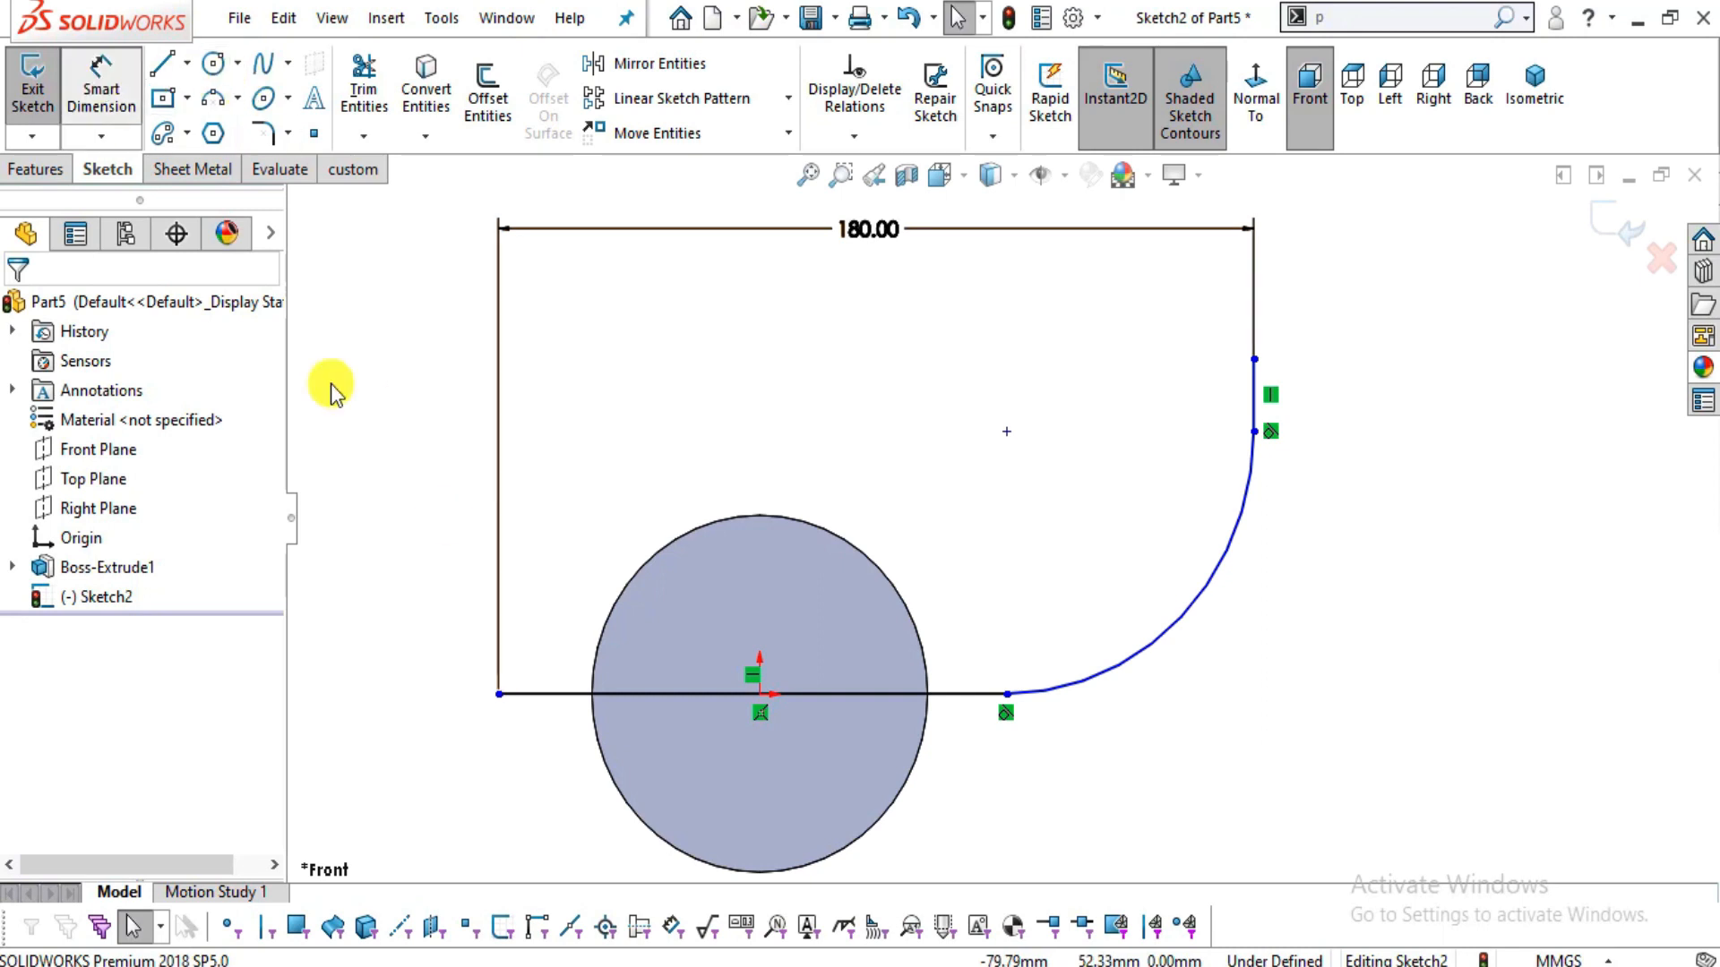
left_click(499, 694)
left_click(761, 708)
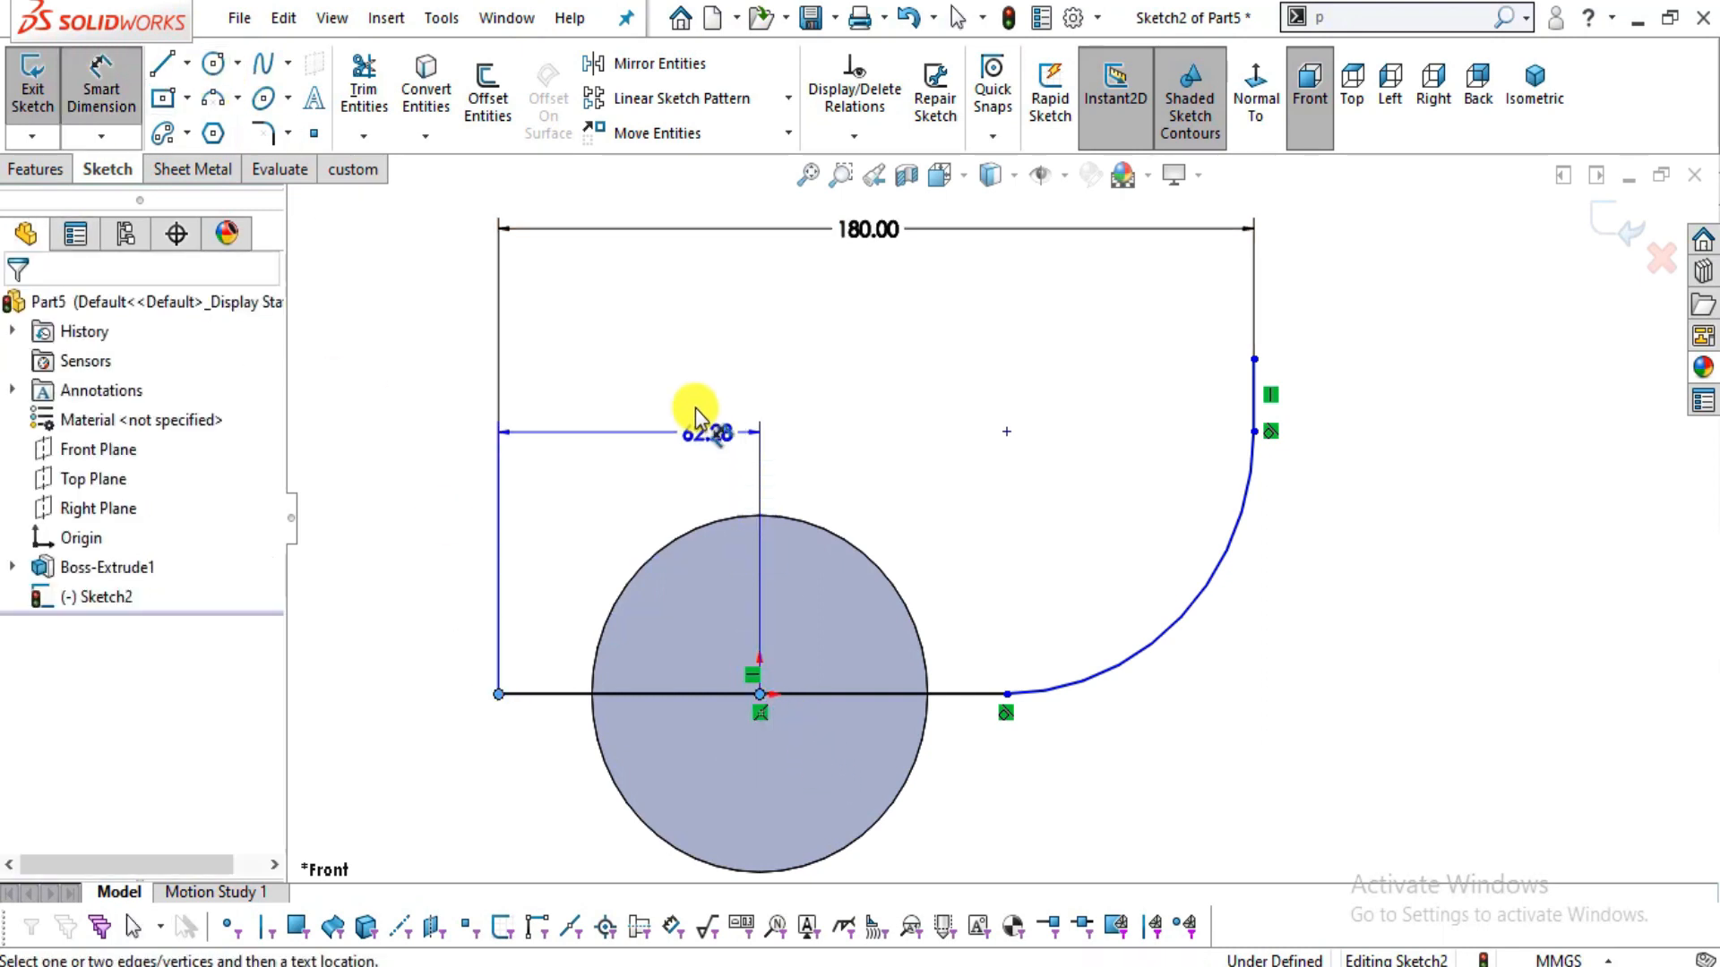
left_click(691, 396)
type("100")
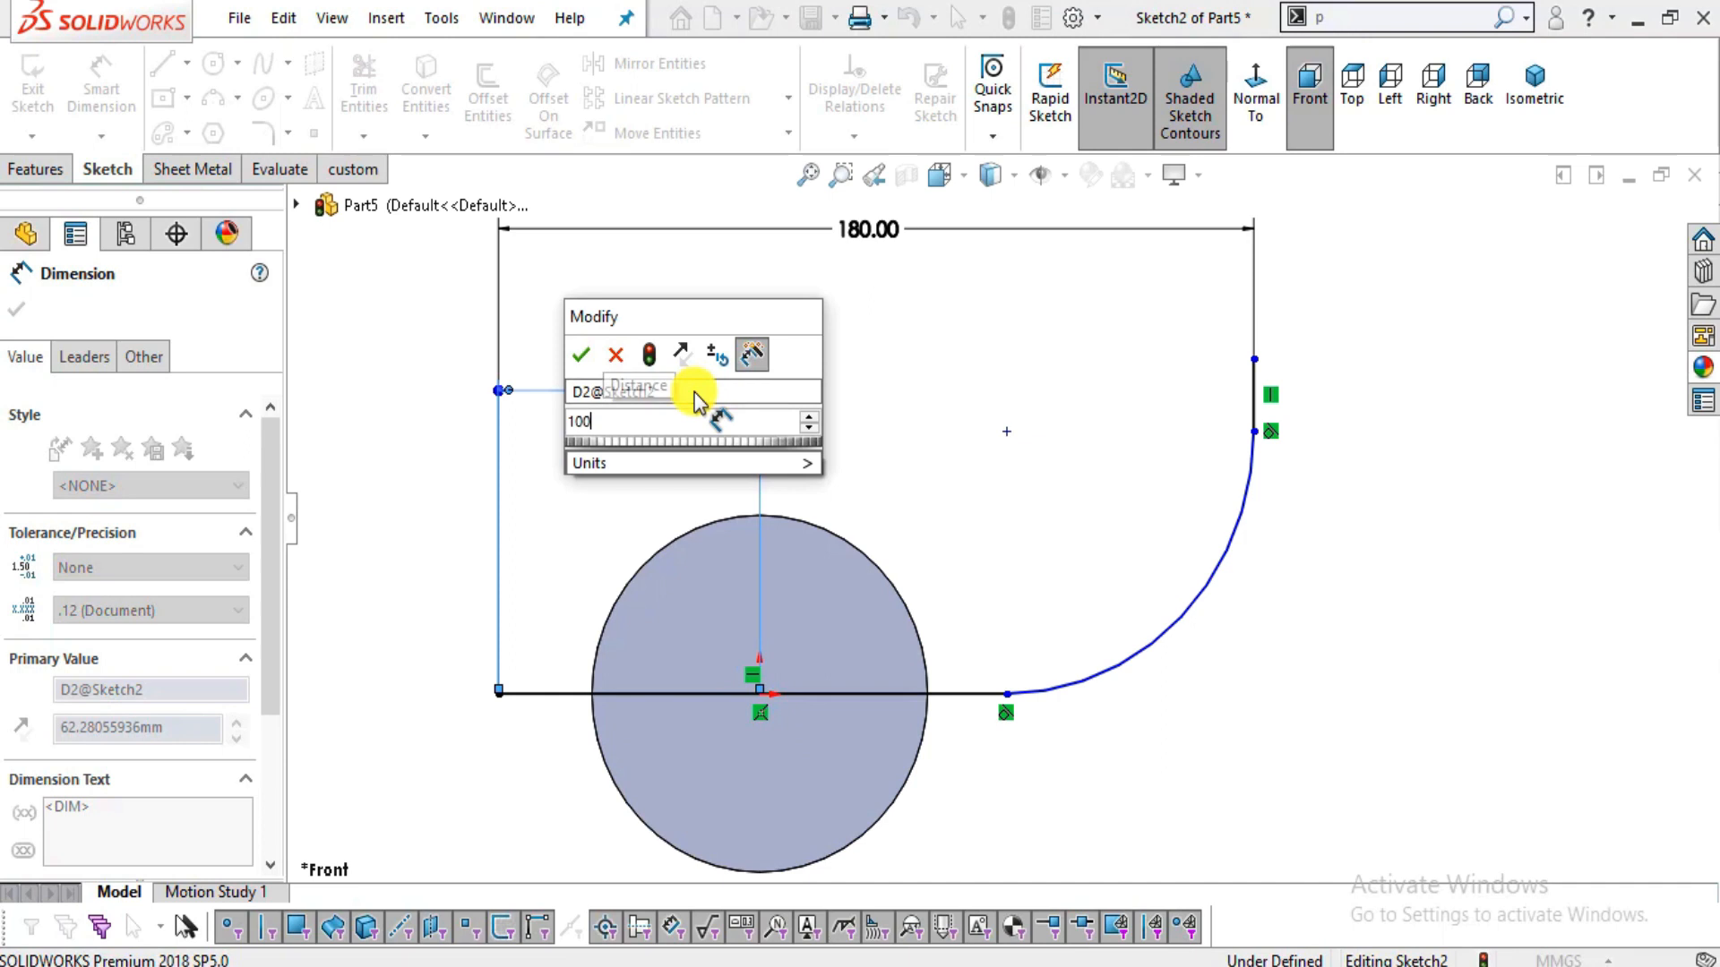
key("Return")
left_click(1288, 625)
- Check the front and section views in 14.jpg, and dimension the vertical line's upper end 70 mm above the horizontal line
scroll(1249, 634, "up", 3)
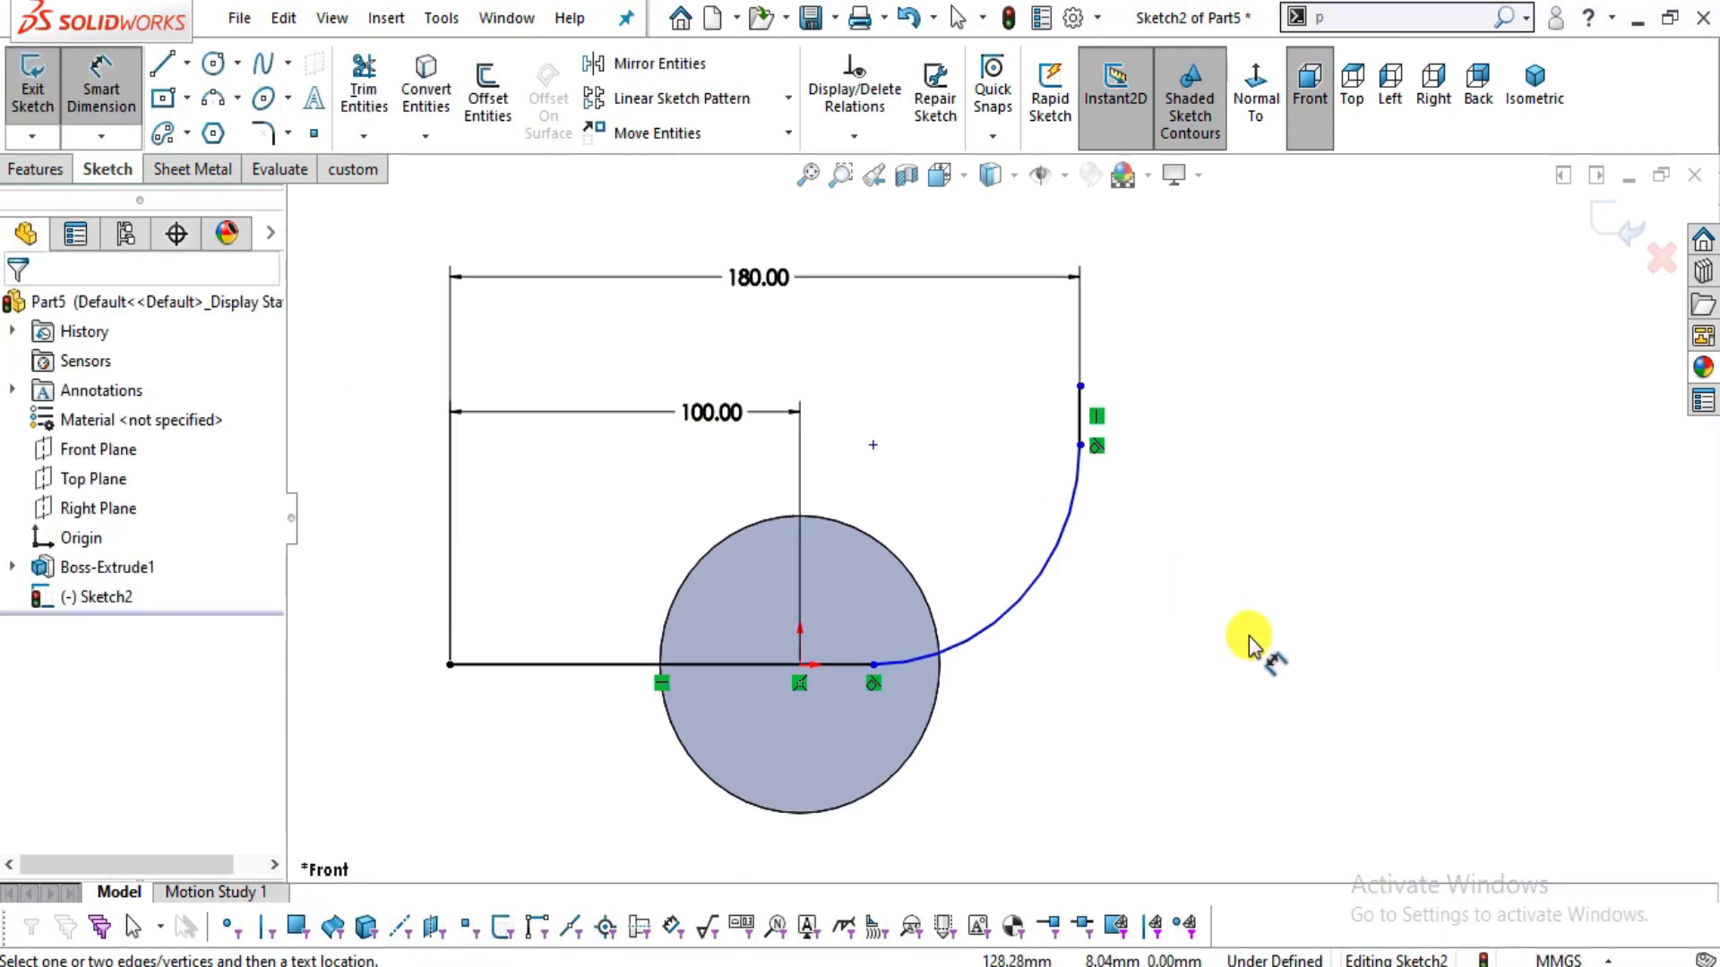
scroll(811, 457, "down", 2)
key("alt+Tab")
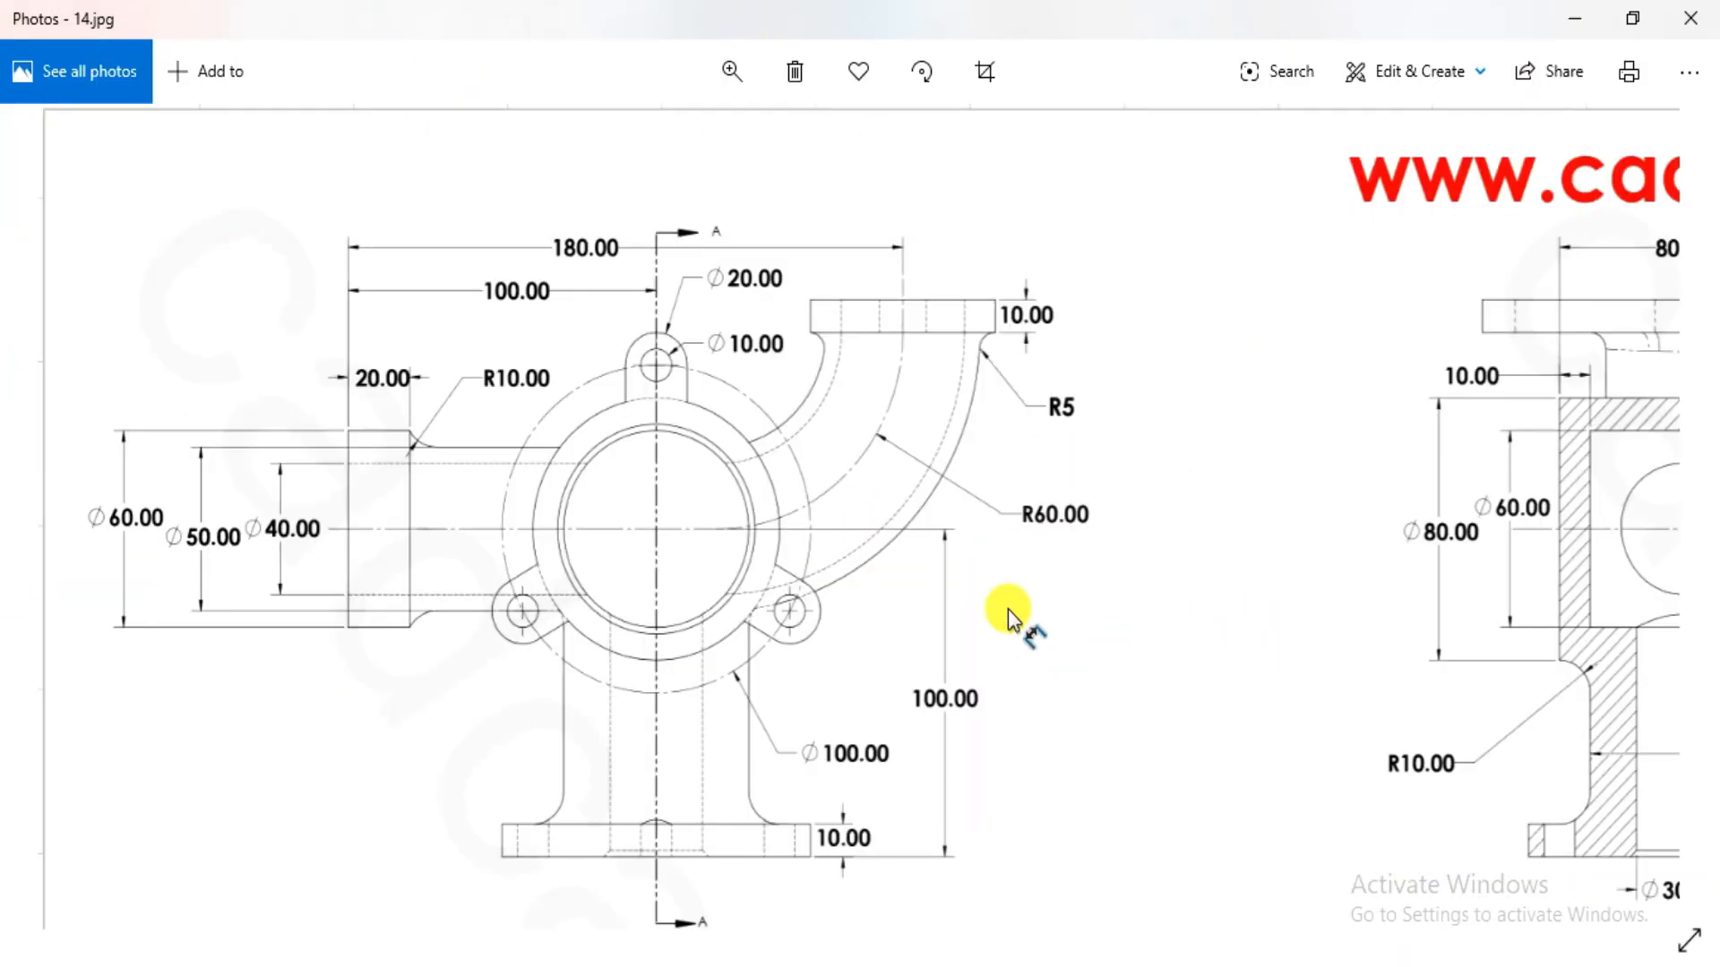
left_click_drag(1117, 717, 610, 740)
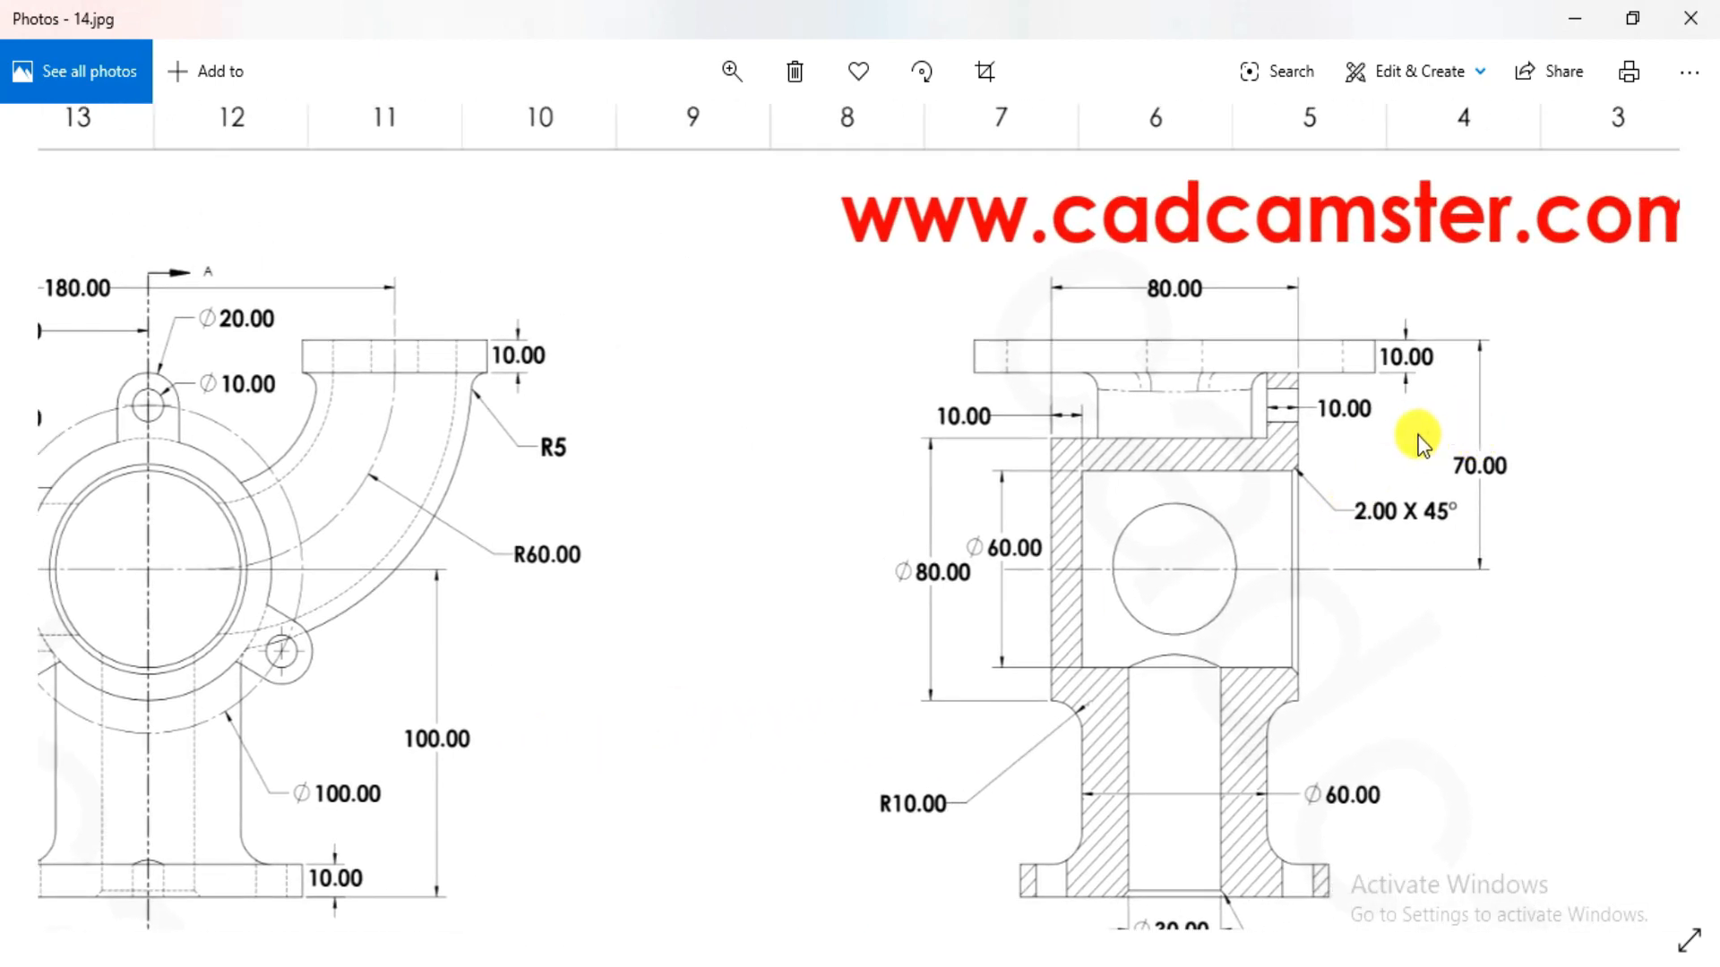
left_click_drag(586, 570, 937, 589)
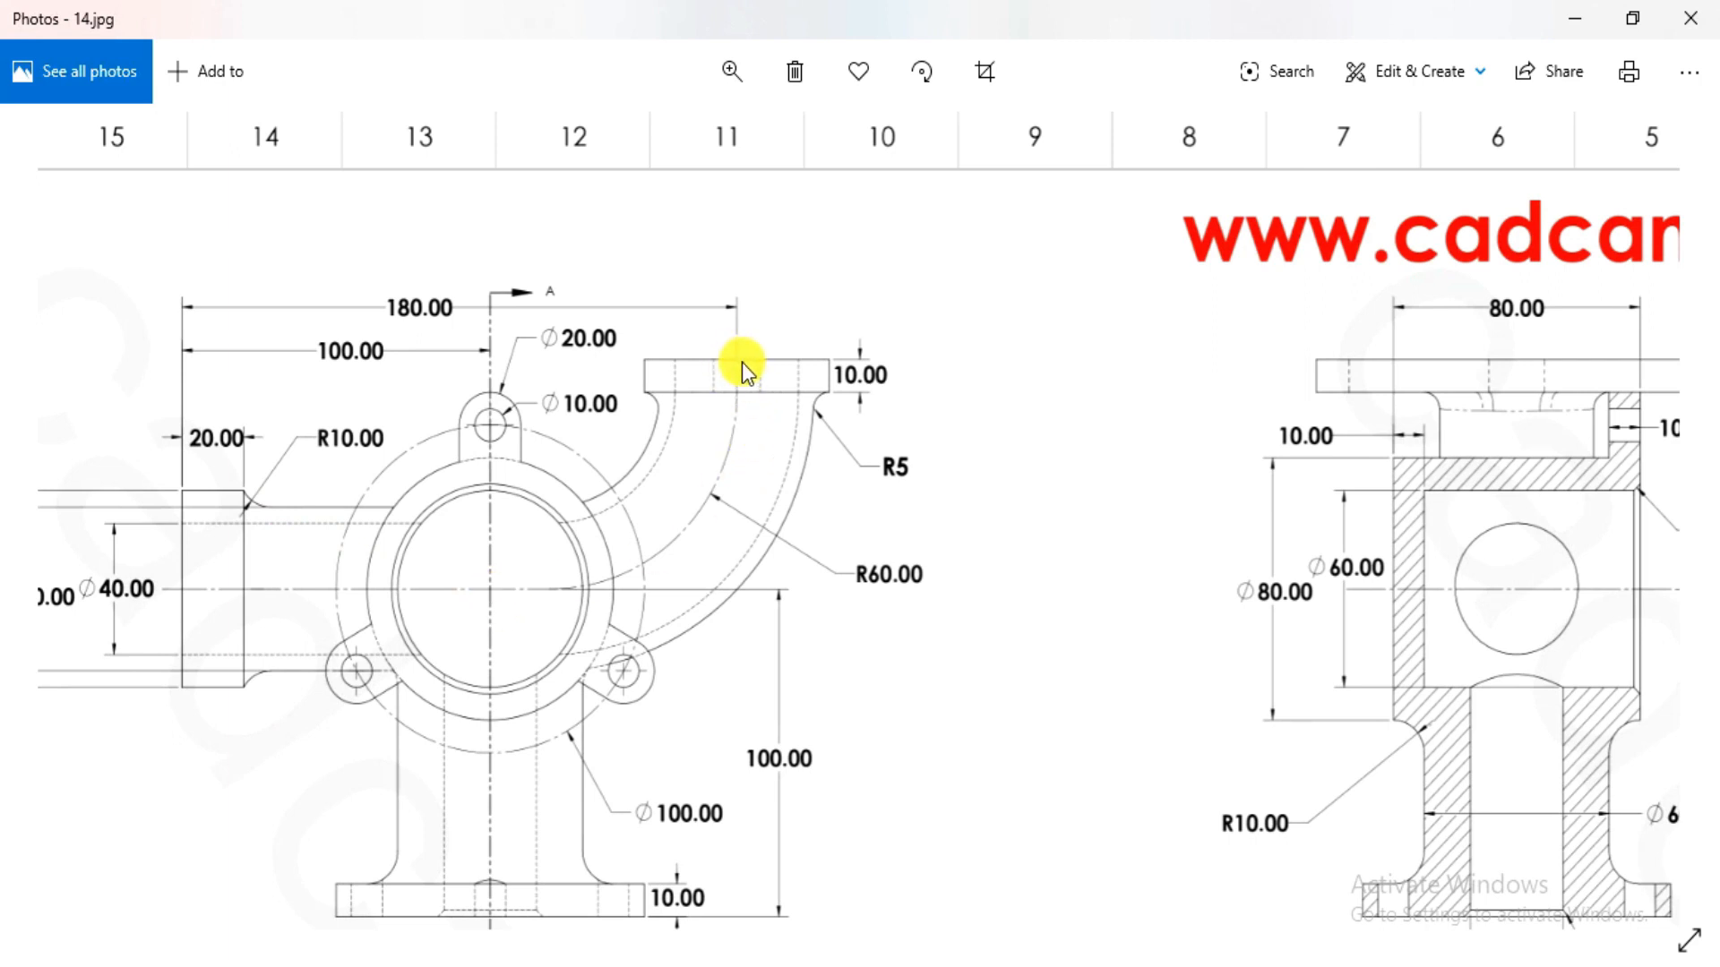
left_click_drag(1107, 514, 860, 496)
key("alt+Tab")
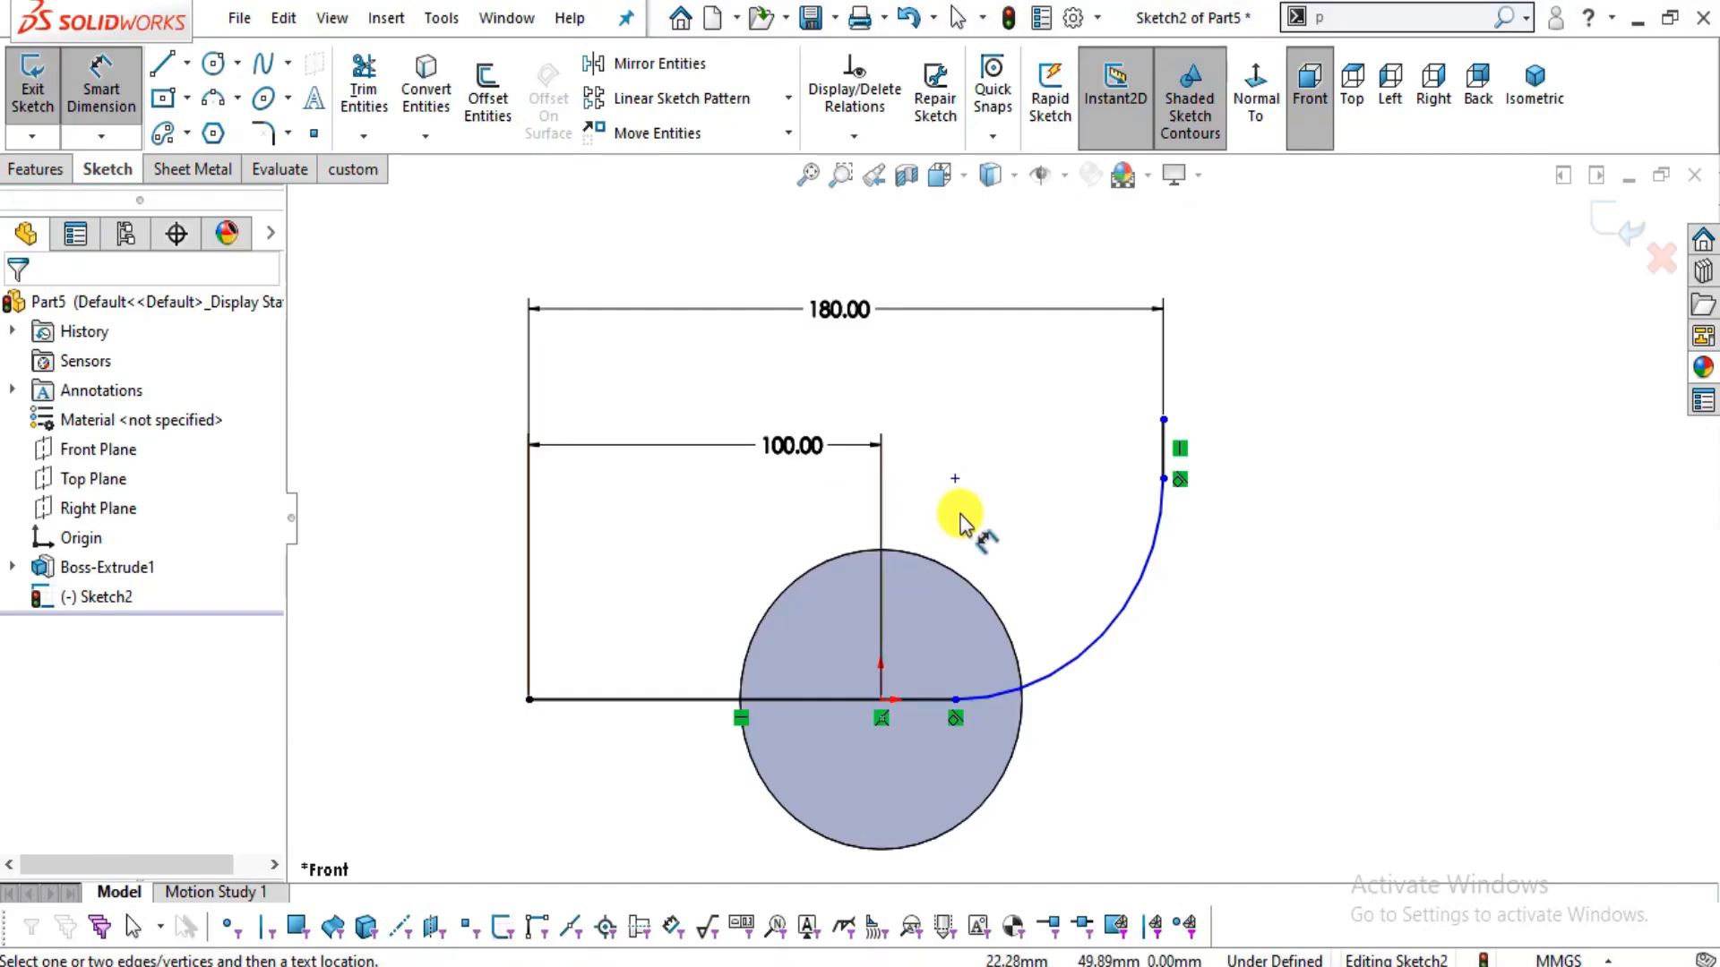
left_click(1163, 419)
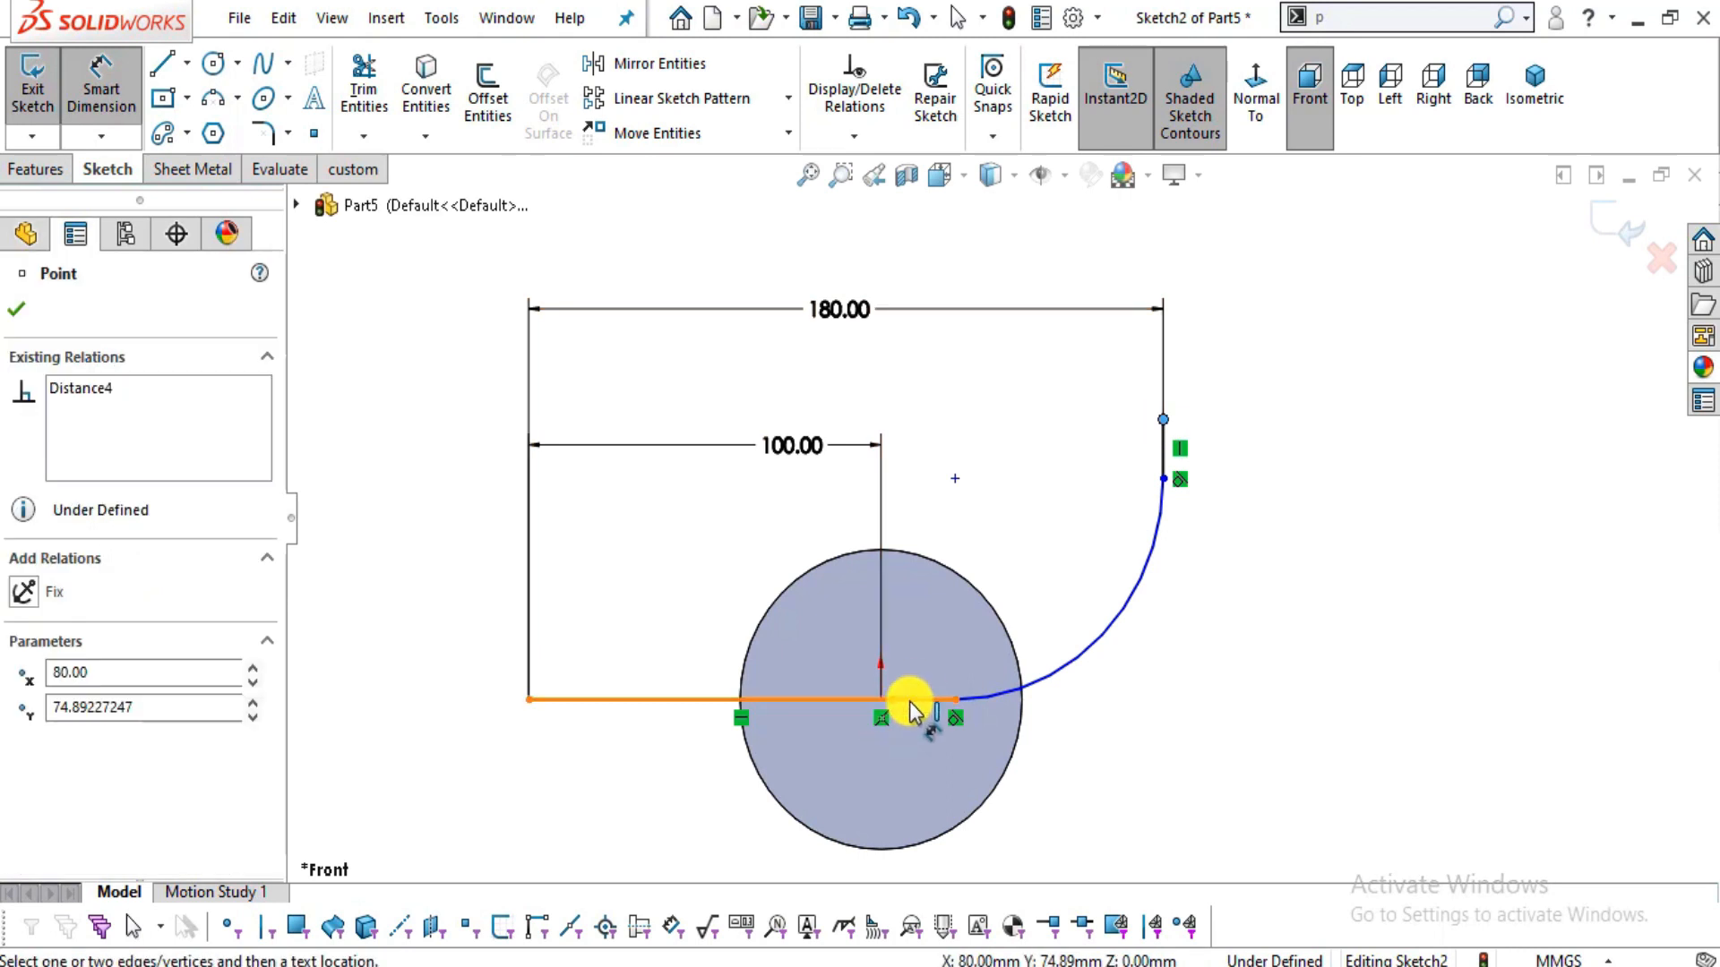
left_click(932, 701)
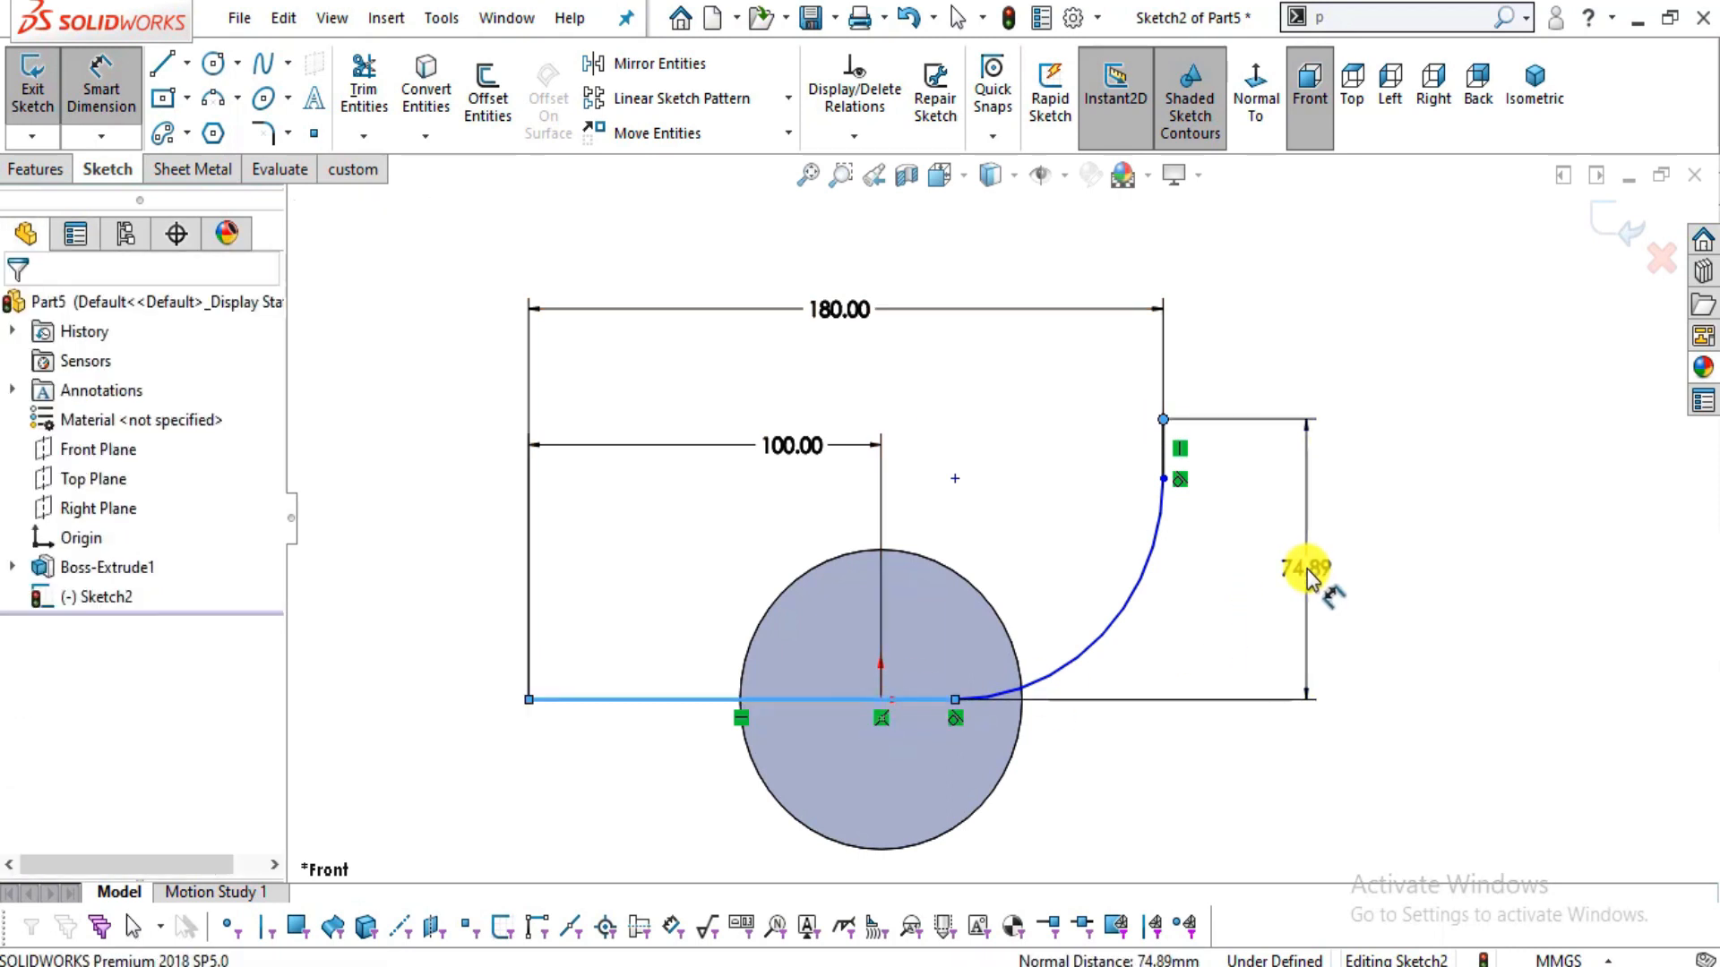
left_click(1306, 568)
type("70")
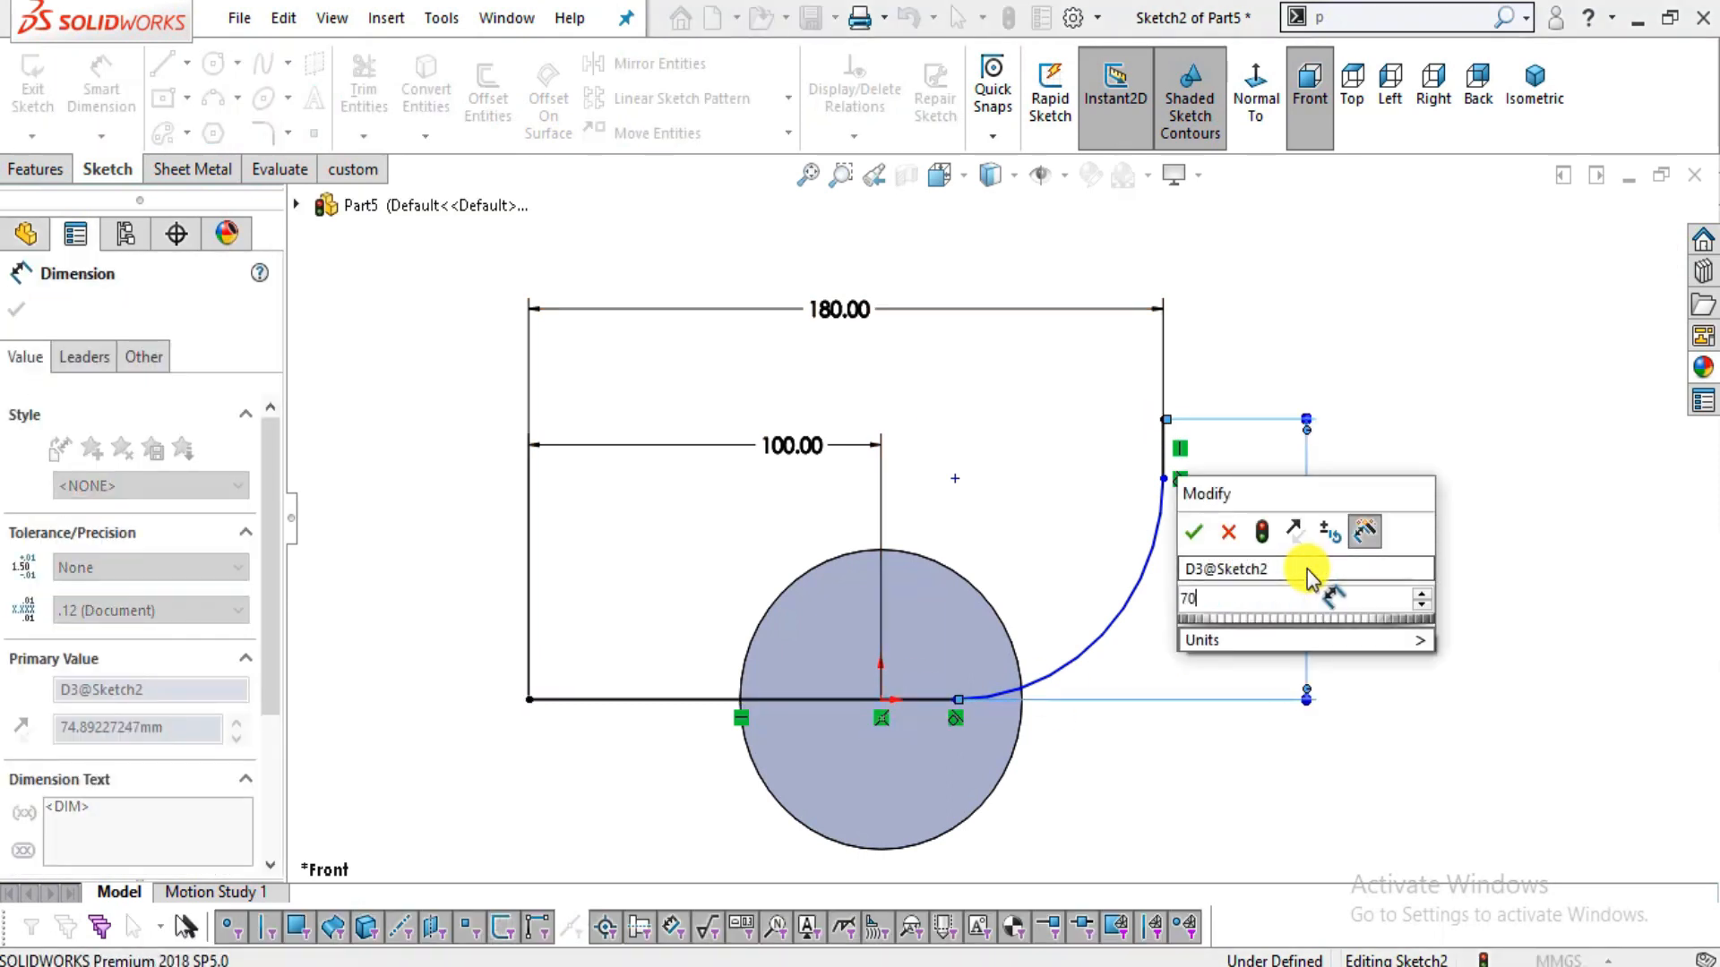
key("Return")
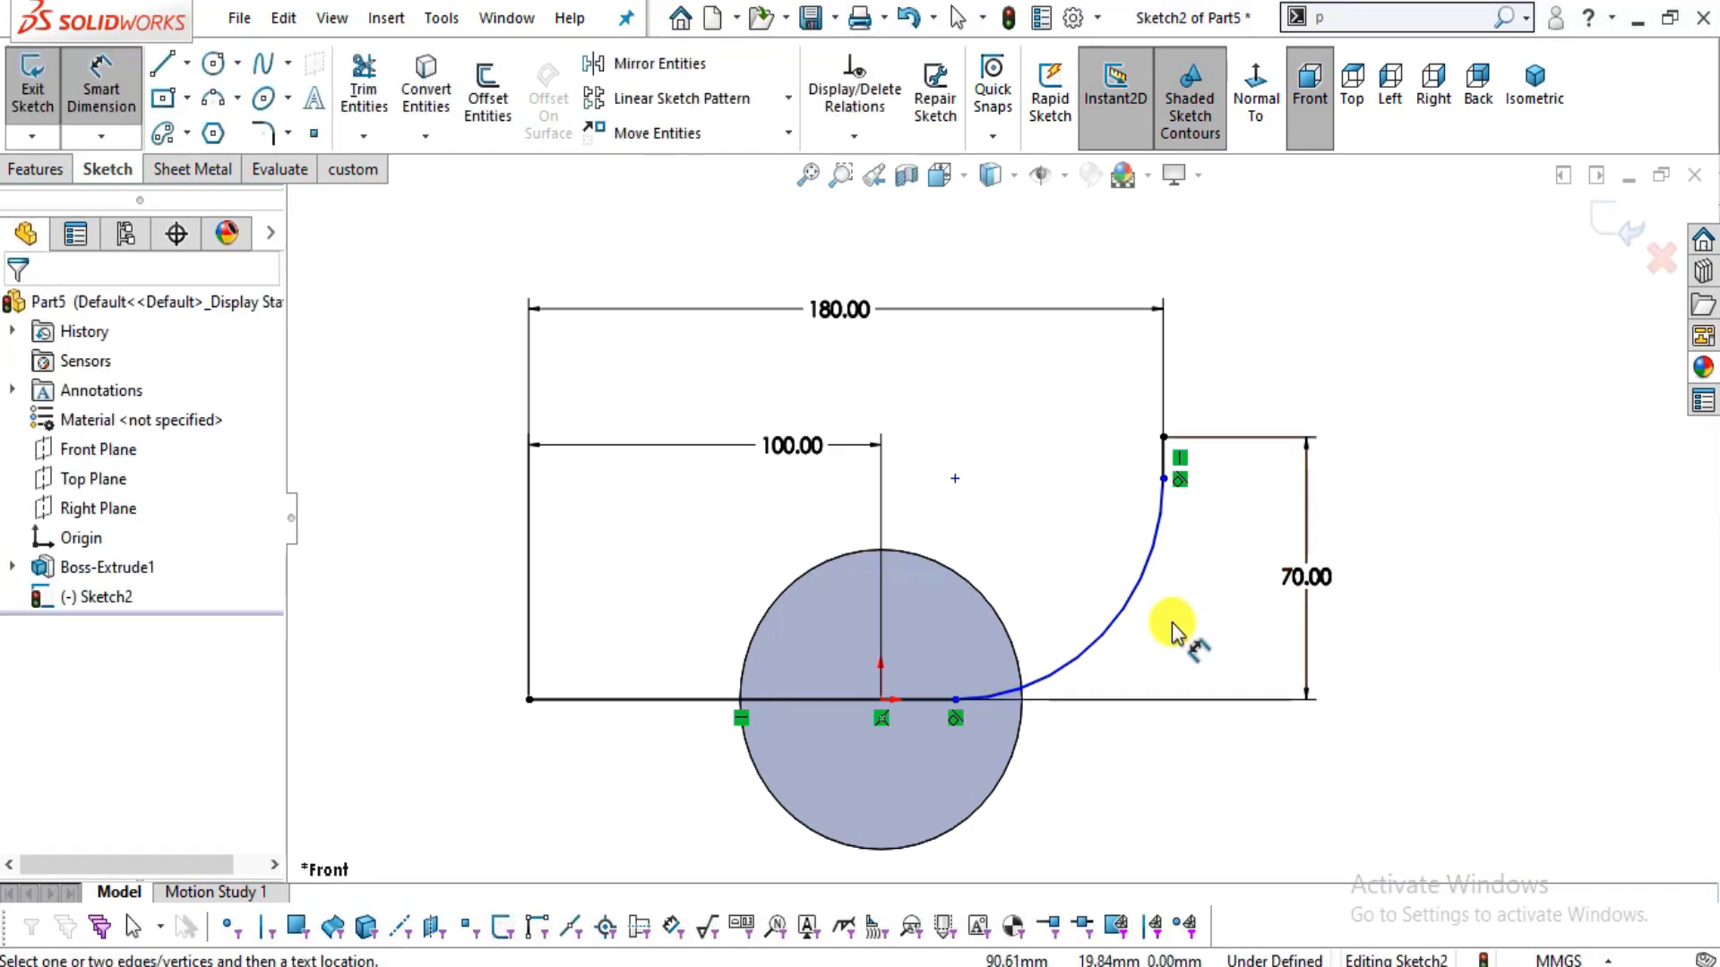
- Recheck the flange height in 14.jpg and set the path's vertical height dimension to 60 mm
key("alt+Tab")
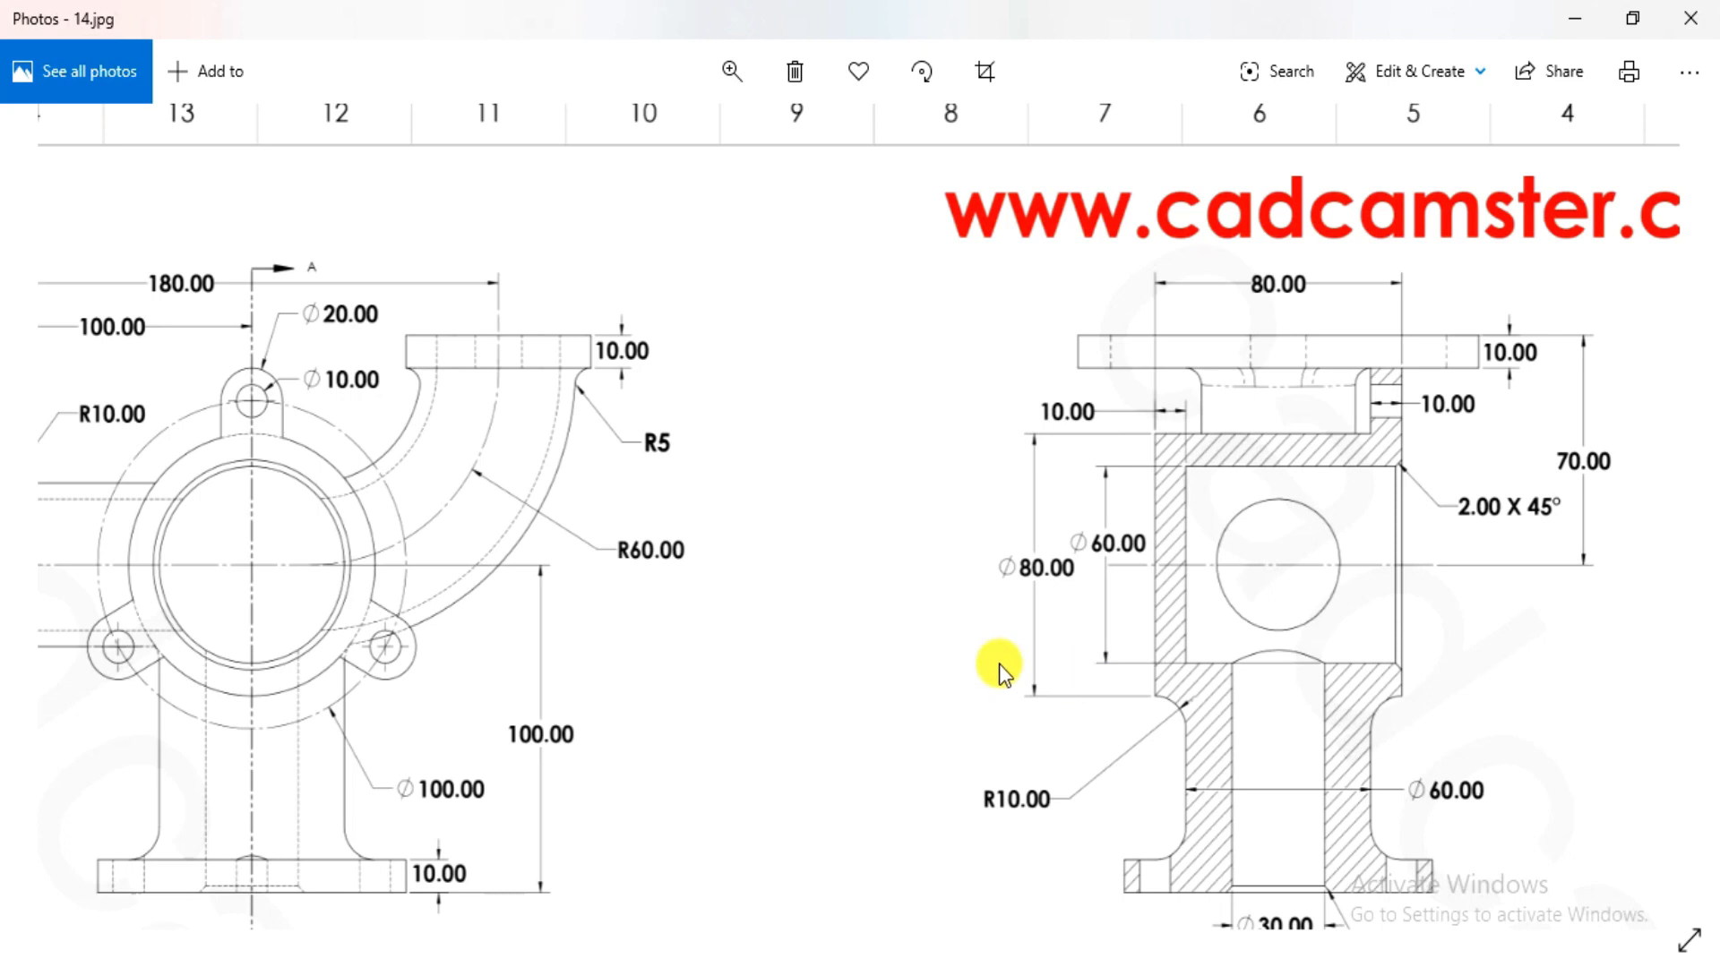
key("alt+Tab")
left_click(1300, 580)
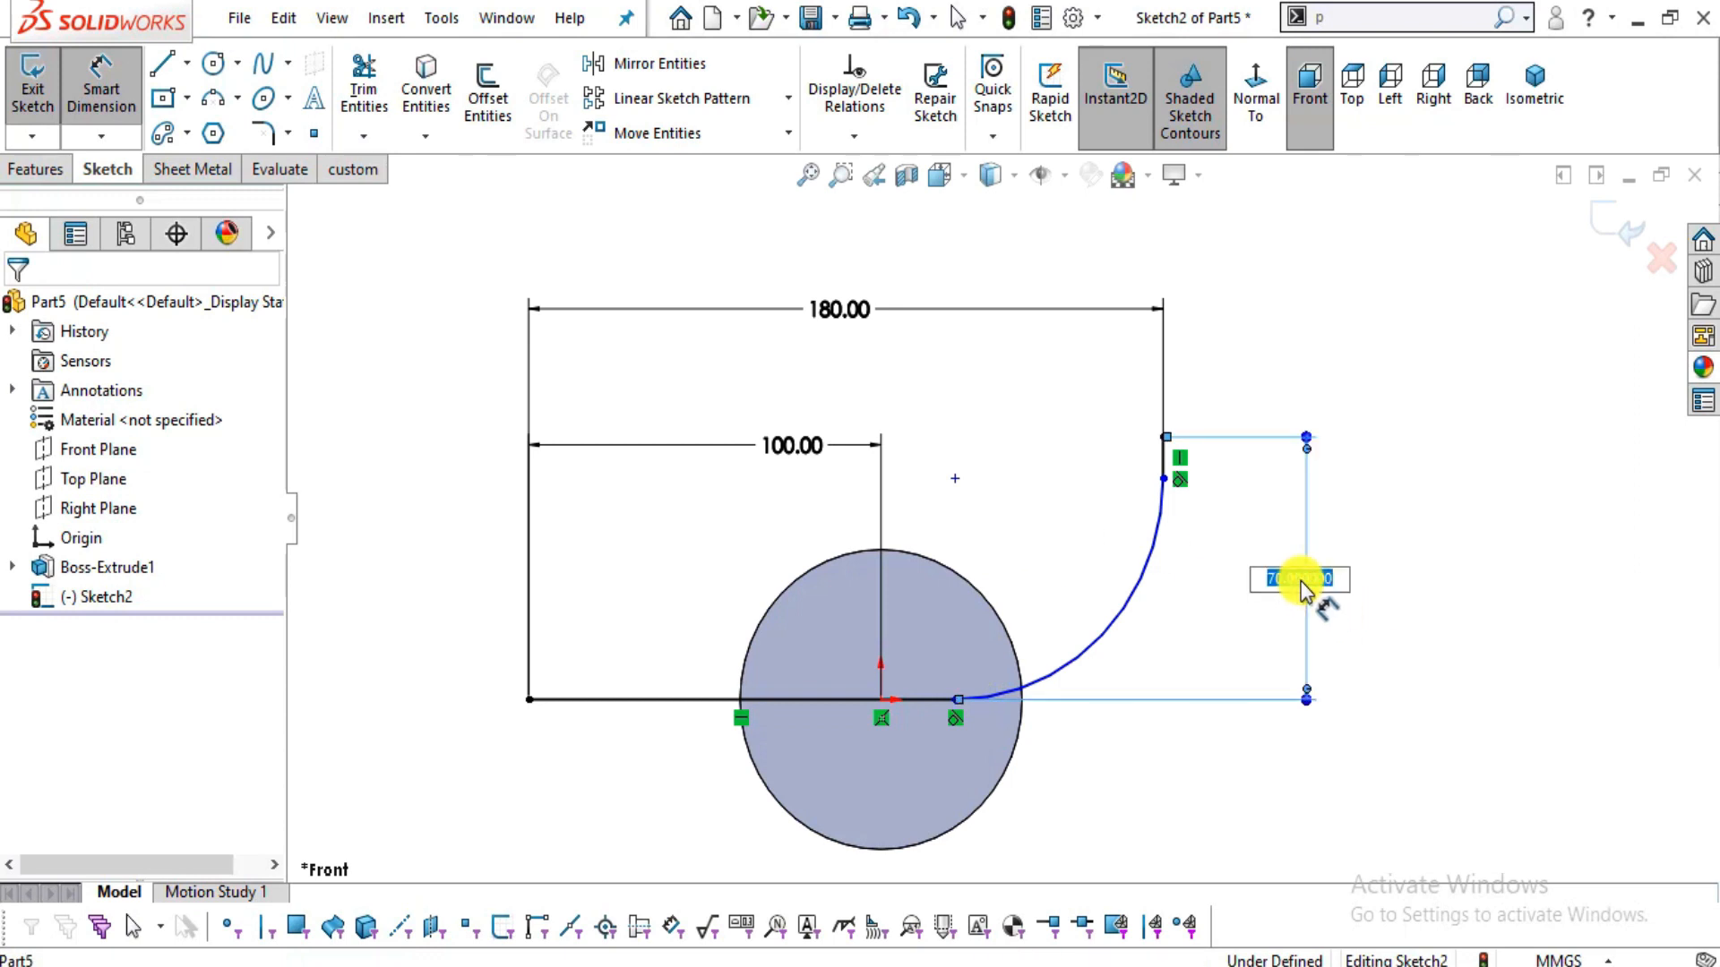
left_click(1304, 587)
scroll(1179, 492, "down", 3)
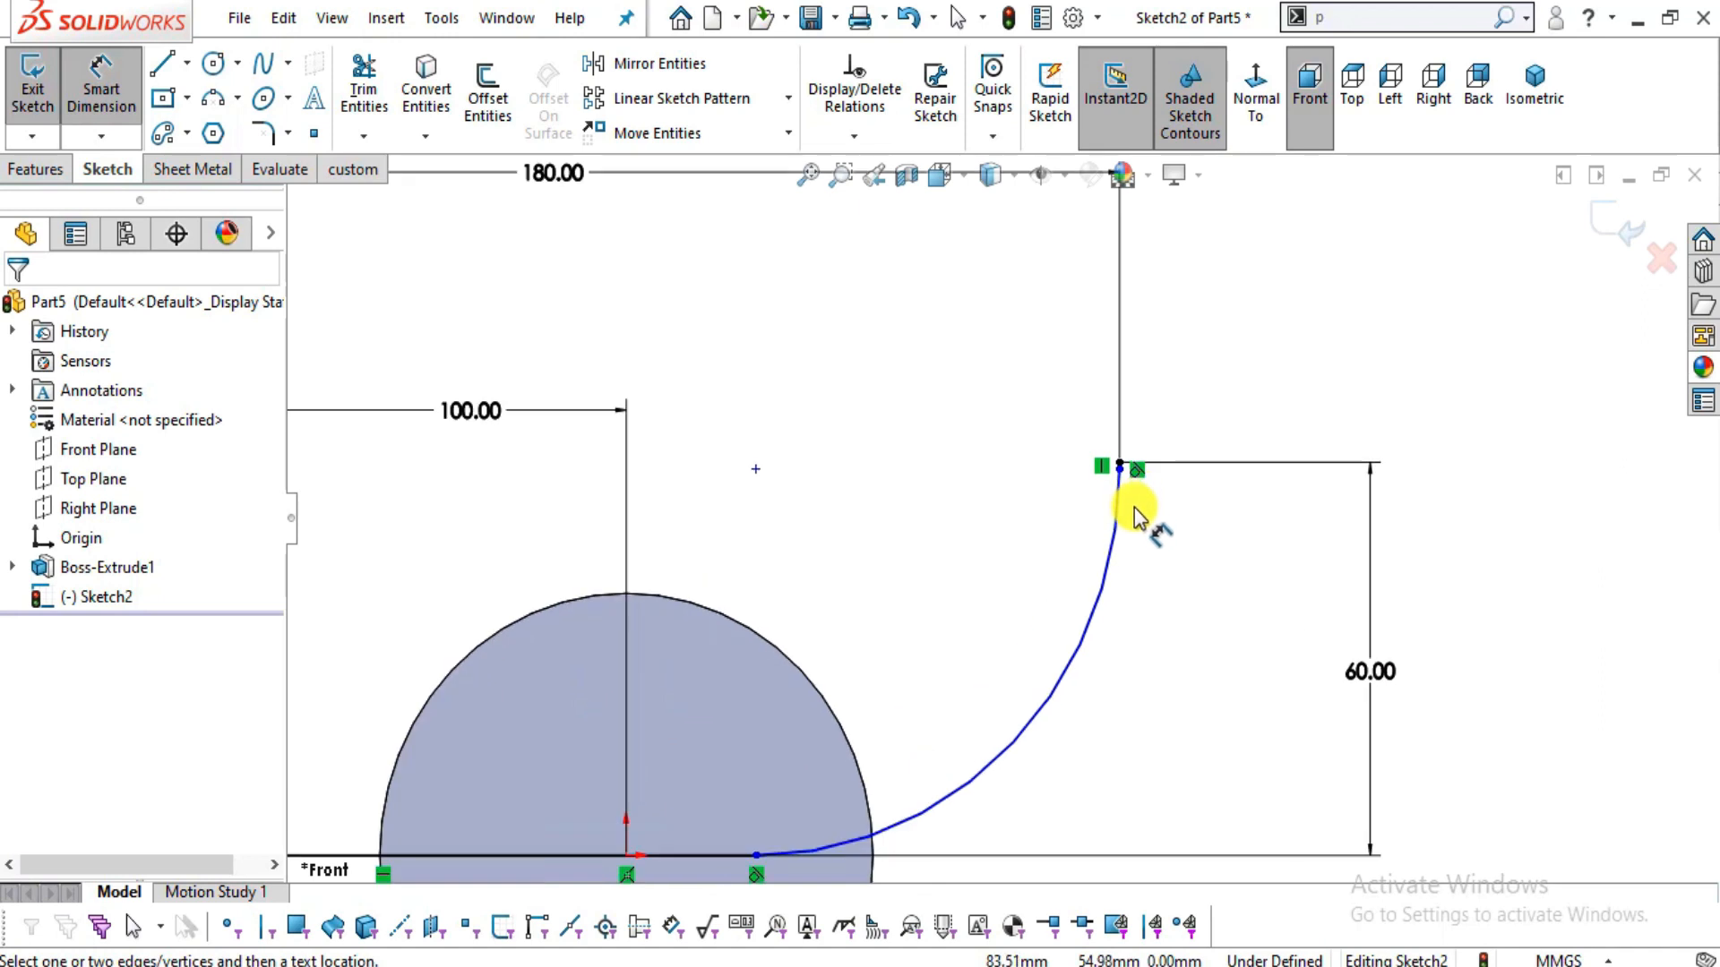
- Check the bend radius in 14.jpg and dimension the path arc's radius as 60 mm
scroll(1092, 609, "up", 3)
key("alt+Tab")
left_click_drag(1072, 694, 1182, 676)
key("alt+Tab")
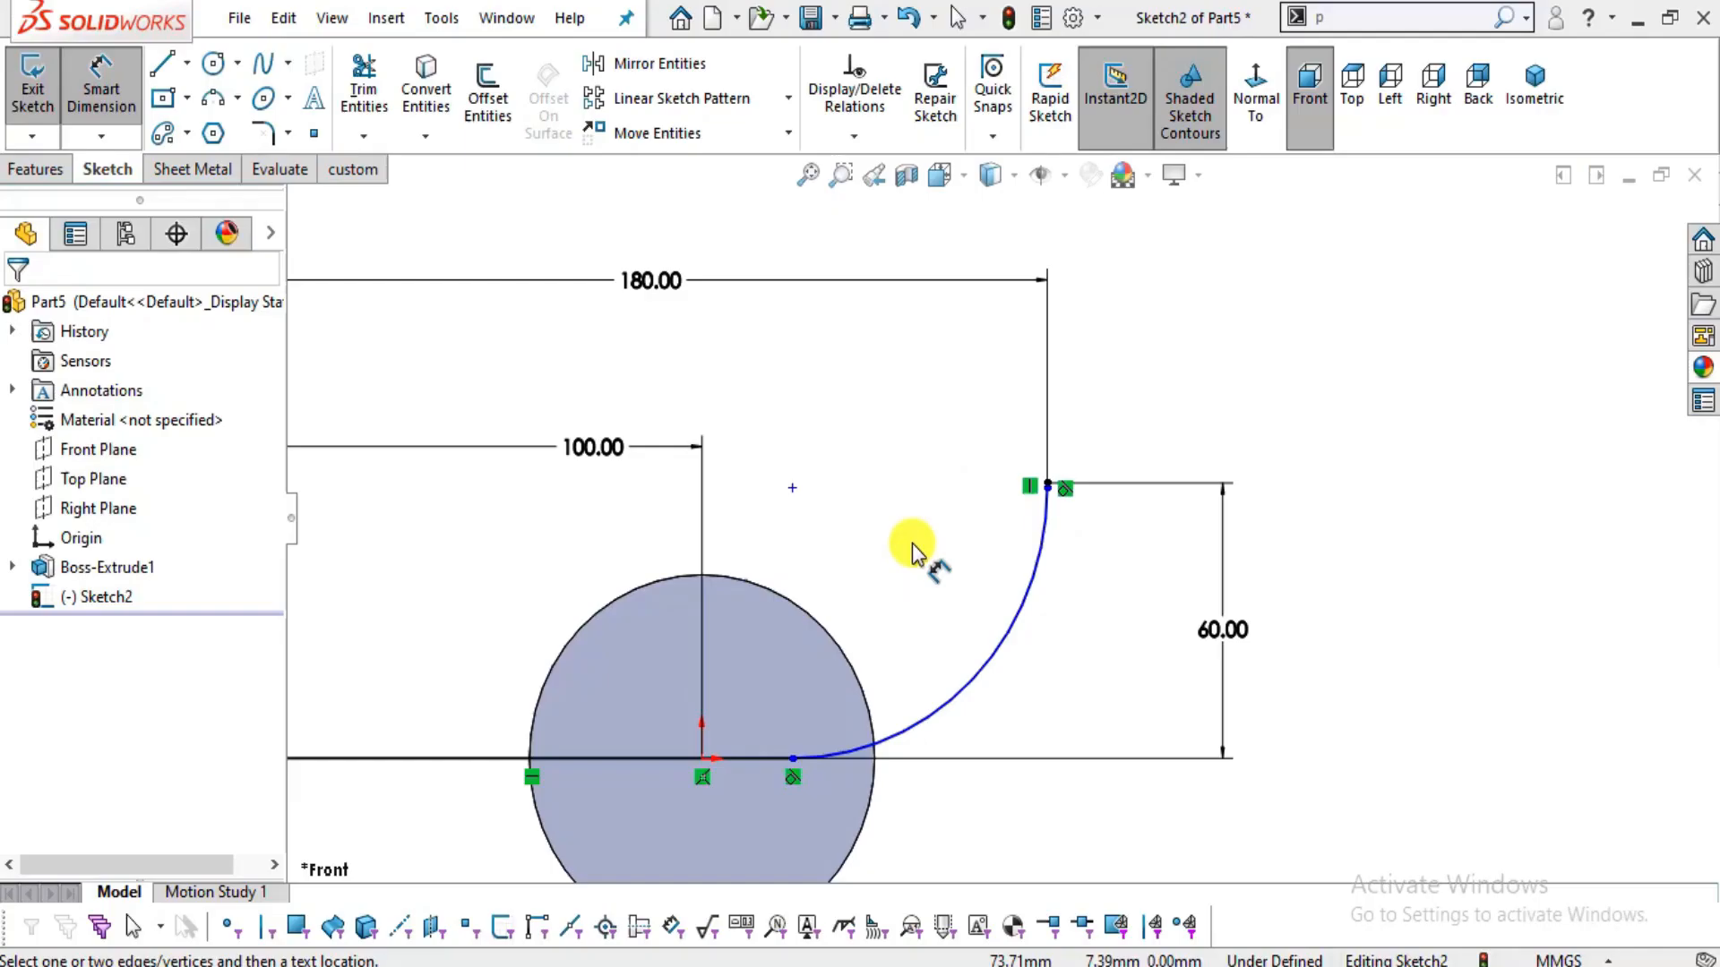
left_click(1044, 671)
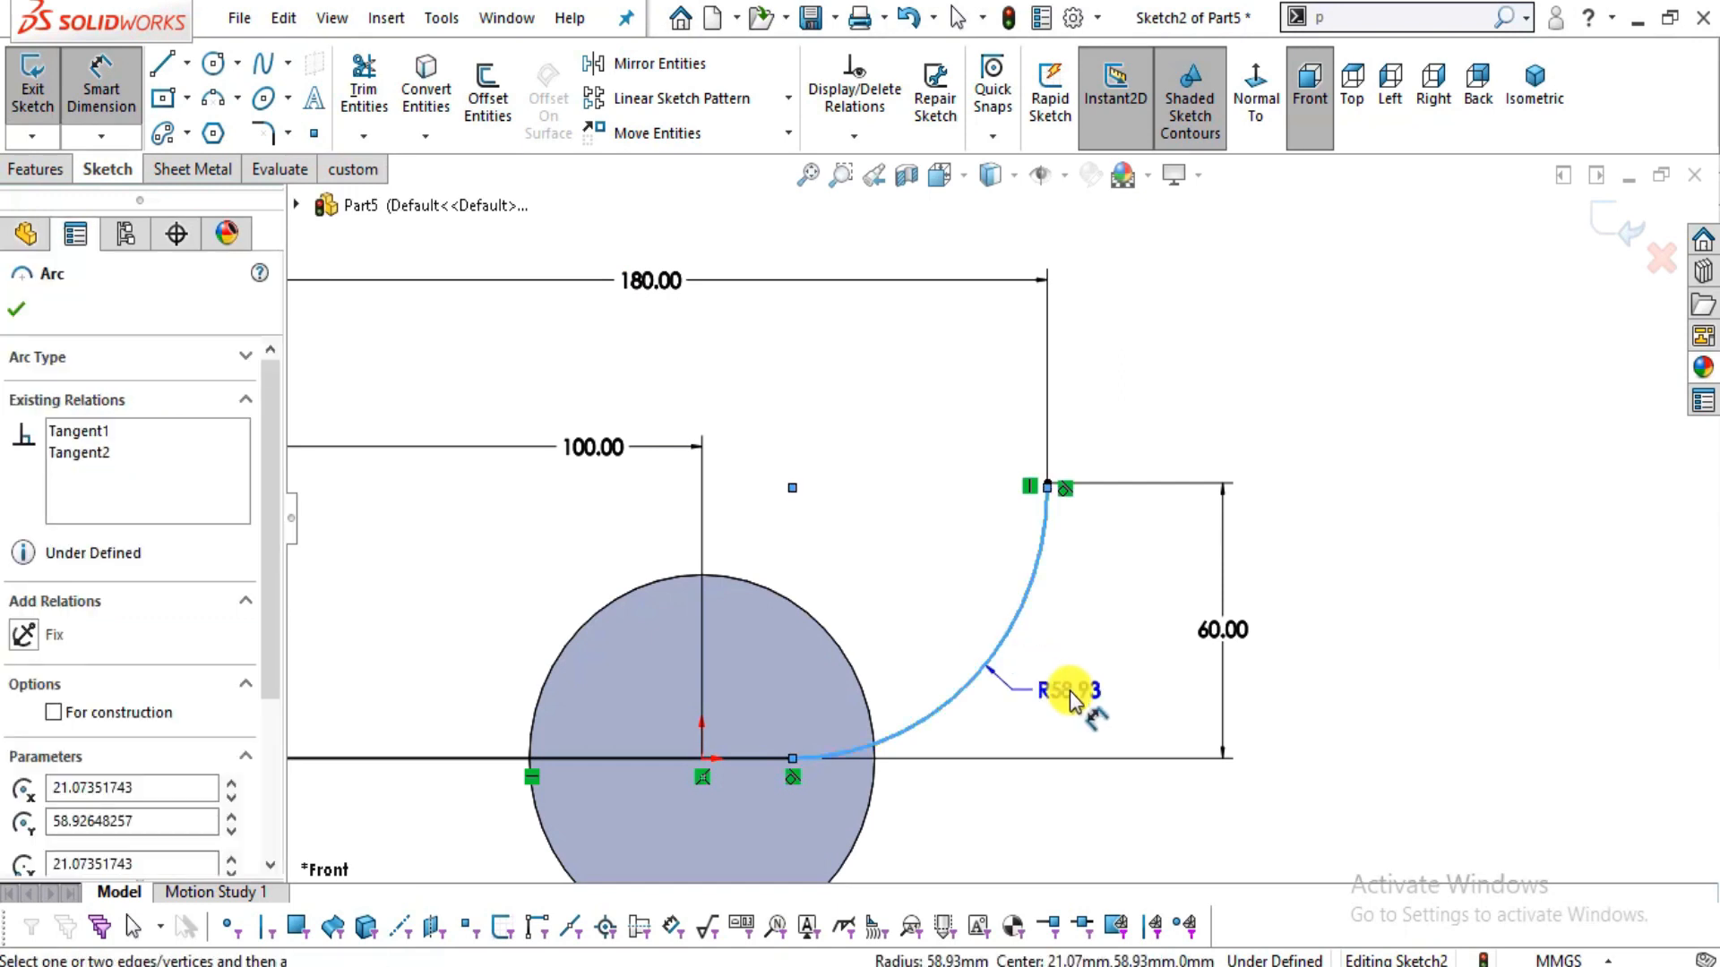
left_click(1070, 691)
type("60")
key("Return")
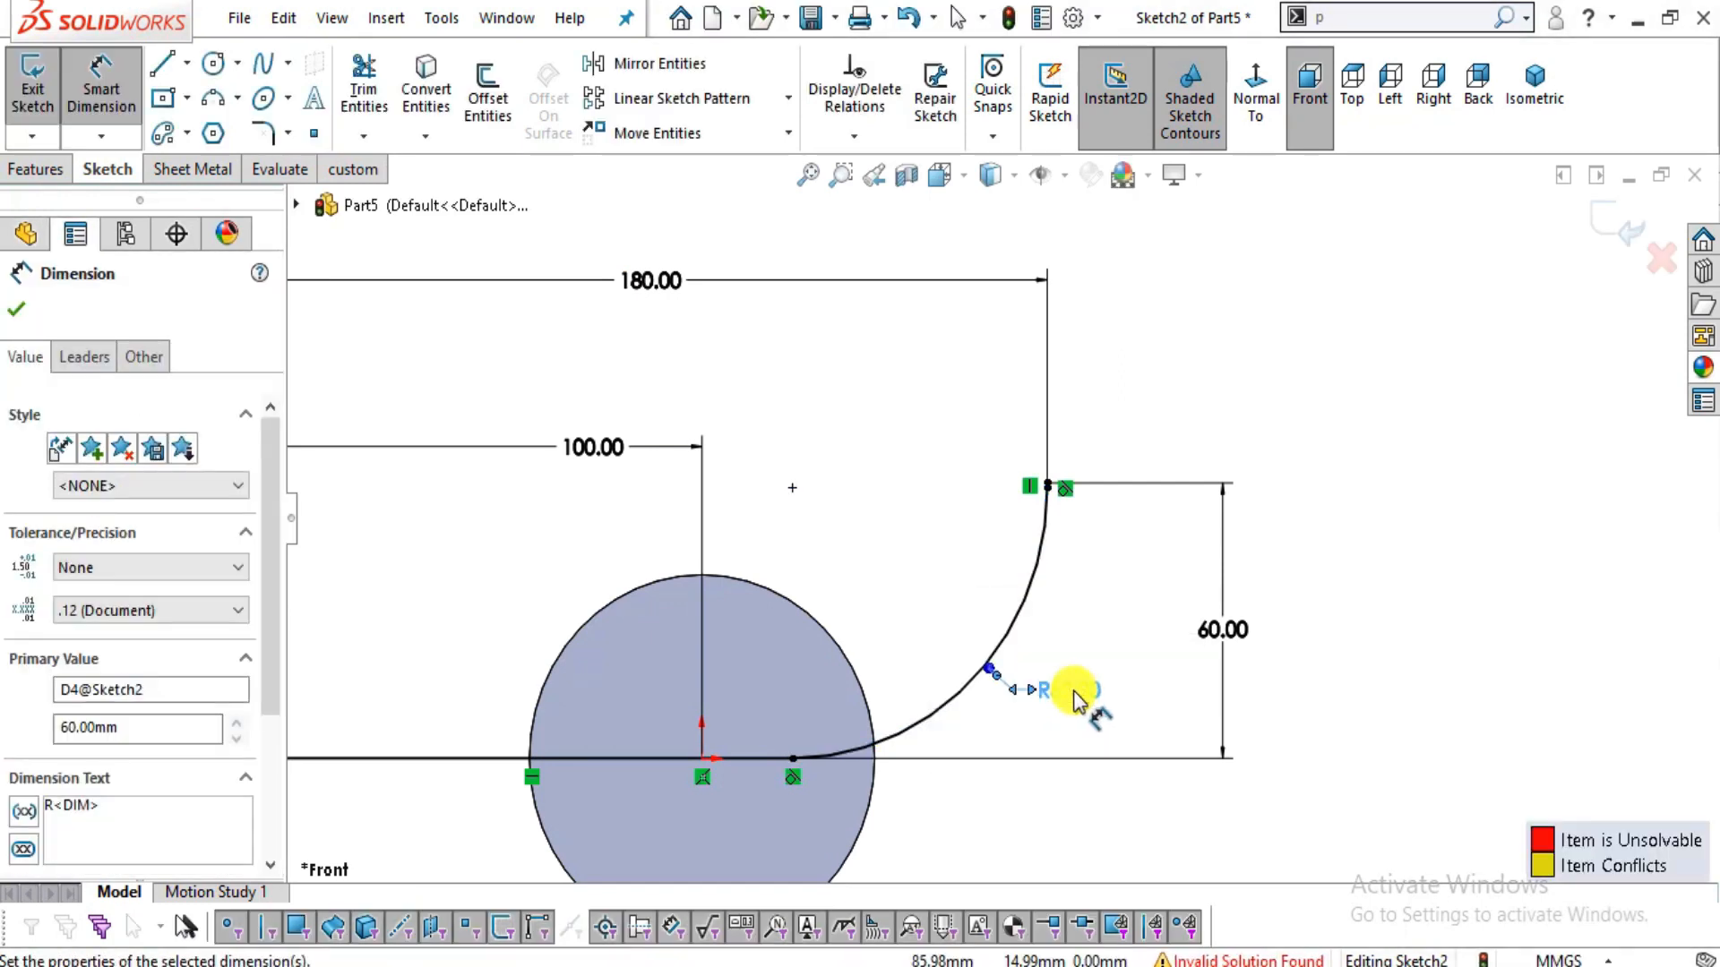
key("Escape")
- Examine the over-defined path sketch around the arc's upper end and compare the bend with the front view in 14.jpg
scroll(1150, 618, "up", 3)
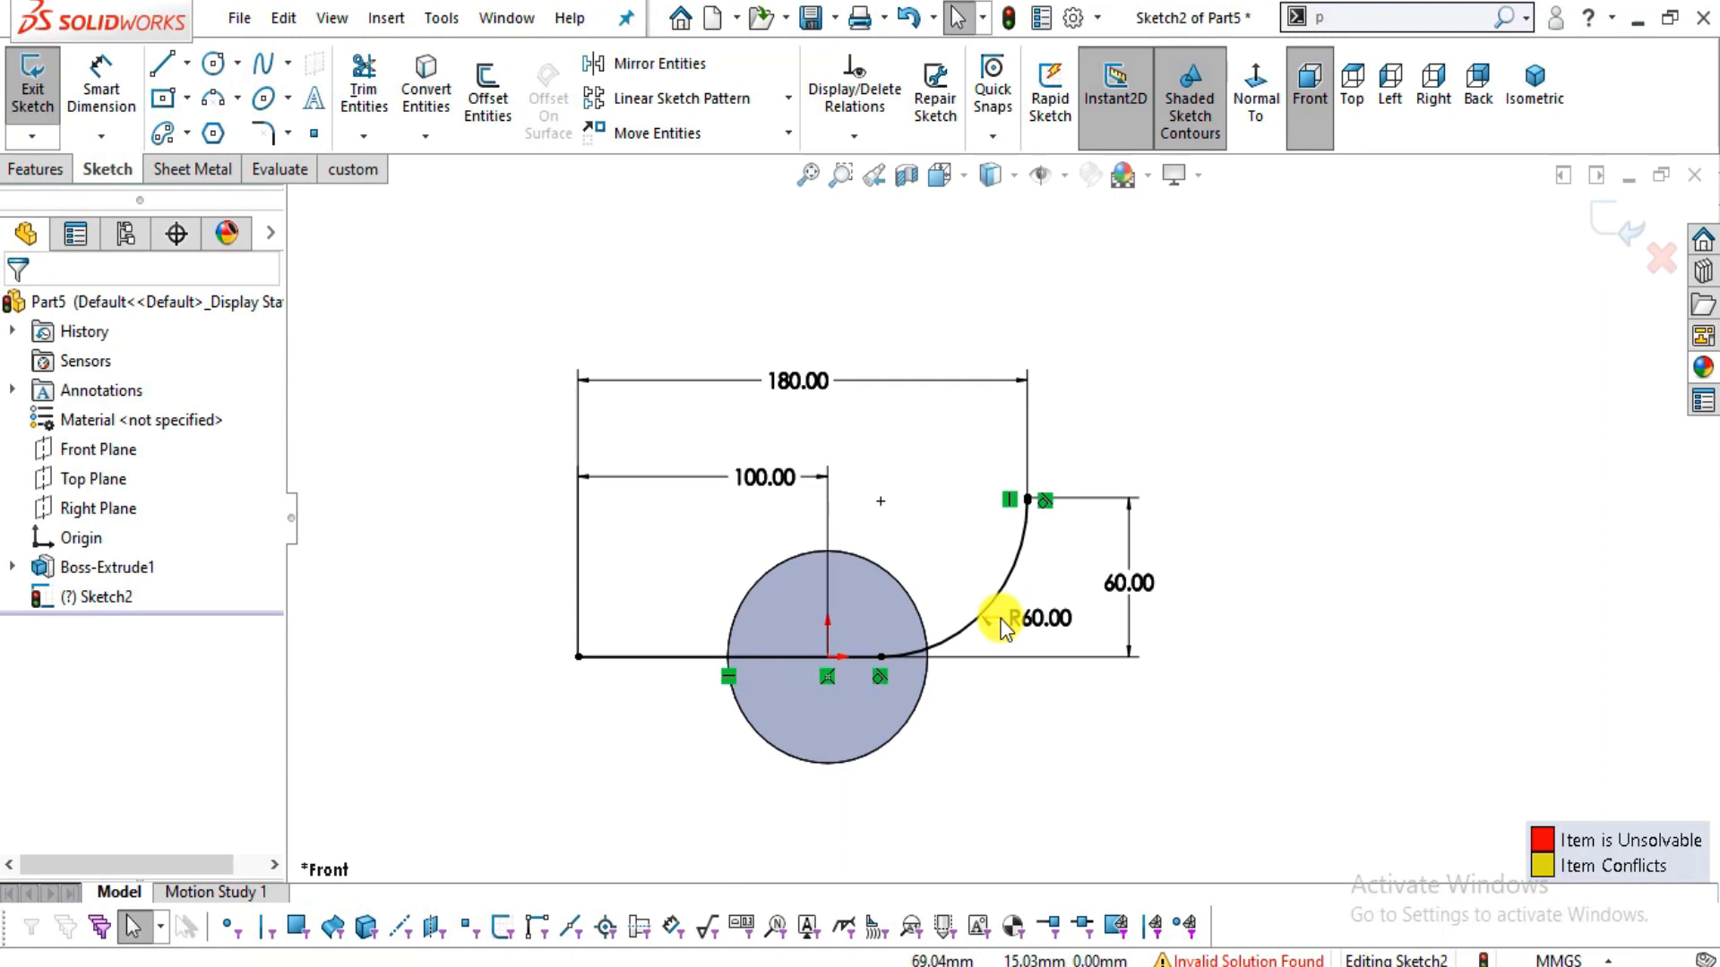
scroll(1001, 627, "down", 2)
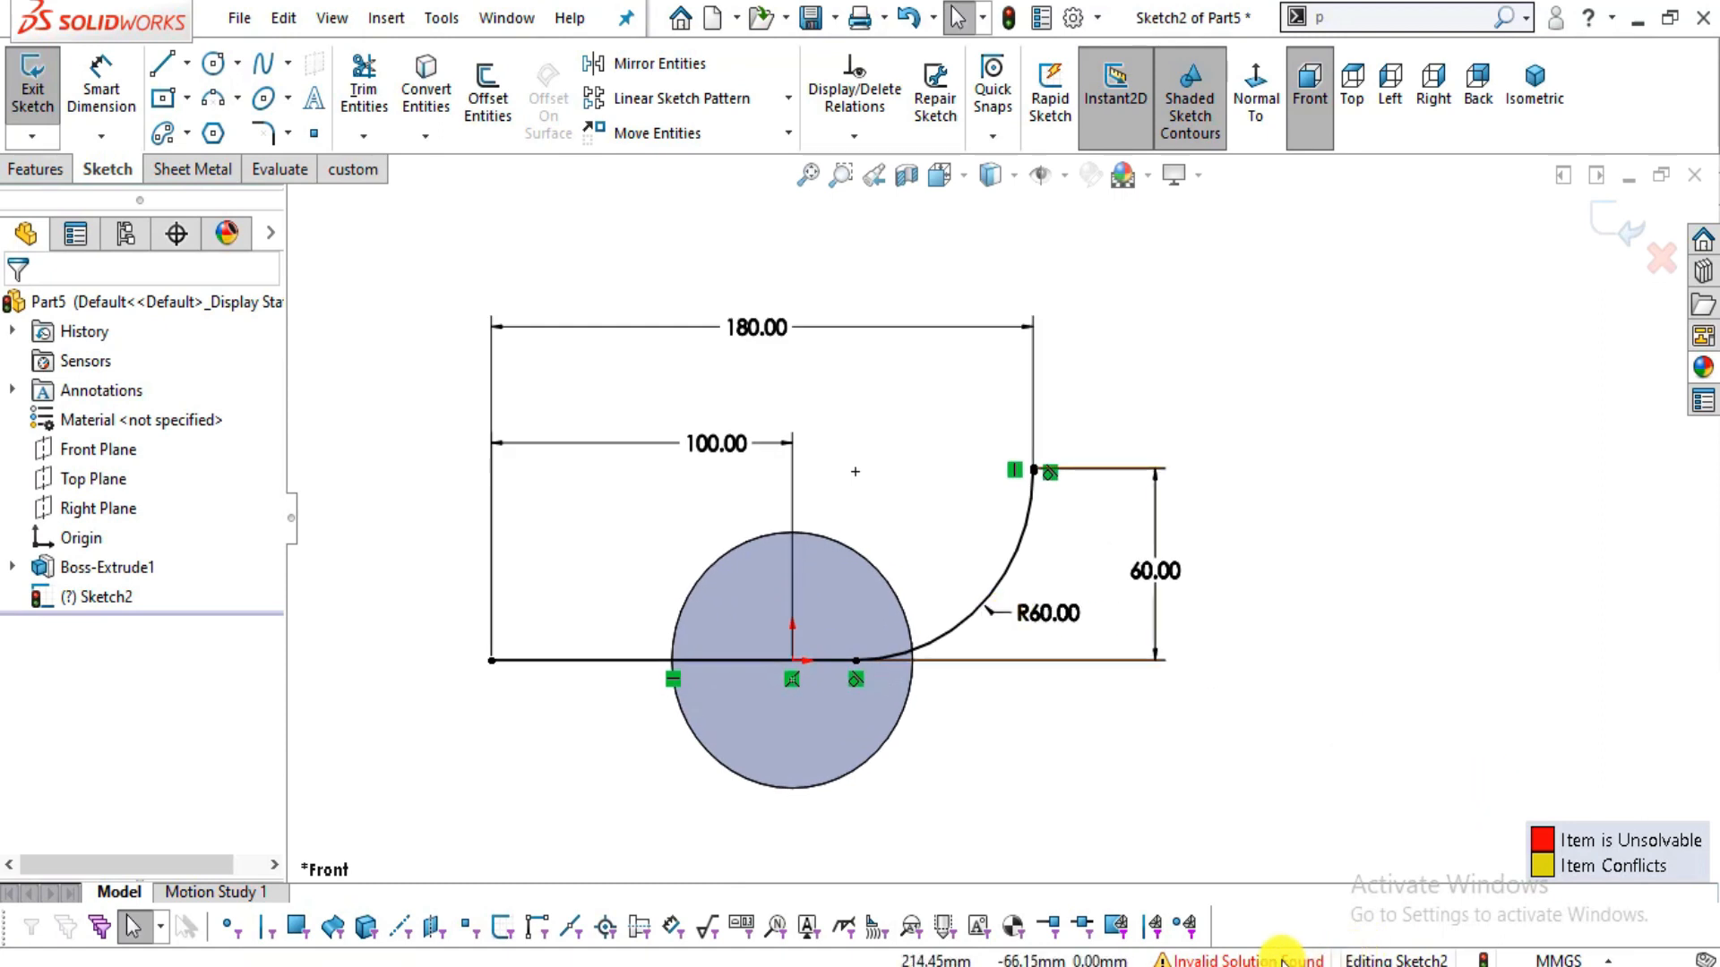
scroll(1075, 517, "down", 2)
left_click(1186, 597)
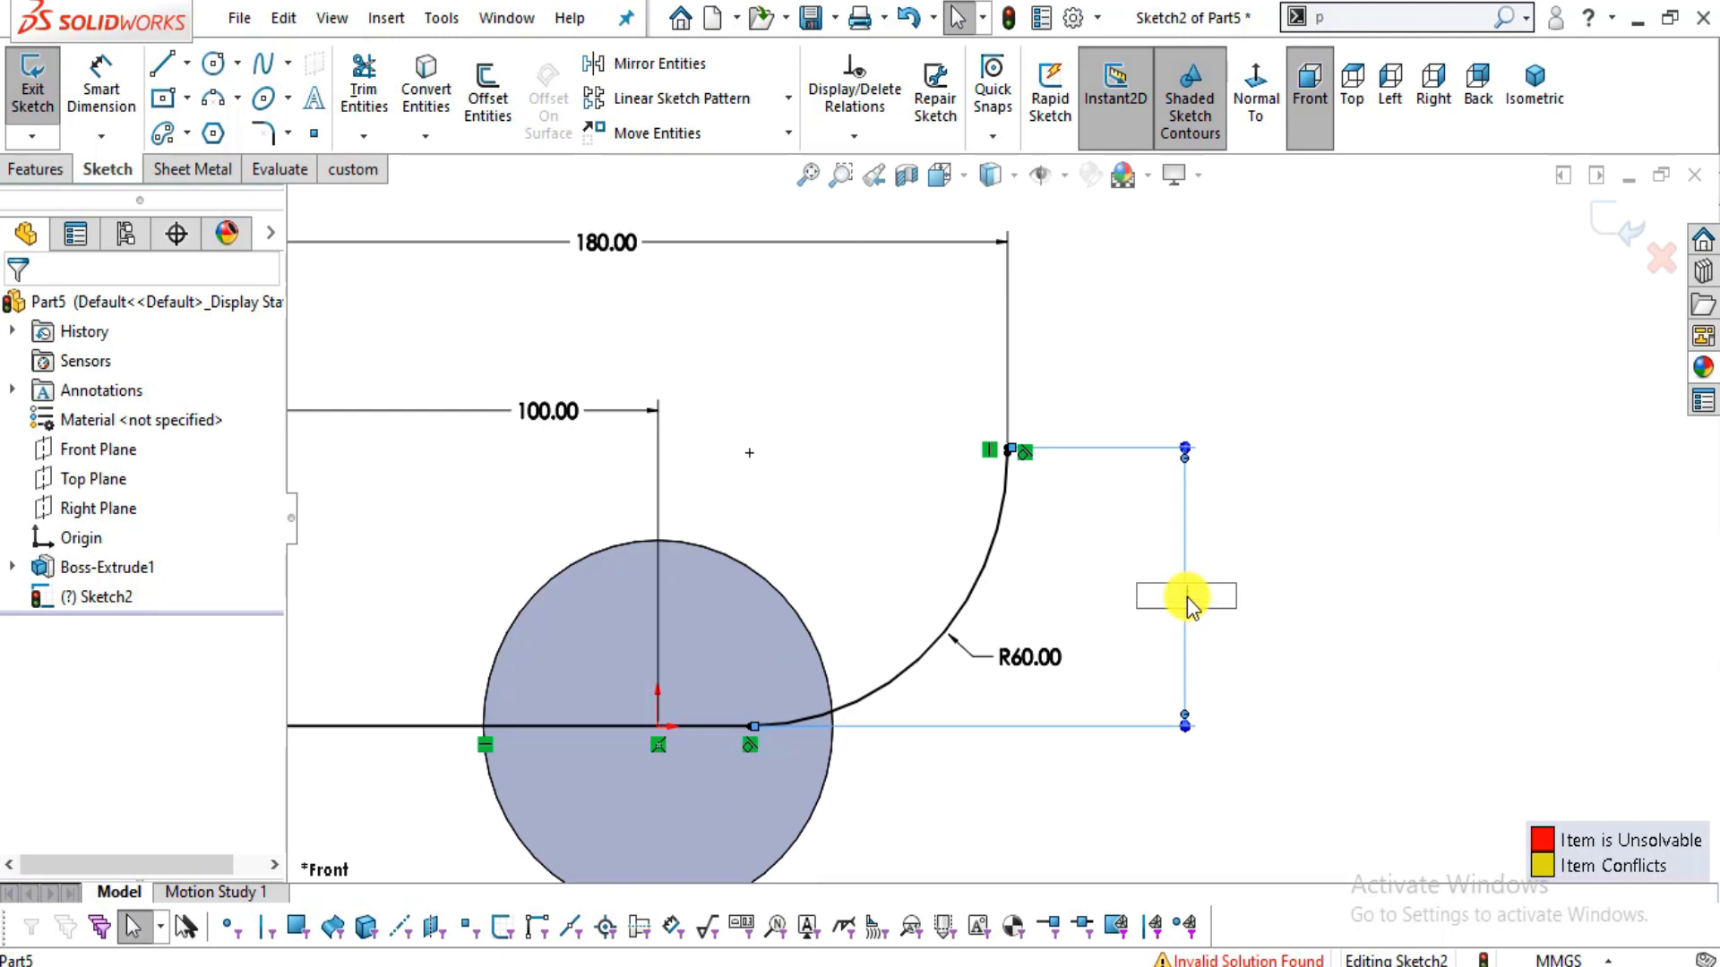
key("Escape")
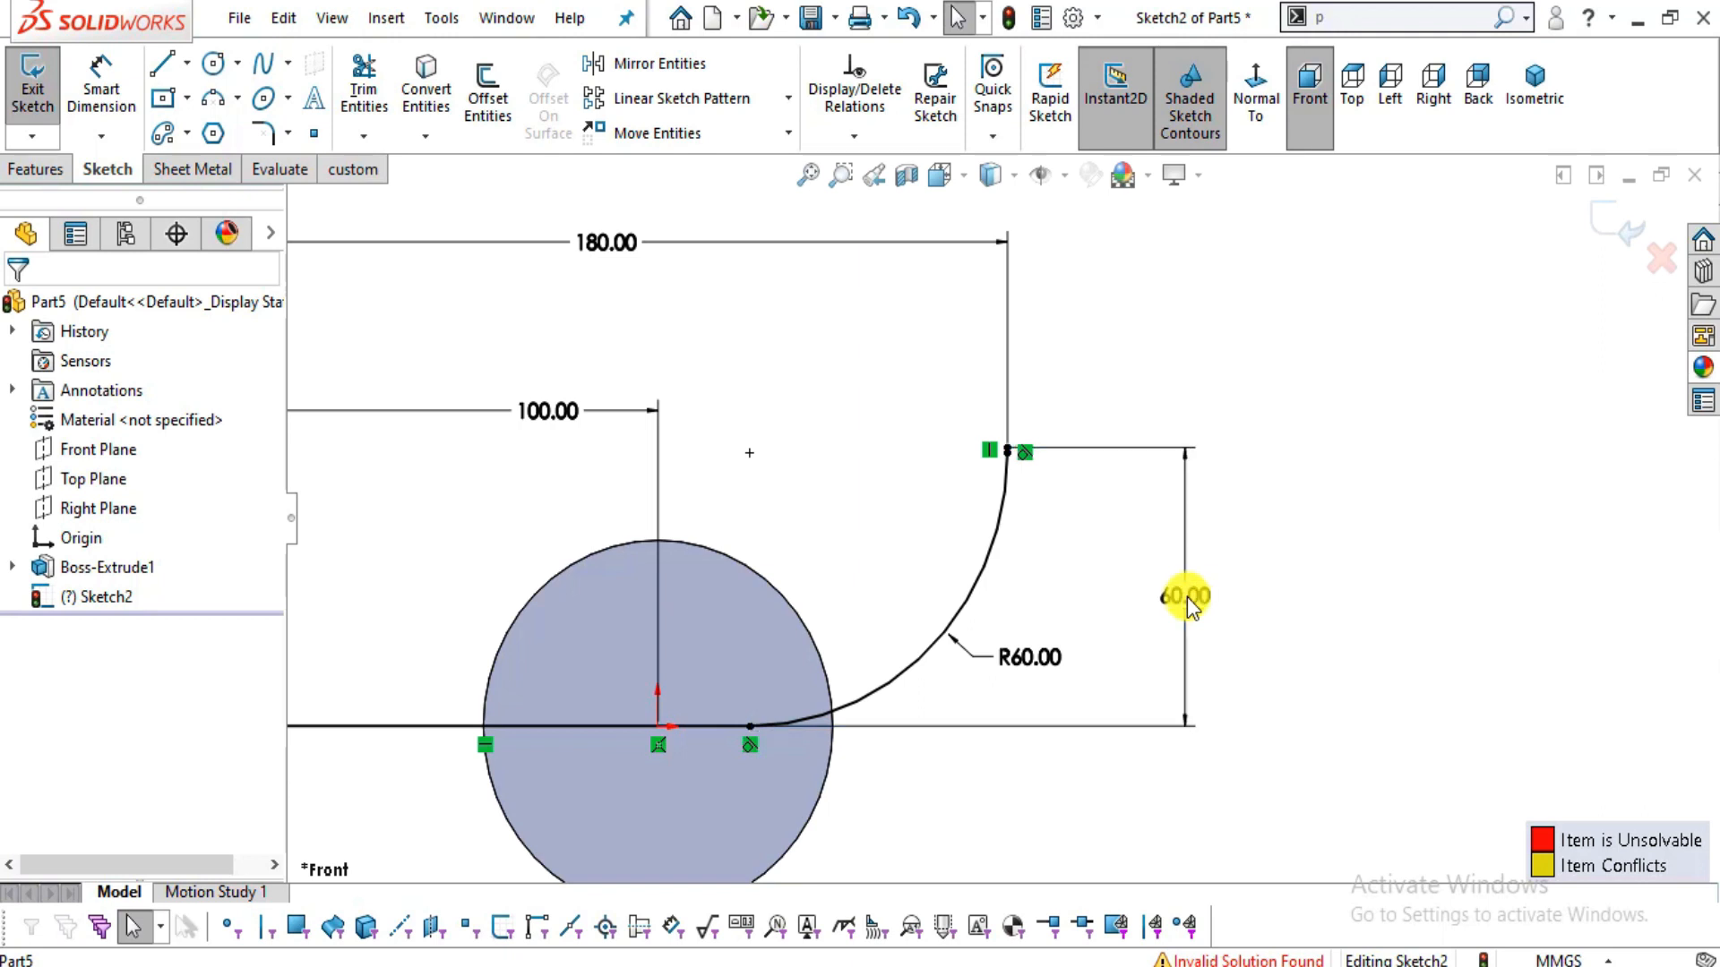
scroll(1066, 496, "down", 3)
scroll(1030, 475, "down", 5)
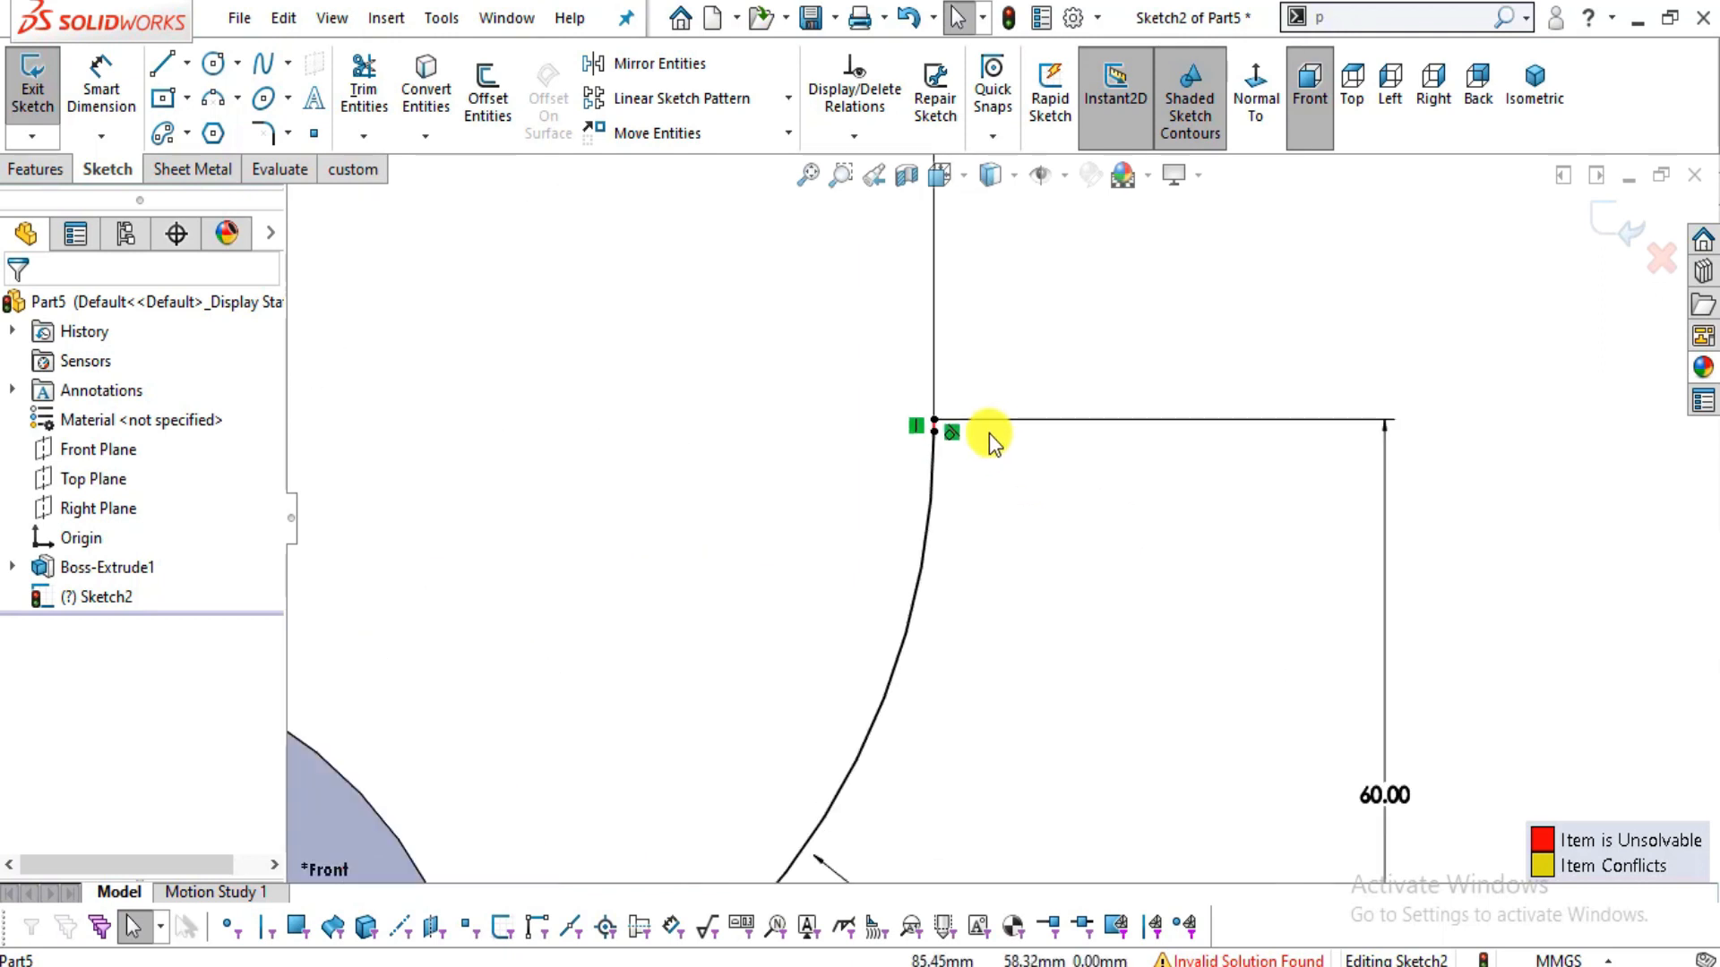
scroll(1021, 466, "up", 5)
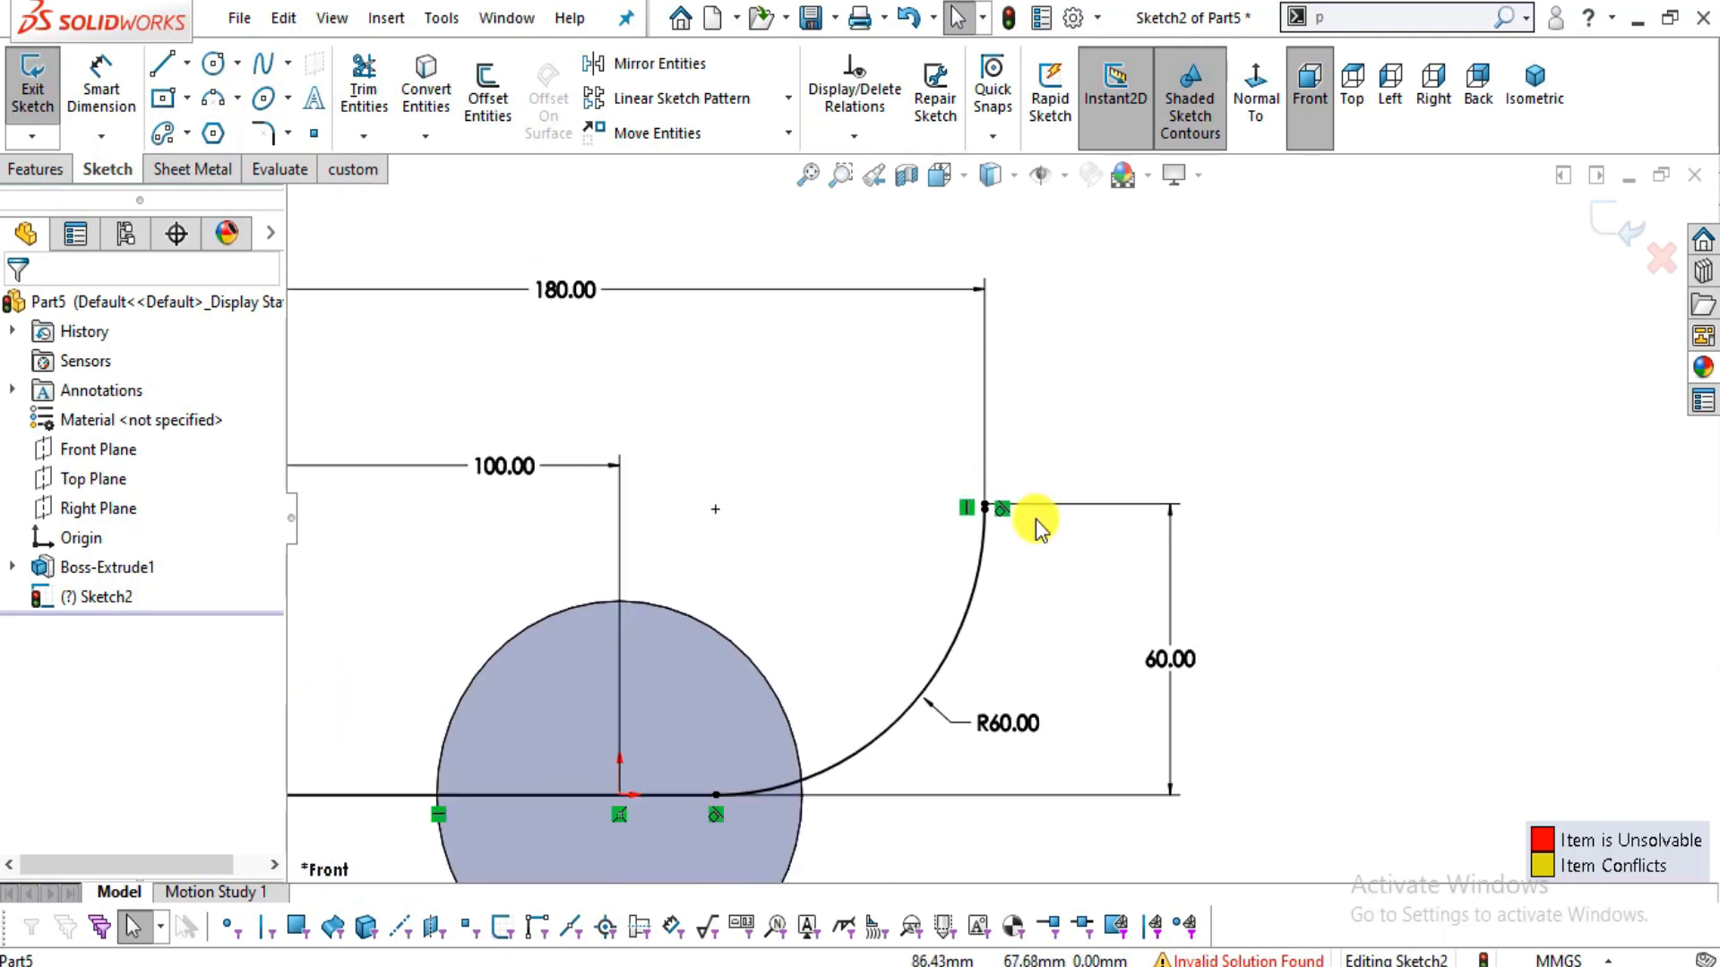
scroll(995, 501, "down", 5)
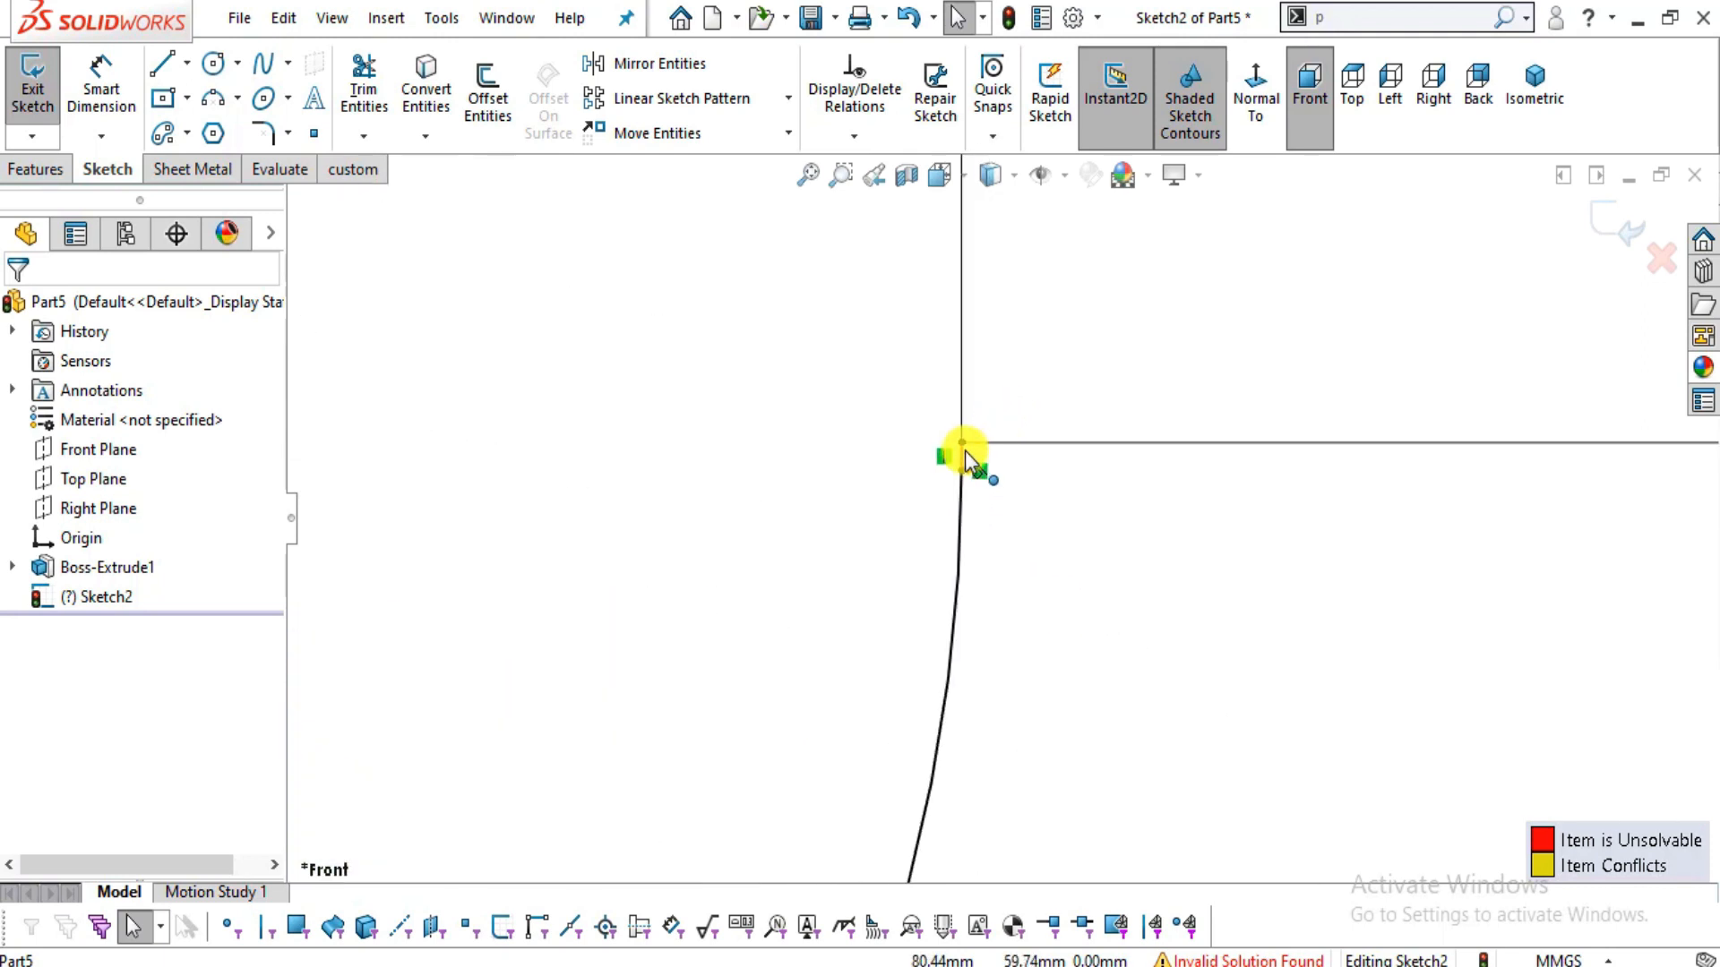
key("alt+Tab")
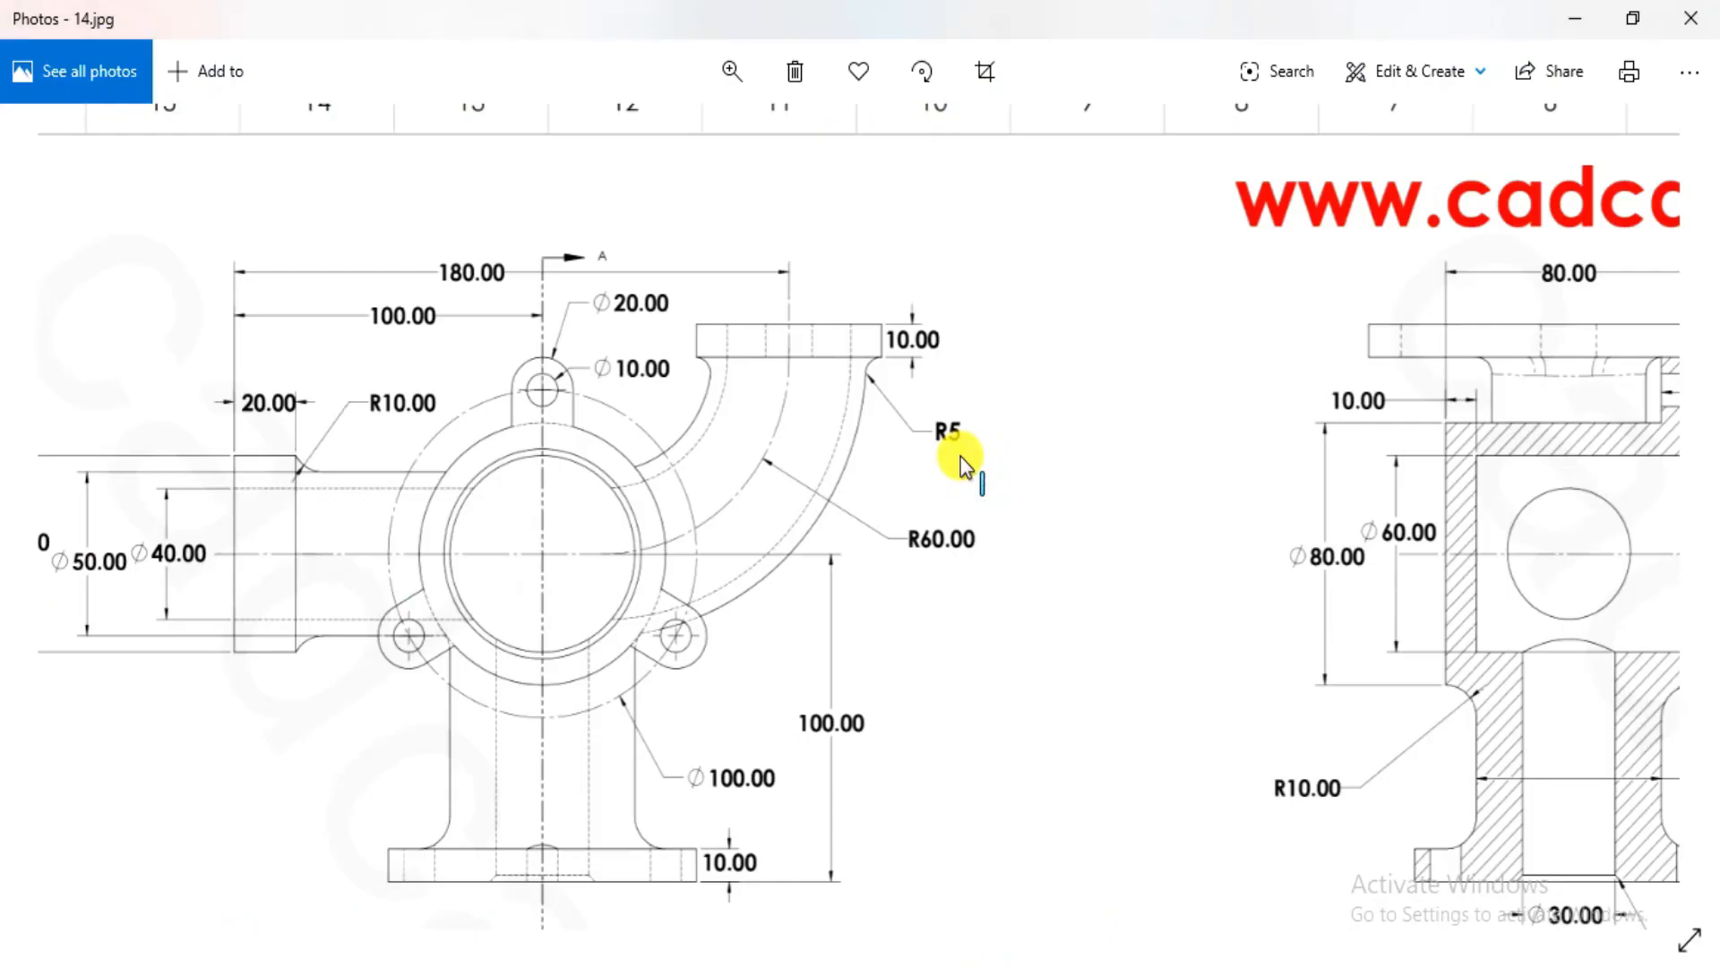
key("alt+Tab")
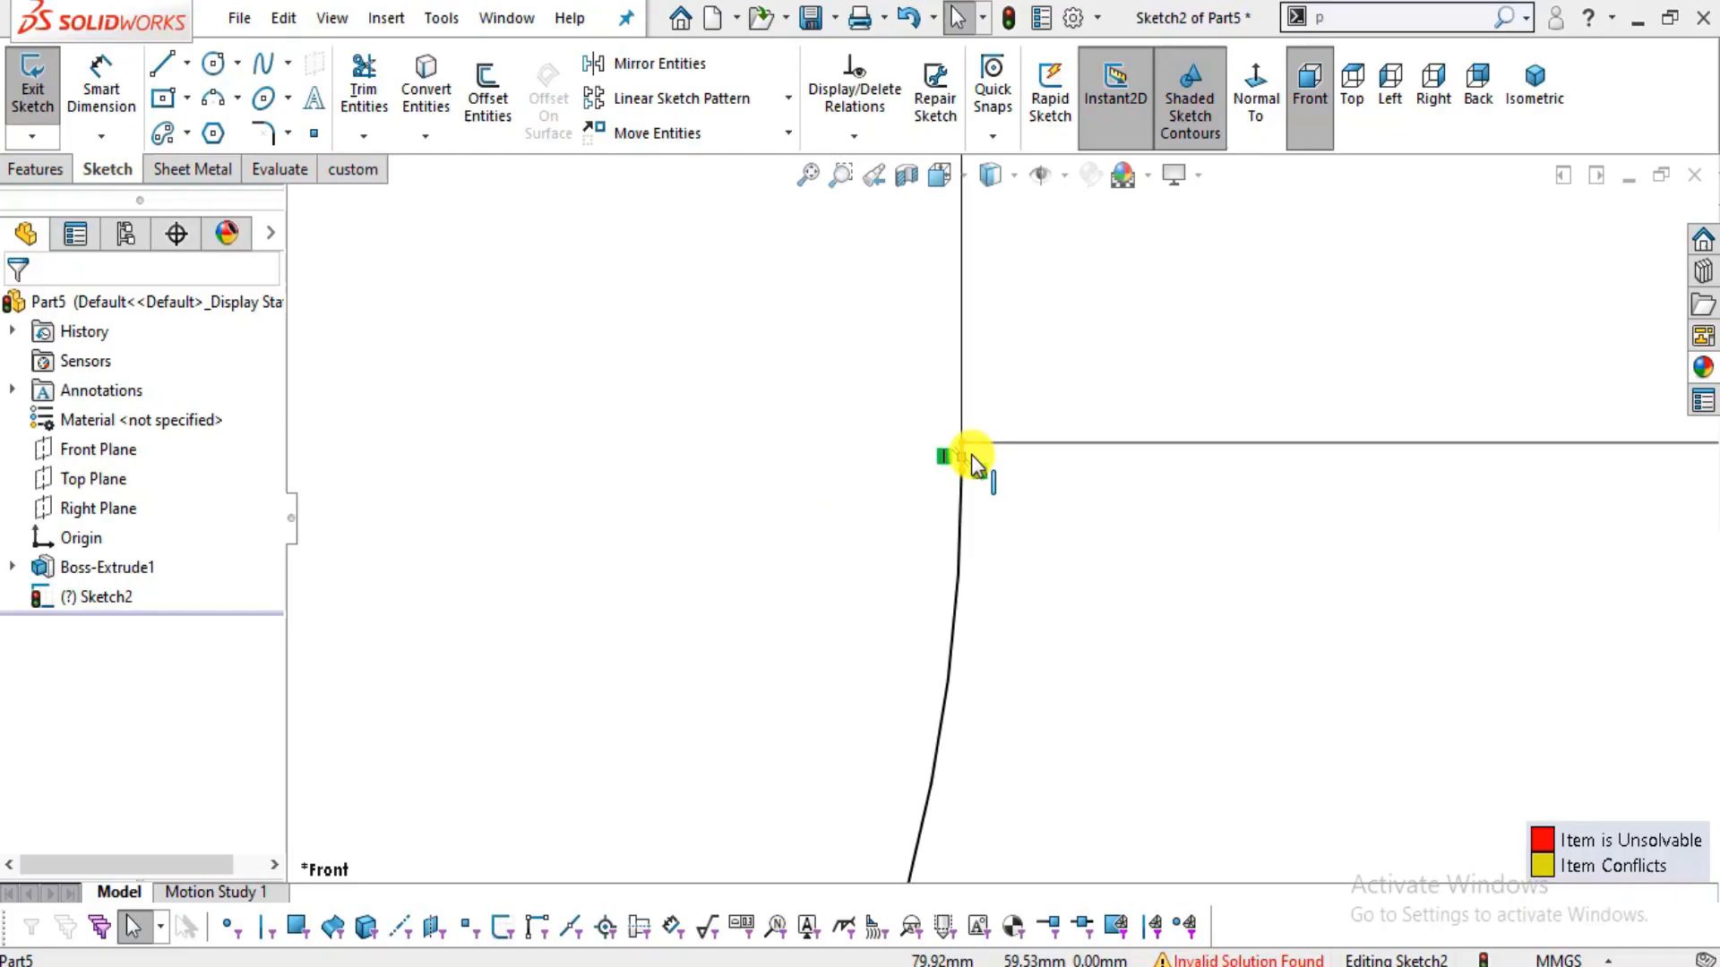
- Delete the short vertical line above the arc's upper end, together with its associated dimensions
right_click(964, 455)
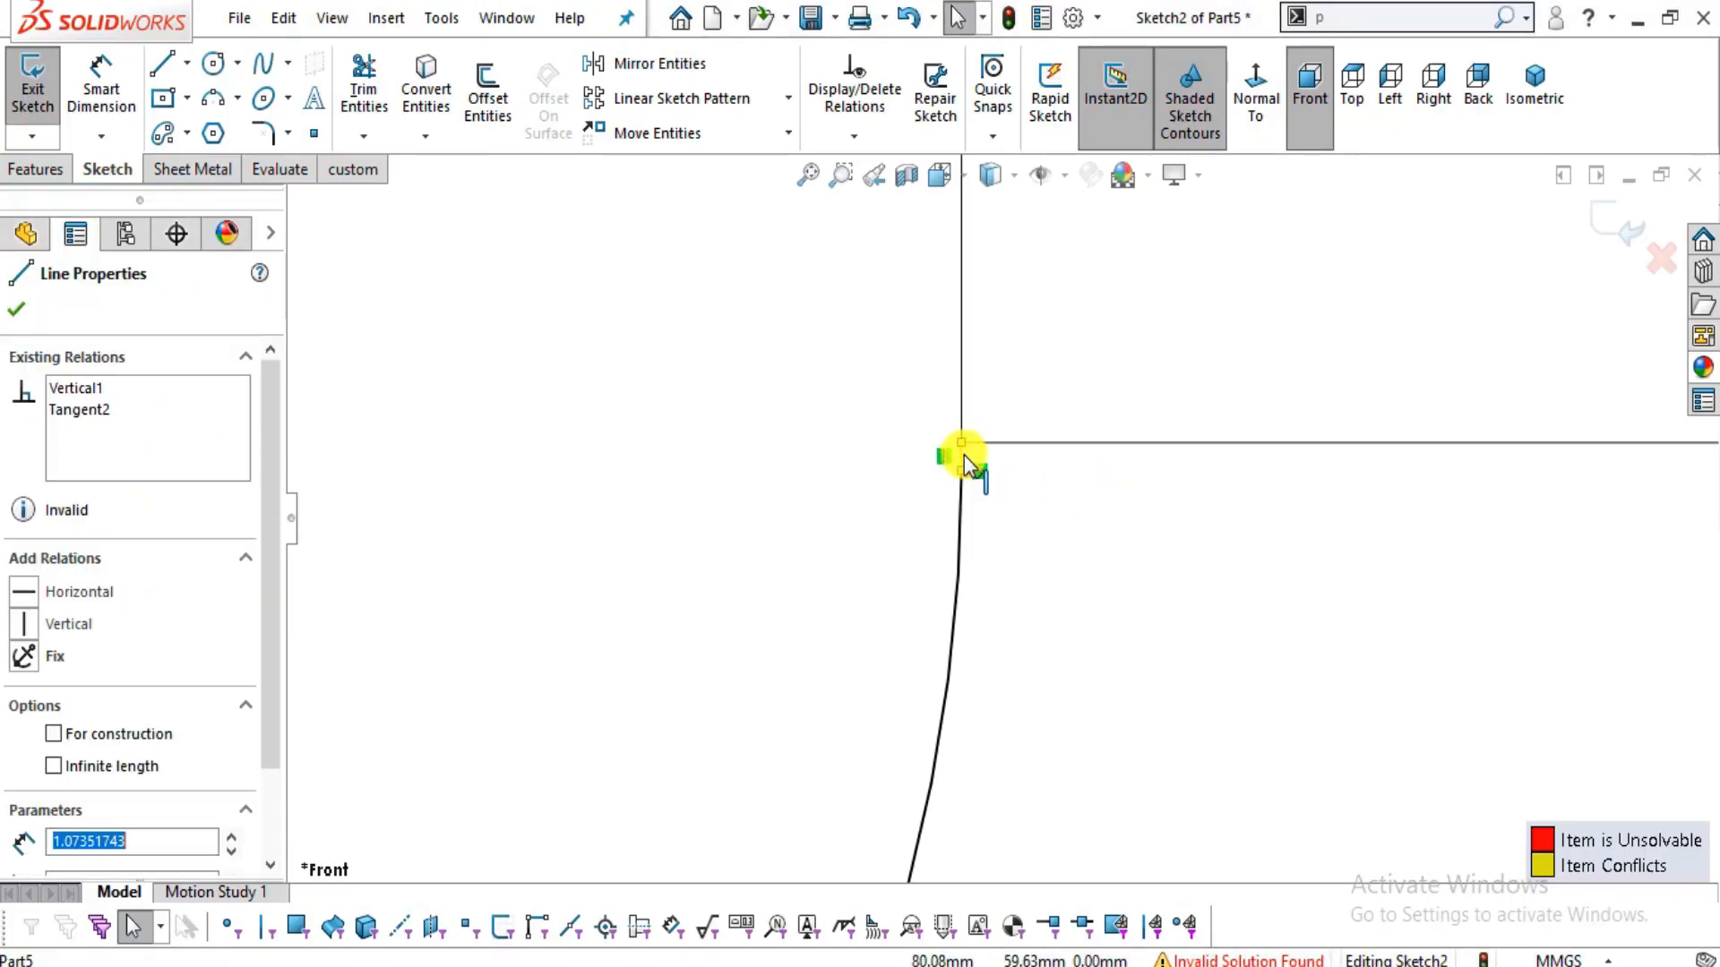
left_click(1016, 830)
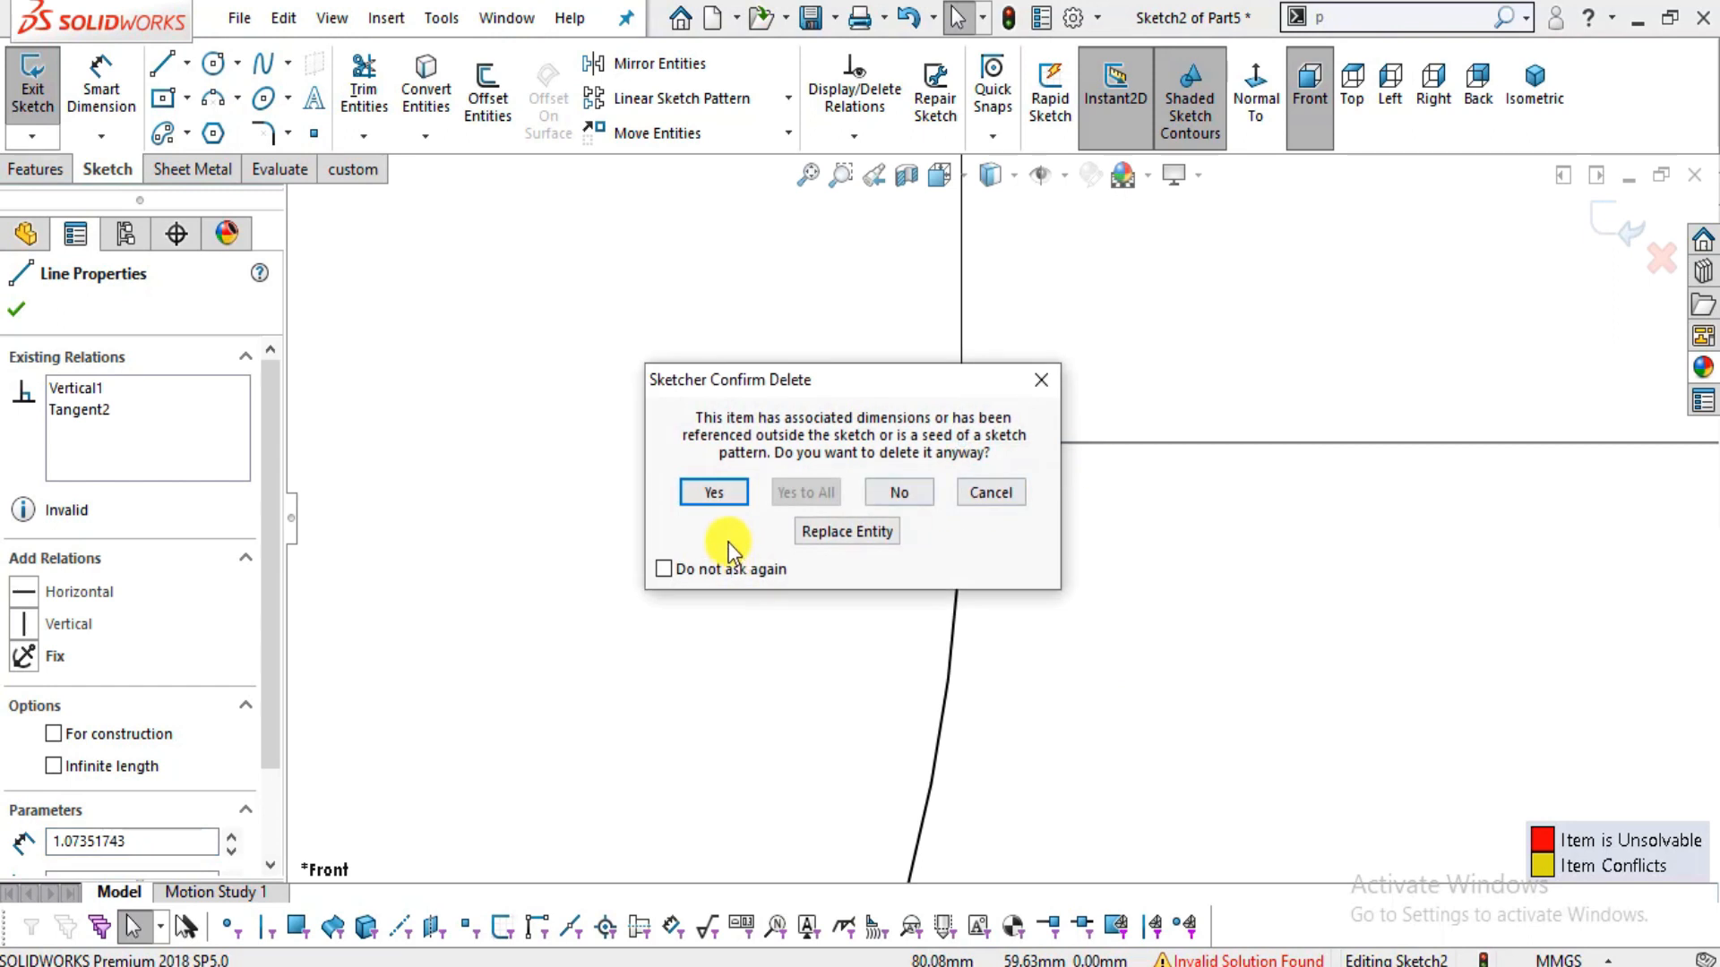
left_click(713, 493)
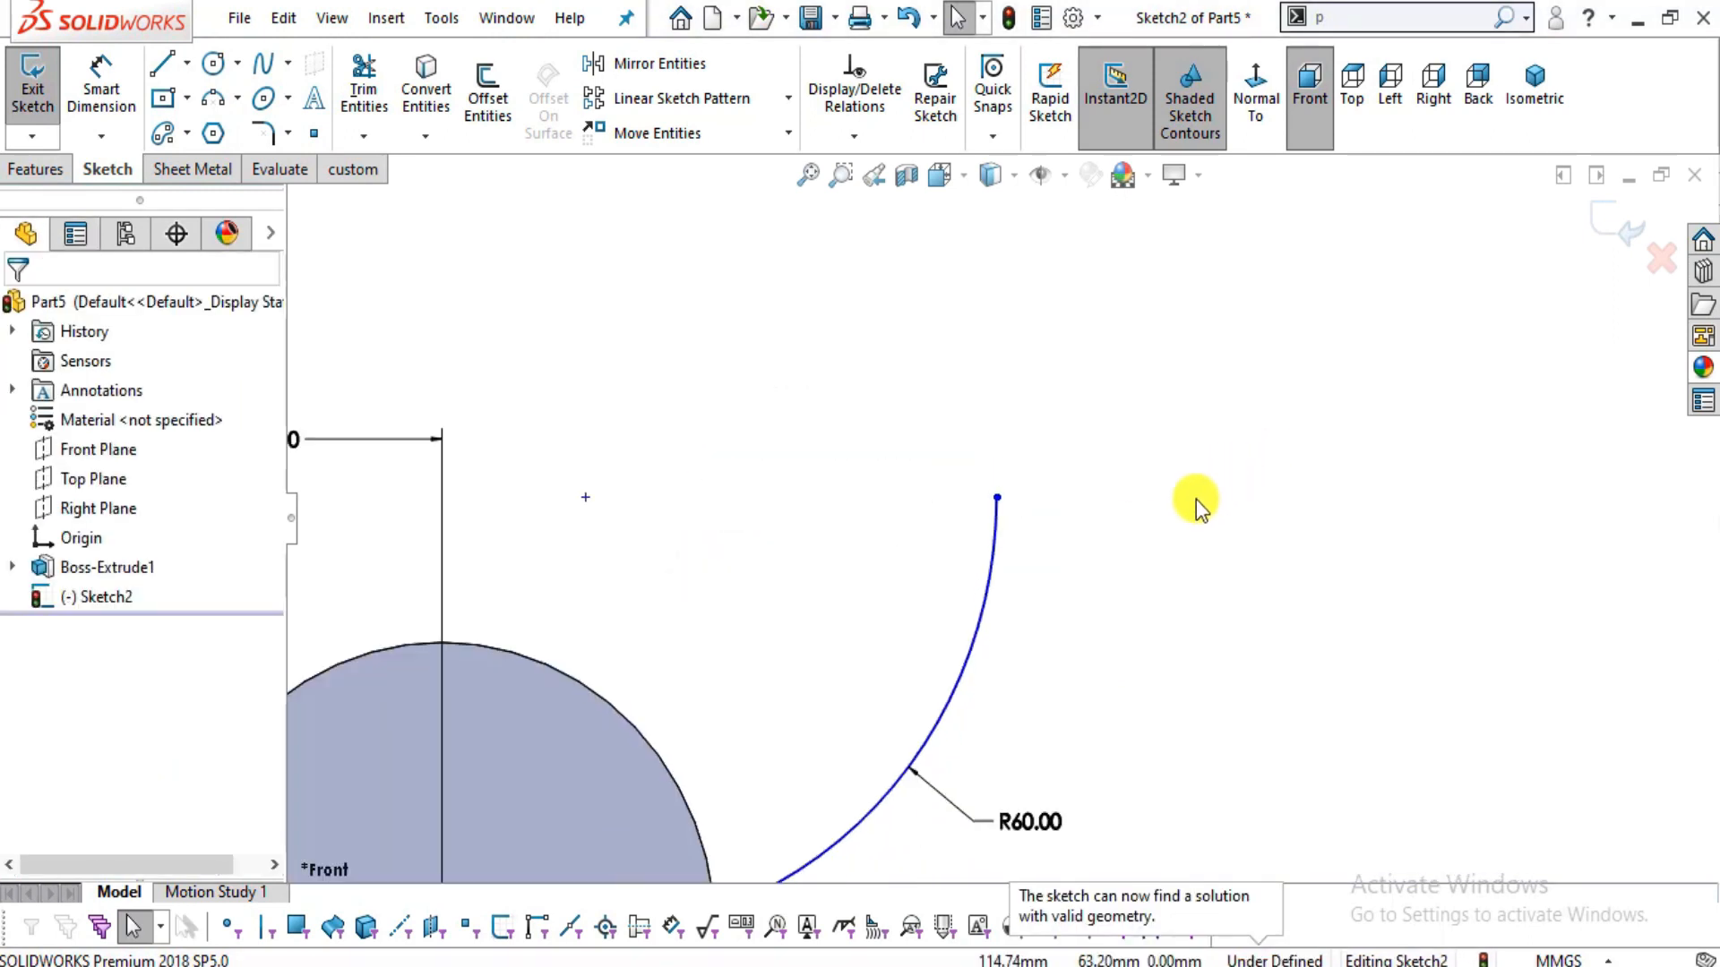
scroll(860, 690, "down", 2)
scroll(818, 603, "up", 2)
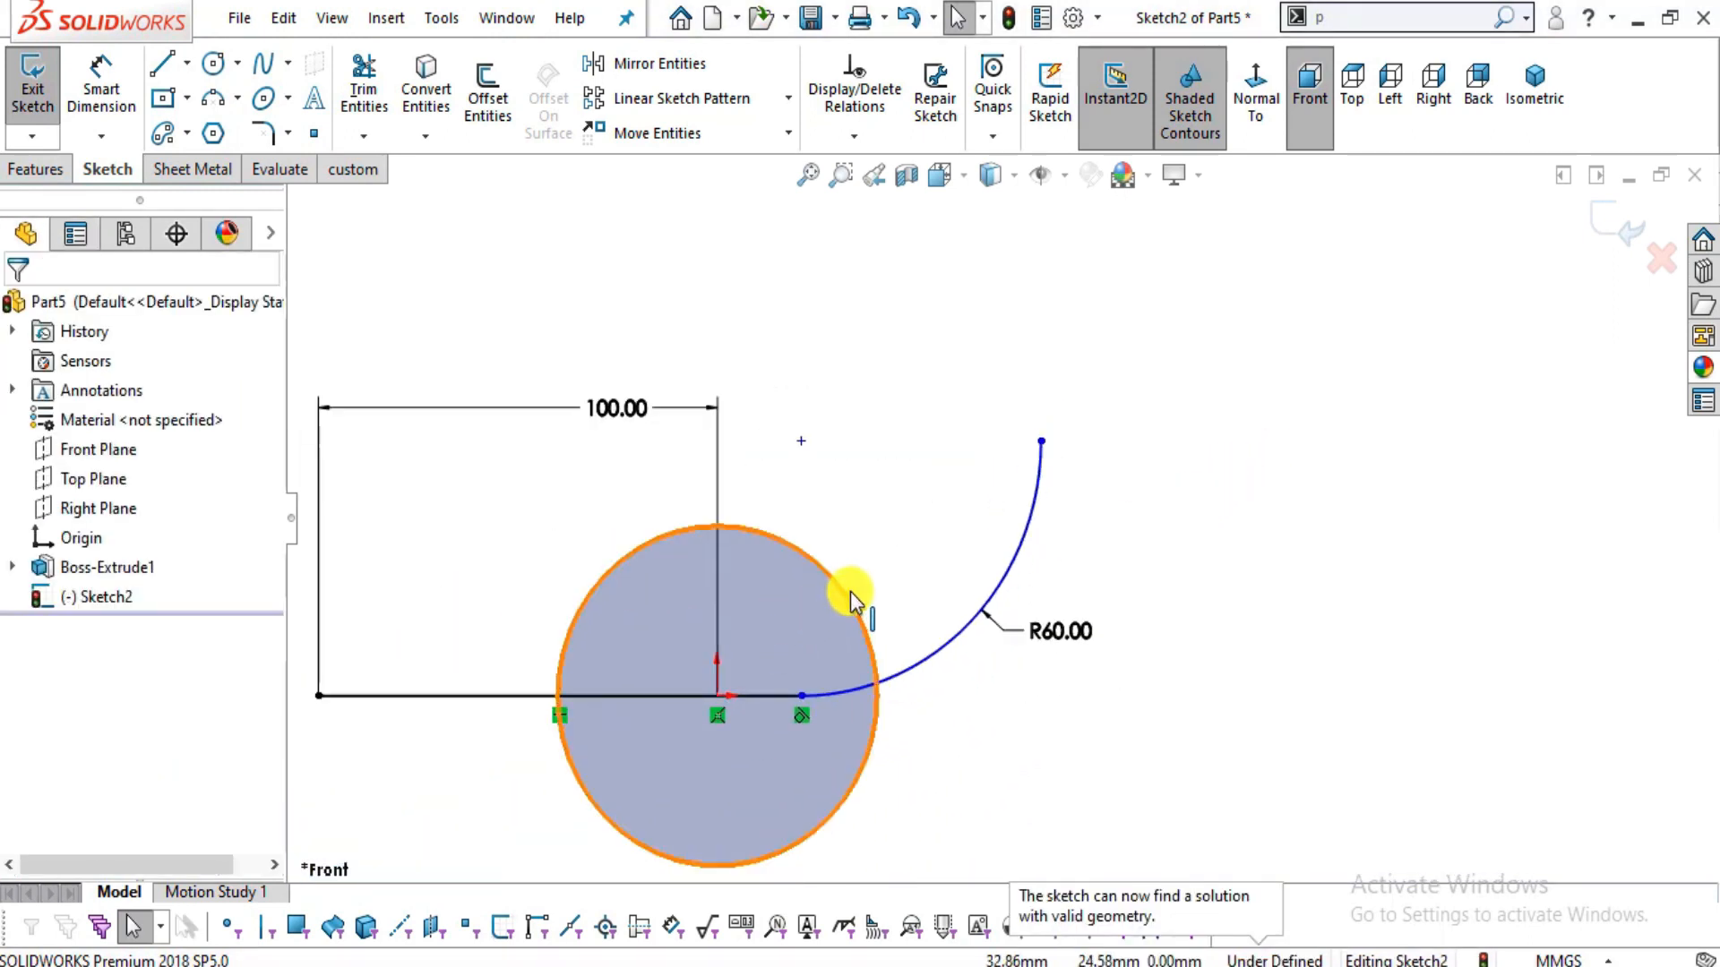
scroll(842, 598, "up", 2)
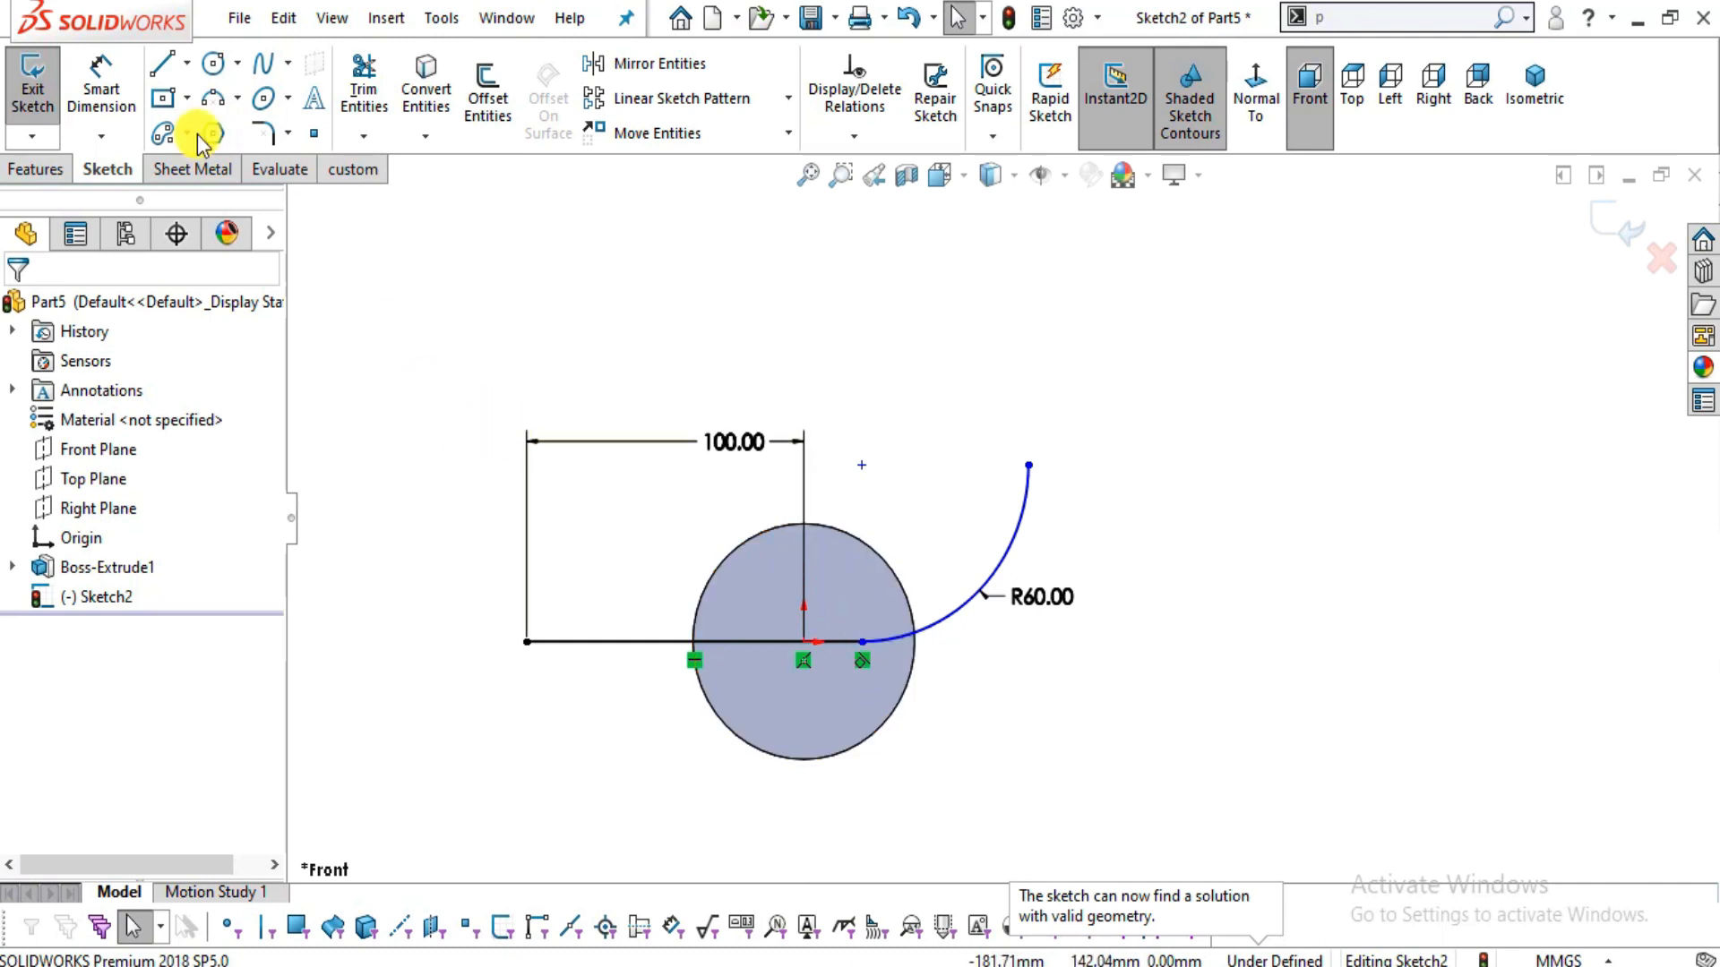
- Dimension the horizontal distance from the straight line's left end to the arc's upper endpoint as 180 mm
left_click(102, 89)
left_click(526, 642)
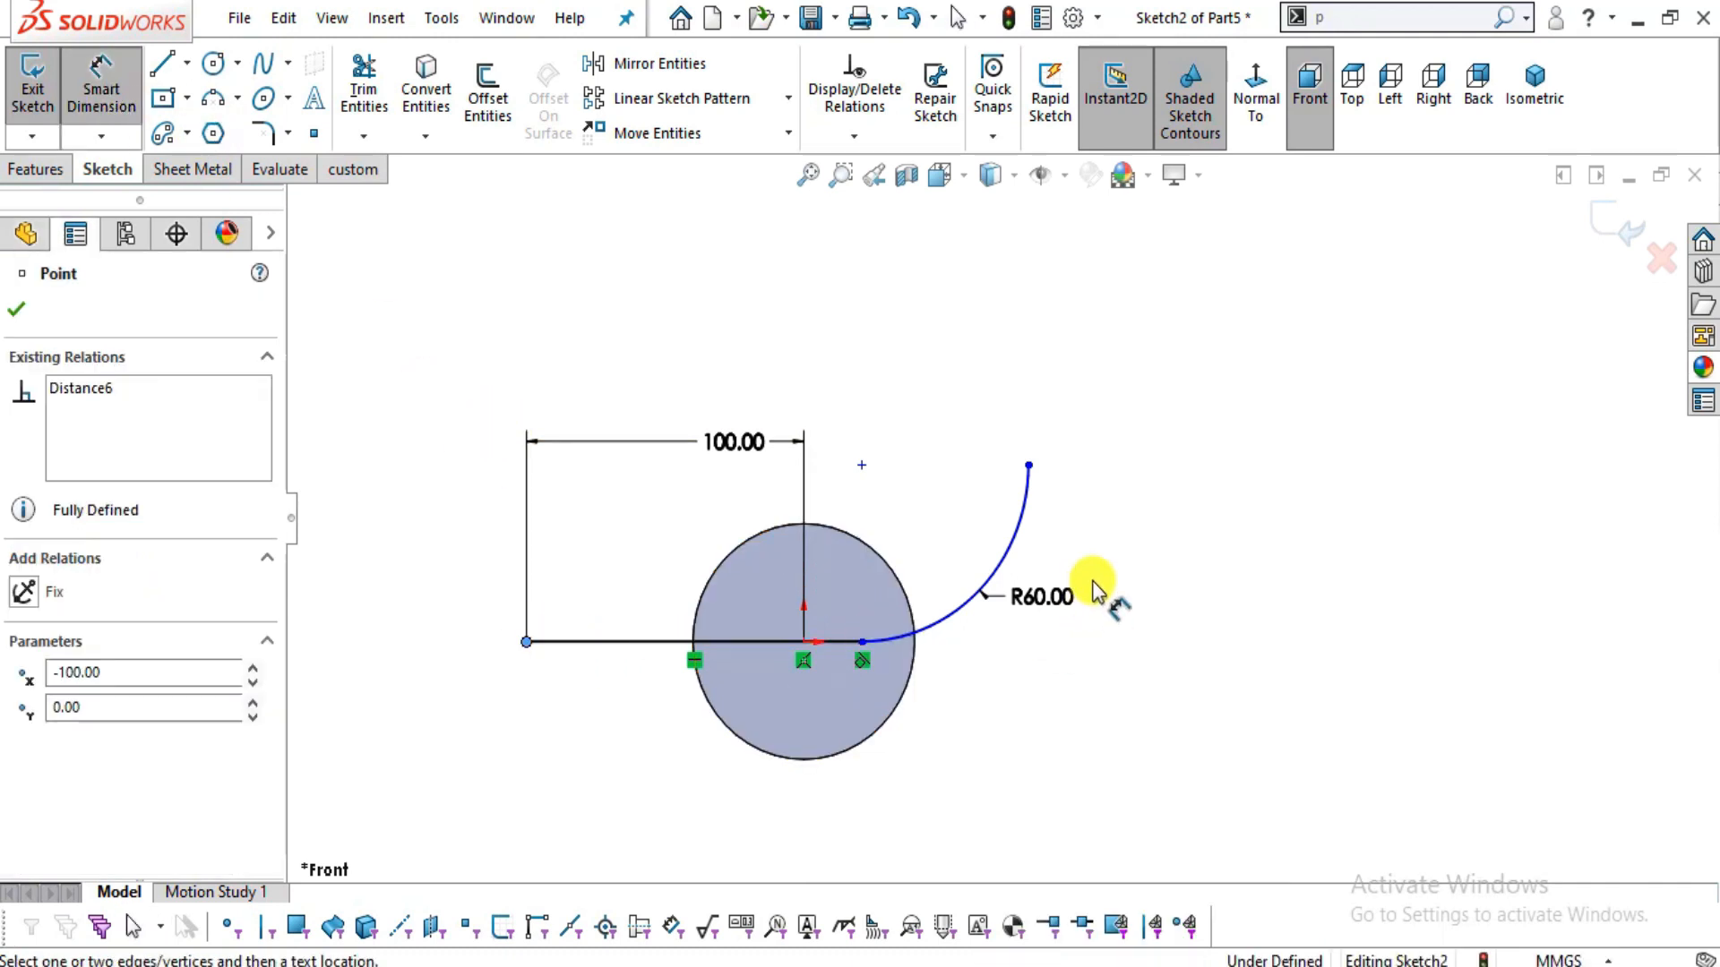
left_click(1028, 465)
left_click(707, 375)
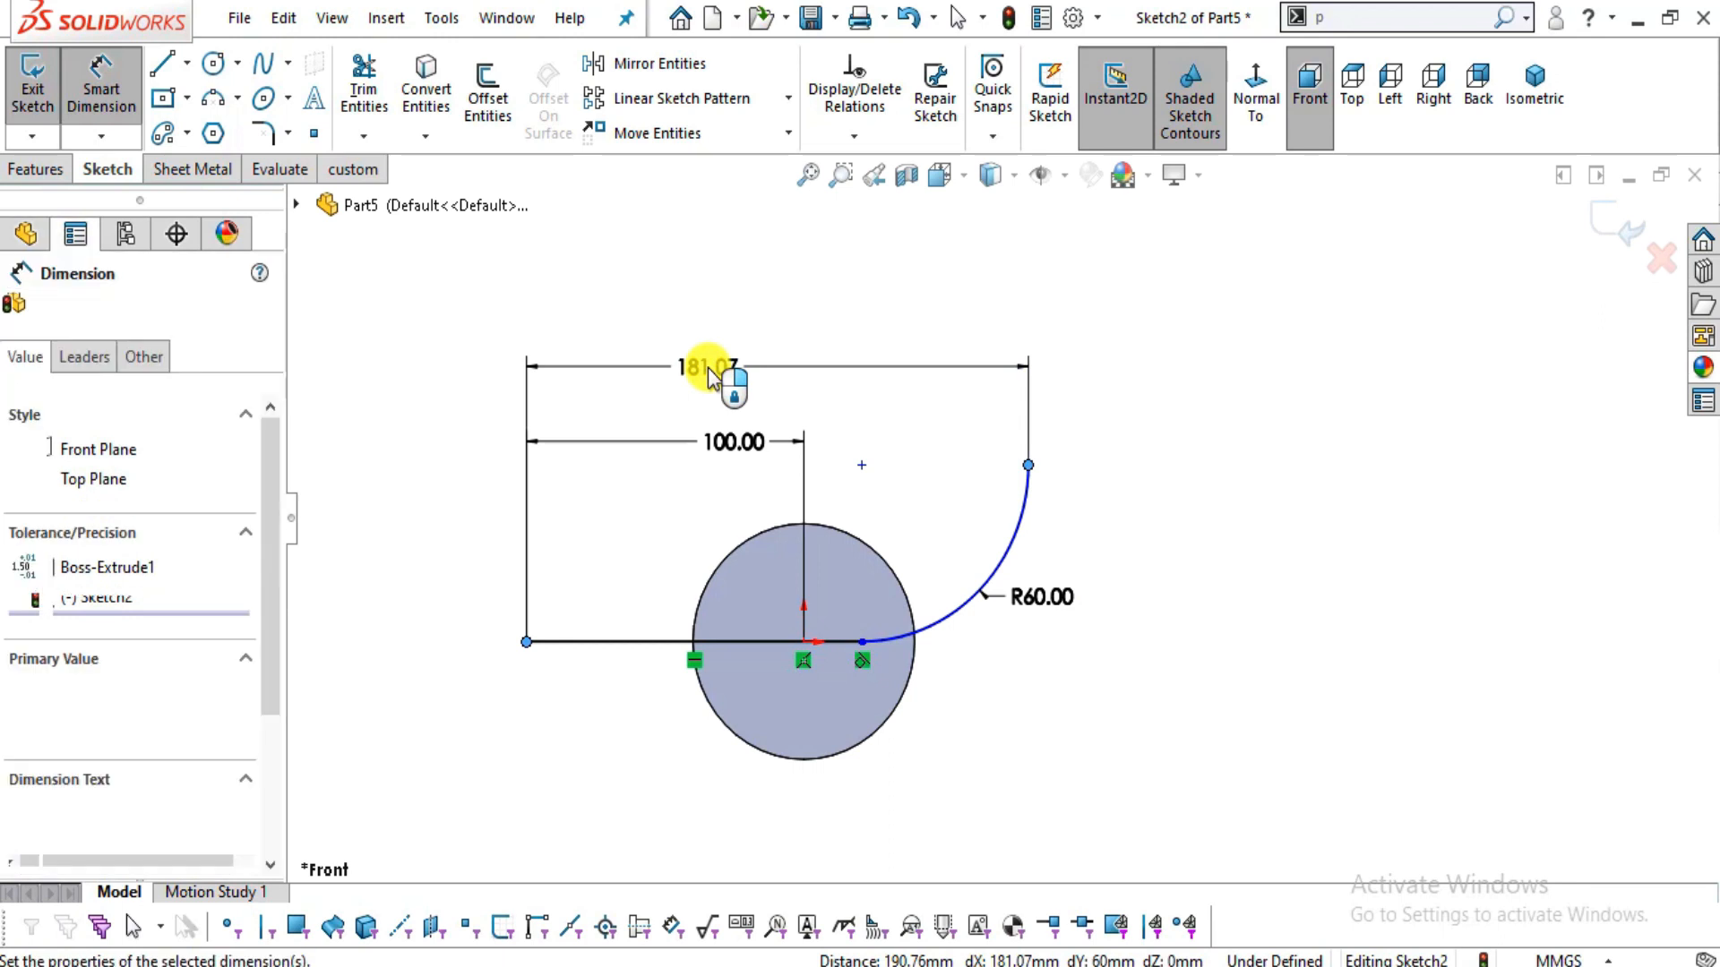
type("180")
key("Return")
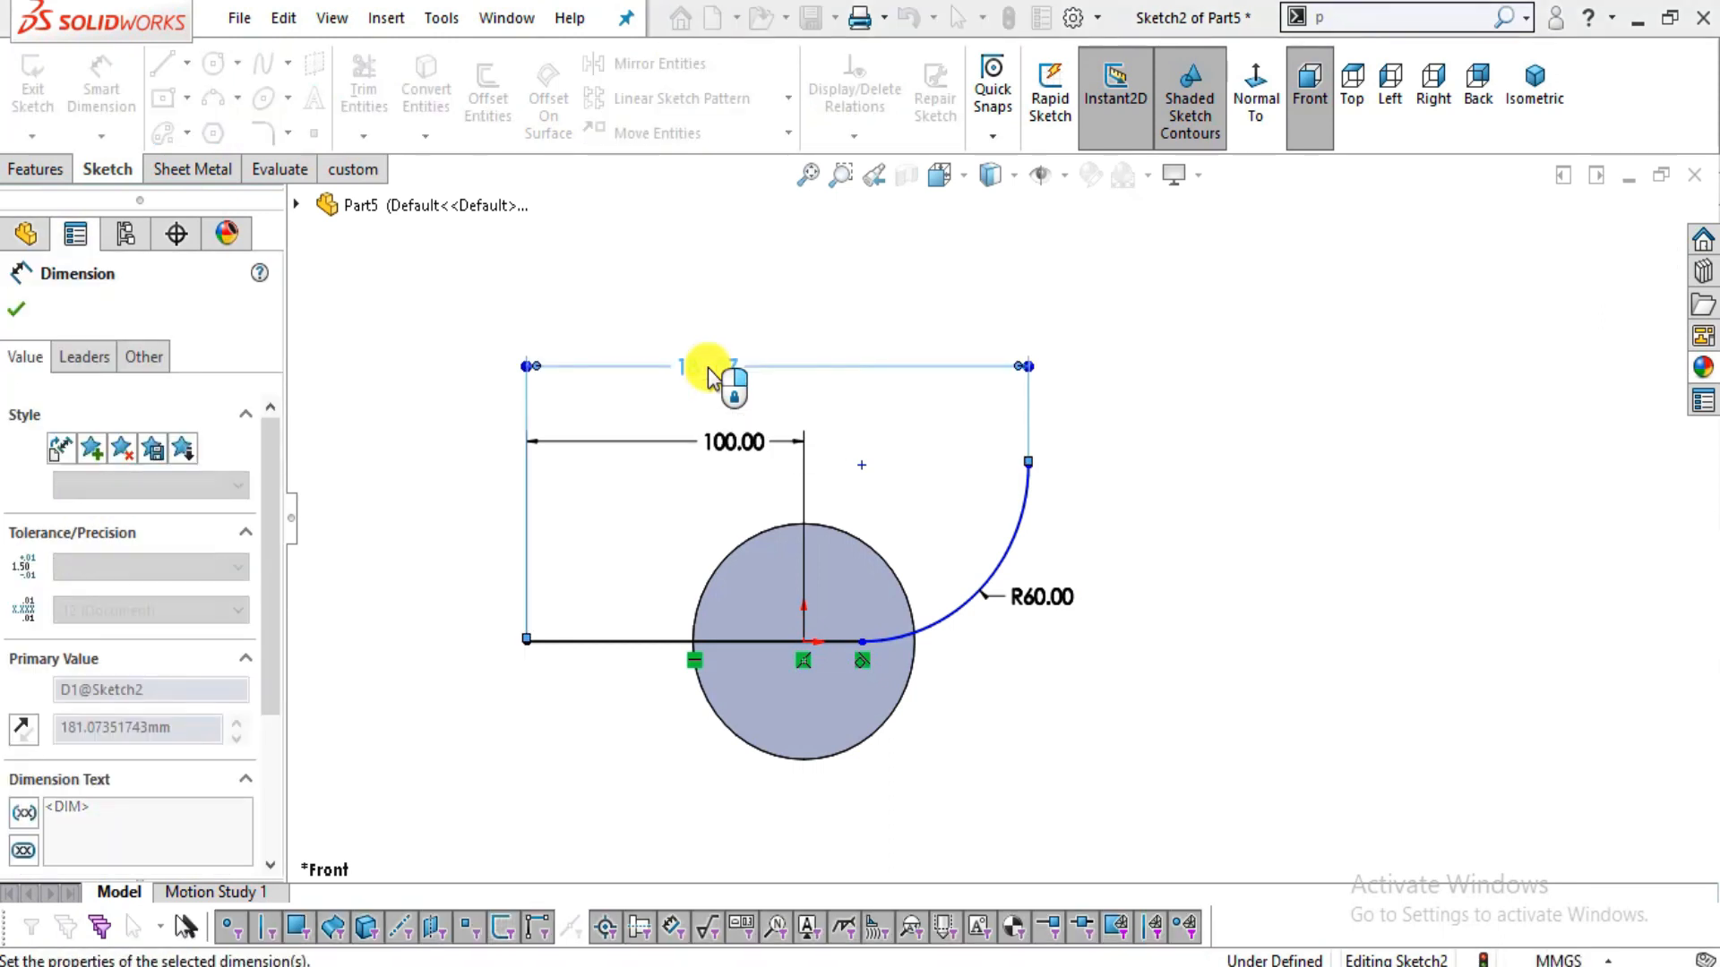
key("Escape")
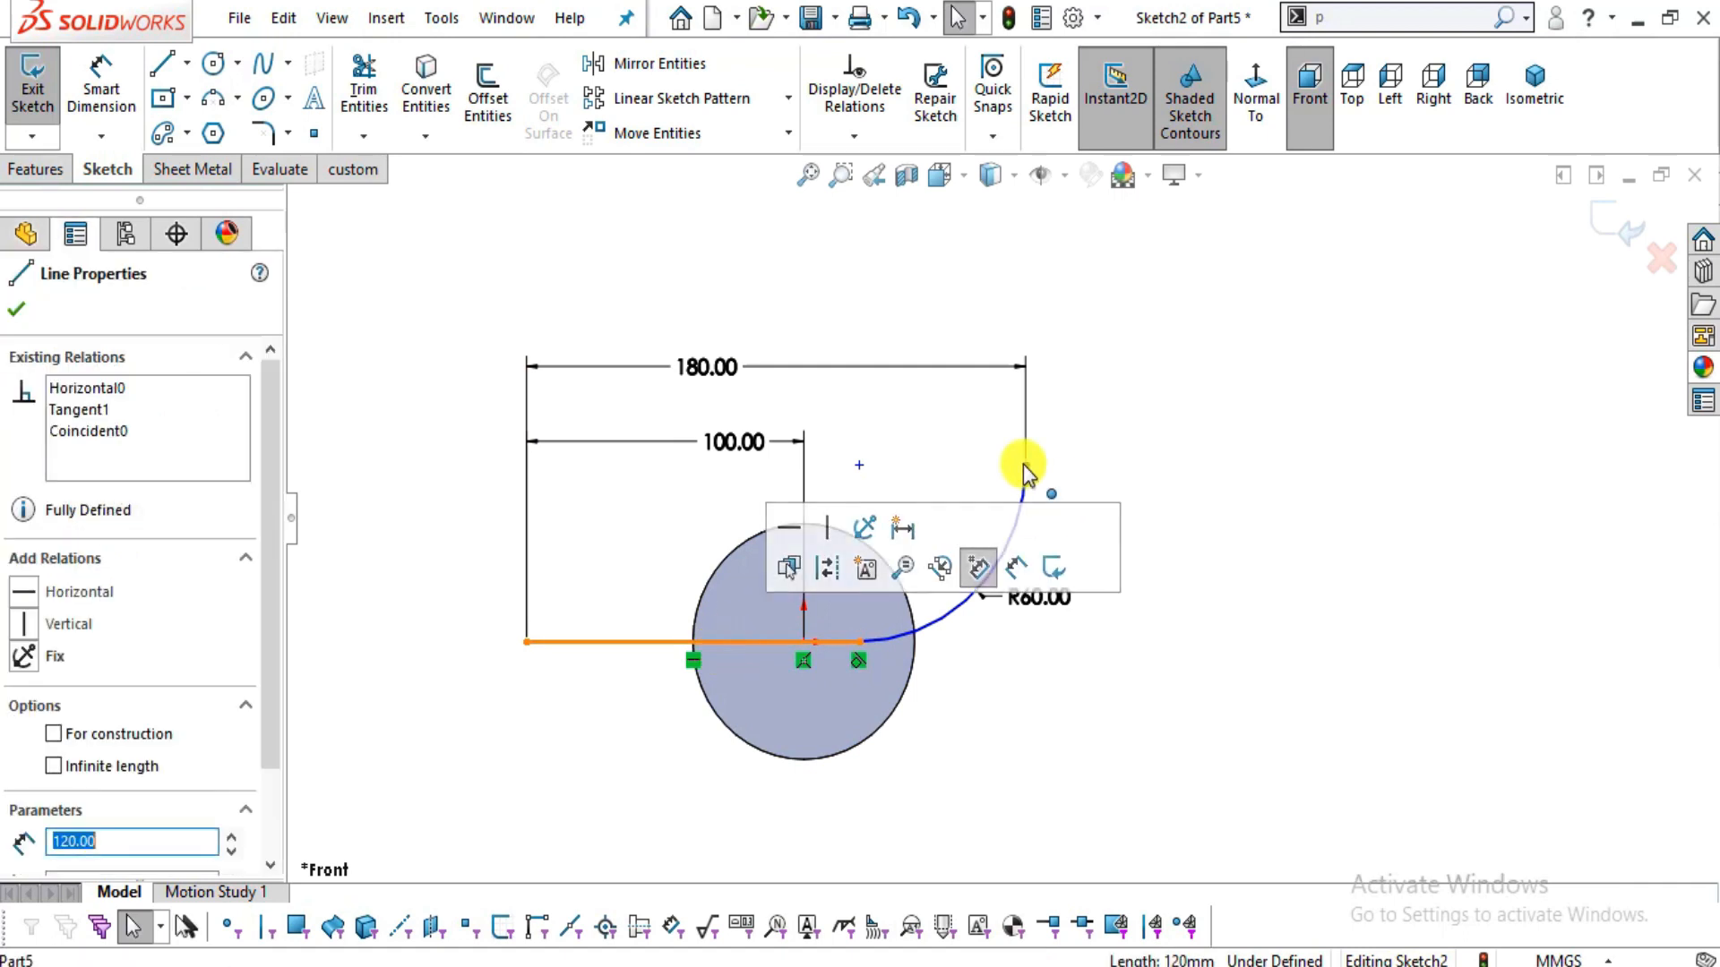
left_click(106, 85)
mouse_move(1027, 467)
left_mouse_down()
mouse_move(992, 549)
mouse_move(1030, 435)
mouse_move(1044, 495)
mouse_move(1039, 475)
left_mouse_up()
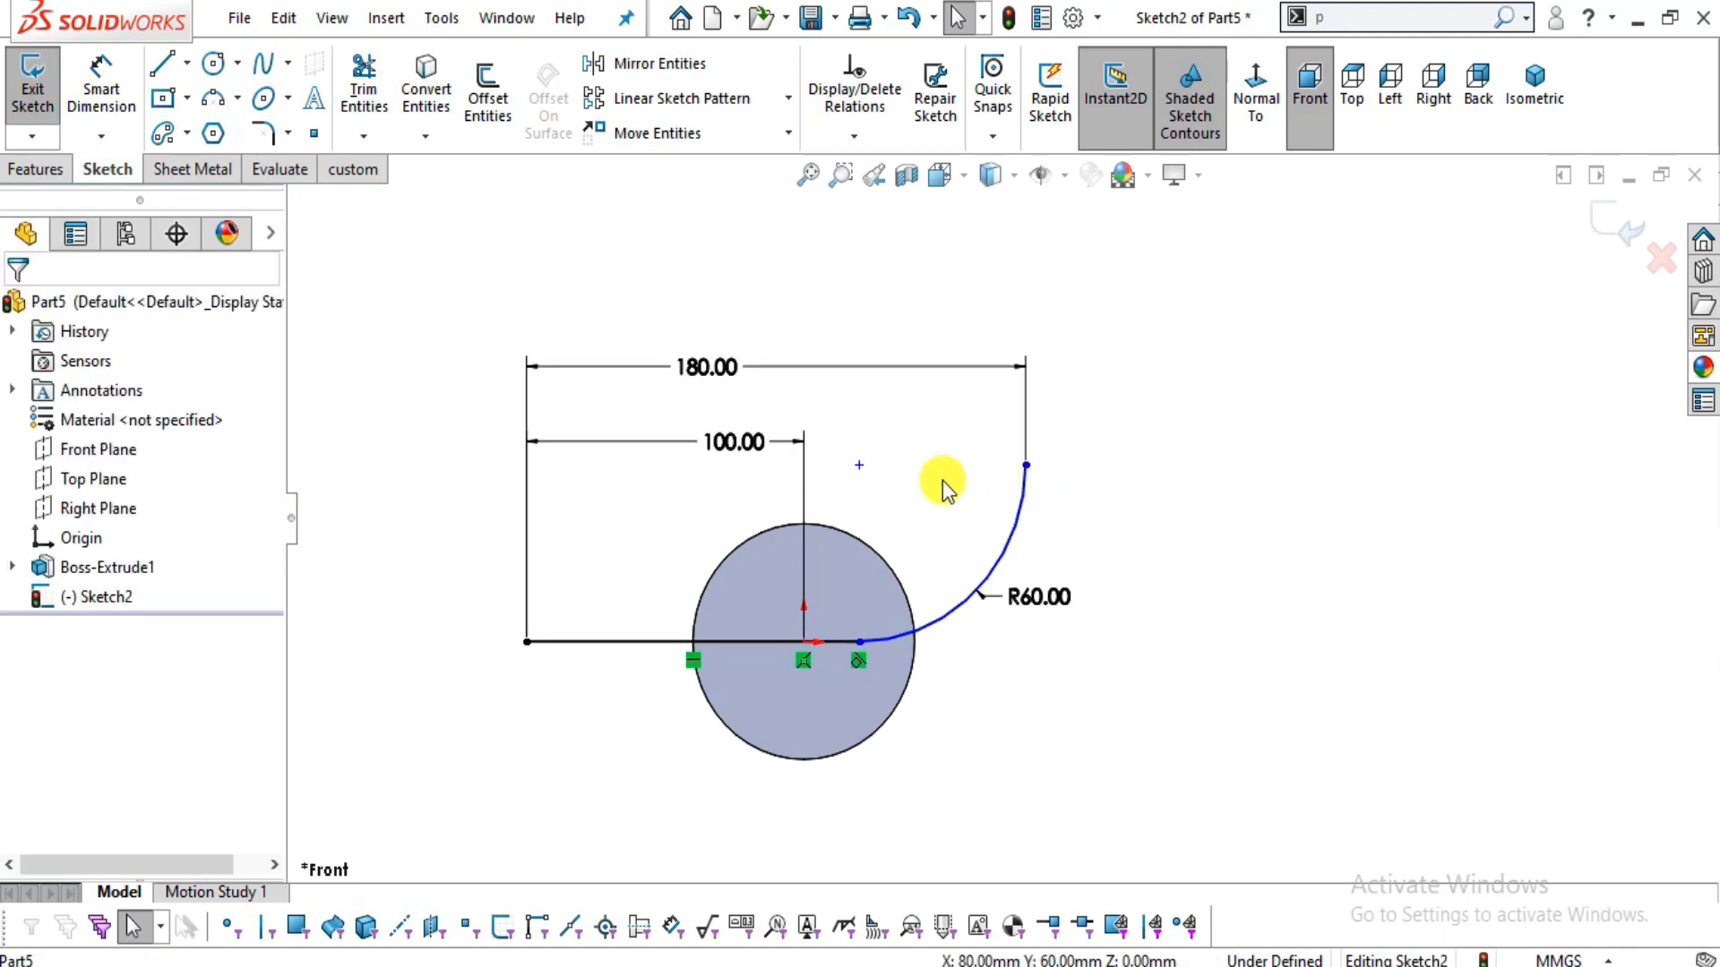
left_click(856, 466)
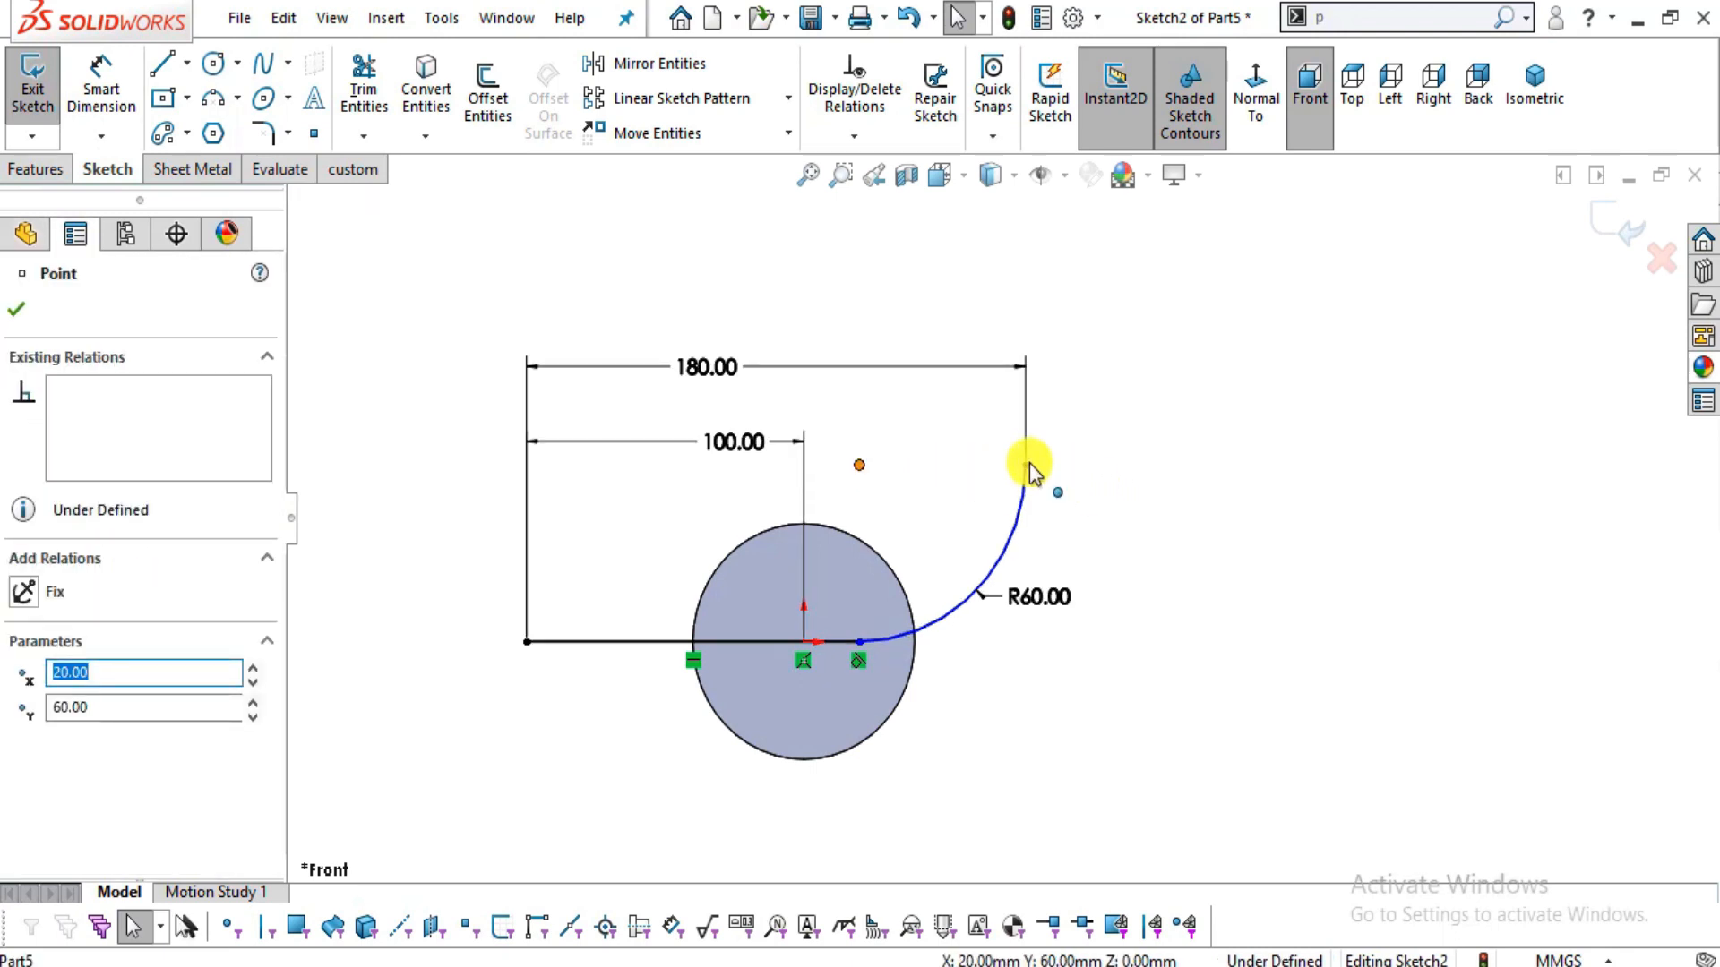
scroll(1028, 473, "down", 2)
key("Escape")
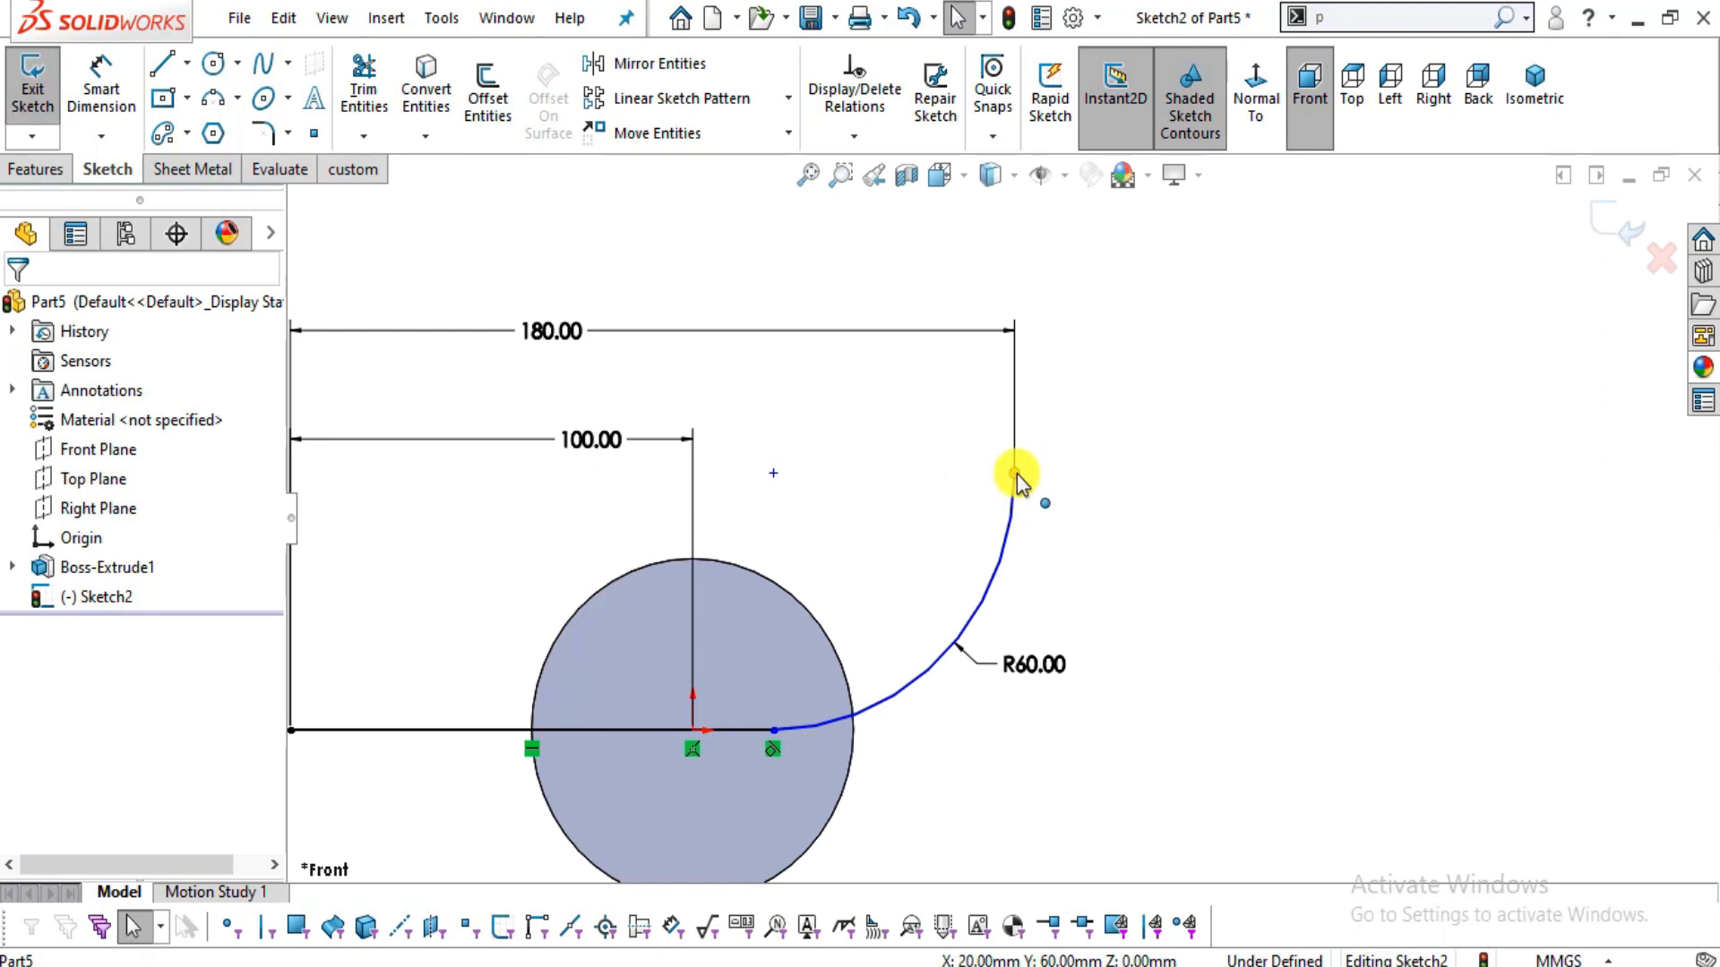
- Add a horizontal relation between the arc's center and its upper endpoint, and exit the path sketch
left_click(1014, 473)
left_click(776, 483)
left_click(772, 472)
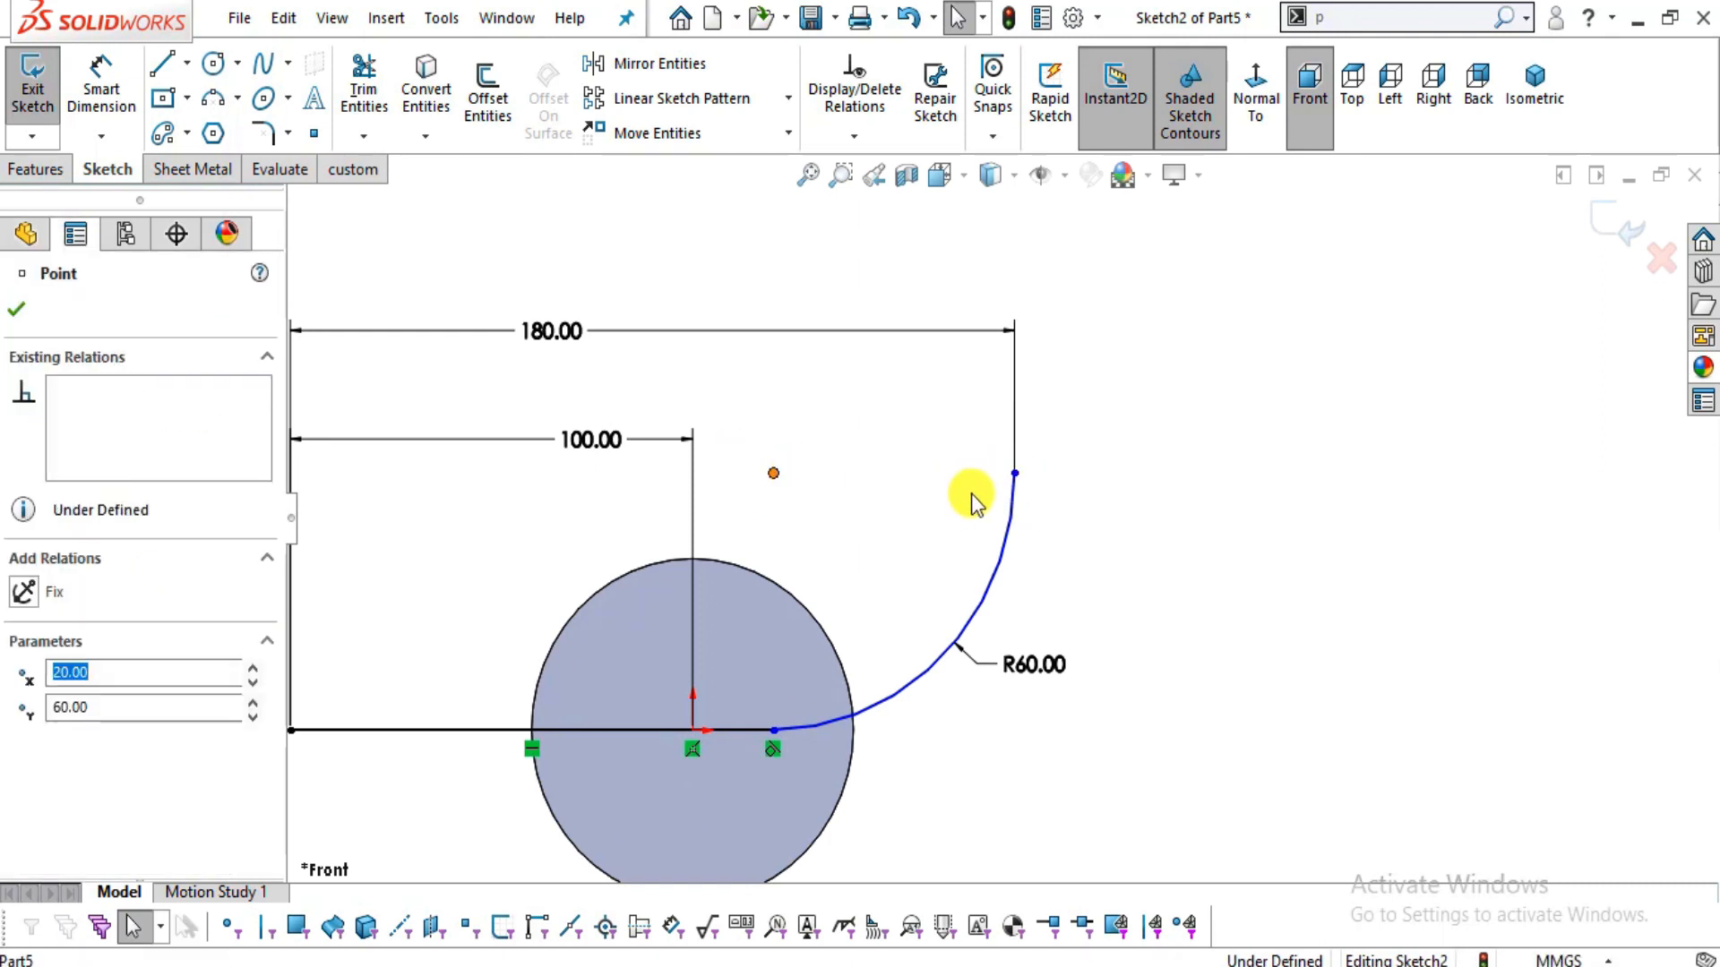
left_click(1014, 474, "ctrl")
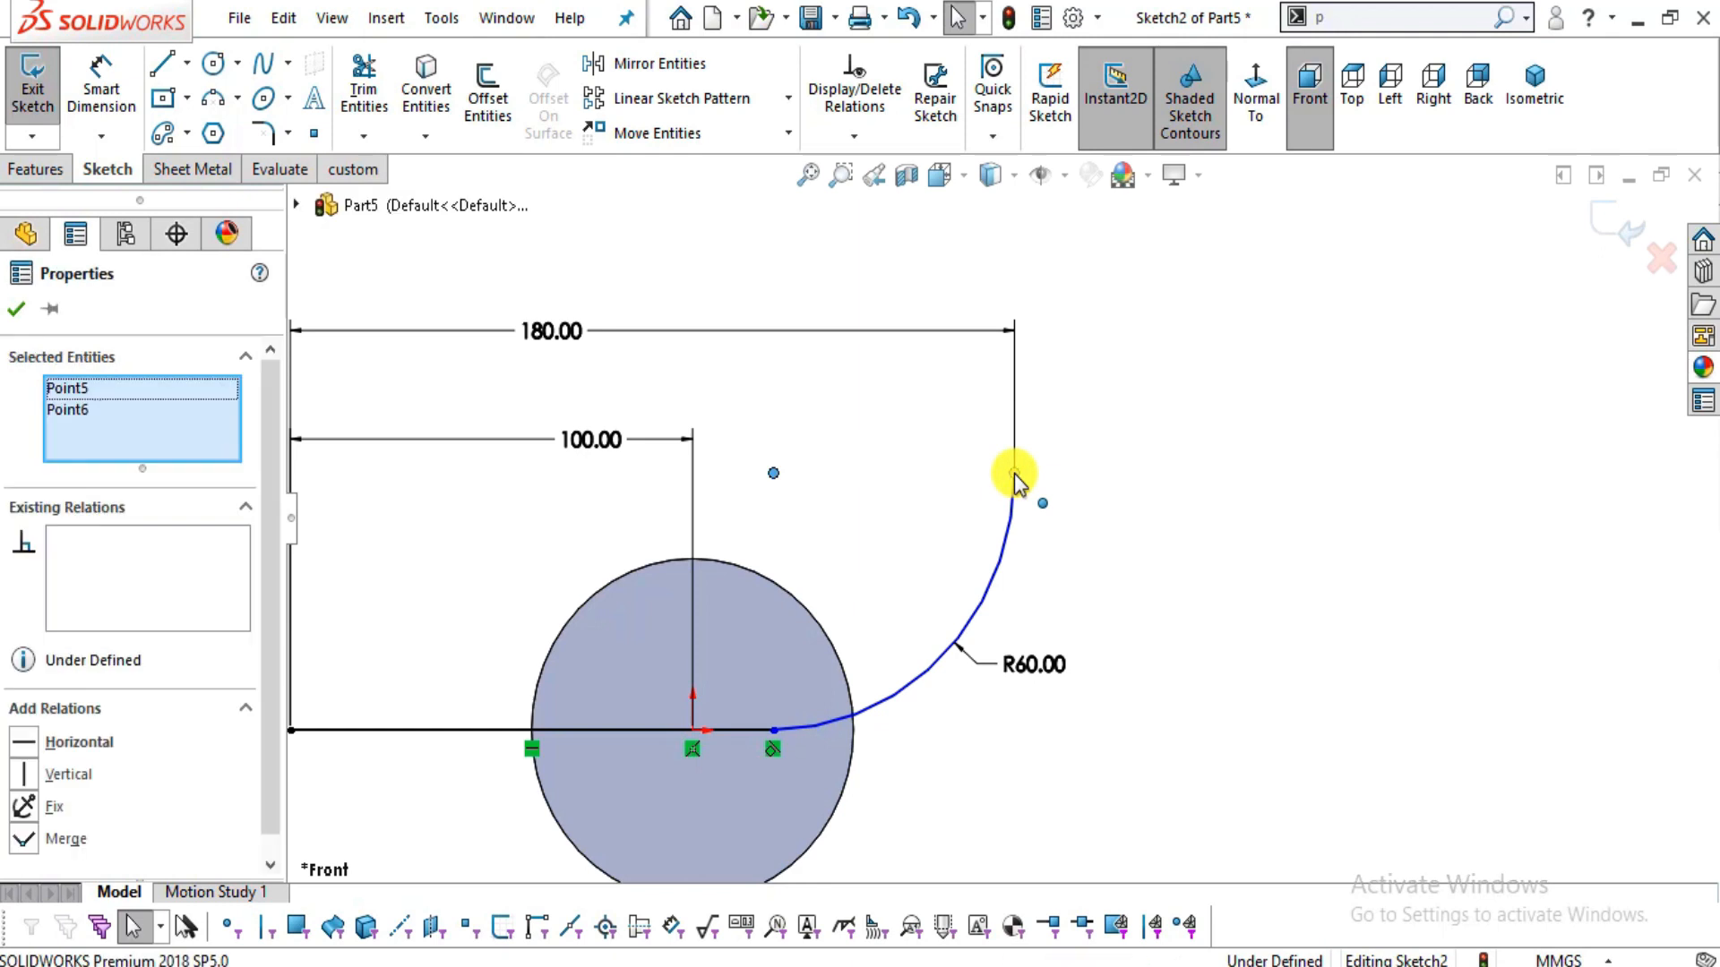
left_click(39, 742)
left_click(875, 748)
scroll(875, 749, "down", 2)
scroll(948, 587, "up", 2)
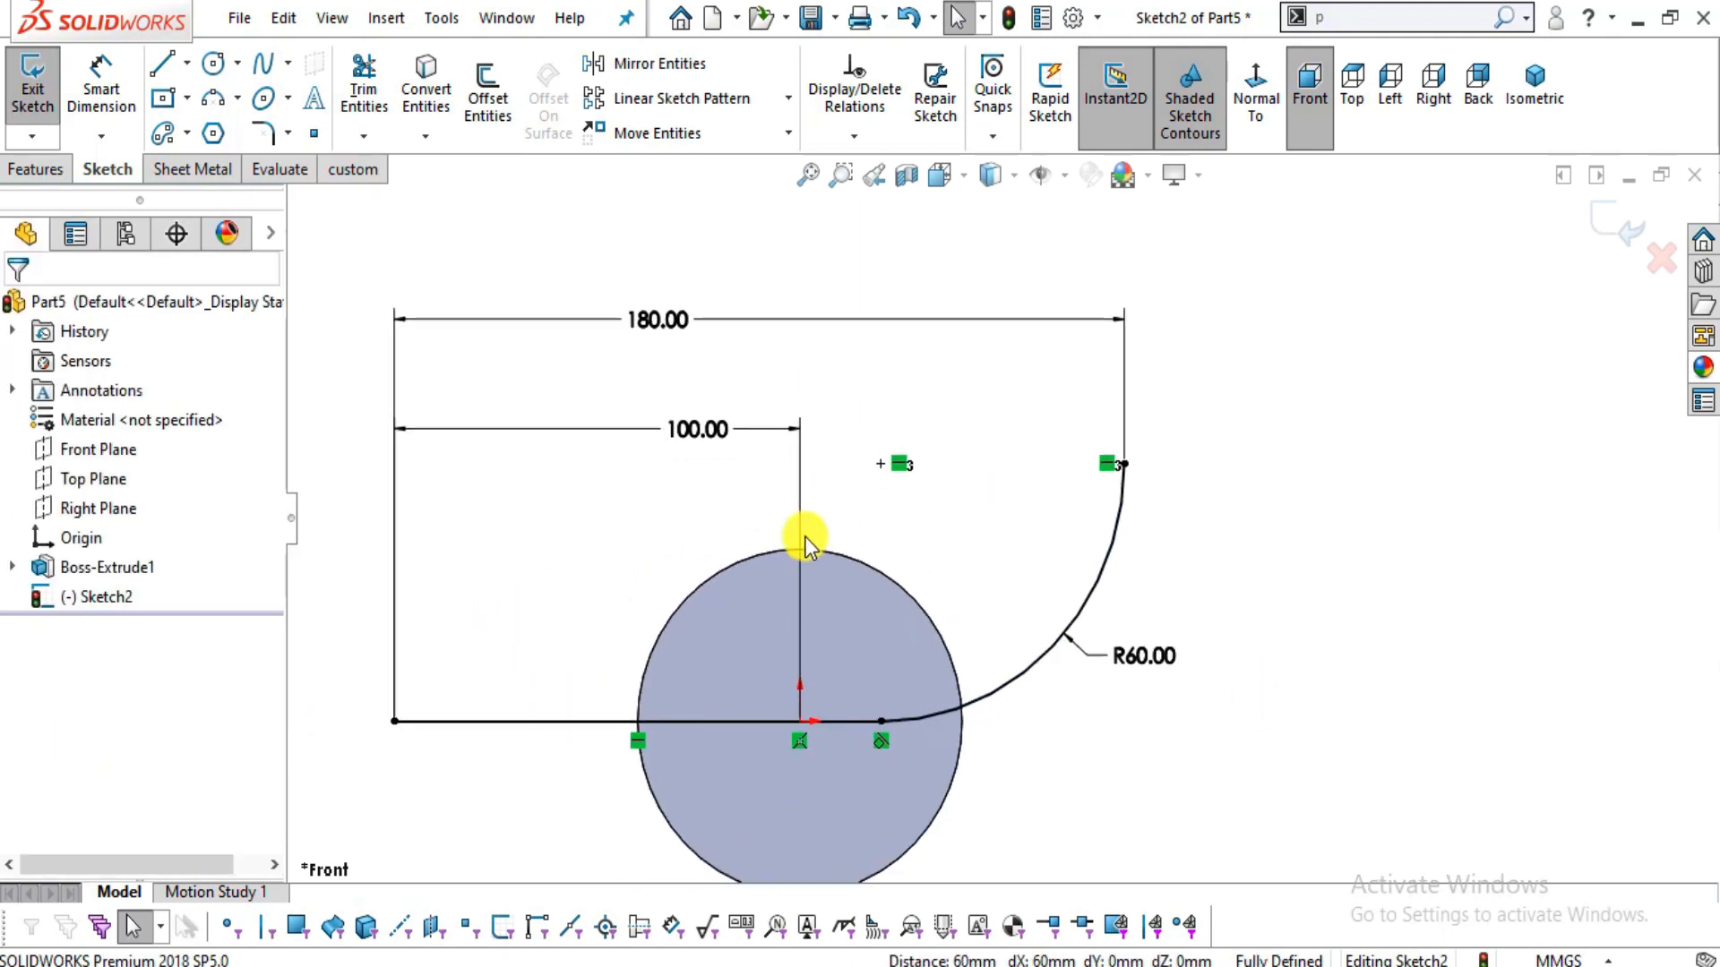
left_click(1593, 240)
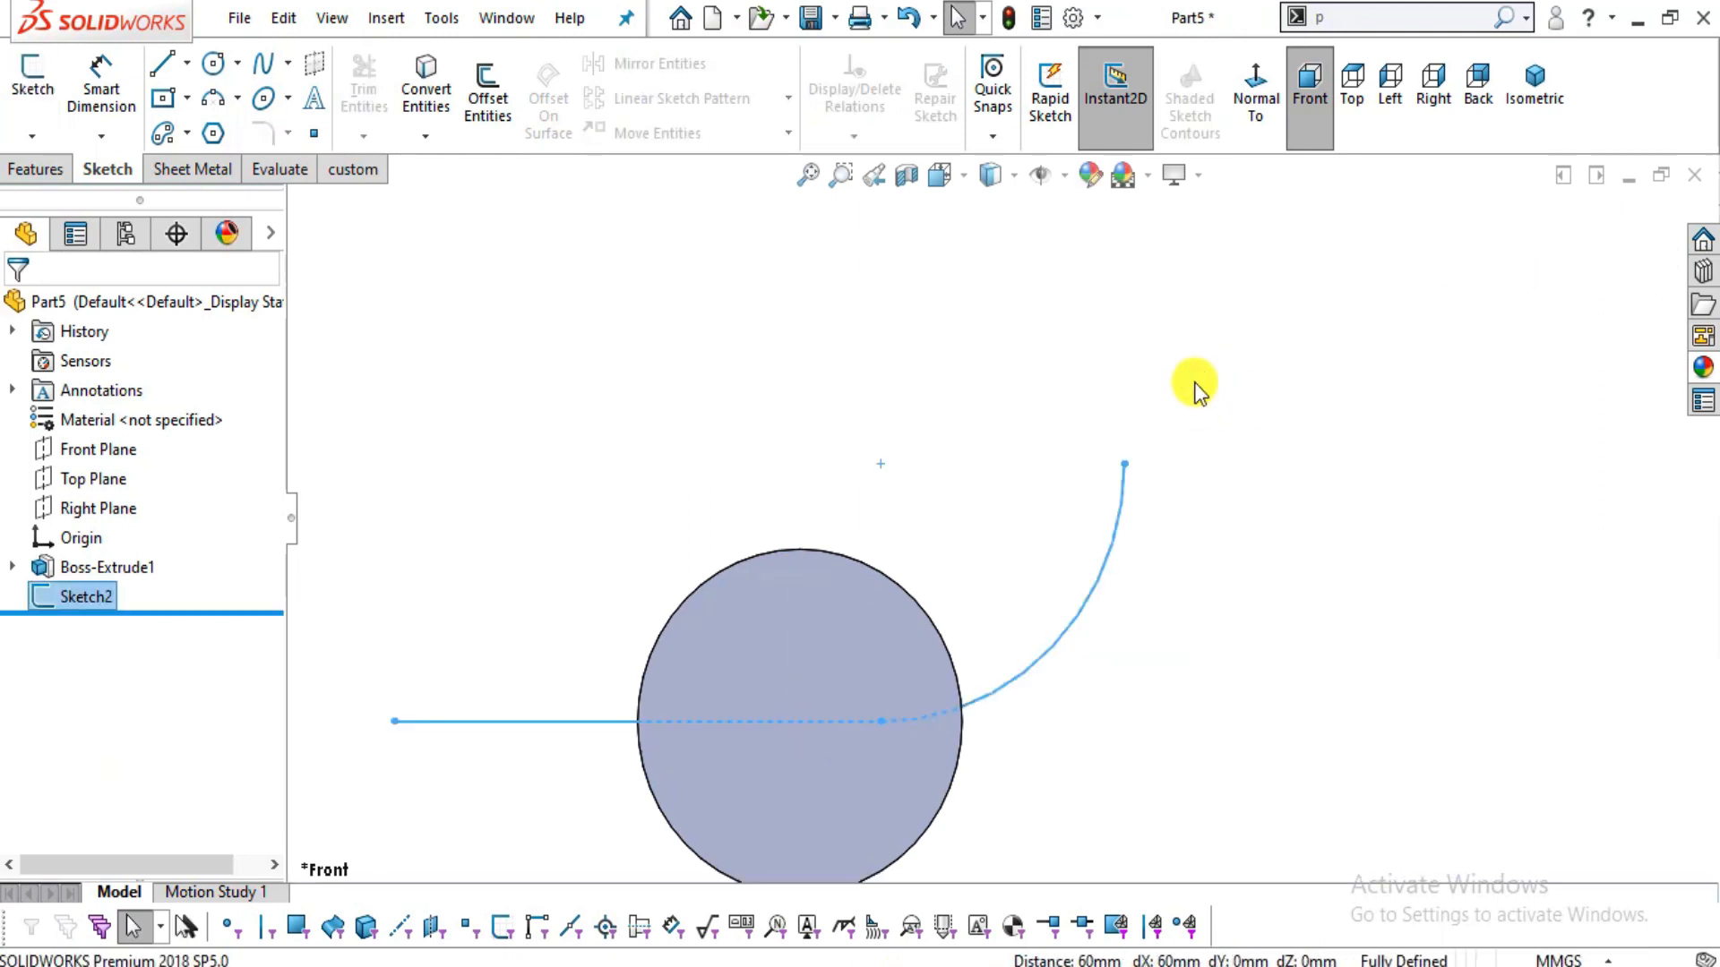
- Create a reference plane through the path's left endpoint, perpendicular to the straight horizontal line
scroll(1168, 476, "up", 2)
left_click(1181, 496)
middle_click_drag(1152, 530, 1153, 554)
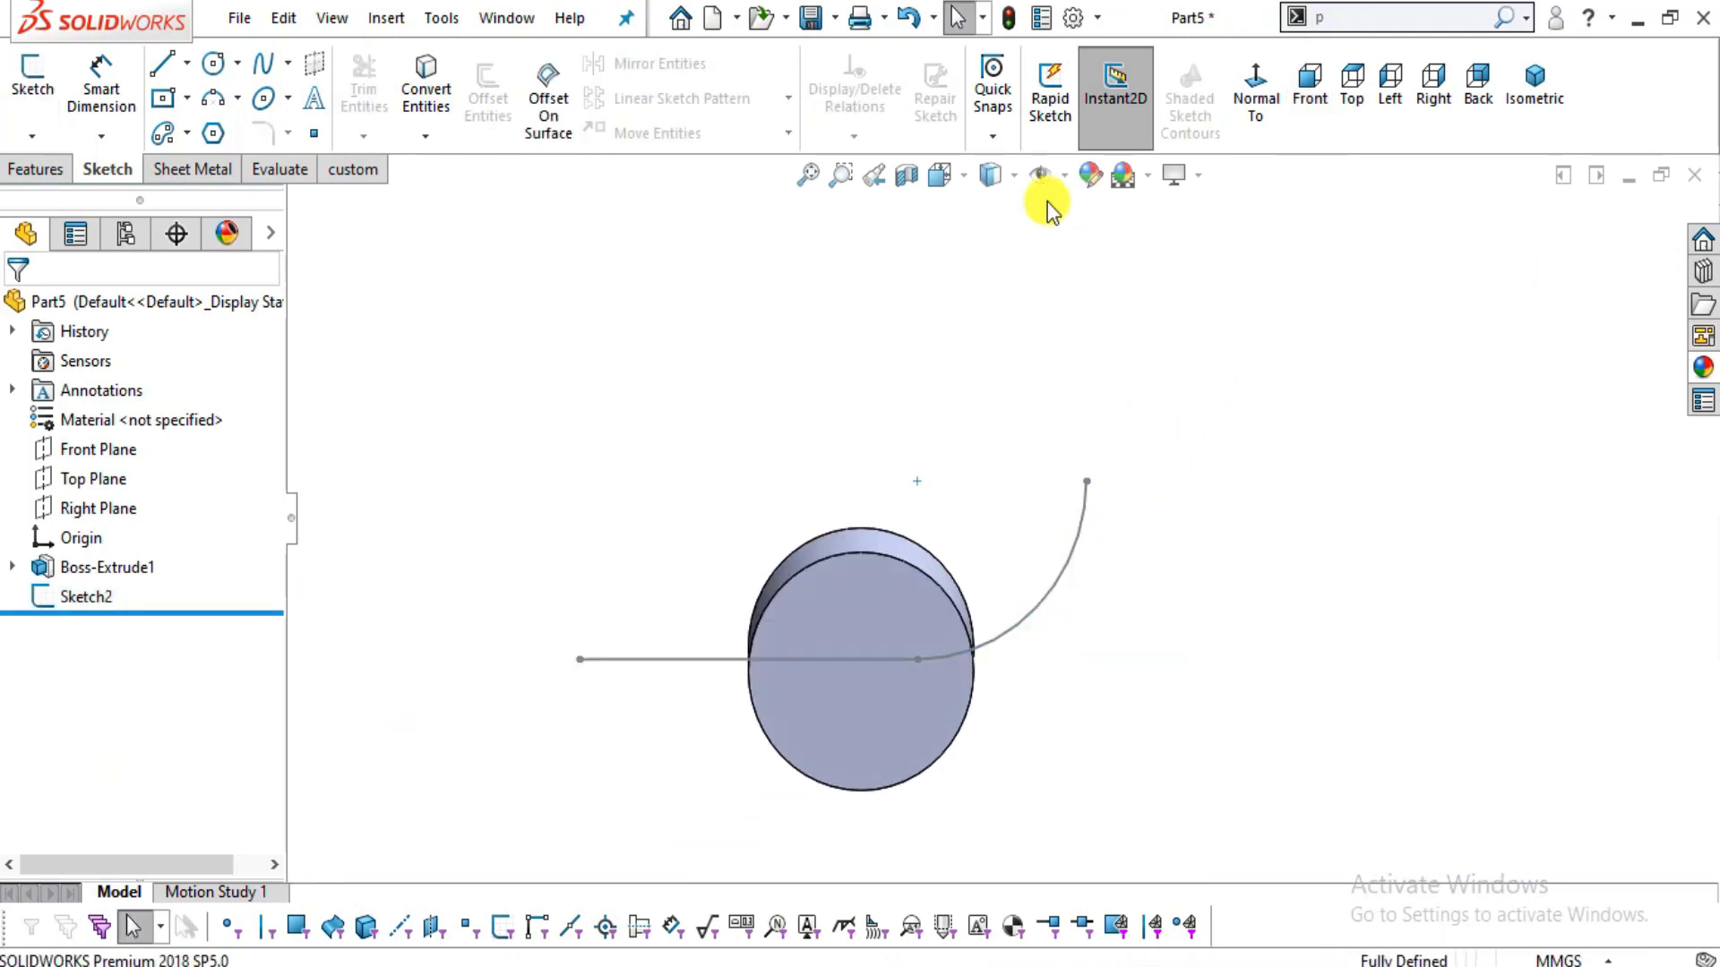
left_click(33, 170)
left_click(1005, 139)
left_click(1009, 167)
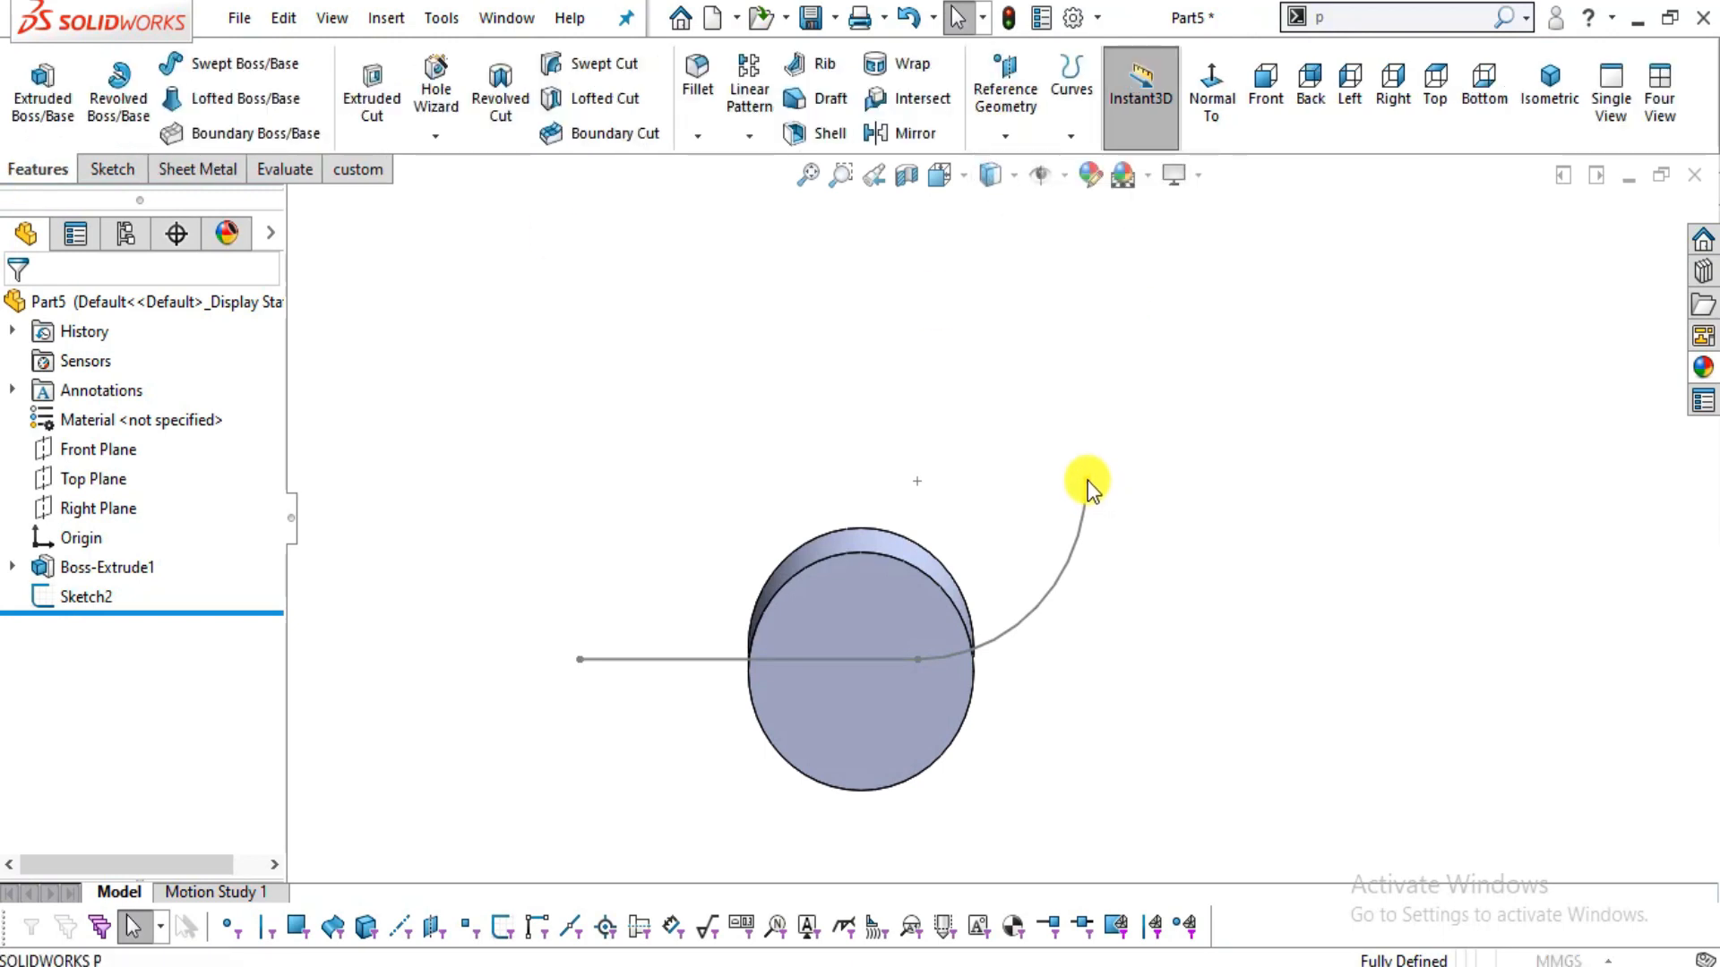
middle_click_drag(1172, 545, 1035, 482)
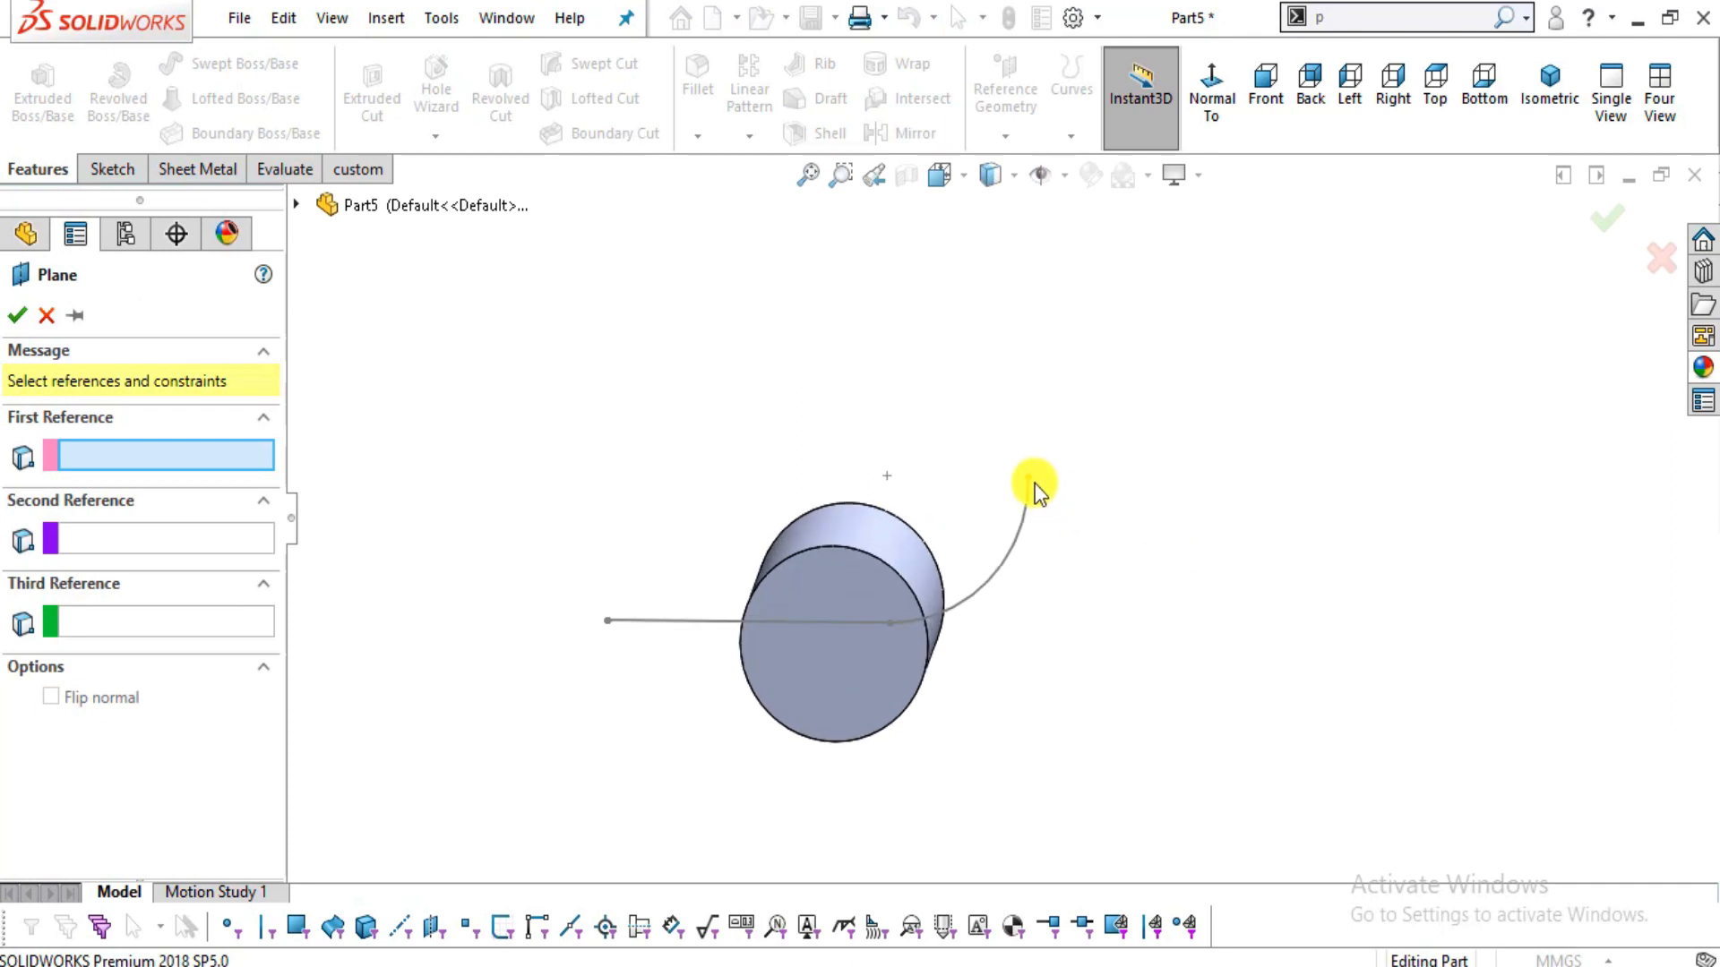
left_click(608, 622)
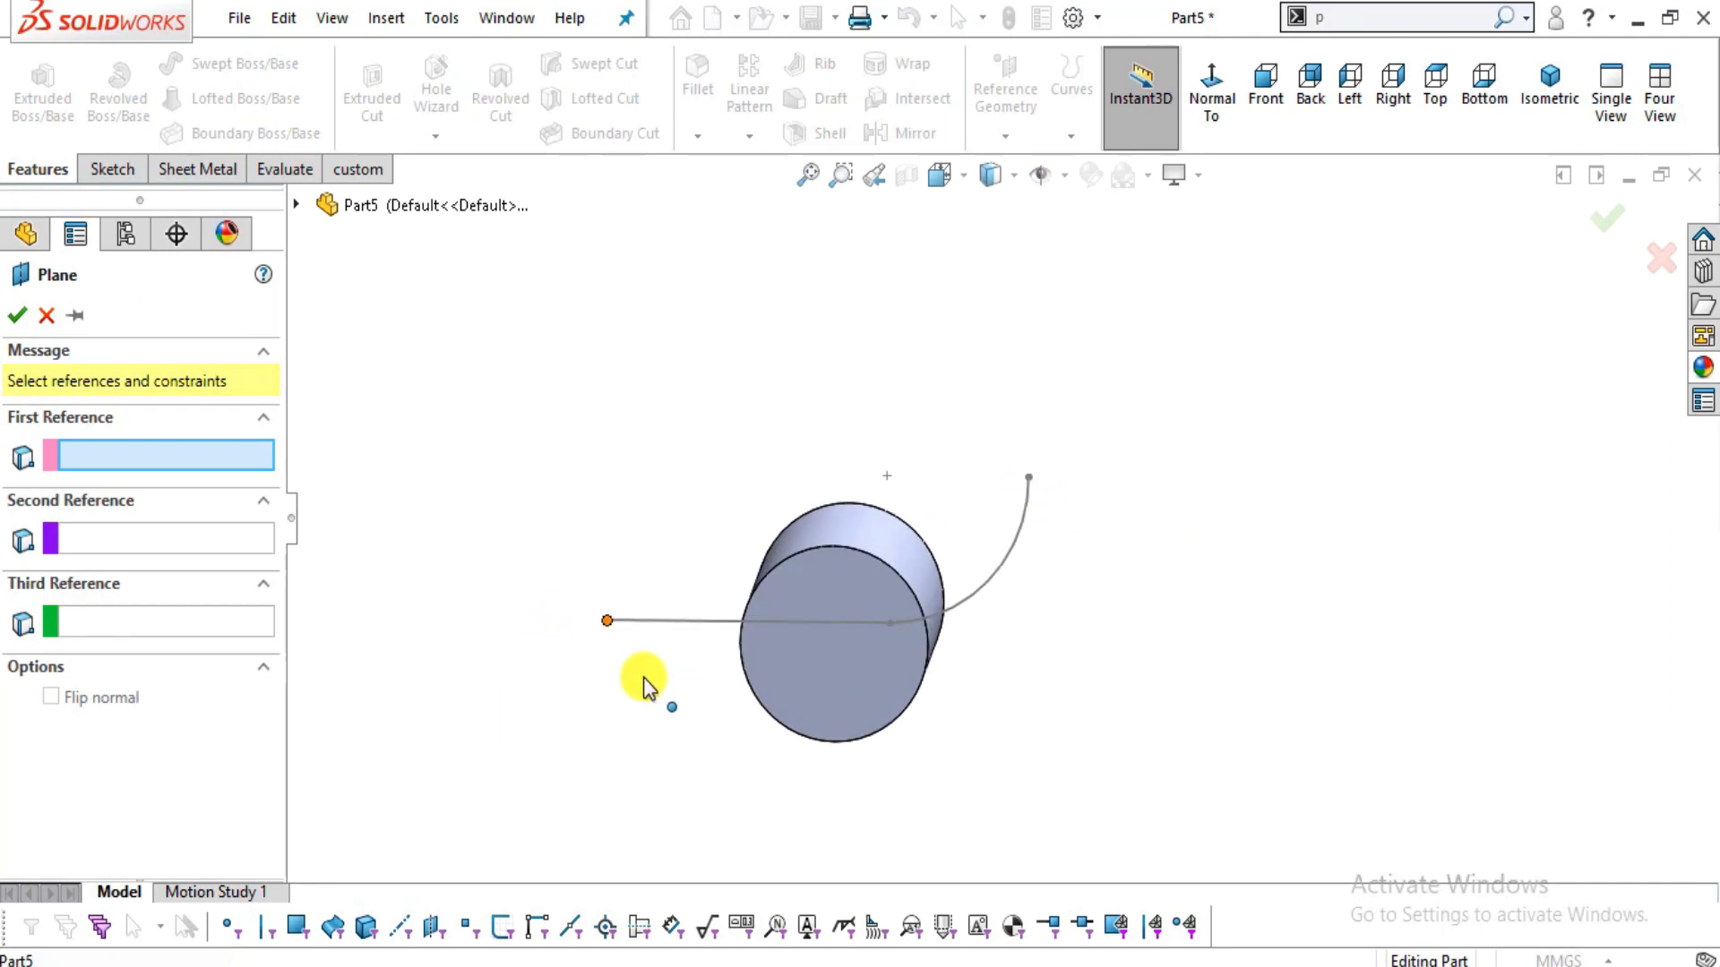
left_click(664, 623)
middle_click_drag(690, 691, 771, 613)
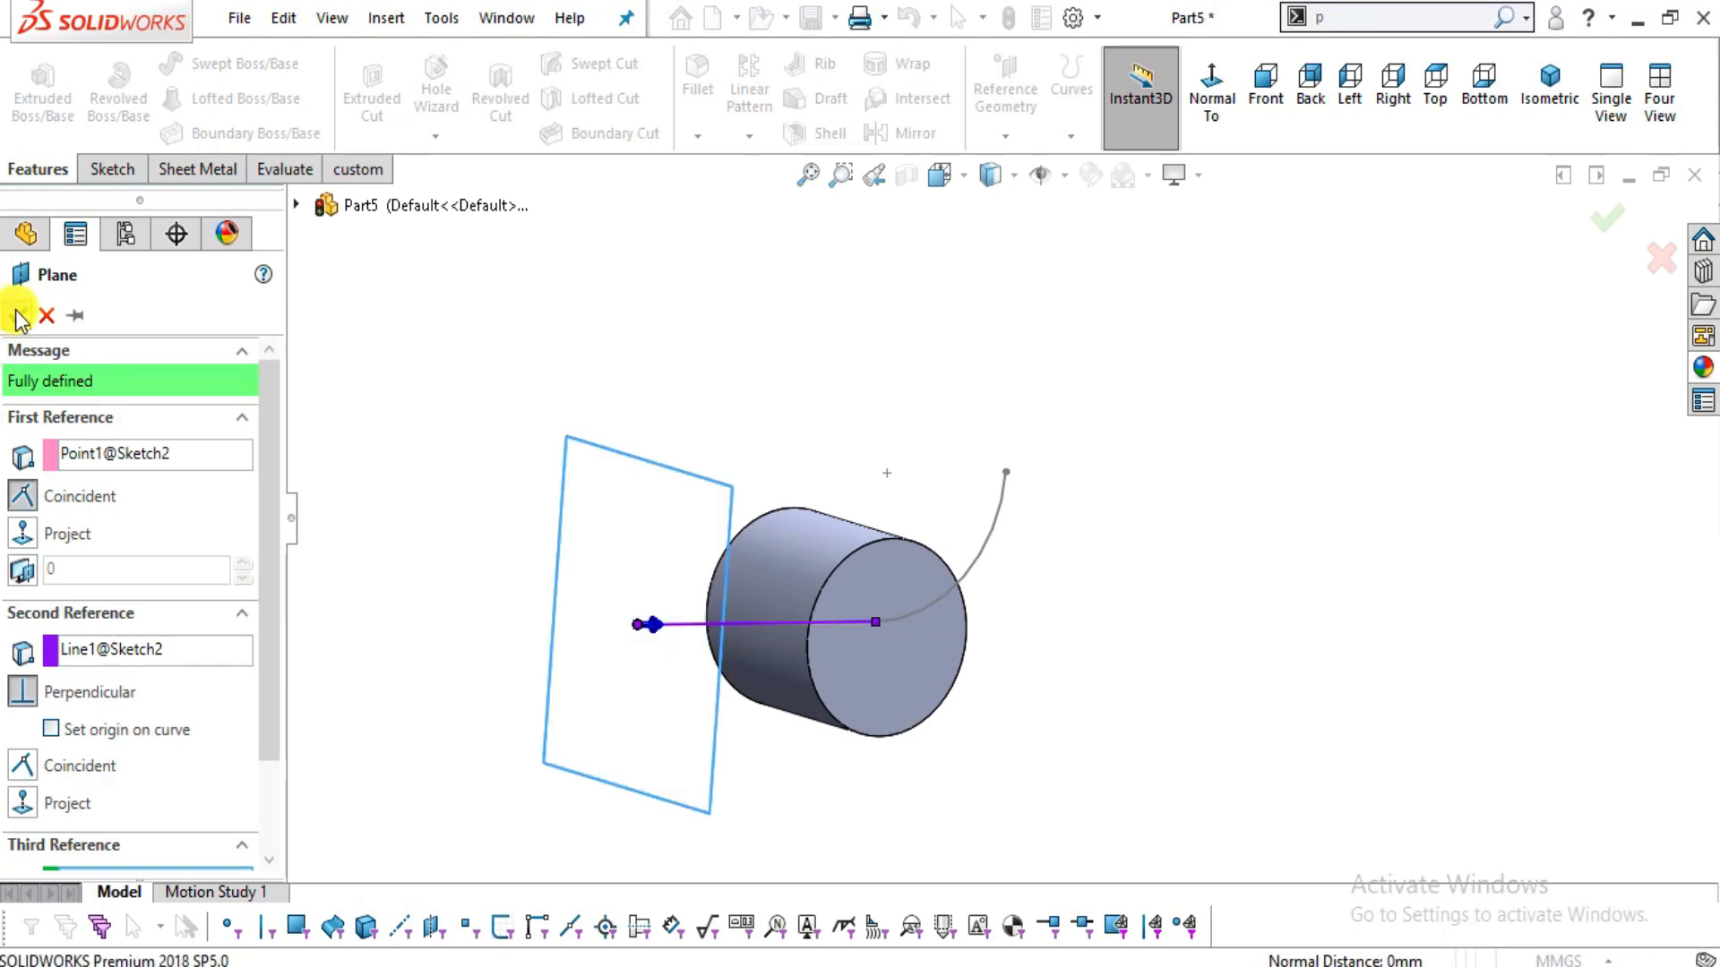
left_click(19, 316)
- Check the pipe diameter in drawing 14.jpg and sketch a 50 mm diameter circle on the new plane, centred on the path's end
left_click(1223, 71)
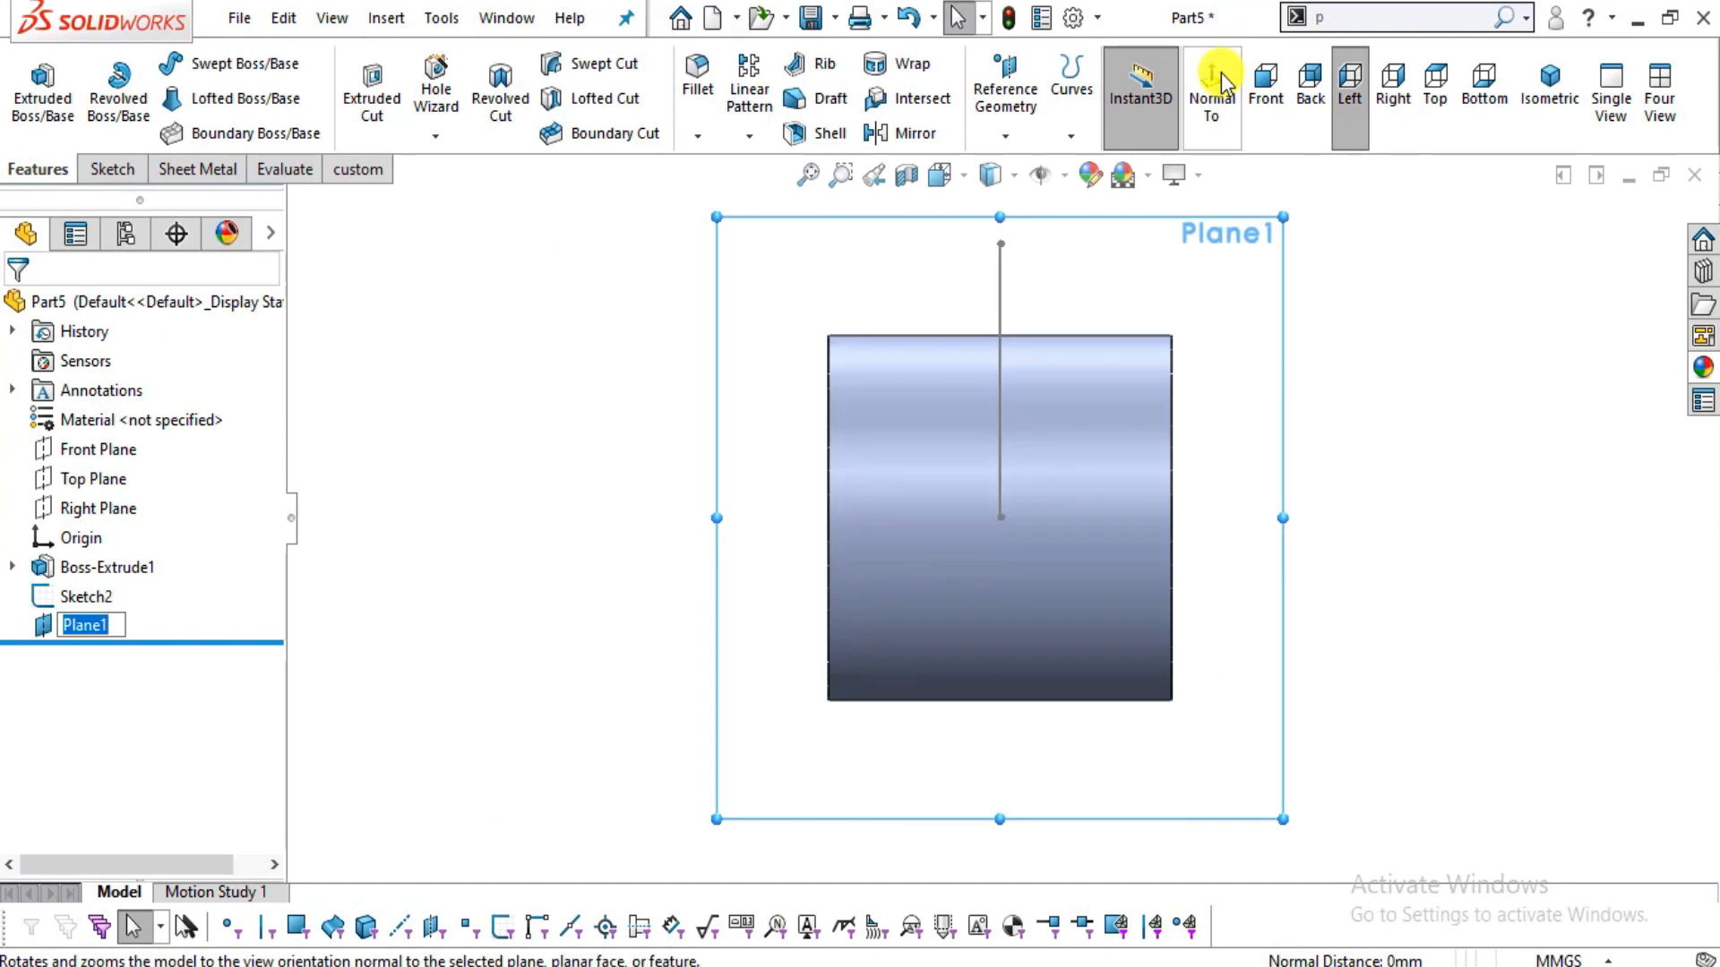
left_click(114, 169)
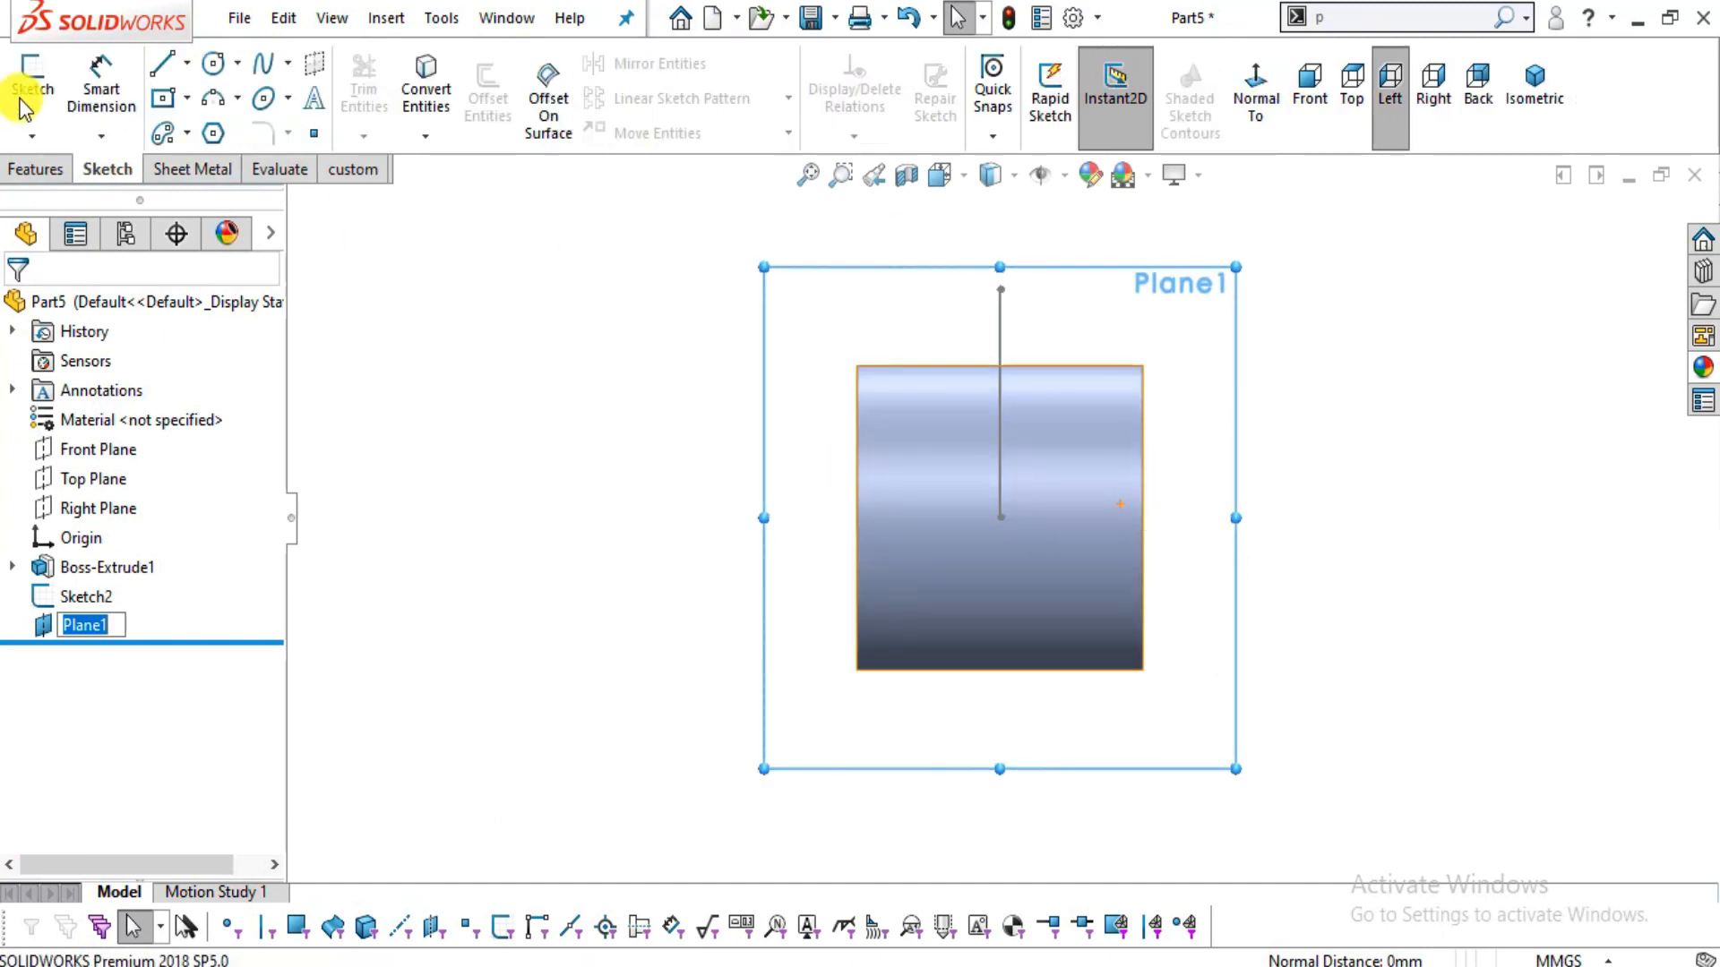
left_click(32, 90)
left_click(213, 63)
scroll(1030, 538, "down", 1)
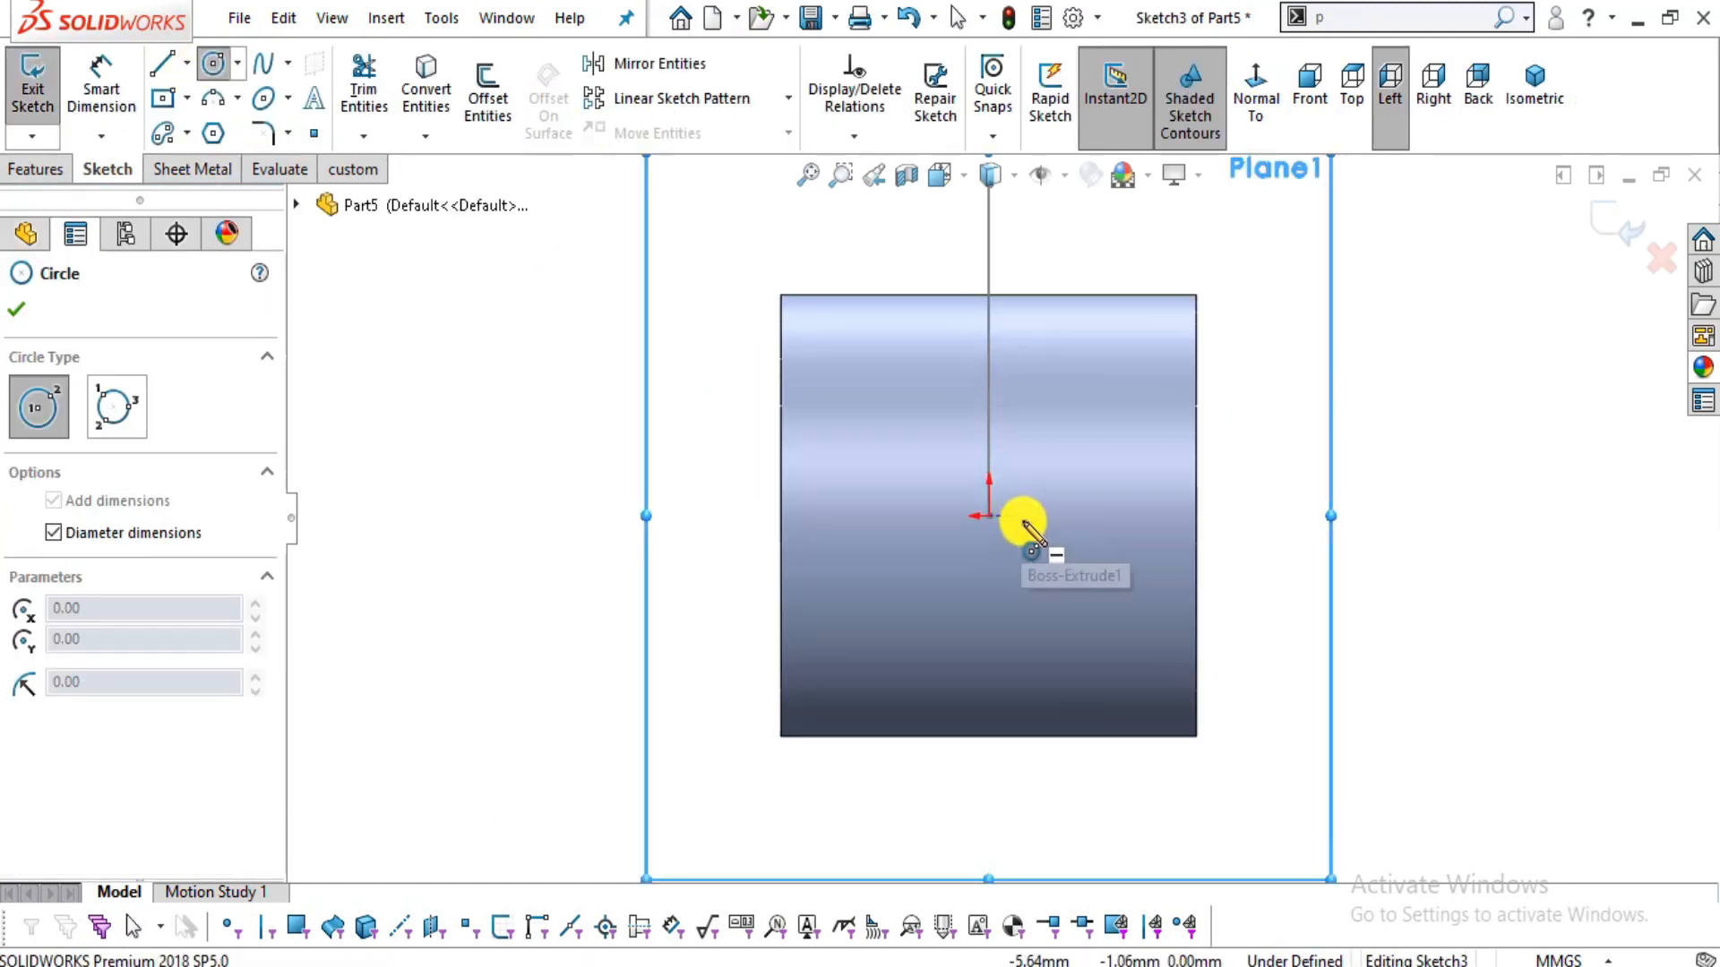
key("alt+Tab")
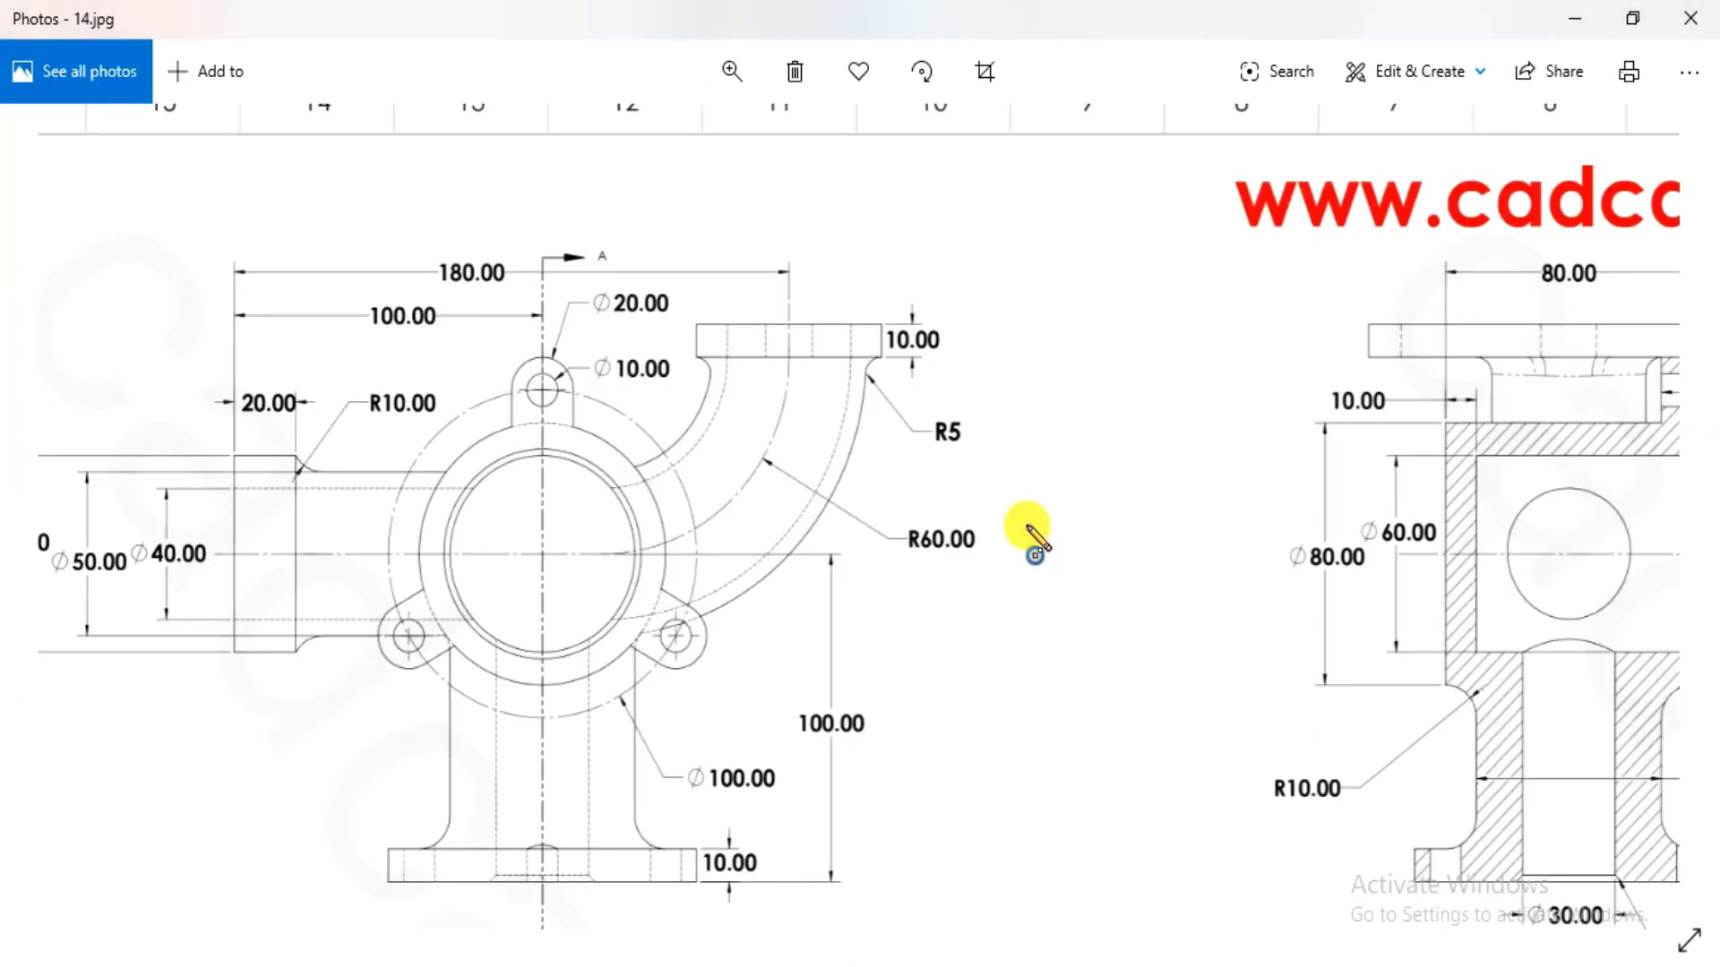
left_click_drag(403, 529, 660, 545)
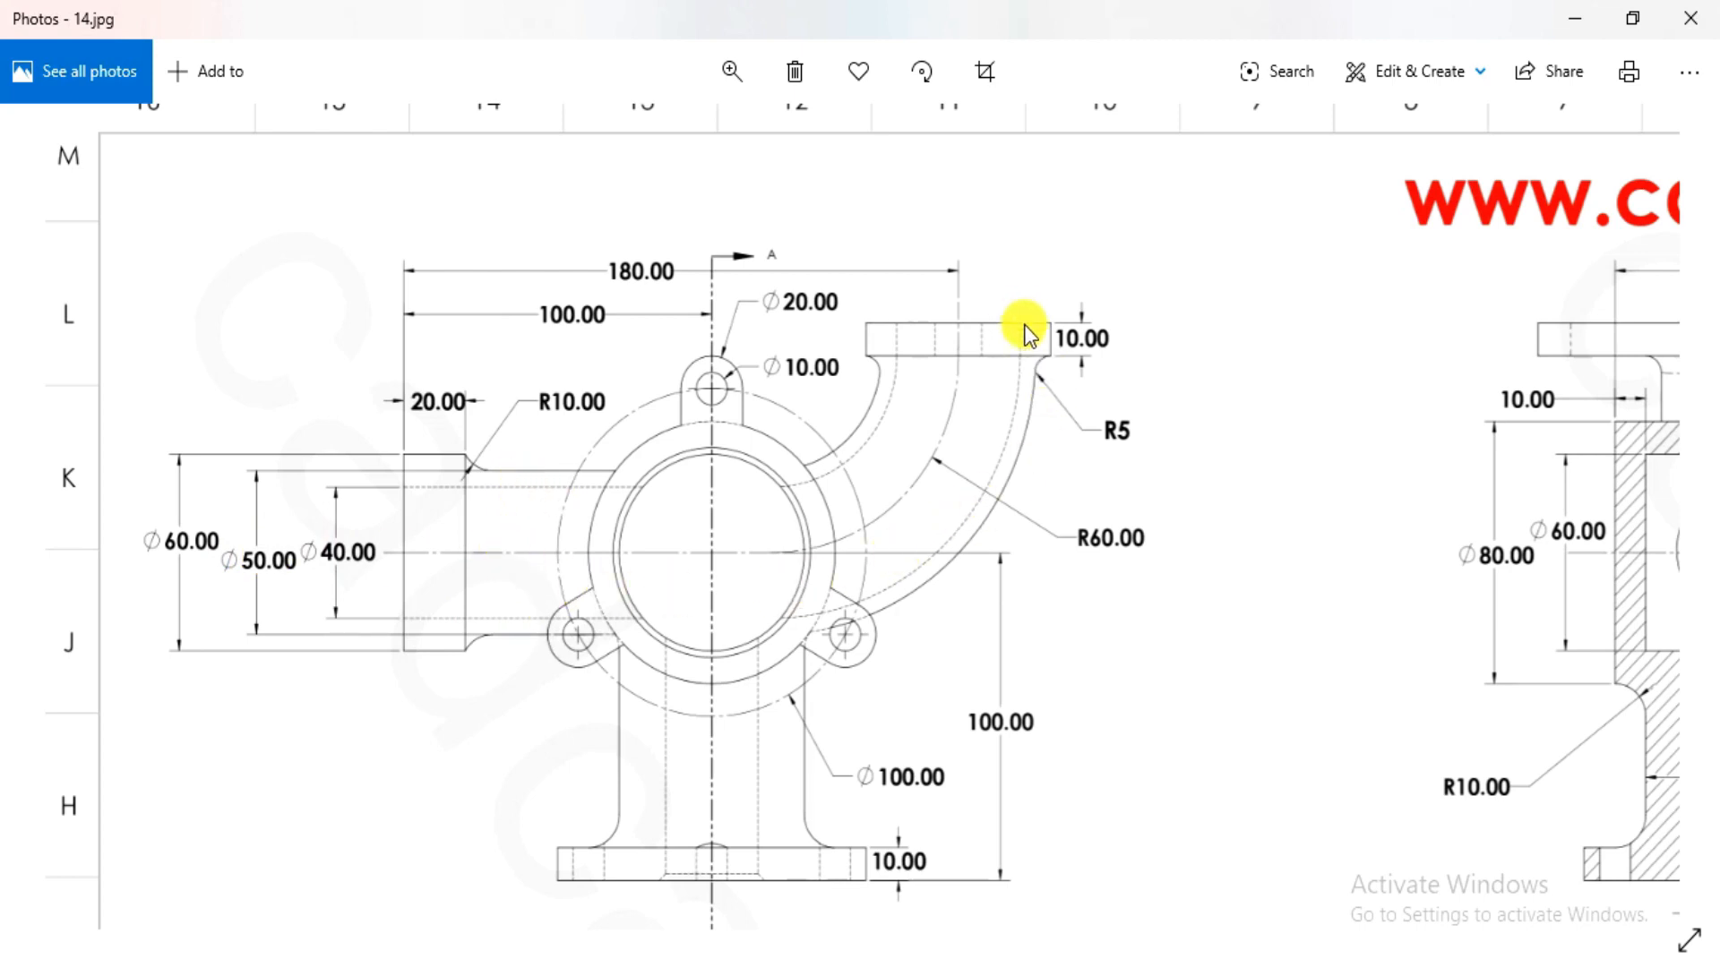
key("alt+Tab")
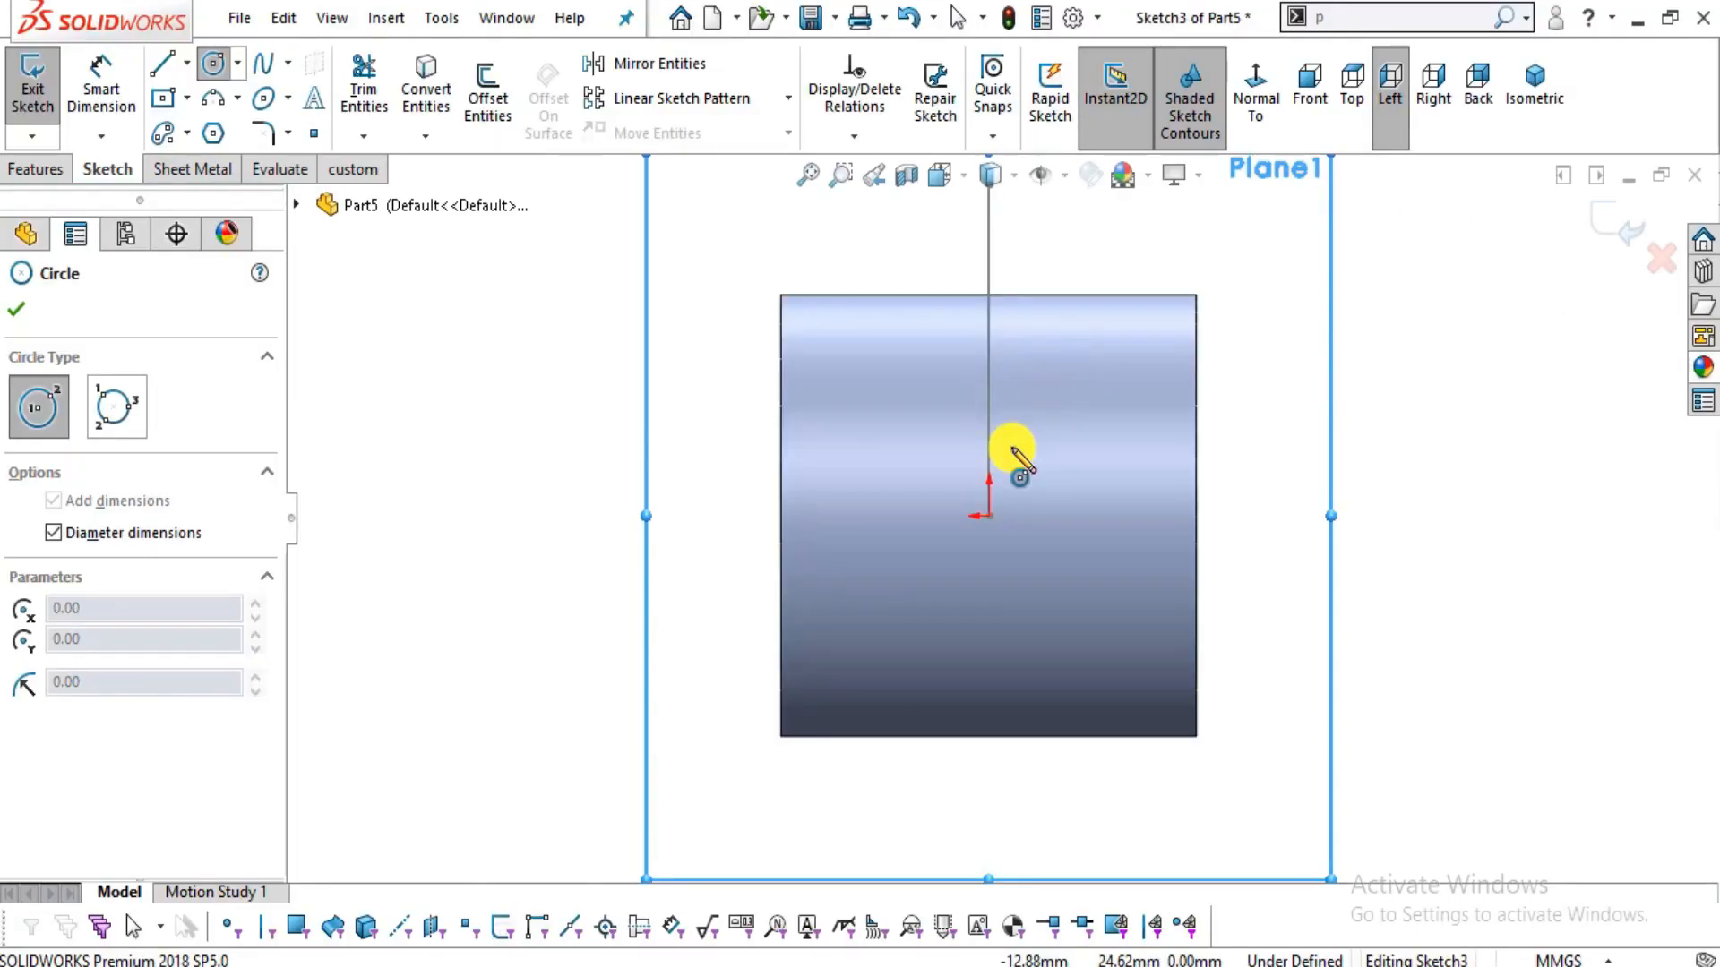
left_click(989, 517)
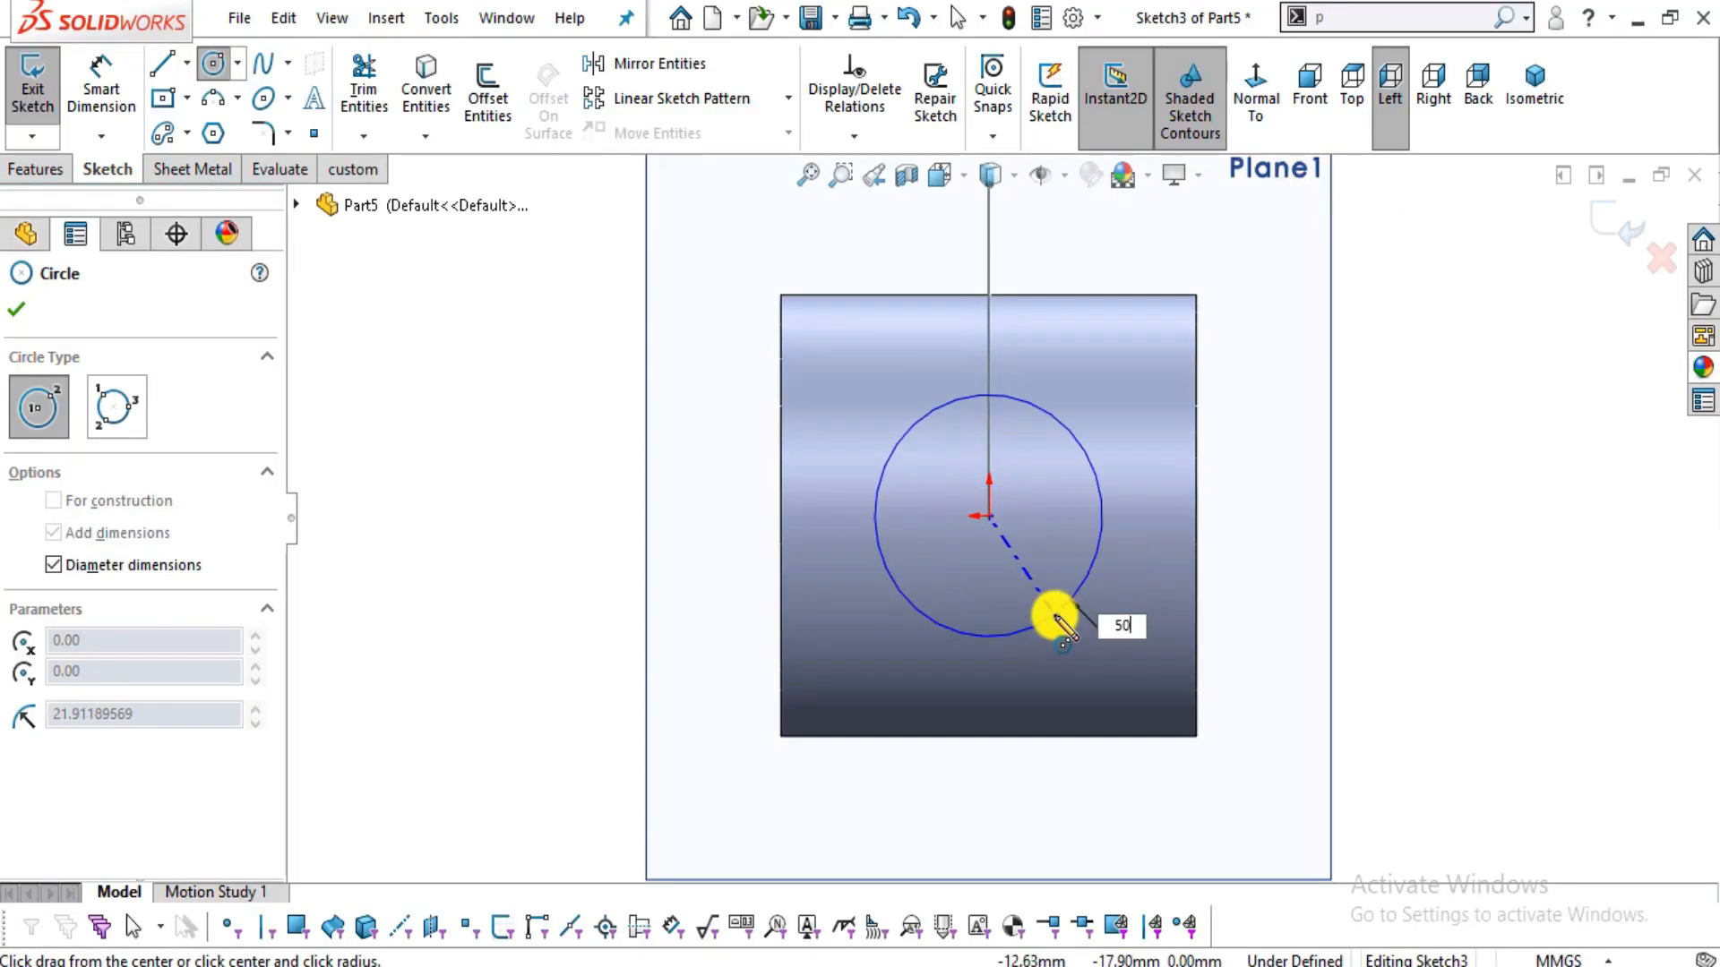
type("50")
key("Return")
key("Escape")
- Sweep the 50 mm circle along the line-and-arc path sketch to form the curved pipe through the cylinder
middle_click_drag(1366, 528, 1243, 625)
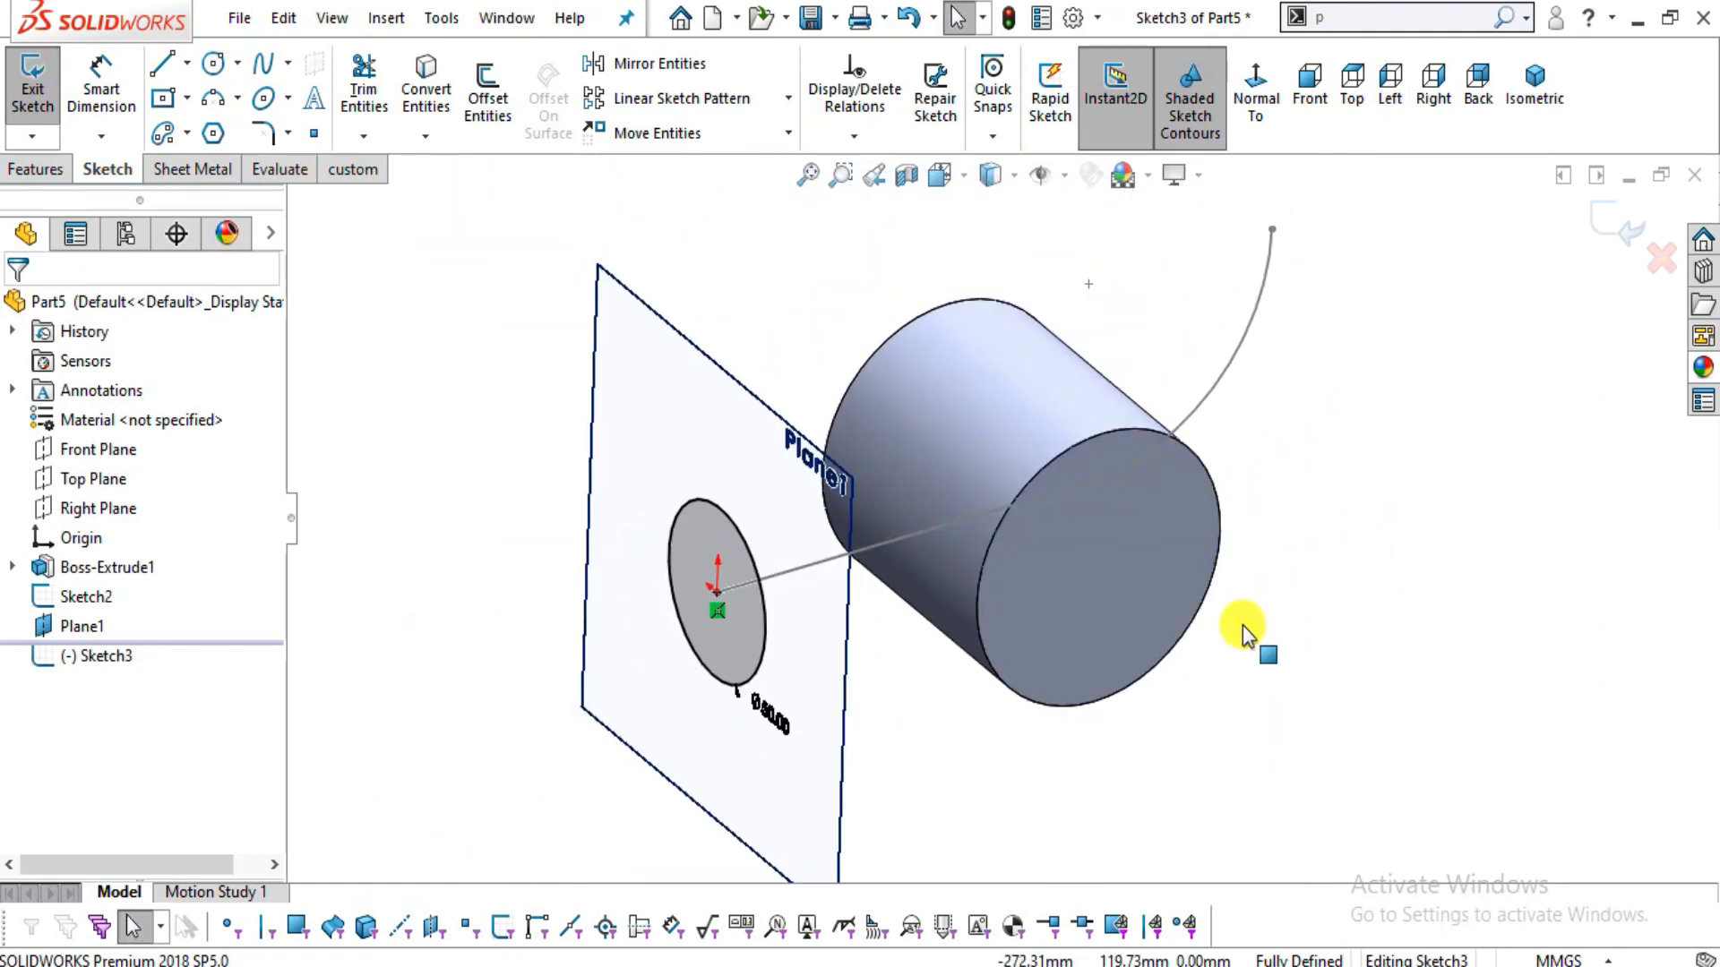
middle_click_drag(1186, 482, 1124, 506)
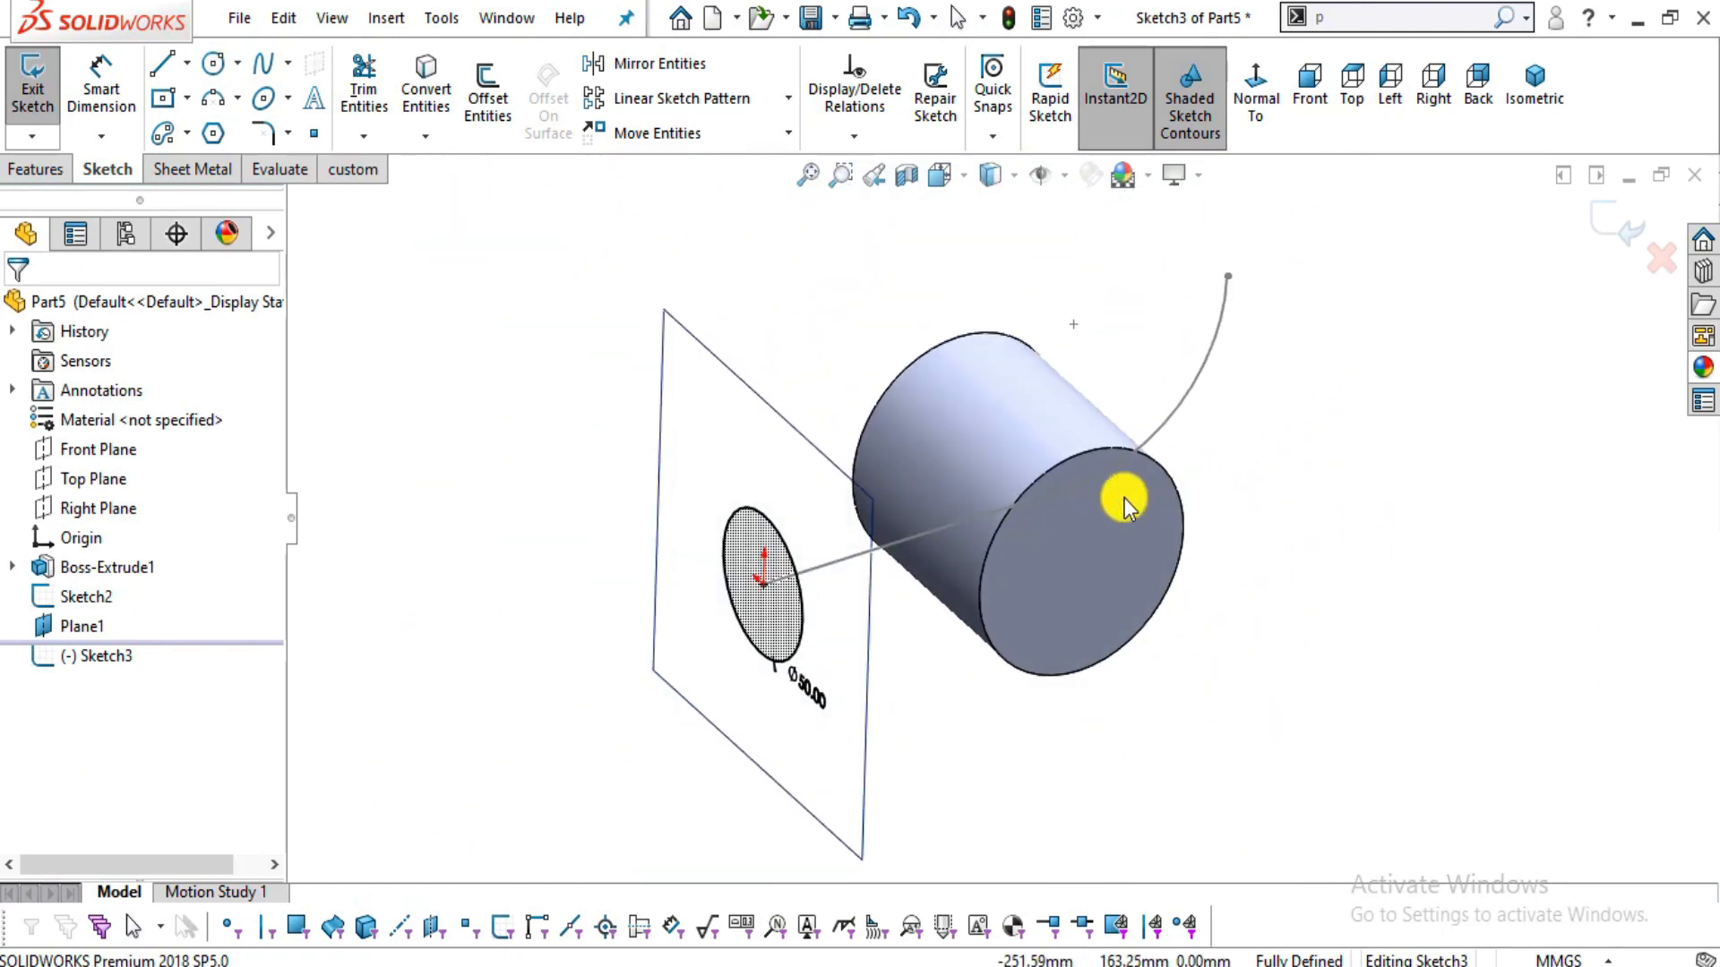
left_click(36, 169)
left_click(223, 71)
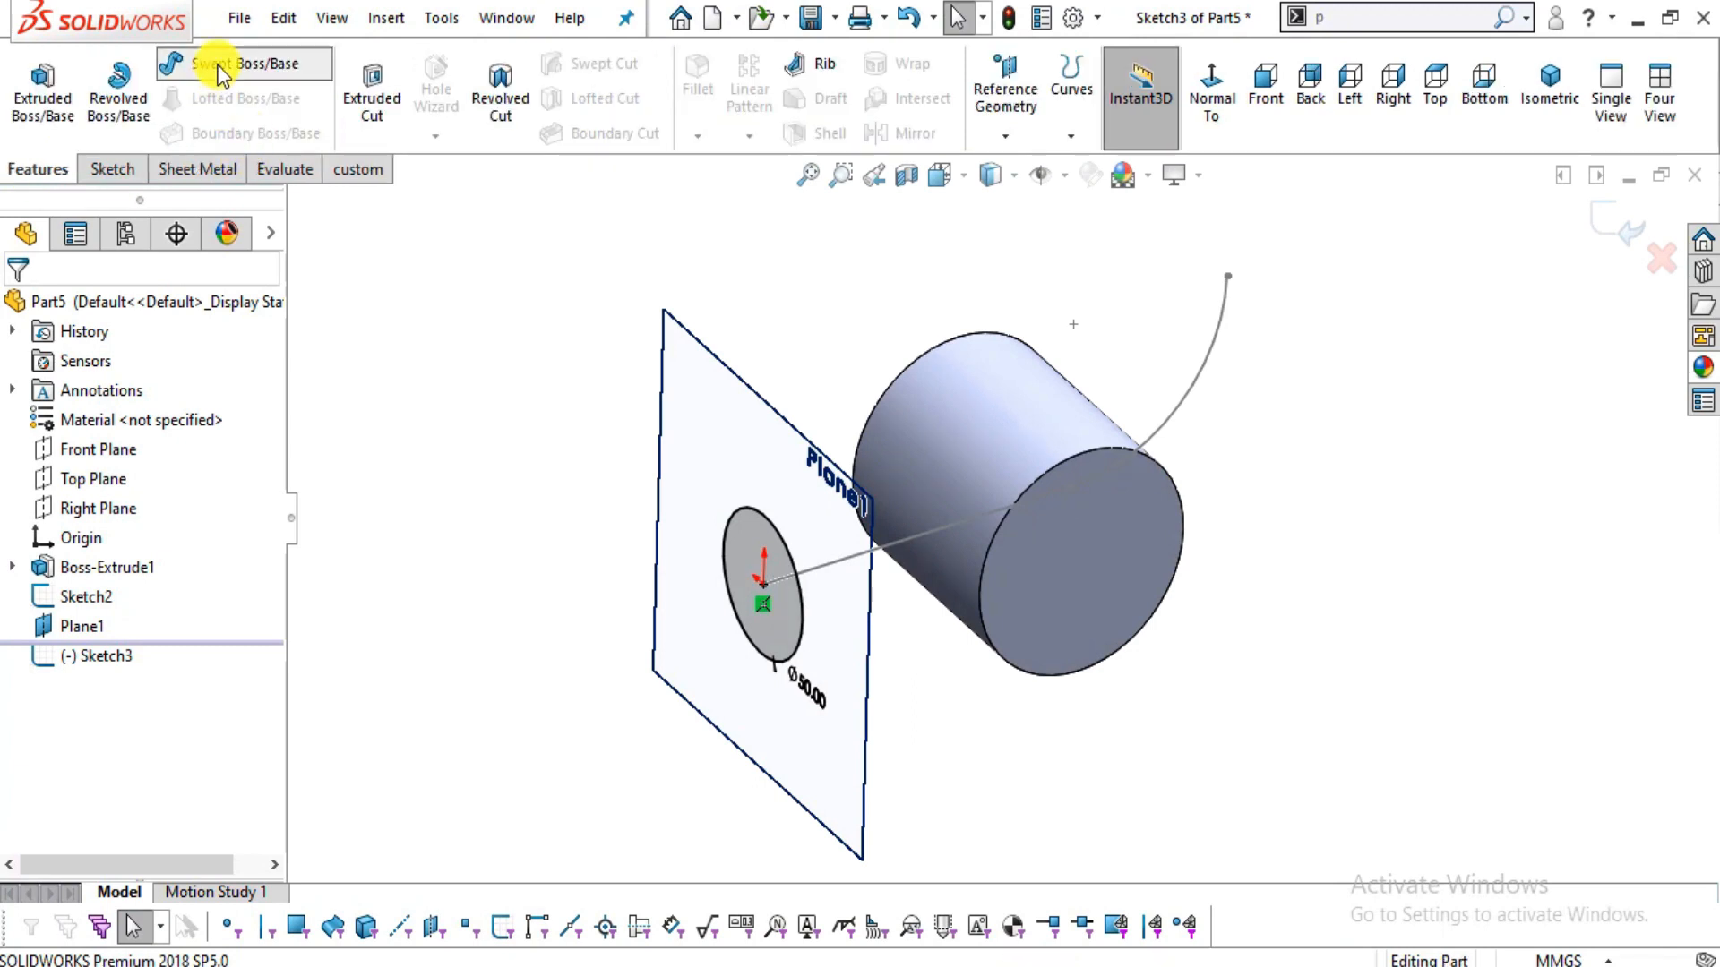
left_click(788, 559)
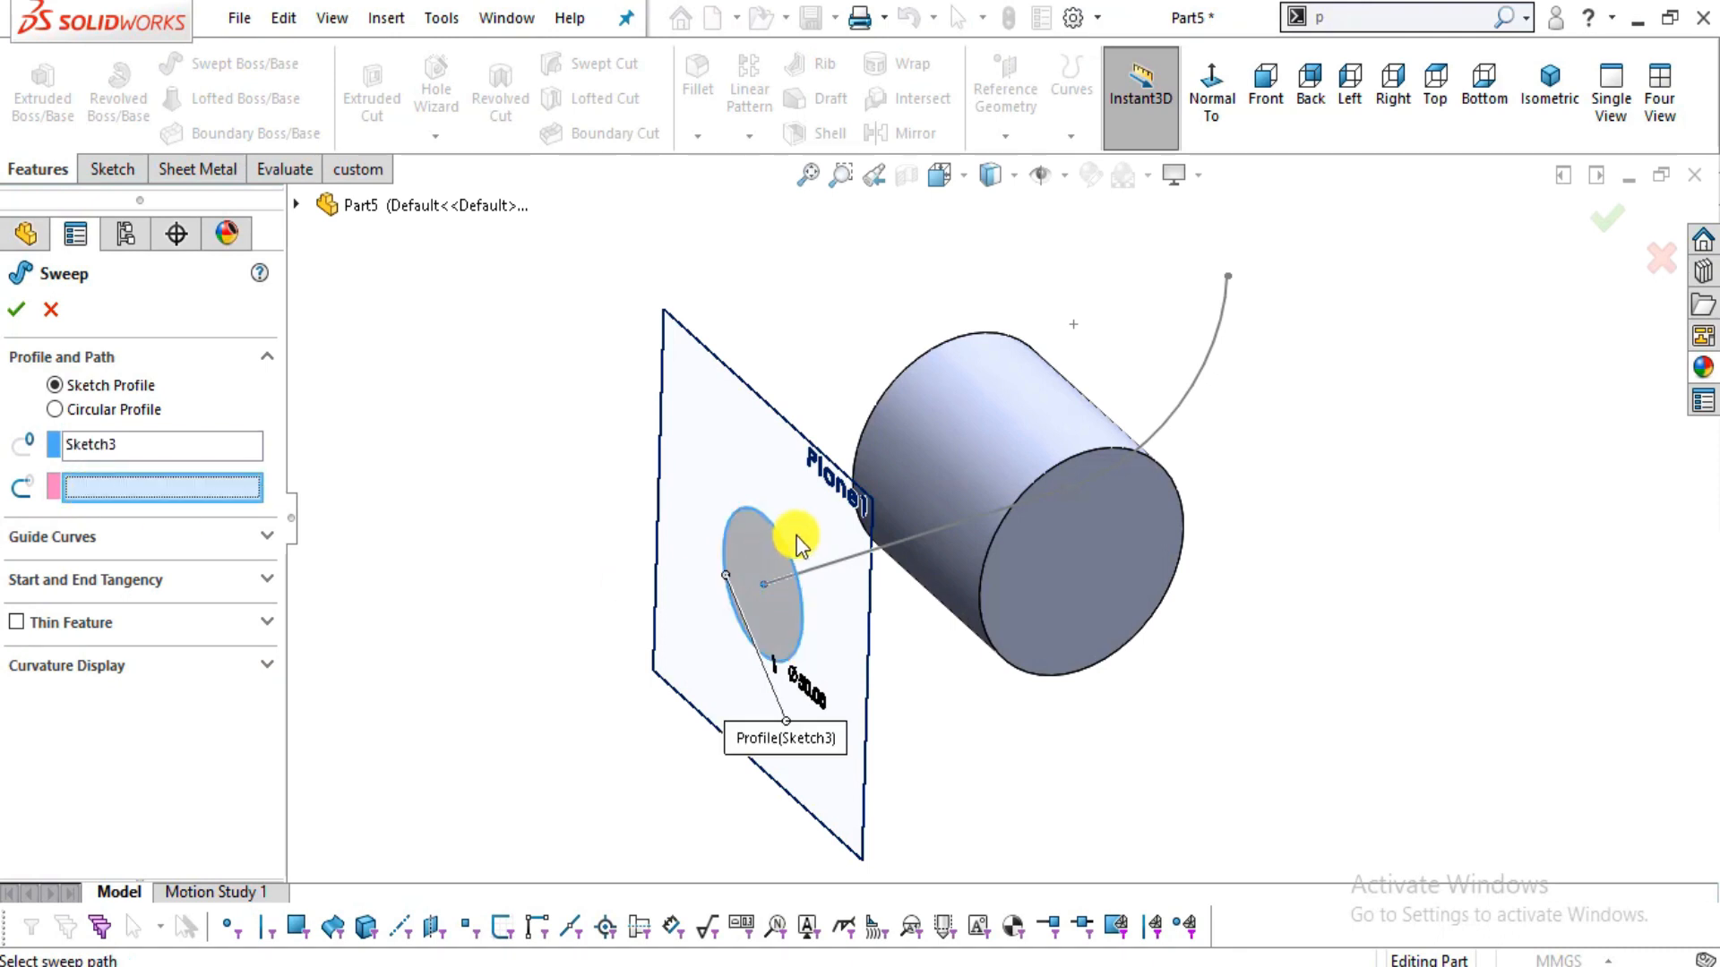
left_click(901, 541)
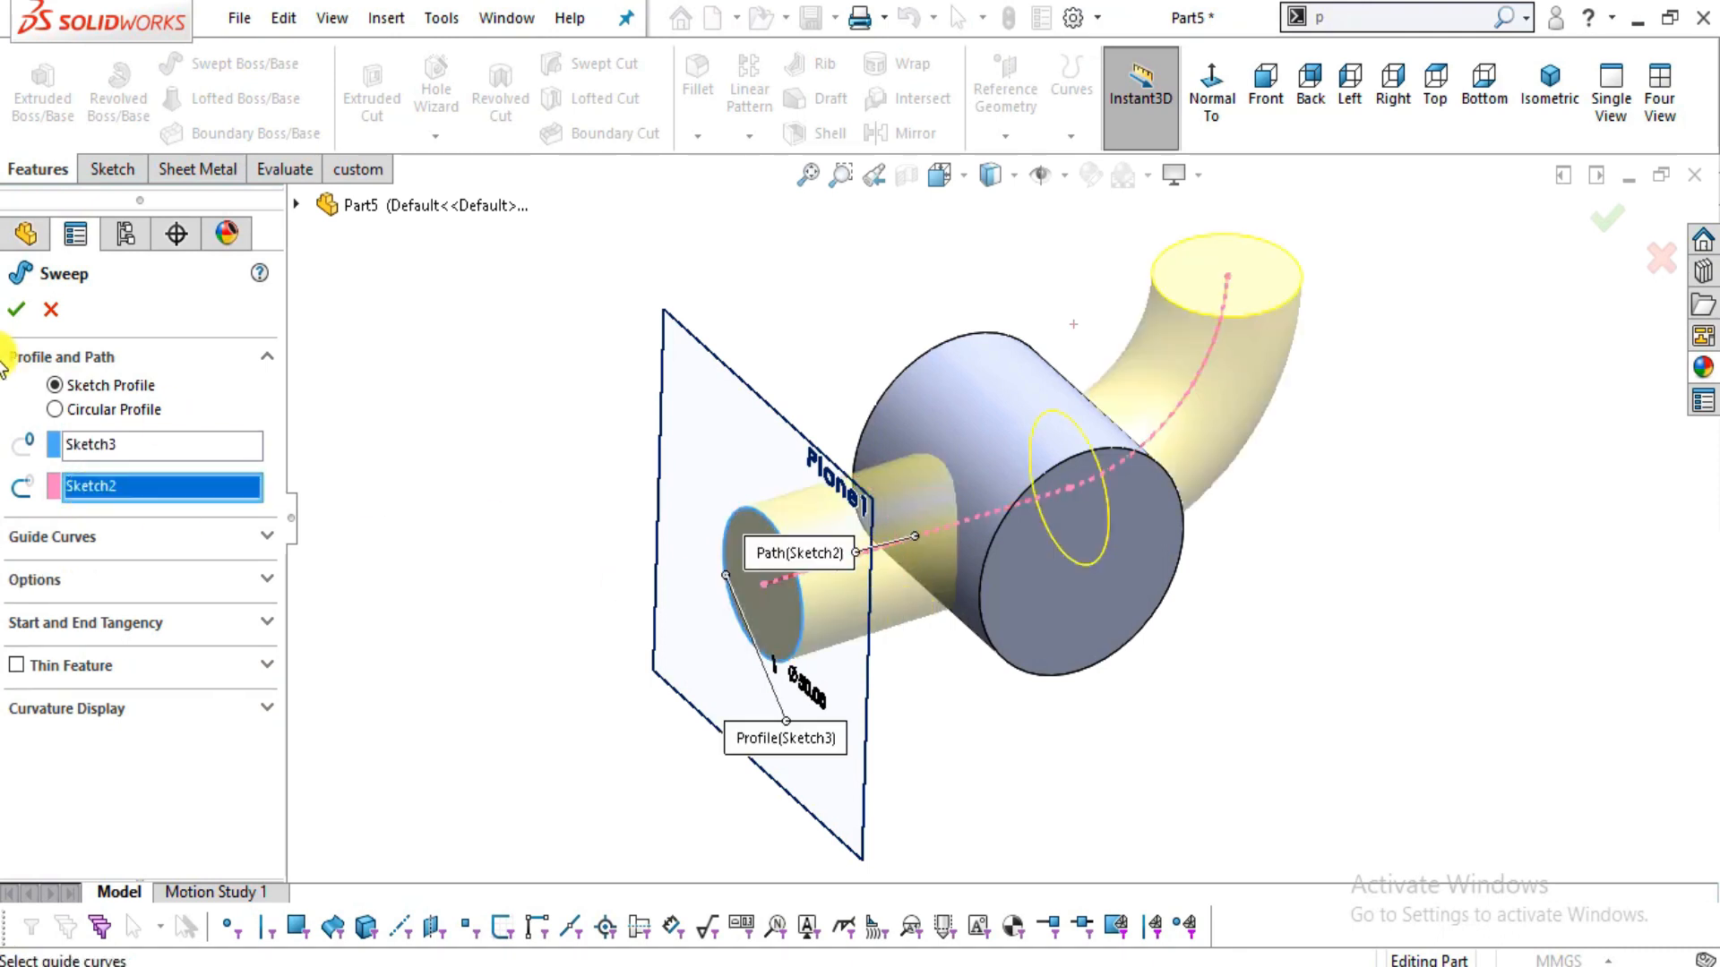
left_click(13, 311)
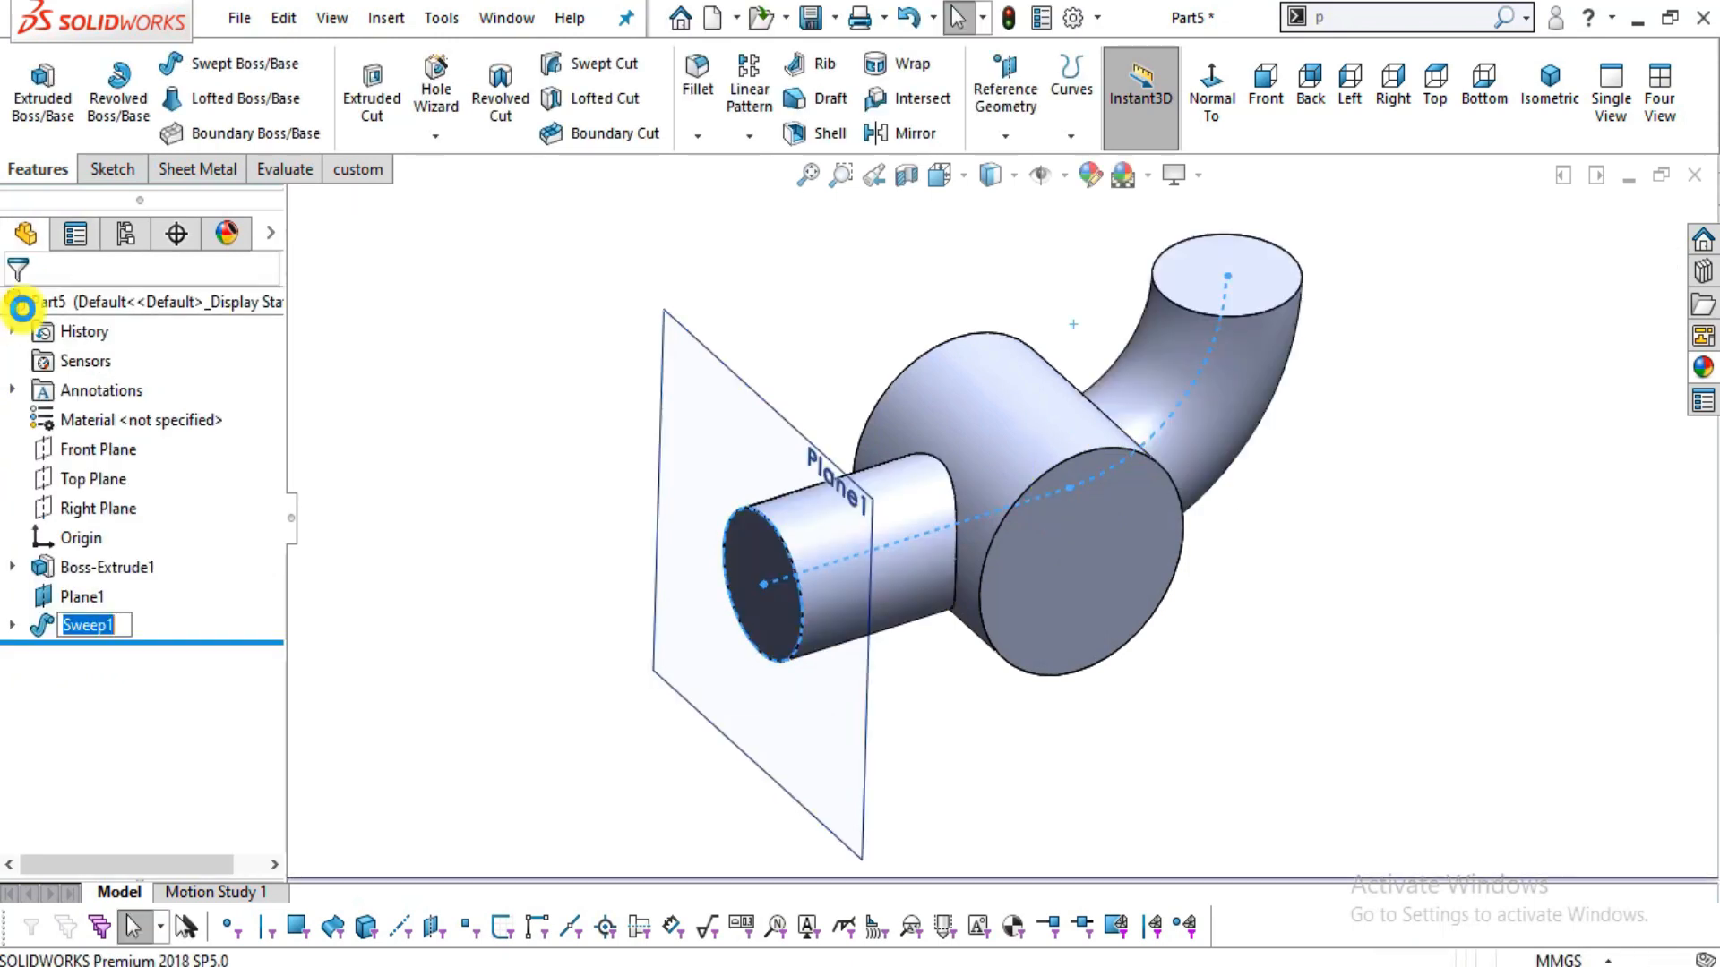
- Hide the reference plane at the straight end of the swept pipe
left_click(94, 625)
left_click(90, 616)
left_click(141, 568)
middle_click_drag(1331, 633, 1235, 466)
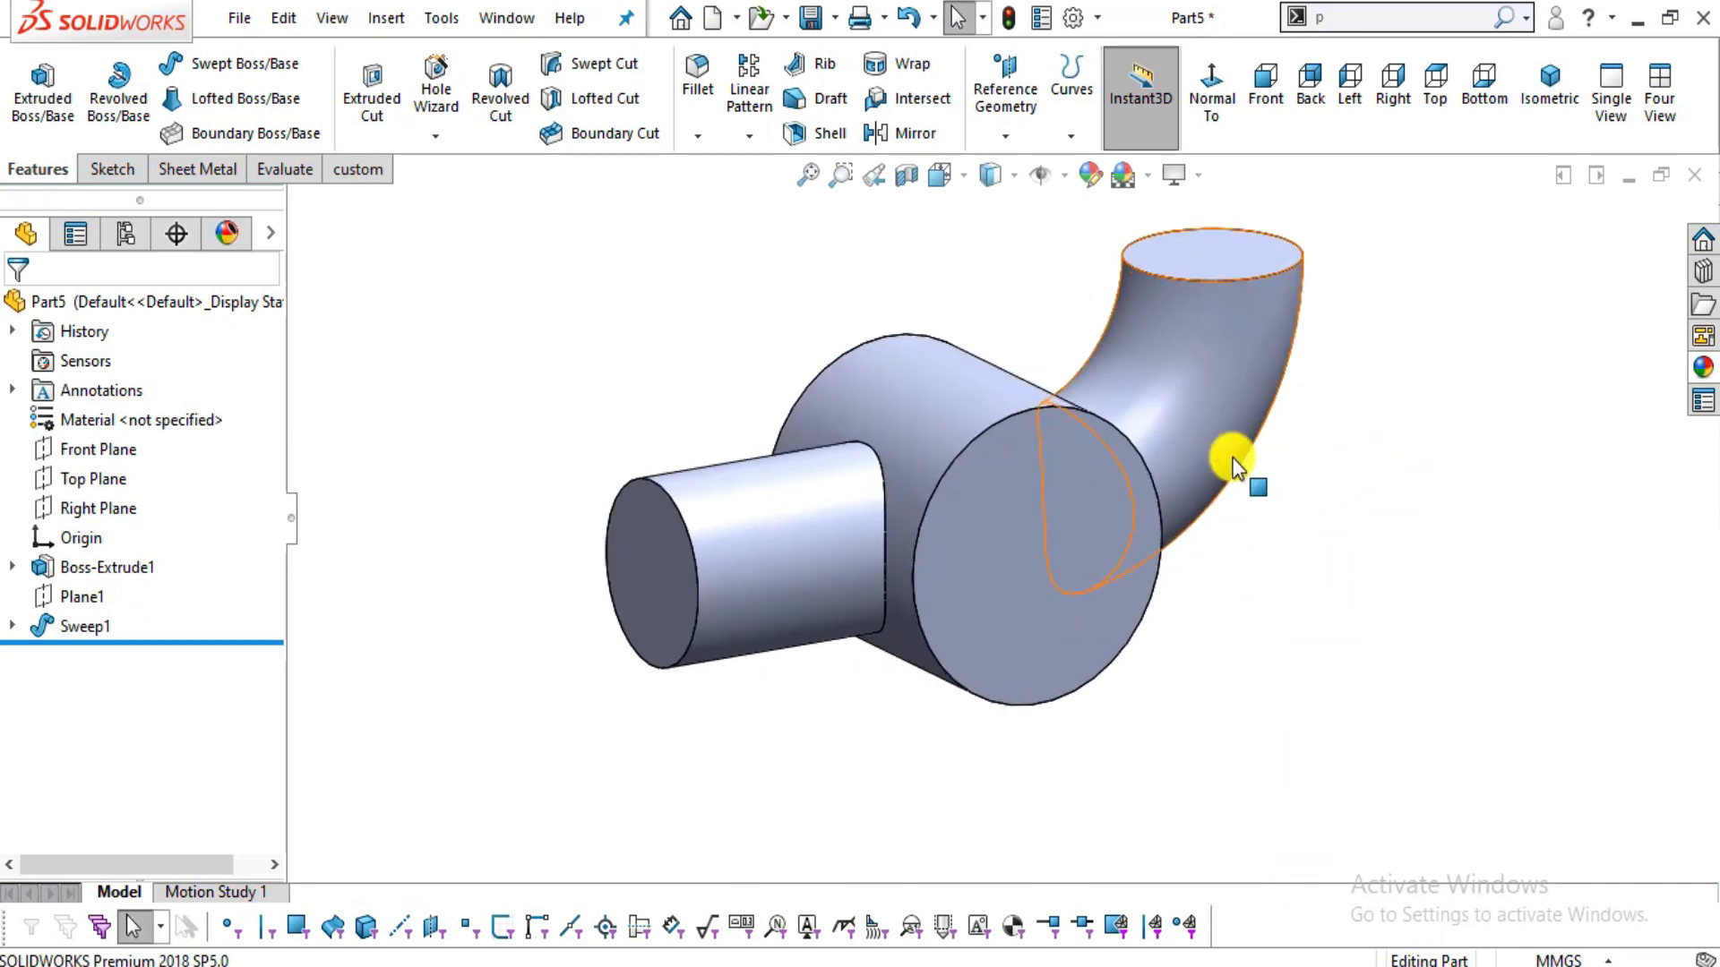
- Check the base distance in drawing 14.jpg and create a reference plane offset 100 mm below the Top Plane
key("alt+Tab")
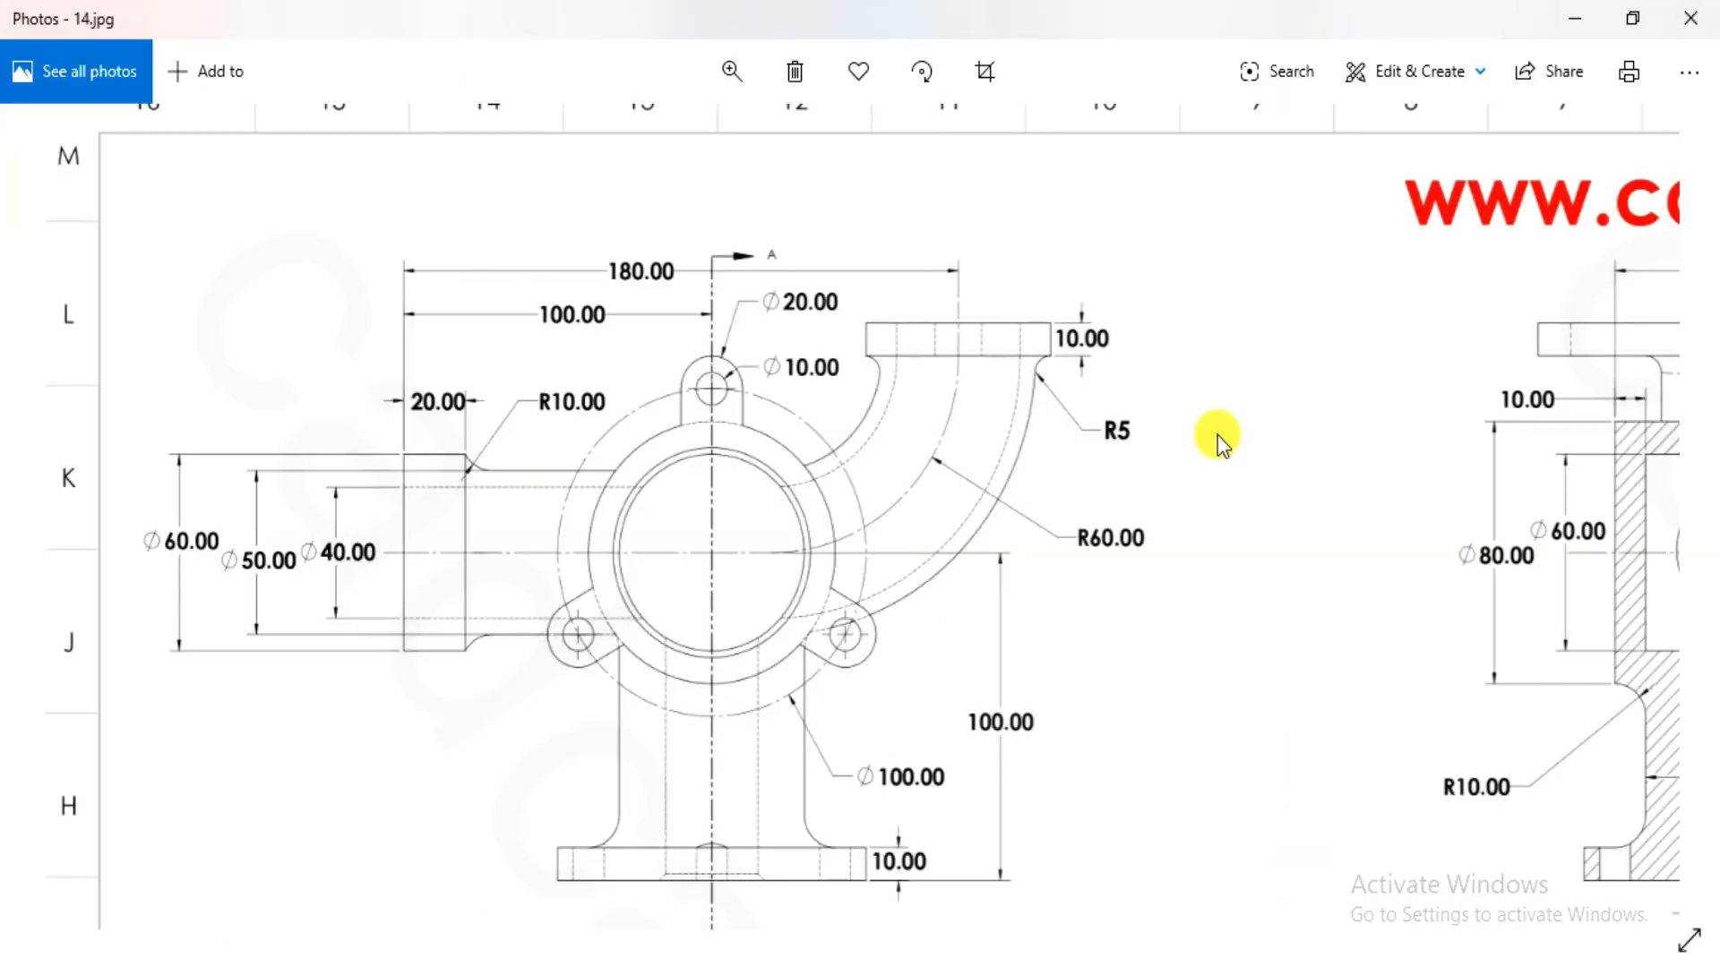
left_click_drag(1252, 520, 1082, 418)
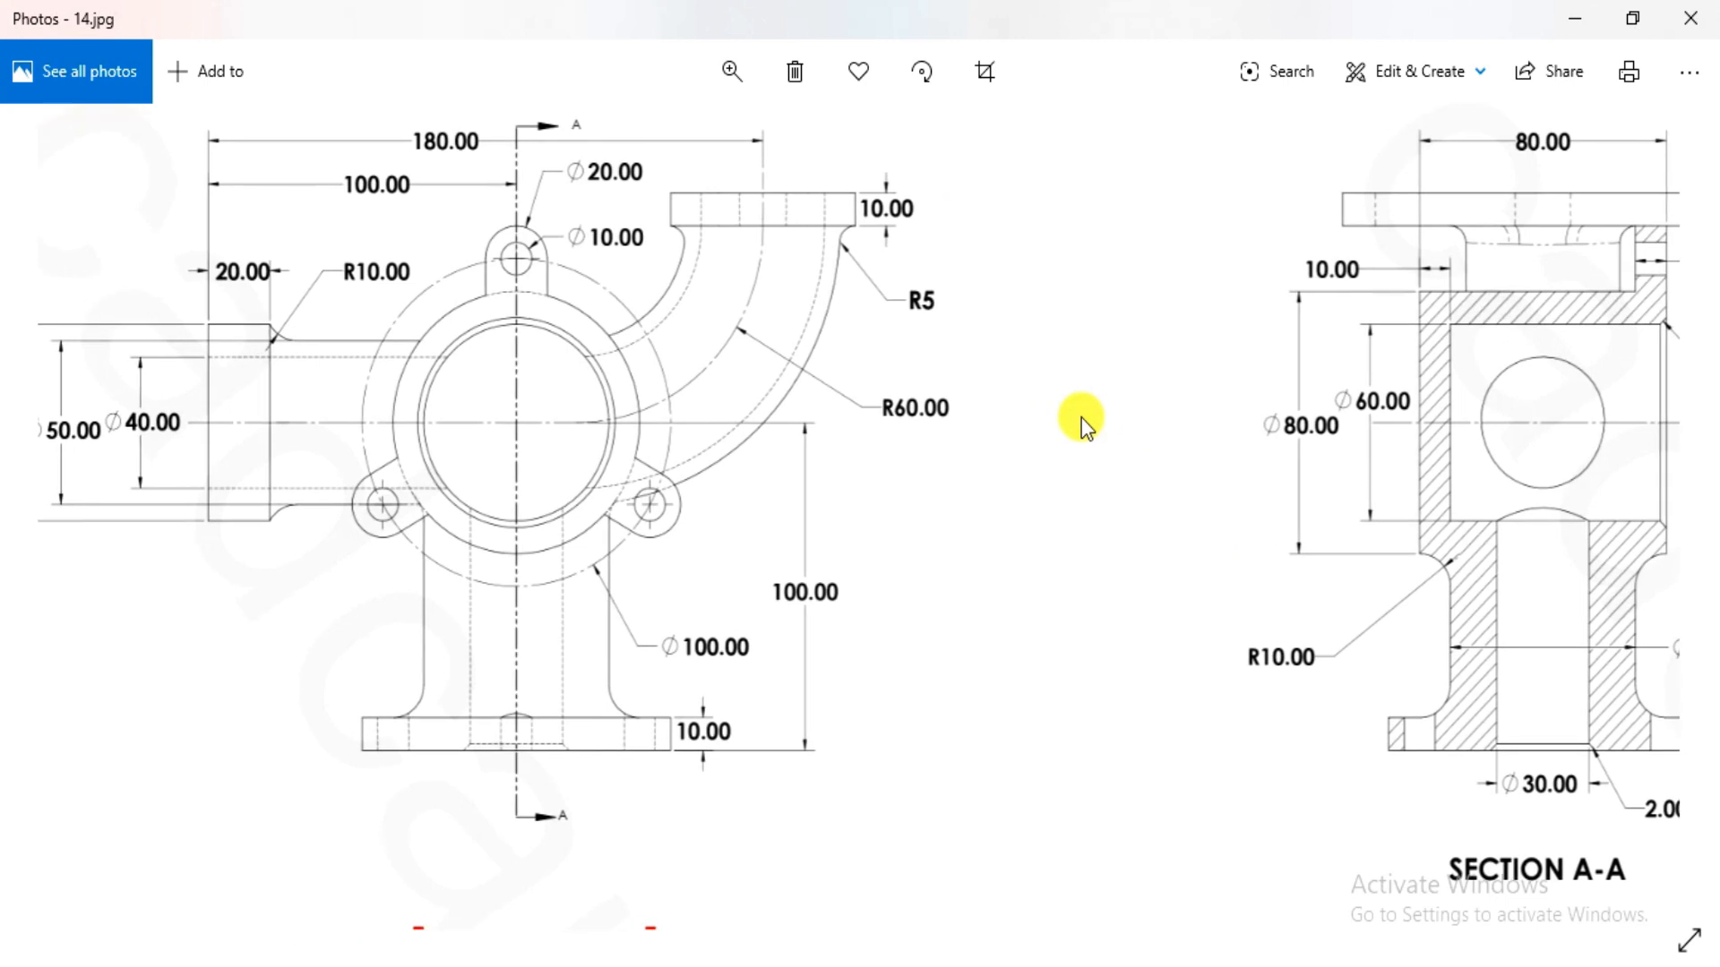
mouse_move(1283, 542)
left_mouse_down()
mouse_move(1013, 492)
mouse_move(981, 503)
left_mouse_up()
mouse_move(1147, 585)
left_mouse_down()
mouse_move(1164, 625)
mouse_move(1502, 552)
left_mouse_up()
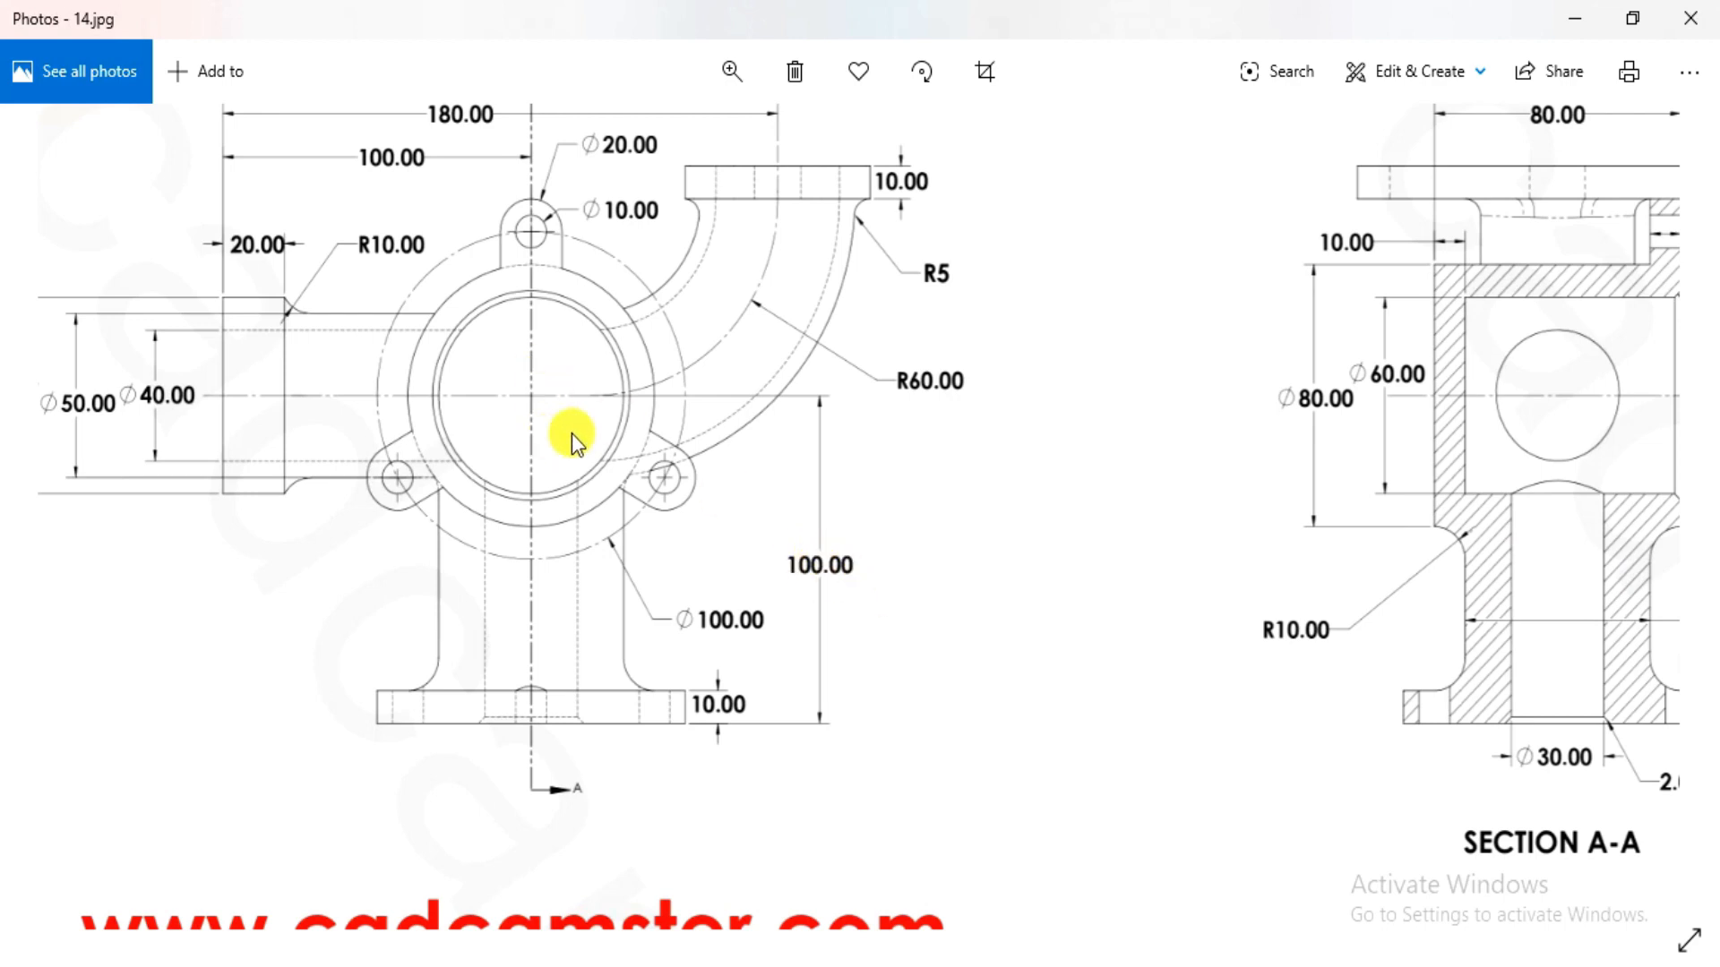
key("alt+Tab")
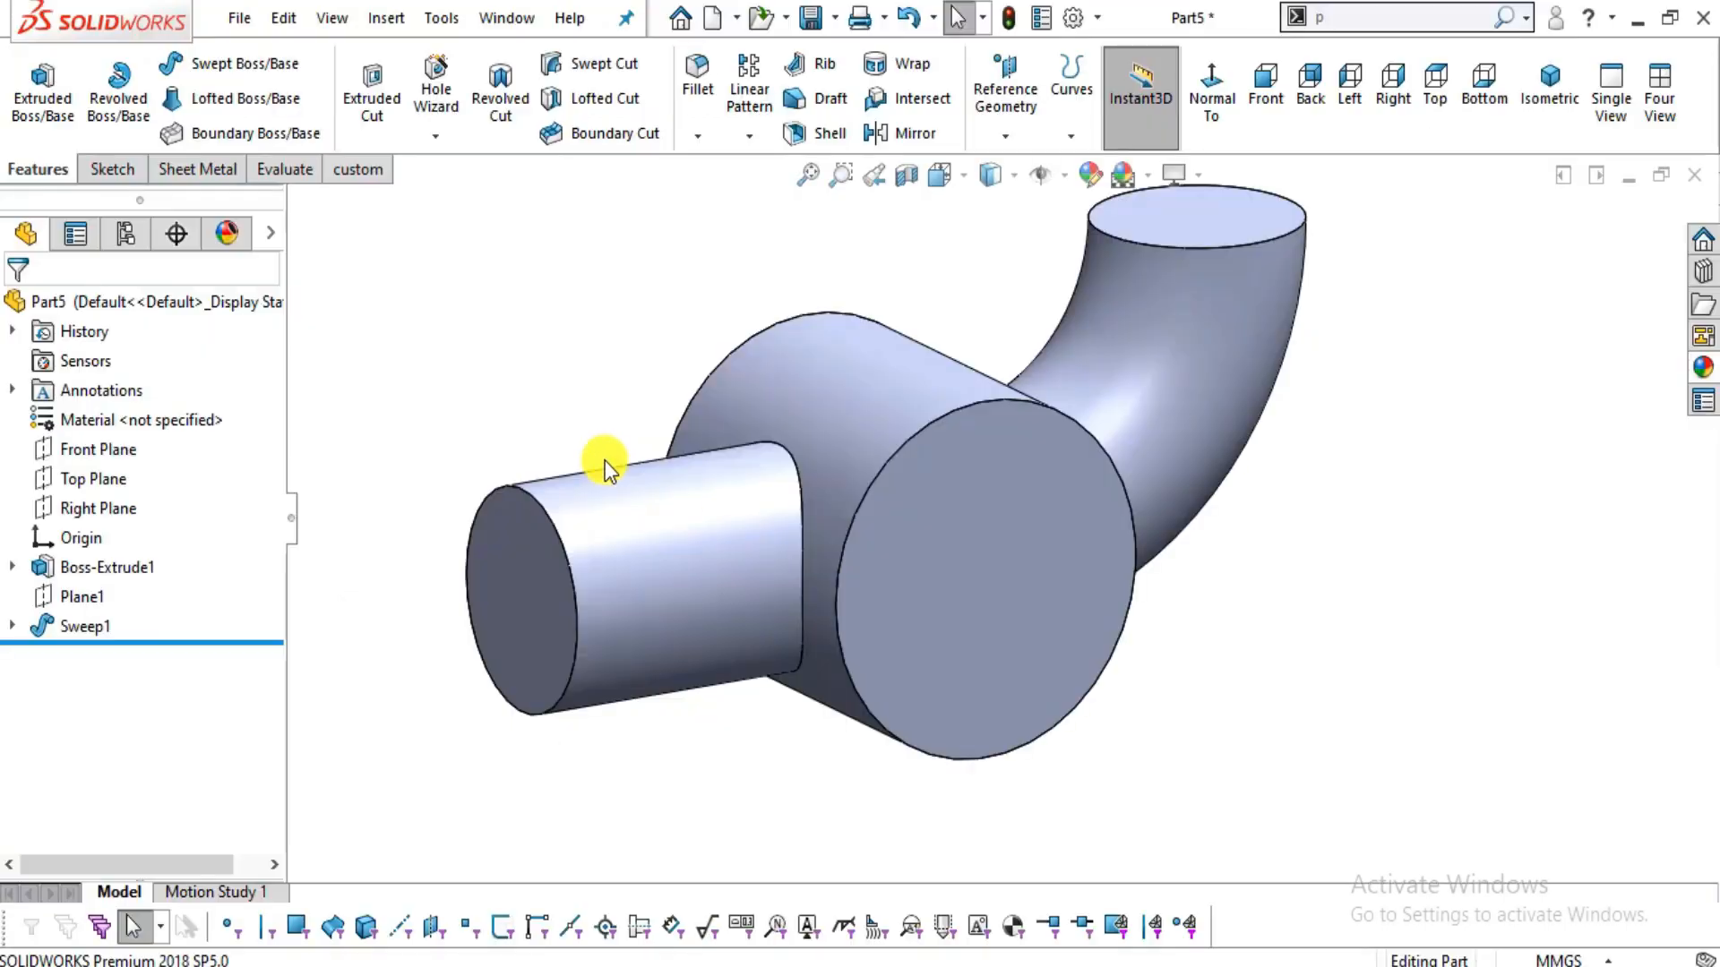
left_click(117, 470)
middle_click_drag(1110, 570, 1064, 652)
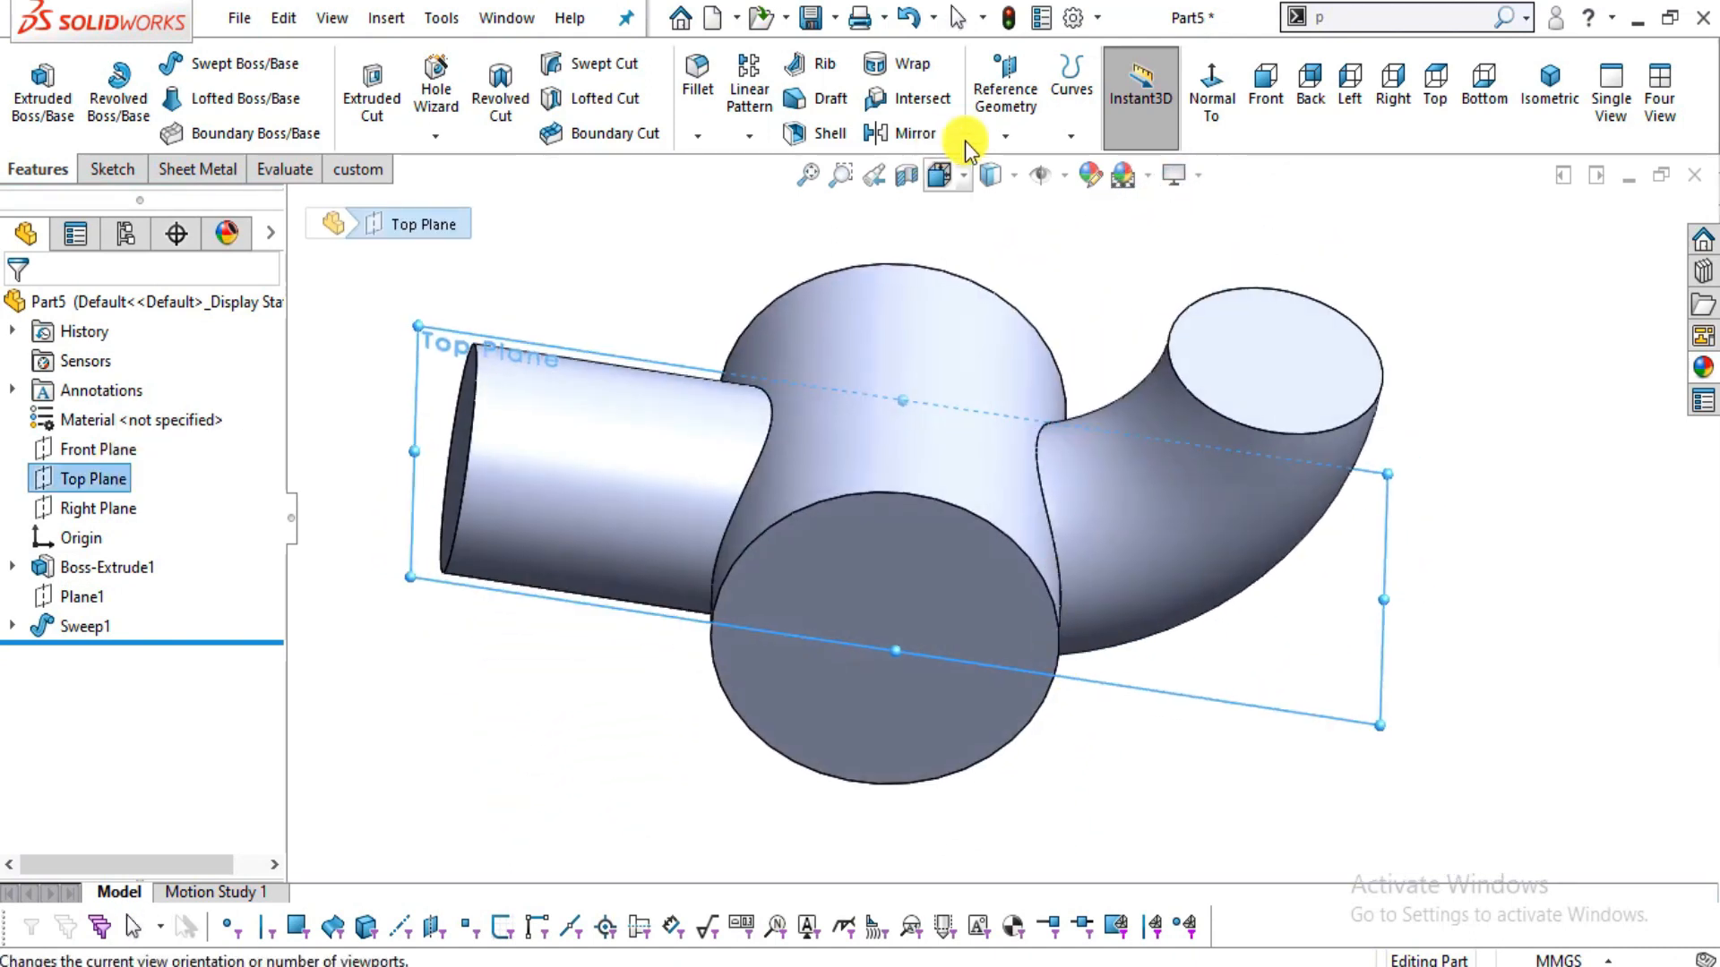
left_click(1000, 140)
left_click(1026, 167)
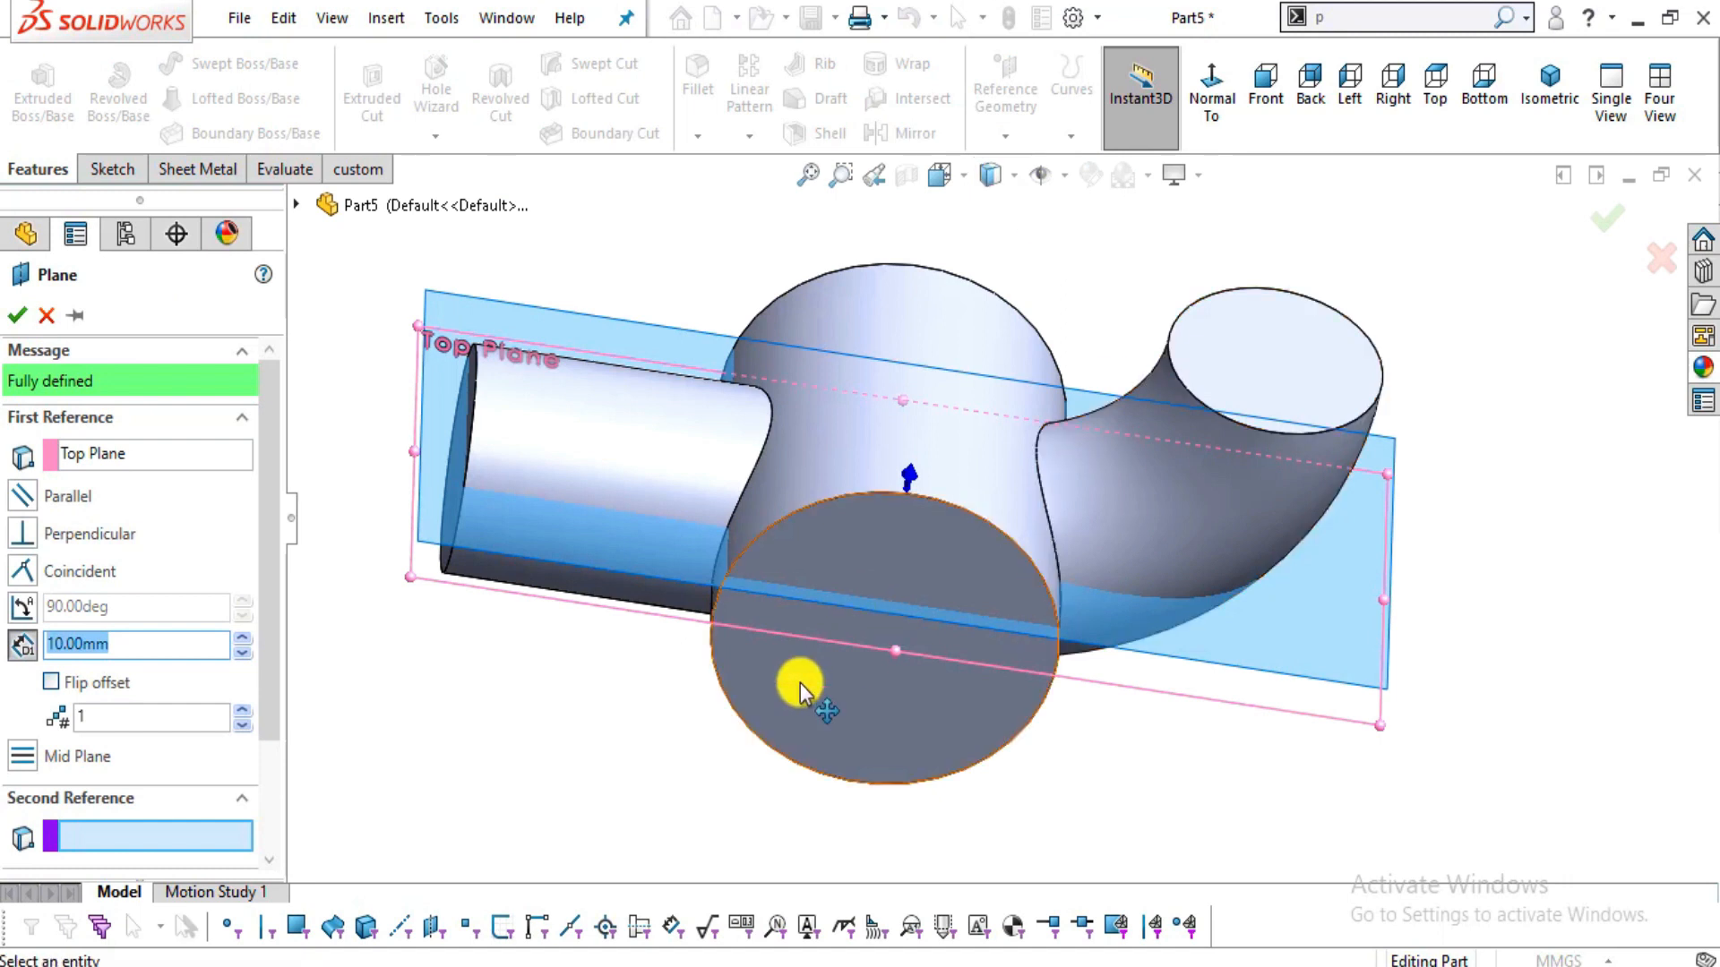
type("100")
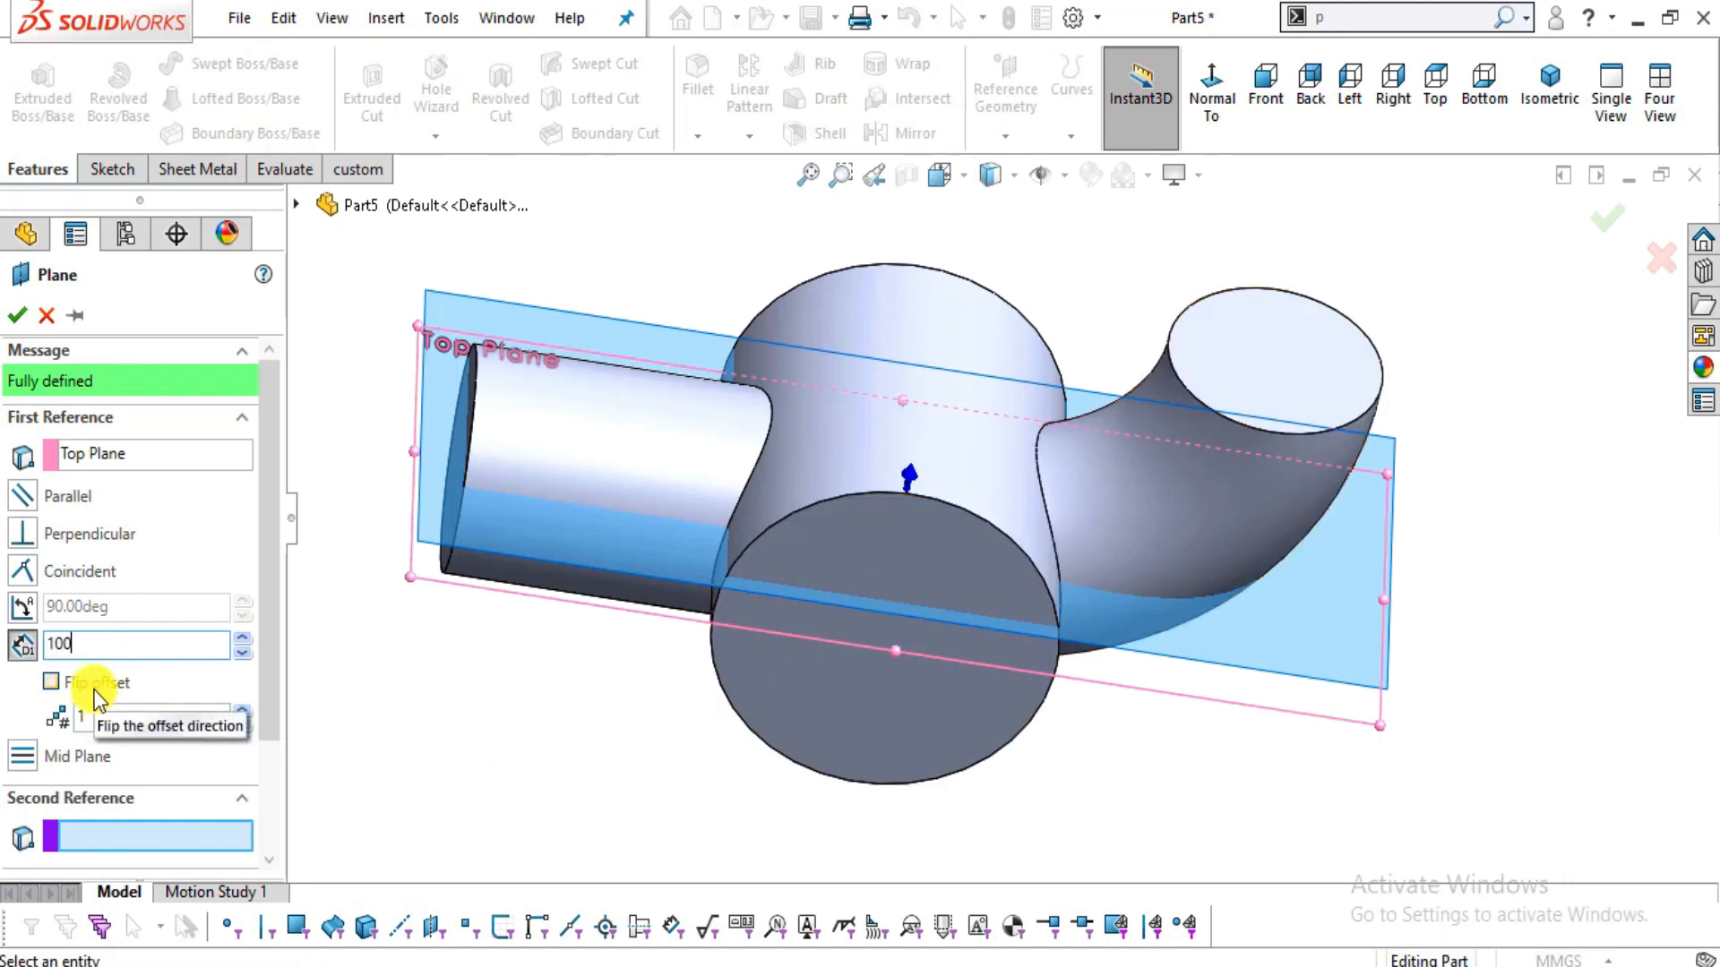
key("Return")
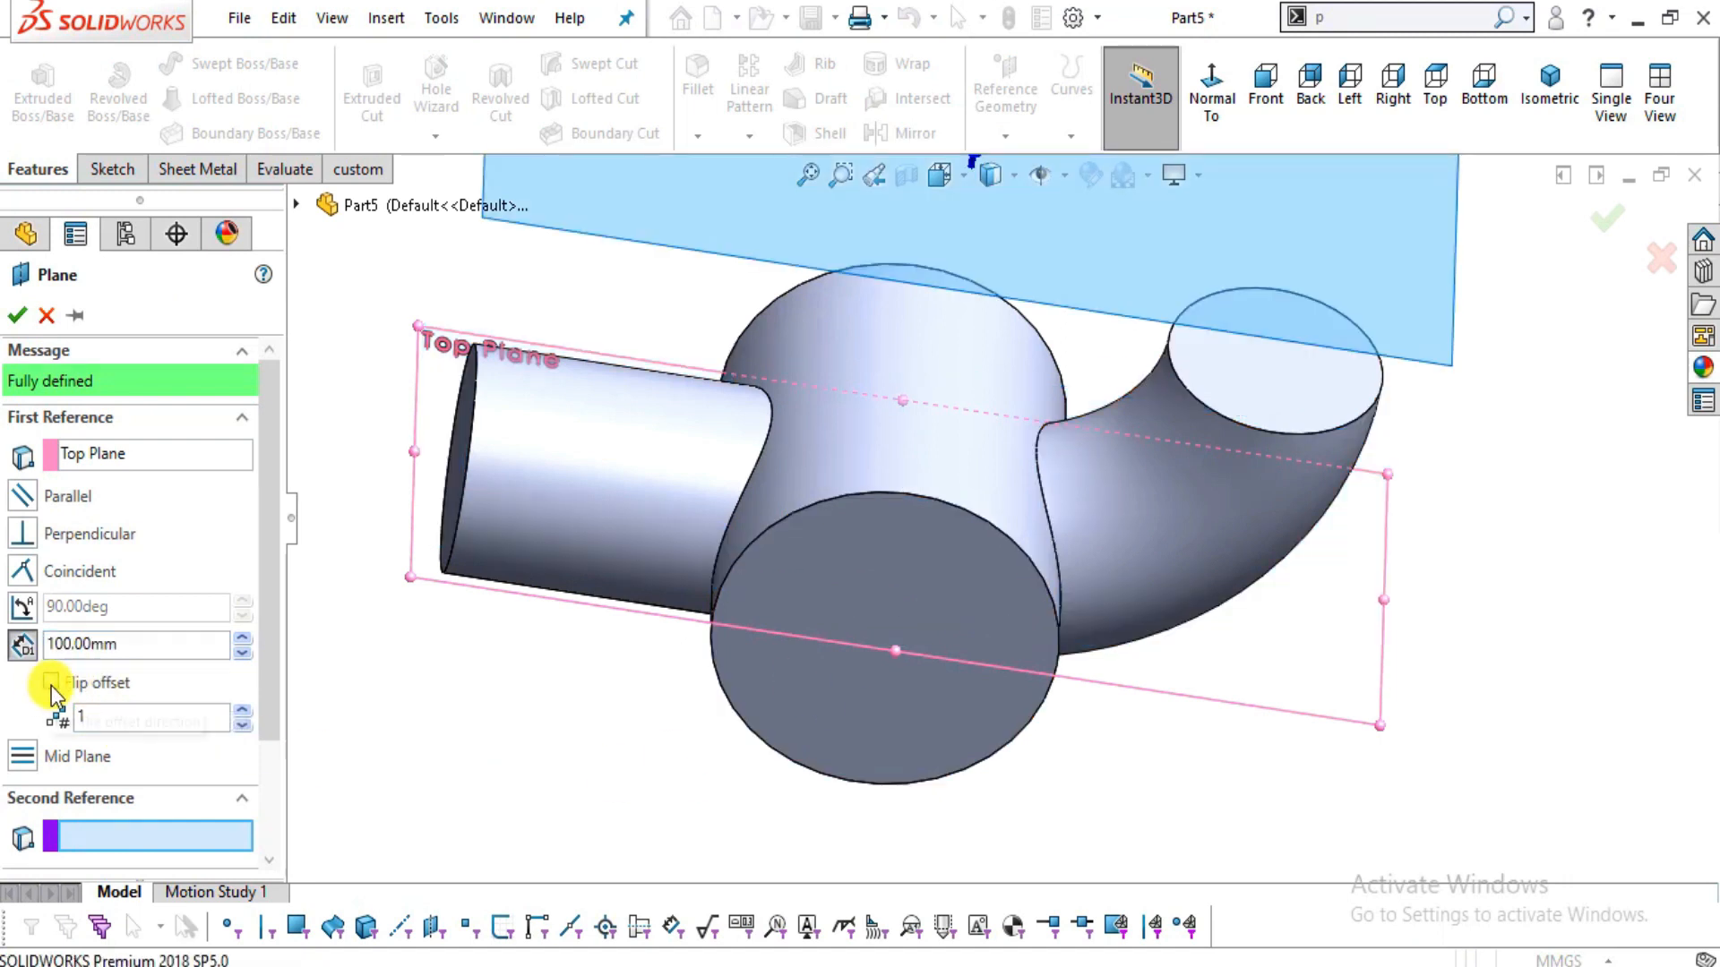
left_click(51, 684)
middle_click_drag(990, 607, 1094, 695)
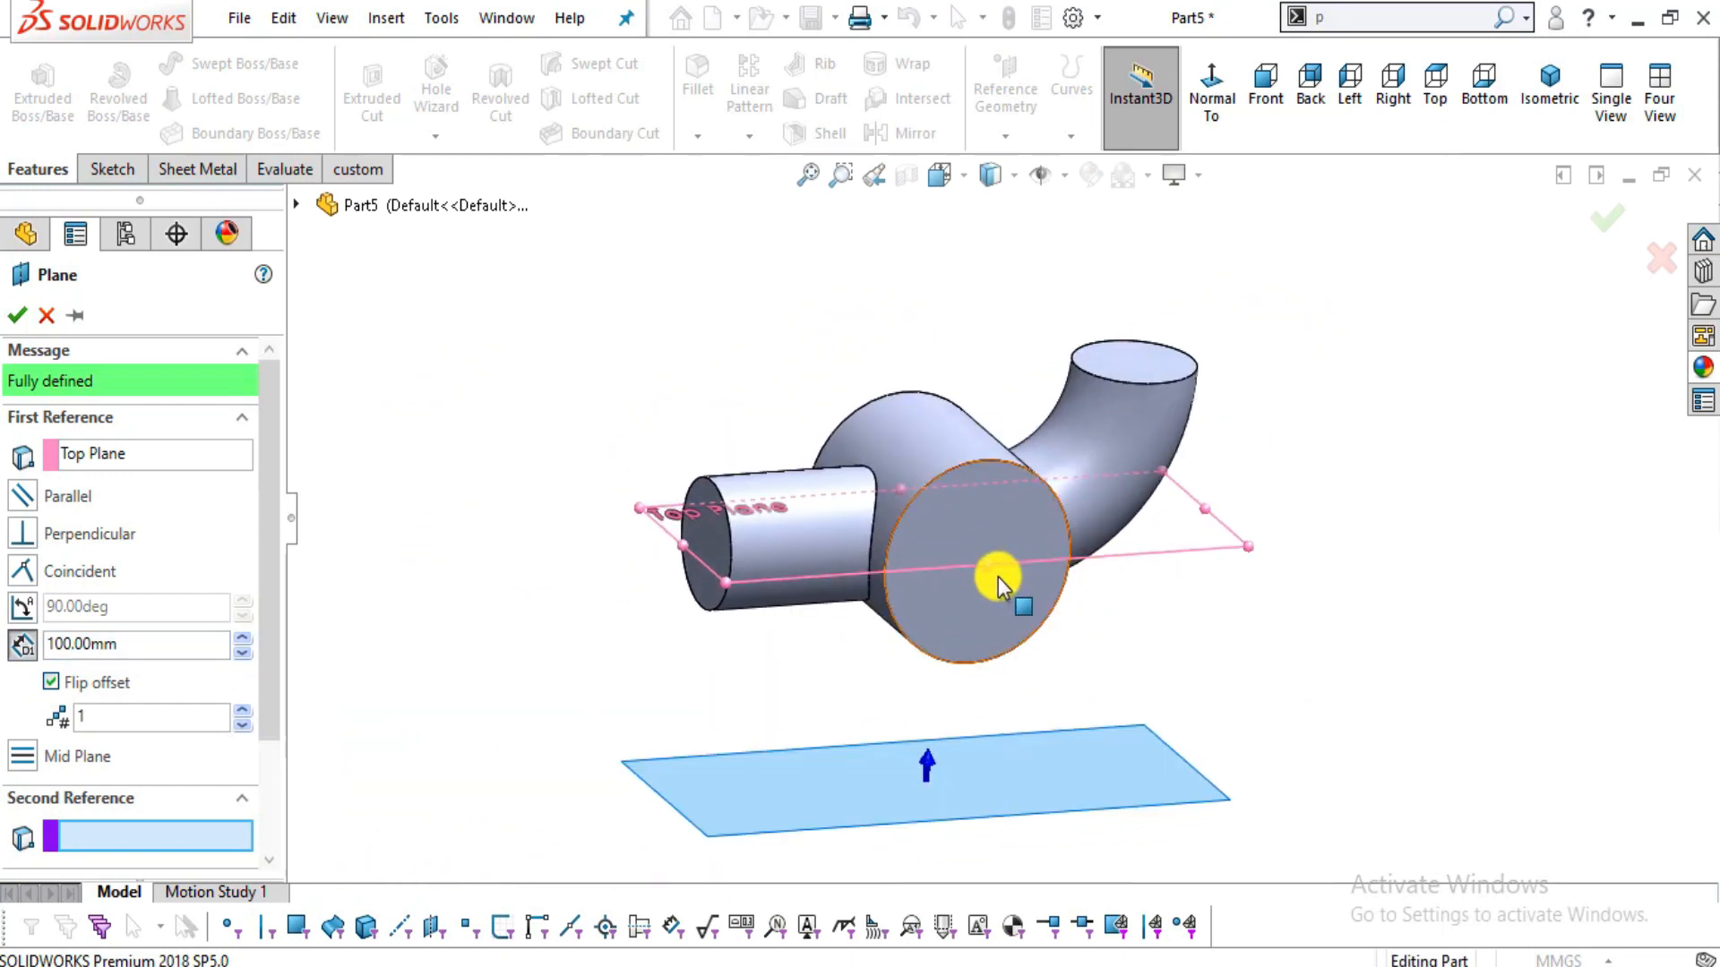
left_click(19, 315)
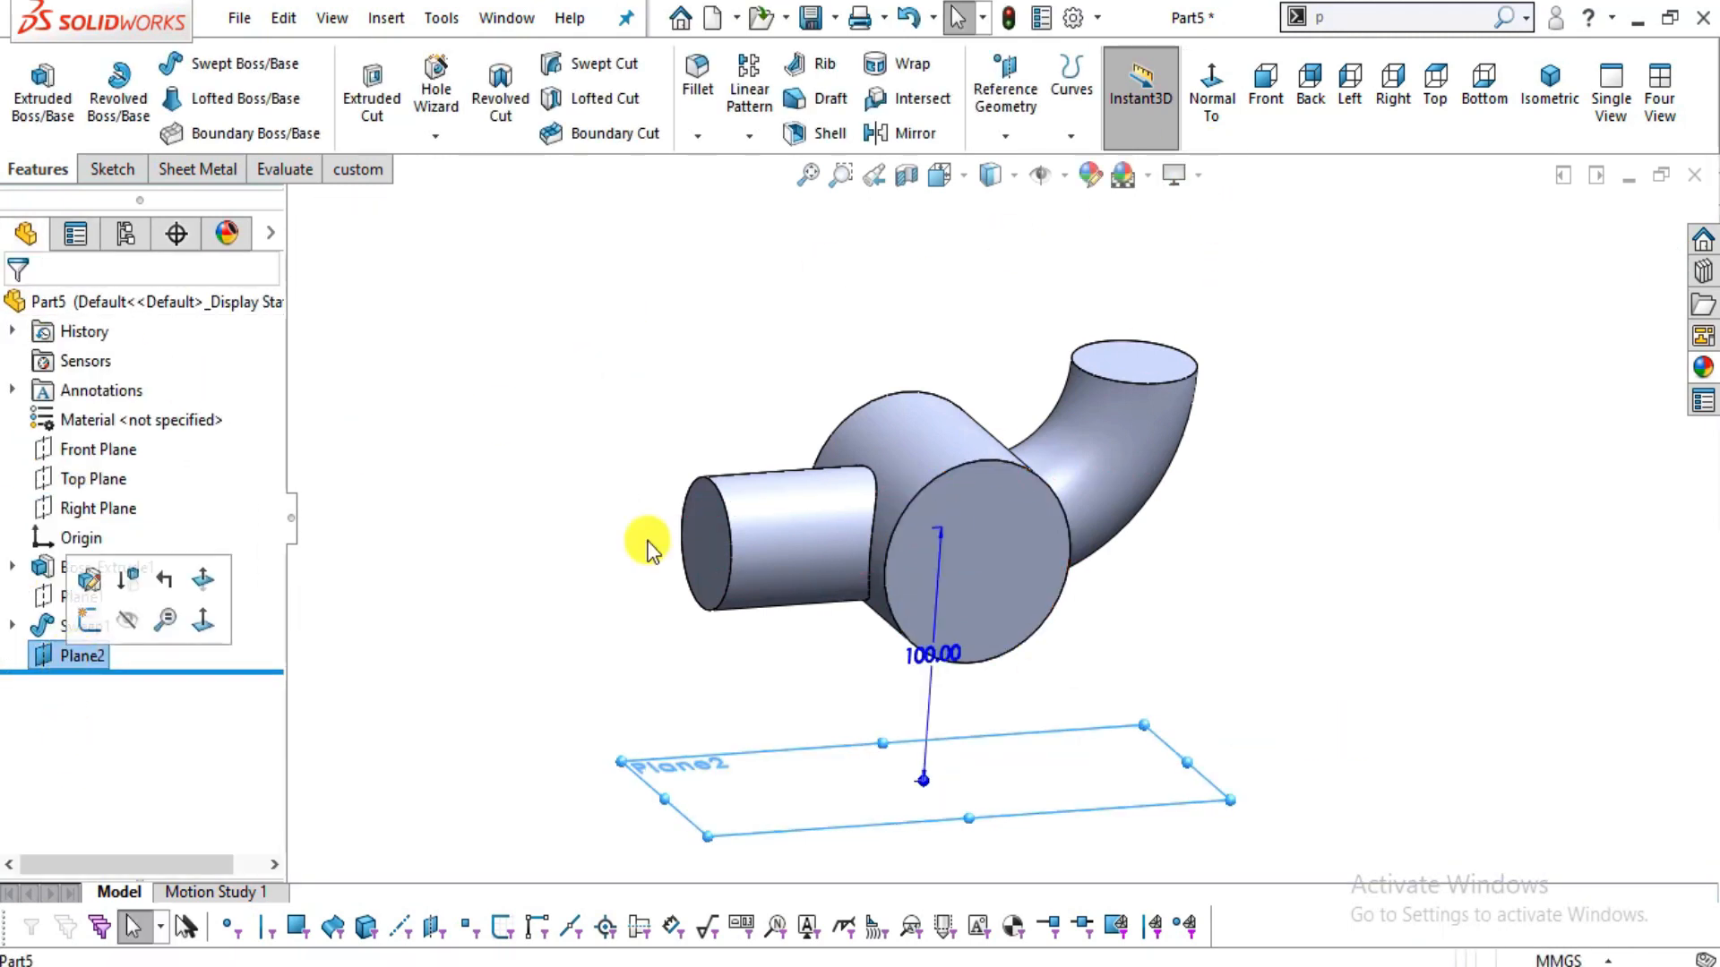
- Start a sketch on the lower offset plane, viewed from below, and ready the Circle tool
left_click(1207, 115)
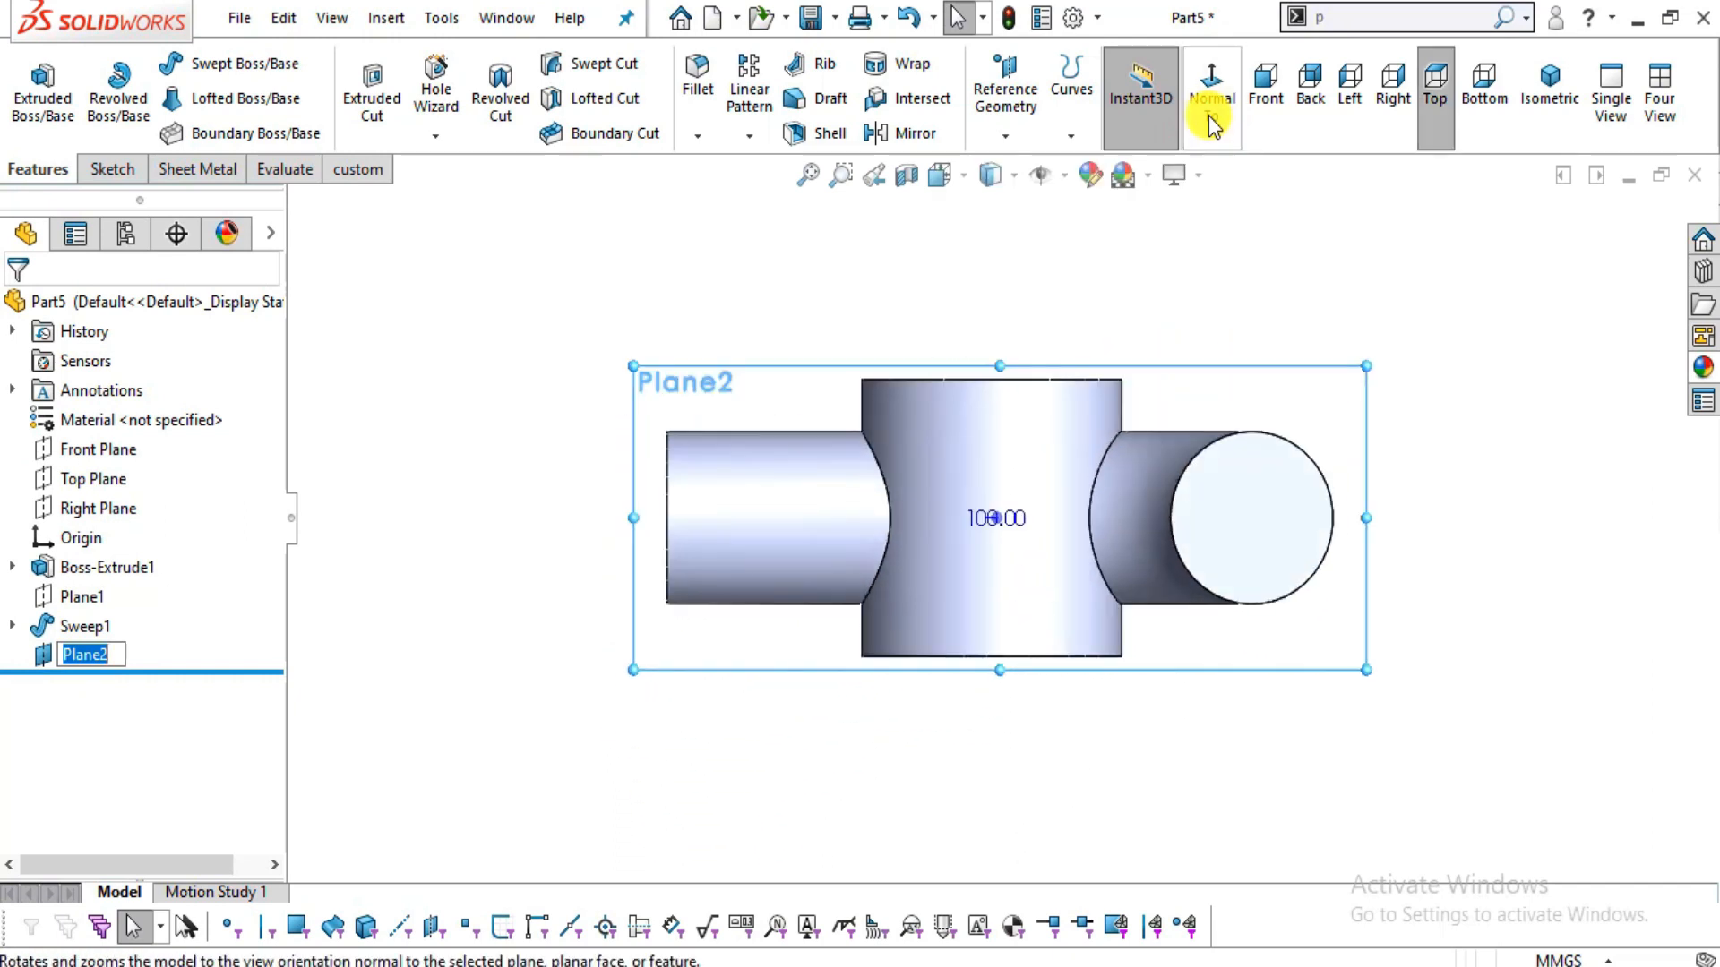
left_click(1208, 115)
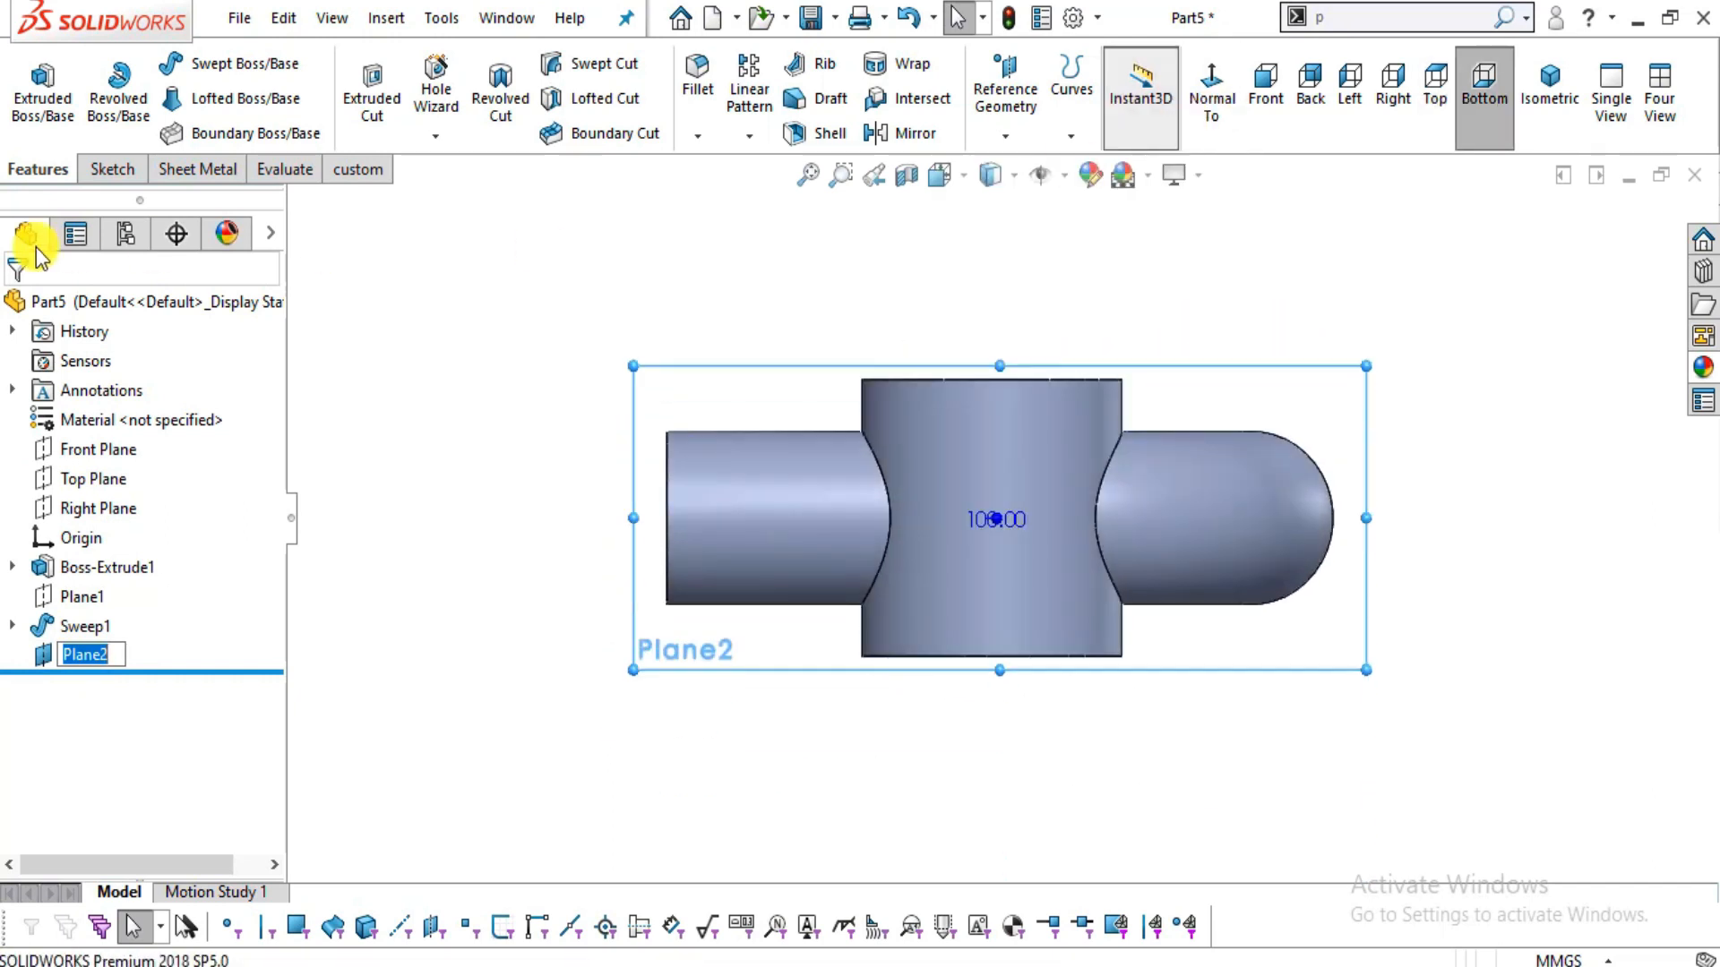
left_click(91, 168)
left_click(36, 99)
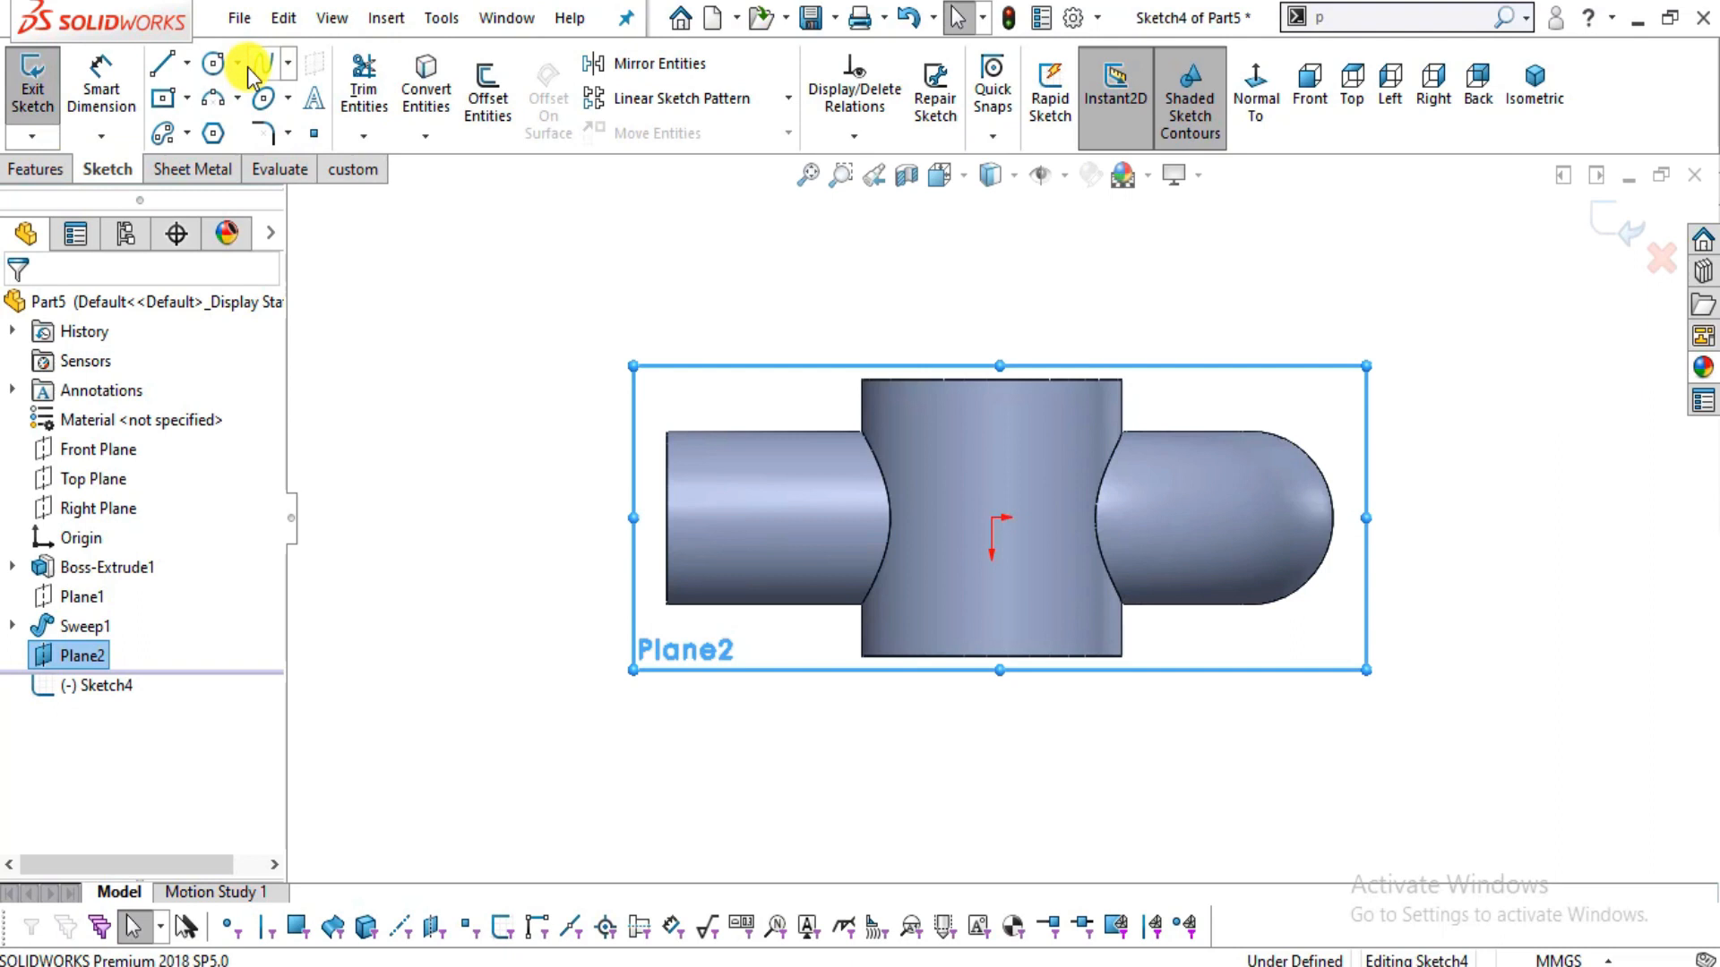
left_click(214, 63)
scroll(1011, 537, "down", 3)
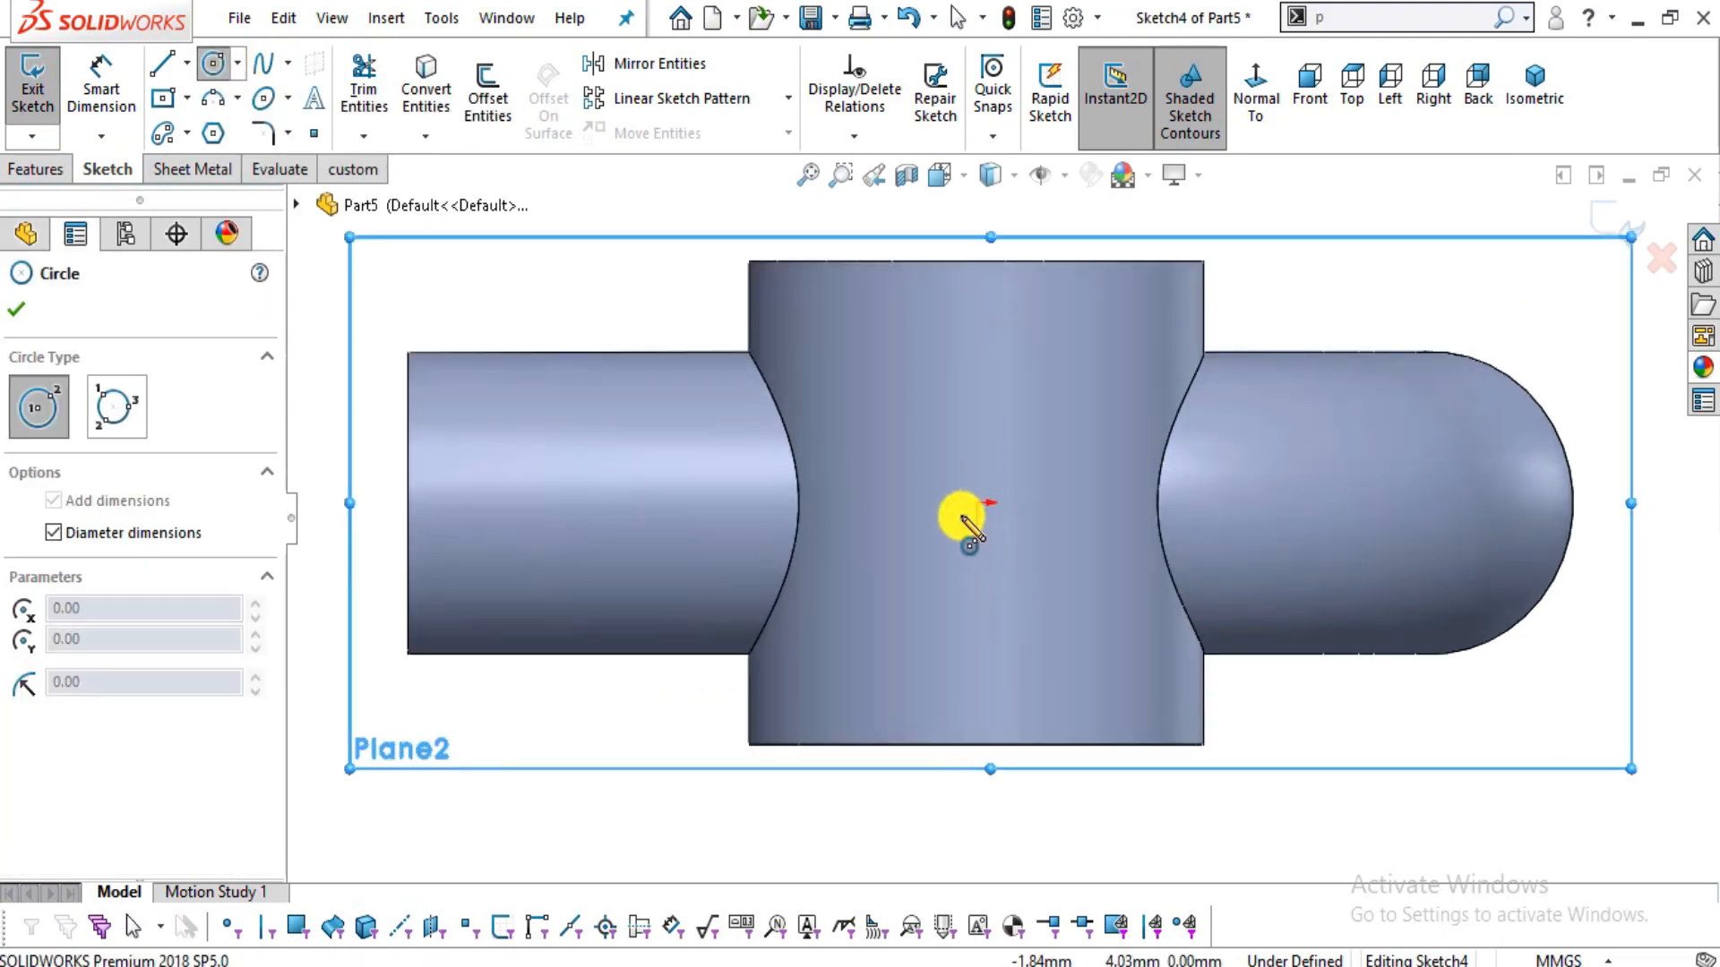
- Examine the front, section and bottom views of drawing 14.jpg for the base flange and vertical column dimensions, and return to the part
key("alt+Tab")
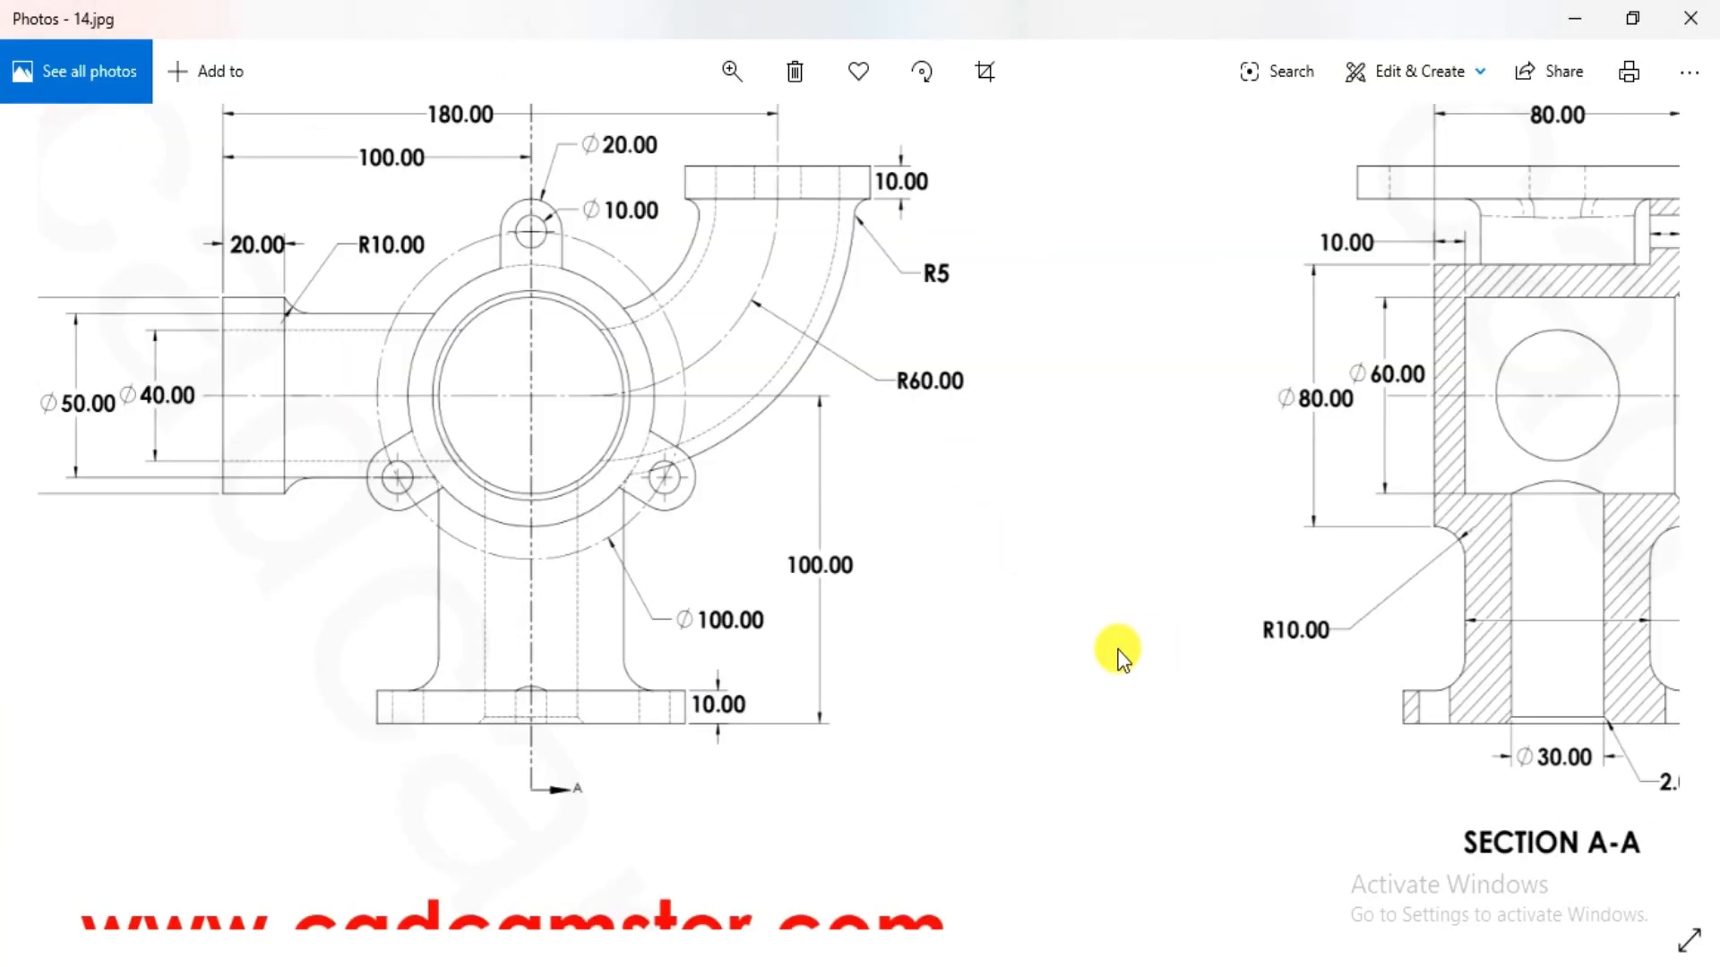
left_click_drag(1117, 650, 849, 645)
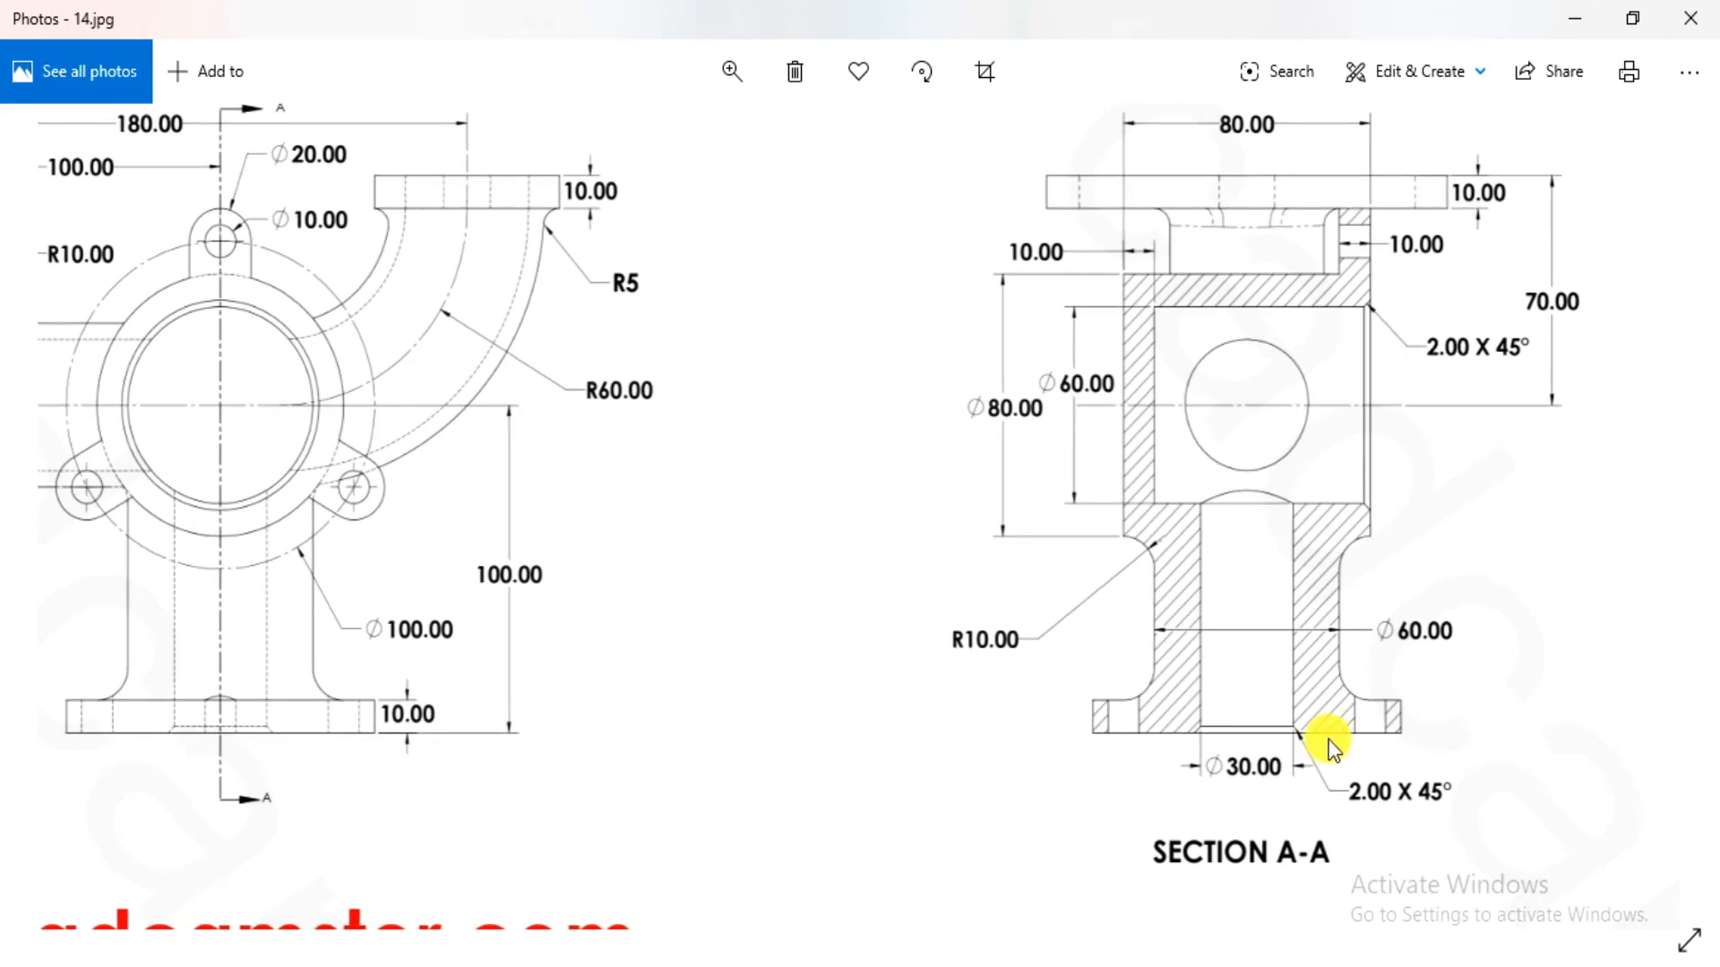
mouse_move(1309, 684)
left_mouse_down()
mouse_move(1293, 764)
mouse_move(1601, 632)
left_mouse_up()
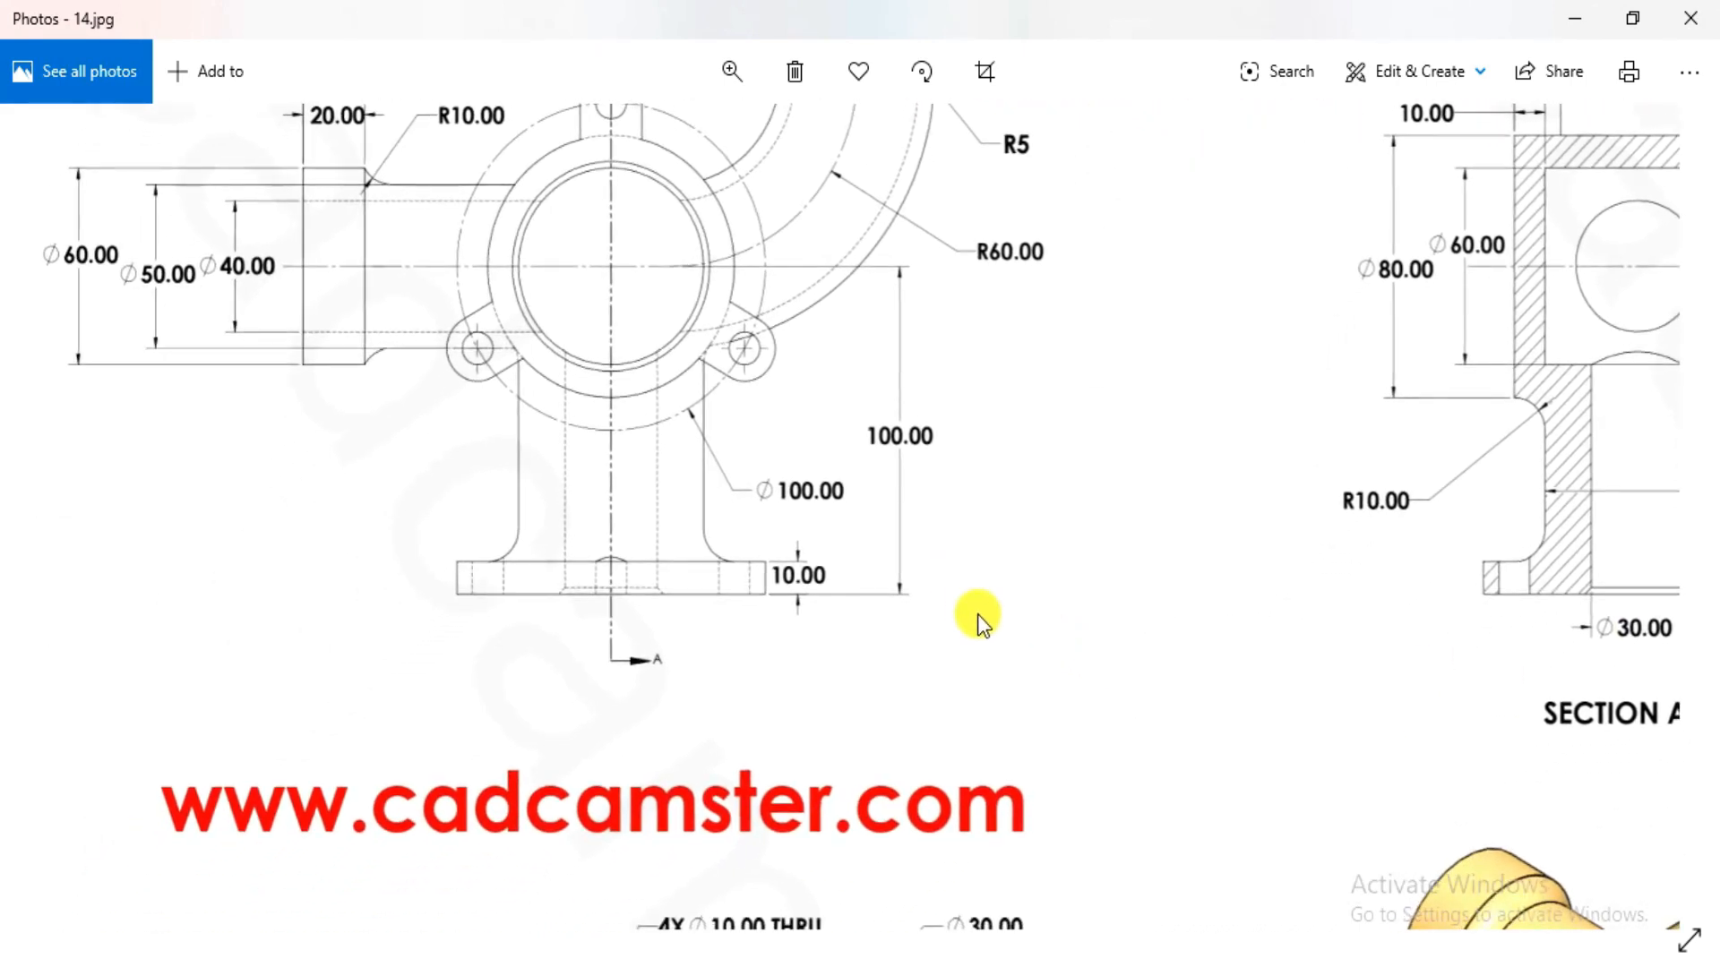
mouse_move(1388, 645)
left_mouse_down()
mouse_move(1384, 826)
mouse_move(935, 672)
left_mouse_up()
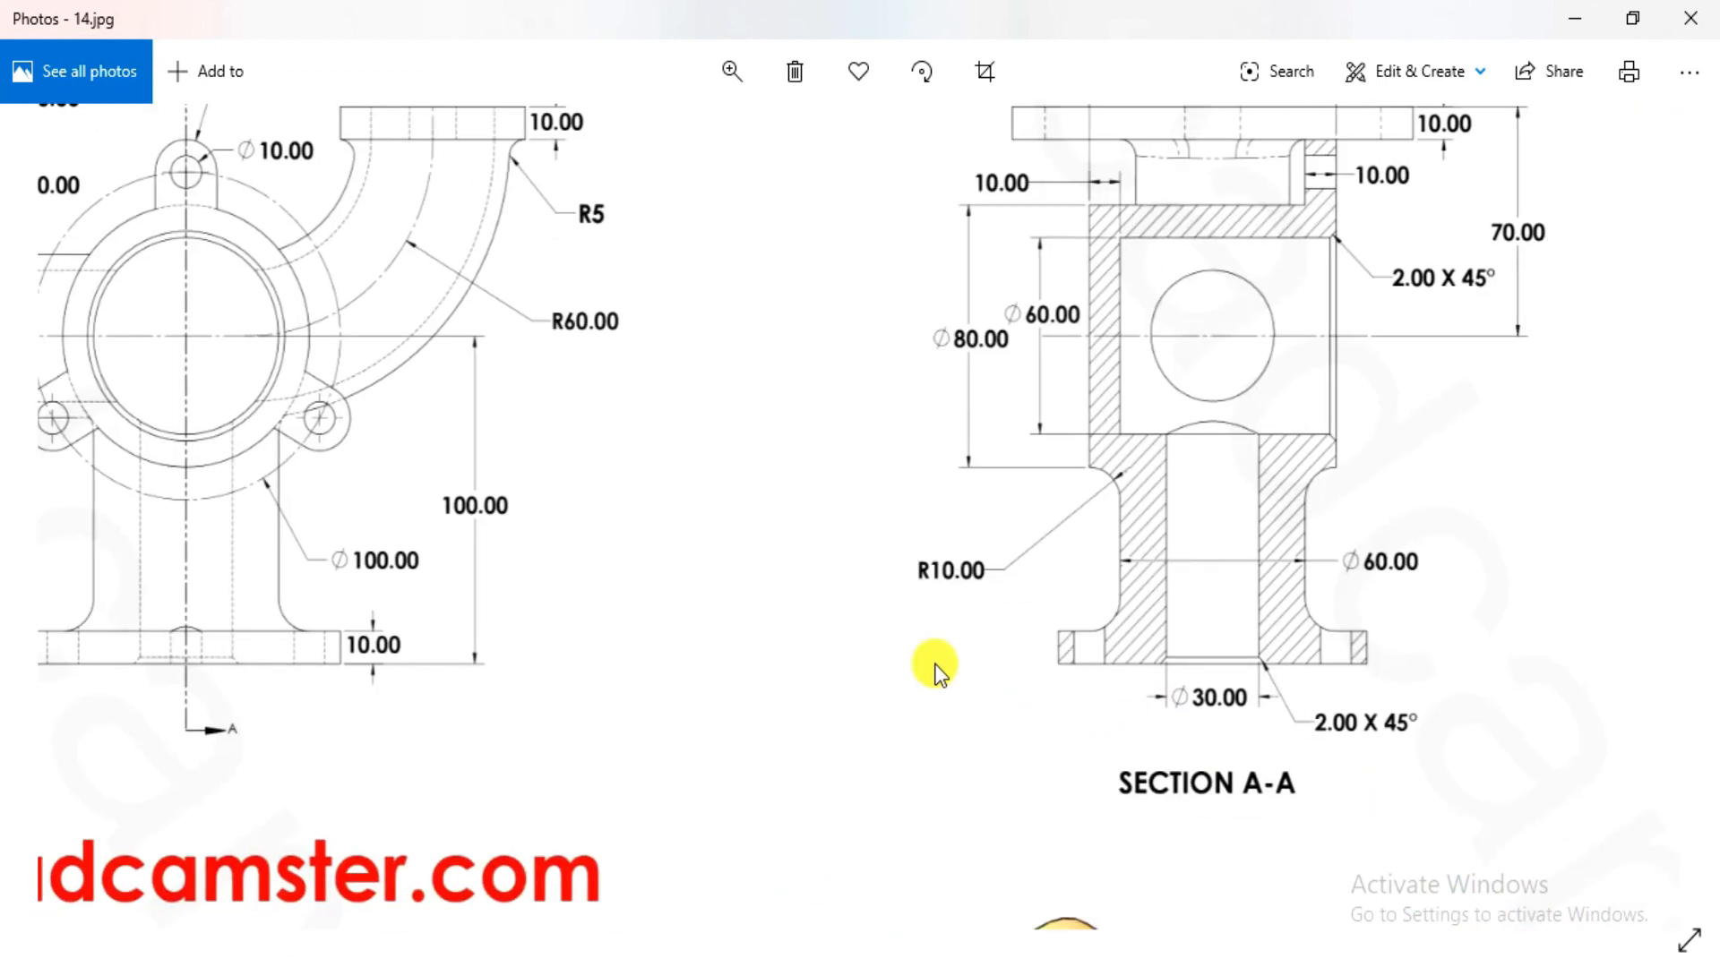
left_click_drag(1299, 554, 1283, 658)
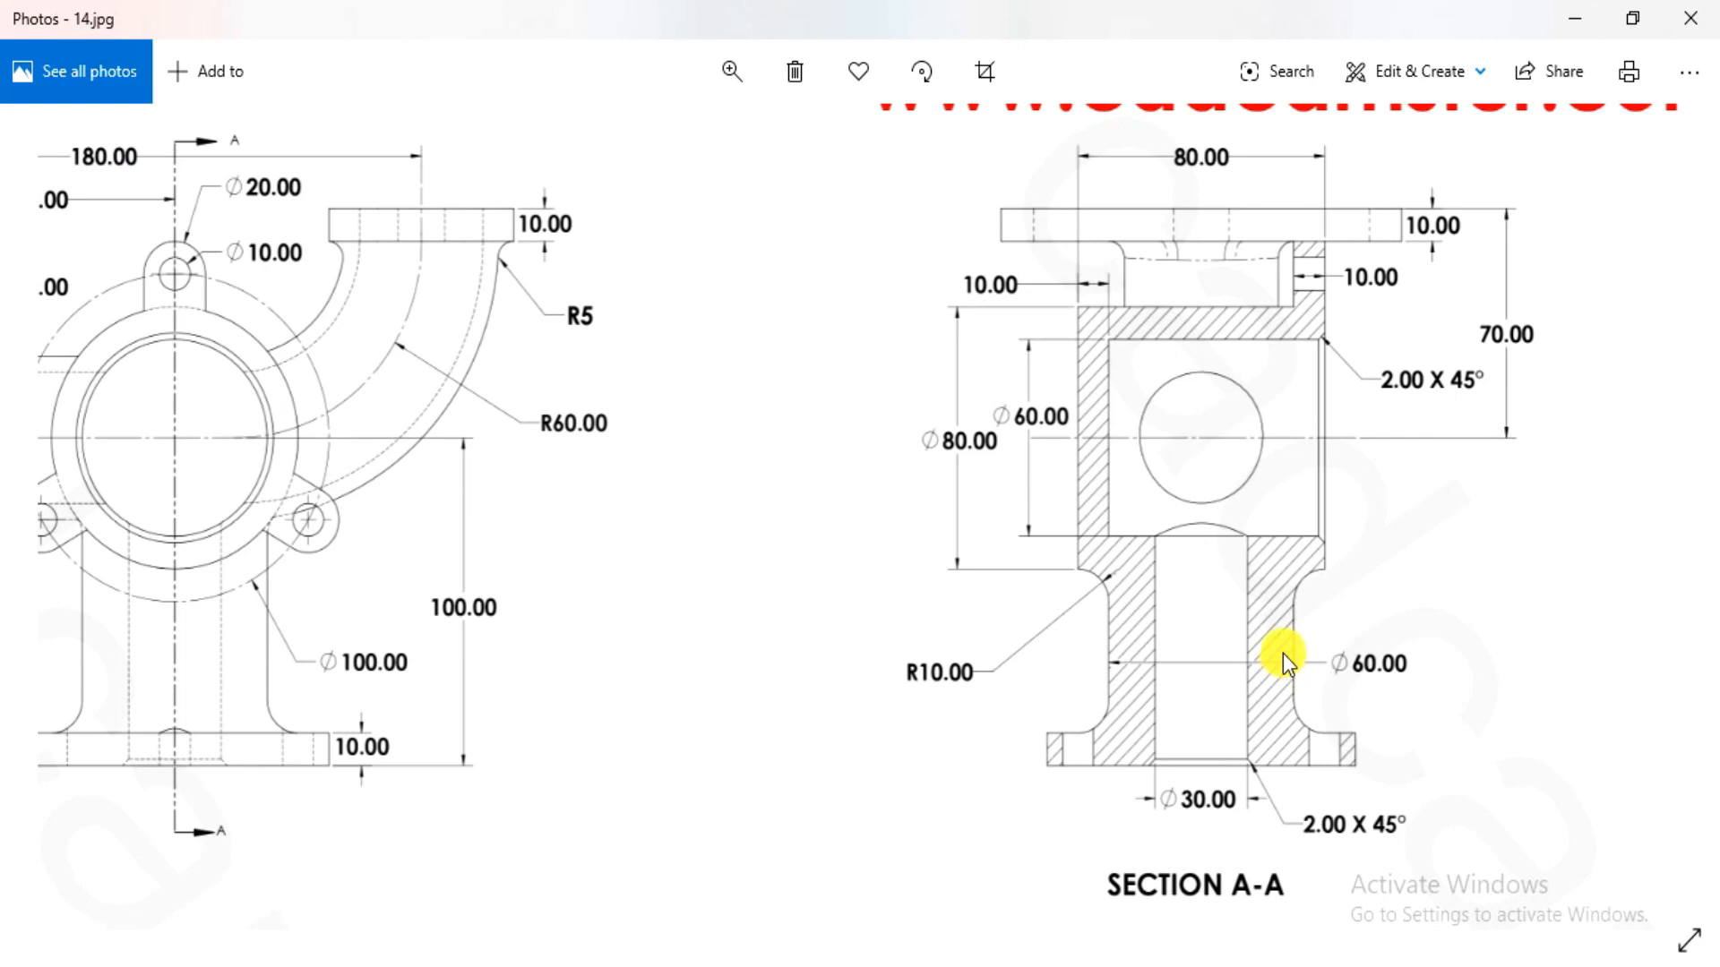
scroll(1282, 653, "down", 5)
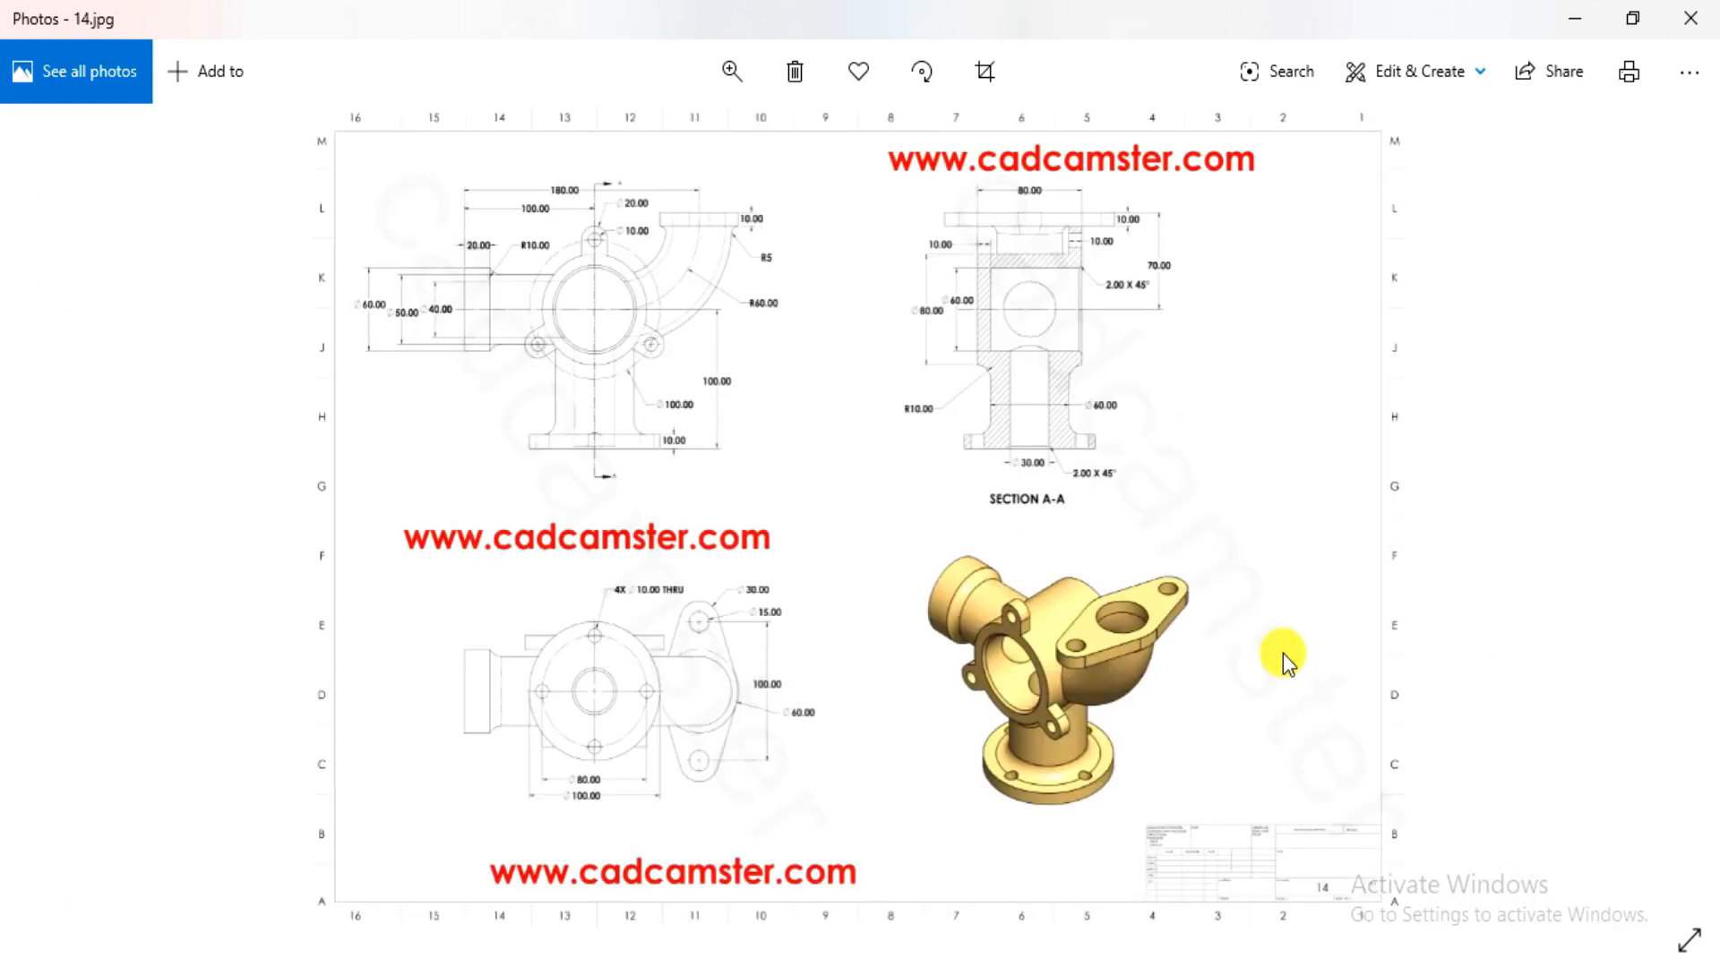
scroll(591, 774, "up", 4)
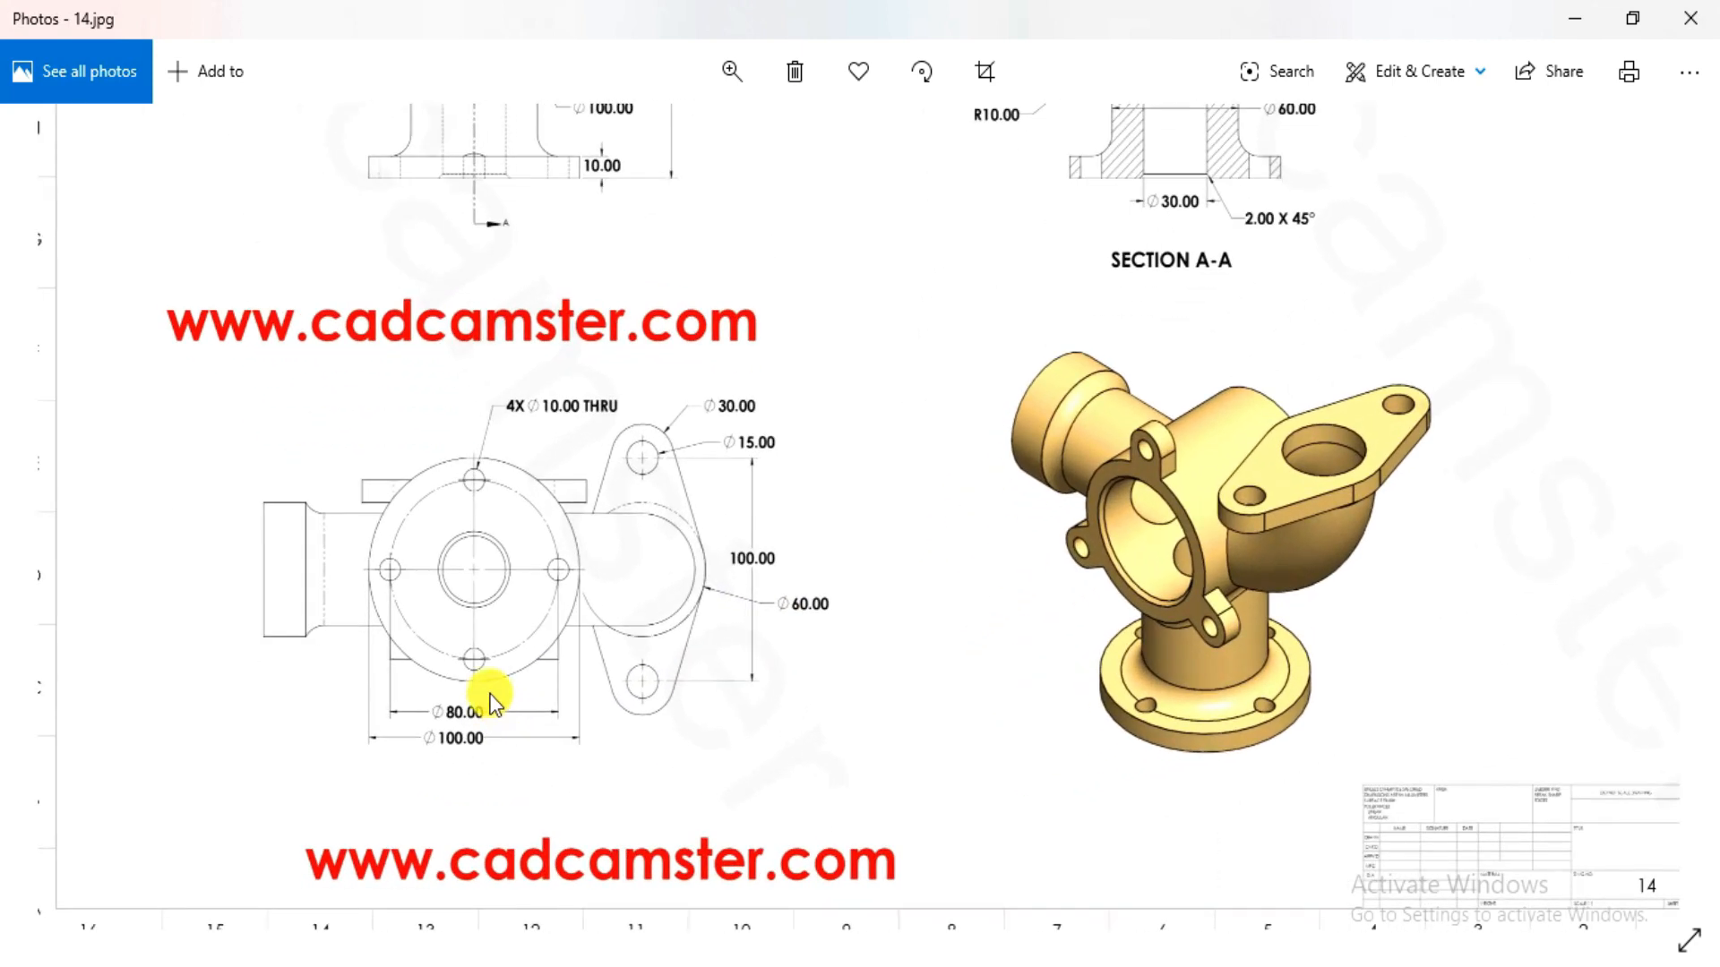
scroll(507, 727, "up", 2)
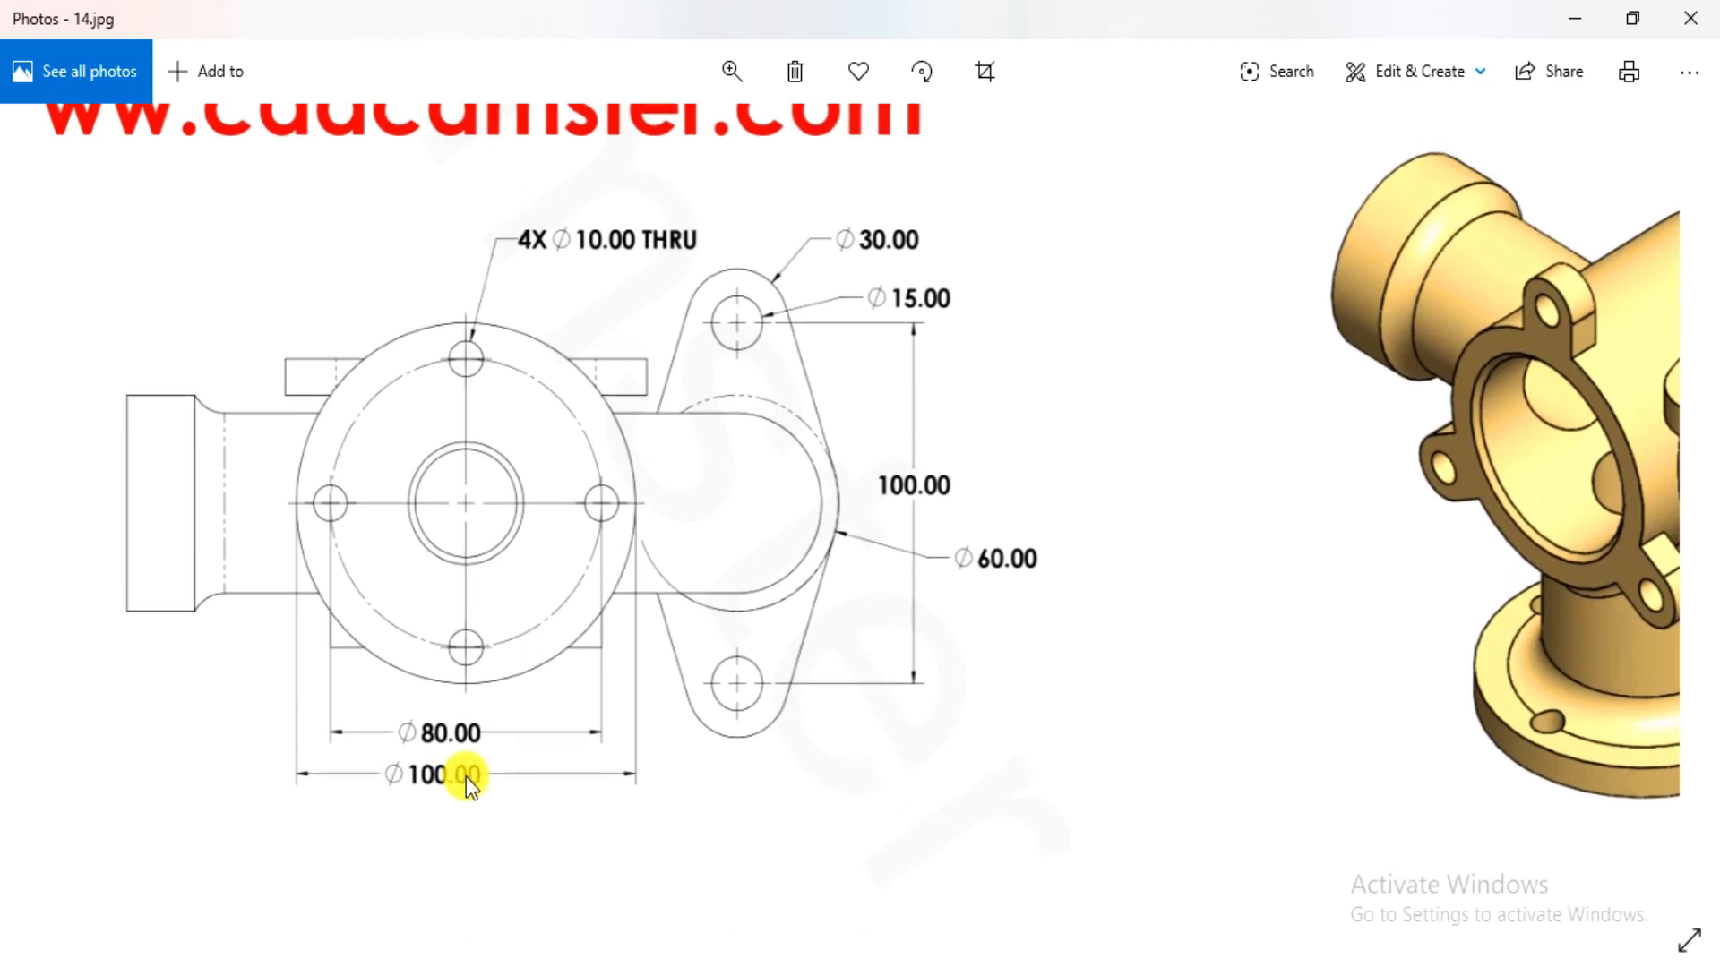
left_click_drag(586, 577, 322, 905)
left_click_drag(1332, 388, 1158, 712)
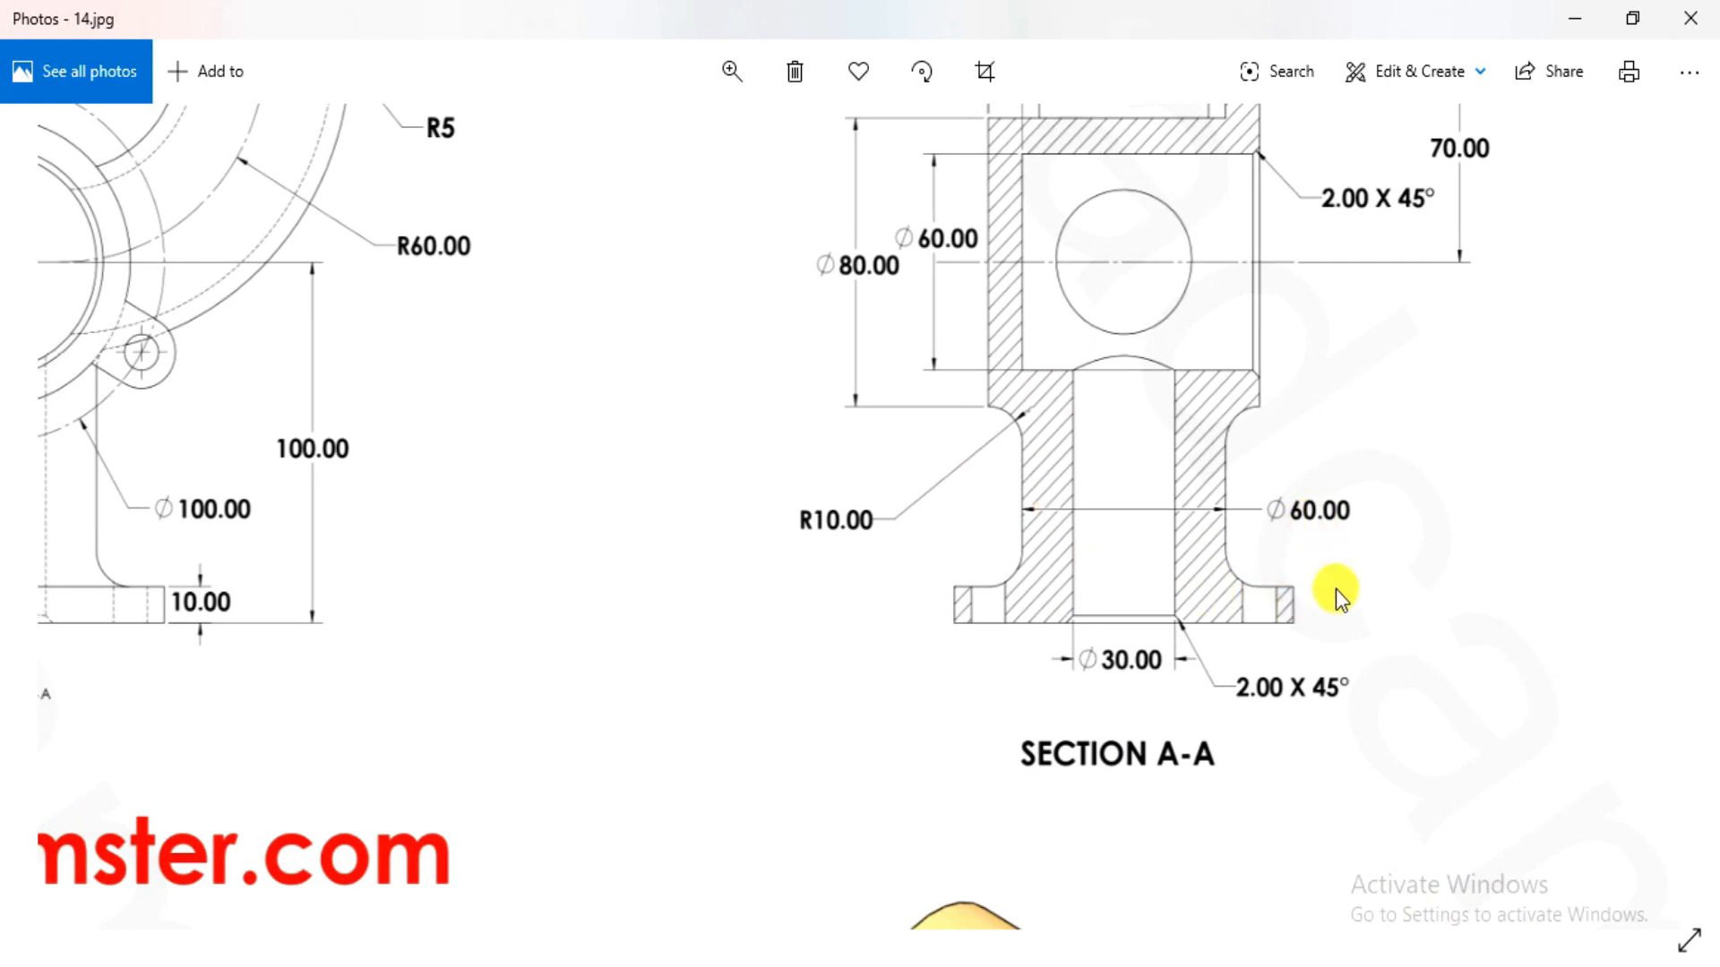
left_click_drag(929, 676, 1245, 204)
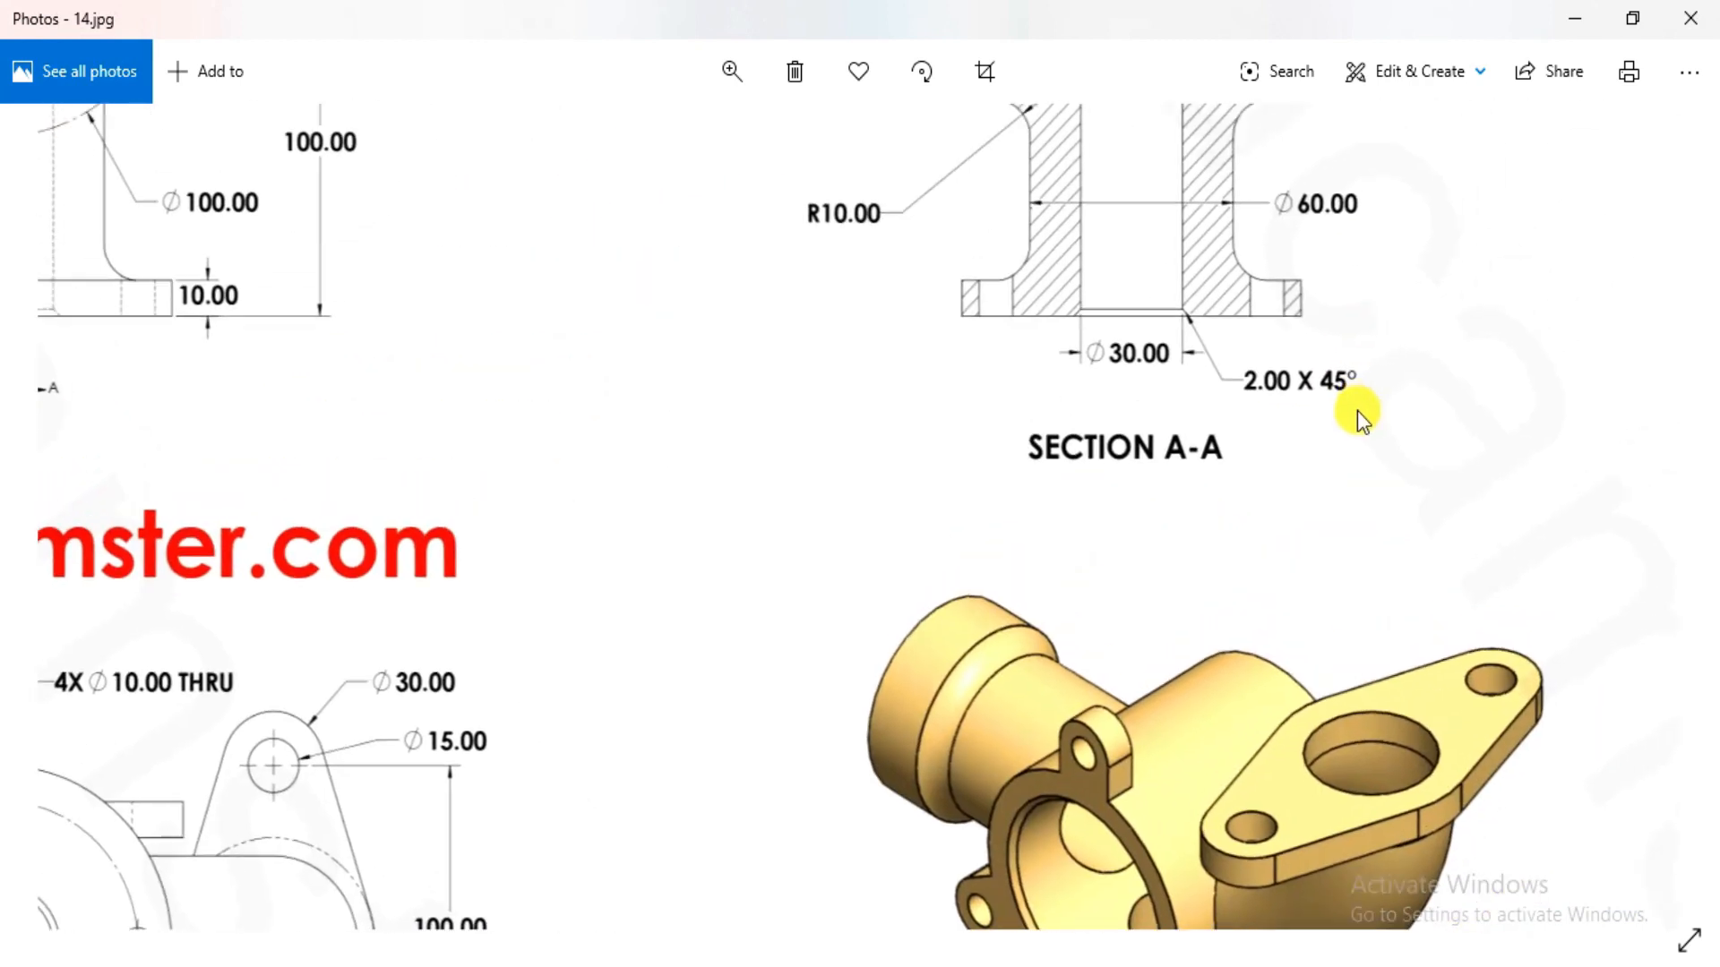
key("alt+Tab")
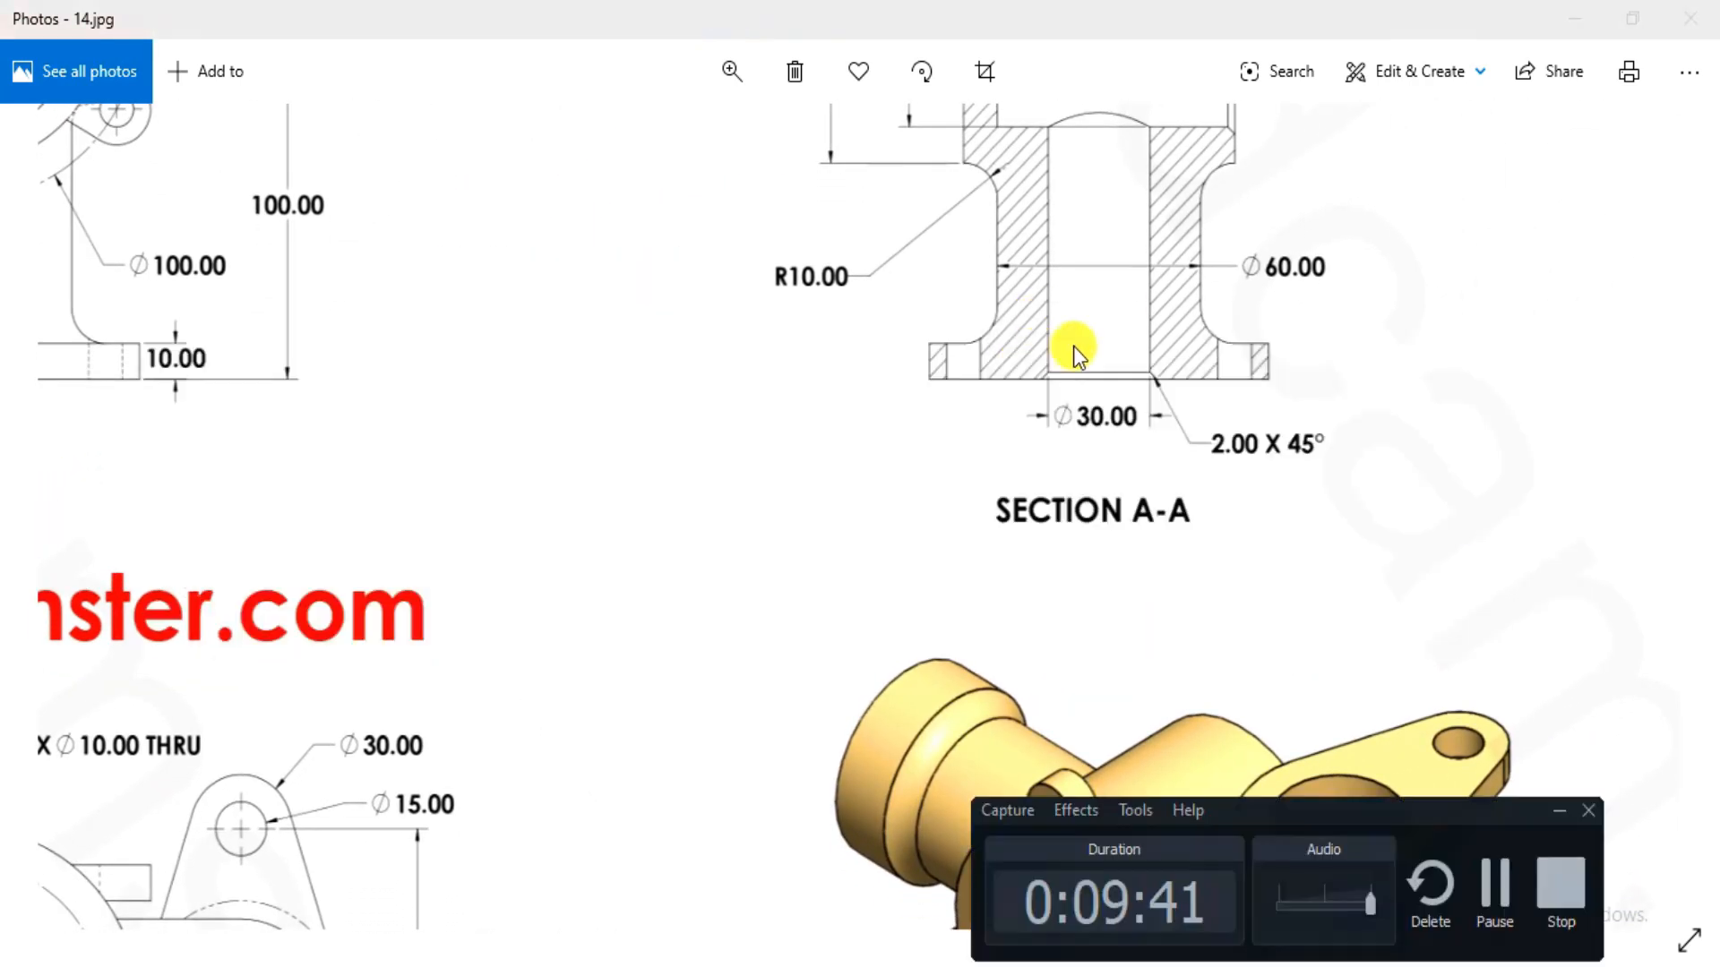
left_click(1560, 810)
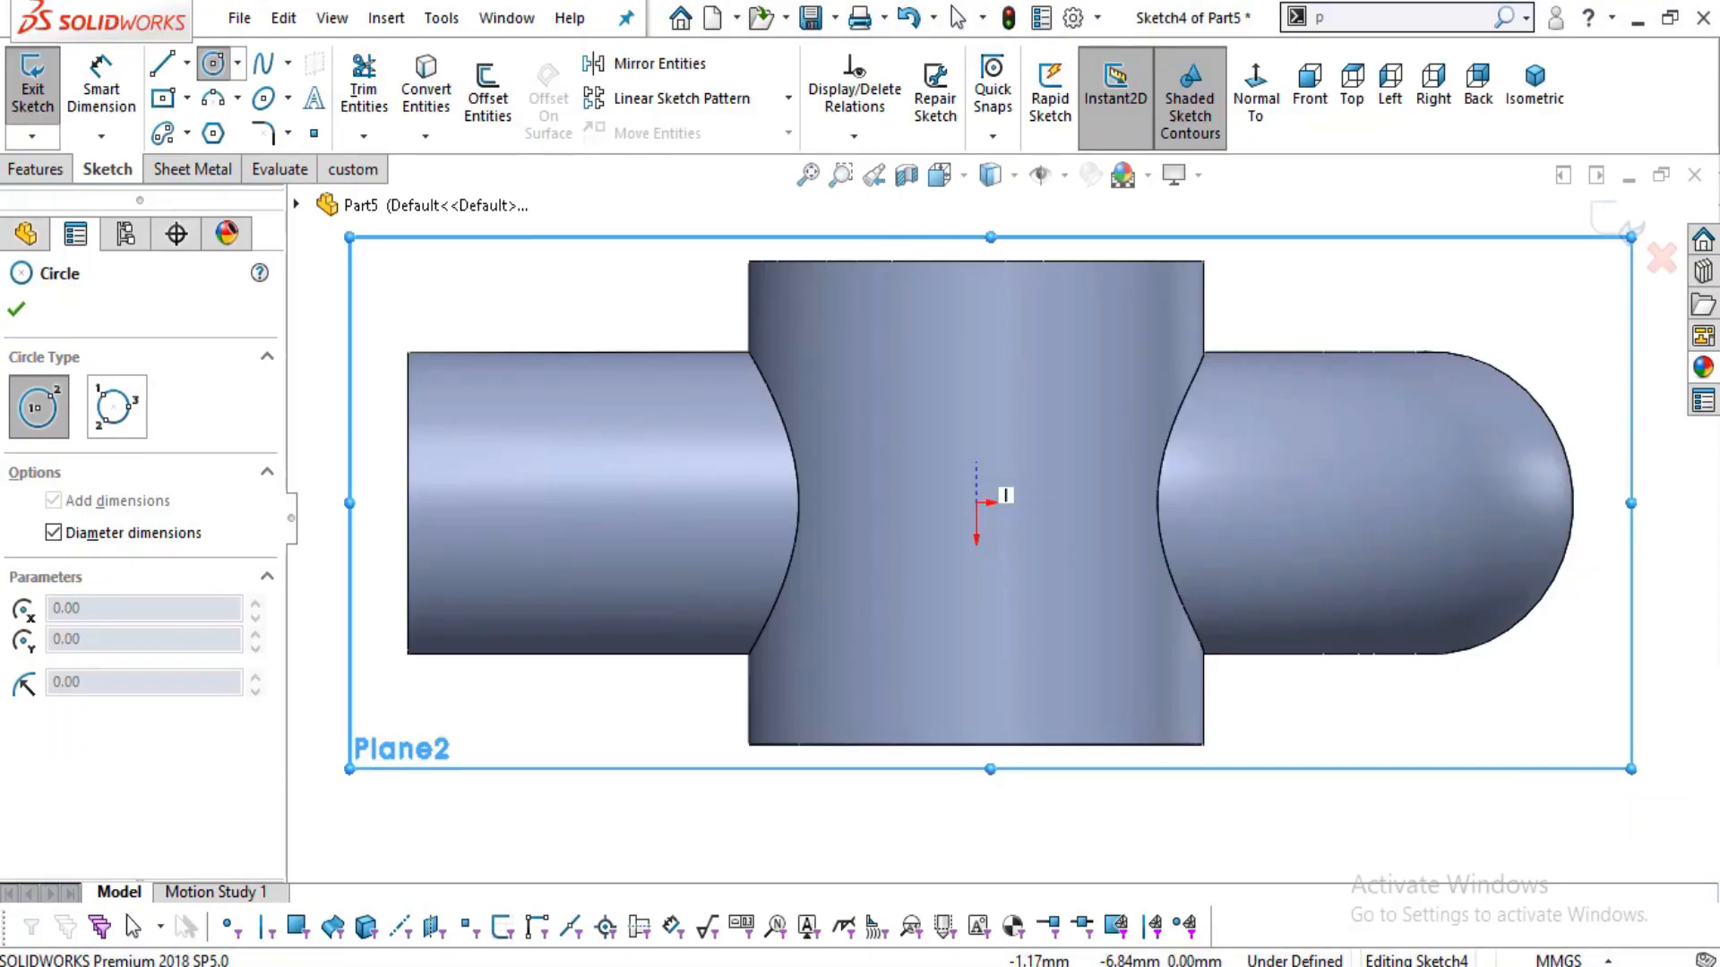
- Sketch two concentric circles of 100 mm and 60 mm diameter centred on the origin
scroll(936, 592, "up", 3)
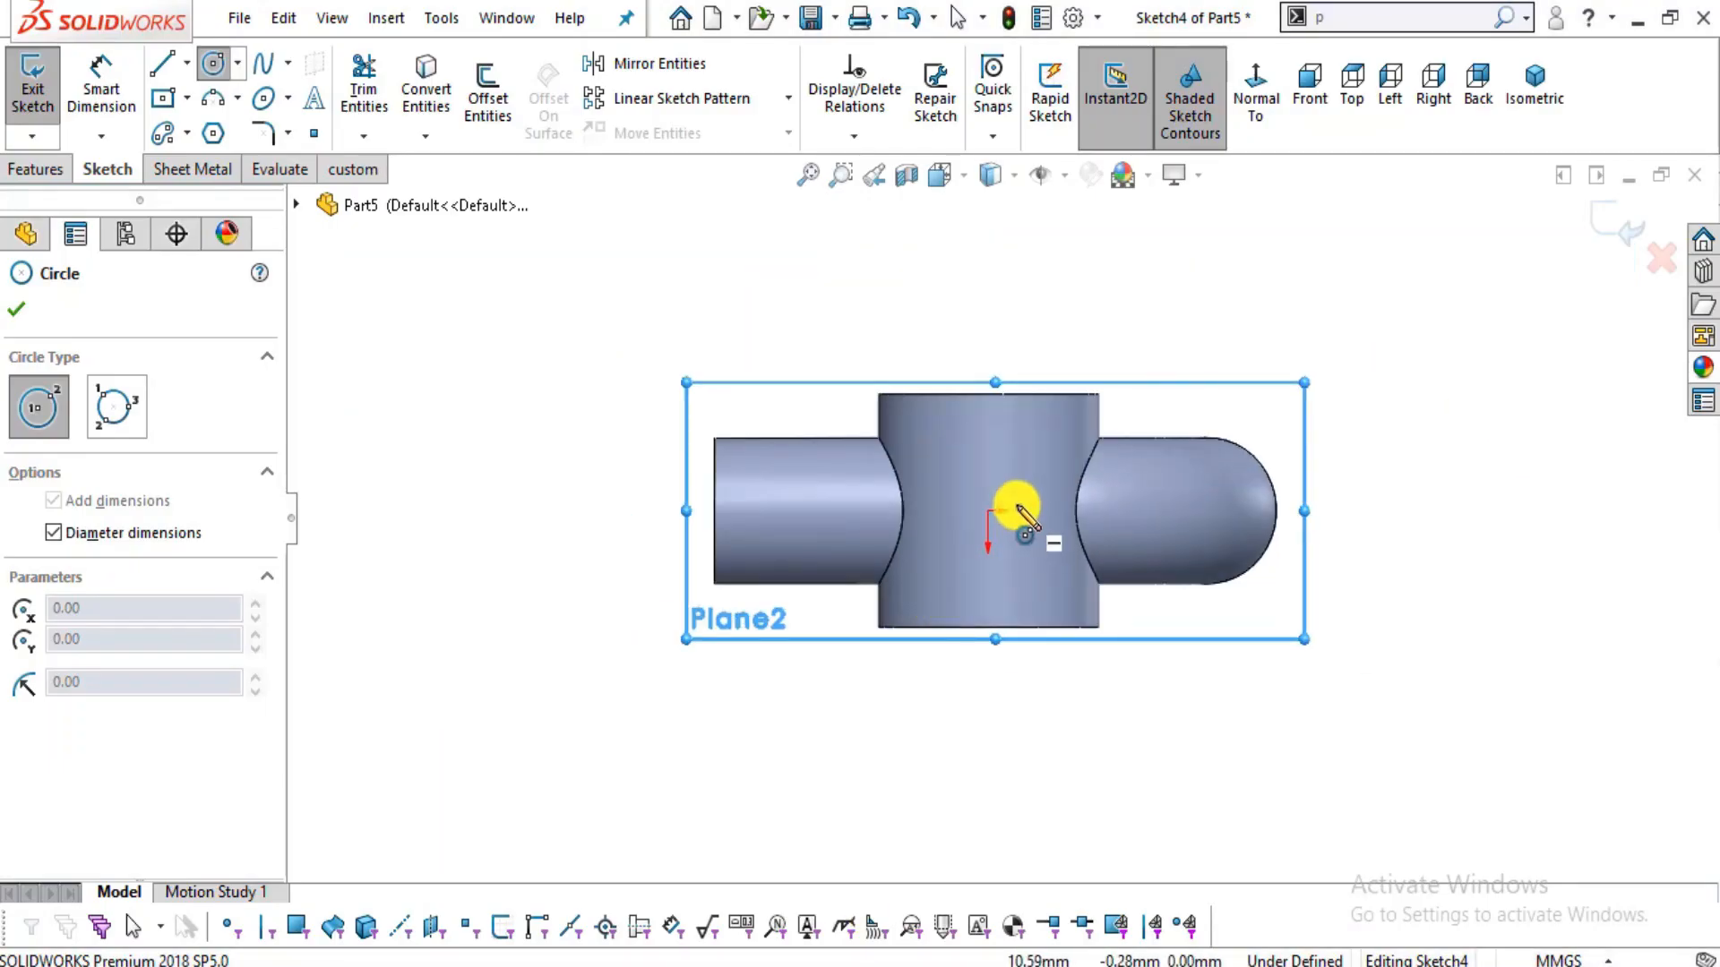
scroll(1019, 511, "down", 3)
left_click(966, 517)
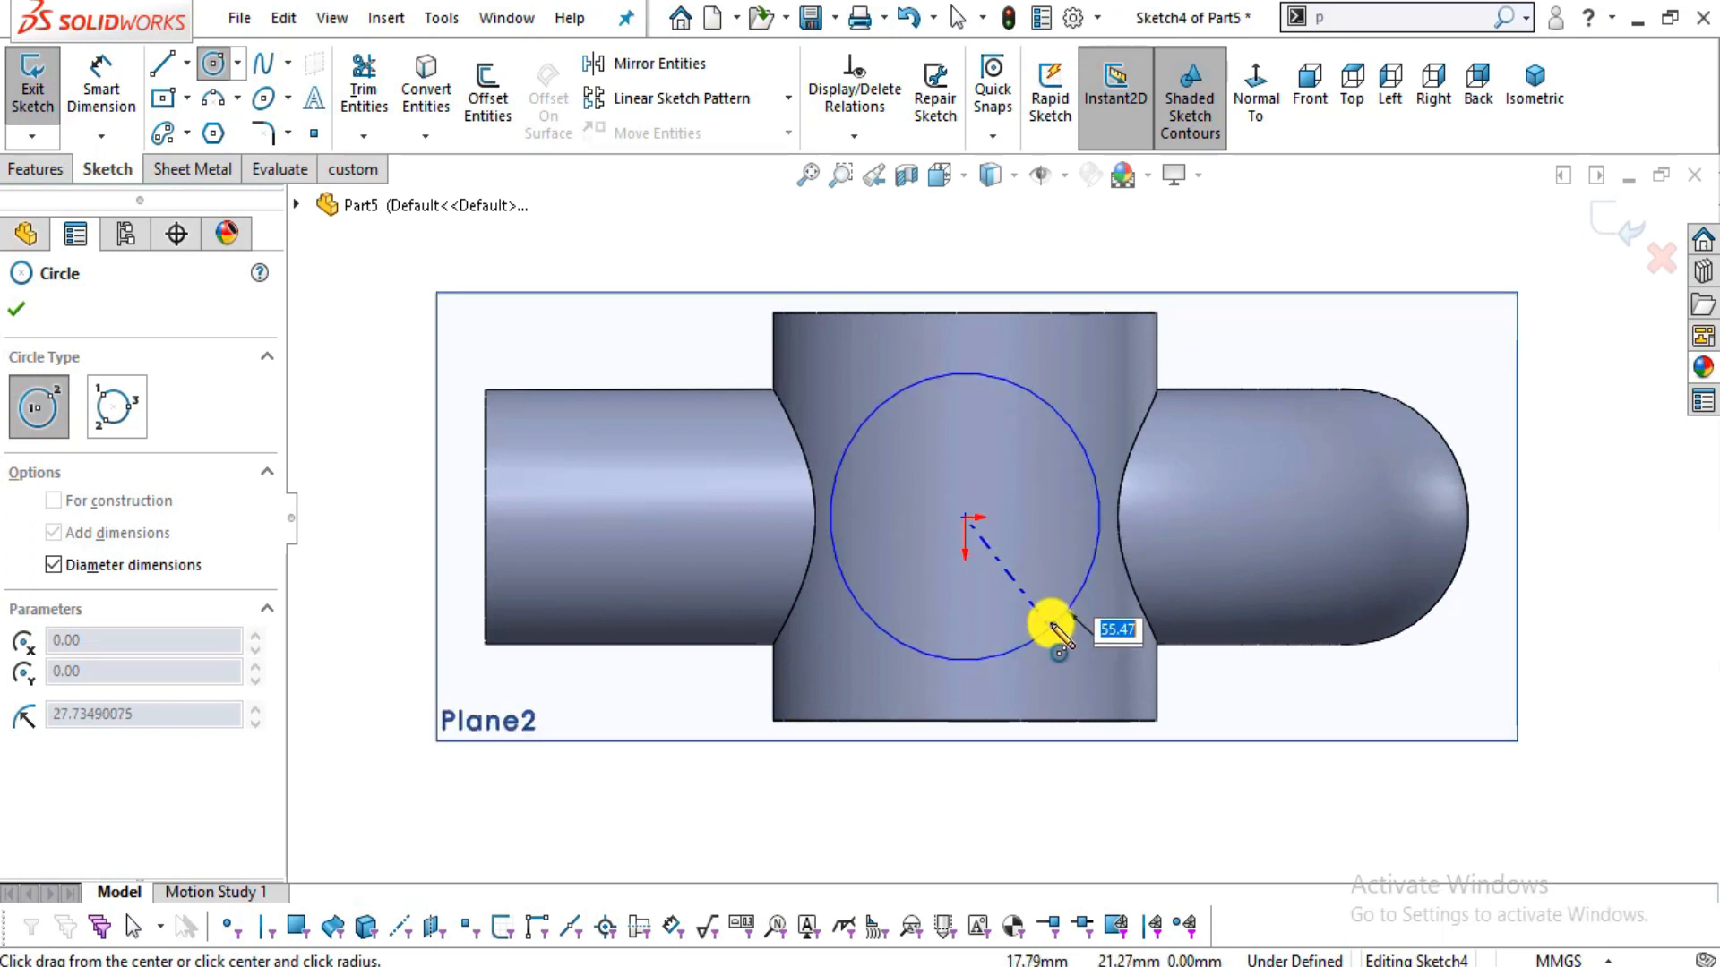
key("Return")
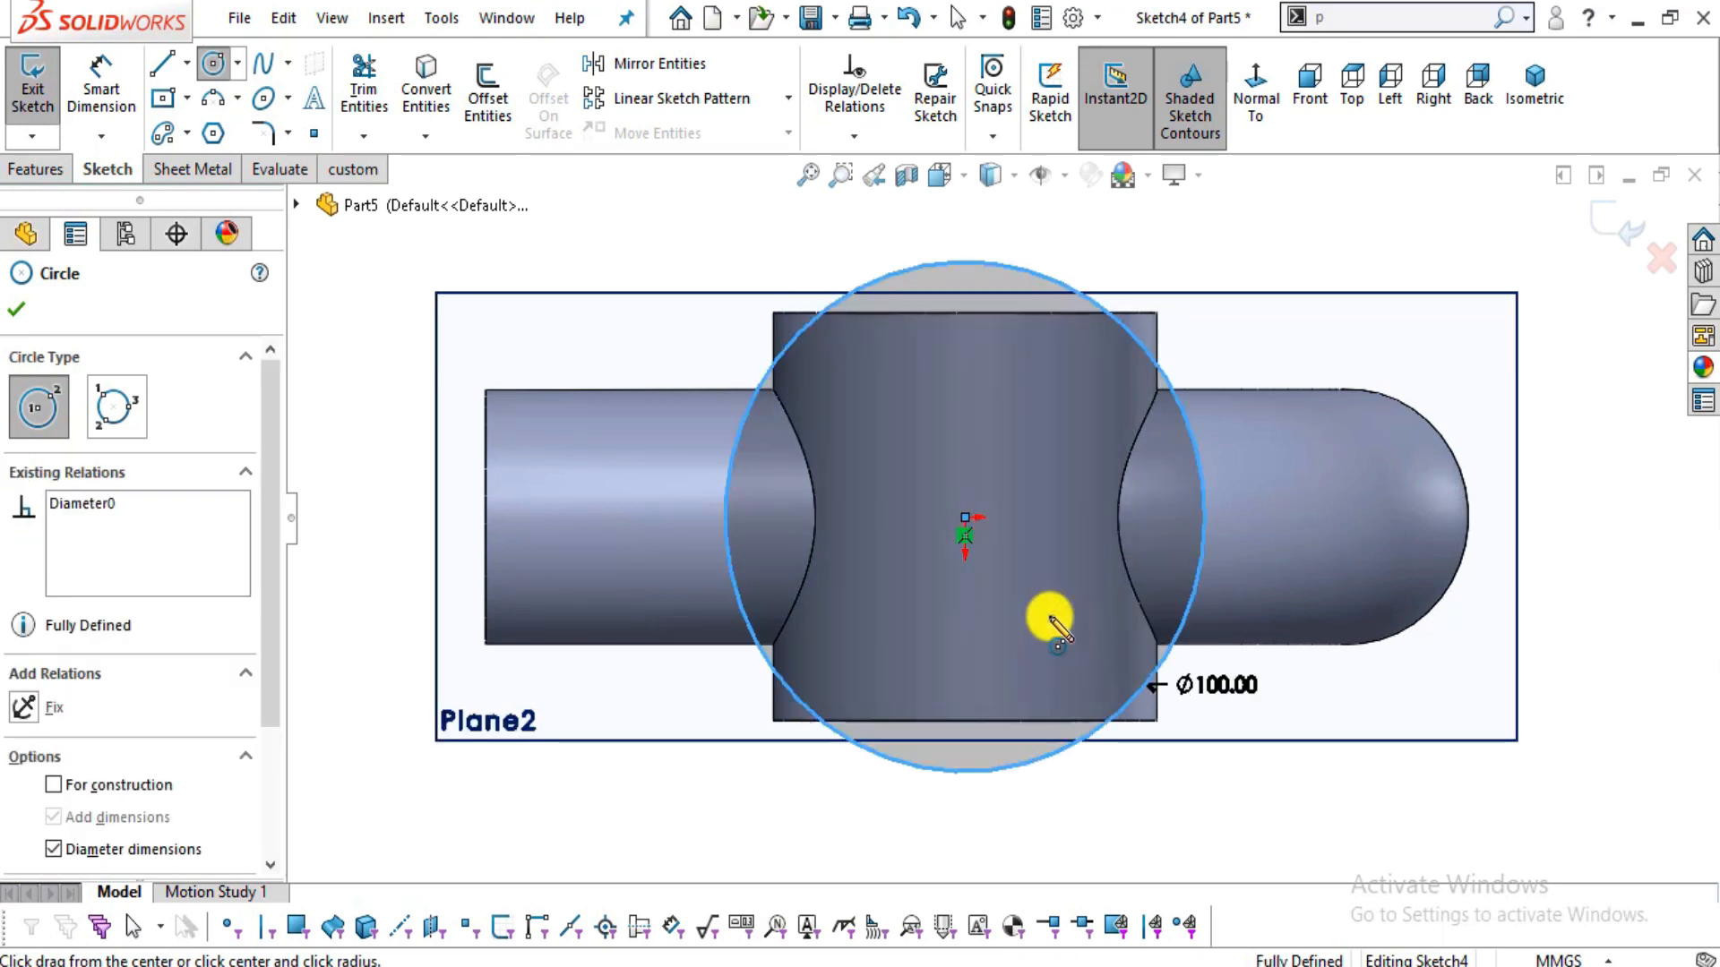
left_click(966, 518)
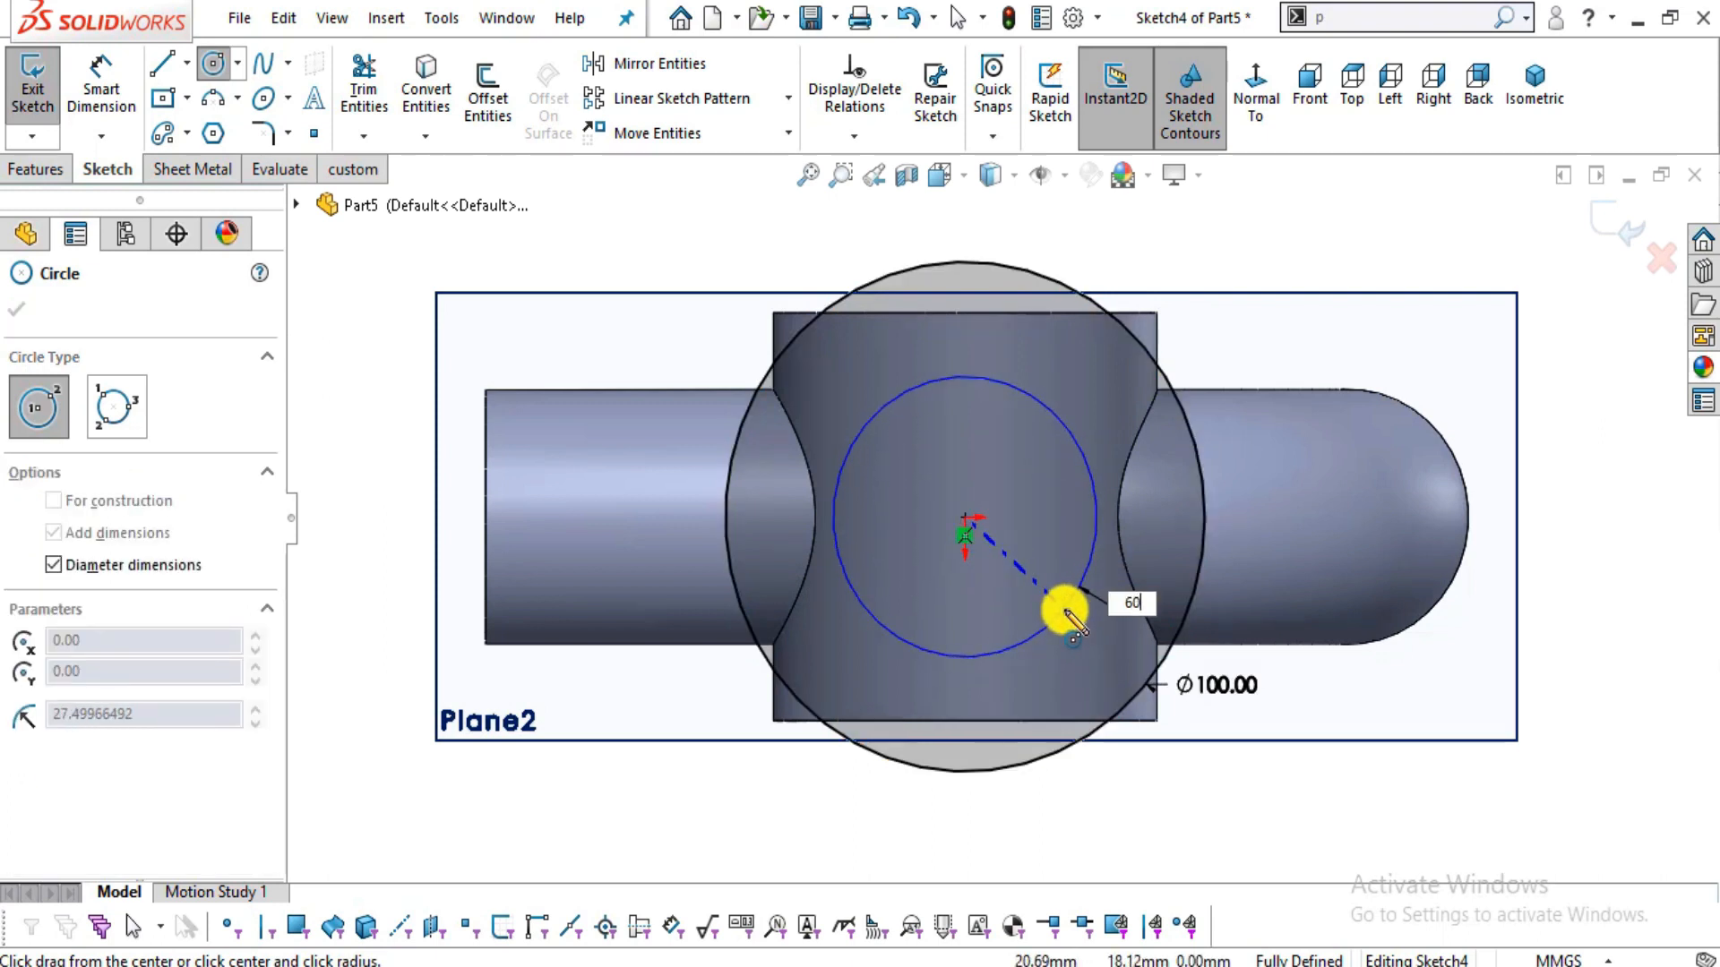
key("Return")
key("Escape")
key("z")
middle_click_drag(917, 459, 1147, 570)
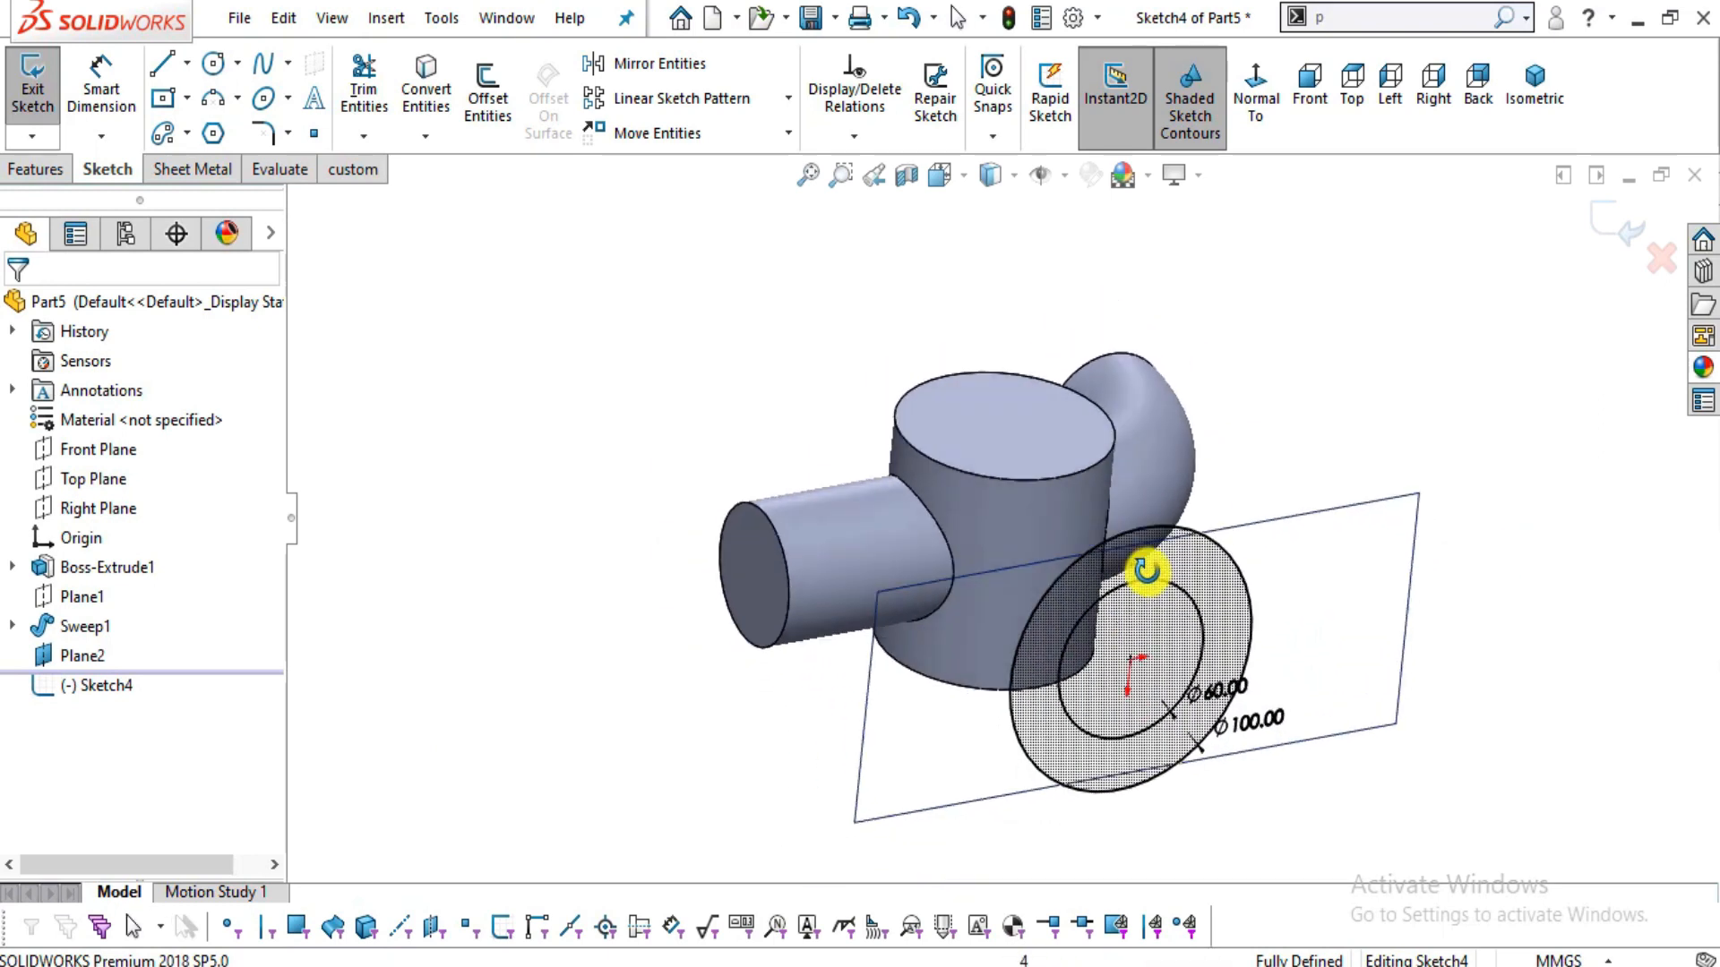
key("ctrl+8")
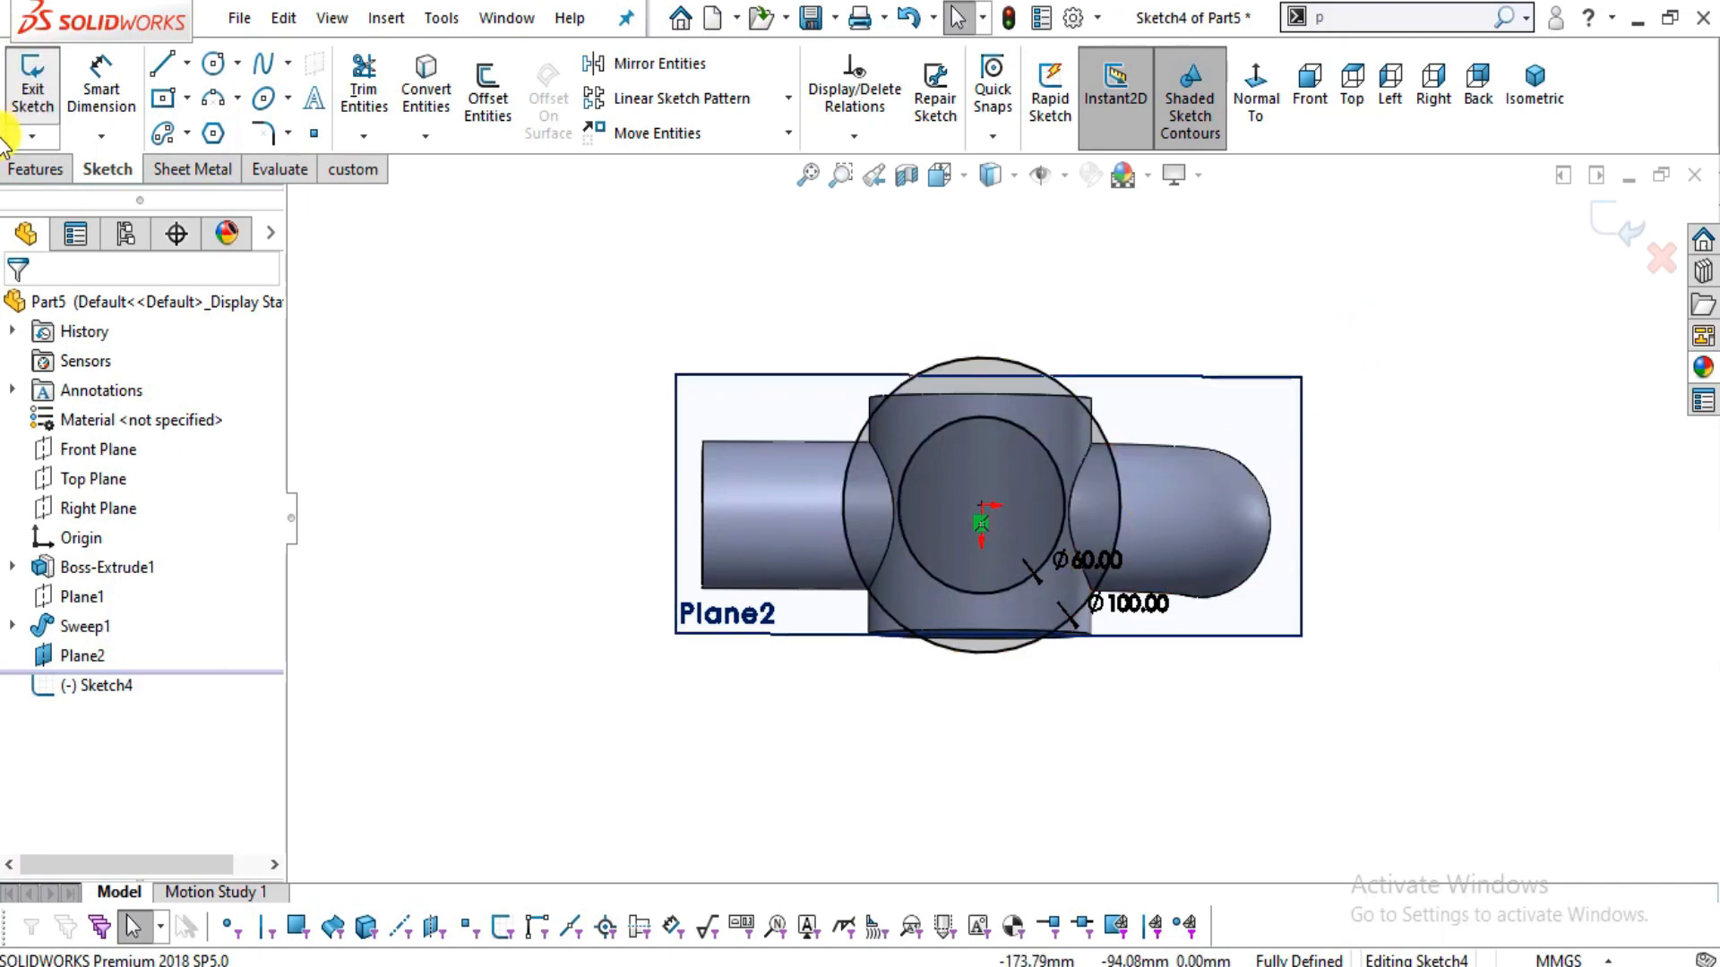
- Begin a boss extrude of the two-circle sketch, selecting the 100 mm circle as its contour
left_click(34, 169)
left_click(42, 94)
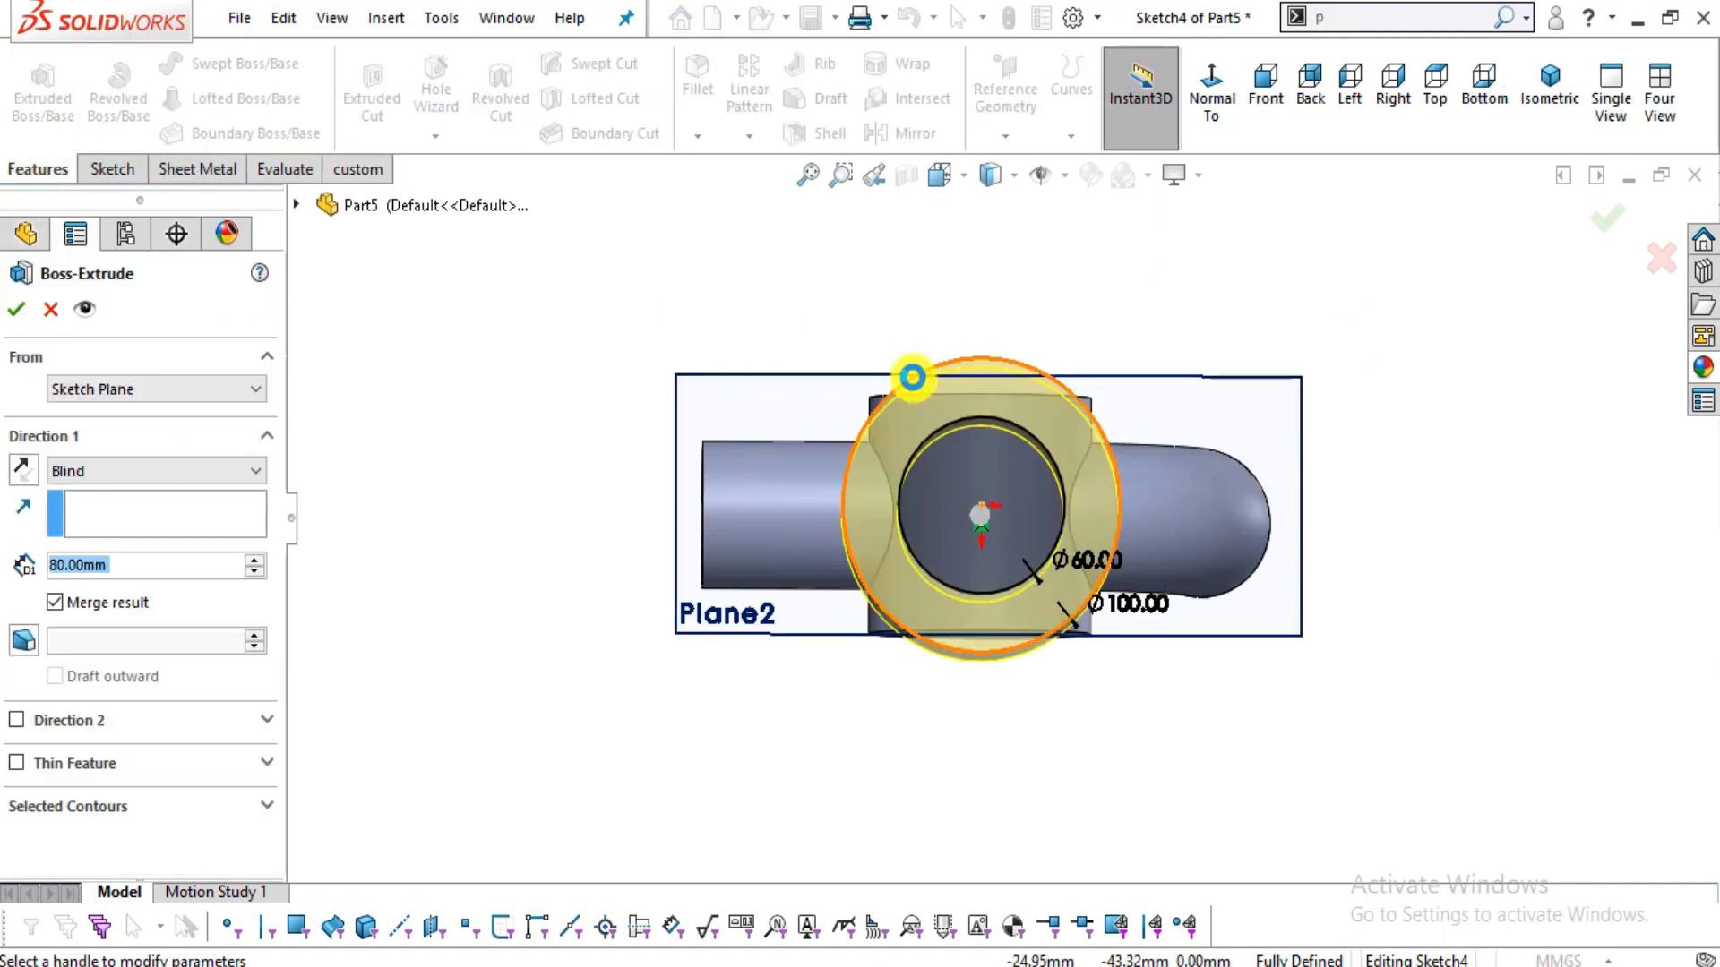
middle_click_drag(983, 337, 994, 449)
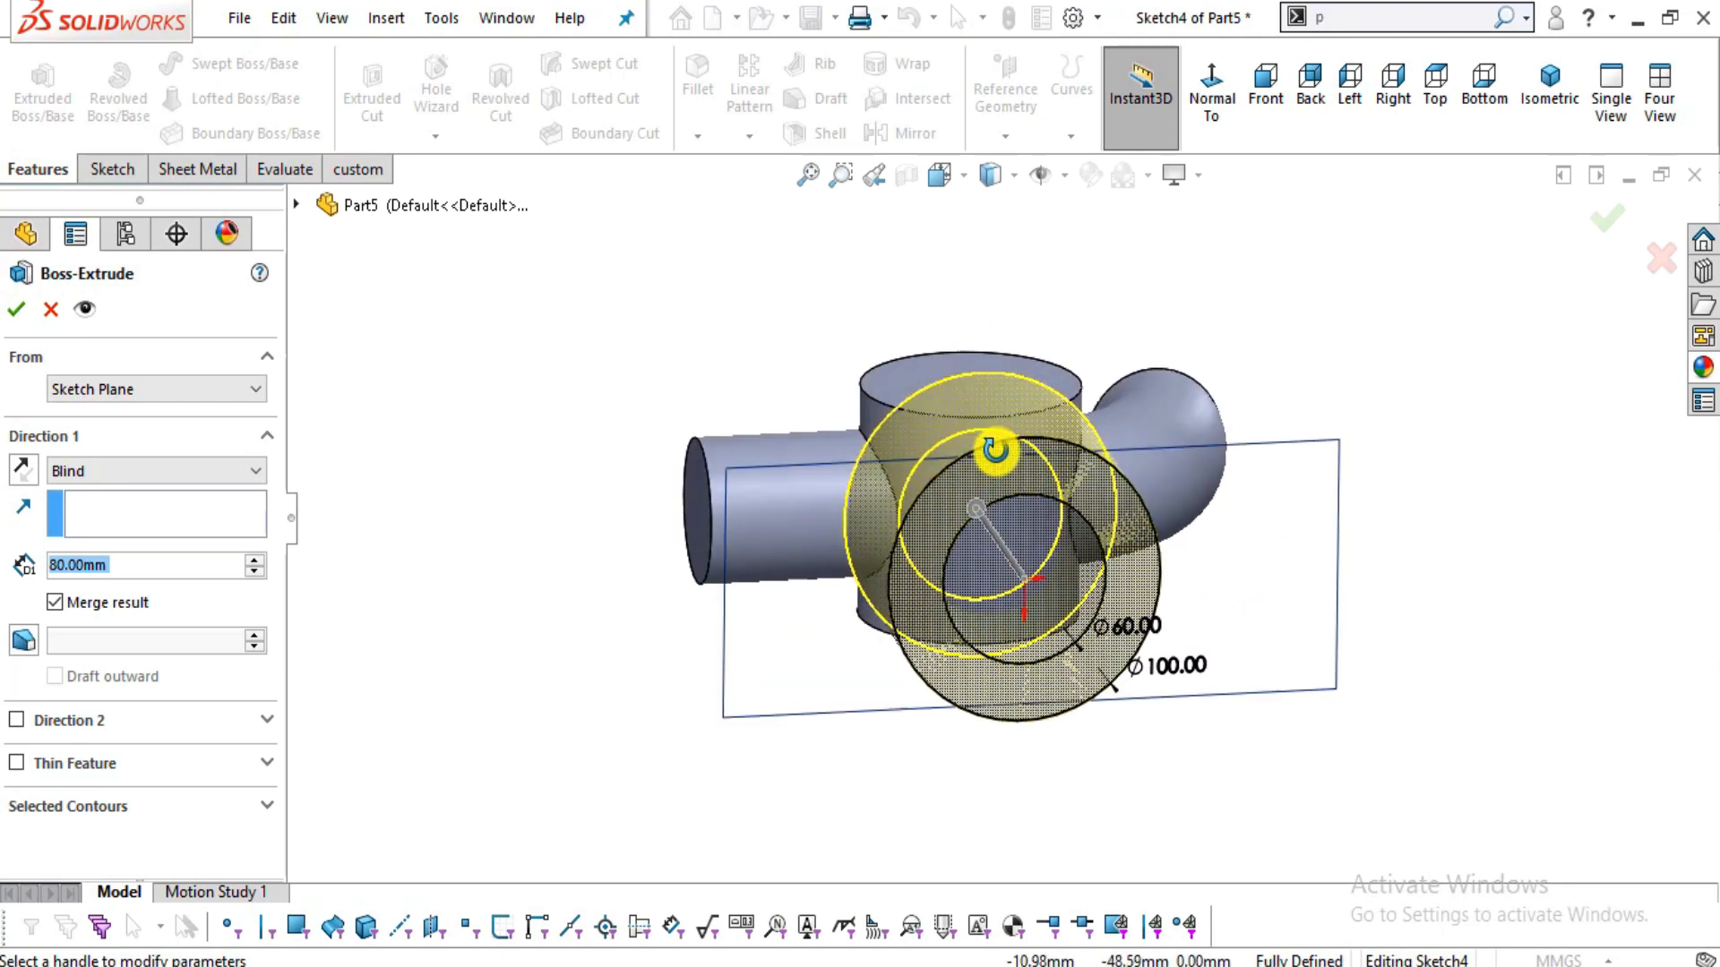
left_click(268, 806)
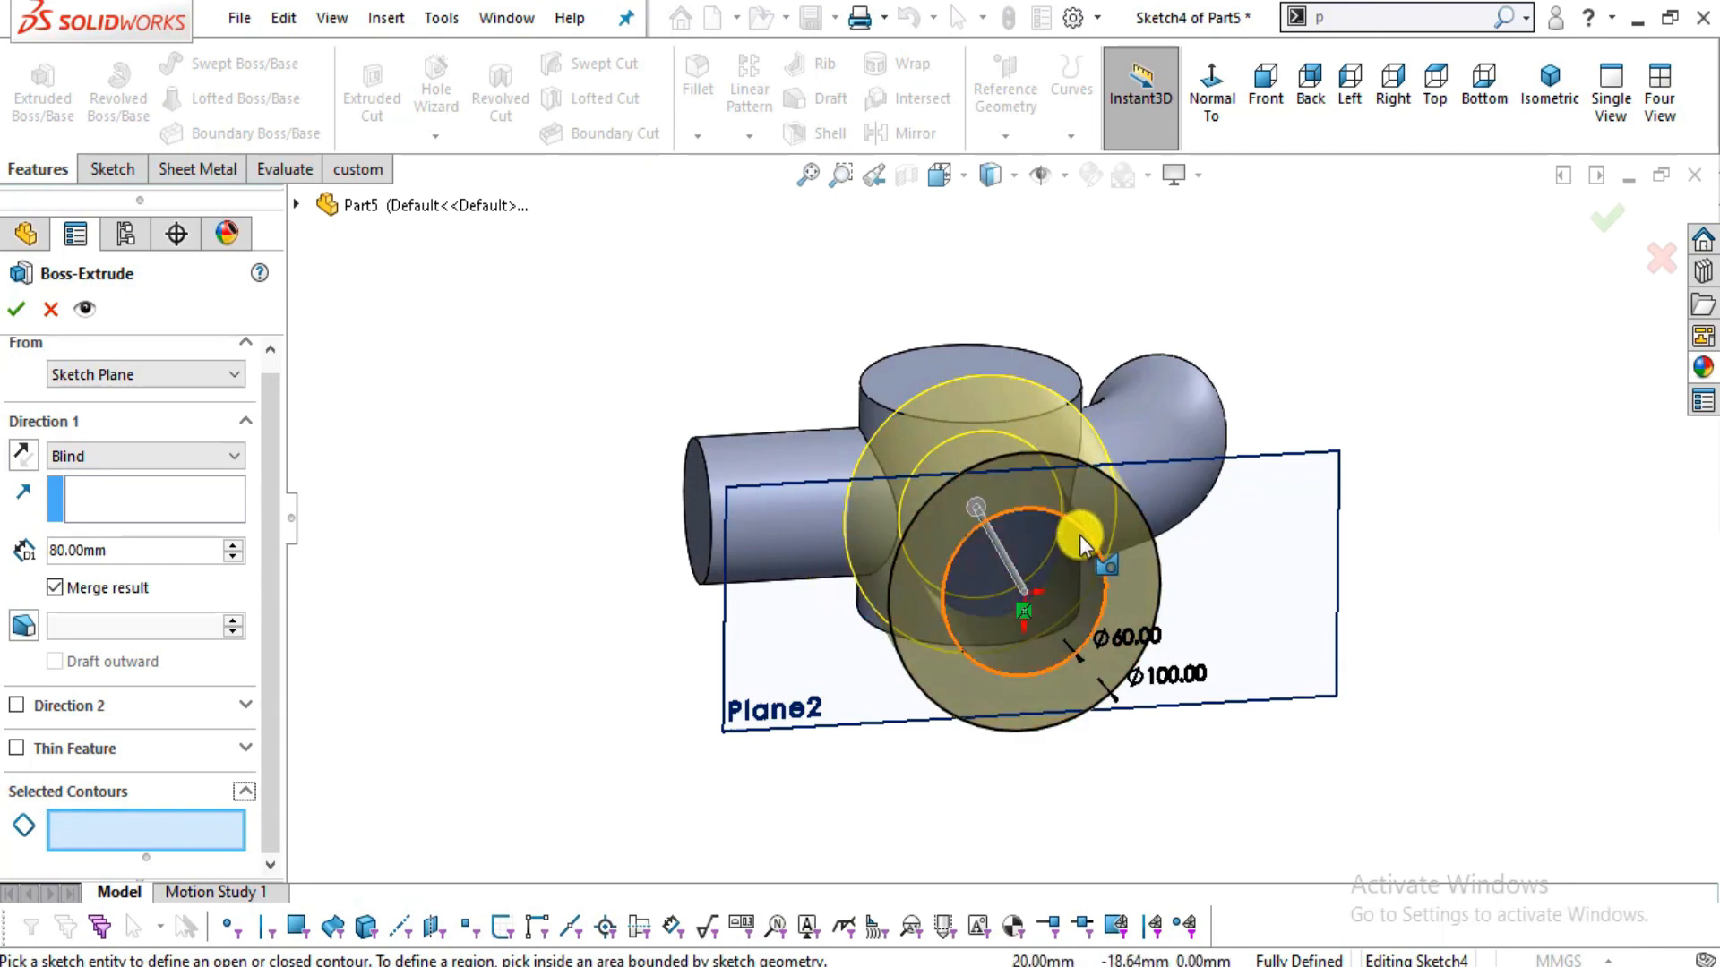
left_click(1019, 453)
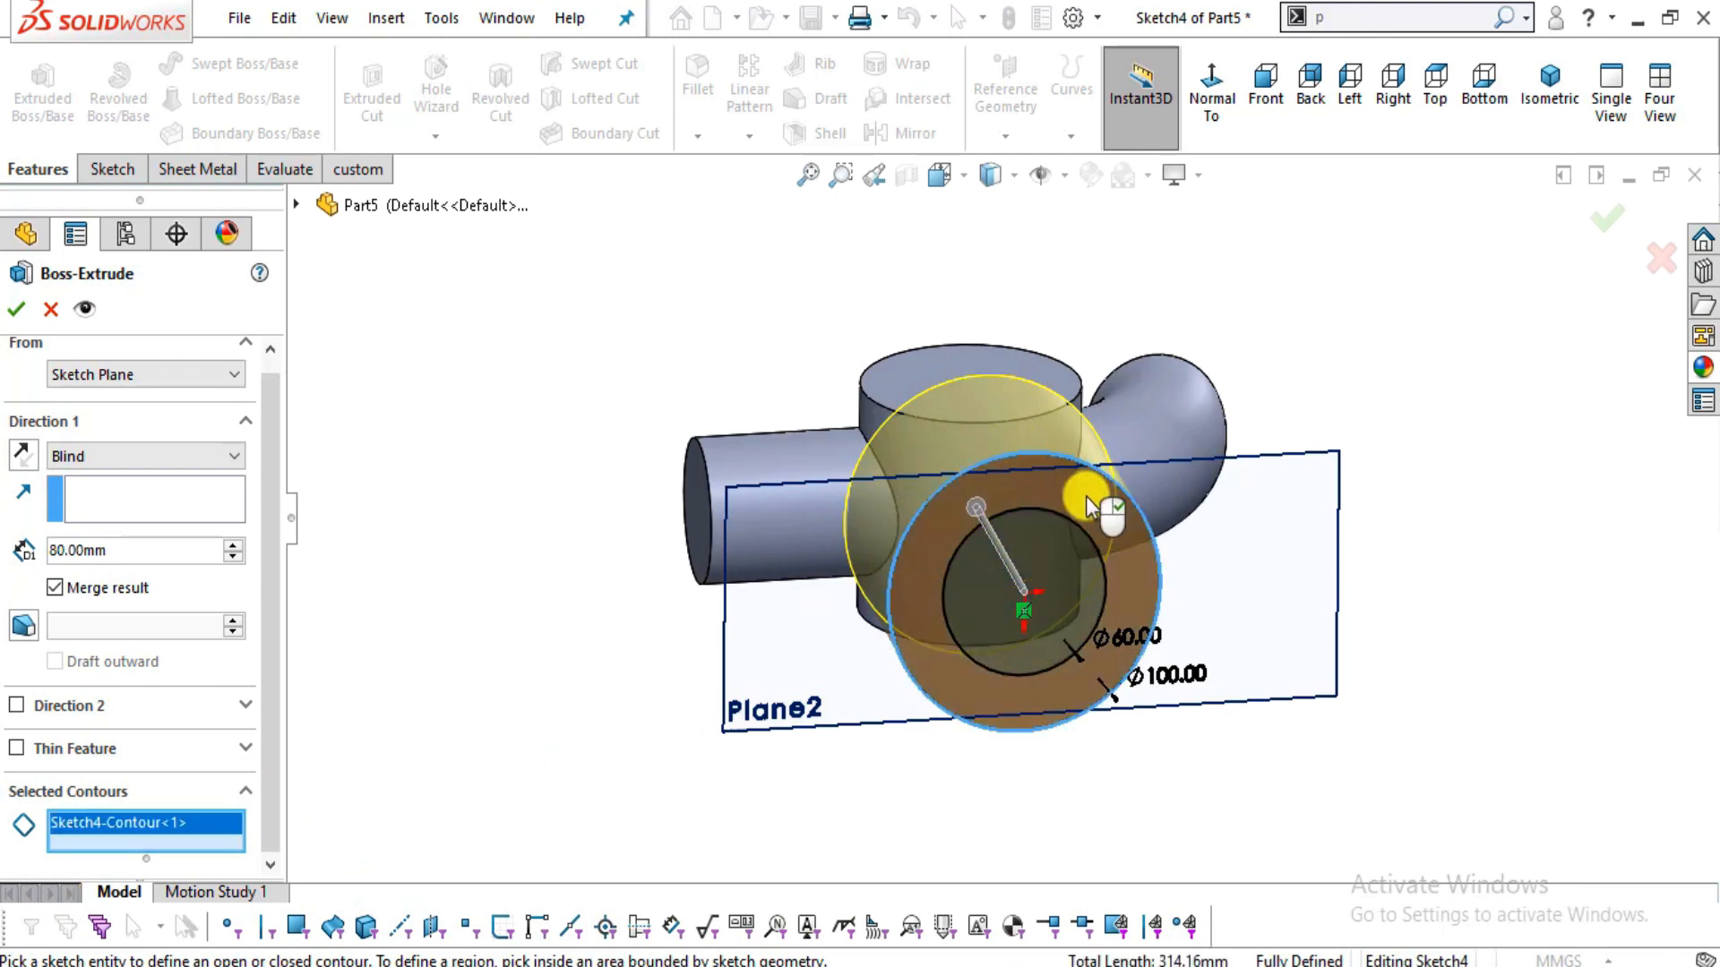
mouse_move(1029, 492)
middle_mouse_down()
mouse_move(1053, 681)
mouse_move(1086, 653)
mouse_move(1037, 772)
middle_mouse_up()
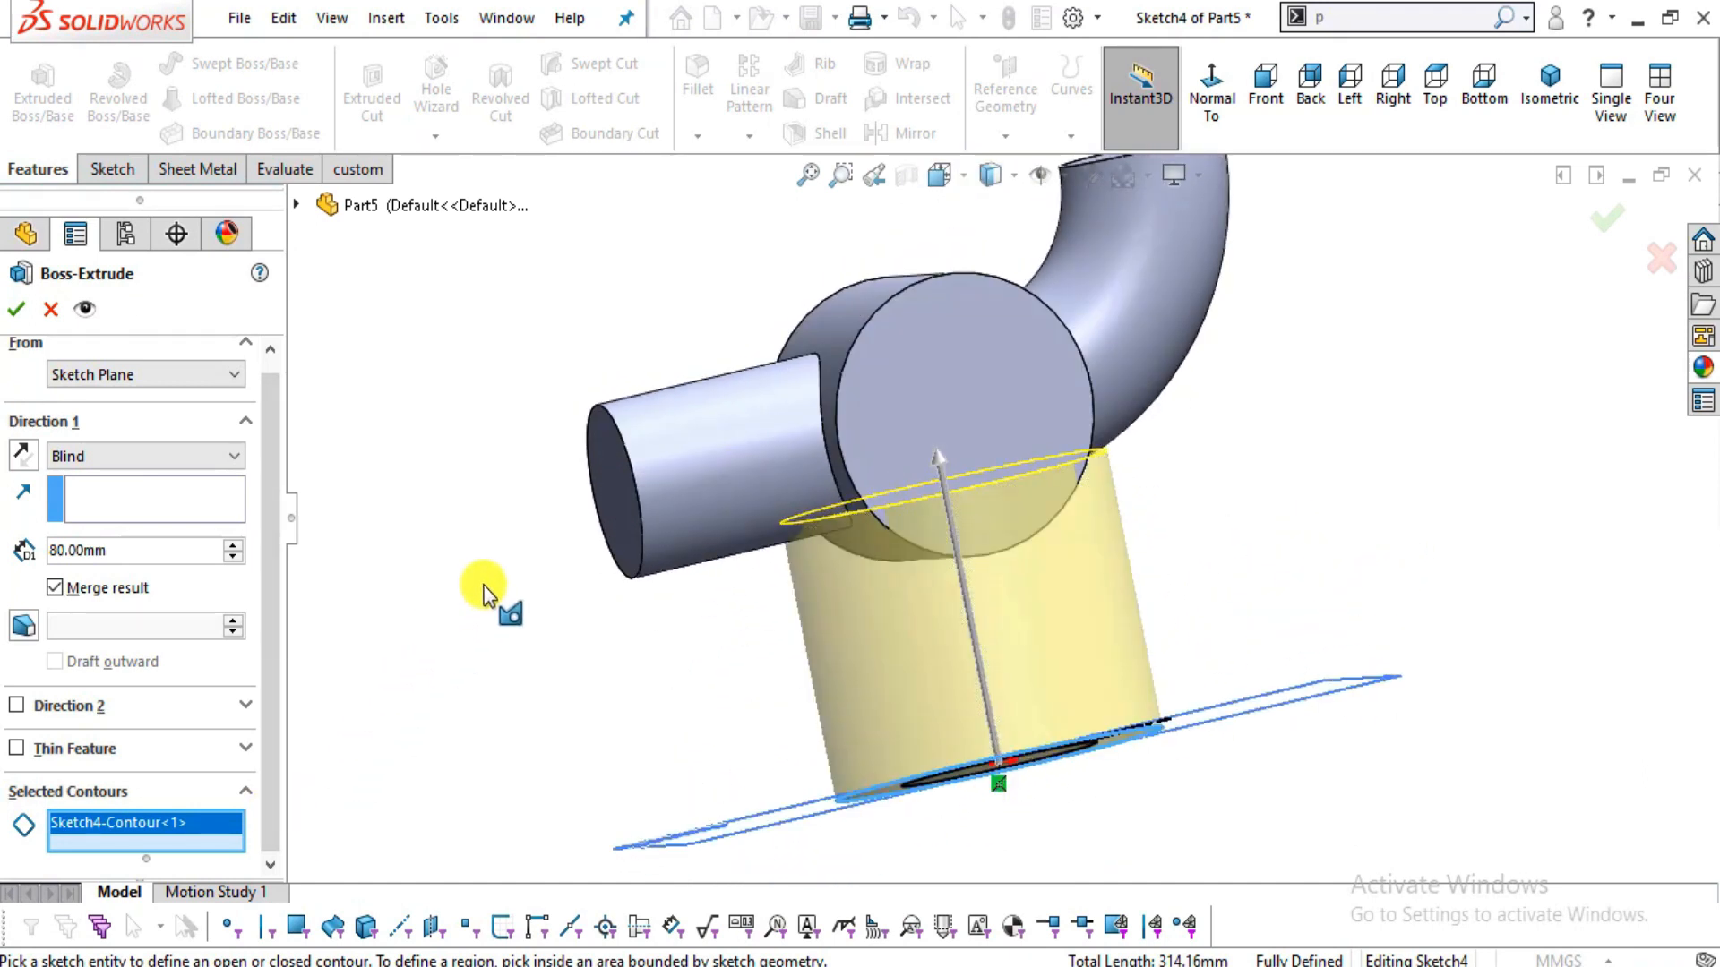
- Check the flange thickness in drawing 14.jpg and extrude the 100 mm circle 10 mm toward the body
key("alt+Tab")
left_click_drag(999, 602, 947, 540)
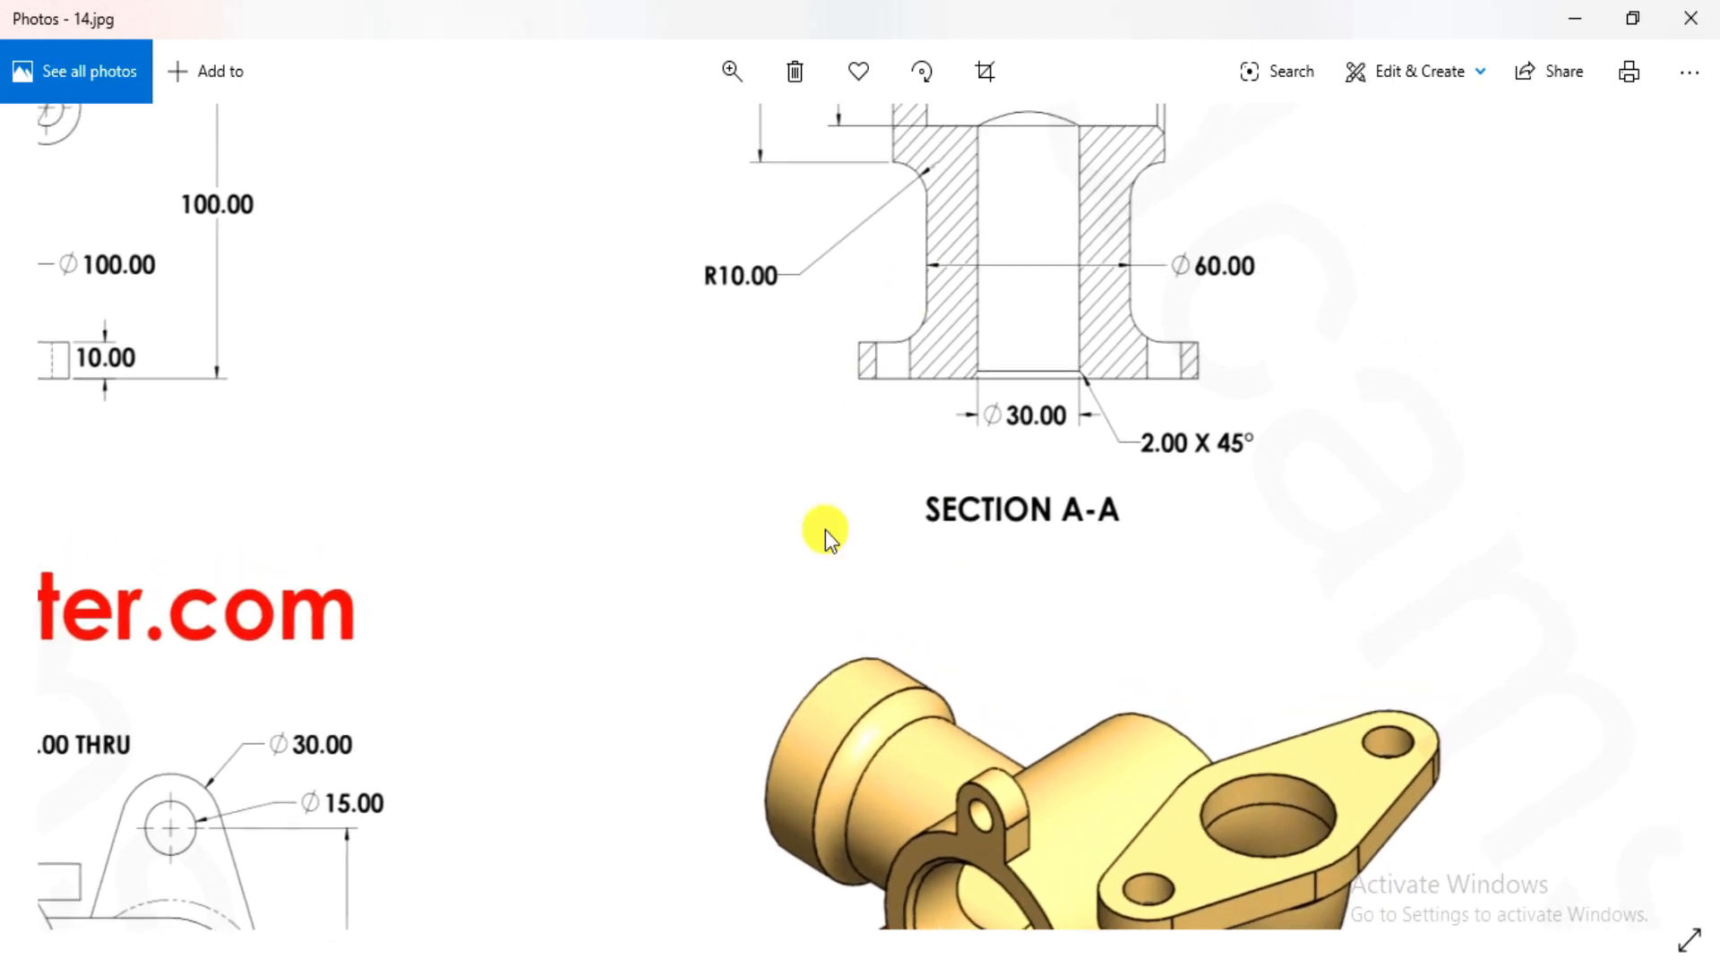
left_click_drag(825, 529, 1073, 426)
left_click_drag(954, 744, 971, 886)
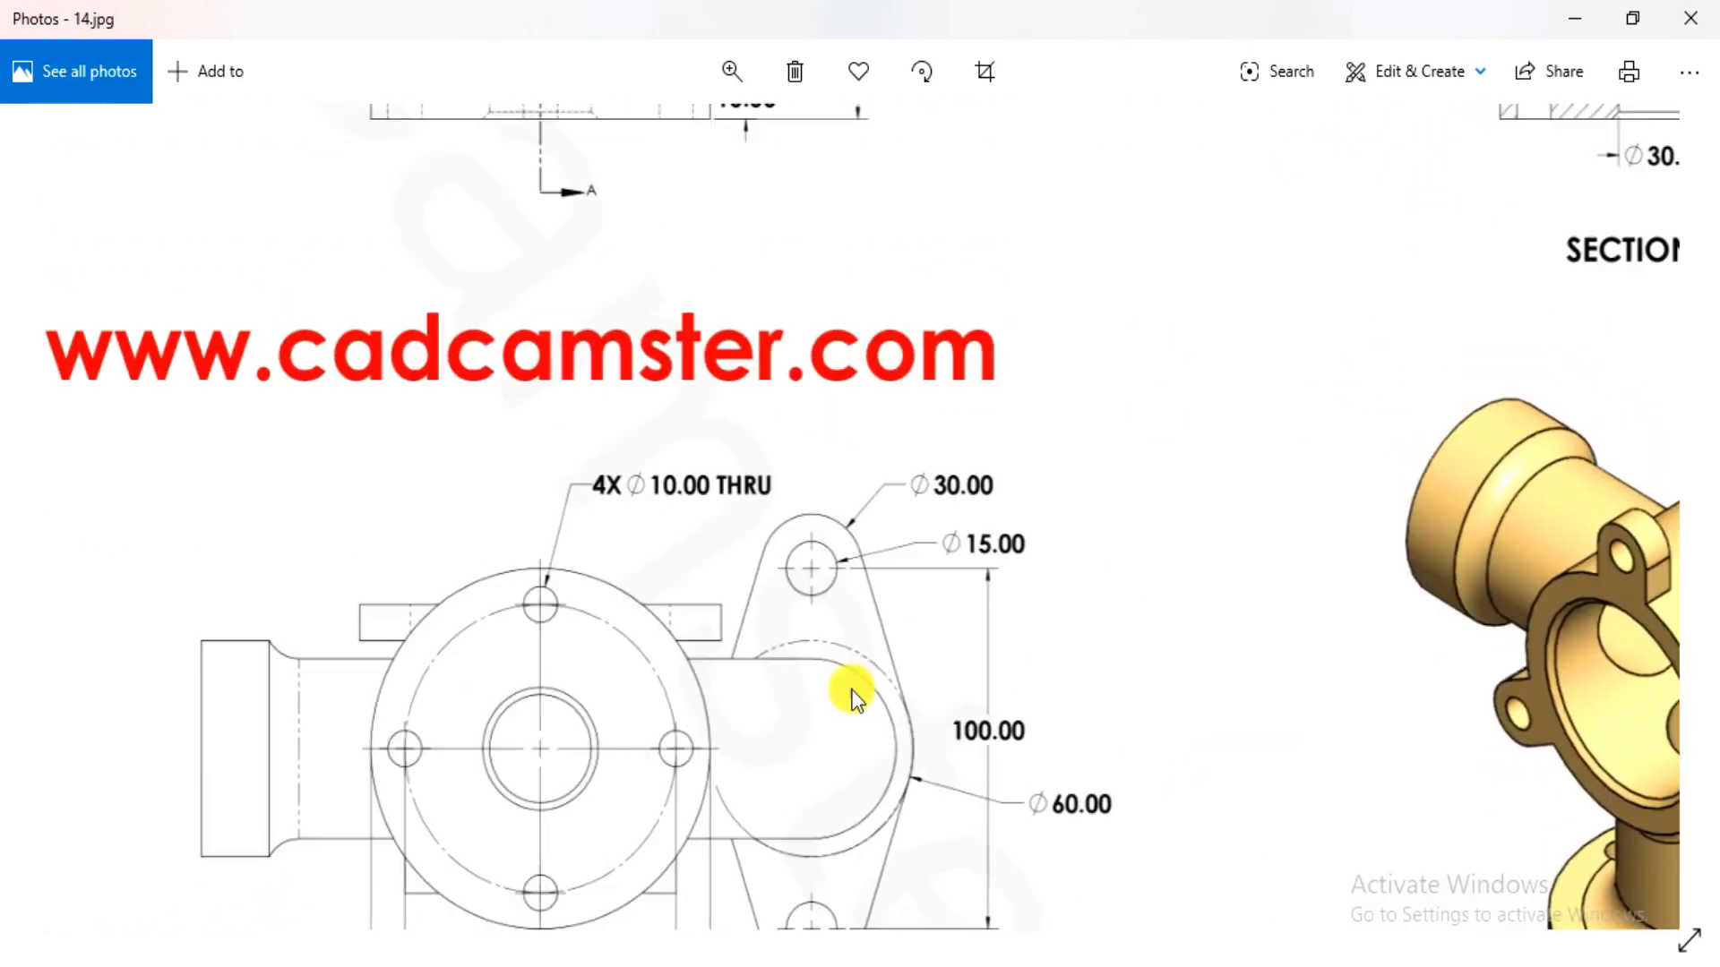
key("alt+Tab")
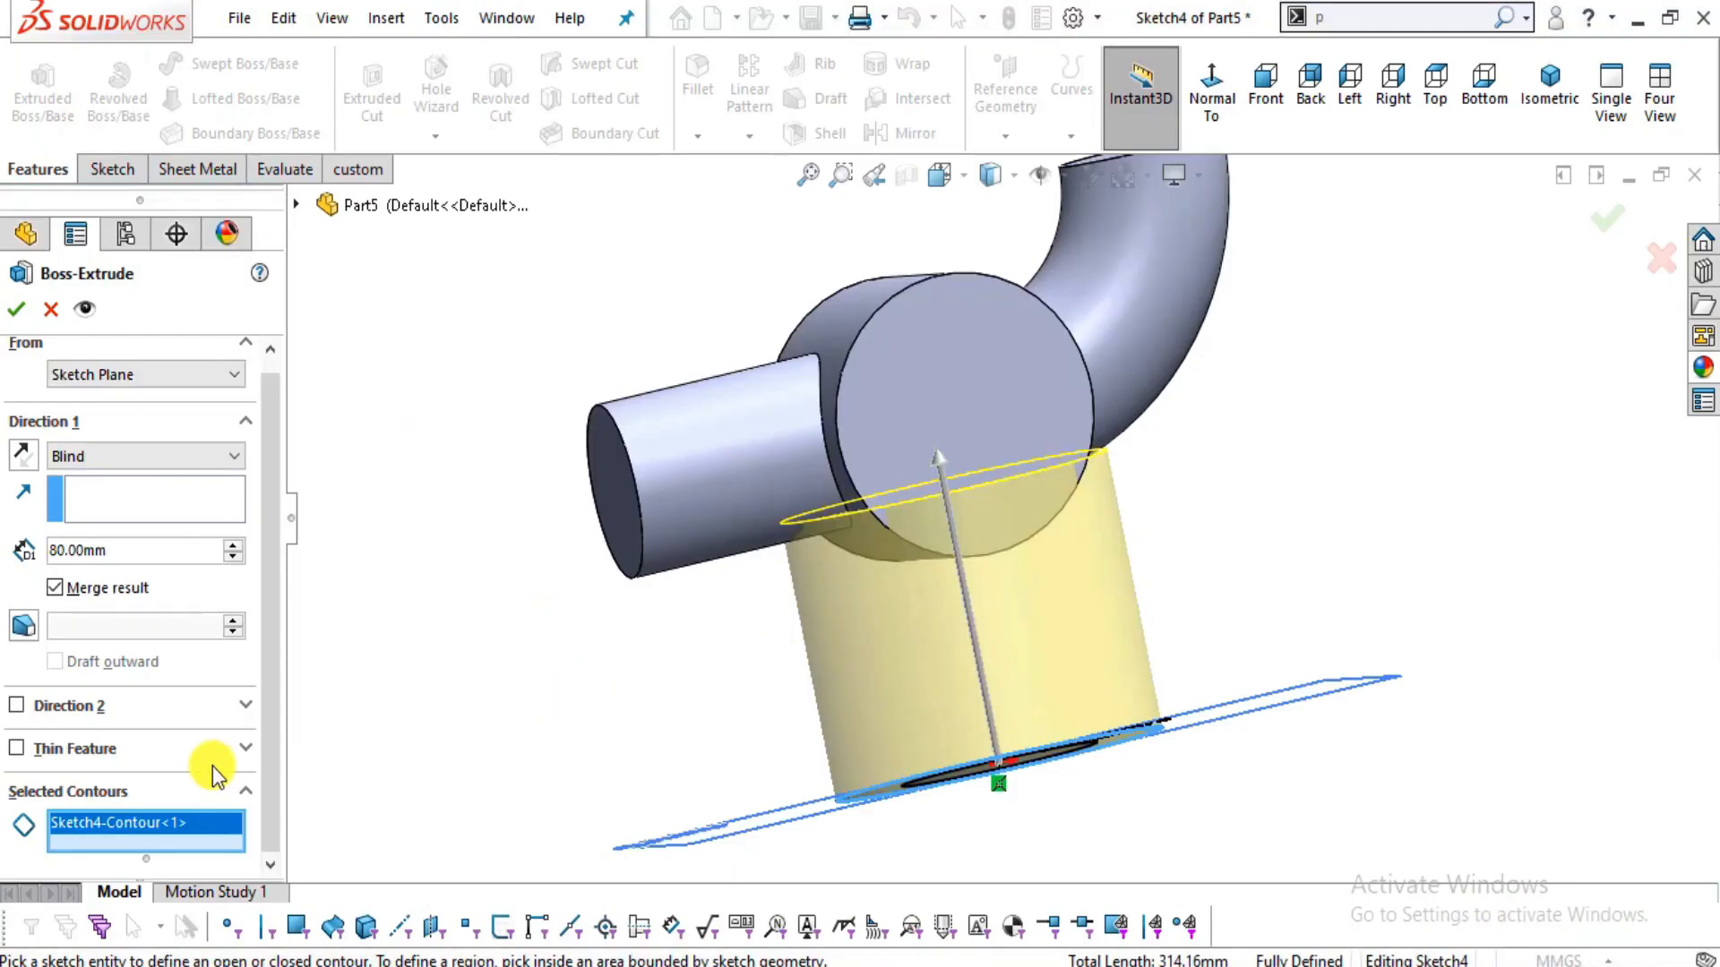
type("10")
key("Return")
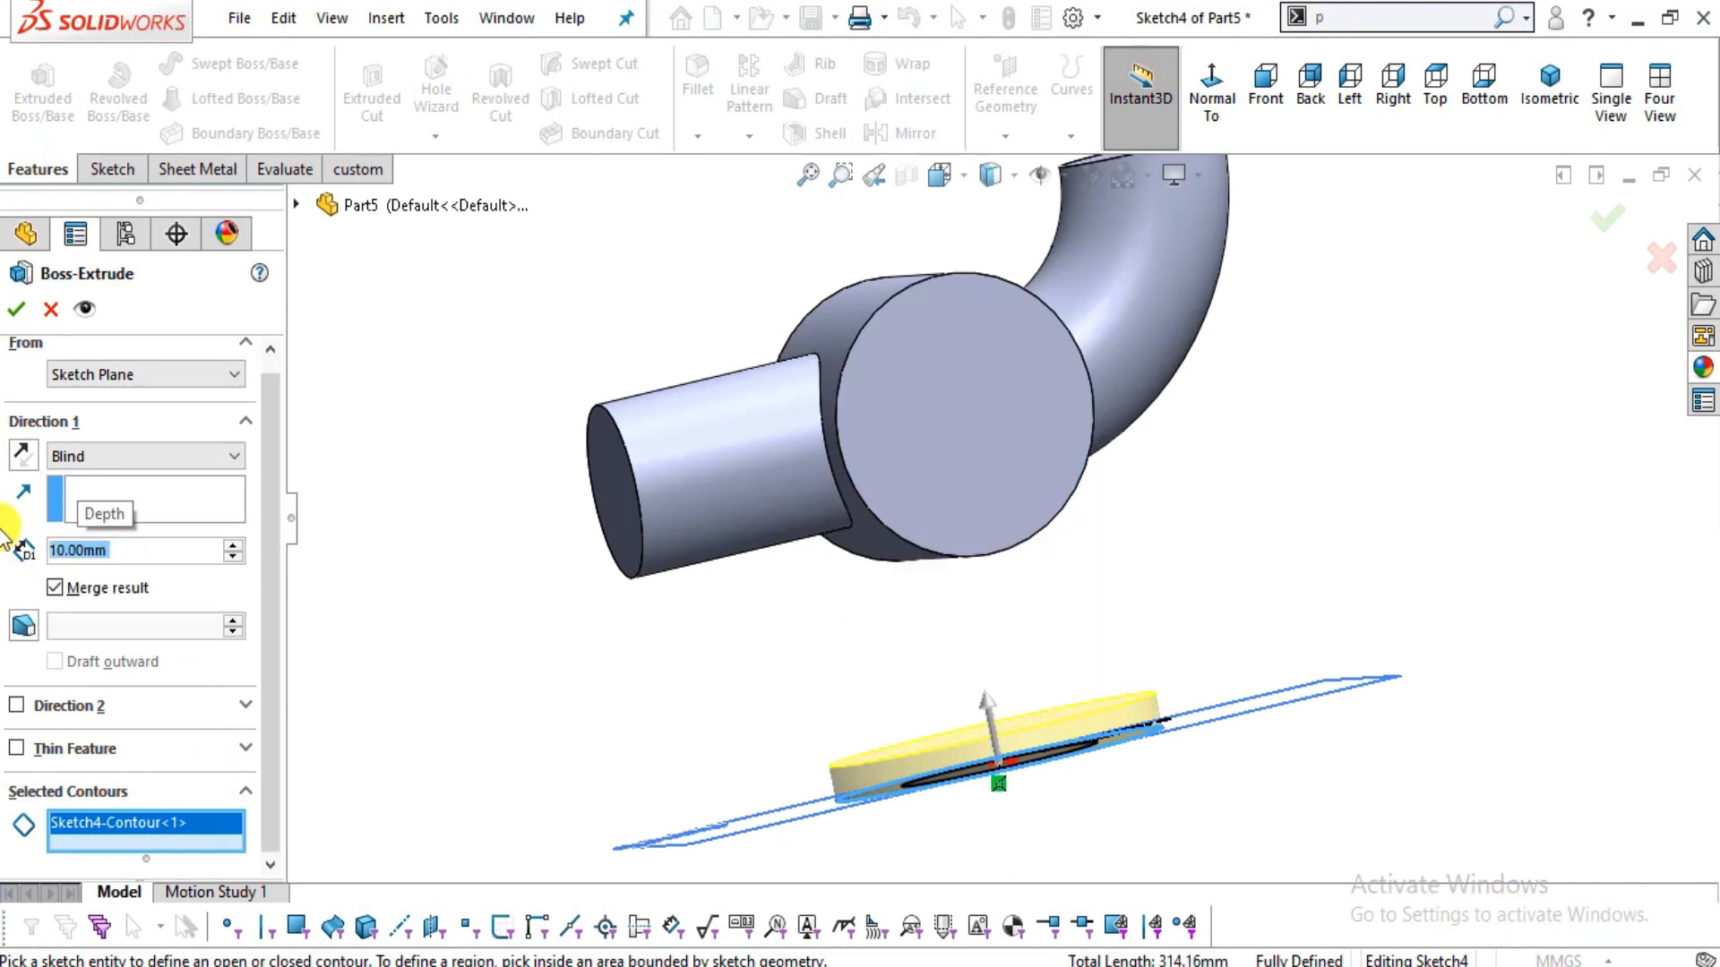
left_click(15, 310)
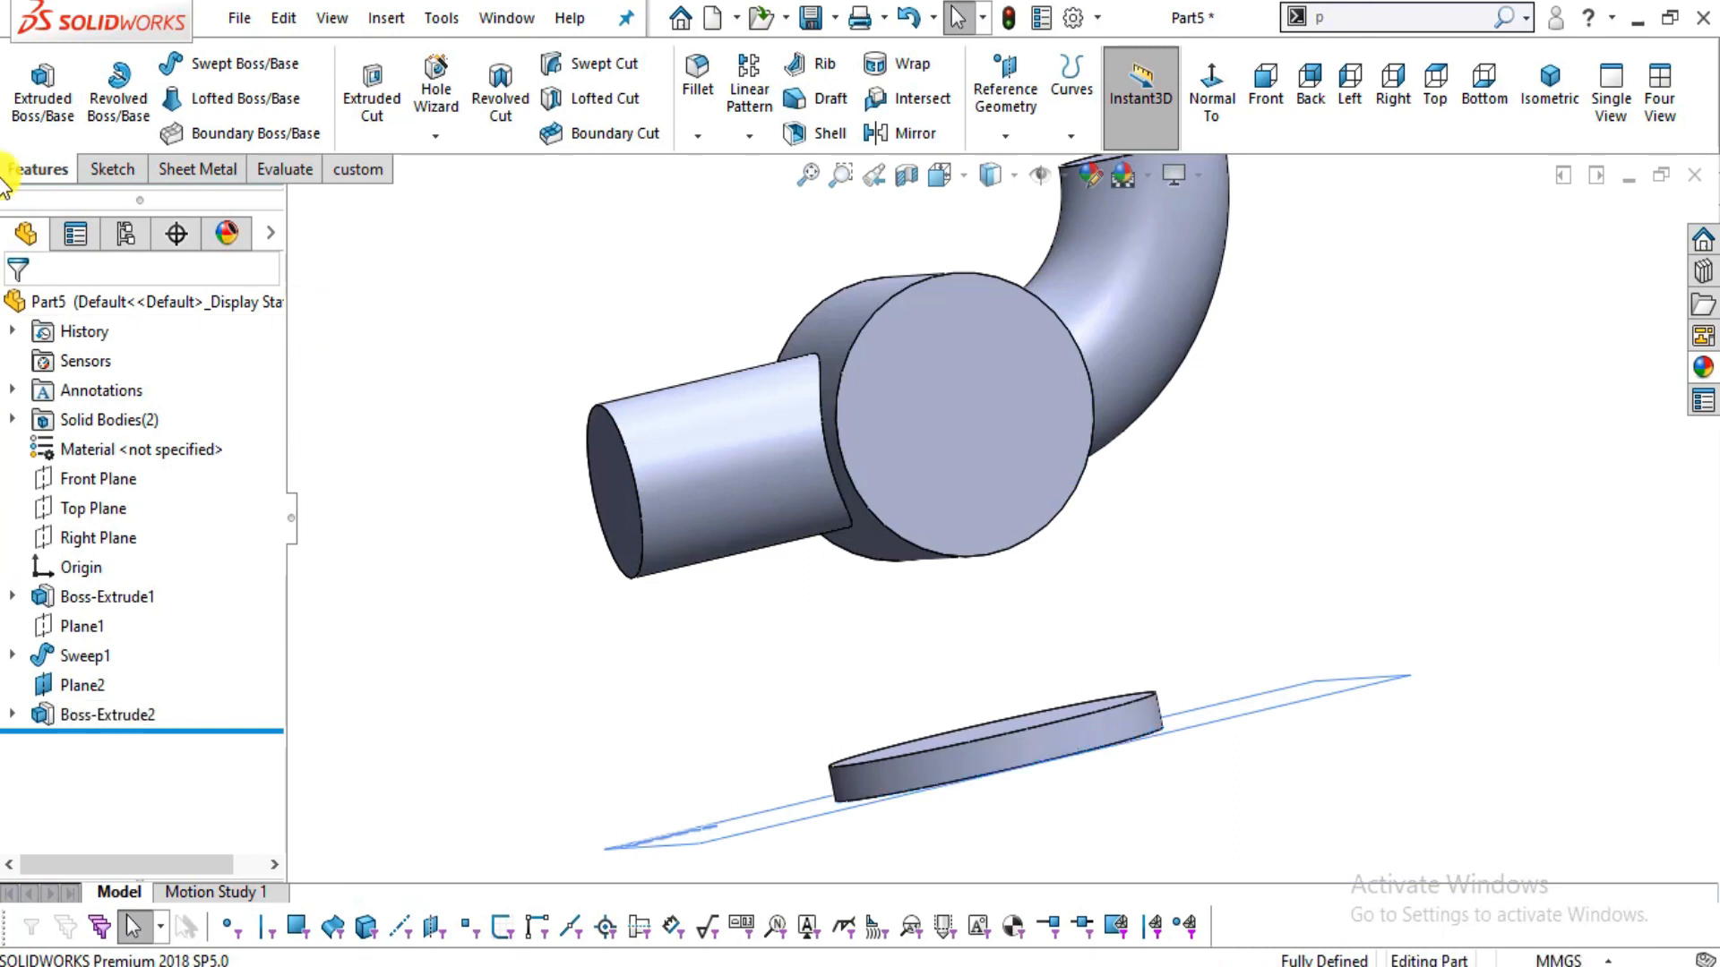
- Show the base flange's sketch under its extrude feature so its circles can be reused
left_click(13, 714)
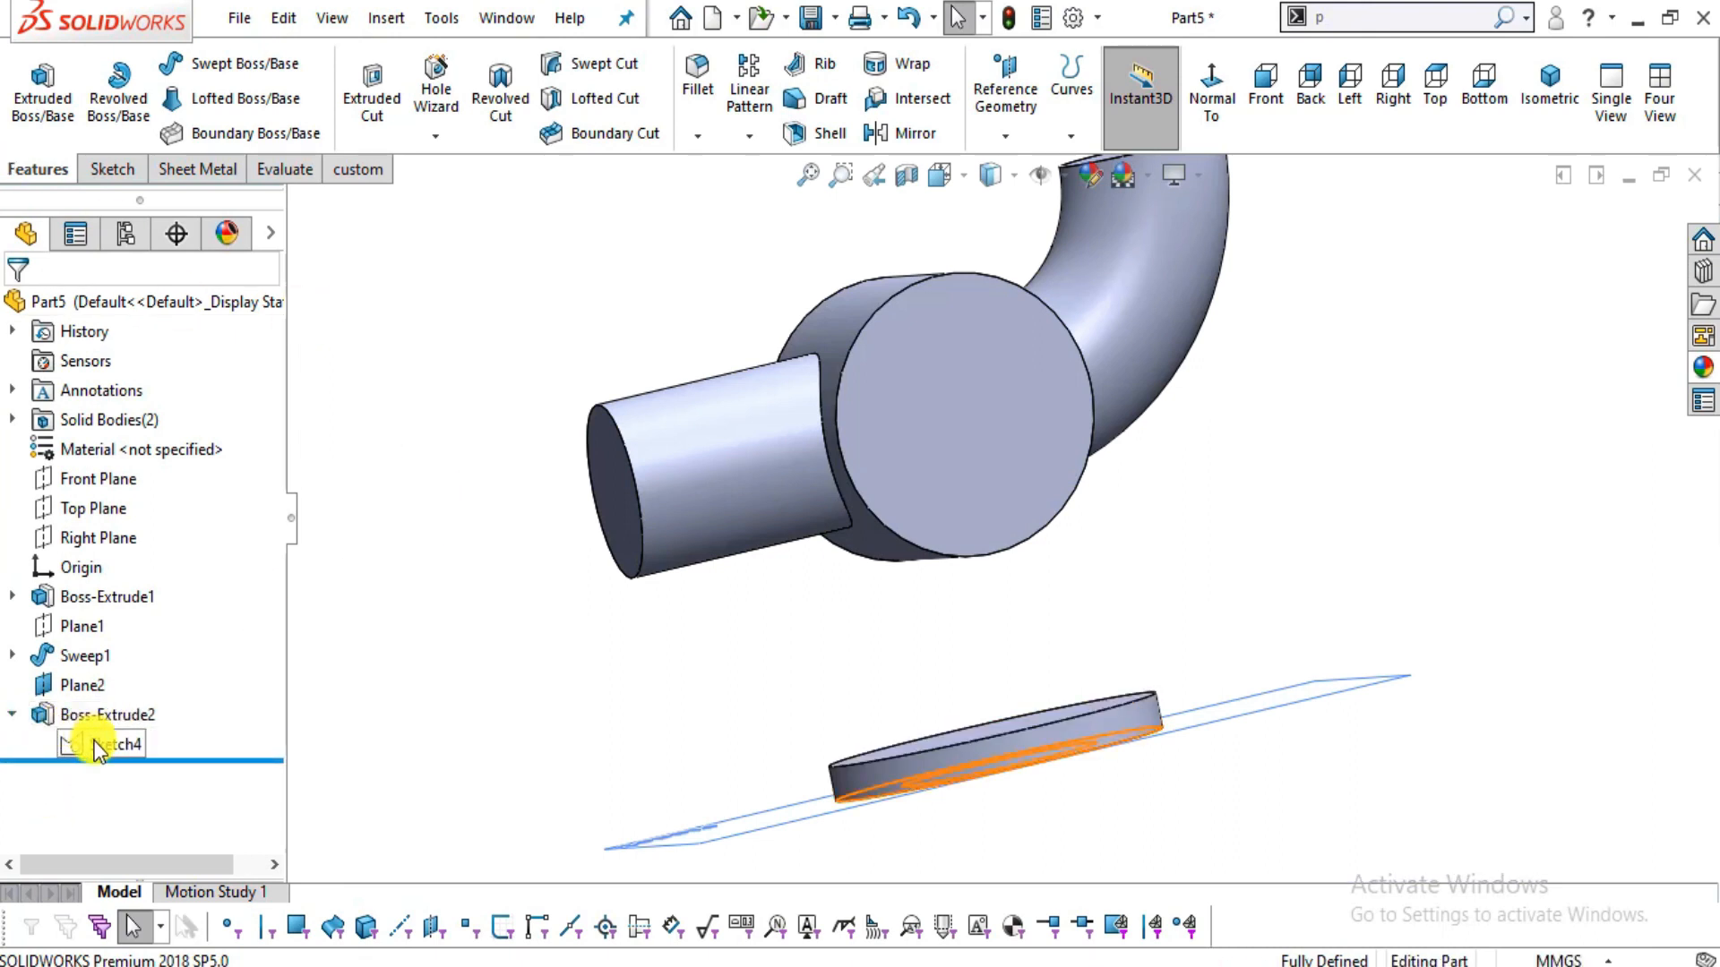
left_click(112, 745)
left_click(121, 696)
left_click(387, 424)
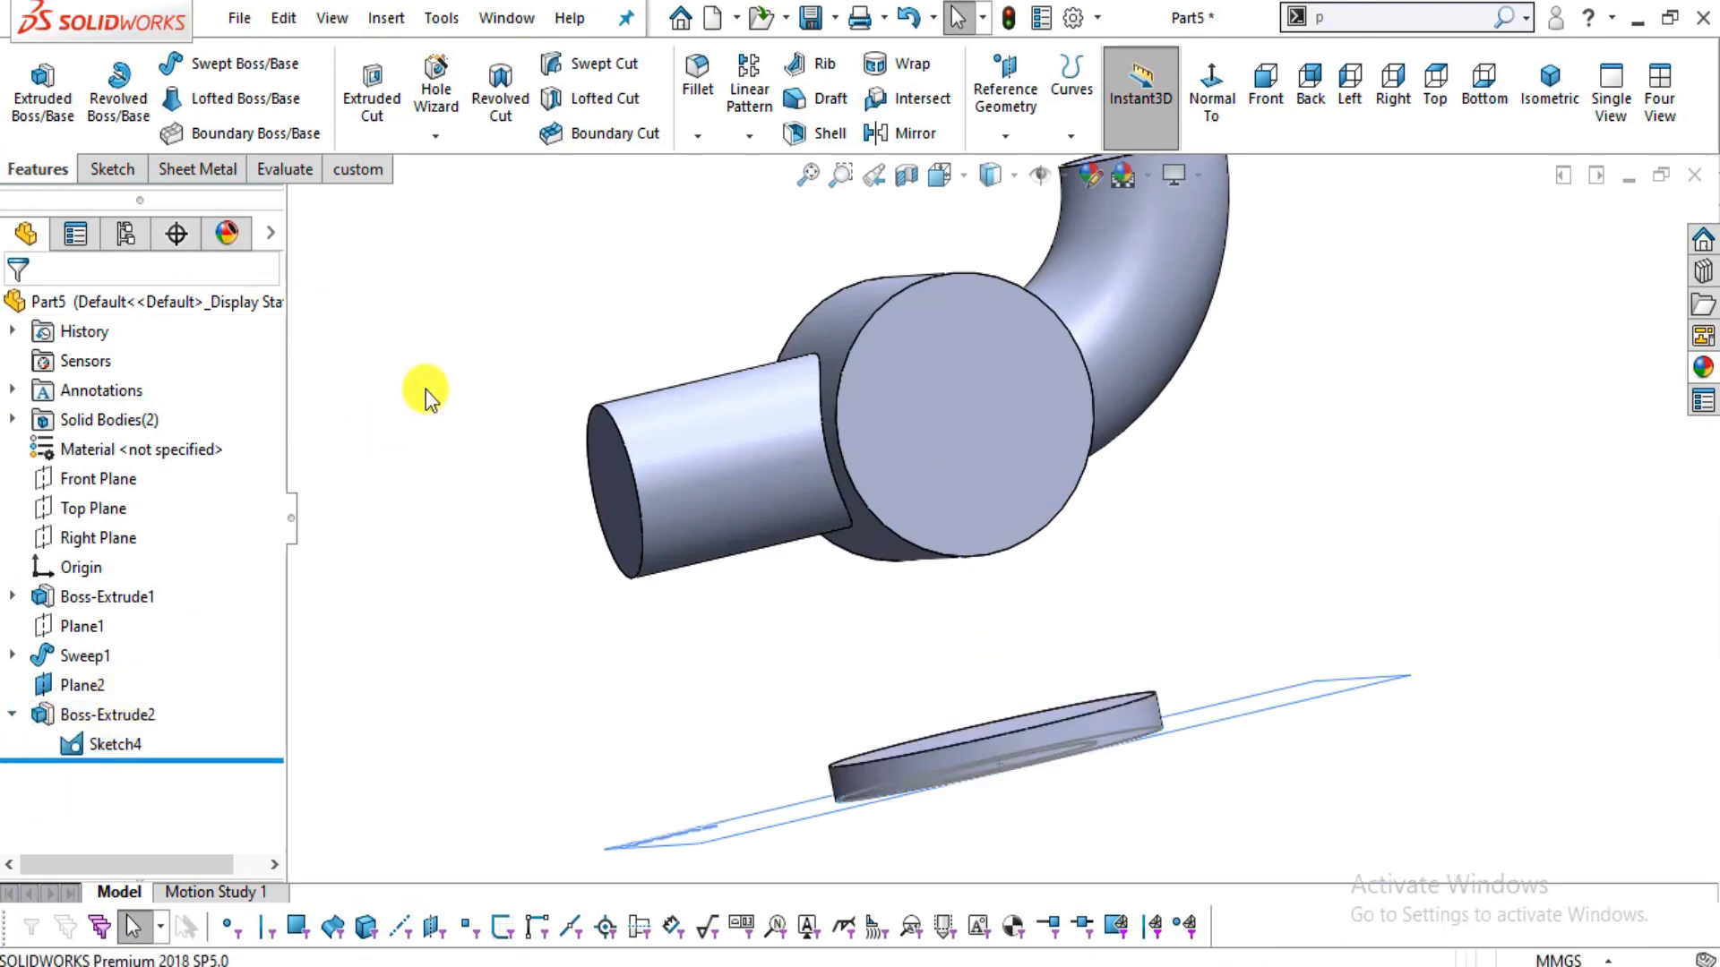
- Begin a boss extrude of the 60 mm circle, starting it from the base flange's face toward the body
middle_click_drag(1361, 643, 1352, 380)
scroll(1241, 566, "down", 2)
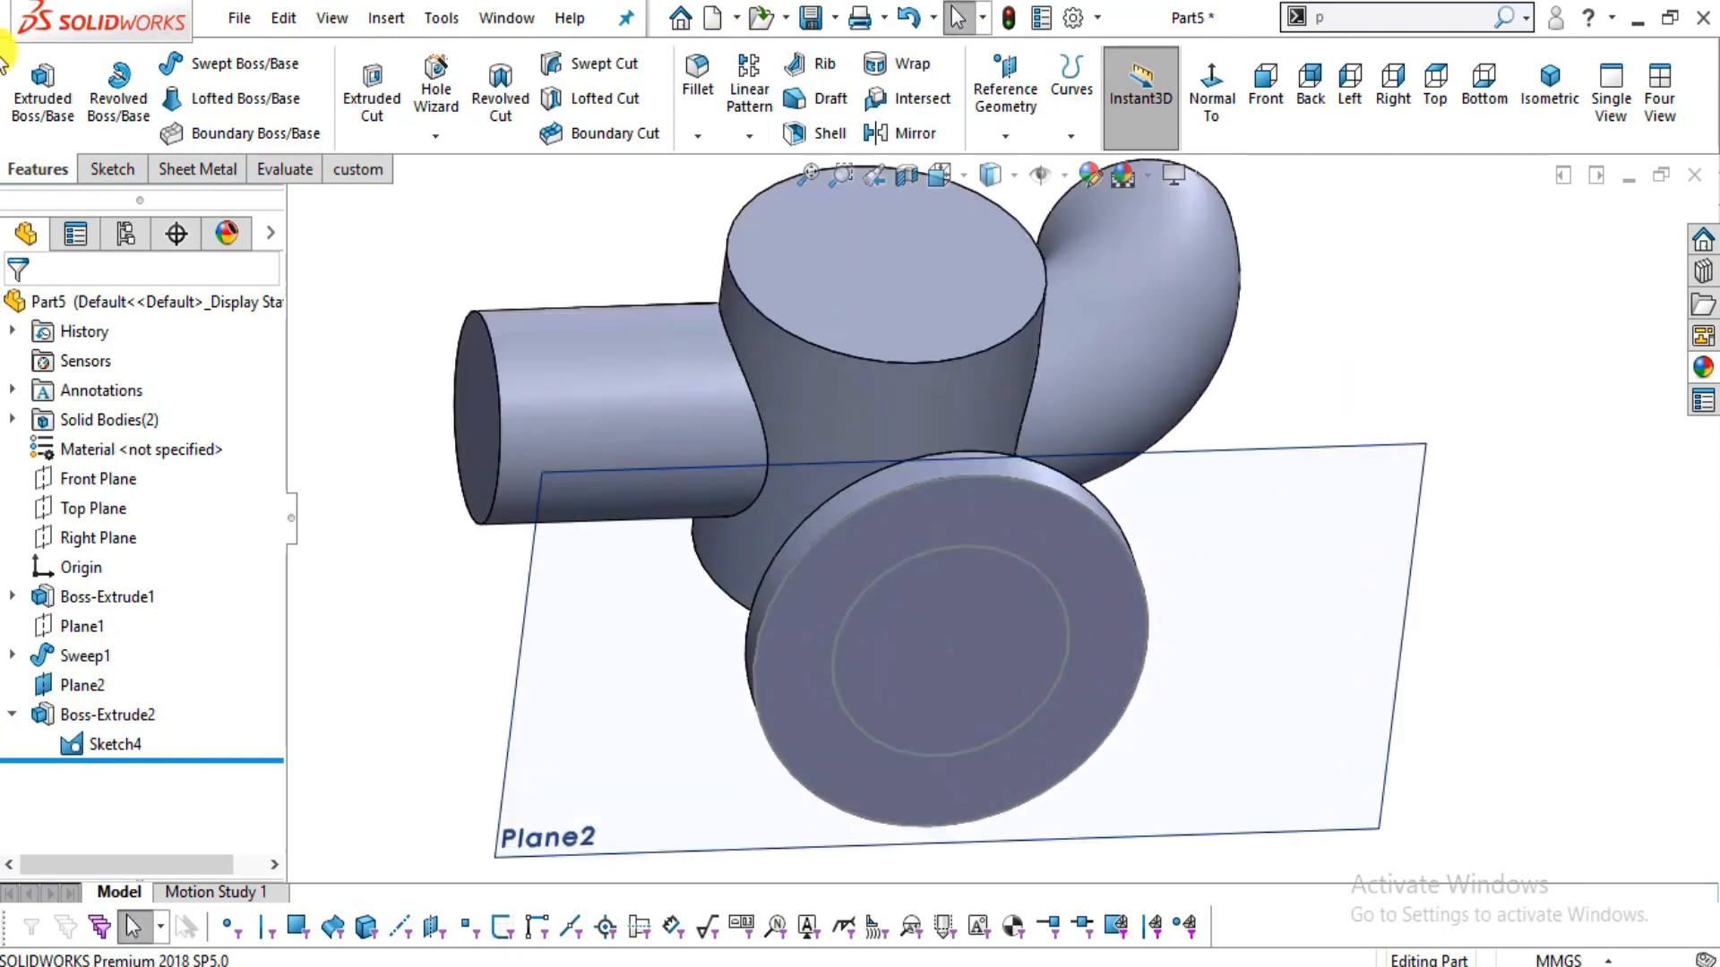
left_click(77, 125)
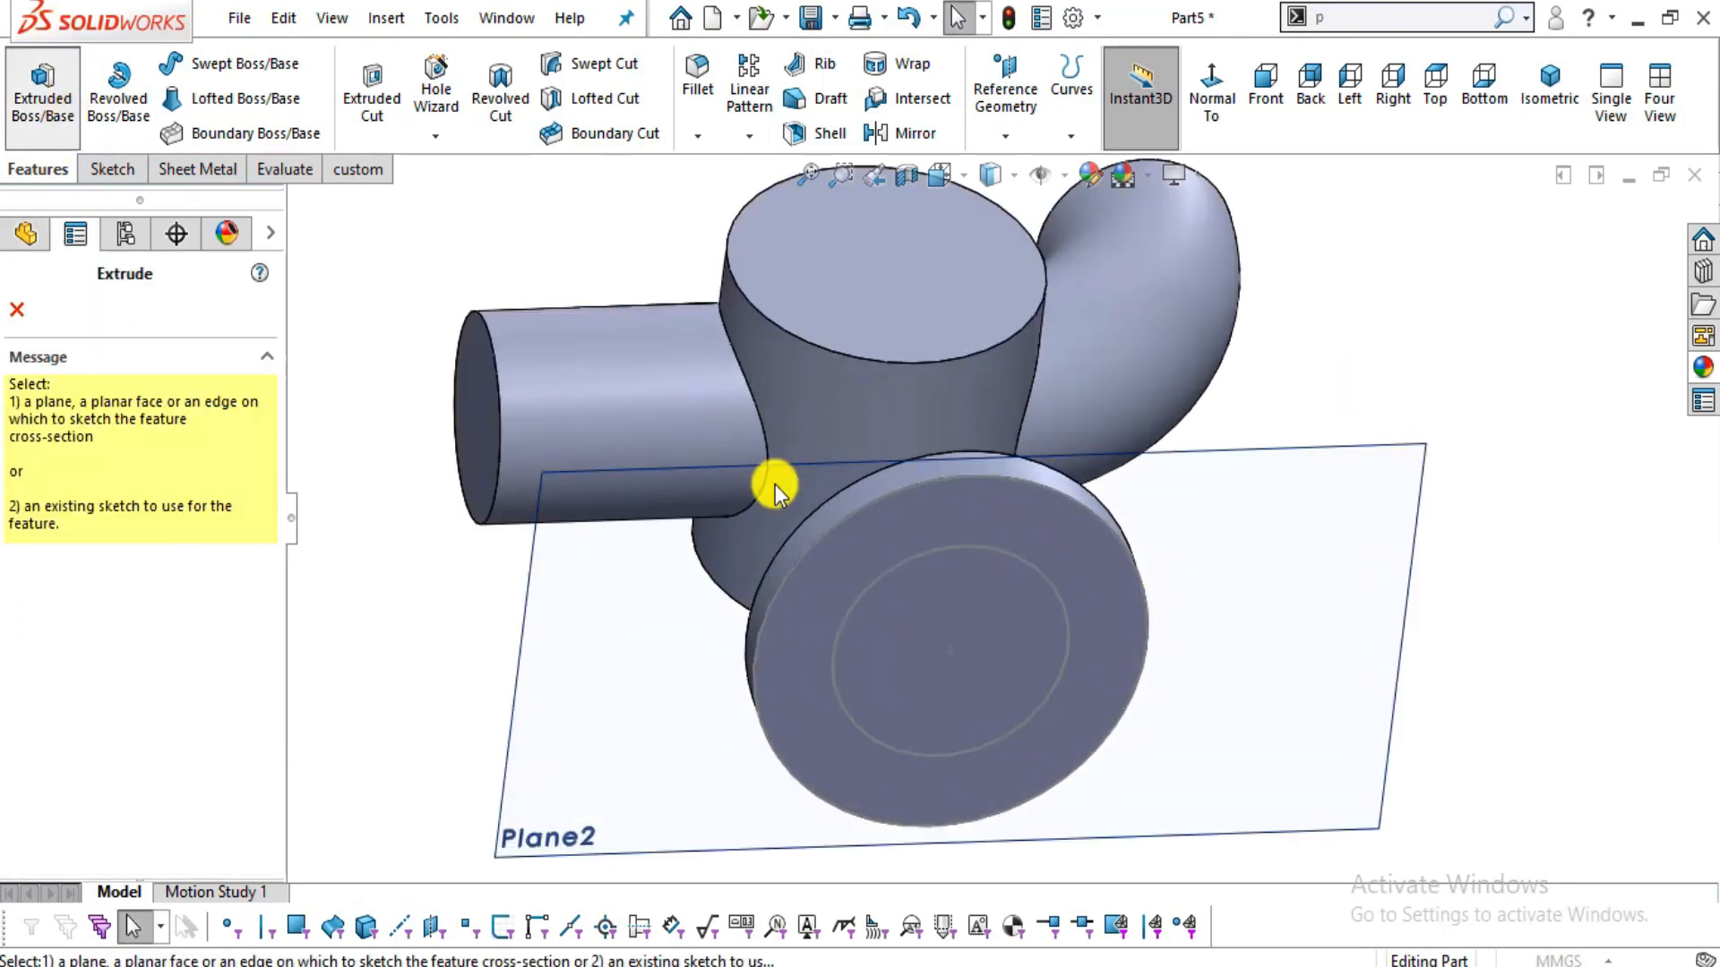
left_click(974, 550)
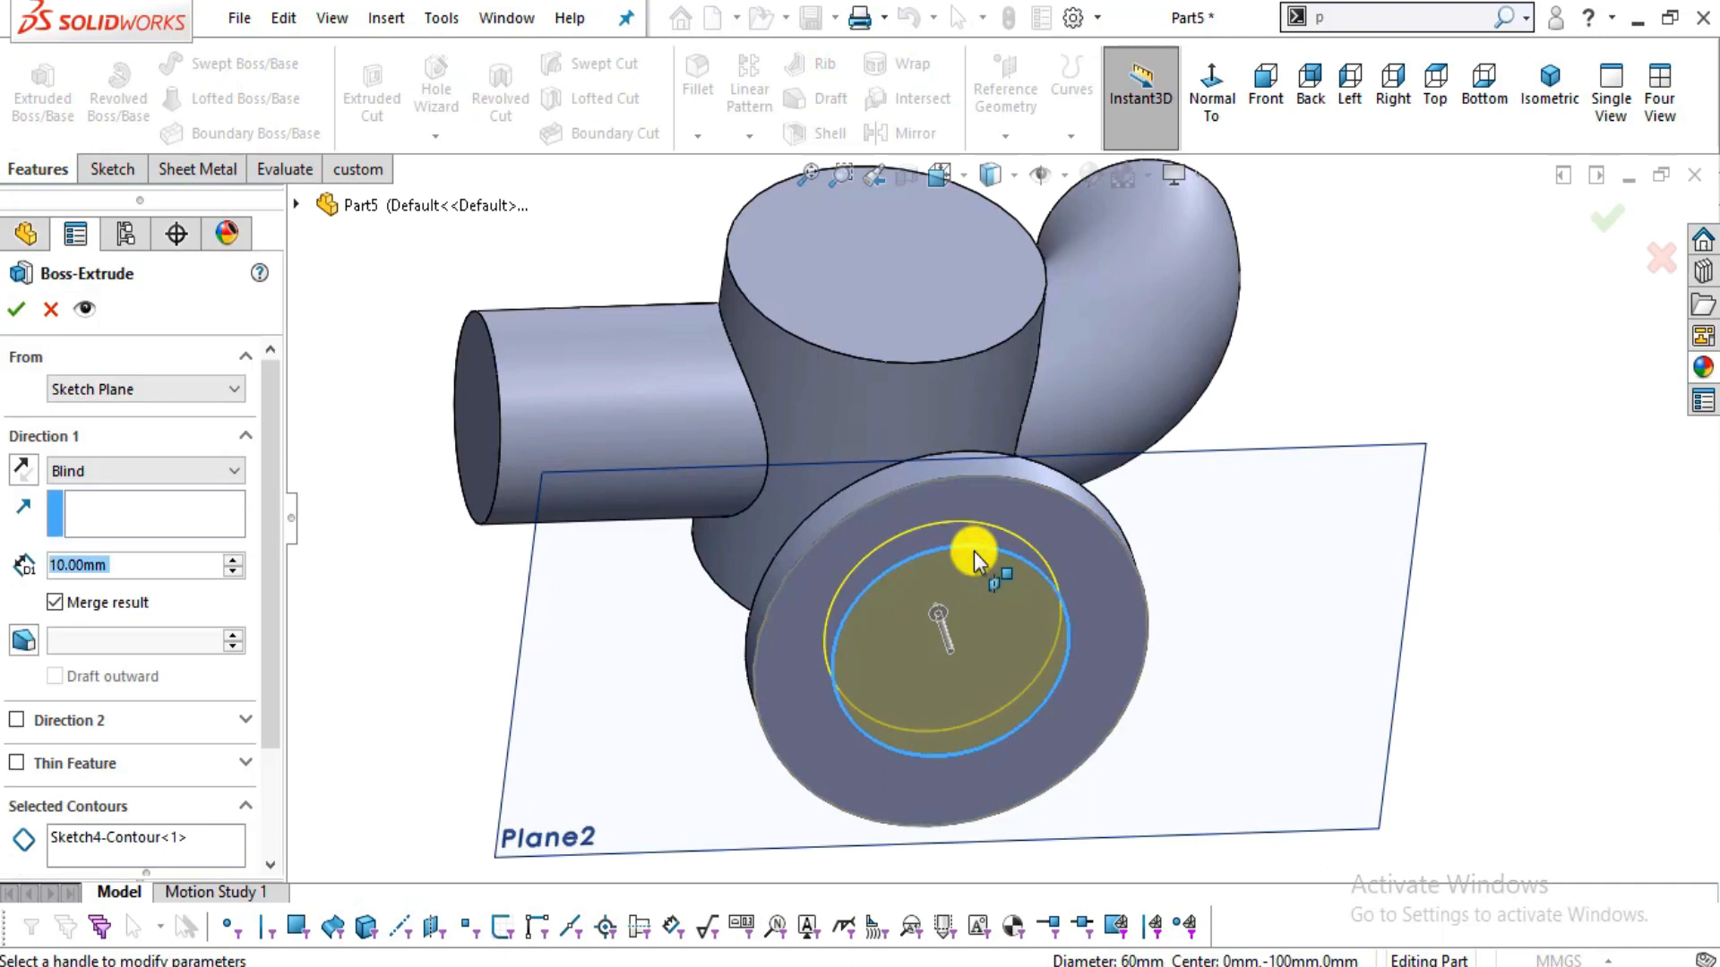
middle_click_drag(841, 502, 916, 705)
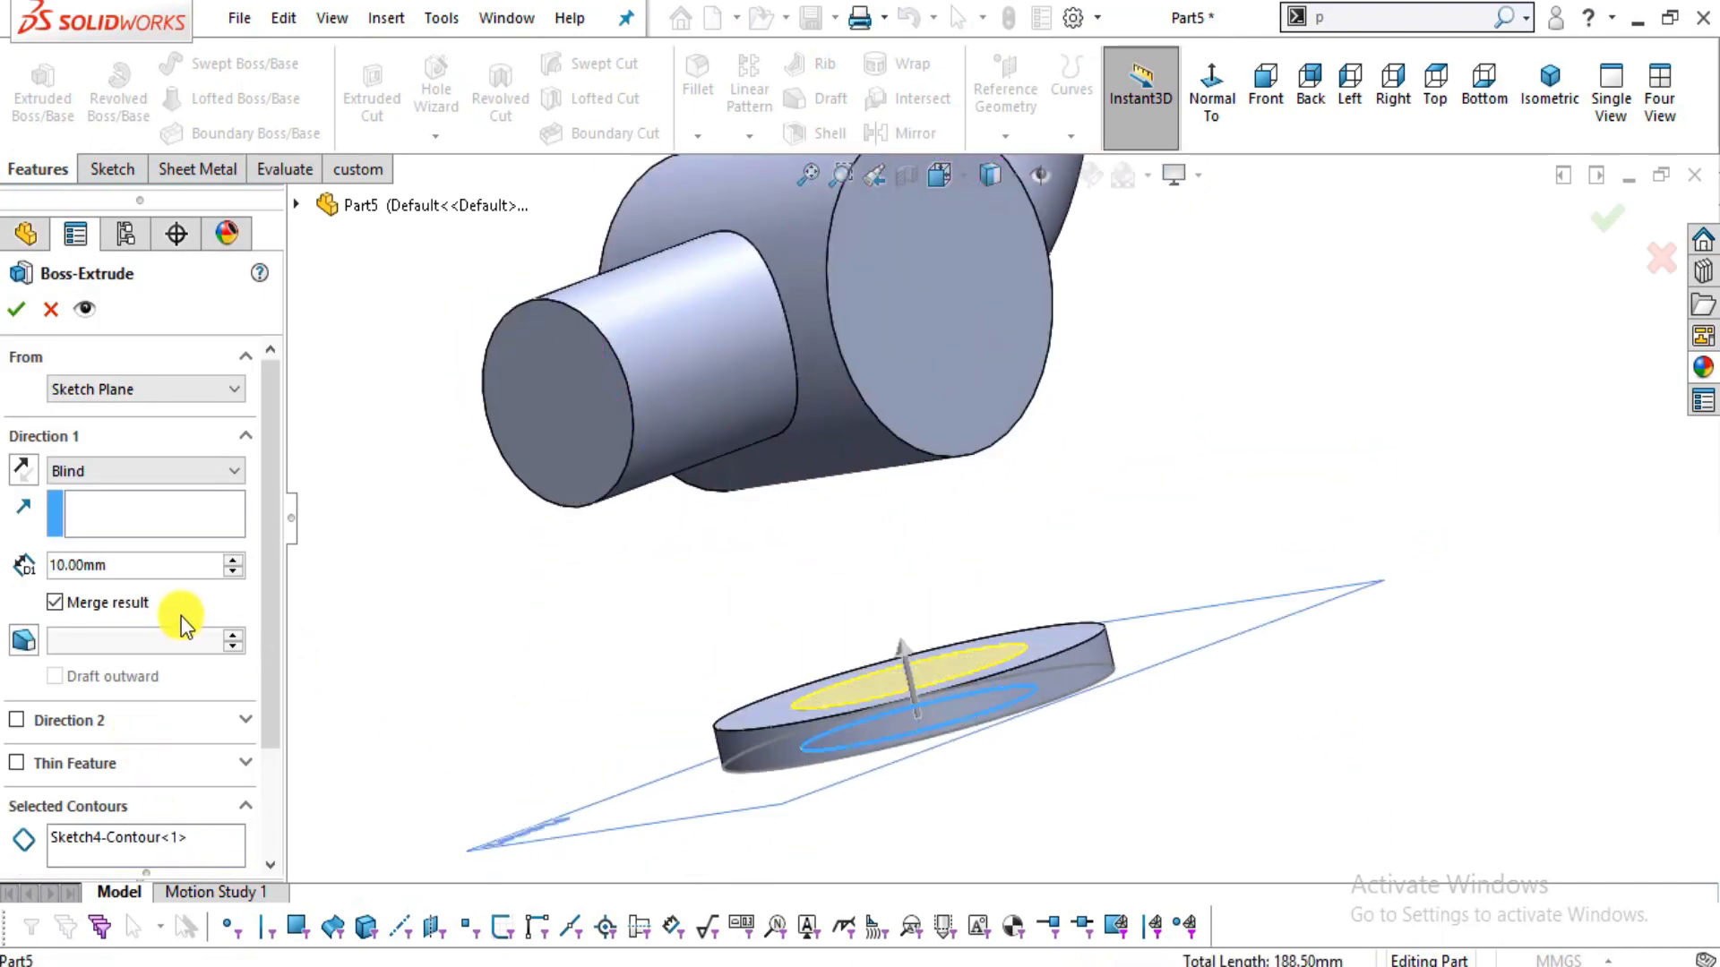
left_click(124, 387)
left_click(144, 430)
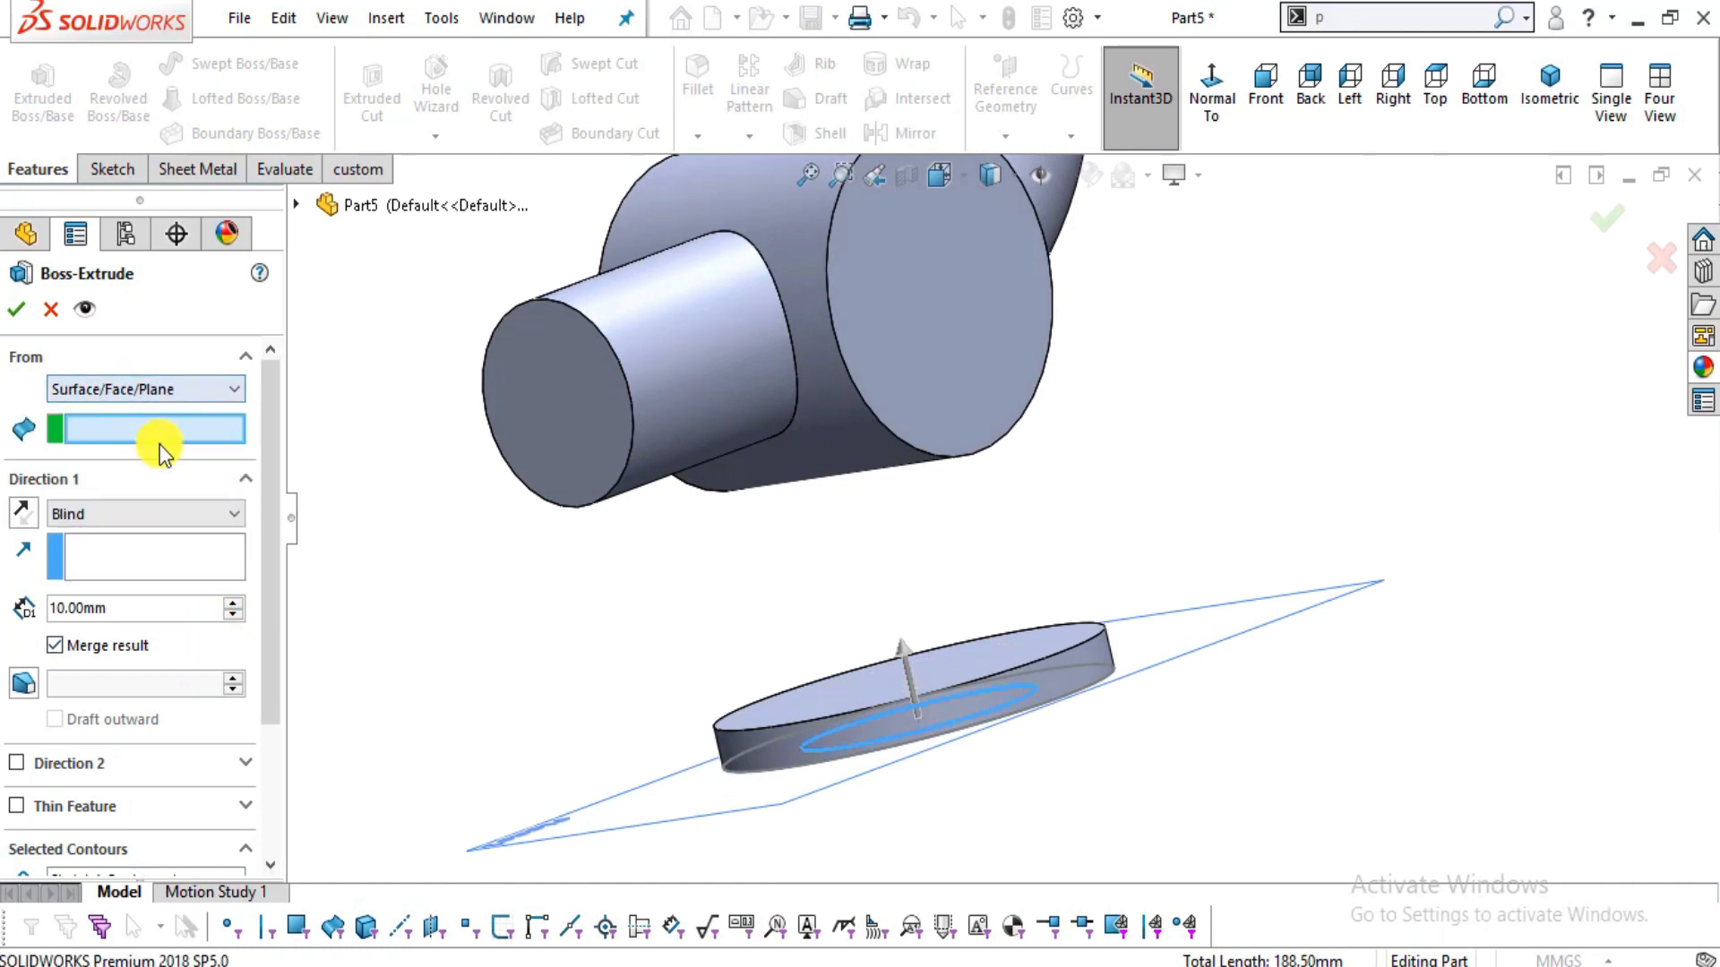
middle_click_drag(1028, 548, 1045, 625)
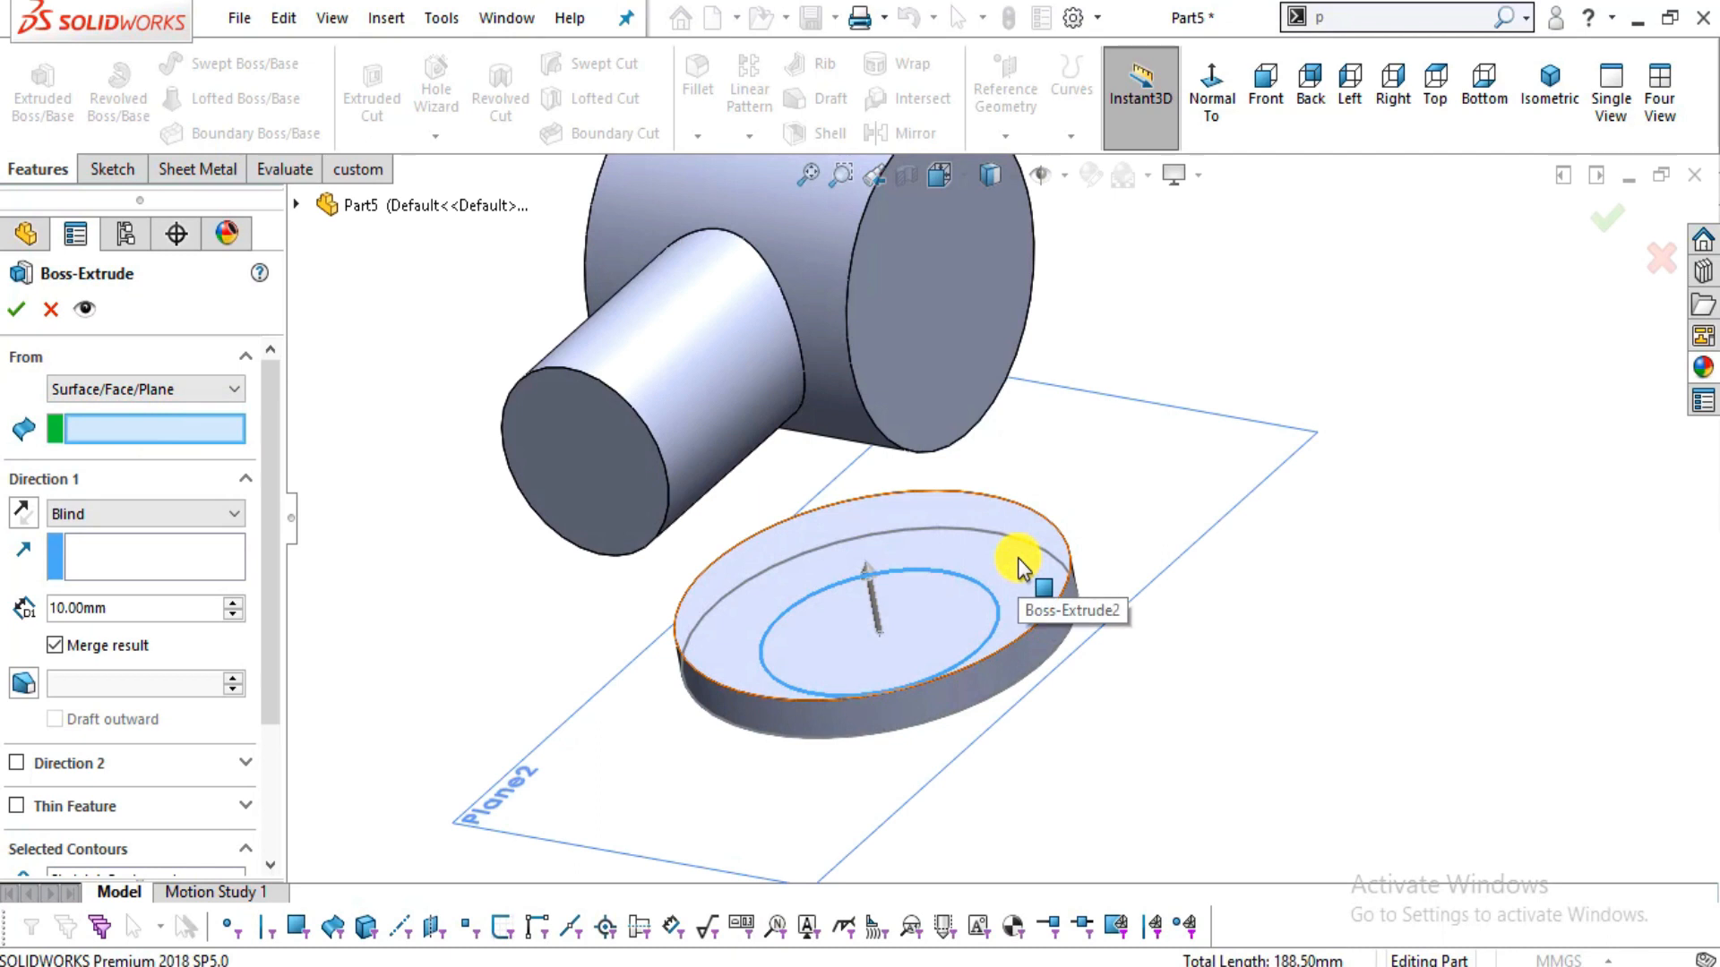
left_click(1021, 564)
middle_click_drag(1133, 702, 920, 779)
middle_click_drag(1086, 592, 1089, 678)
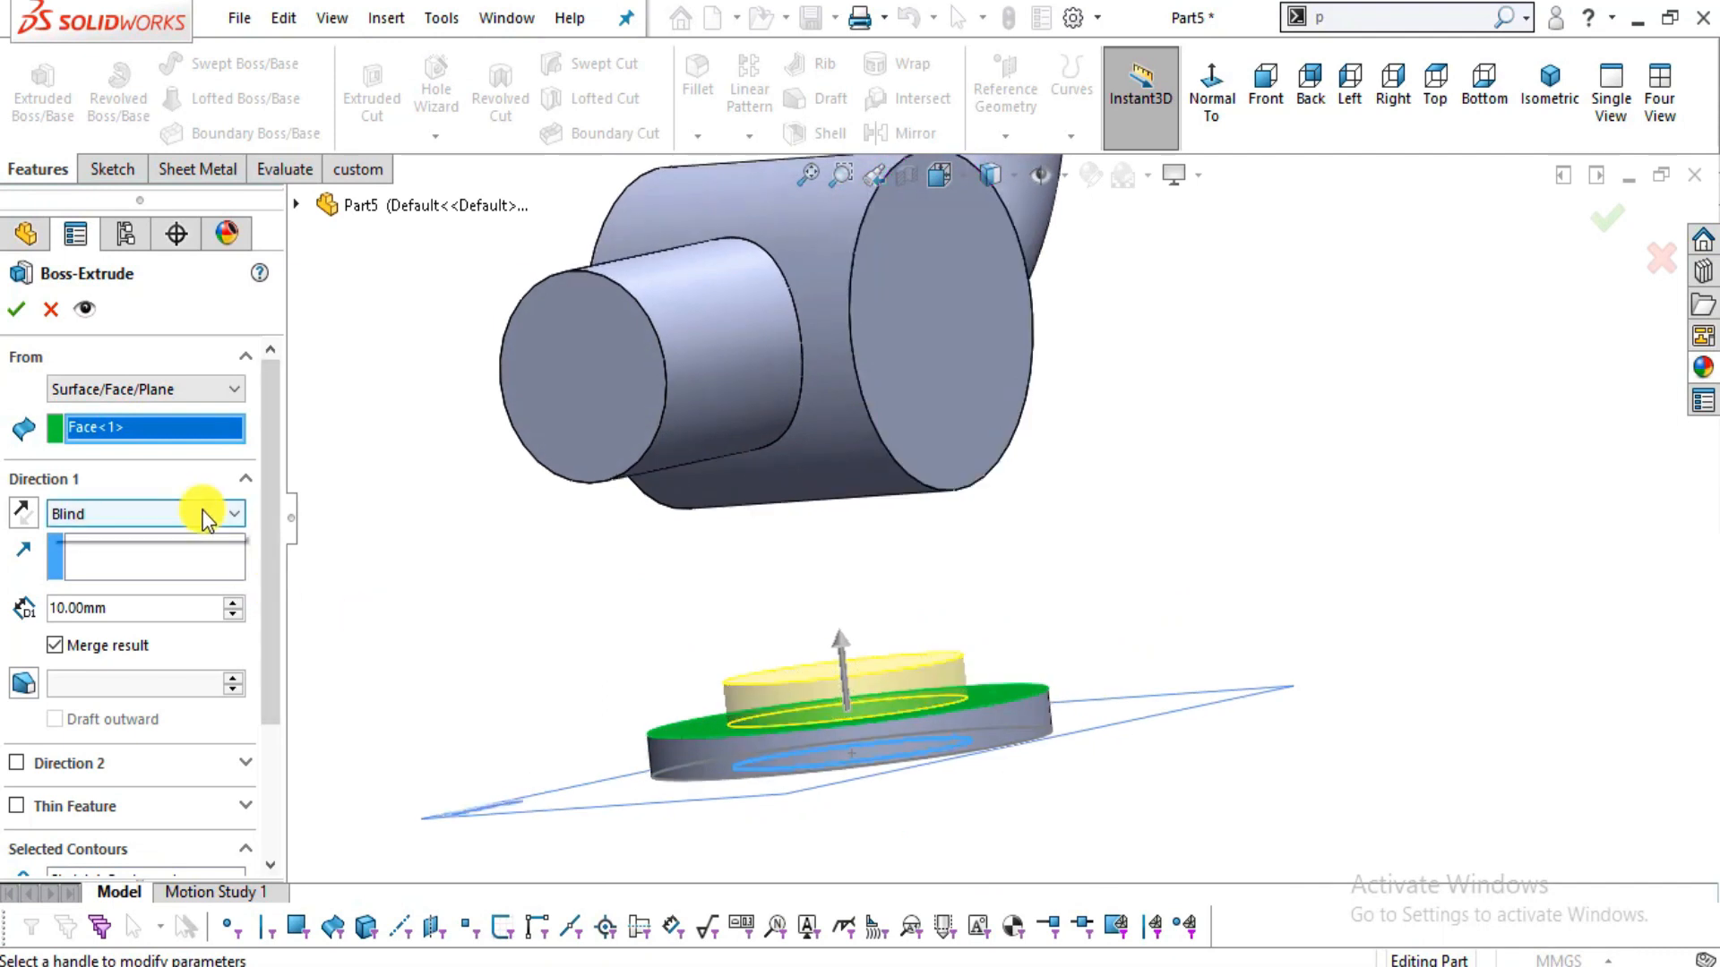
- Extrude the column up to the main body's cylindrical surface
left_click(203, 514)
left_click(186, 607)
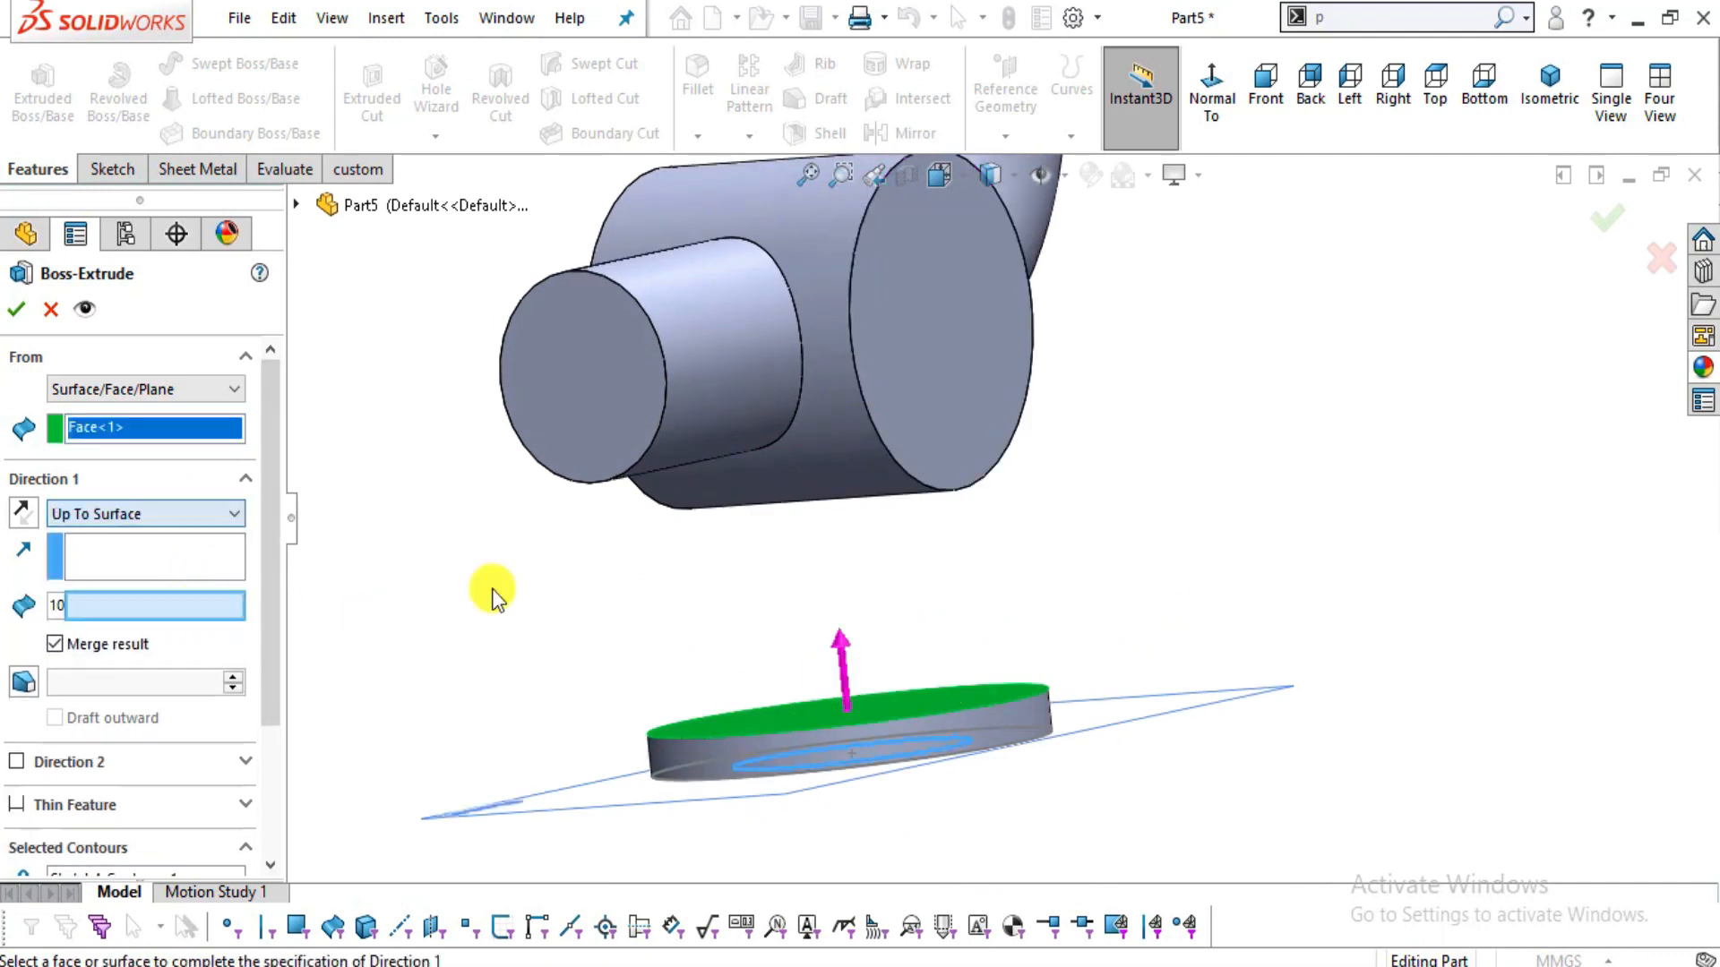
left_click(845, 488)
middle_click_drag(1113, 557, 1094, 599)
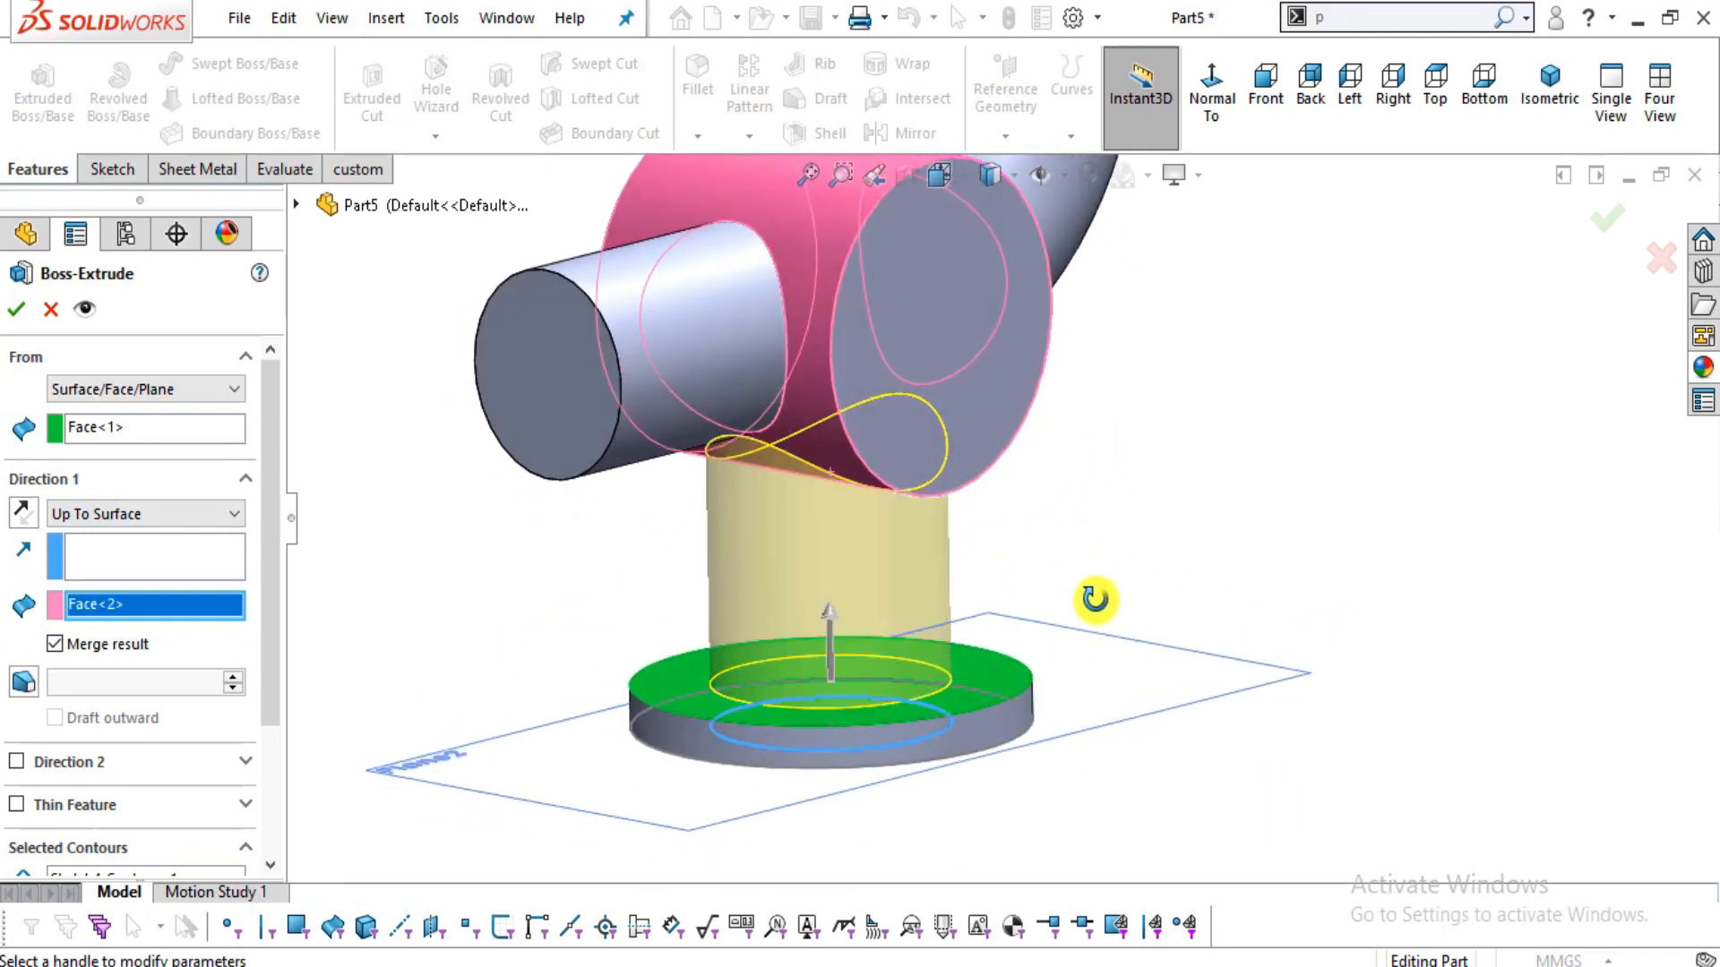
left_click(20, 310)
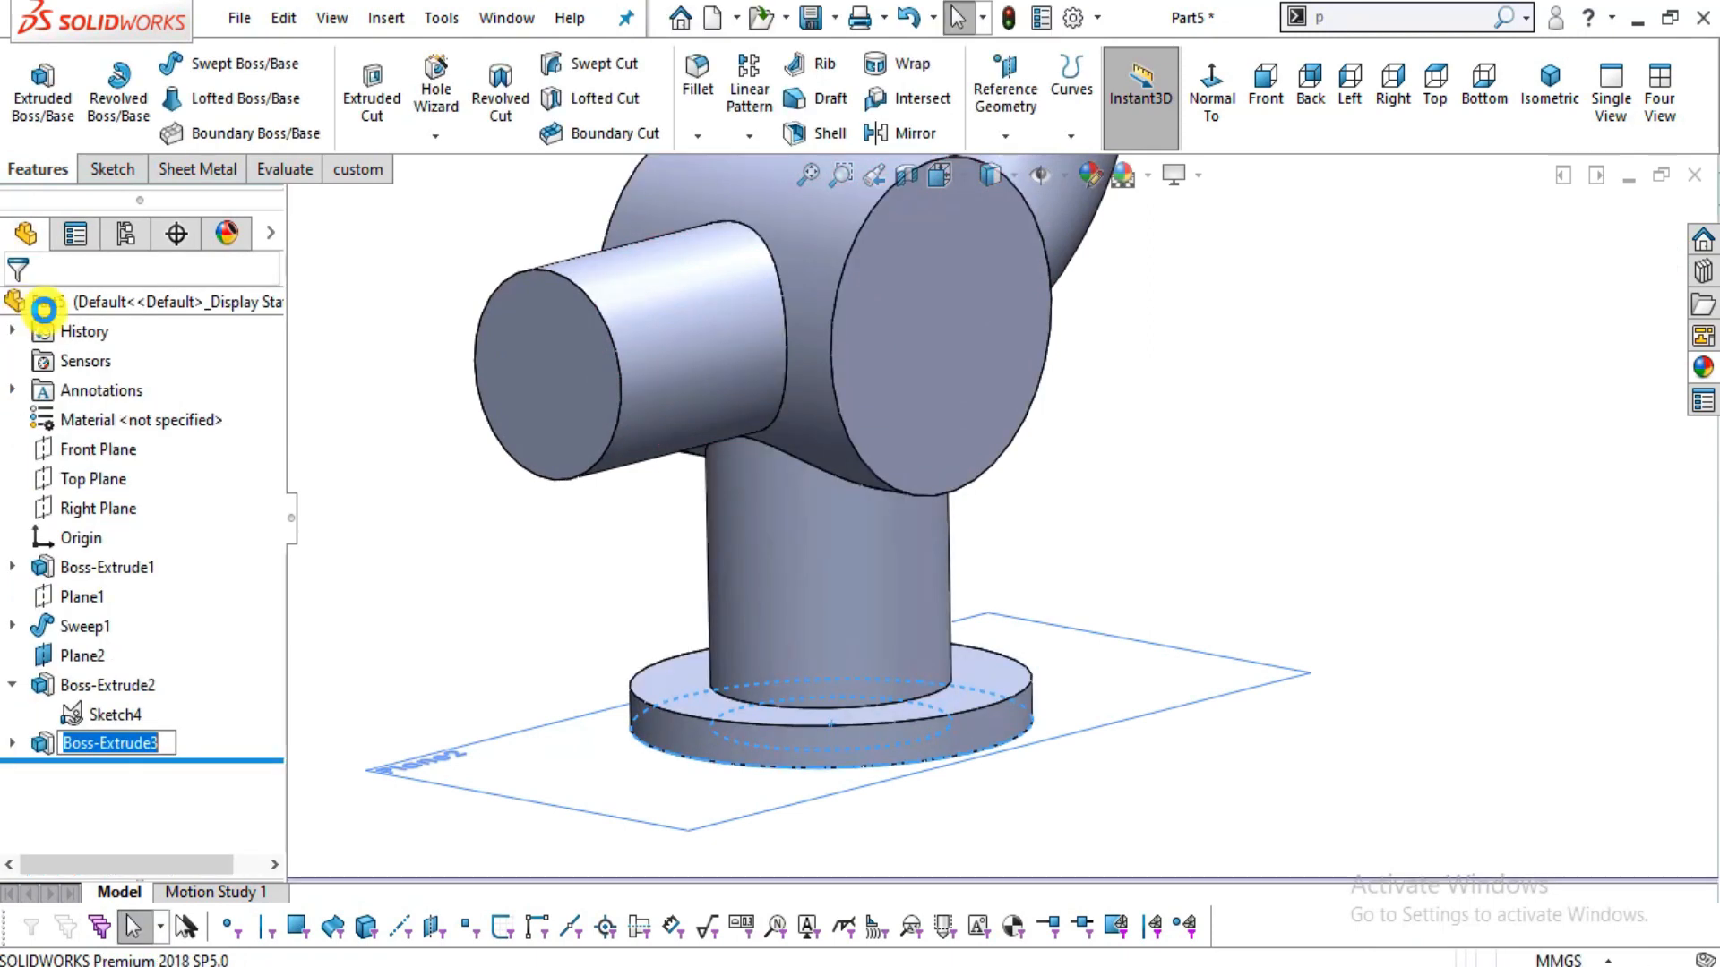
- Hide the base flange sketch and the reference plane beneath the flange
left_click(106, 714)
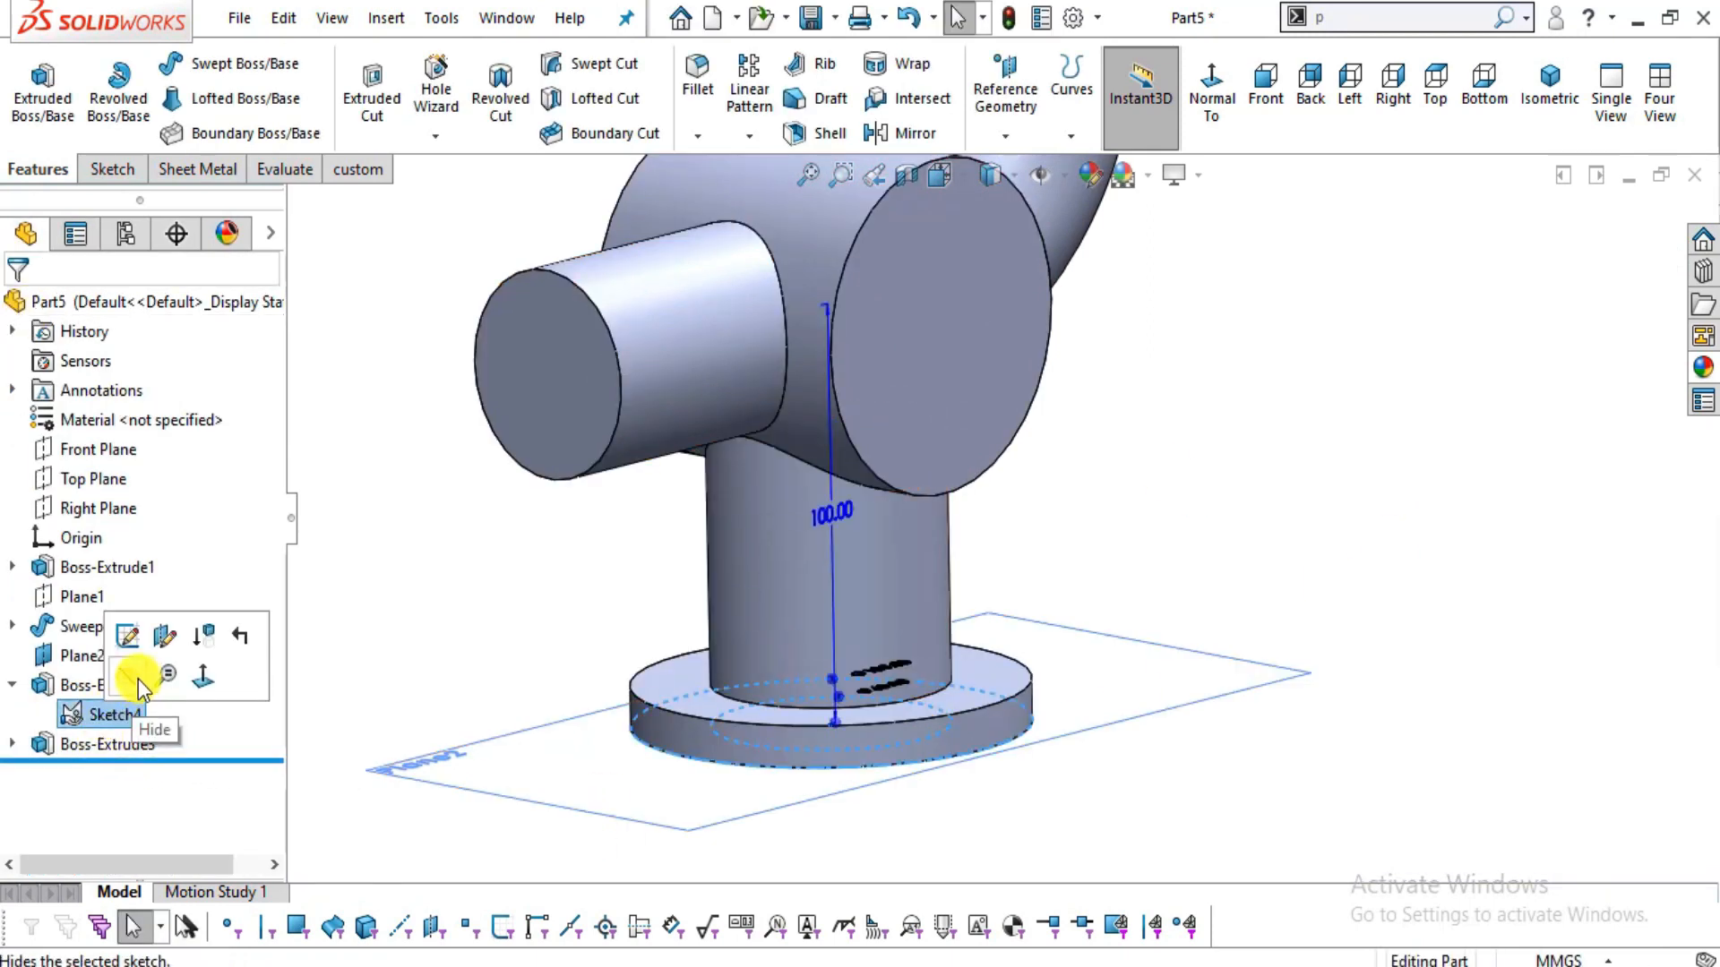
left_click(83, 656)
left_click(150, 627)
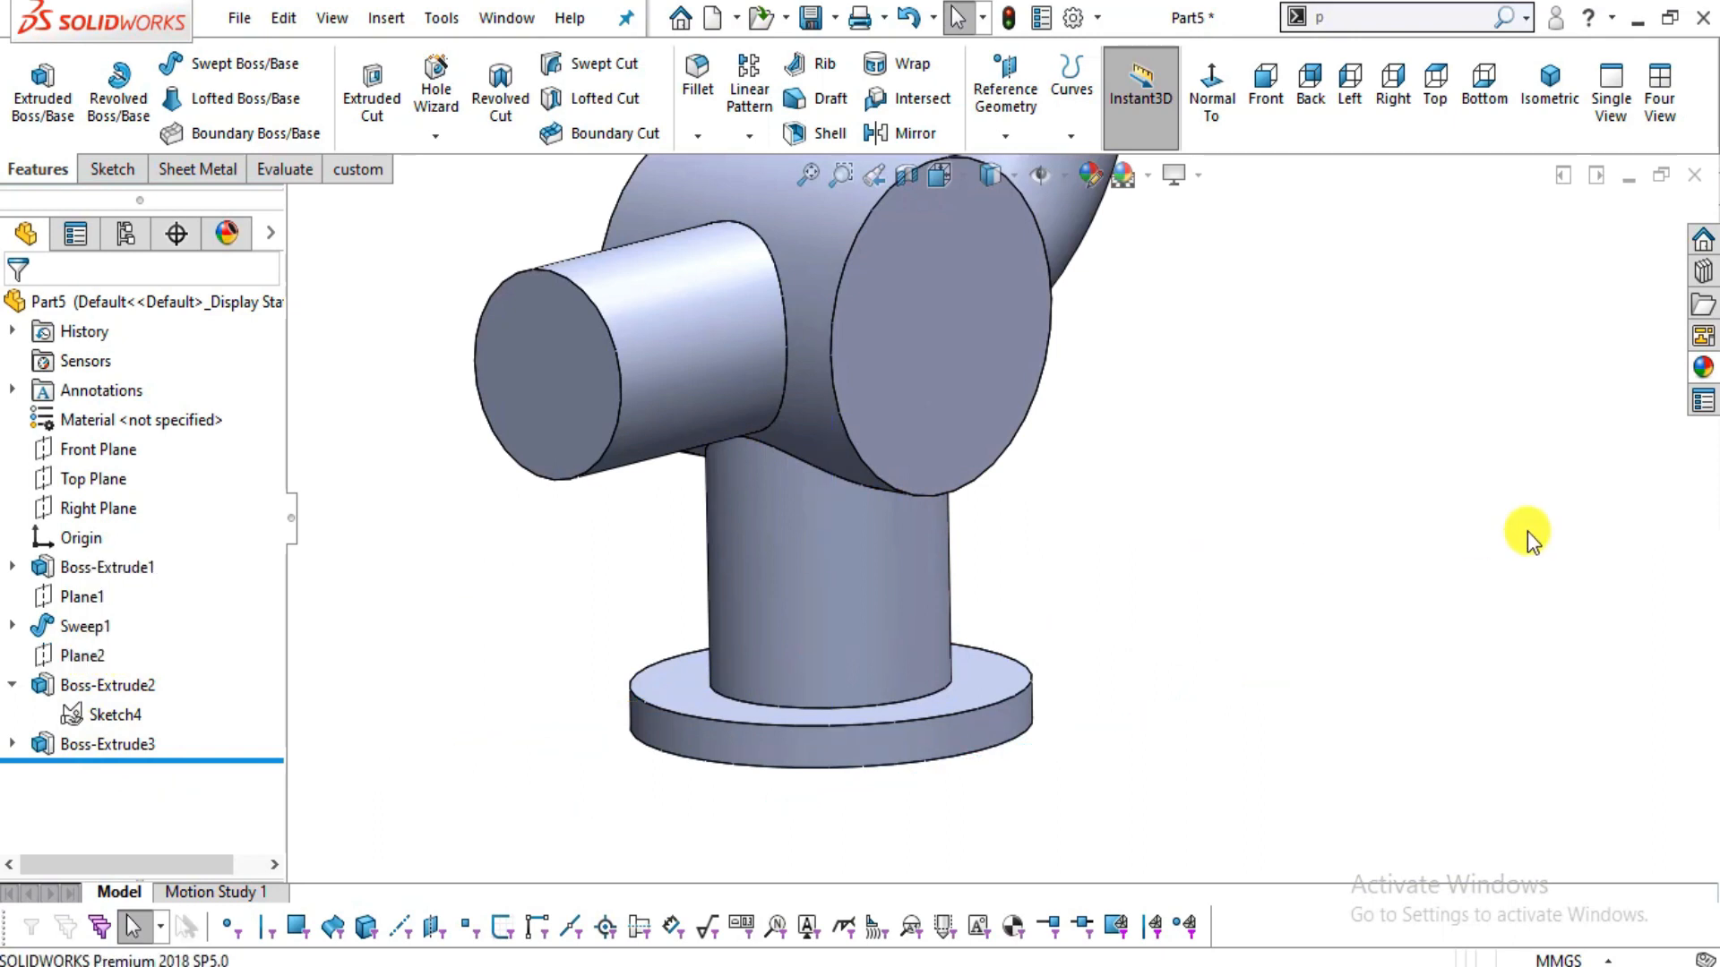
- Inspect how the column, base flange, body and elbow join from several angles
scroll(1010, 564, "up", 4)
middle_click_drag(1010, 564, 979, 519)
scroll(994, 396, "down", 3)
scroll(994, 396, "down", 1)
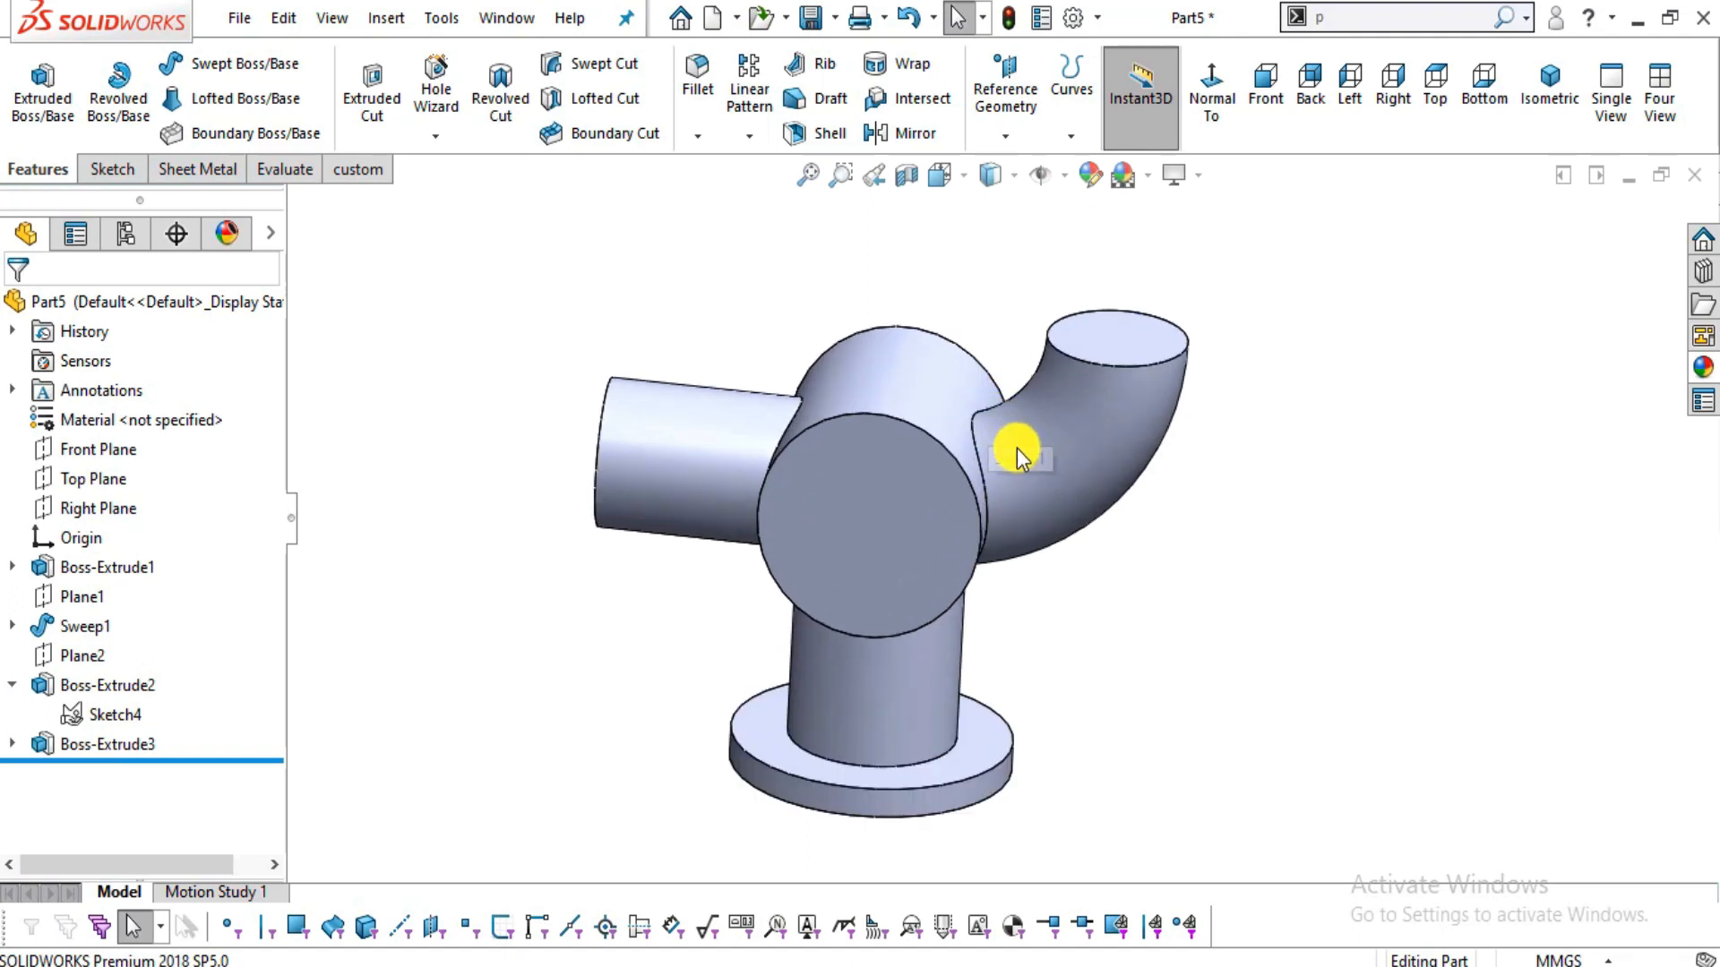
mouse_move(1095, 523)
middle_mouse_down()
mouse_move(1067, 545)
mouse_move(1096, 532)
middle_mouse_up()
scroll(1096, 531, "up", 2)
scroll(1069, 500, "down", 1)
scroll(1069, 500, "down", 1)
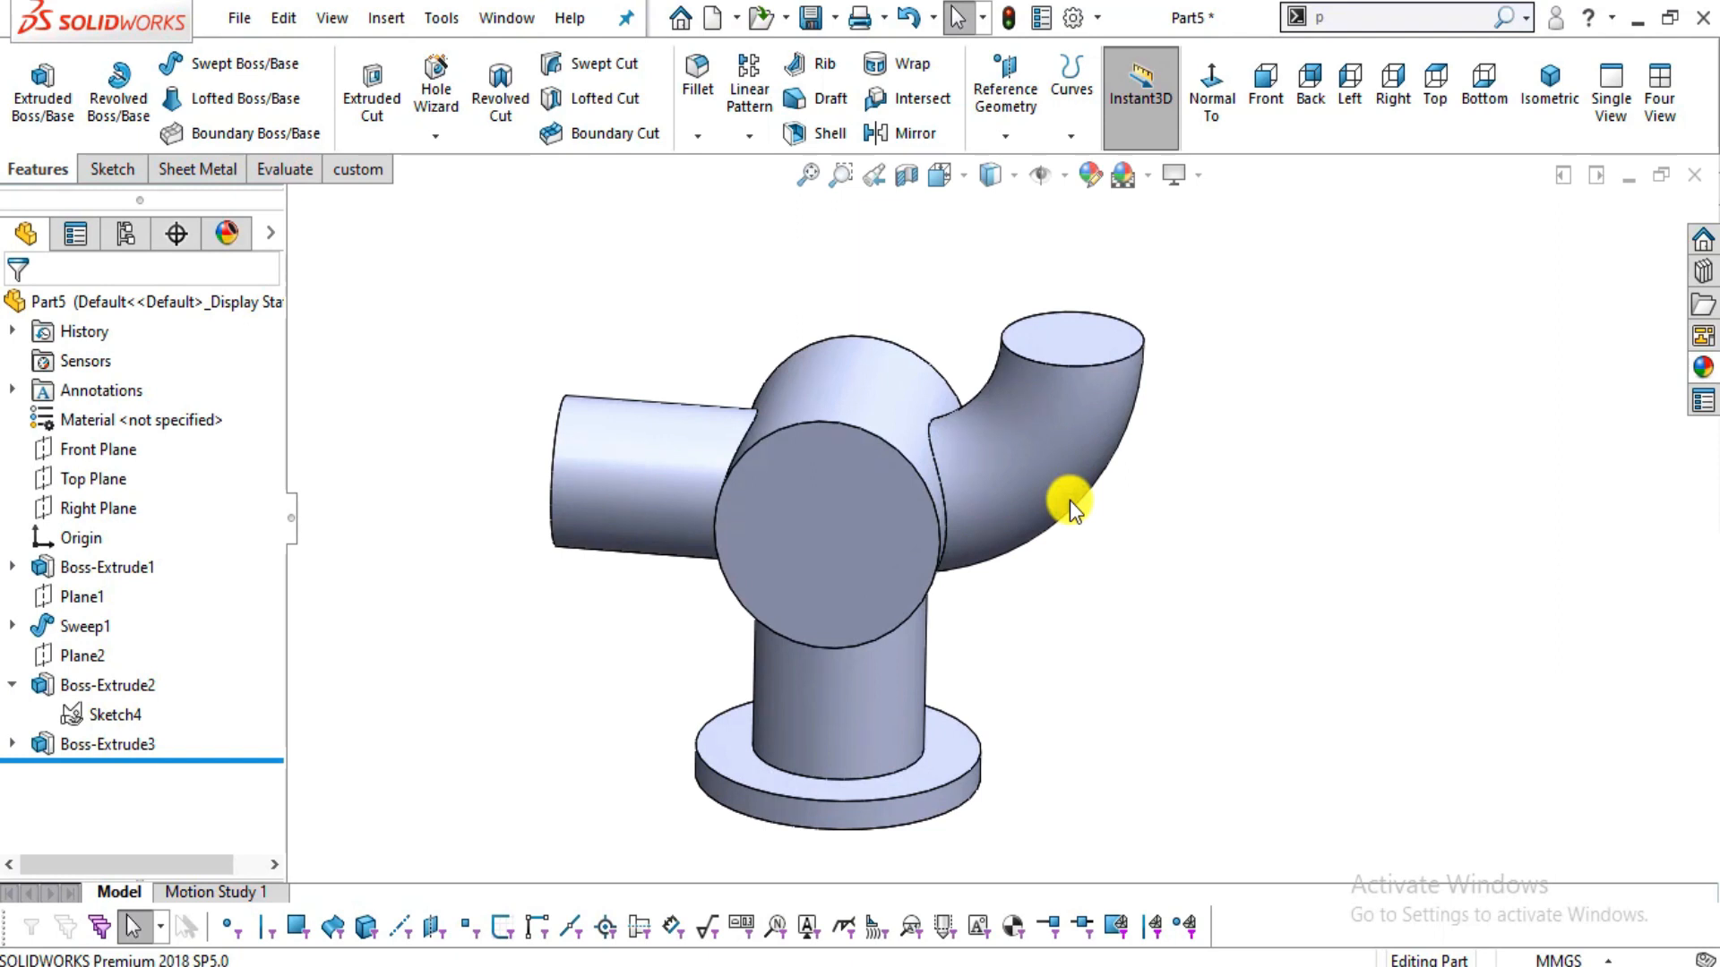
scroll(1067, 500, "down", 1)
- Examine the front, section and plan views in drawing 14.jpg for the elbow flange's dimensions
key("alt+Tab")
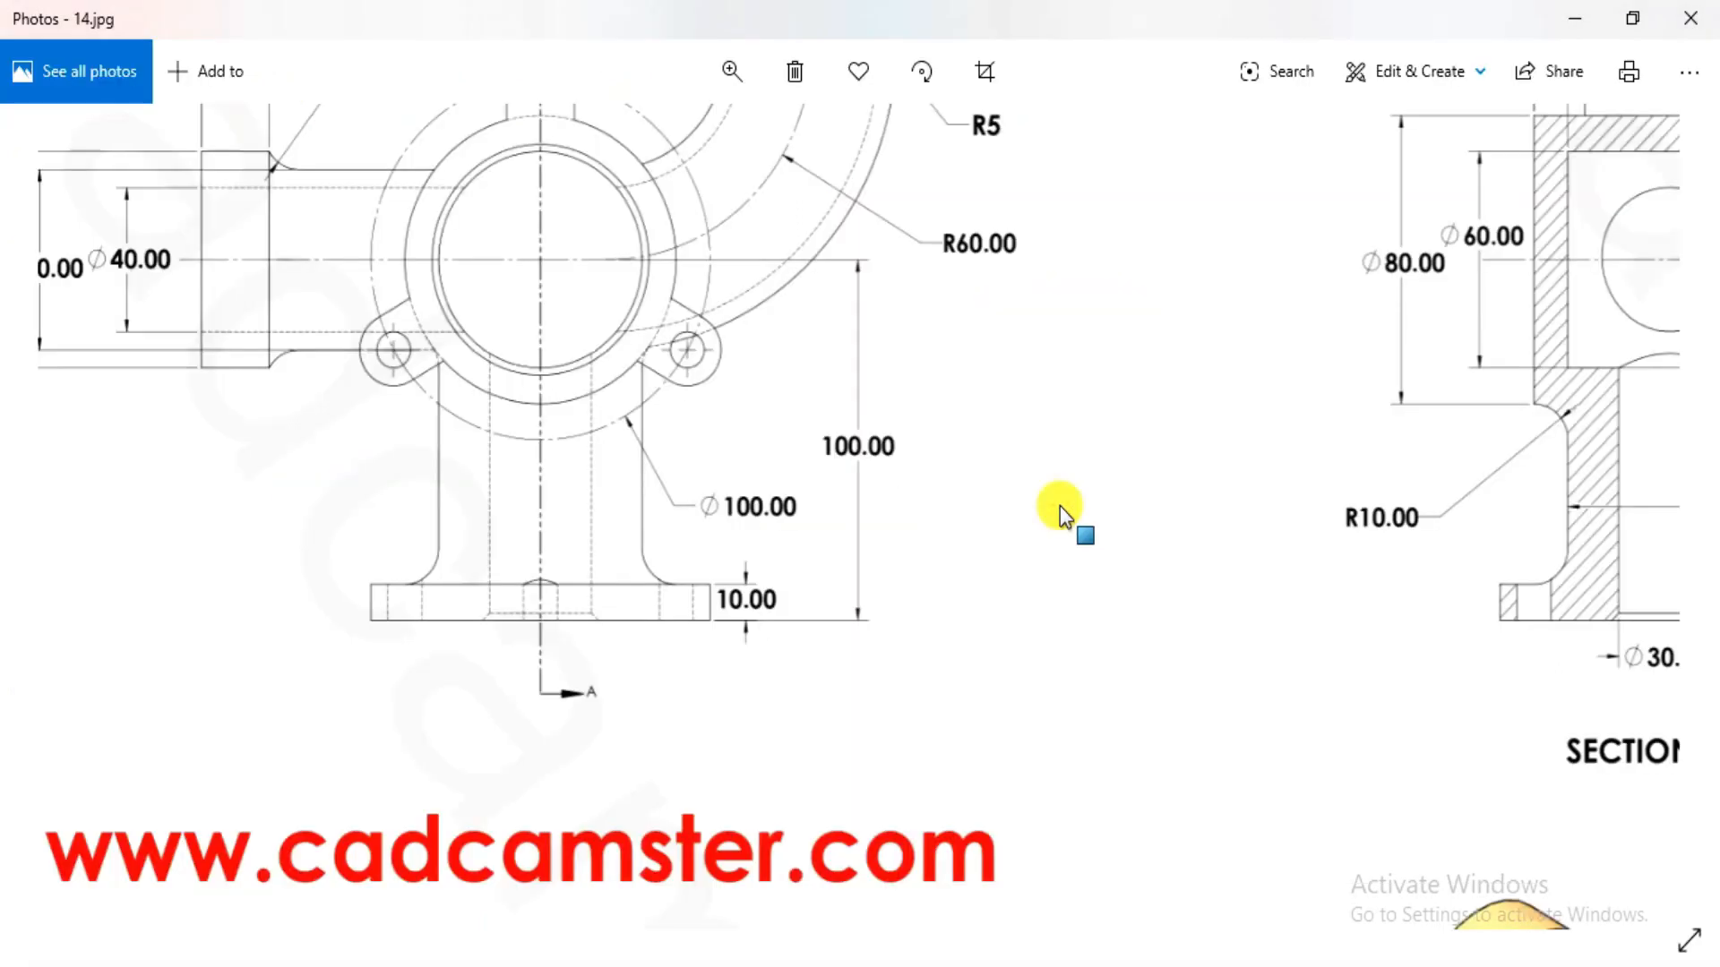
scroll(950, 353, "down", 3)
scroll(1075, 519, "down", 1)
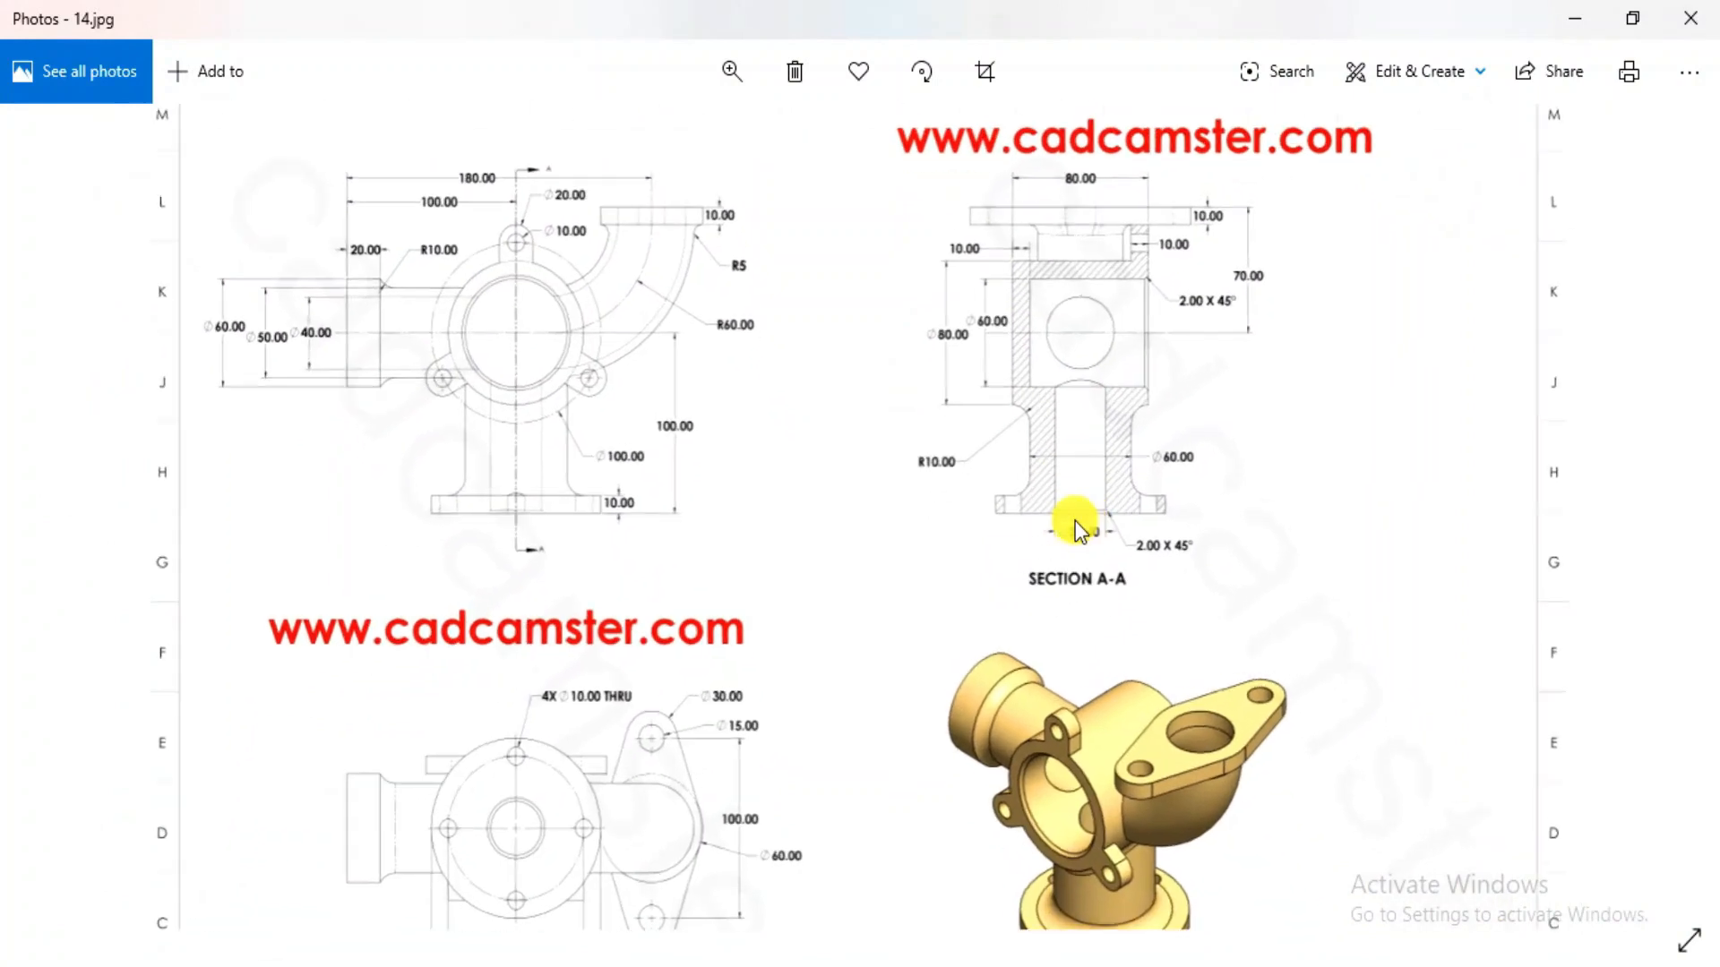
scroll(1075, 520, "up", 1)
mouse_move(981, 552)
left_mouse_down()
mouse_move(981, 493)
mouse_move(973, 629)
left_mouse_up()
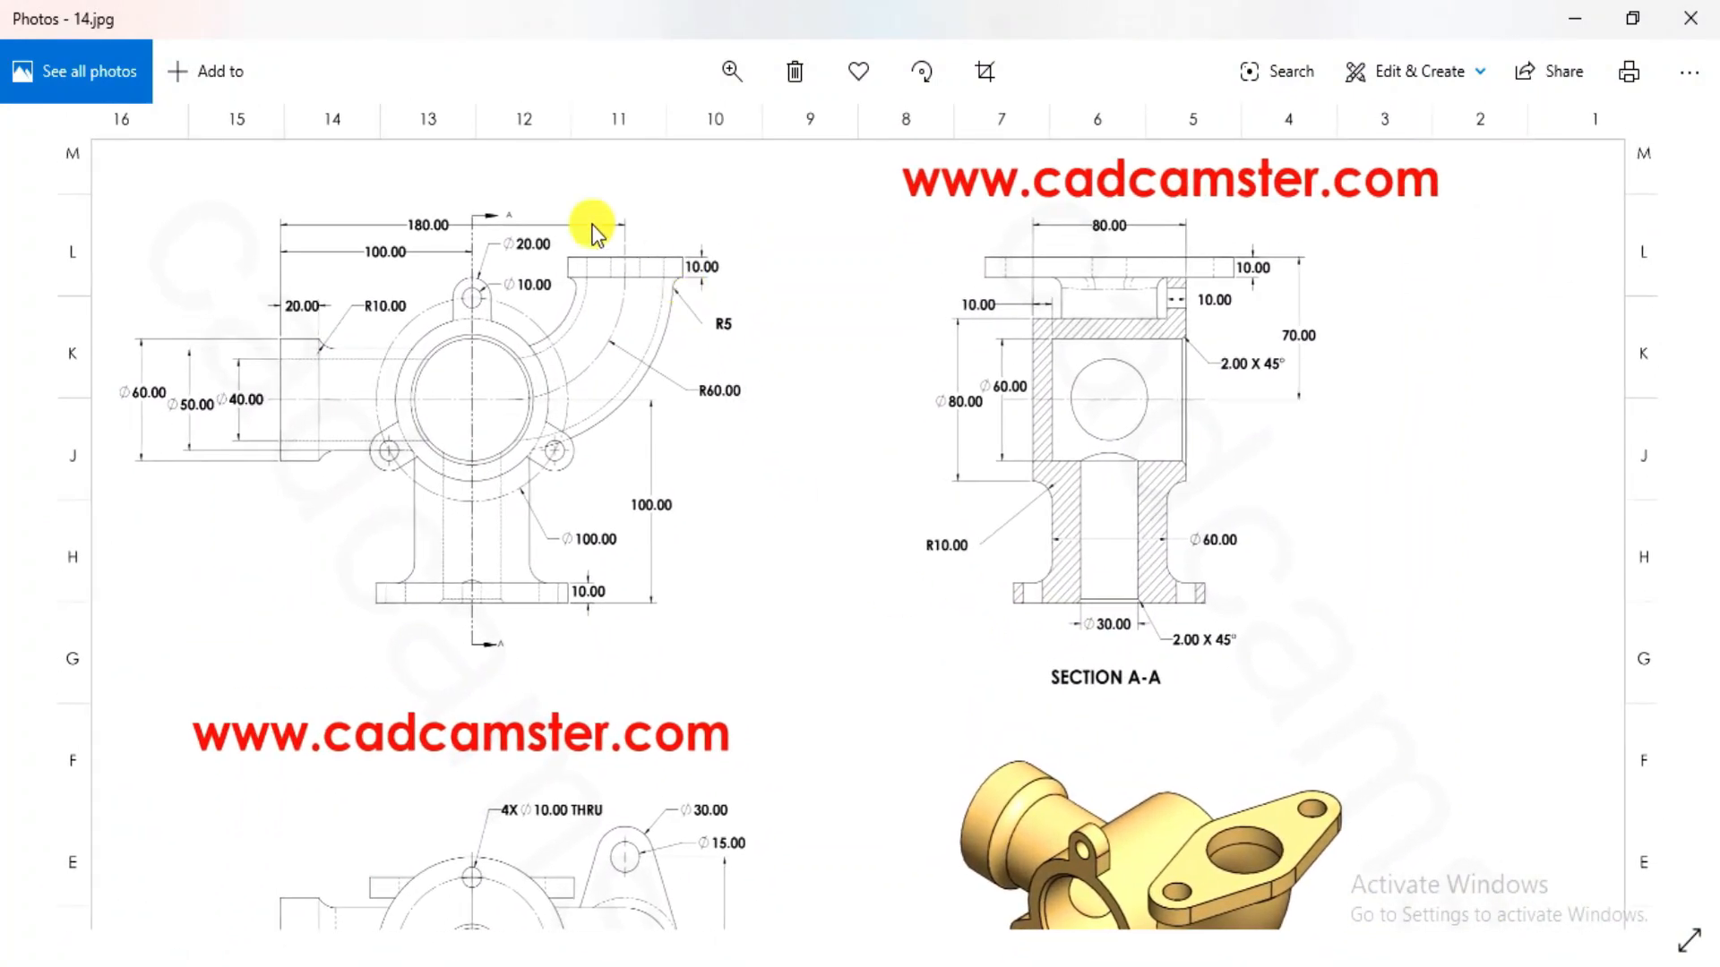
scroll(590, 266, "up", 2)
left_click_drag(589, 265, 642, 411)
left_click_drag(1018, 480, 1057, 215)
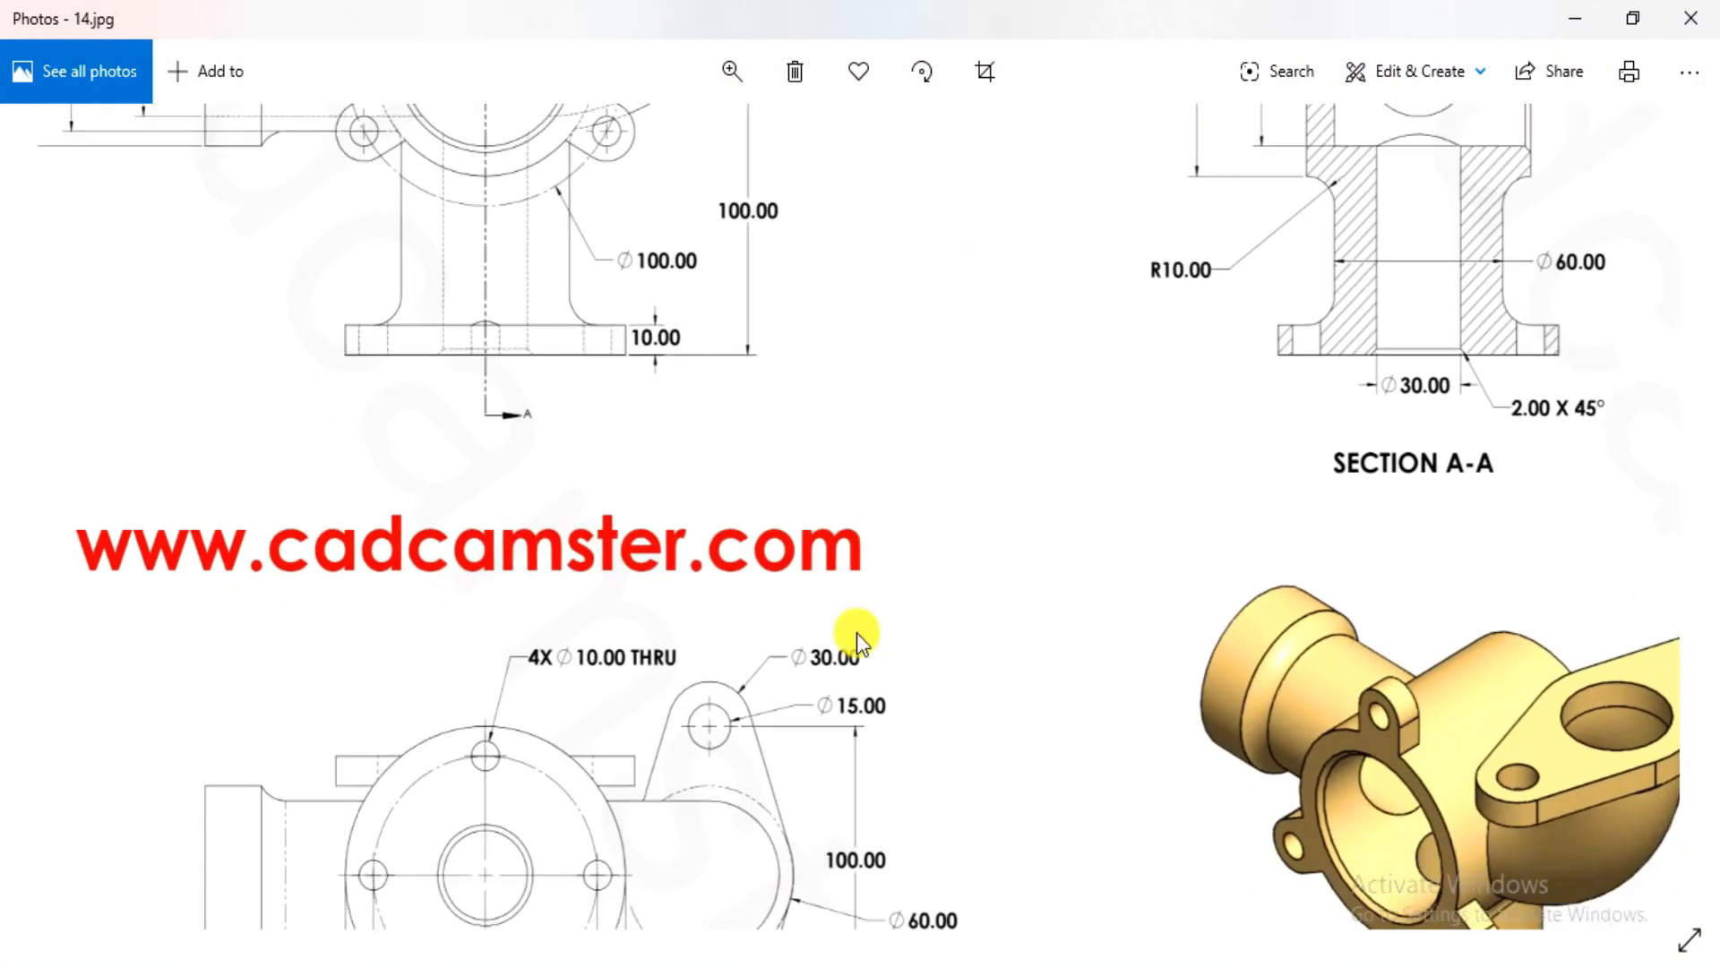
left_click_drag(856, 632, 856, 460)
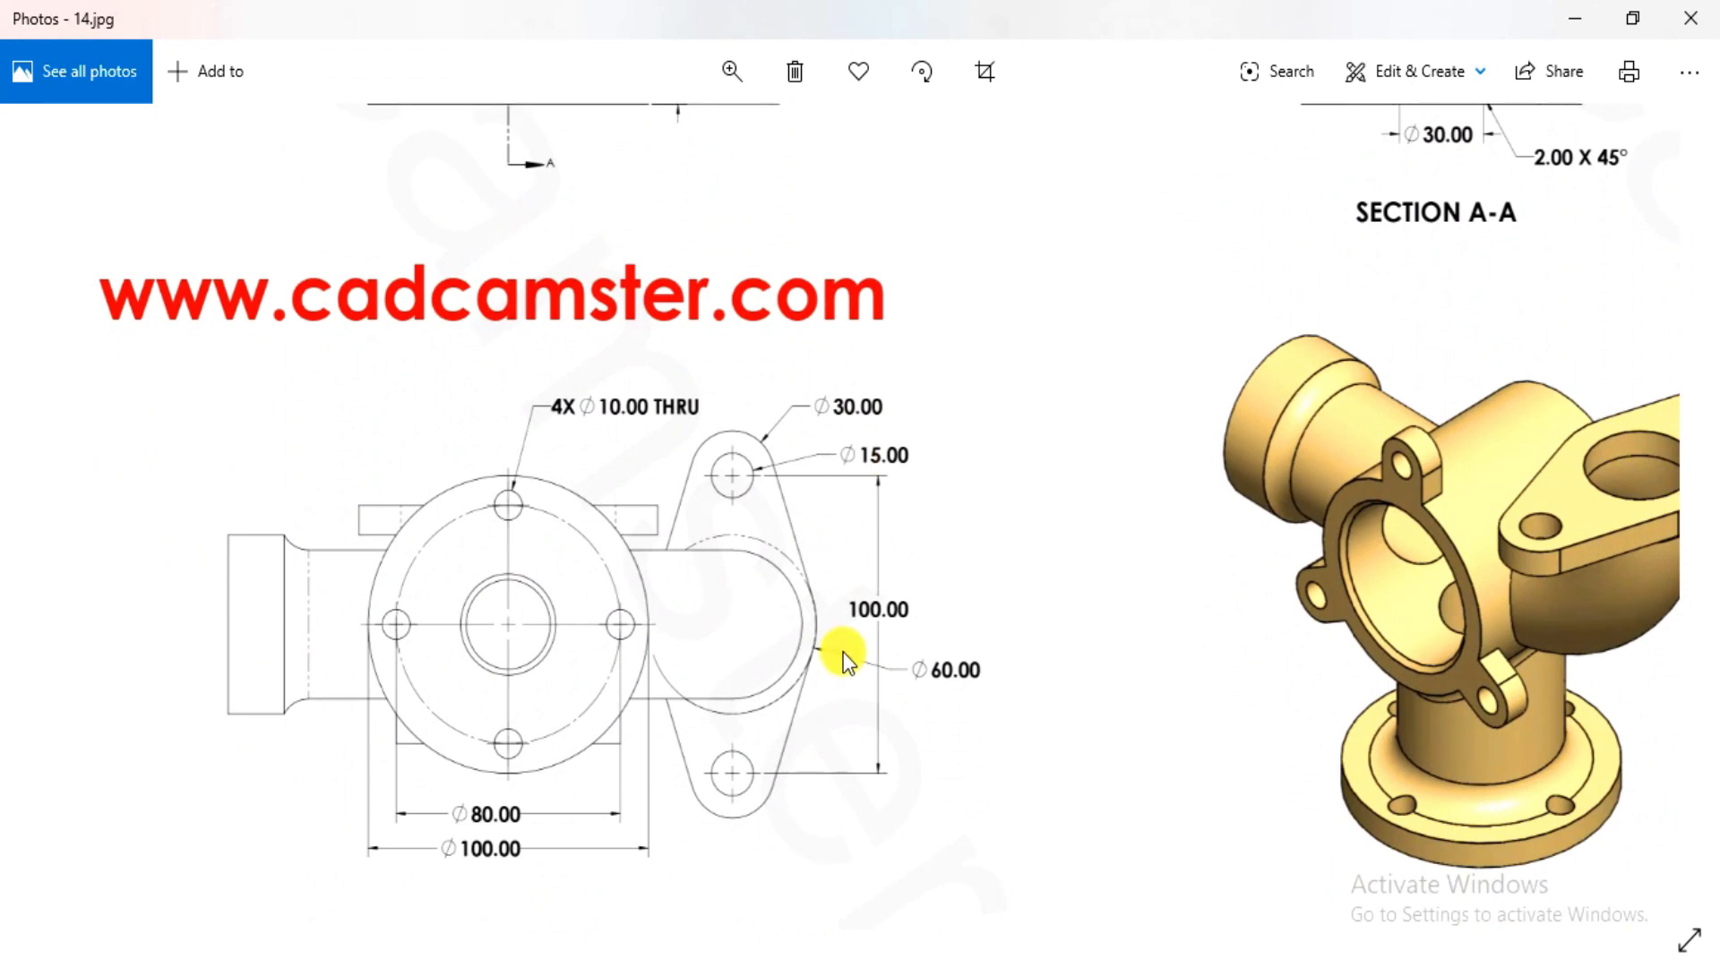
- Return to the SOLIDWORKS part and start a sketch on the elbow's circular end face, viewed straight on
key("alt+Tab")
middle_click_drag(1075, 278, 1075, 464)
left_click(1075, 464)
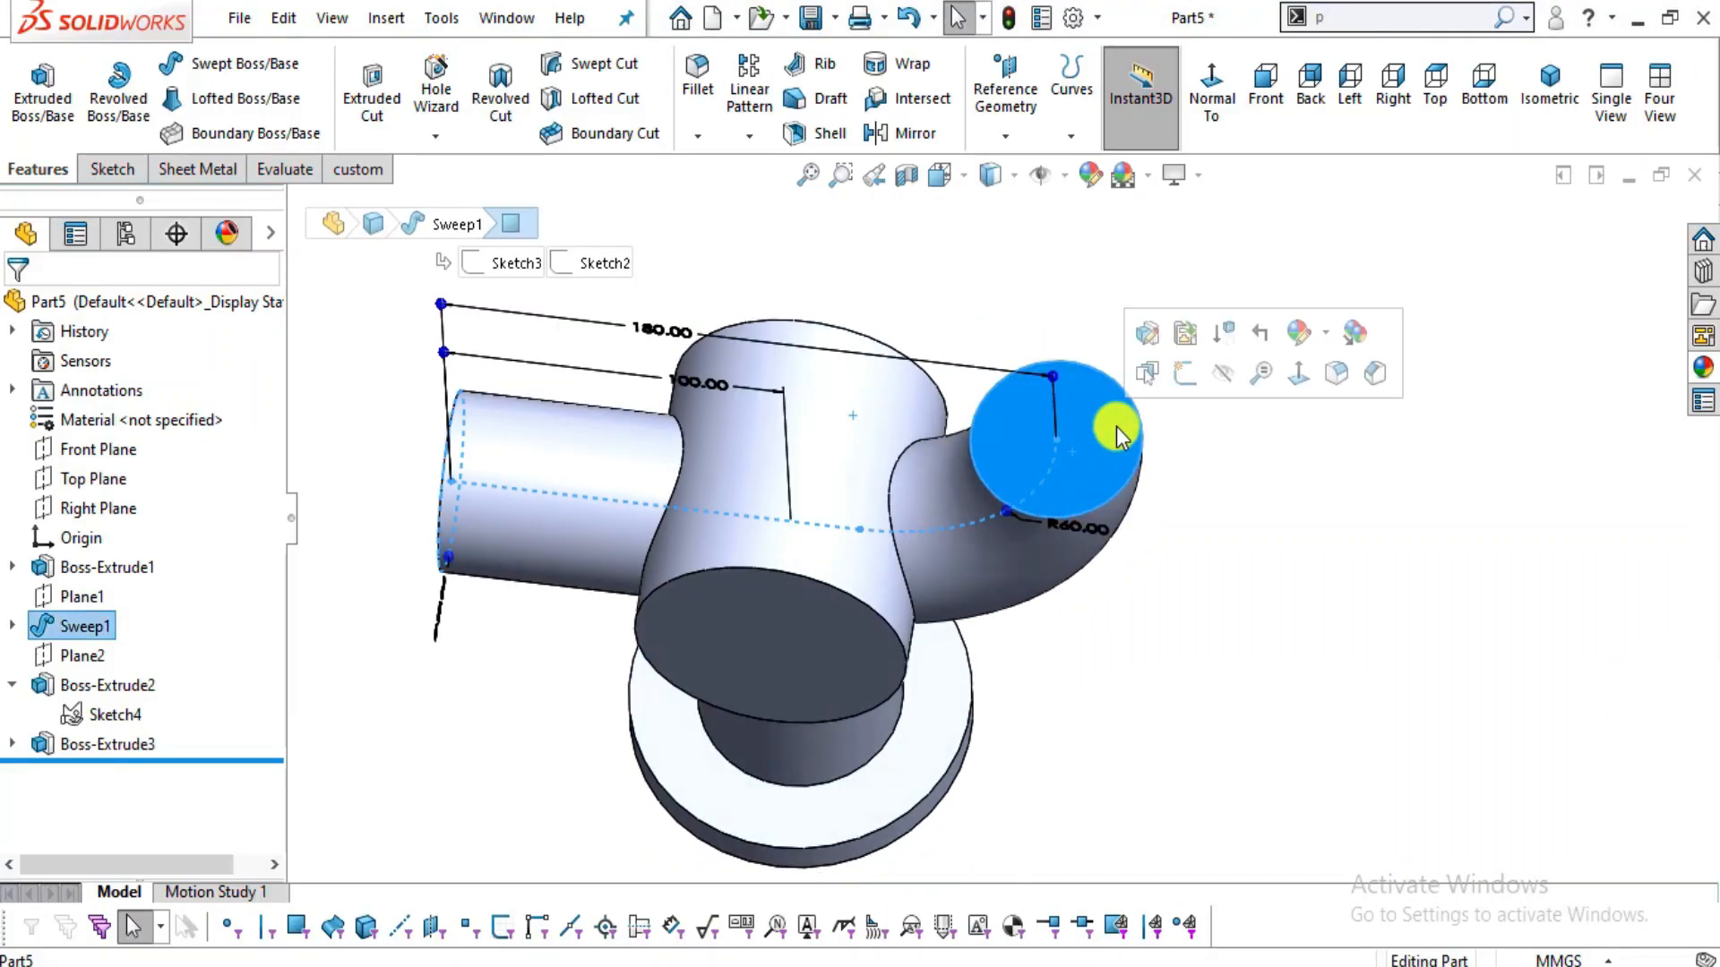
left_click(1205, 71)
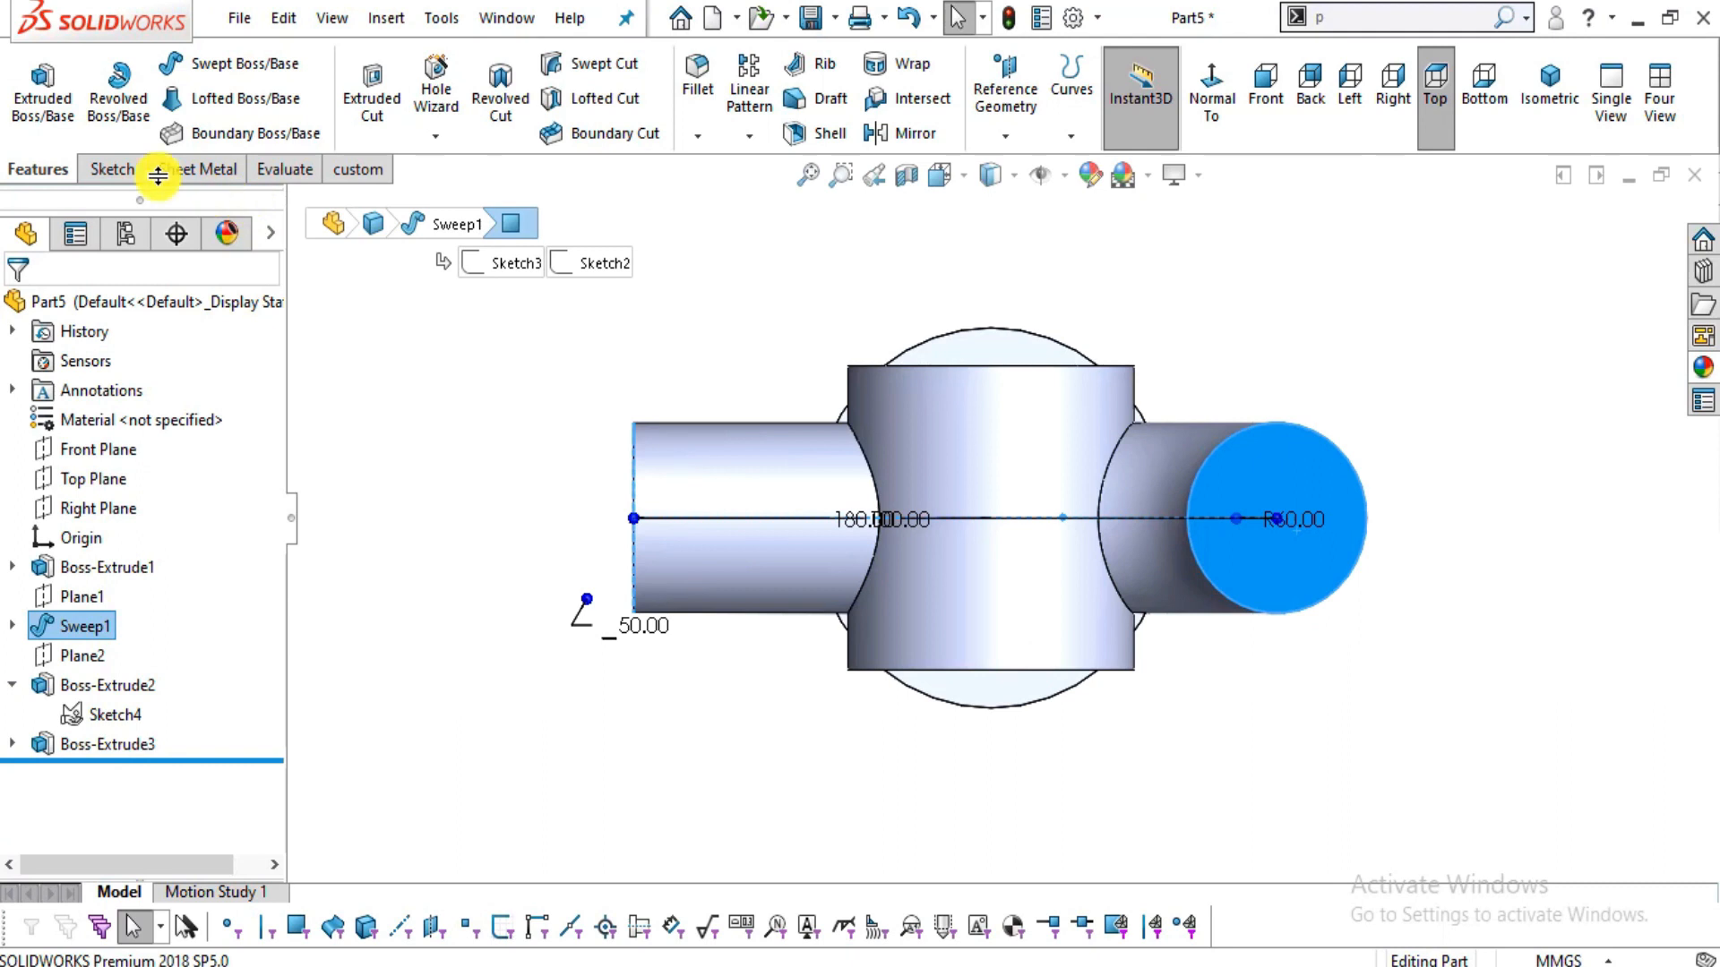
left_click(112, 169)
left_click(36, 85)
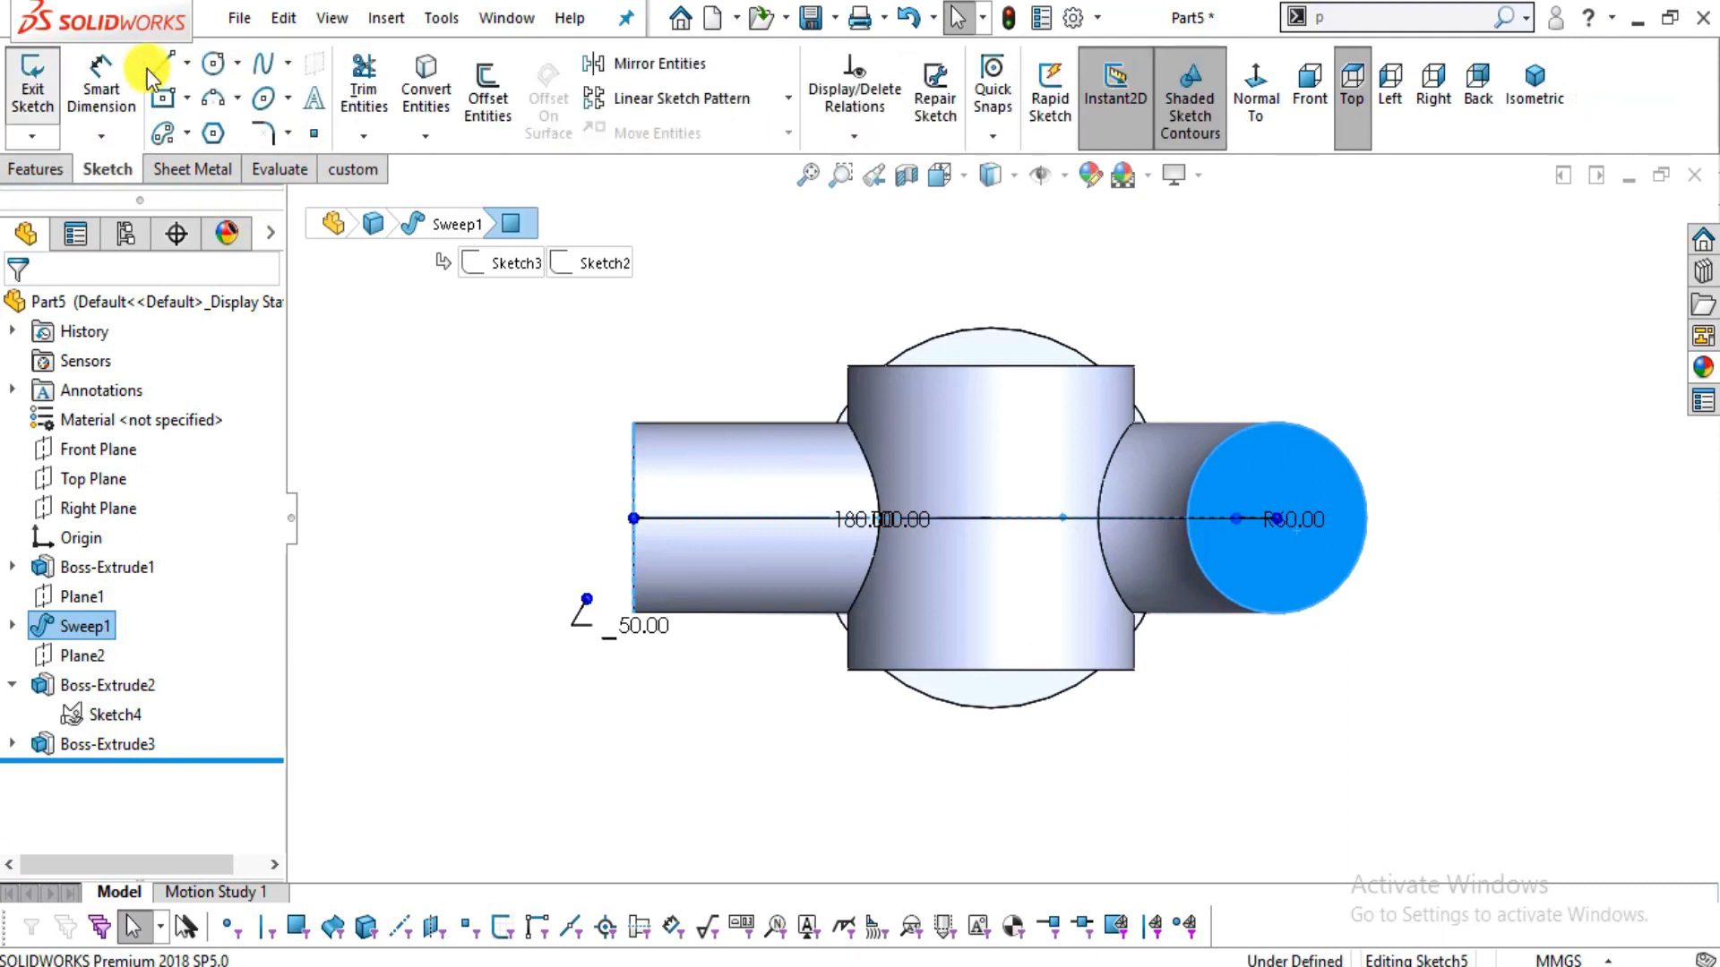
left_click(1567, 297)
scroll(1410, 507, "down", 1)
- Review the elbow flange outline in drawing 14.jpg and sketch a 40 mm diameter circle at the elbow end face's centre
key("alt+Tab")
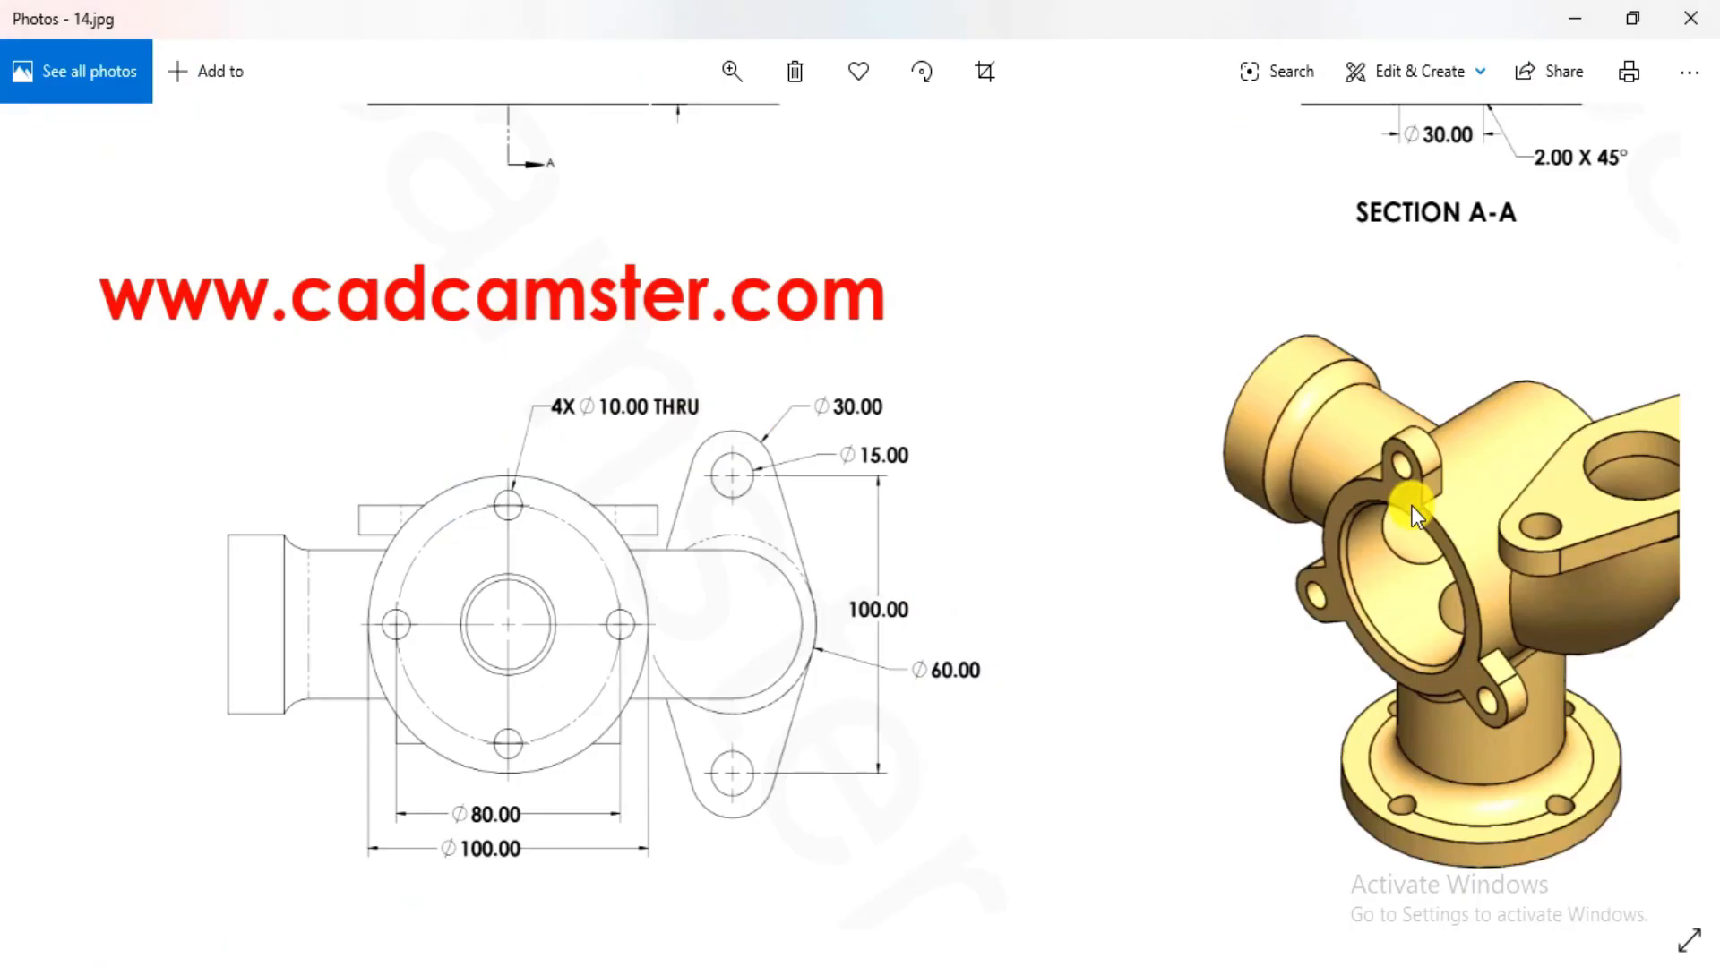
mouse_move(1236, 327)
left_mouse_down()
mouse_move(1222, 356)
mouse_move(1248, 567)
mouse_move(1272, 424)
mouse_move(1197, 410)
left_mouse_up()
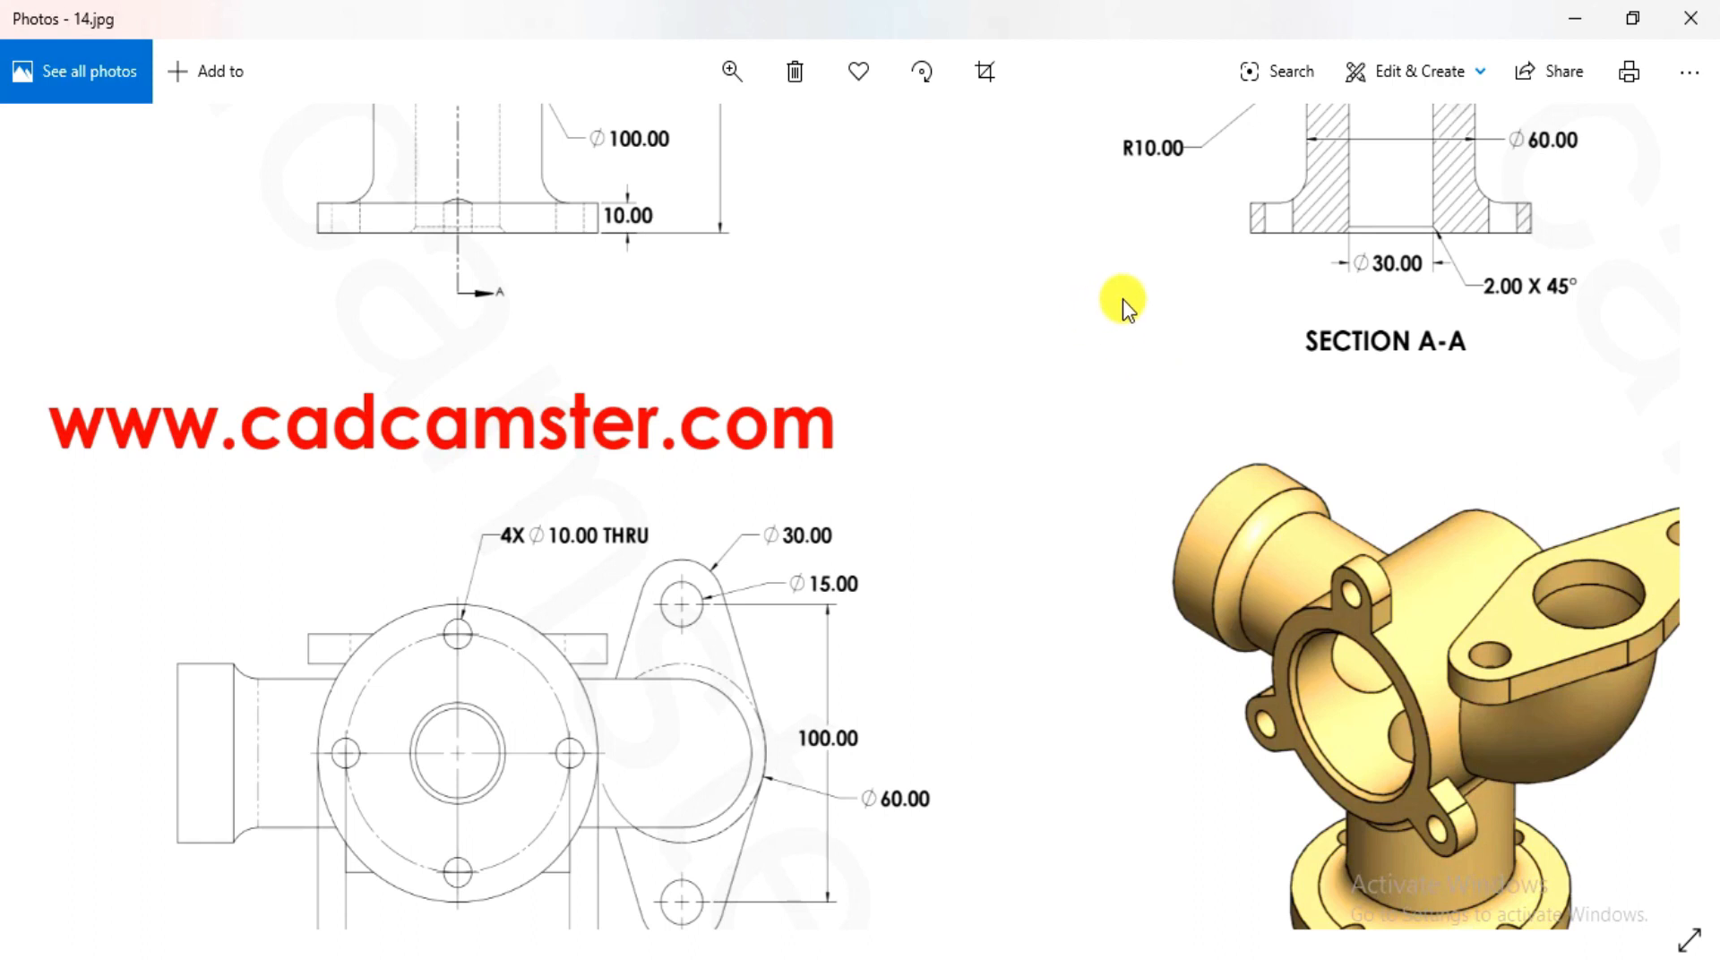
scroll(1121, 299, "down", 1)
key("alt+Tab")
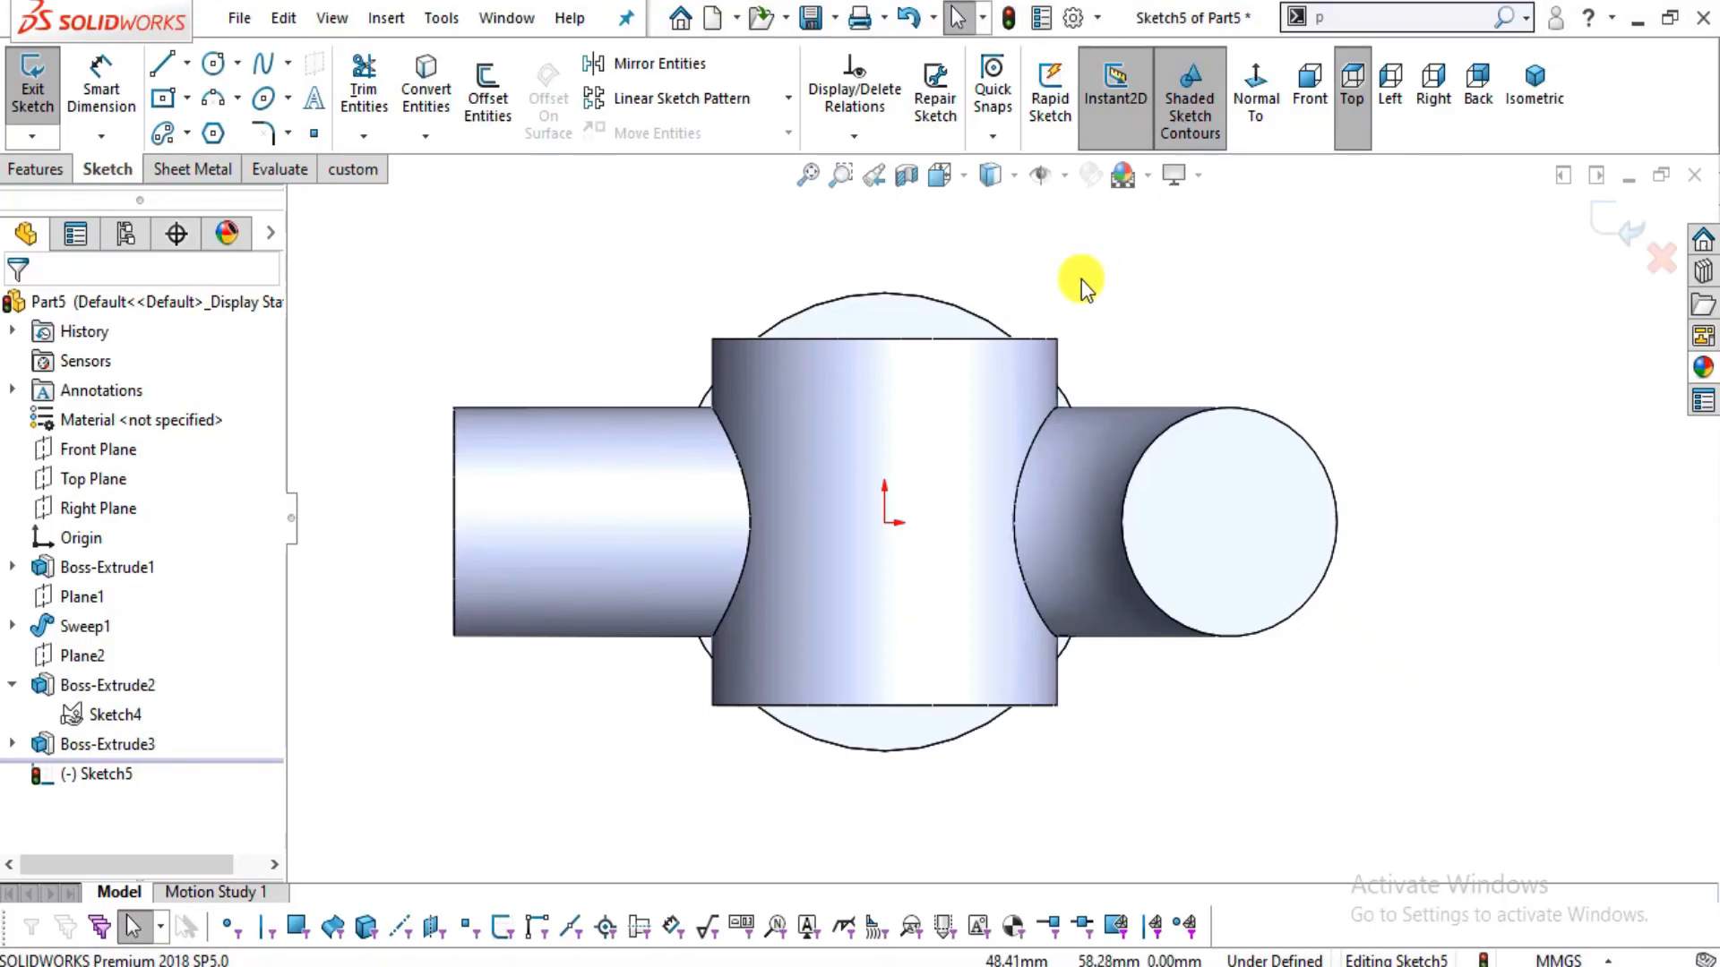
left_click(212, 63)
left_click(1164, 531)
scroll(1281, 582, "down", 1)
left_click(1281, 478)
left_click(1129, 509)
key("alt+Tab")
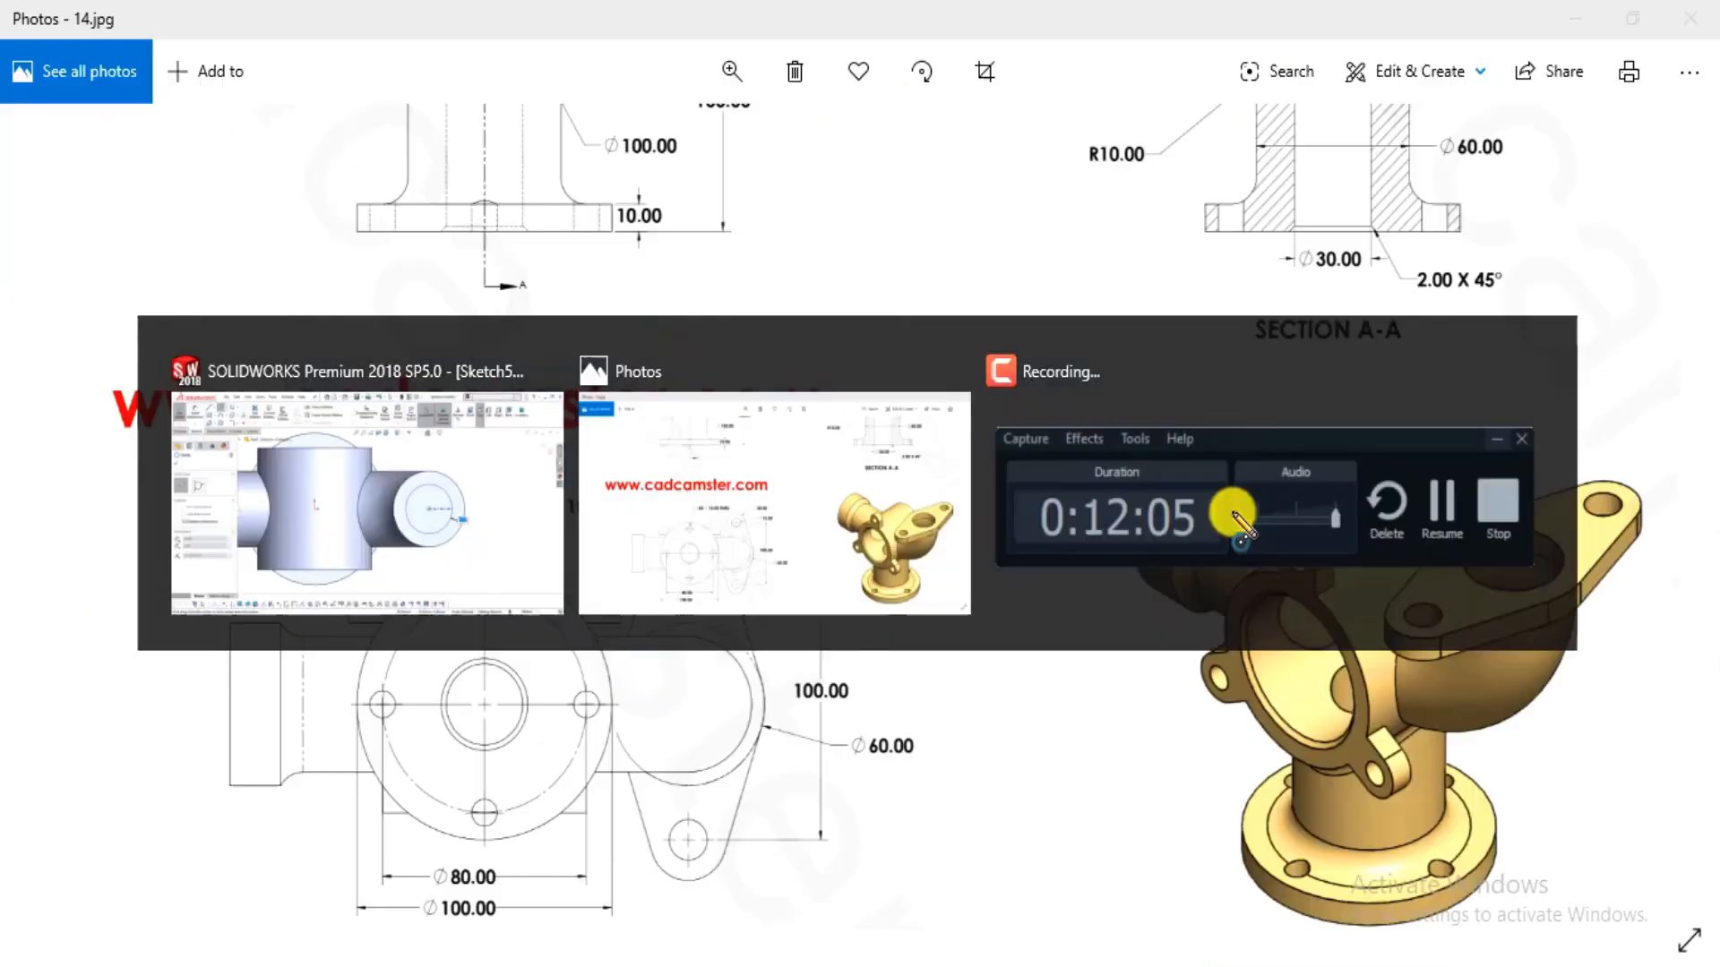
key("alt+Tab")
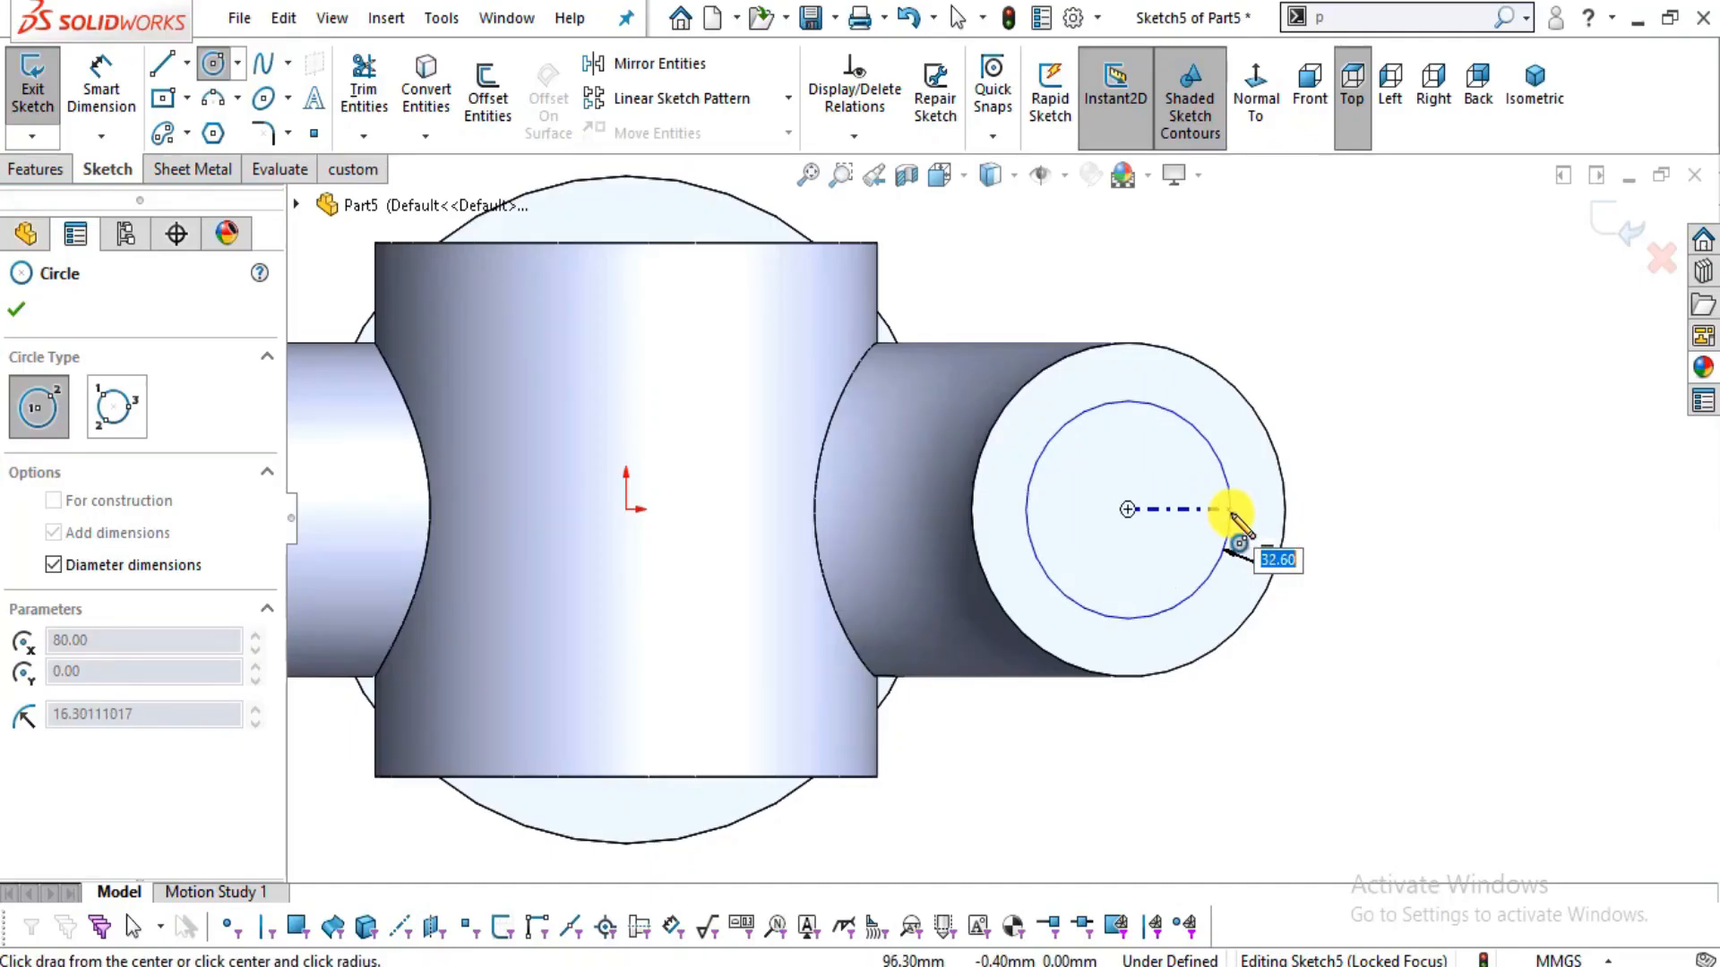
key("Return")
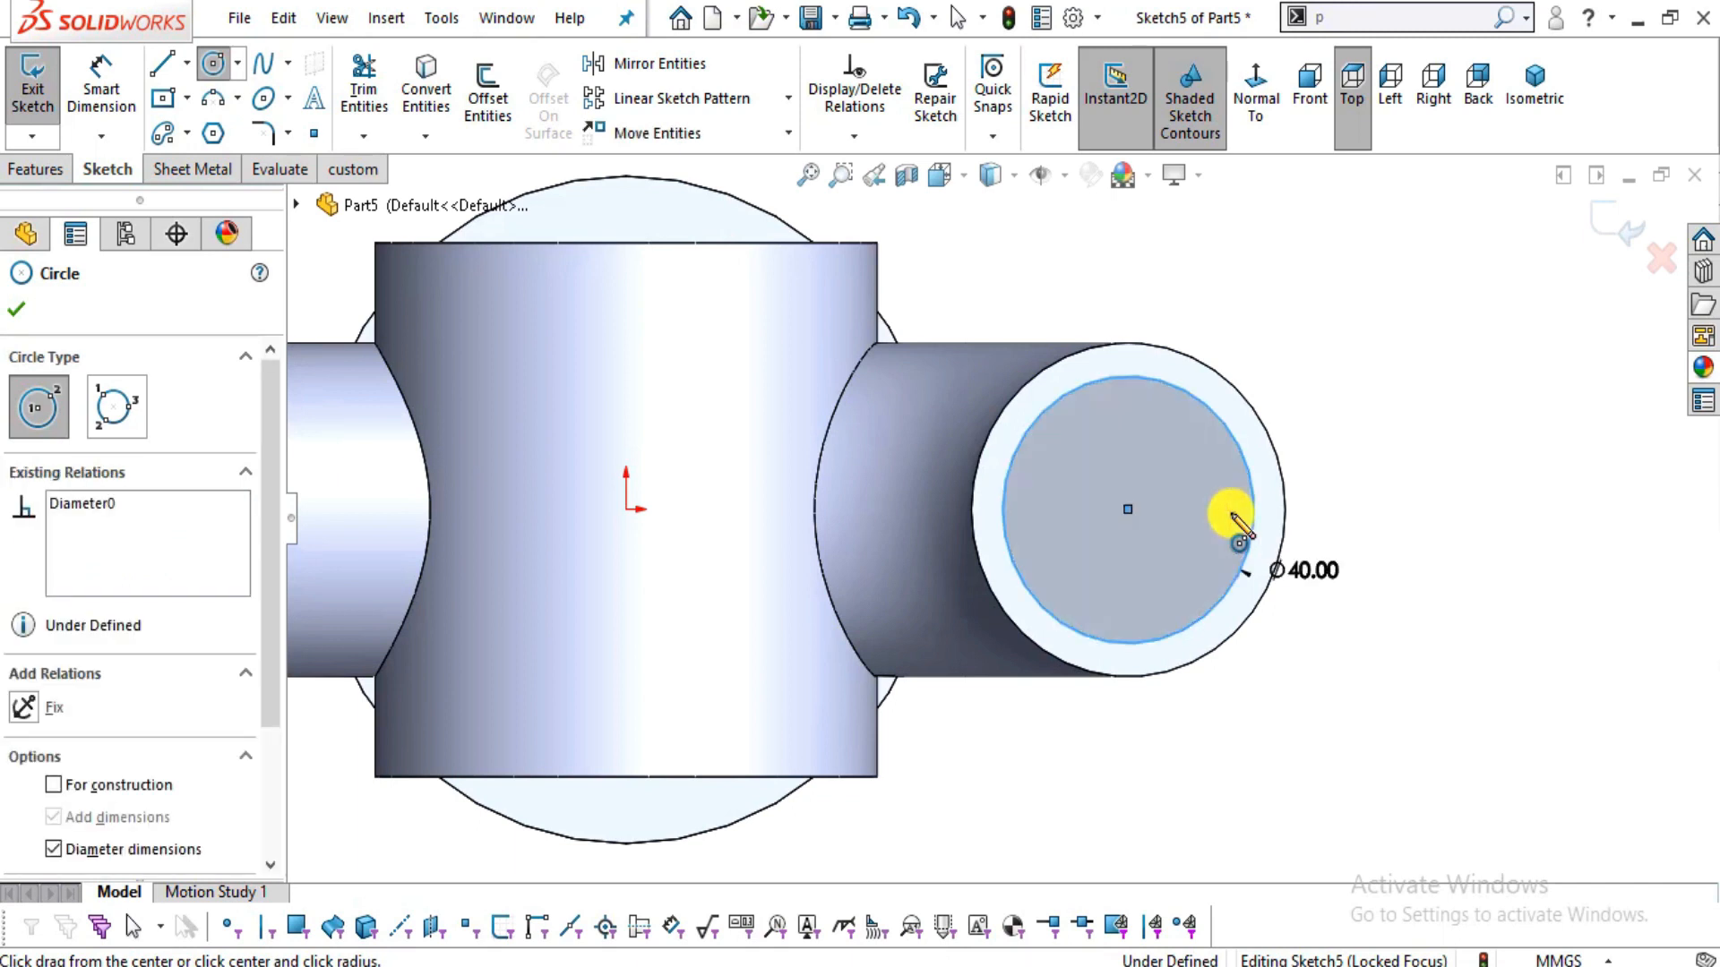
- Check the flange diameter in drawing 14.jpg and set the sketched circle's diameter to 60 mm
key("alt+Tab")
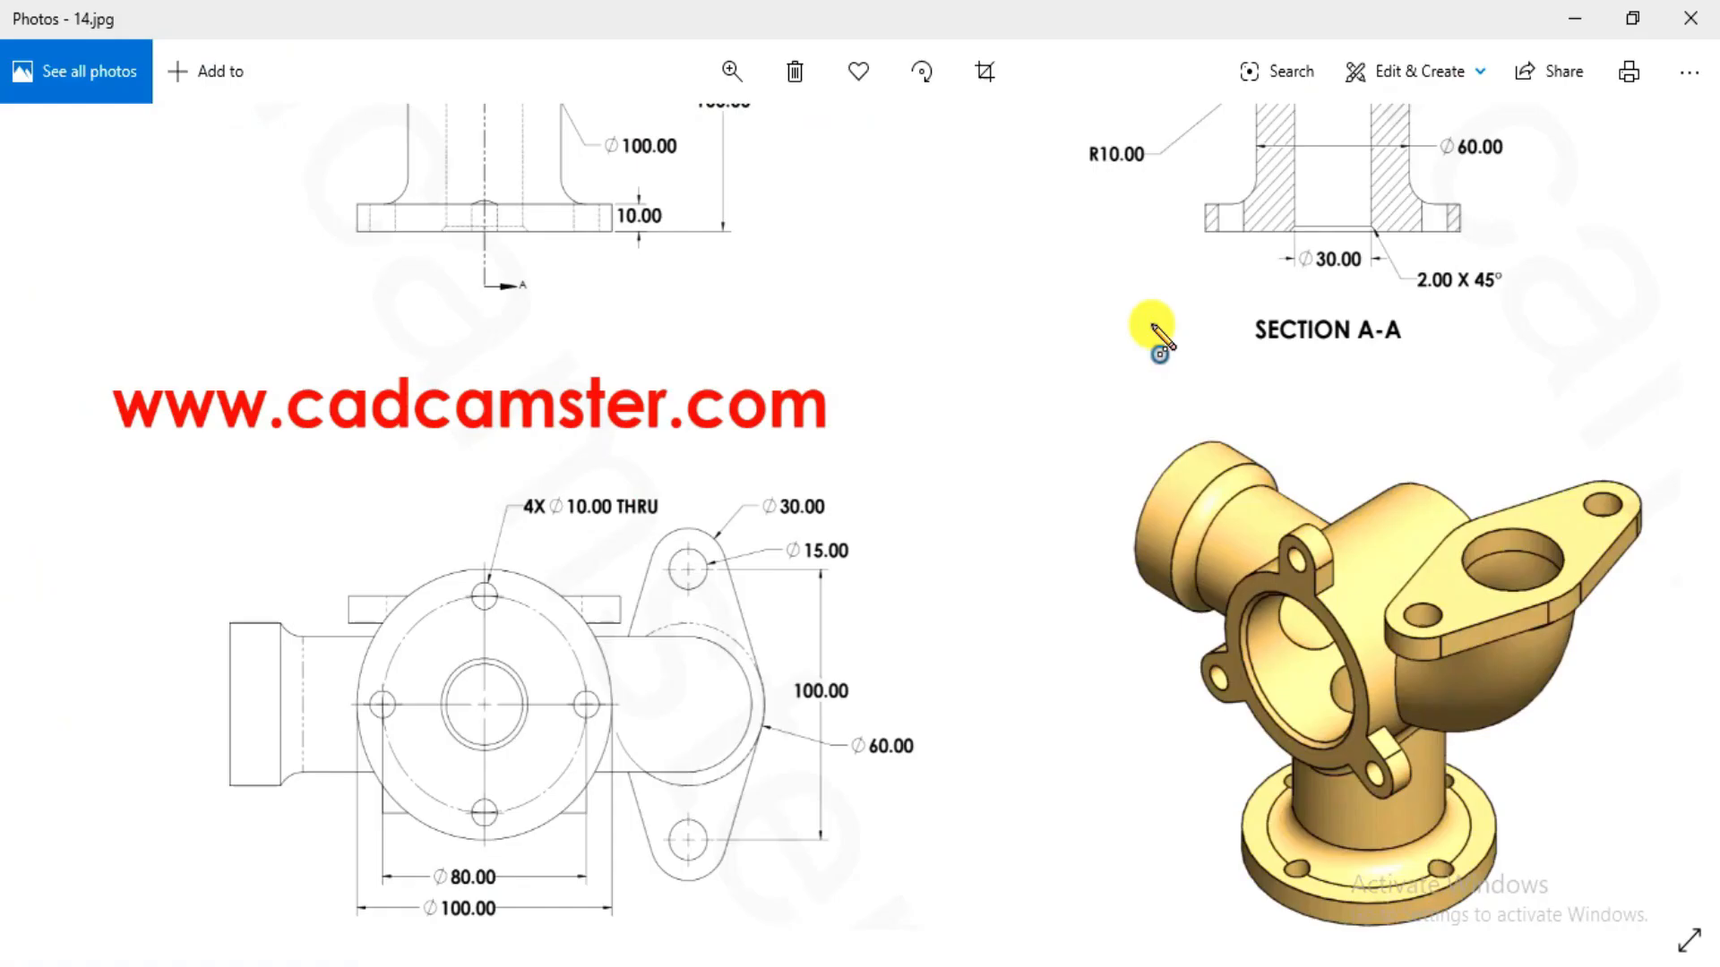
key("alt+Tab")
key("Escape")
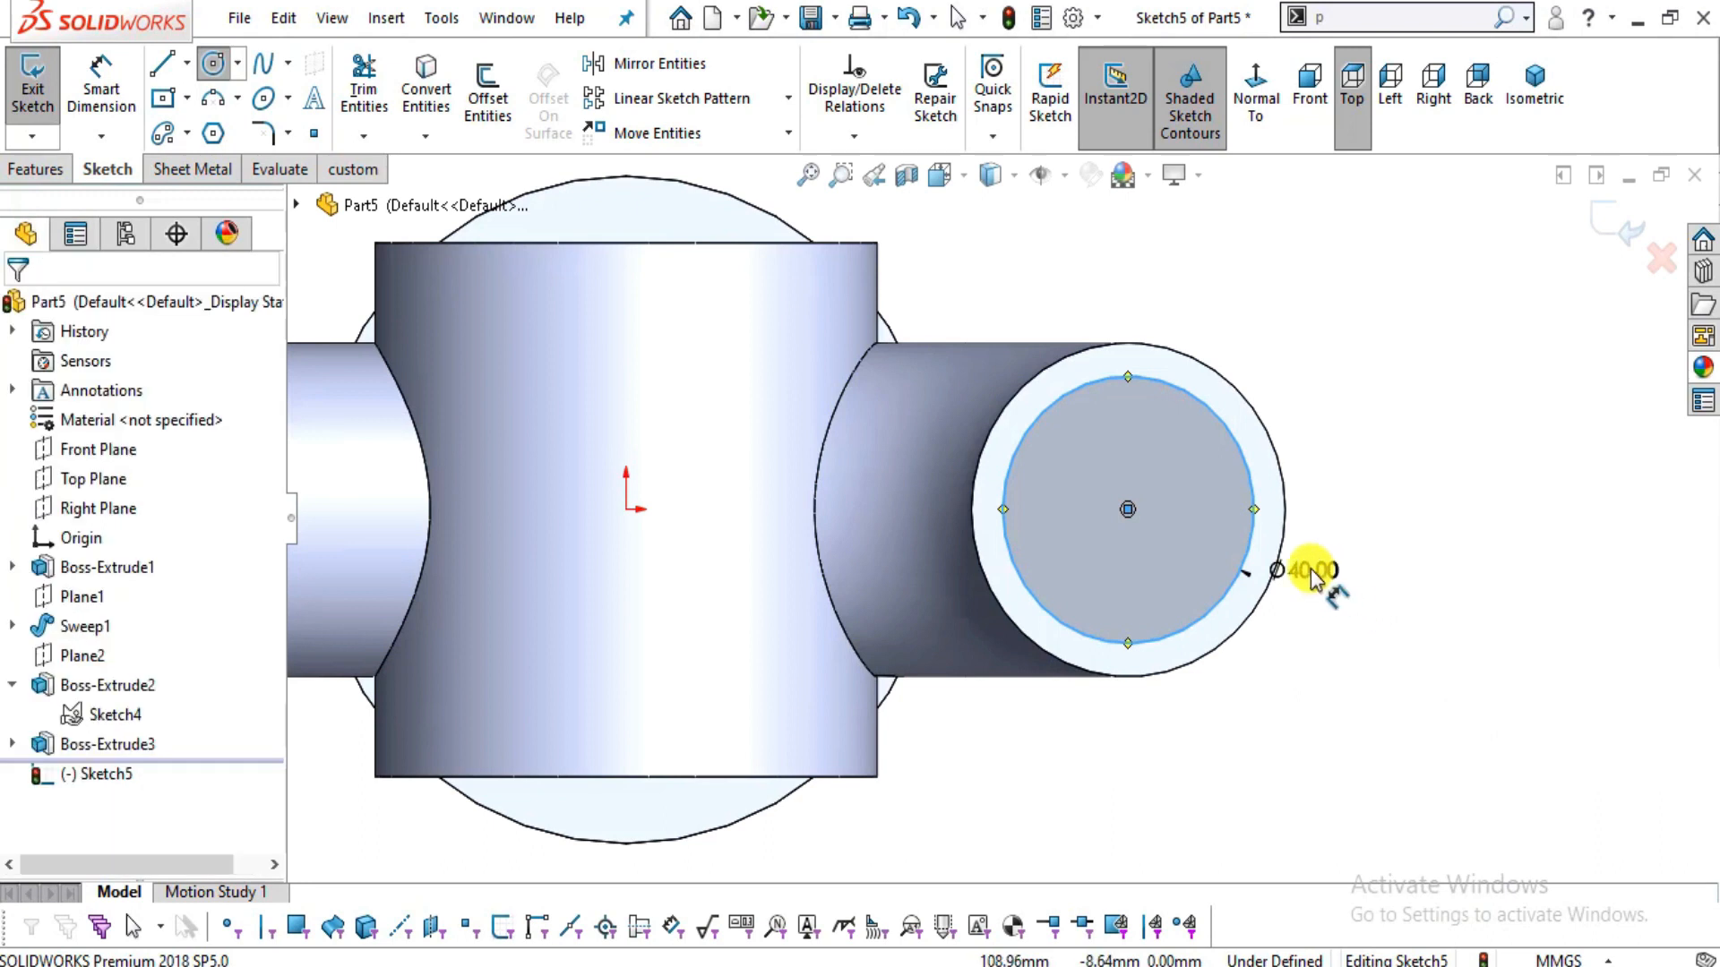
double_click(1308, 570)
type("60")
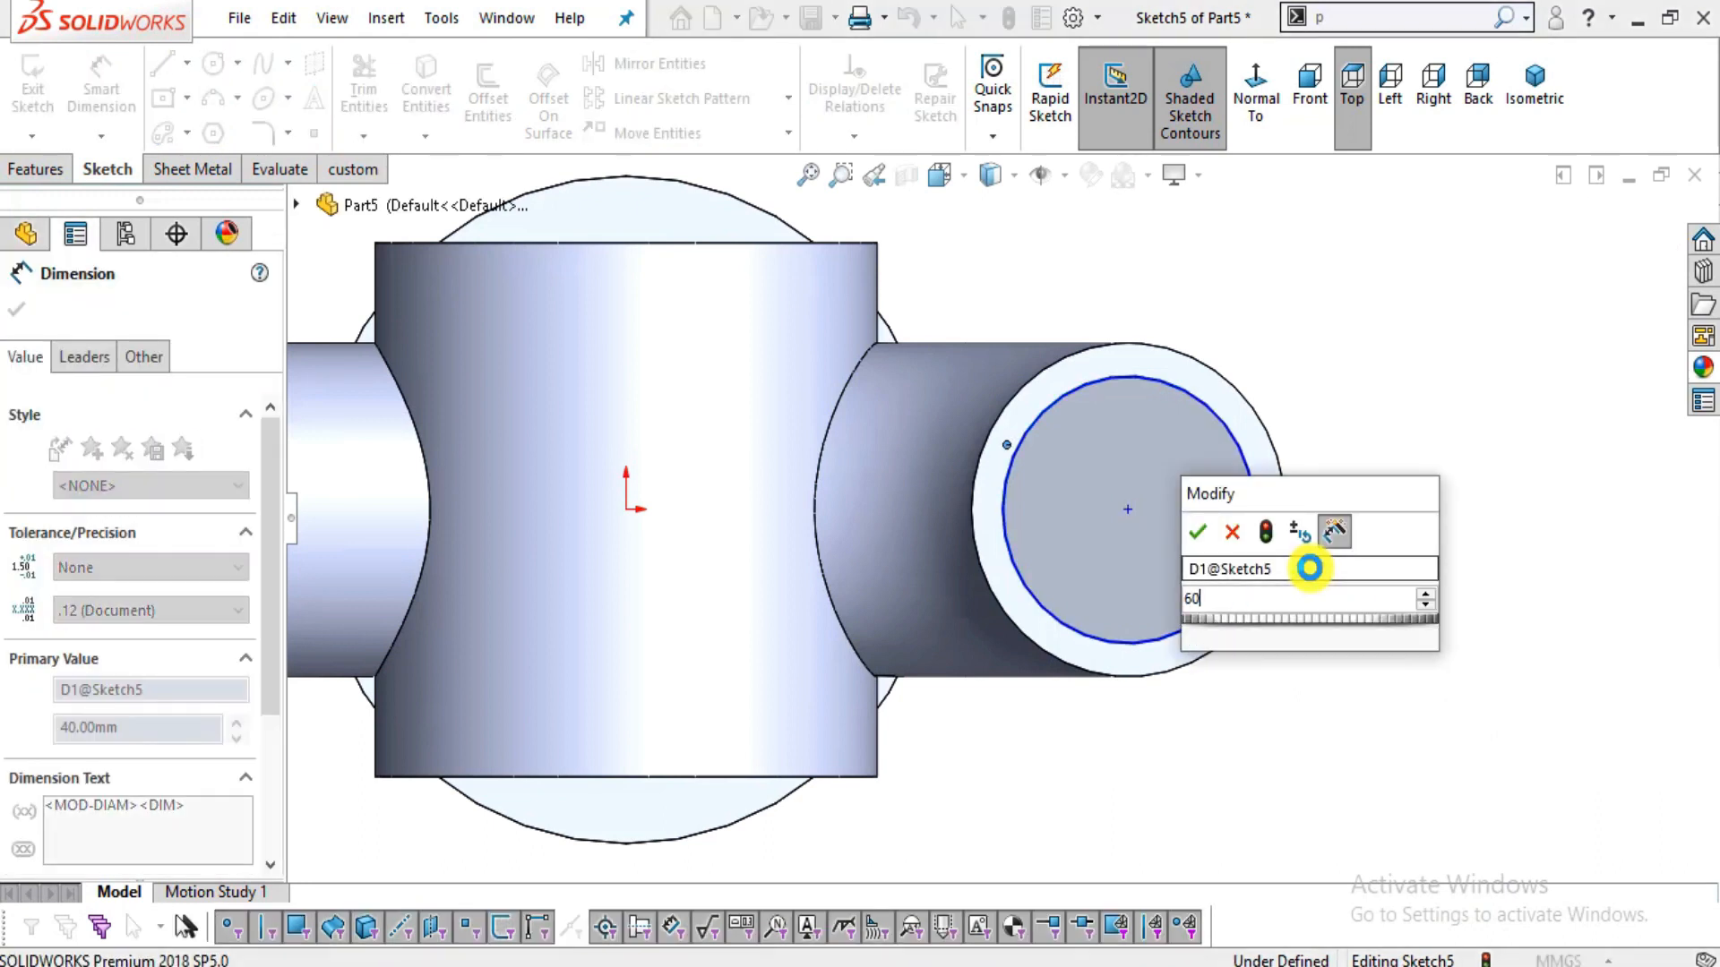
key("Return")
key("alt+Tab")
key("alt+Tab")
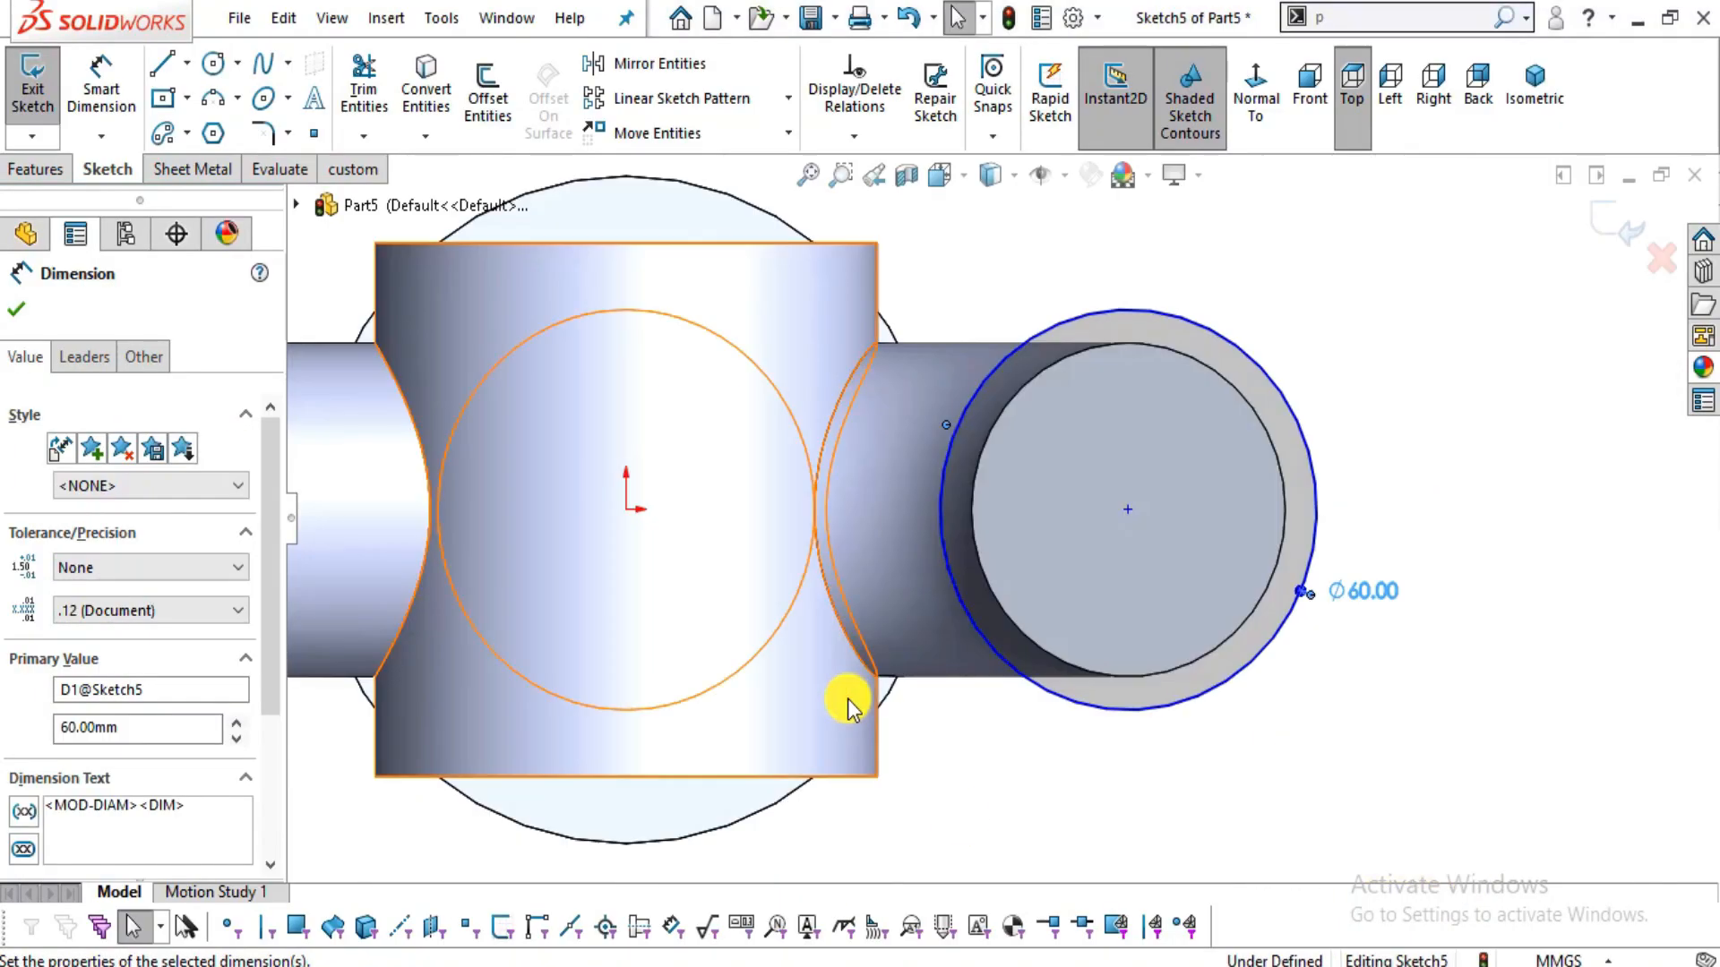
left_click(1420, 453)
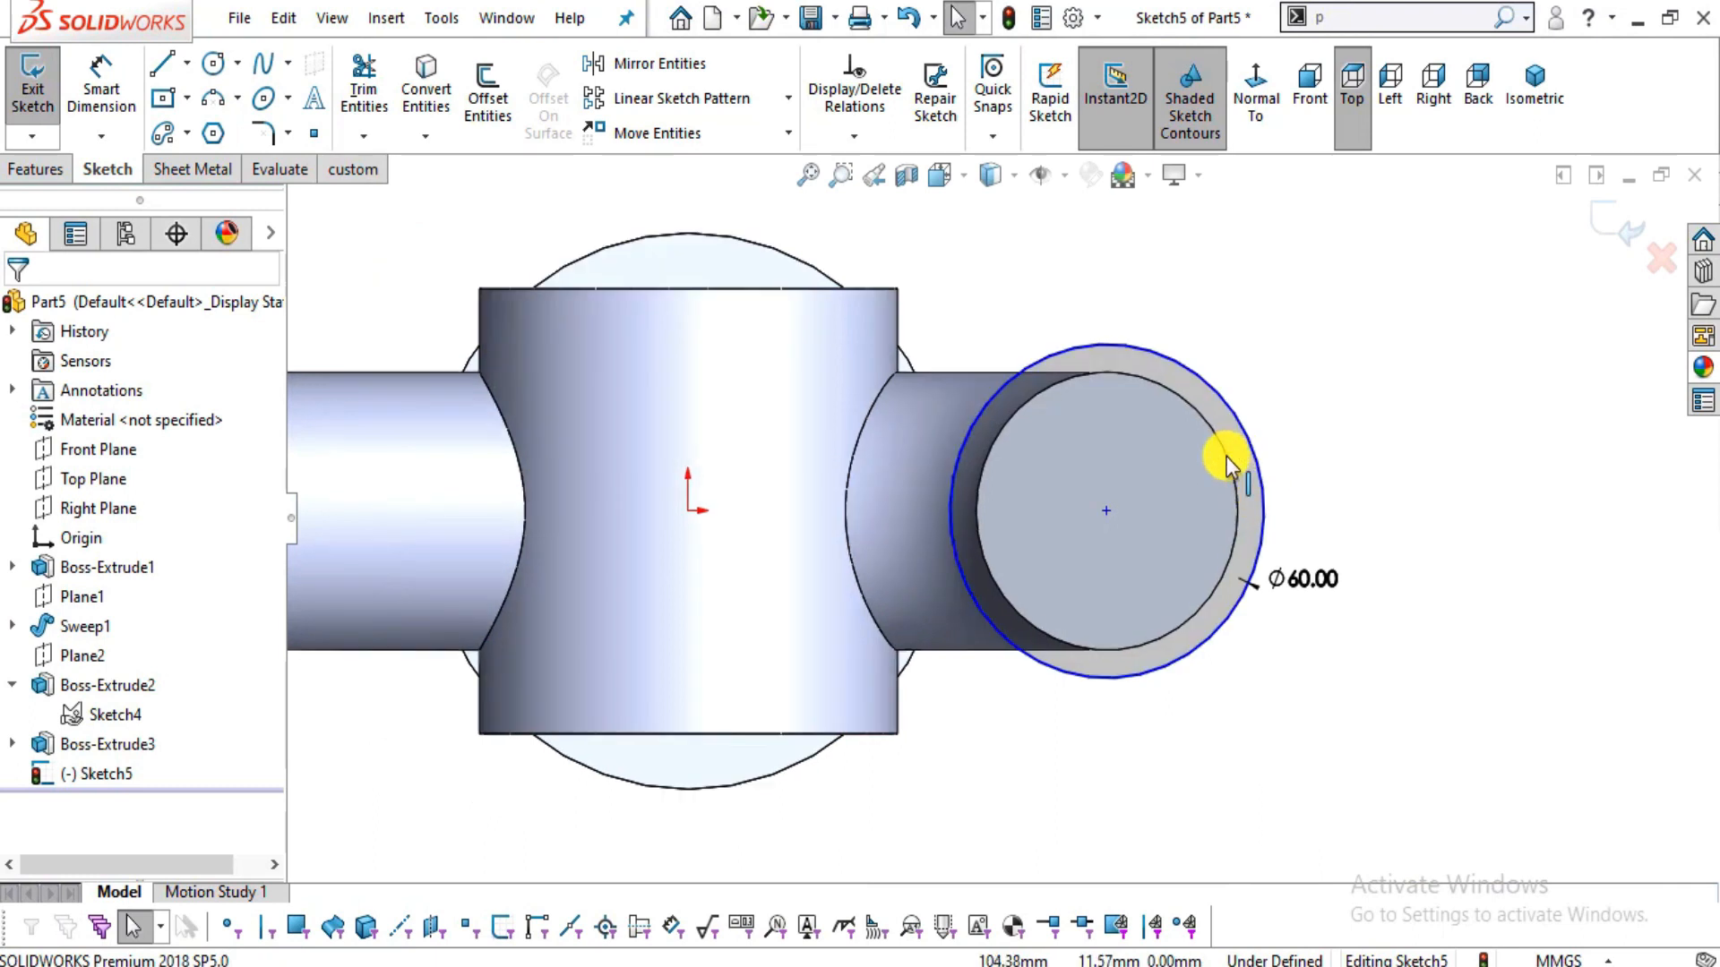
- Make the 60 mm circle concentric with the elbow's end edge
left_click(1227, 455)
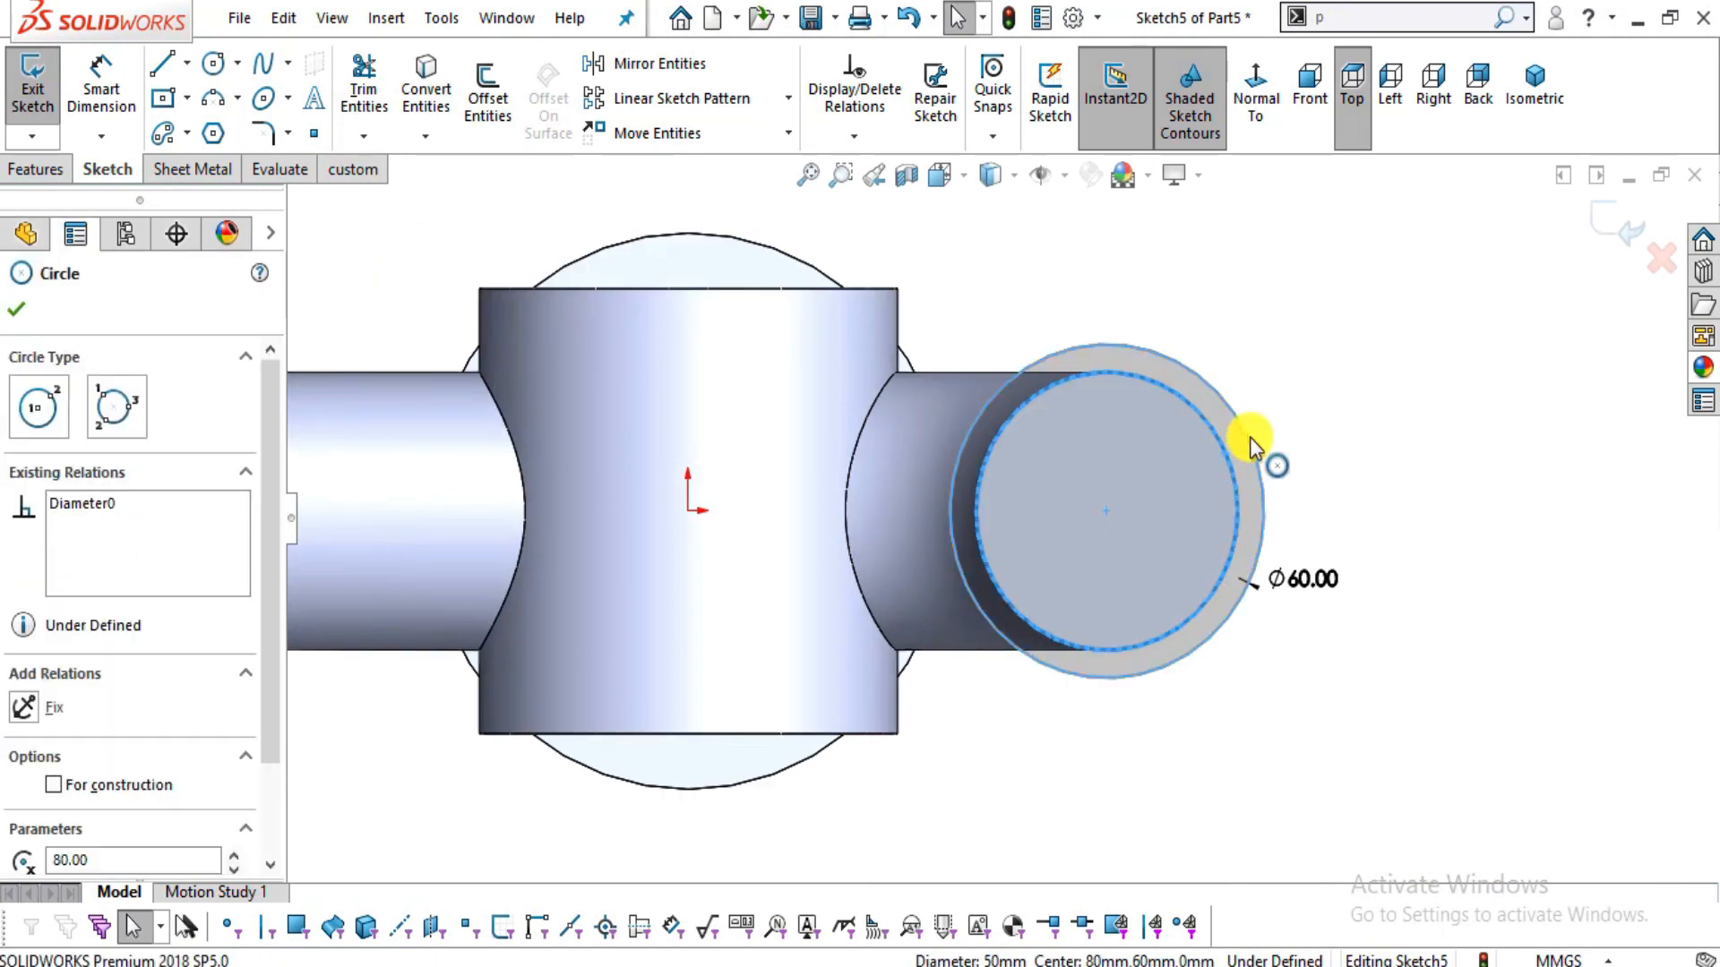
left_click(1250, 437, "ctrl")
left_click(1396, 319)
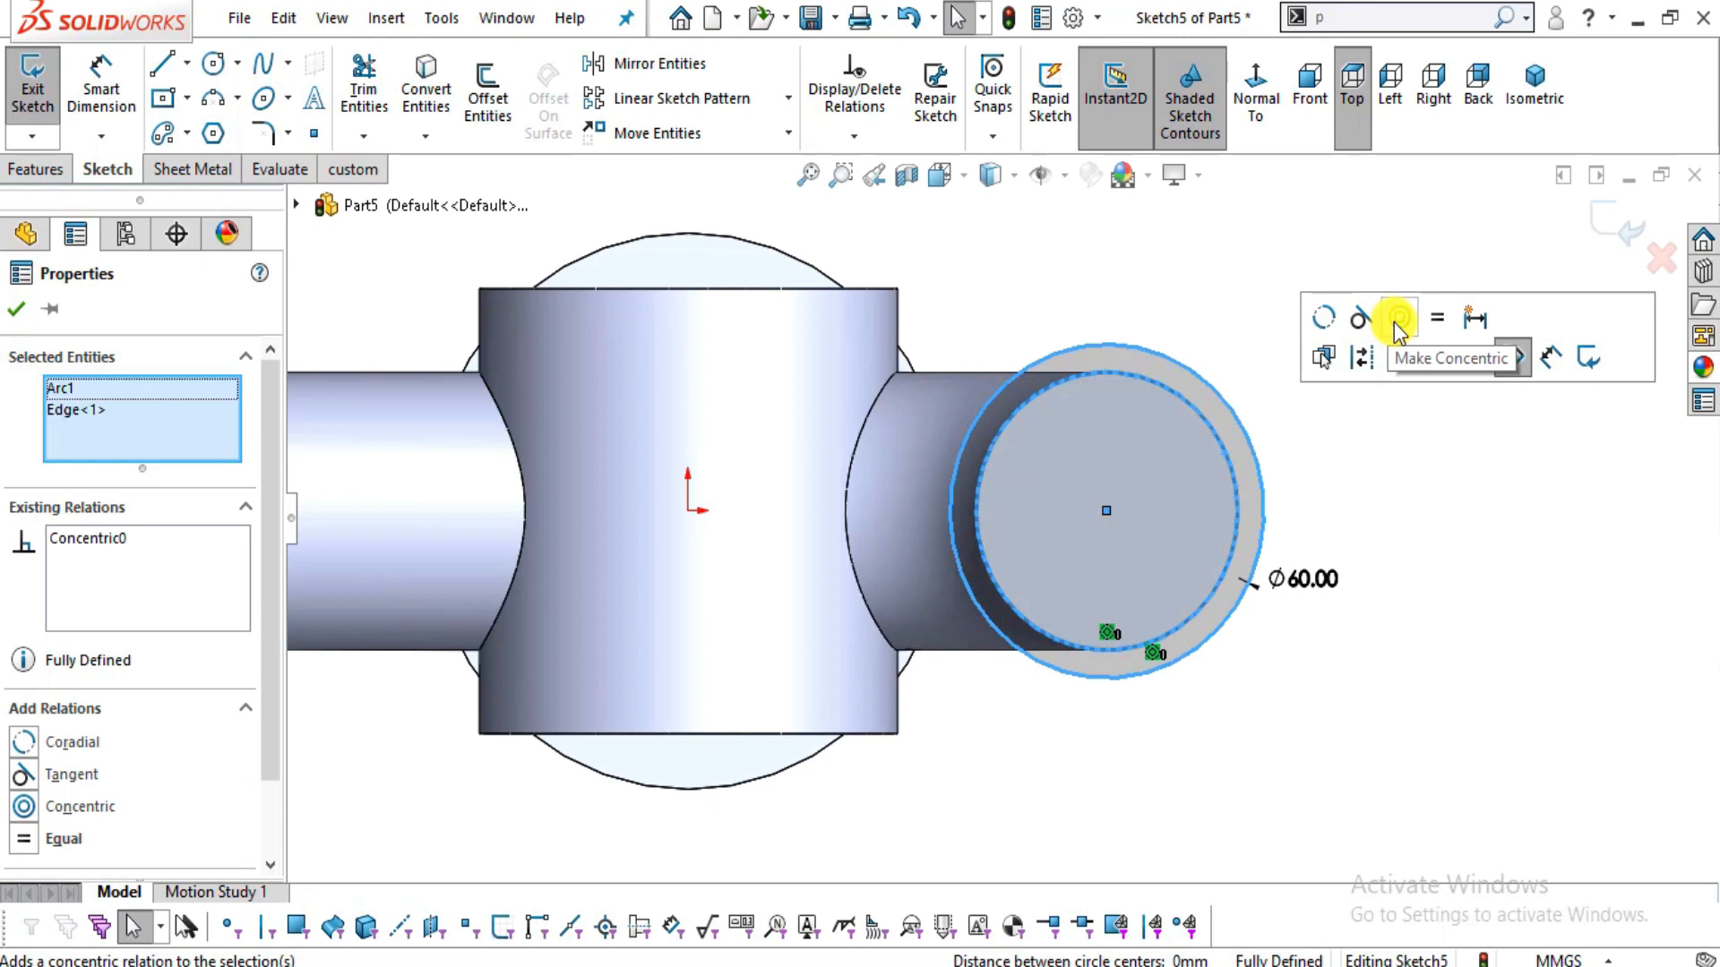
- Draw a vertical centerline about 67 mm long upward from the 60 mm circle's centre
scroll(1283, 497, "down", 1)
scroll(1239, 499, "up", 2)
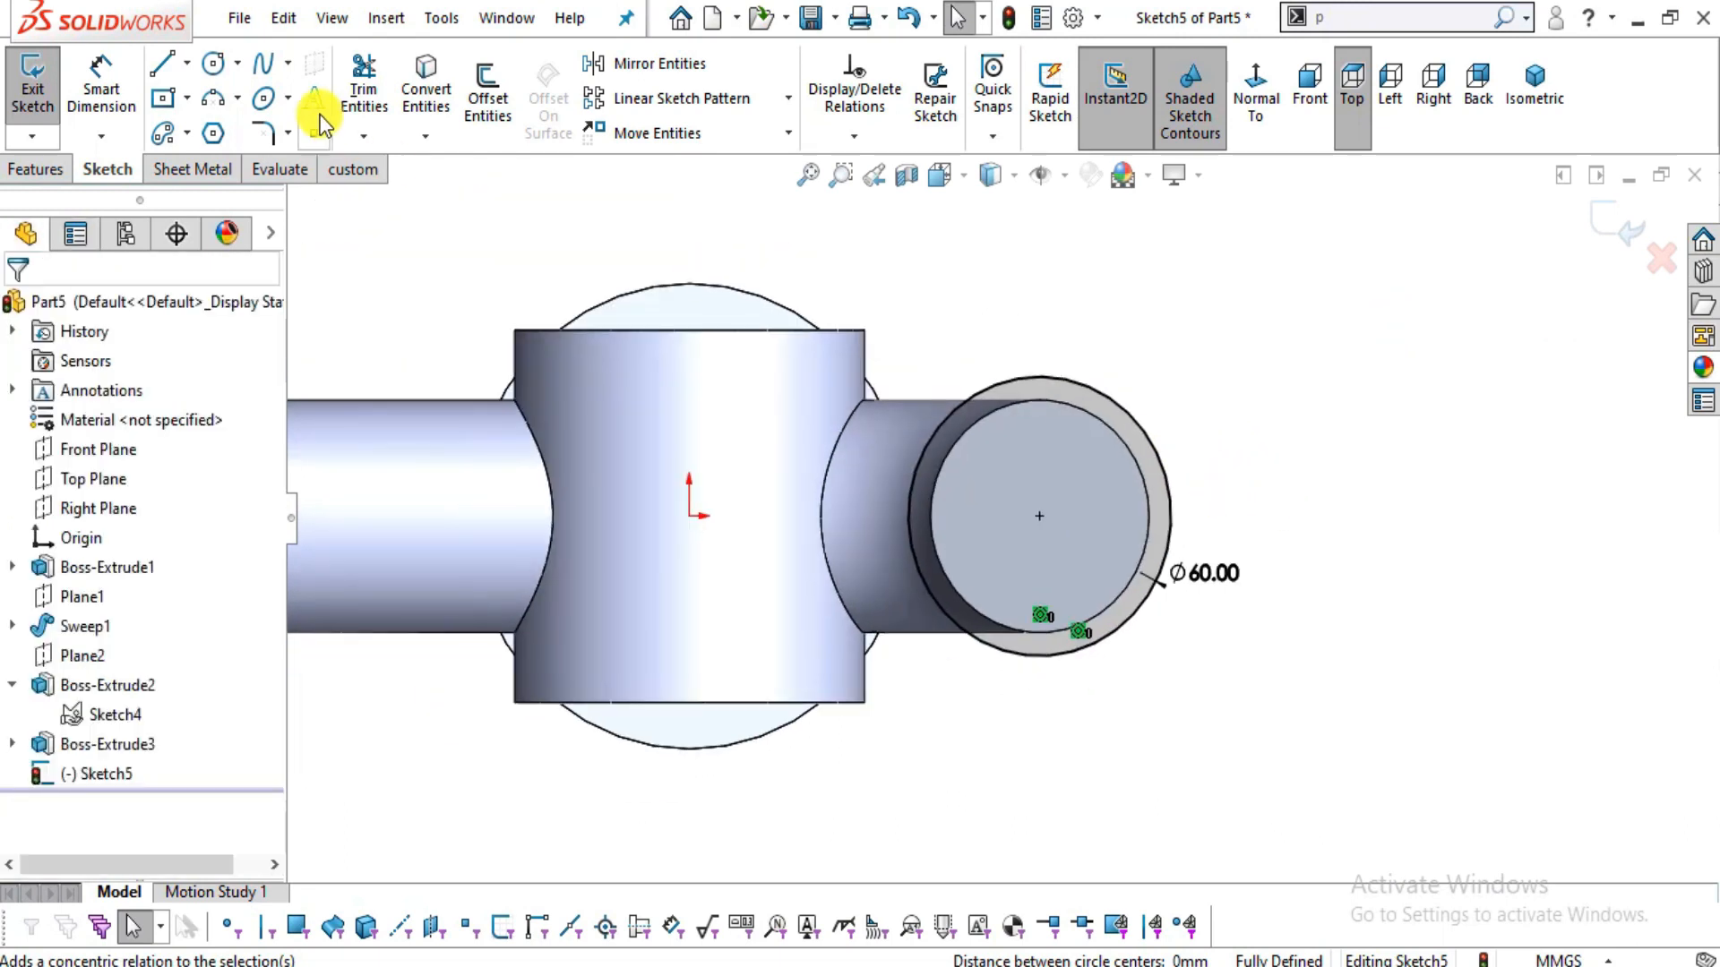
left_click(187, 63)
left_click(190, 131)
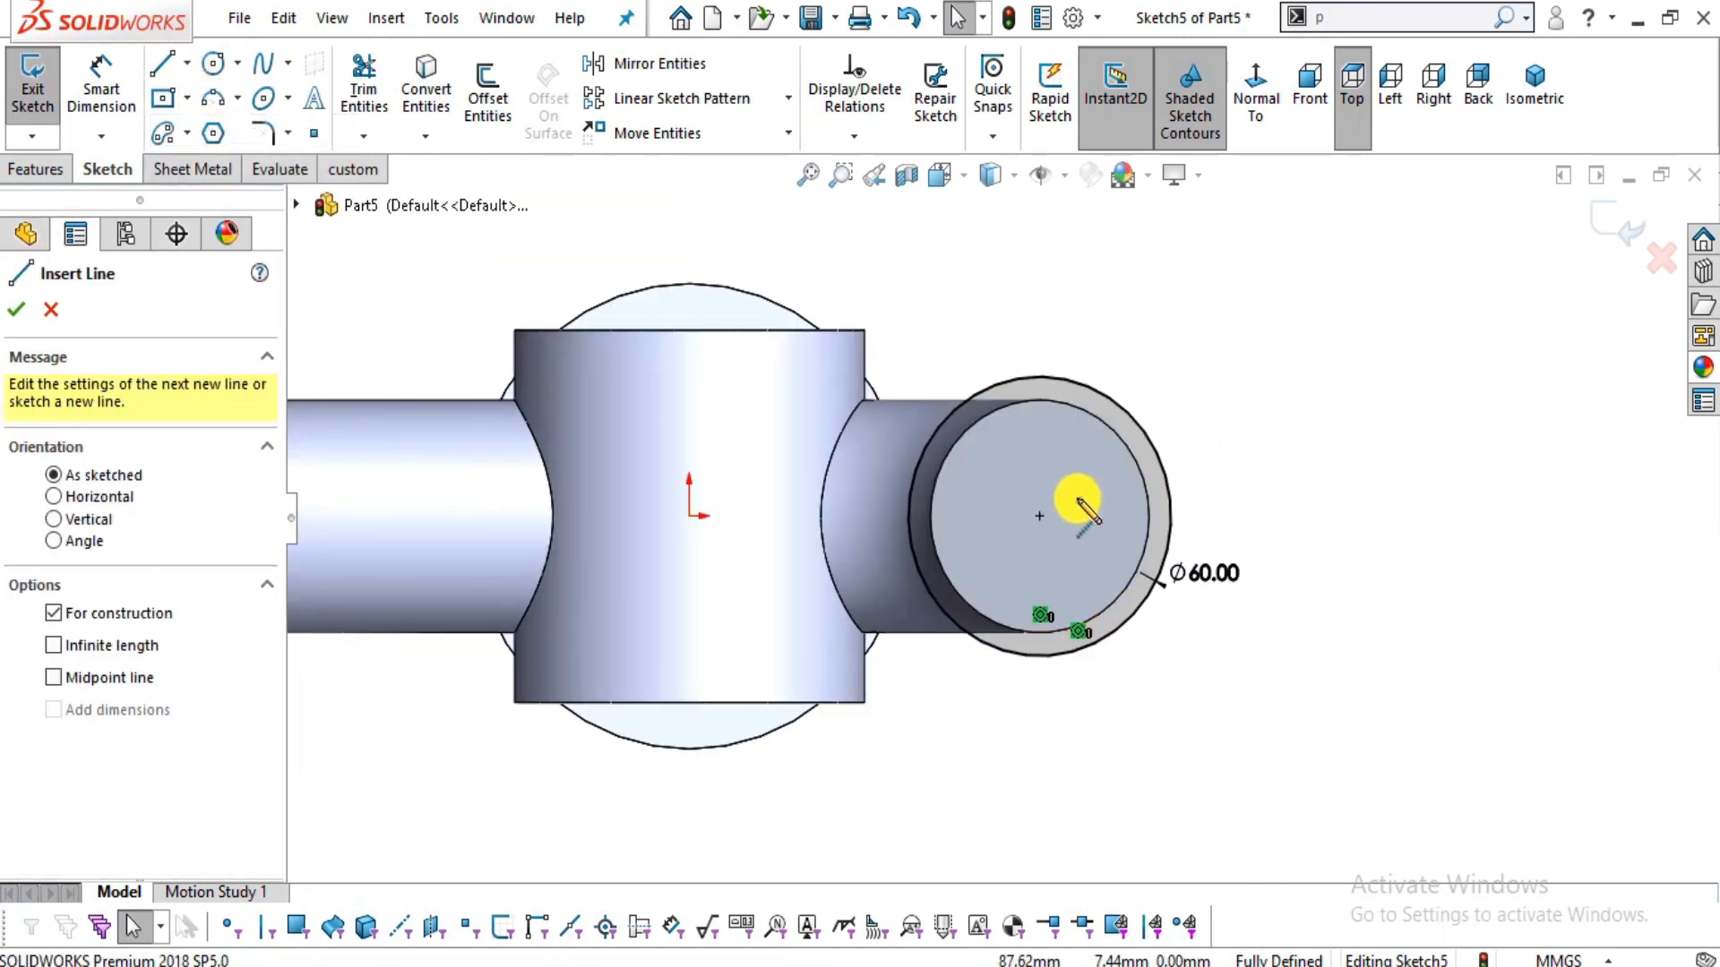
left_click(1039, 516)
left_click(1041, 208)
key("Escape")
scroll(1046, 270, "down", 1)
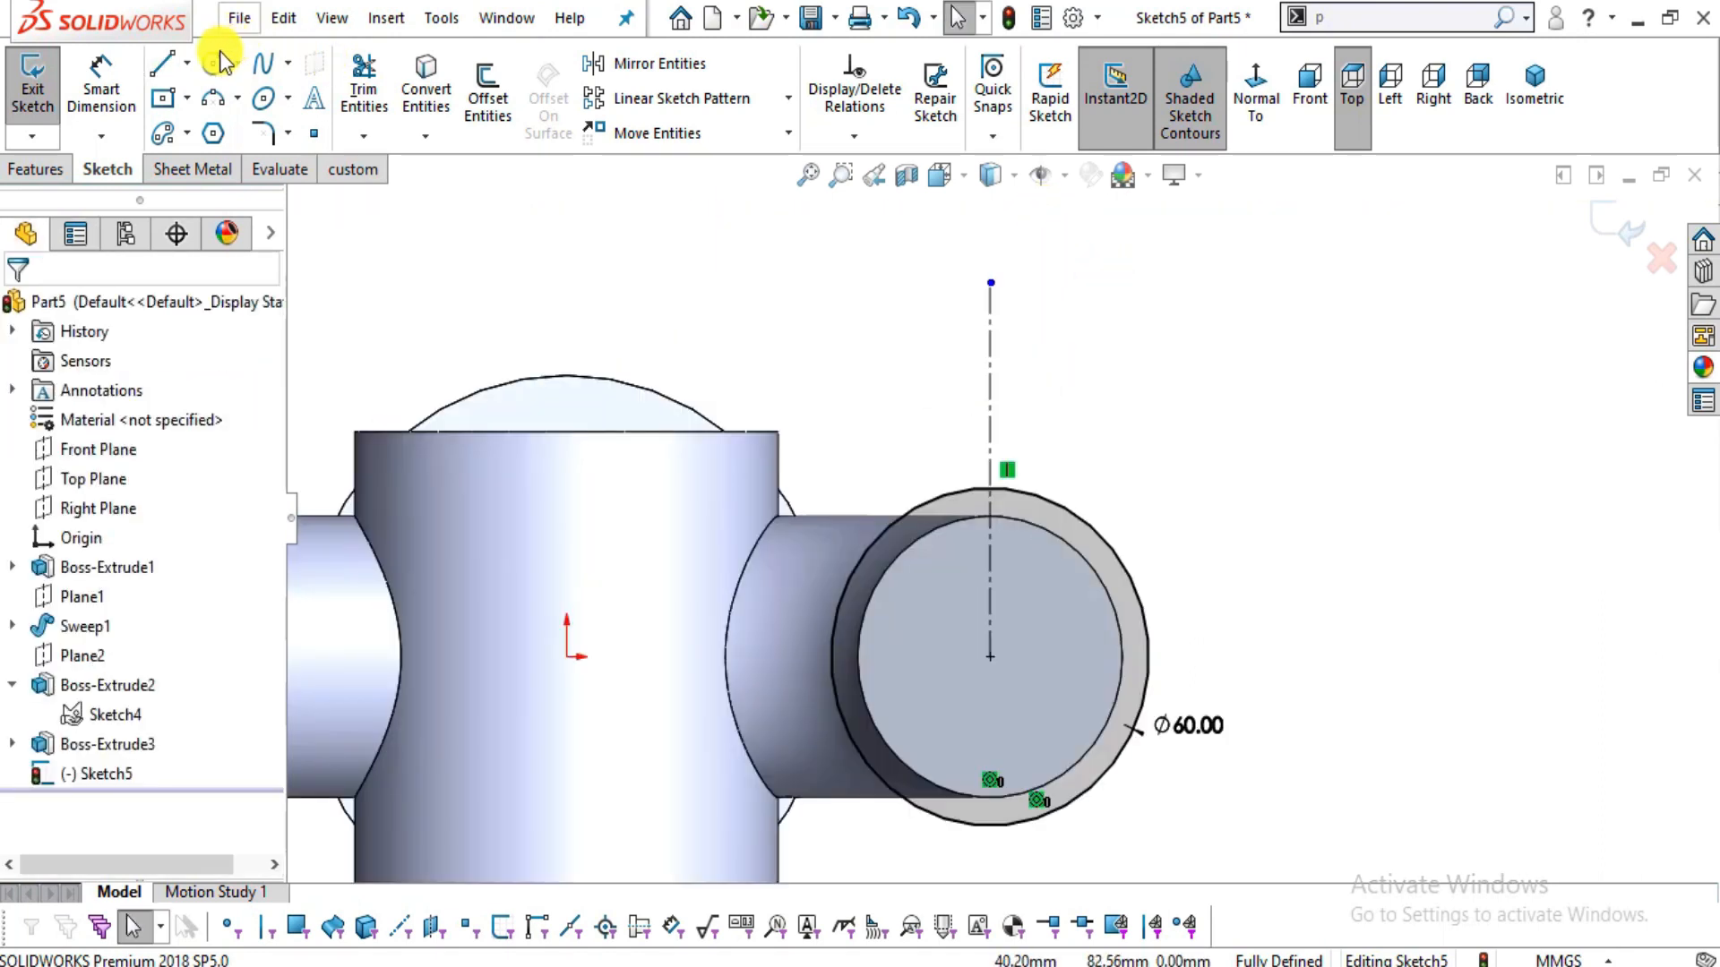
- Check the flange hole size in drawing 14.jpg and sketch a 15 mm diameter circle at the centerline's upper end
key("alt+Tab")
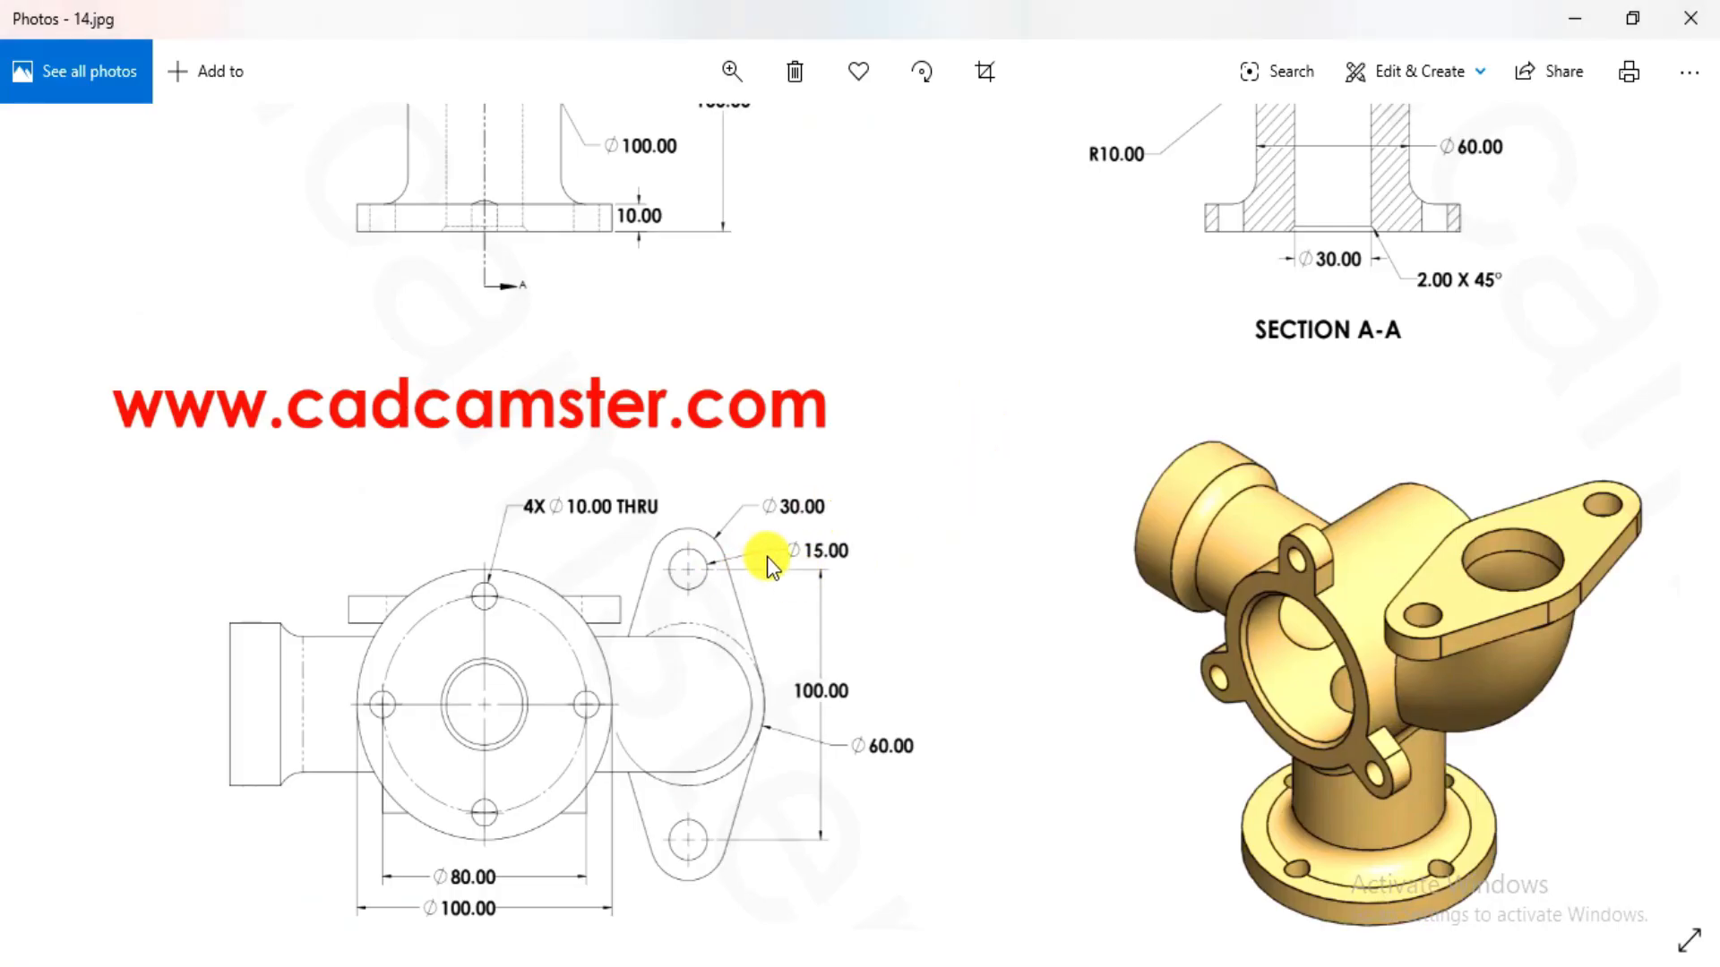
key("alt+Tab")
left_click(990, 283)
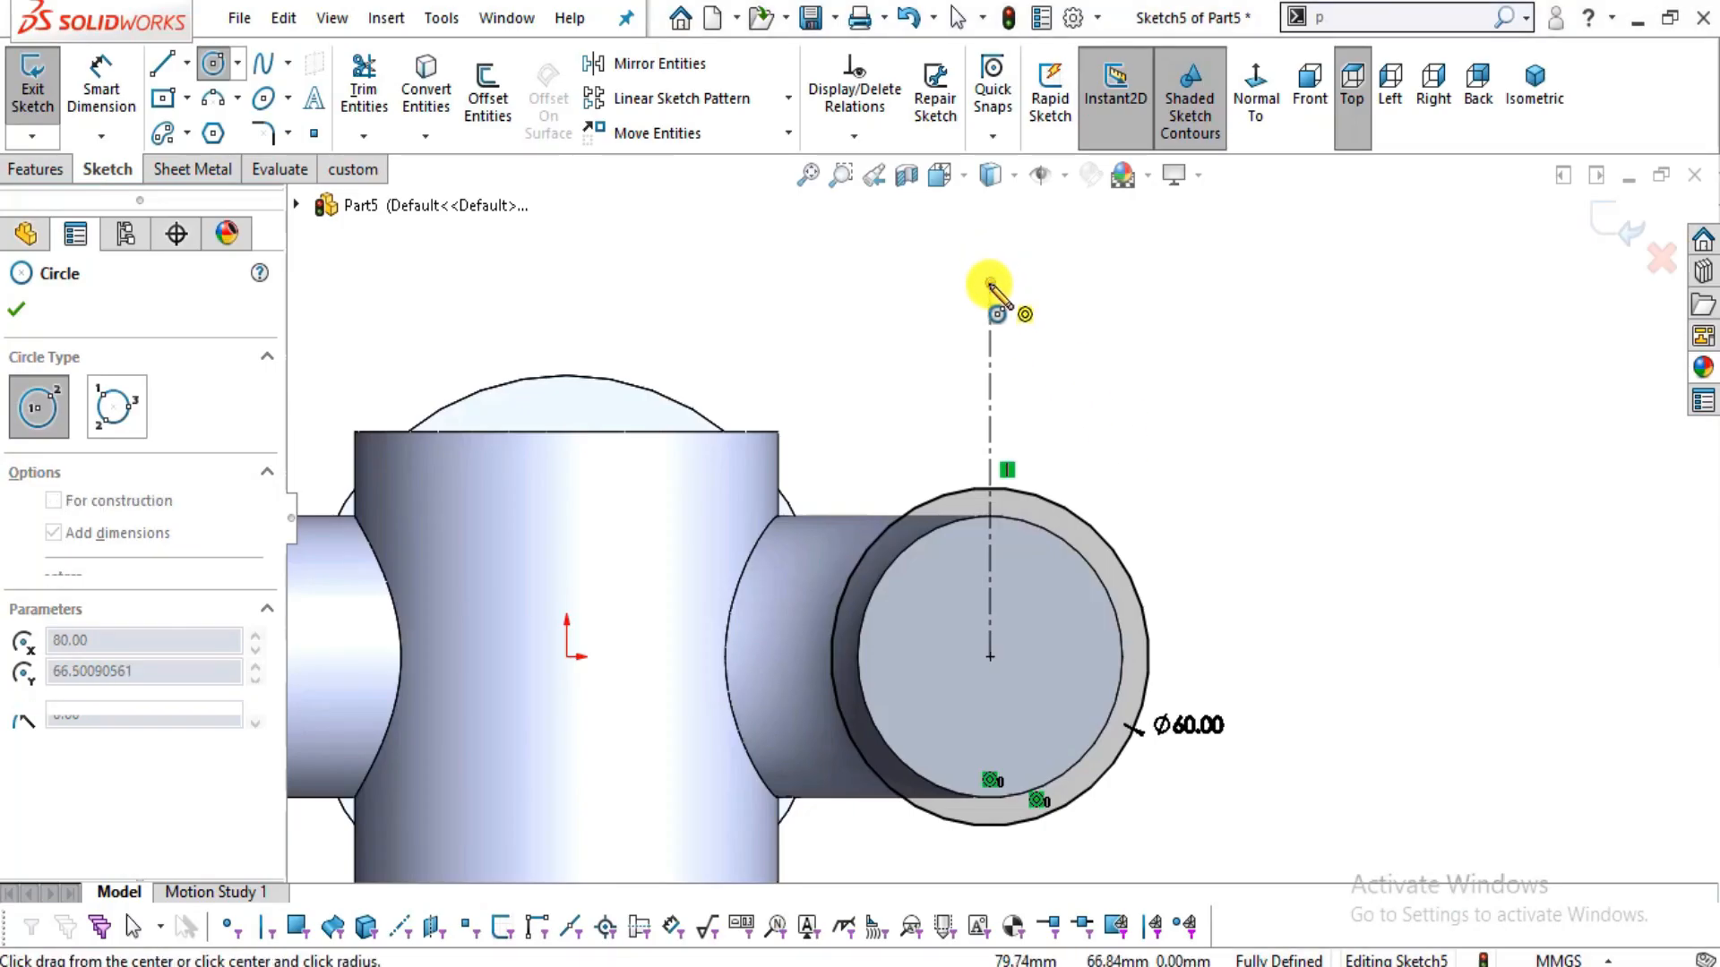
type("15")
key("Return")
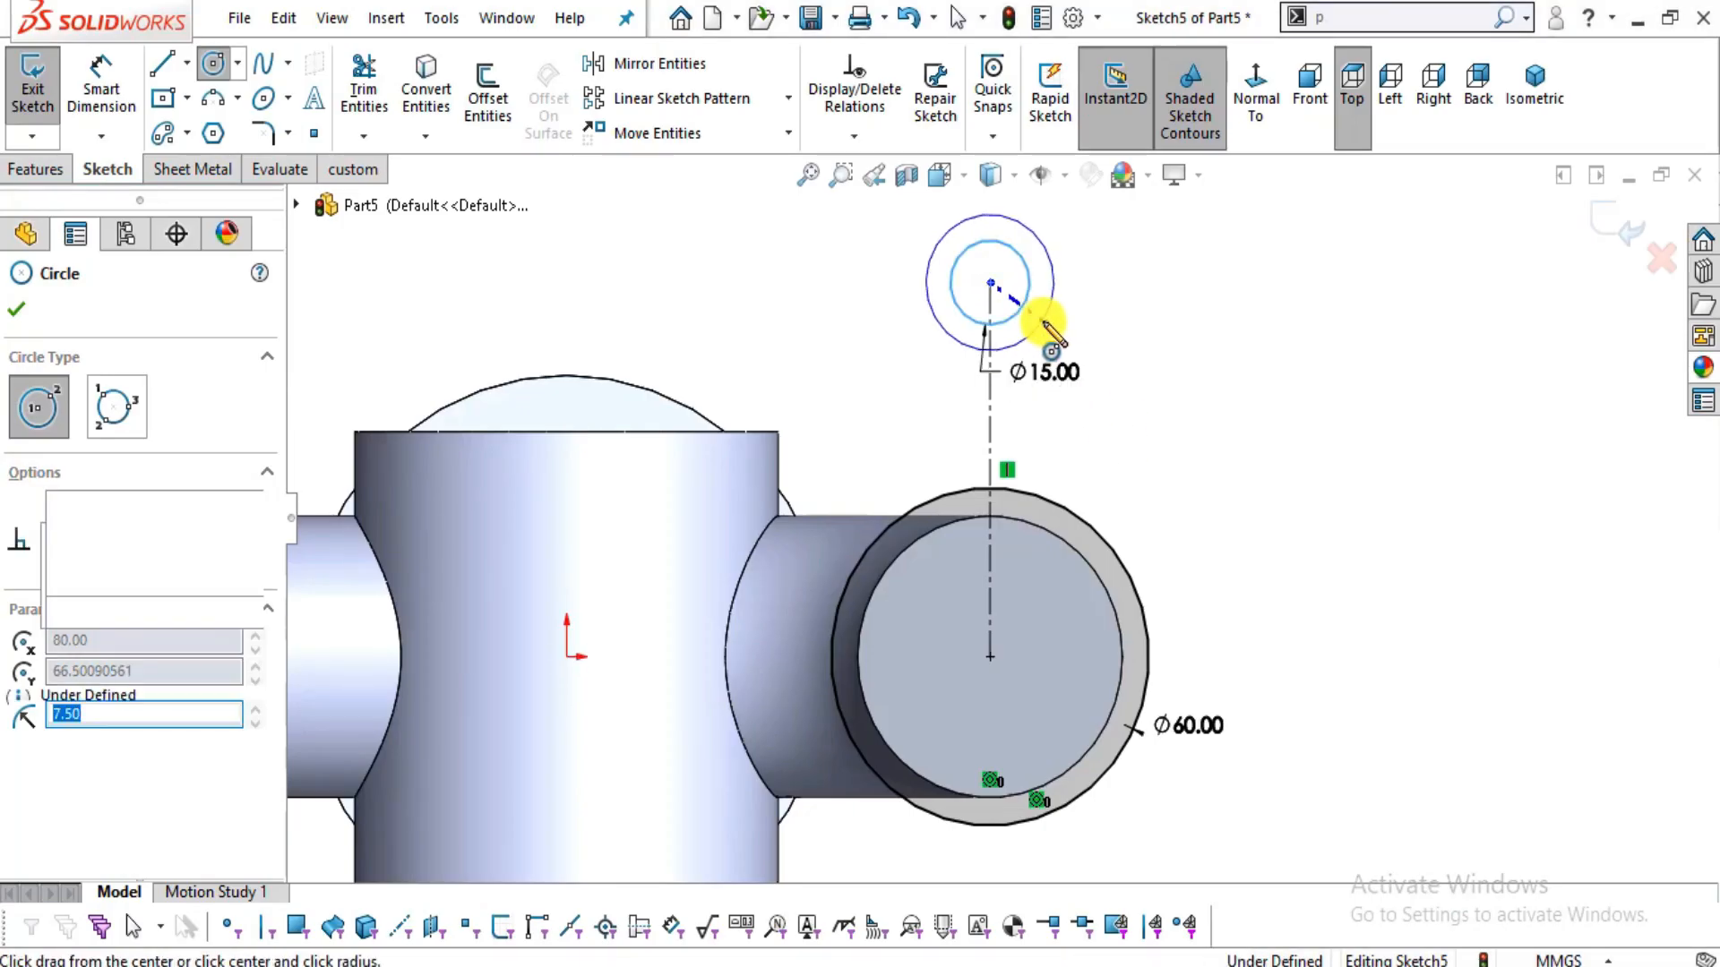
- Sketch a 30 mm diameter circle concentric with the 15 mm hole circle
left_click(1136, 323)
key("Escape")
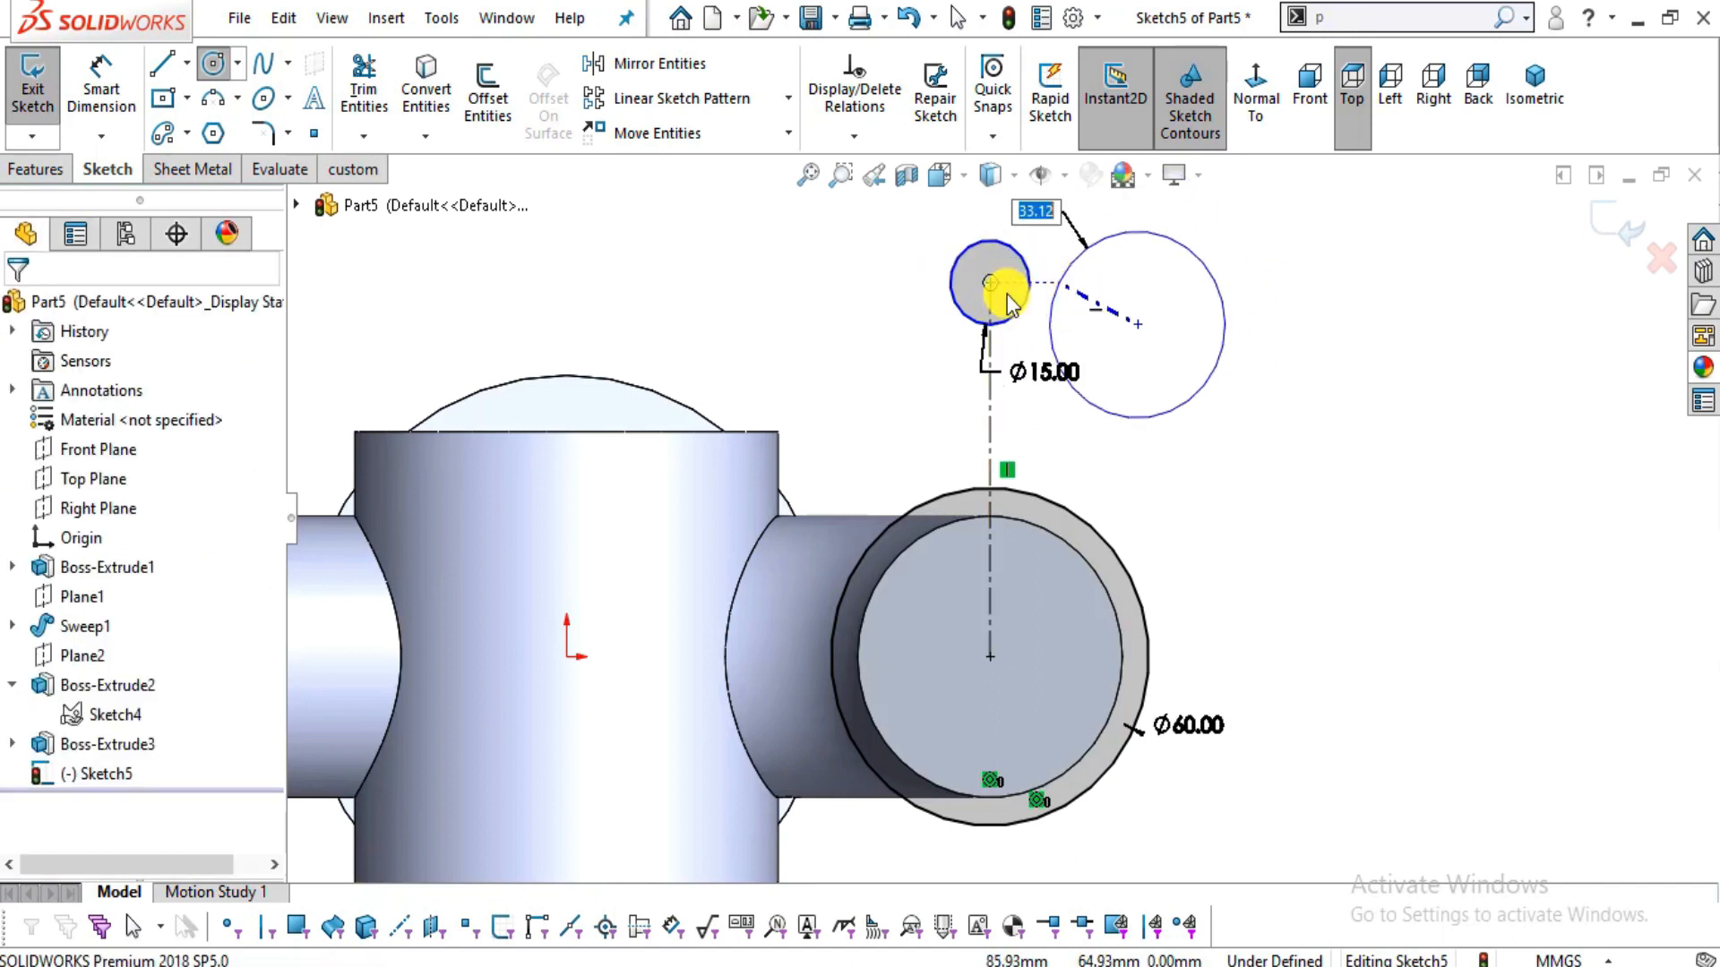
left_click(202, 71)
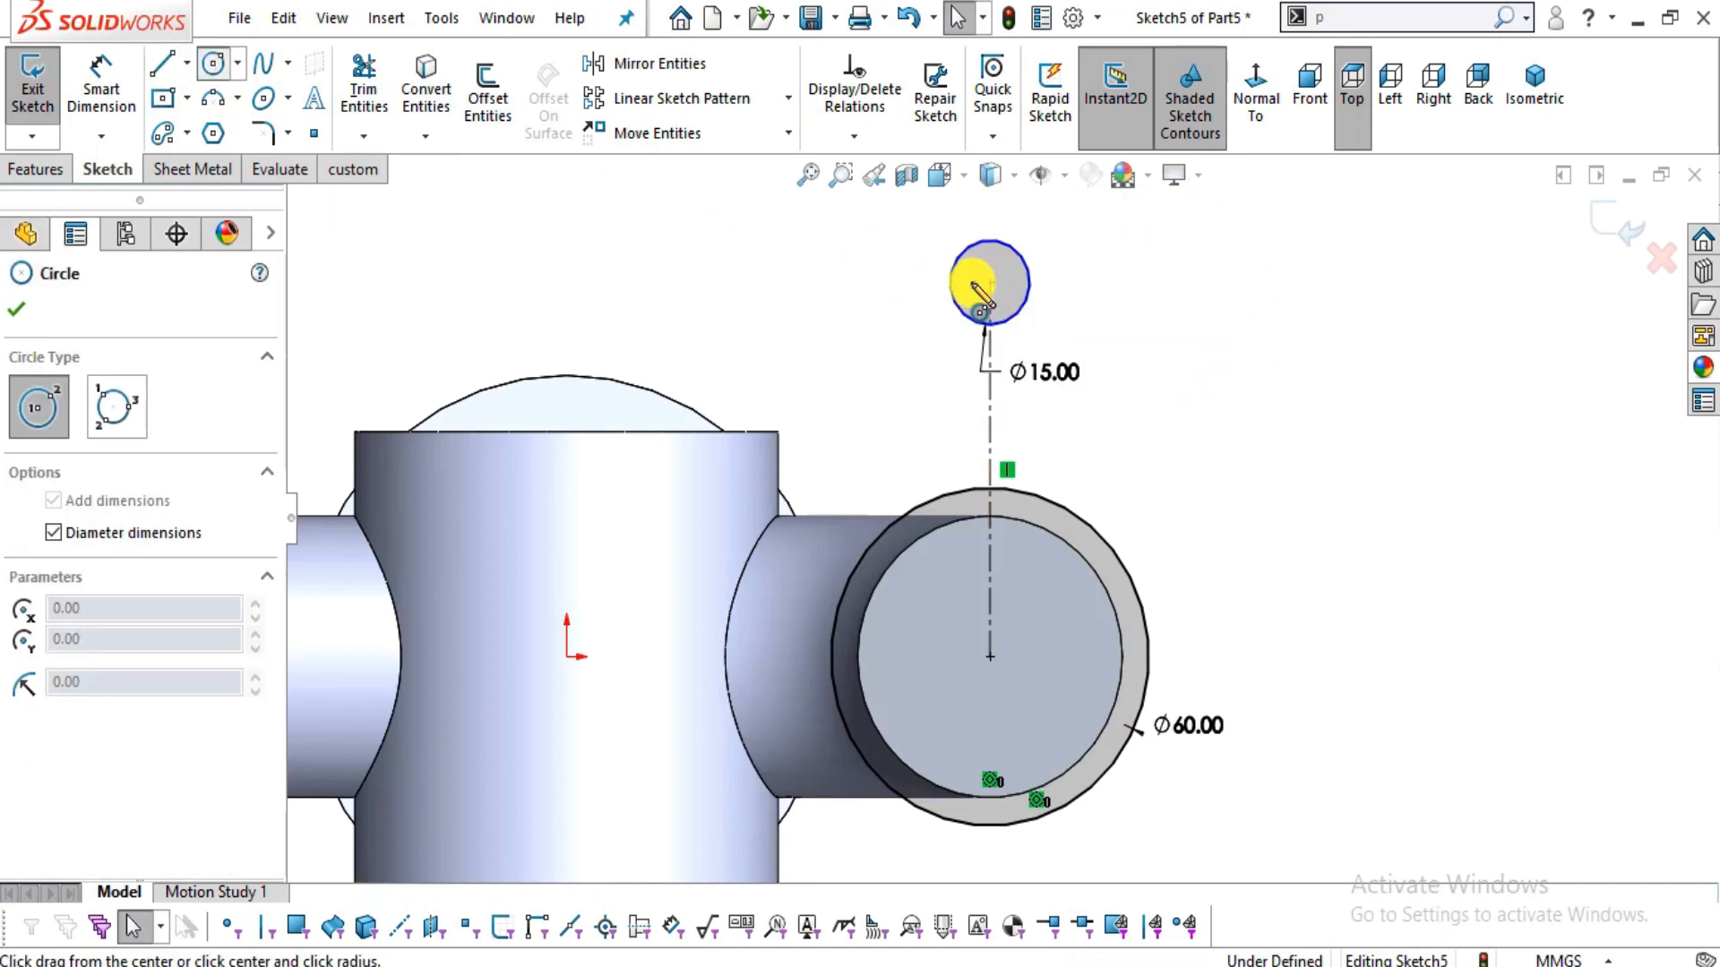
left_click(990, 283)
type("30")
key("Return")
key("Escape")
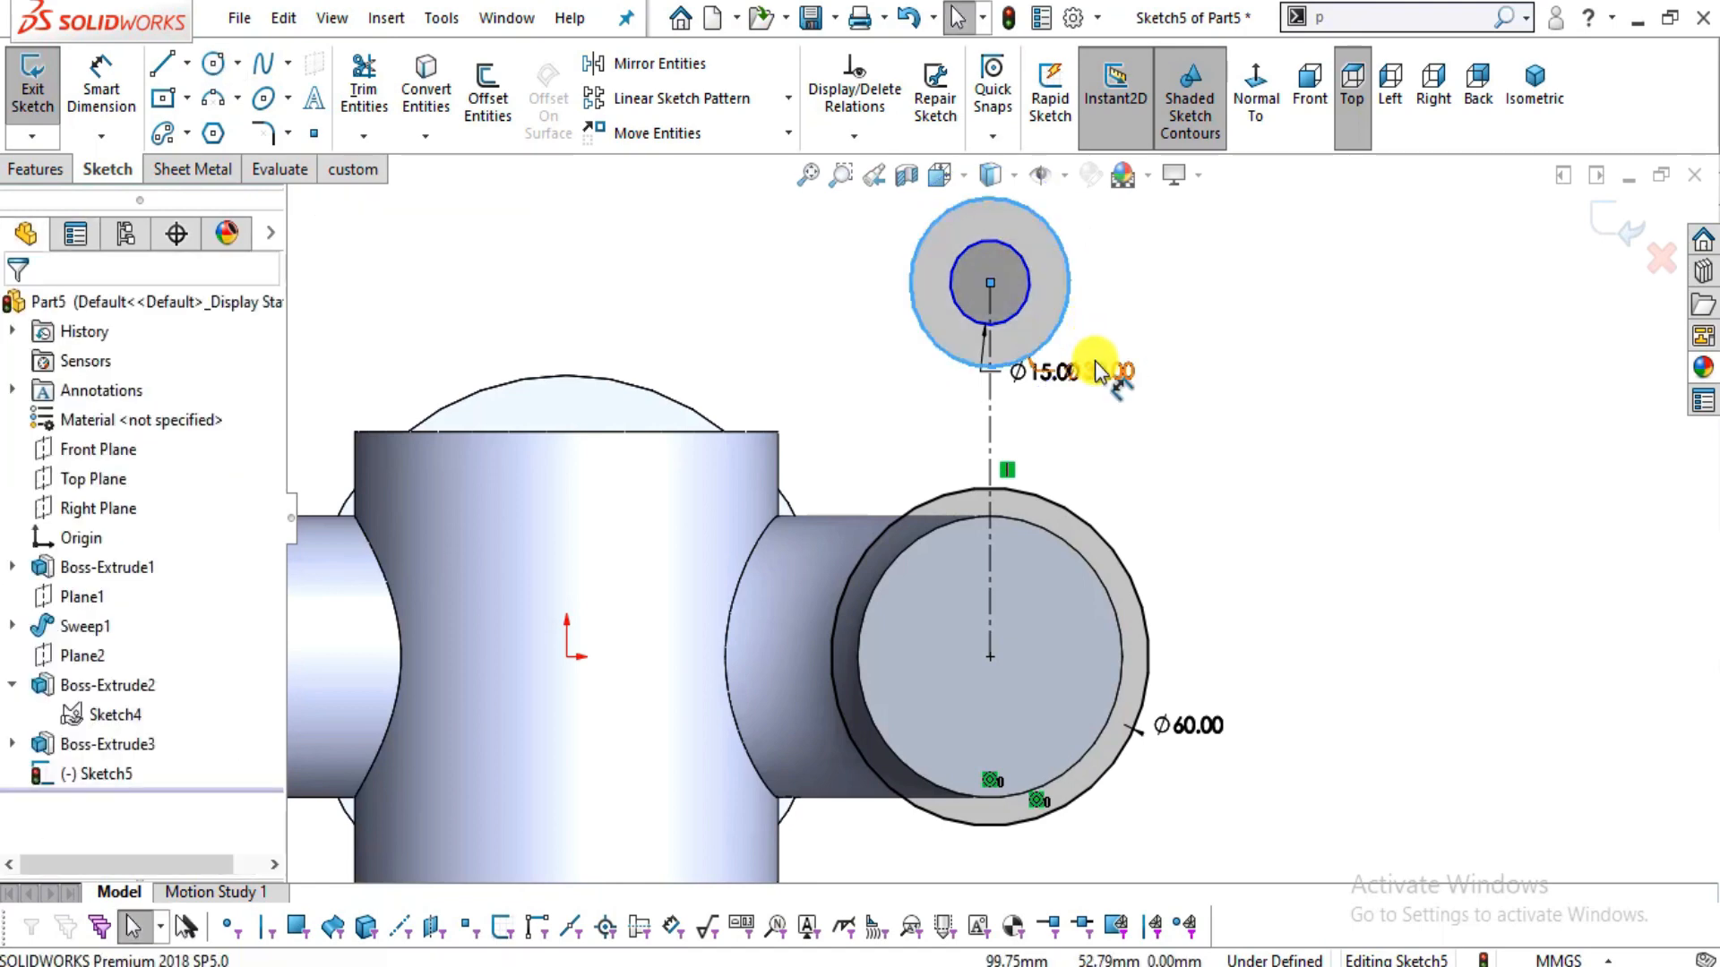
- Check the hole spacing in drawing 14.jpg and dimension the small circles' centre 50 mm from the 60 mm circle's centre
key("alt+Tab")
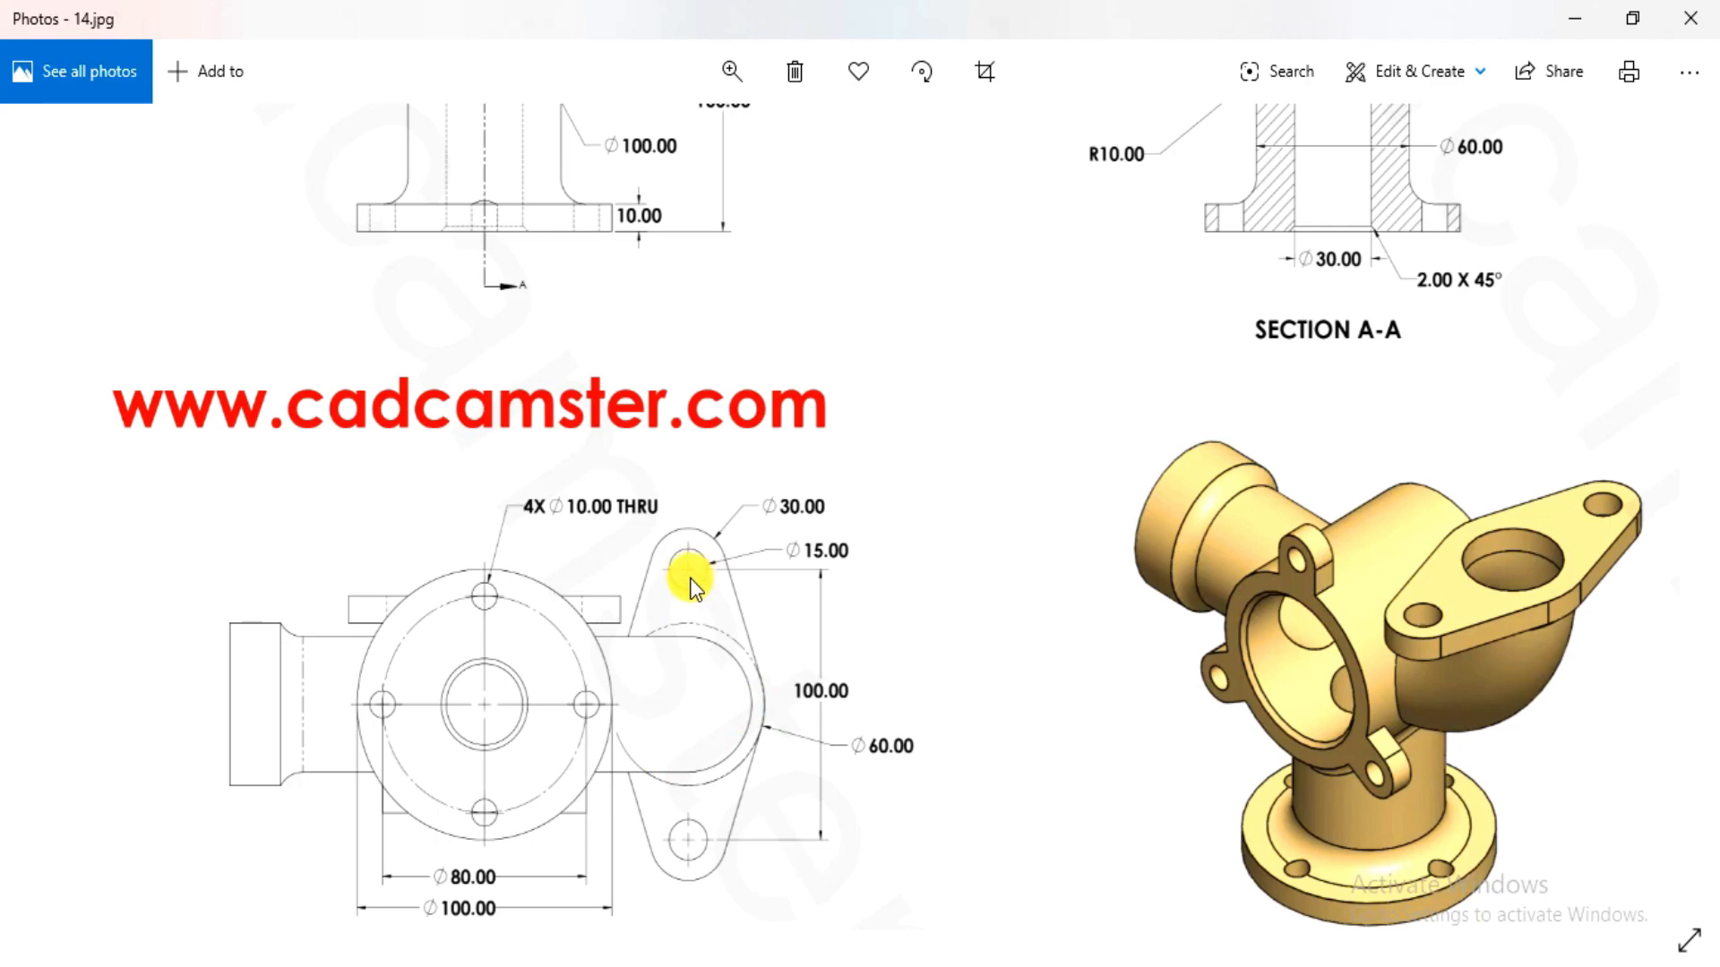
key("alt+Tab")
left_click(107, 76)
left_click(989, 658)
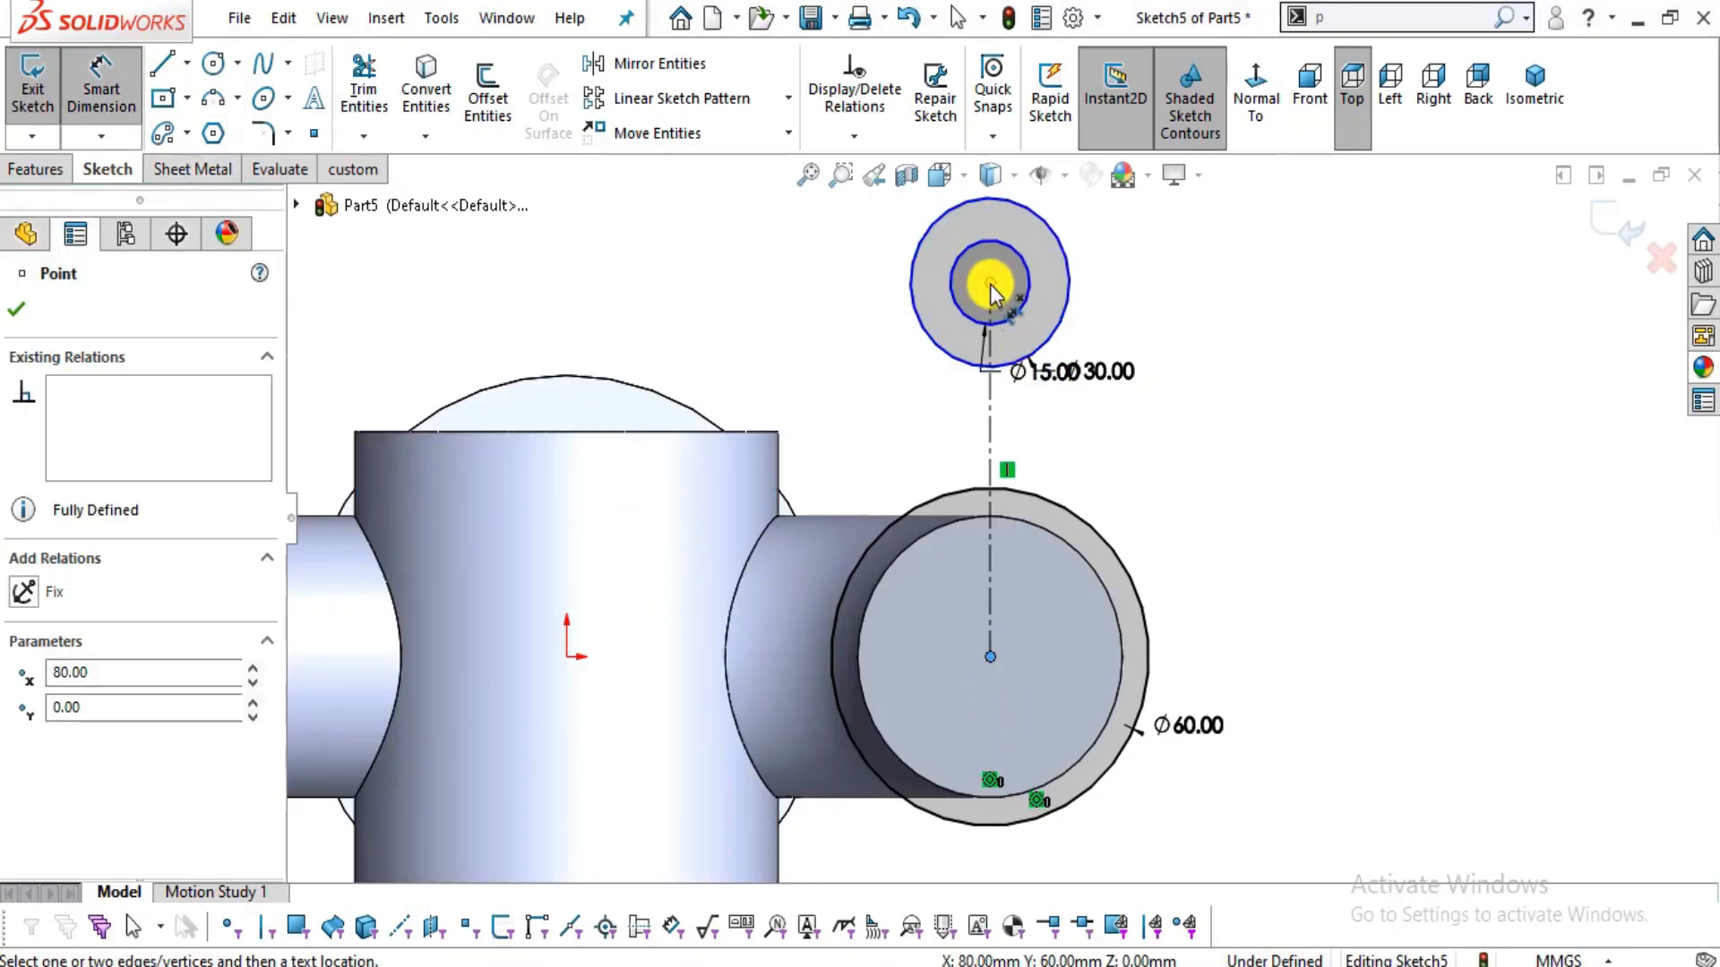
left_click(990, 286)
left_click(1239, 427)
type("50")
key("Return")
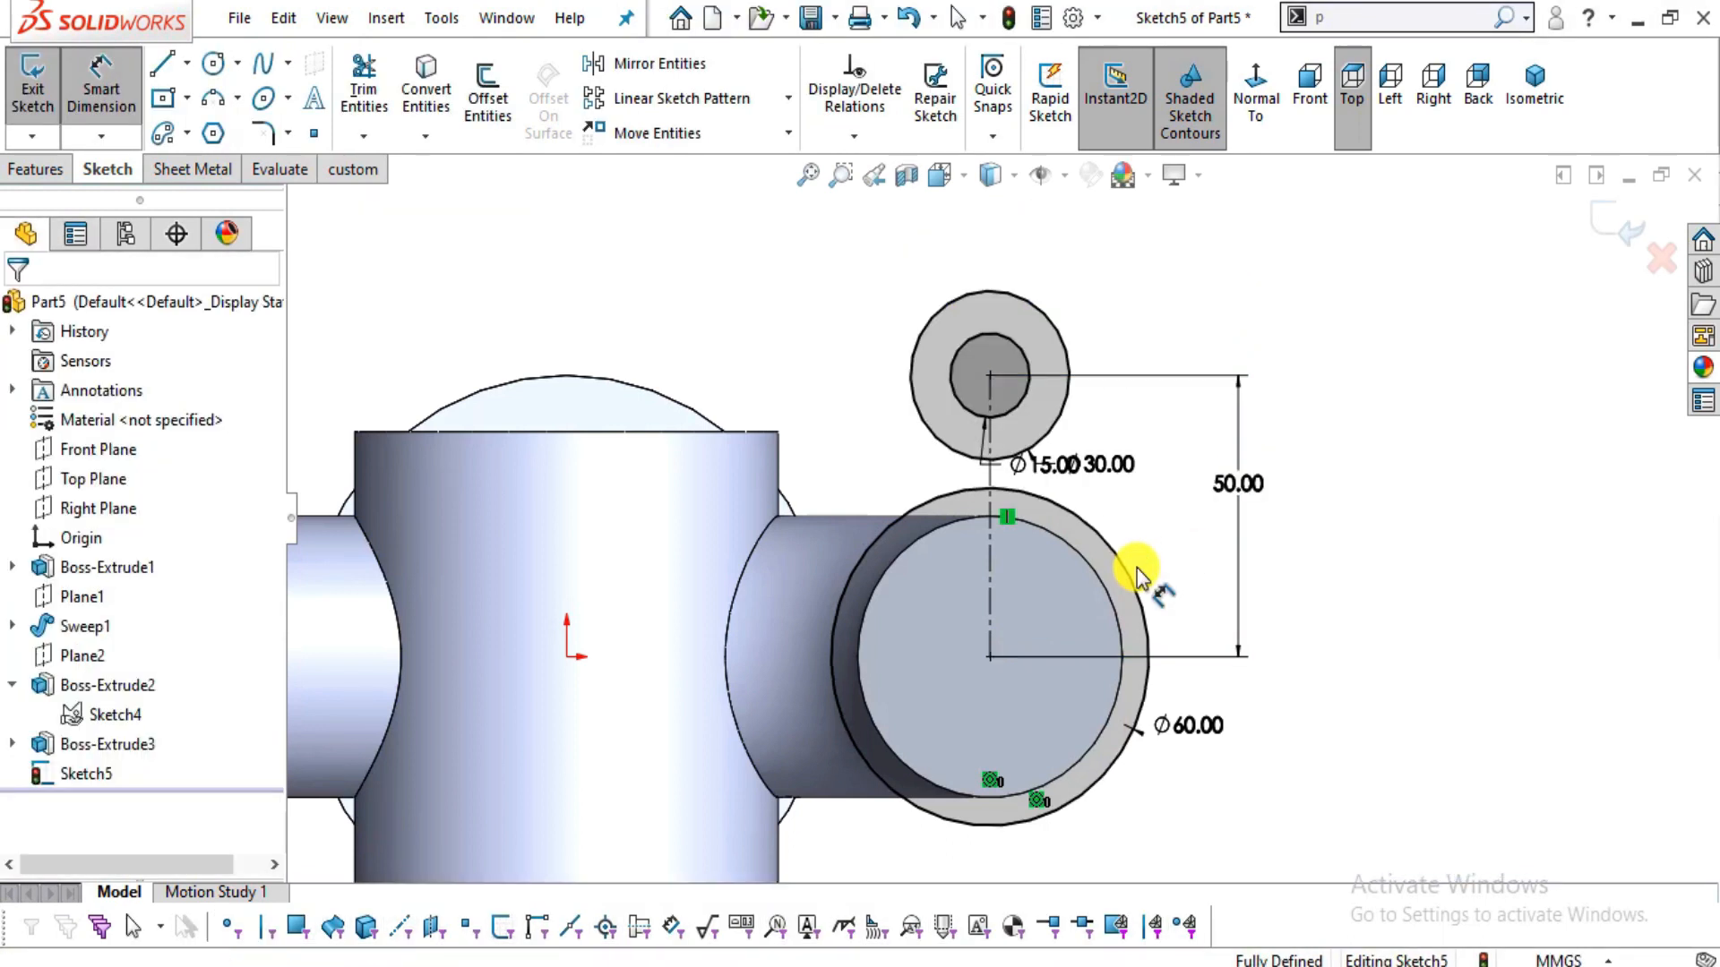
- Move the 15 mm diameter dimension clear of the 30 mm dimension, to the left of the small circles
scroll(1136, 578, "down", 2)
key("Escape")
left_click_drag(992, 452, 751, 353)
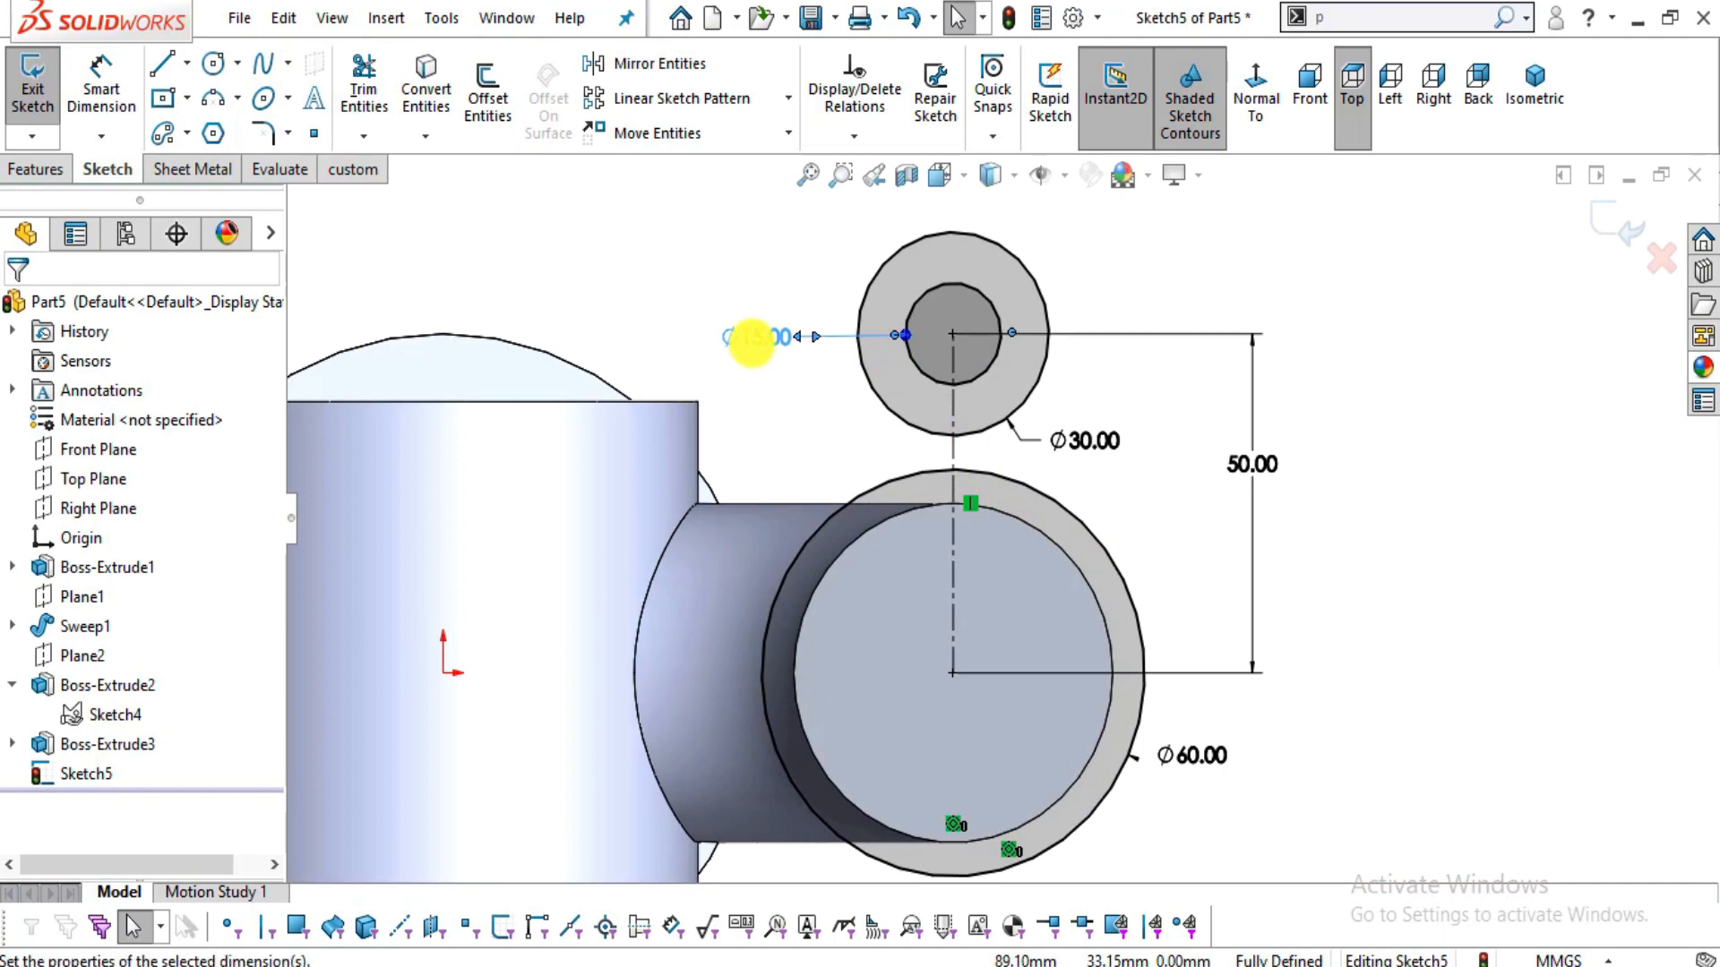
scroll(1197, 454, "up", 2)
- Review the flange outline in drawing 14.jpg and draw a line tangent to the left sides of the 30 mm and 60 mm circles
key("alt+Tab")
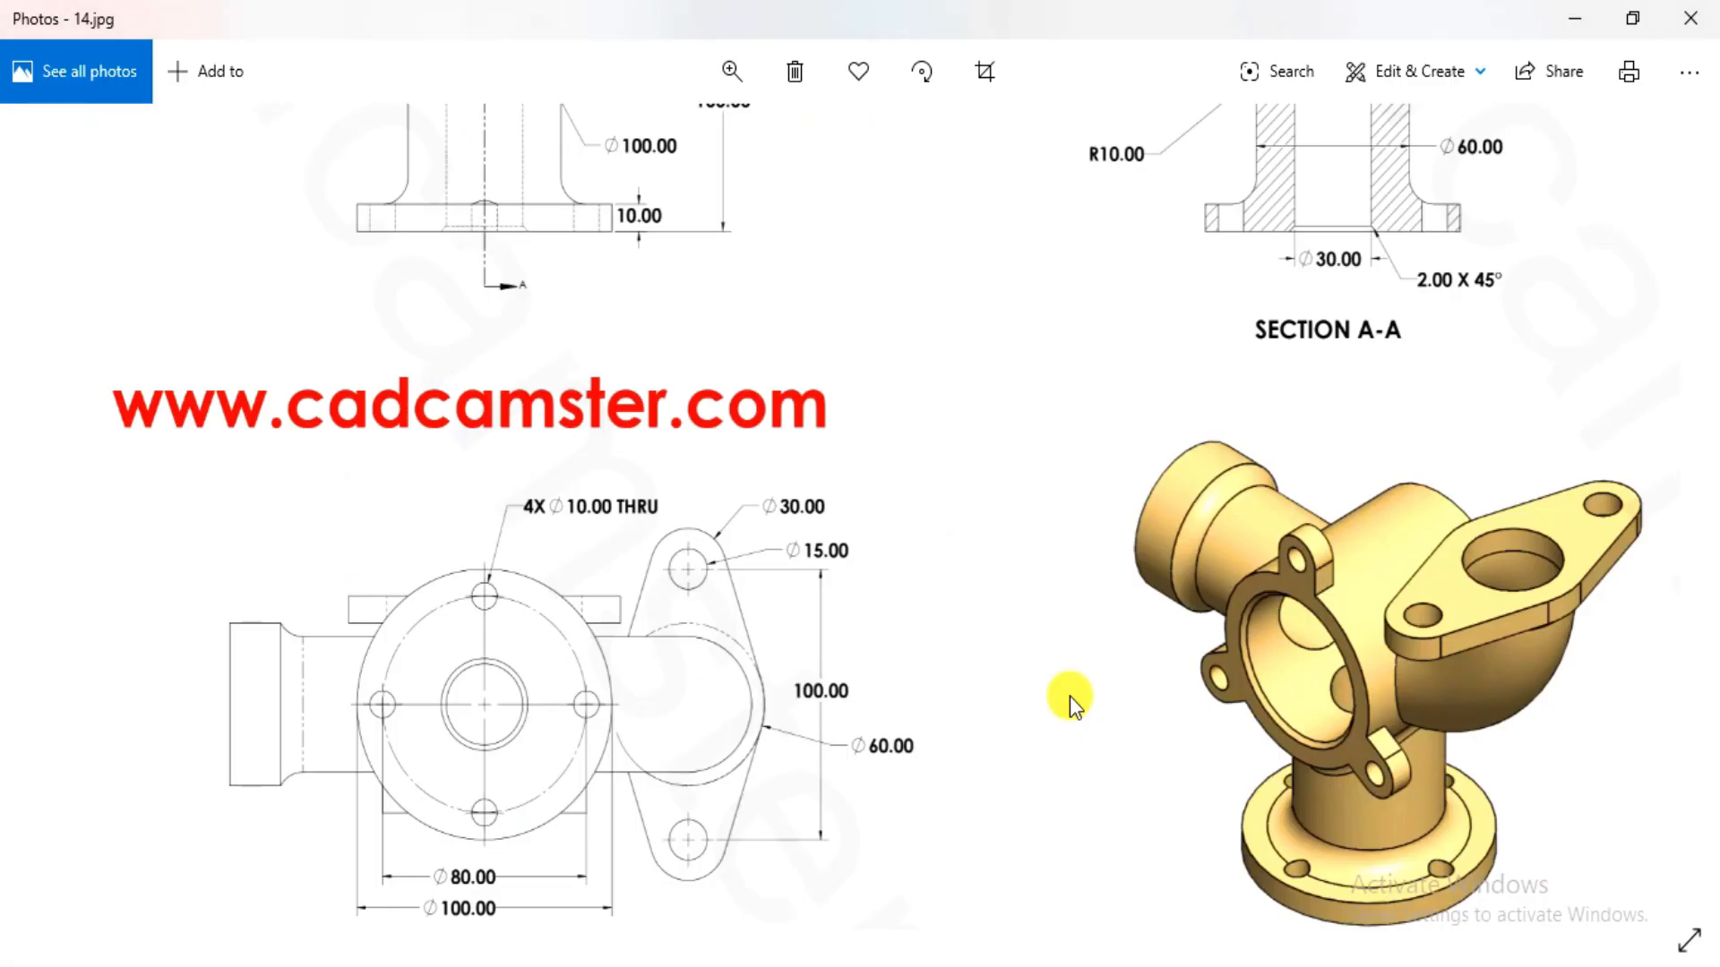
key("alt+Tab")
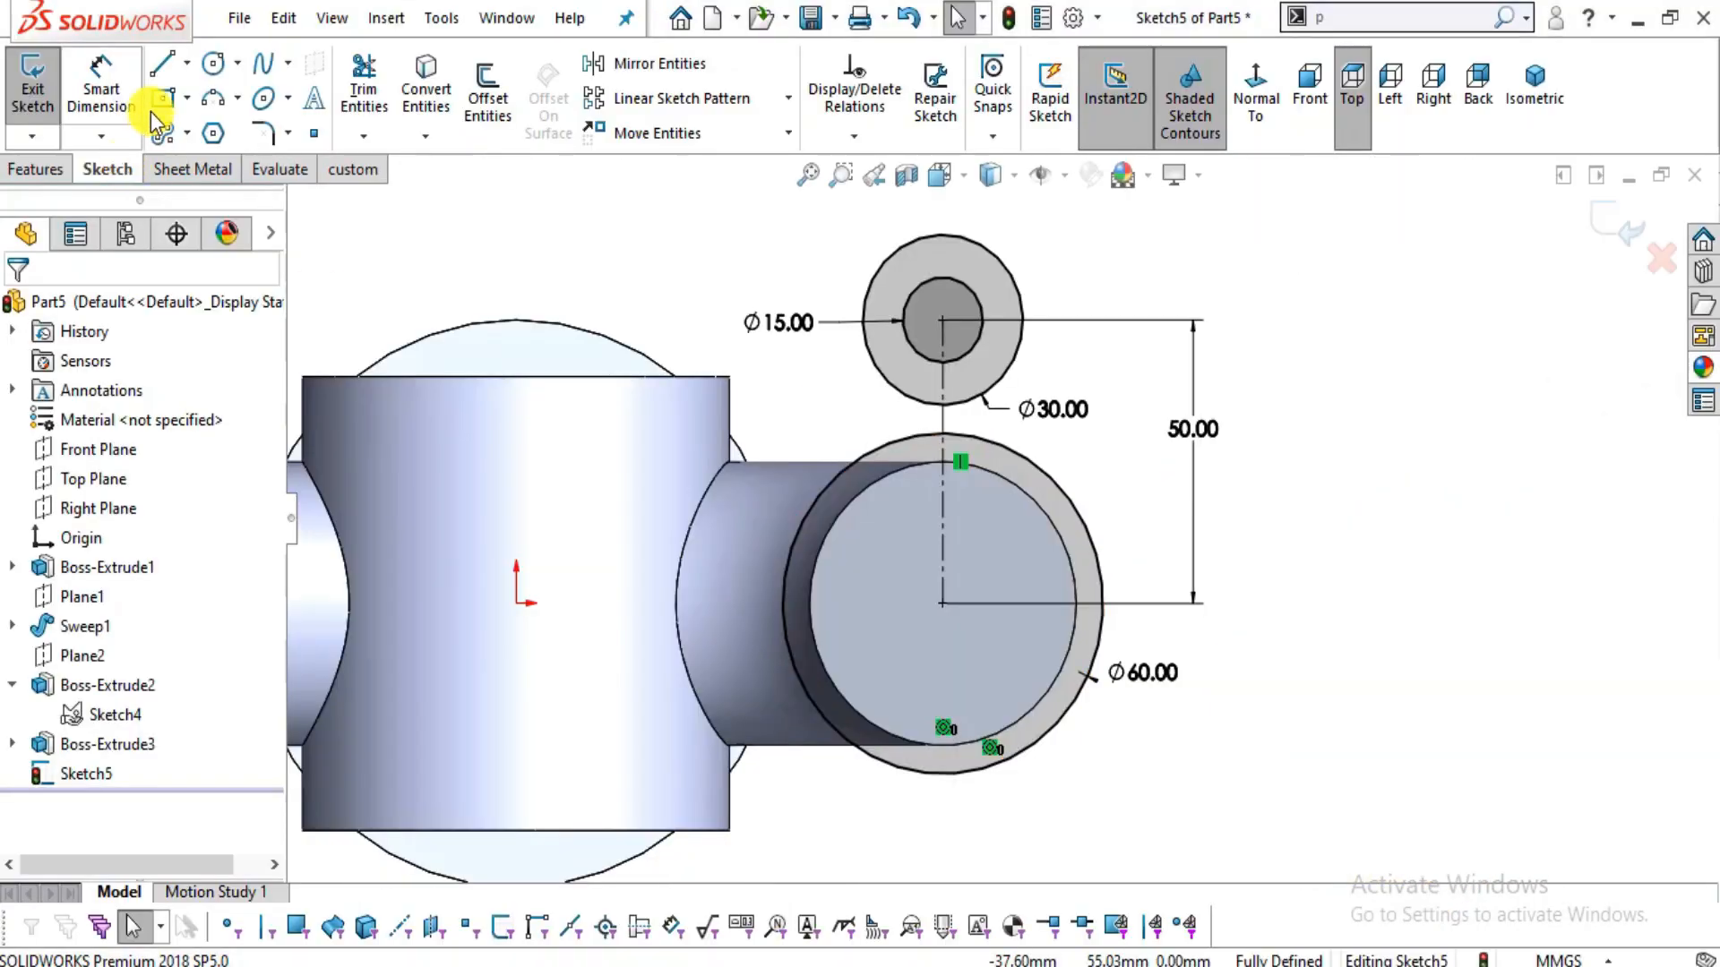
left_click(162, 63)
scroll(923, 446, "down", 1)
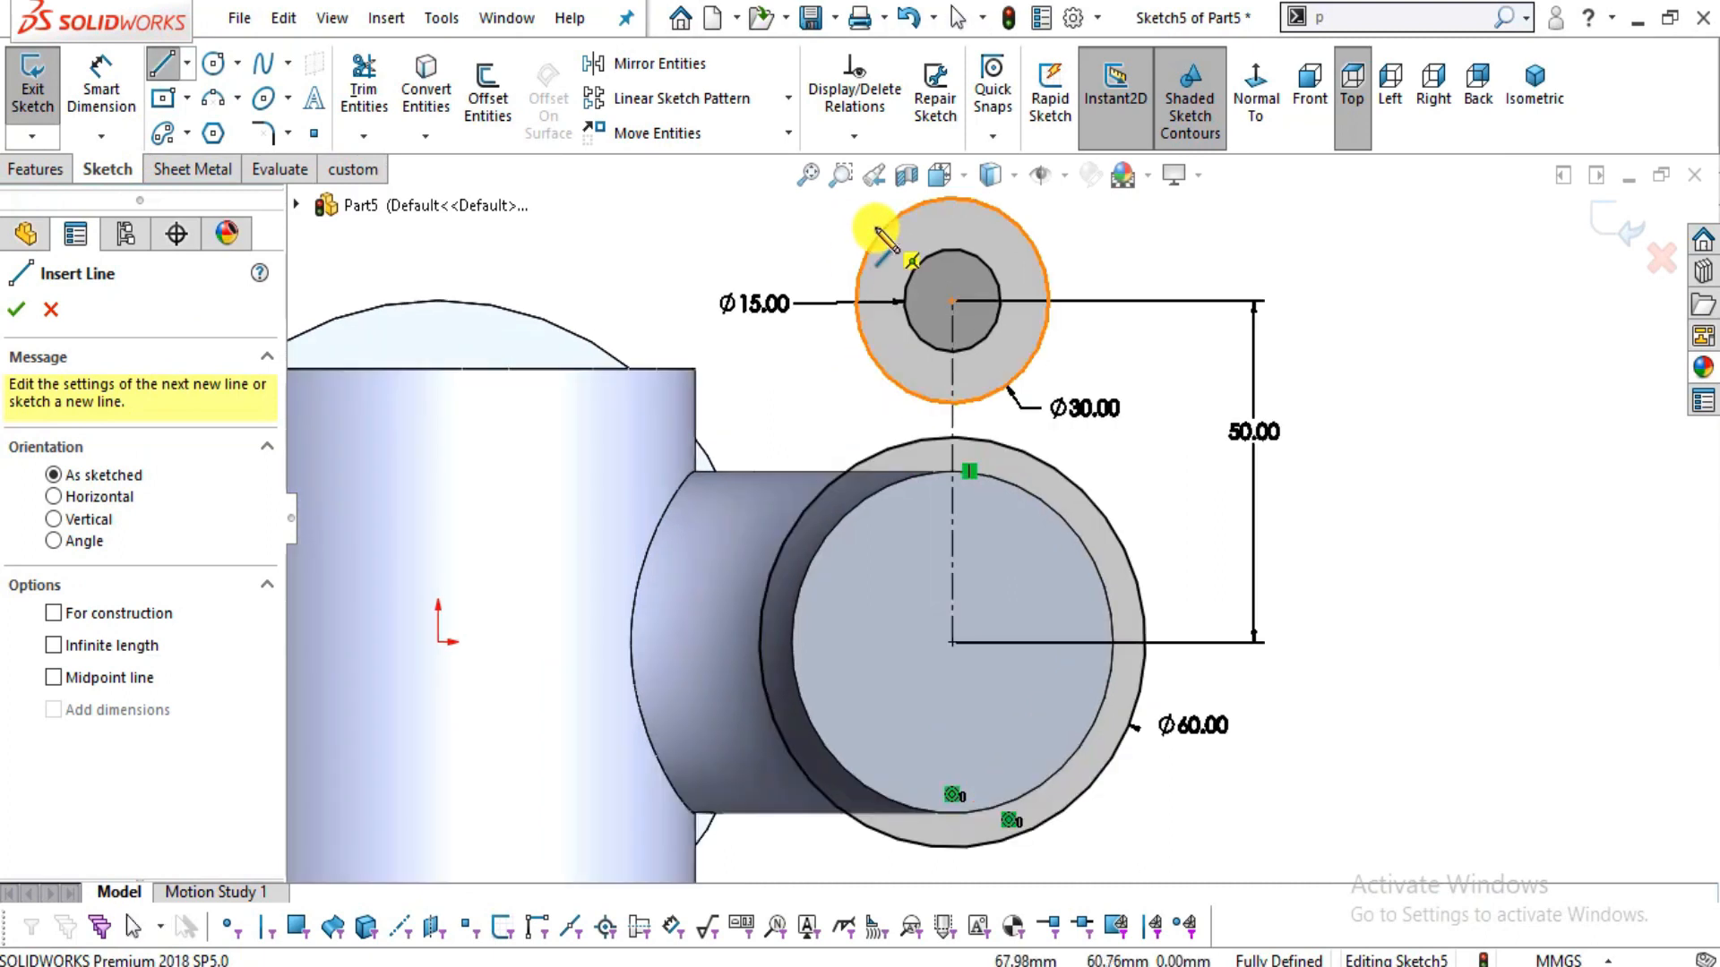
left_click(860, 267)
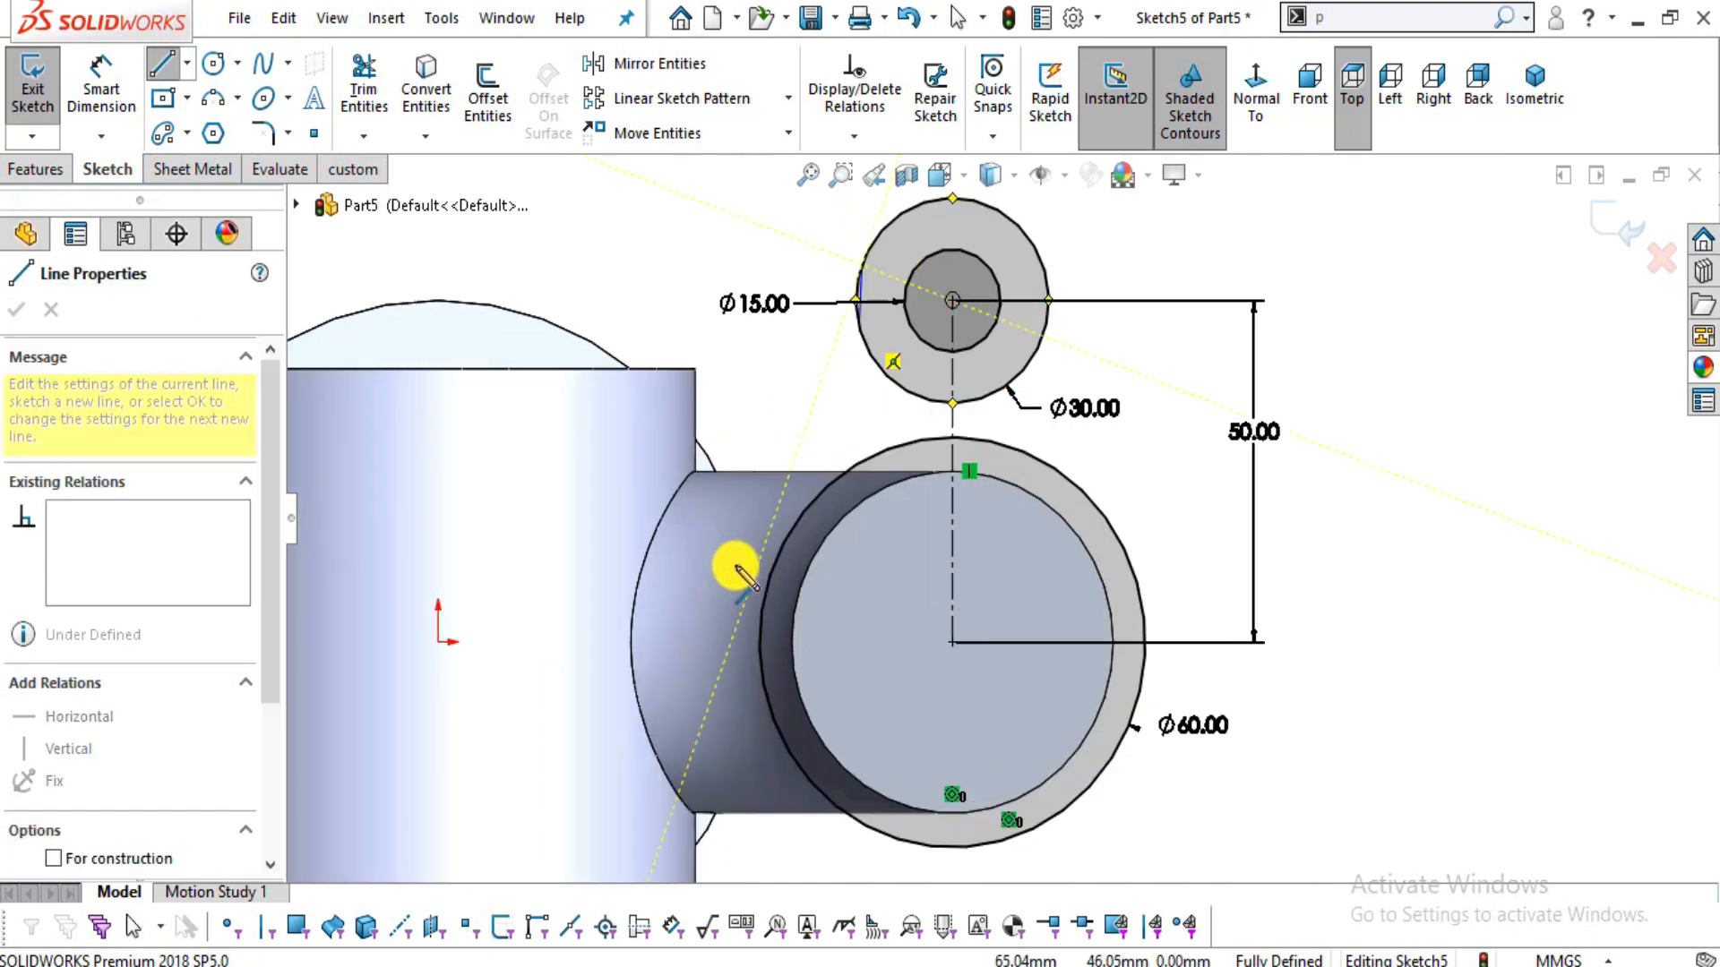
left_click(763, 605)
key("Escape")
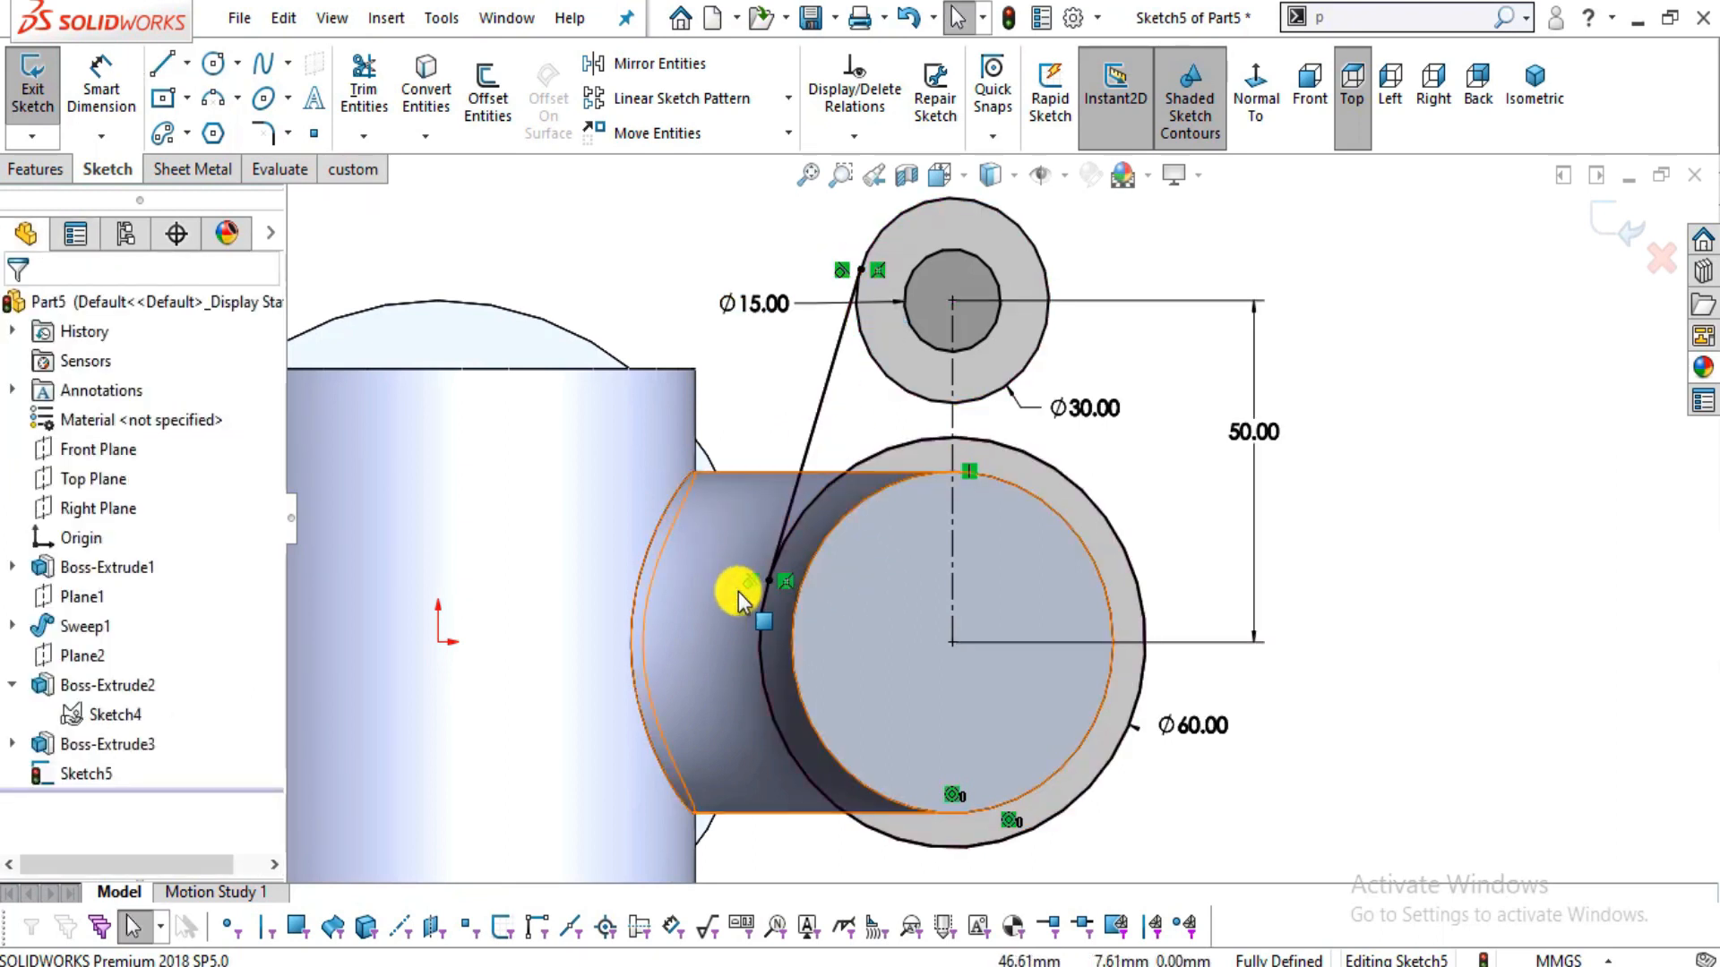
- Draw a second line tangent to the right sides of the 30 mm and 60 mm circles
key("l")
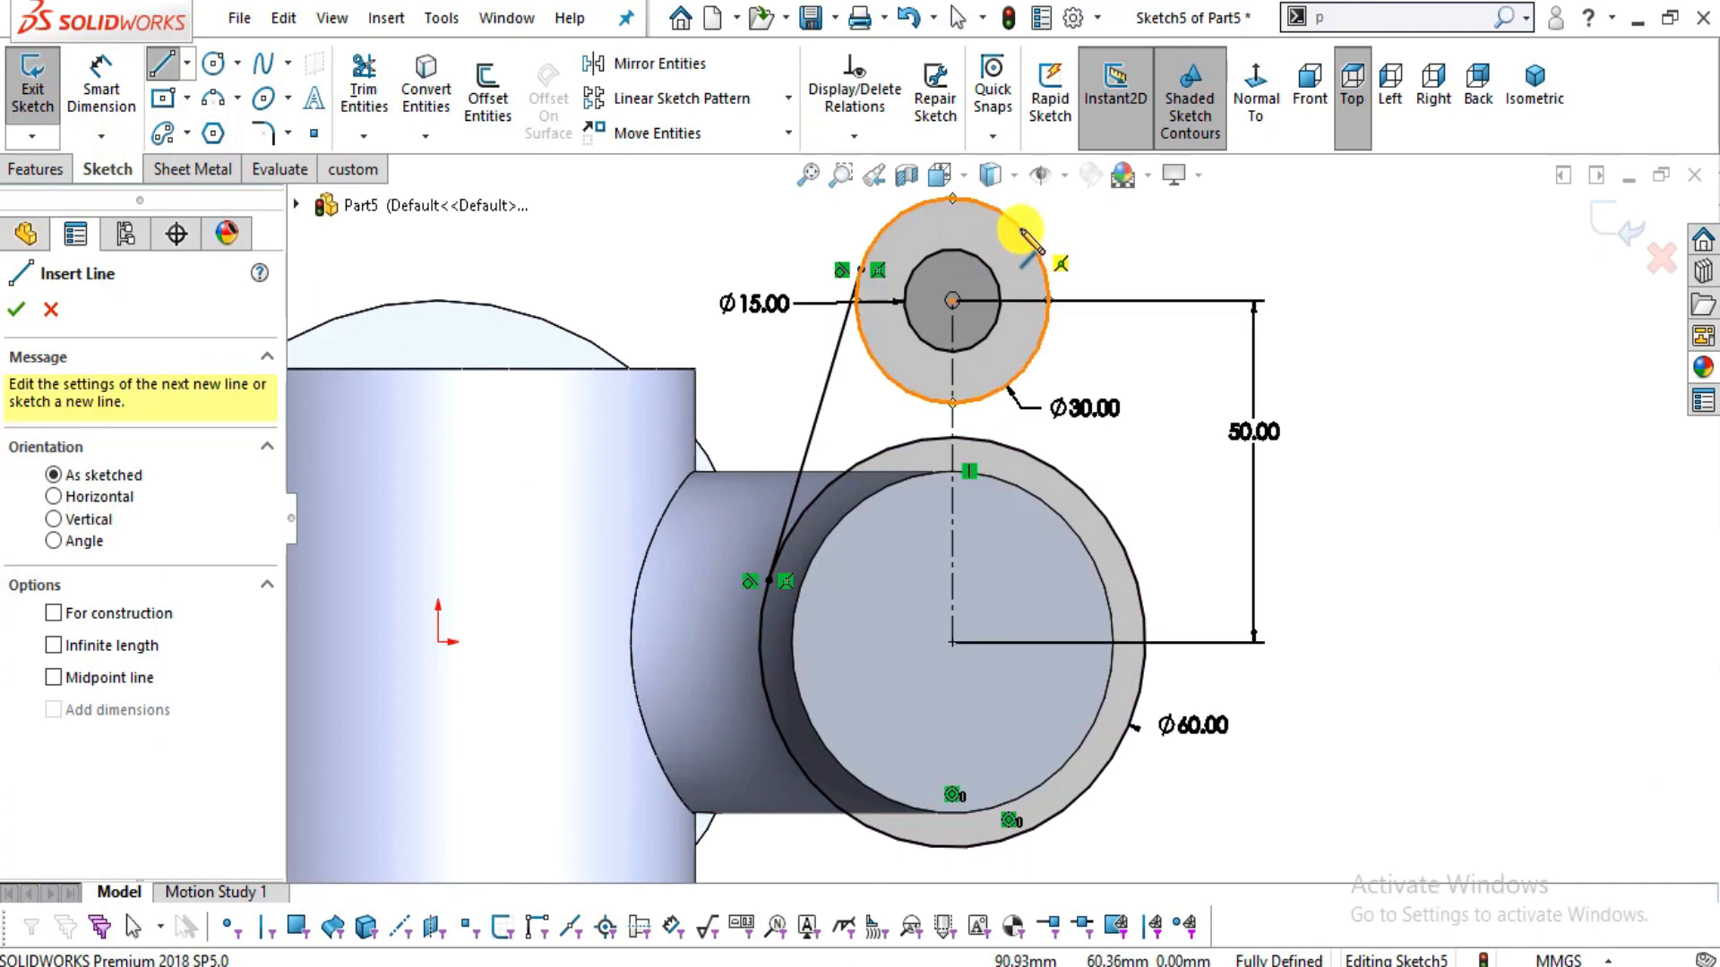
left_click(1042, 273)
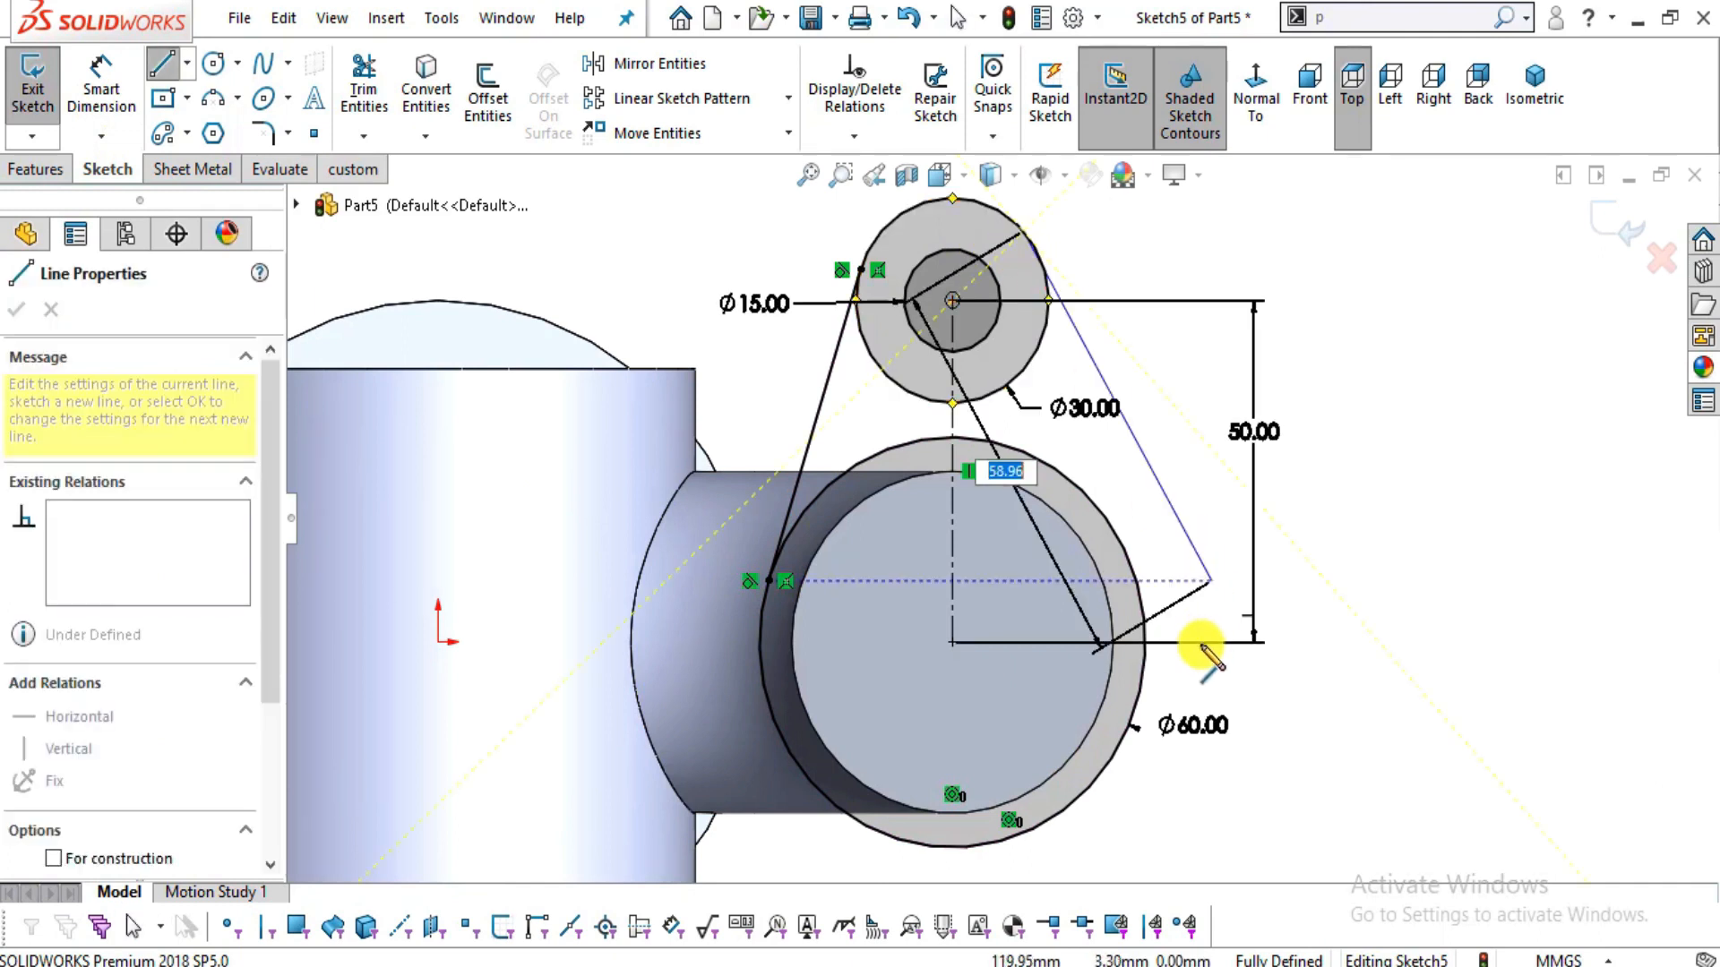
left_click(1148, 602)
key("Escape")
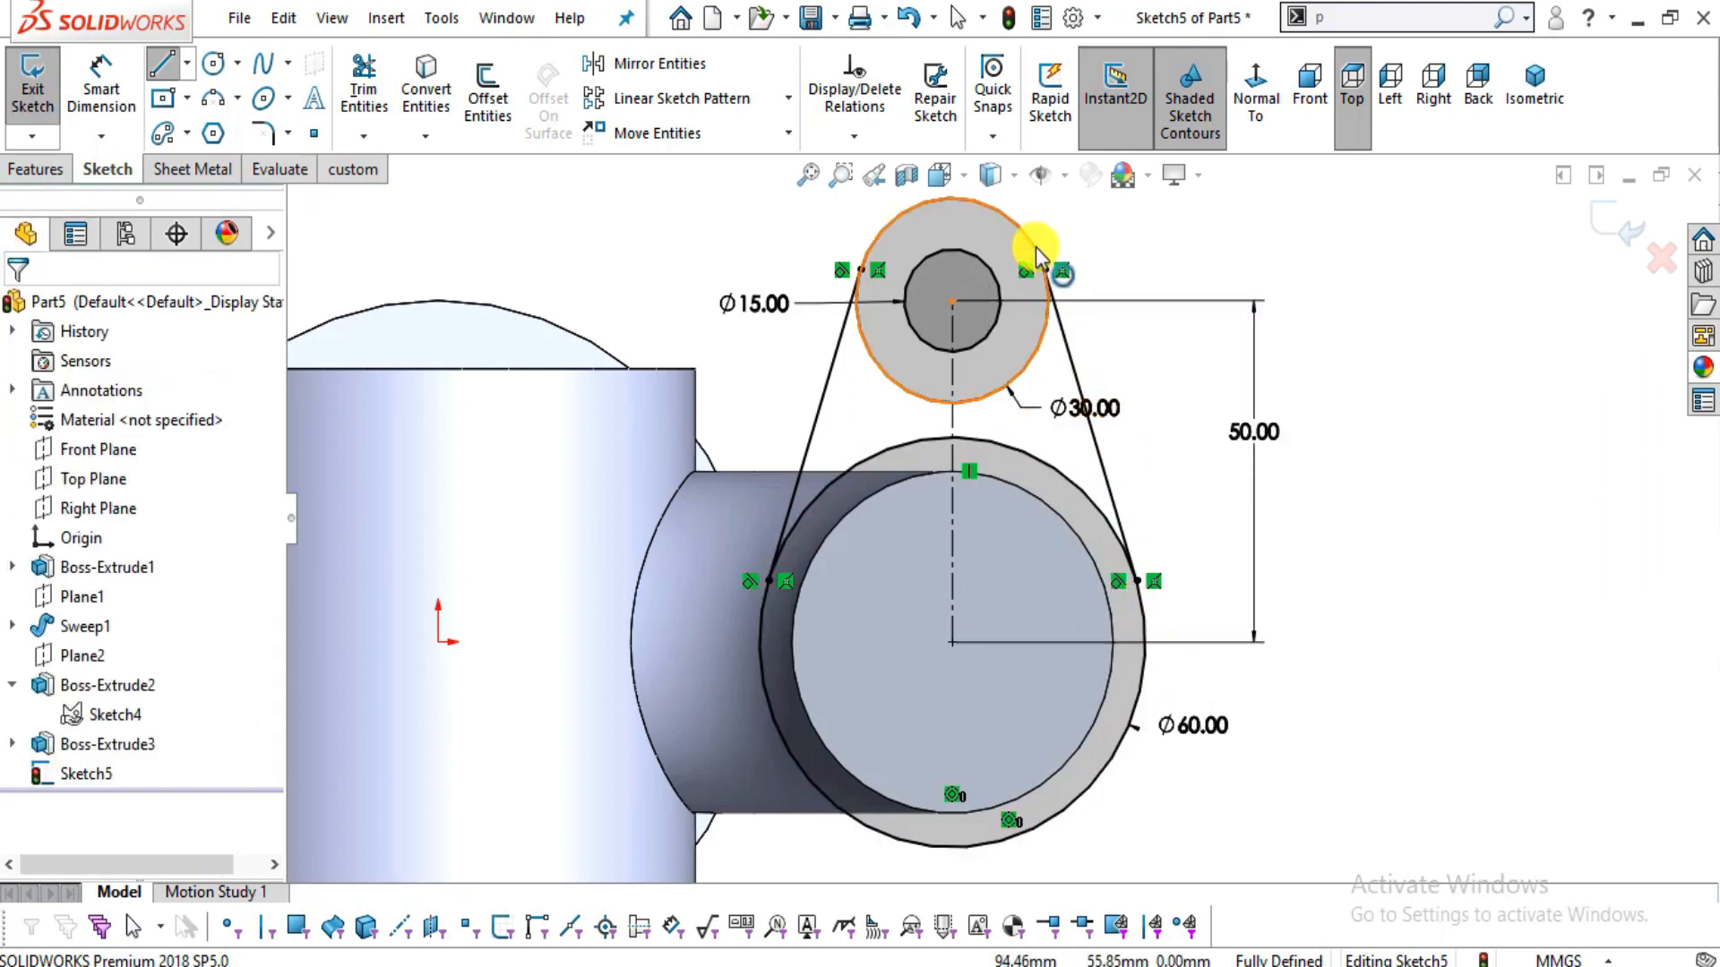
scroll(1110, 674, "up", 1)
scroll(1085, 656, "down", 1)
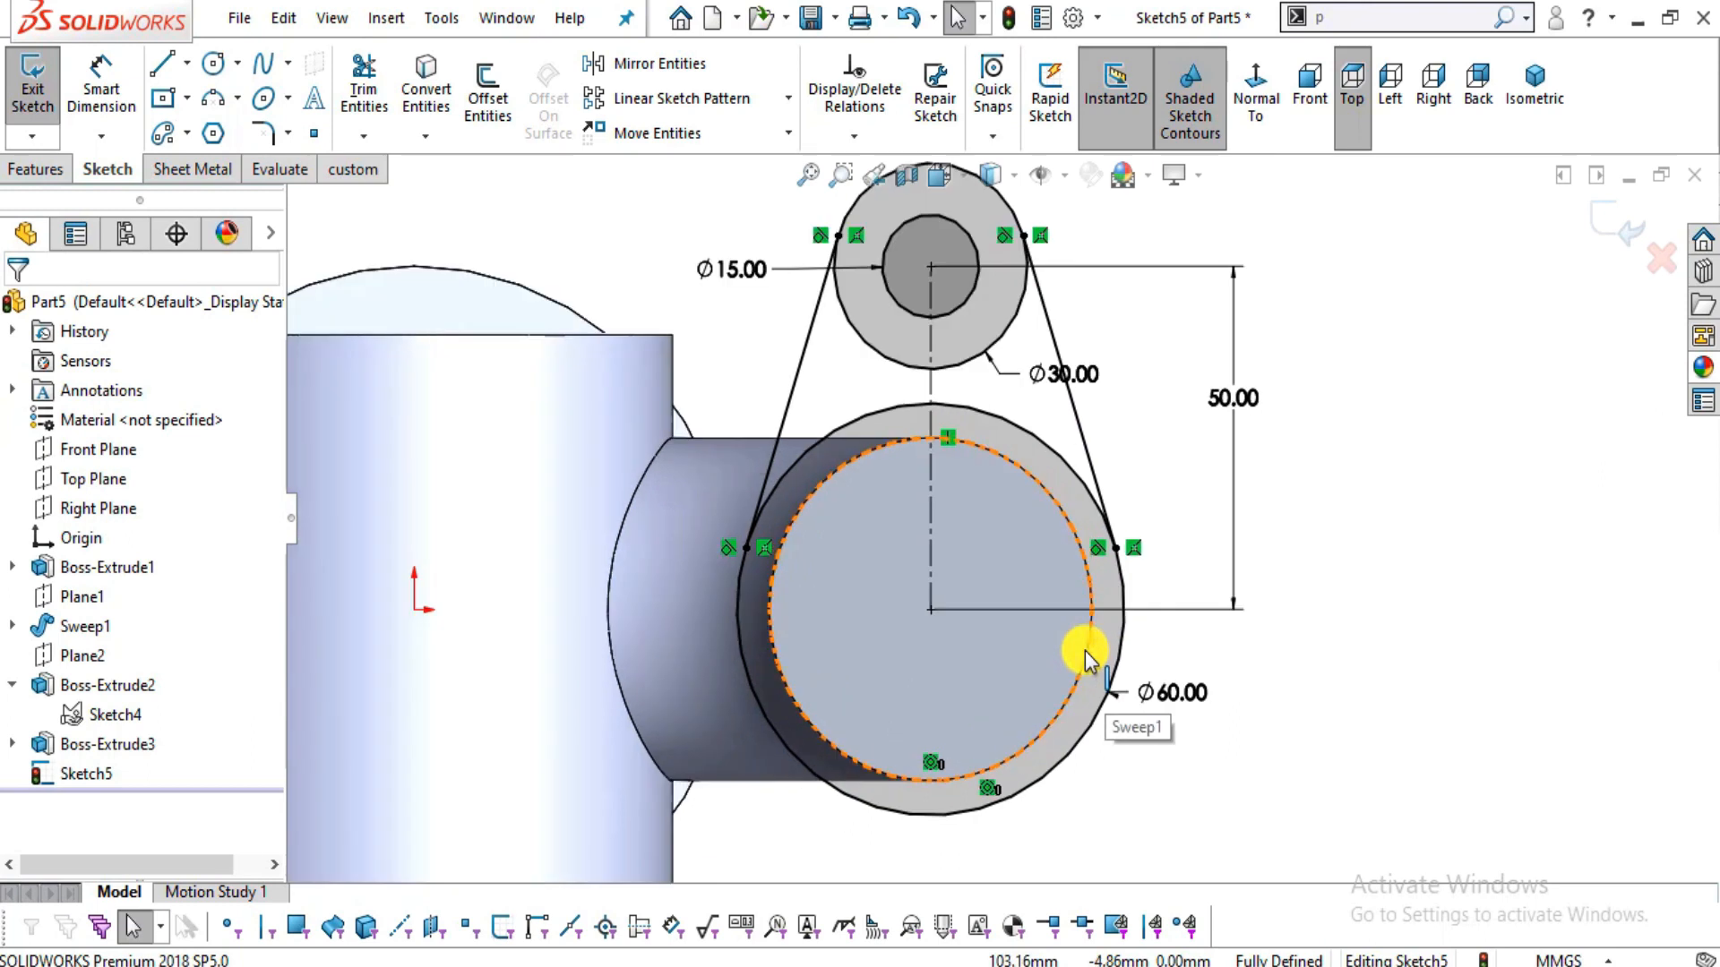
- Draw a horizontal midpoint line about 116 mm long centred on the 60 mm circle and convert it to construction geometry
left_click(185, 65)
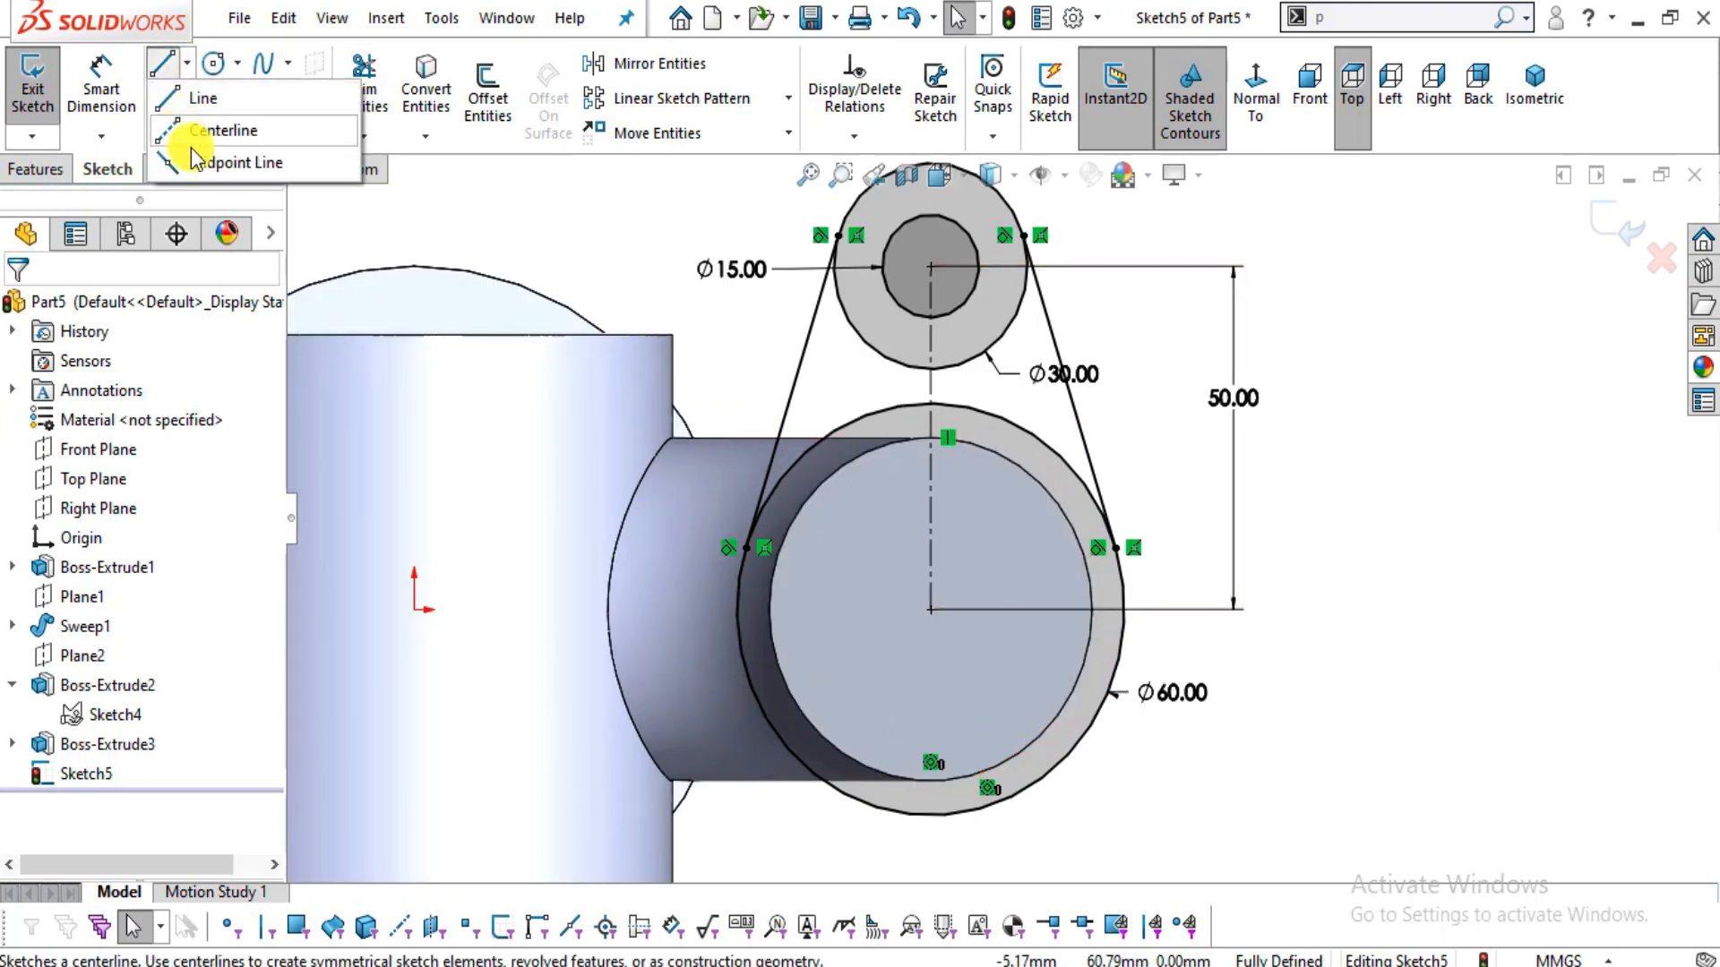
left_click(237, 162)
left_click(932, 611)
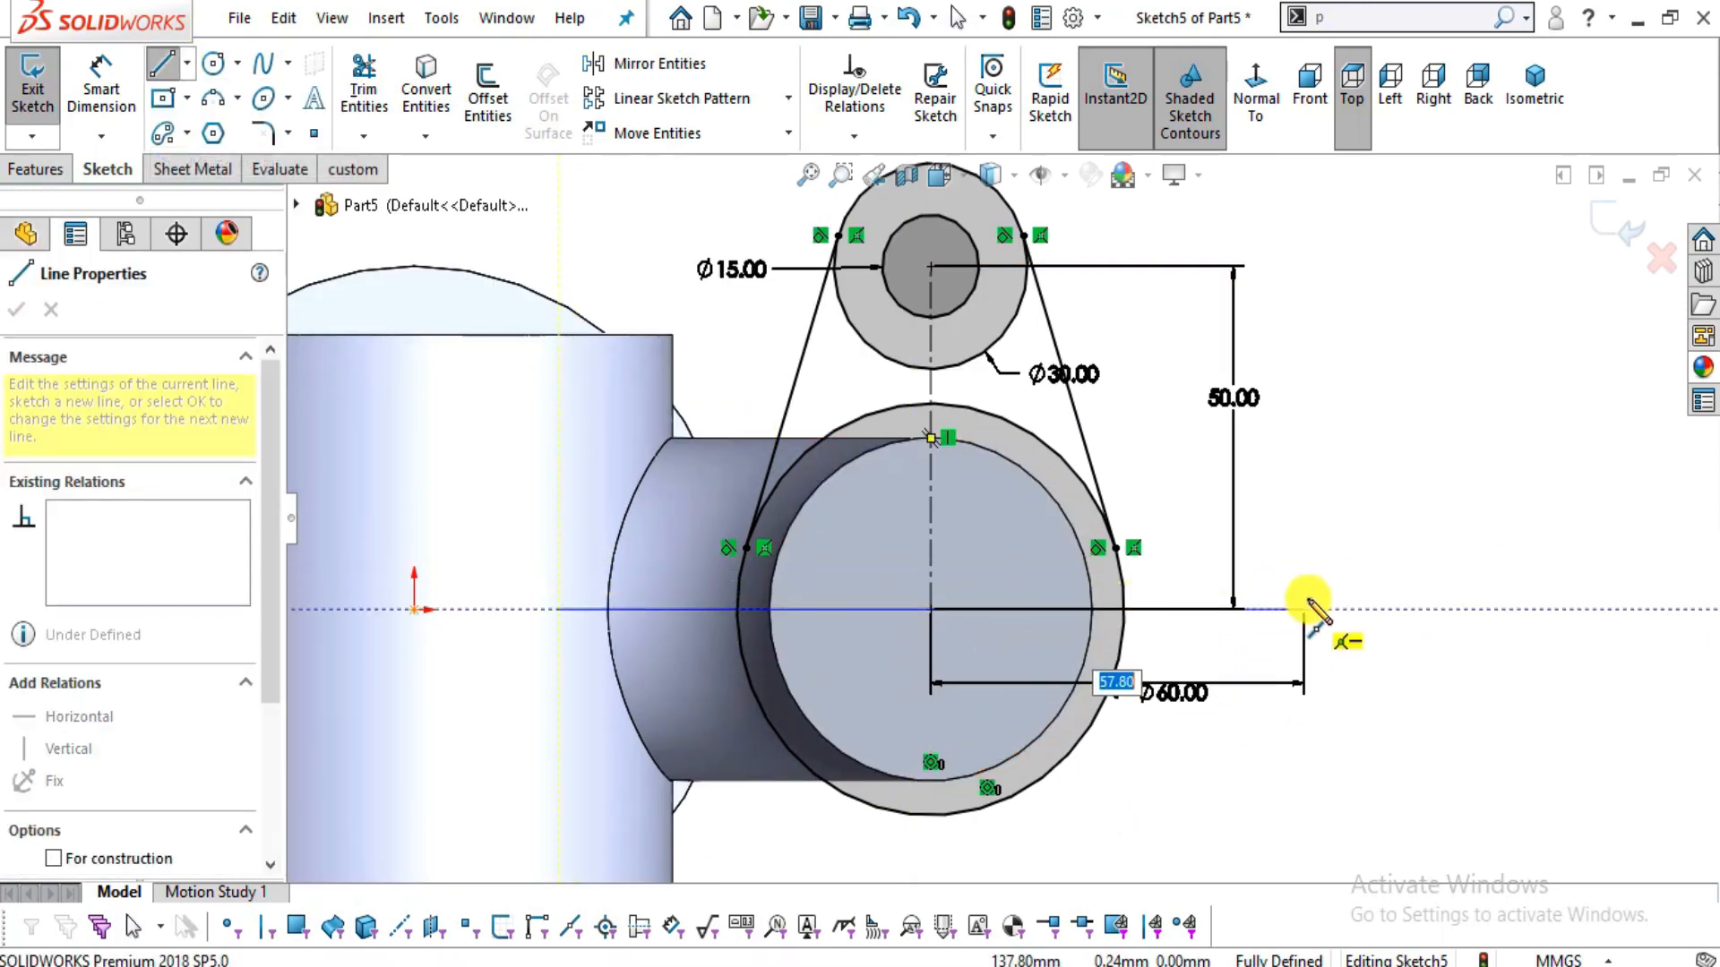
left_click(1305, 610)
key("Escape")
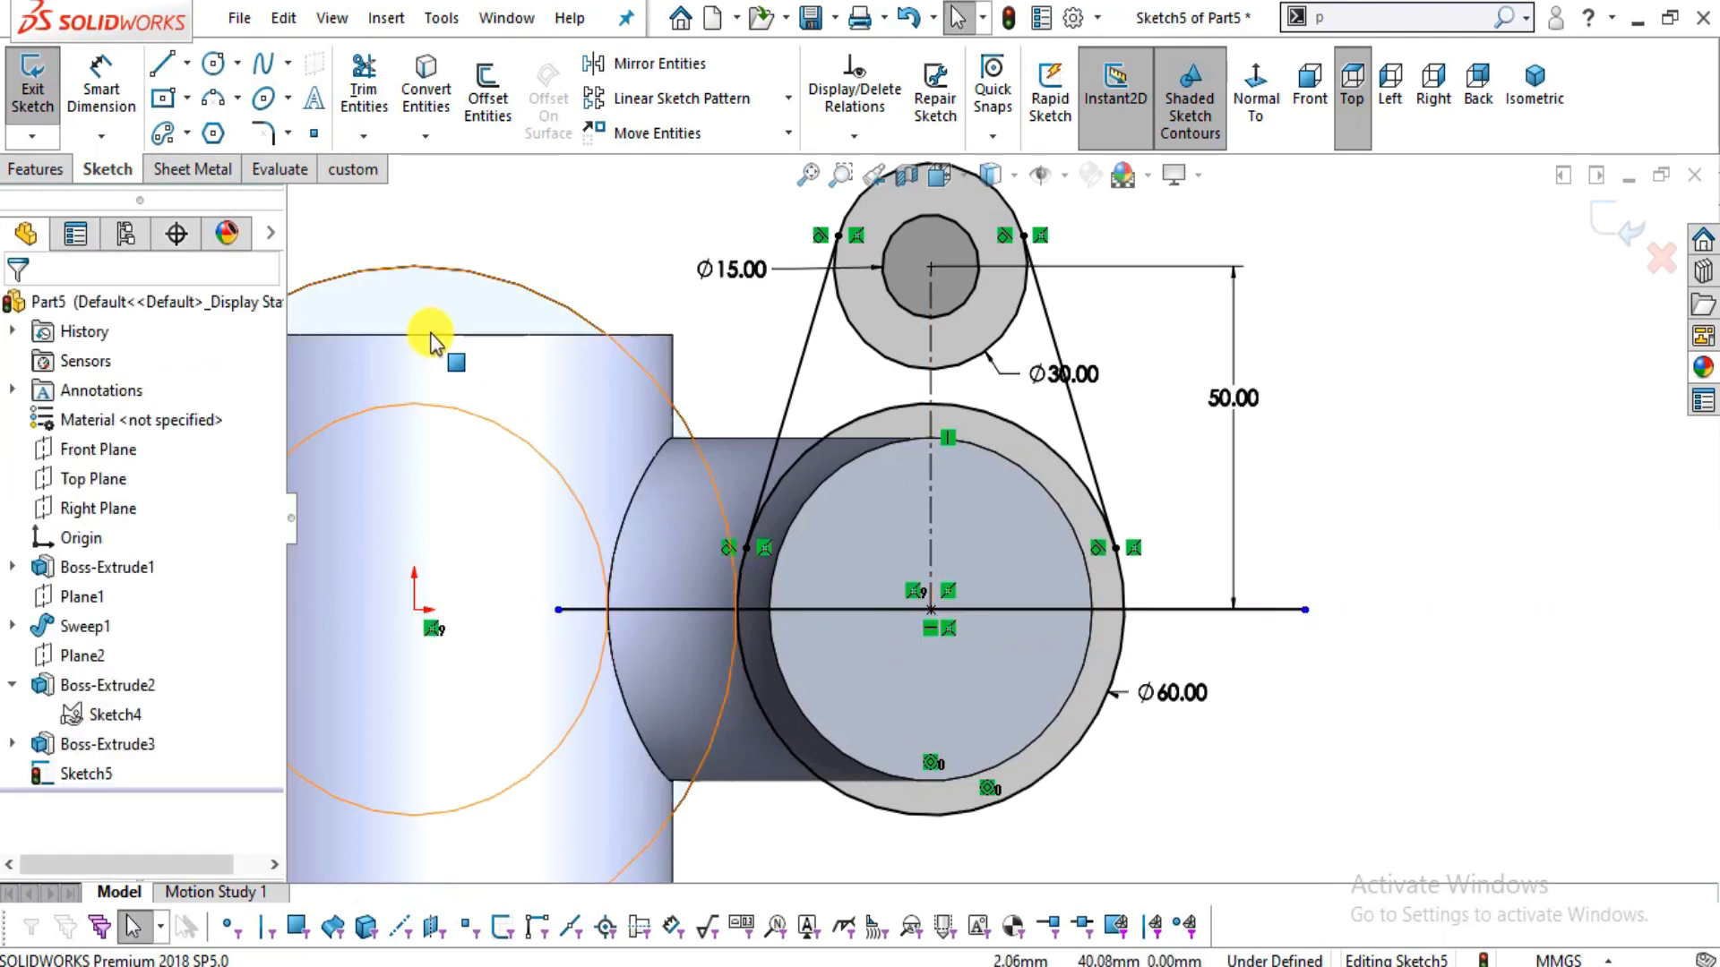
left_click(798, 609)
right_click(801, 609)
left_click(897, 442)
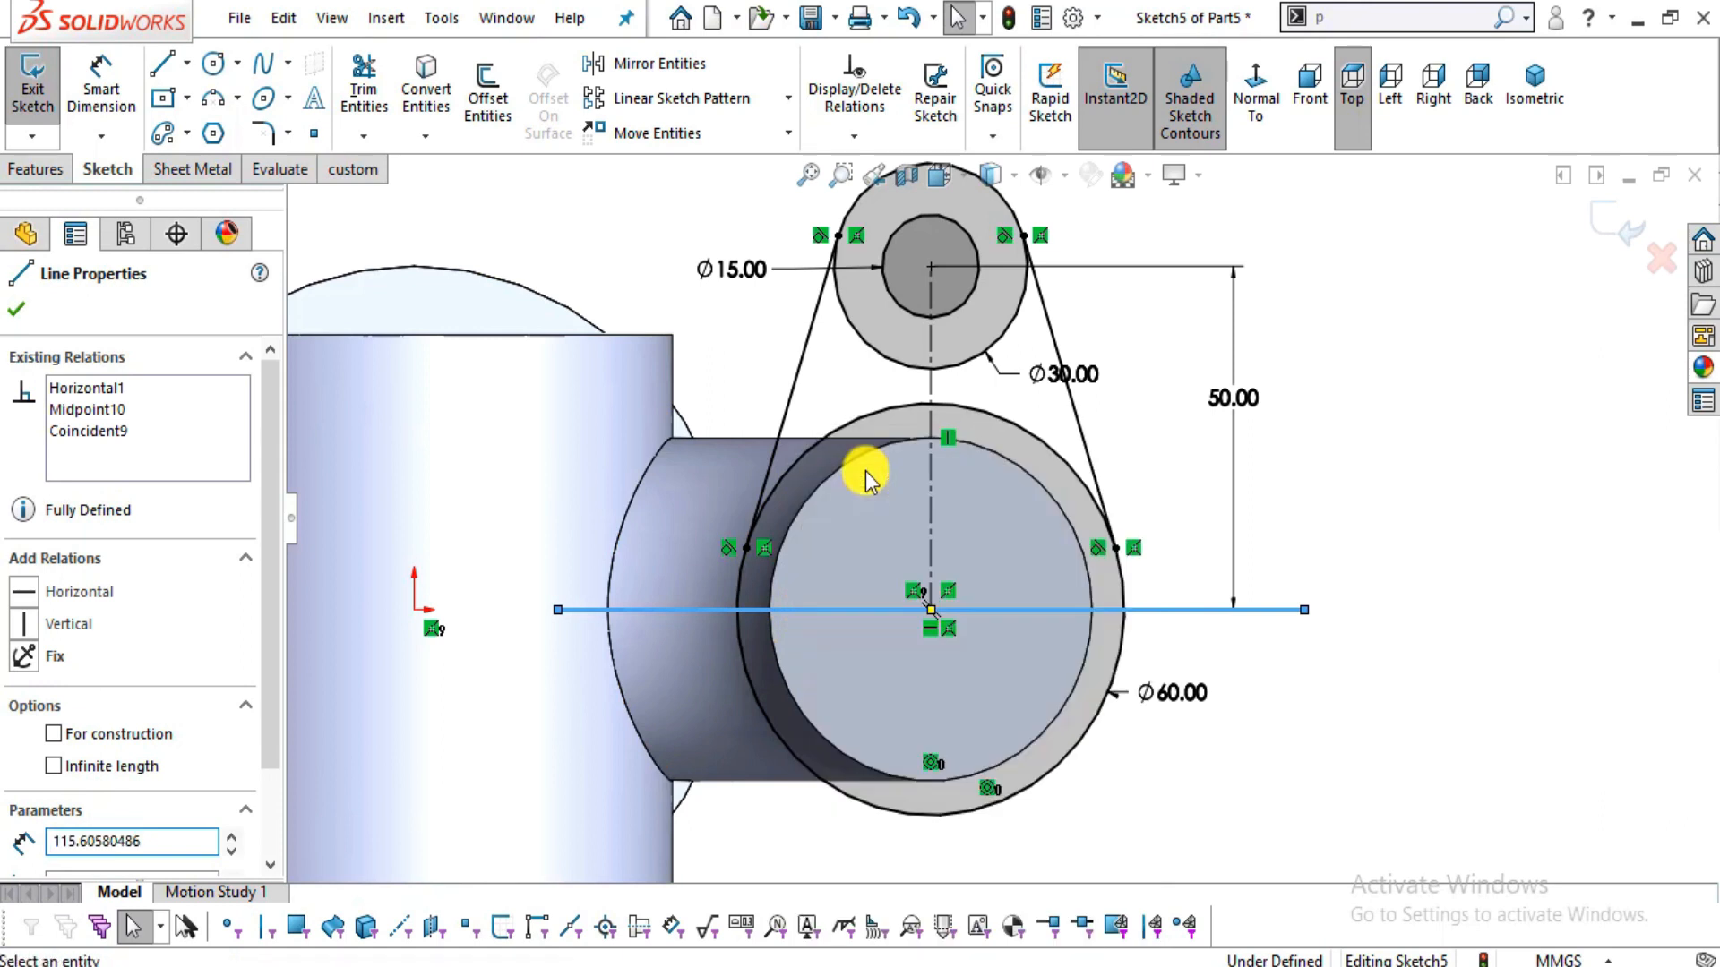
key("Escape")
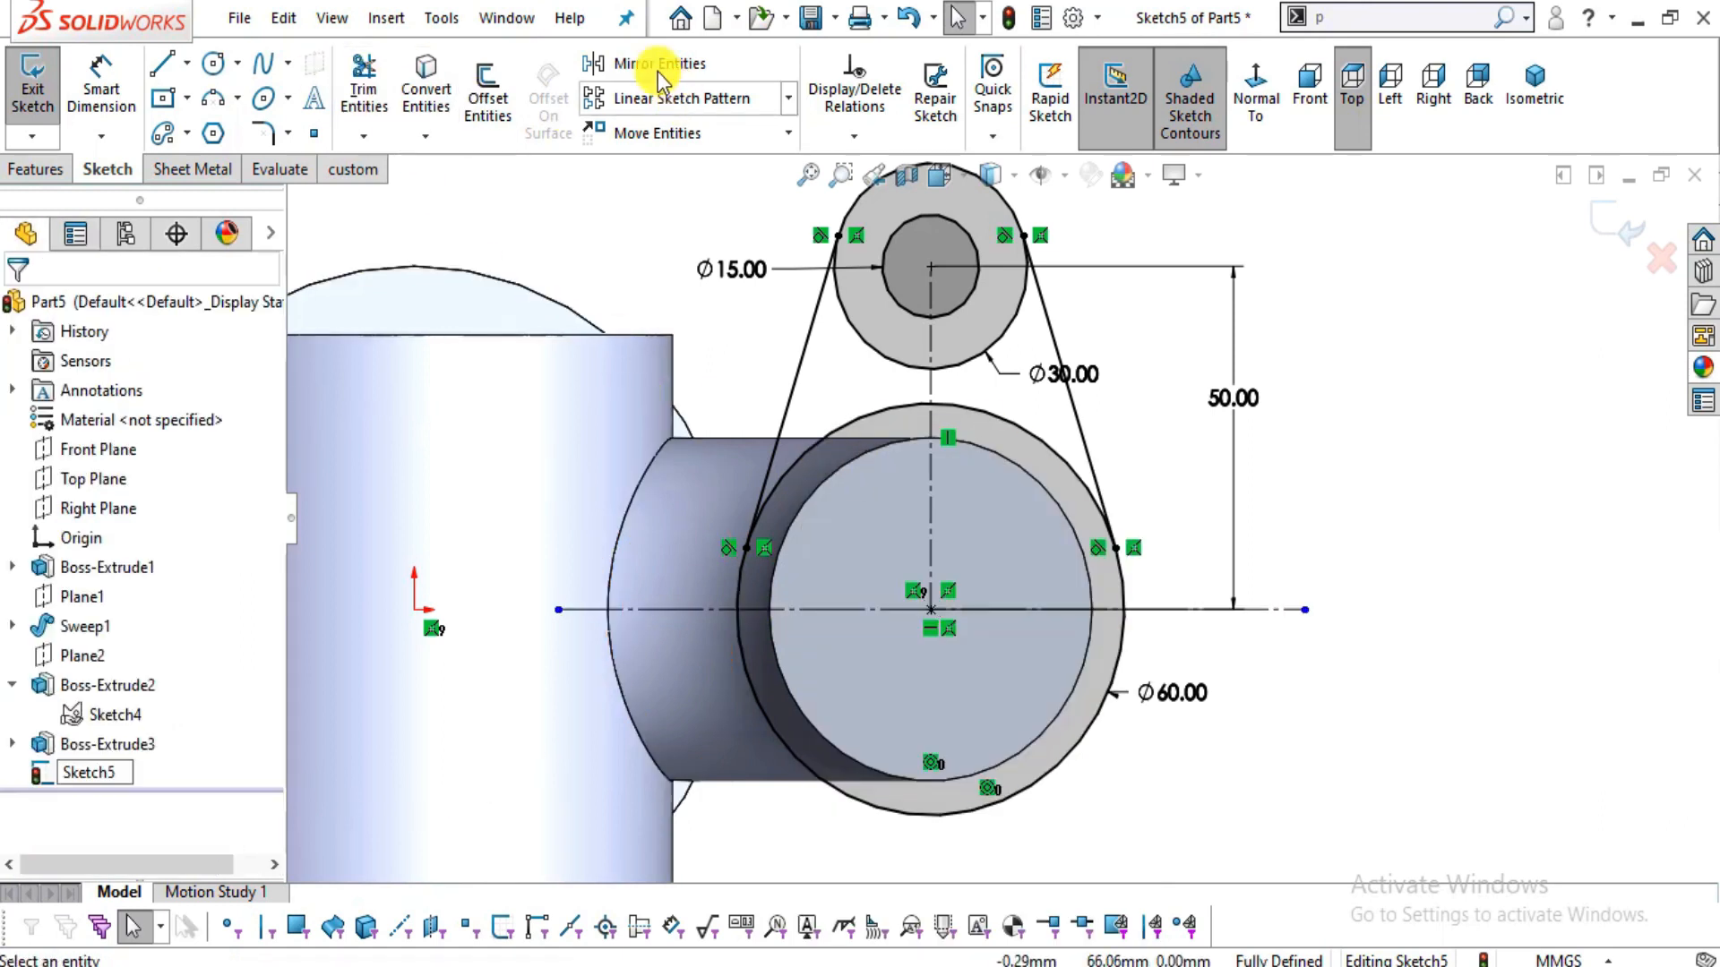
left_click(660, 64)
left_click(830, 331)
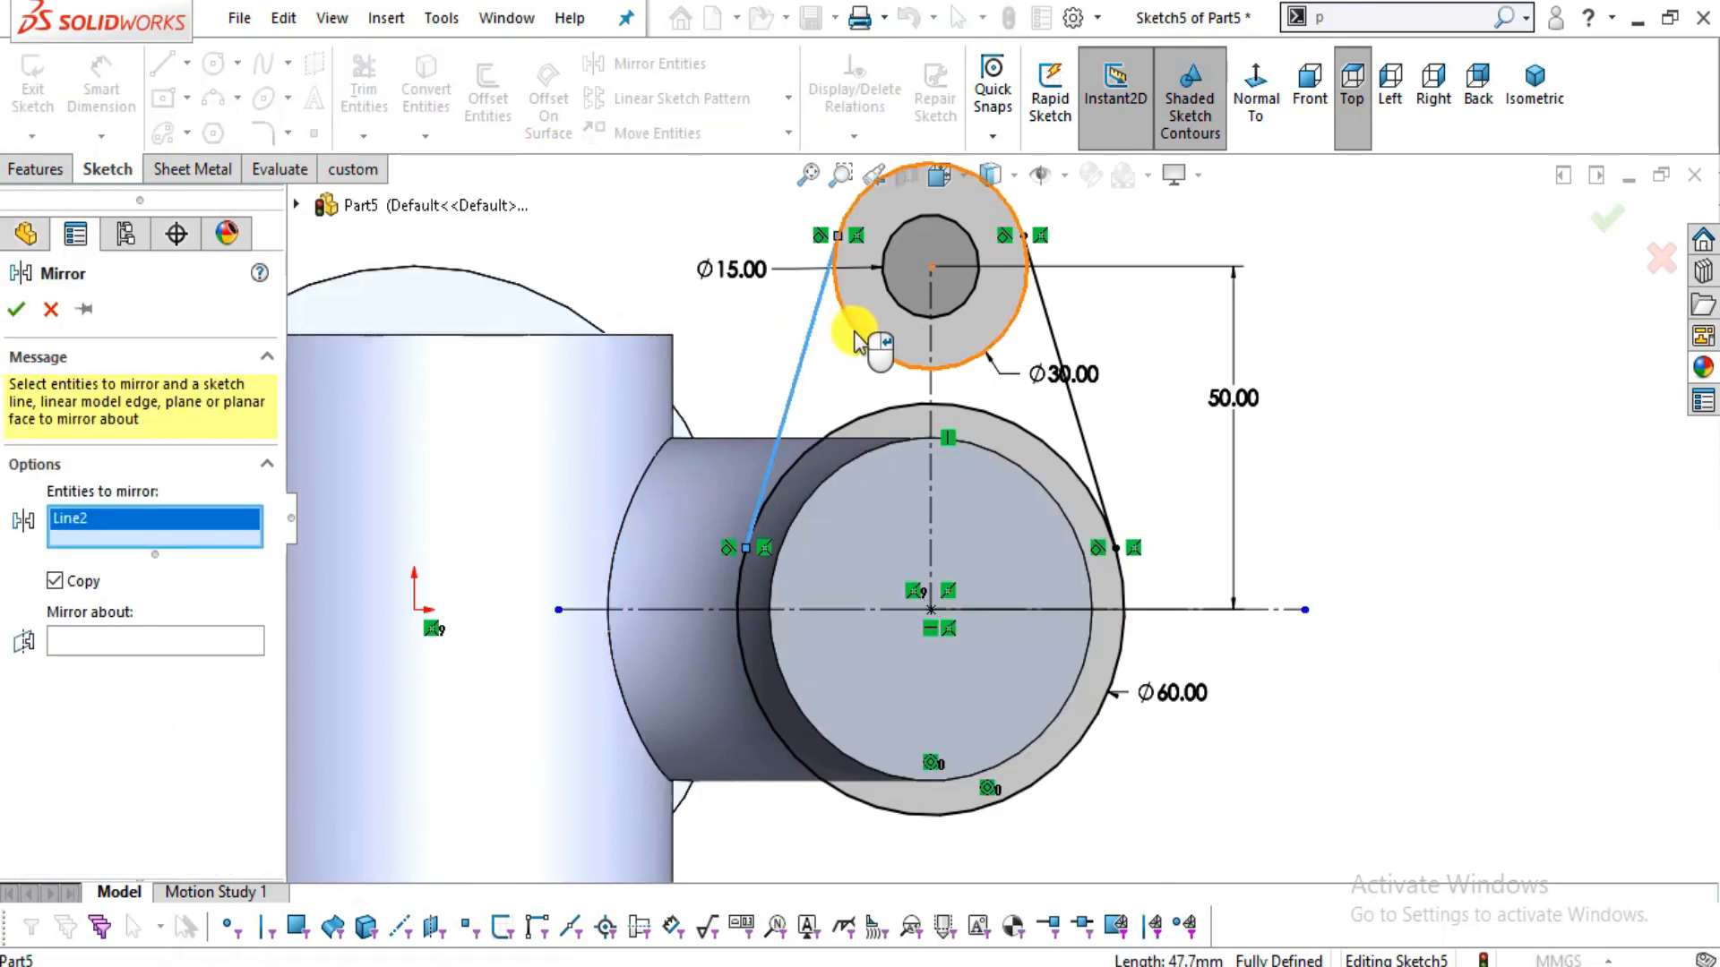
left_click(864, 336)
left_click(911, 309)
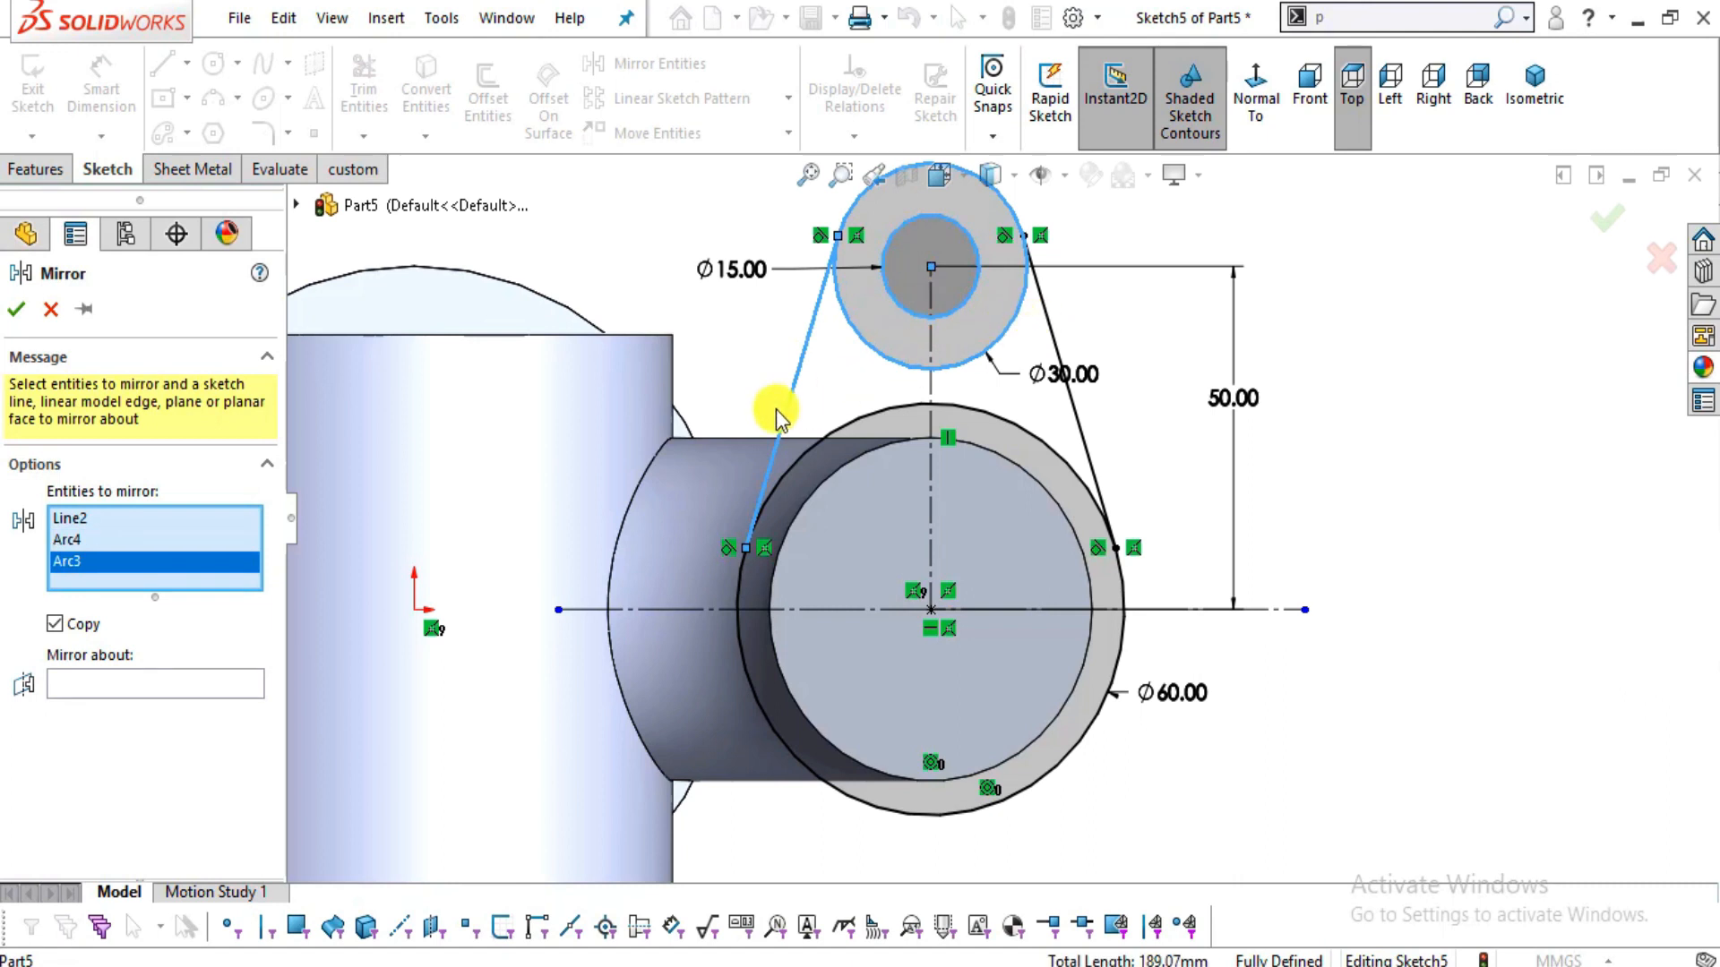
key("Escape")
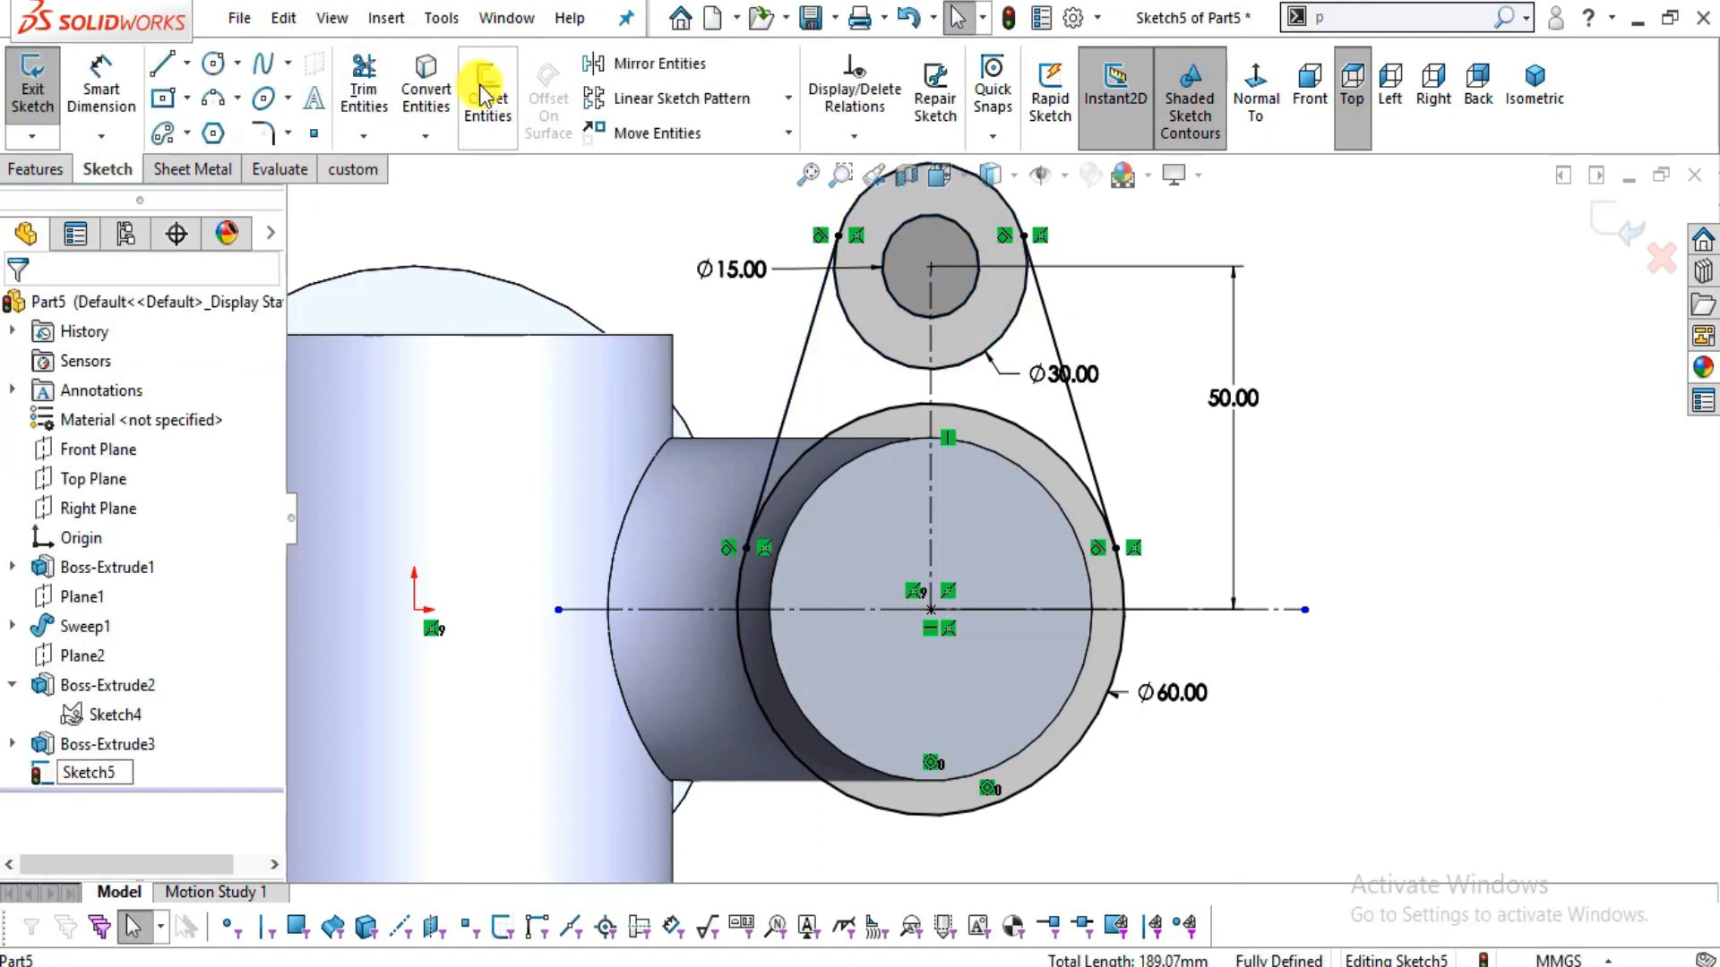
- Trim away the lower arc of the 30 mm circle between the two tangent lines
left_click(358, 94)
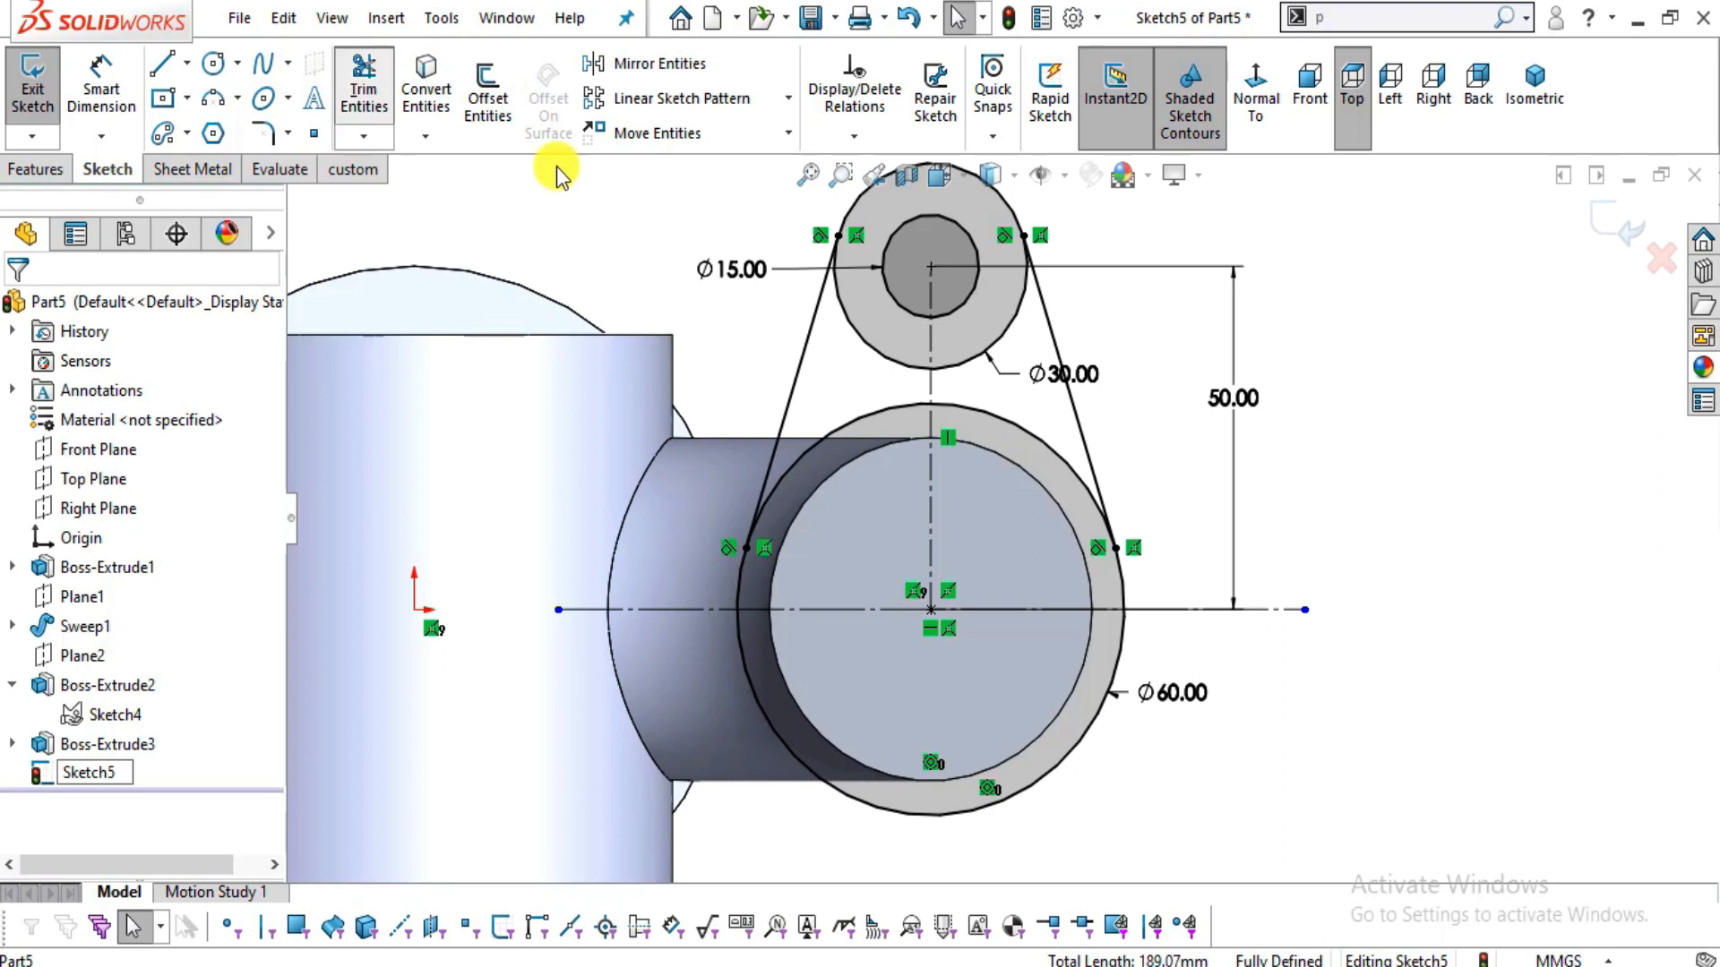
mouse_move(846, 399)
left_mouse_down()
mouse_move(865, 345)
mouse_move(1010, 341)
left_mouse_up()
key("Escape")
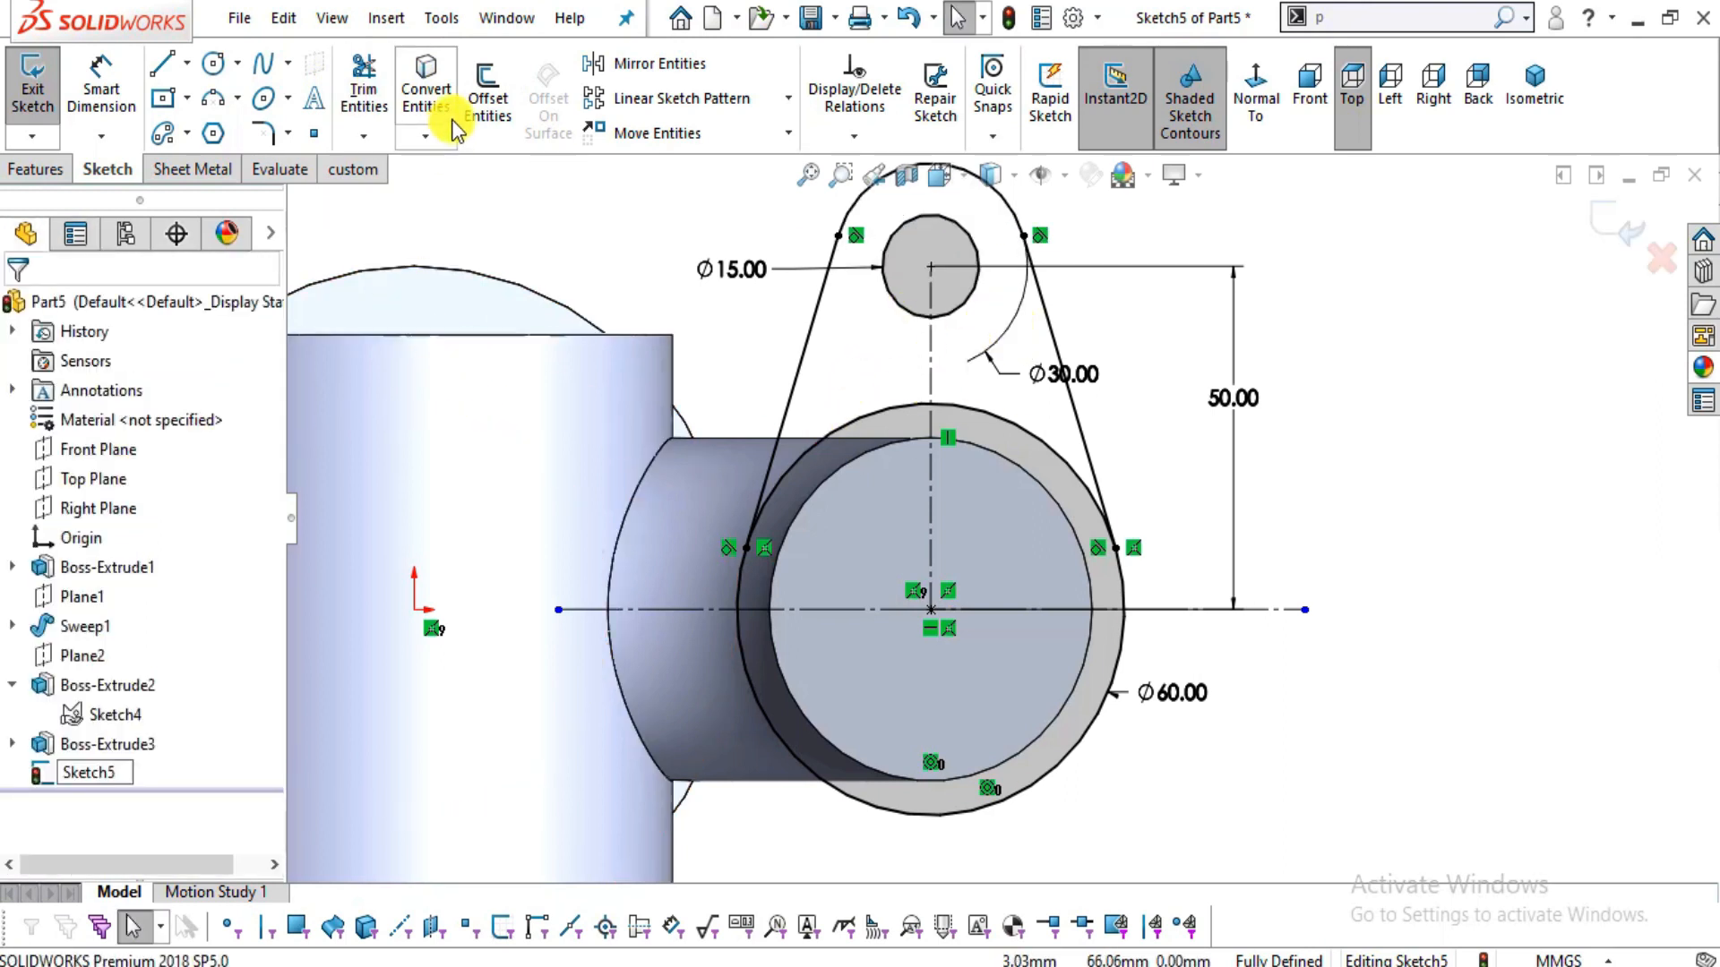
- Mirror the two tangent lines, the 30 mm end arc and the 15 mm hole about the horizontal construction line
left_click(631, 63)
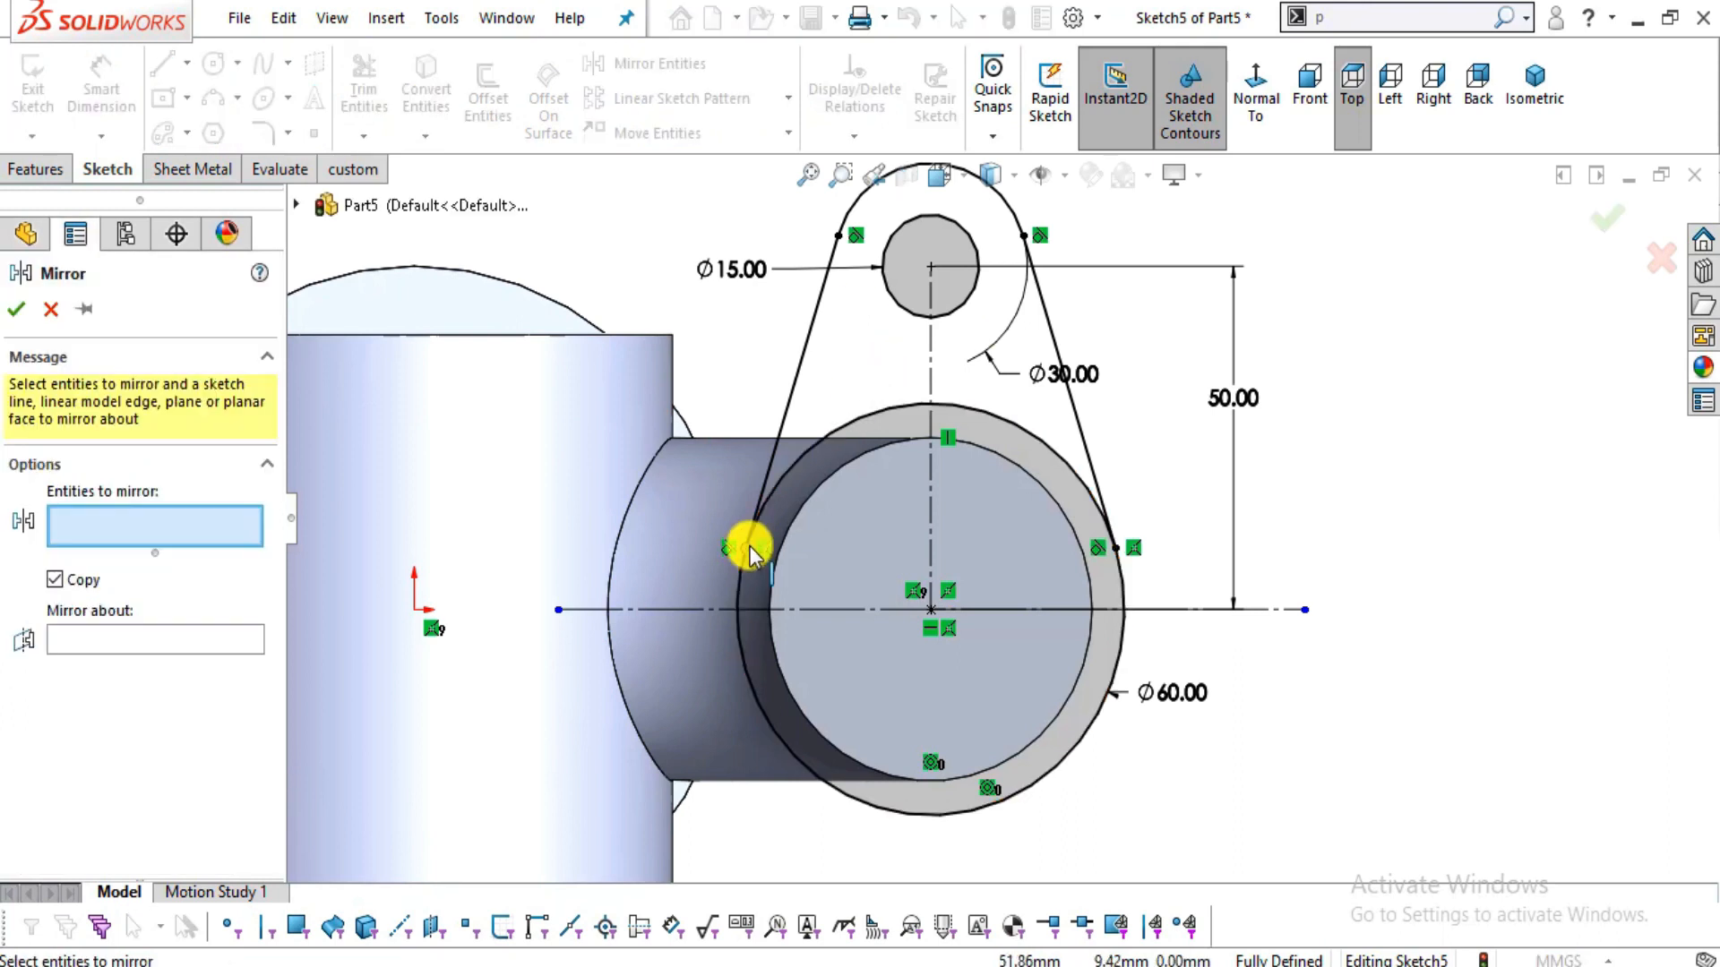
left_click(813, 340)
left_click(855, 218)
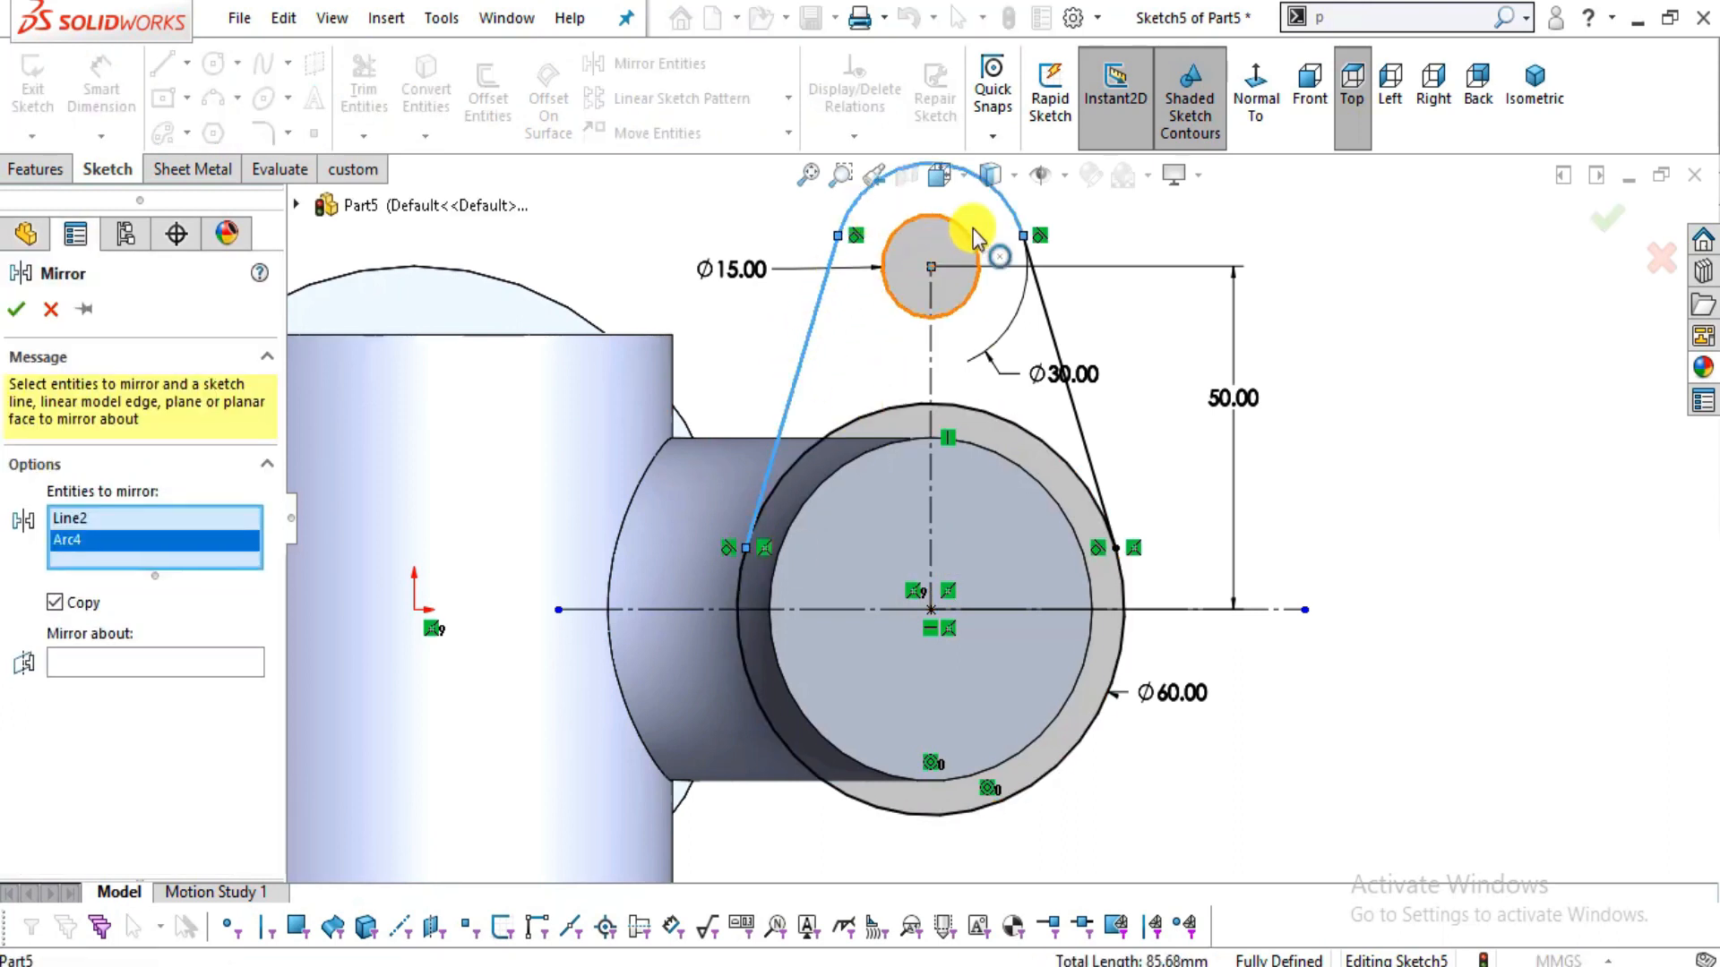
left_click(976, 239)
left_click(1038, 270)
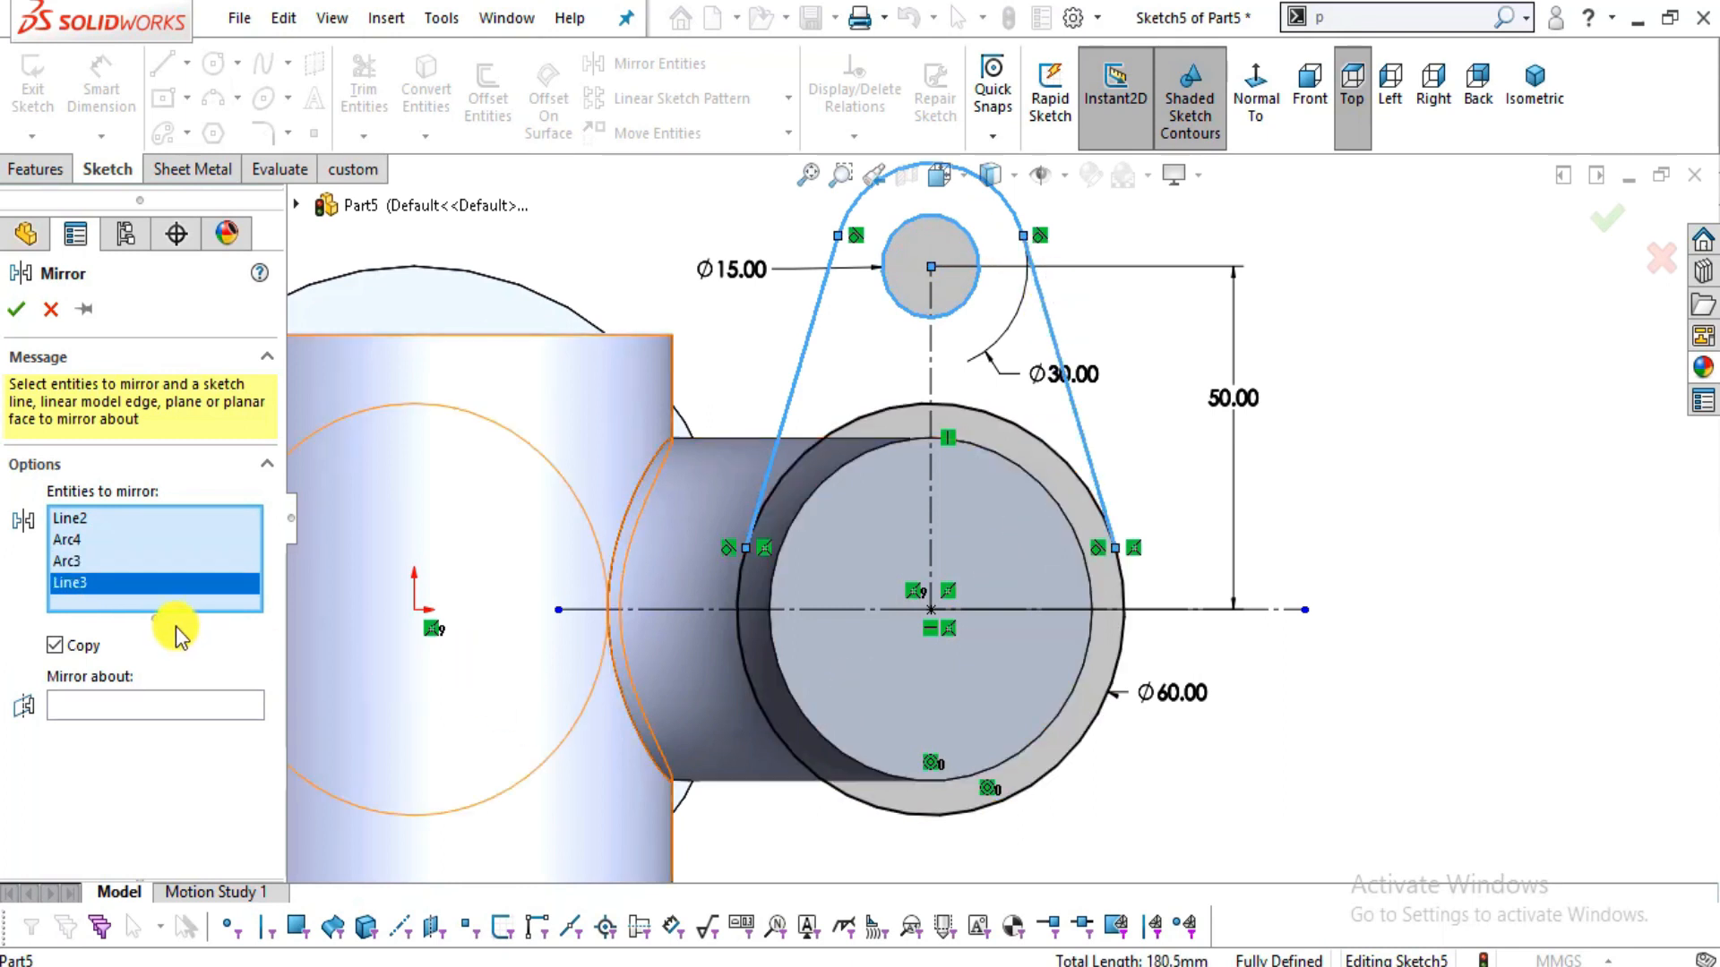
left_click(156, 712)
left_click(1066, 609)
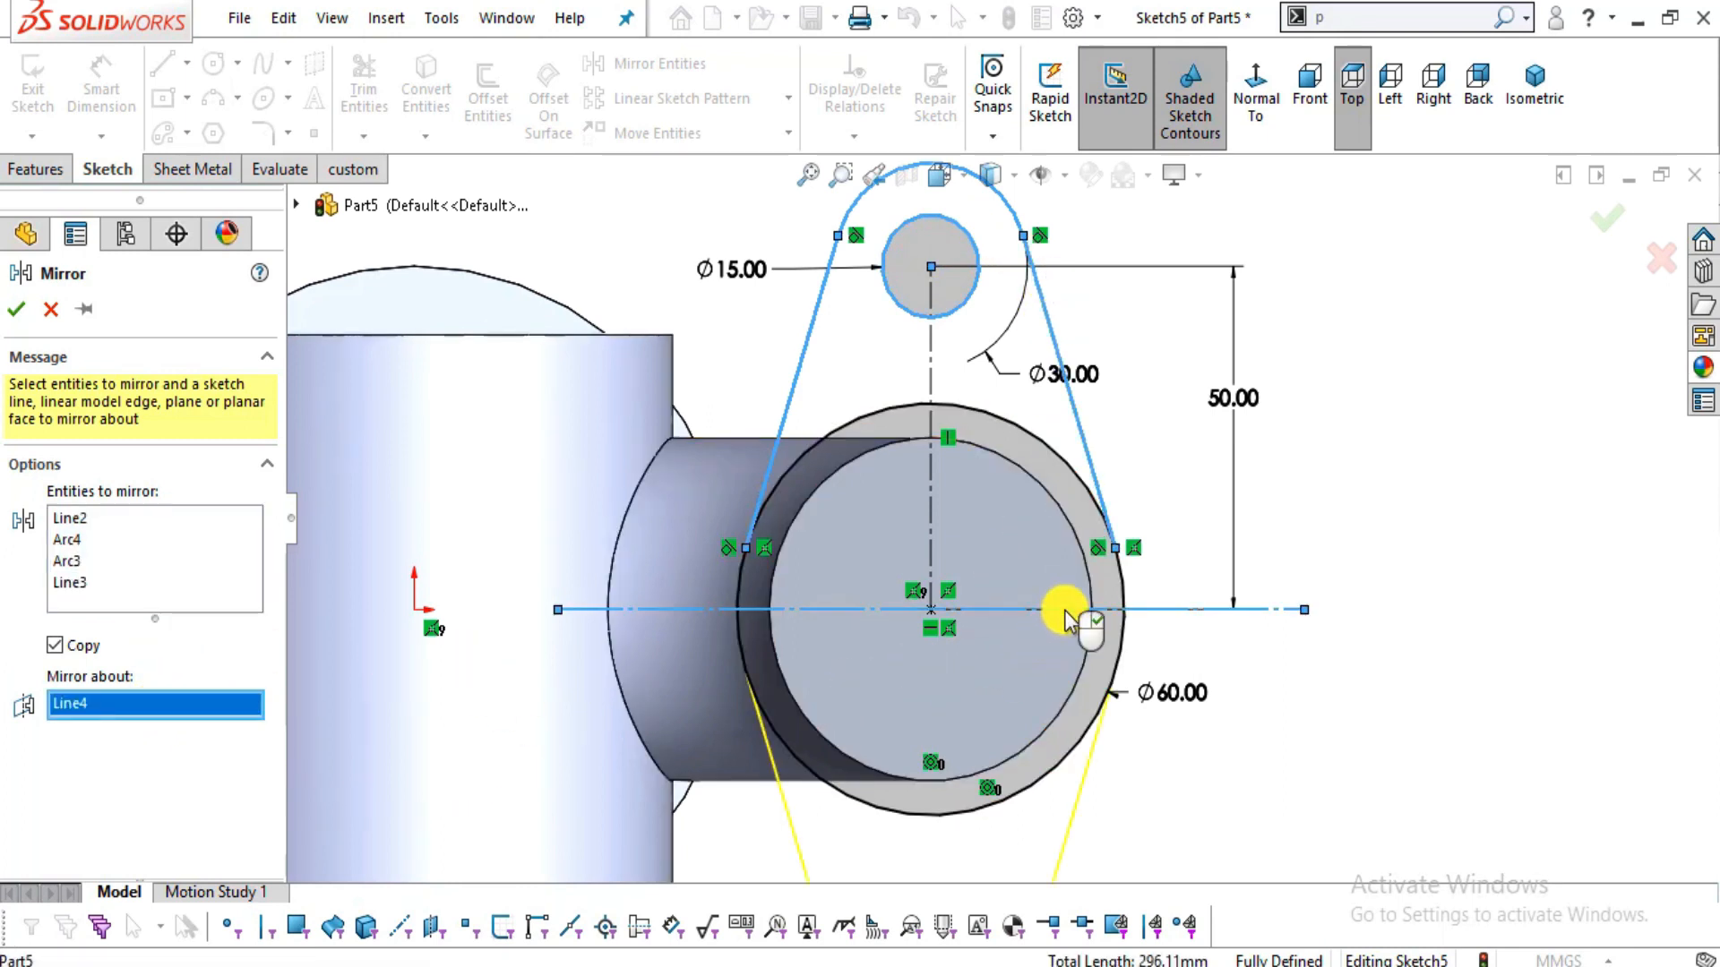
left_click(20, 309)
- Check the flange shape in drawing 14.jpg and trim away the 60 mm circle's upper arc between the tangent lines
scroll(997, 520, "up", 4)
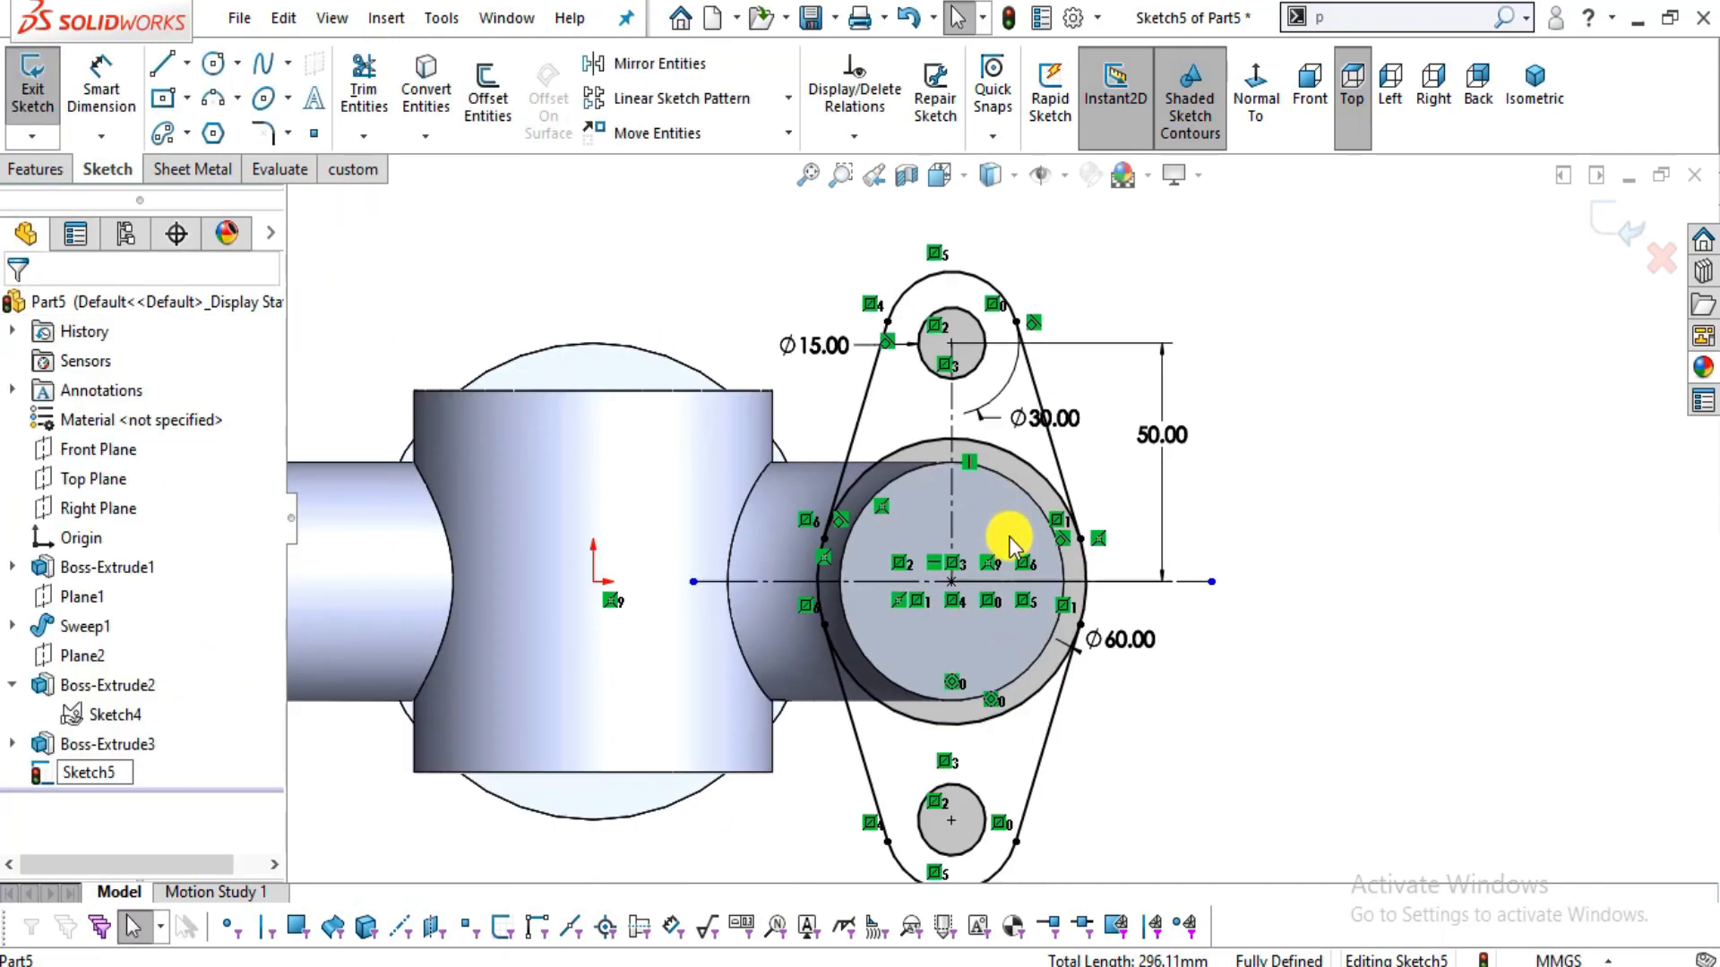
mouse_move(1057, 652)
middle_mouse_down()
mouse_move(1159, 576)
mouse_move(1083, 594)
mouse_move(1098, 499)
mouse_move(1183, 536)
mouse_move(1101, 492)
middle_mouse_up()
scroll(1075, 460, "up", 3)
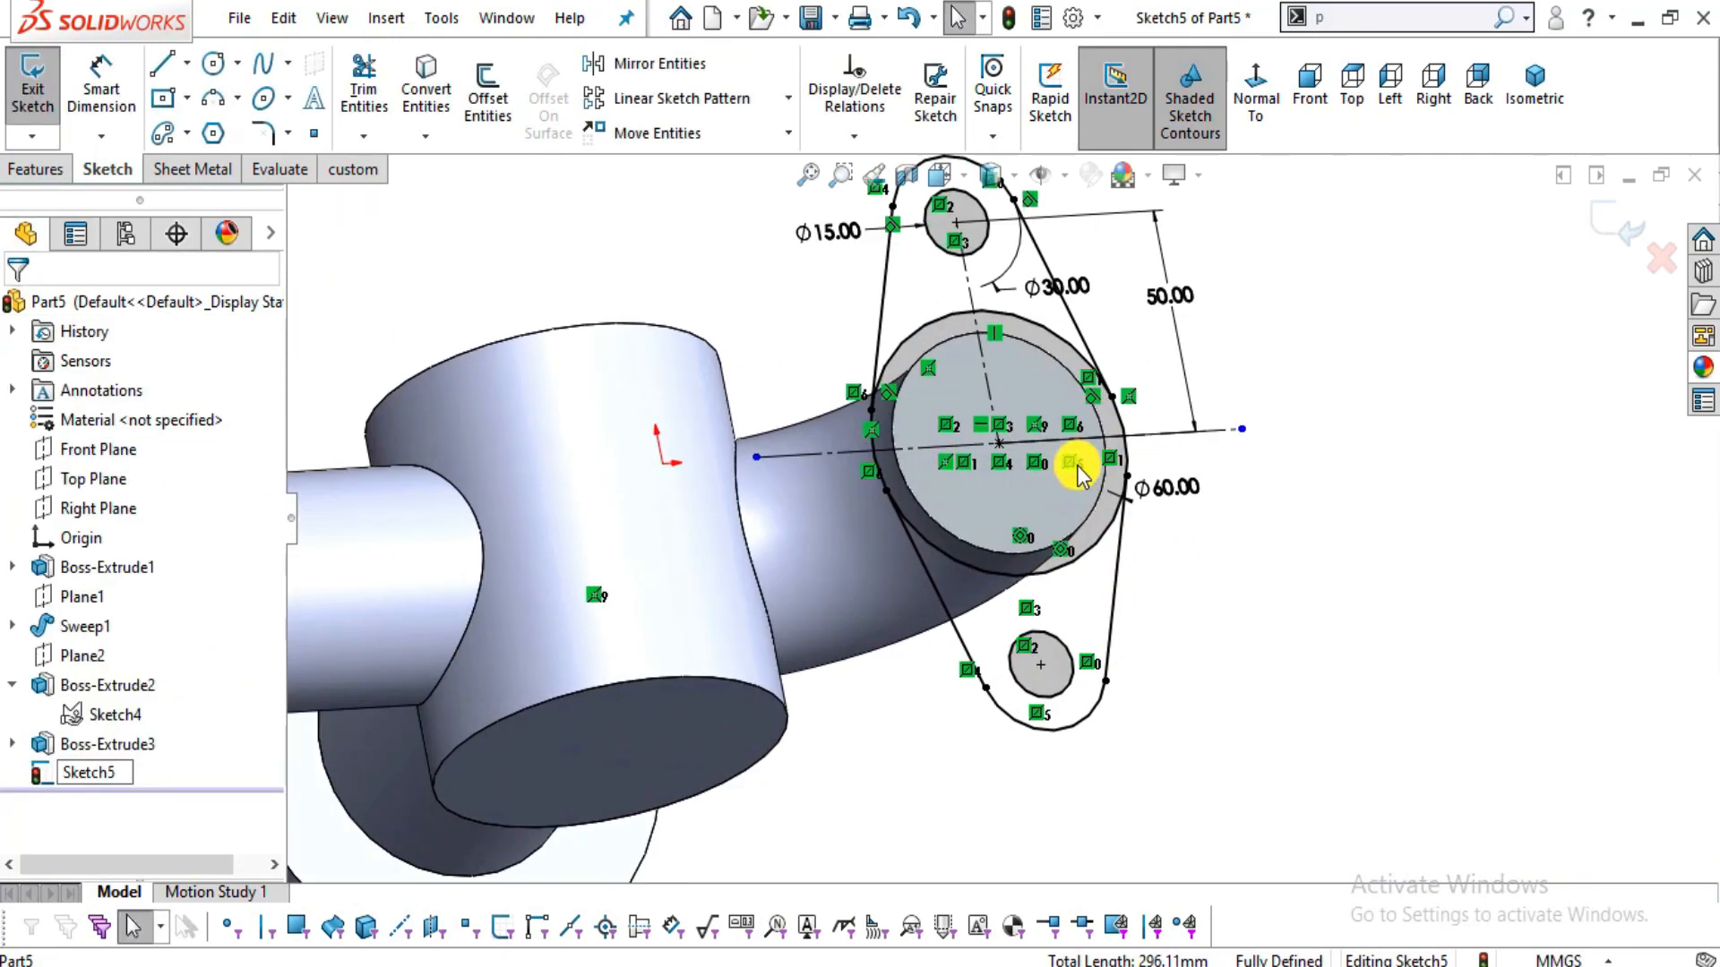
key("alt+Tab")
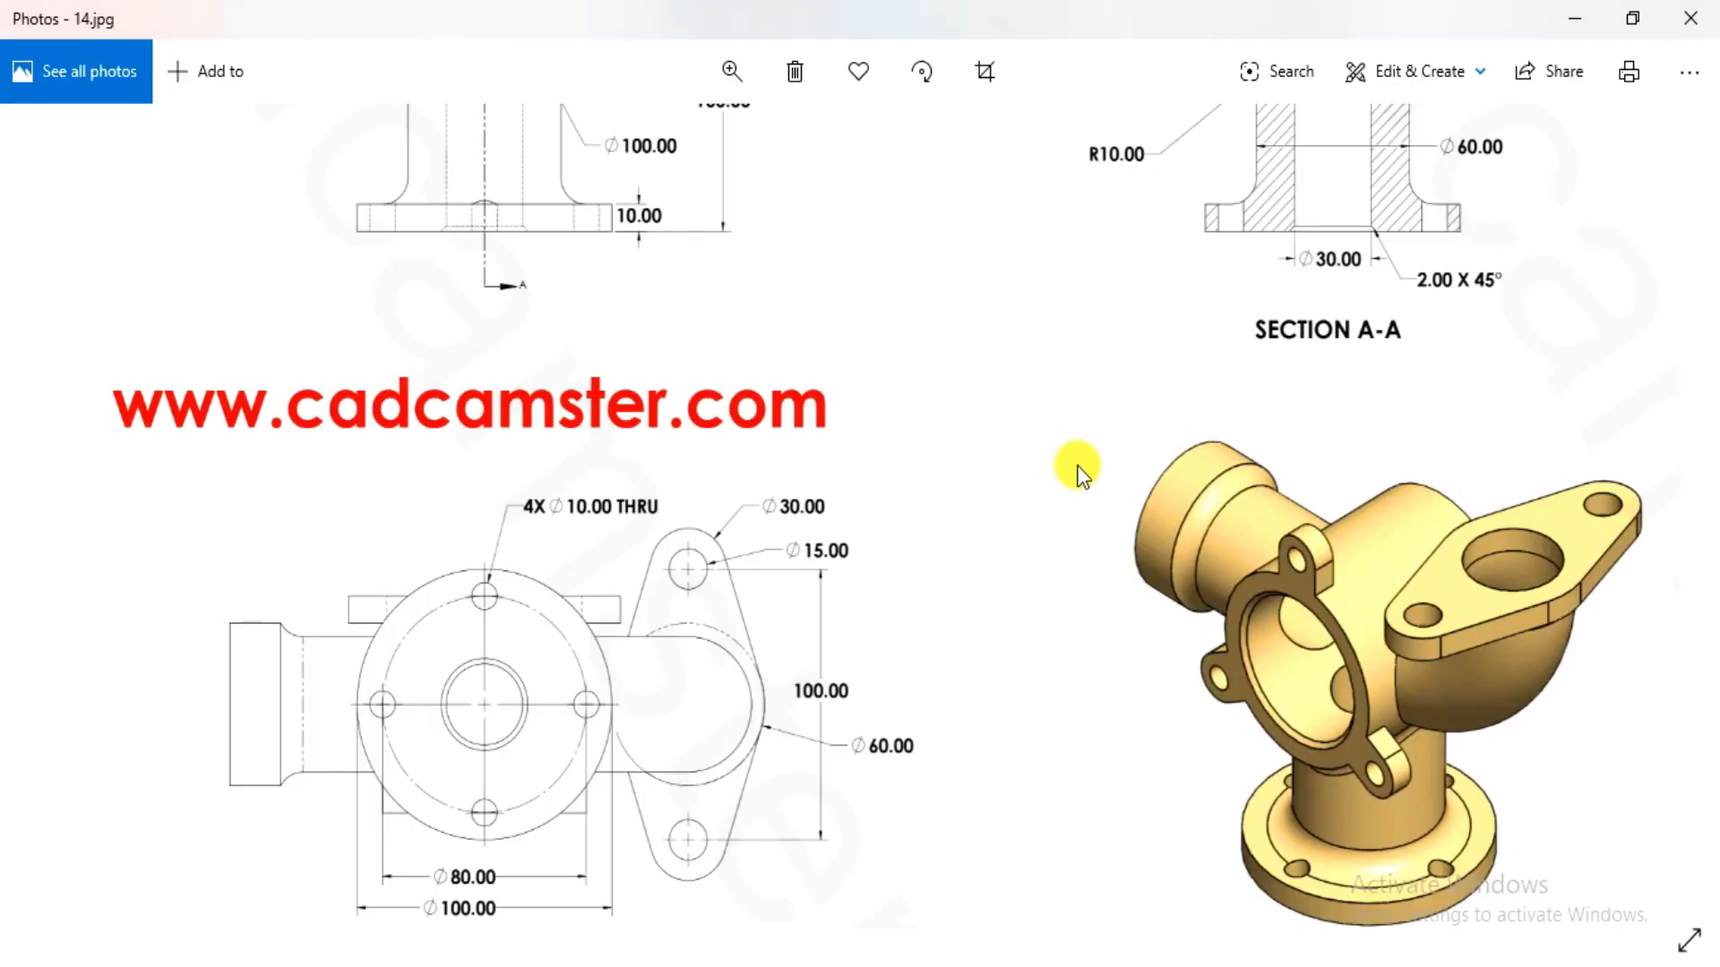
key("alt+Tab")
middle_click_drag(1075, 460, 1050, 482)
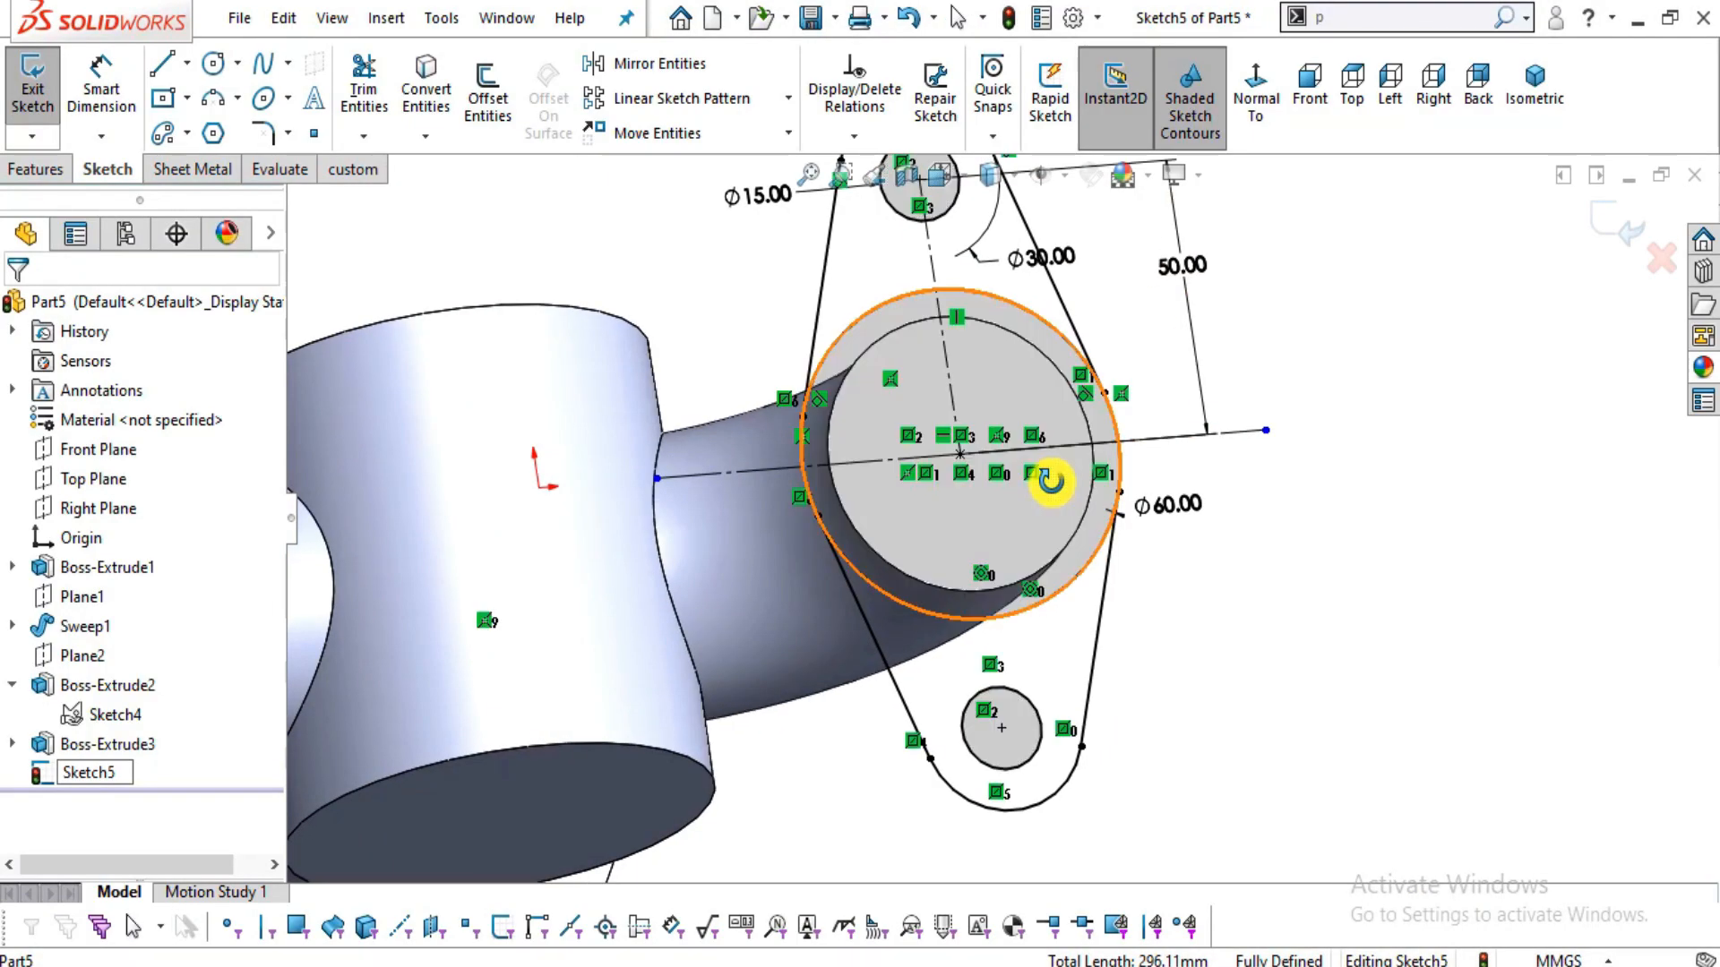
scroll(1050, 482, "up", 2)
scroll(914, 396, "up", 2)
left_click(381, 96)
left_click_drag(825, 267, 820, 284)
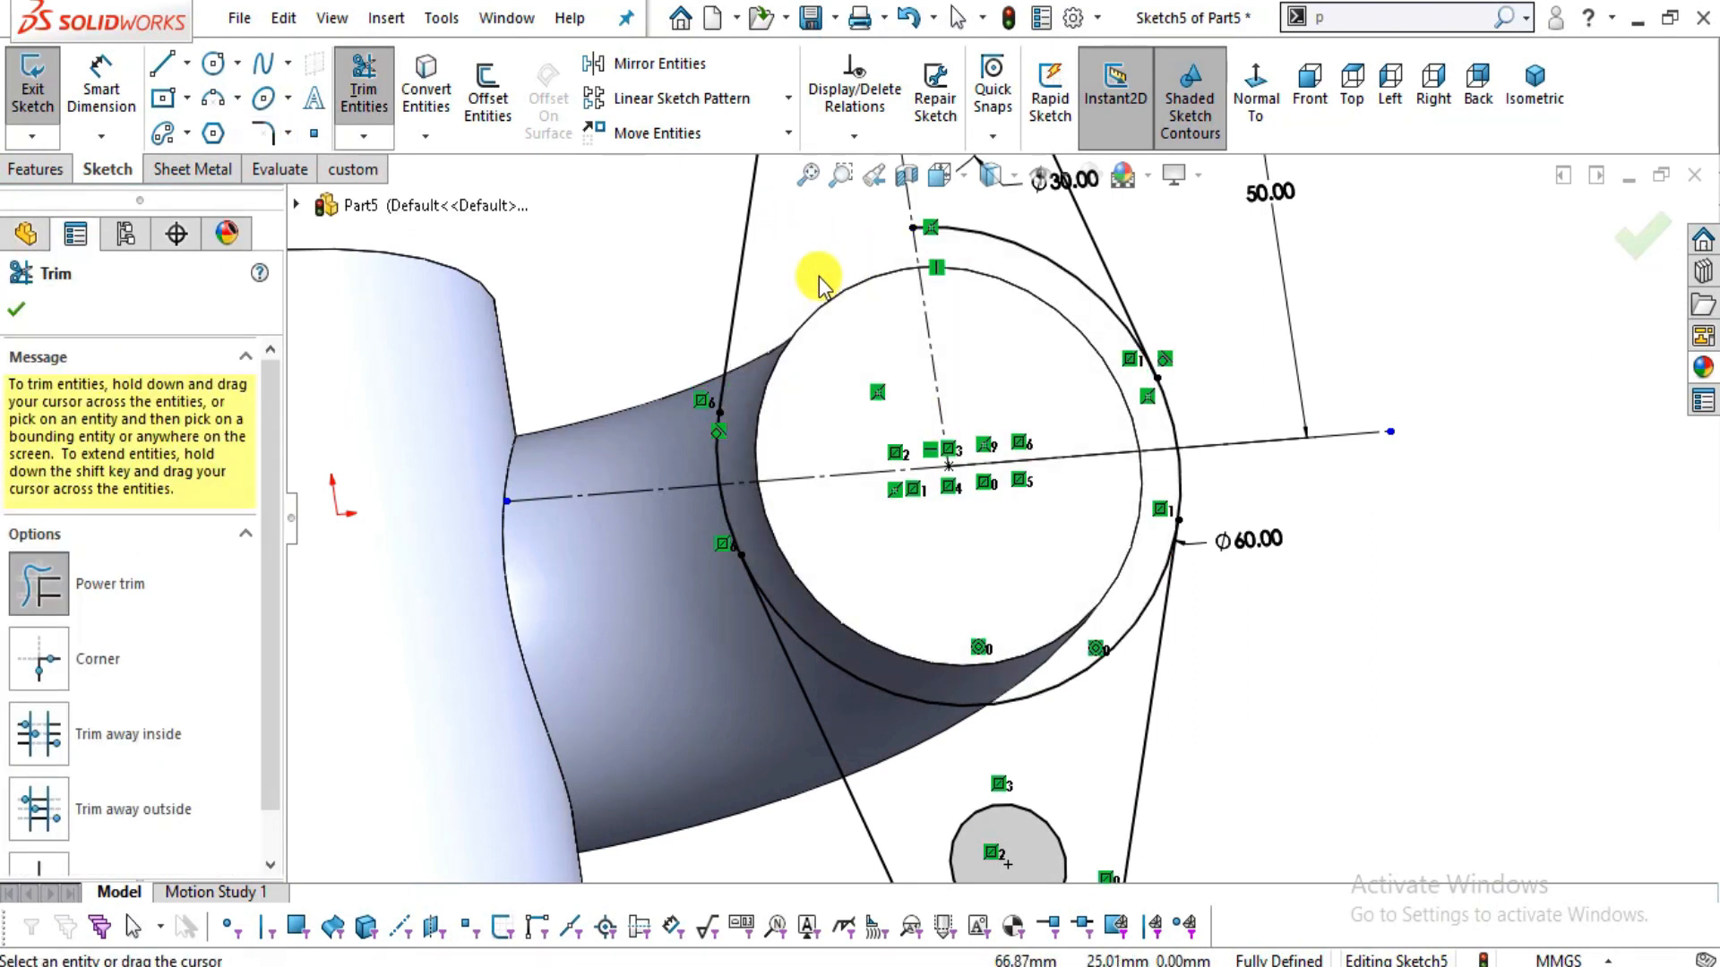
left_click_drag(997, 209, 1023, 268)
- Trim away the 60 mm circle's lower arc between the mirrored tangent lines
scroll(1002, 518, "down", 2)
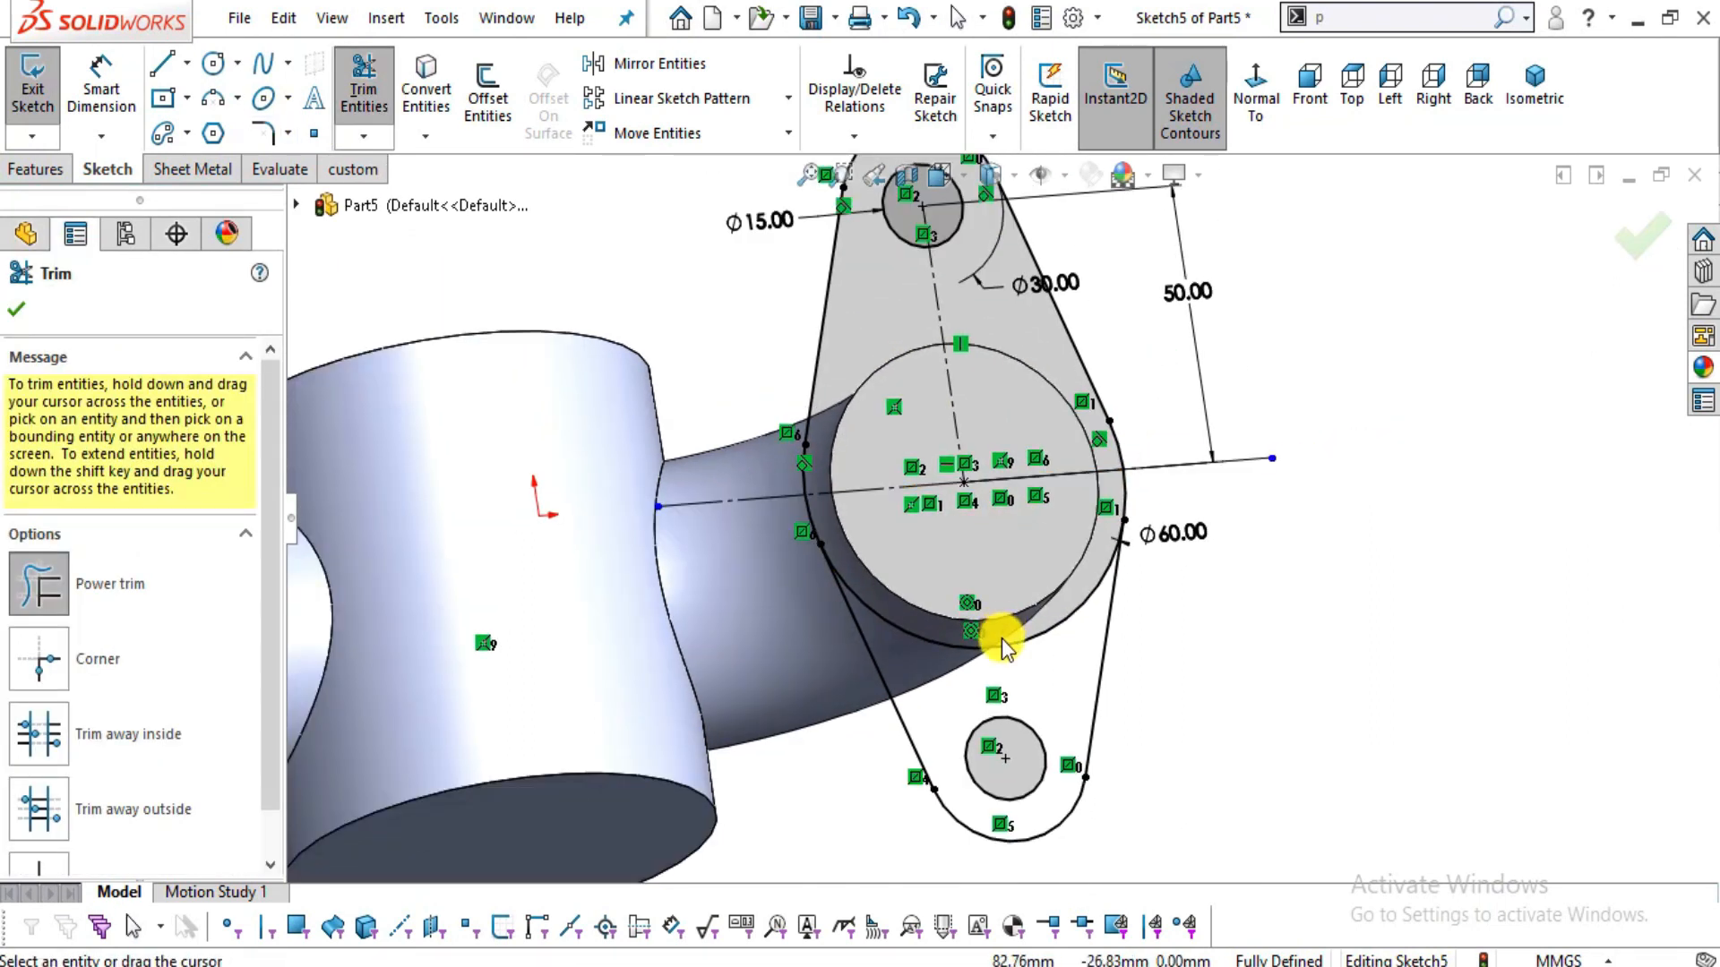
scroll(1001, 638, "up", 1)
left_click_drag(1051, 633, 1013, 594)
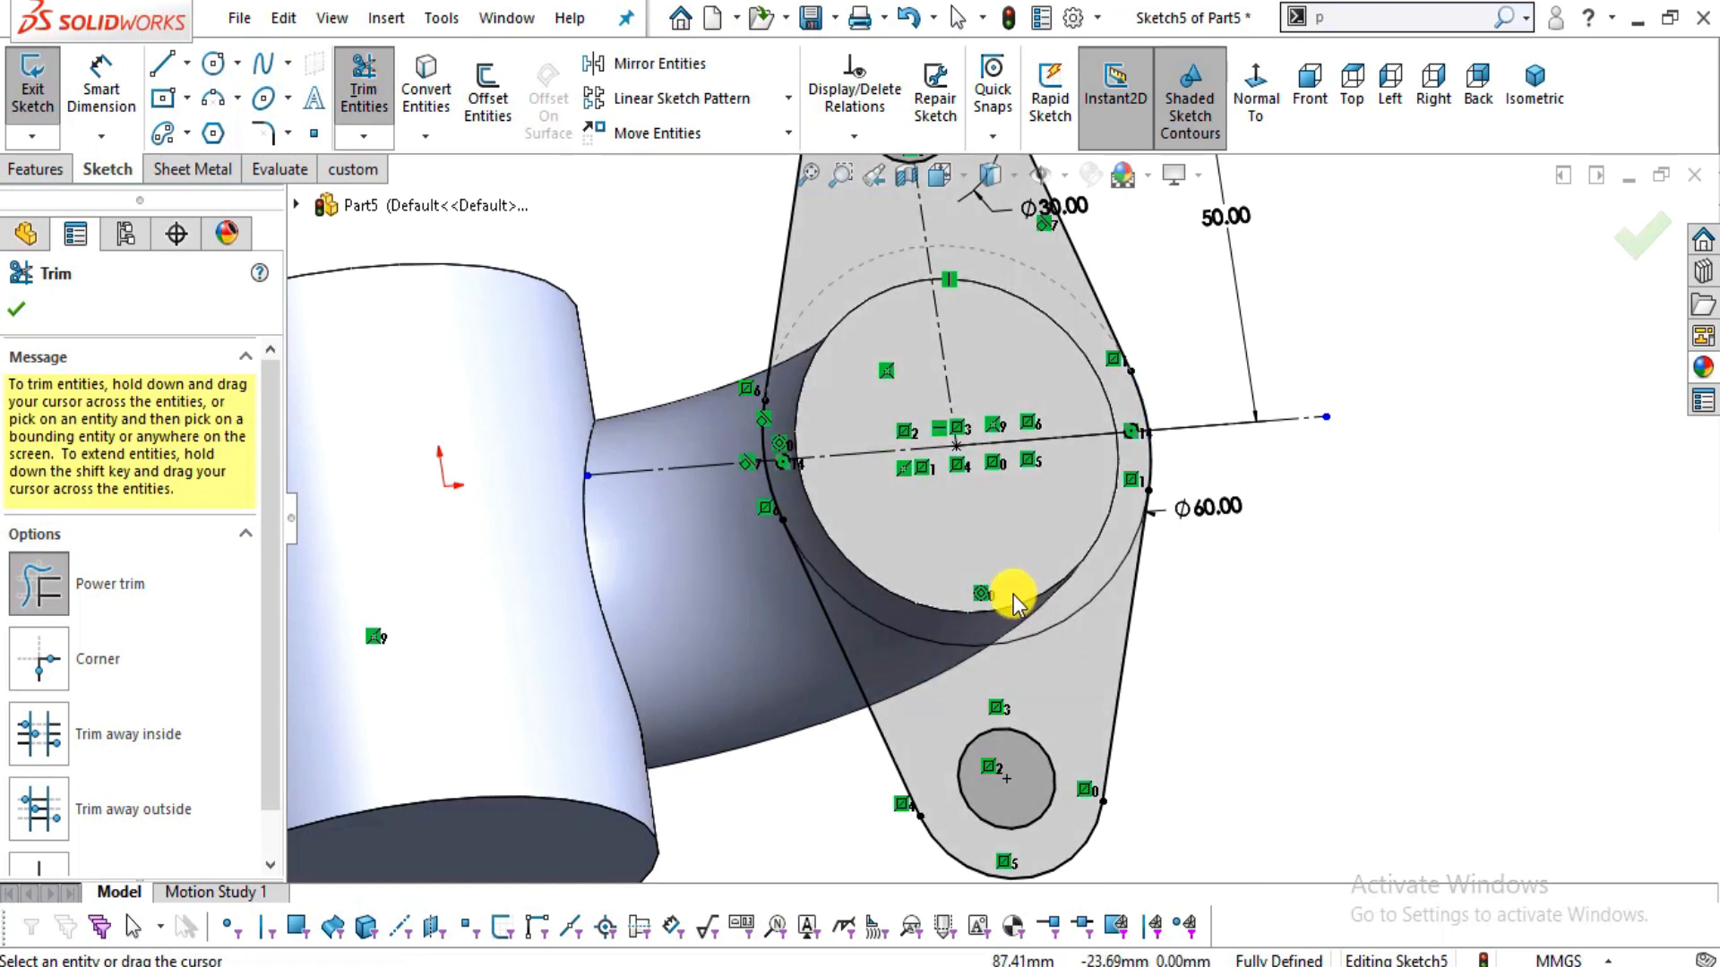
key("Escape")
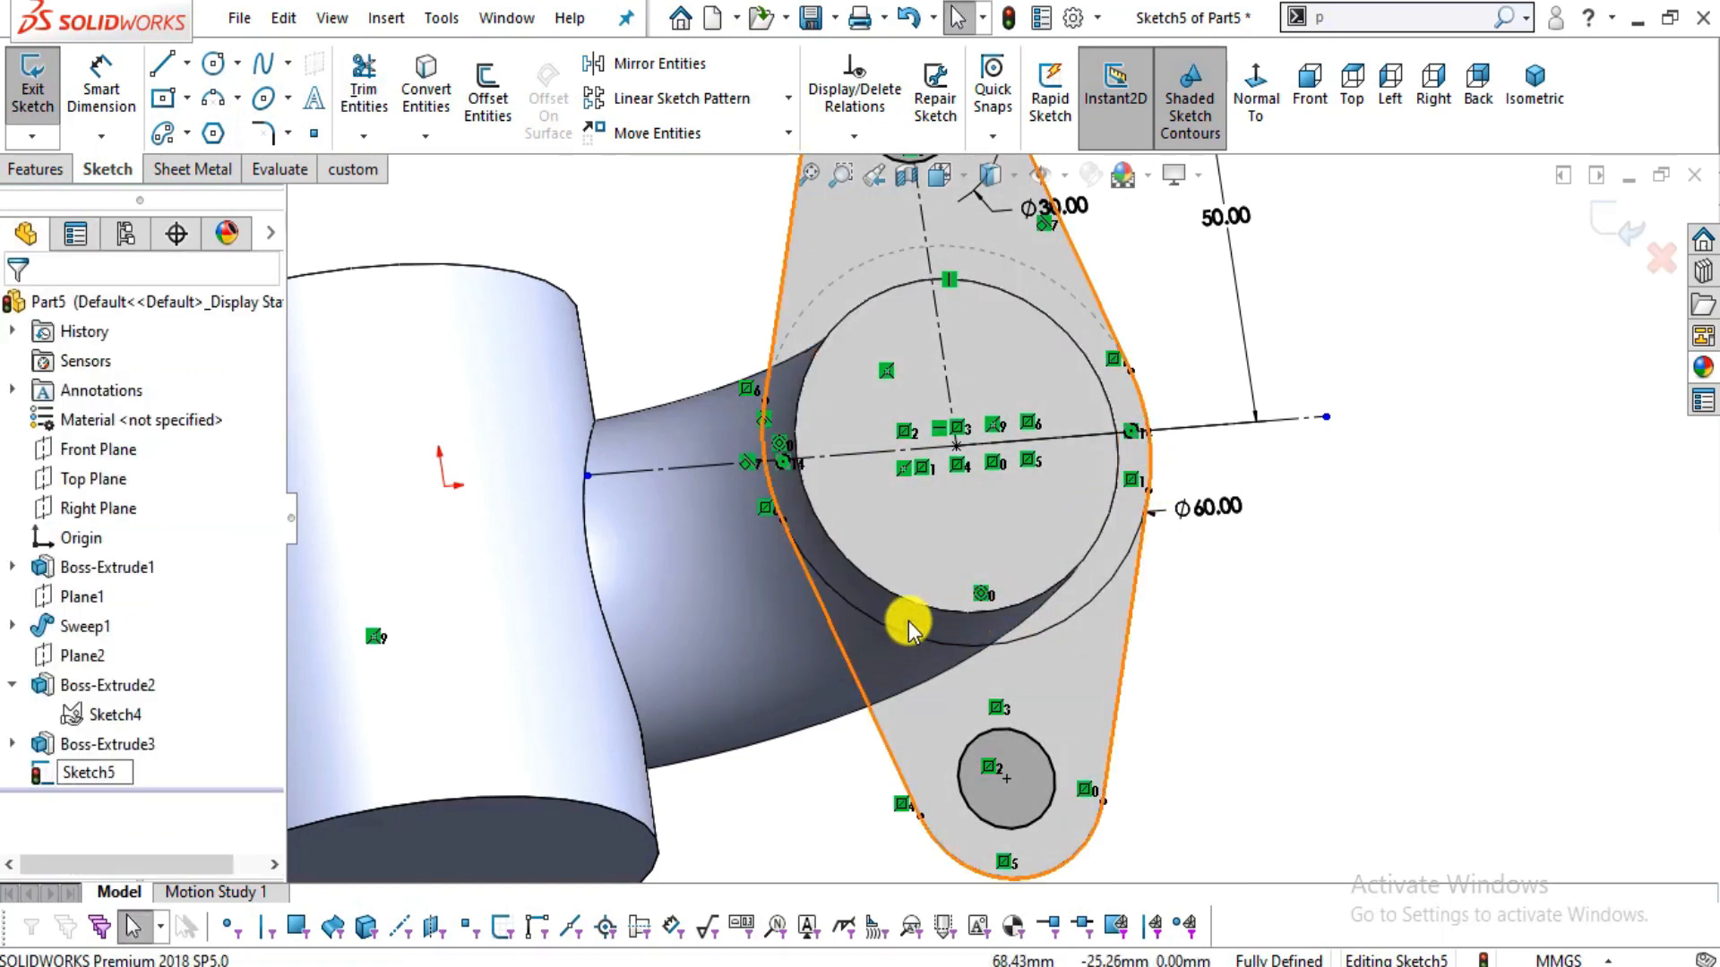
left_click(932, 645)
mouse_move(1180, 659)
middle_mouse_down()
mouse_move(1174, 615)
mouse_move(1159, 656)
mouse_move(1156, 625)
mouse_move(1072, 562)
middle_mouse_up()
left_click(1165, 629)
scroll(1063, 442, "up", 3)
scroll(1063, 441, "down", 2)
scroll(1077, 596, "up", 2)
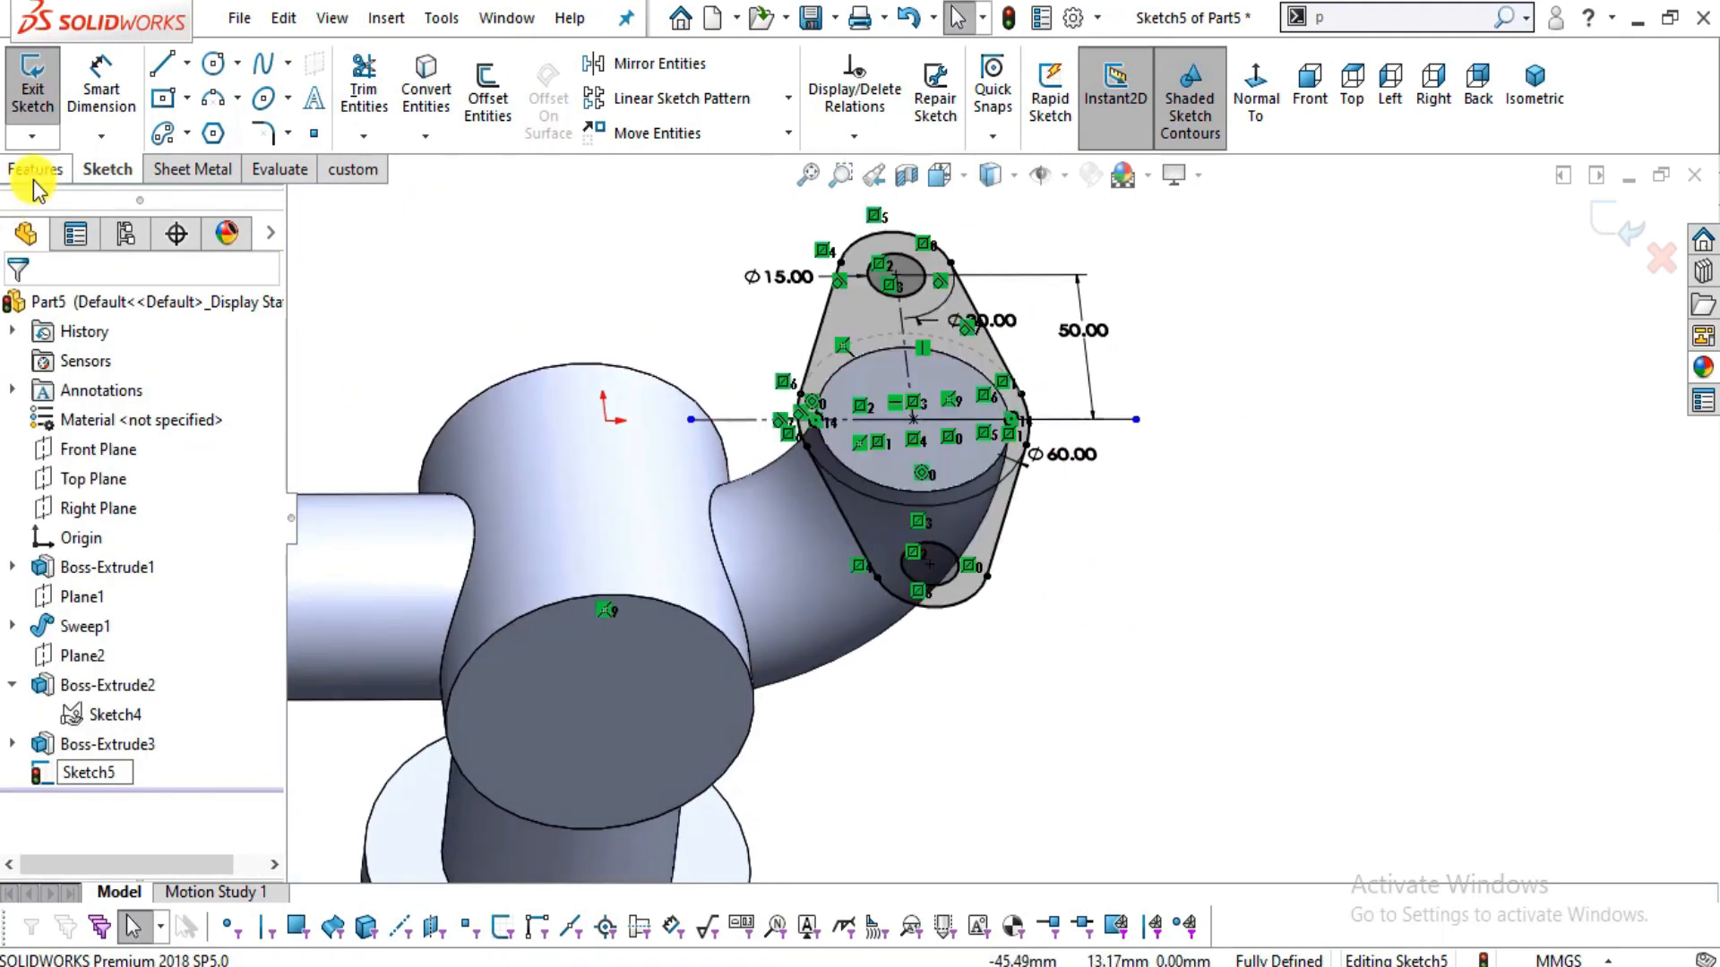
- Extrude the two-hole flange sketch 10 mm upward from the curved pipe's end, checking the thickness on the reference drawing
left_click(34, 176)
left_click(36, 111)
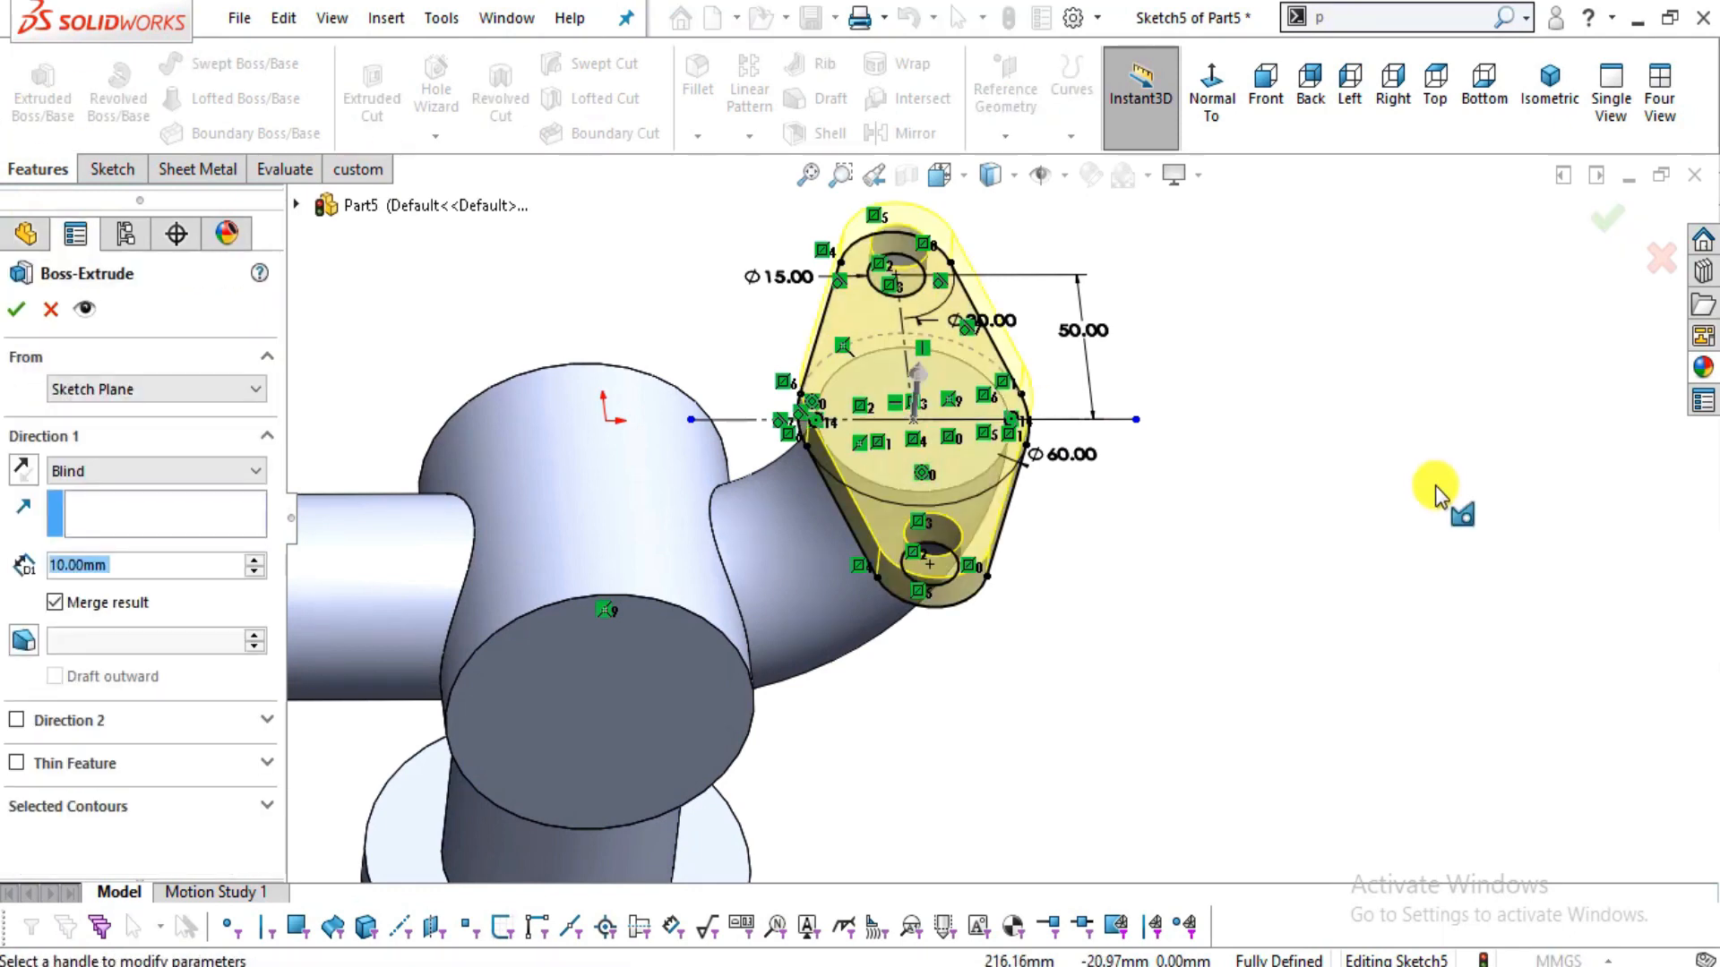
key("alt+Tab")
mouse_move(992, 514)
left_mouse_down()
mouse_move(1023, 859)
mouse_move(1003, 492)
left_mouse_up()
left_click_drag(989, 394, 971, 860)
left_click_drag(878, 359, 865, 340)
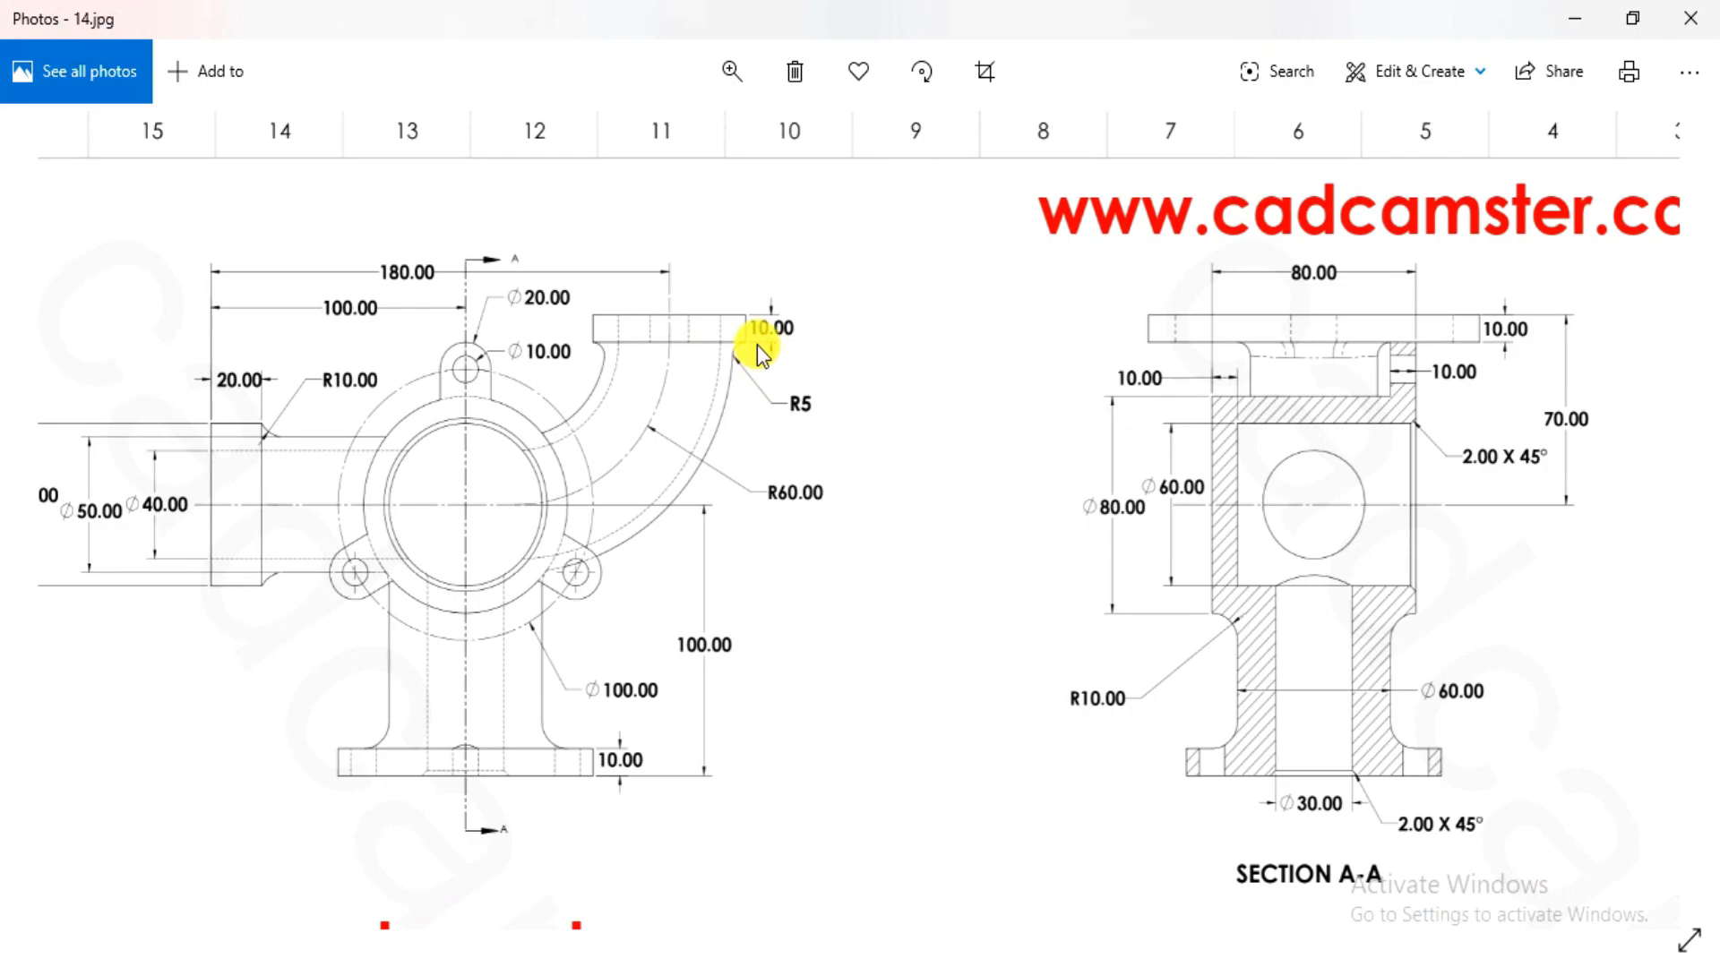
key("alt+Tab")
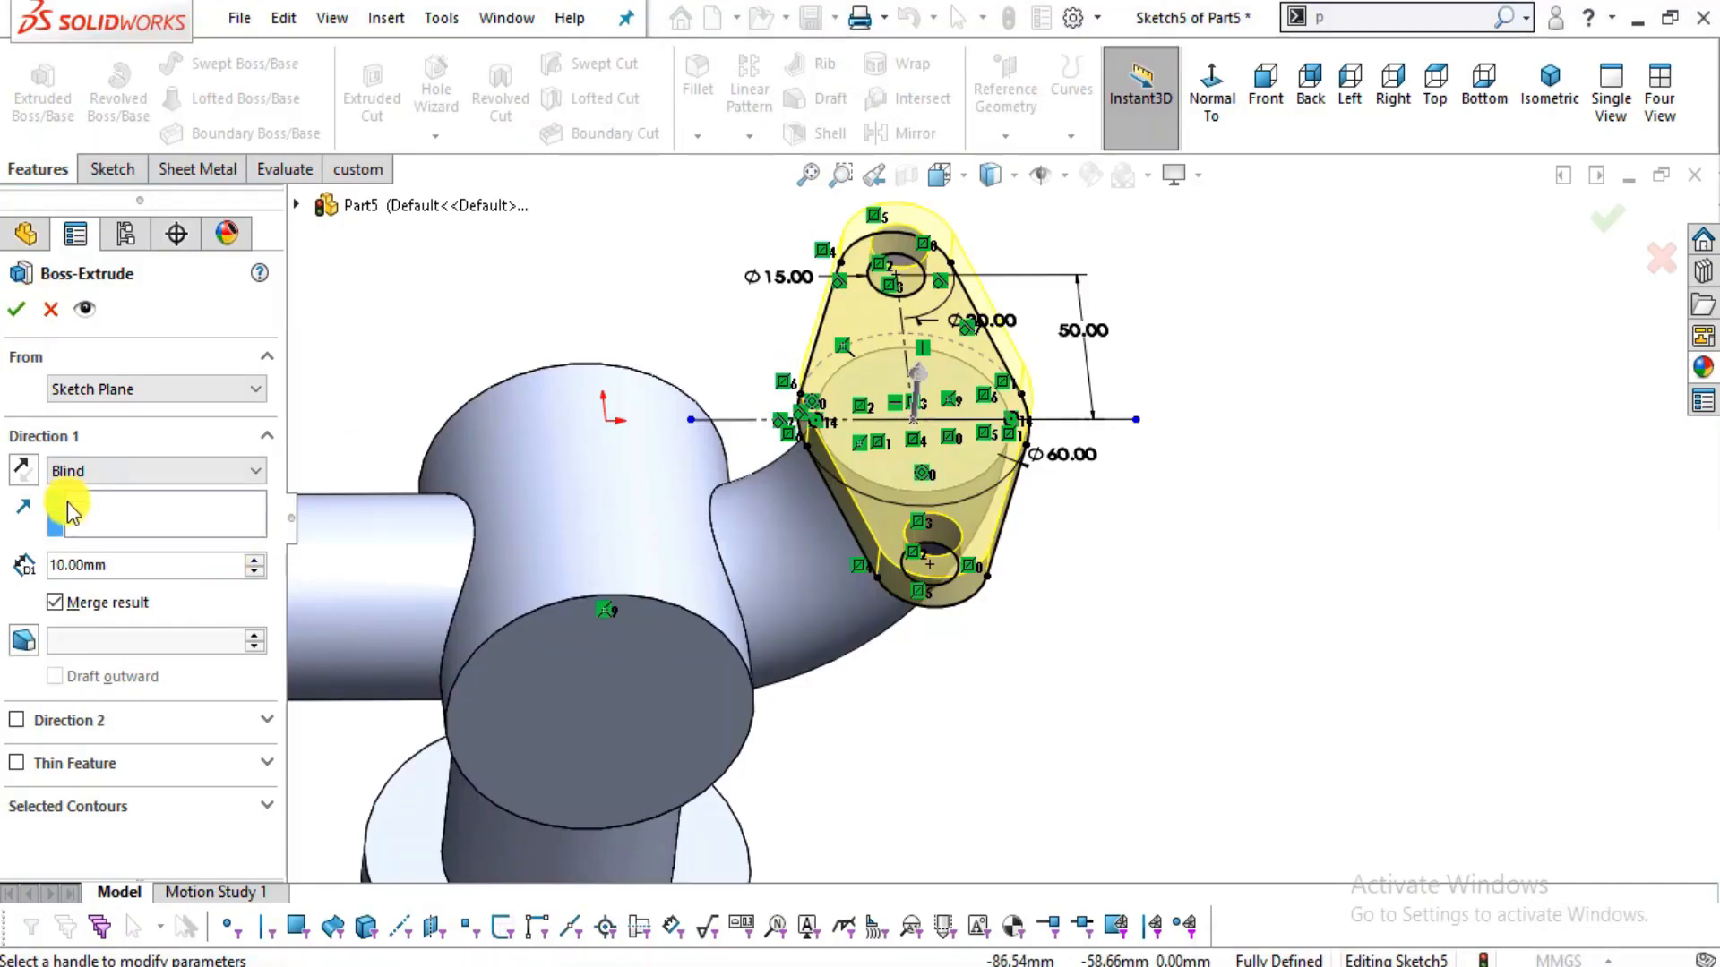
mouse_move(921, 557)
middle_mouse_down()
mouse_move(967, 292)
mouse_move(957, 387)
mouse_move(912, 395)
middle_mouse_up()
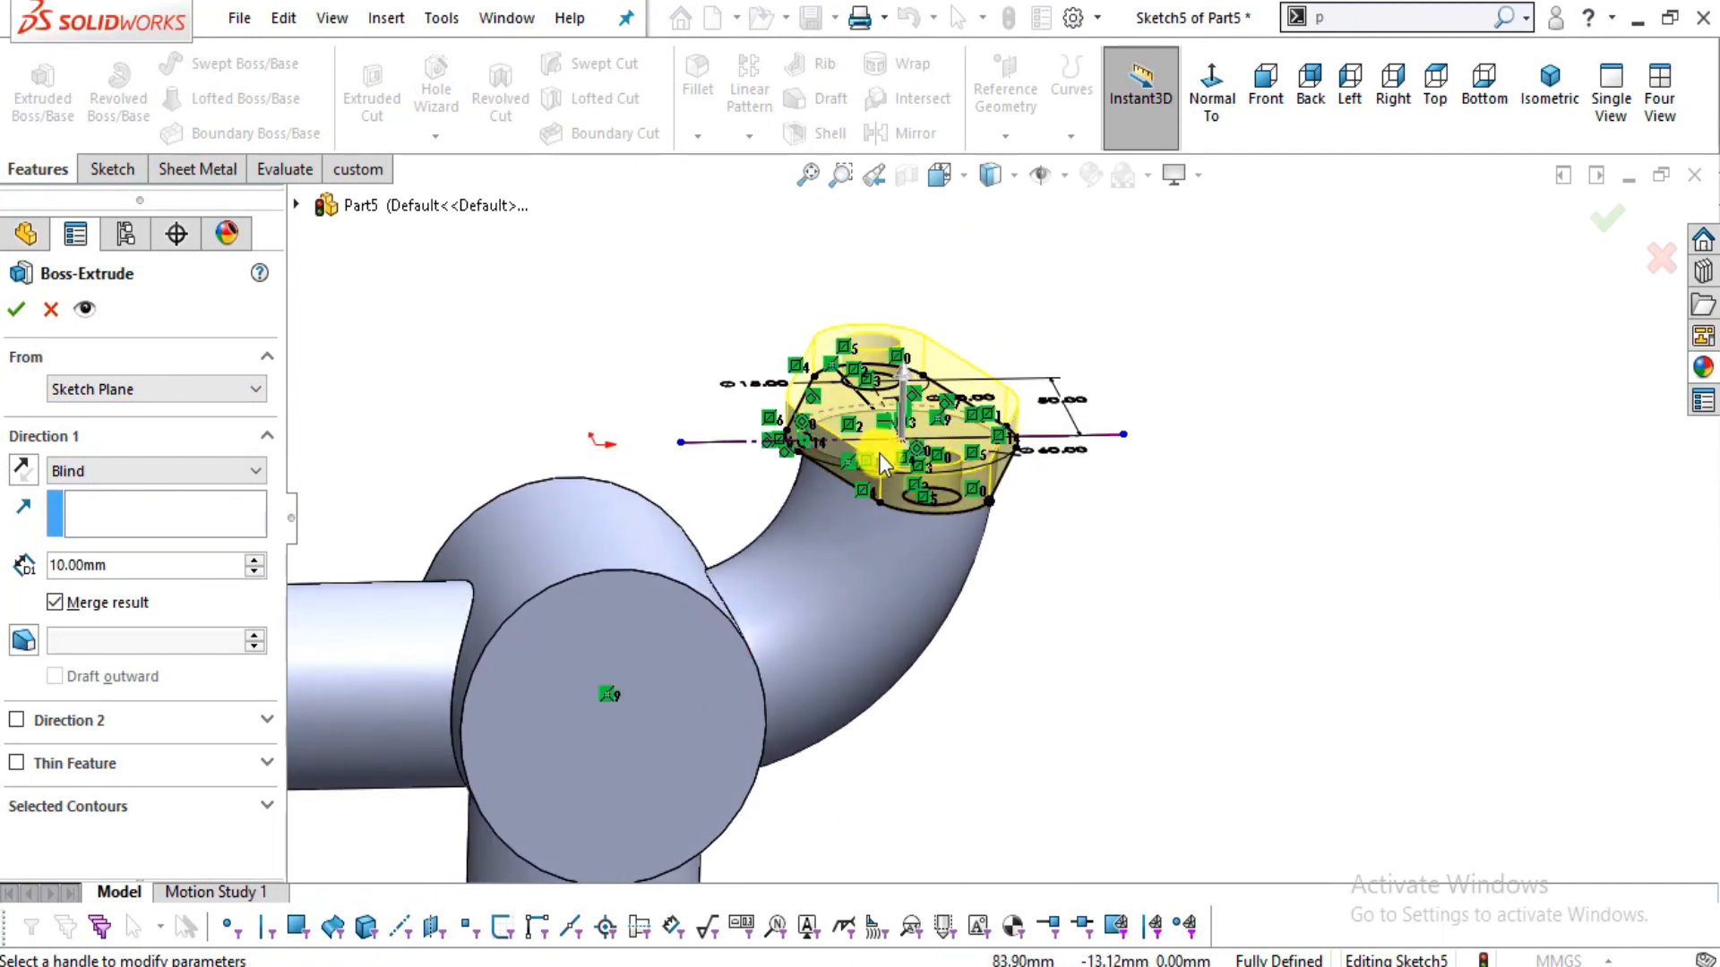
left_click(19, 311)
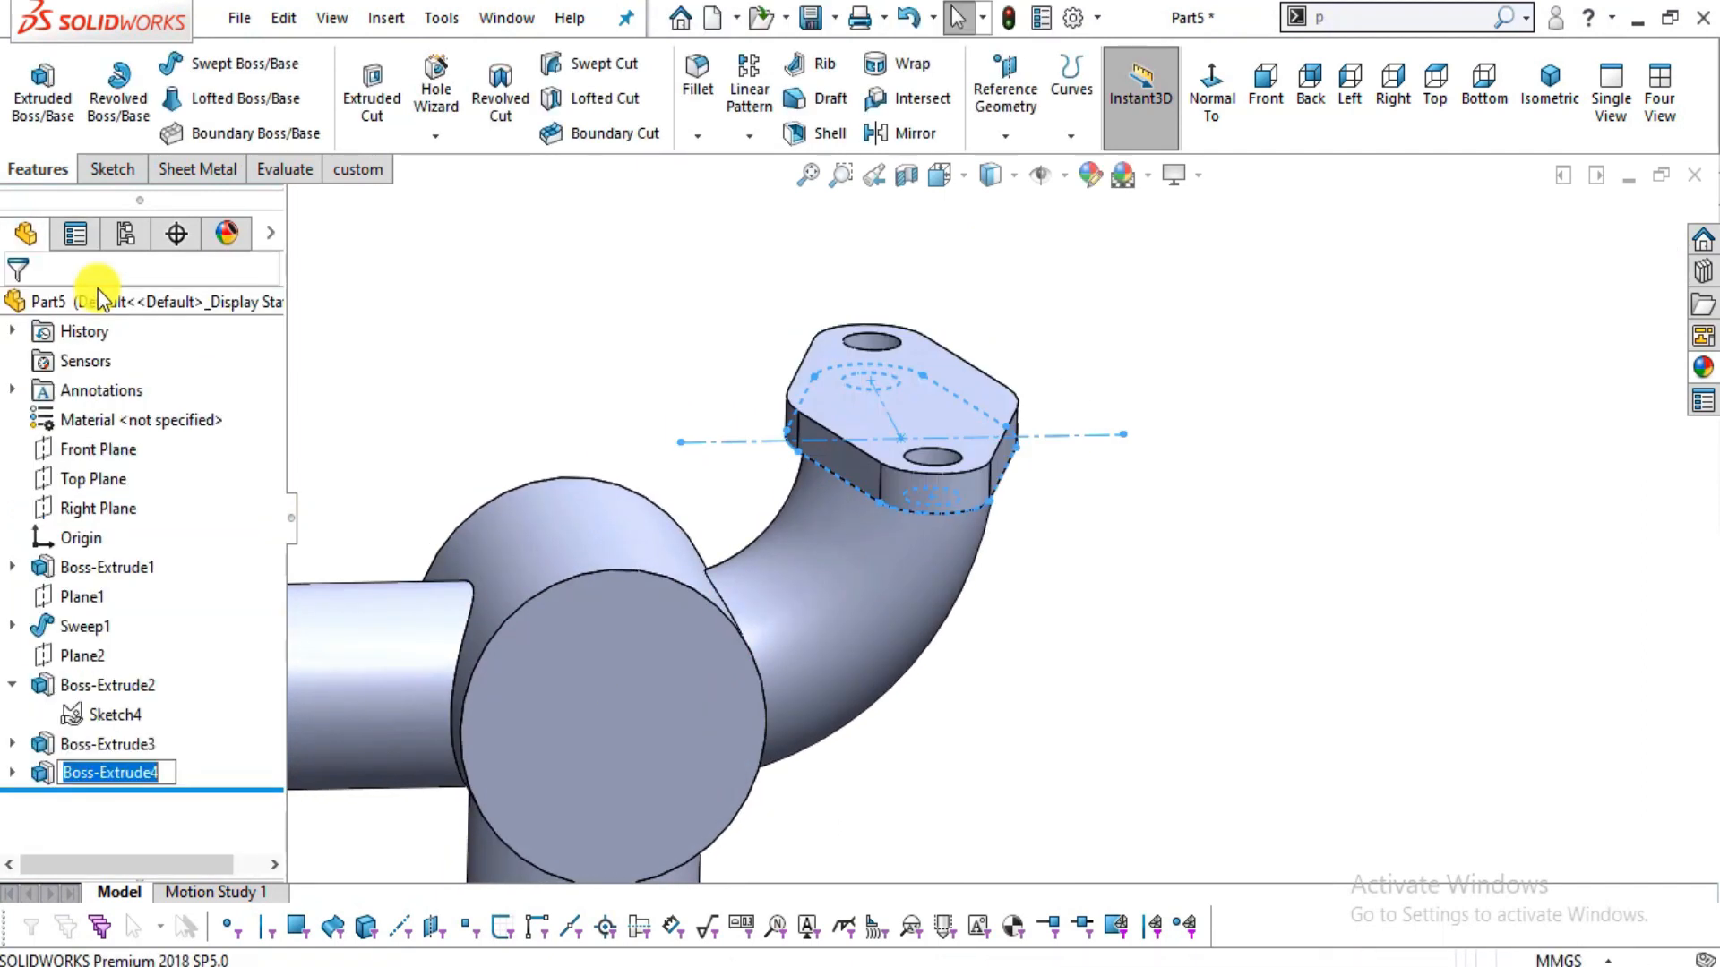
- Start a sketch on the flat end face of the straight side pipe, viewed normal to the face
middle_click_drag(986, 494, 937, 649)
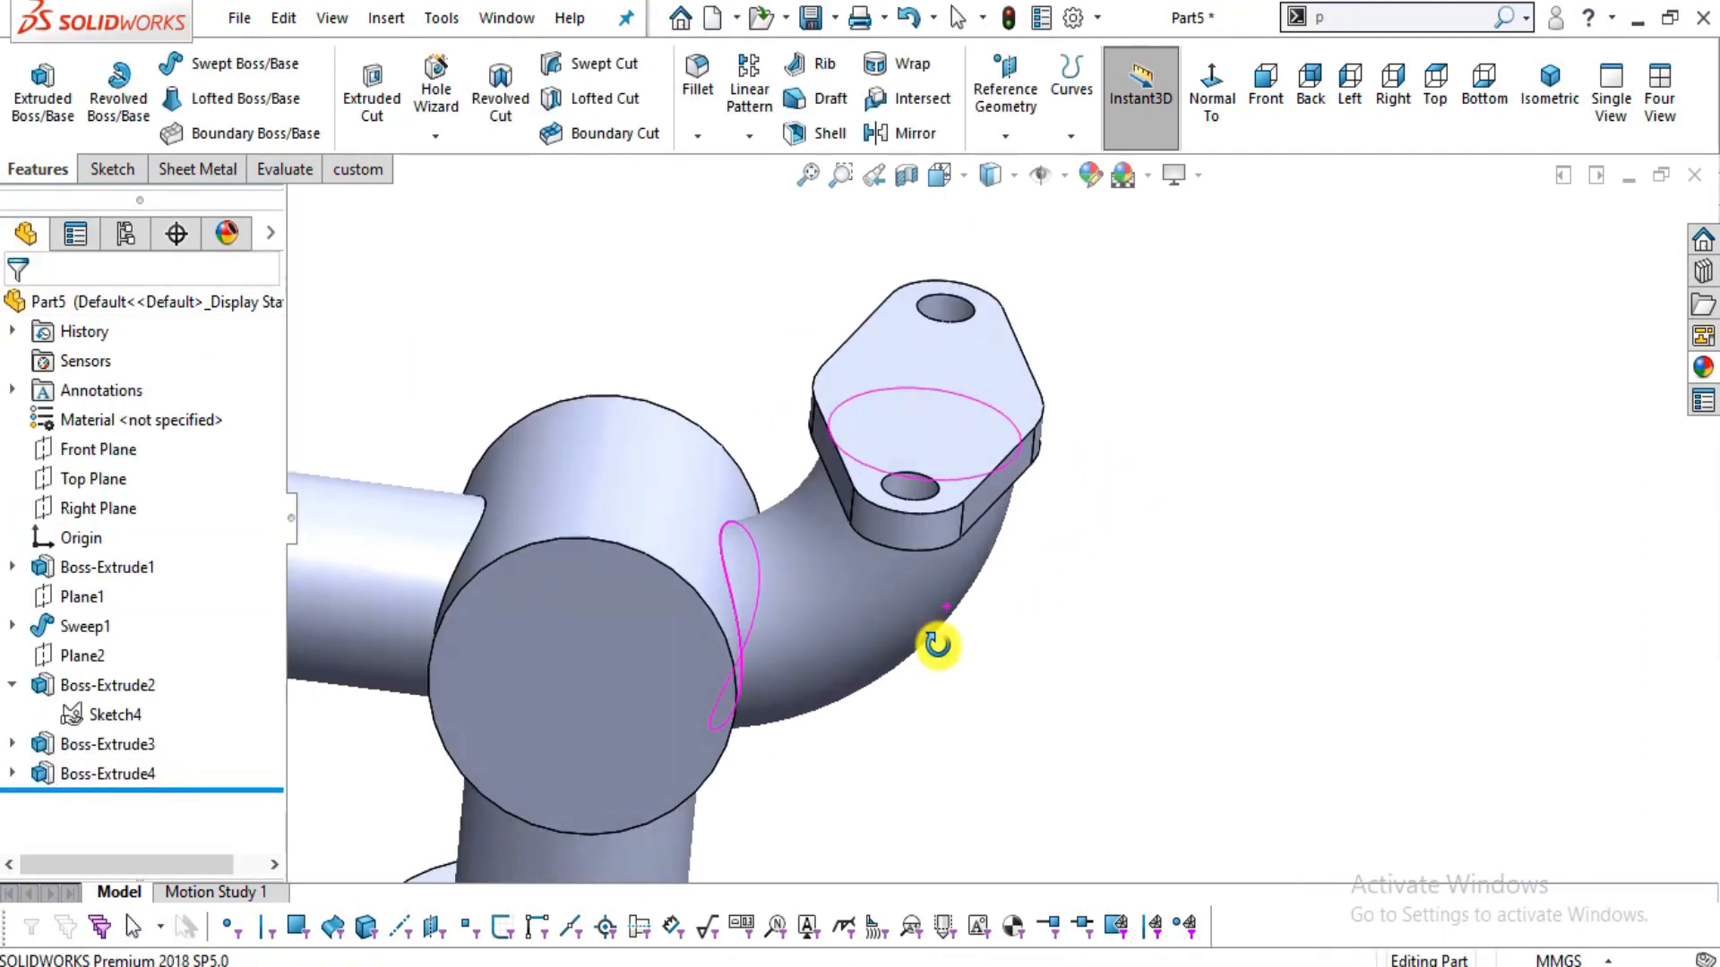
scroll(552, 517, "up", 2)
scroll(552, 517, "down", 2)
scroll(563, 539, "up", 2)
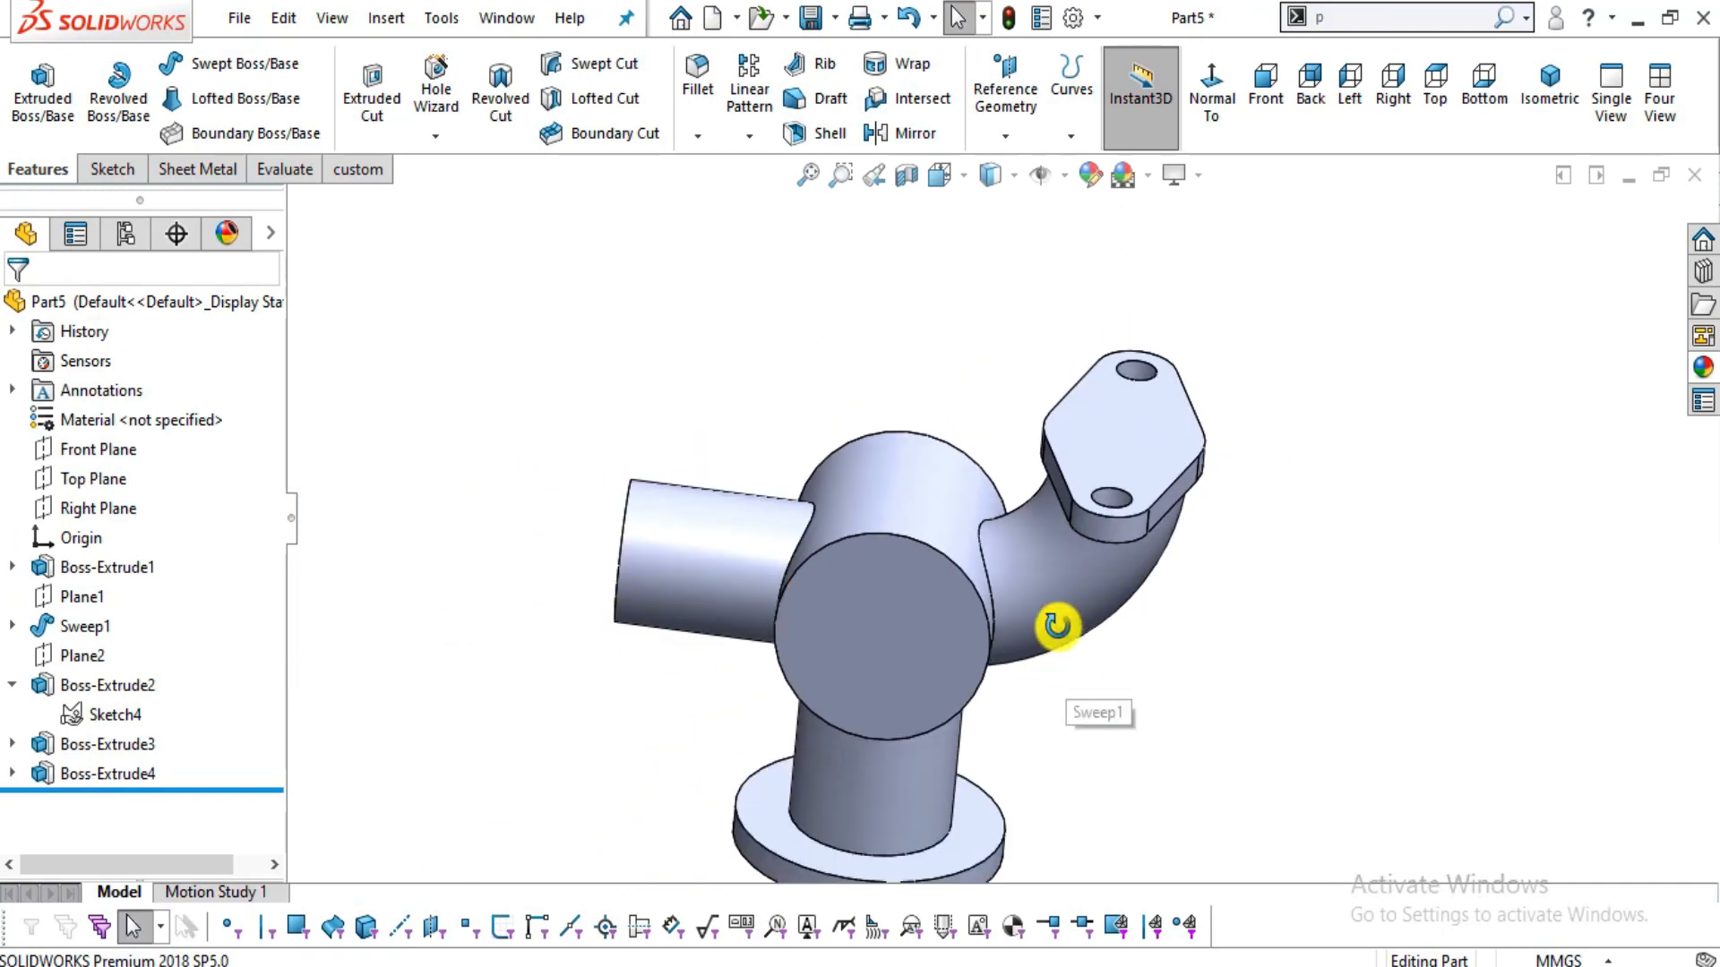
middle_click_drag(1057, 625, 1102, 664)
scroll(1101, 675, "up", 3)
scroll(1072, 684, "down", 5)
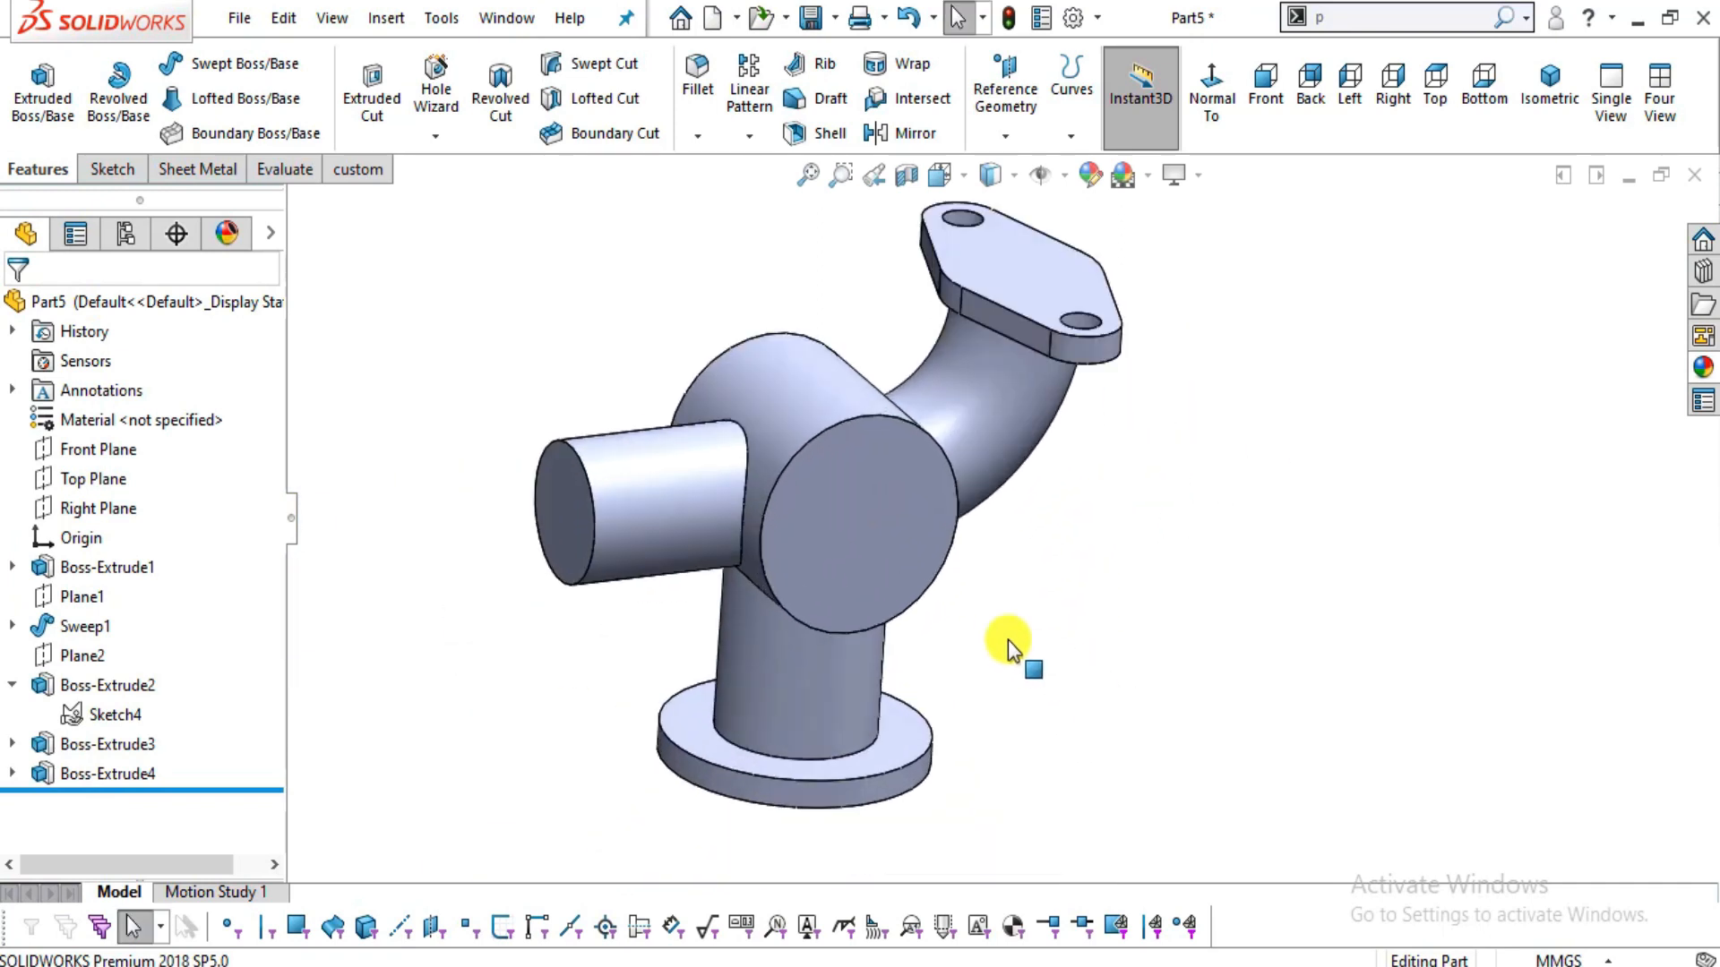
scroll(968, 645, "down", 3)
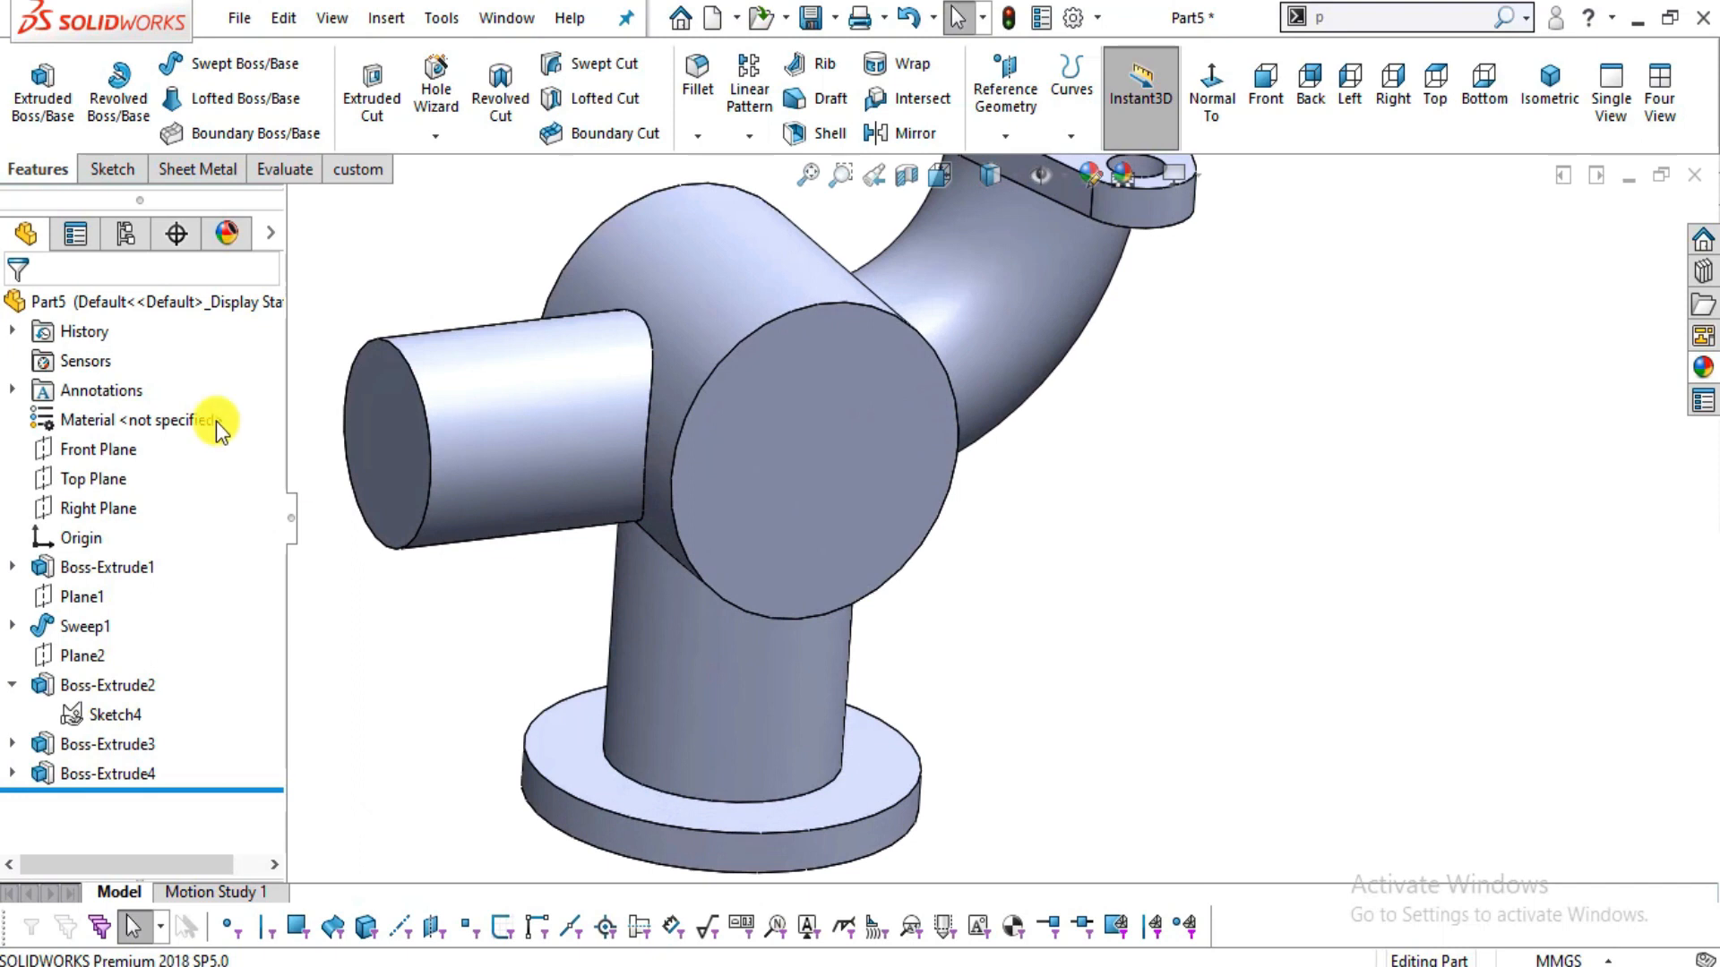
left_click(391, 455)
left_click(692, 375)
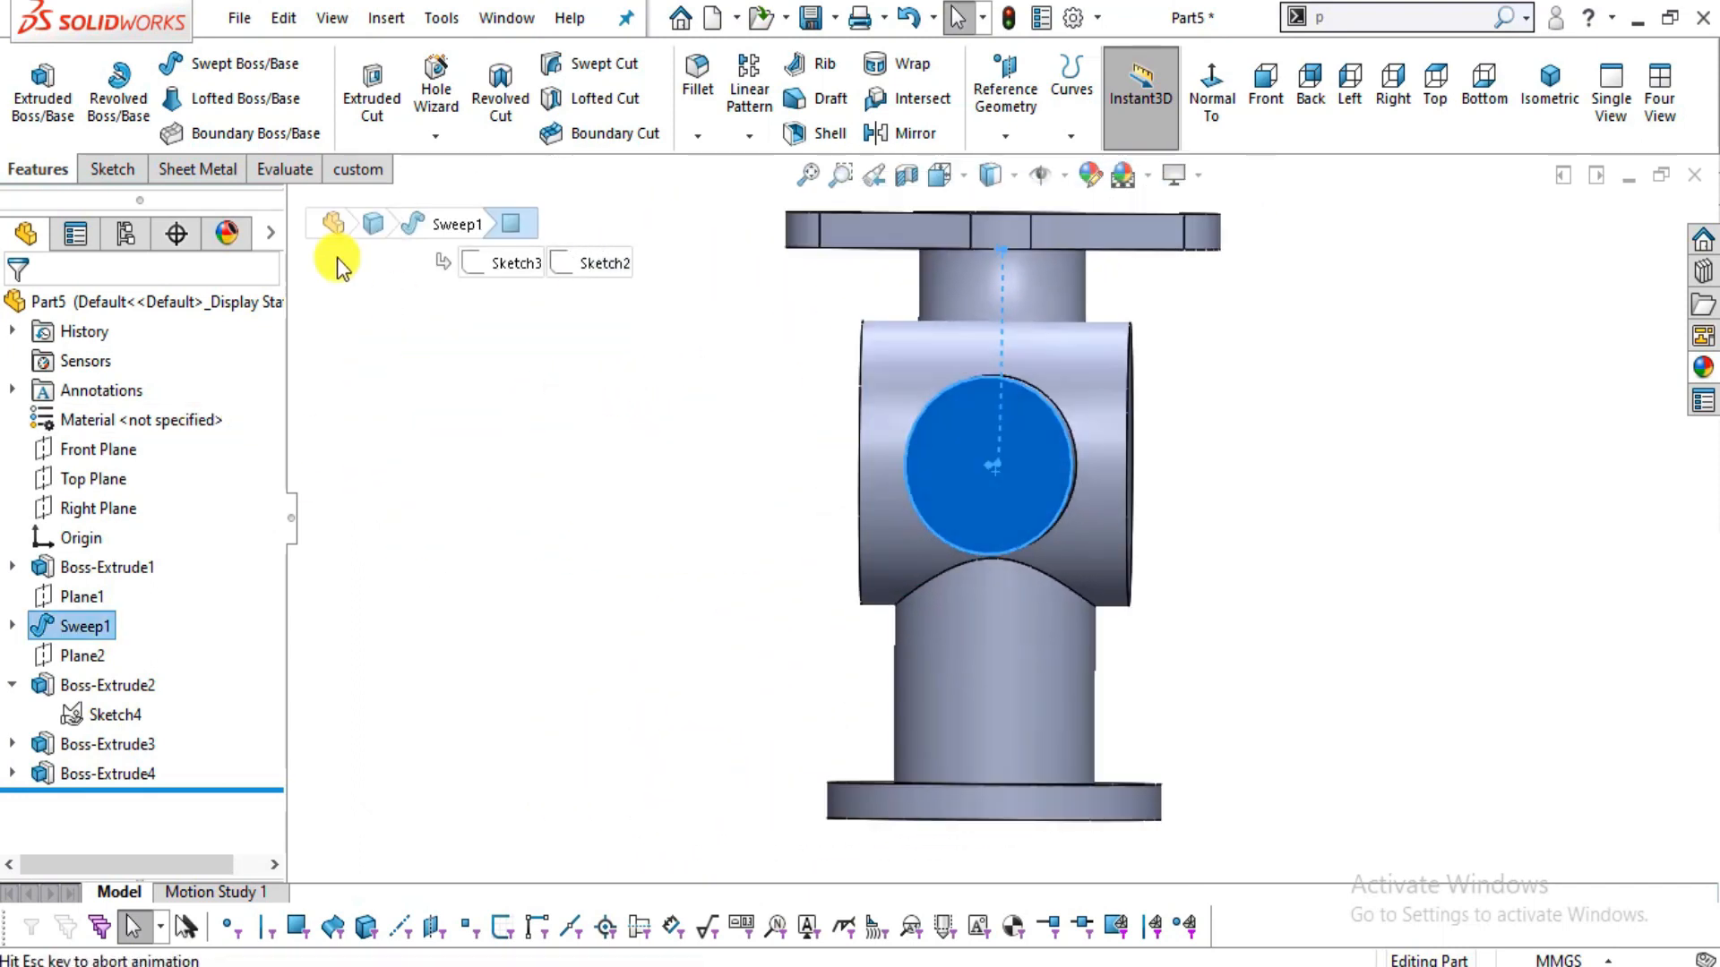
left_click(112, 170)
left_click(32, 89)
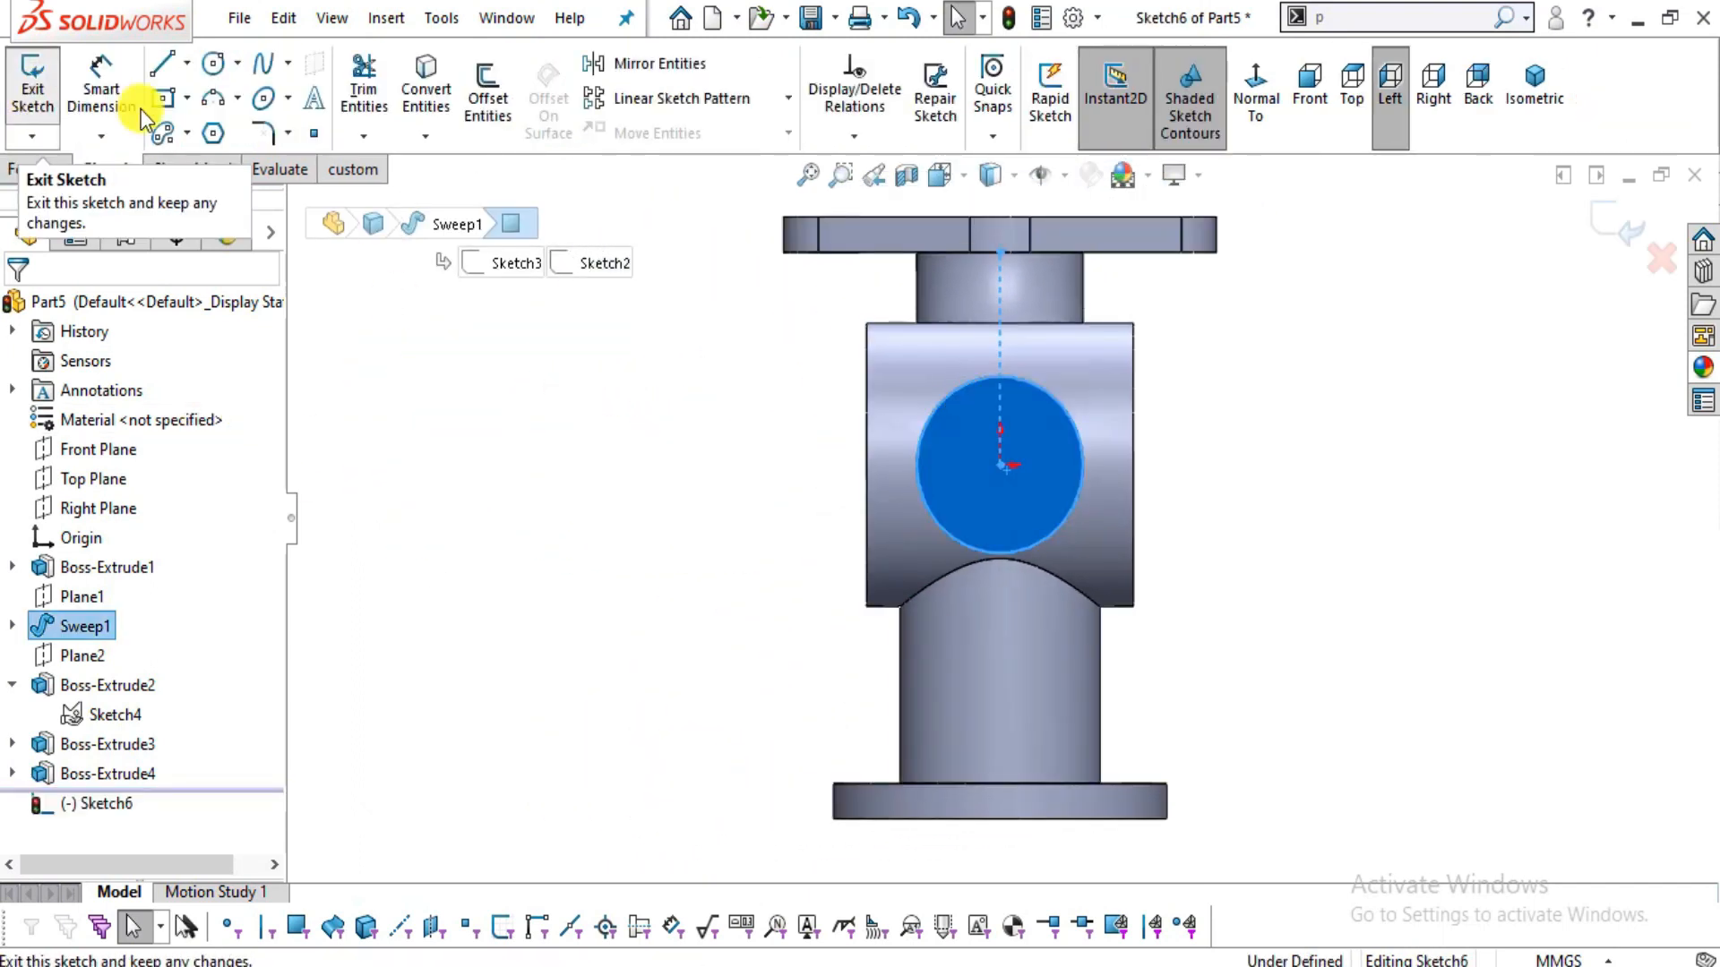
- Consult the reference drawing and sketch a 60 mm diameter circle centred on the origin of the pipe's end face
left_click(214, 63)
key("alt+Tab")
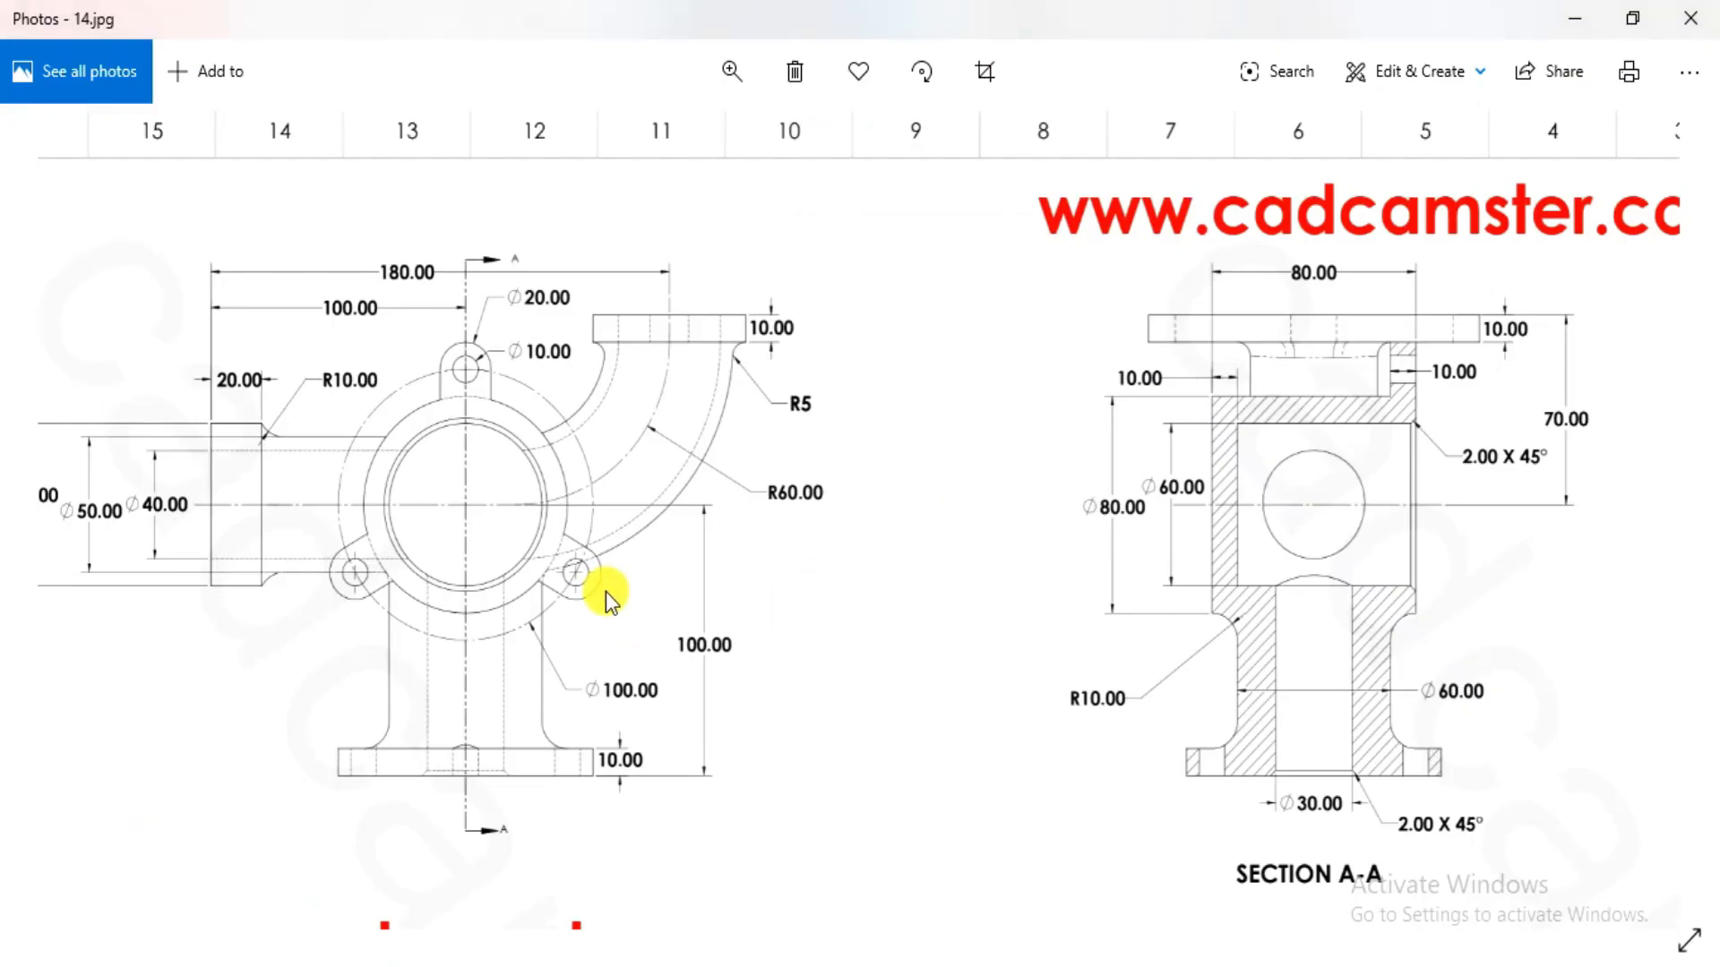
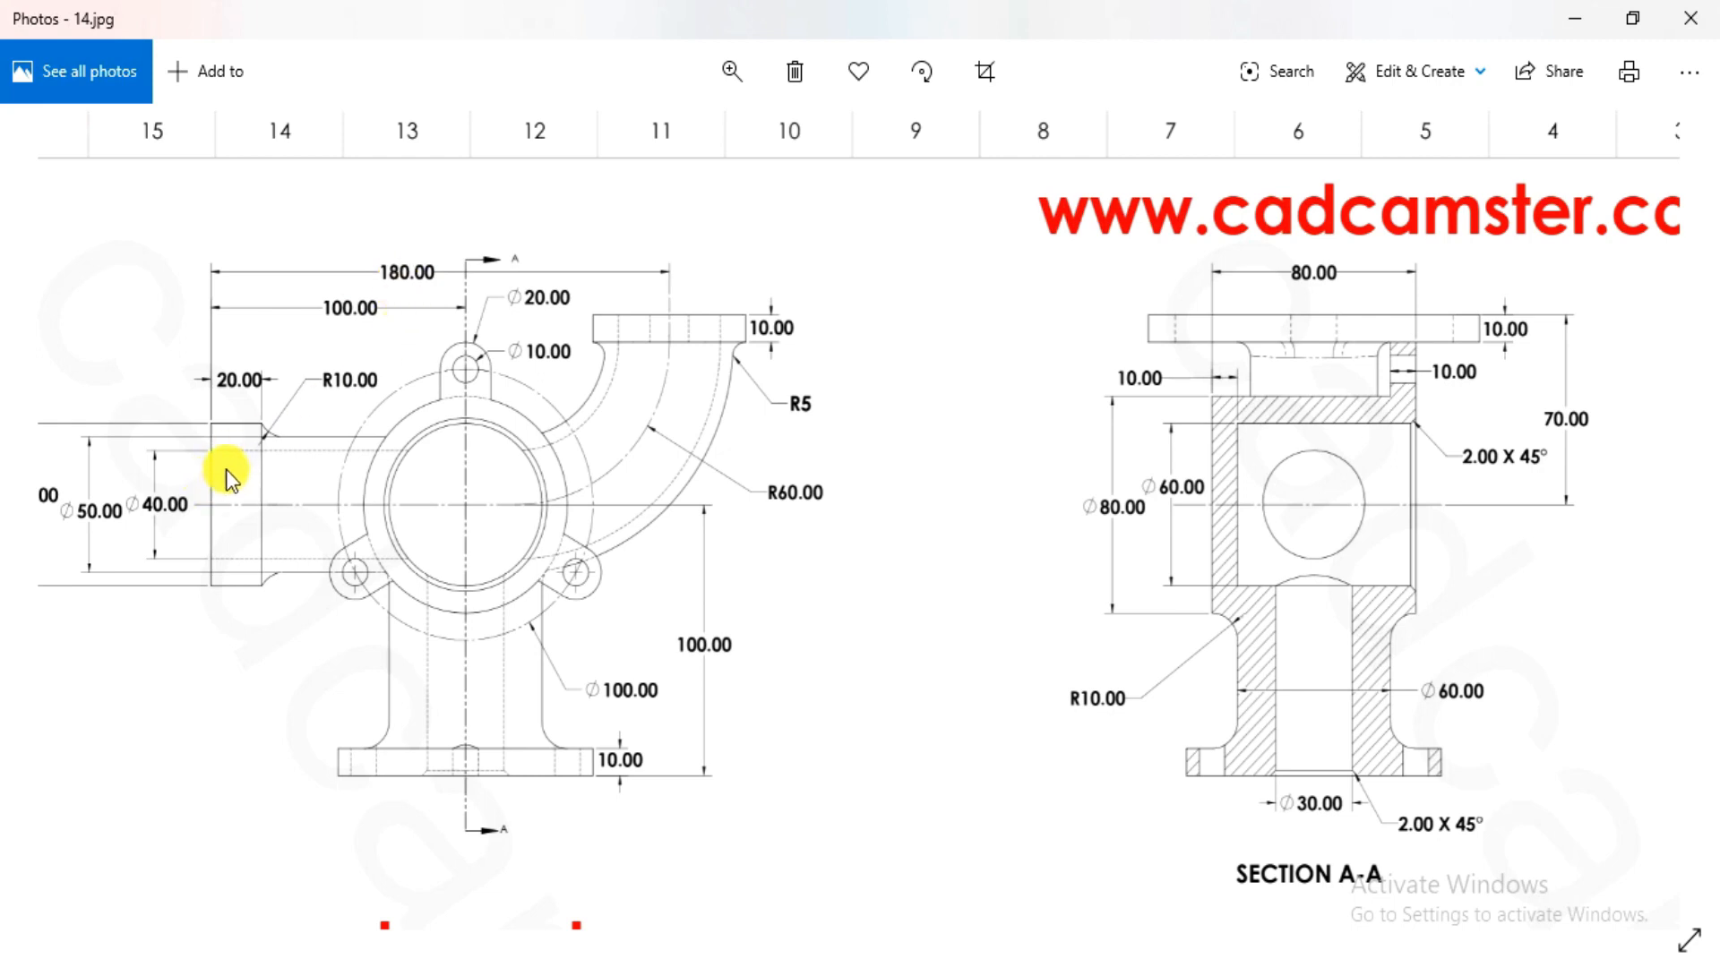
left_click_drag(223, 497, 283, 498)
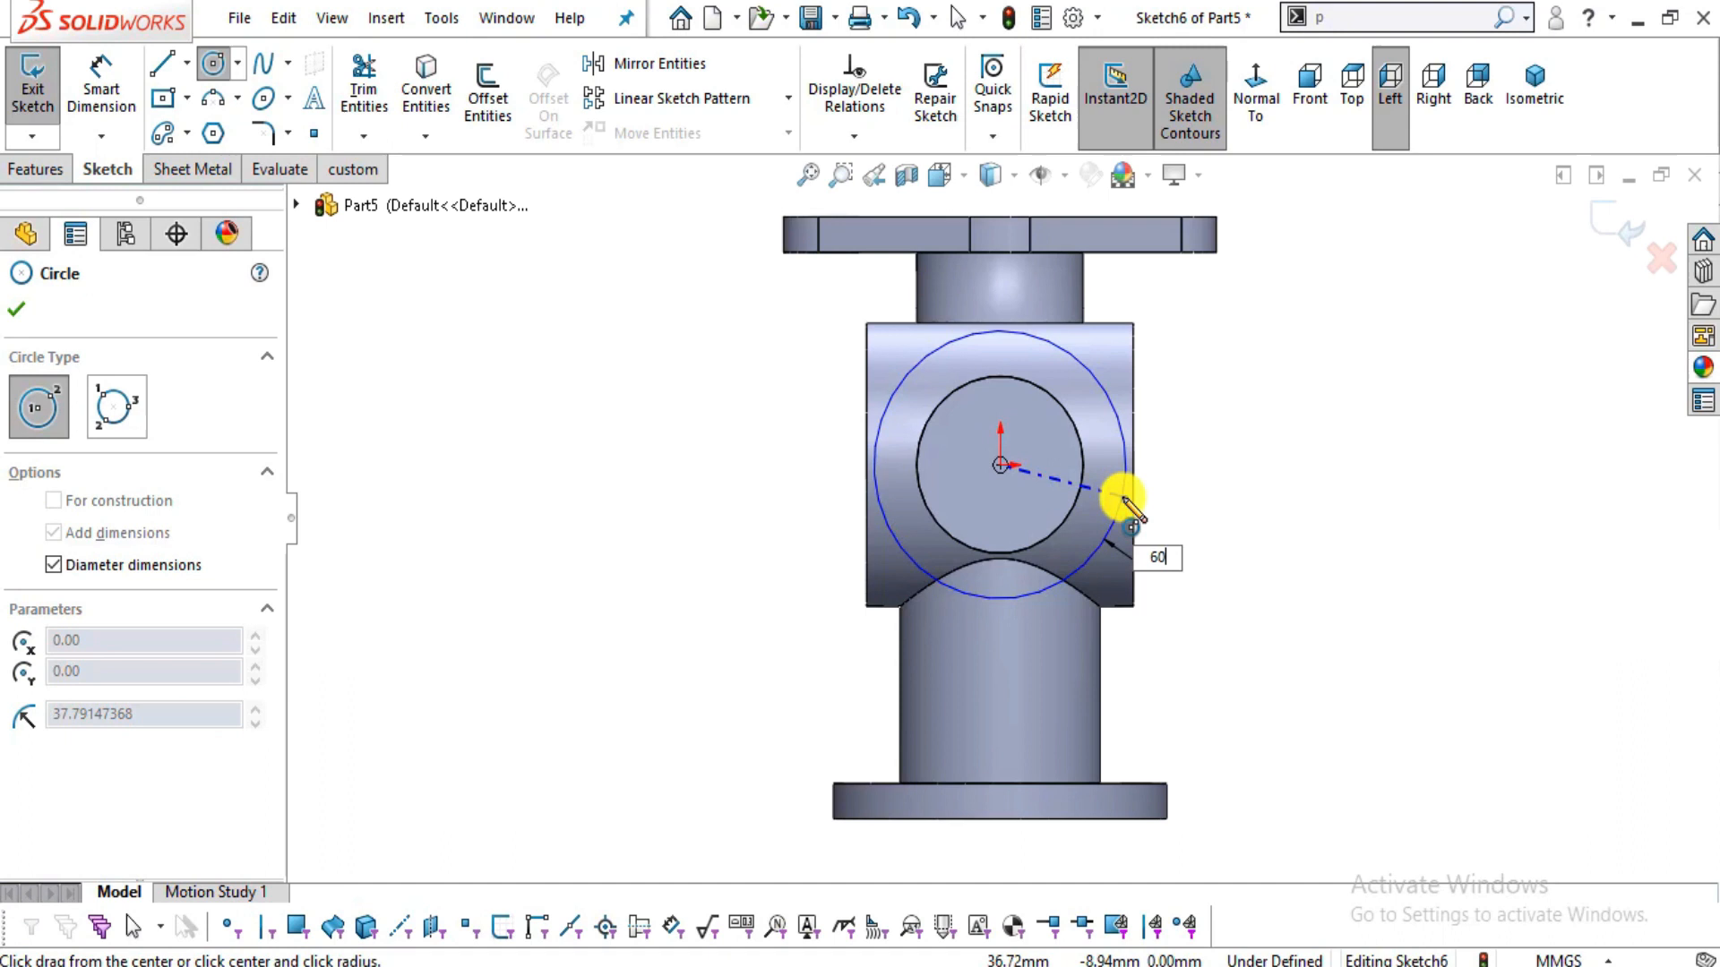
key("Return")
key("Escape")
- Extrude the 60 mm circle 20 mm in the reversed direction, back along the side pipe, to form the collar
middle_click_drag(1229, 434, 1107, 461)
left_click(40, 167)
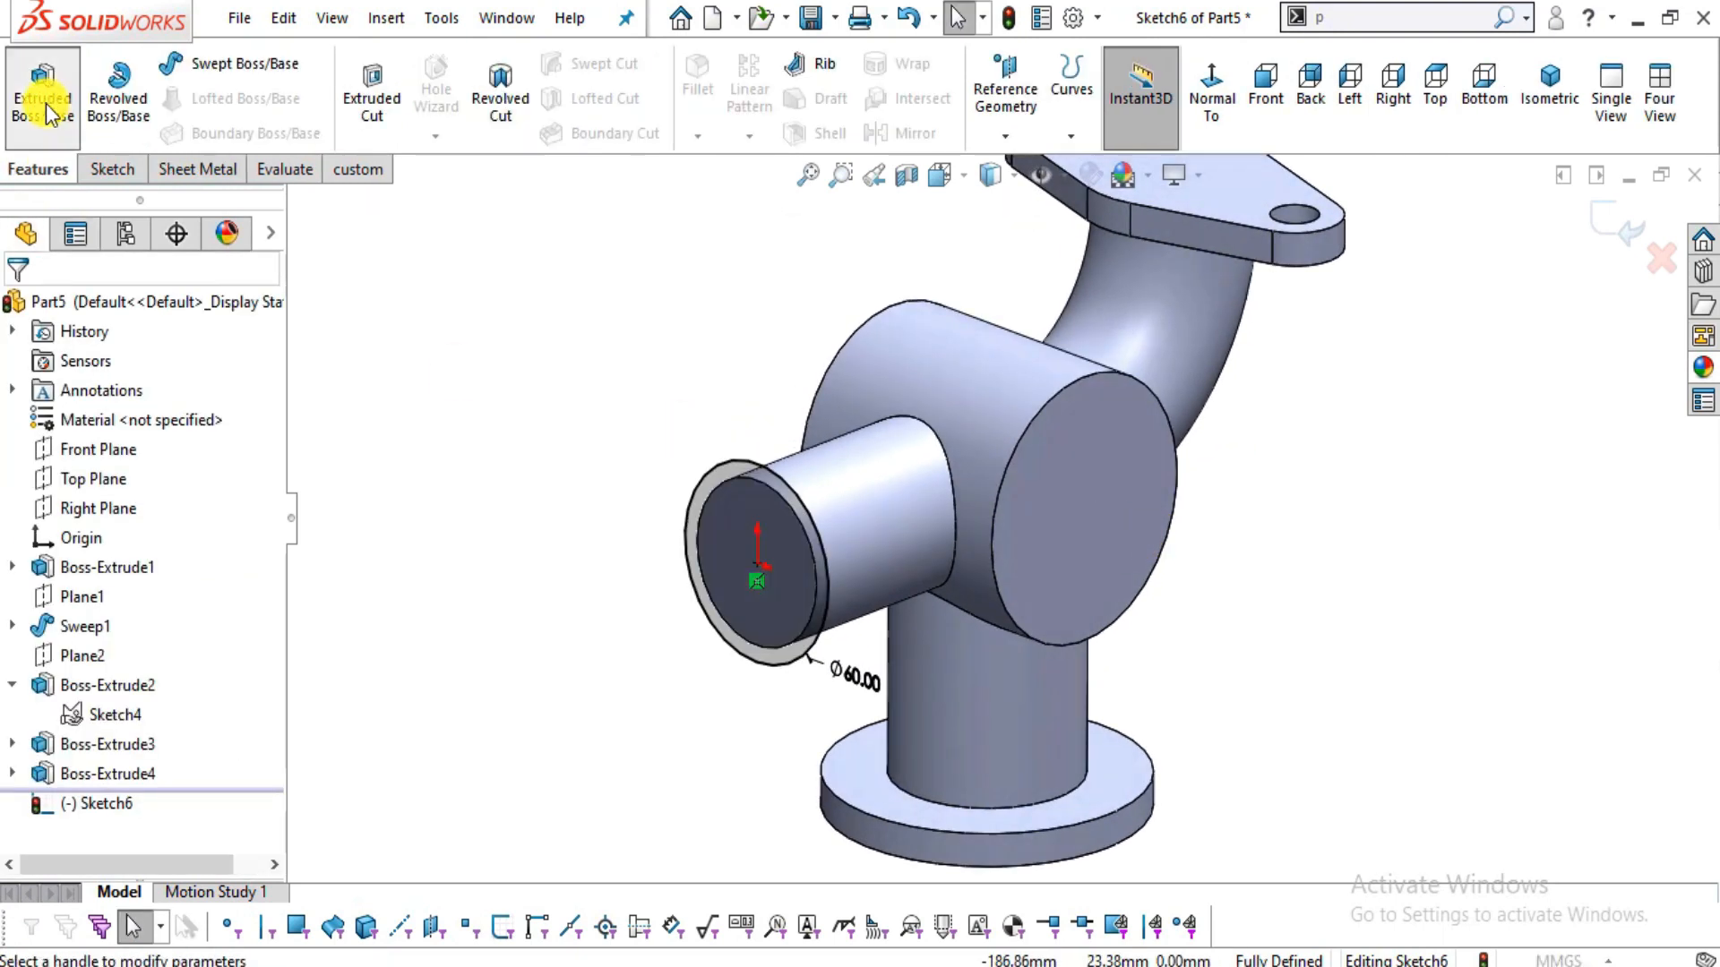
left_click(45, 101)
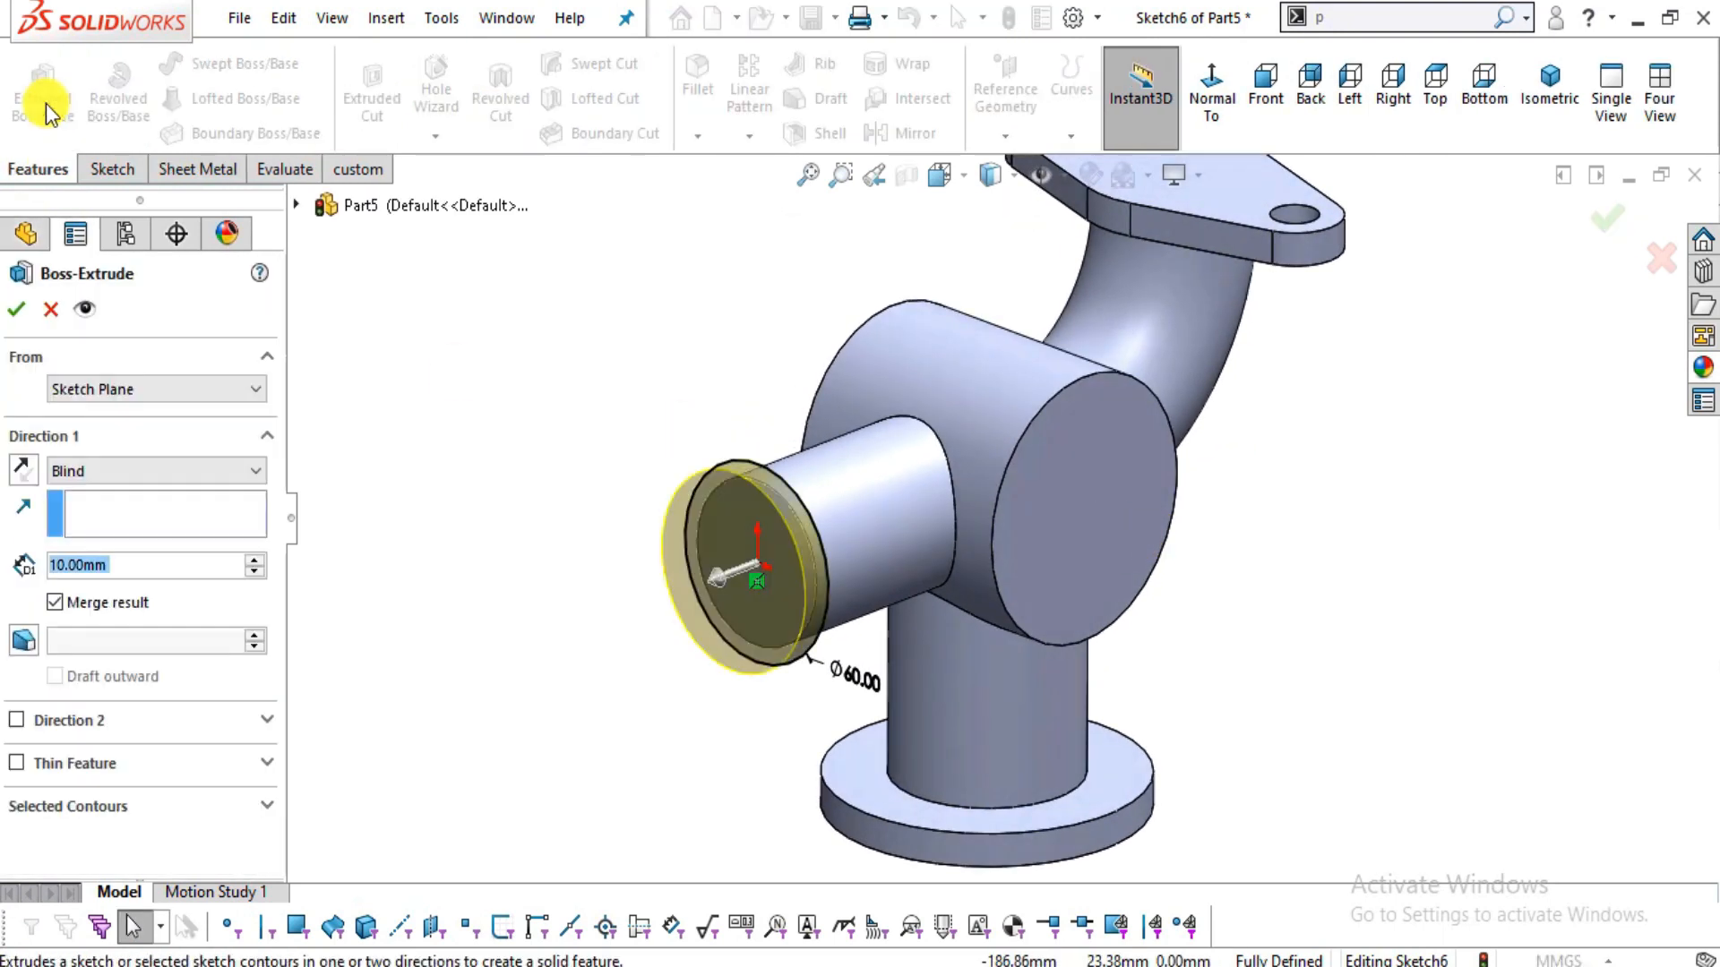
left_click(24, 471)
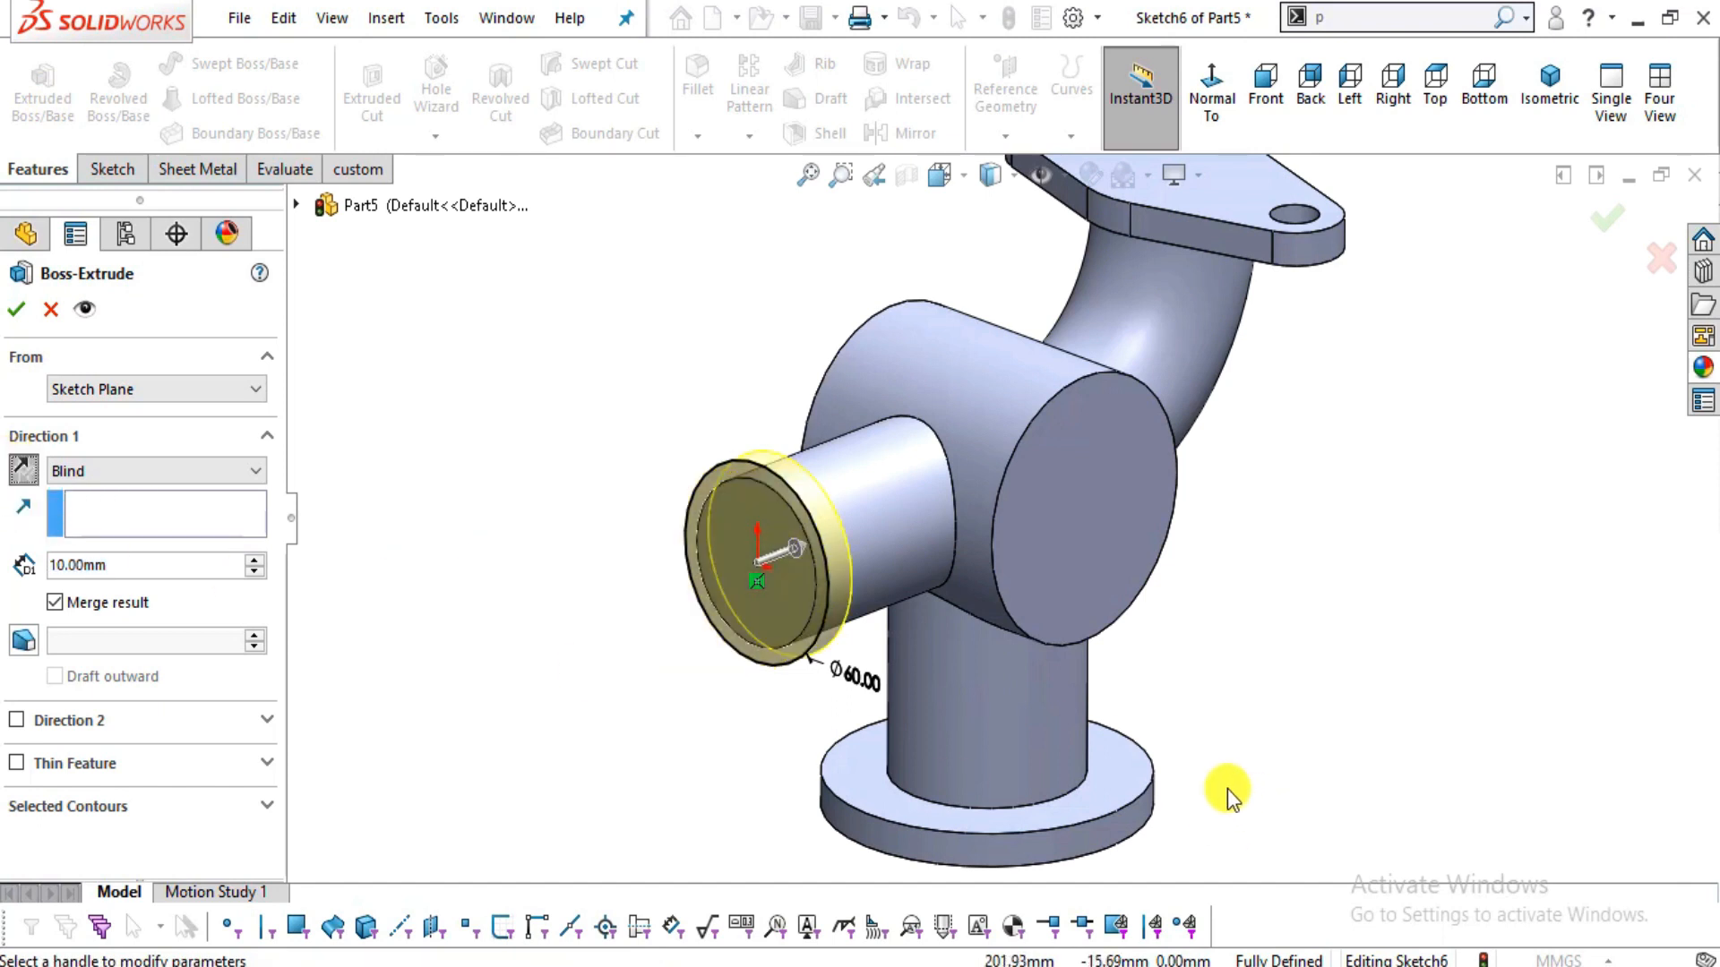
scroll(1030, 707, "down", 5)
scroll(937, 338, "up", 5)
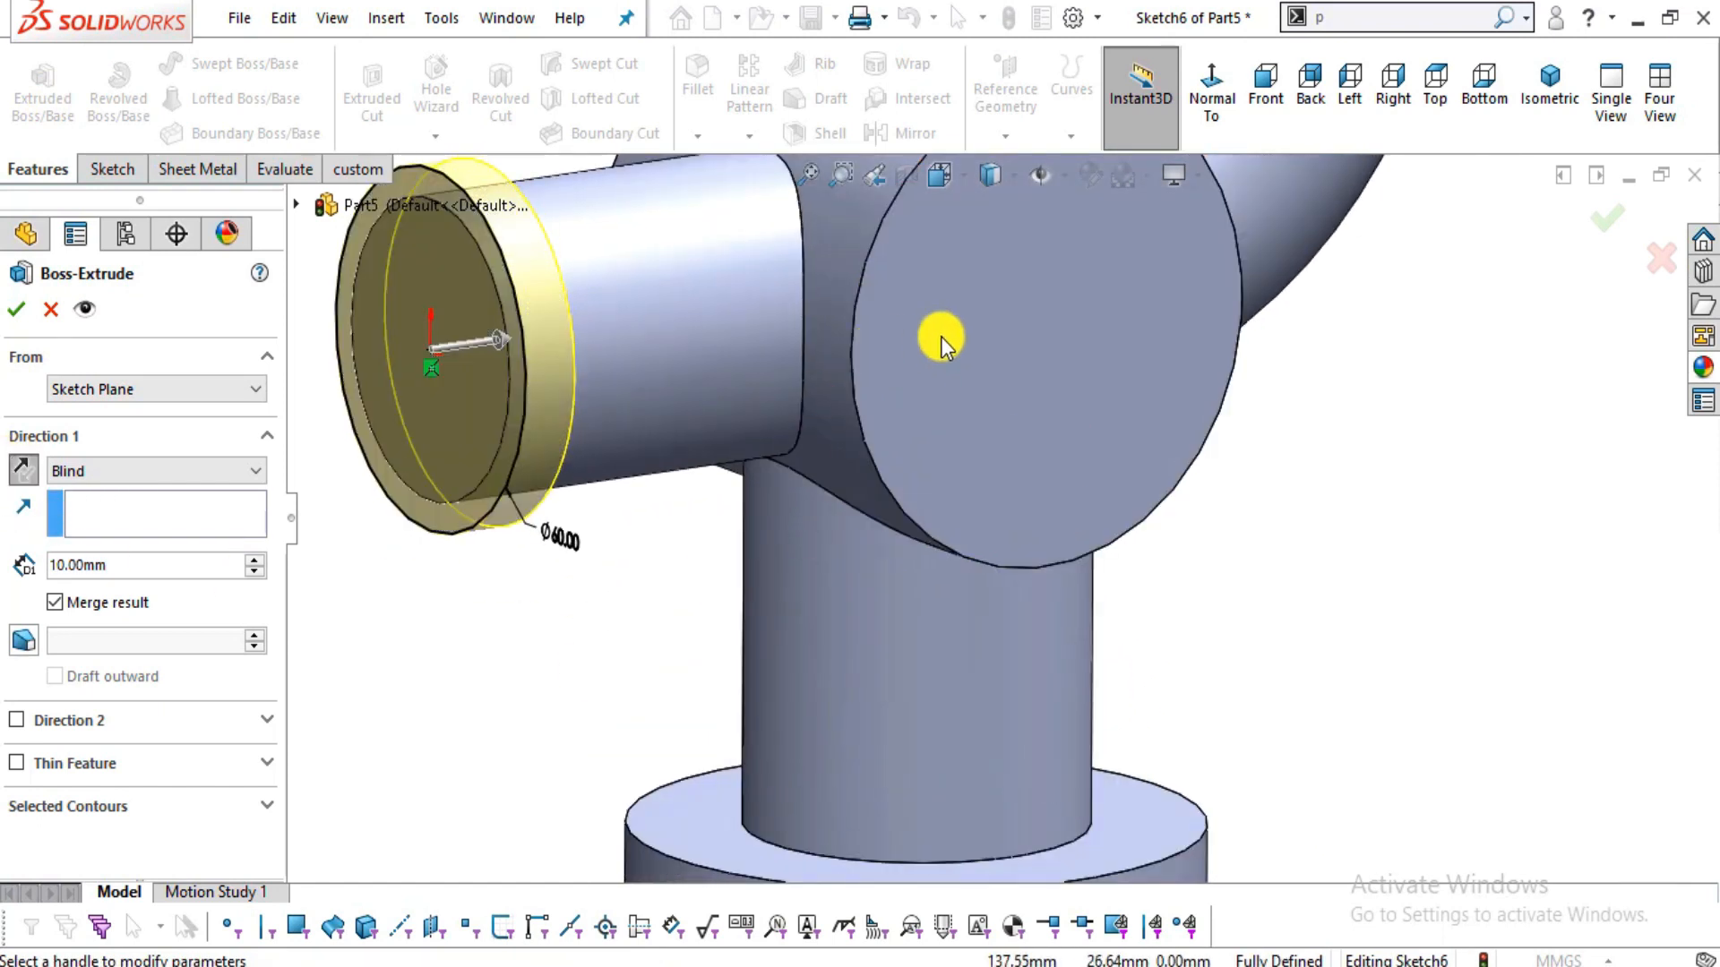
key("alt+Tab")
key("alt+Tab")
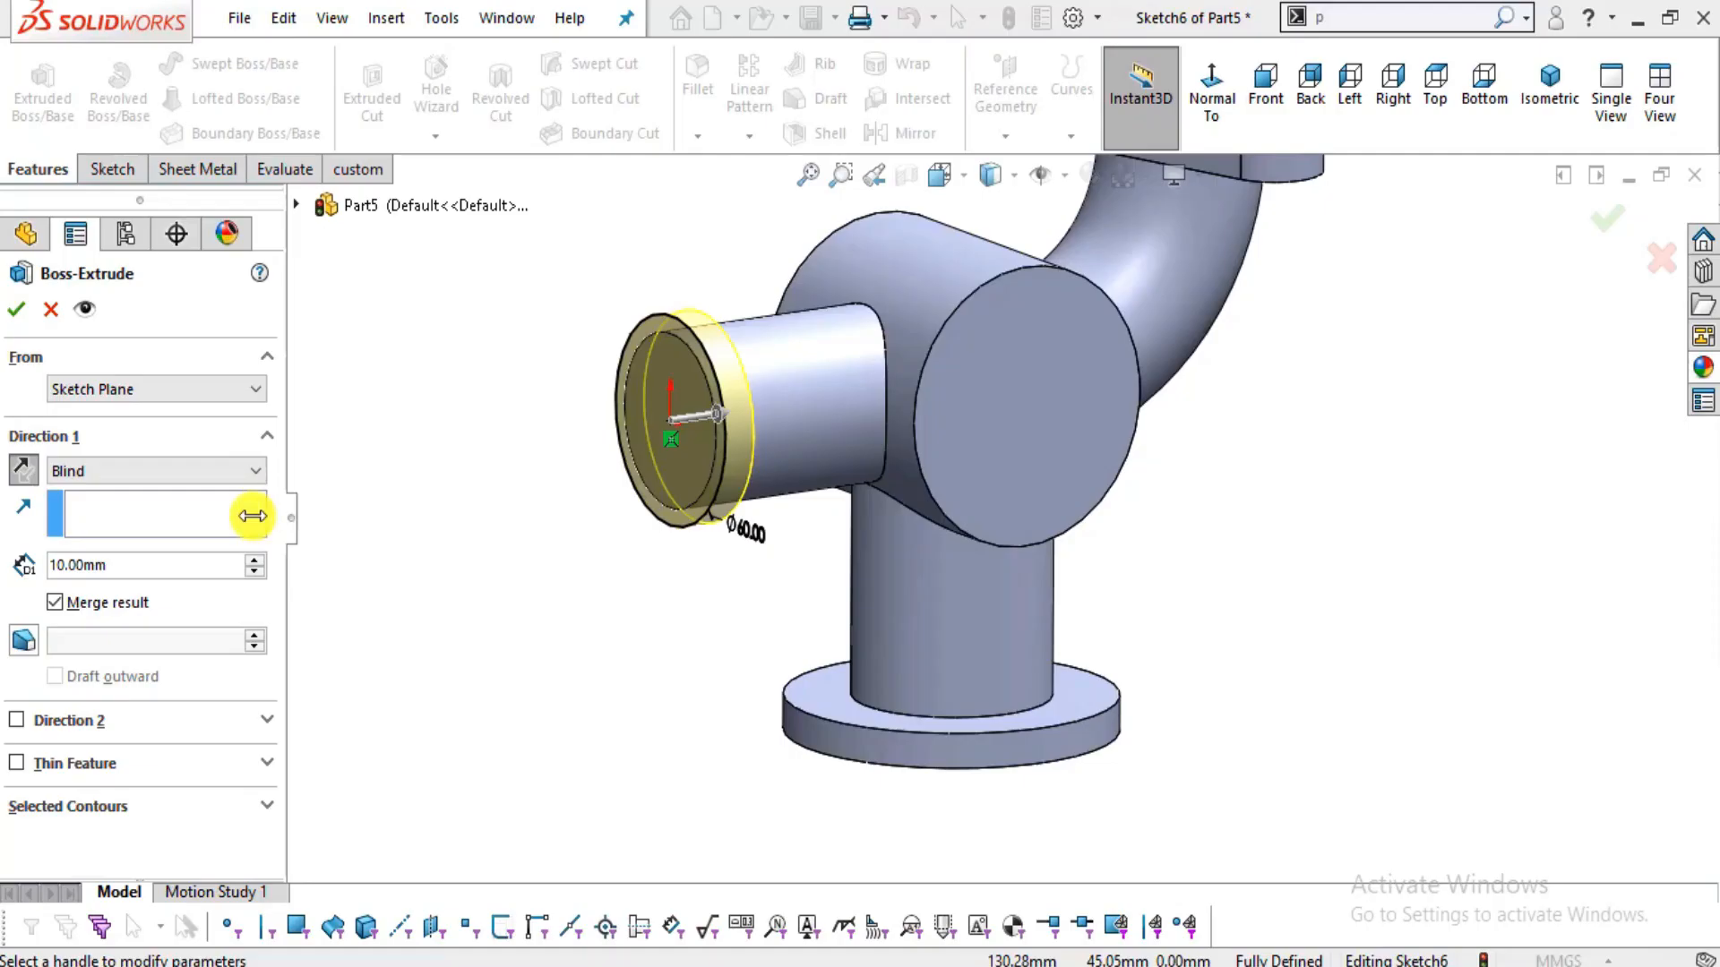
type("20")
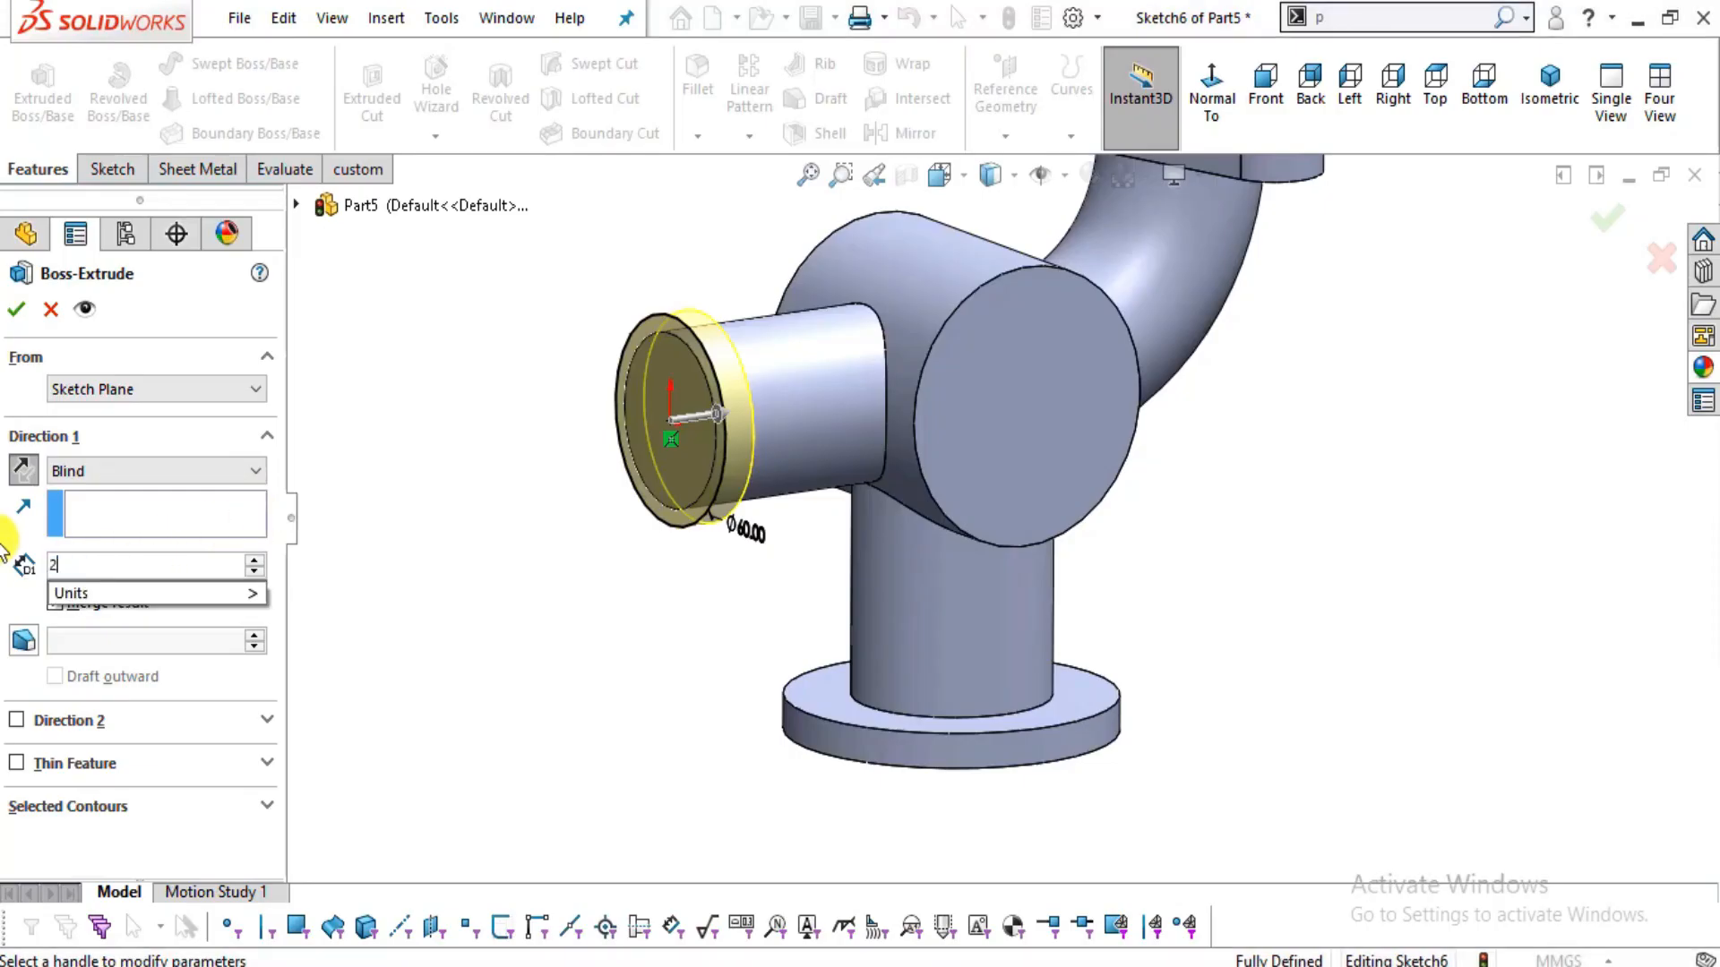
key("Return")
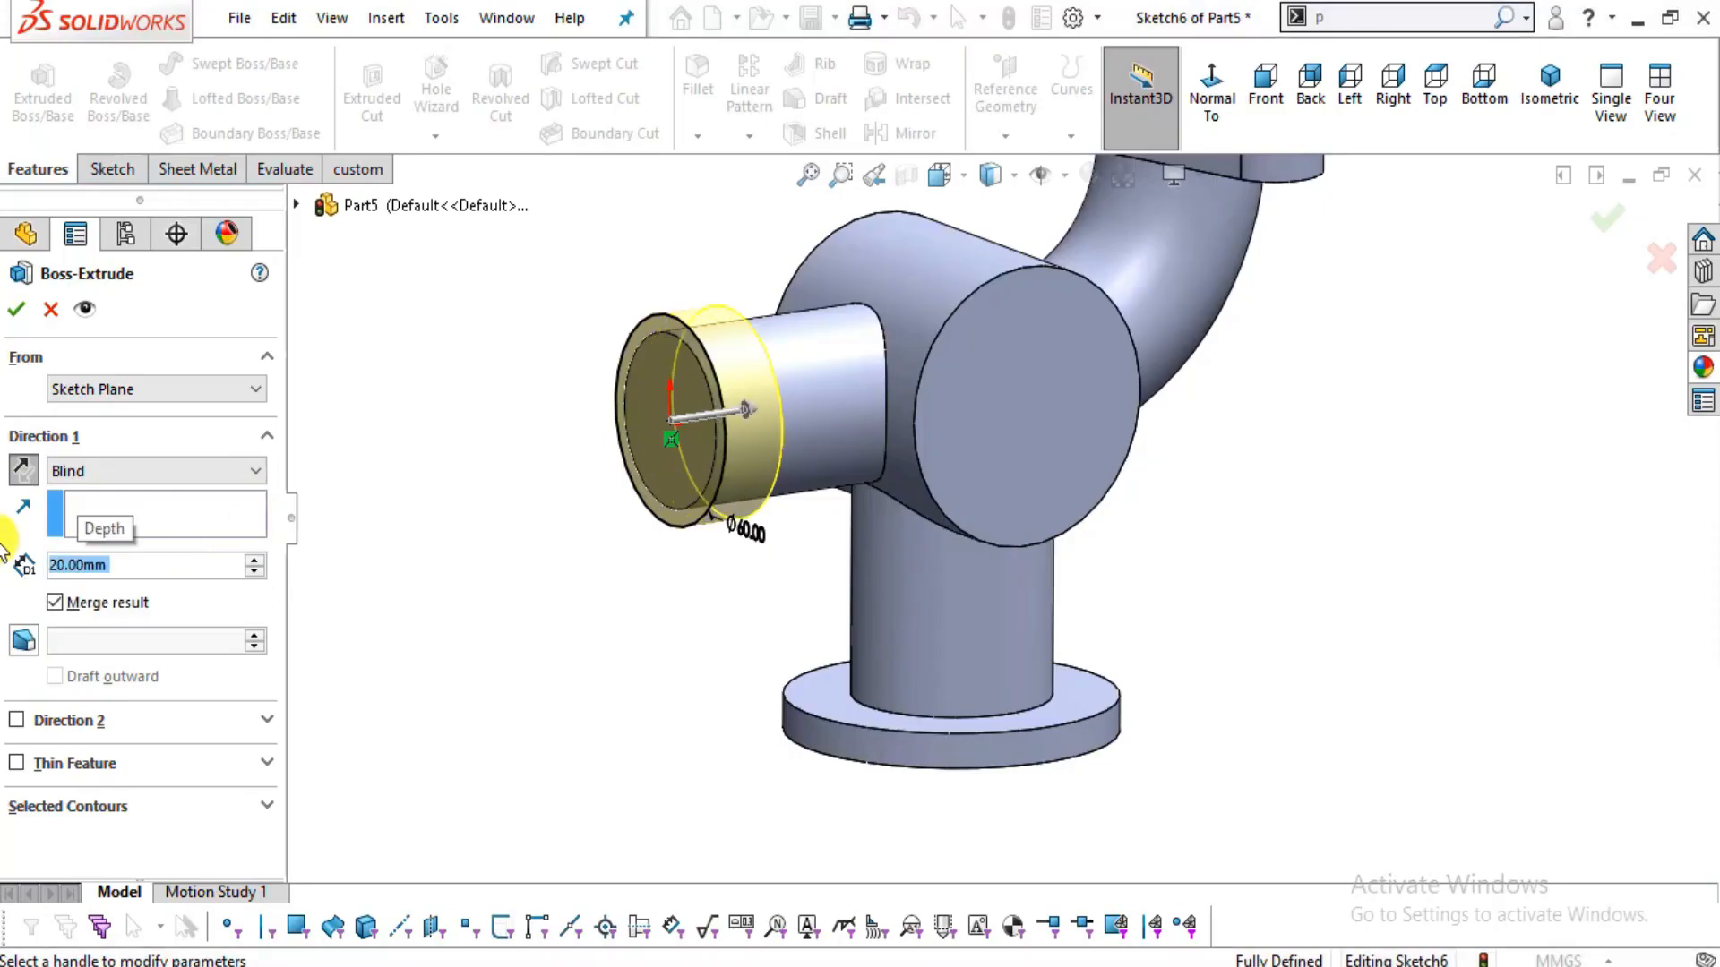
left_click(14, 313)
- Look up the path sketch under Sweep1 and start a new sketch on the Front Plane, viewed normal to it
middle_click_drag(1215, 591, 1151, 338)
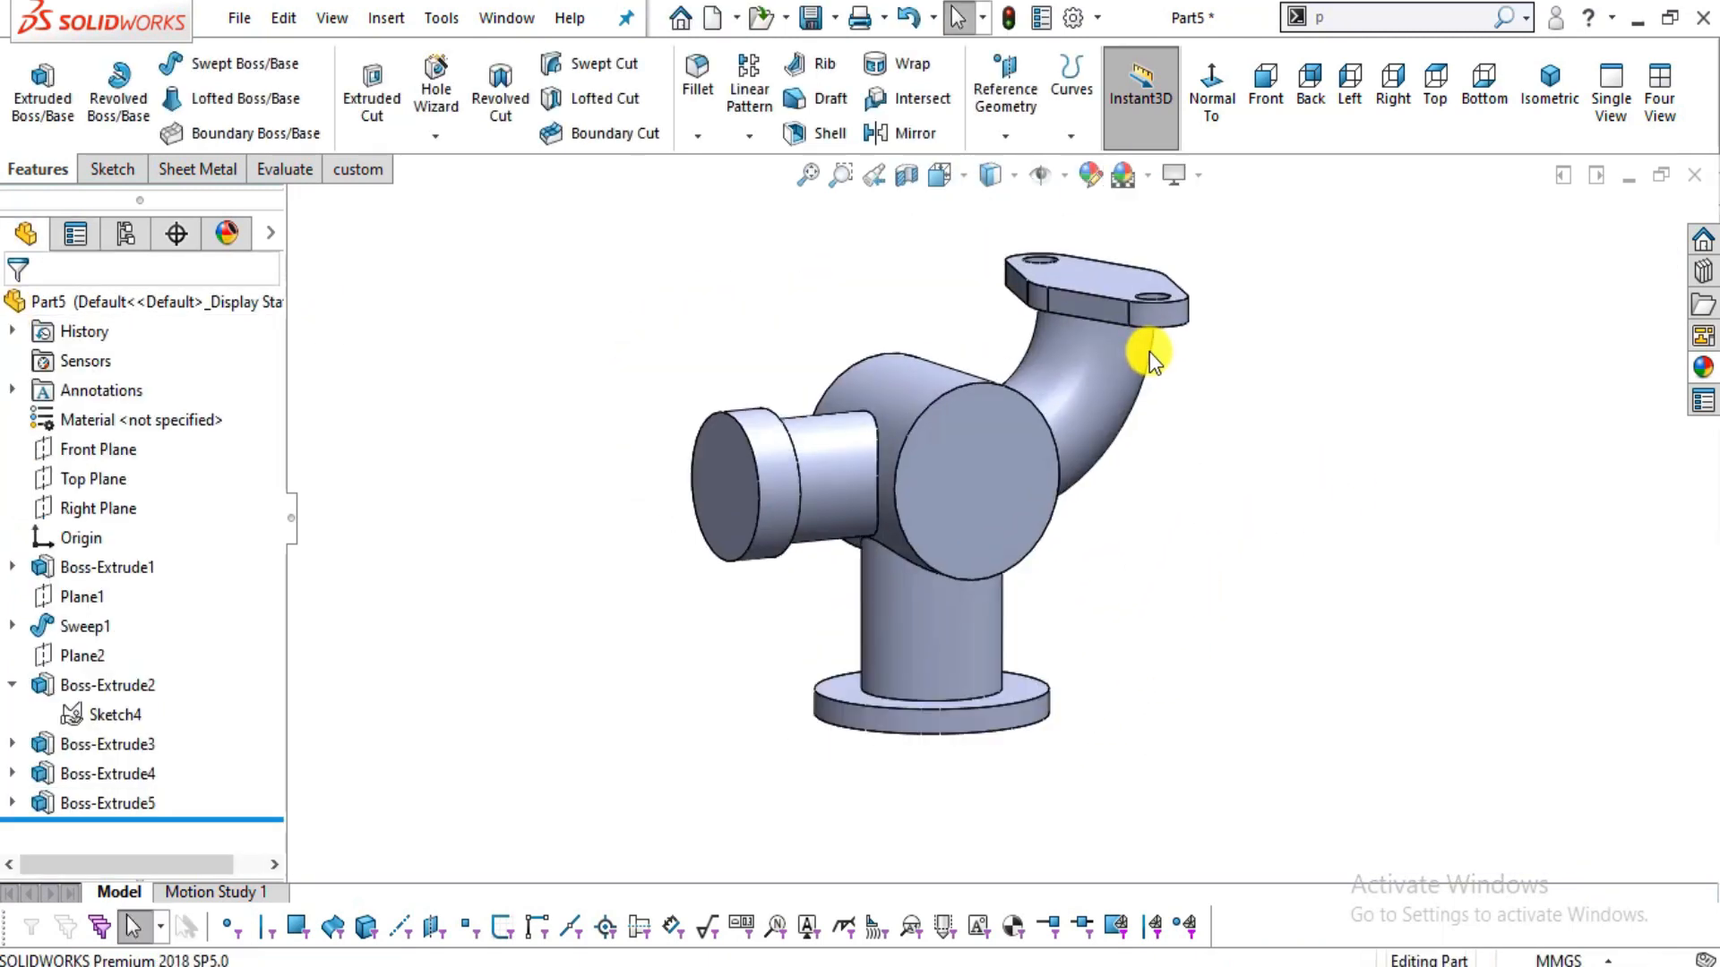
middle_click_drag(1146, 432, 1136, 443)
scroll(1137, 442, "up", 2)
scroll(1136, 441, "down", 2)
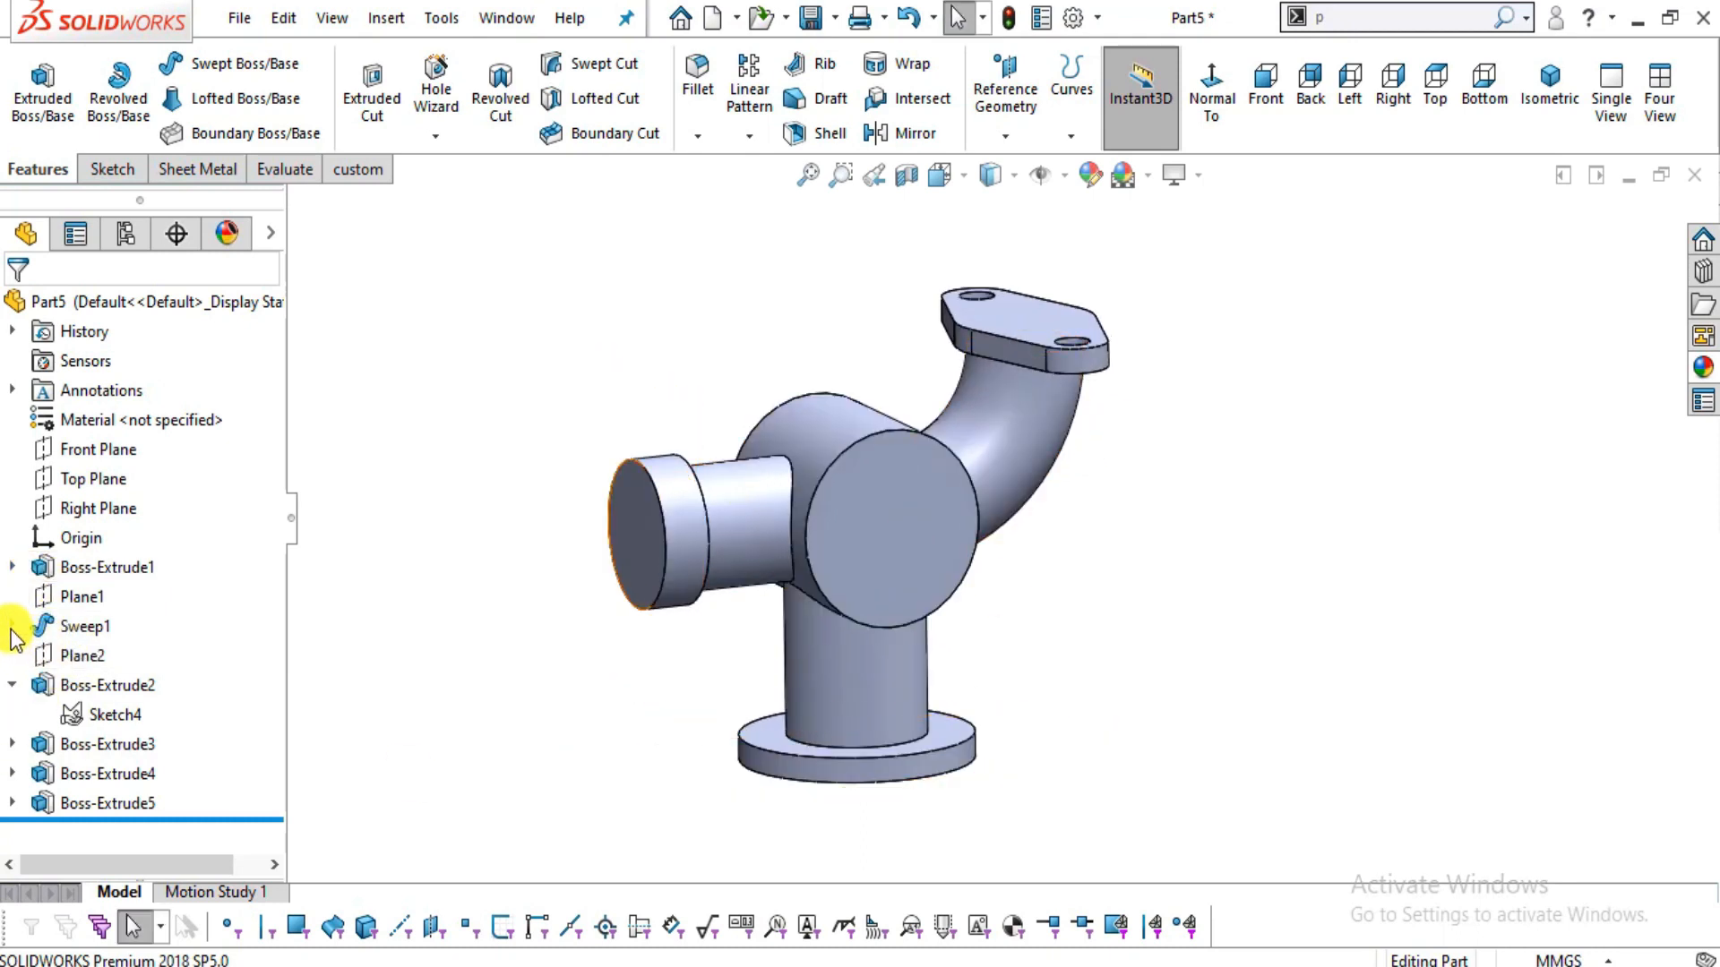
left_click(12, 627)
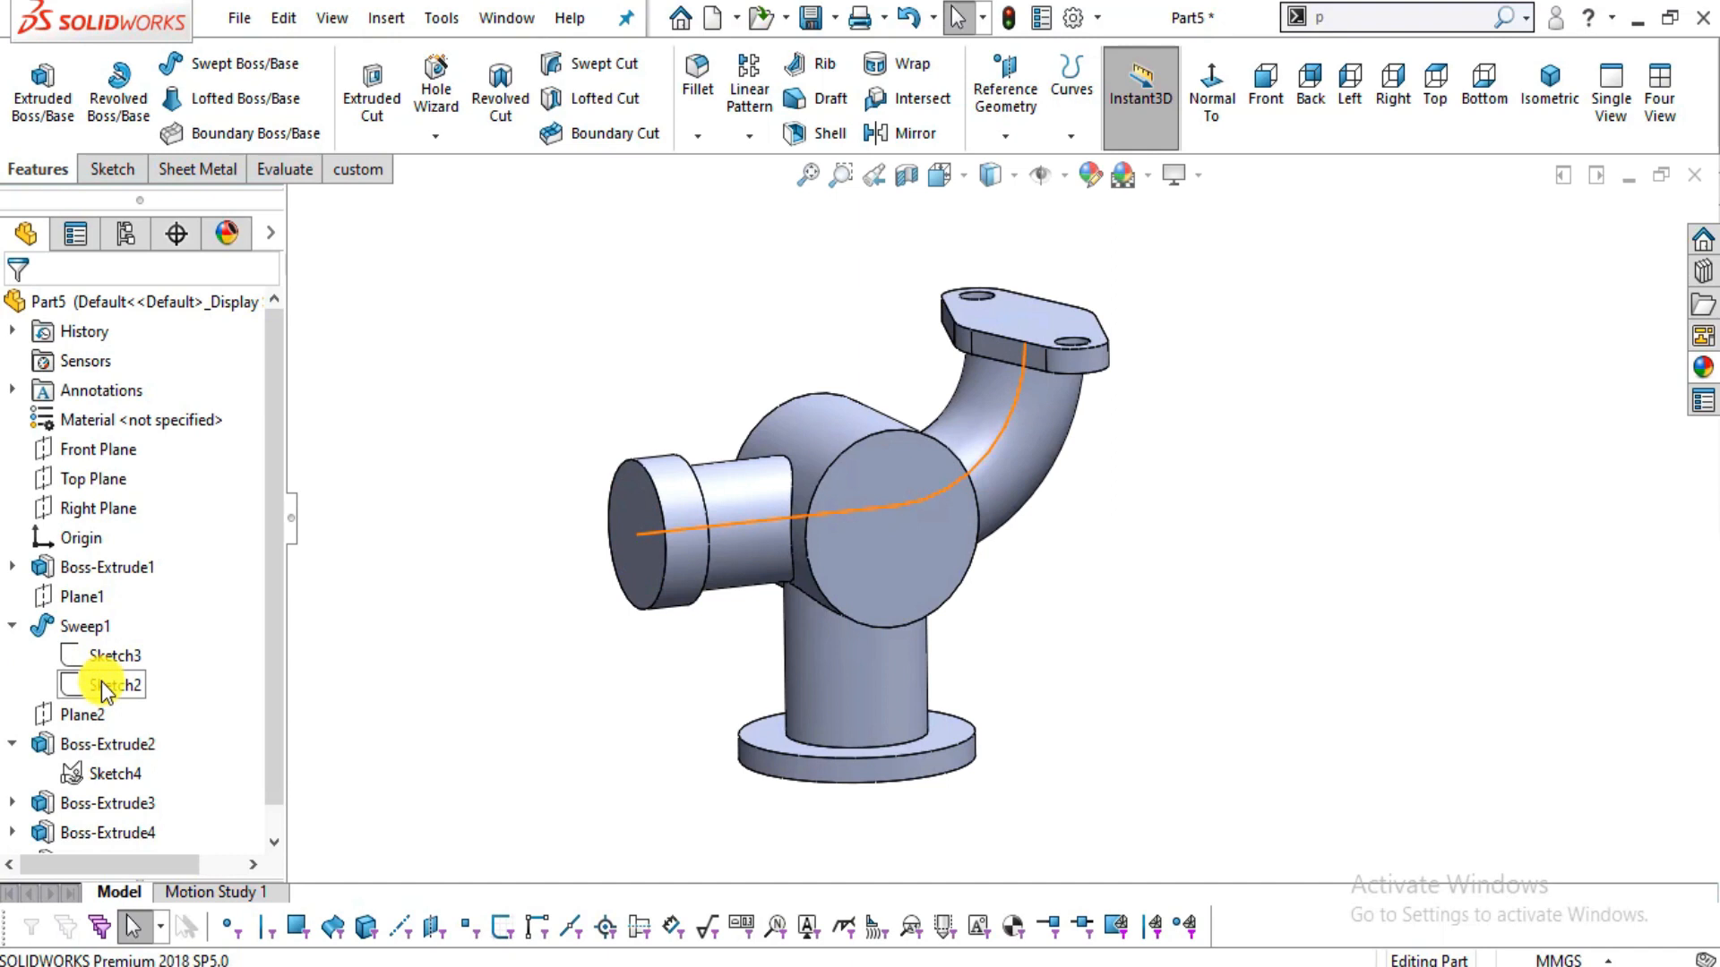
left_click(105, 686)
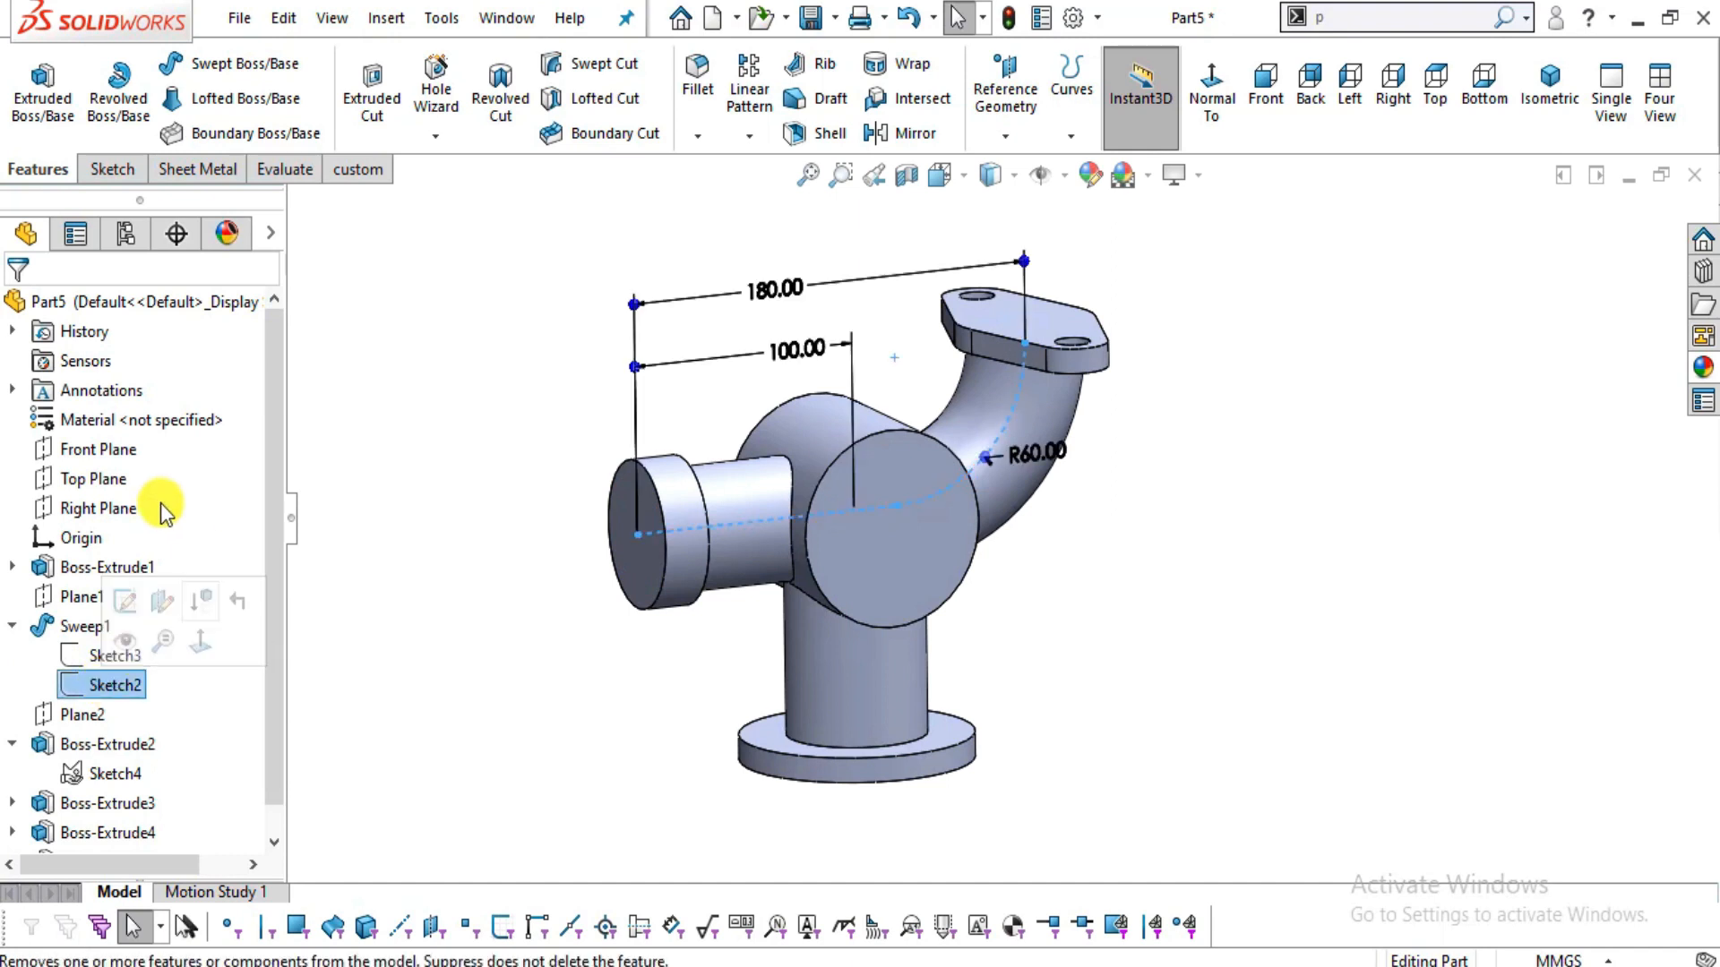
left_click(124, 455)
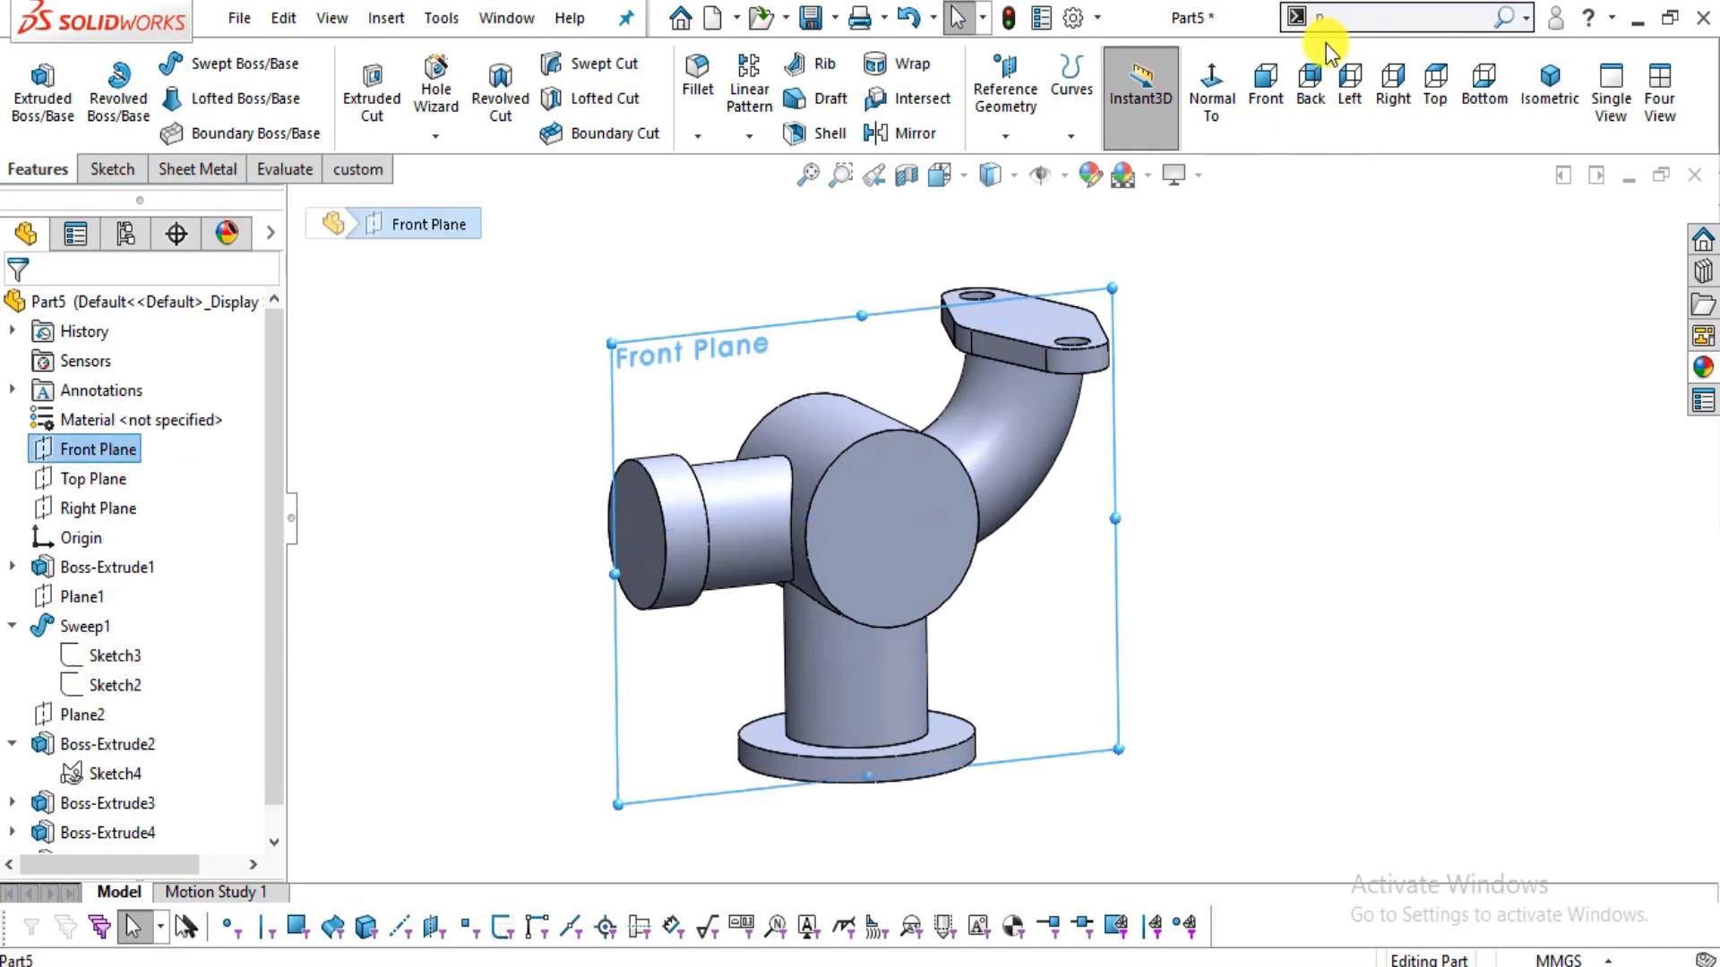
left_click(1220, 101)
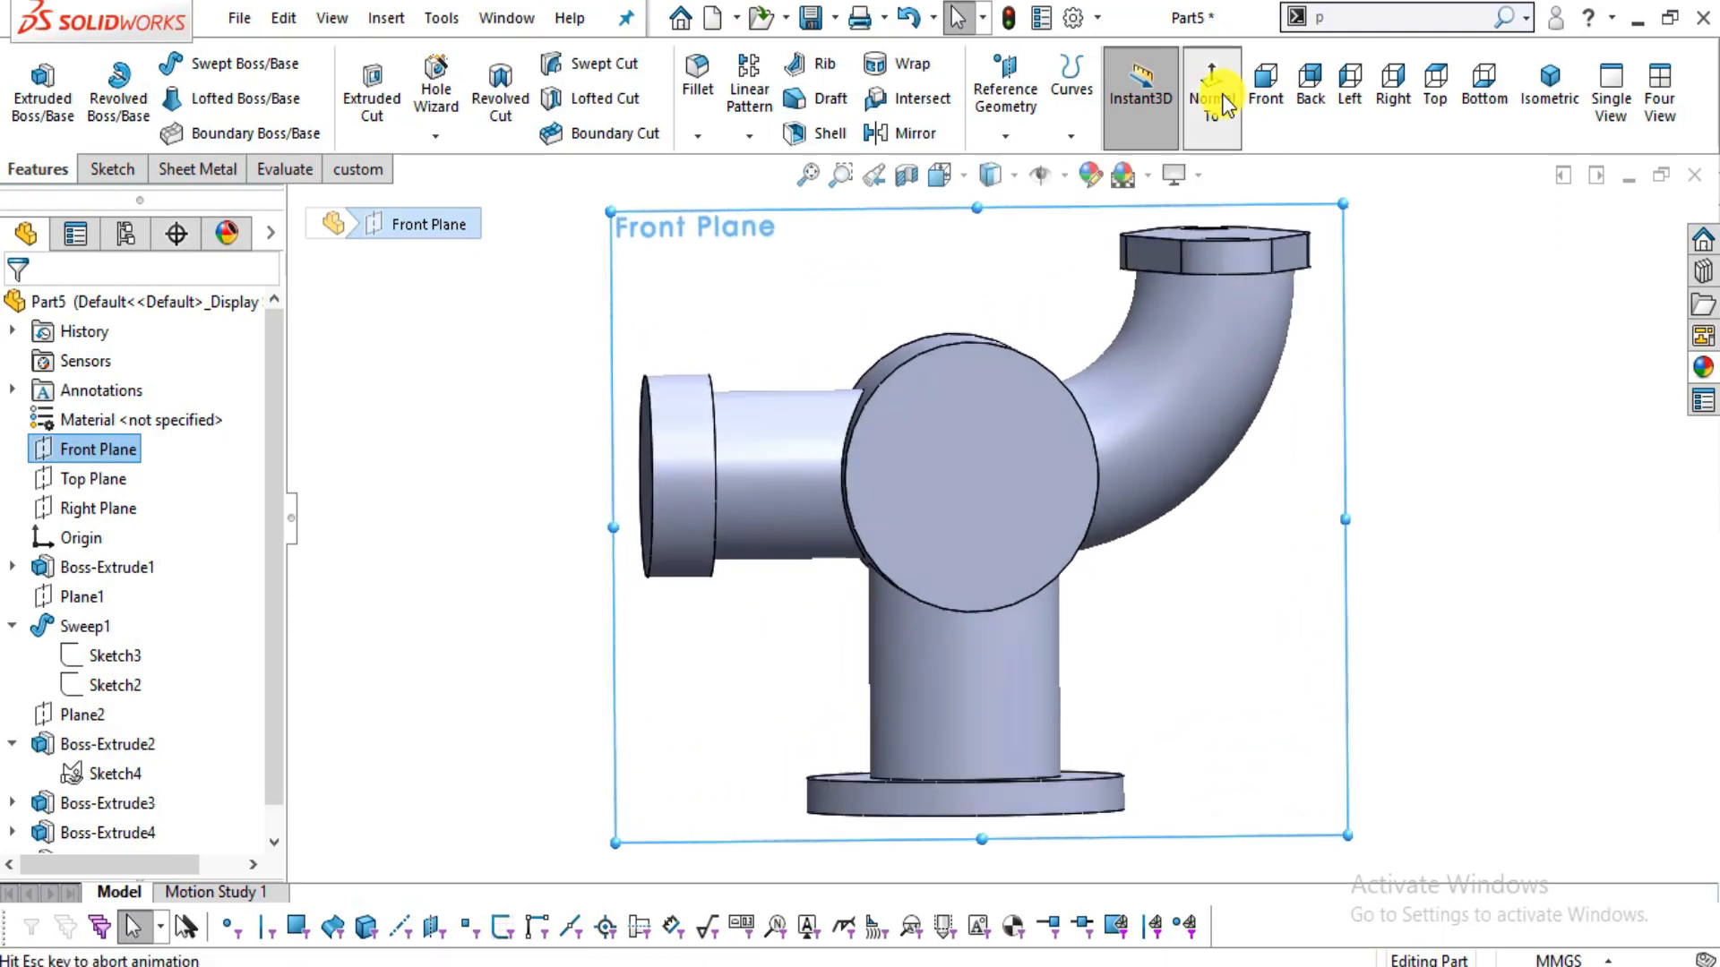
left_click(116, 170)
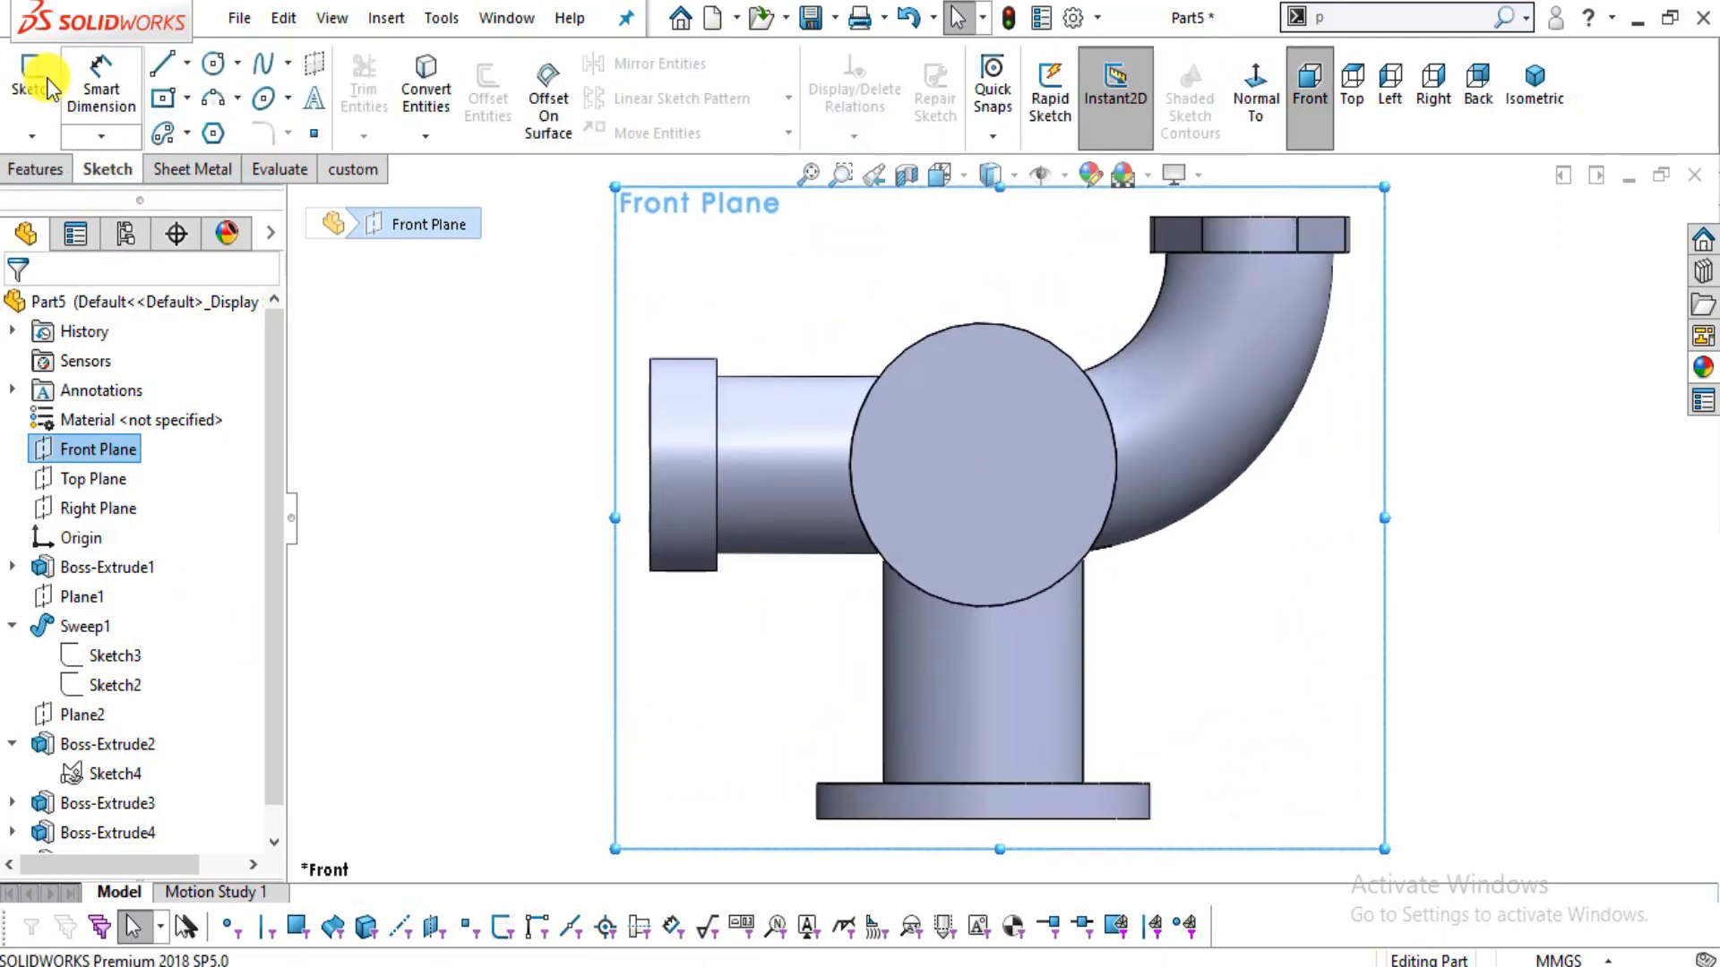
left_click(36, 85)
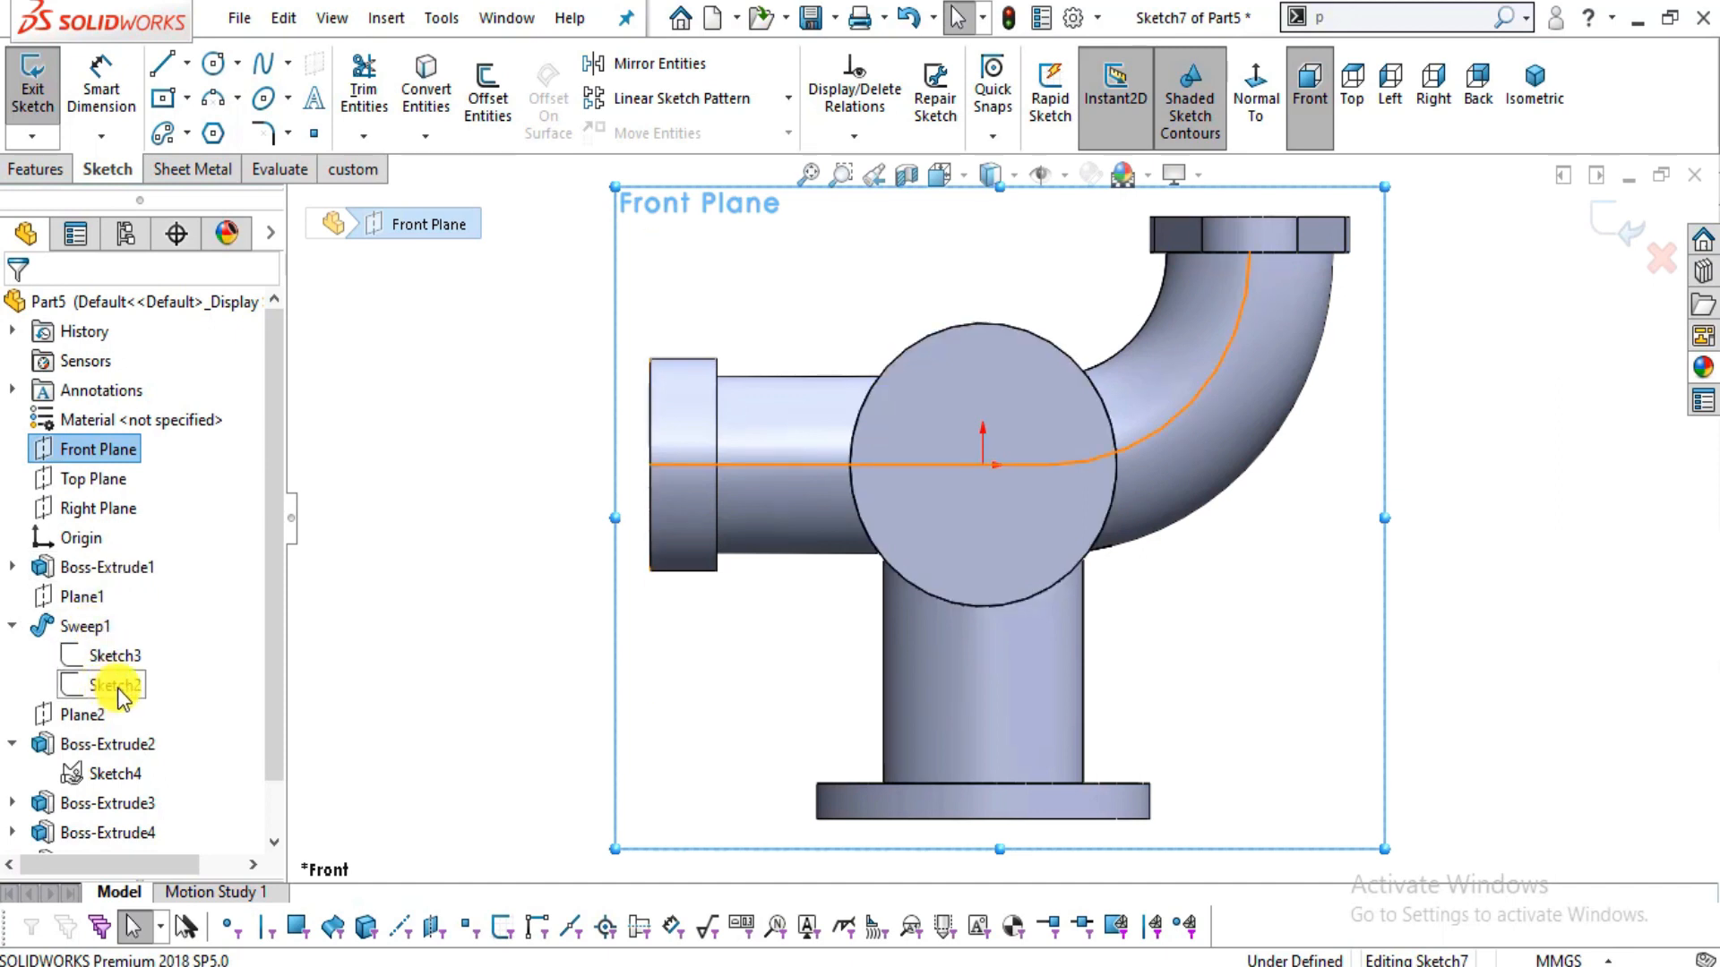
- Show the sweep's path sketch, Sketch2, and convert its straight line and arc into the current sketch
left_click(117, 688)
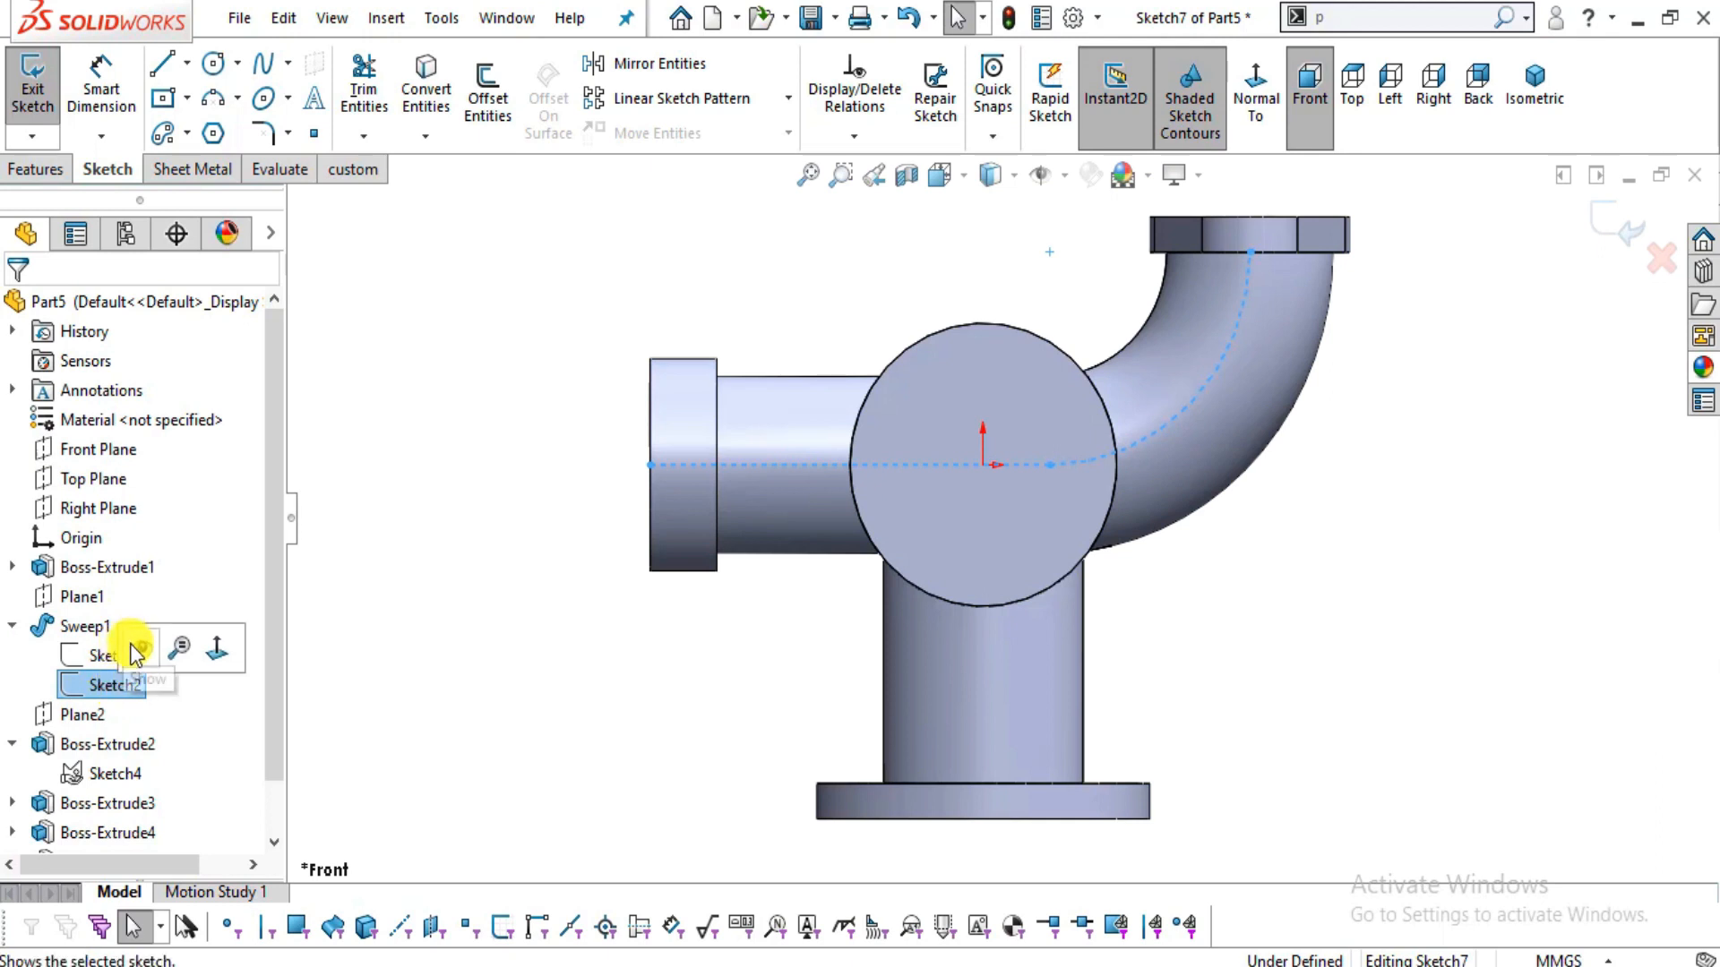
left_click(726, 277)
left_click(414, 100)
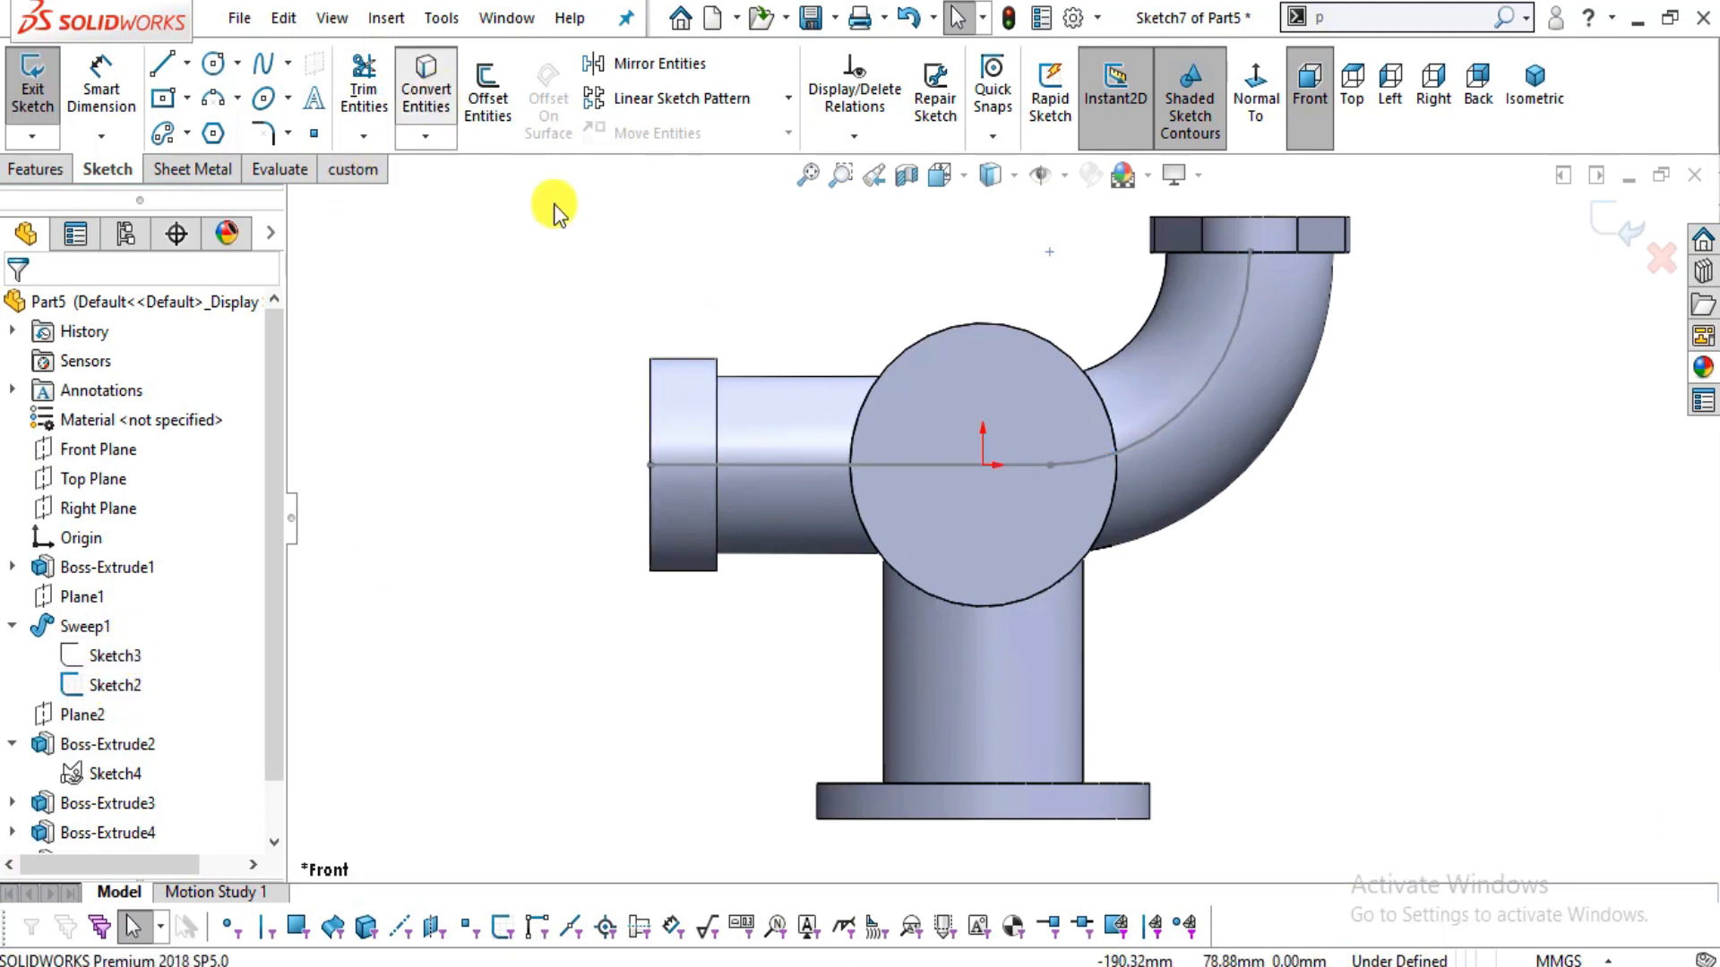
left_click(1009, 472)
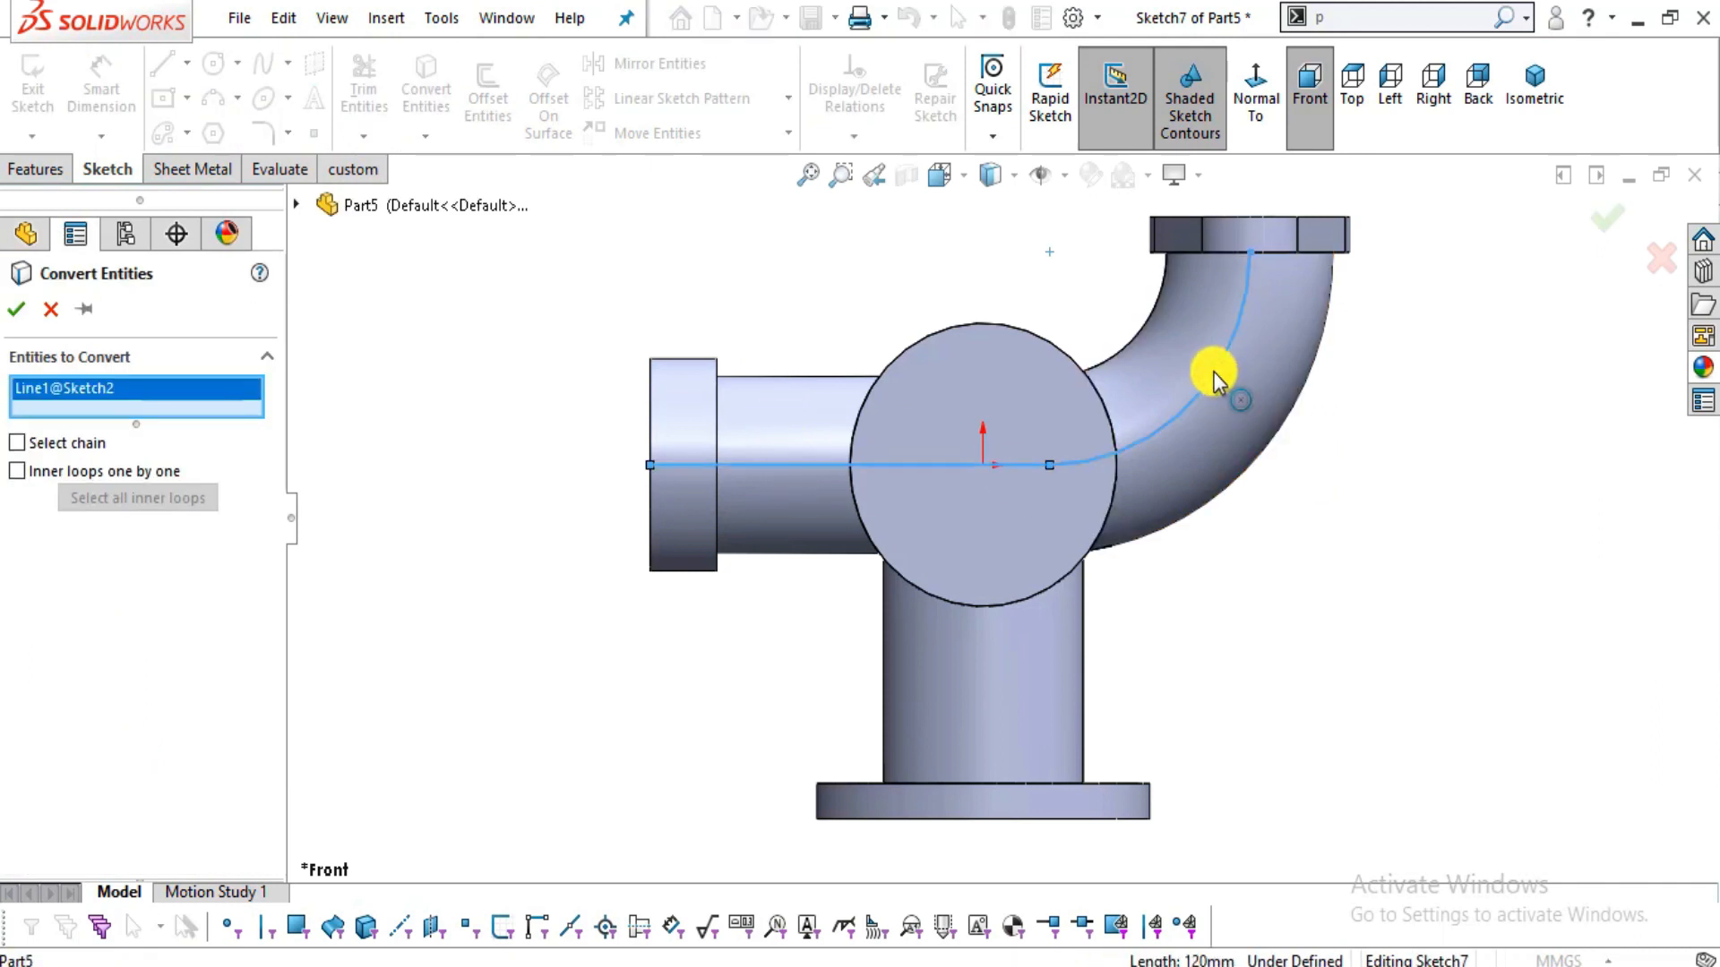
left_click(1213, 373)
left_click(20, 309)
scroll(863, 434, "up", 3)
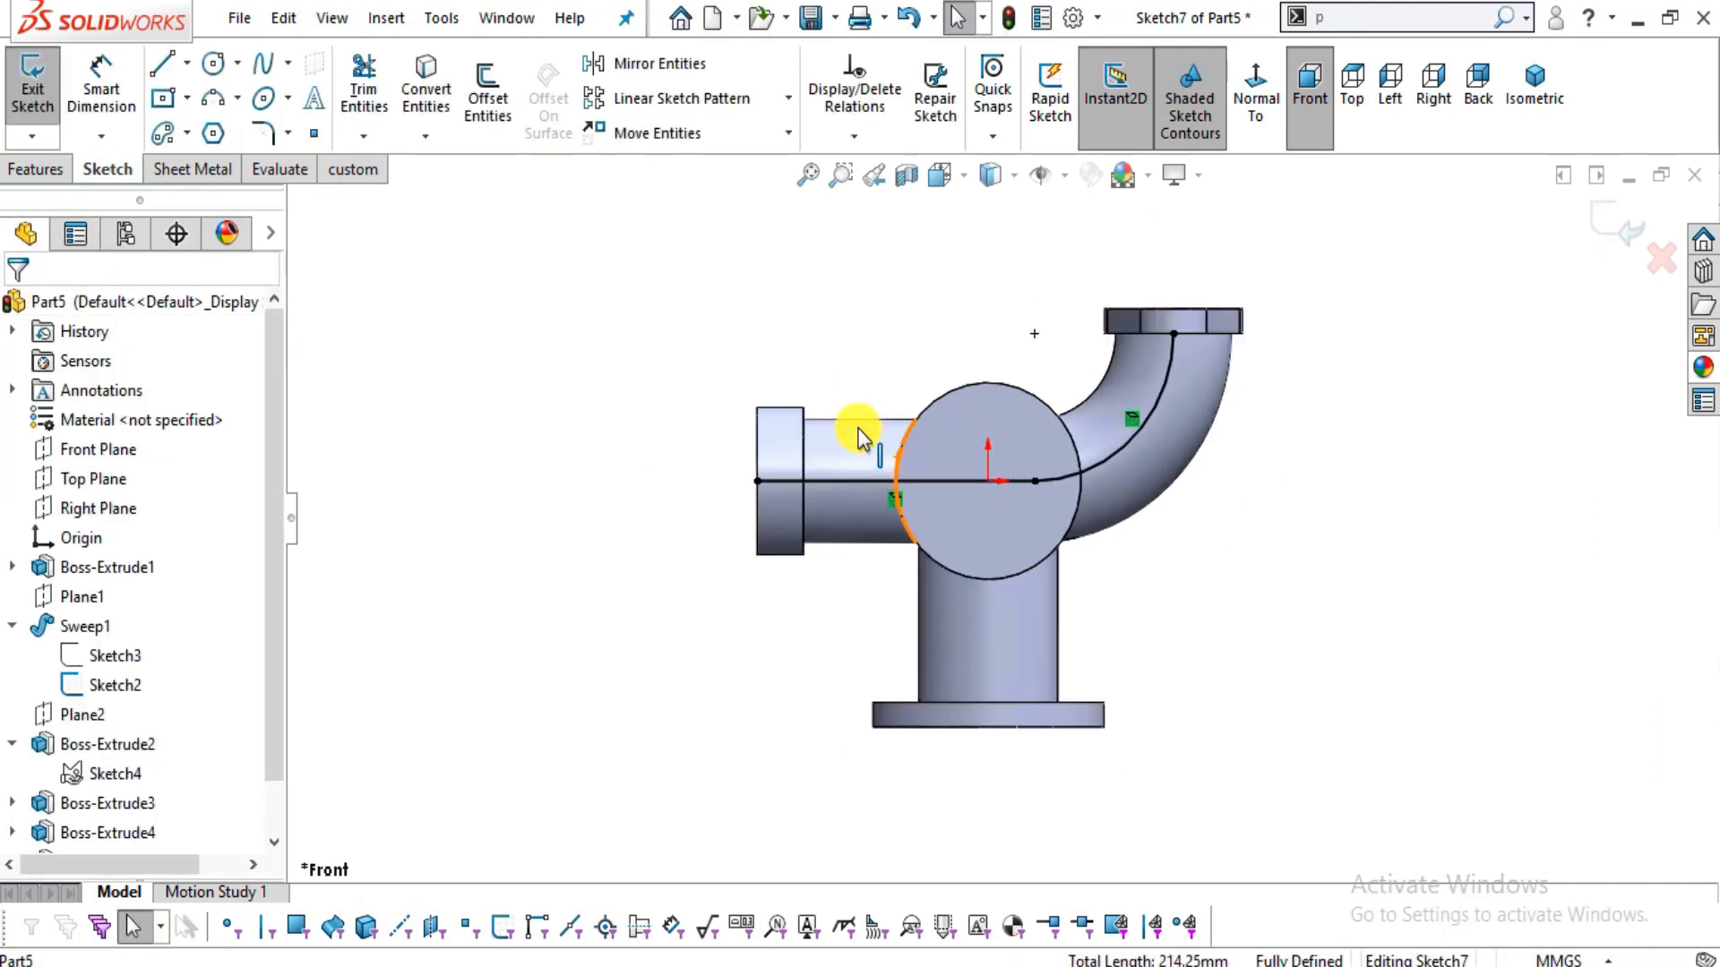
- Extend the path with a 10 mm vertical line from the arc's upper end to the top edge of the oval flange
scroll(1140, 373, "down", 3)
left_click(163, 63)
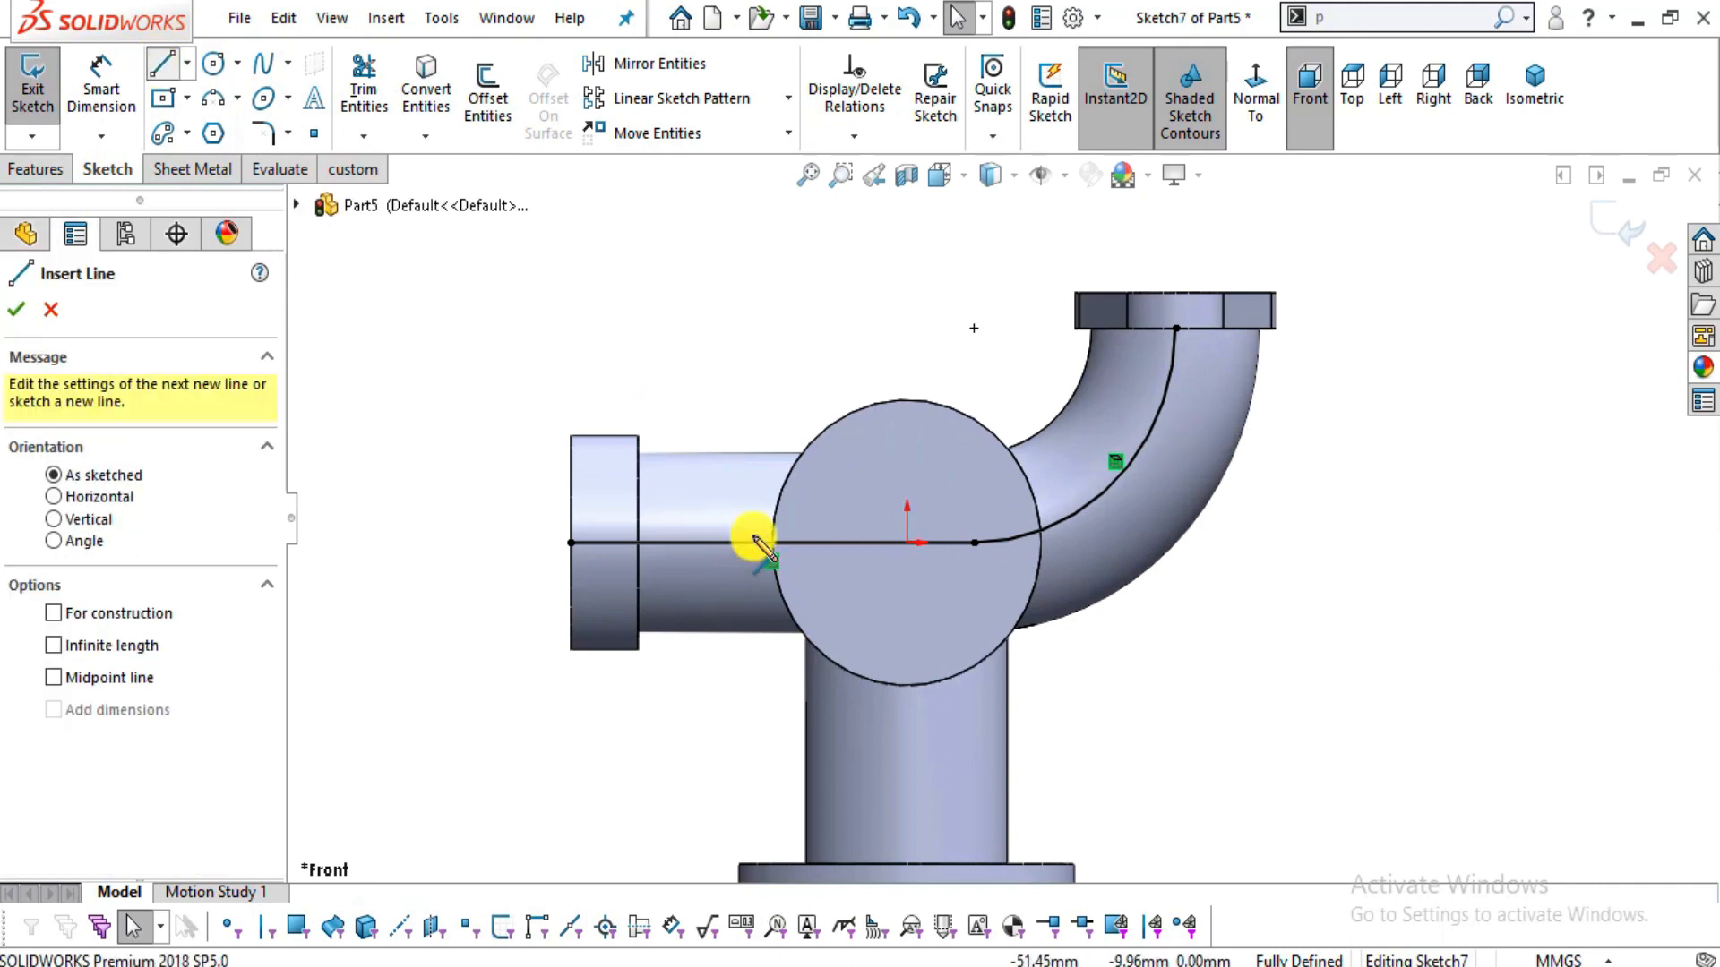
scroll(1087, 337, "down", 2)
scroll(1287, 408, "down", 2)
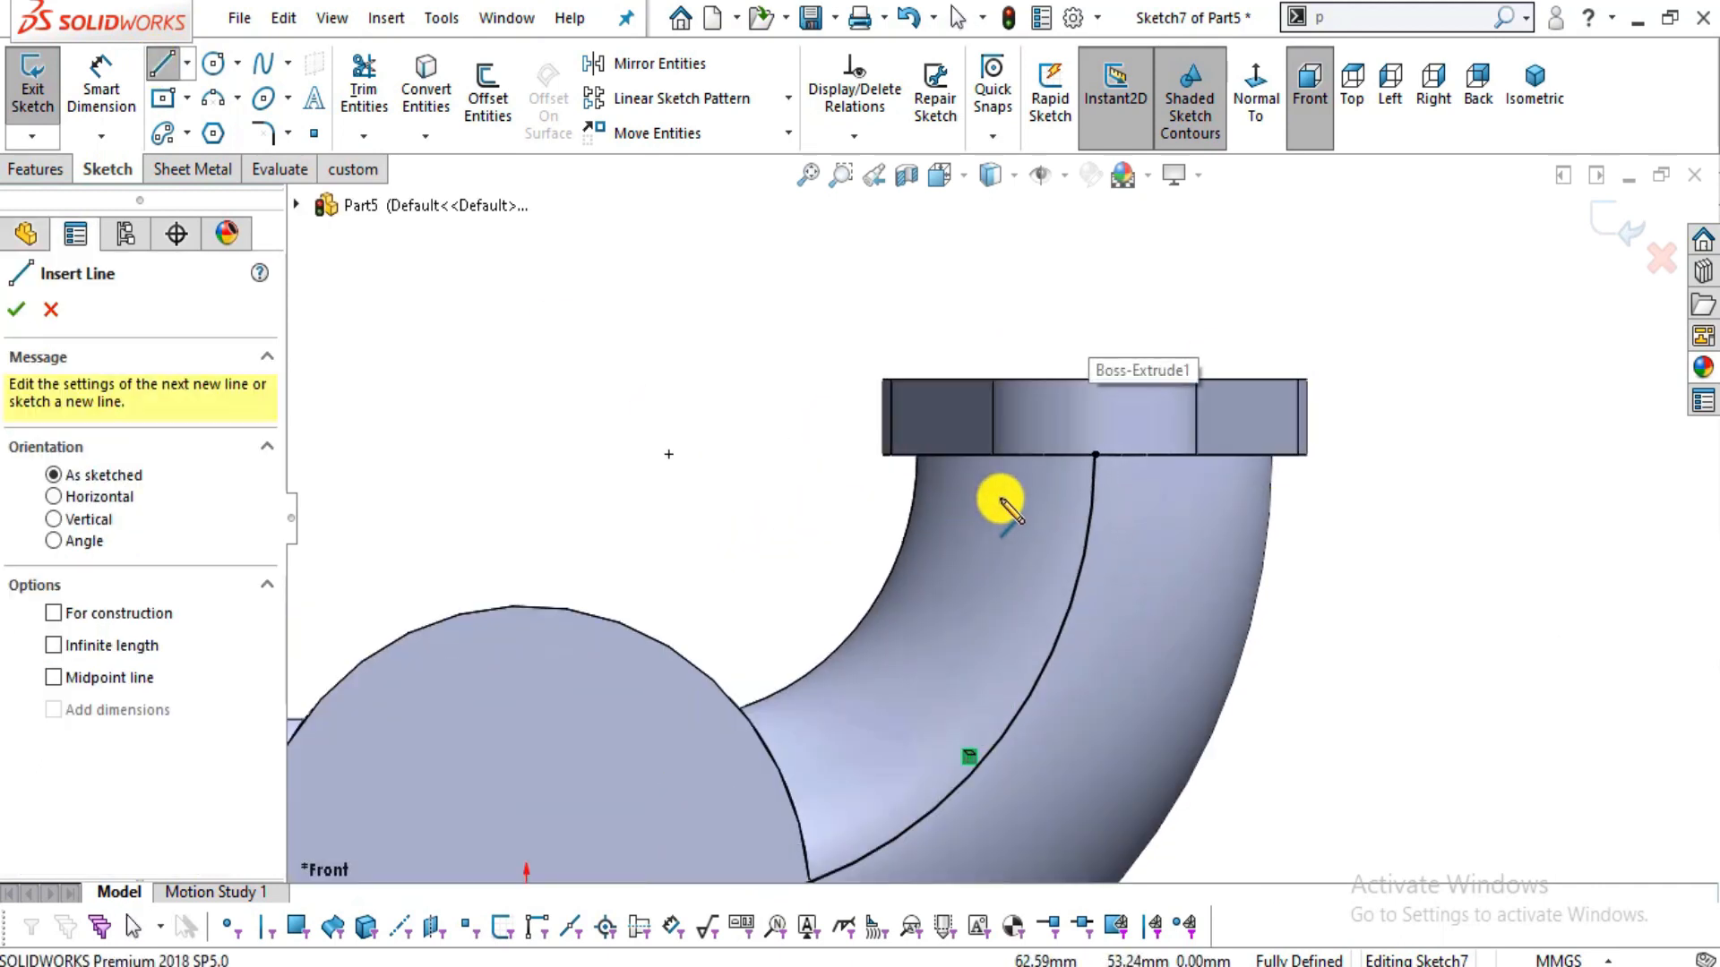
left_click(1094, 455)
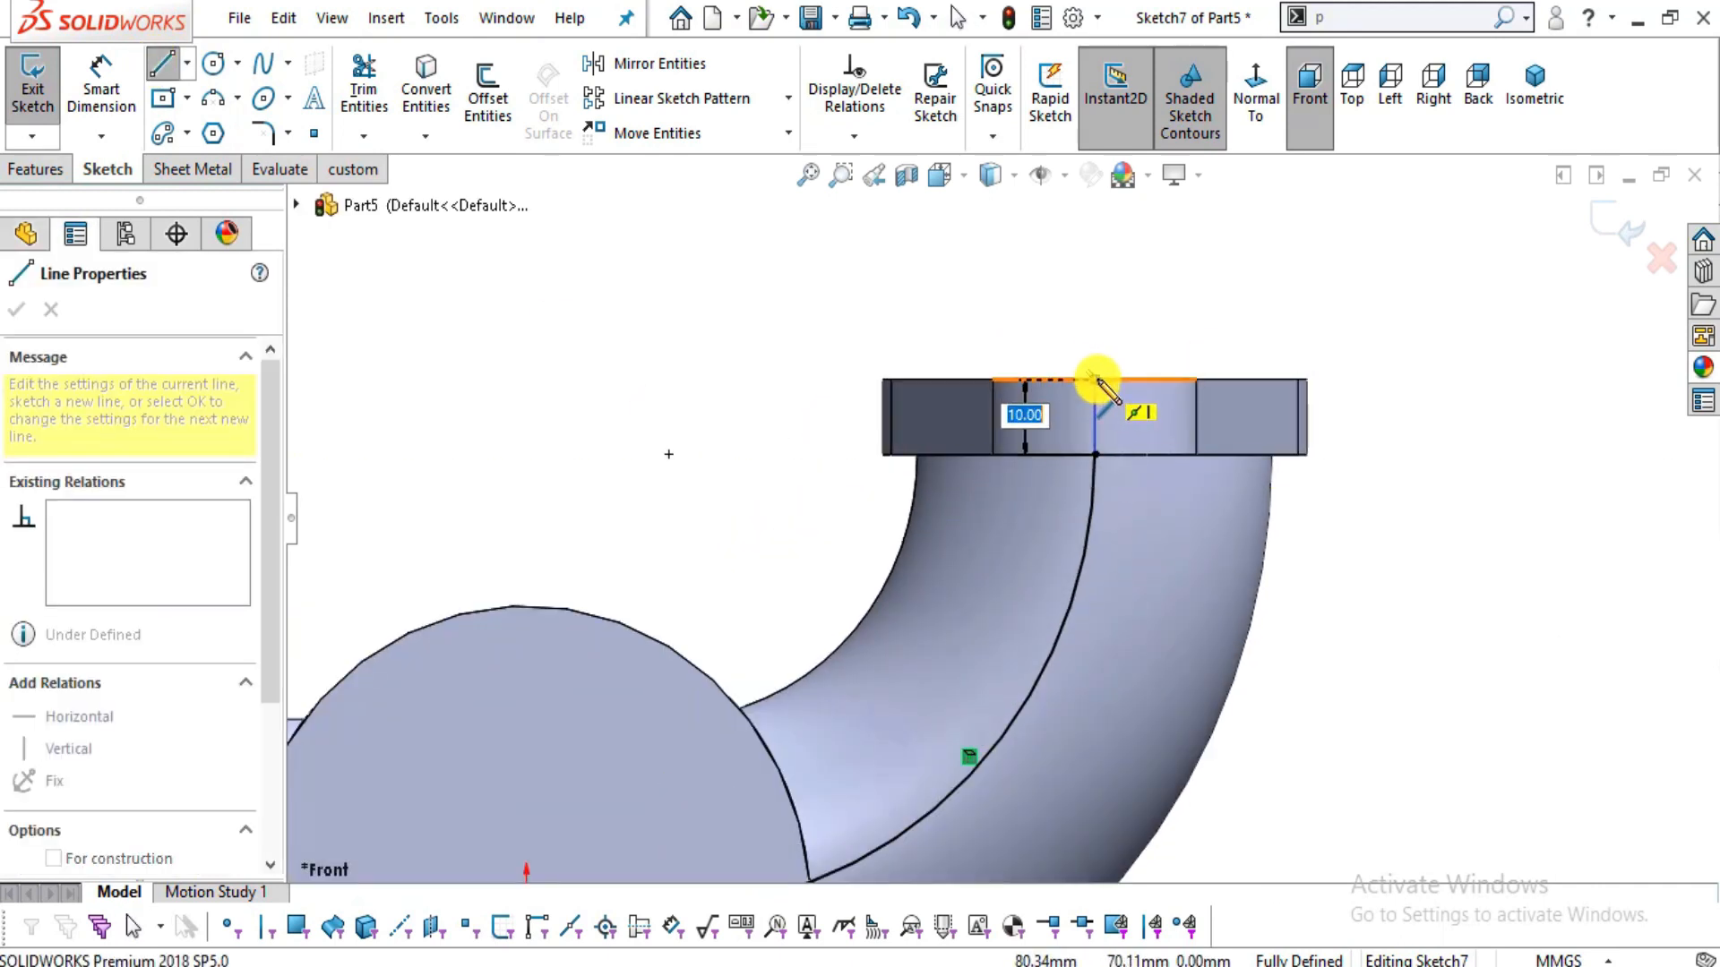
left_click(1095, 380)
key("Escape")
- Hide Sketch2, the original path sketch under Sweep1
scroll(1140, 537, "up", 5)
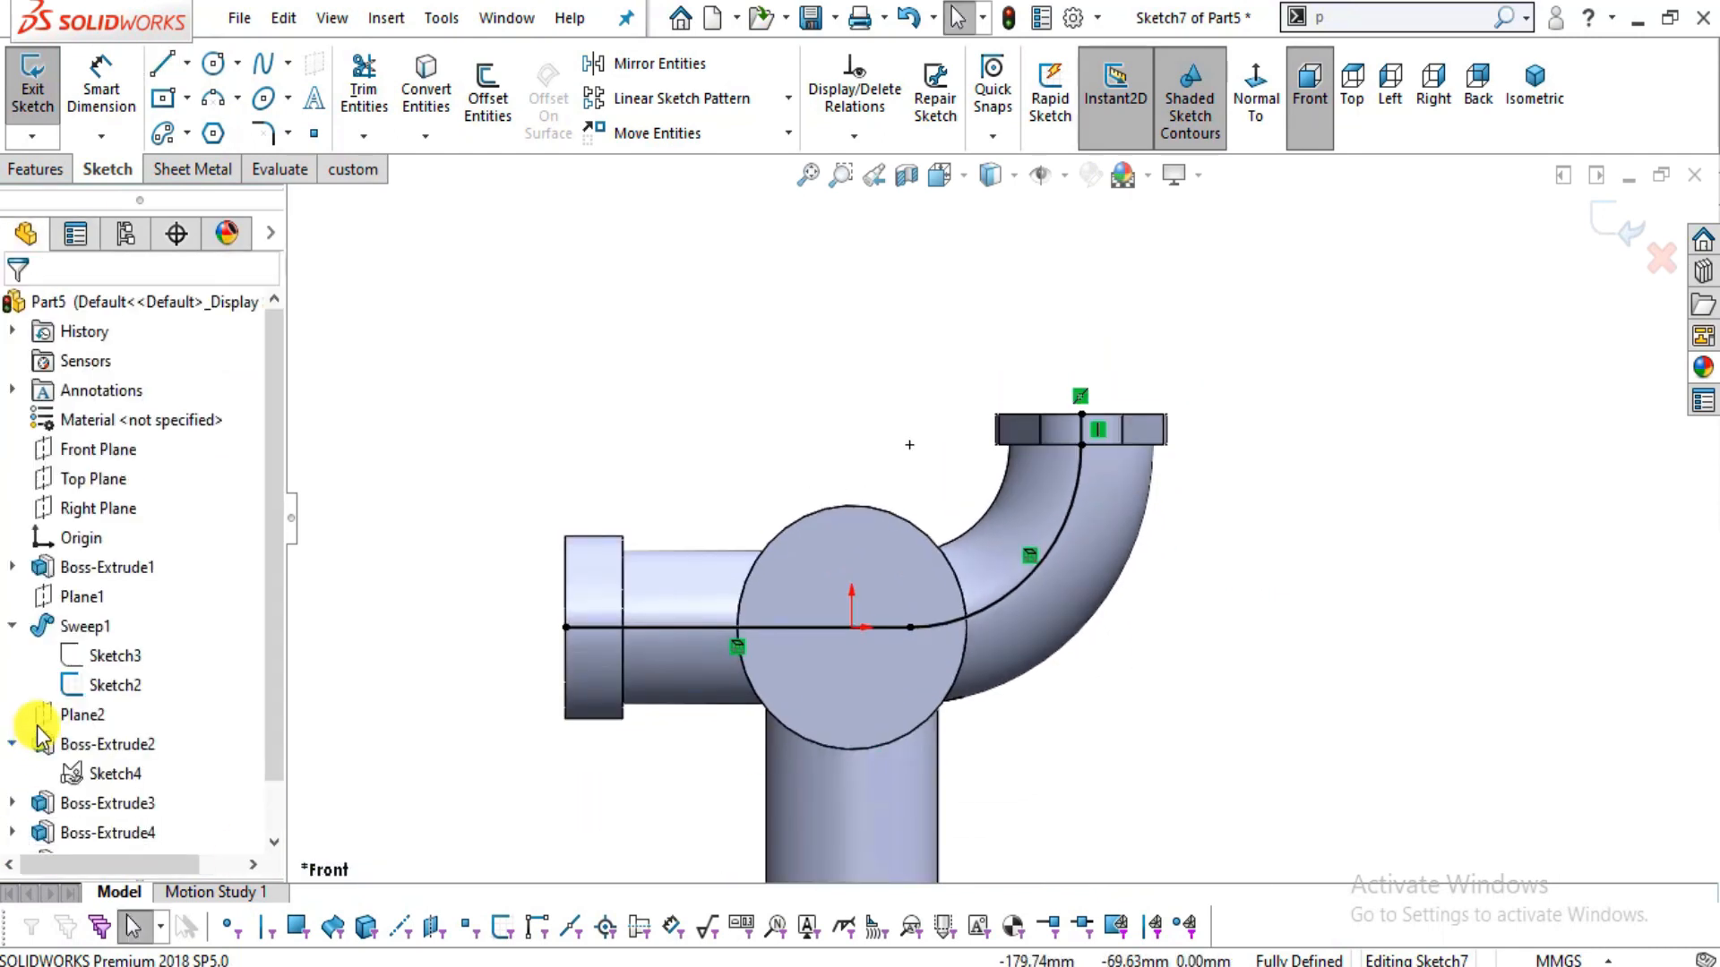
left_click(101, 690)
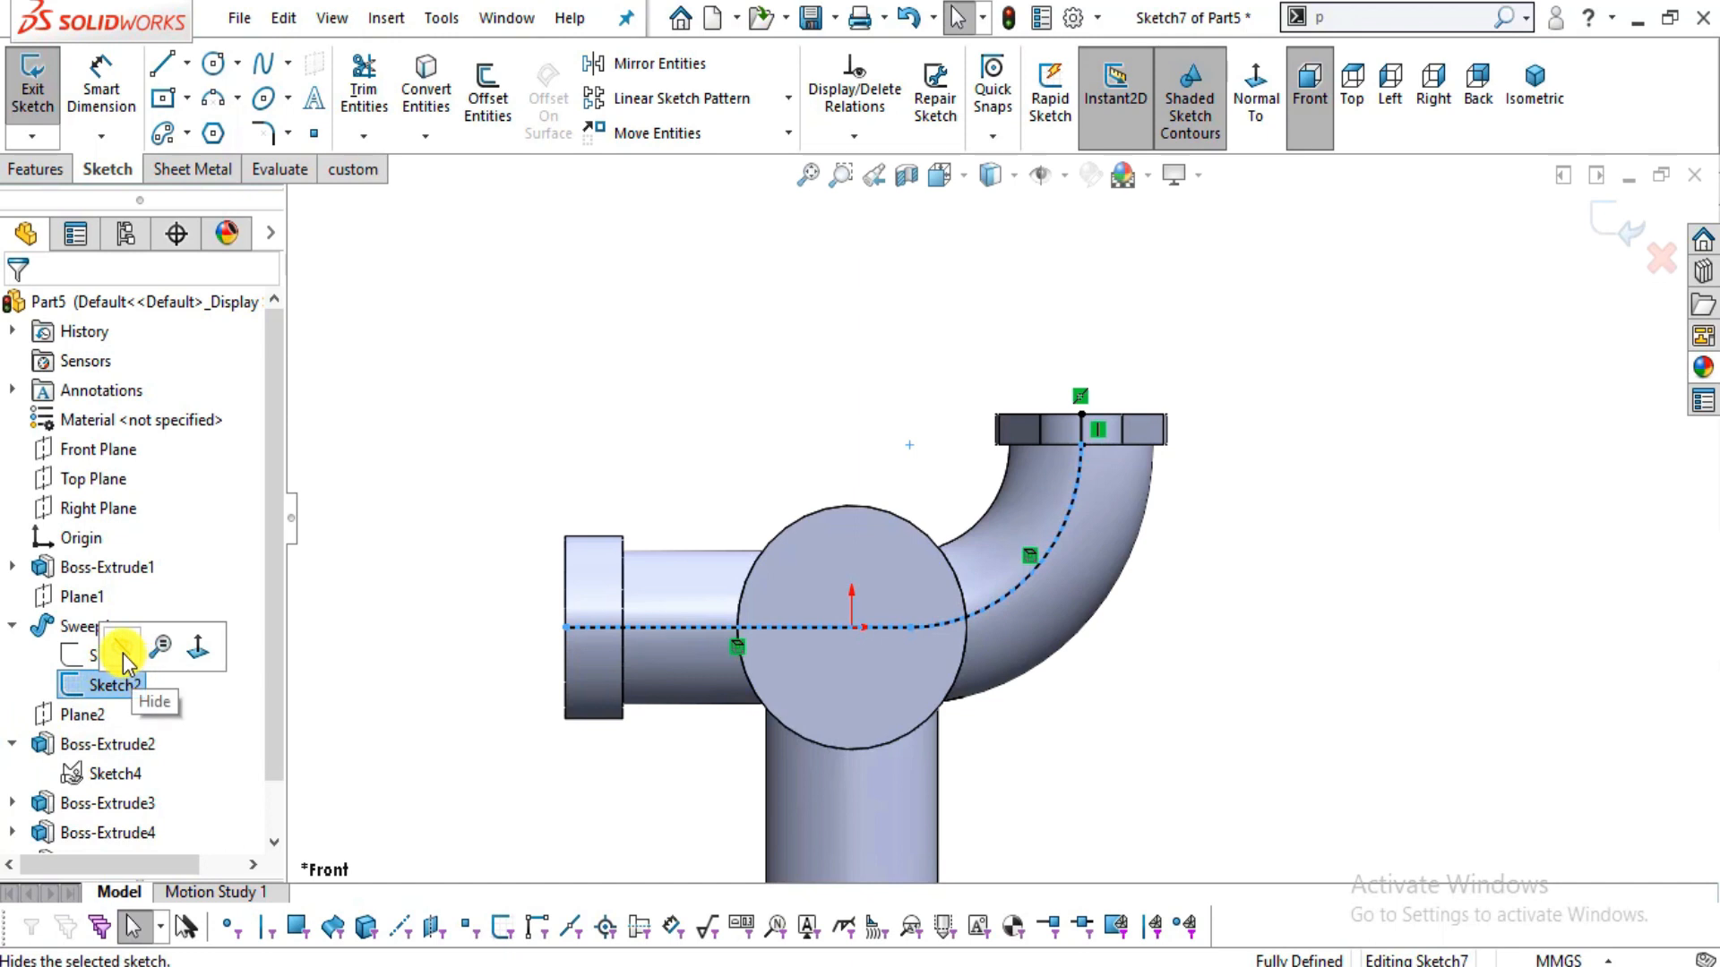
left_click(122, 661)
scroll(1030, 672, "up", 2)
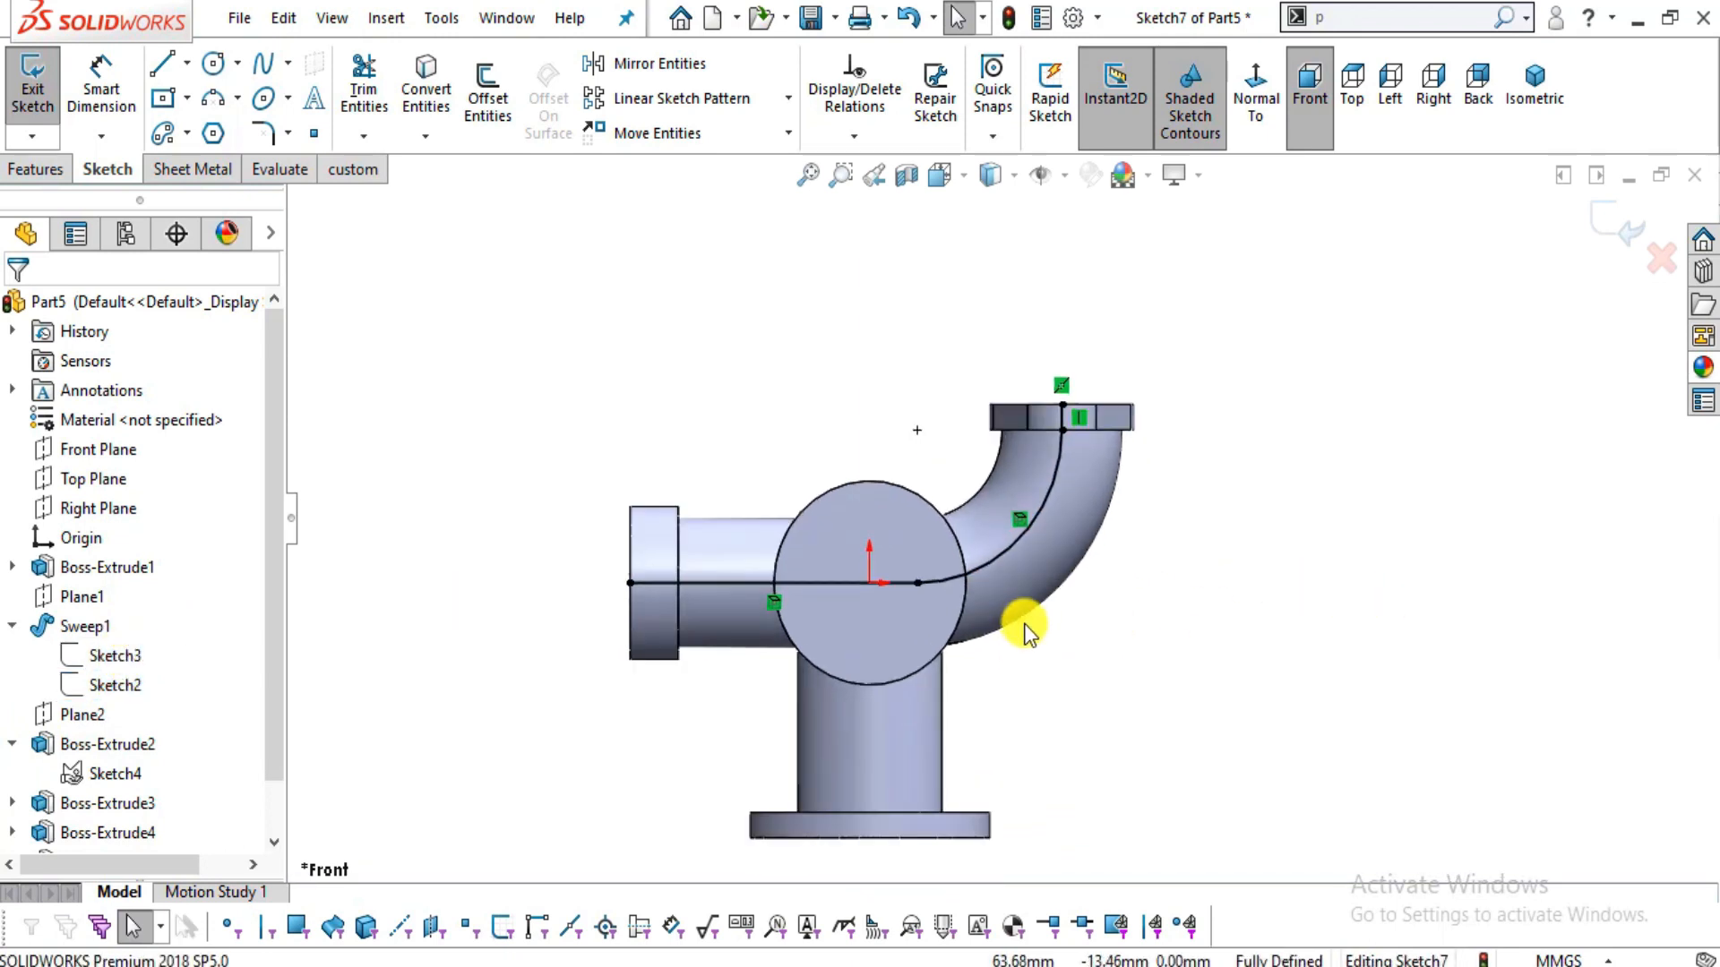
- Exit the path sketch, start a new sketch on the collar's end face viewed normal to it, and consult the reference drawing for the bore diameter
key("alt+Tab")
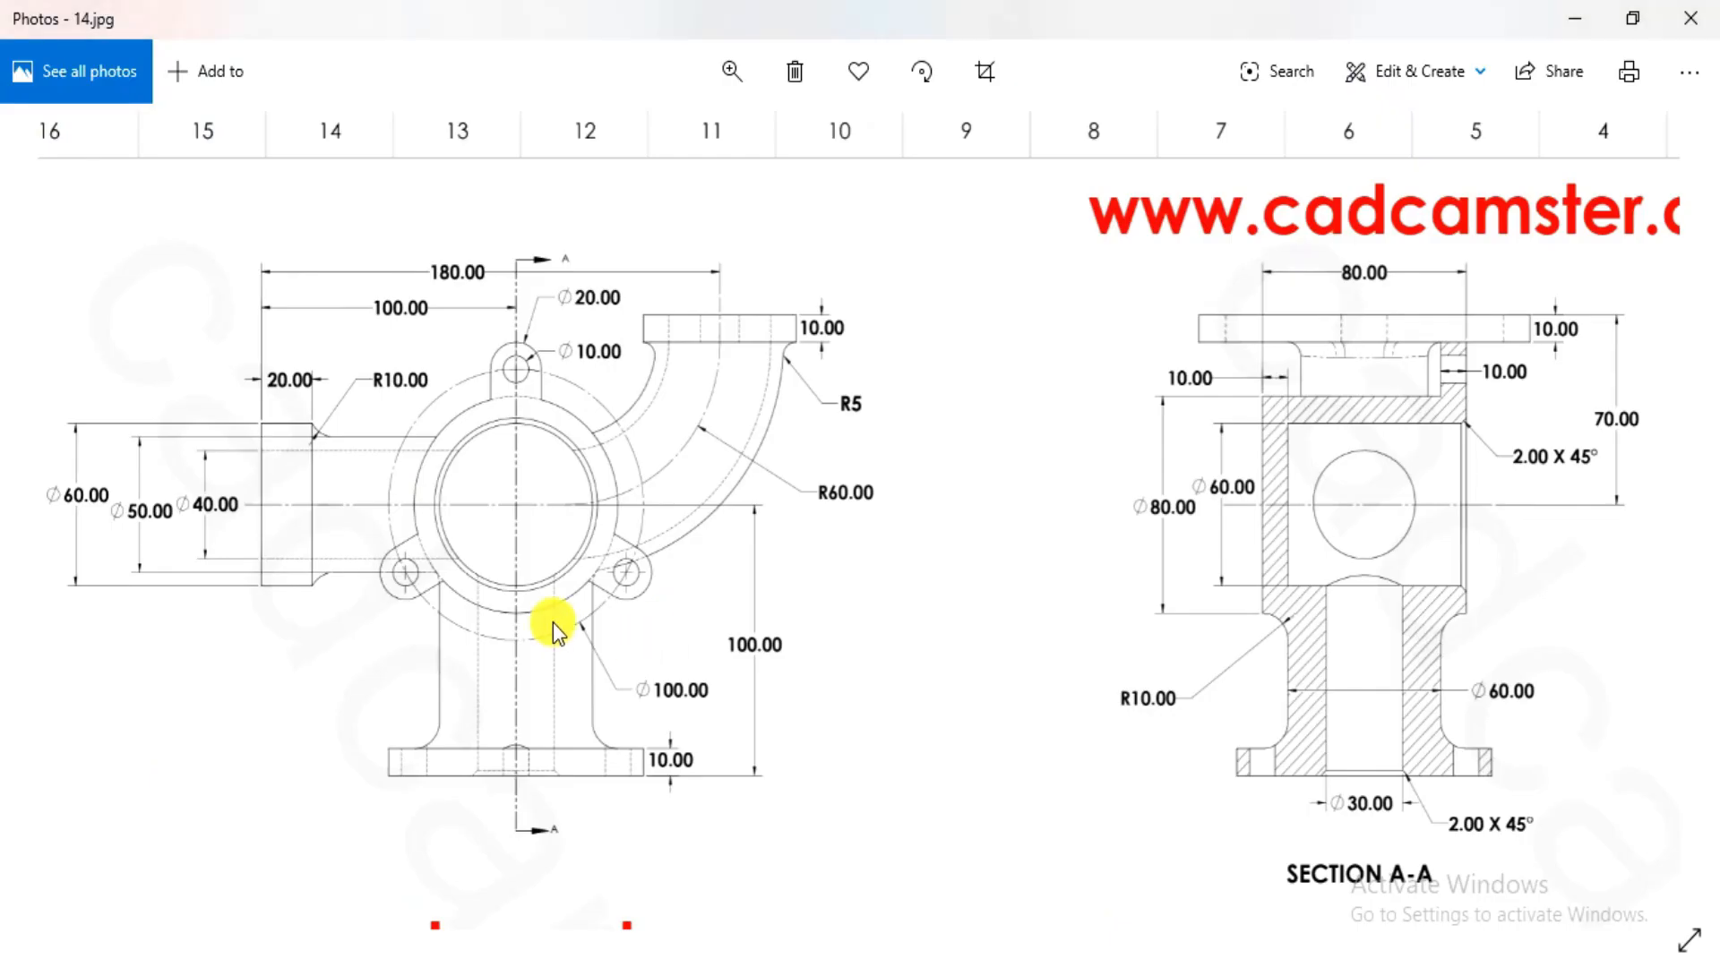
key("alt+Tab")
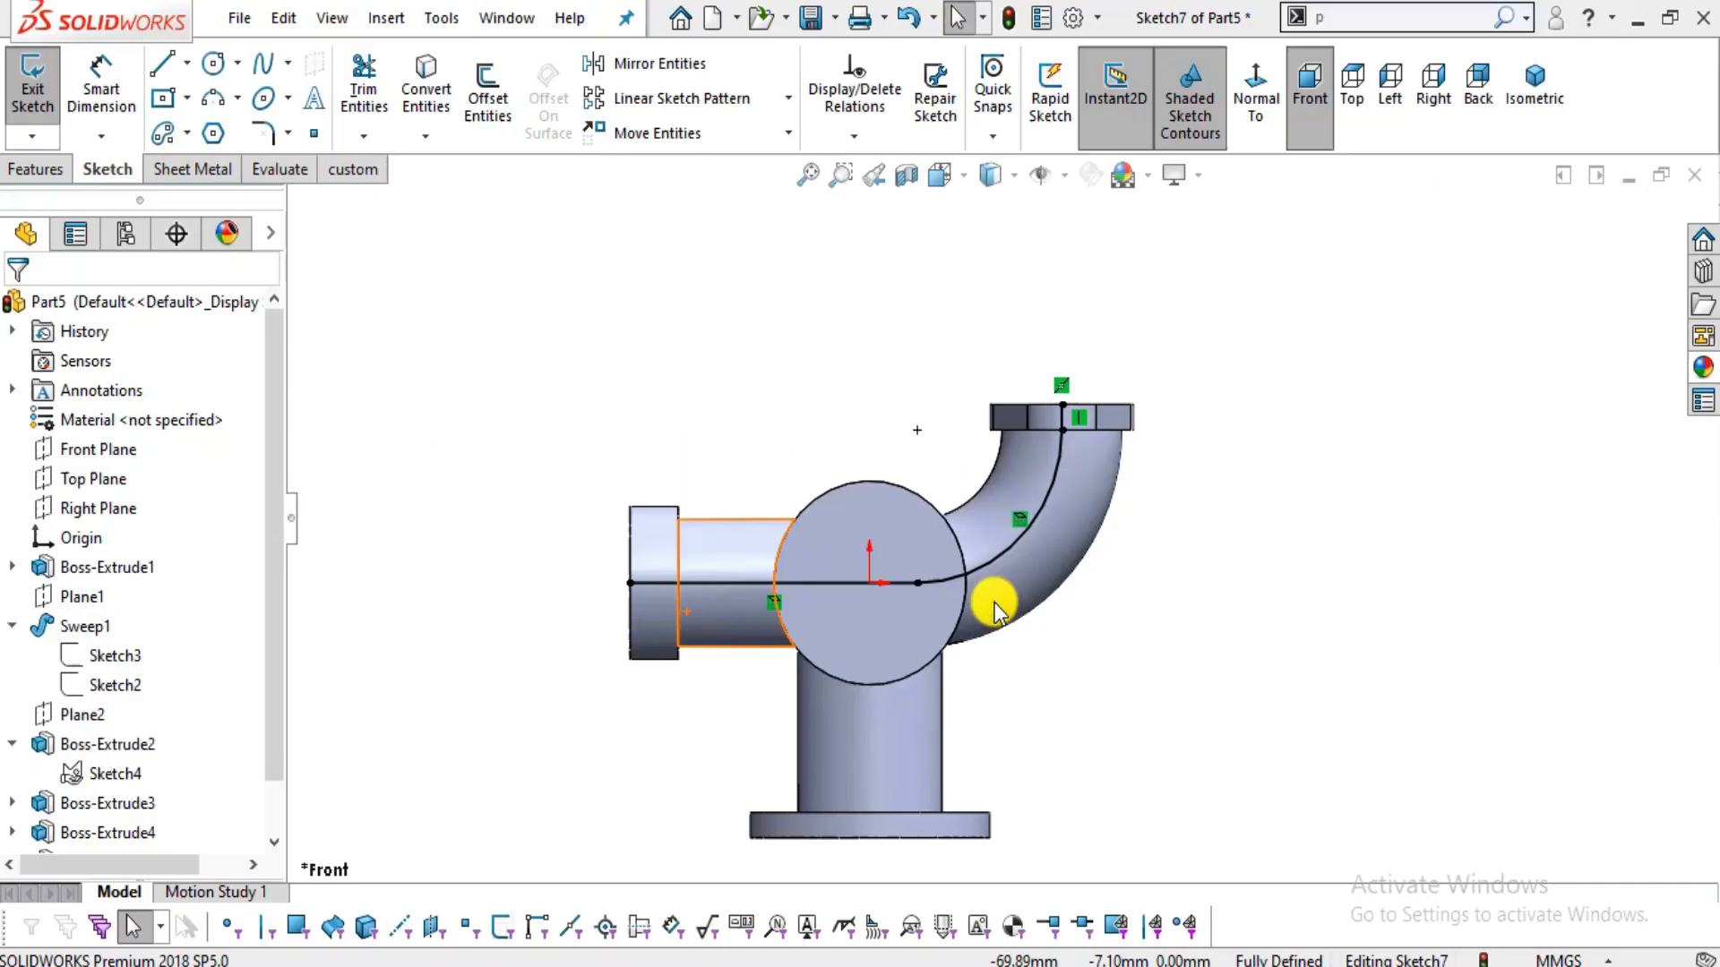
middle_click_drag(887, 622, 806, 660)
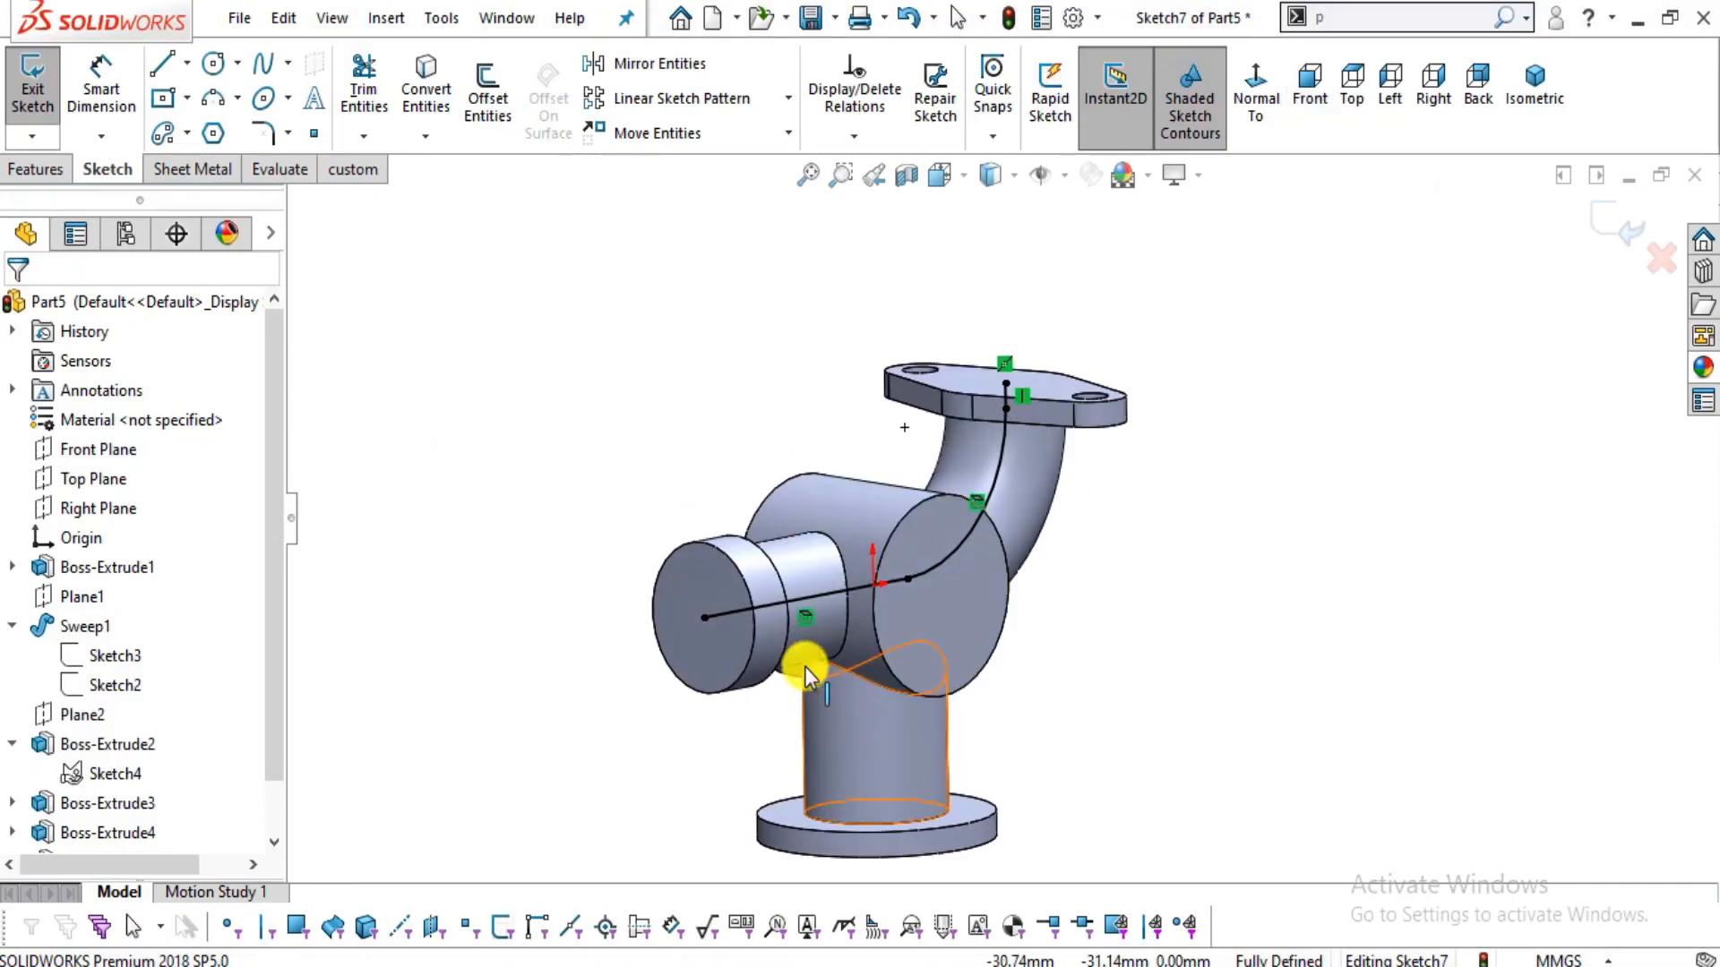
left_click(739, 598)
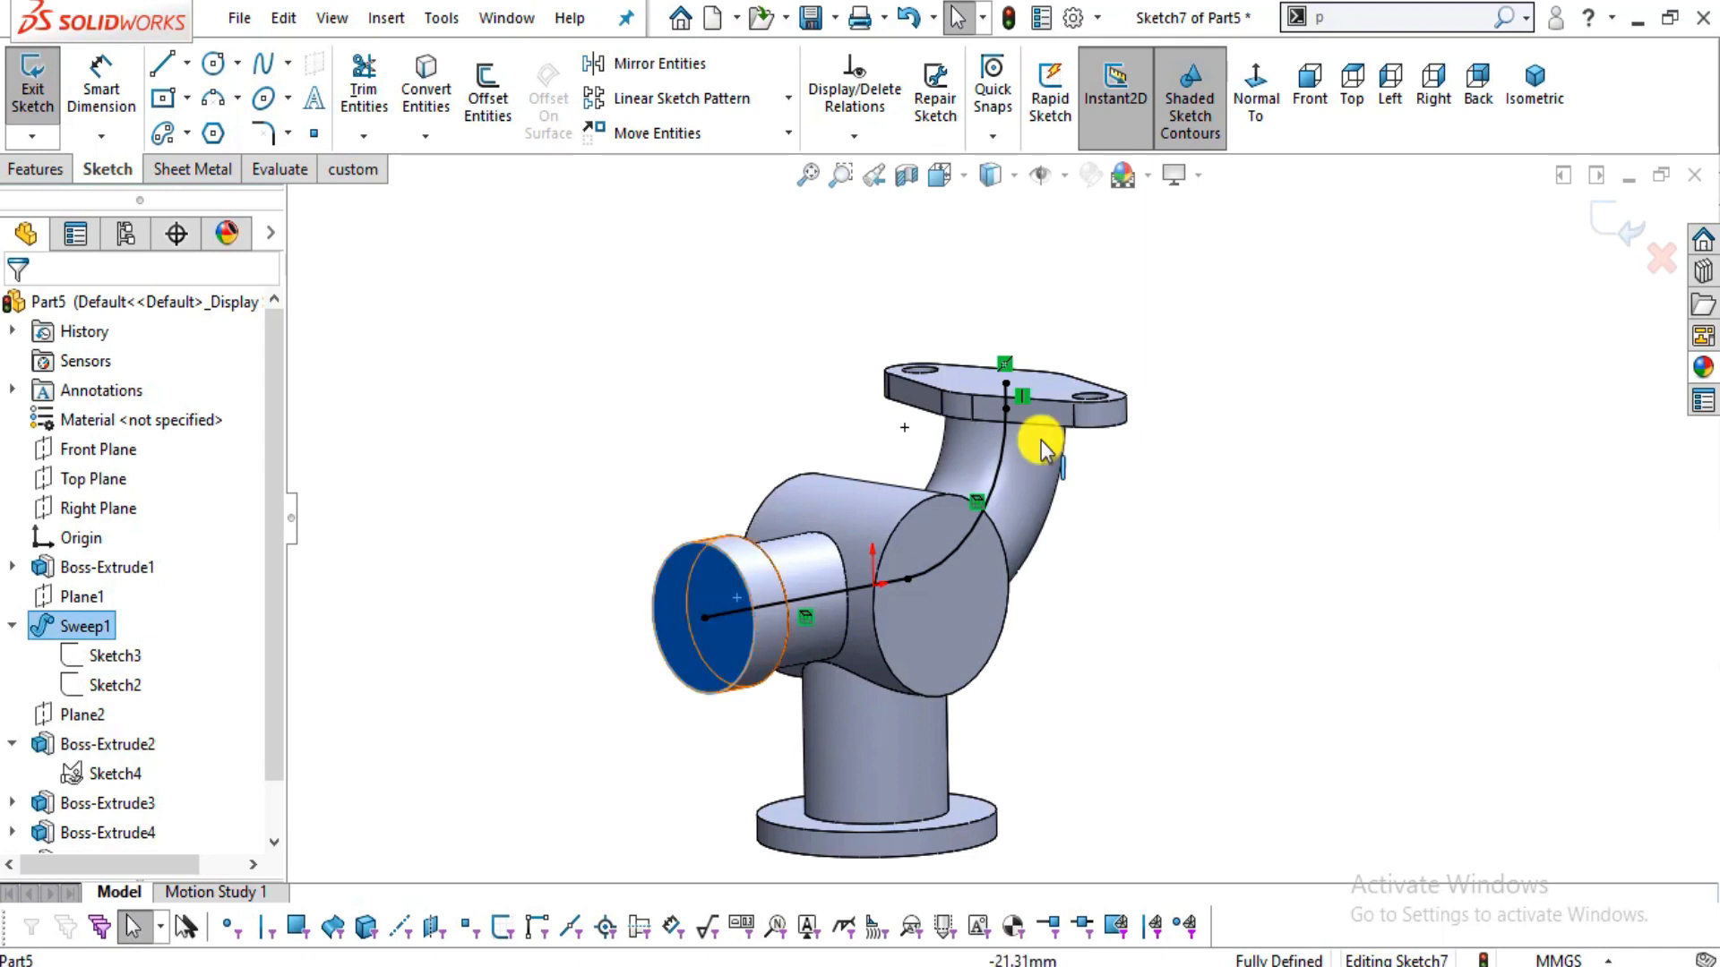
left_click(1279, 110)
left_click(22, 170)
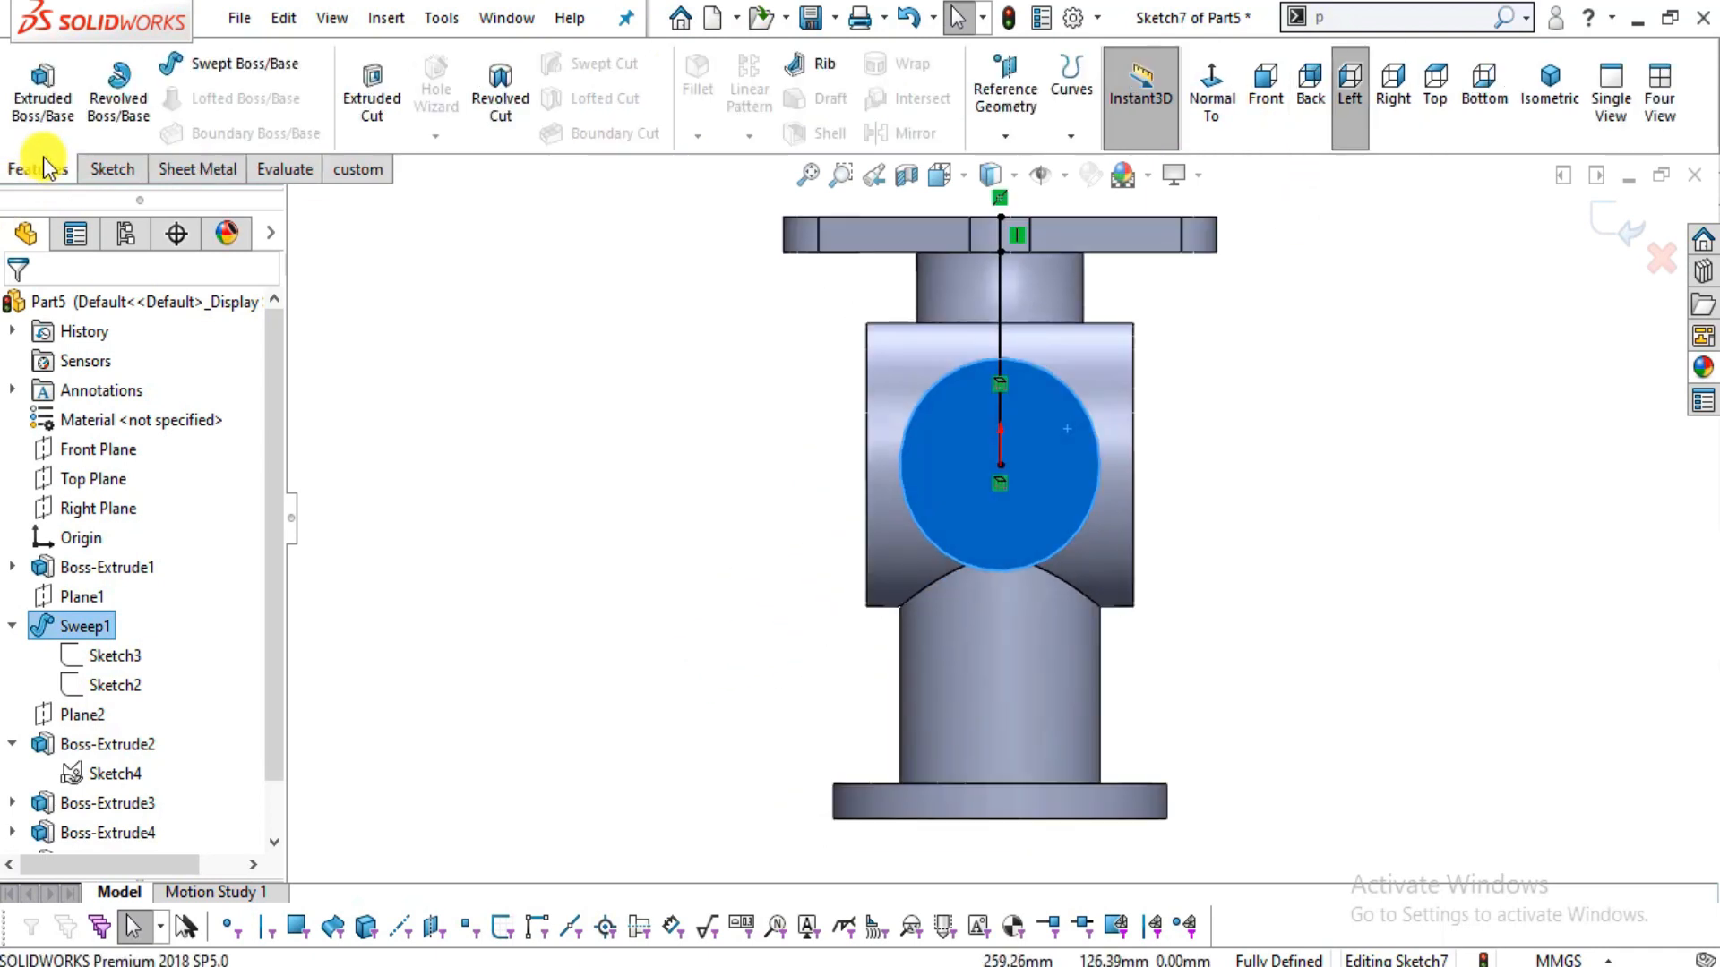
left_click(1629, 231)
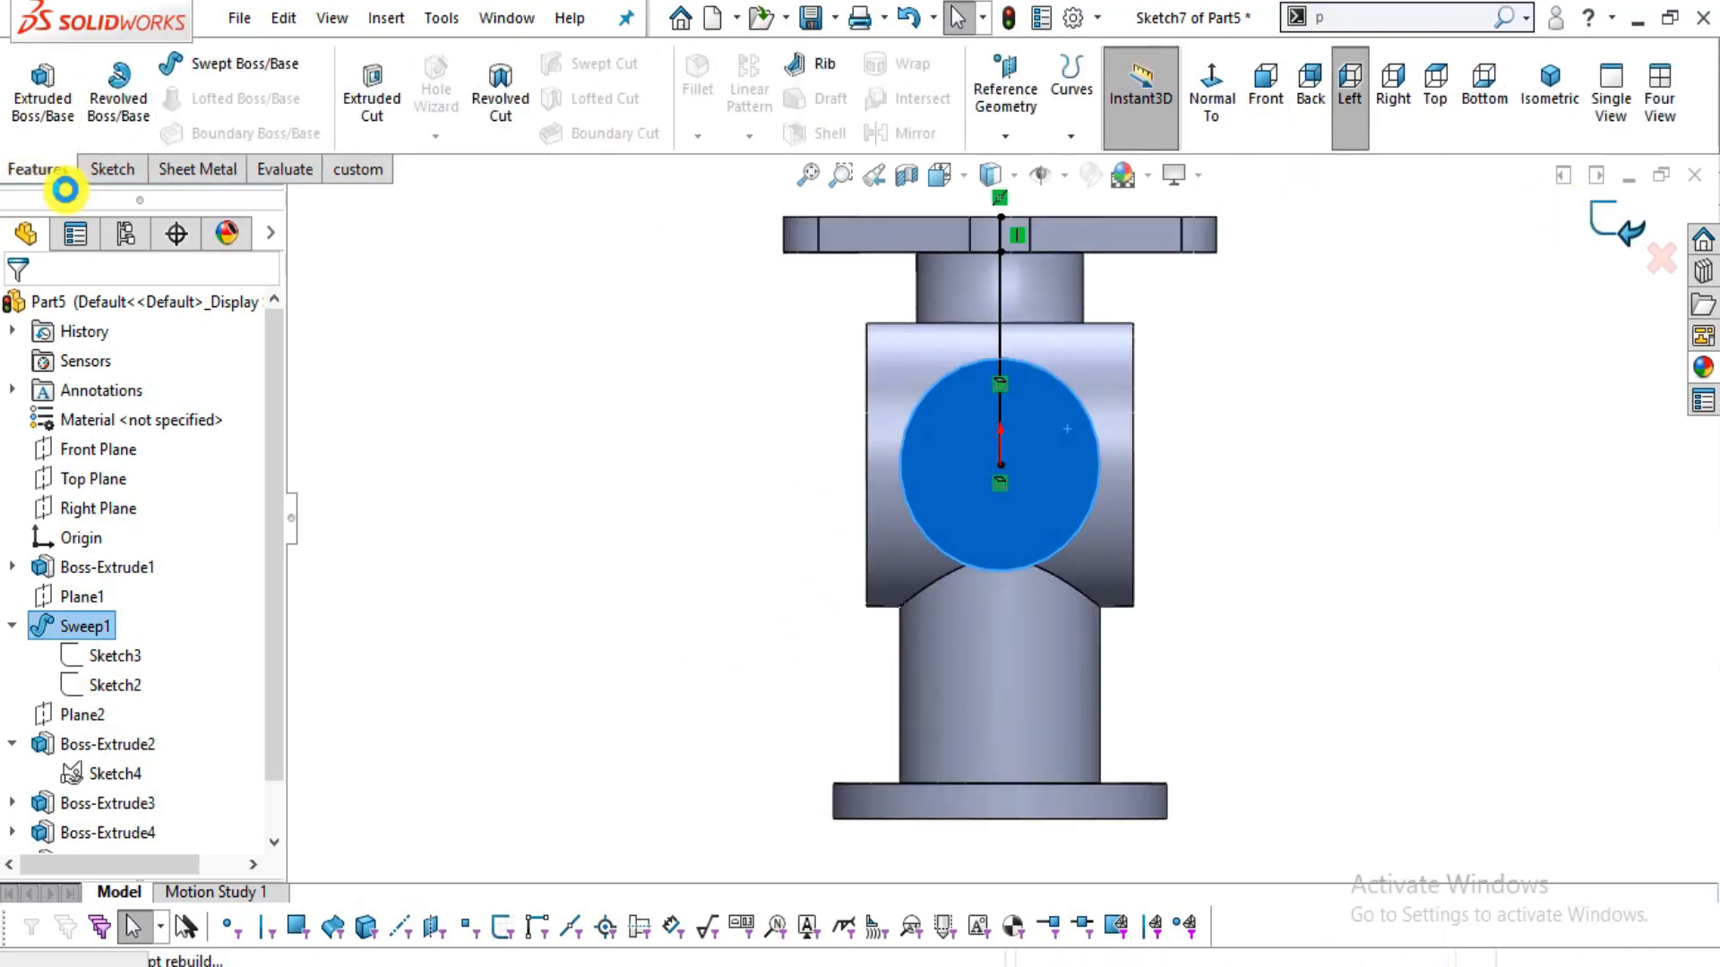
left_click(1040, 438)
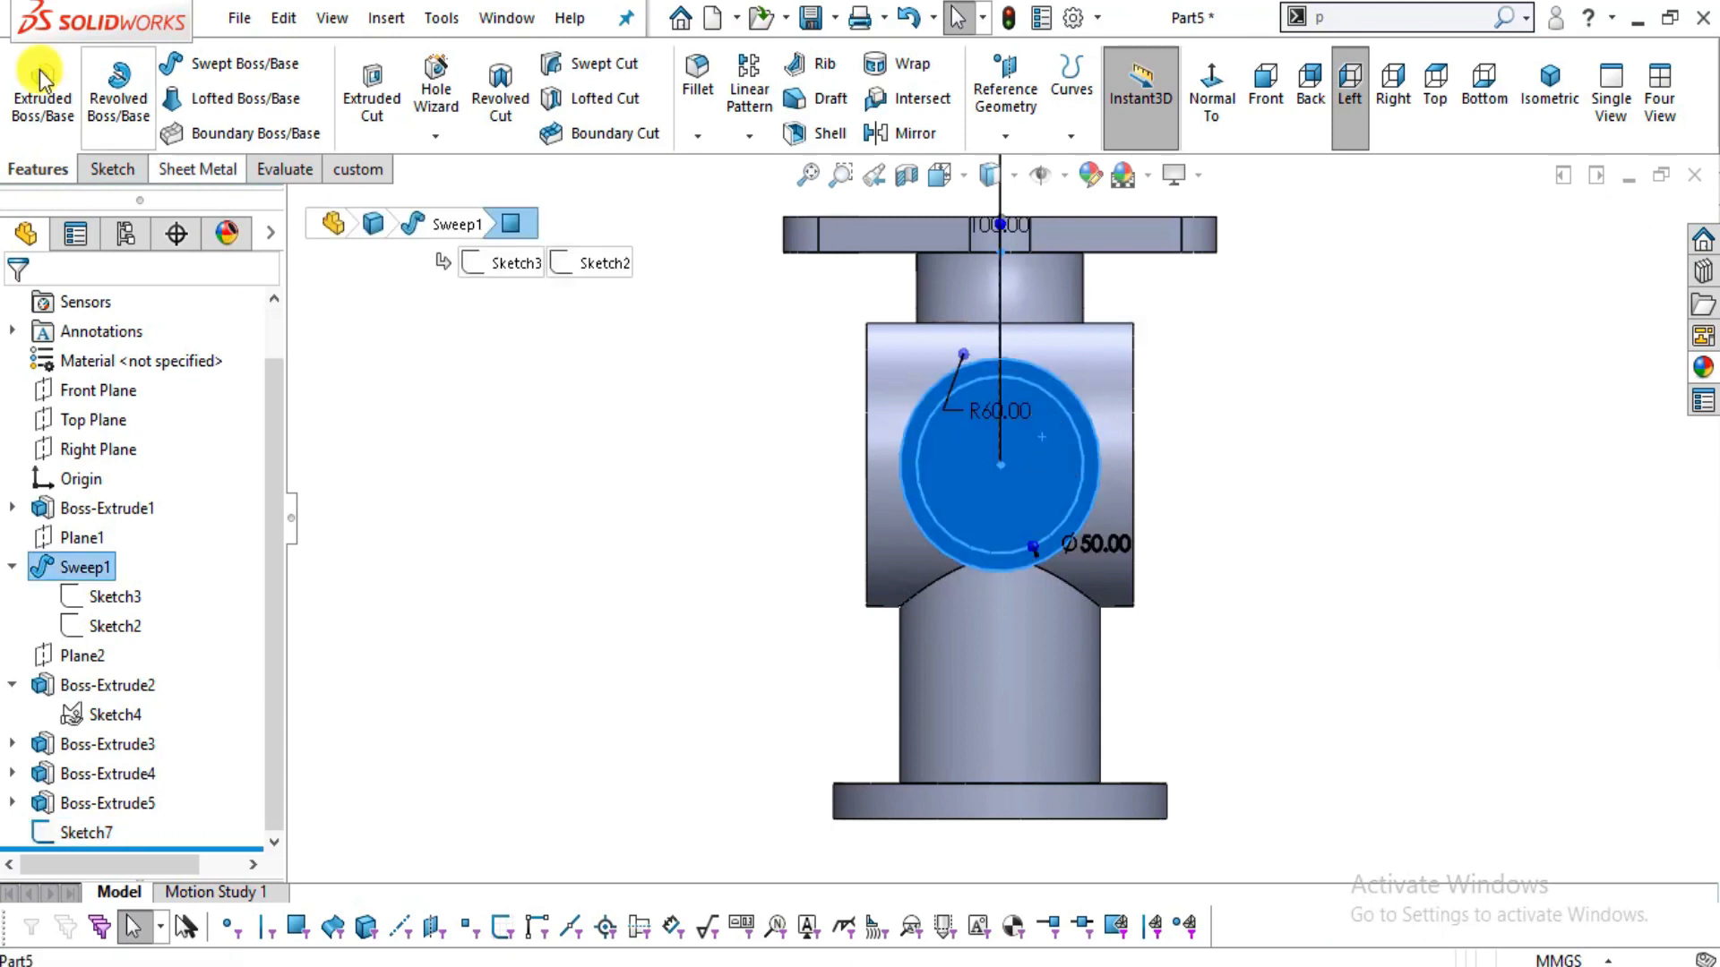
left_click(112, 170)
left_click(26, 64)
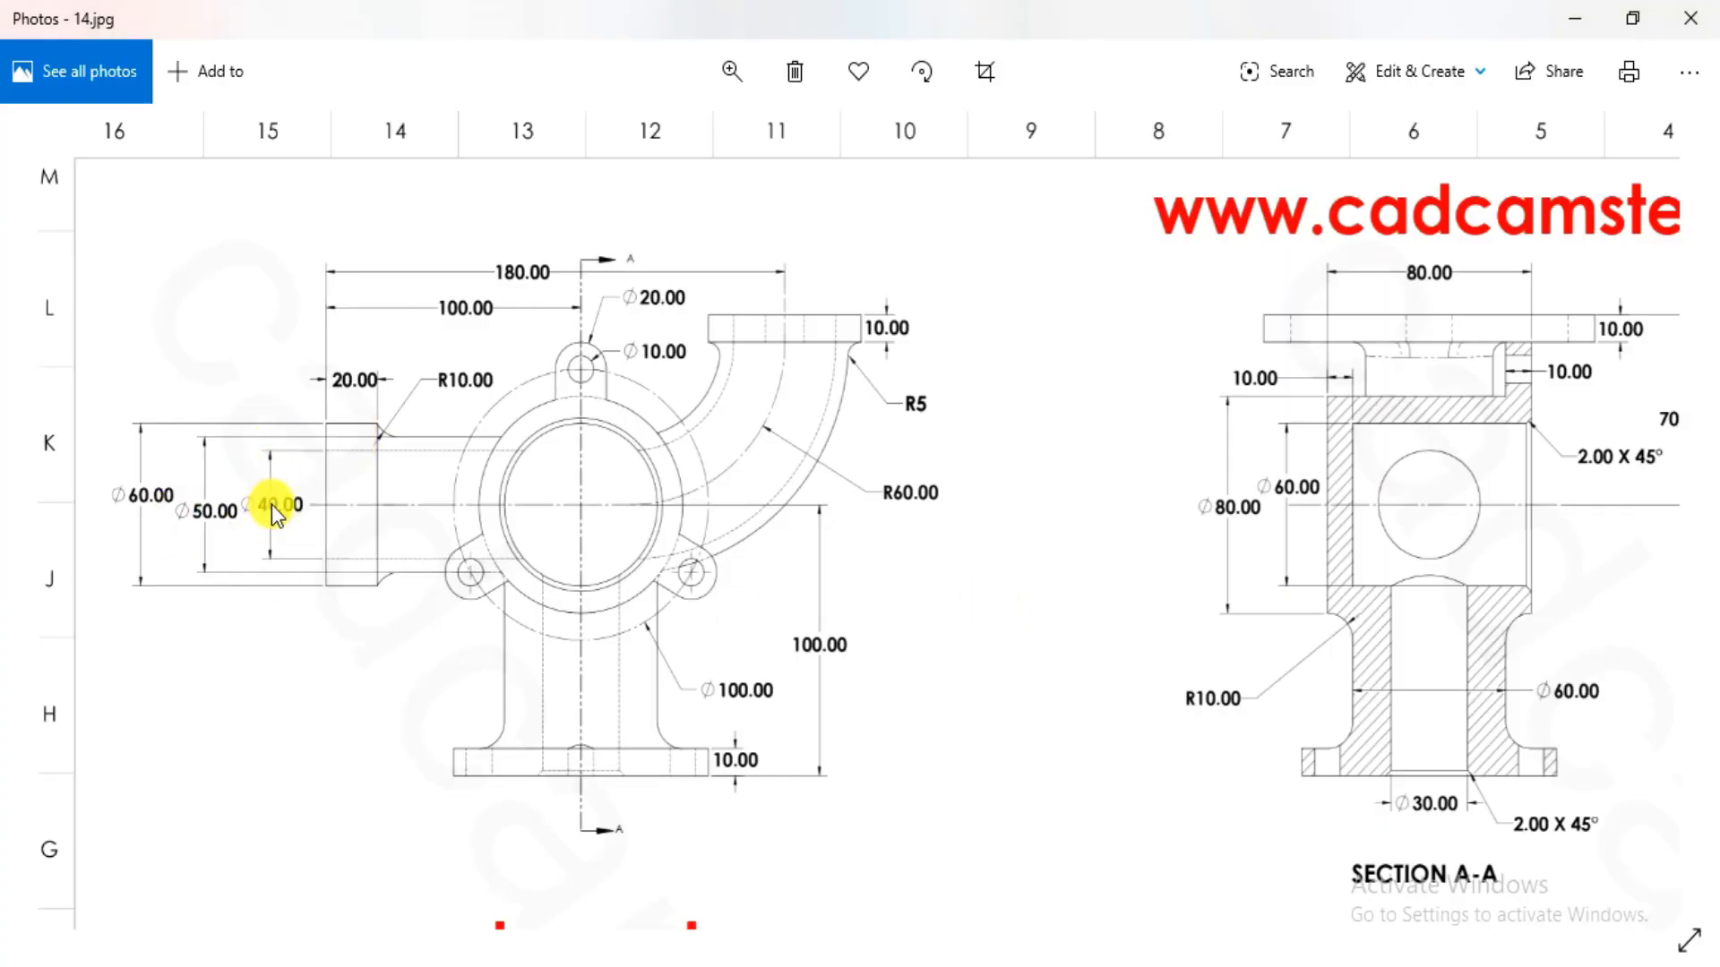
scroll(281, 502, "up", 2)
key("alt+Tab")
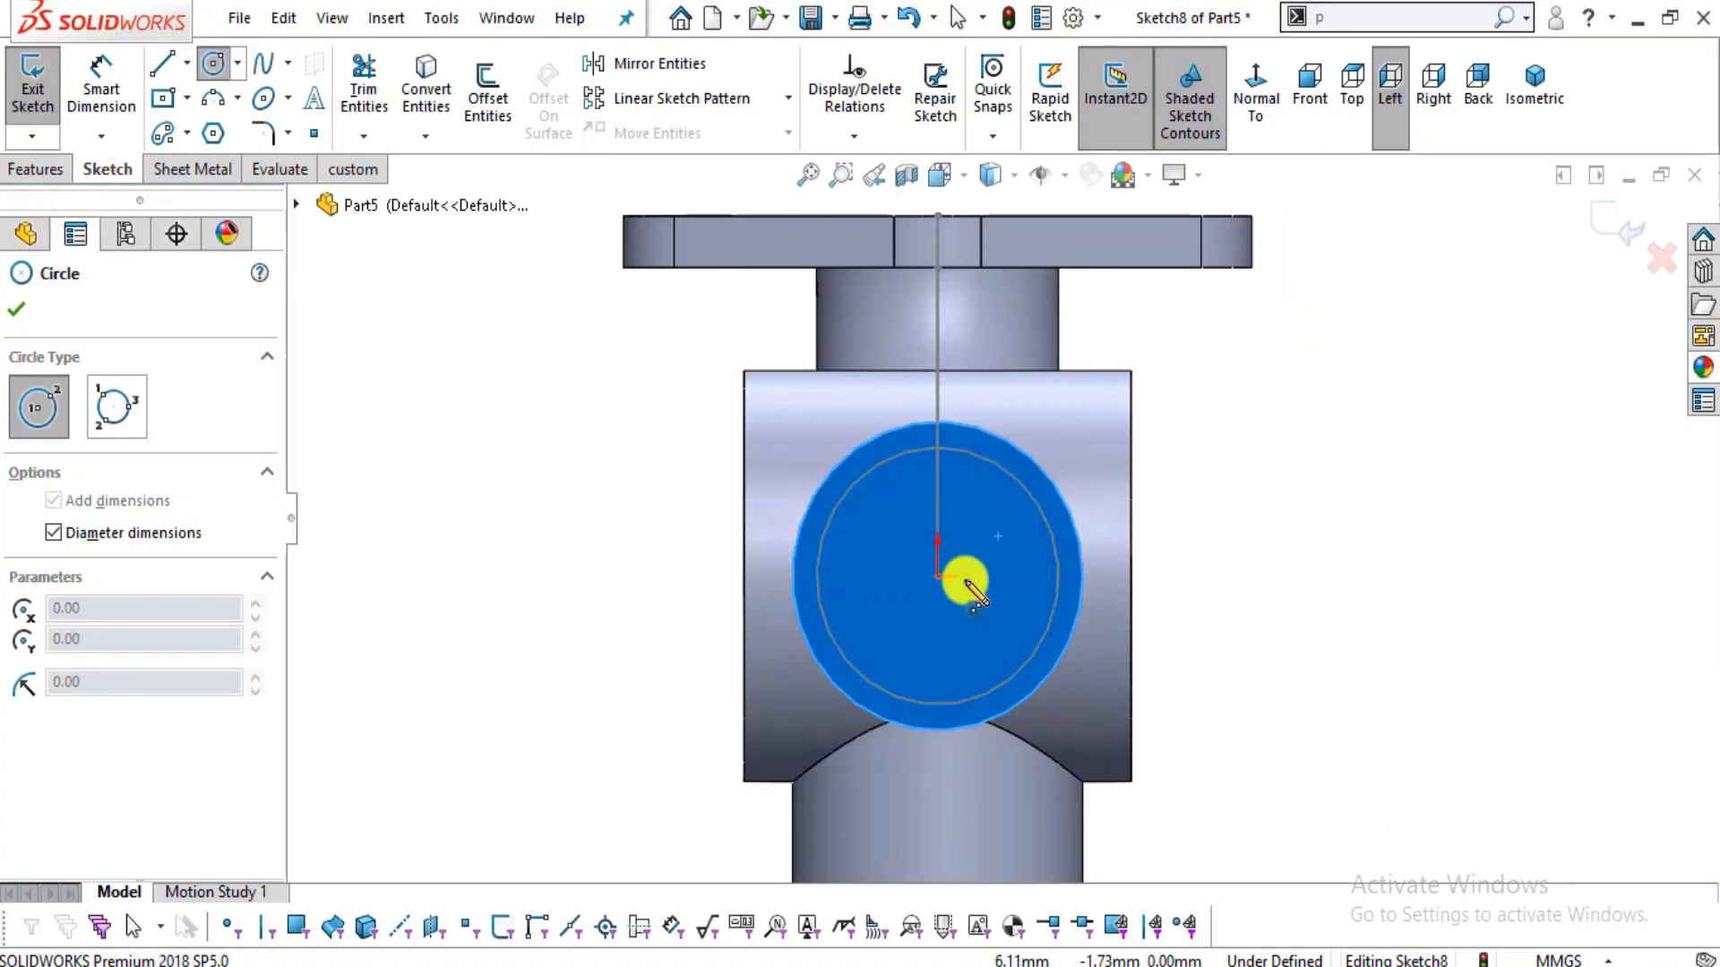
left_click(938, 577)
left_click(1011, 599)
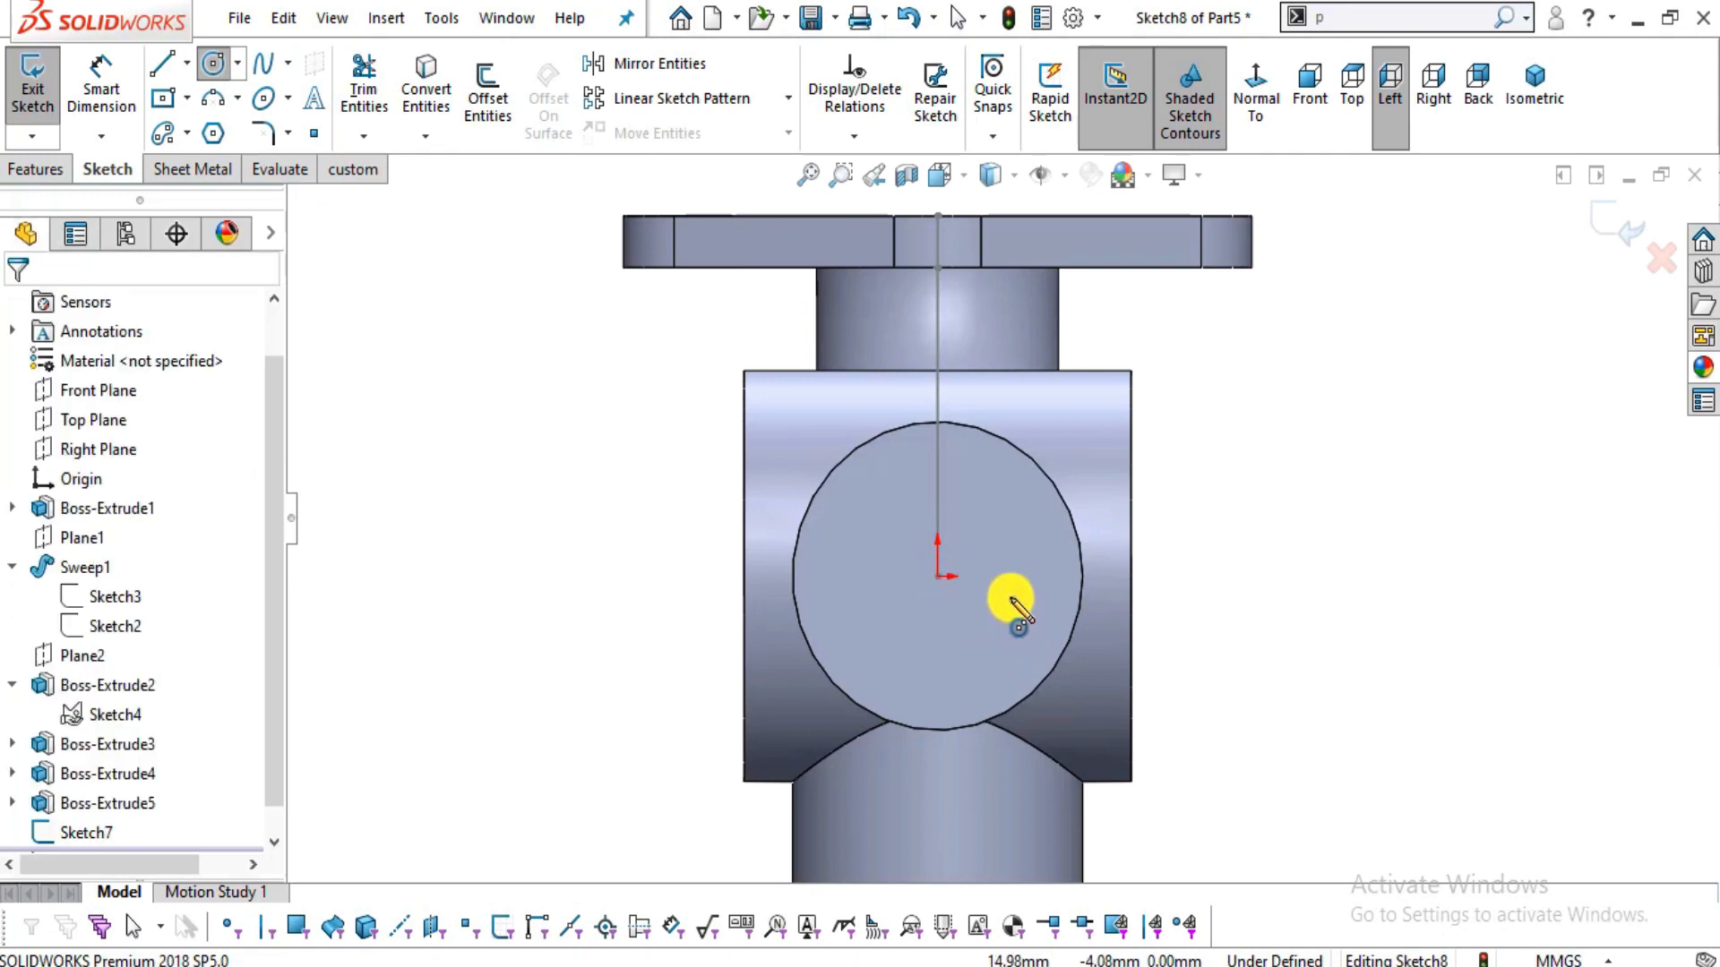
key("Escape")
left_click(212, 63)
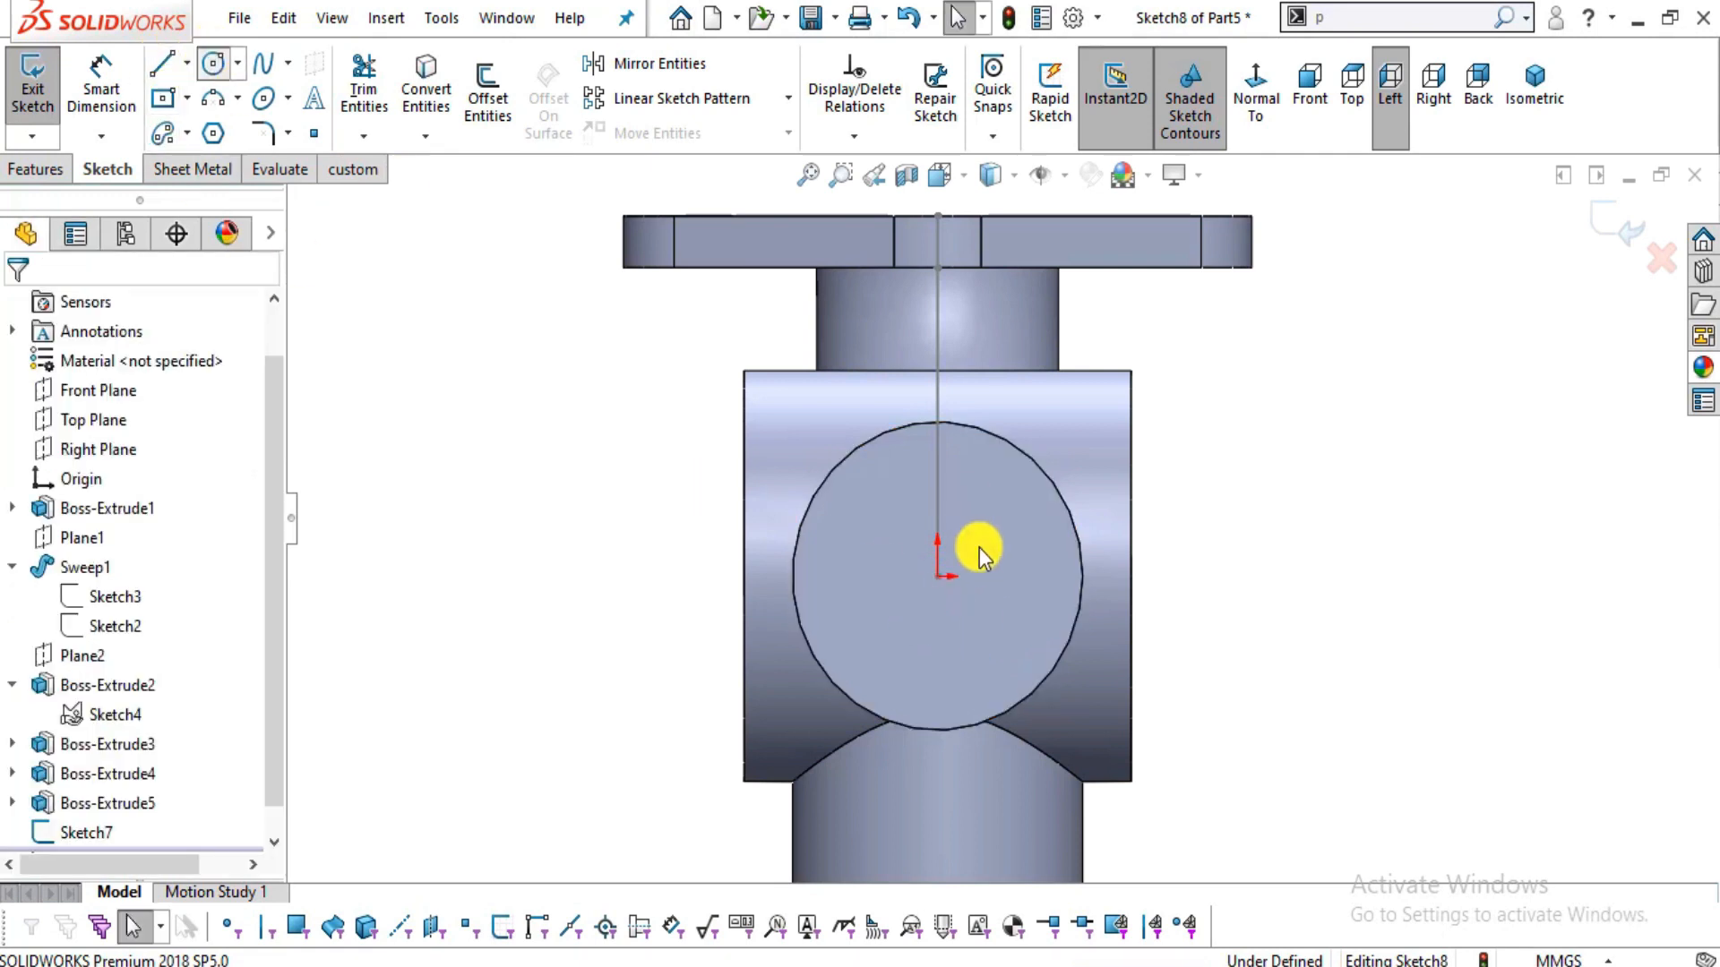
left_click(938, 576)
scroll(1002, 591, "down", 3)
key("Escape")
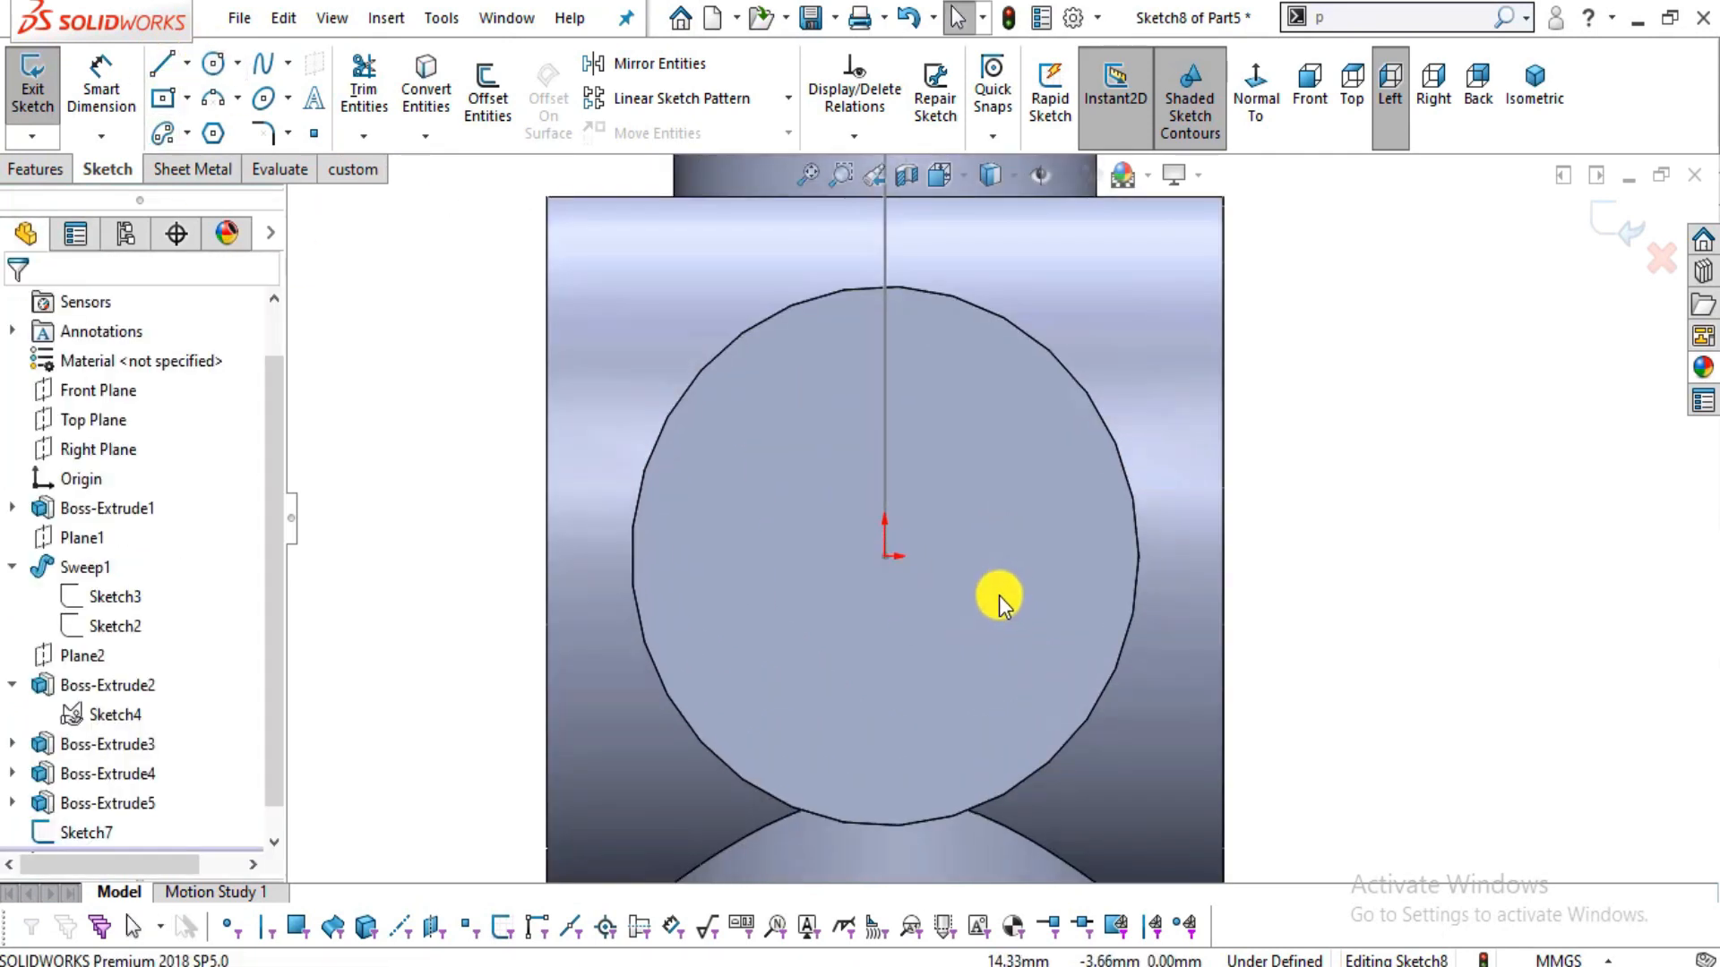
- Sketch a 40 mm diameter circle centred on the origin of the collar's end face and exit the sketch
left_click(215, 61)
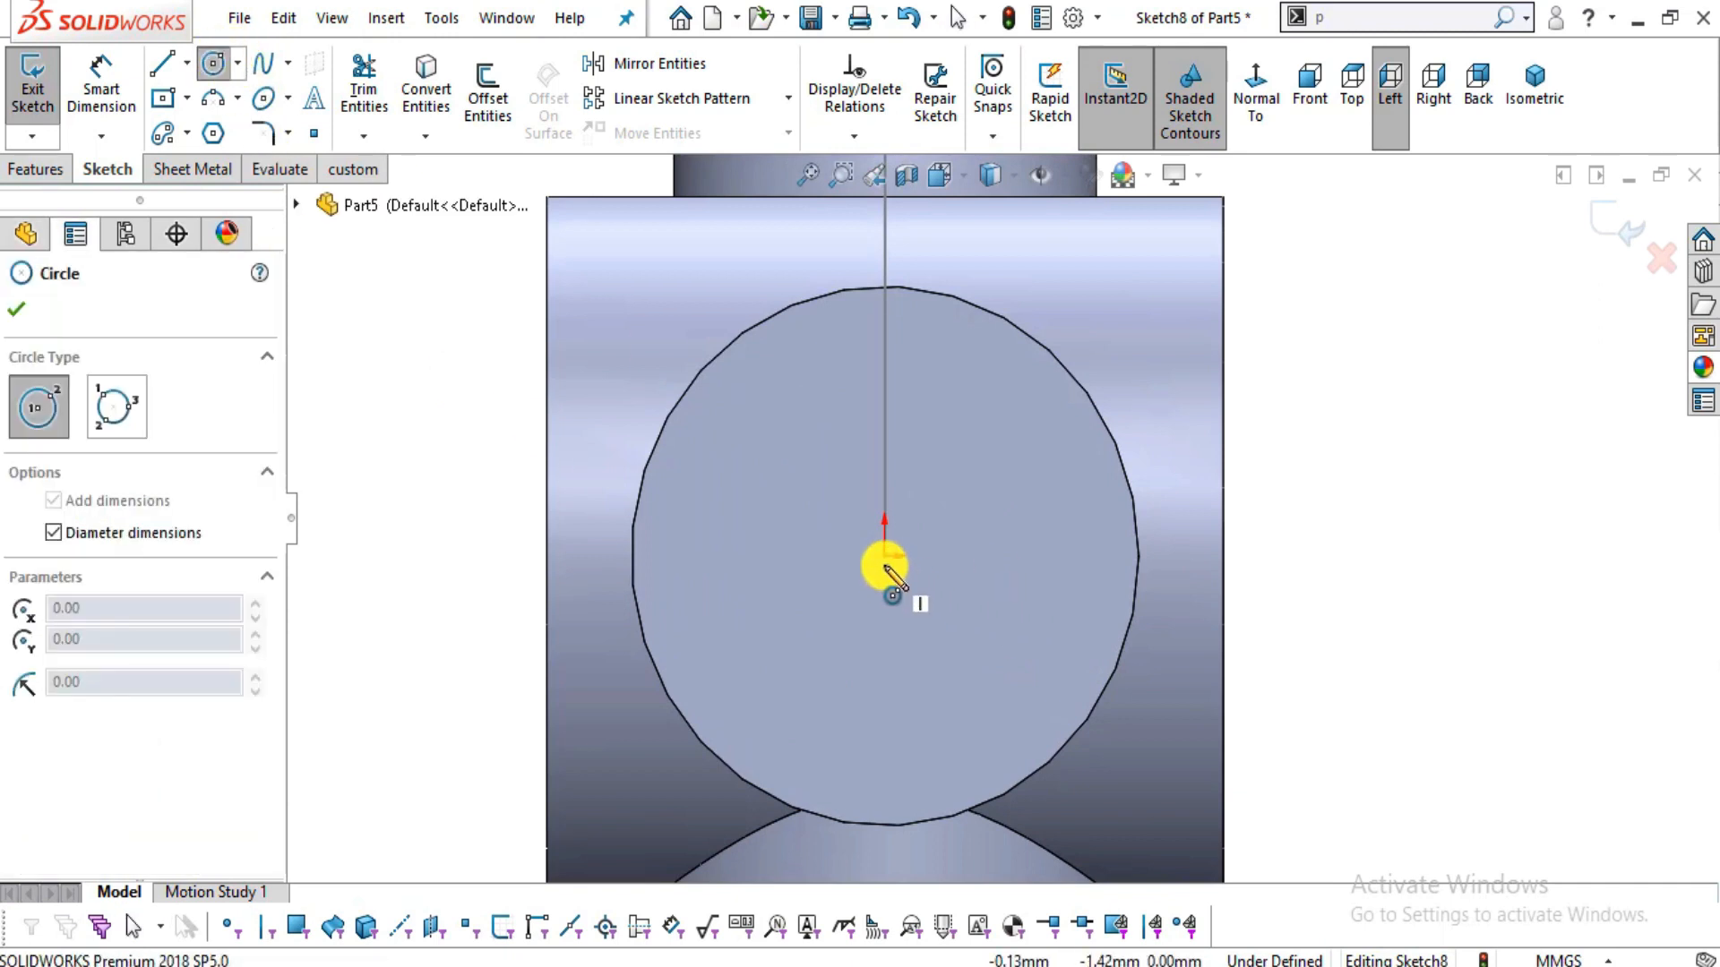
left_click_drag(896, 562, 1028, 652)
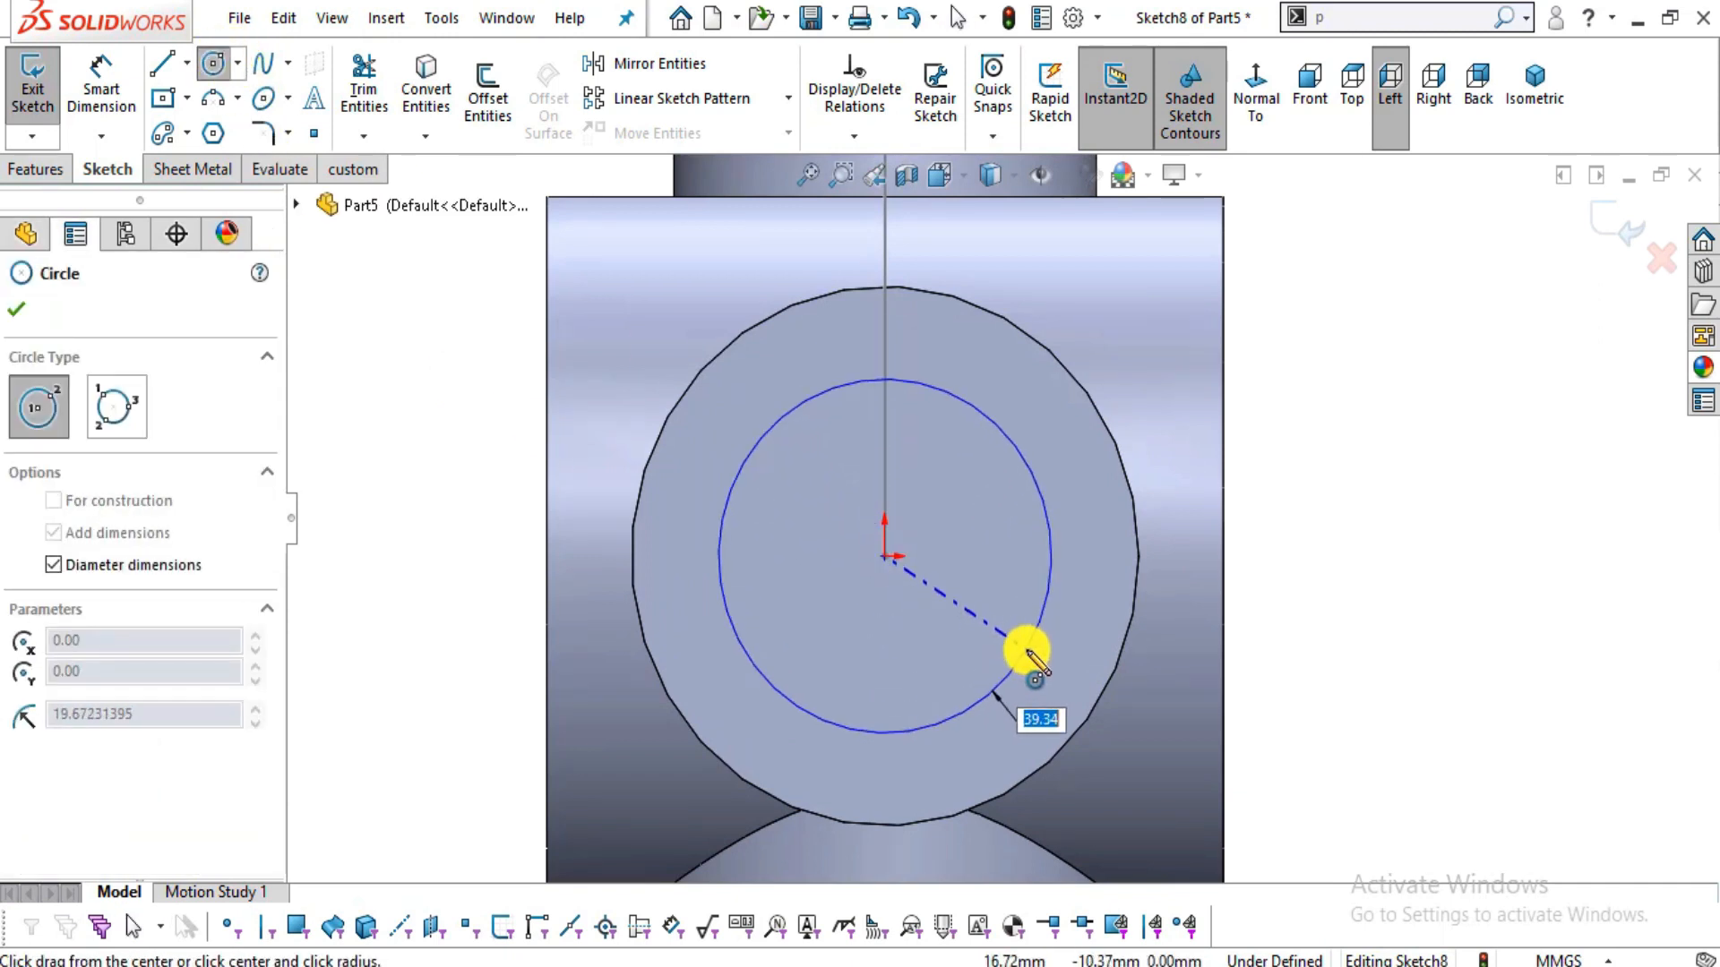
key("Return")
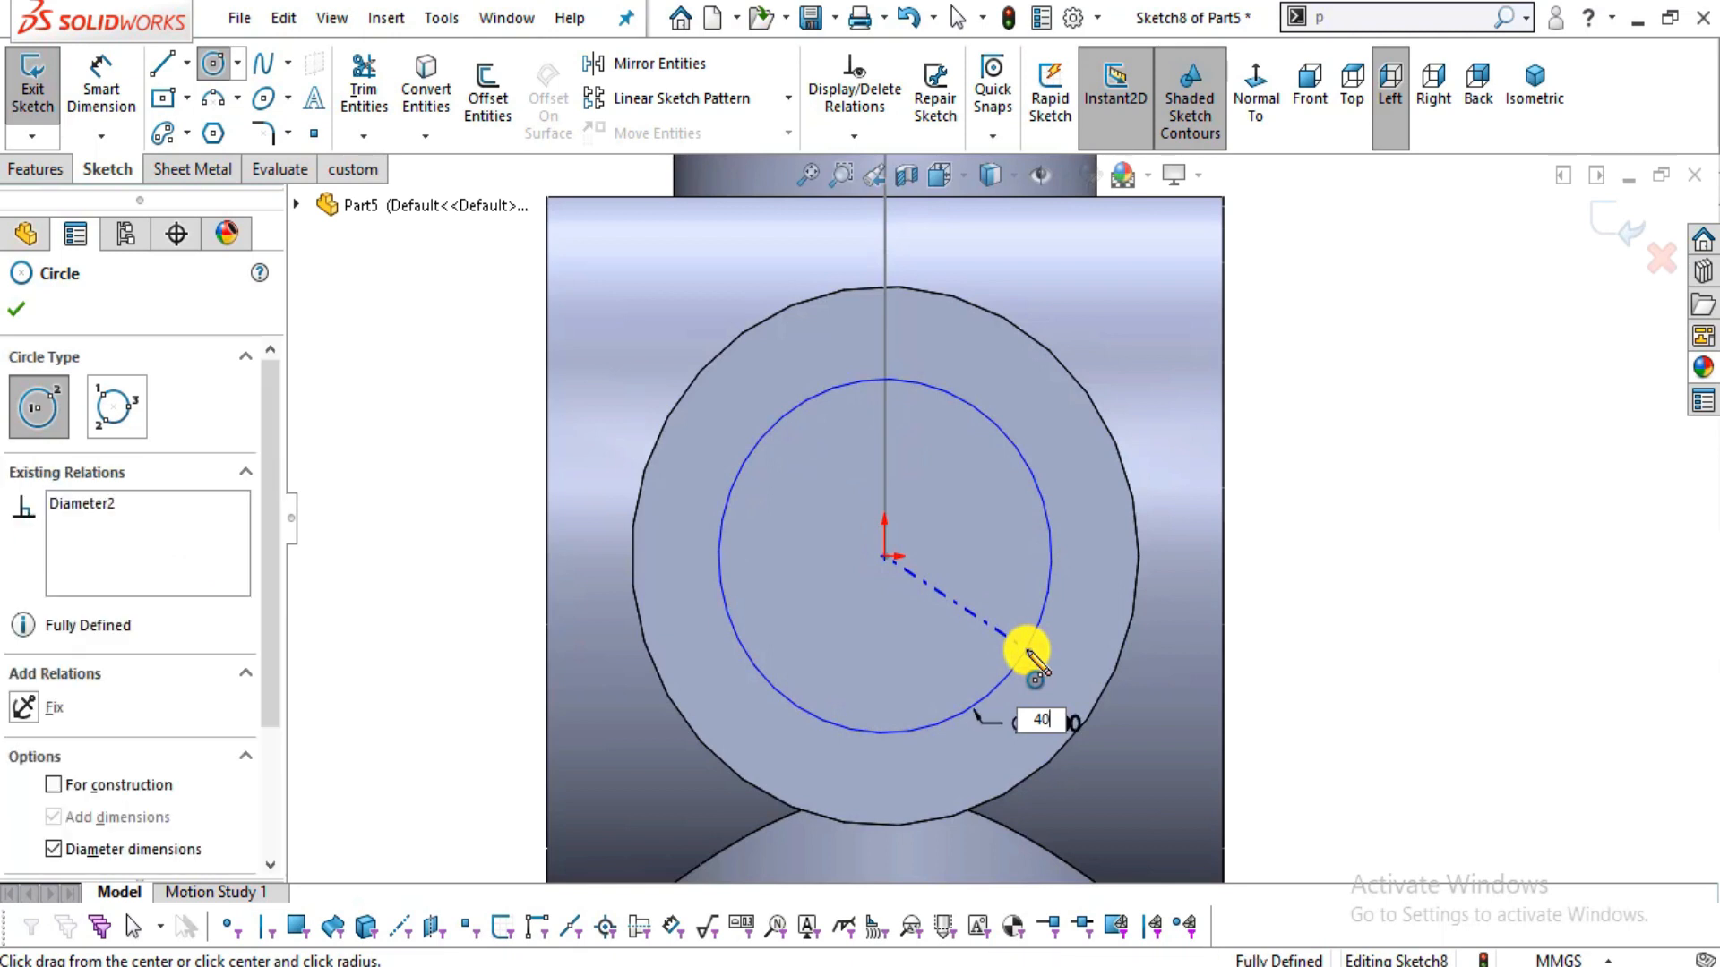
key("Escape")
scroll(878, 545, "up", 3)
middle_click_drag(1398, 588, 1273, 484)
scroll(1268, 485, "down", 2)
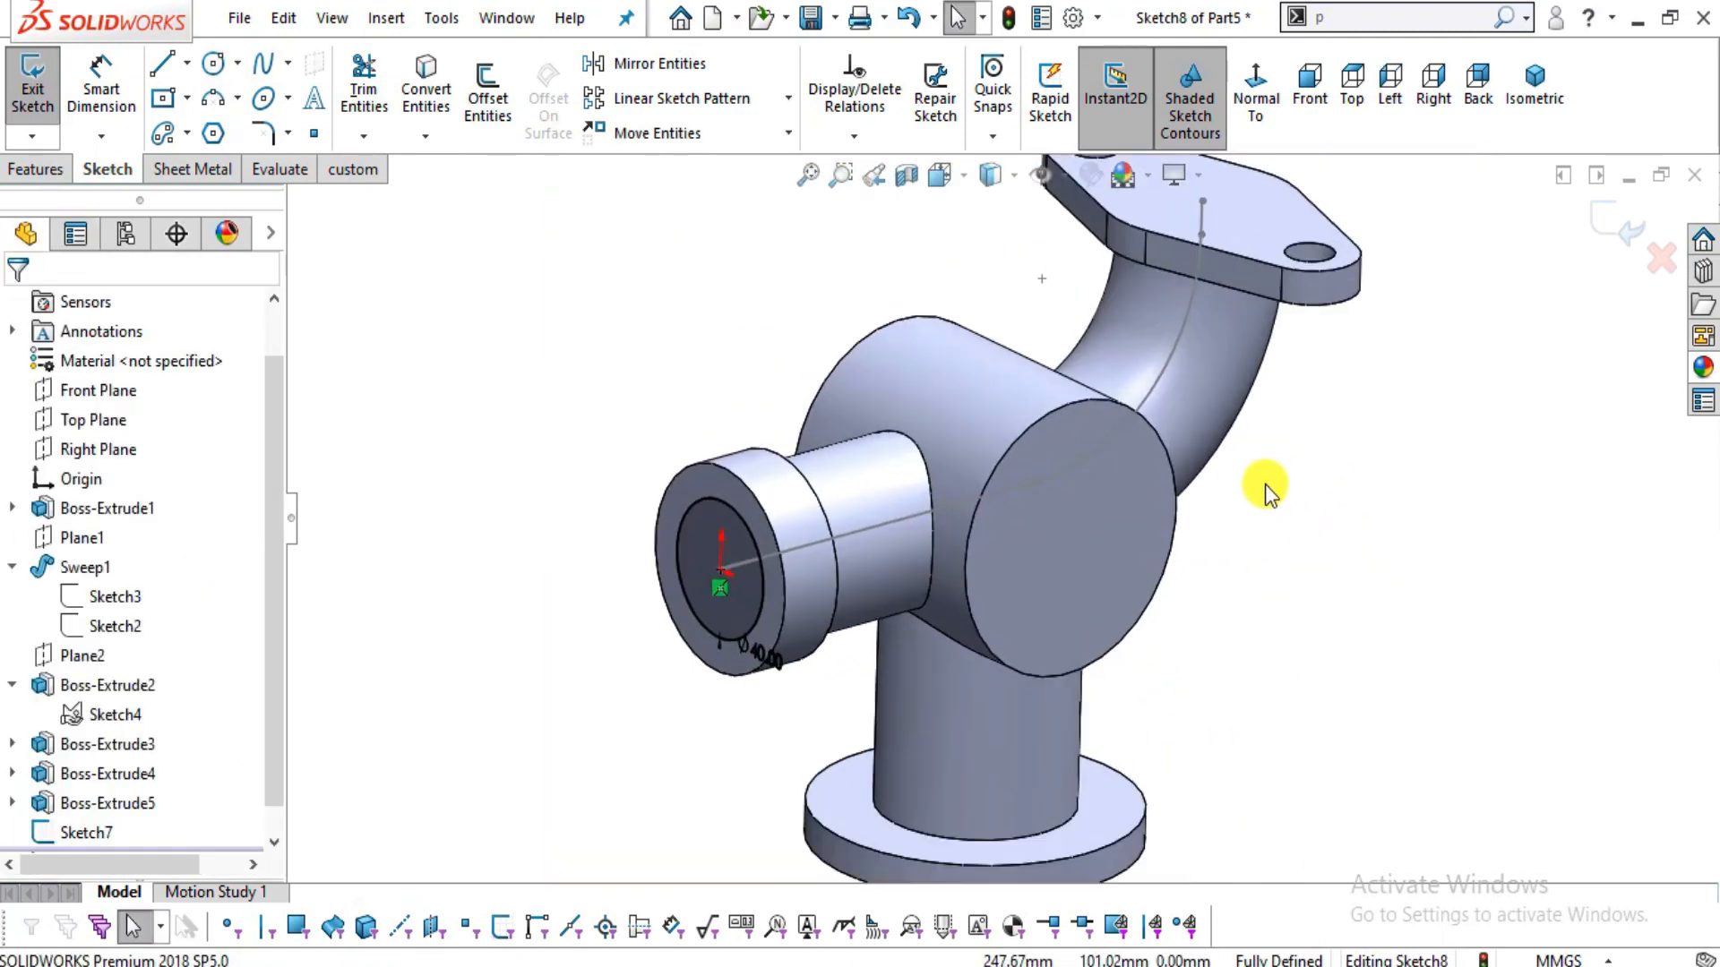
left_click(32, 169)
left_click(1652, 229)
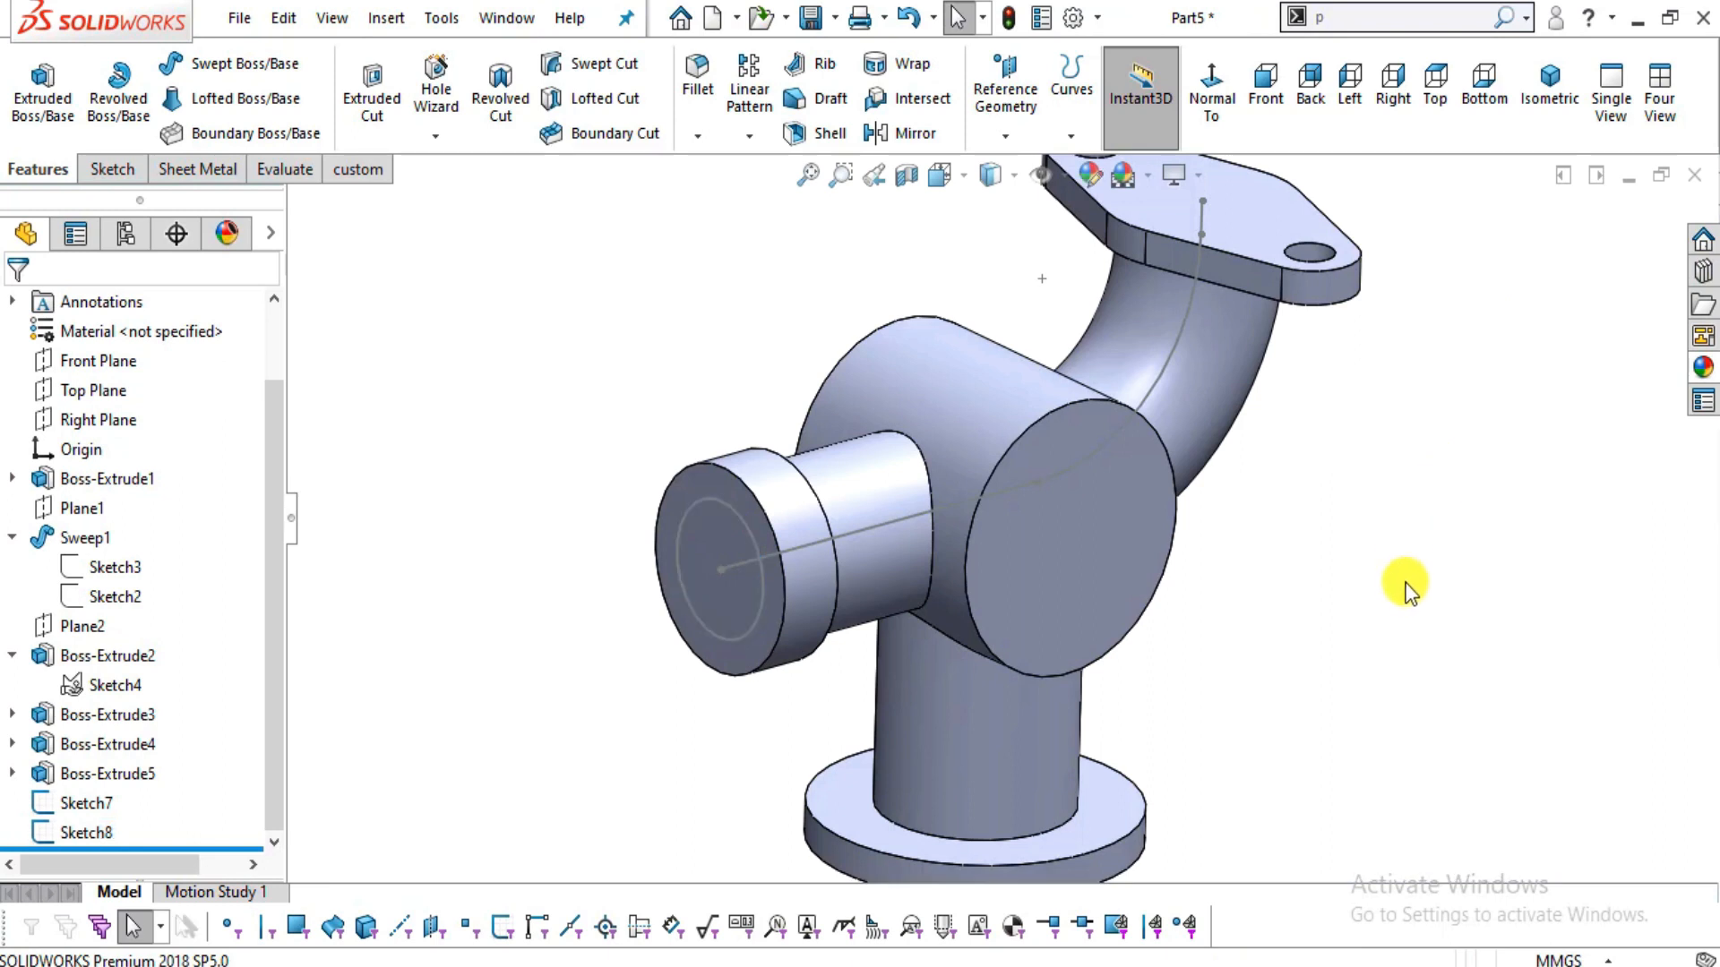
- Create a swept cut using the 40 mm circle as profile and the extended pipe centreline sketch as path
left_click(587, 75)
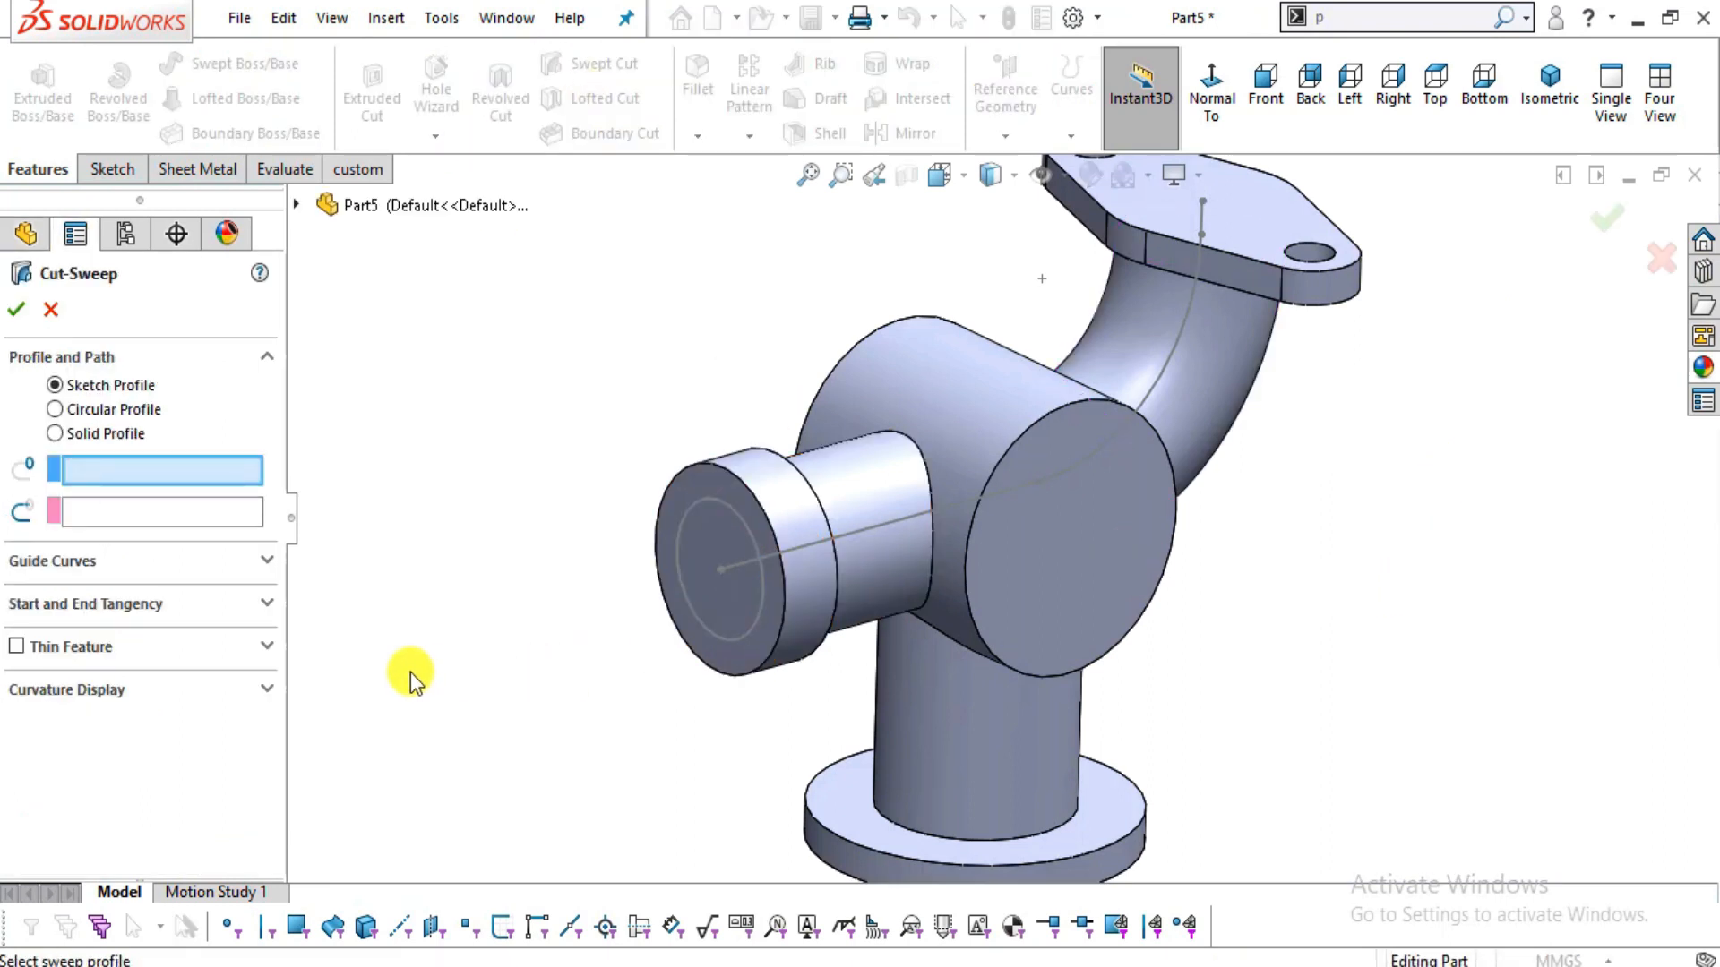
left_click(751, 535)
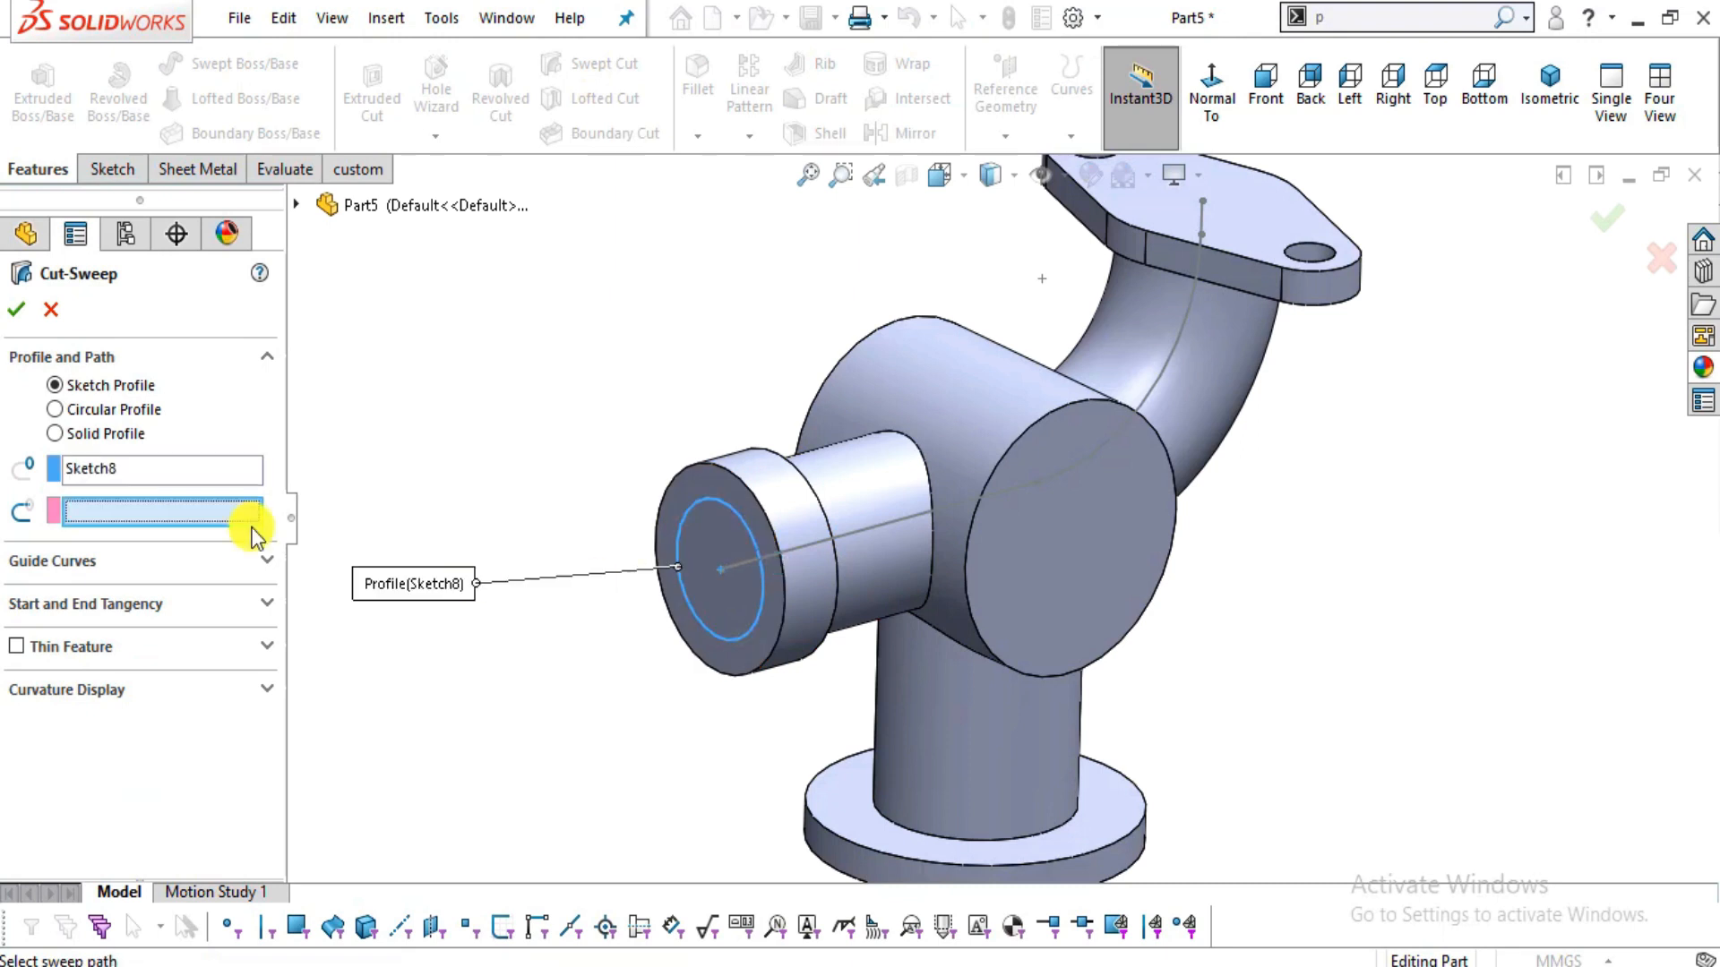
left_click(858, 529)
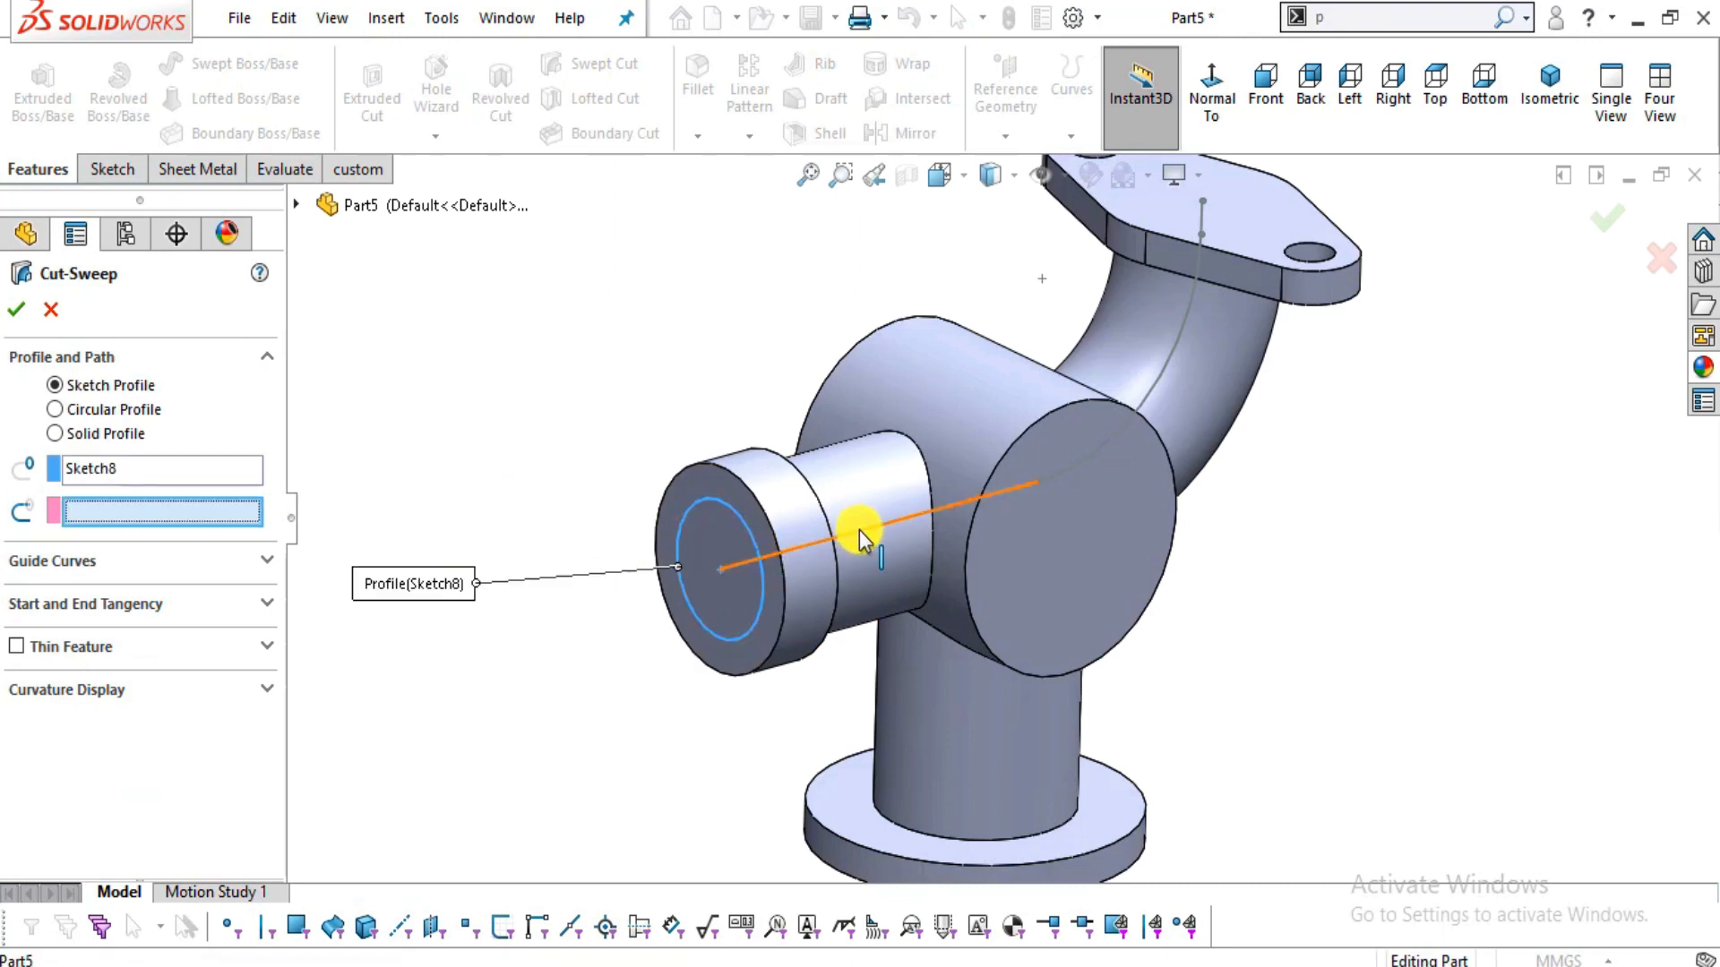
mouse_move(1508, 556)
middle_mouse_down()
mouse_move(1478, 476)
mouse_move(1469, 551)
middle_mouse_up()
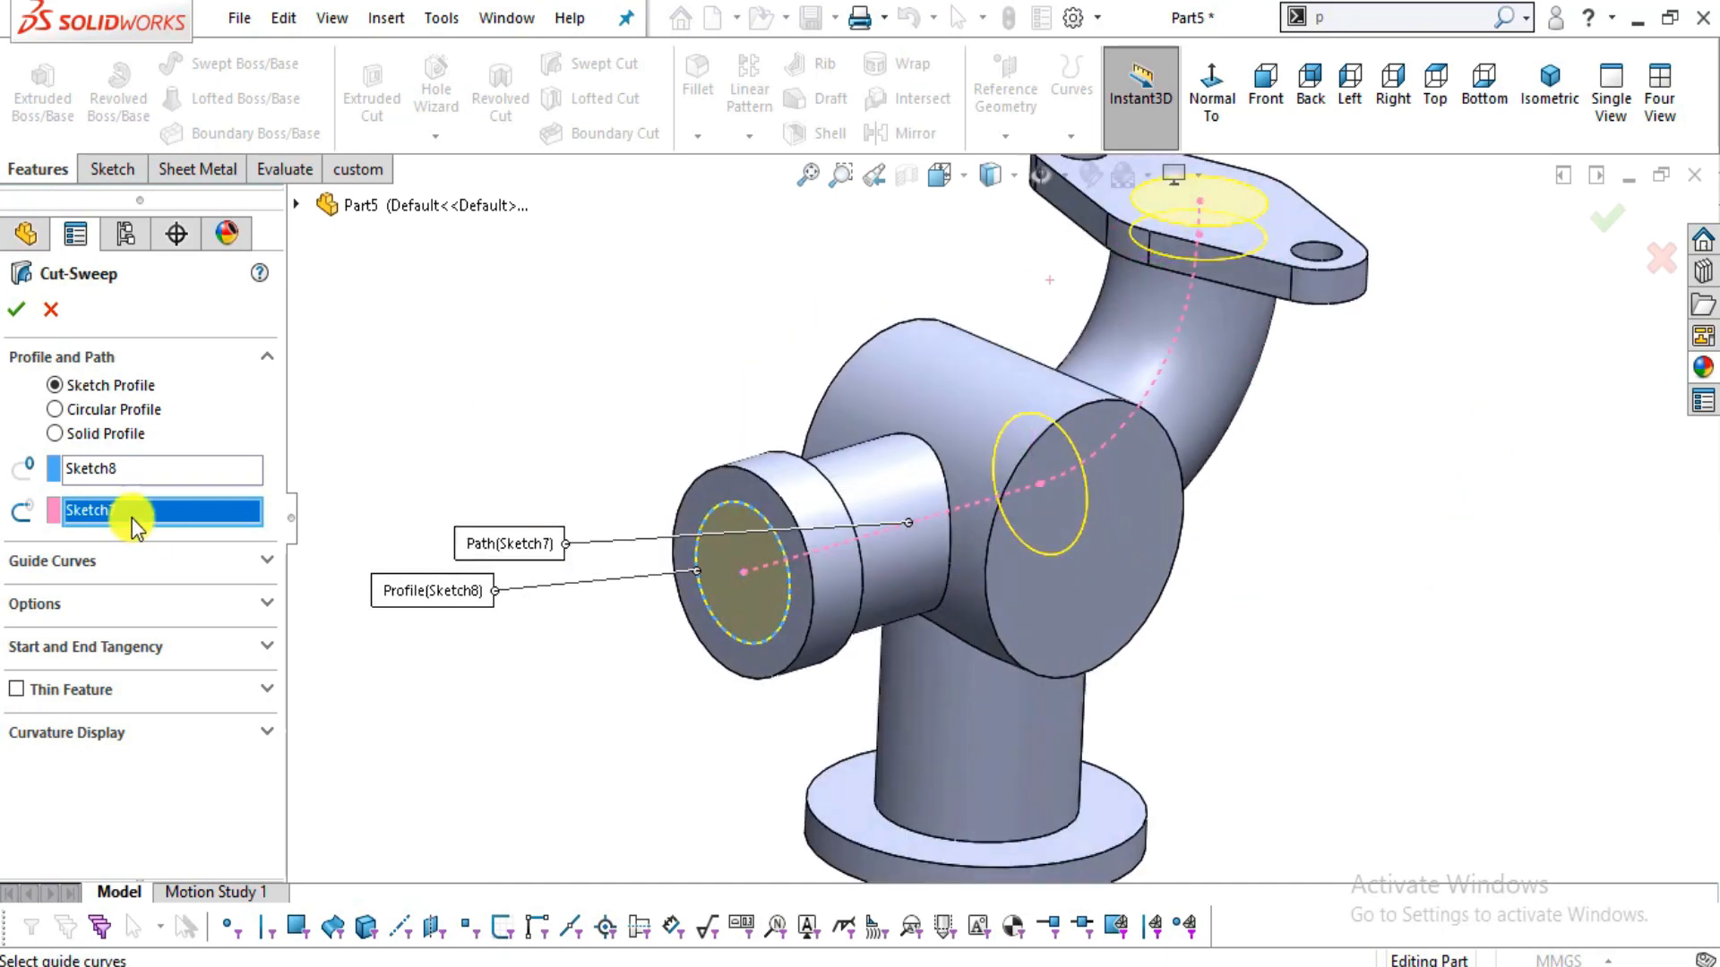
left_click(16, 313)
- Start a new sketch on the front circular face of the main cylinder, viewed normal to it
mouse_move(1372, 464)
middle_mouse_down()
mouse_move(1329, 863)
mouse_move(1340, 522)
mouse_move(1385, 280)
mouse_move(1386, 411)
mouse_move(1447, 373)
mouse_move(1421, 420)
mouse_move(1352, 469)
middle_mouse_up()
scroll(1245, 535, "down", 2)
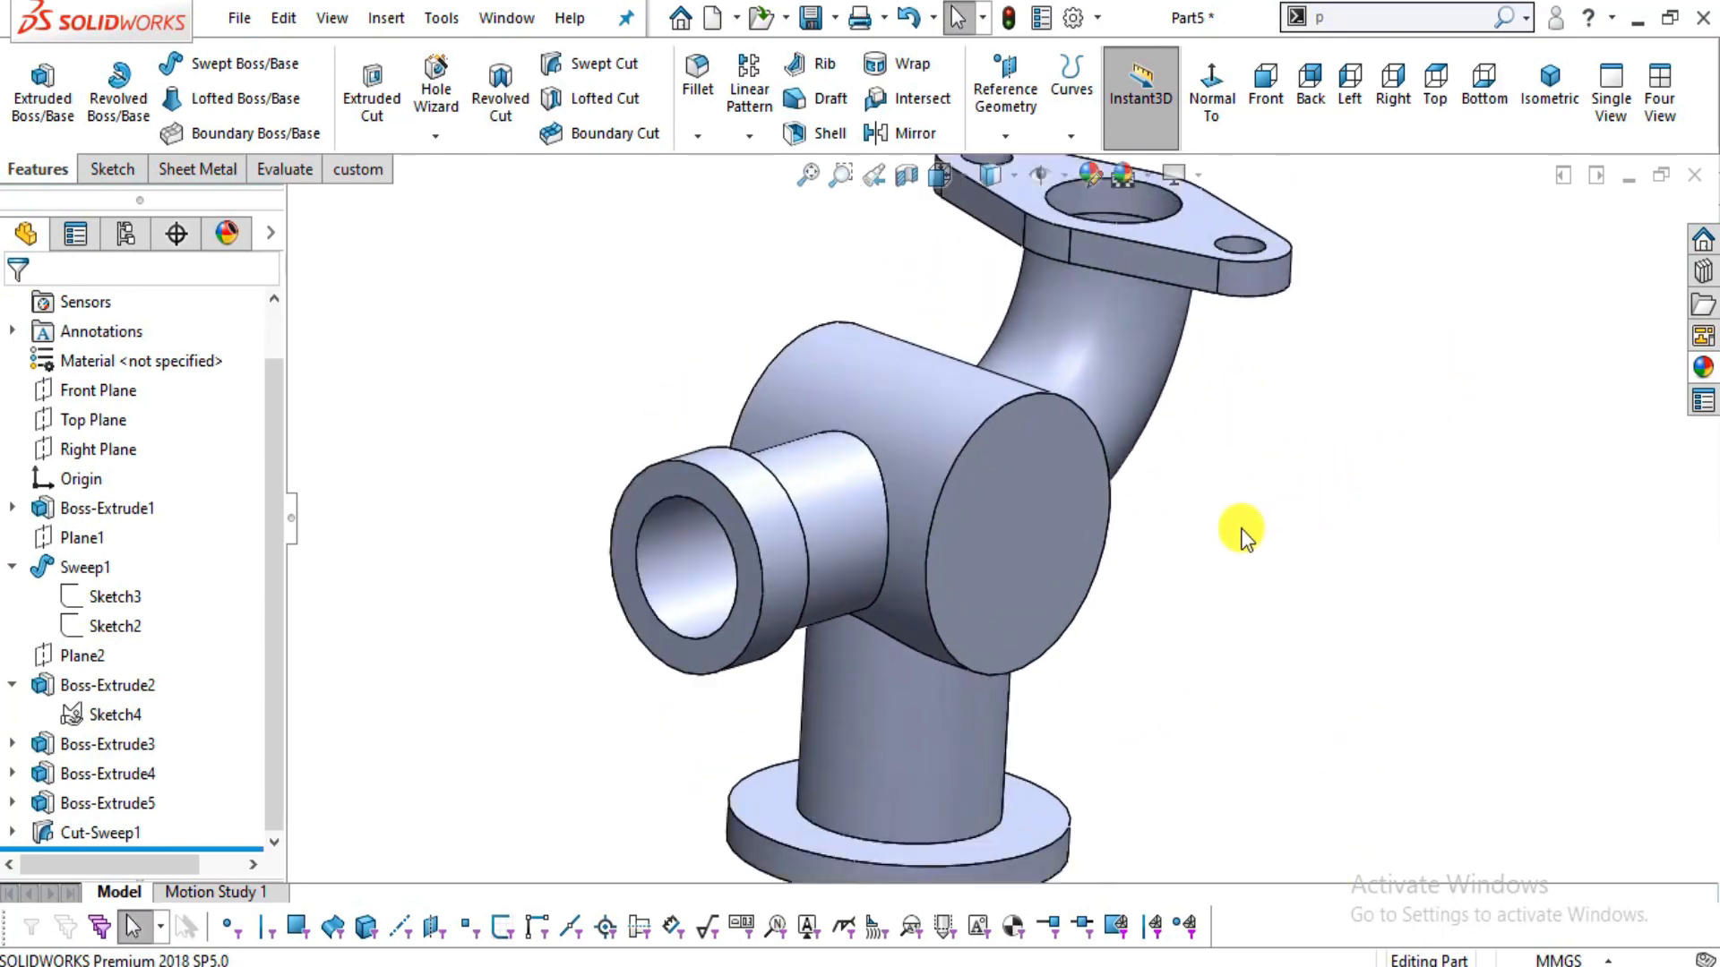
left_click(1045, 541)
left_click(1260, 467)
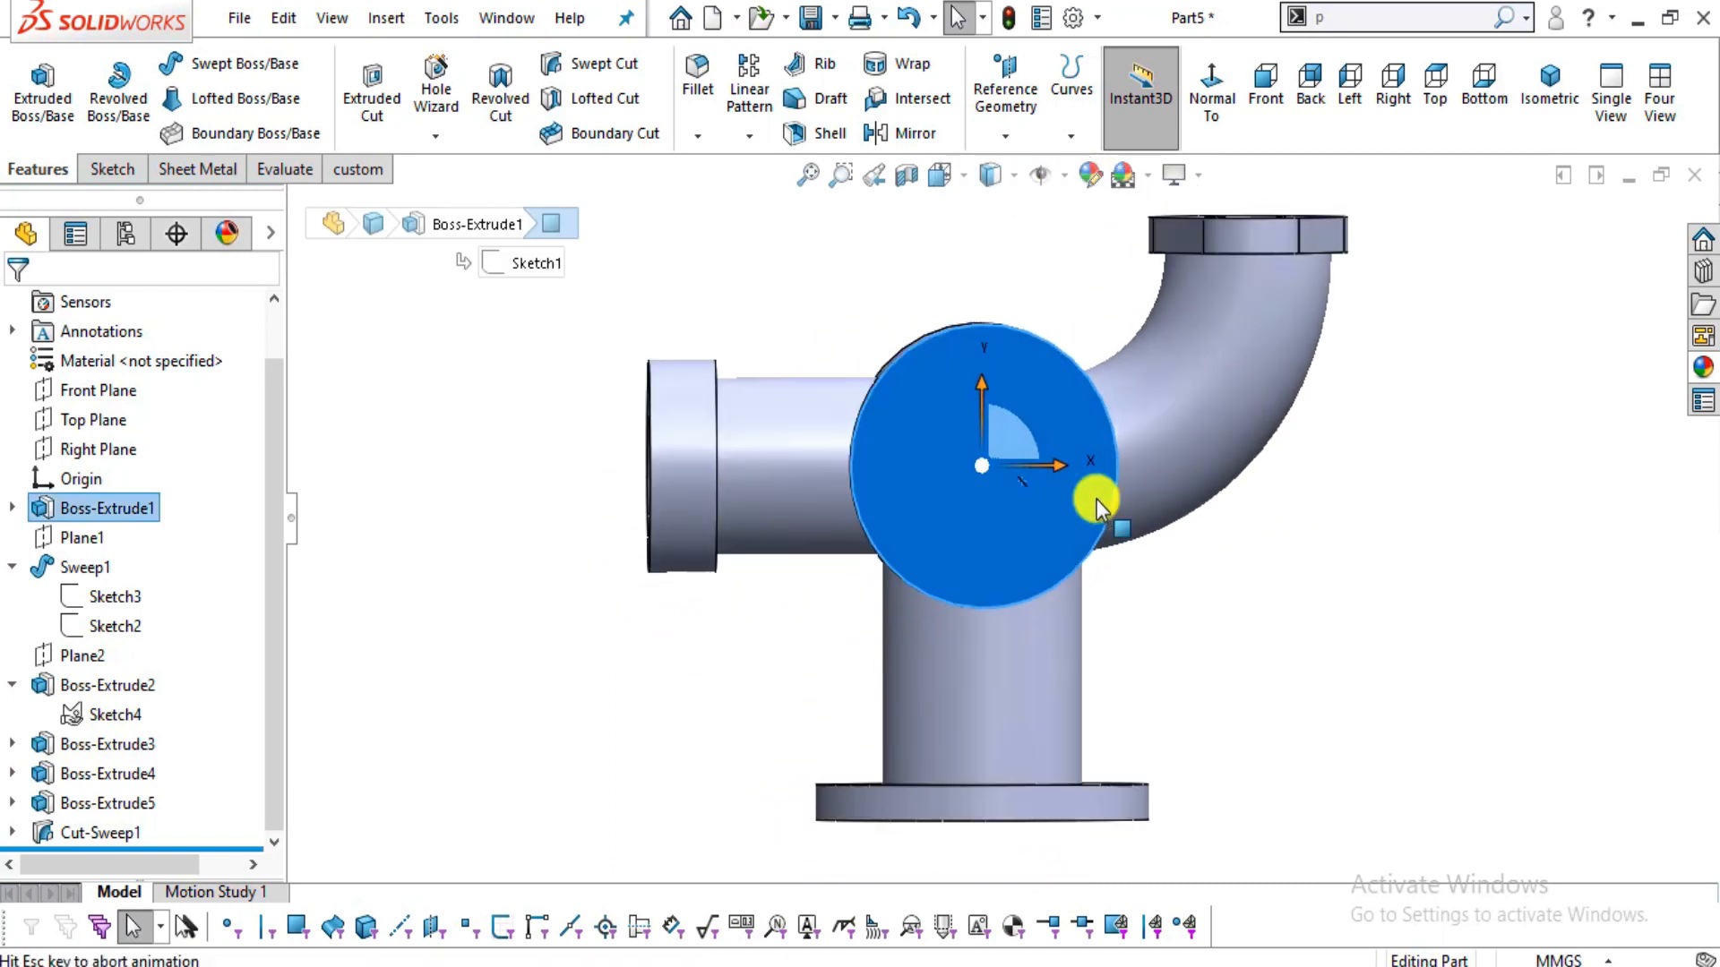
left_click(110, 170)
left_click(32, 90)
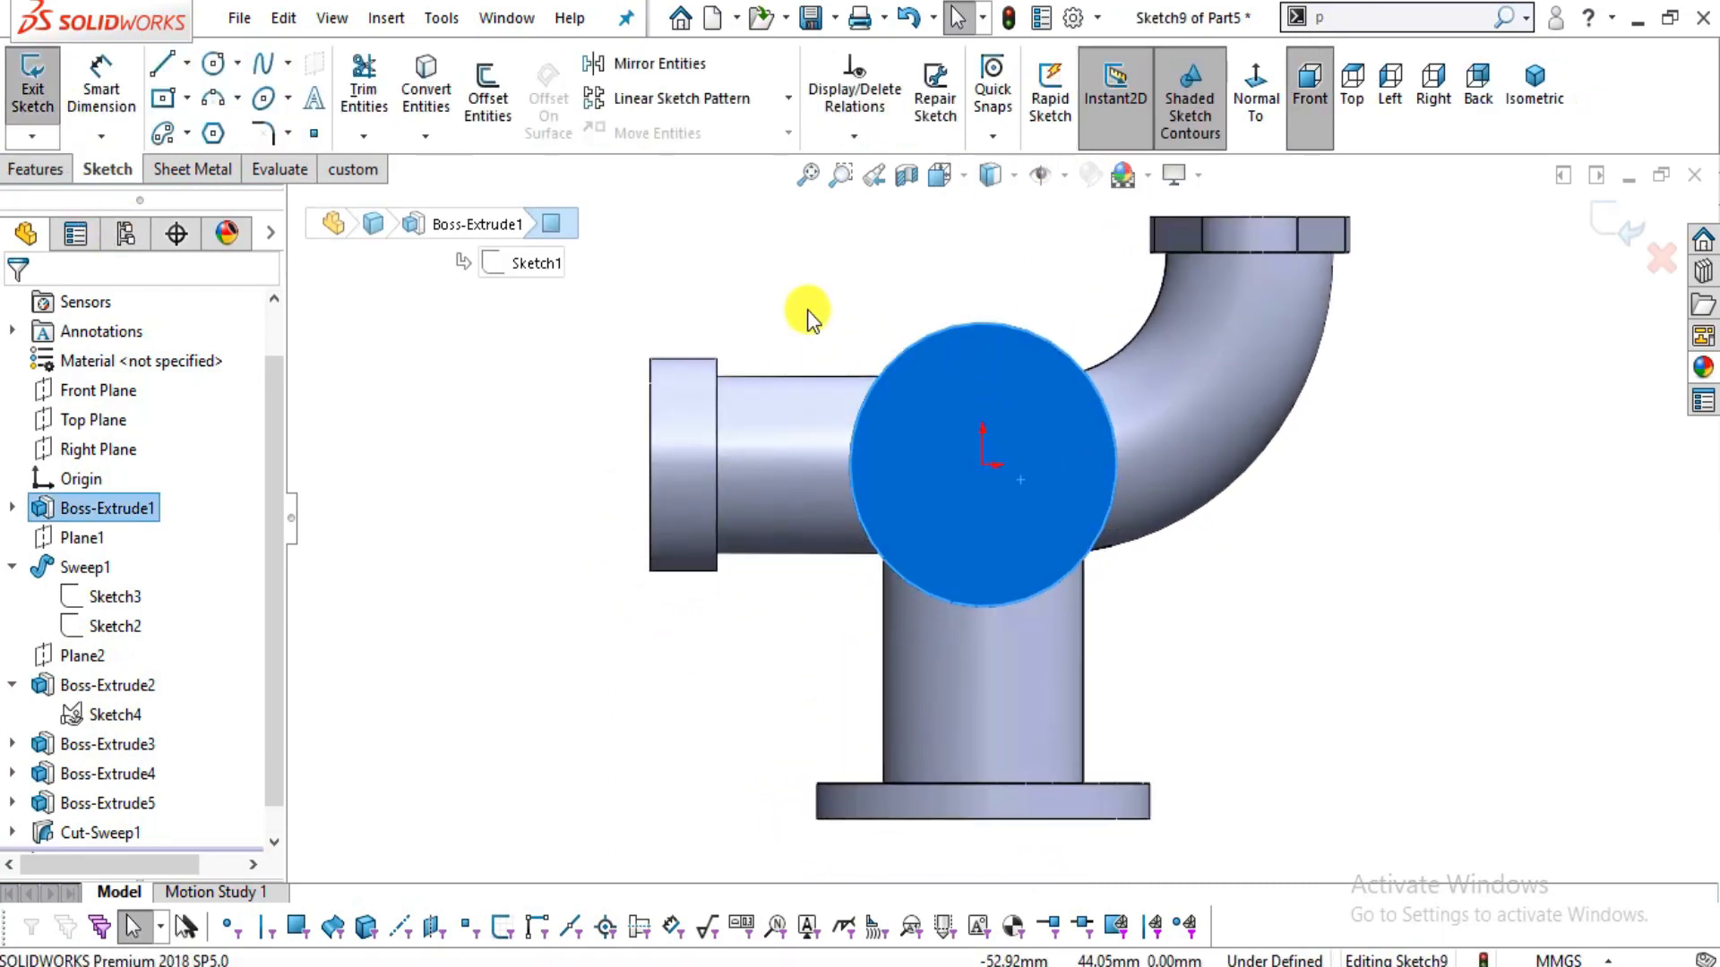
- Consult the drawing's section view and sketch a 60 mm diameter circle centred on the origin of the main cylinder's front face
key("alt+Tab")
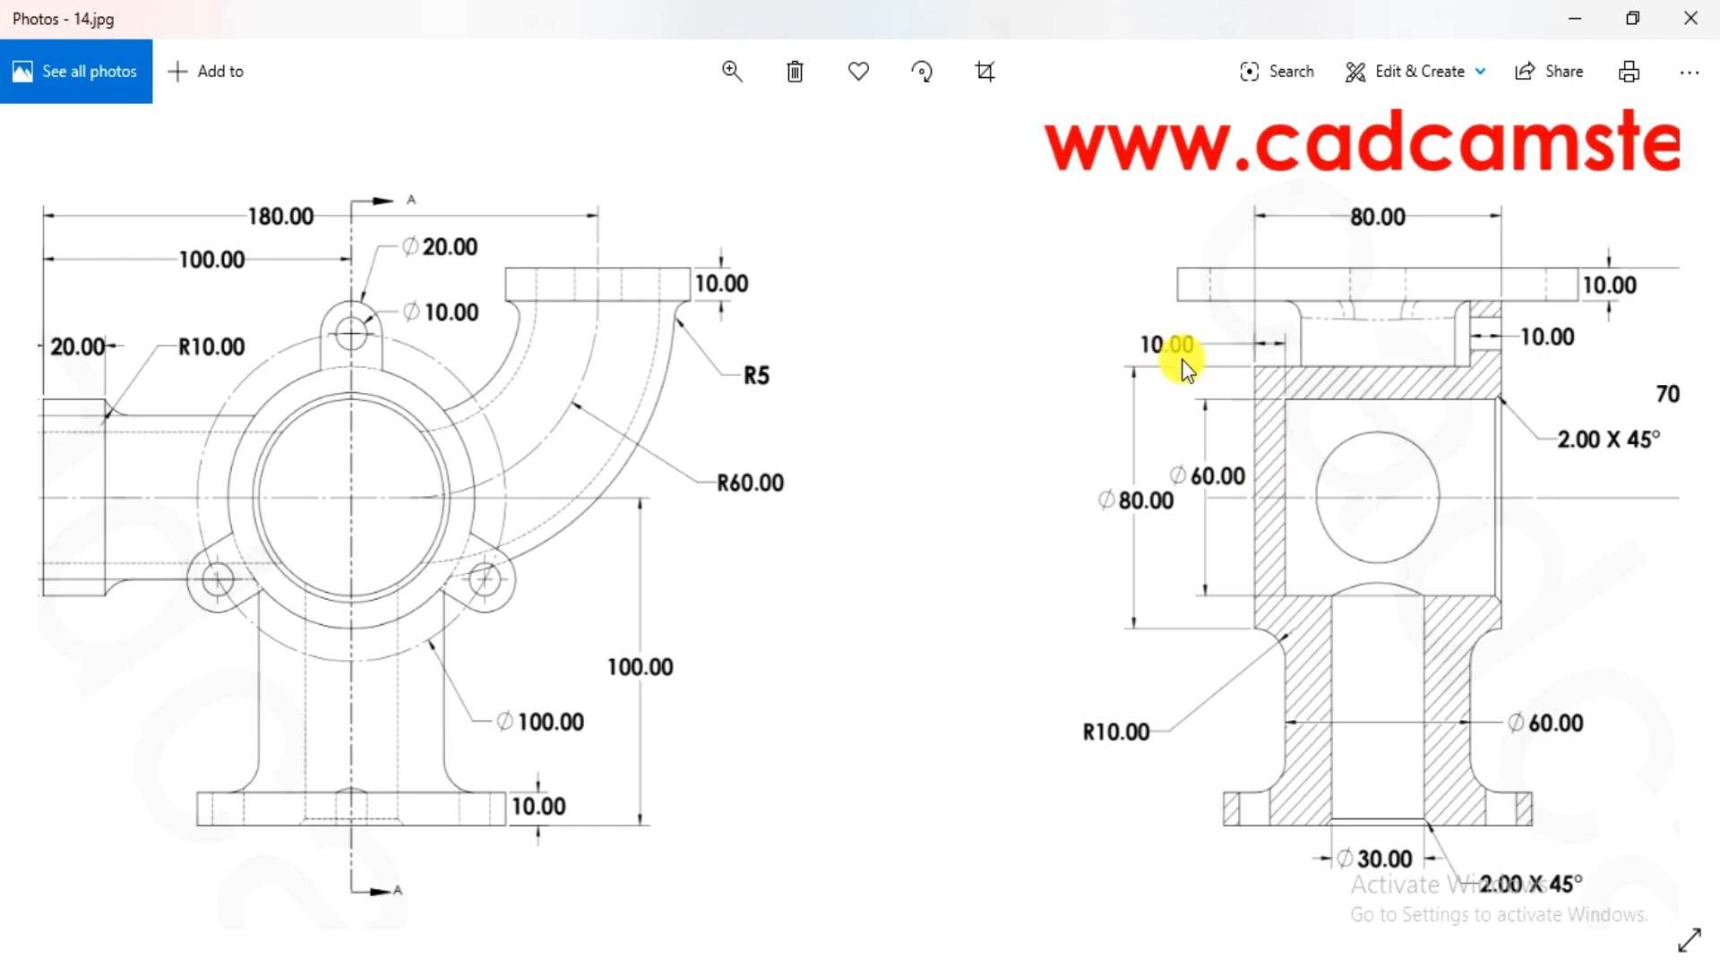
mouse_move(1643, 497)
left_mouse_down()
mouse_move(1593, 519)
mouse_move(1412, 526)
left_mouse_up()
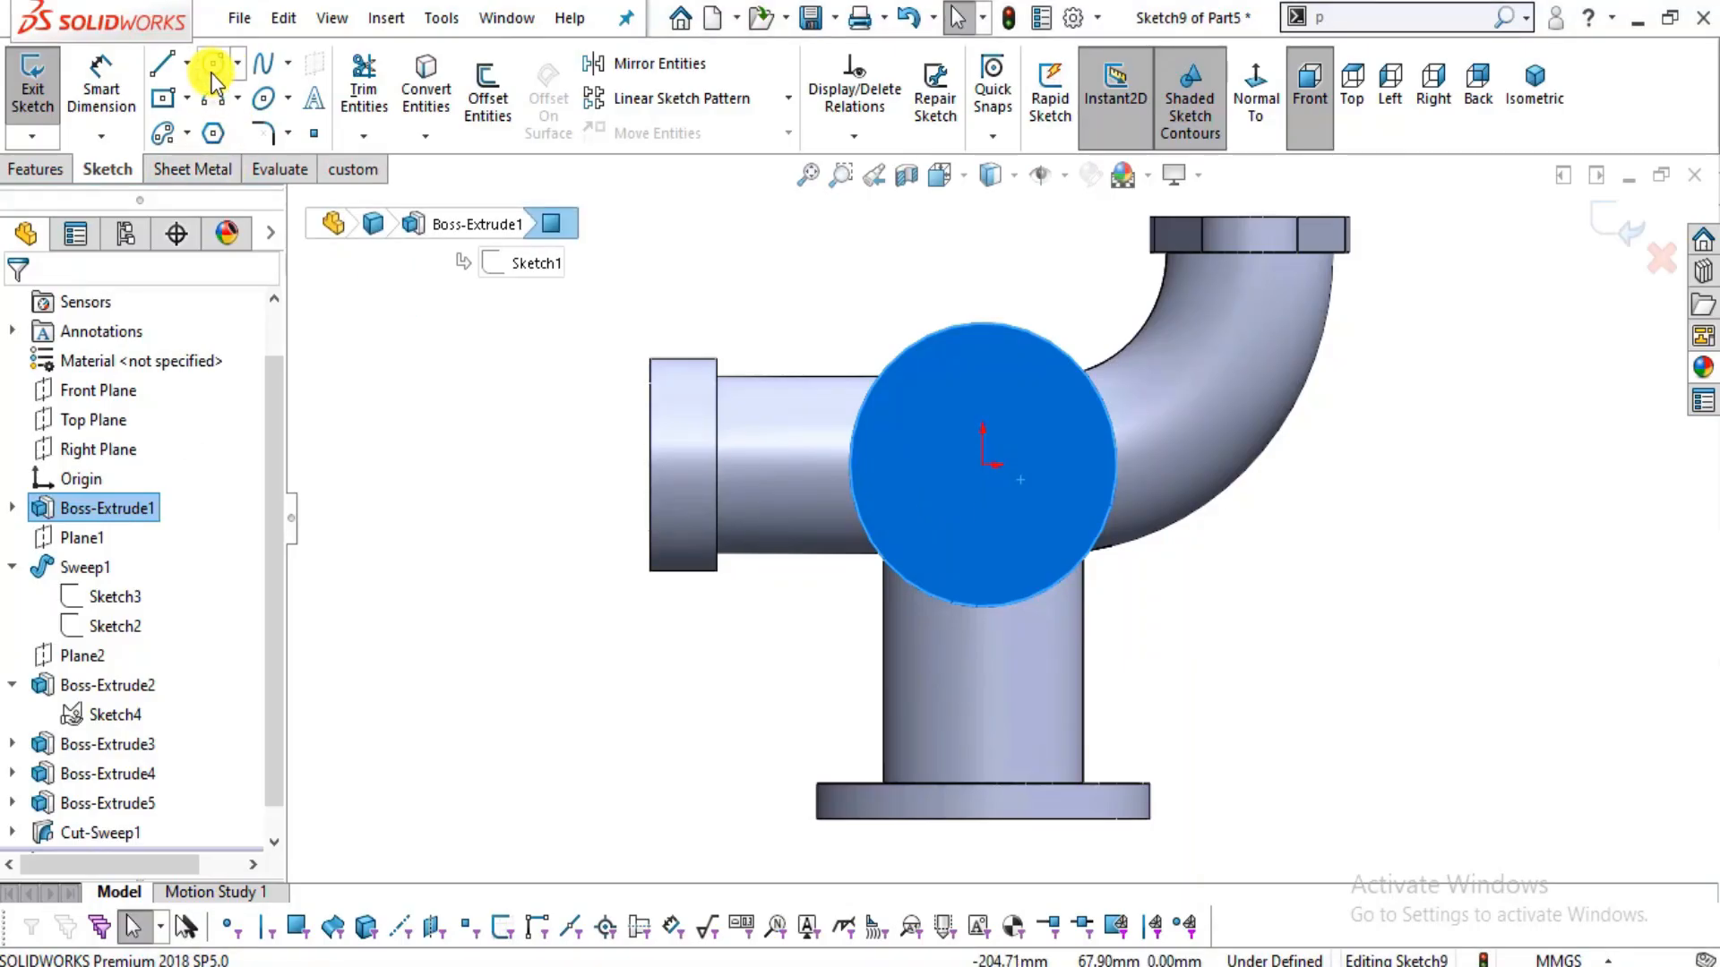
left_click(214, 65)
left_click(985, 464)
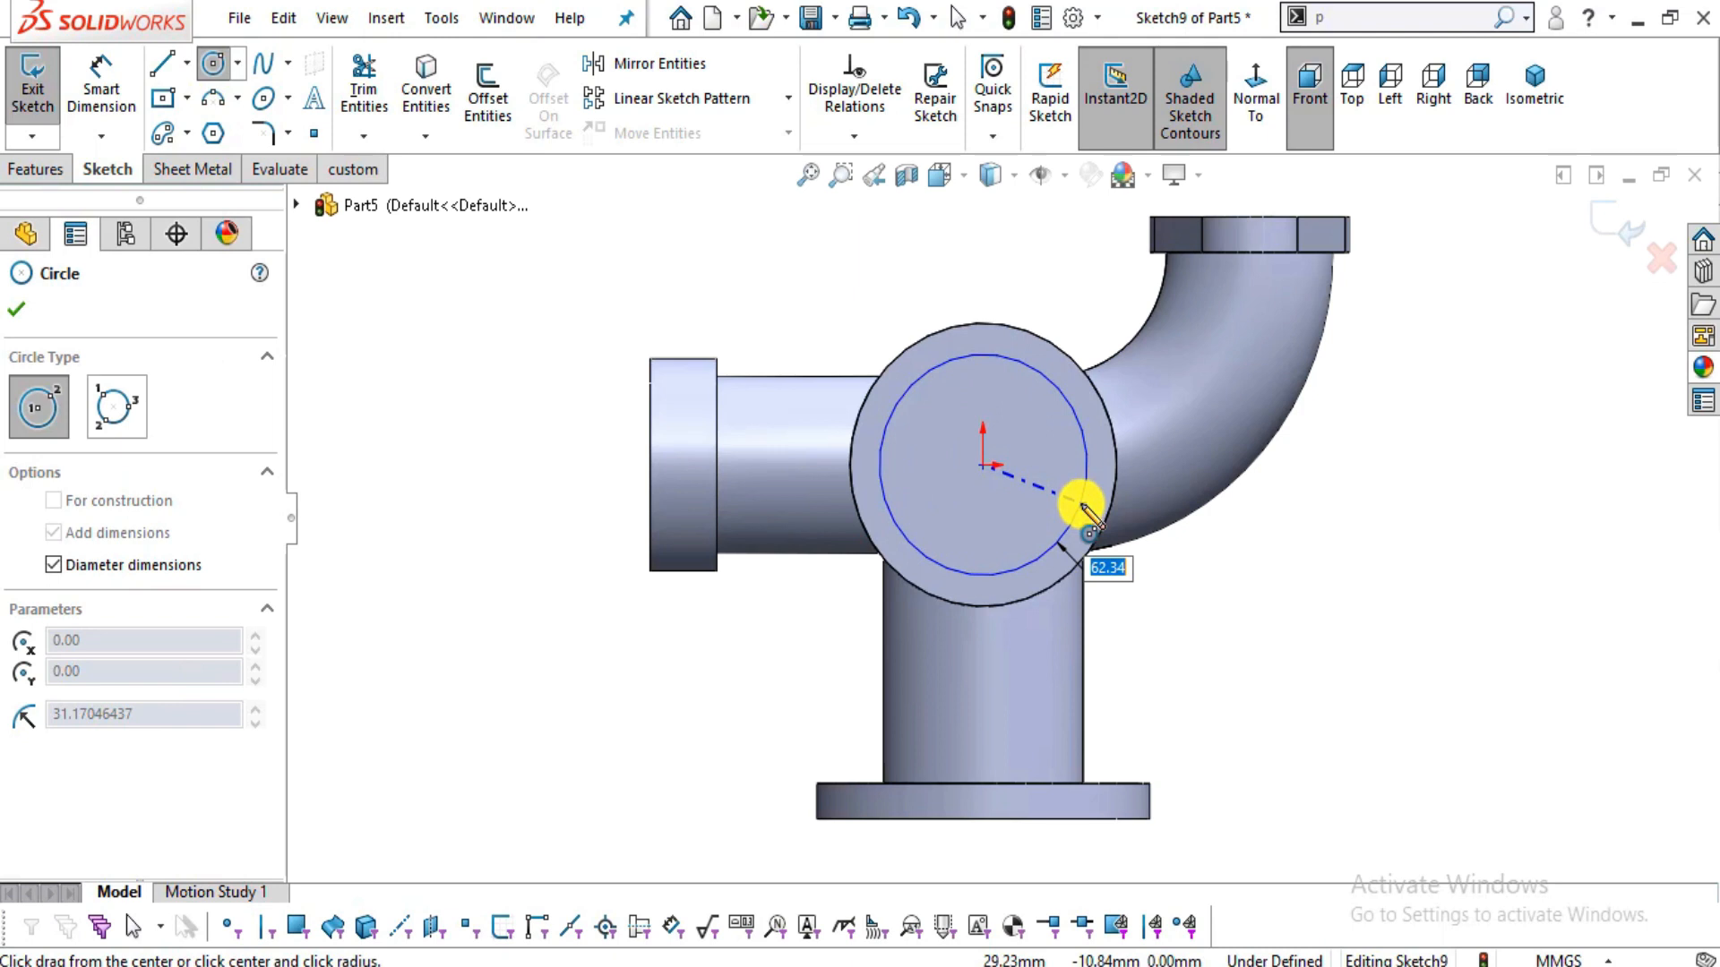
key("Return")
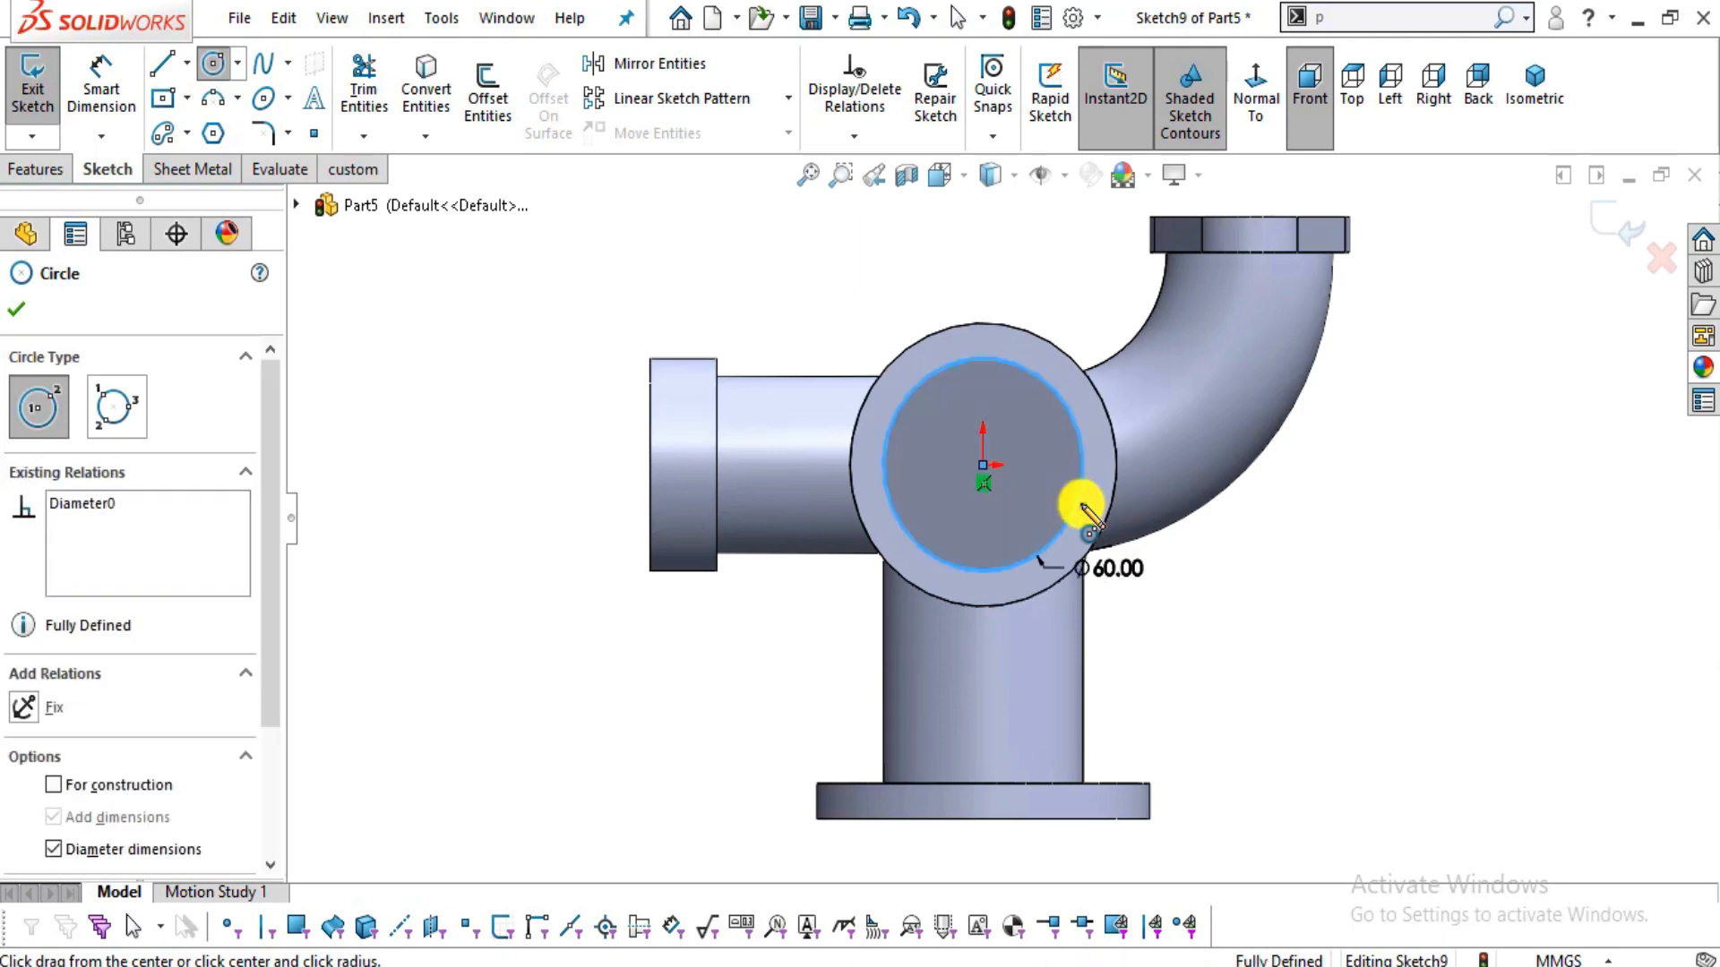
key("Escape")
middle_click_drag(1076, 632, 1122, 709)
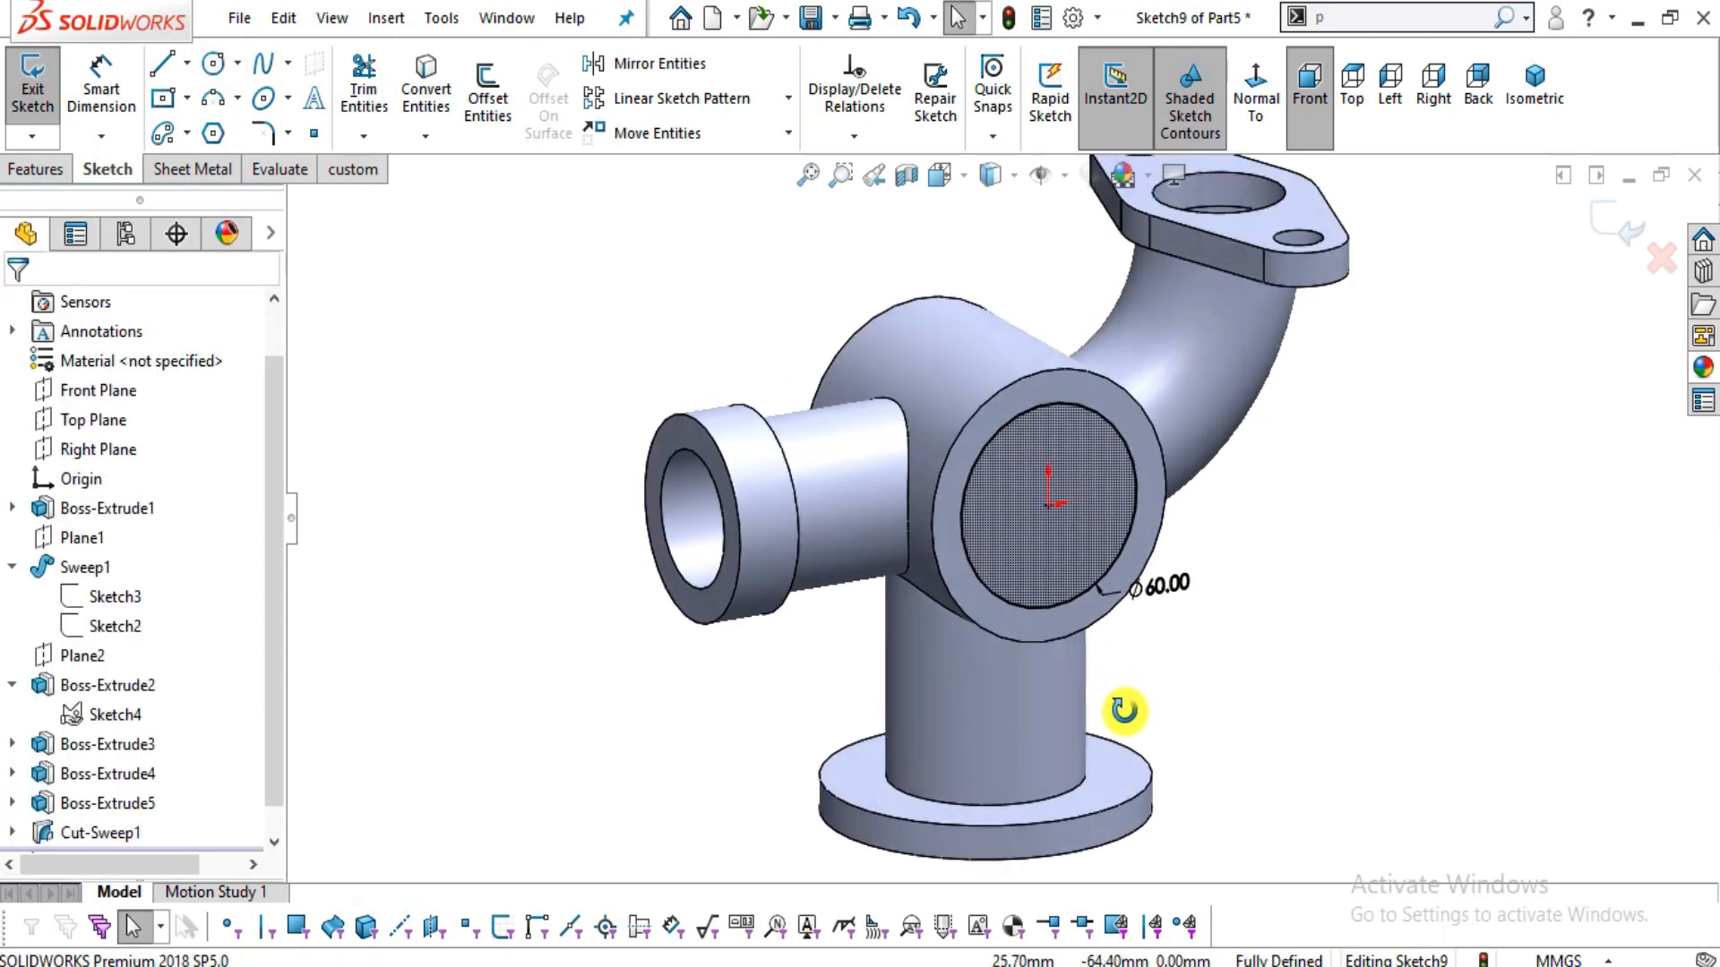
- Consult the drawing's section view and cut-extrude the 60 mm circle 70 mm deep into the main cylinder
key("alt+Tab")
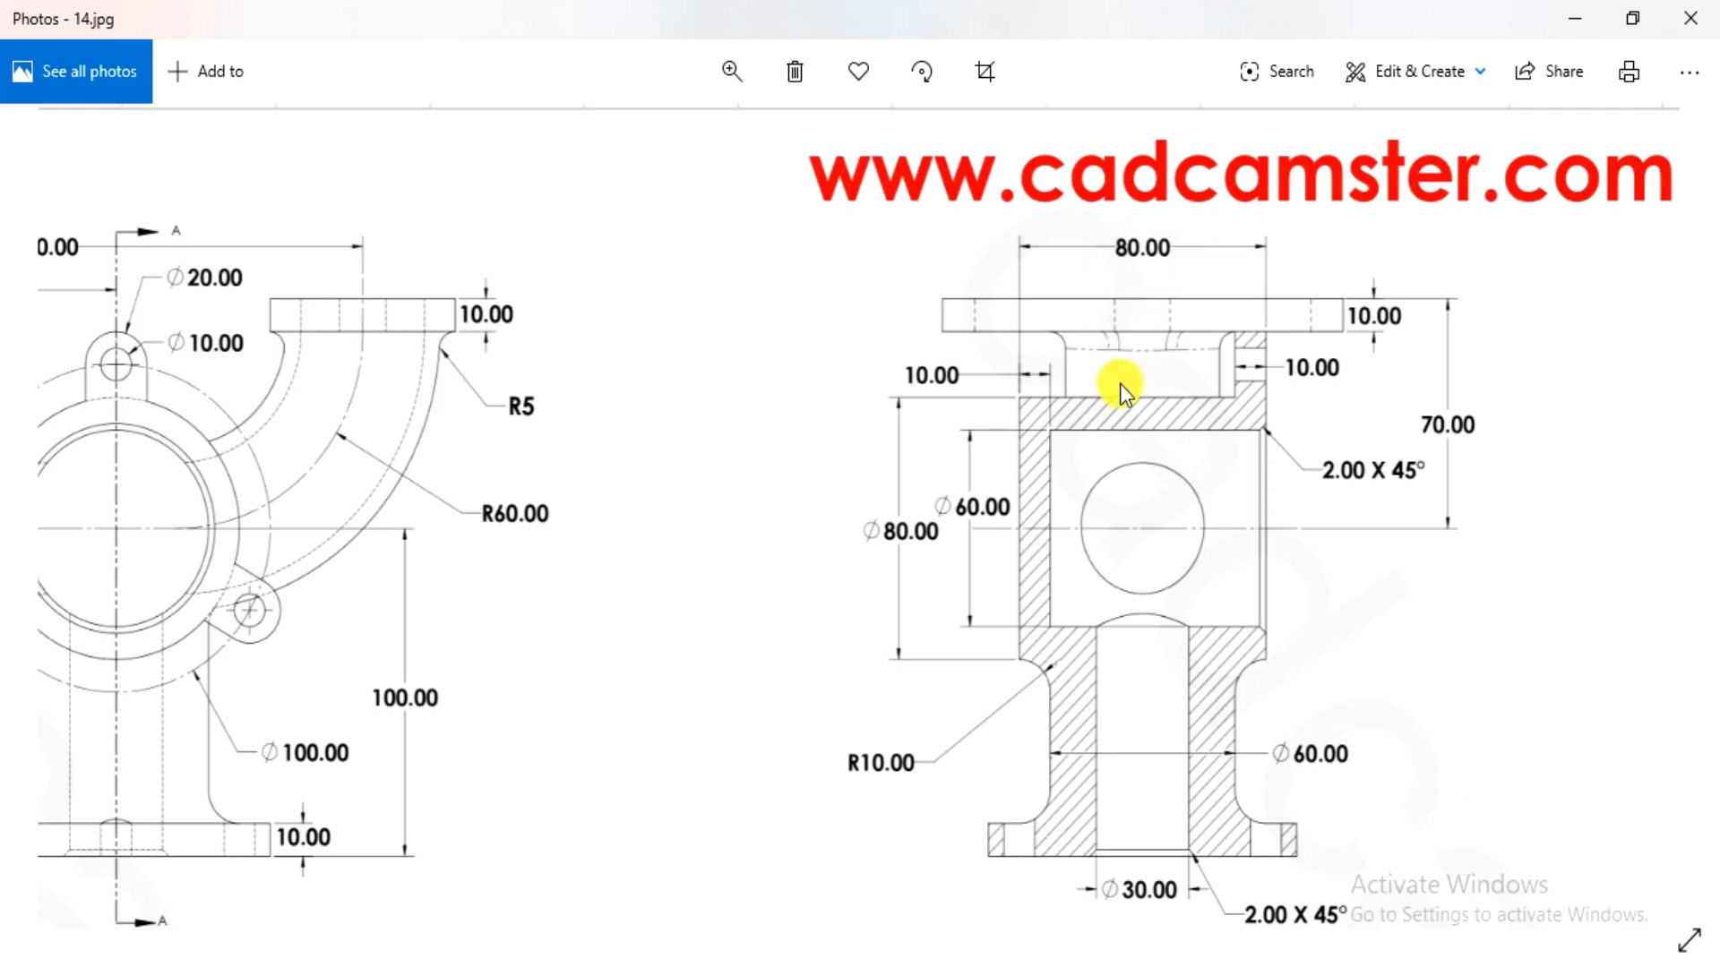
key("alt+Tab")
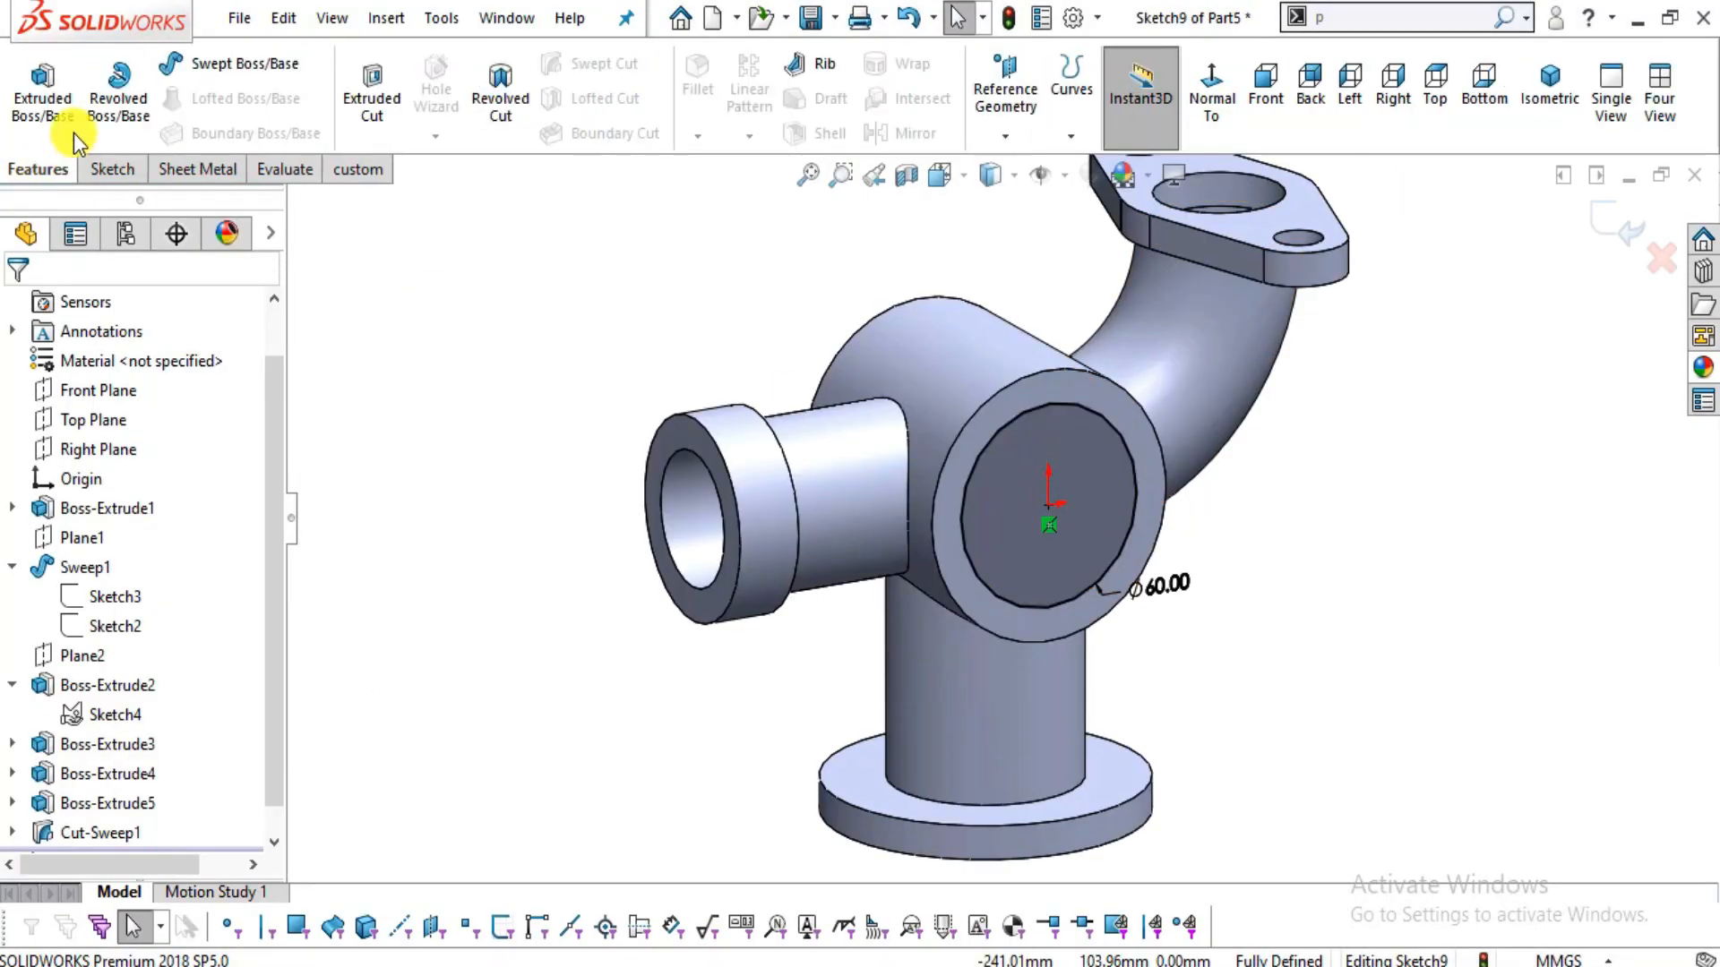
left_click(380, 103)
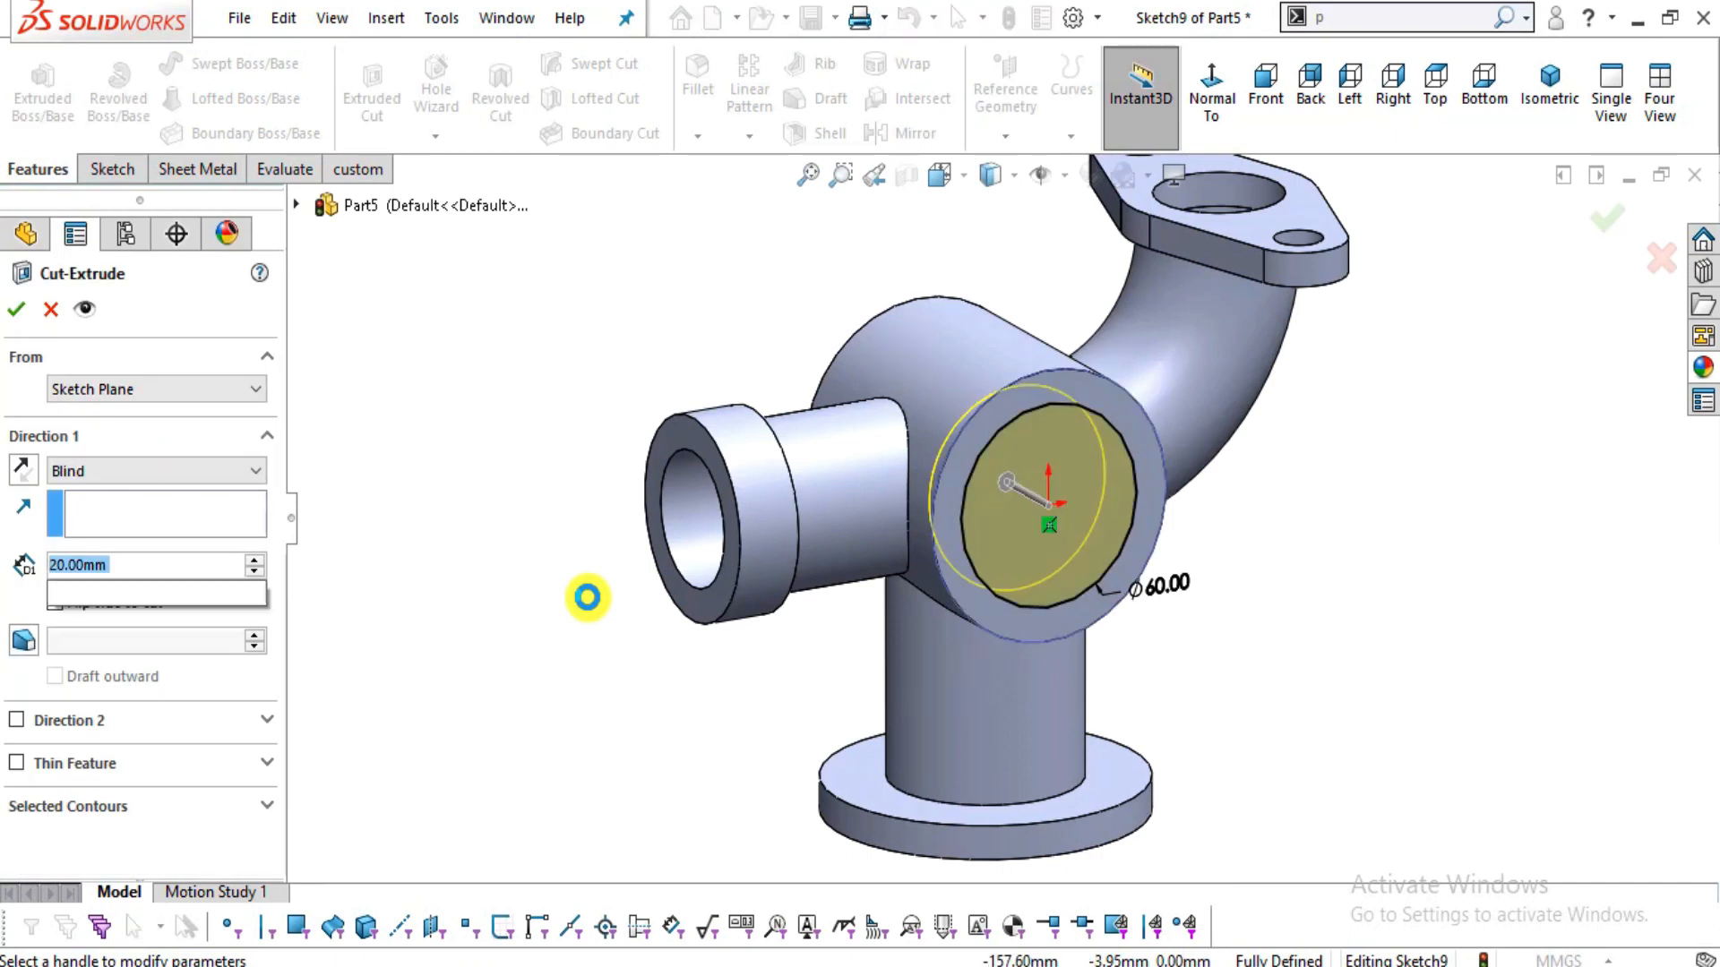
type("70")
key("Return")
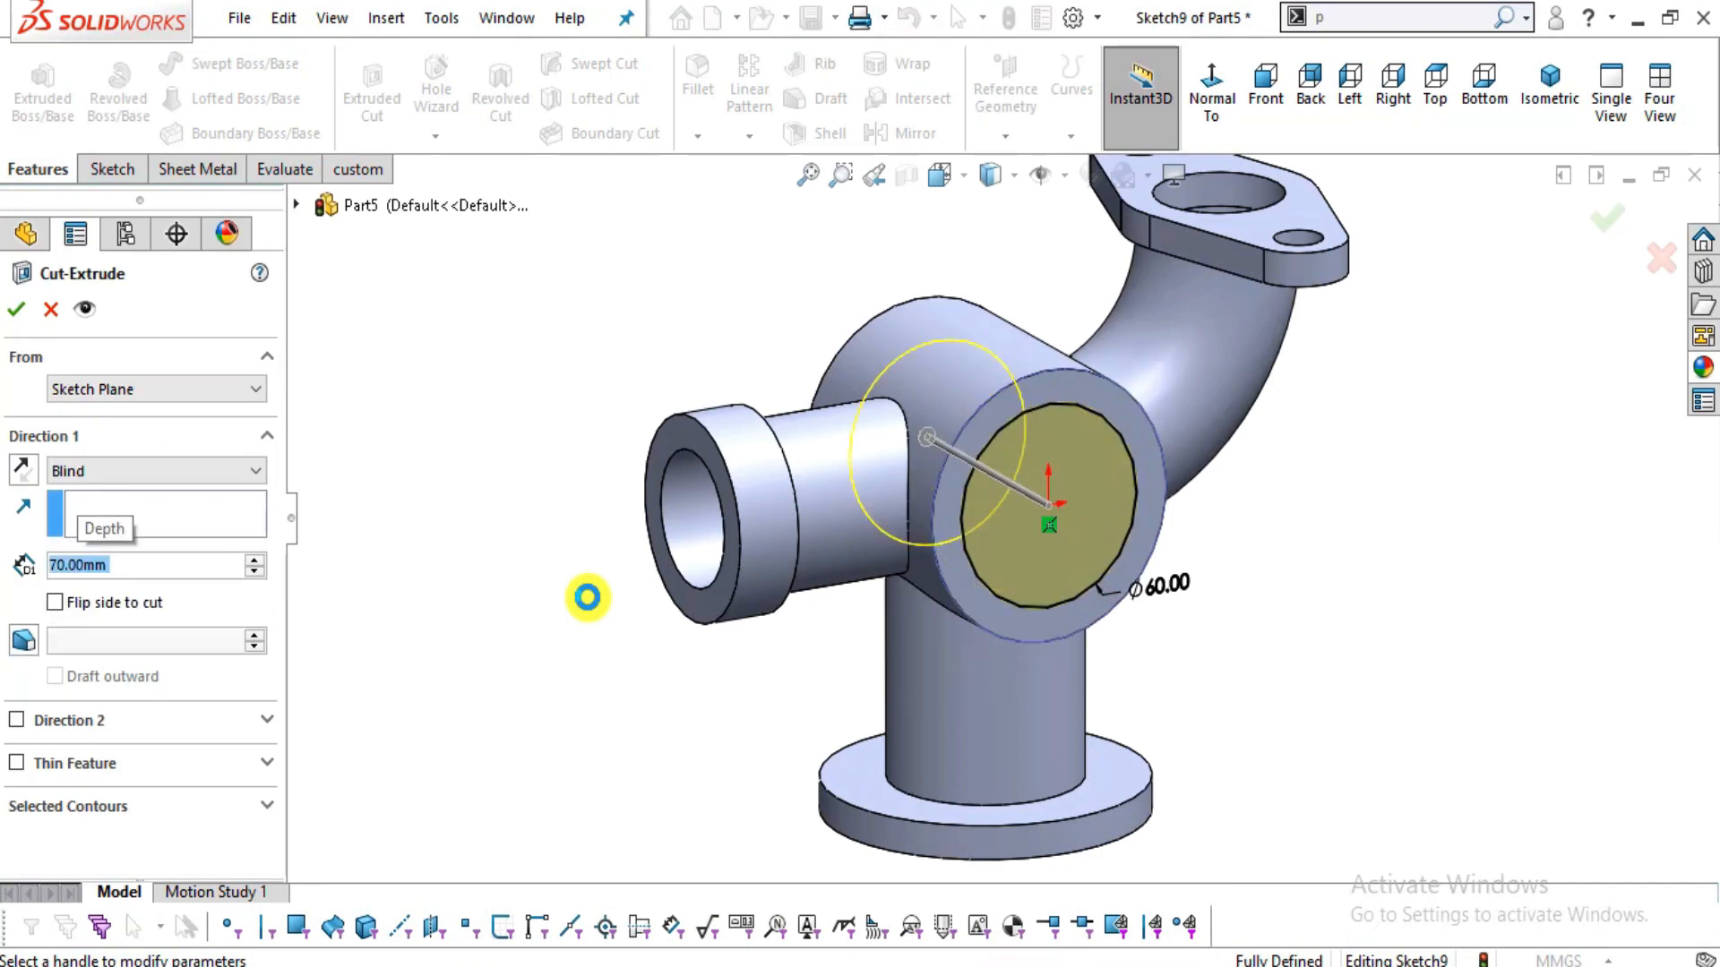
left_click(26, 309)
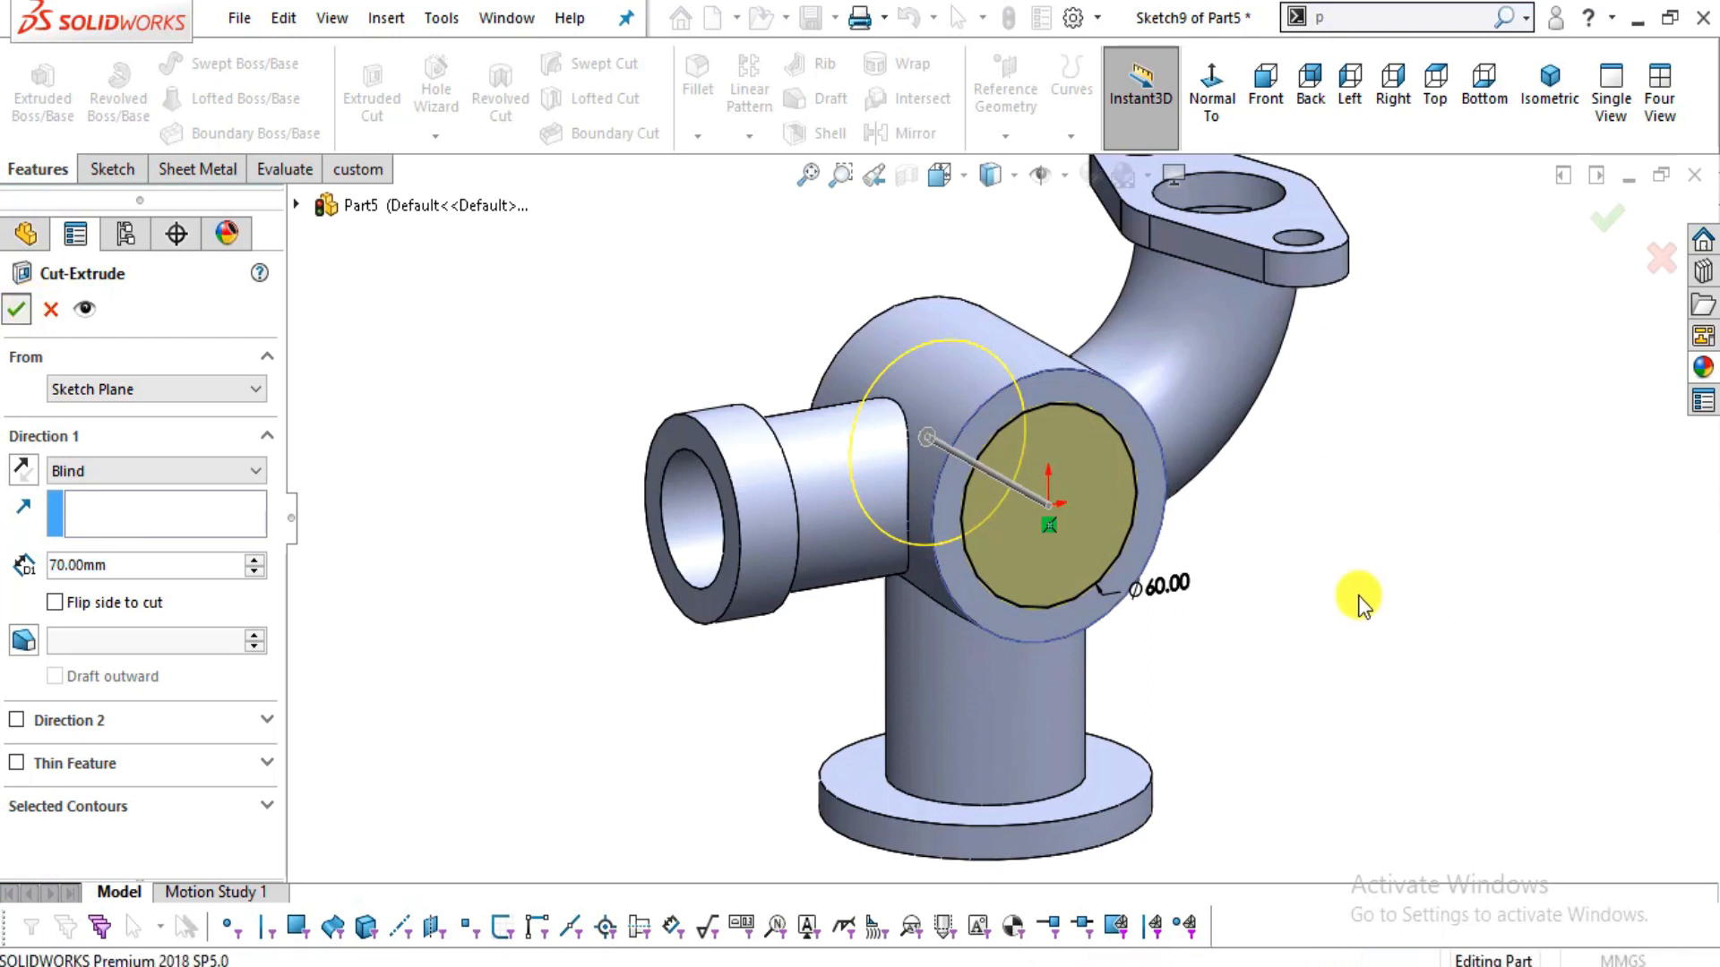
mouse_move(1261, 546)
middle_mouse_down()
mouse_move(1164, 595)
mouse_move(1113, 475)
mouse_move(1175, 492)
mouse_move(1226, 542)
mouse_move(1159, 576)
mouse_move(1167, 492)
mouse_move(1202, 587)
mouse_move(1173, 616)
mouse_move(1179, 672)
middle_mouse_up()
- Consult the drawing and start a new sketch on the main cylinder's front ring face, viewed normal to it
key("alt+Tab")
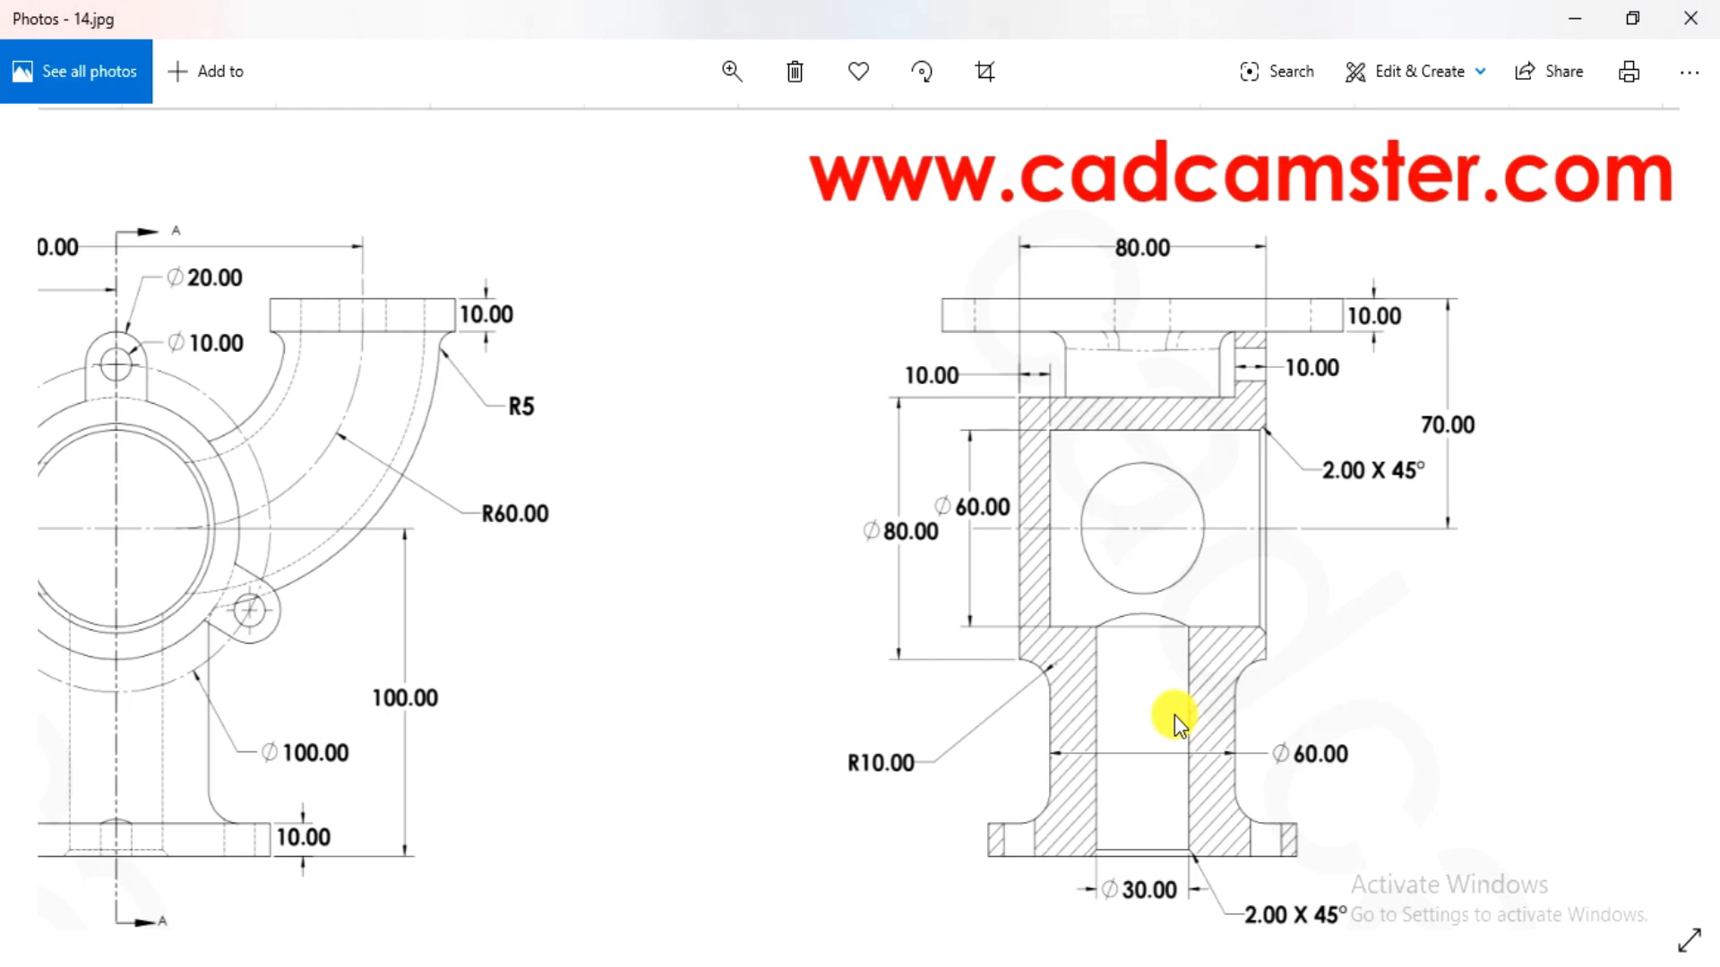
key("F10")
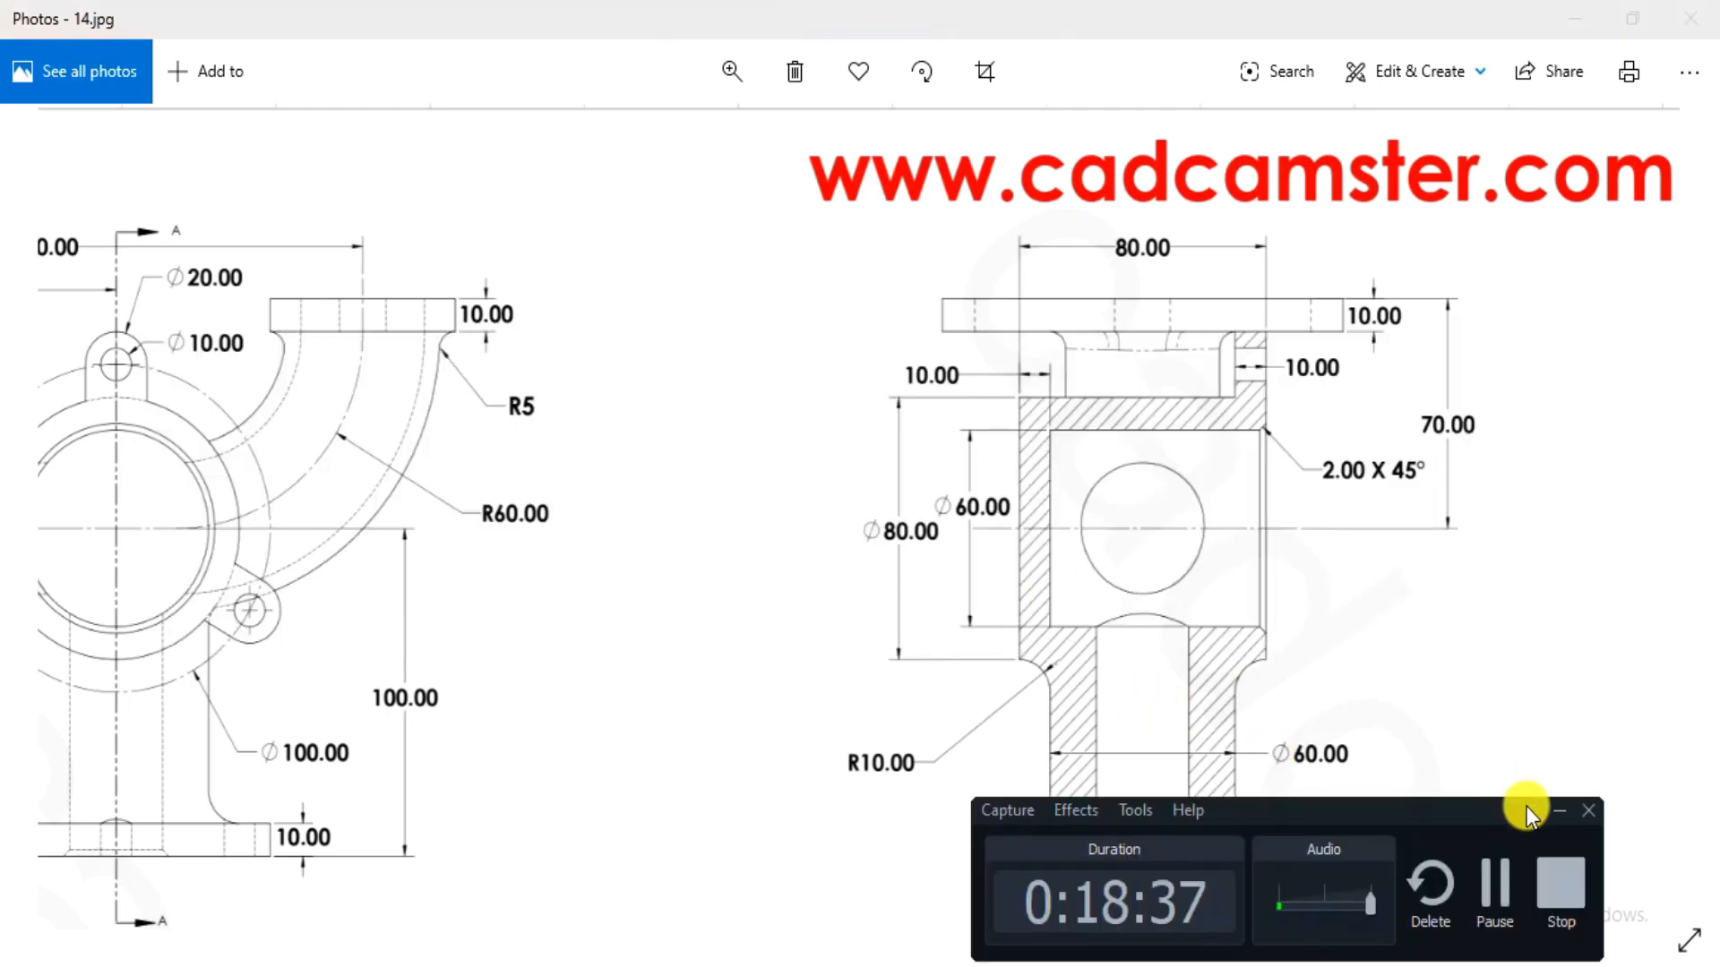
left_click(1559, 811)
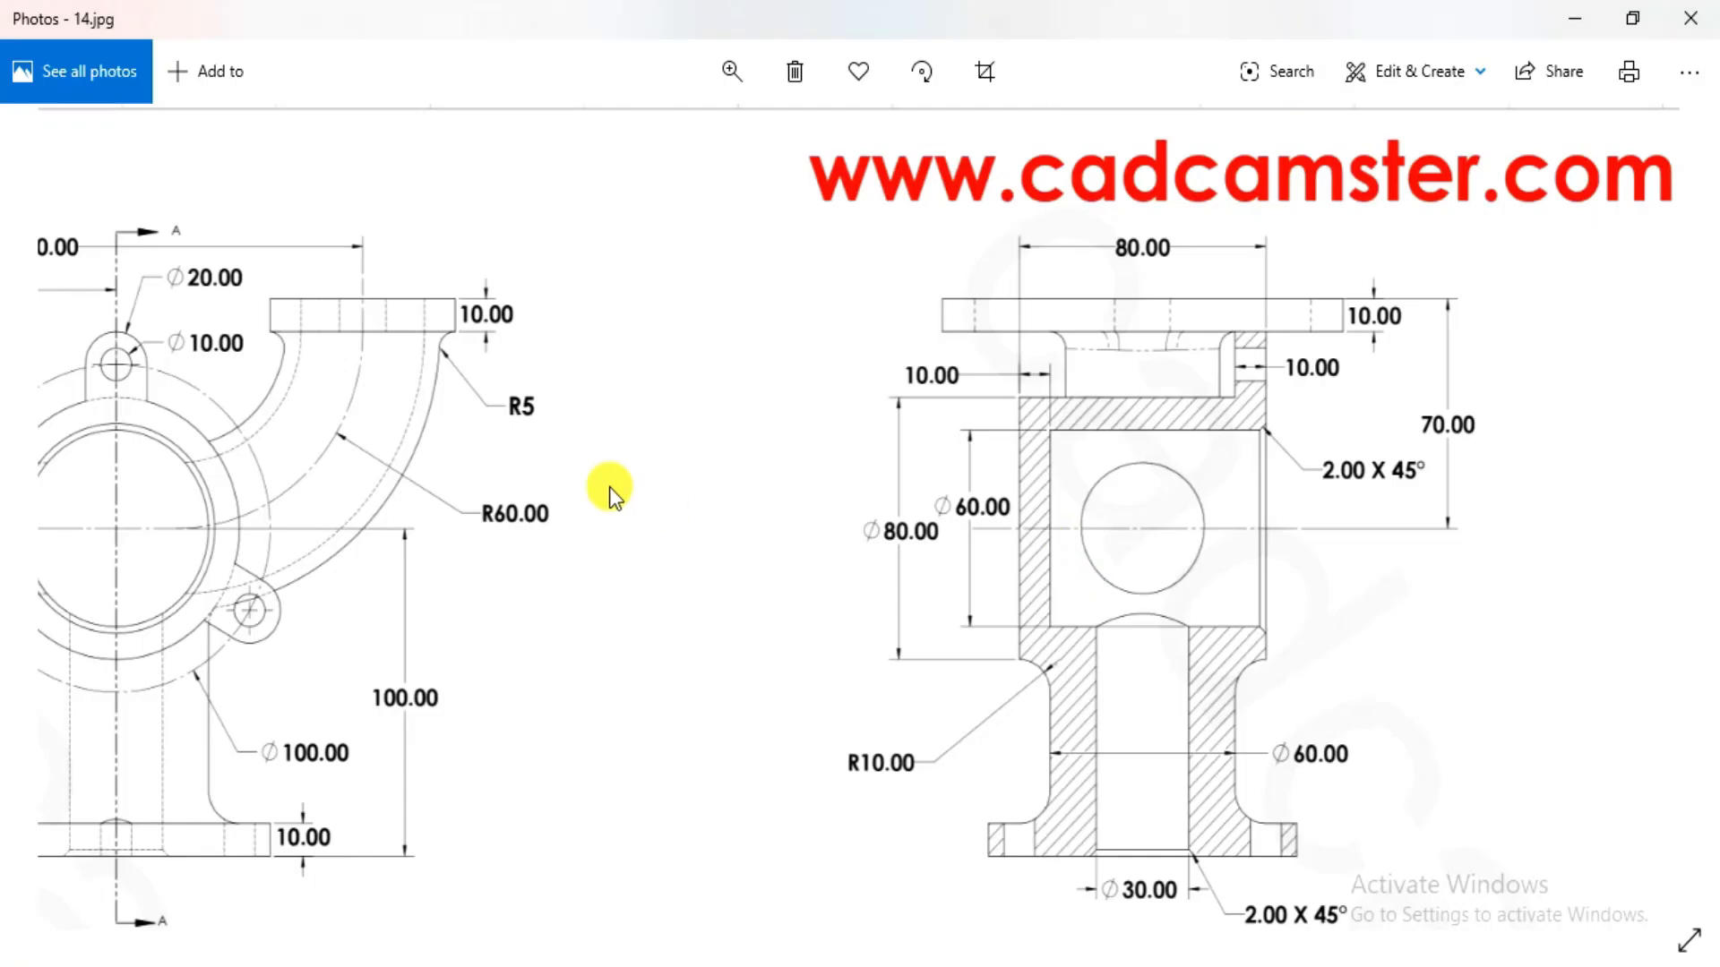
left_click_drag(599, 489, 1156, 483)
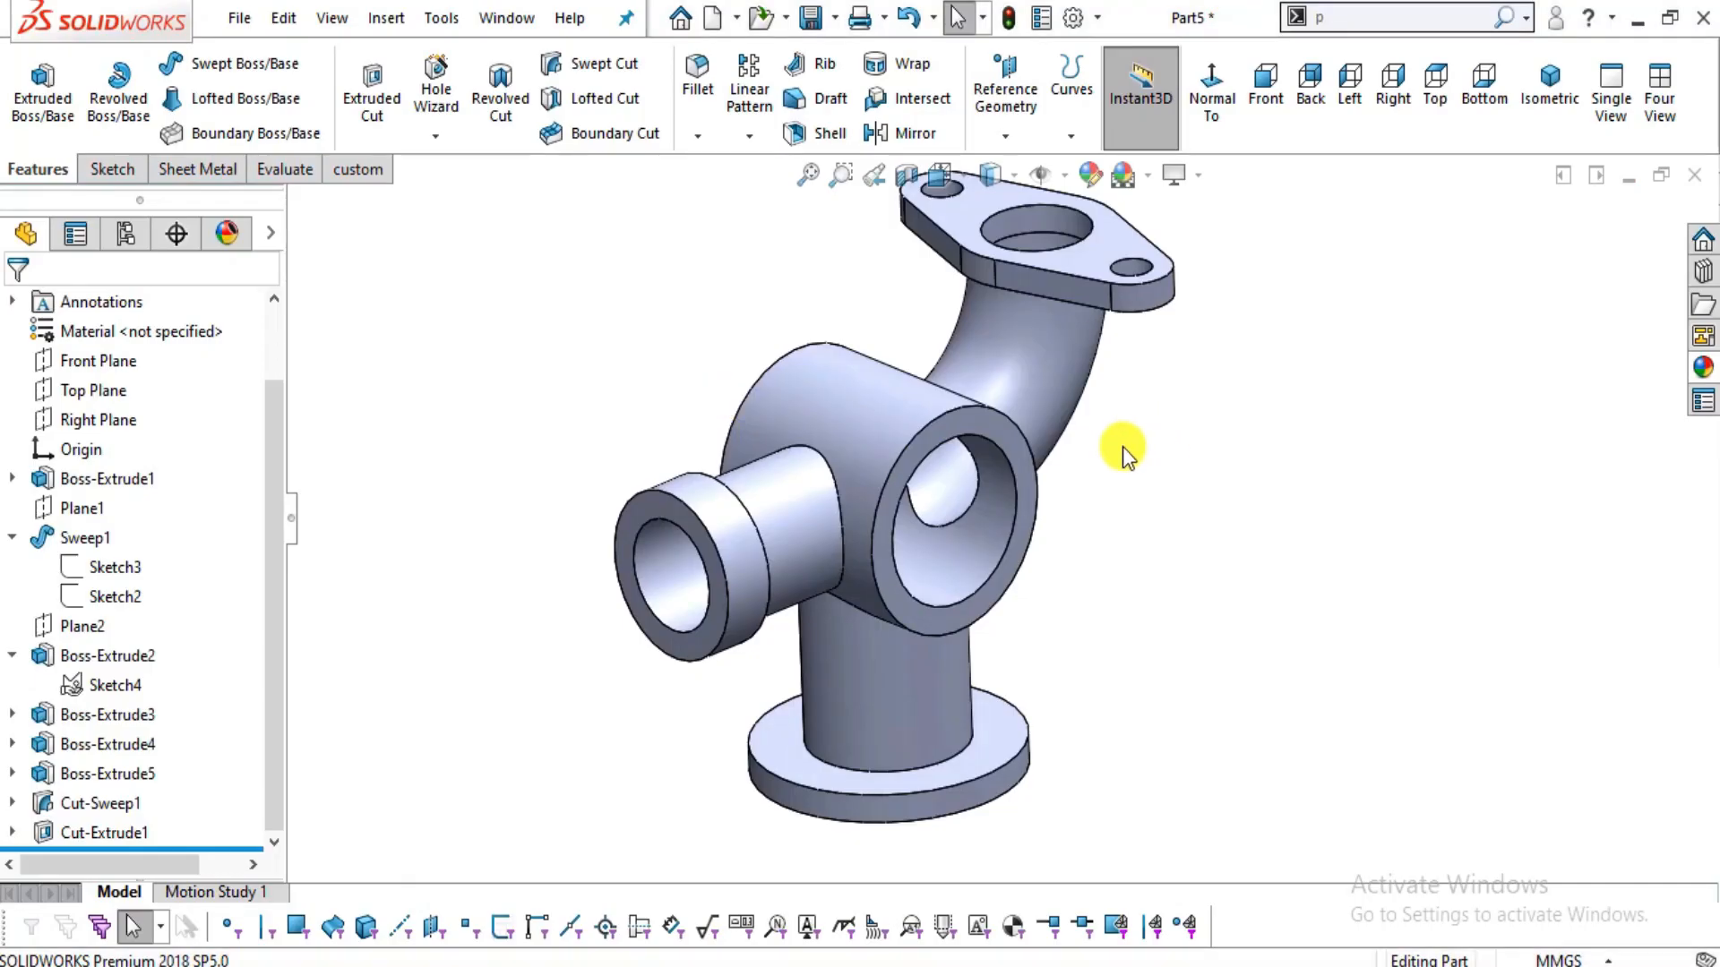
scroll(911, 437, "down", 3)
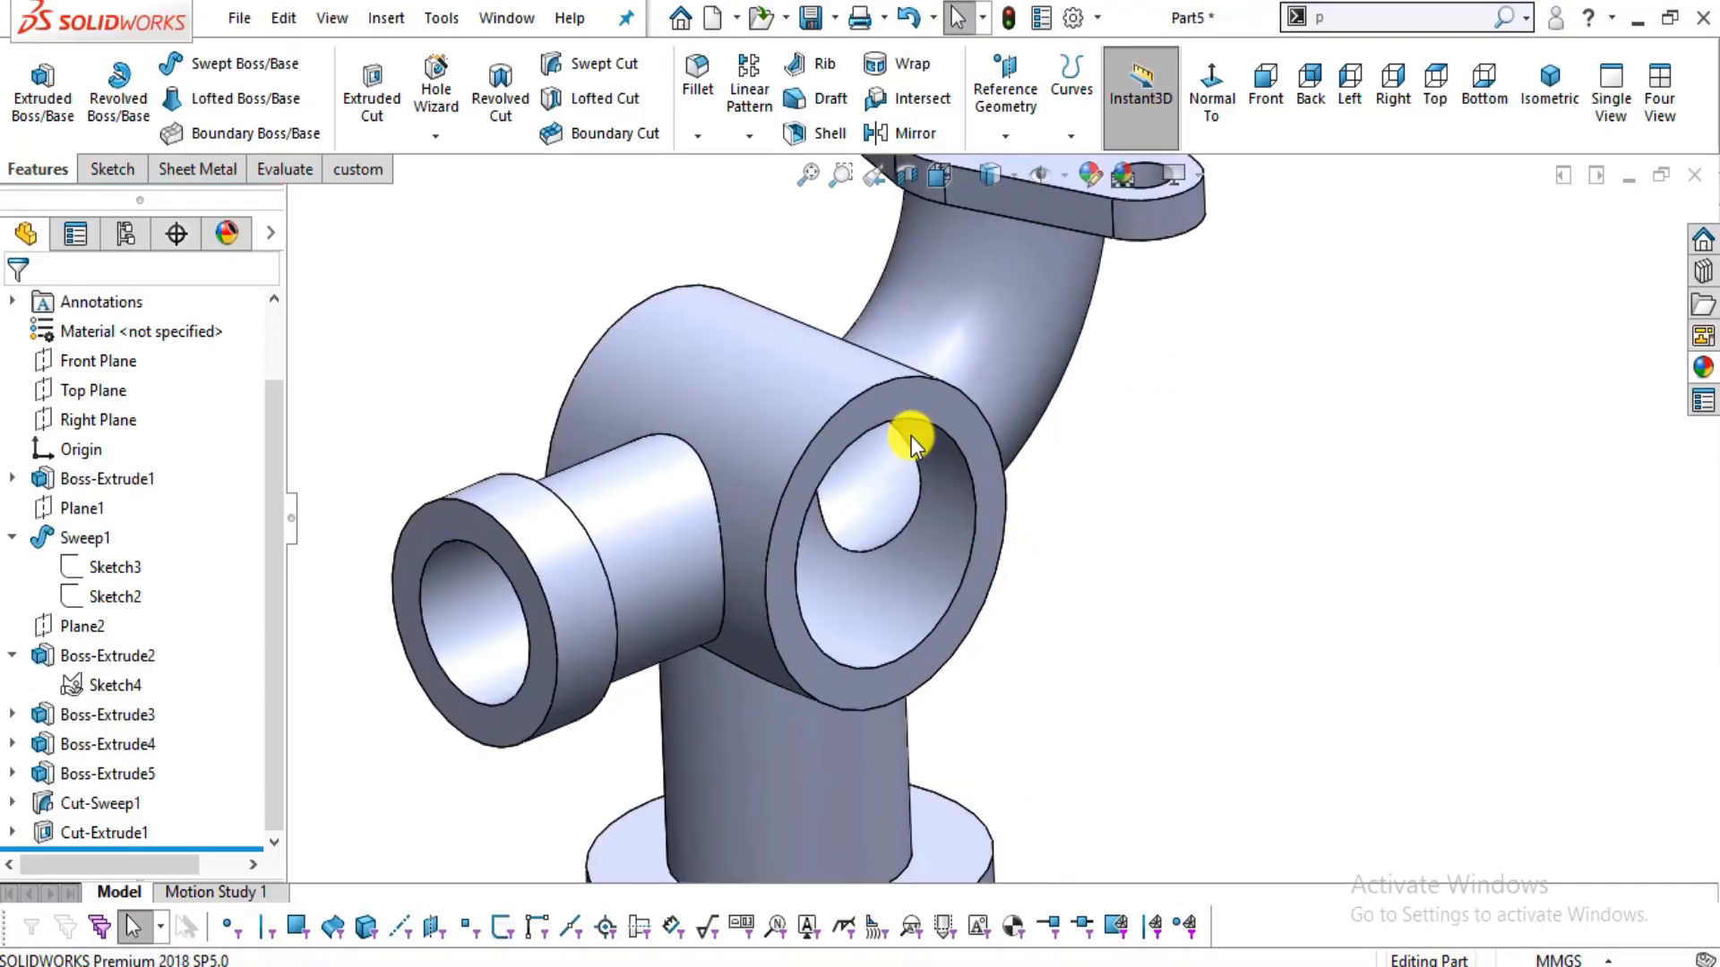
left_click(903, 404)
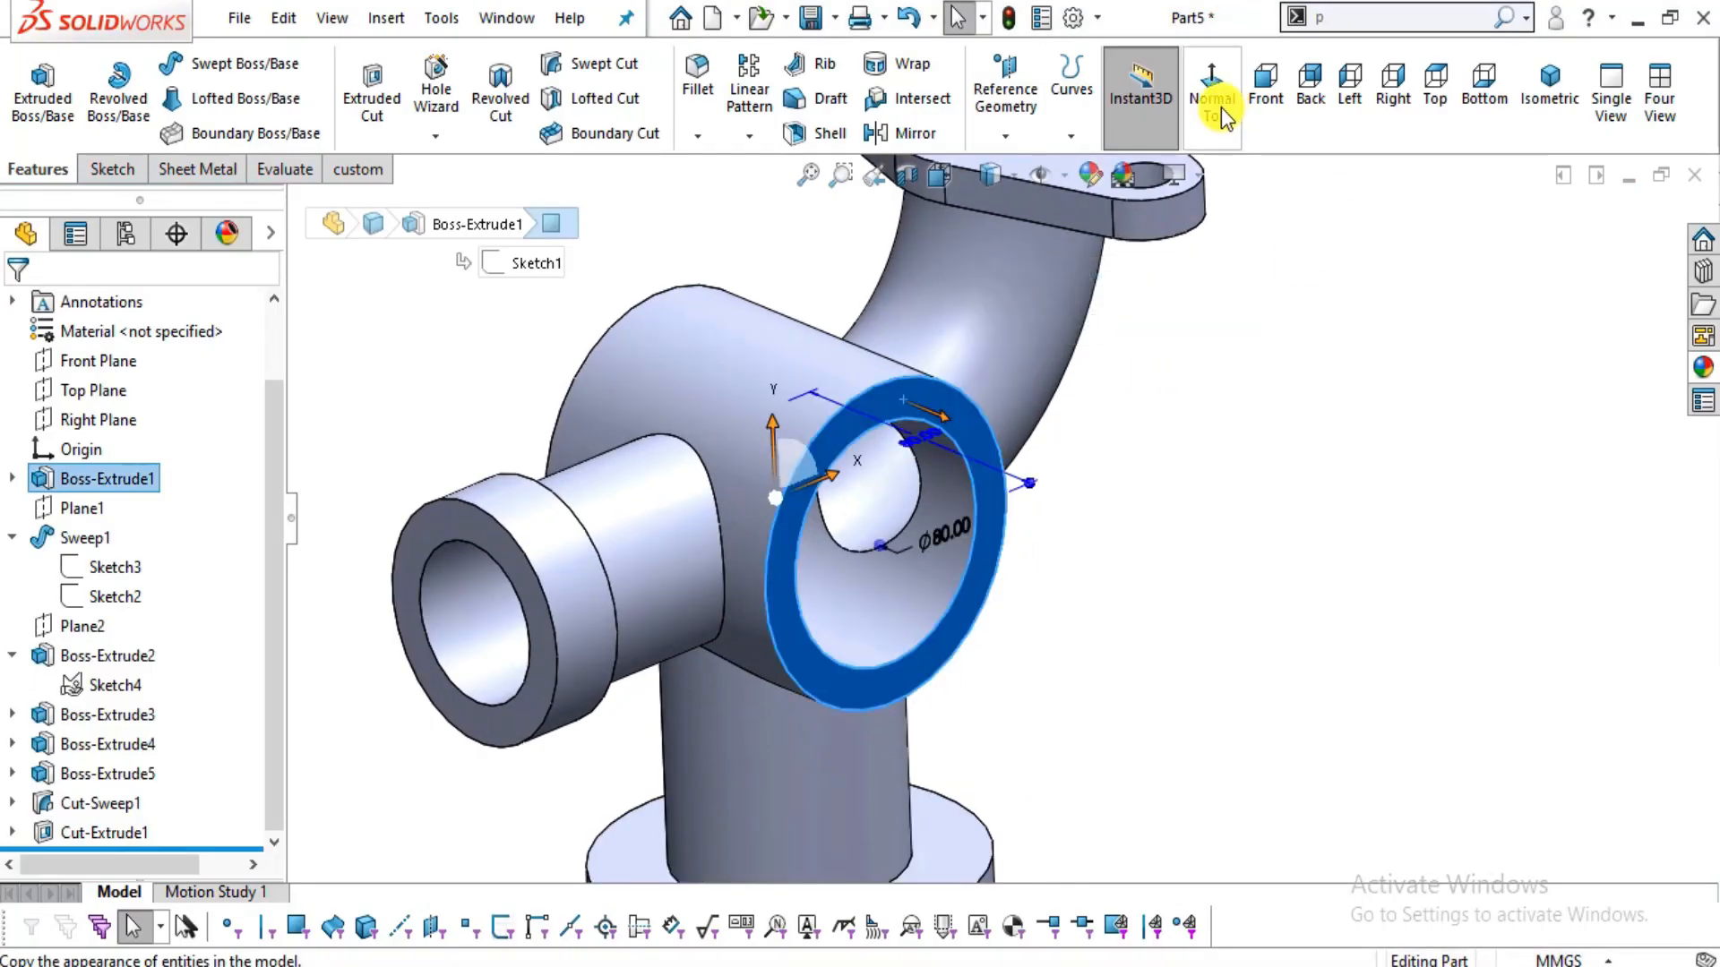
left_click(1220, 106)
left_click(112, 169)
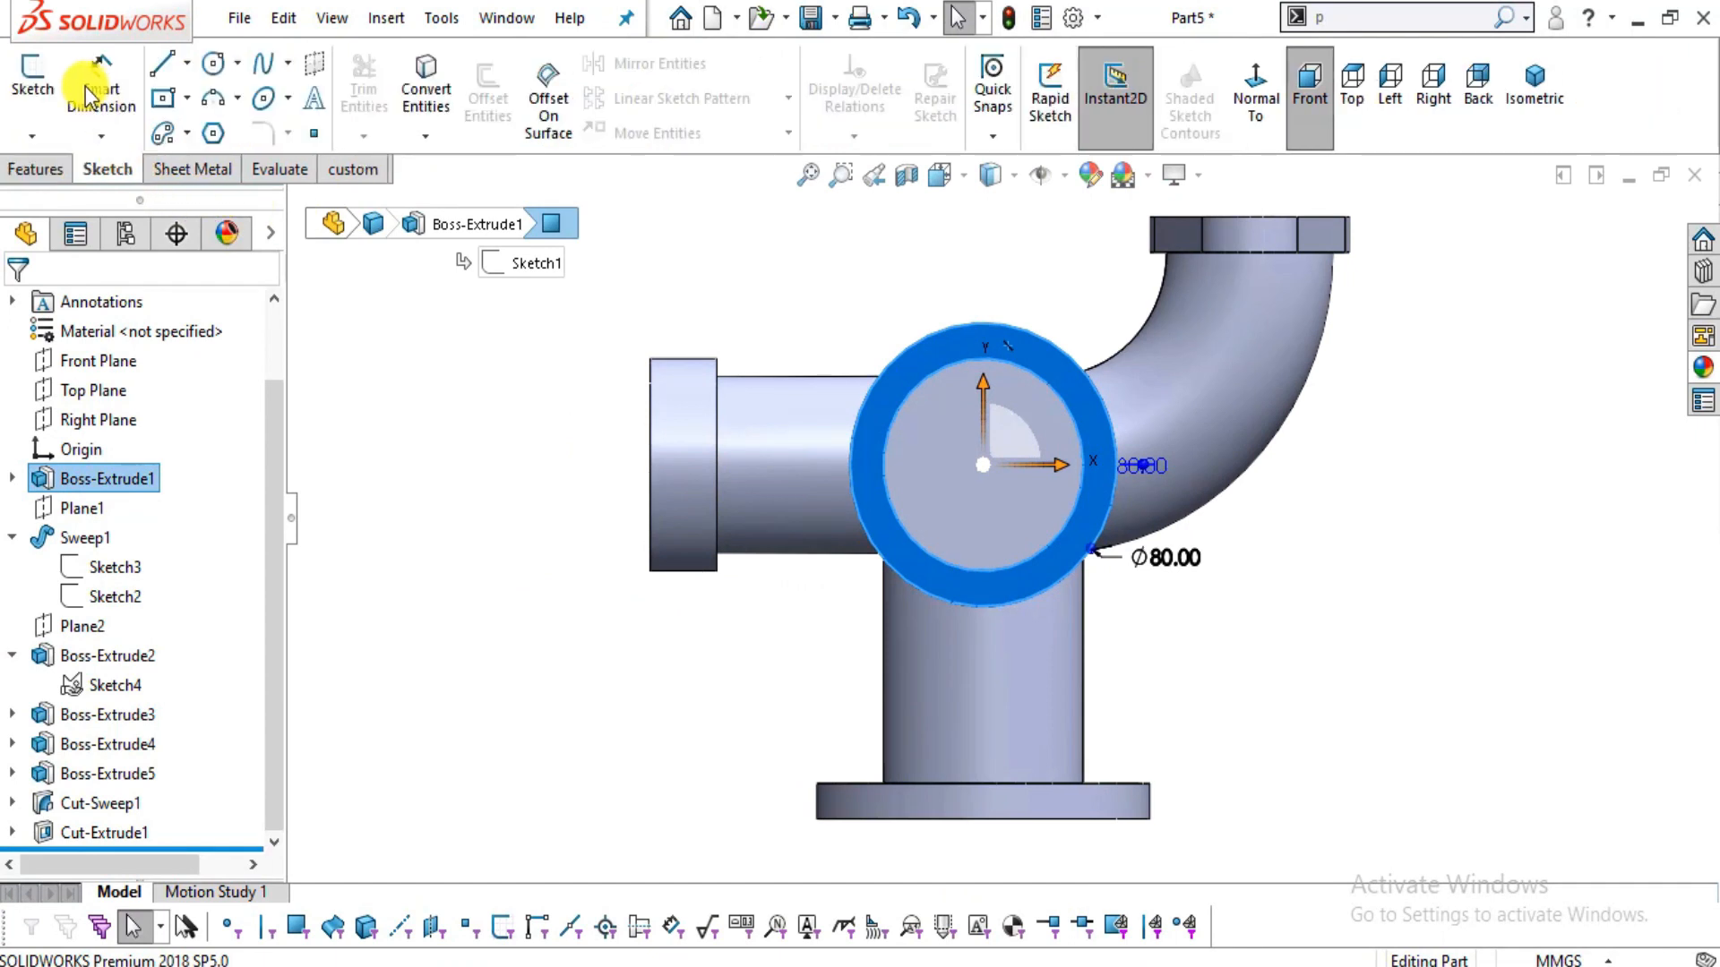
left_click(32, 90)
scroll(1046, 337, "down", 2)
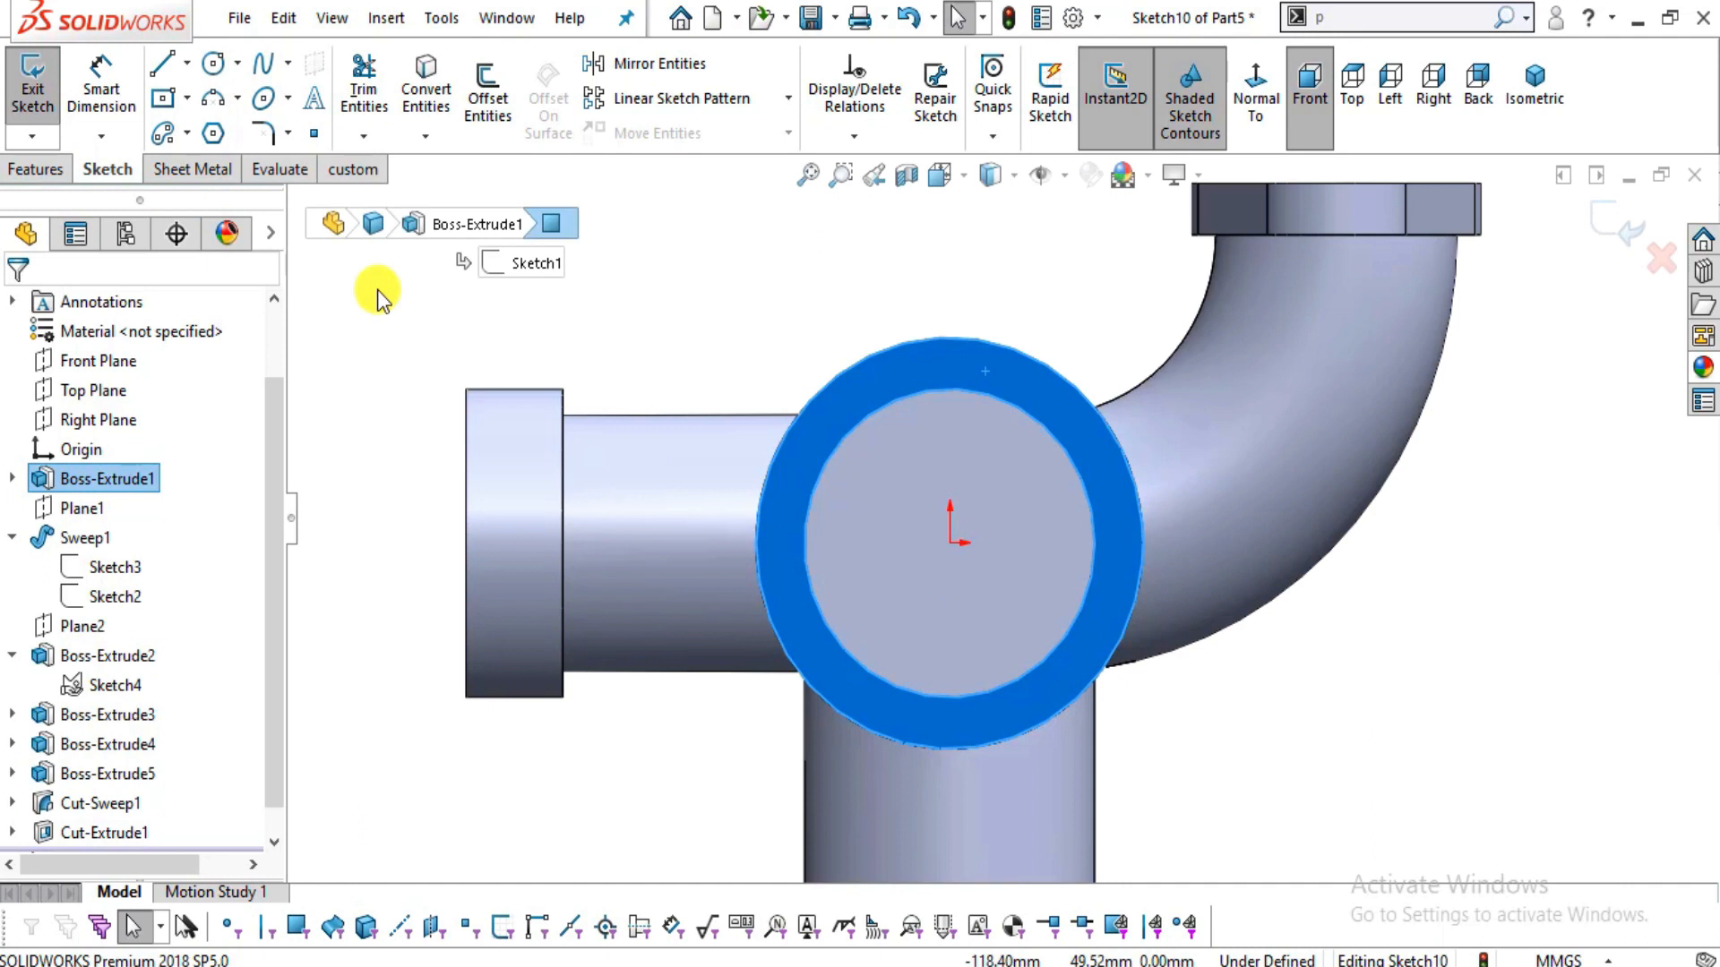
- Draw a vertical centreline from the origin up to the cylinder's outer edge and check the lug dimensions in the drawing's front view
left_click(187, 63)
left_click(213, 139)
left_click_drag(949, 544, 950, 338)
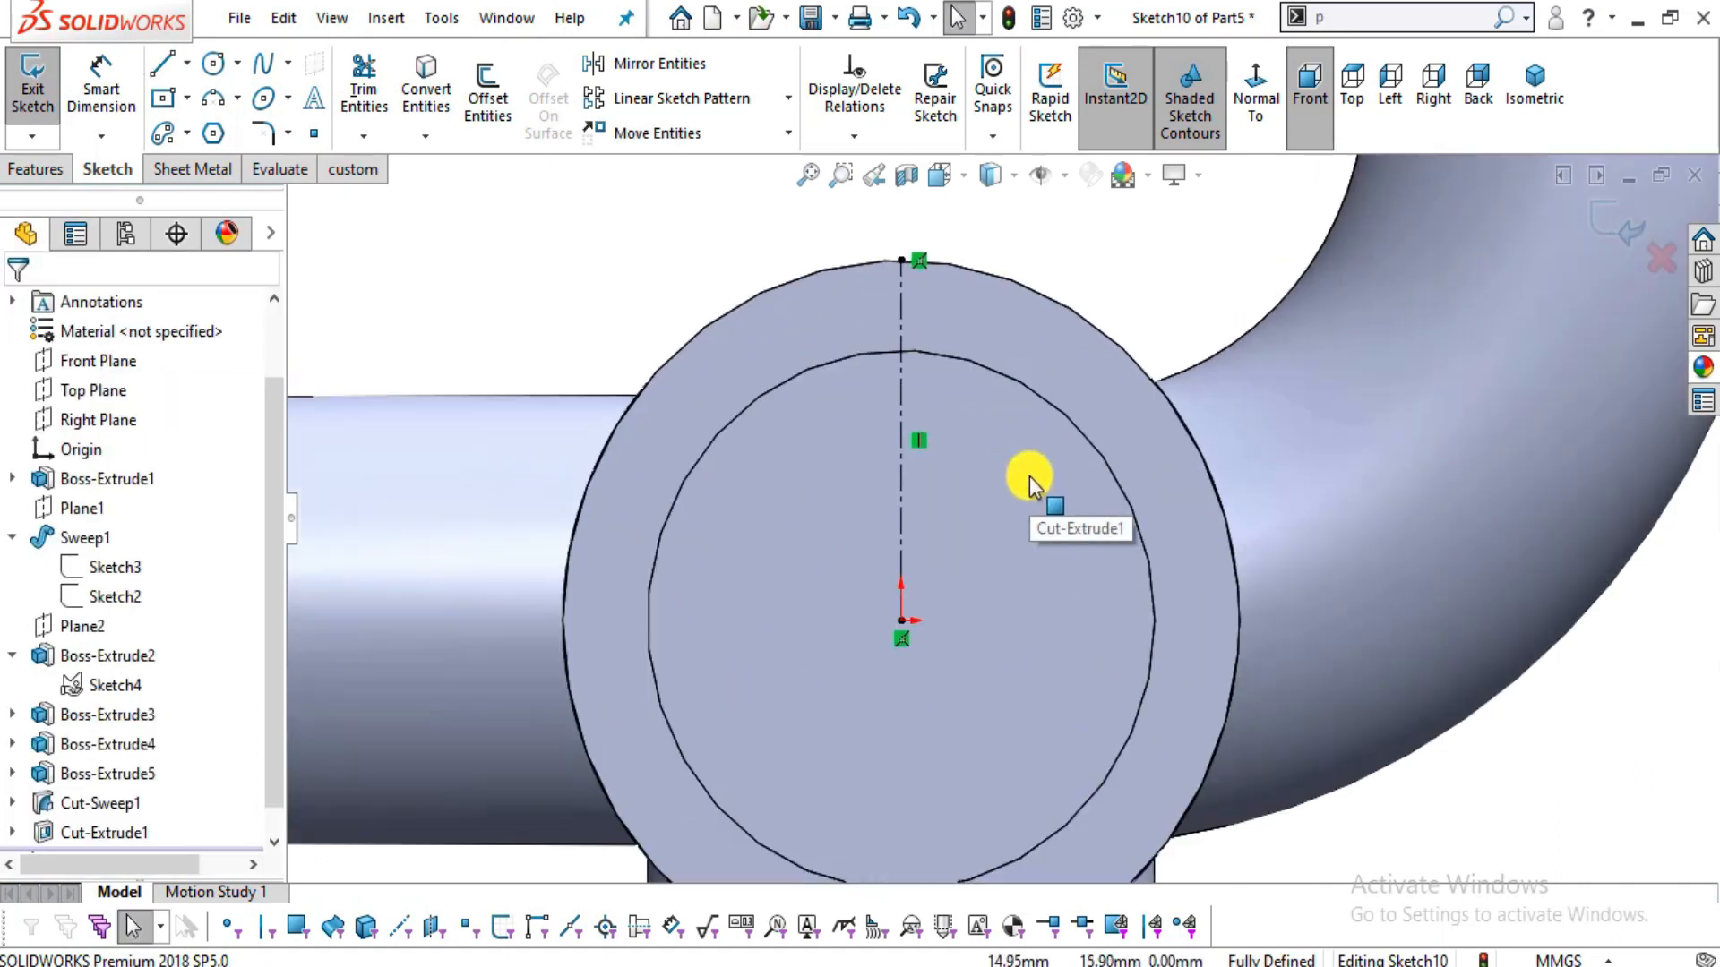
key("alt+Tab")
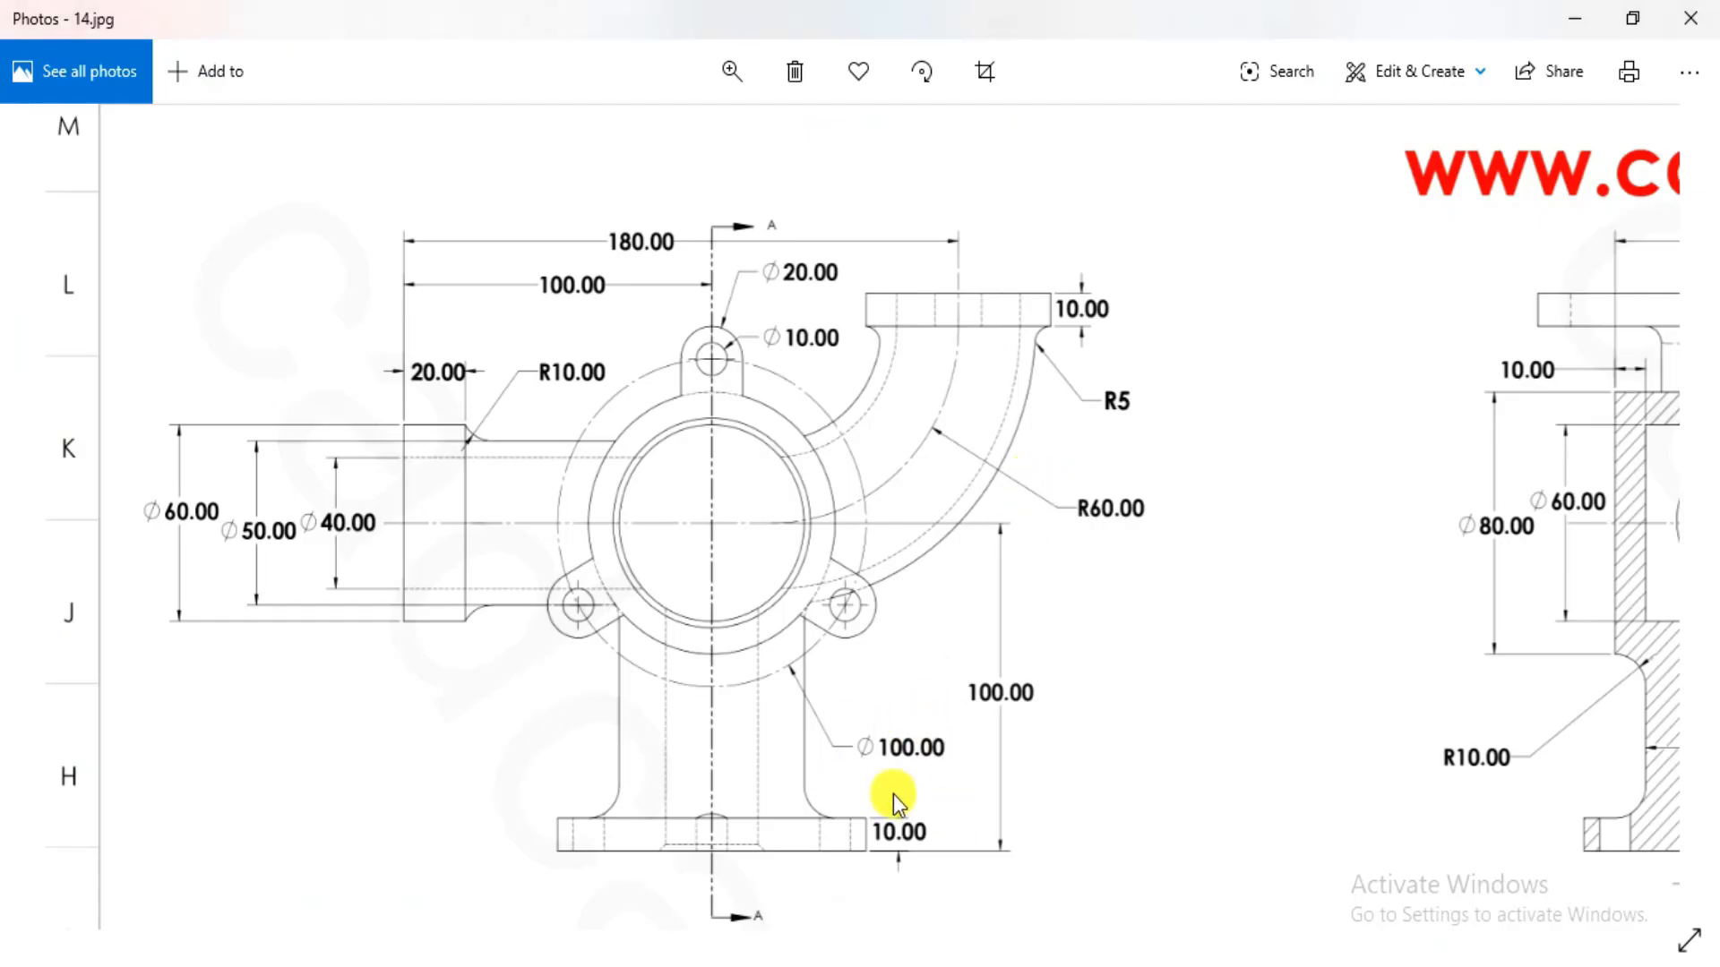
scroll(819, 710, "up", 2)
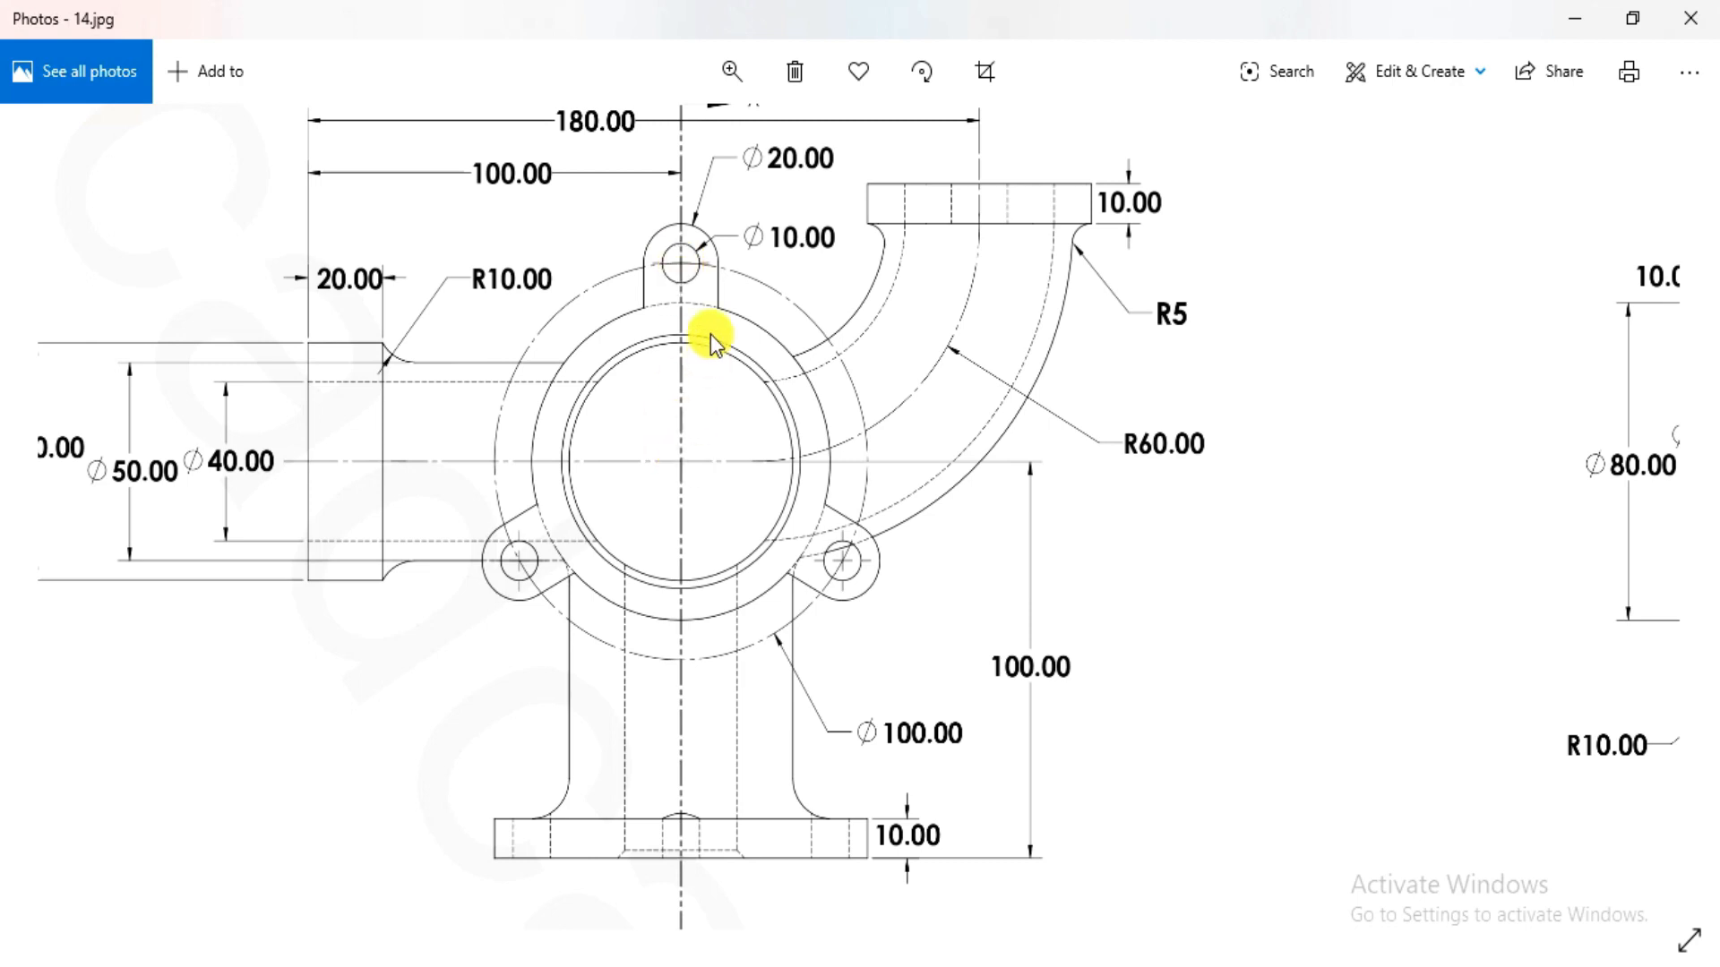
key("alt+Tab")
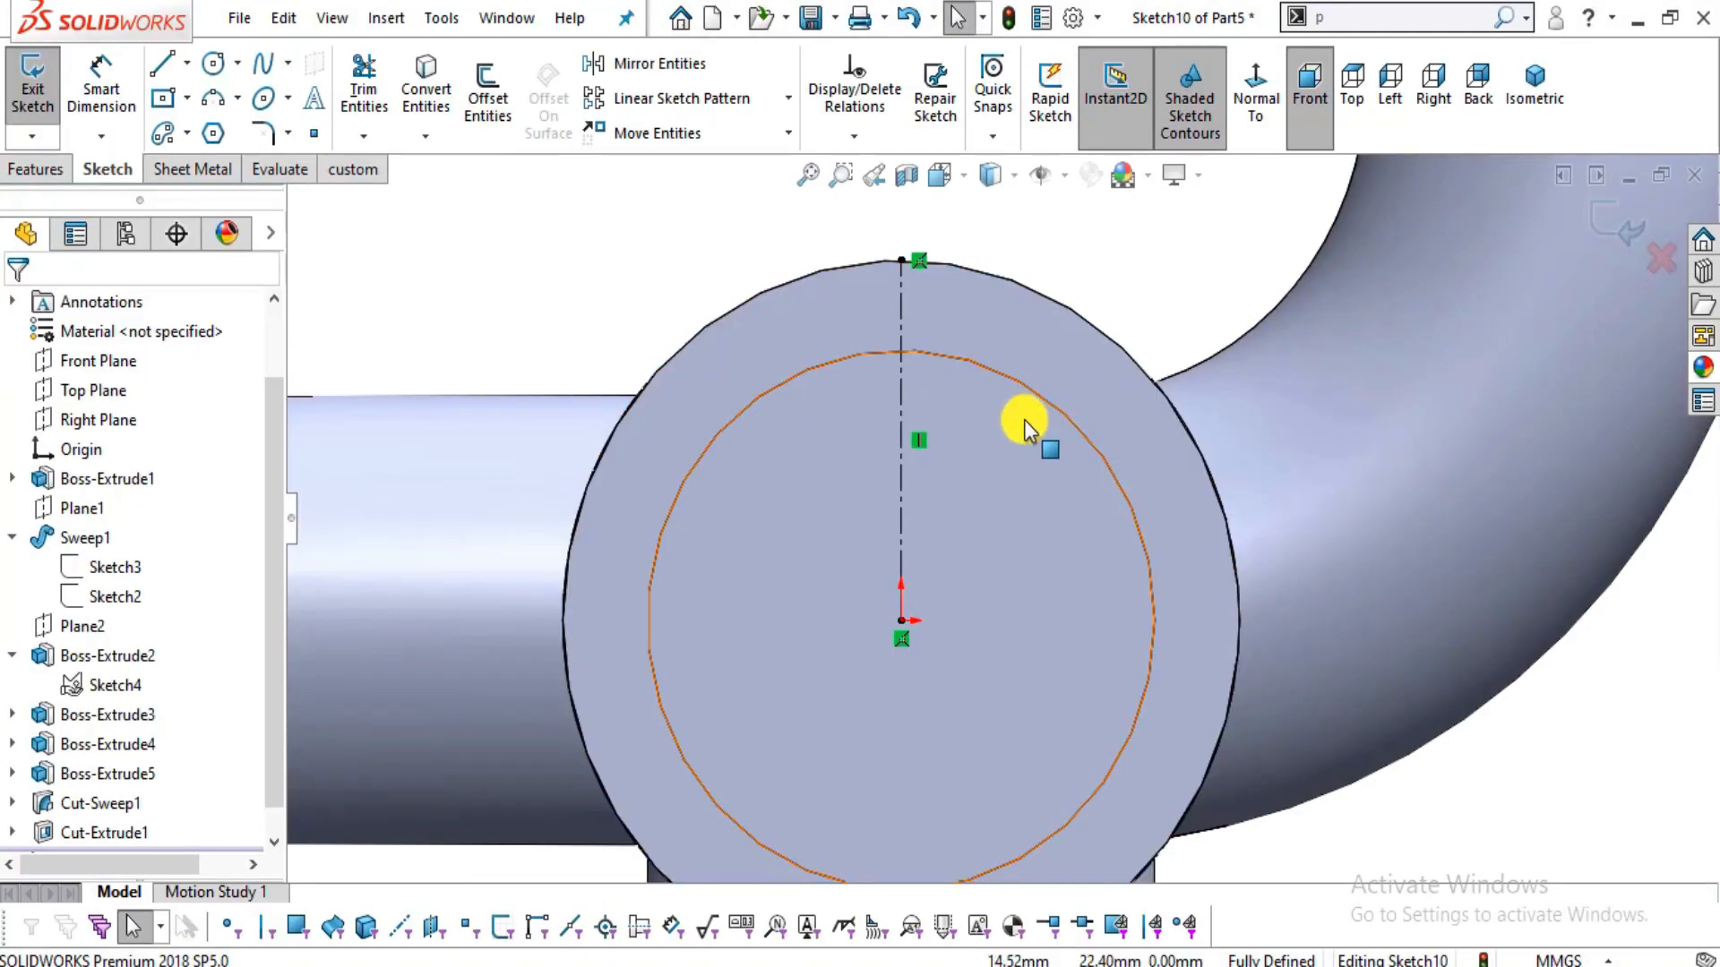
key("alt+Tab")
key("alt+Tab")
key("alt+Tab")
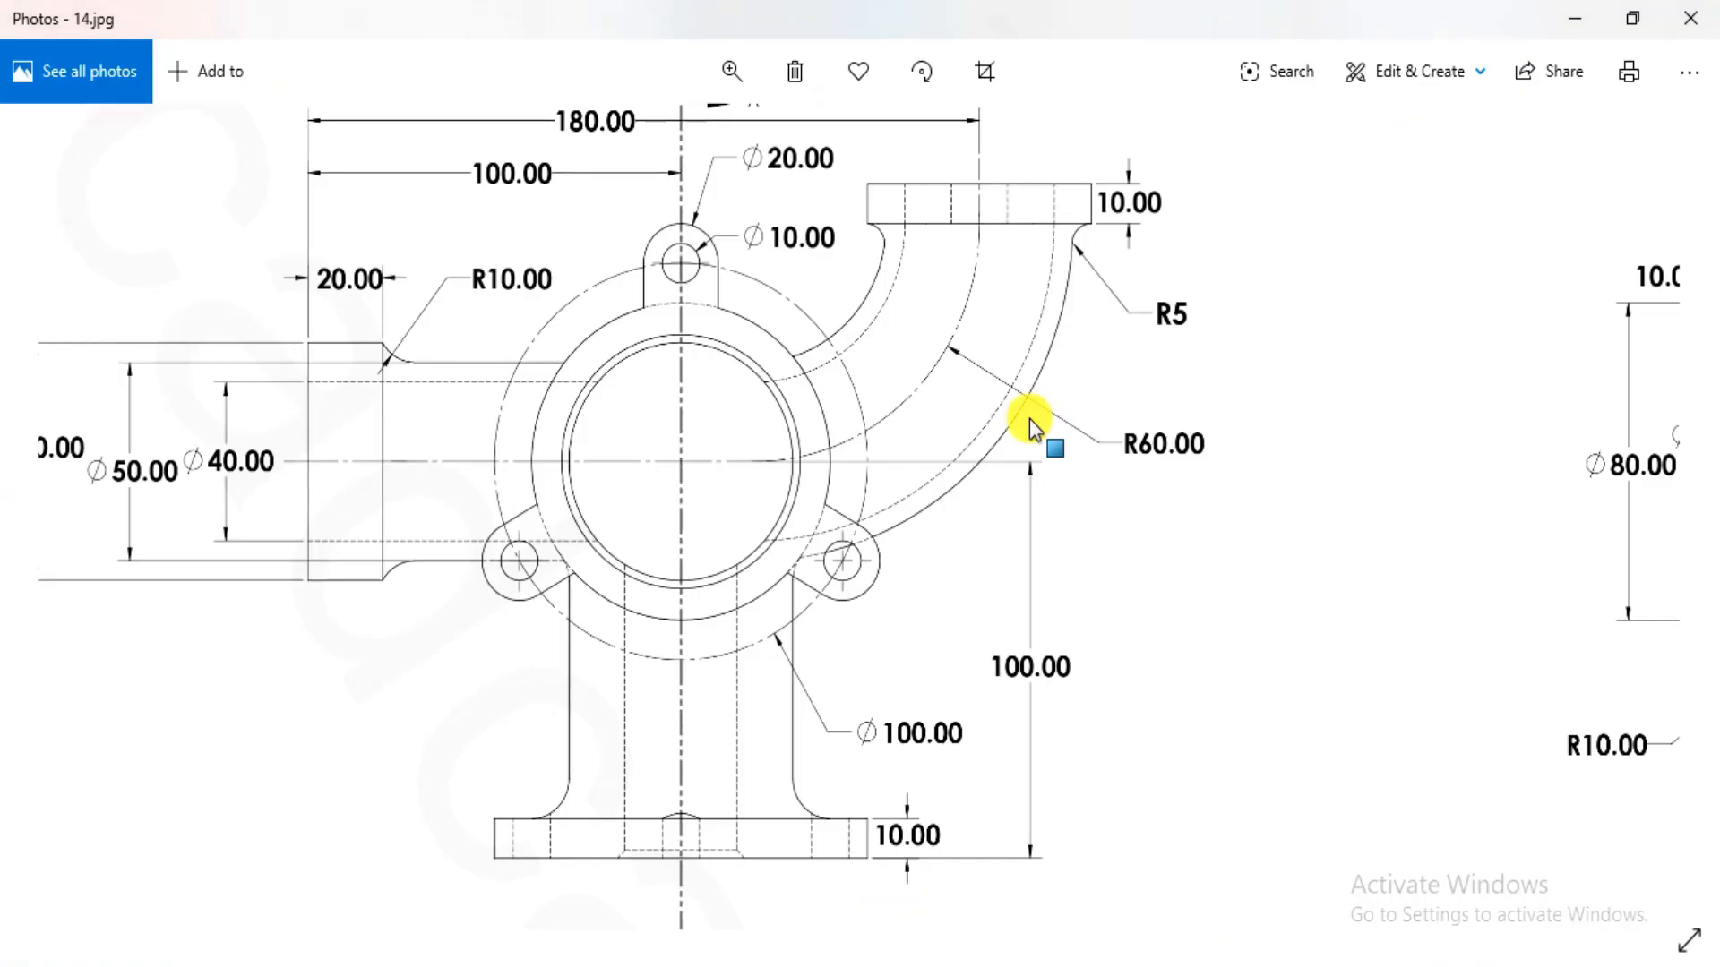
key("alt+Tab")
- Delete the coincident relation at the centreline's upper end and stretch the centreline to about 46 mm, beyond the outer edge
right_click(921, 255)
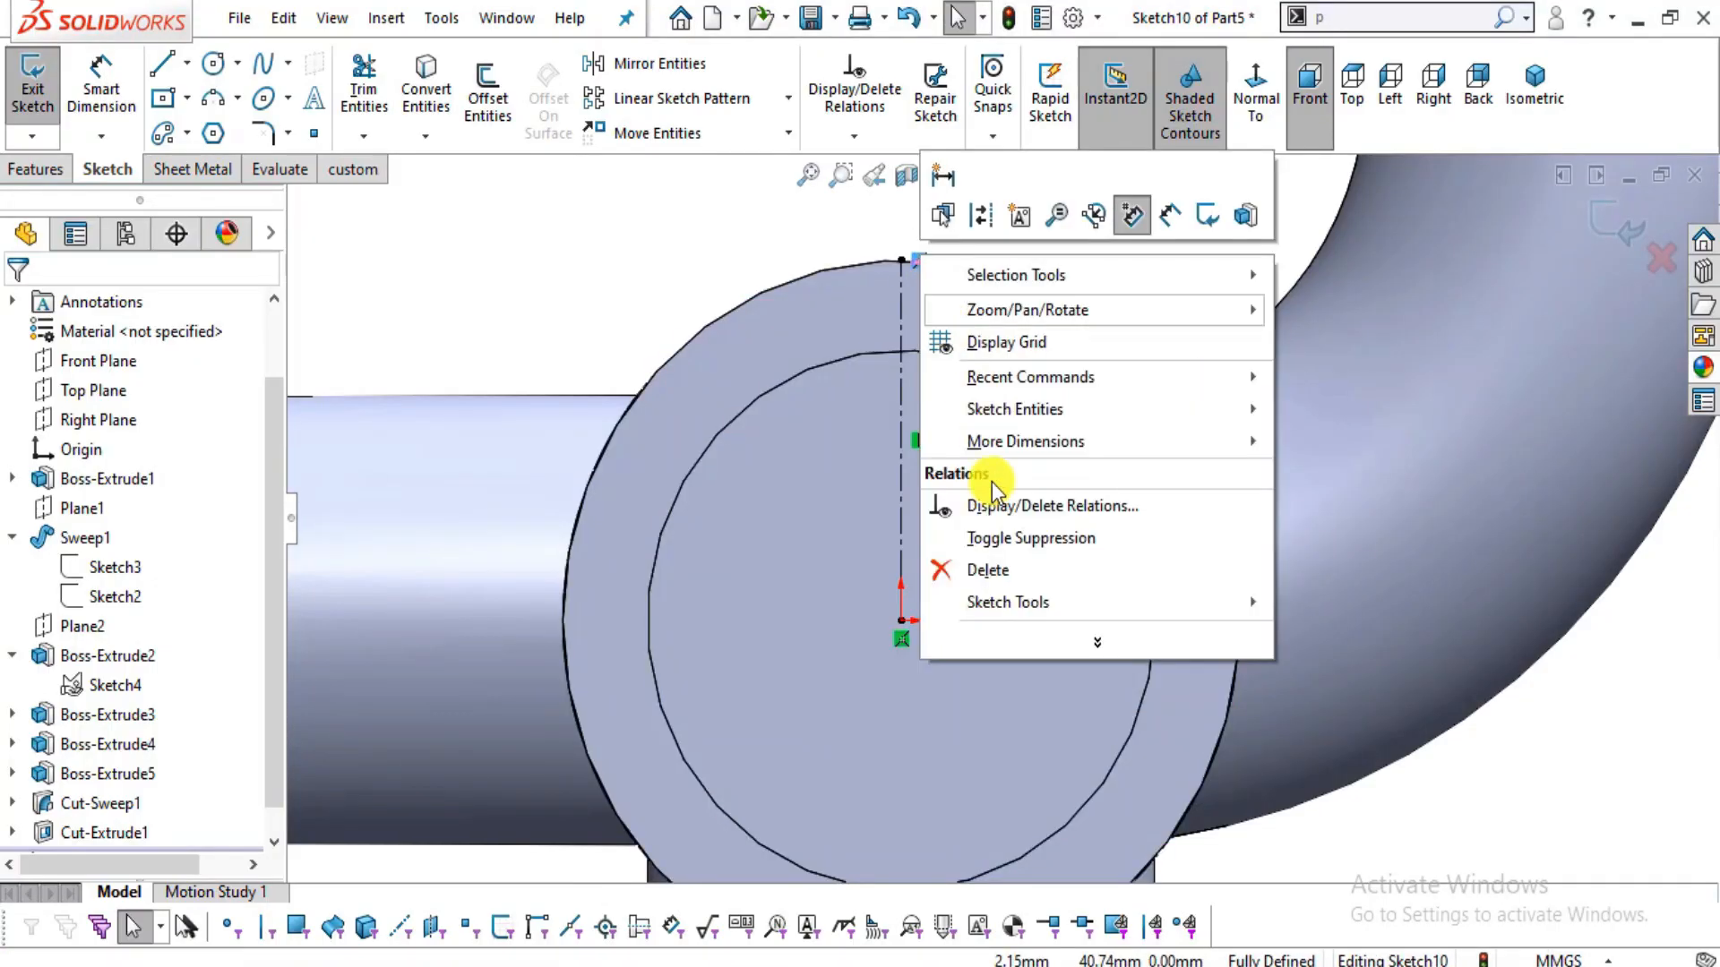
left_click(988, 570)
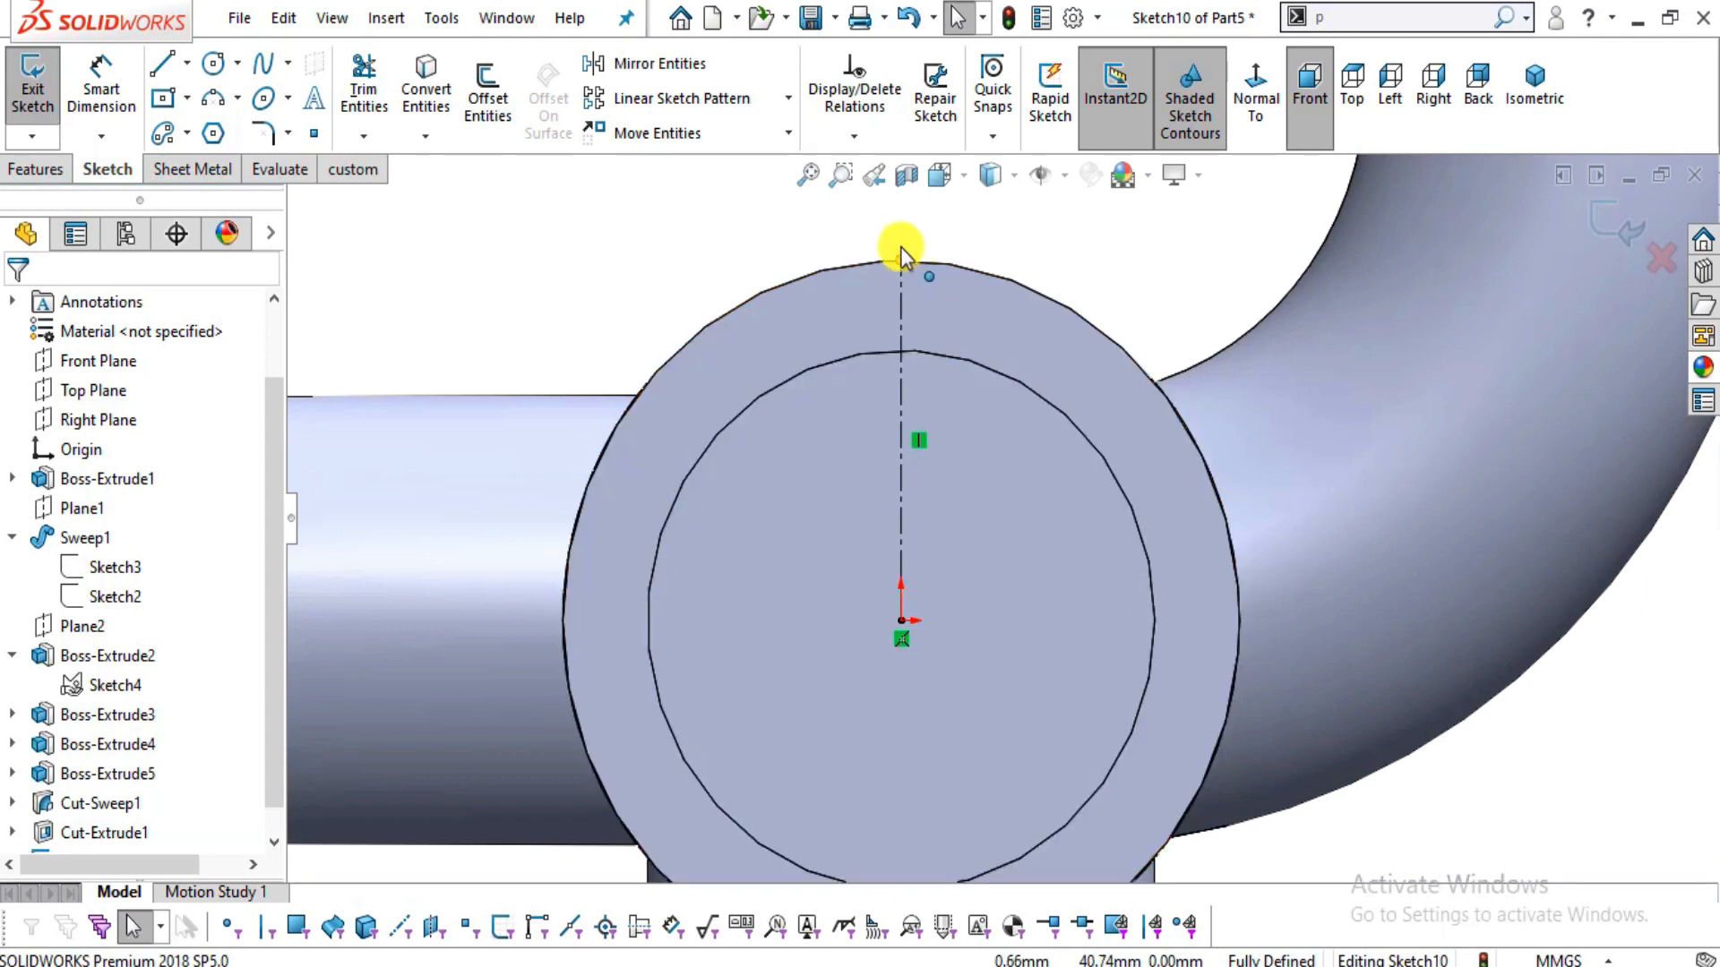
left_click(901, 204)
key("Escape")
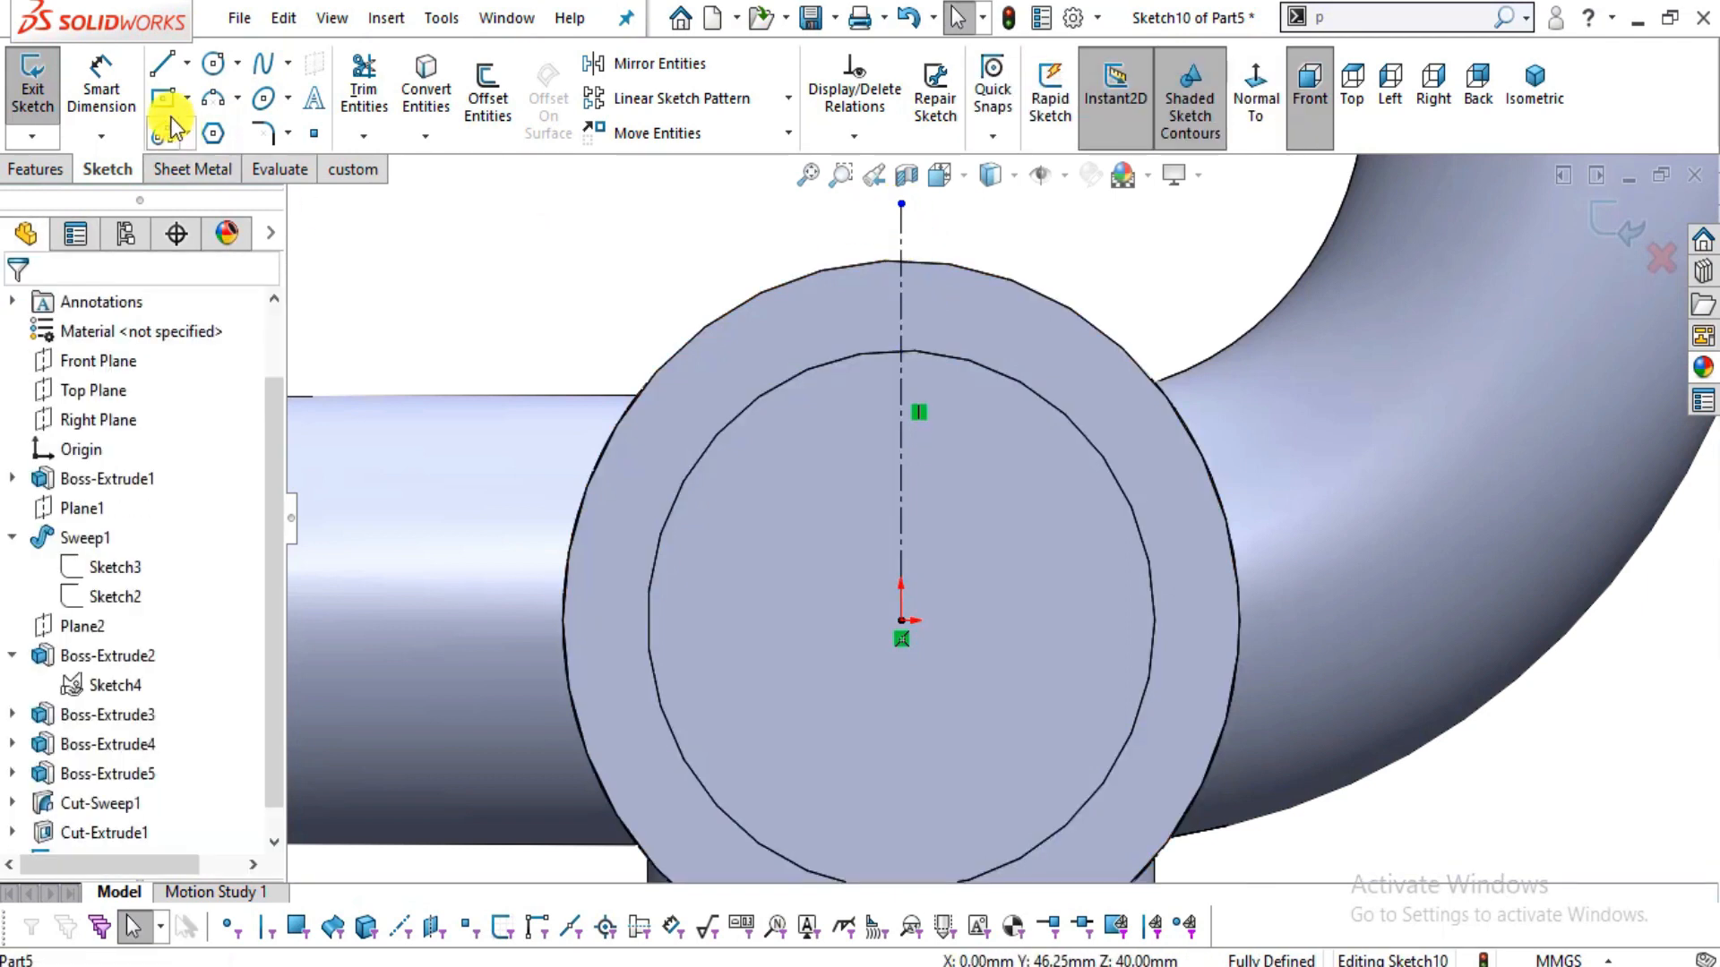
- Dimension the vertical centreline from the origin to its upper endpoint as 50 mm
left_click(130, 87)
left_click(901, 204)
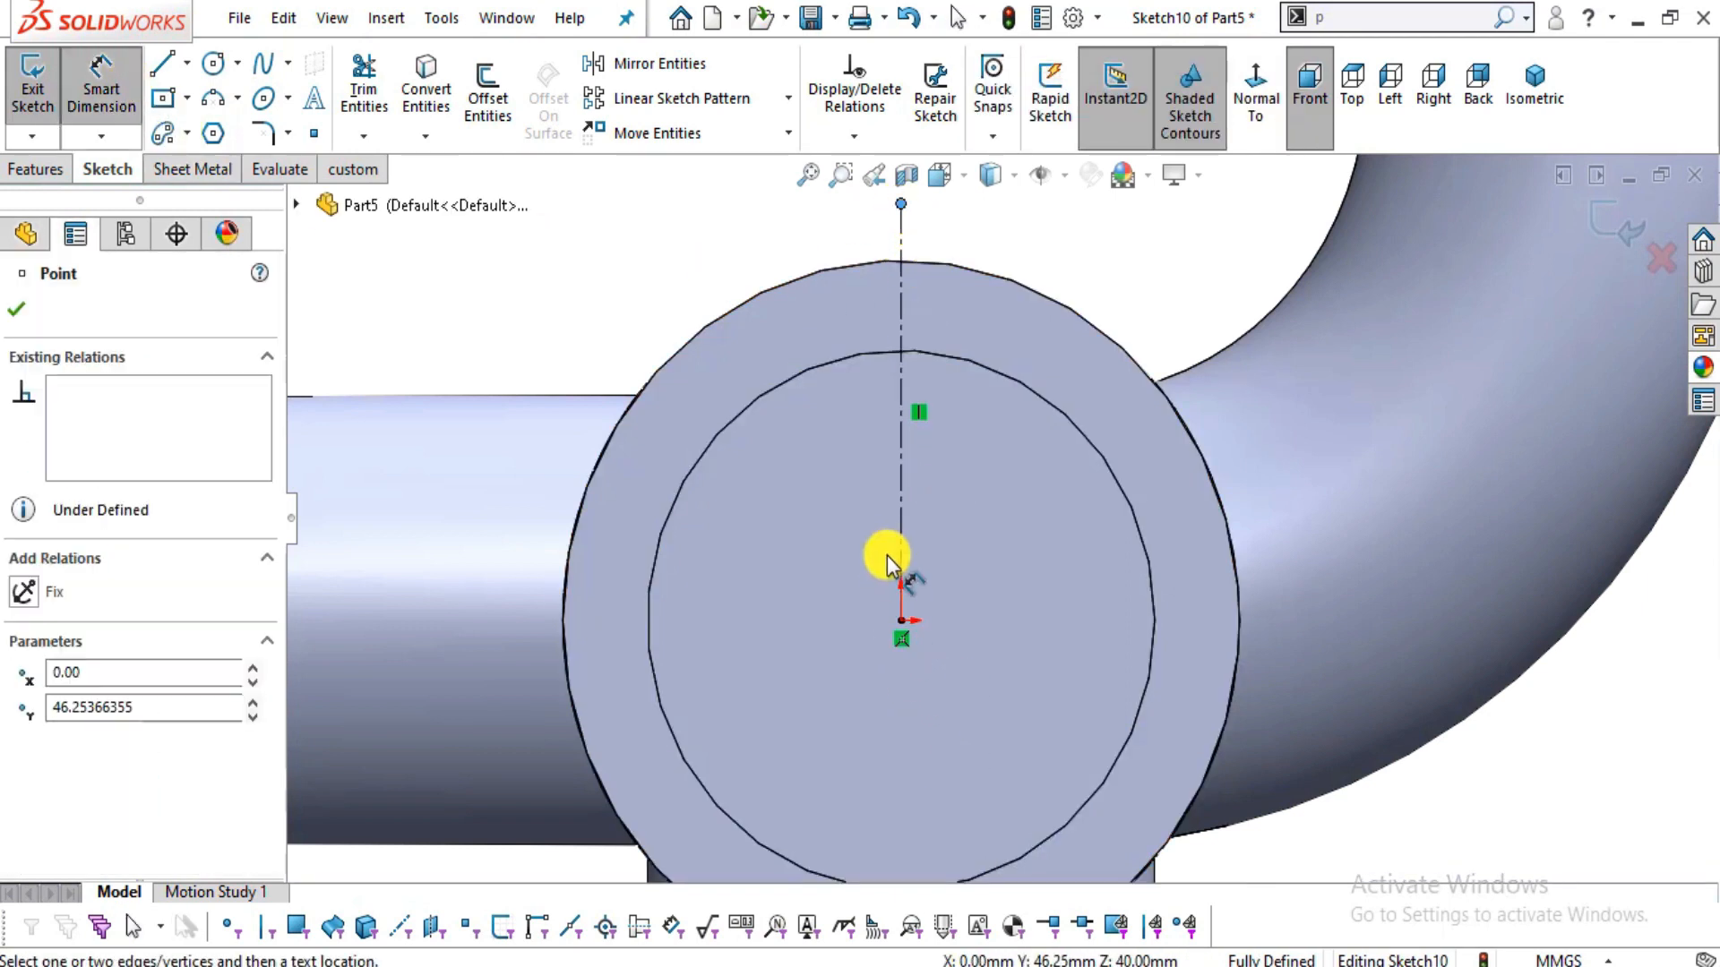
left_click(901, 620)
left_click(1033, 412)
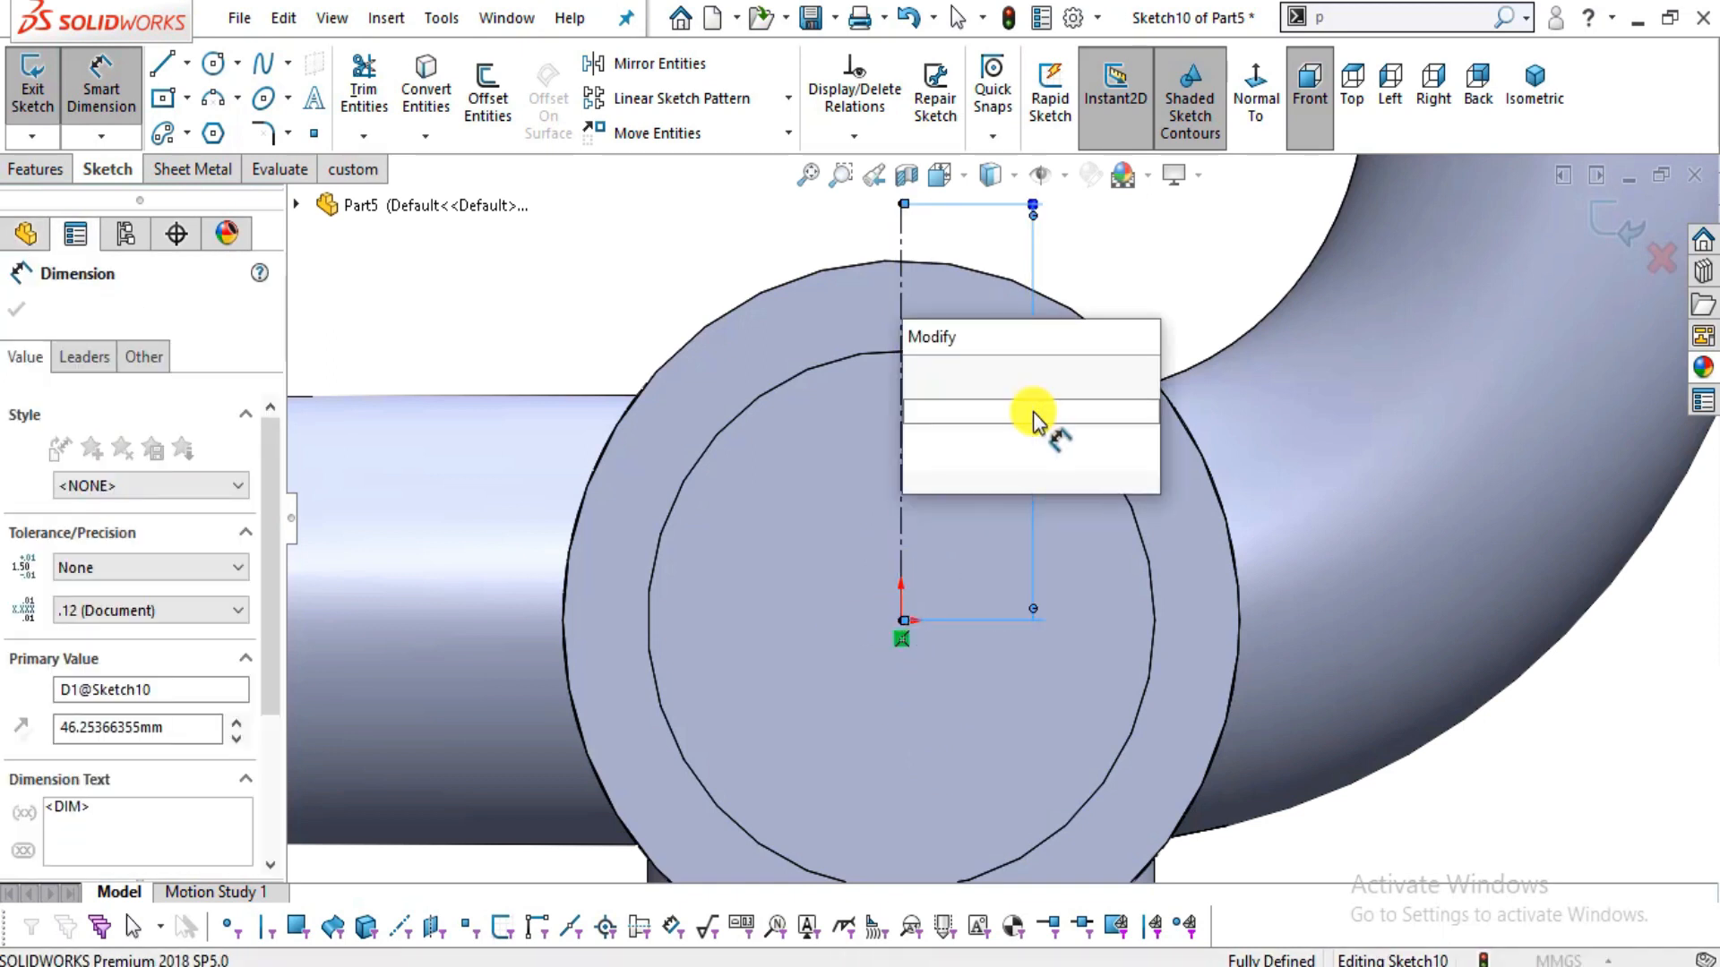
type("50")
key("Return")
key("Escape")
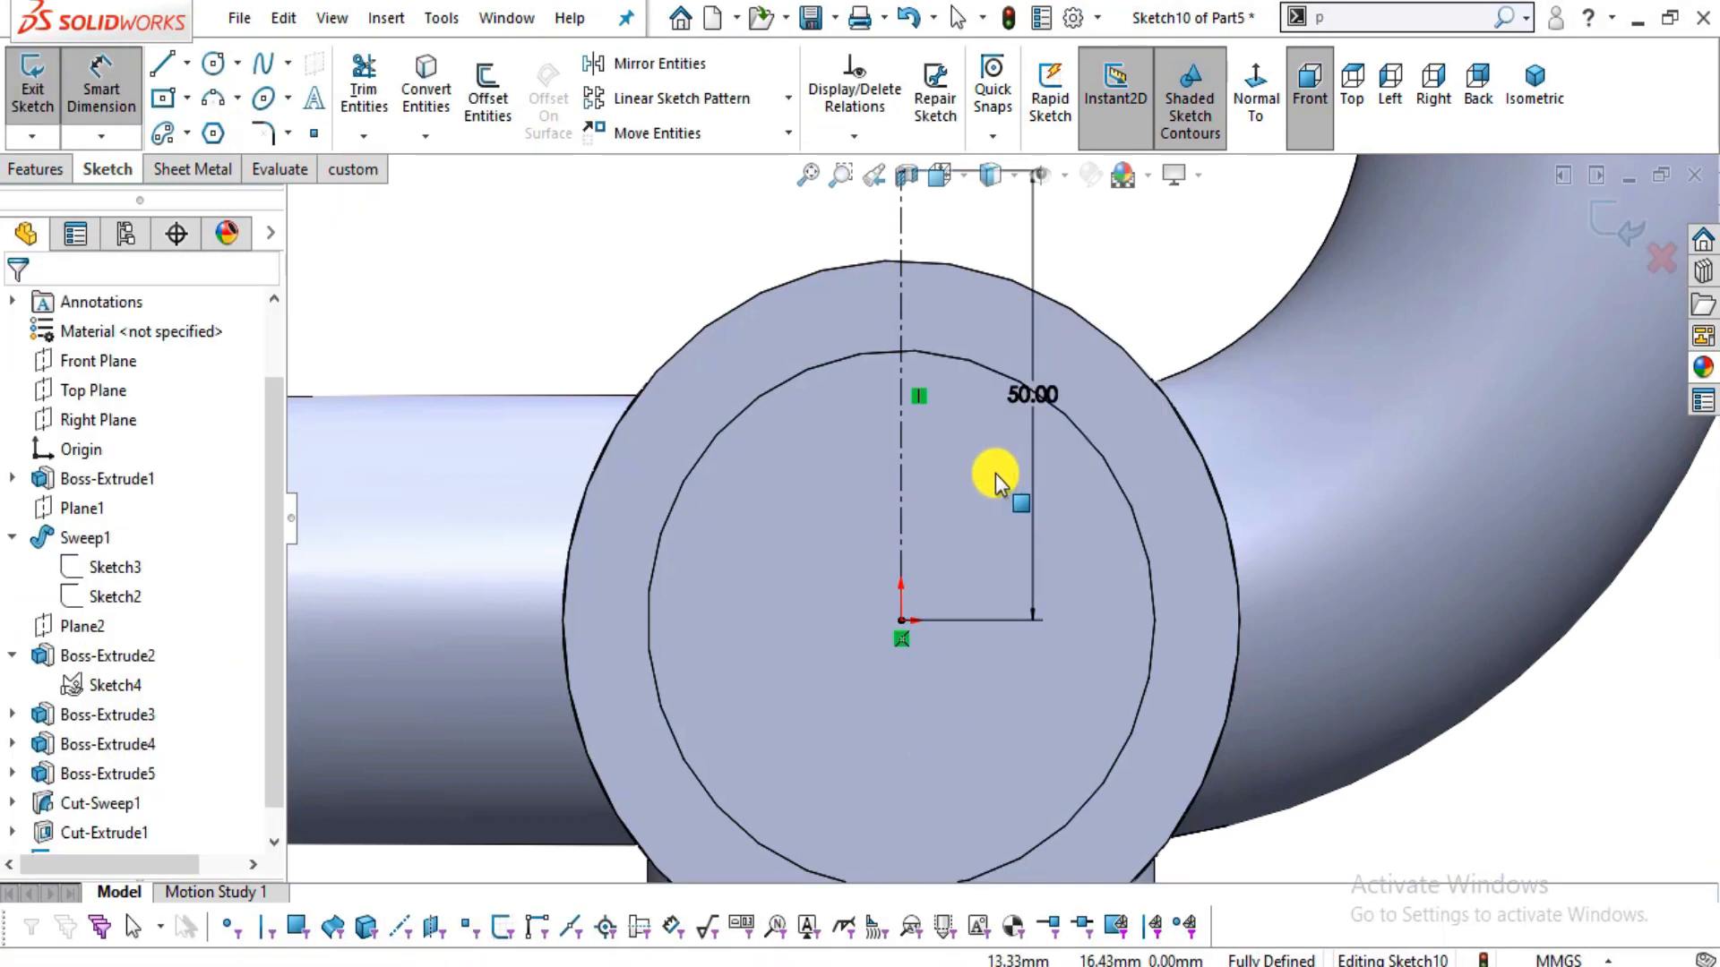
- Check the lug in the drawing and sketch a 20 mm diameter circle centred on the centreline's upper endpoint
scroll(1130, 455, "up", 3)
scroll(1125, 405, "down", 2)
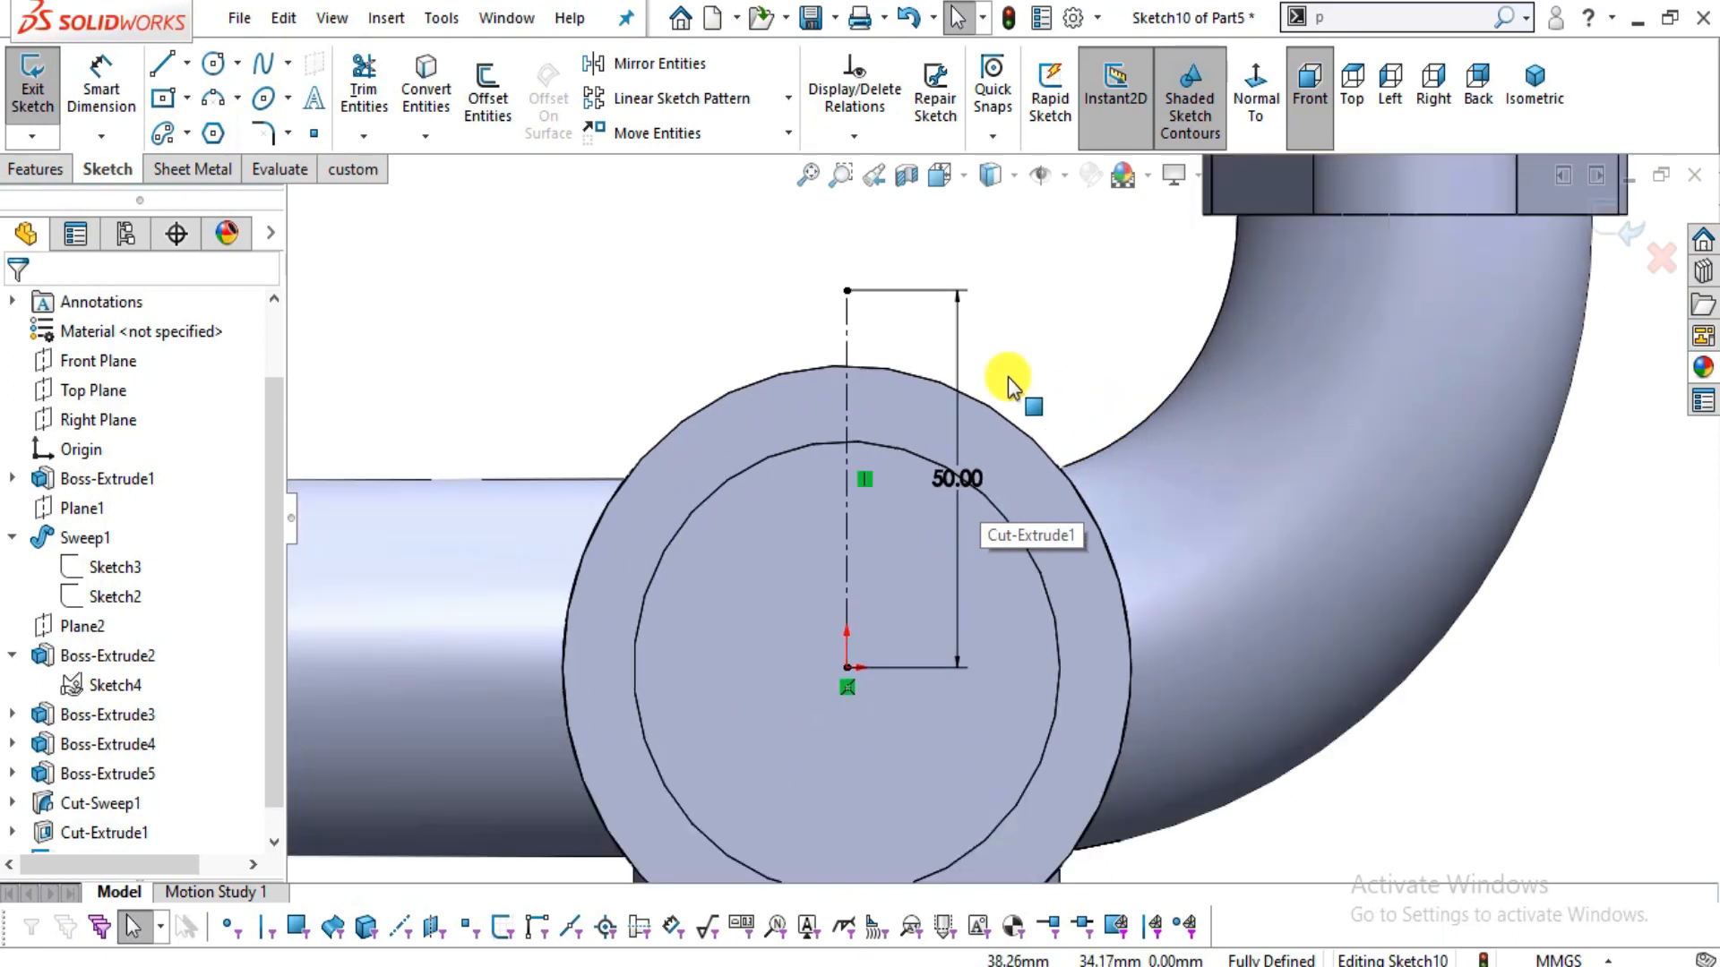
left_click(212, 63)
key("alt+Tab")
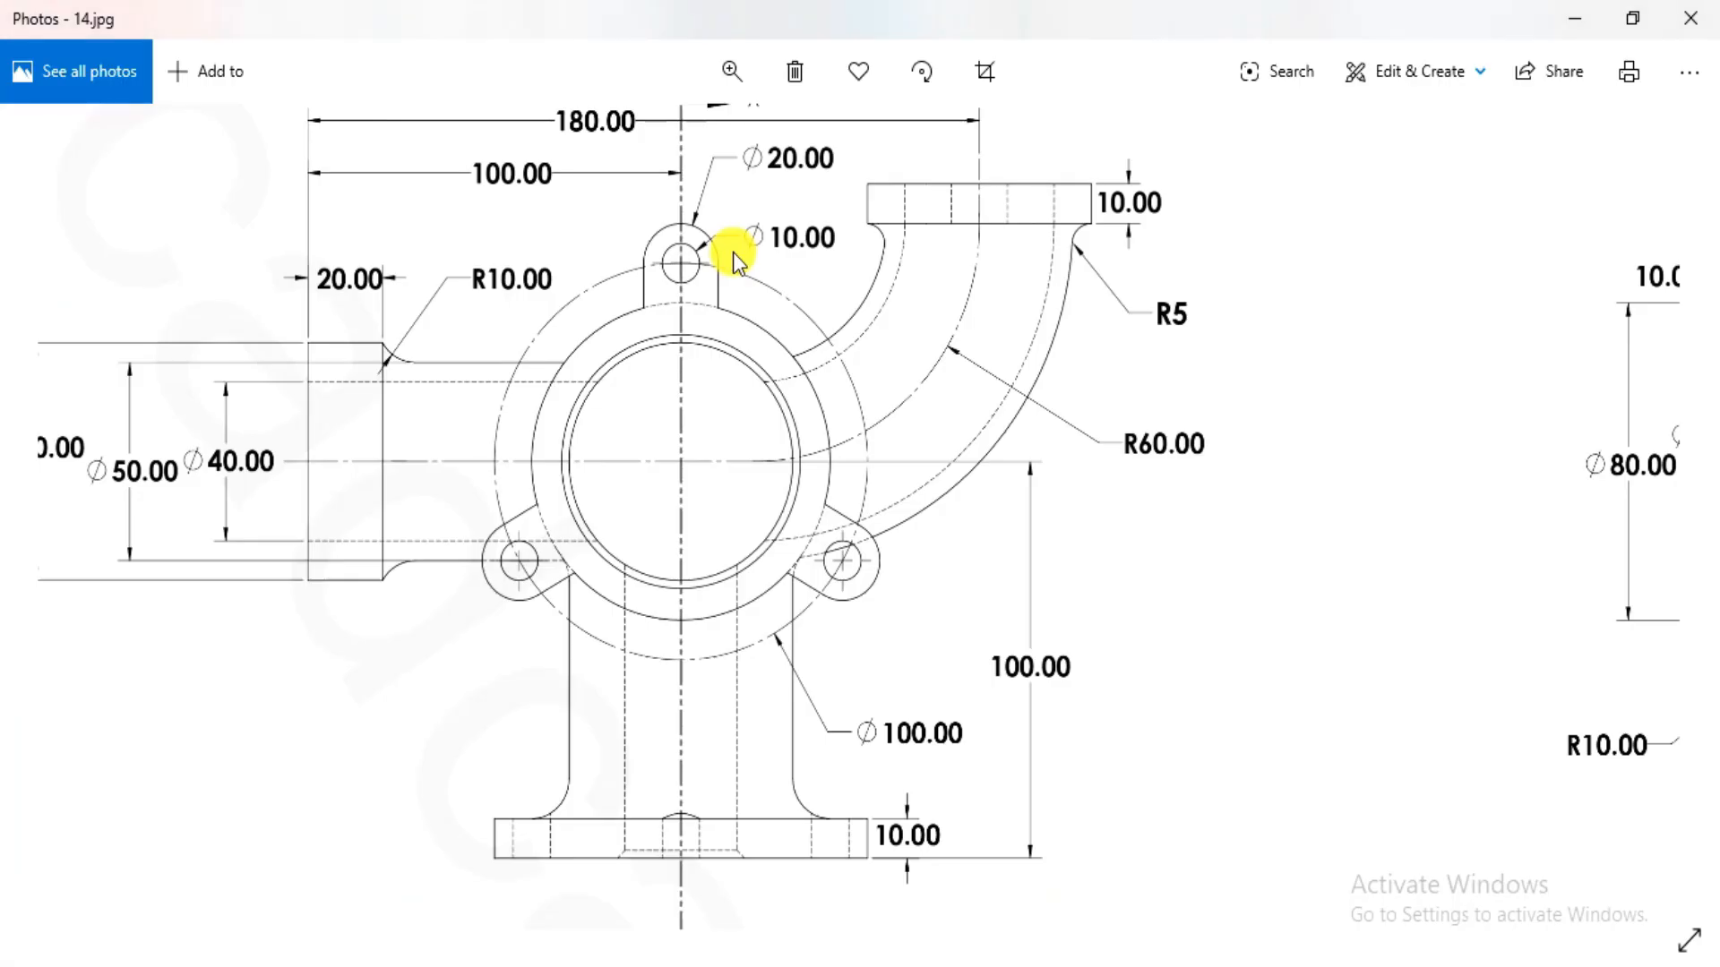
key("alt+Tab")
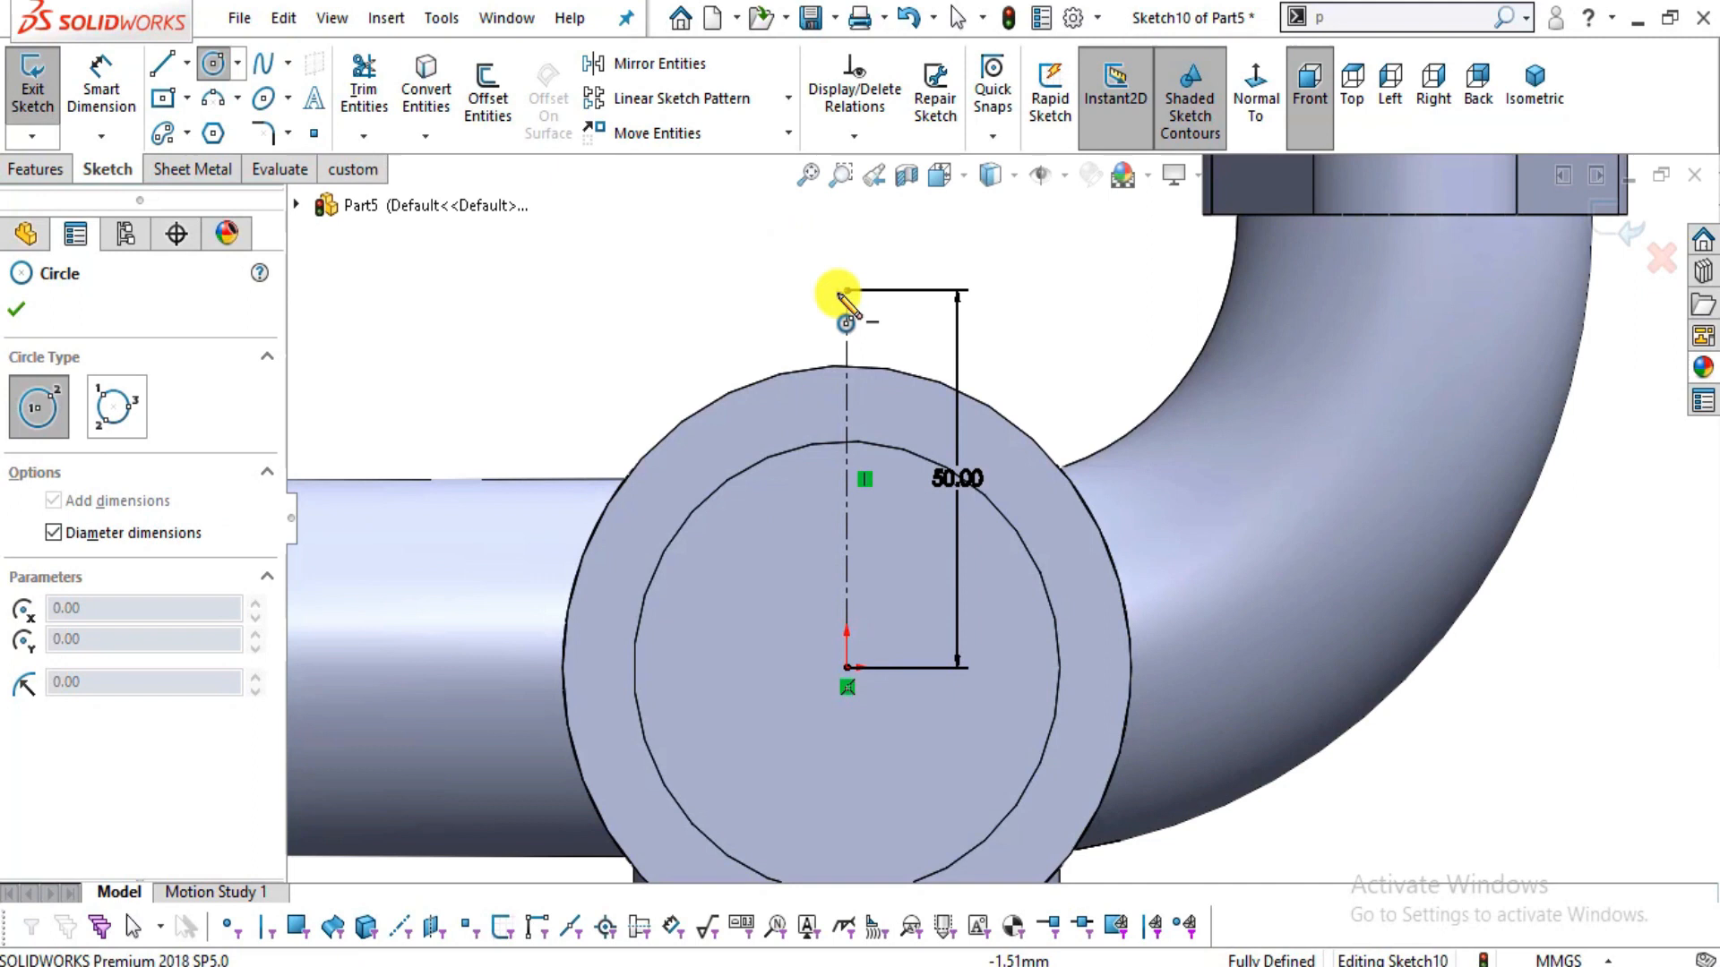
left_click_drag(846, 290, 883, 318)
type("2")
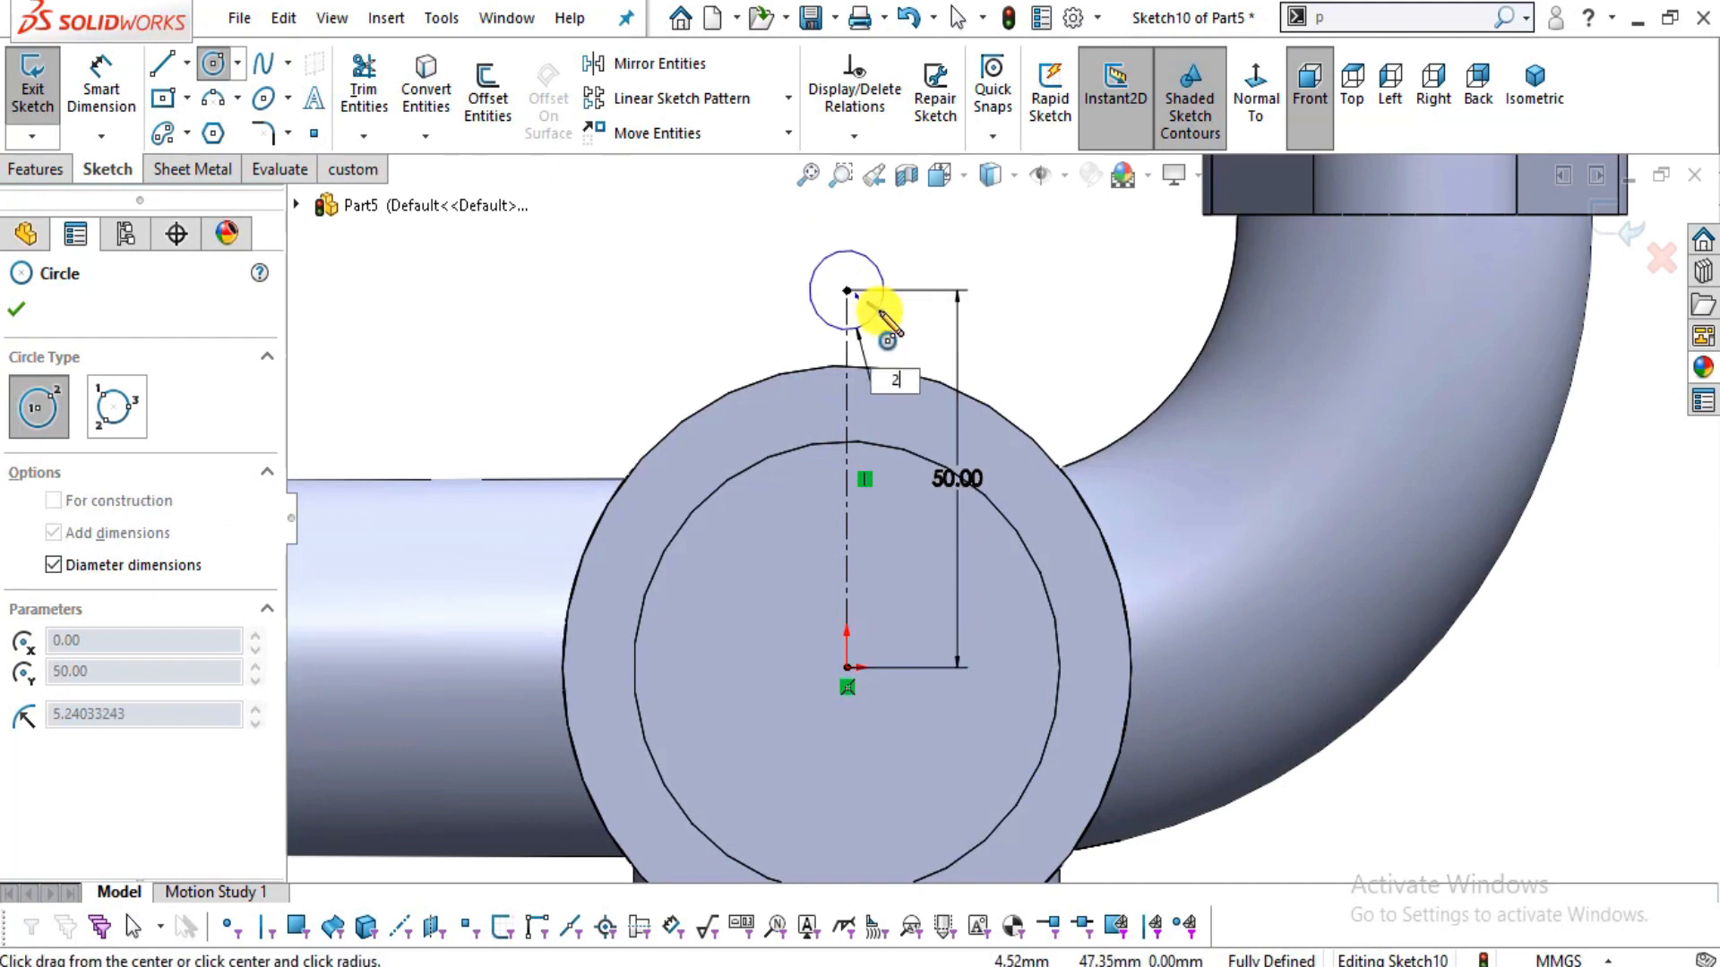
type("0")
key("Return")
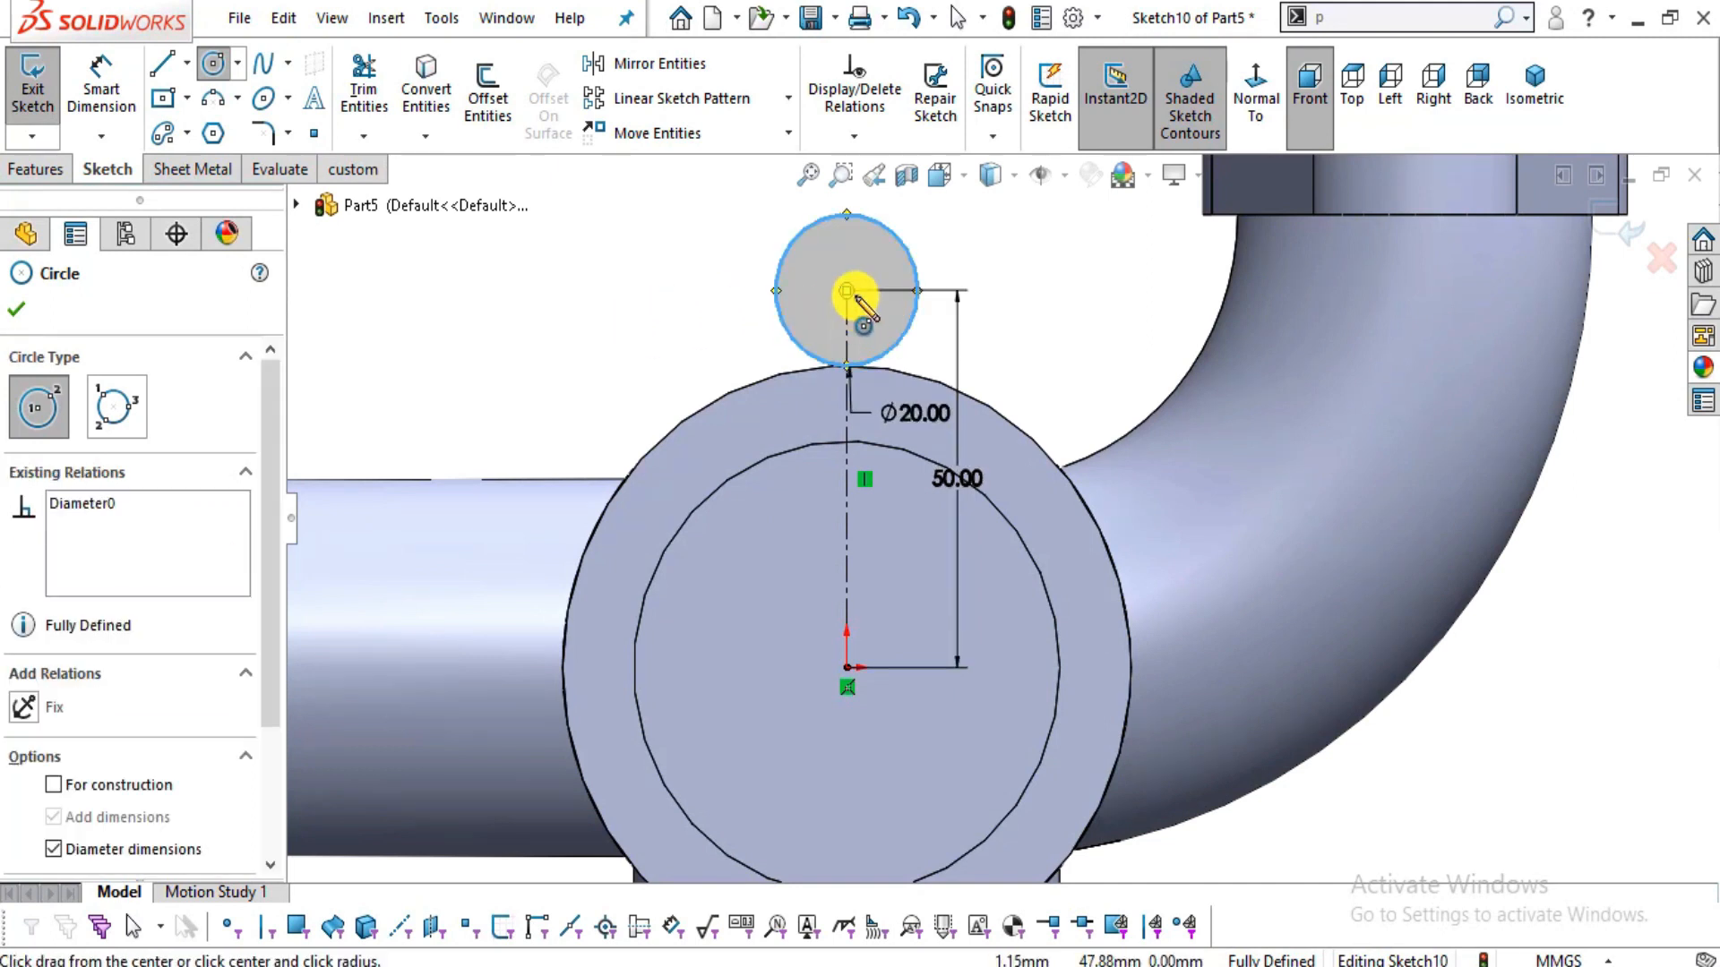
- Sketch a concentric 10 mm diameter circle inside the 20 mm lug circle
left_click_drag(846, 290, 879, 319)
type("1")
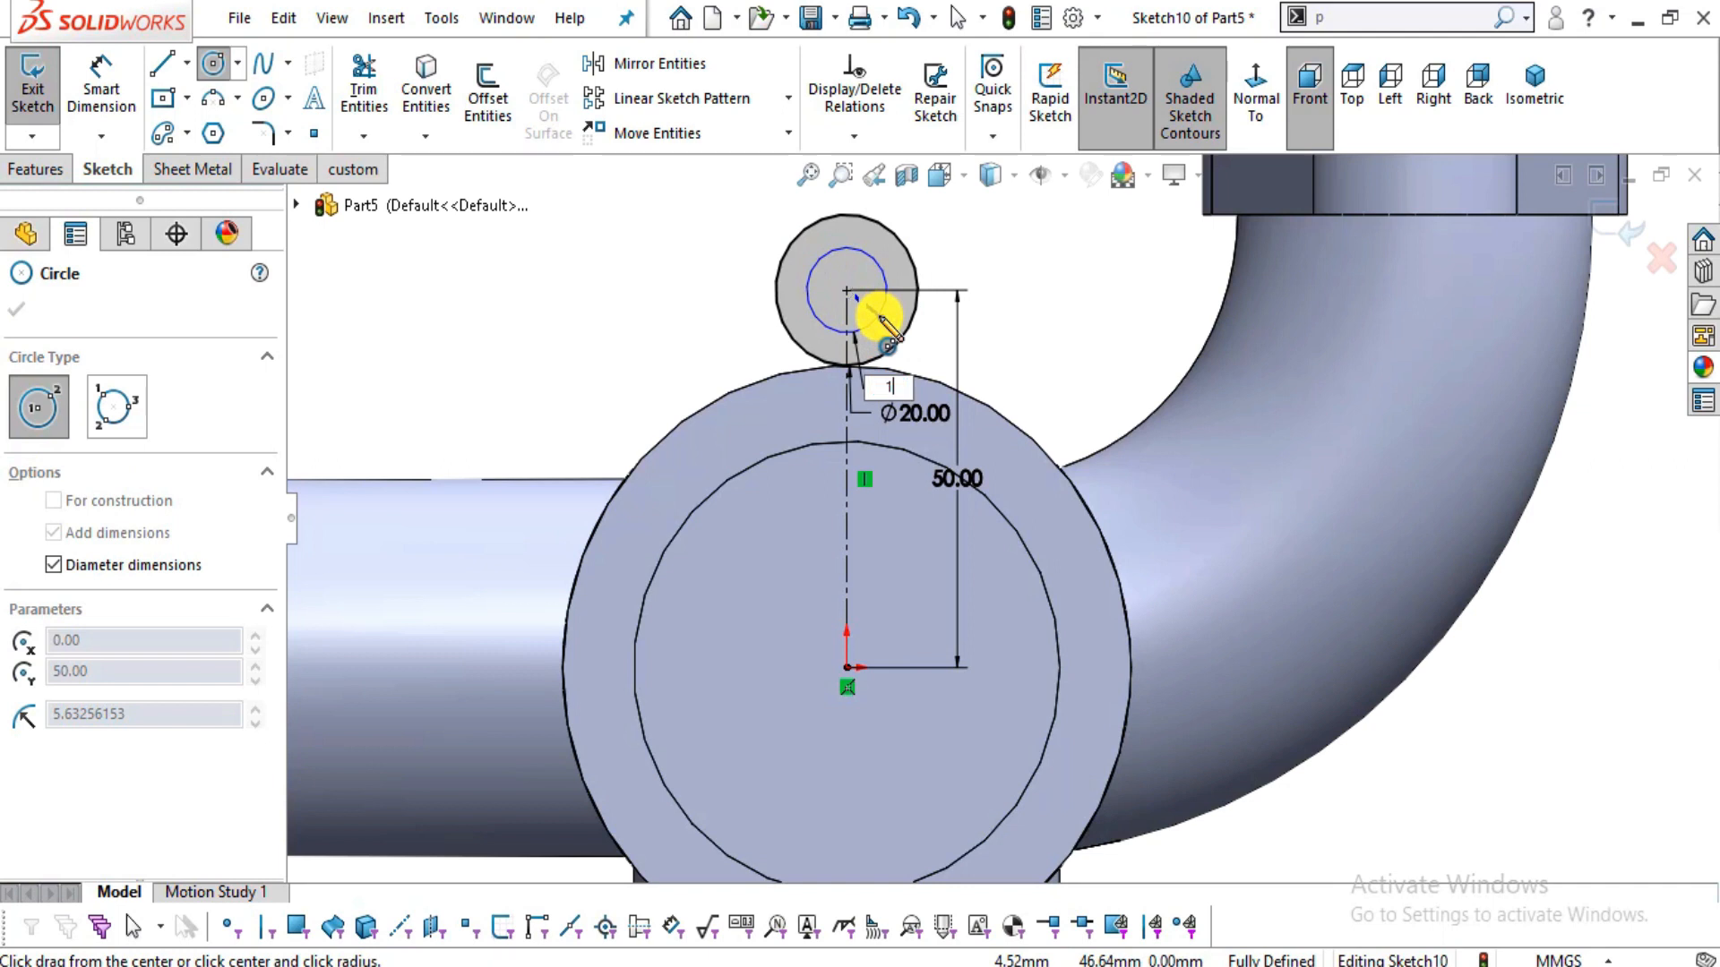
type("0")
key("Return")
key("Escape")
- Draw a vertical line about 17 mm long from the 20 mm circle's left quadrant down into the ring face
scroll(965, 460, "up", 2)
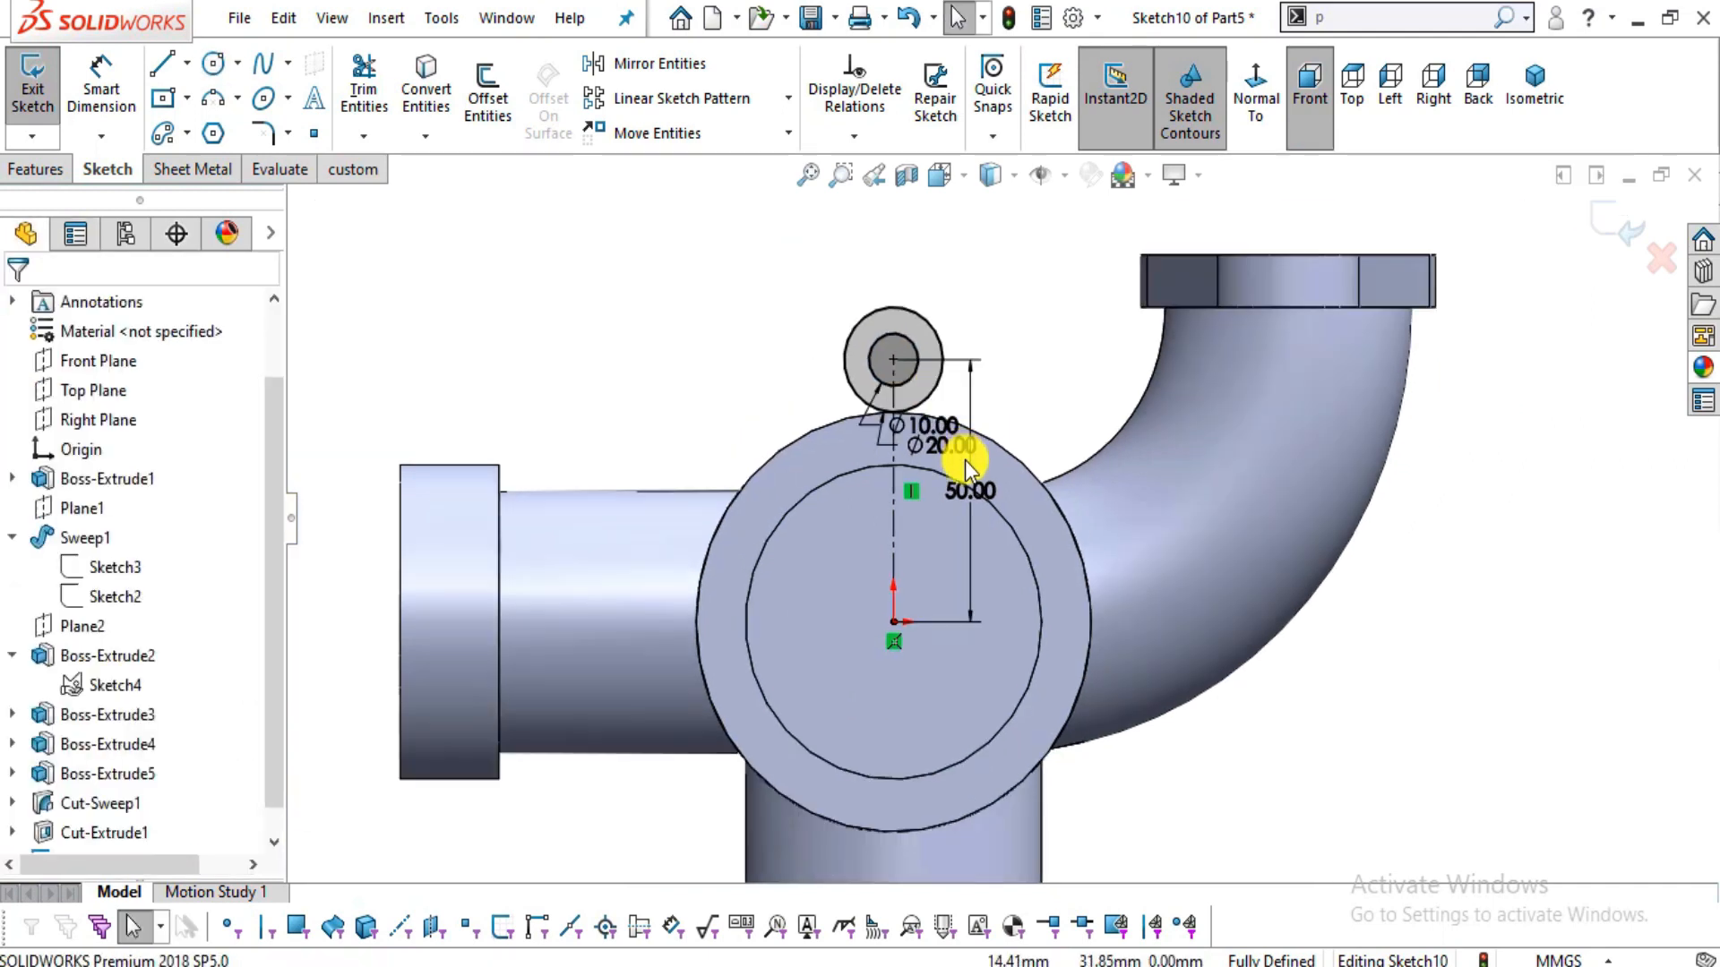
scroll(965, 459, "down", 3)
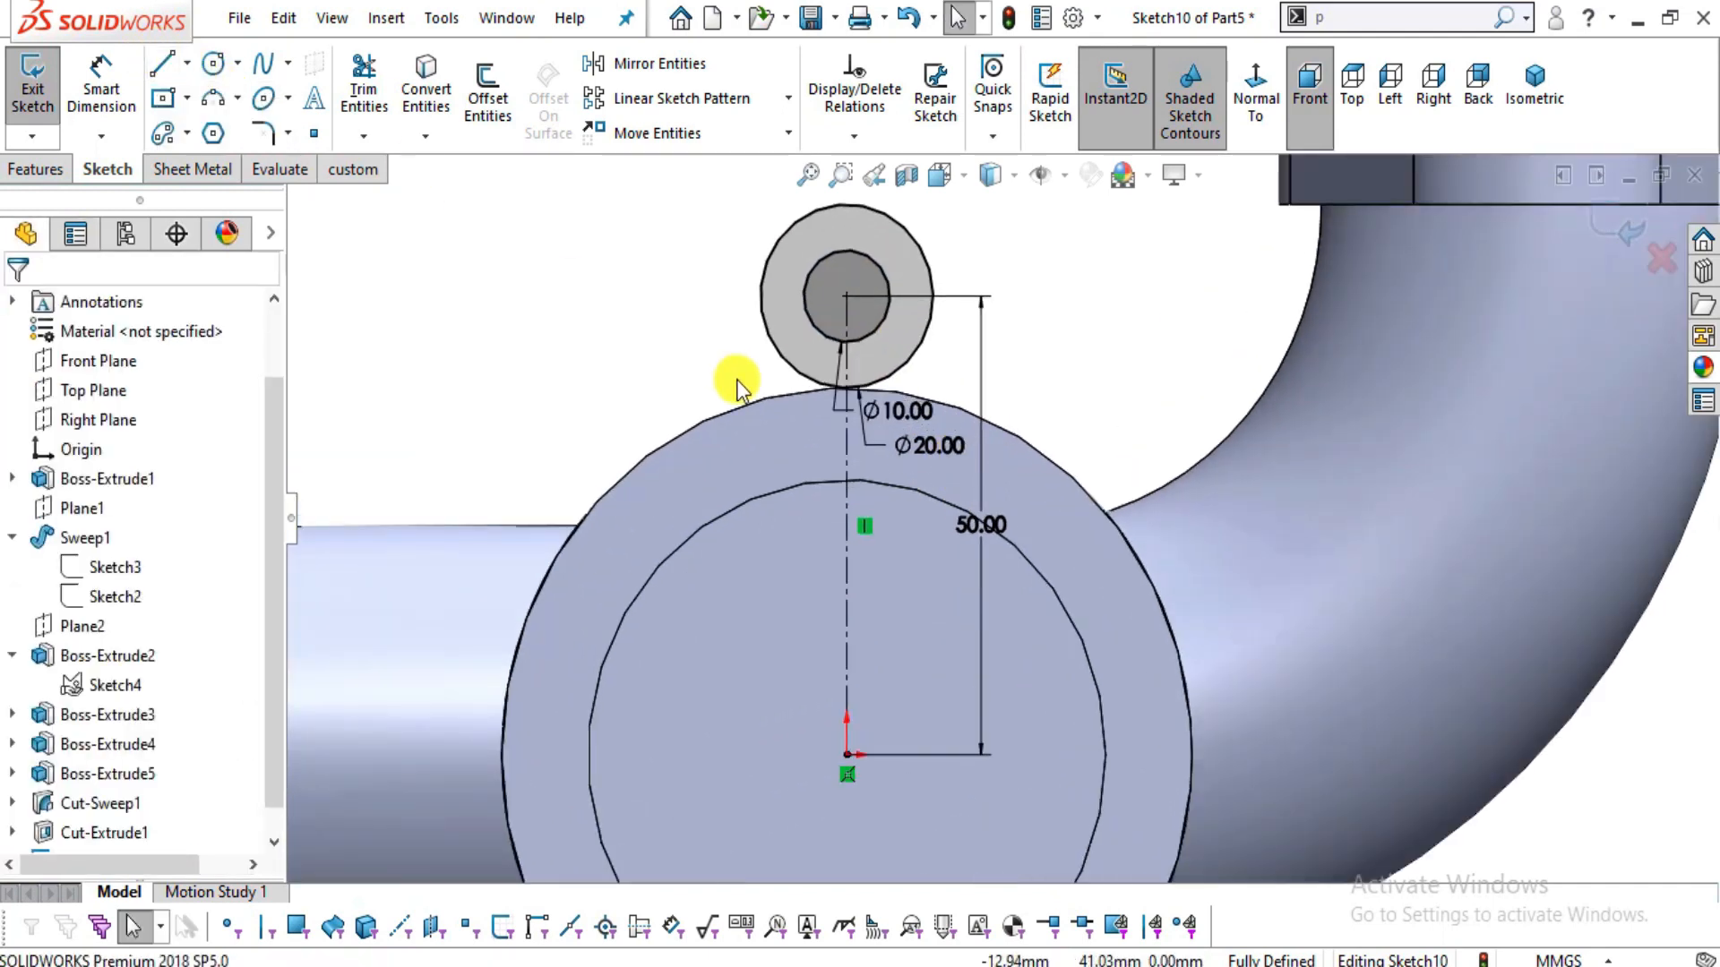
left_click(162, 63)
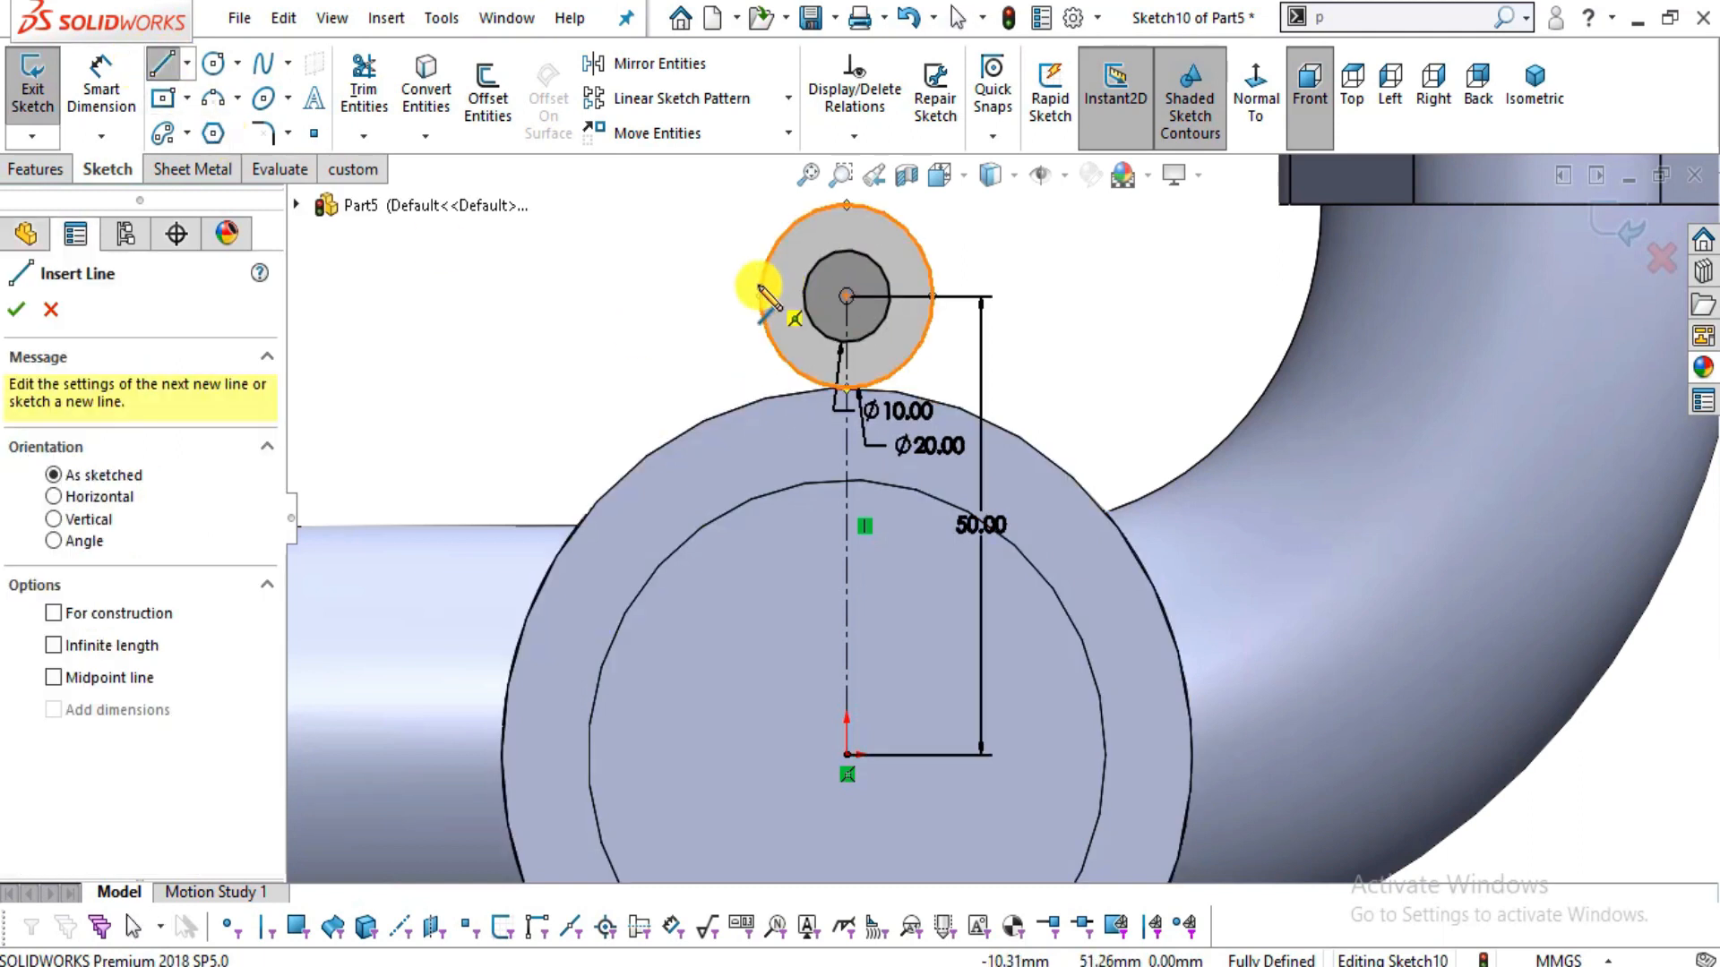
left_click_drag(761, 294, 760, 446)
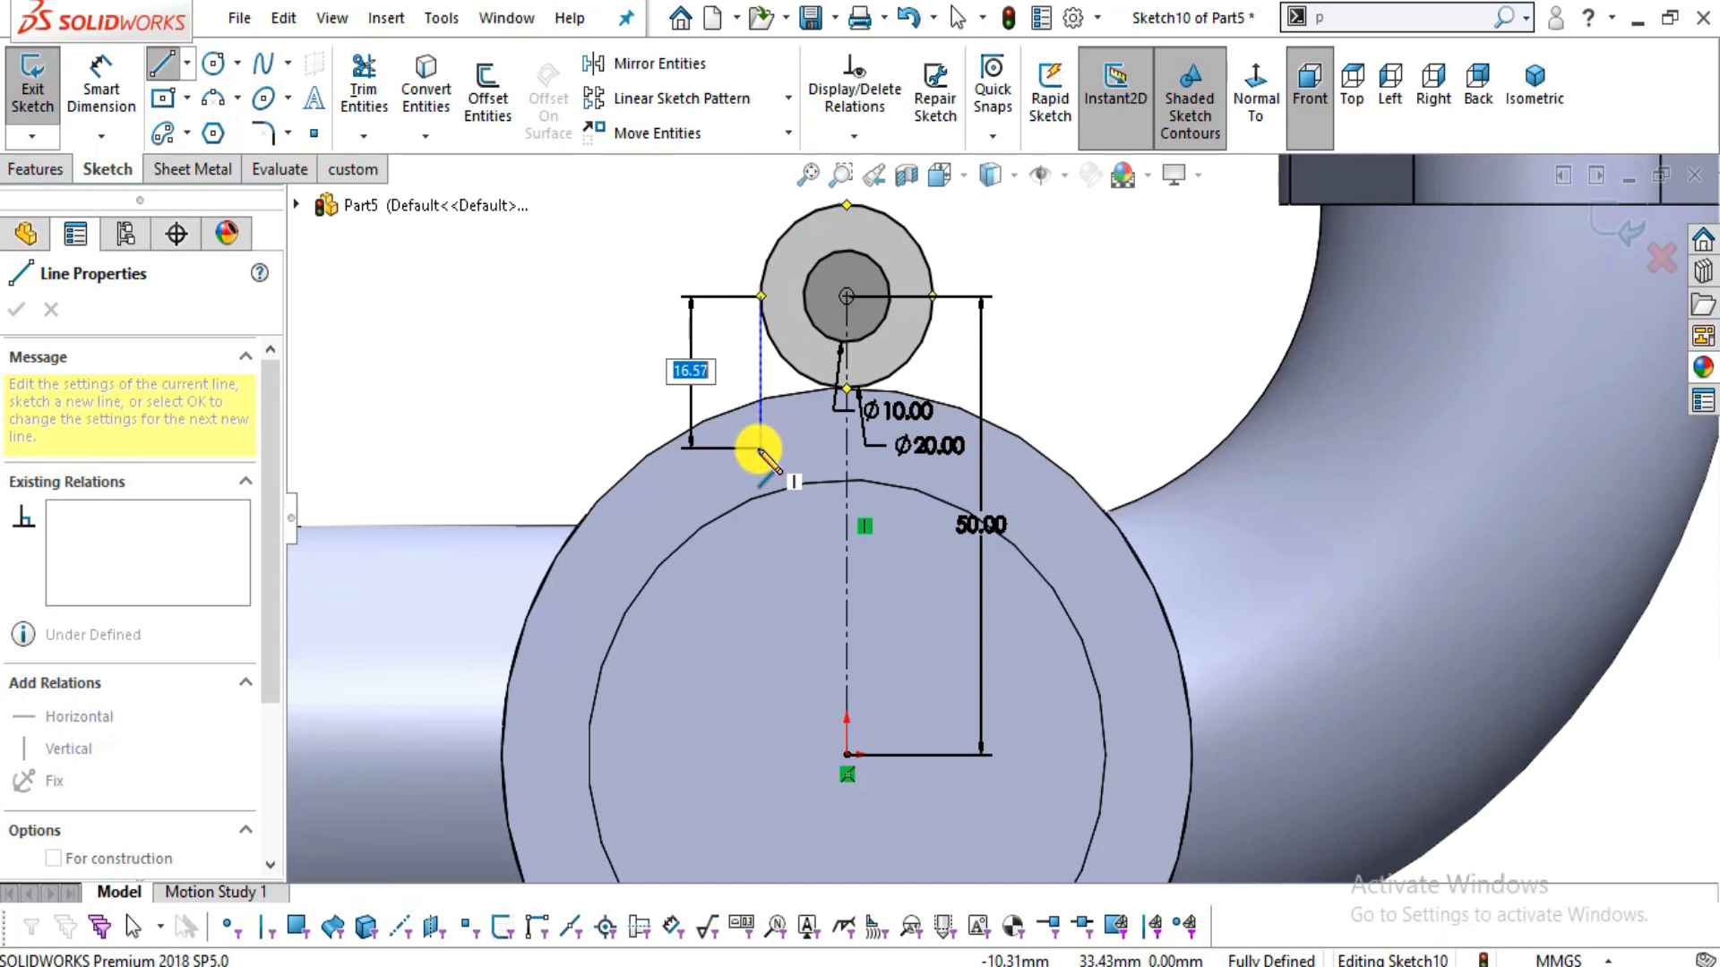
key("Escape")
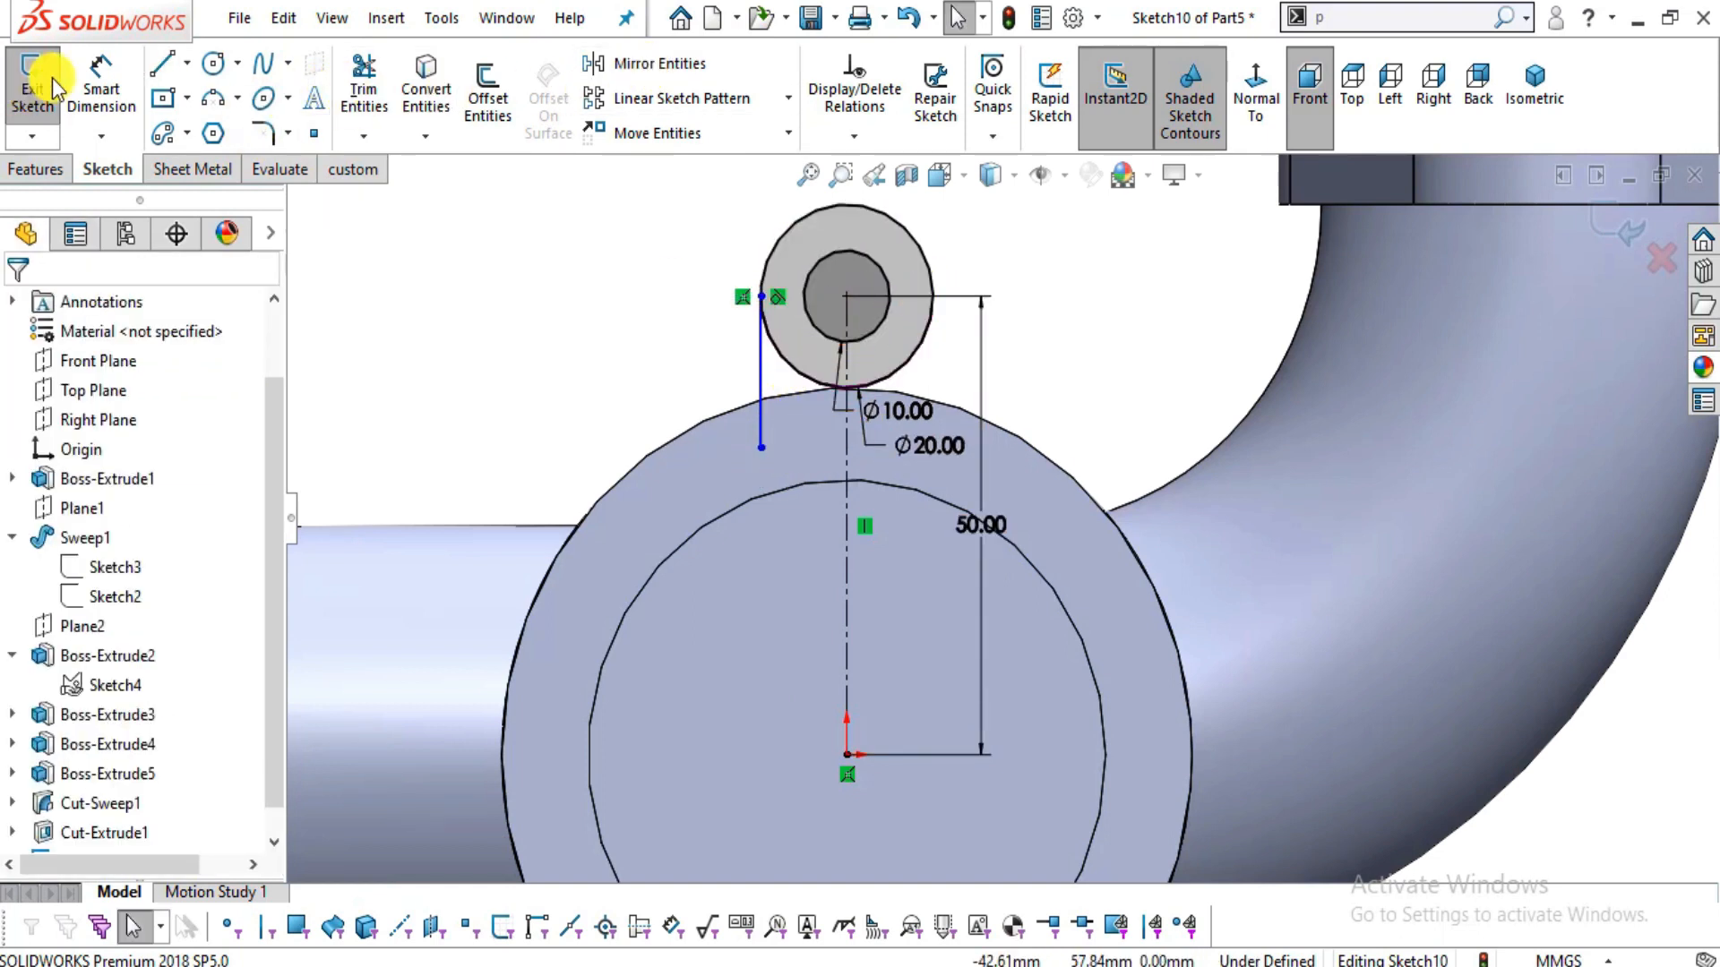
- Draw a vertical line about 20 mm long from the right side of the 20 mm circle down into the ring face
left_click(162, 63)
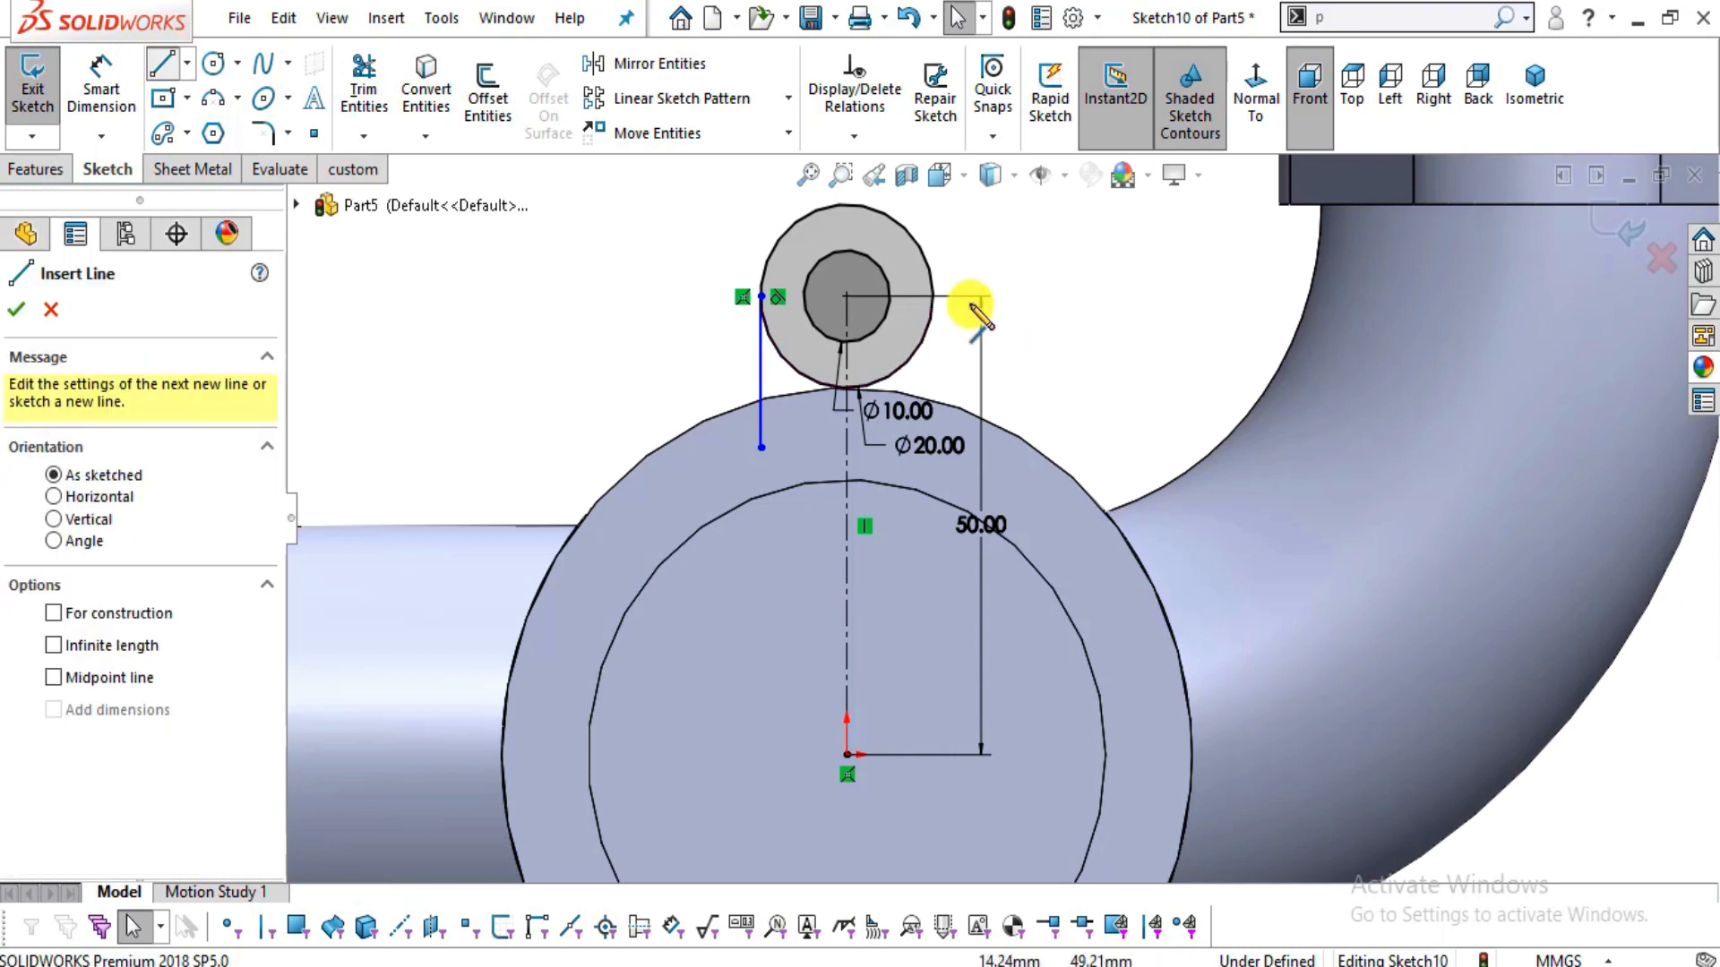
left_click(936, 412)
left_click(930, 459)
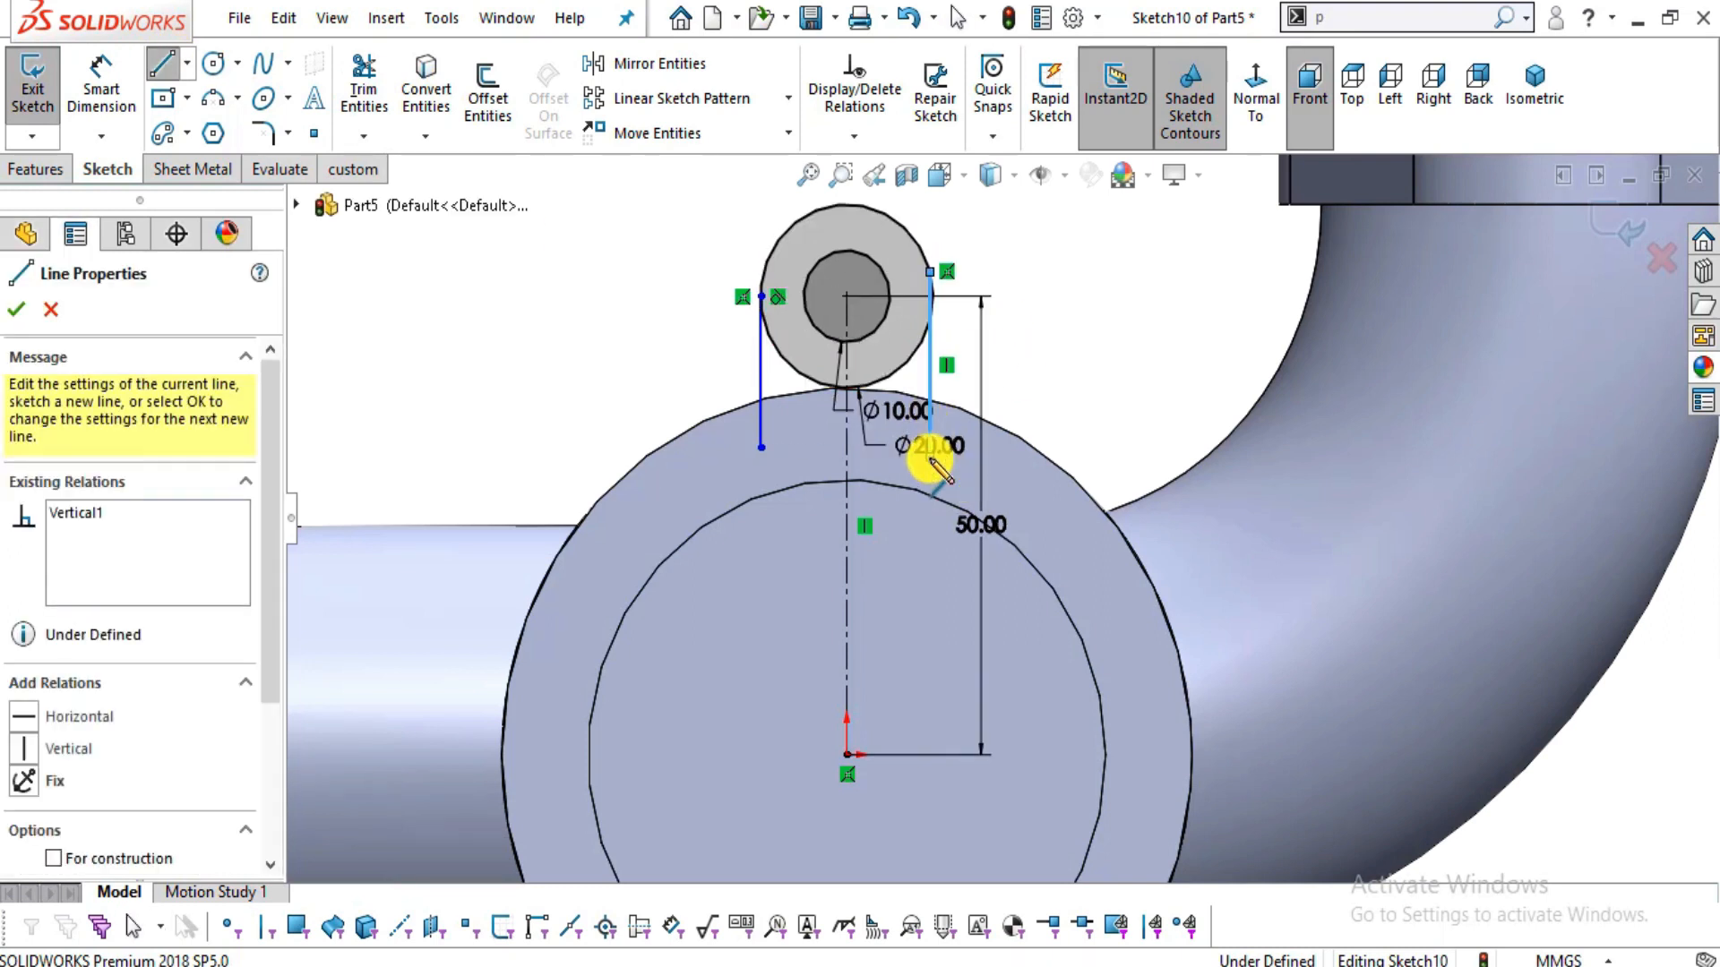
key("Escape")
scroll(936, 409, "down", 2)
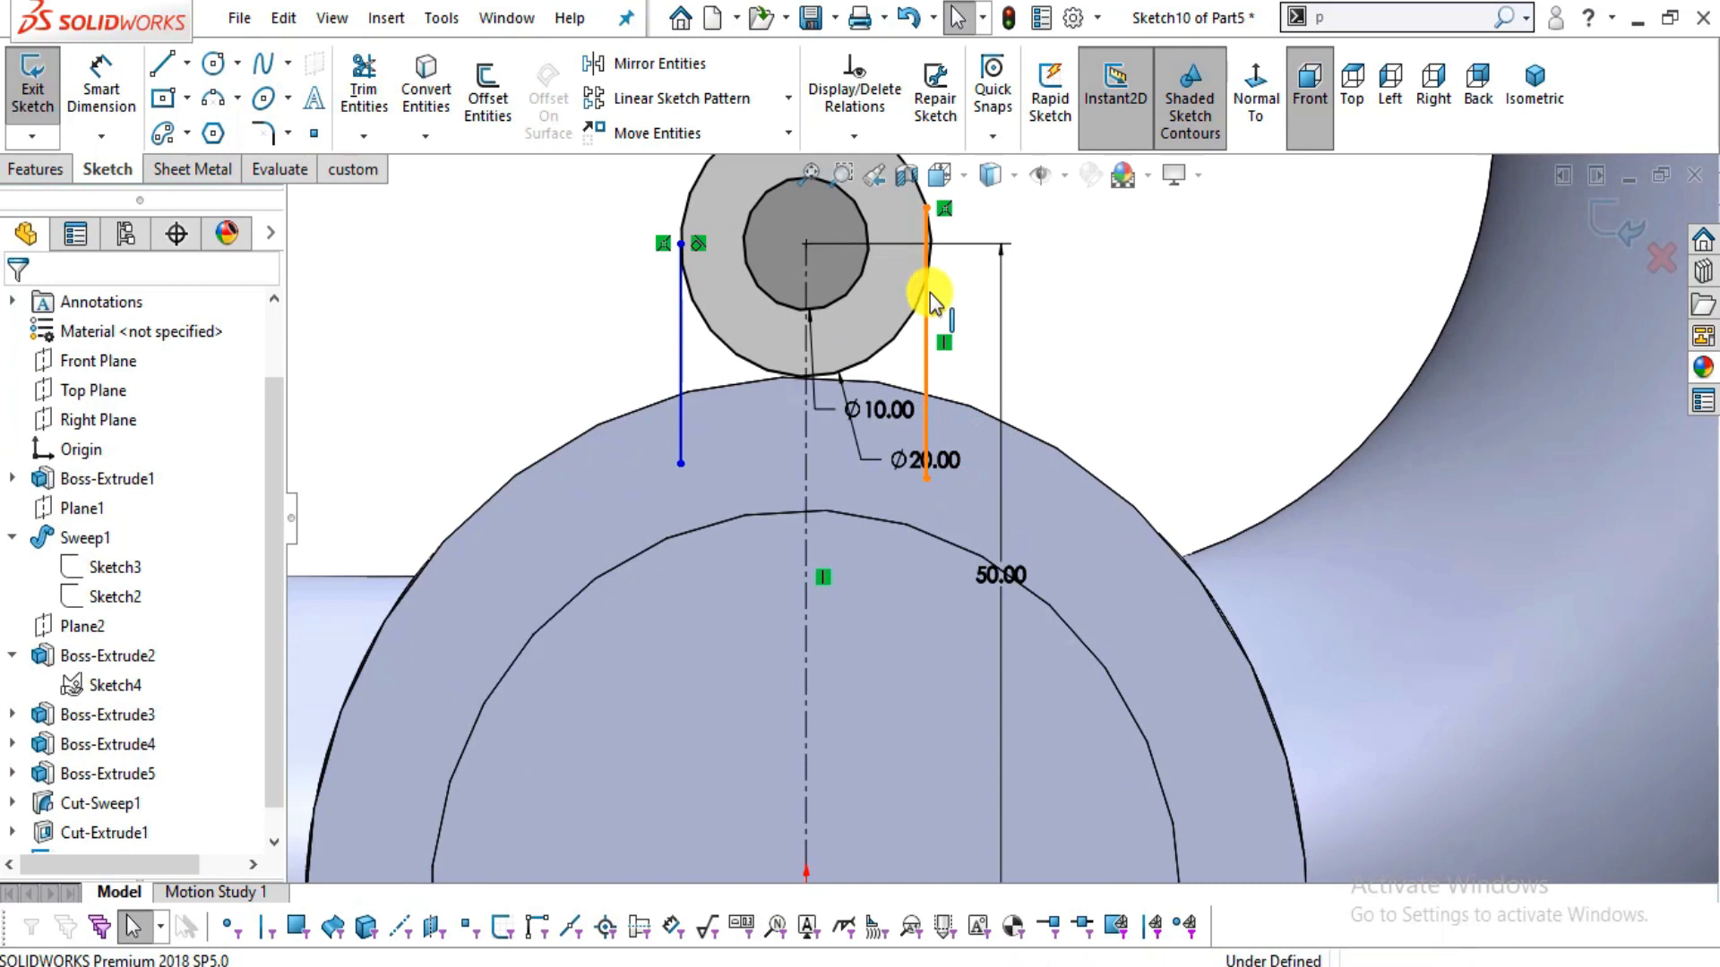
- Make the right vertical line tangent to the 20 mm lug circle
left_click(930, 293)
scroll(917, 333, "down", 1)
left_click(912, 335)
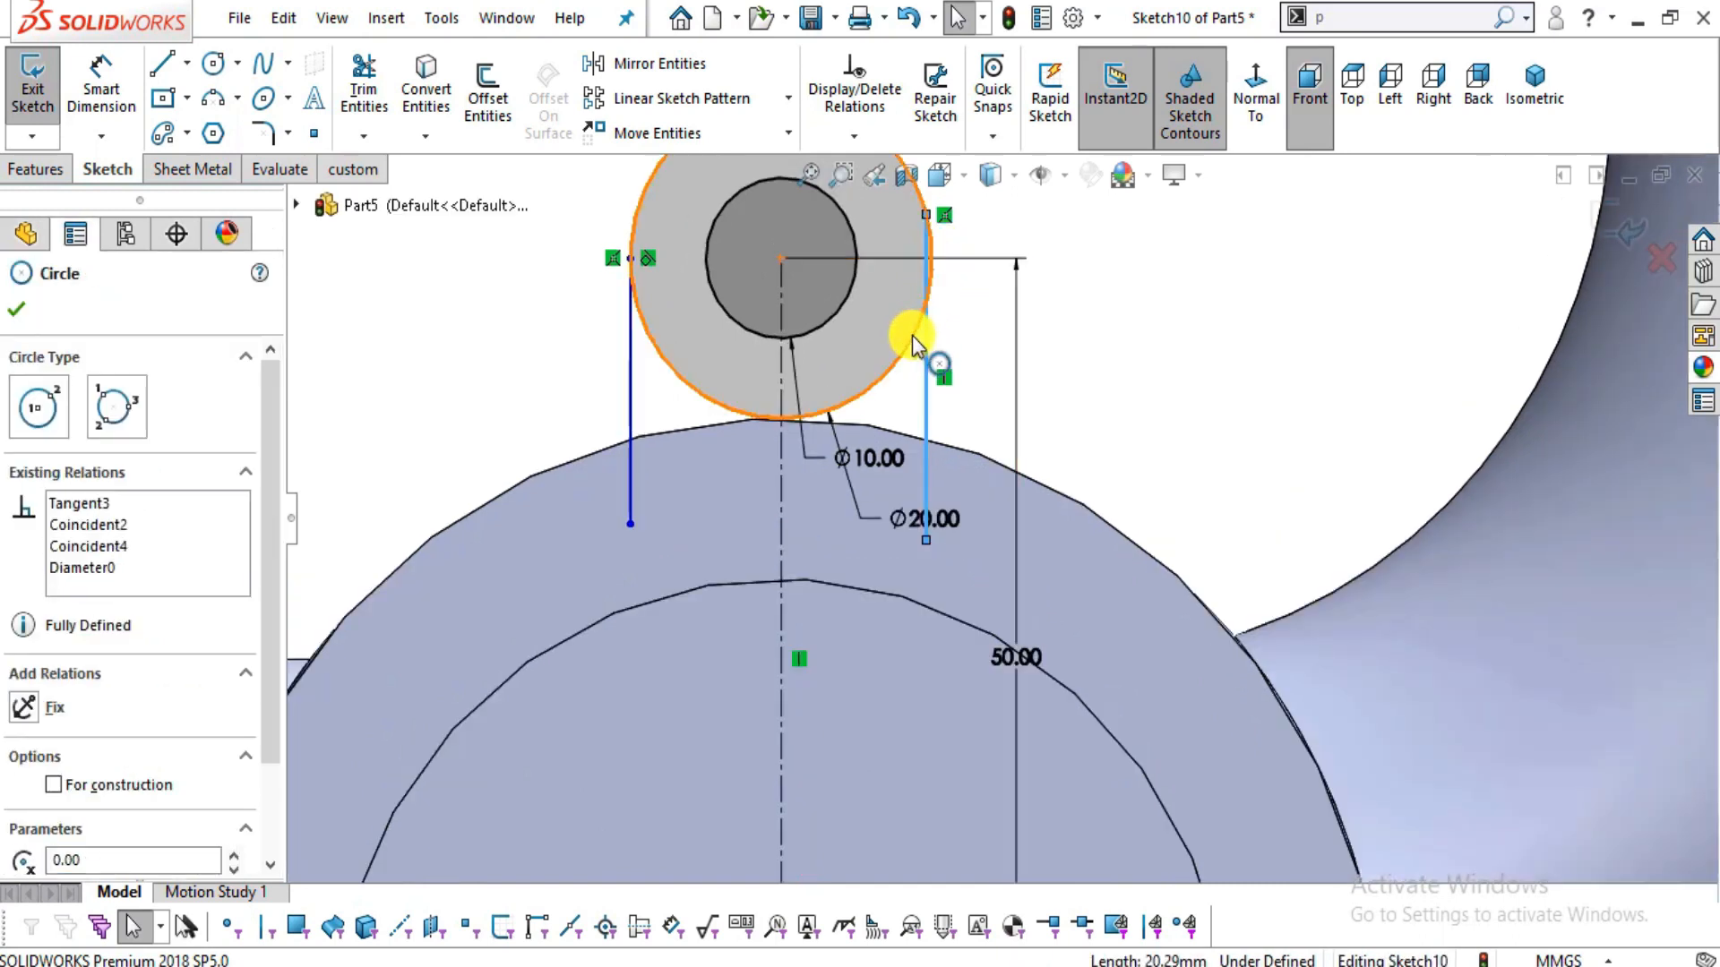
left_click(927, 340, "ctrl")
left_click(992, 226)
scroll(933, 369, "up", 1)
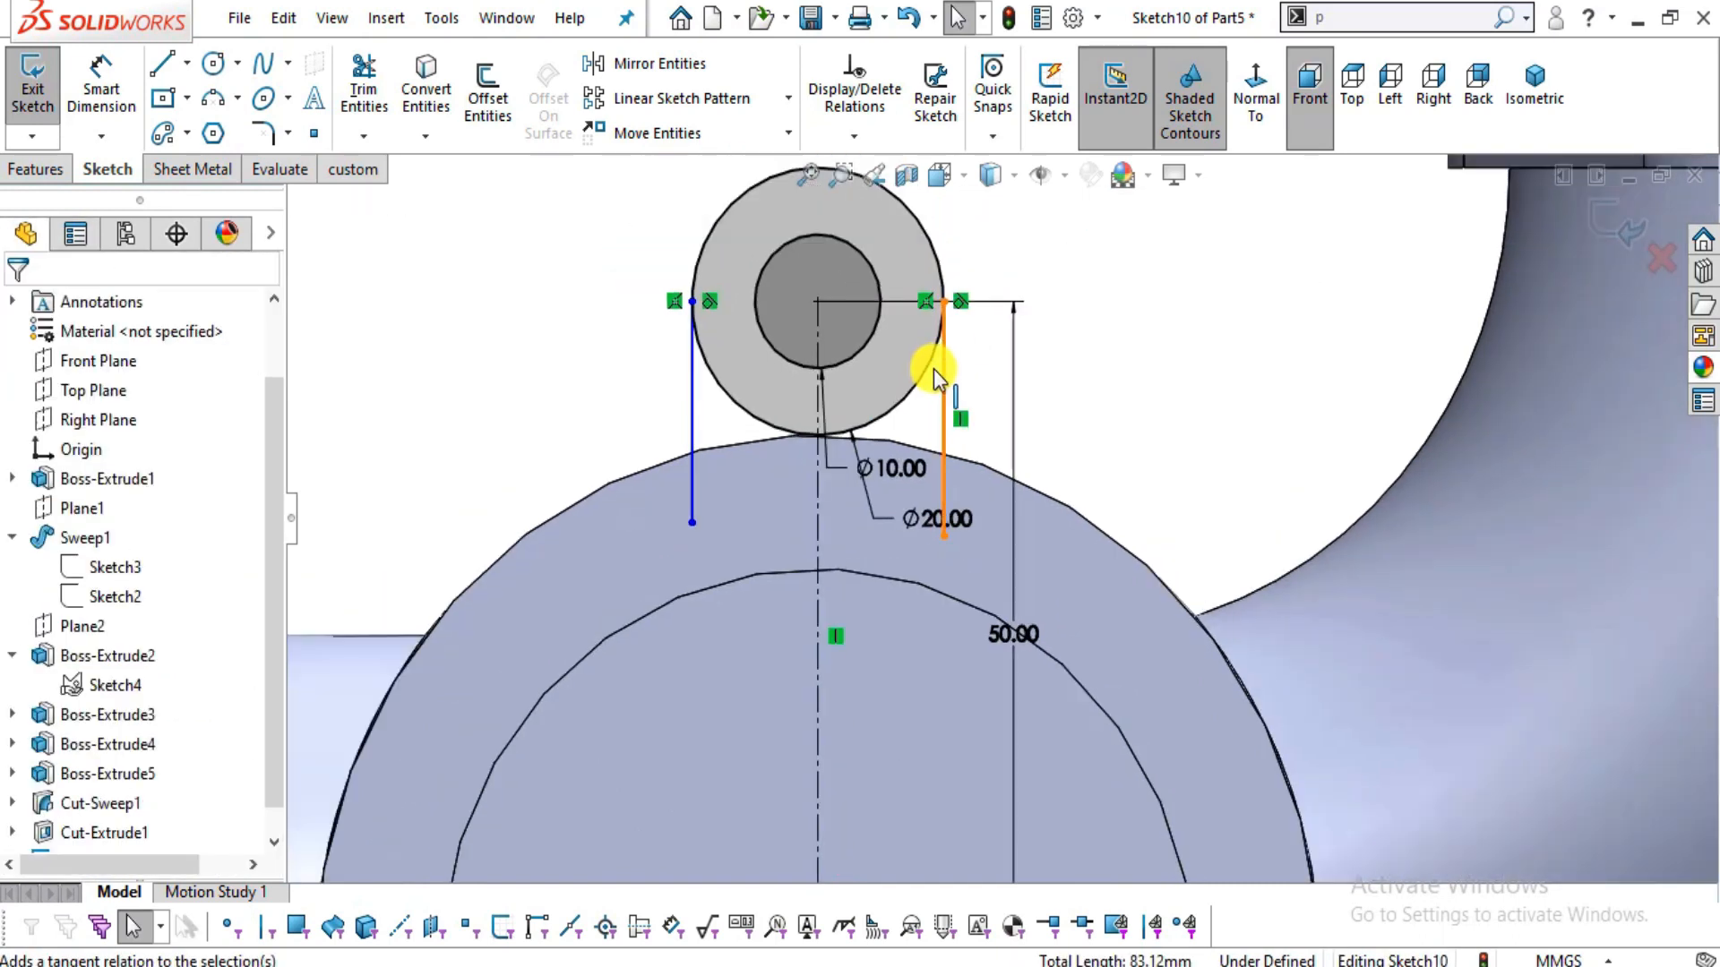
- Raise the document's shaded image quality to a deviation of about 0.102 mm and increase the wireframe resolution too
scroll(934, 369, "down", 3)
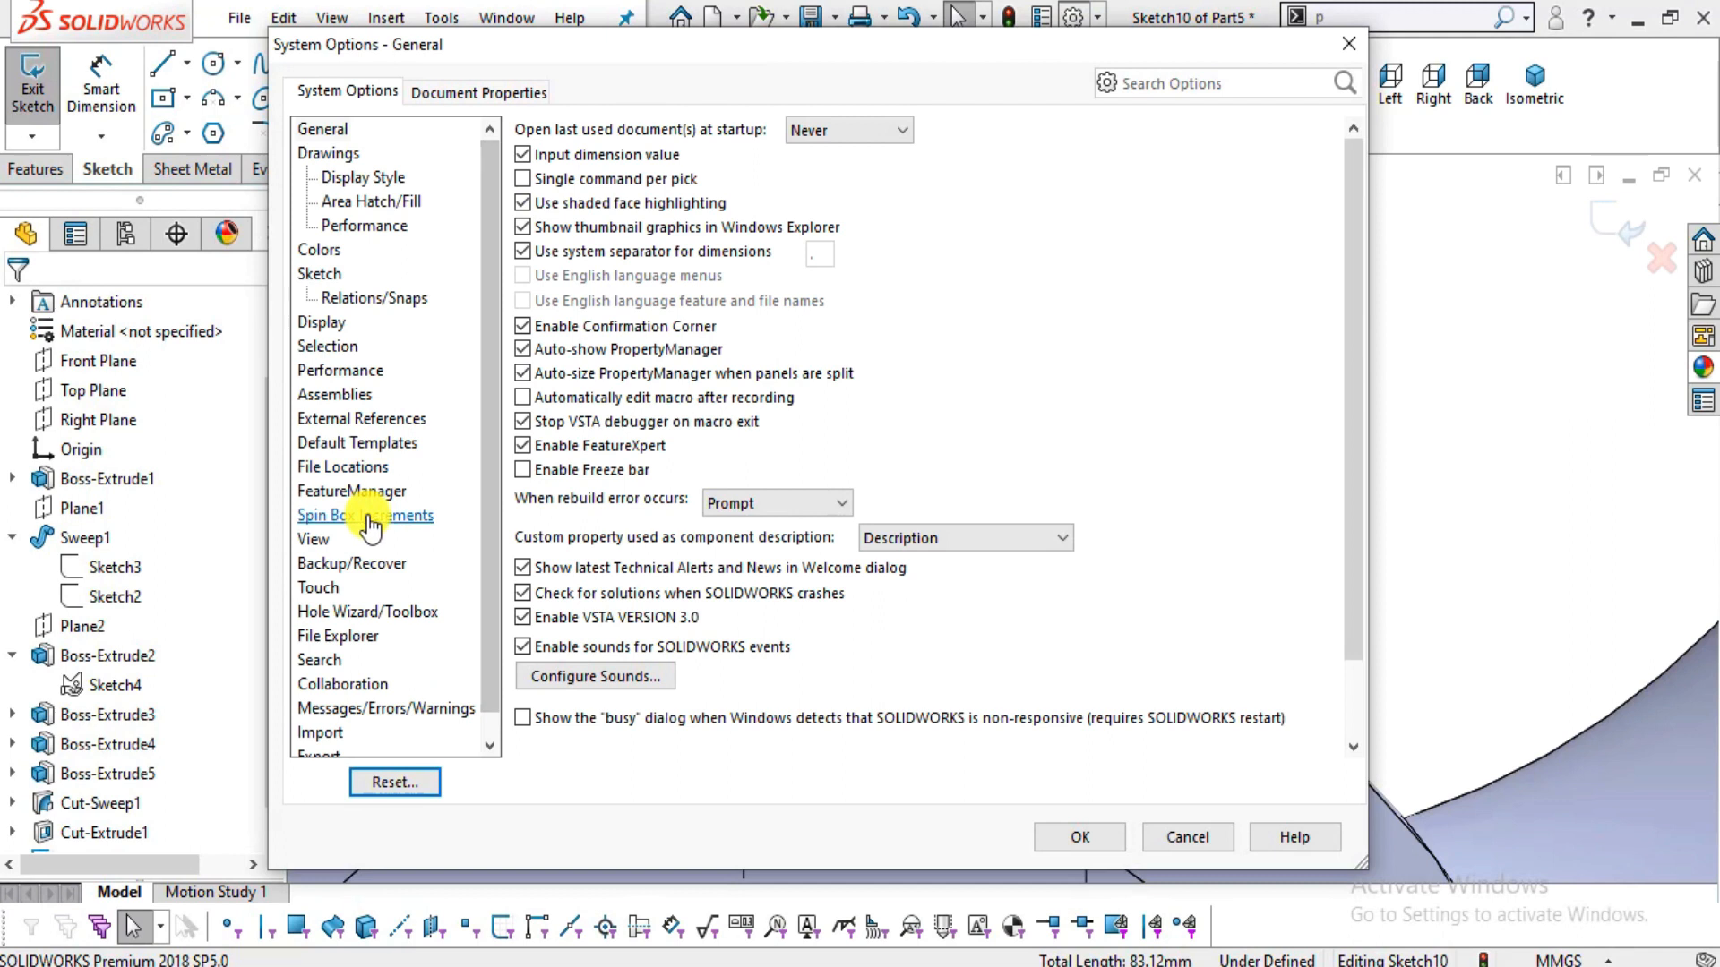
left_click(458, 93)
left_click(349, 394)
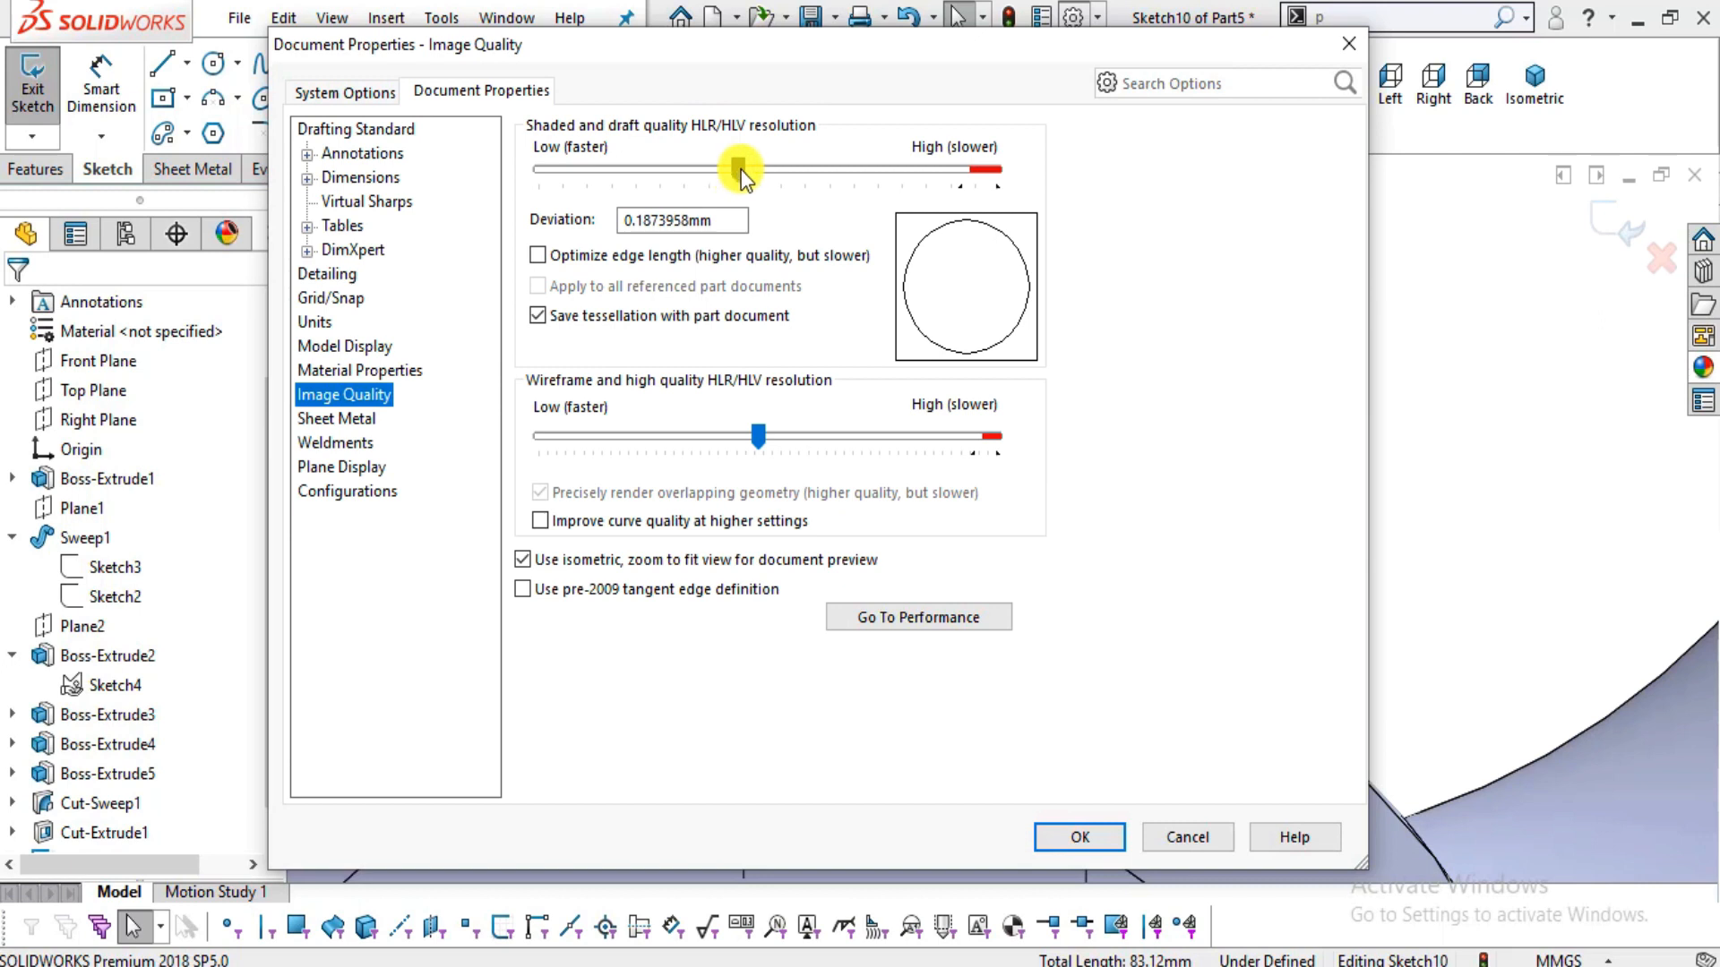
left_click_drag(740, 170, 903, 172)
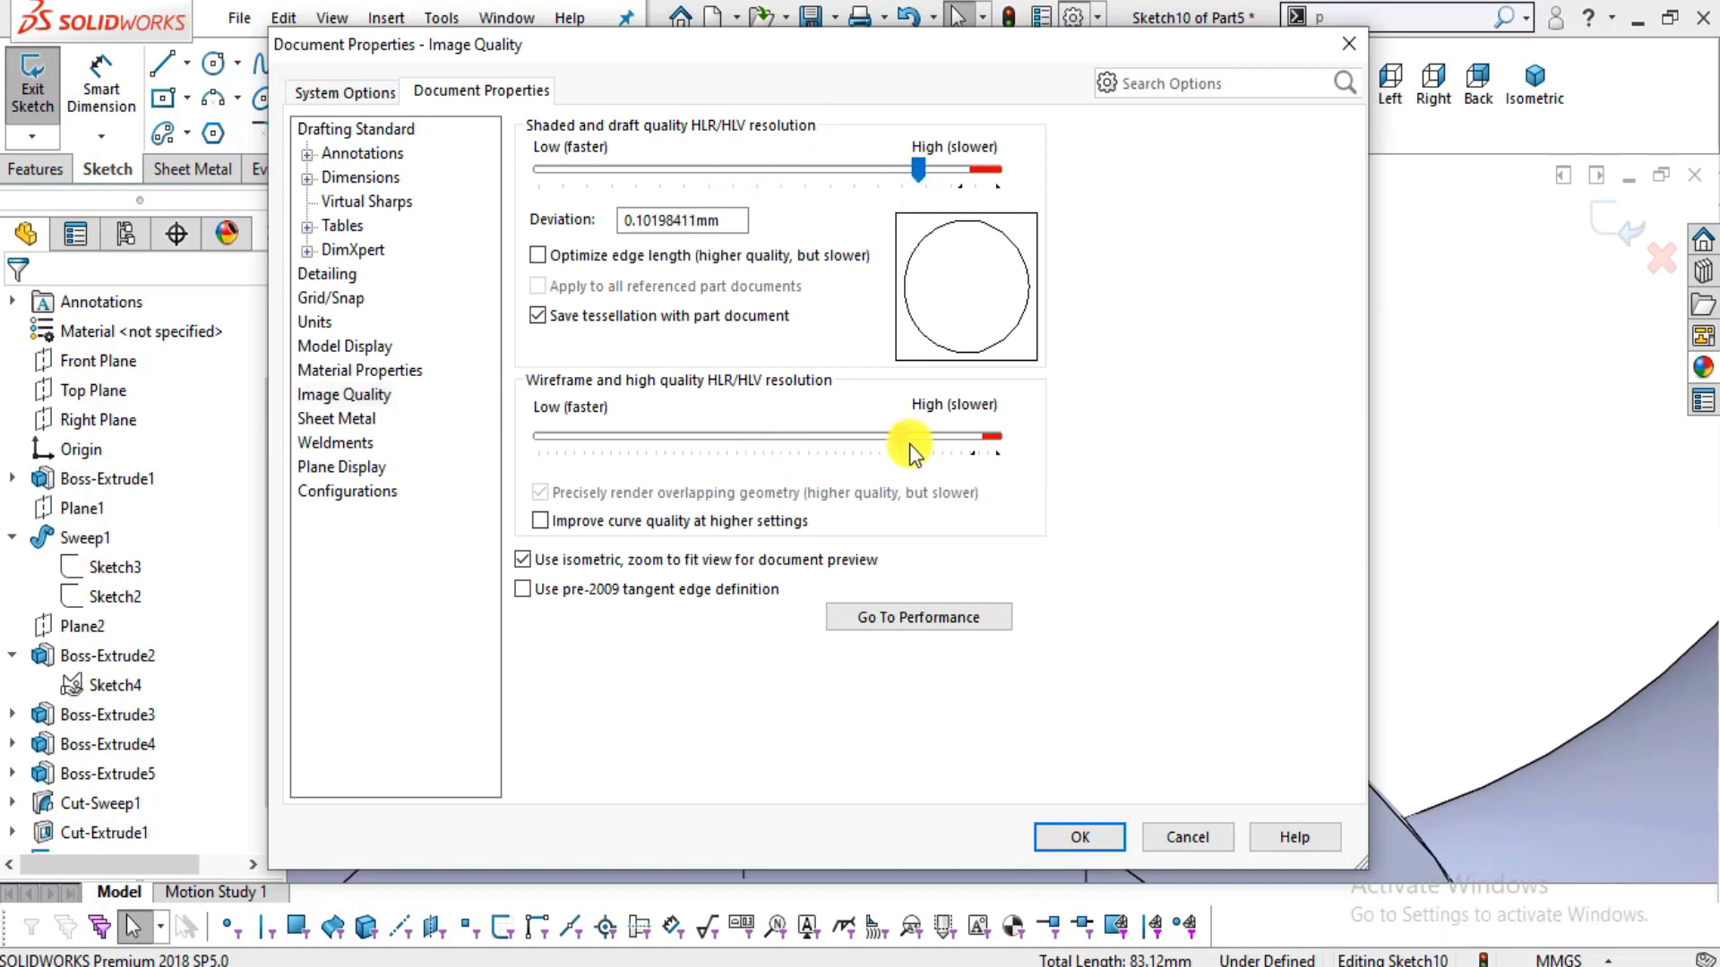
left_click(1081, 837)
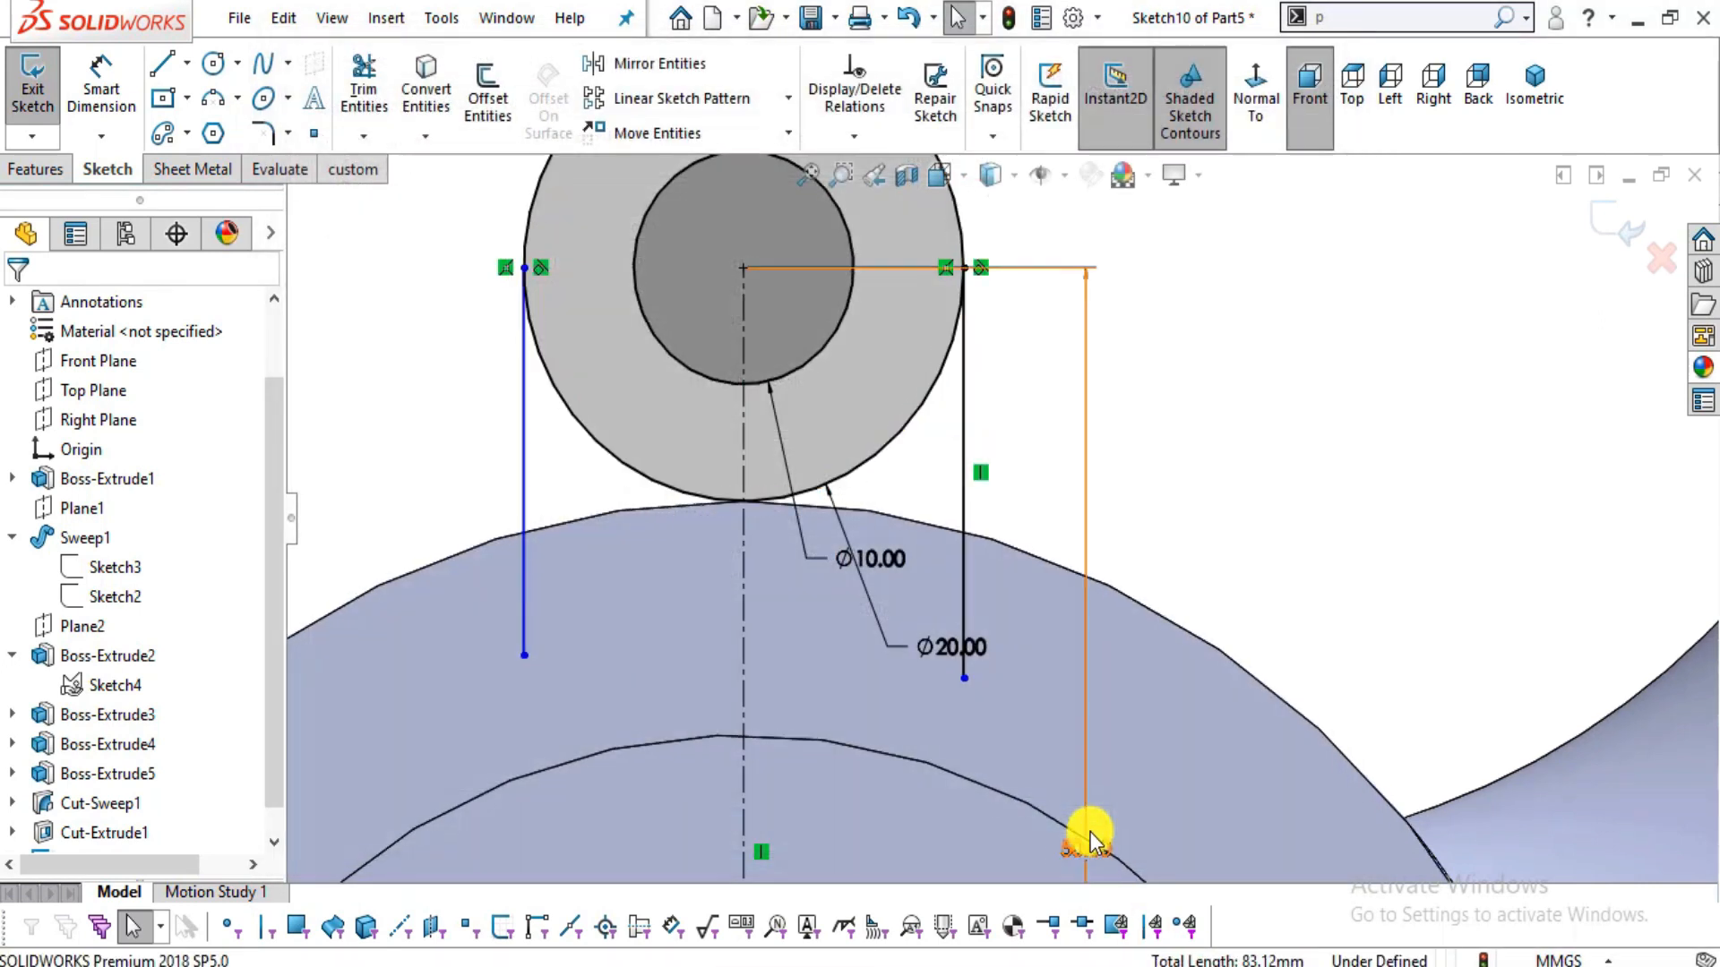
scroll(1252, 491, "up", 2)
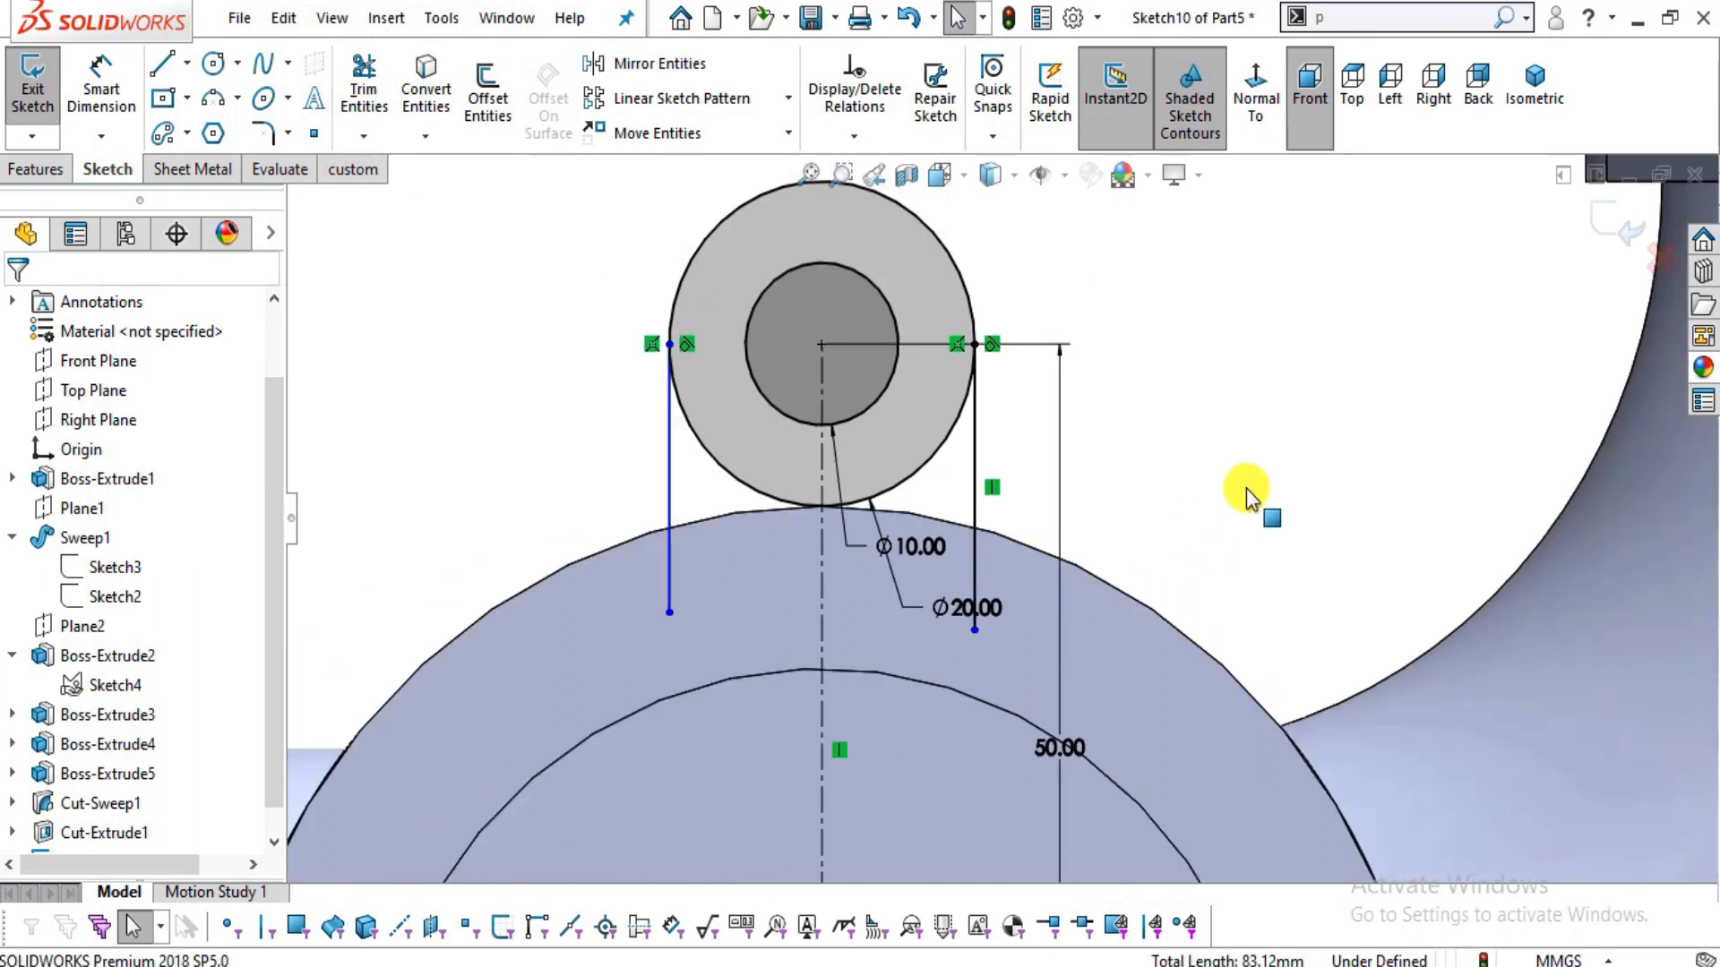
- Convert the ring face's outer circular edge into a sketch circle
scroll(1120, 561, "down", 5)
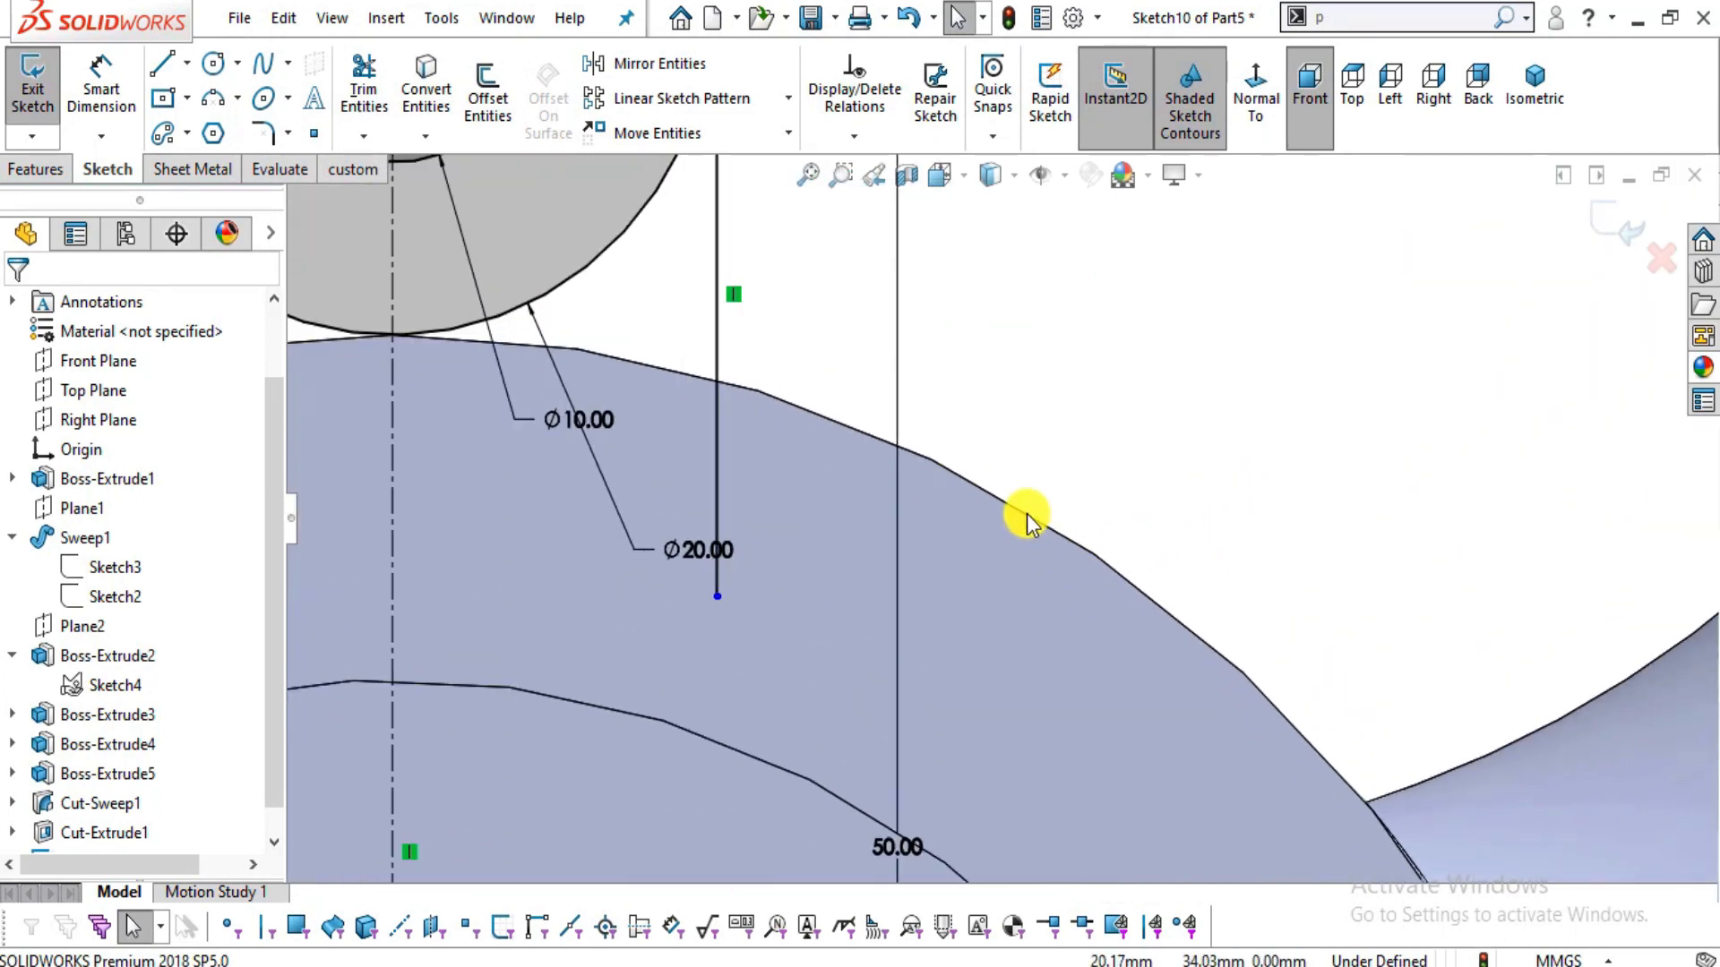
left_click(981, 487)
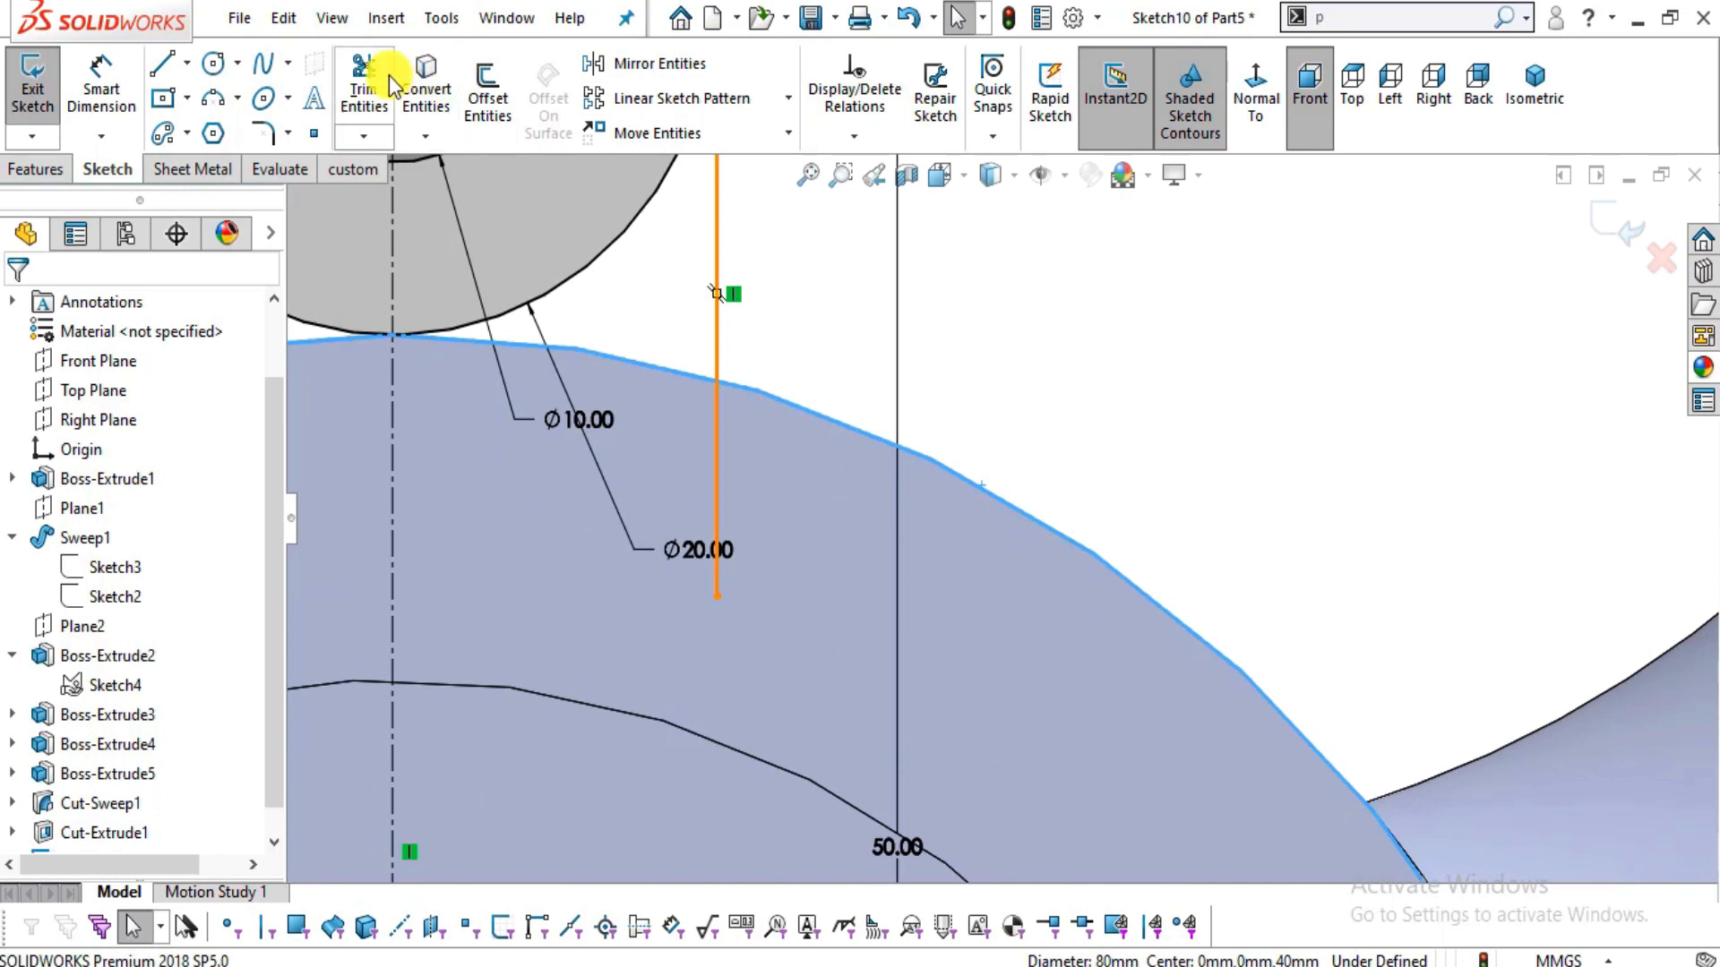
left_click(414, 75)
scroll(1044, 365, "up", 4)
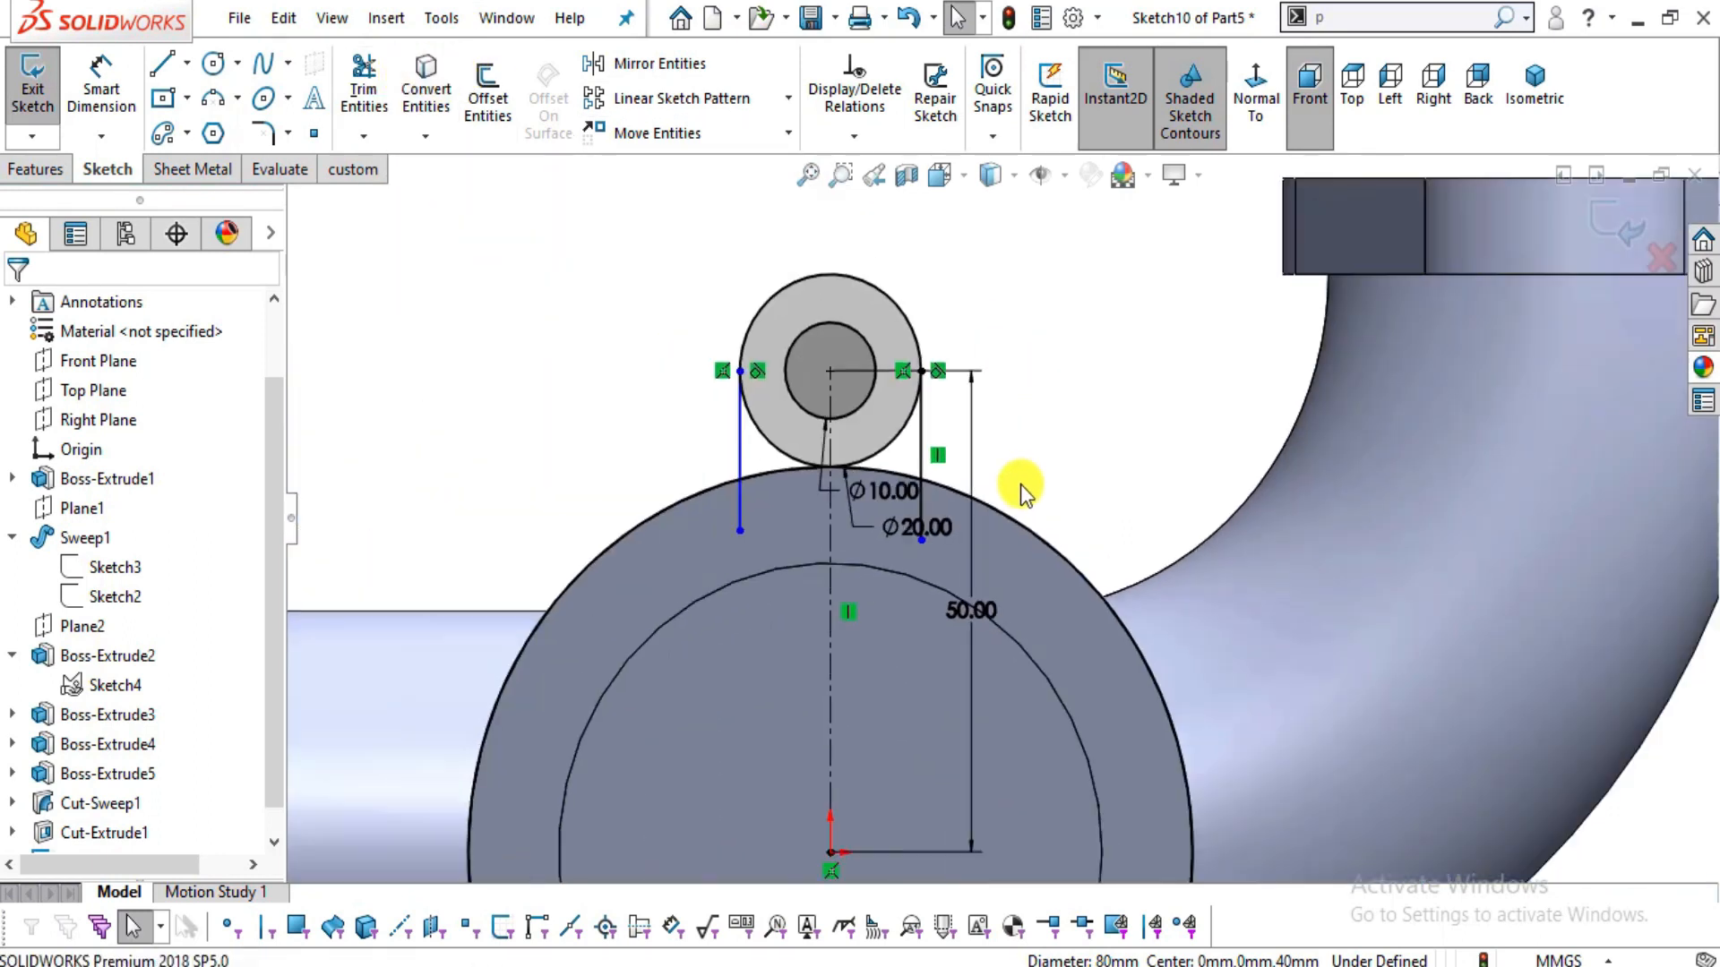
- Trim the lower ends of both vertical lines back to the converted ring circle
scroll(1020, 483, "down", 2)
left_click(363, 90)
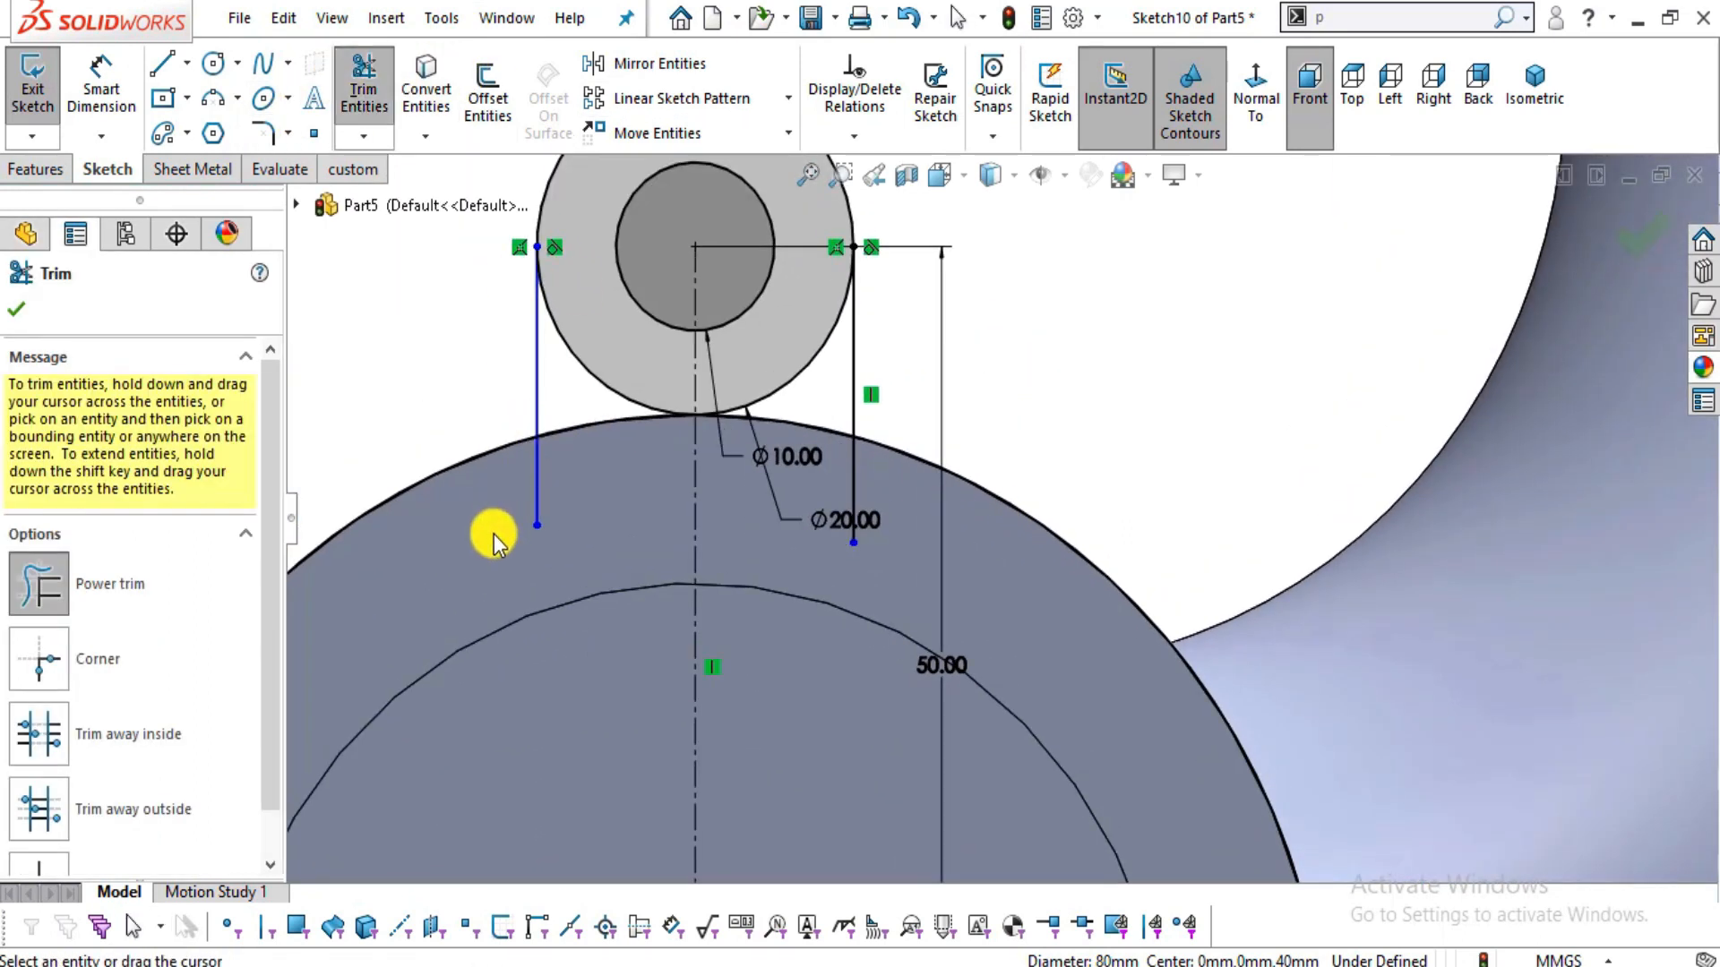
scroll(782, 461, "up", 1)
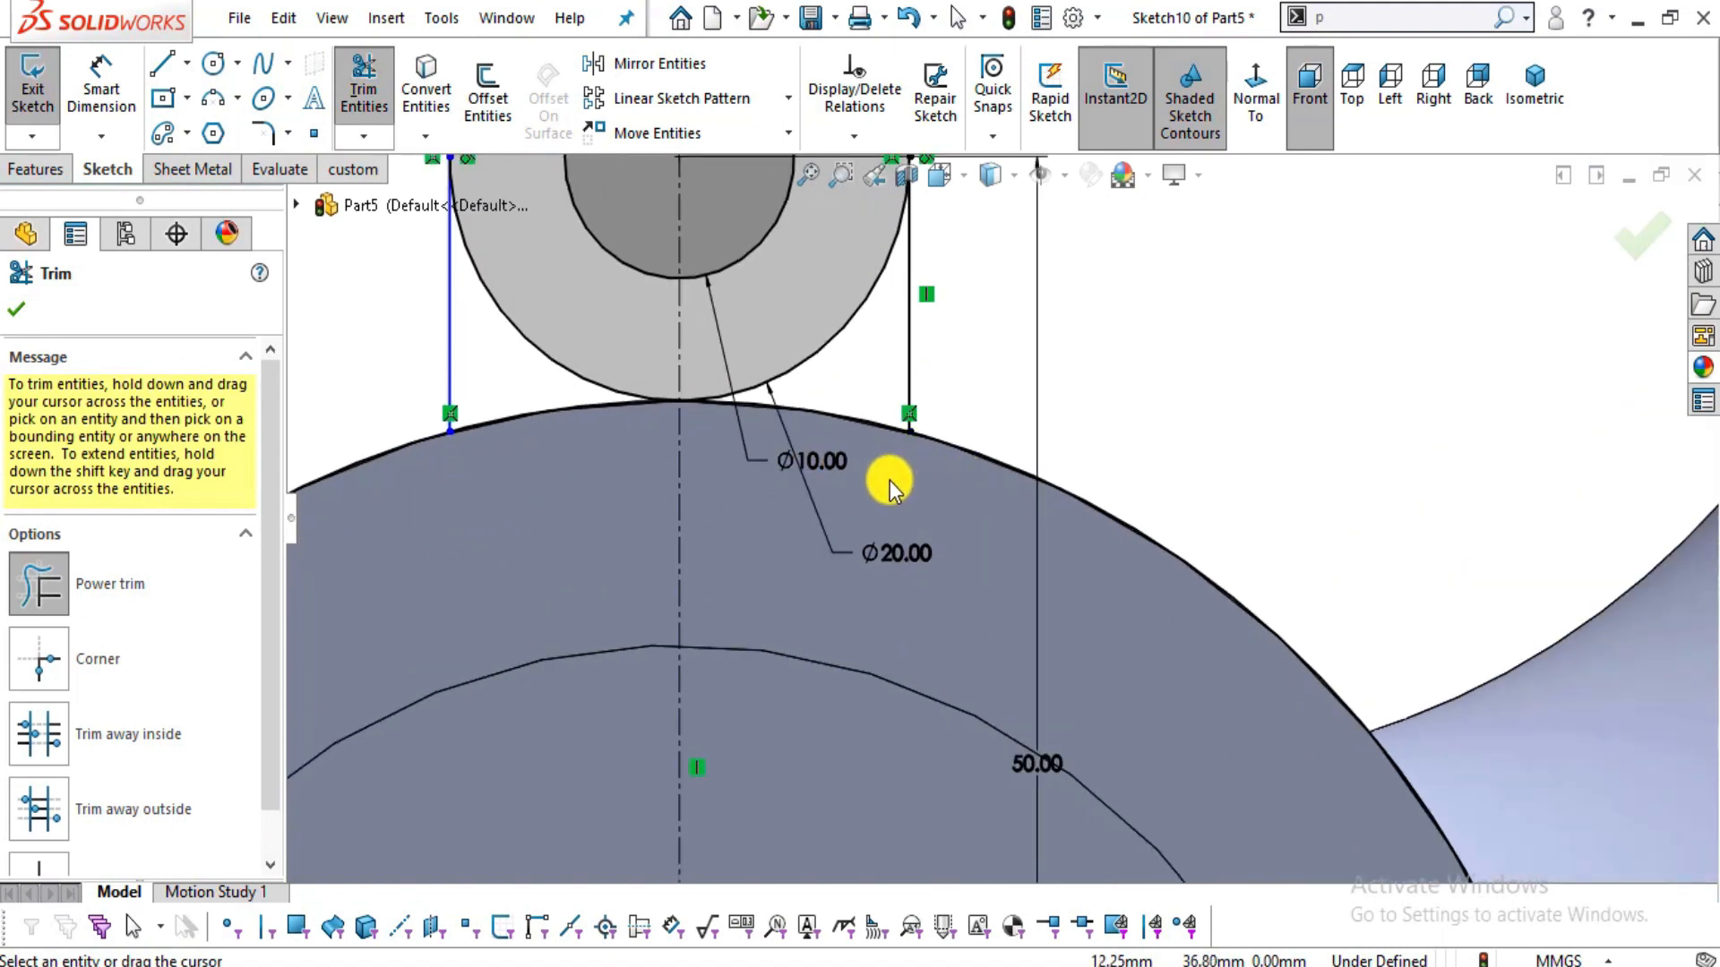
scroll(864, 474, "up", 1)
key("Escape")
scroll(810, 460, "up", 1)
scroll(948, 460, "down", 2)
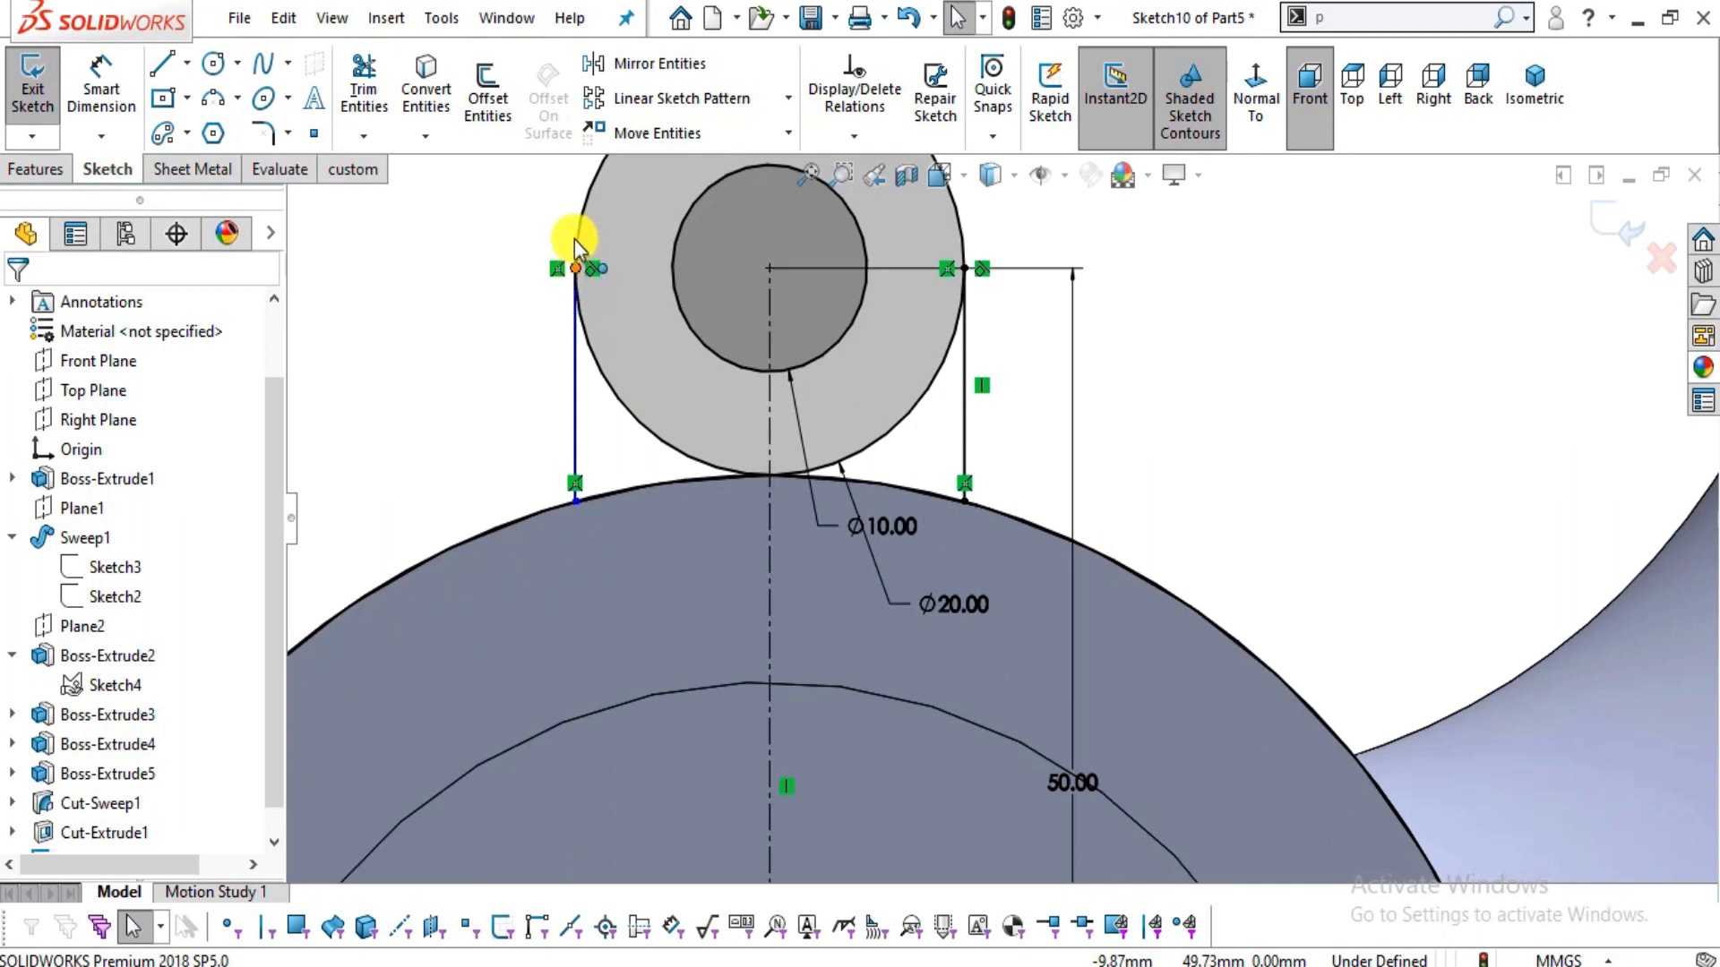
- Test the left side line's freedom by moving its upper endpoint, and add a vertical relation to the line
left_click(576, 270)
left_click_drag(552, 298, 552, 290)
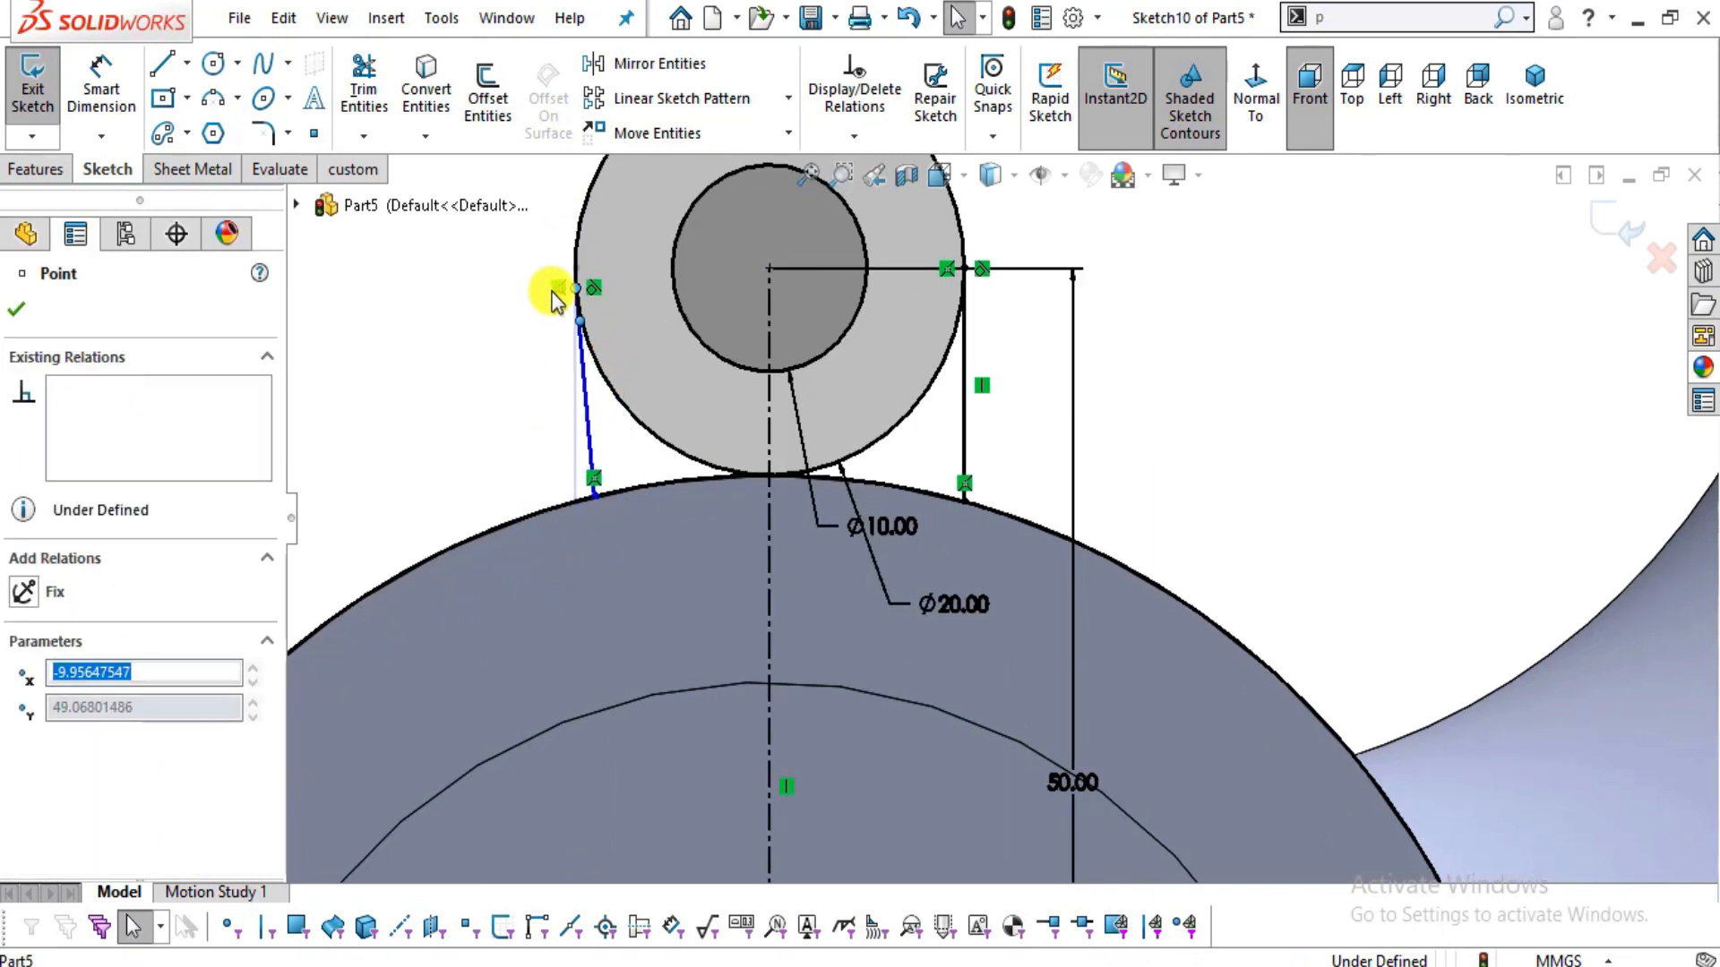
left_click(549, 329)
left_click(584, 383)
left_click(705, 271)
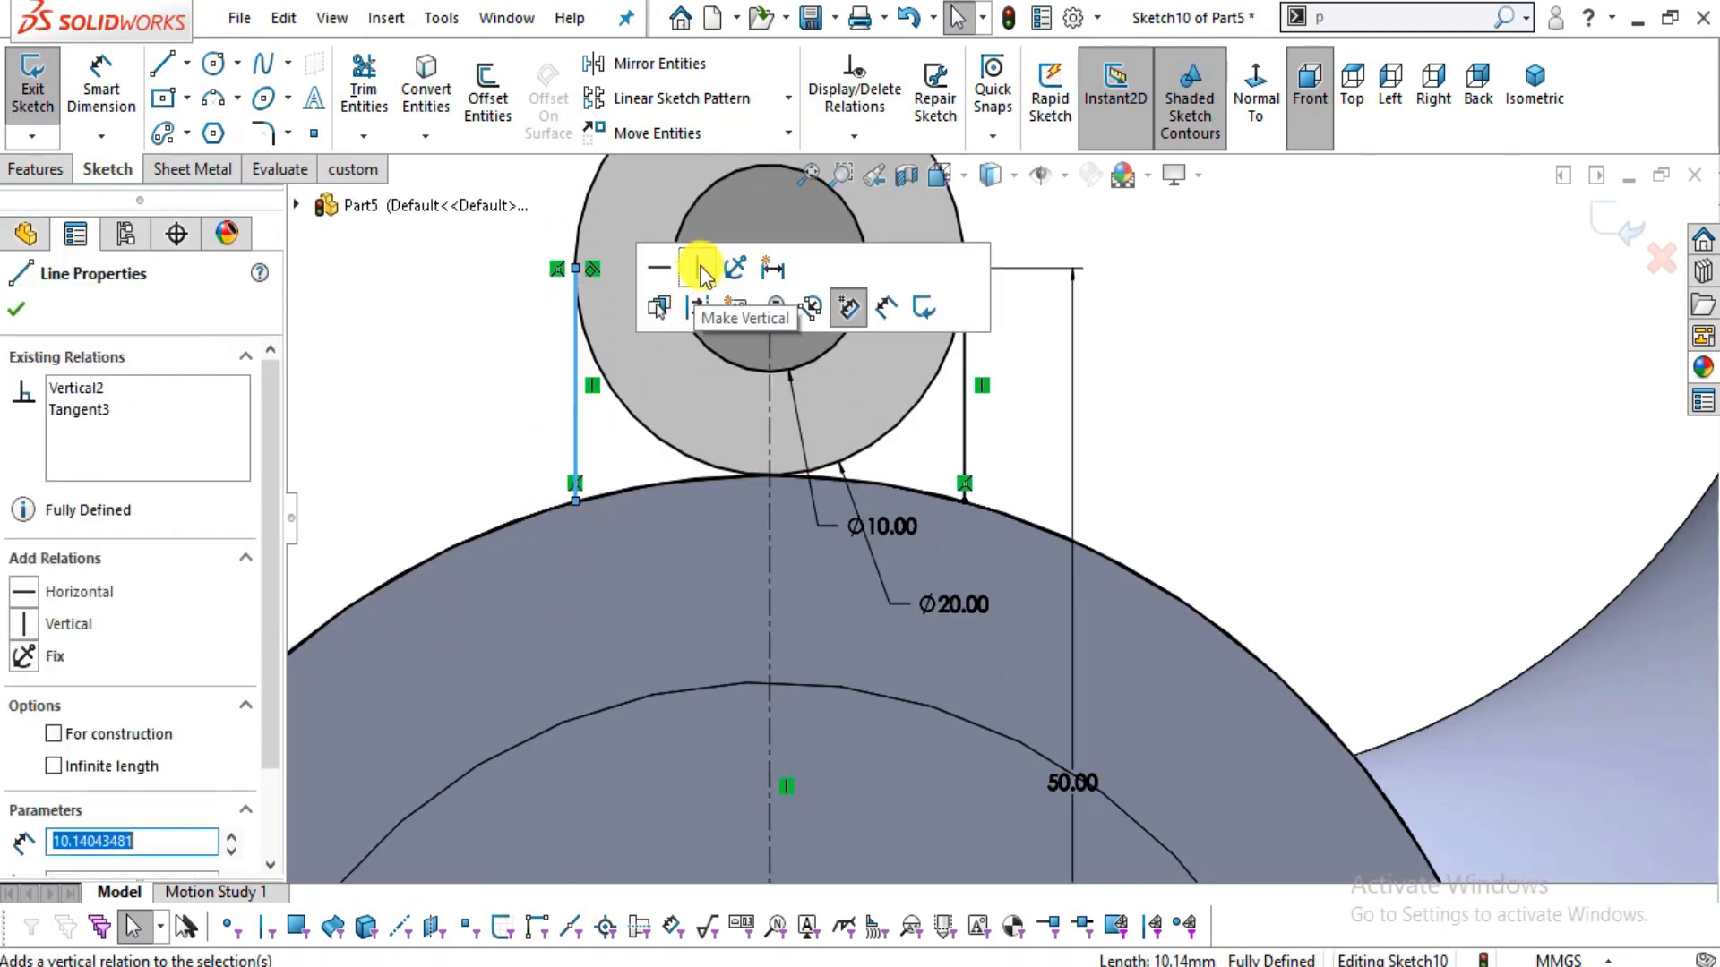
scroll(1009, 519, "up", 2)
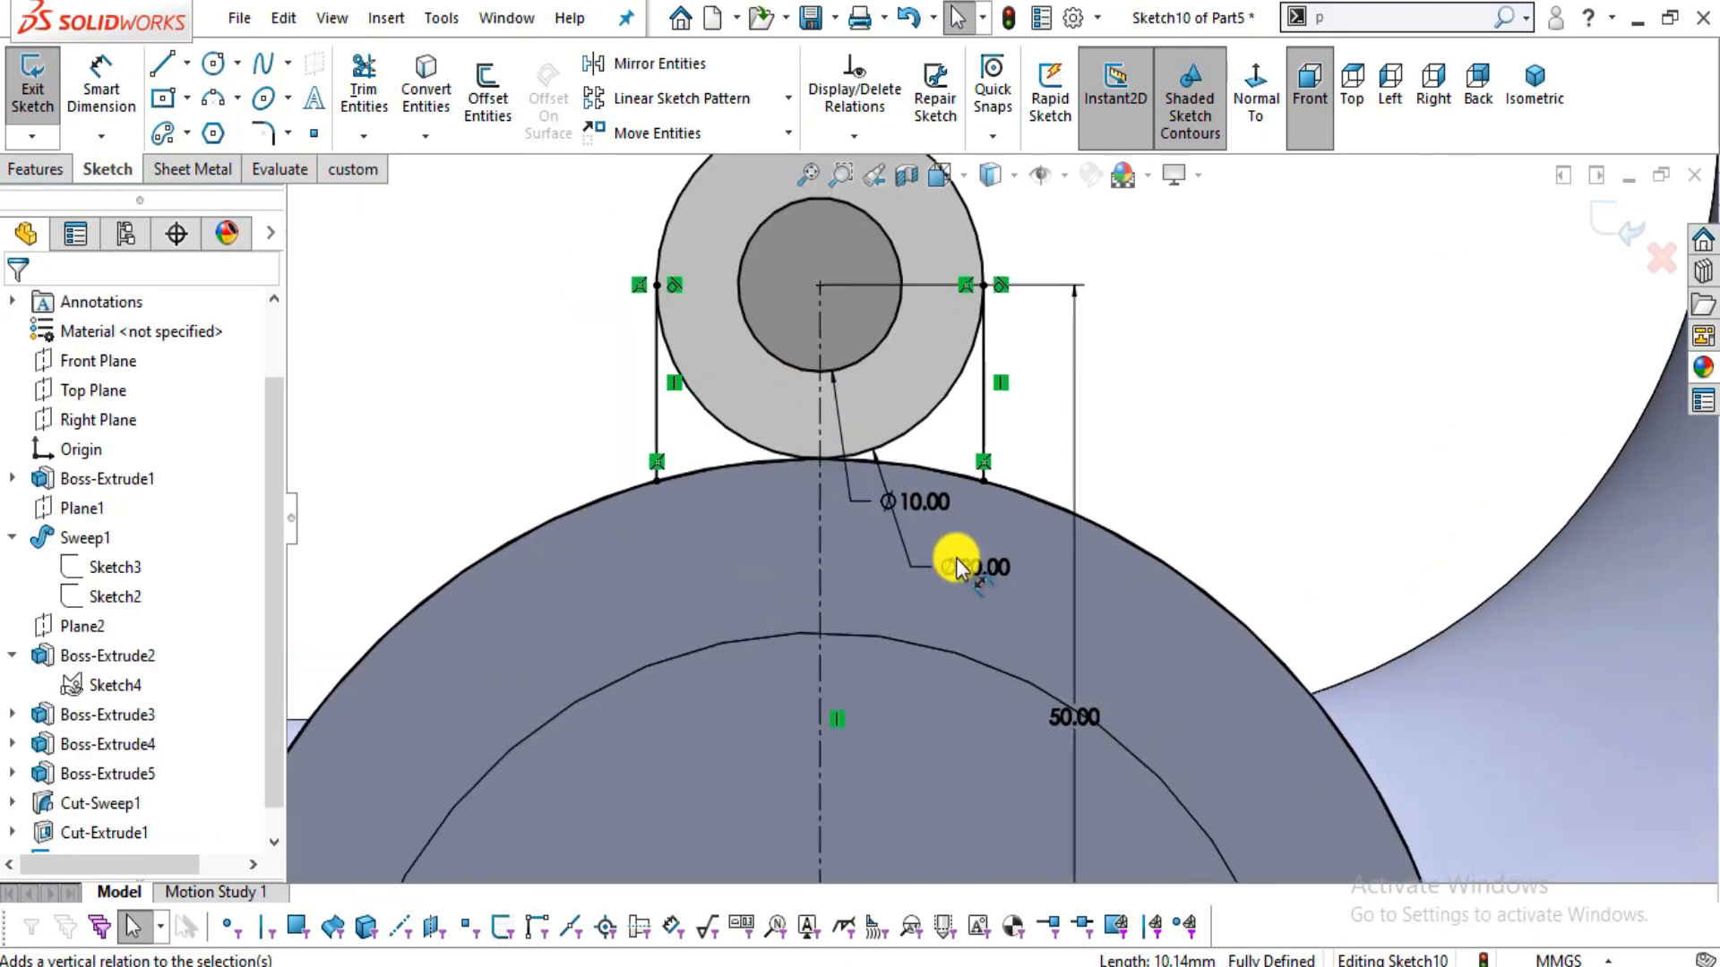
scroll(957, 563, "up", 6)
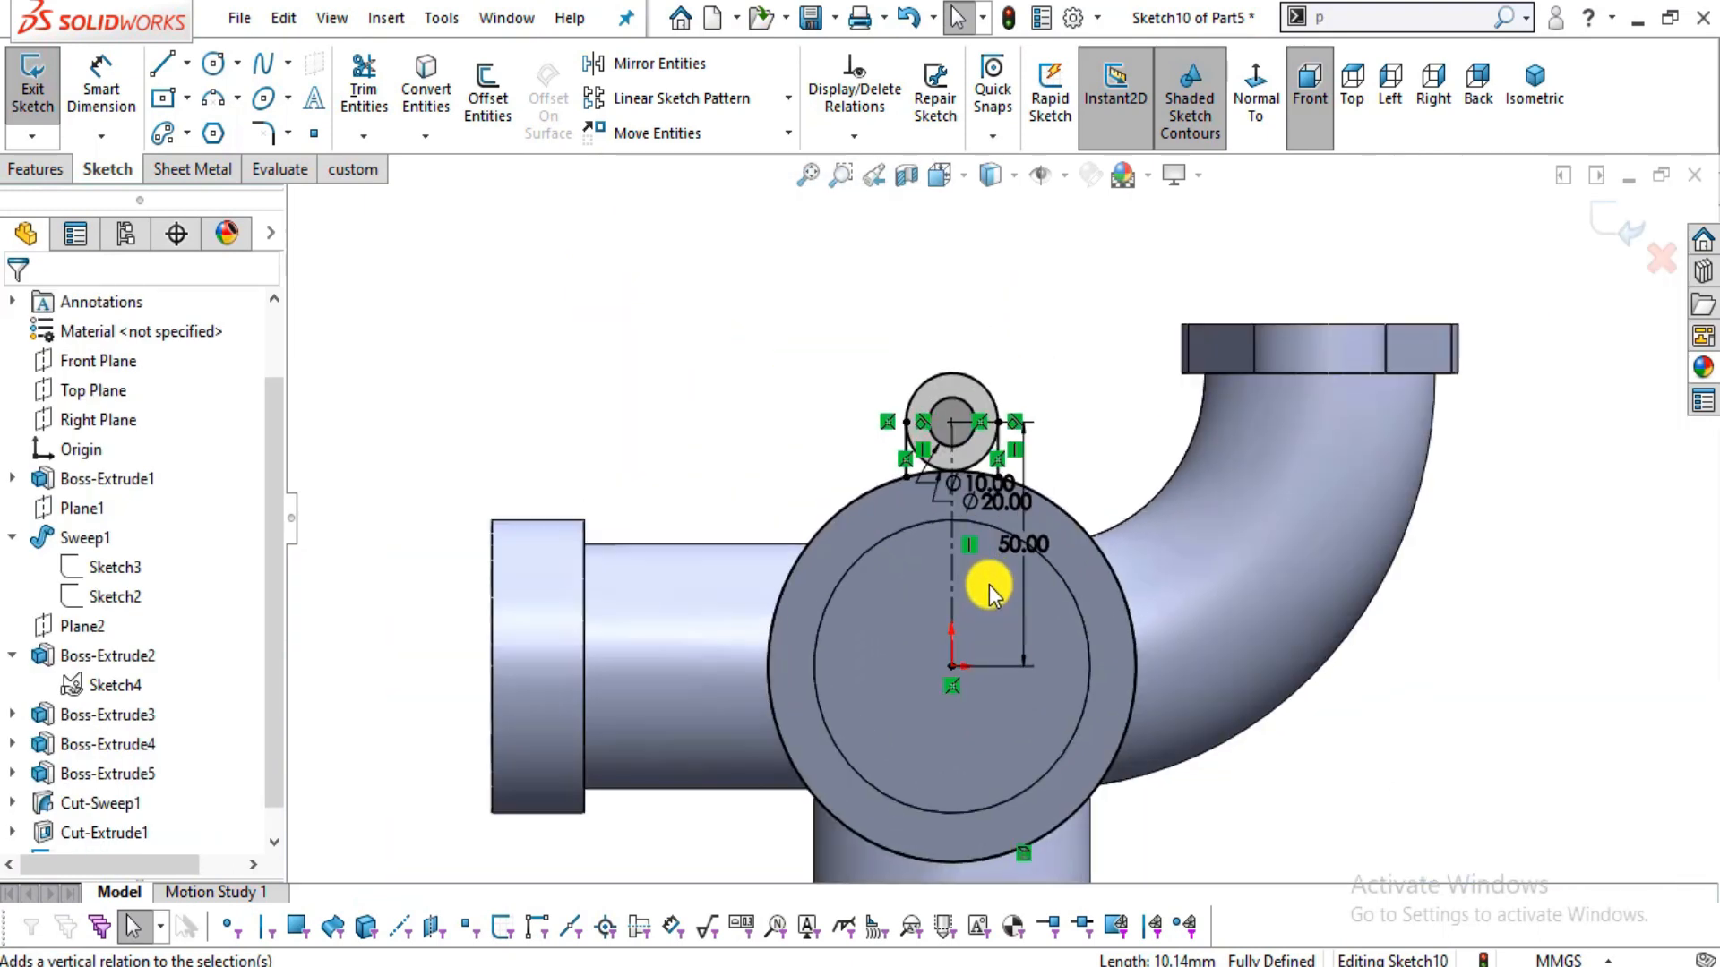
- Trim away the lower half of the 20 mm circle between the two side lines, leaving a rounded lug outline
left_click(363, 90)
scroll(949, 430, "down", 5)
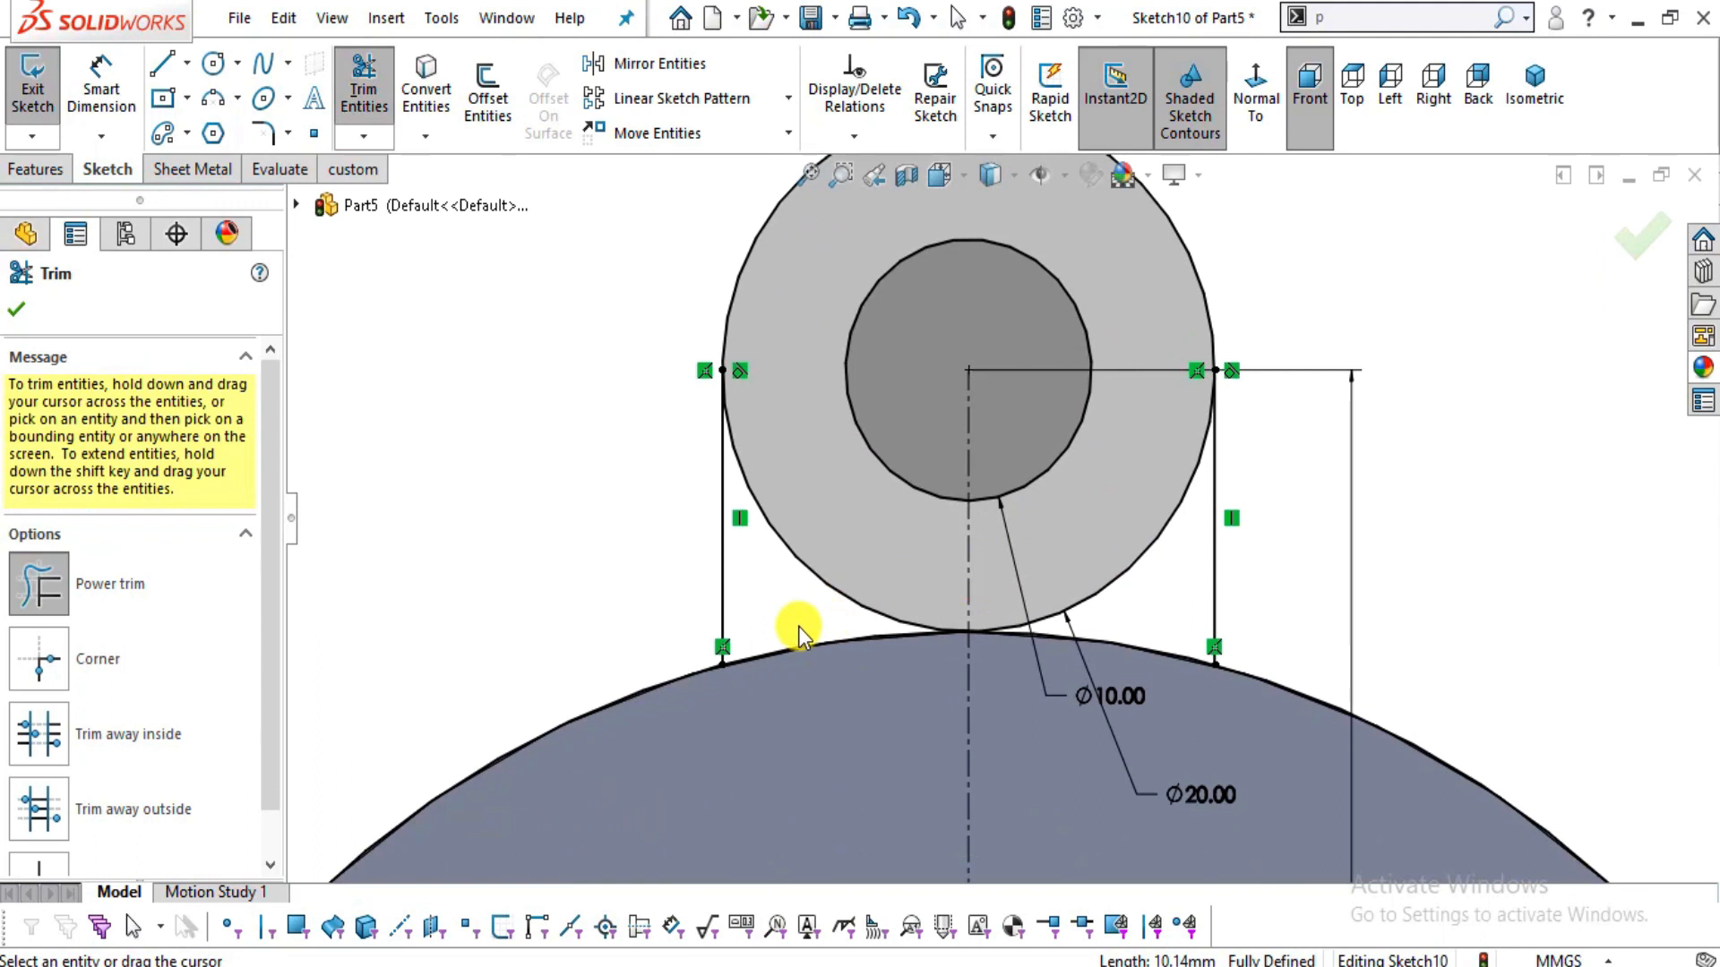
left_click_drag(800, 632, 826, 559)
scroll(1005, 493, "up", 5)
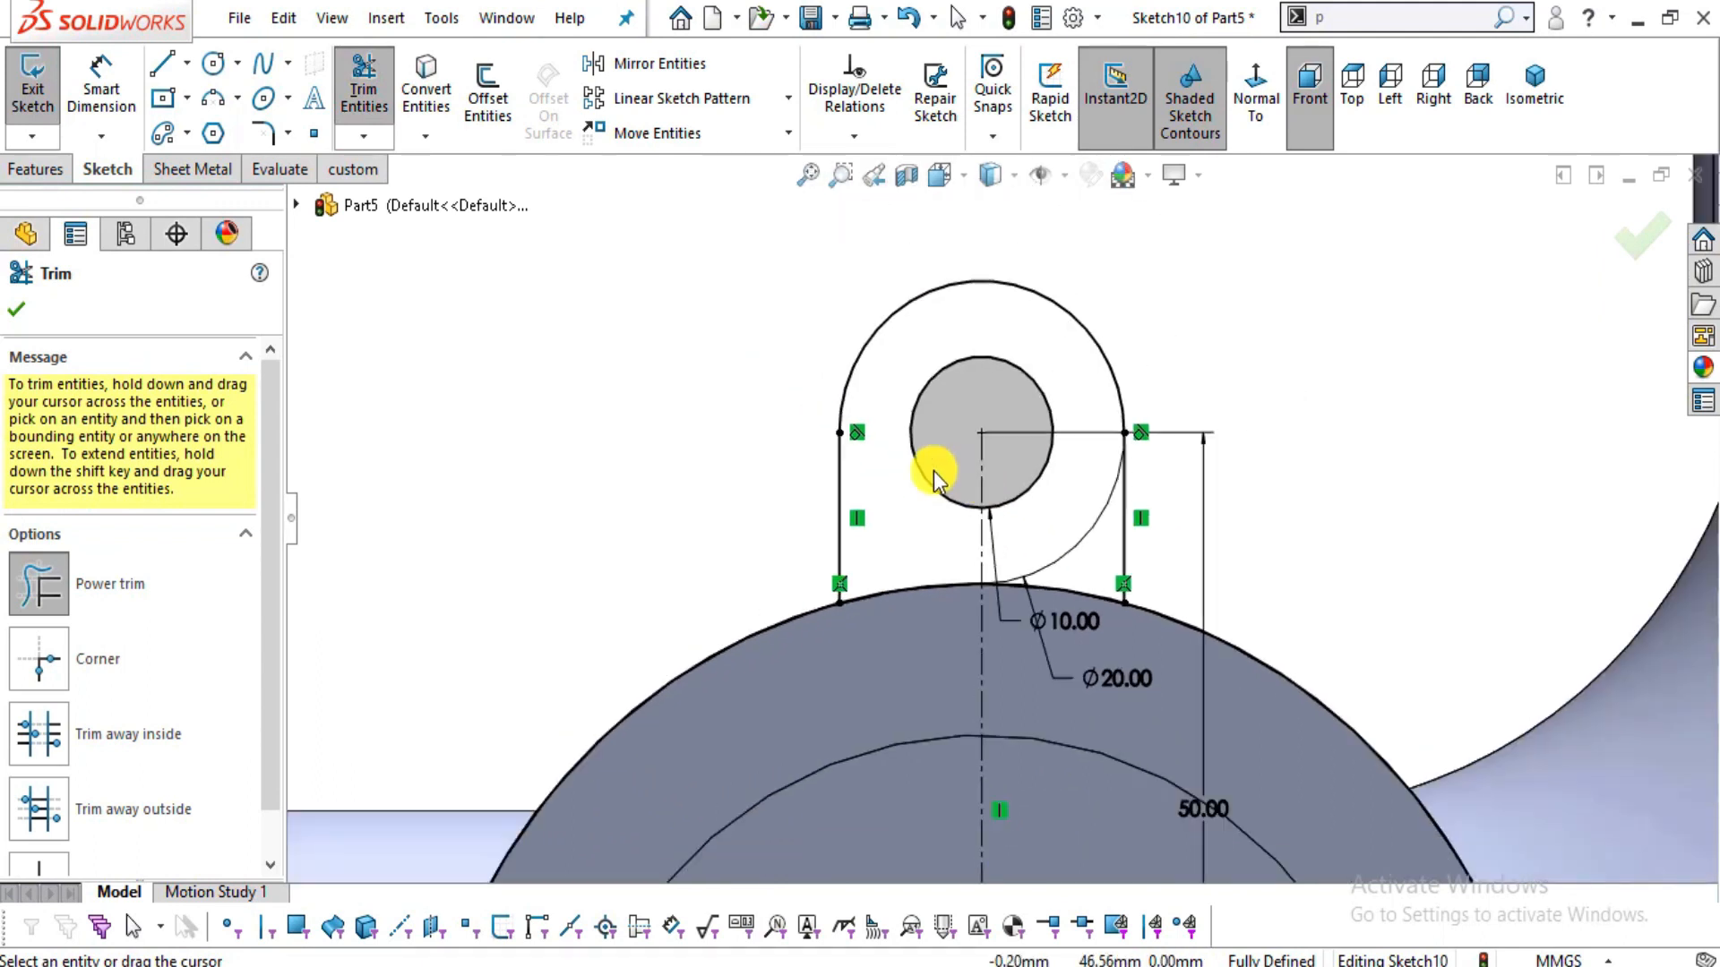
left_click(16, 309)
scroll(884, 285, "up", 3)
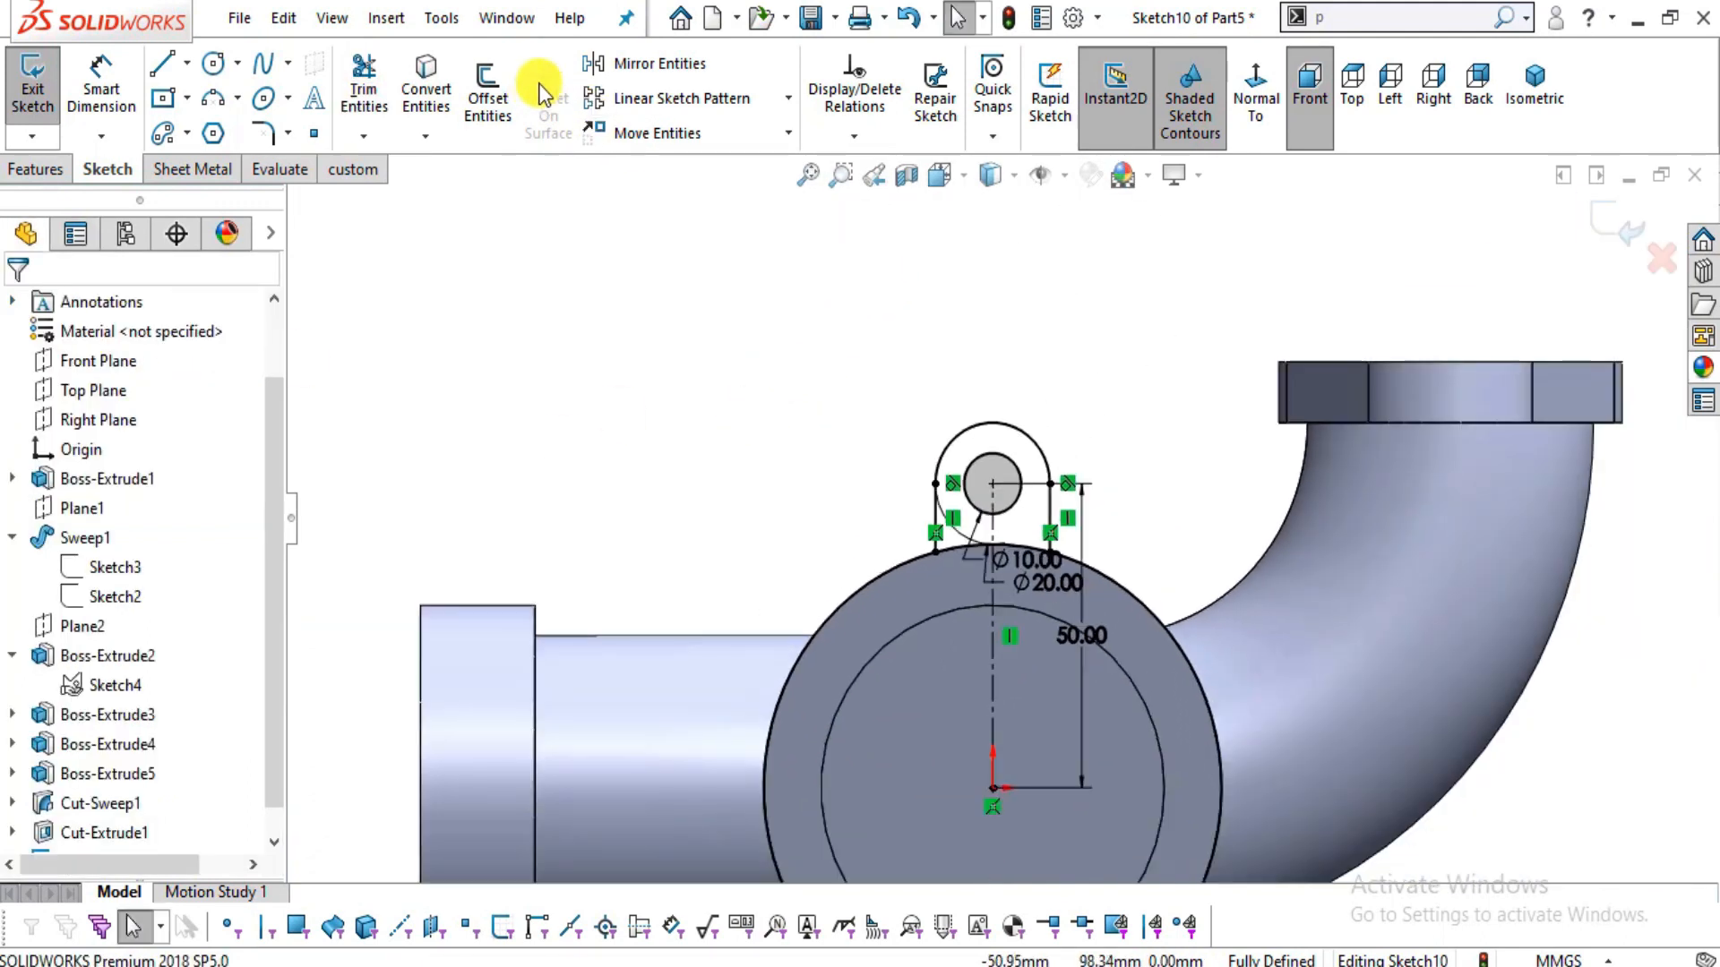
- Set up a circular sketch pattern about the origin with 3 equally spaced instances over 360 degrees, checking the reference drawing
left_click(788, 98)
left_click(757, 170)
scroll(1004, 524, "up", 3)
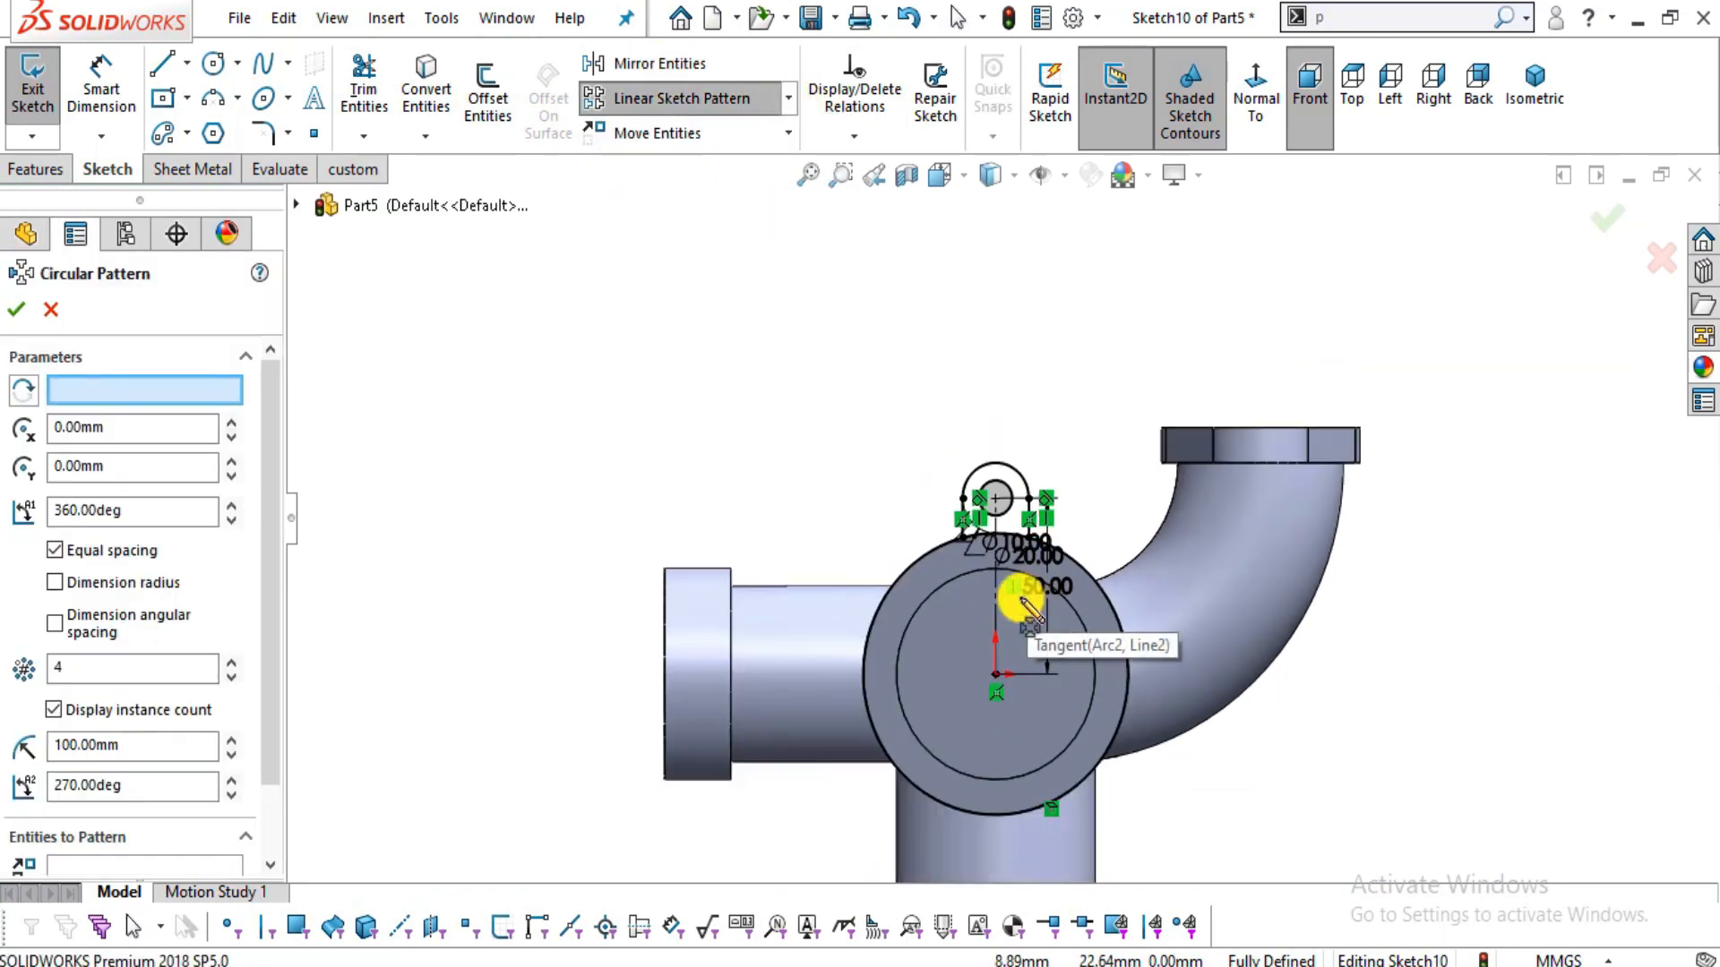
key("alt+Tab")
key("alt+Tab")
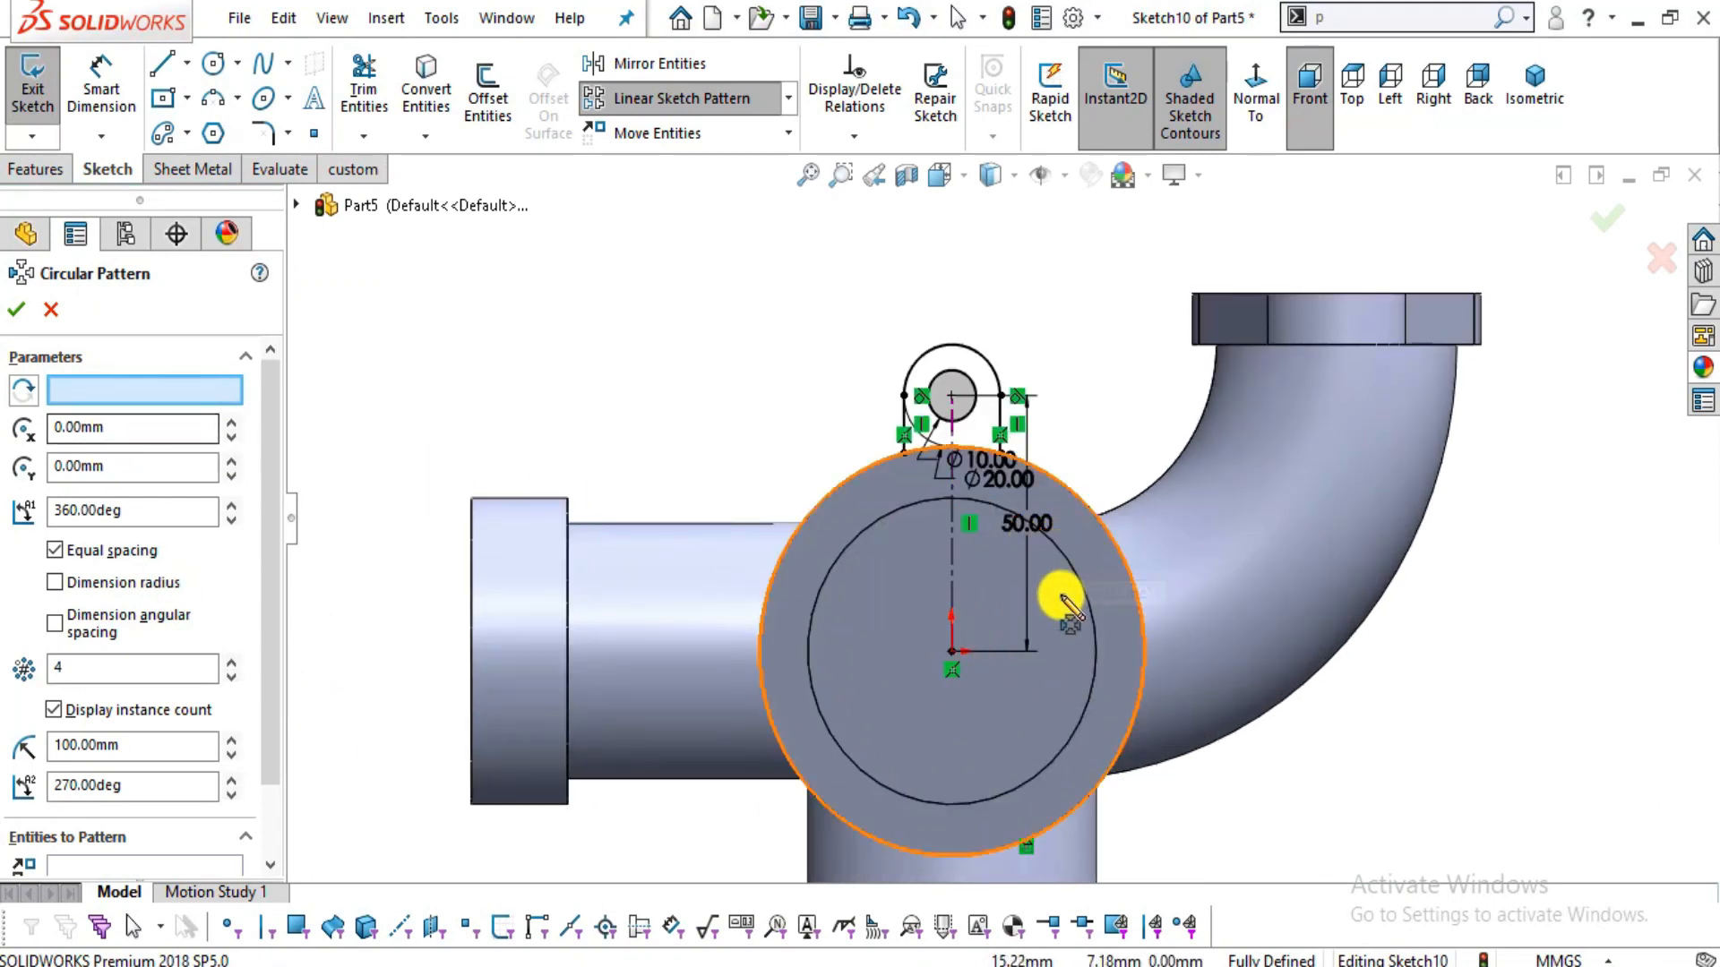
left_click(1121, 546)
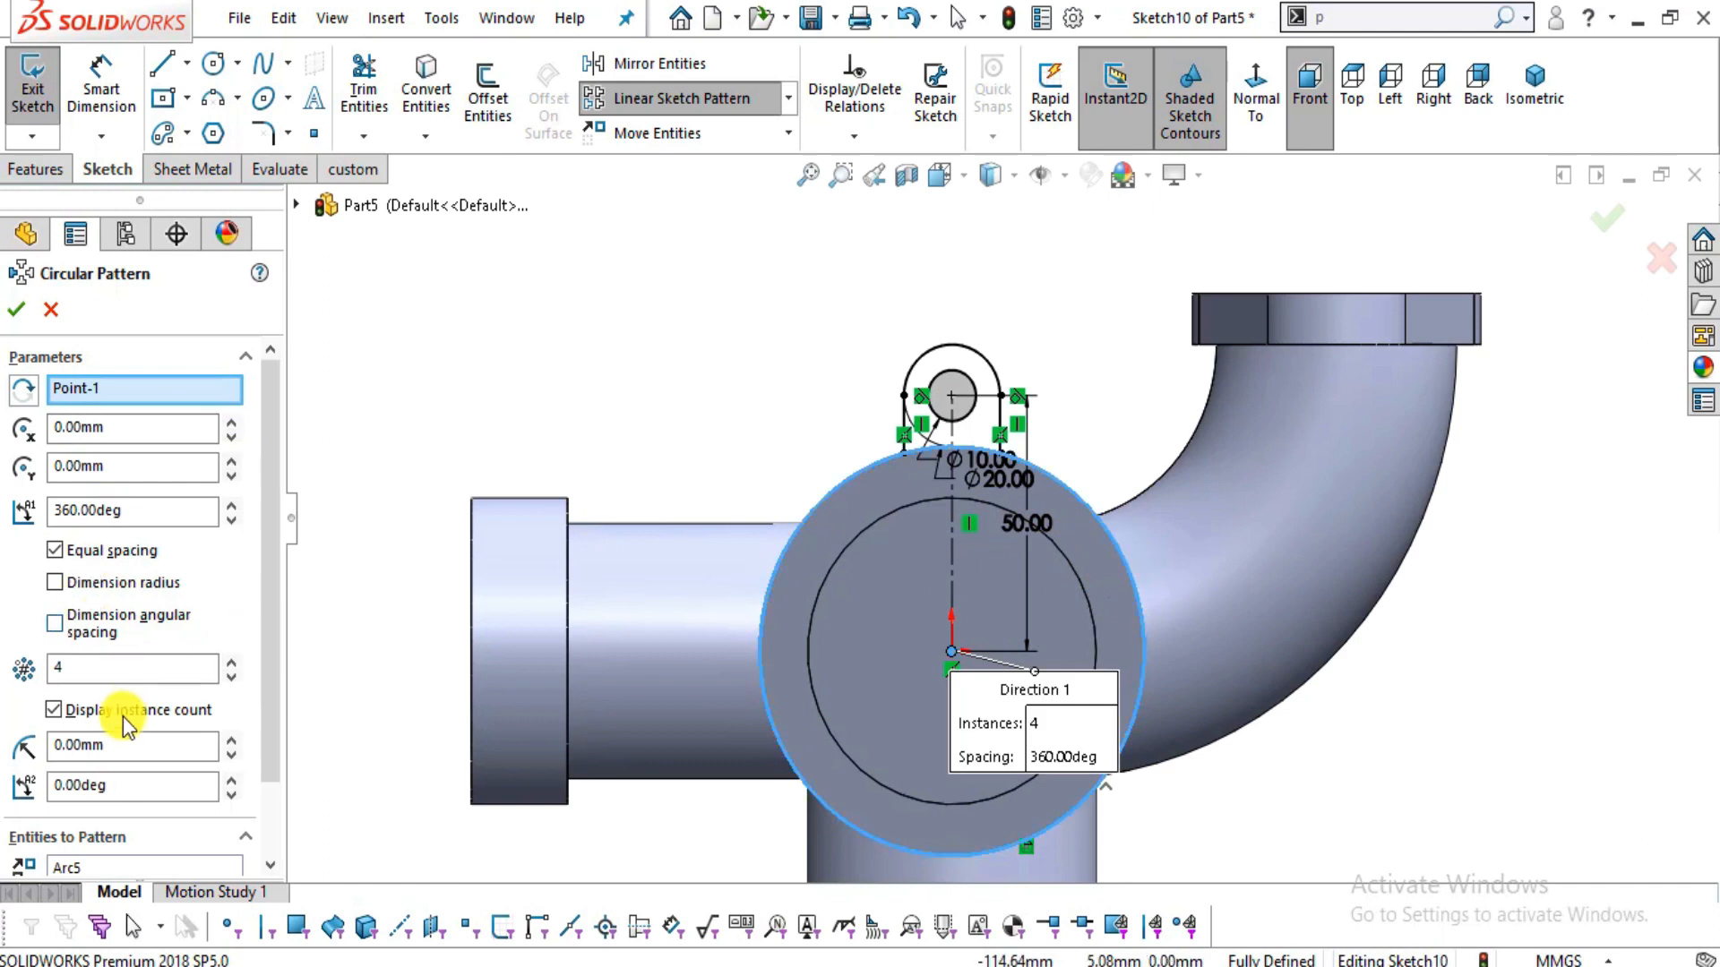
double_click(95, 668)
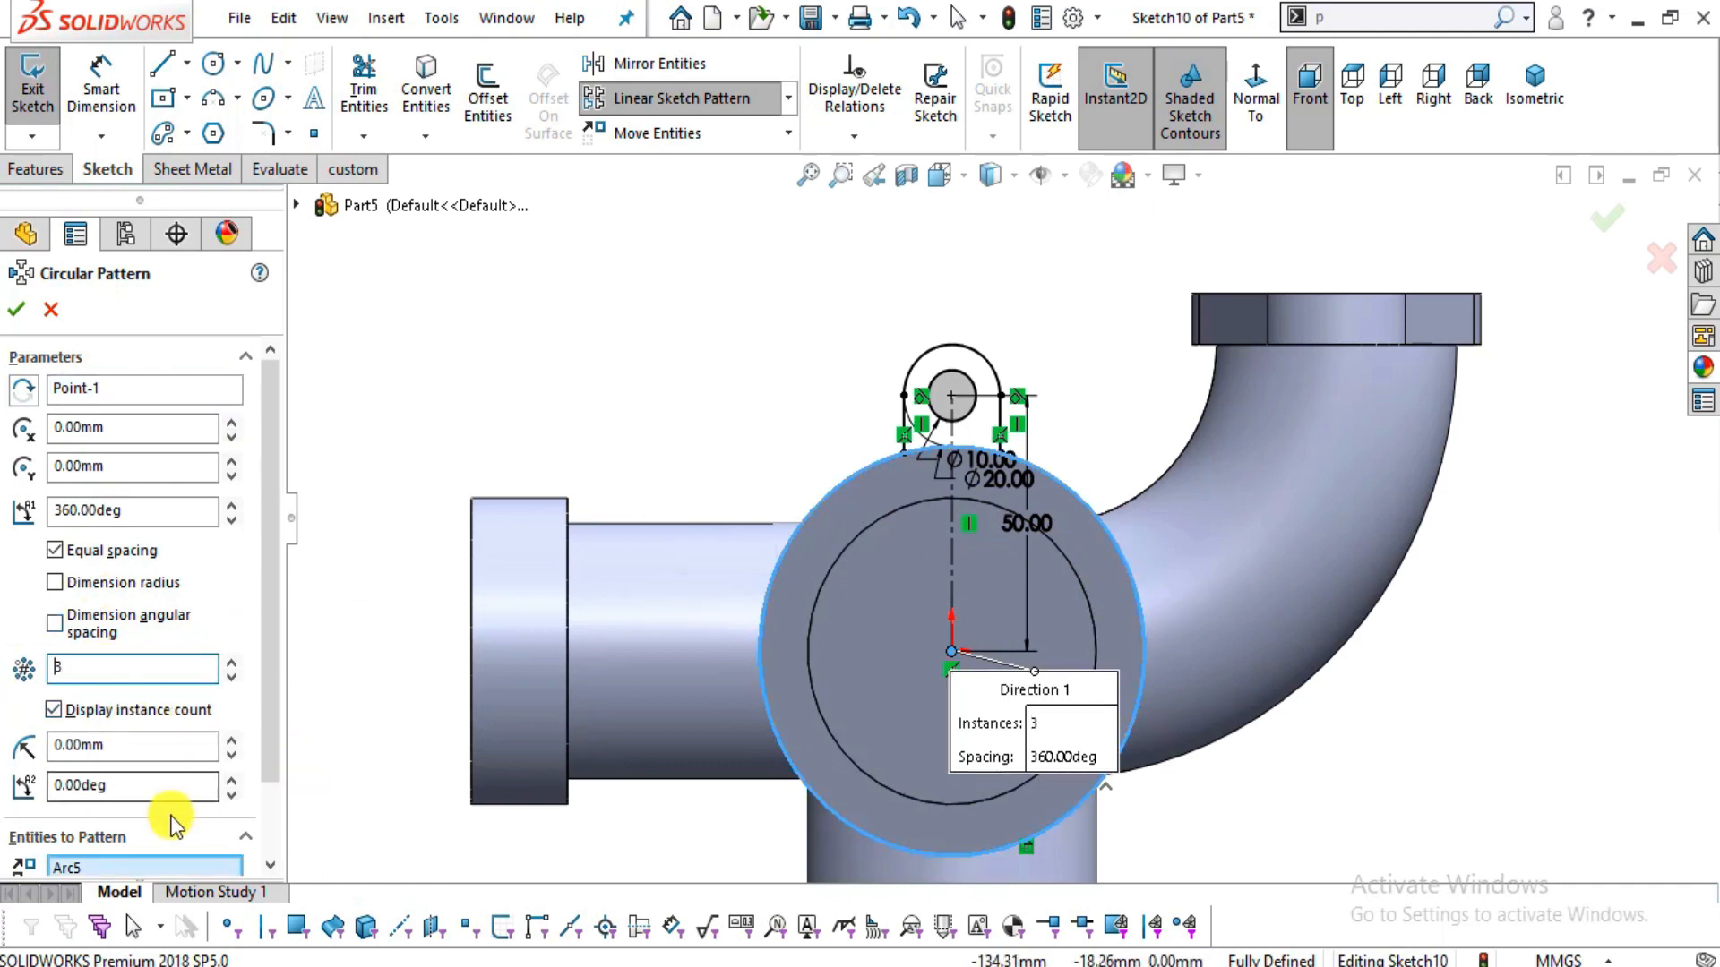
- Replace the pattern's selected entity with the lug's arc, 10 mm hole circle and both side lines, and apply the pattern
scroll(275, 672, "down", 2)
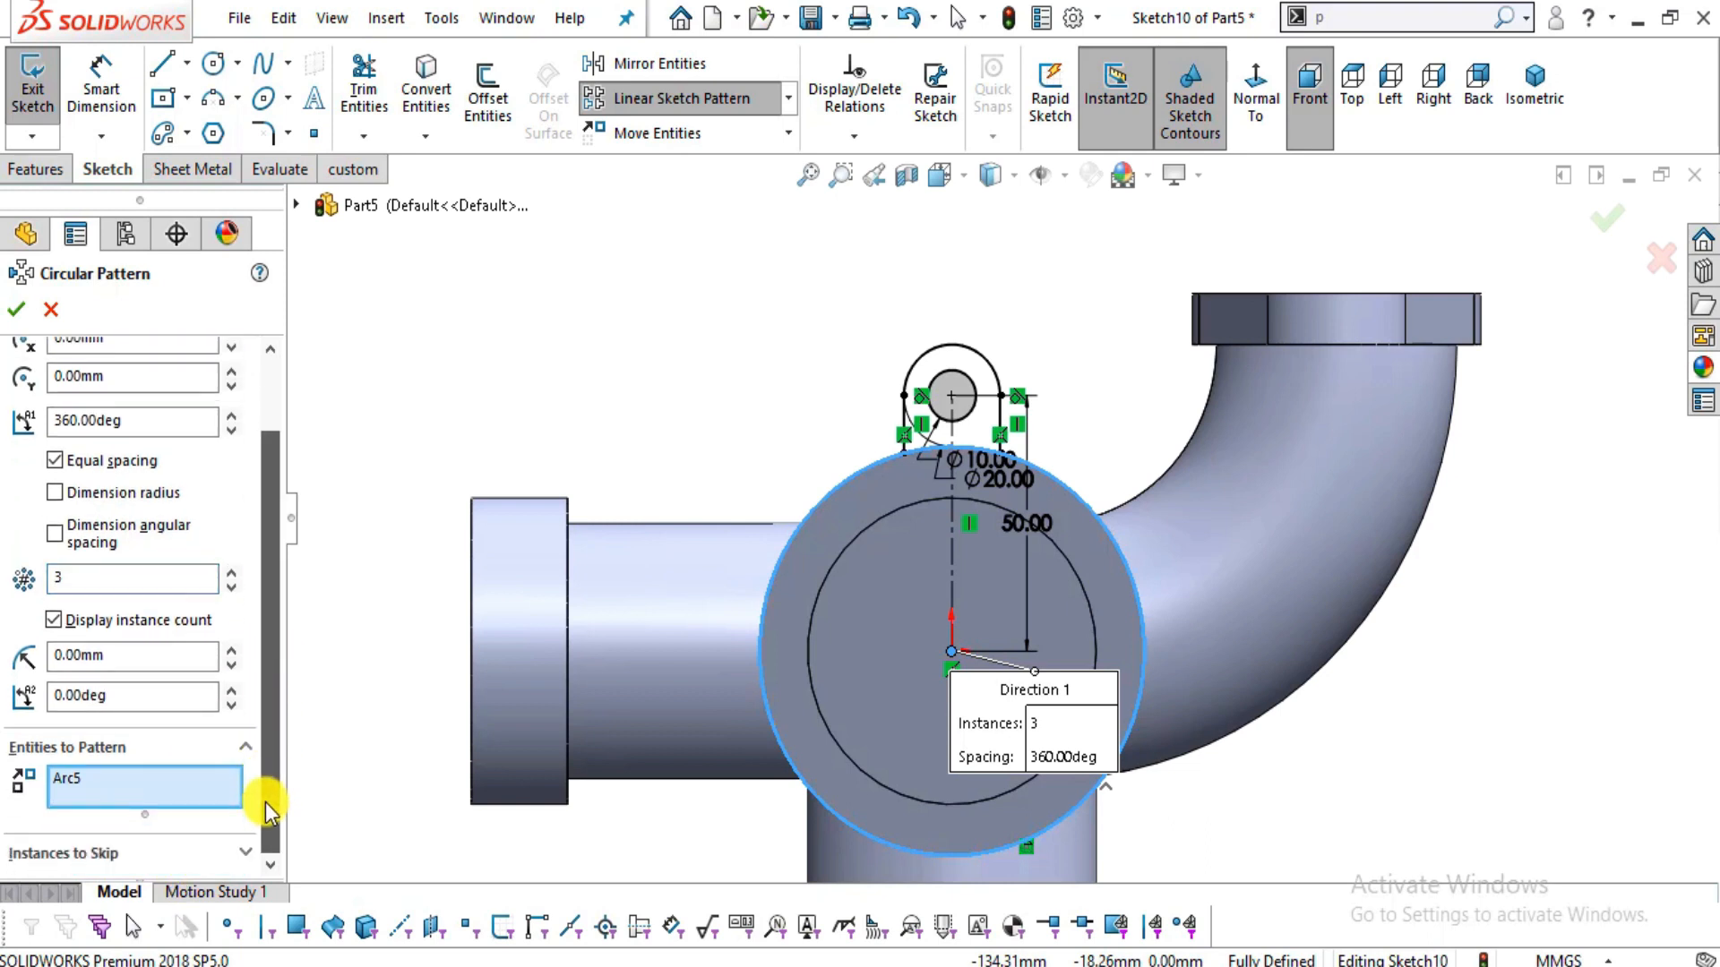
right_click(106, 793)
left_click(167, 812)
scroll(1087, 434, "down", 3)
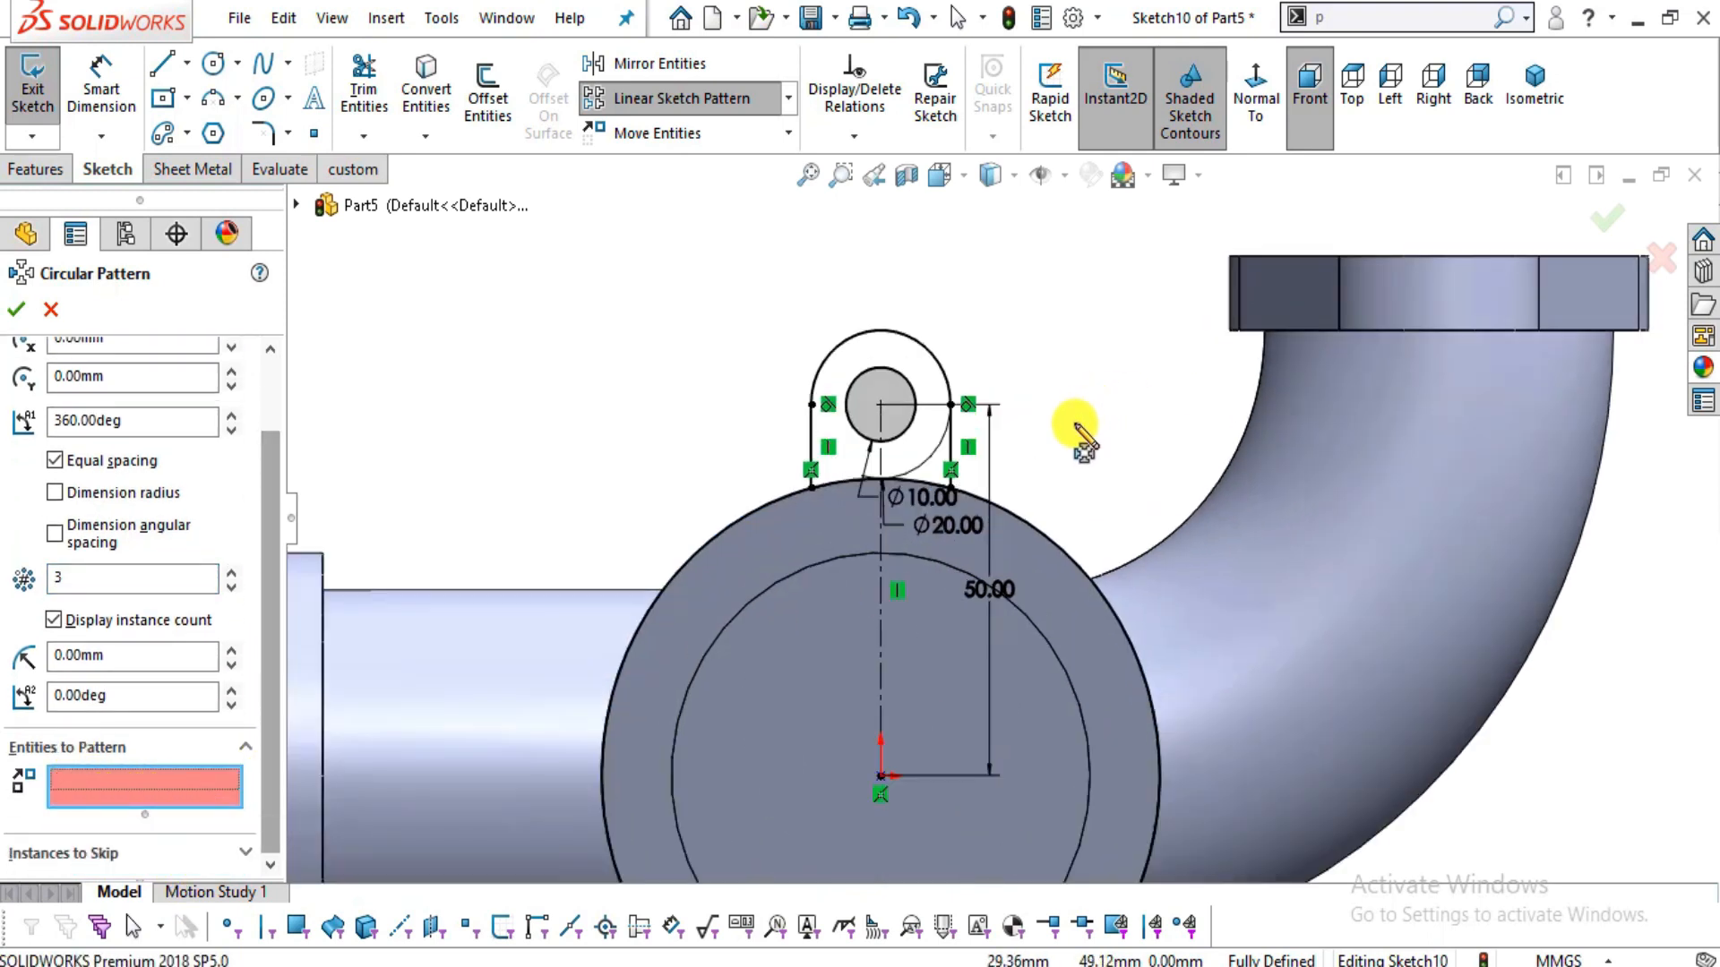
left_click(909, 372)
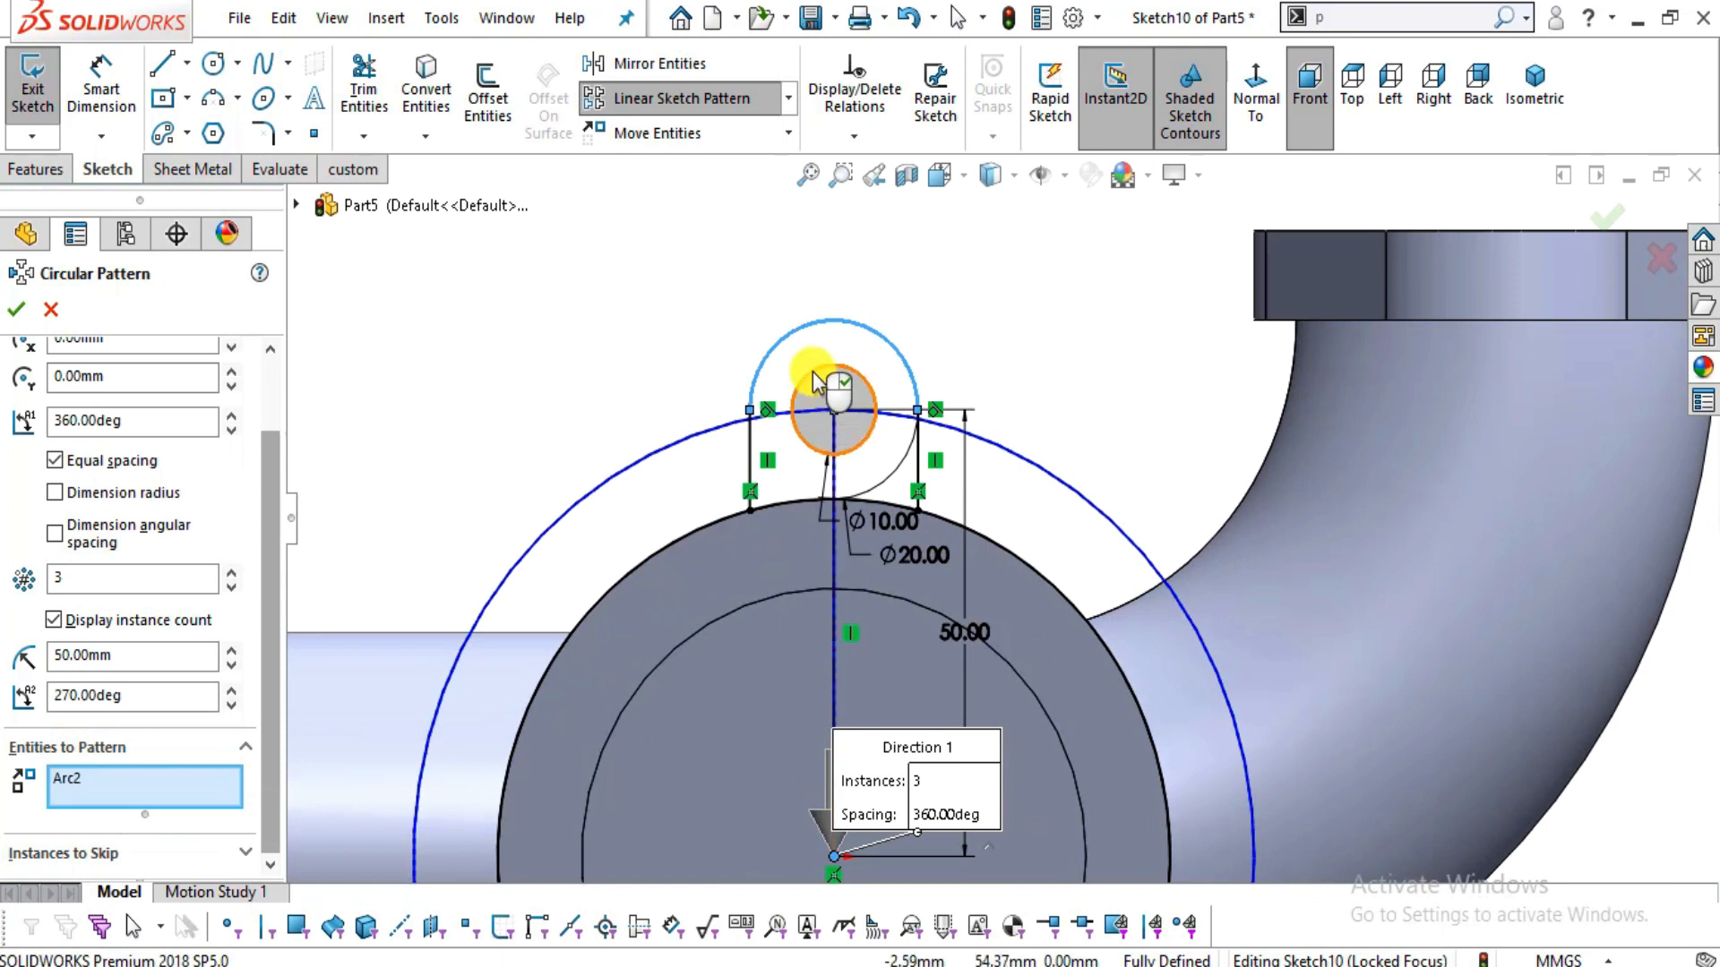
left_click(817, 381)
left_click(750, 453)
left_click(916, 445)
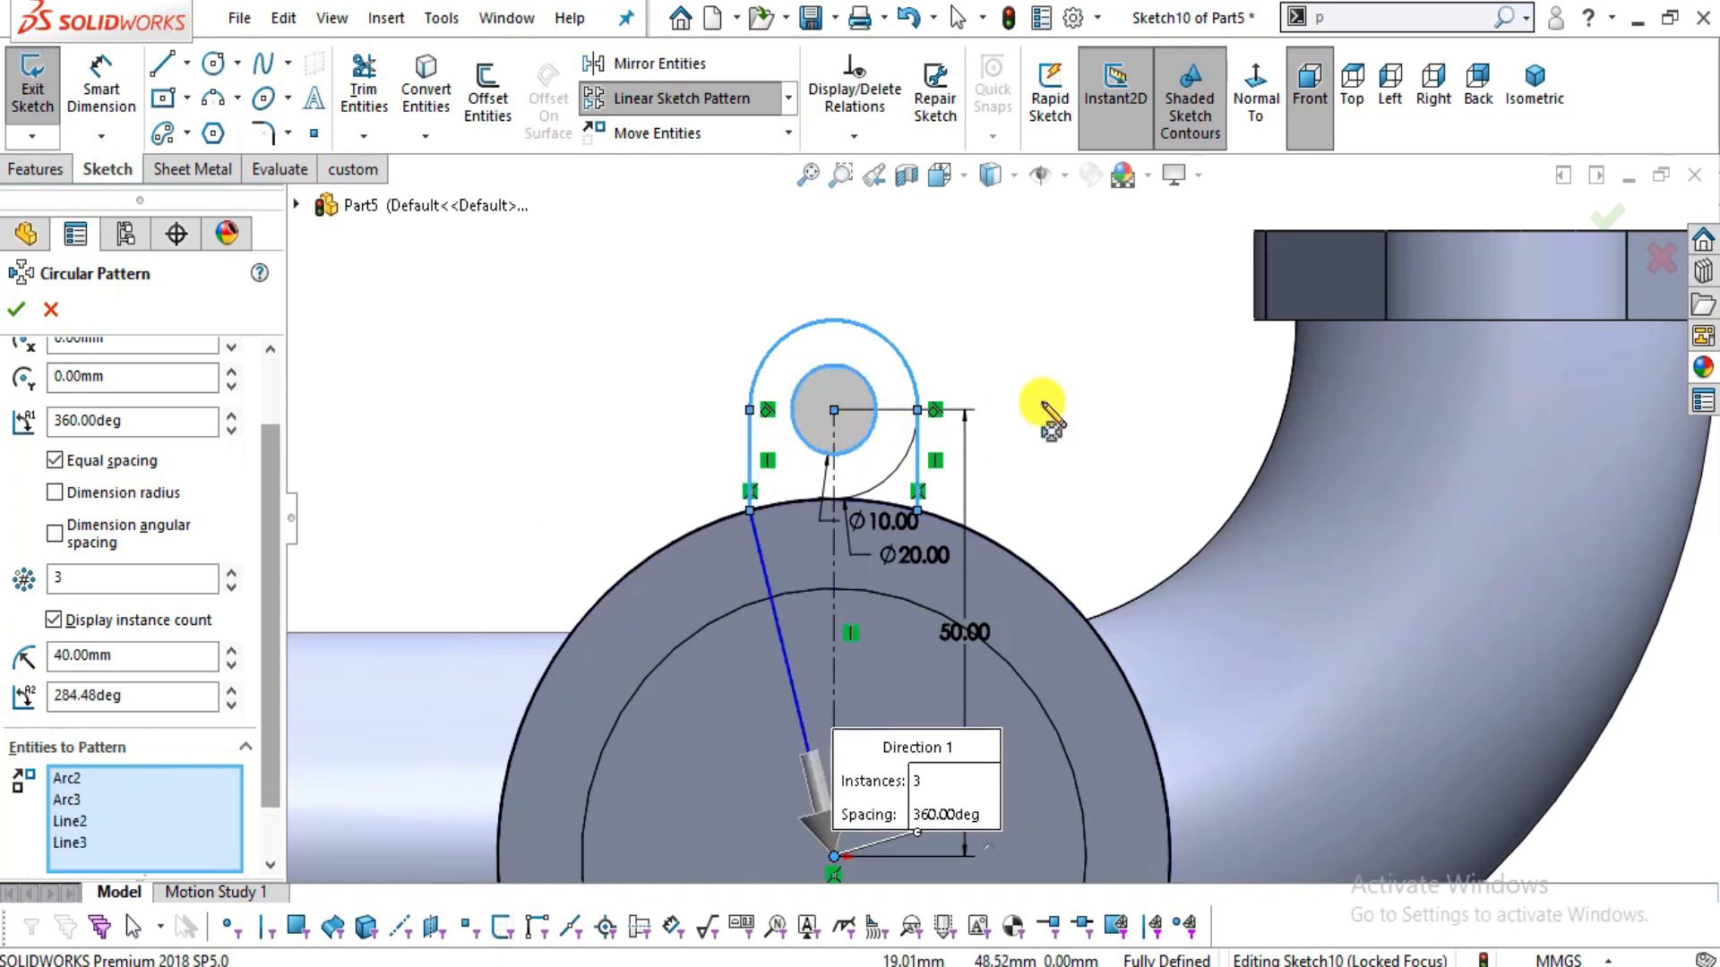
scroll(1048, 414, "up", 3)
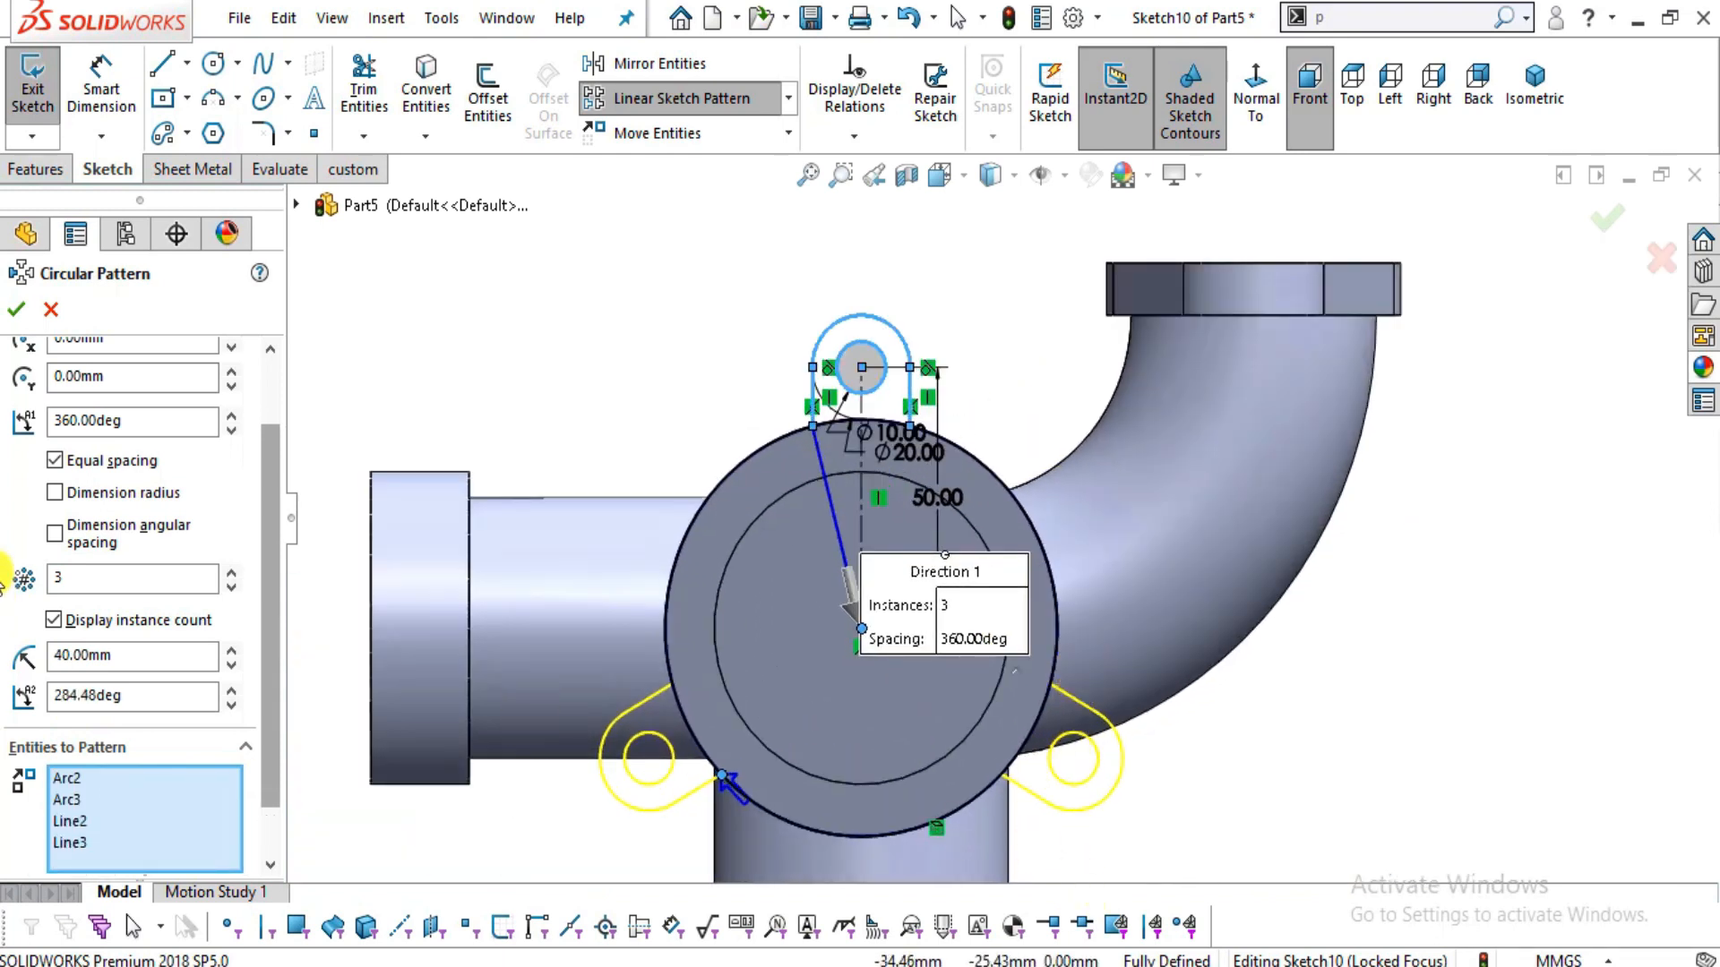
left_click(25, 311)
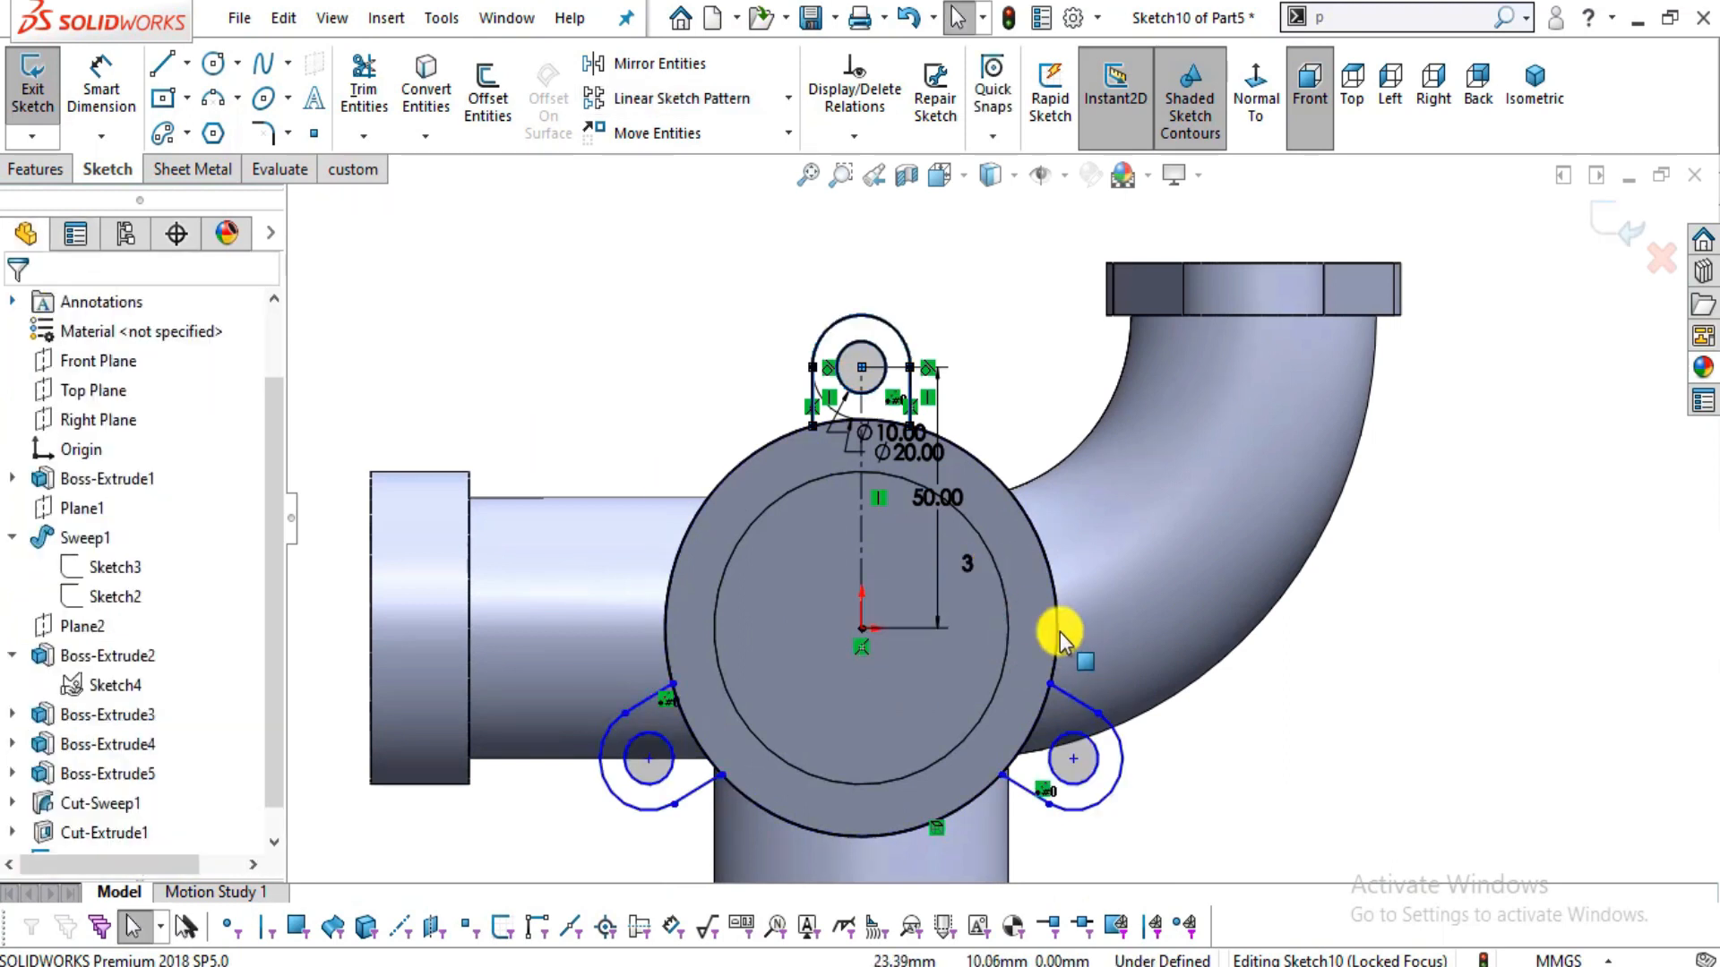
- Start a boss extrusion of the three lug regions around the main cylinder's front face and reverse its direction towards the body
middle_click_drag(980, 611, 1143, 768)
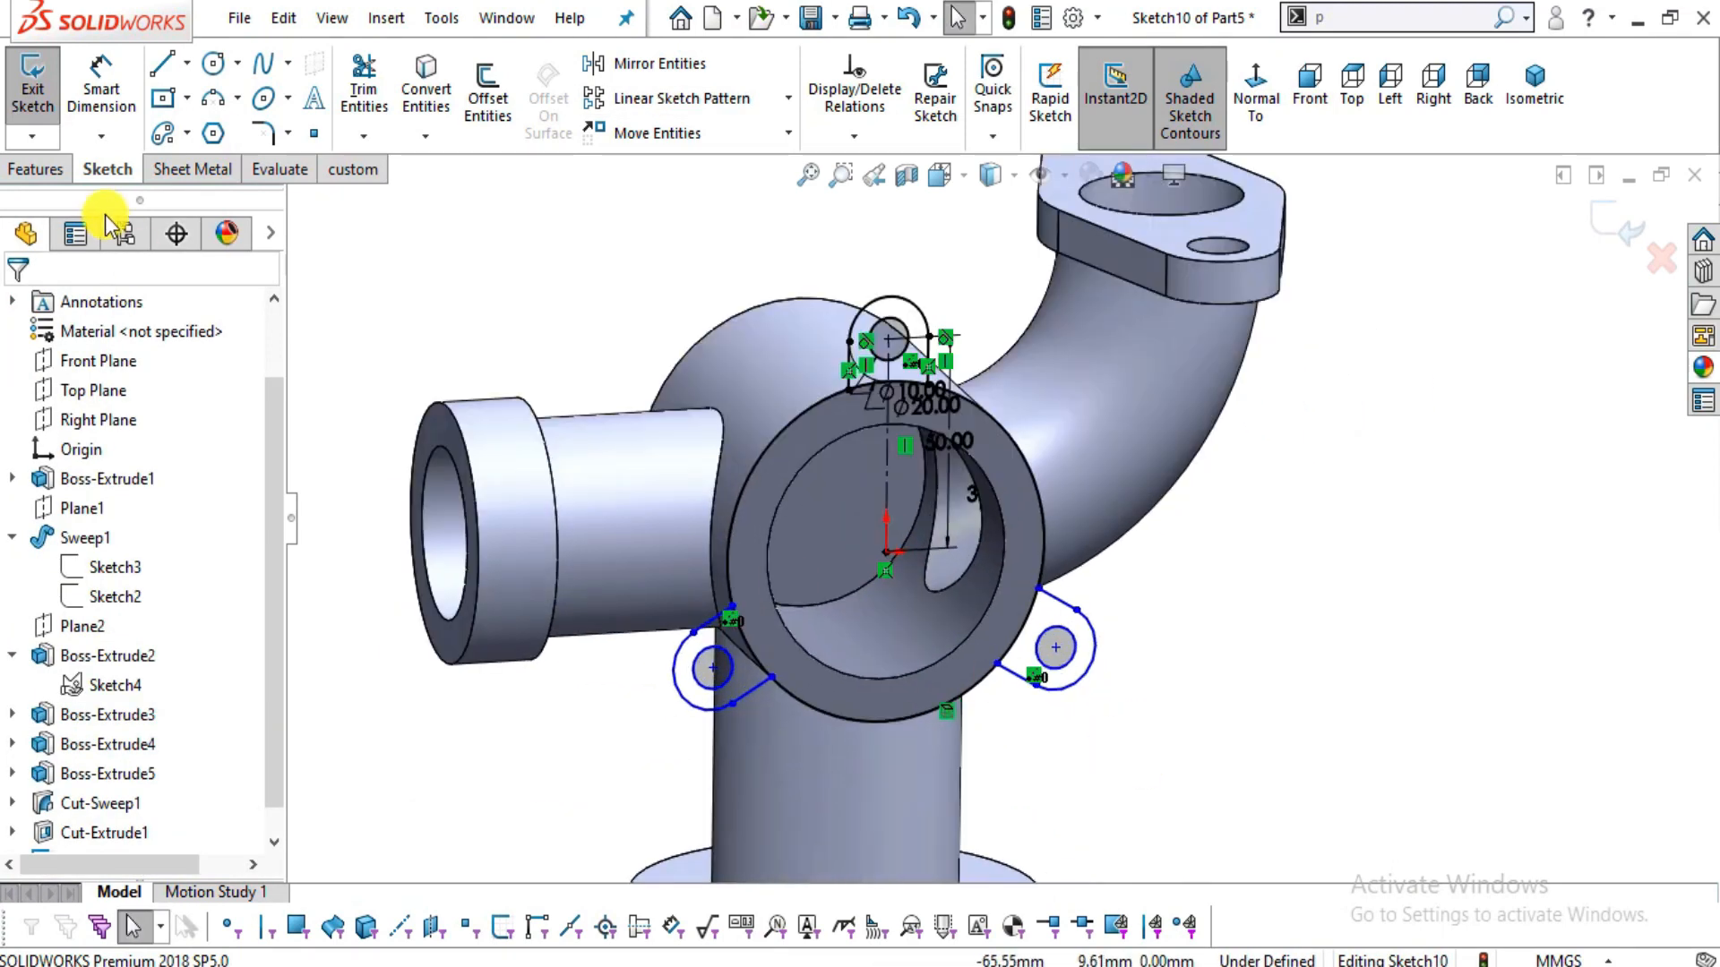
left_click(9, 169)
left_click(42, 89)
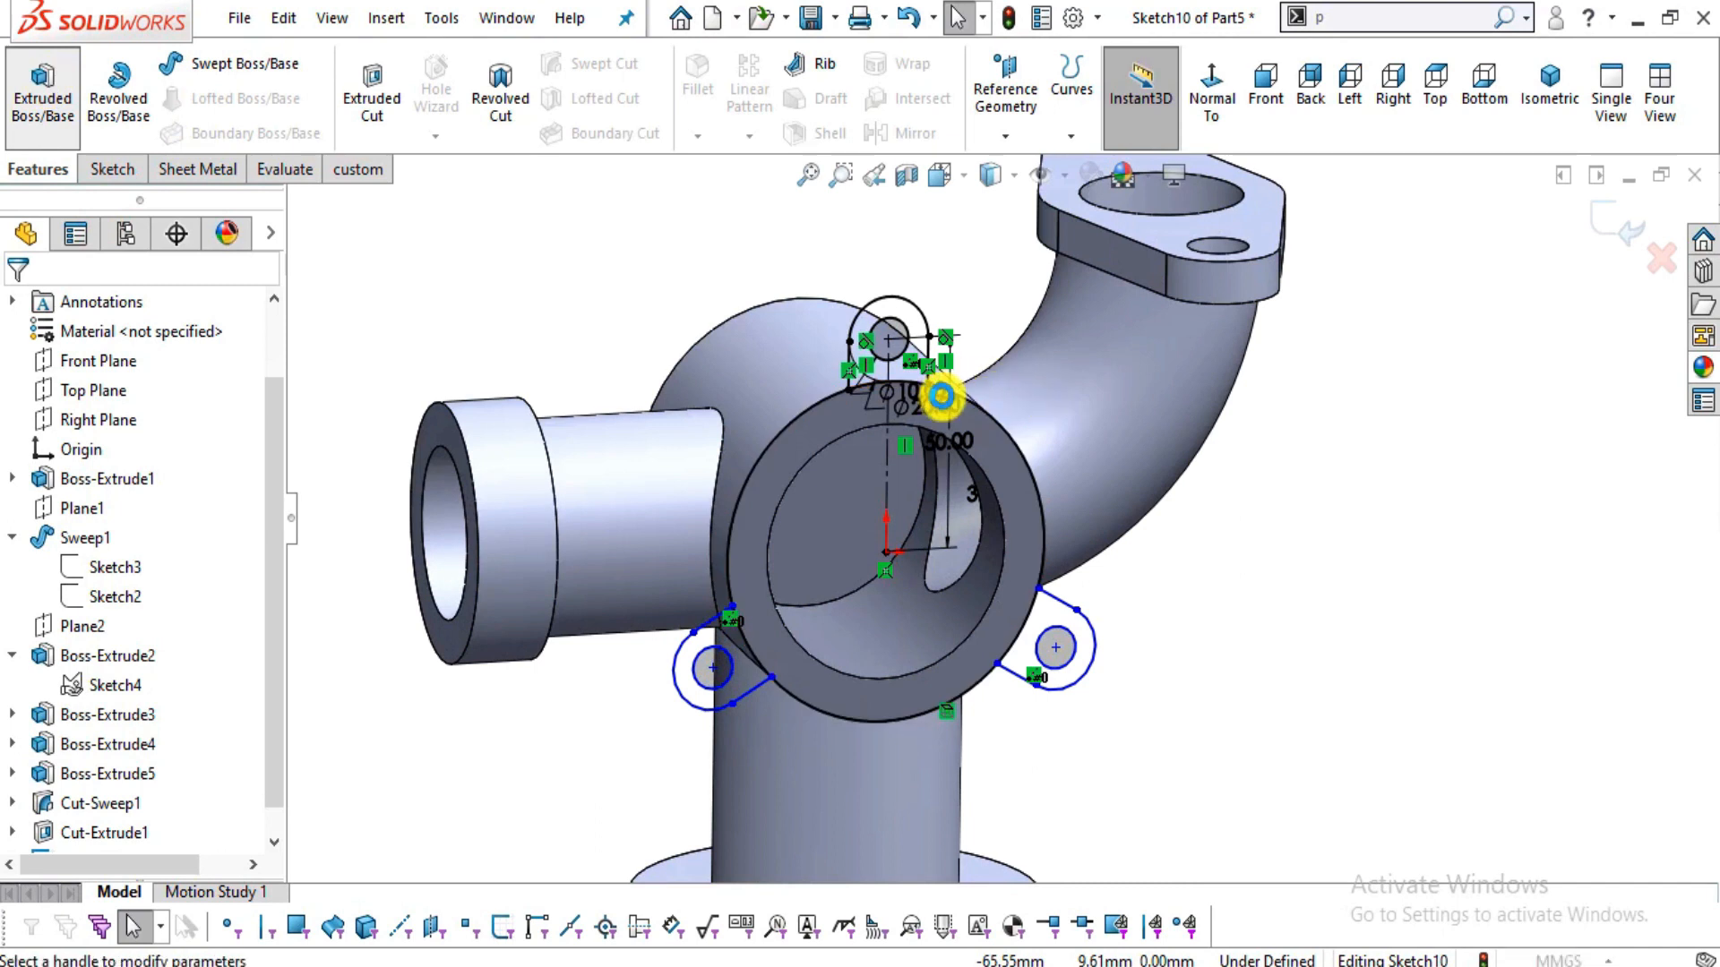
scroll(998, 481, "down", 3)
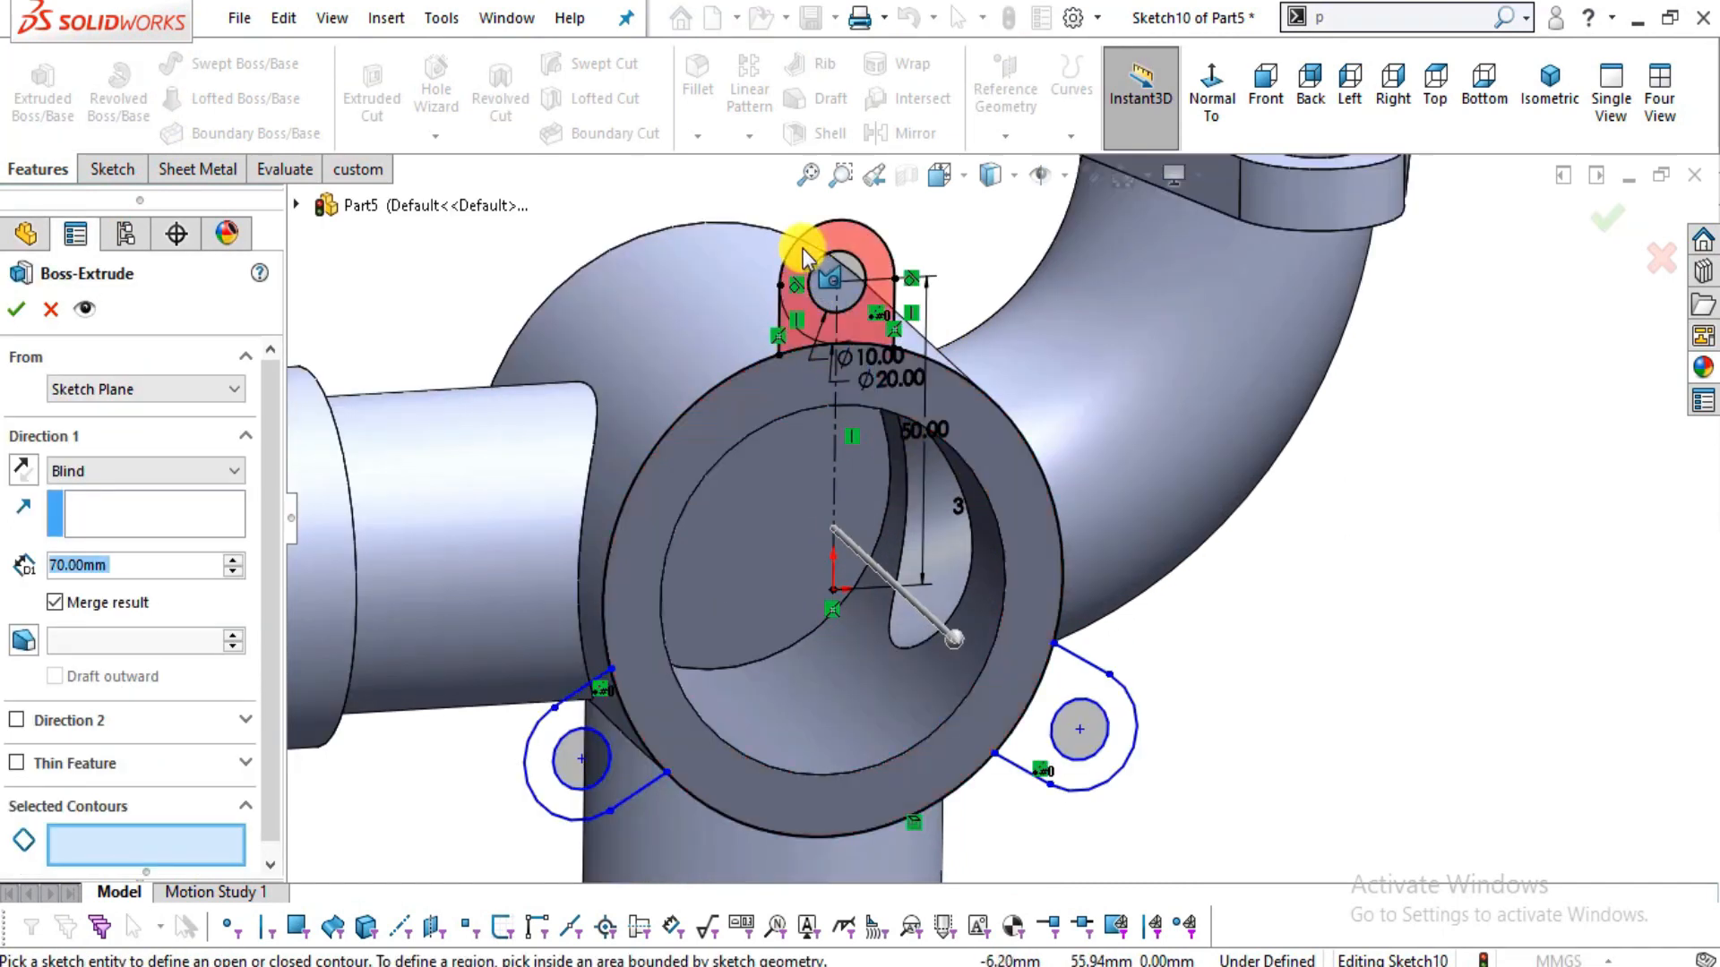
left_click(818, 269)
left_click(555, 718)
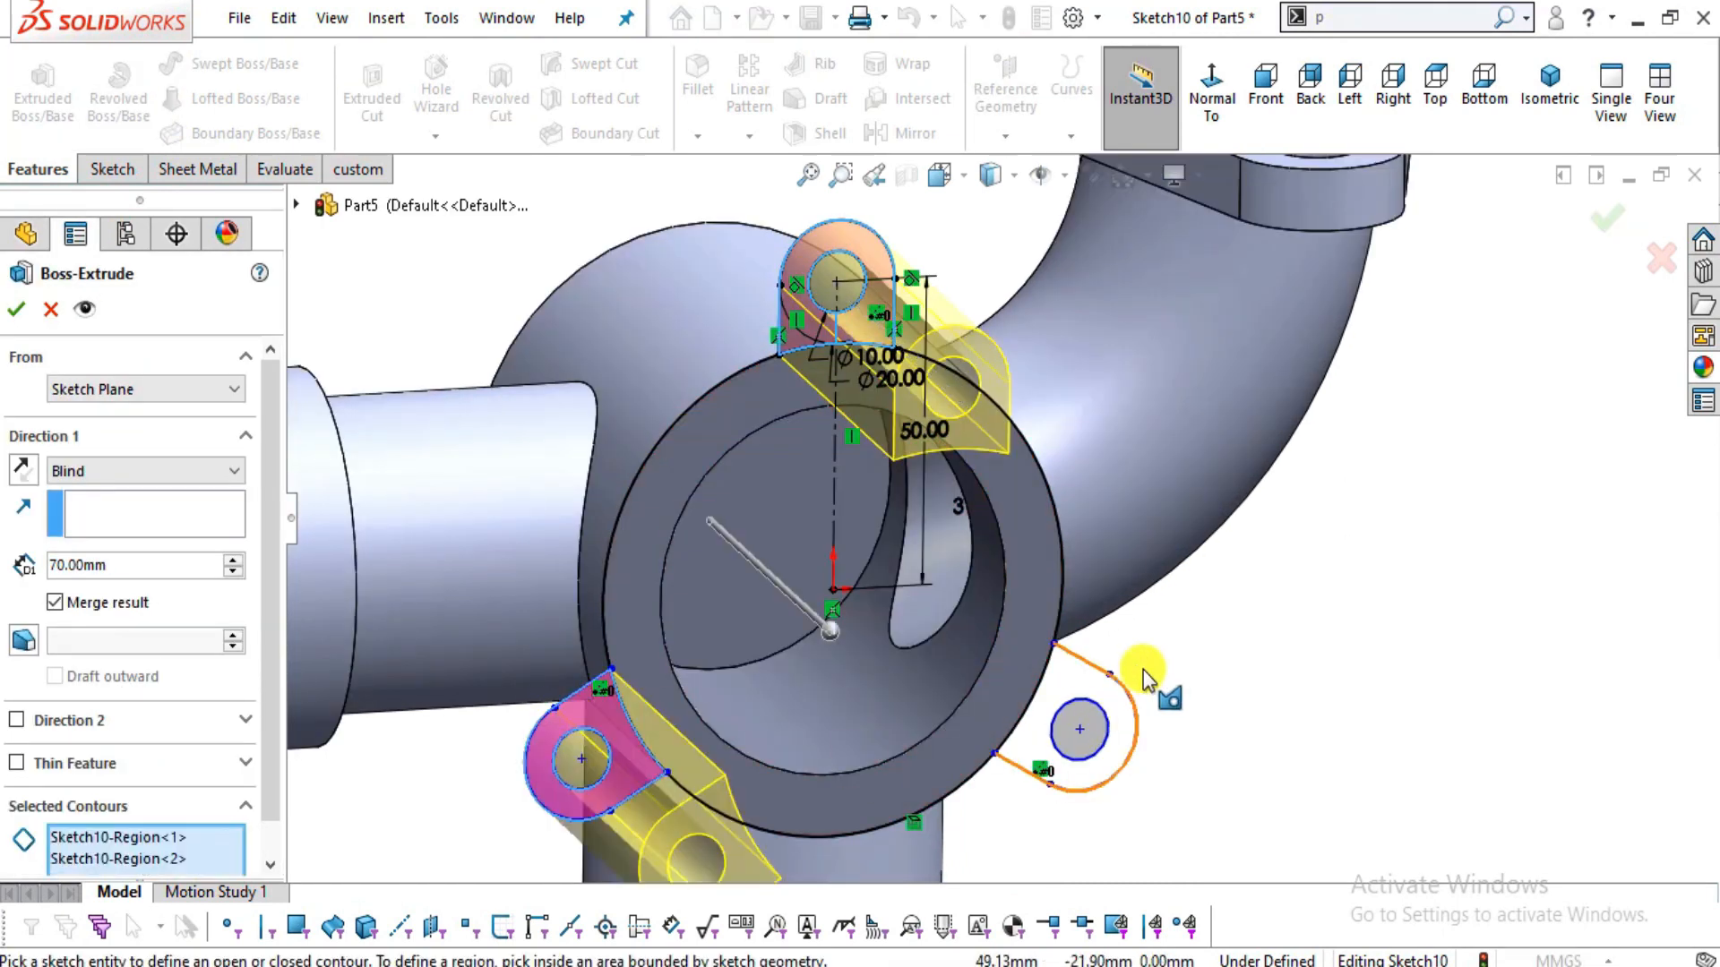
left_click(1081, 682)
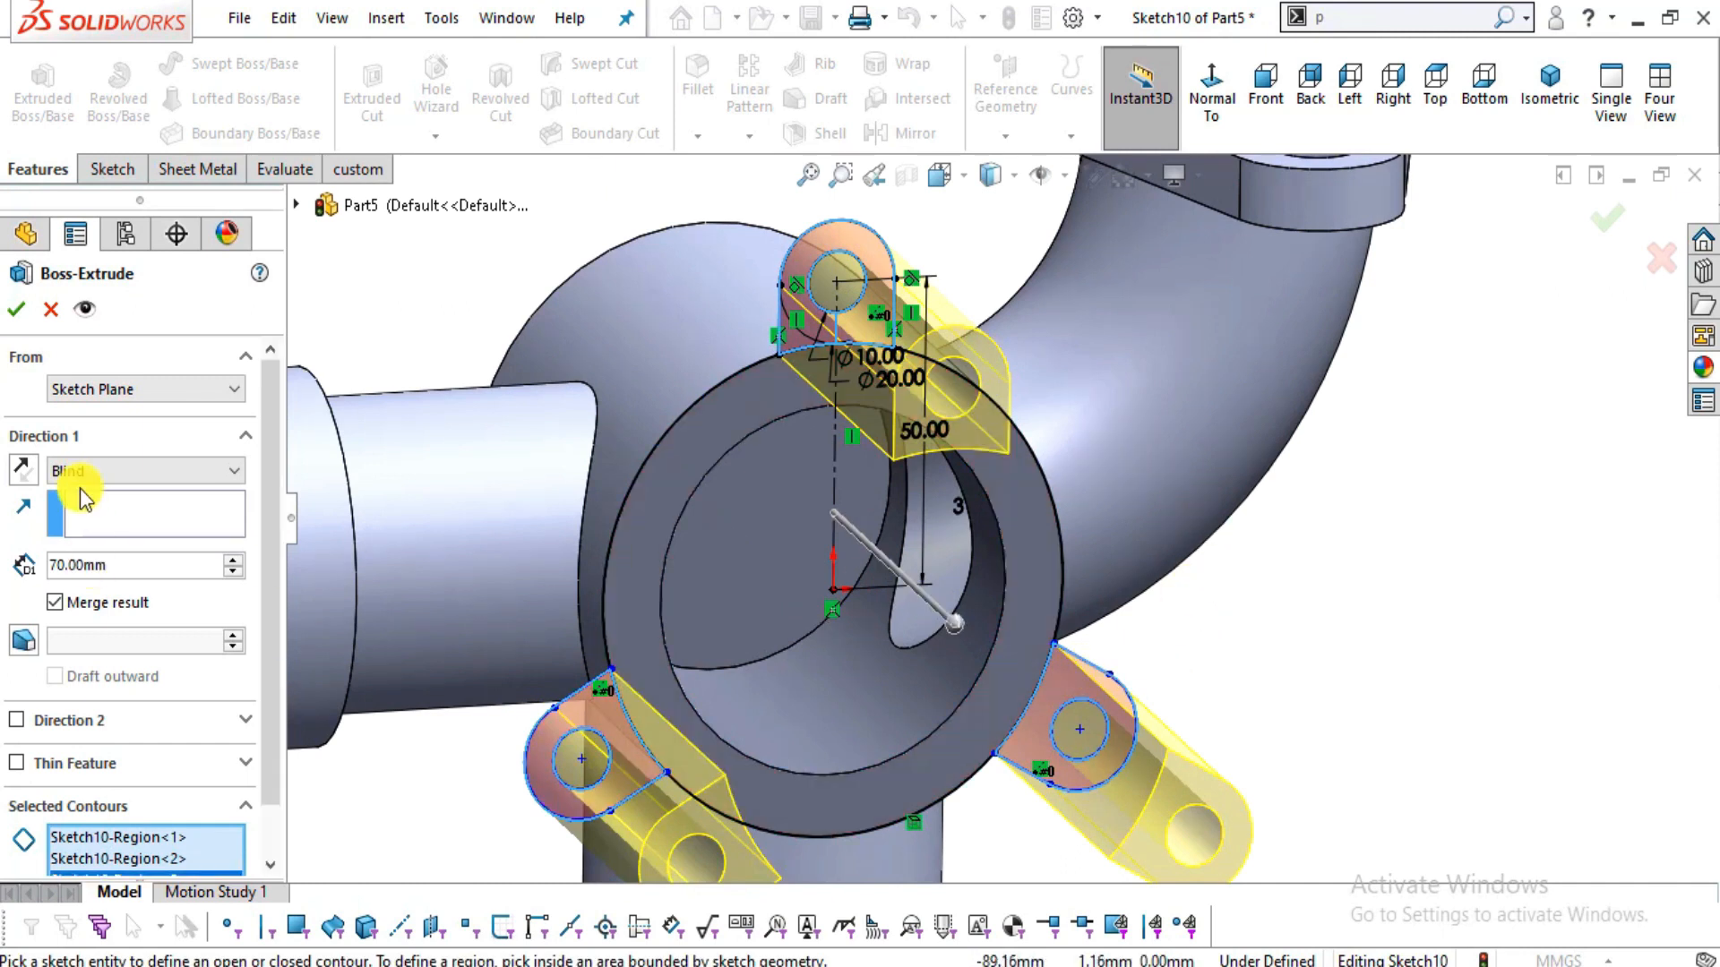
left_click(19, 466)
mouse_move(868, 575)
middle_mouse_down()
mouse_move(879, 545)
mouse_move(922, 576)
middle_mouse_up()
- Check the lug thickness in the reference drawing's section view, set the extrusion depth to 10 mm and apply it
key("alt+Tab")
left_click_drag(1191, 487, 615, 522)
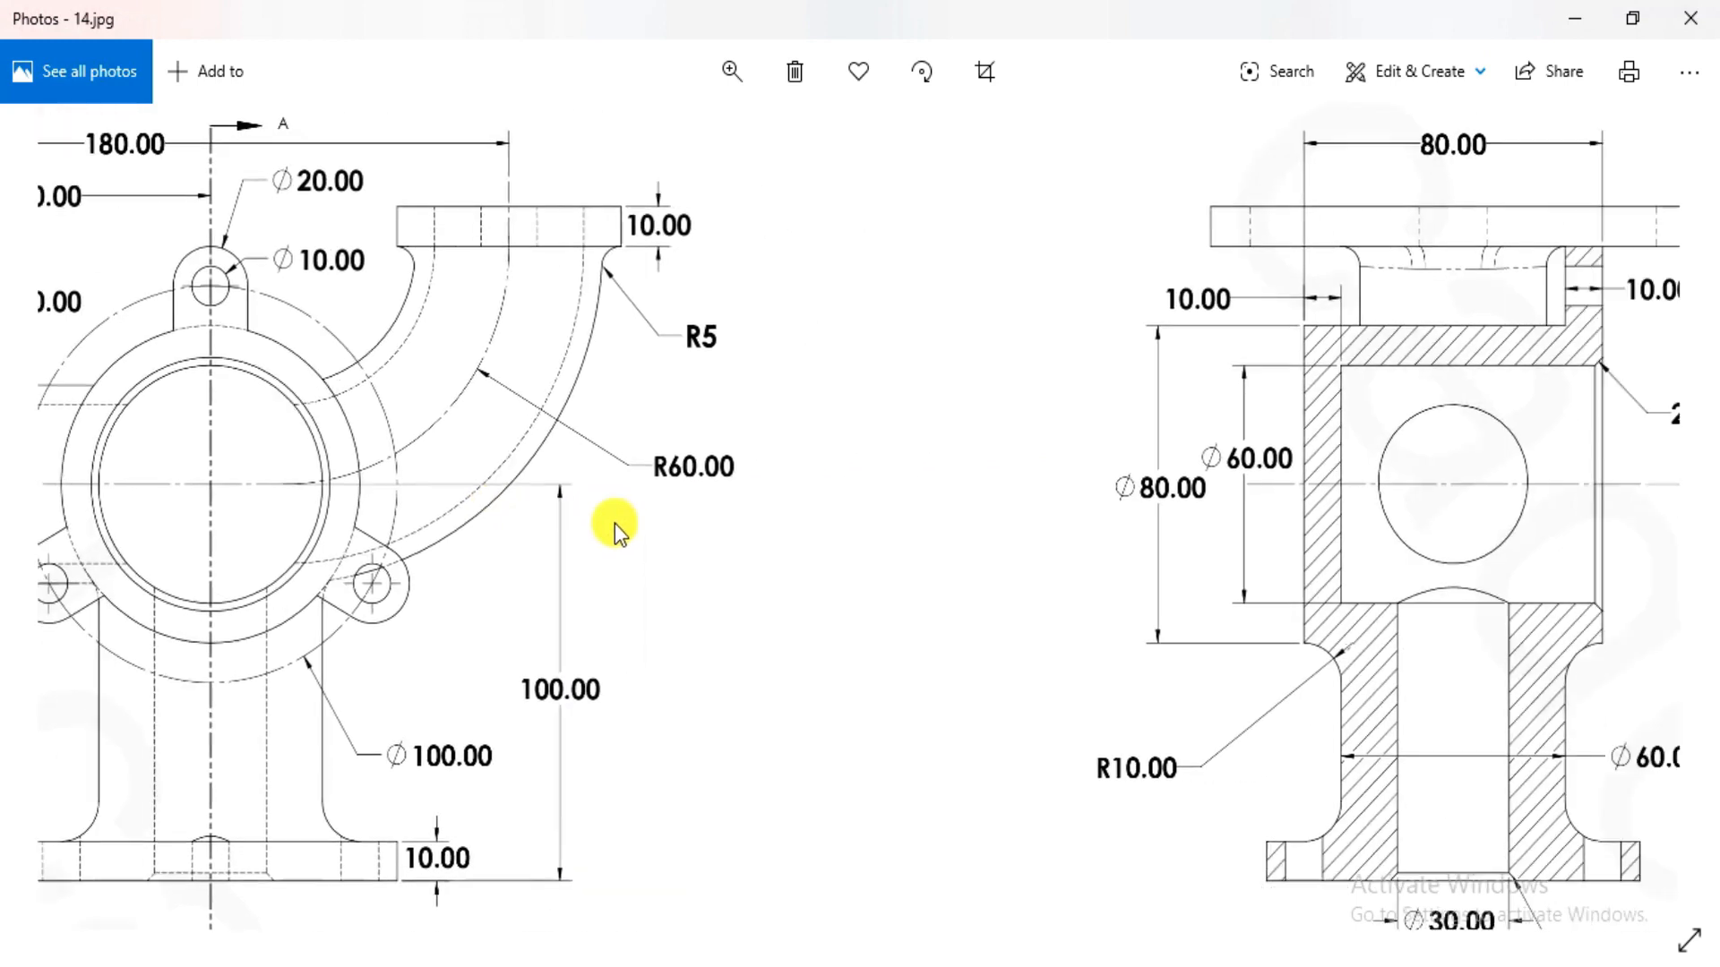
left_click_drag(1497, 510, 1402, 560)
scroll(1294, 394, "up", 3)
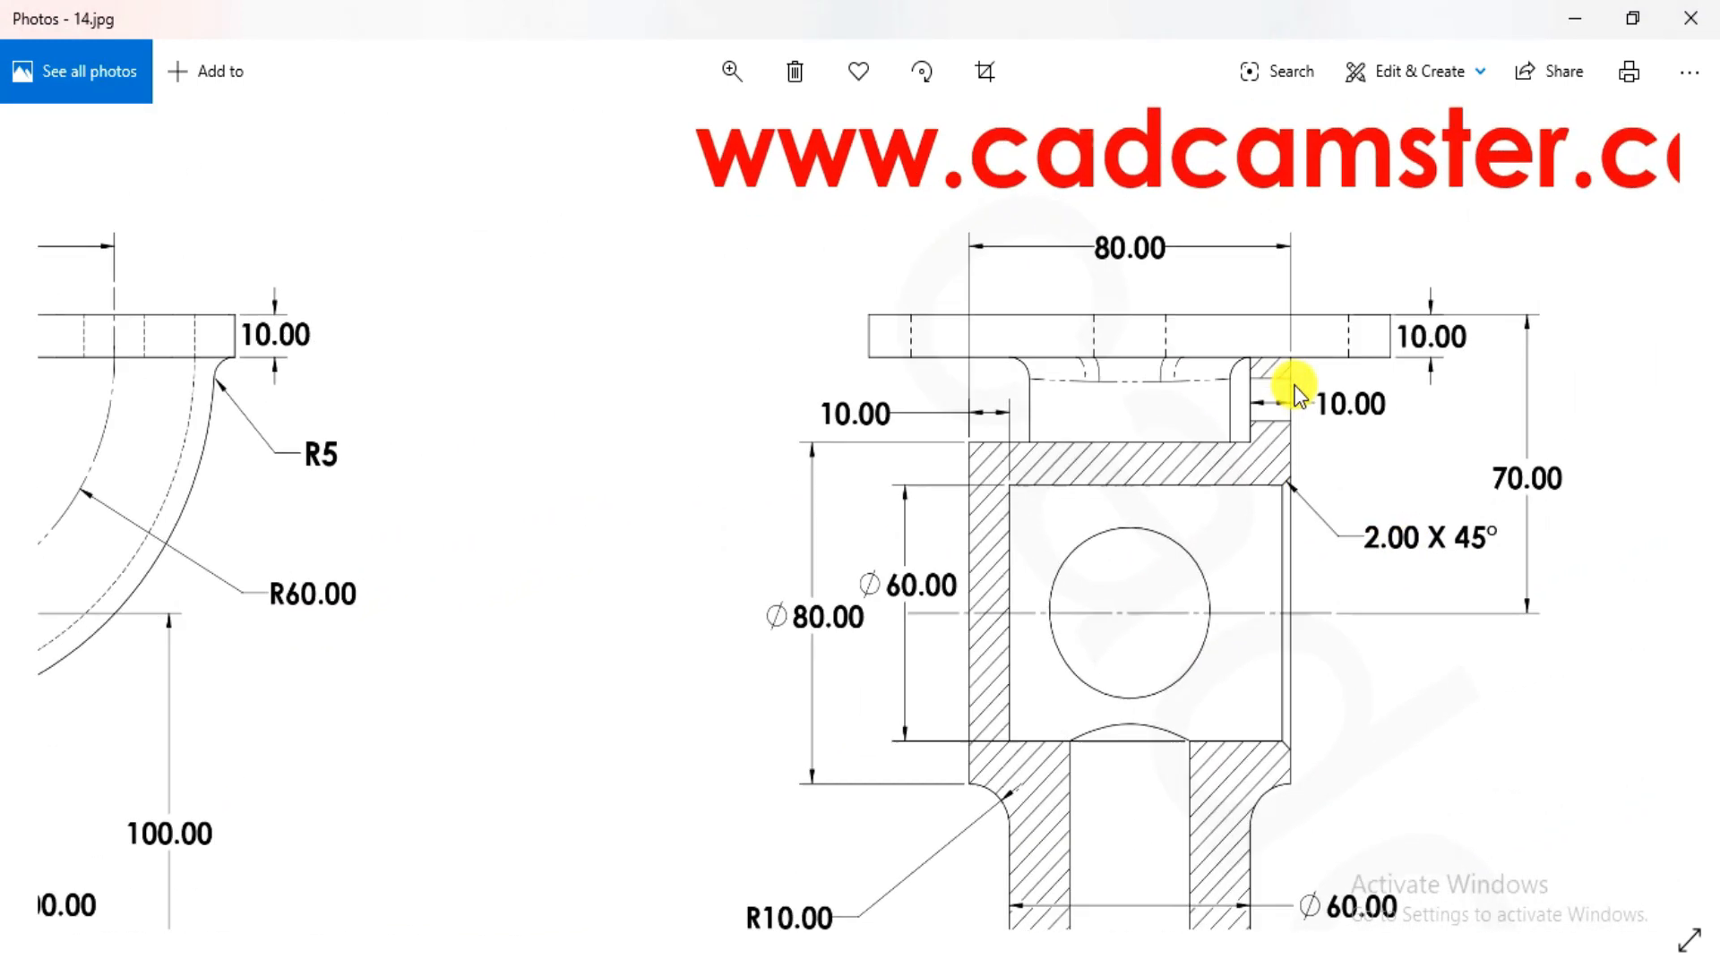
left_click_drag(1229, 450, 1186, 498)
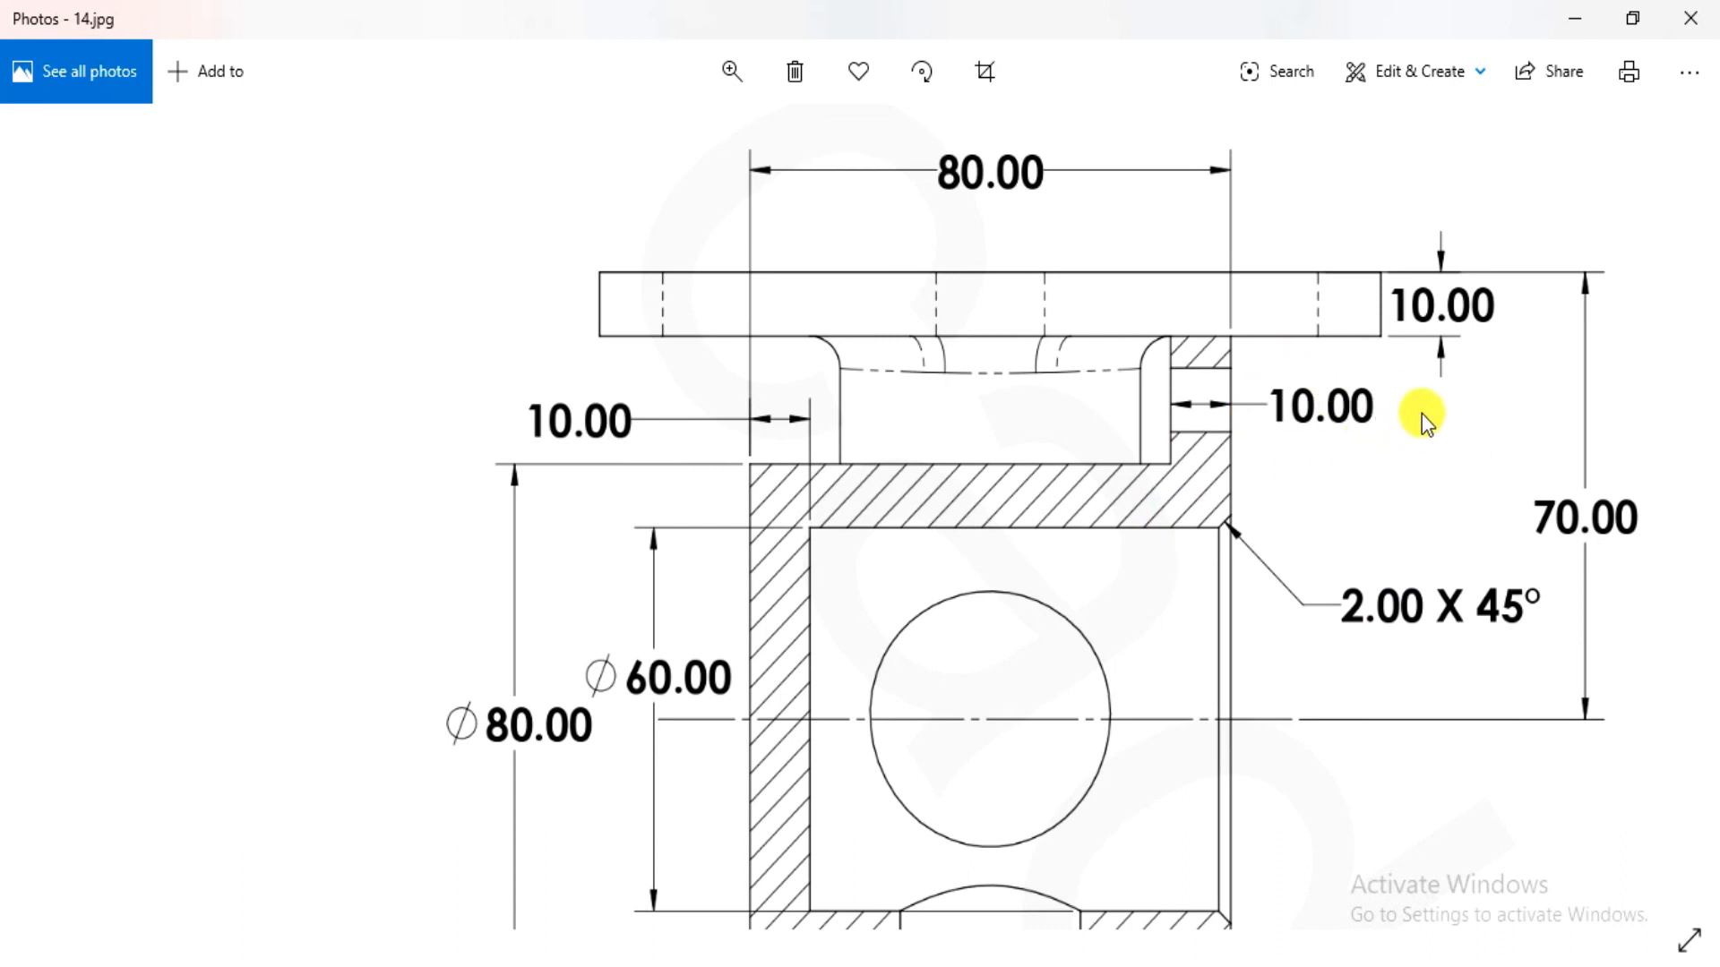
key("alt+Tab")
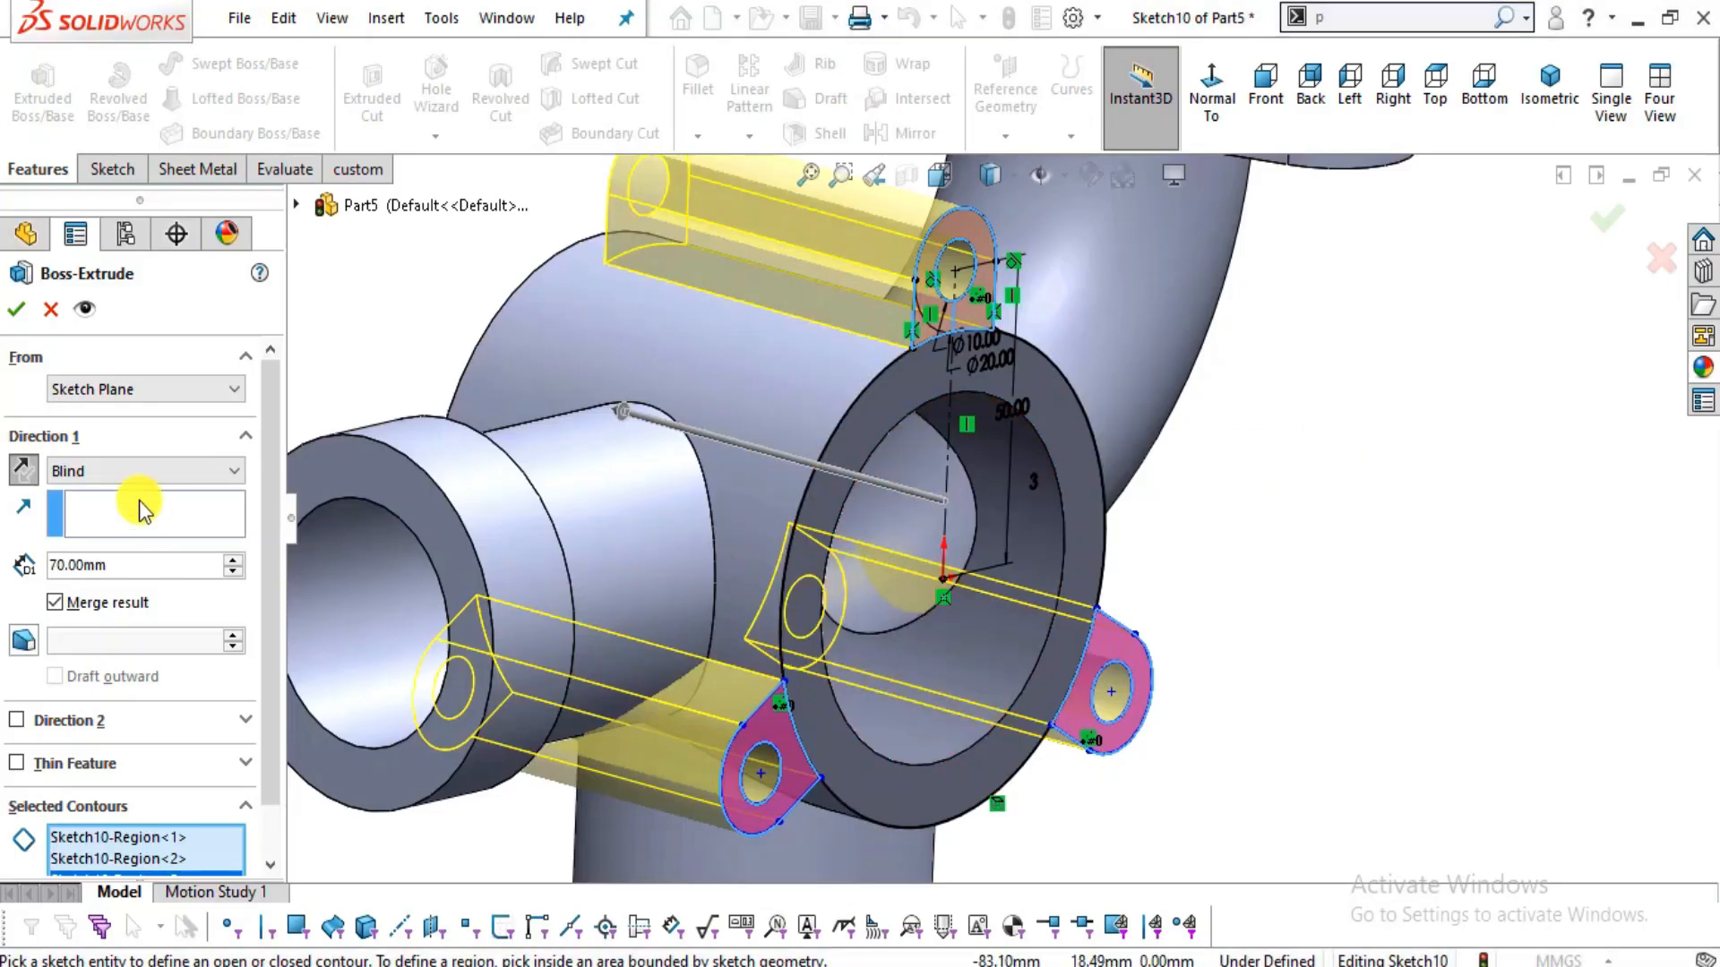
left_click_drag(110, 567, 20, 553)
type("10")
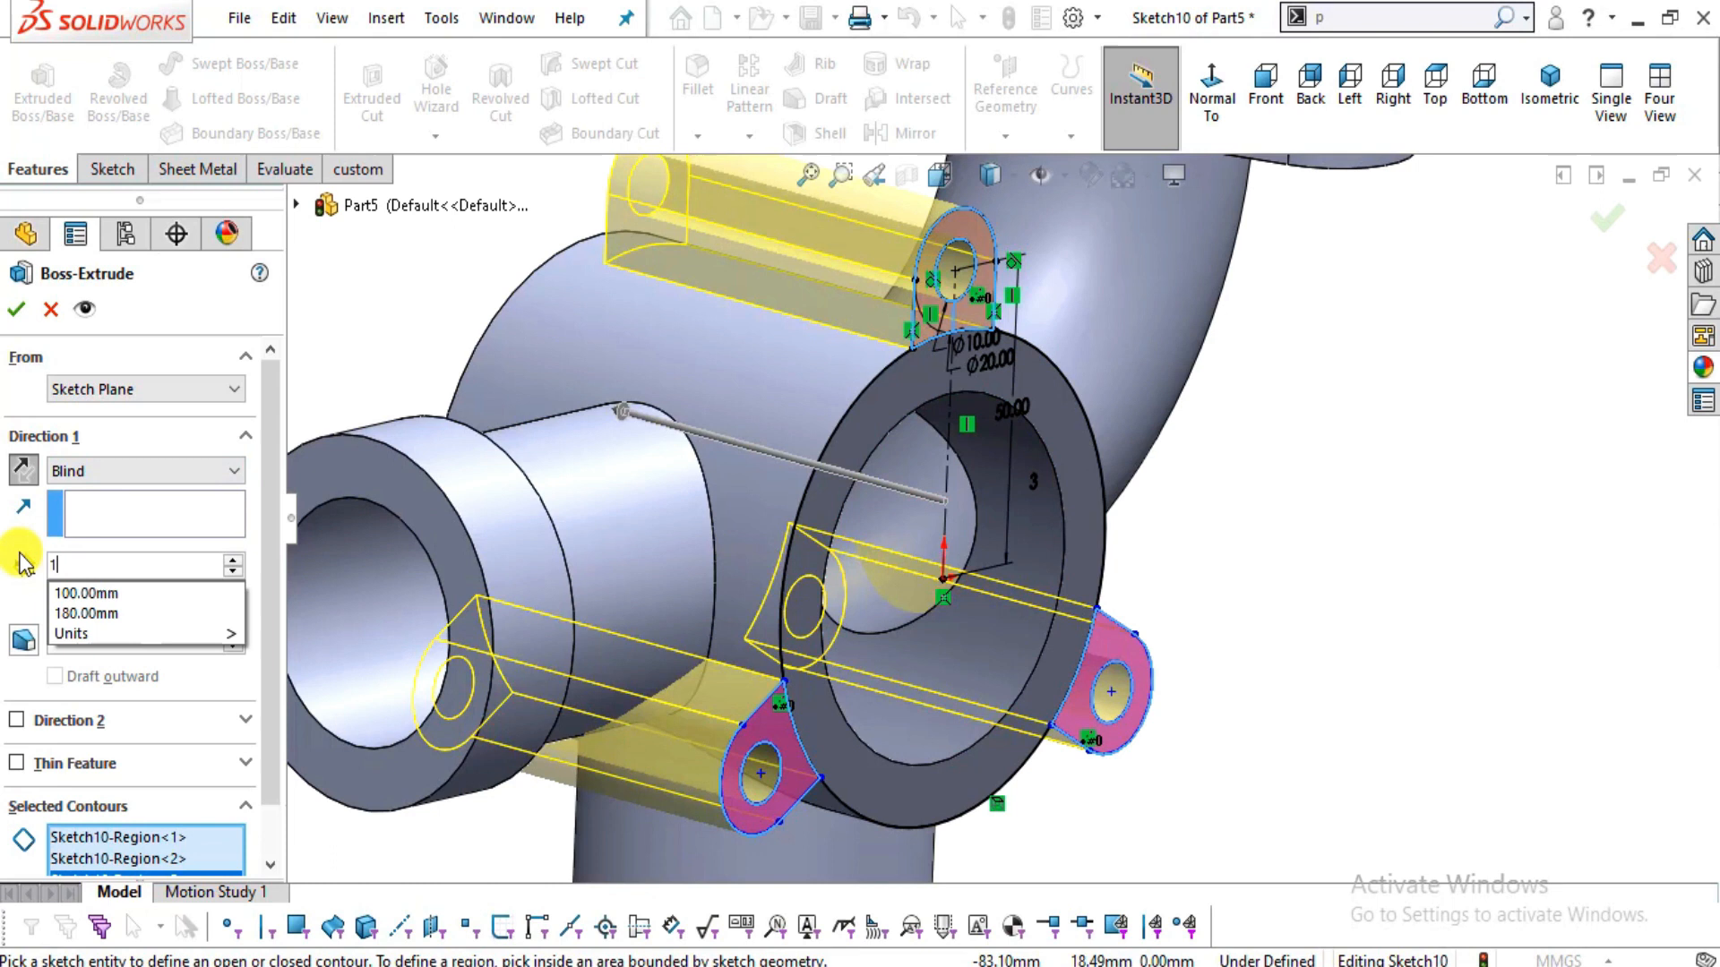
key("Return")
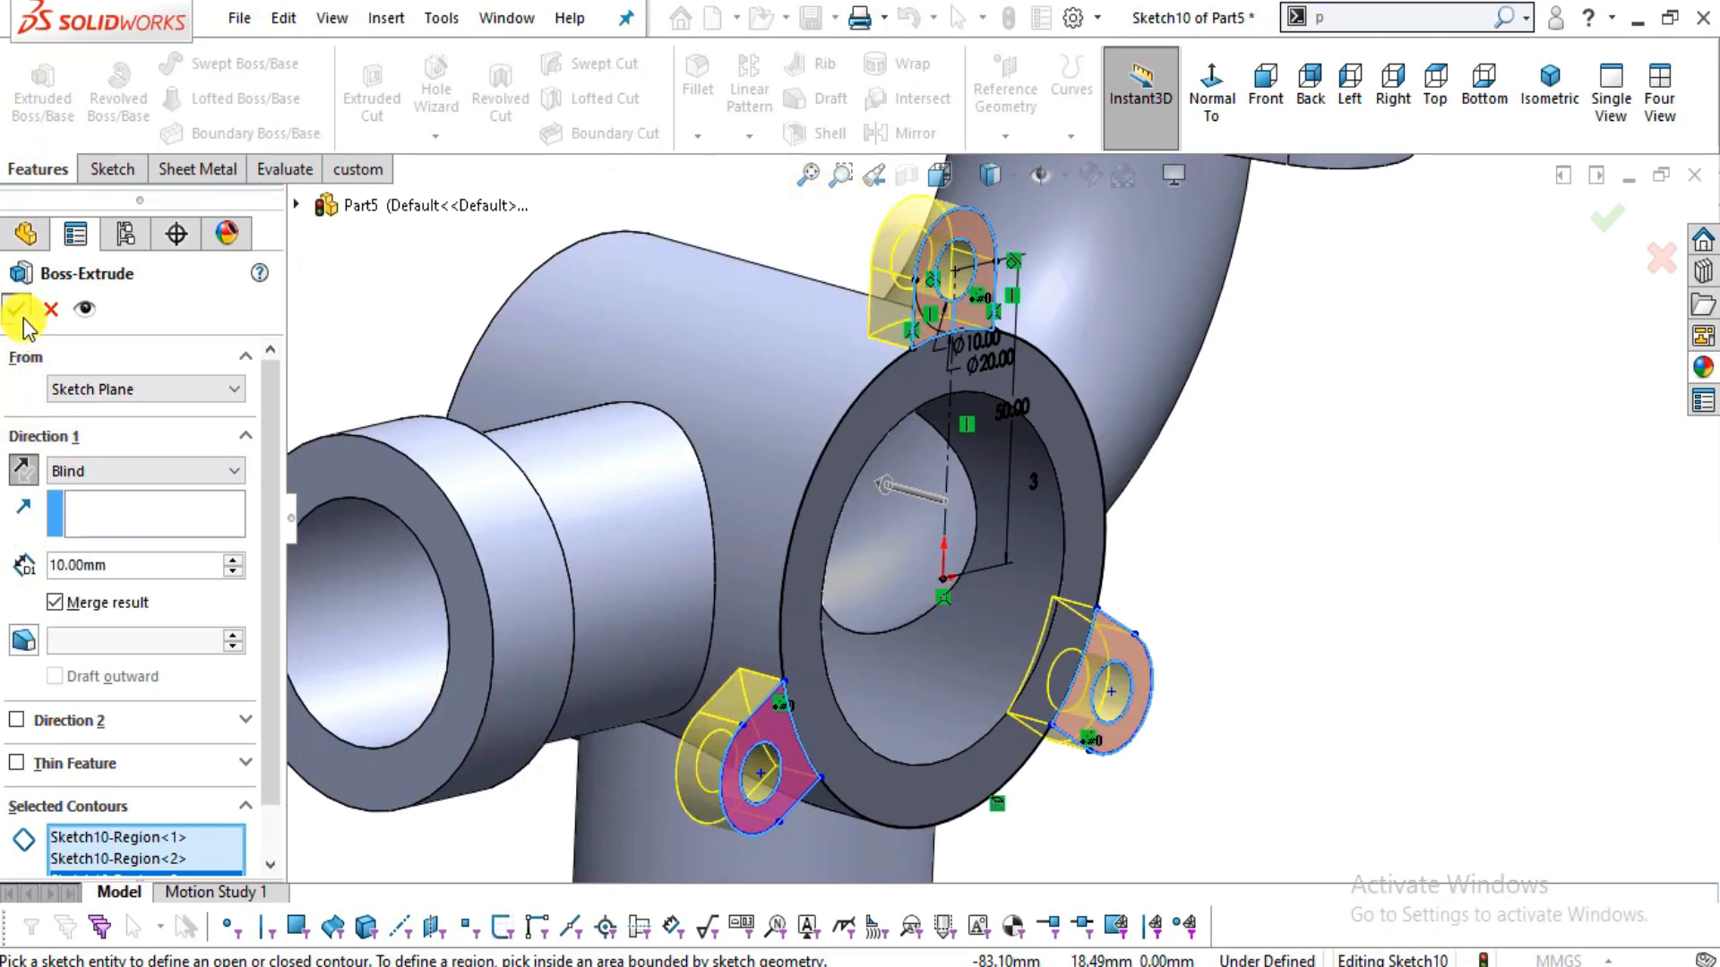
left_click(18, 309)
- Examine the reference drawing's section and isometric views for the chamfer callout at the main bore's opening
mouse_move(1305, 491)
middle_mouse_down()
mouse_move(1228, 465)
mouse_move(1260, 540)
middle_mouse_up()
key("alt+Tab")
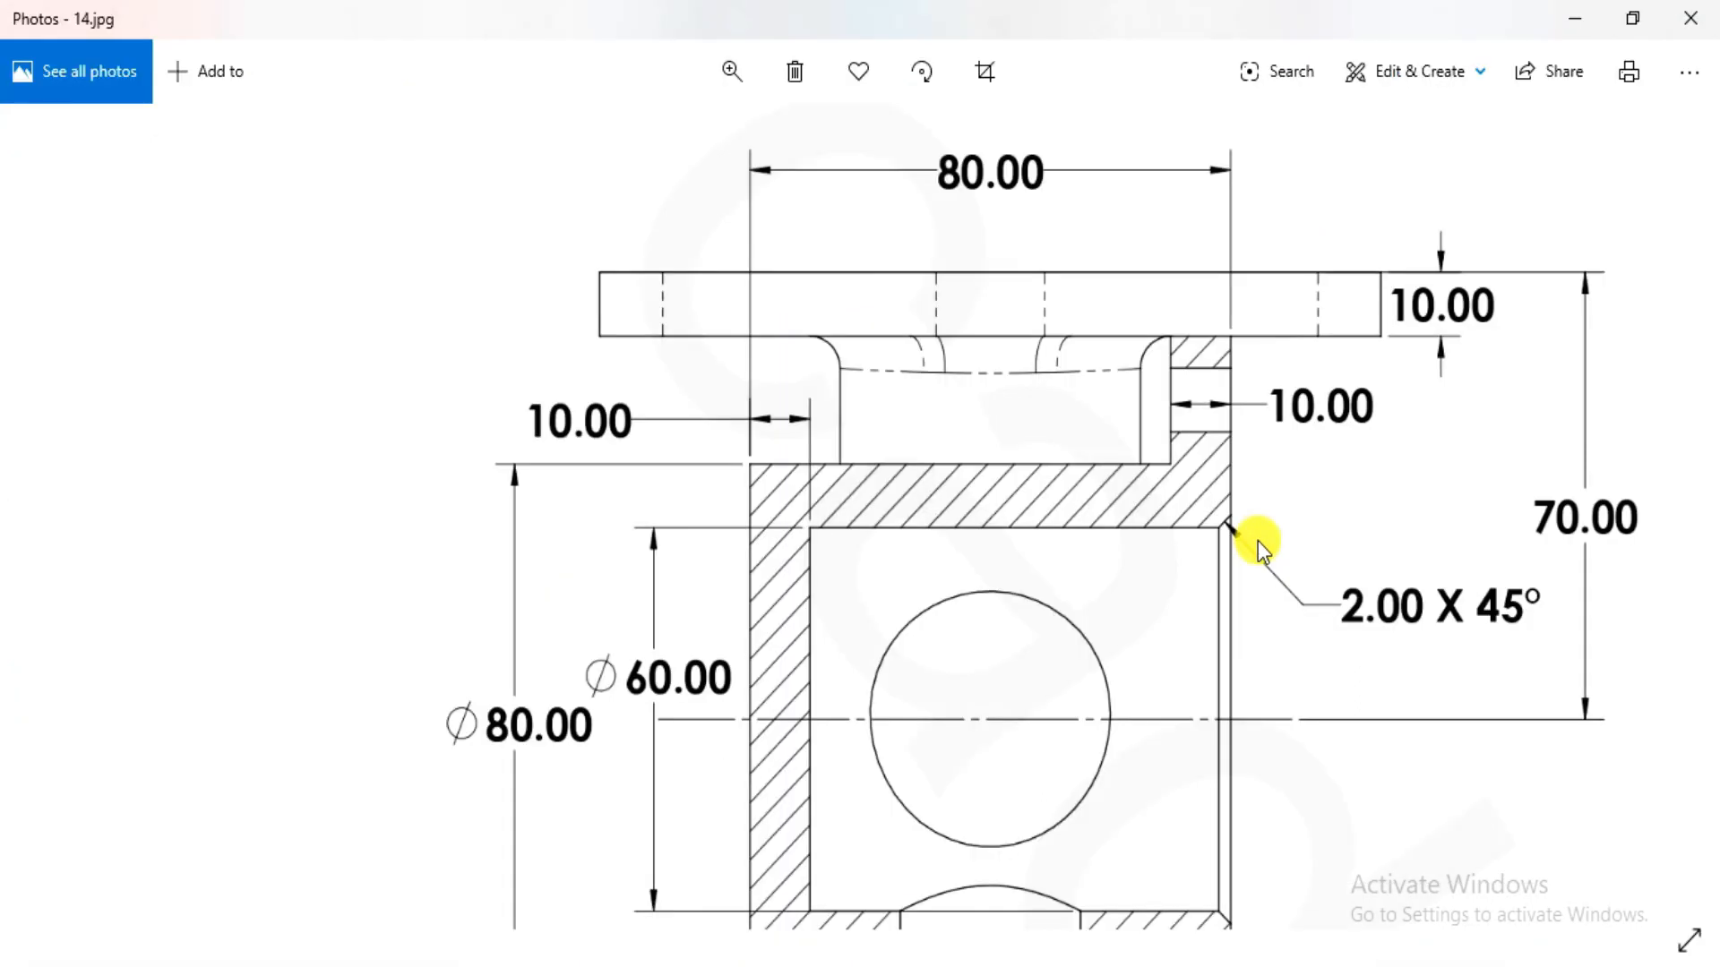
scroll(1078, 418, "down", 5)
left_click_drag(999, 536, 1063, 101)
mouse_move(1035, 599)
left_mouse_down()
mouse_move(1039, 273)
mouse_move(1213, 416)
left_mouse_up()
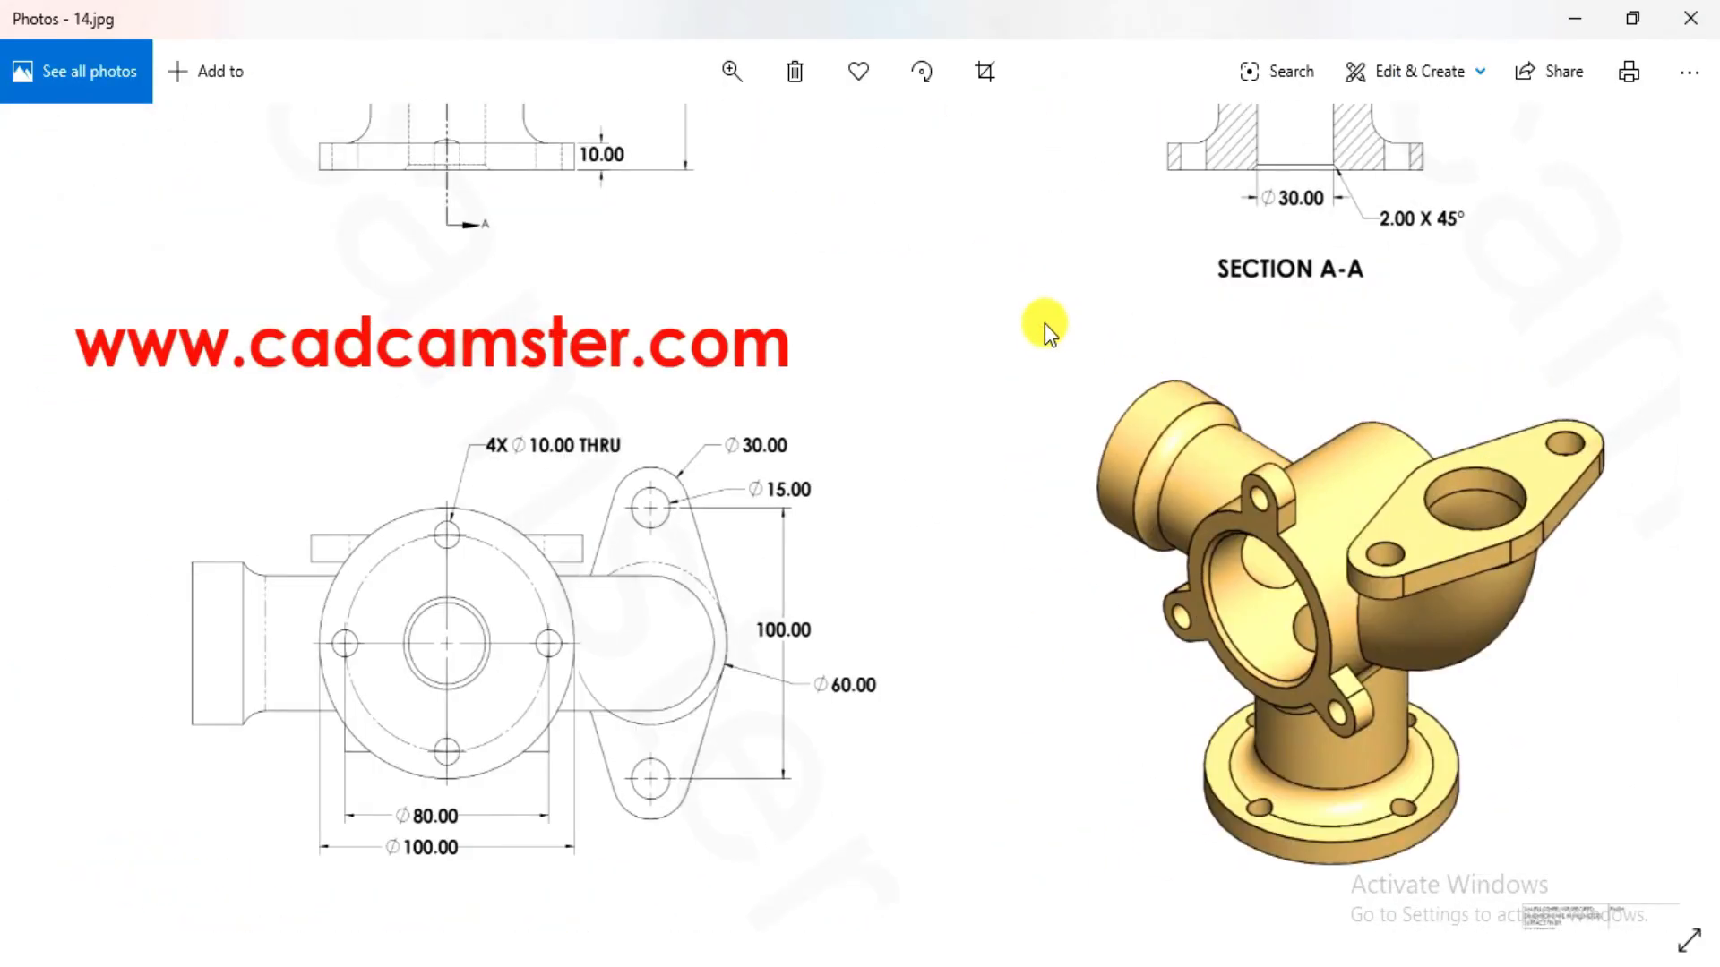
scroll(1056, 342, "up", 5)
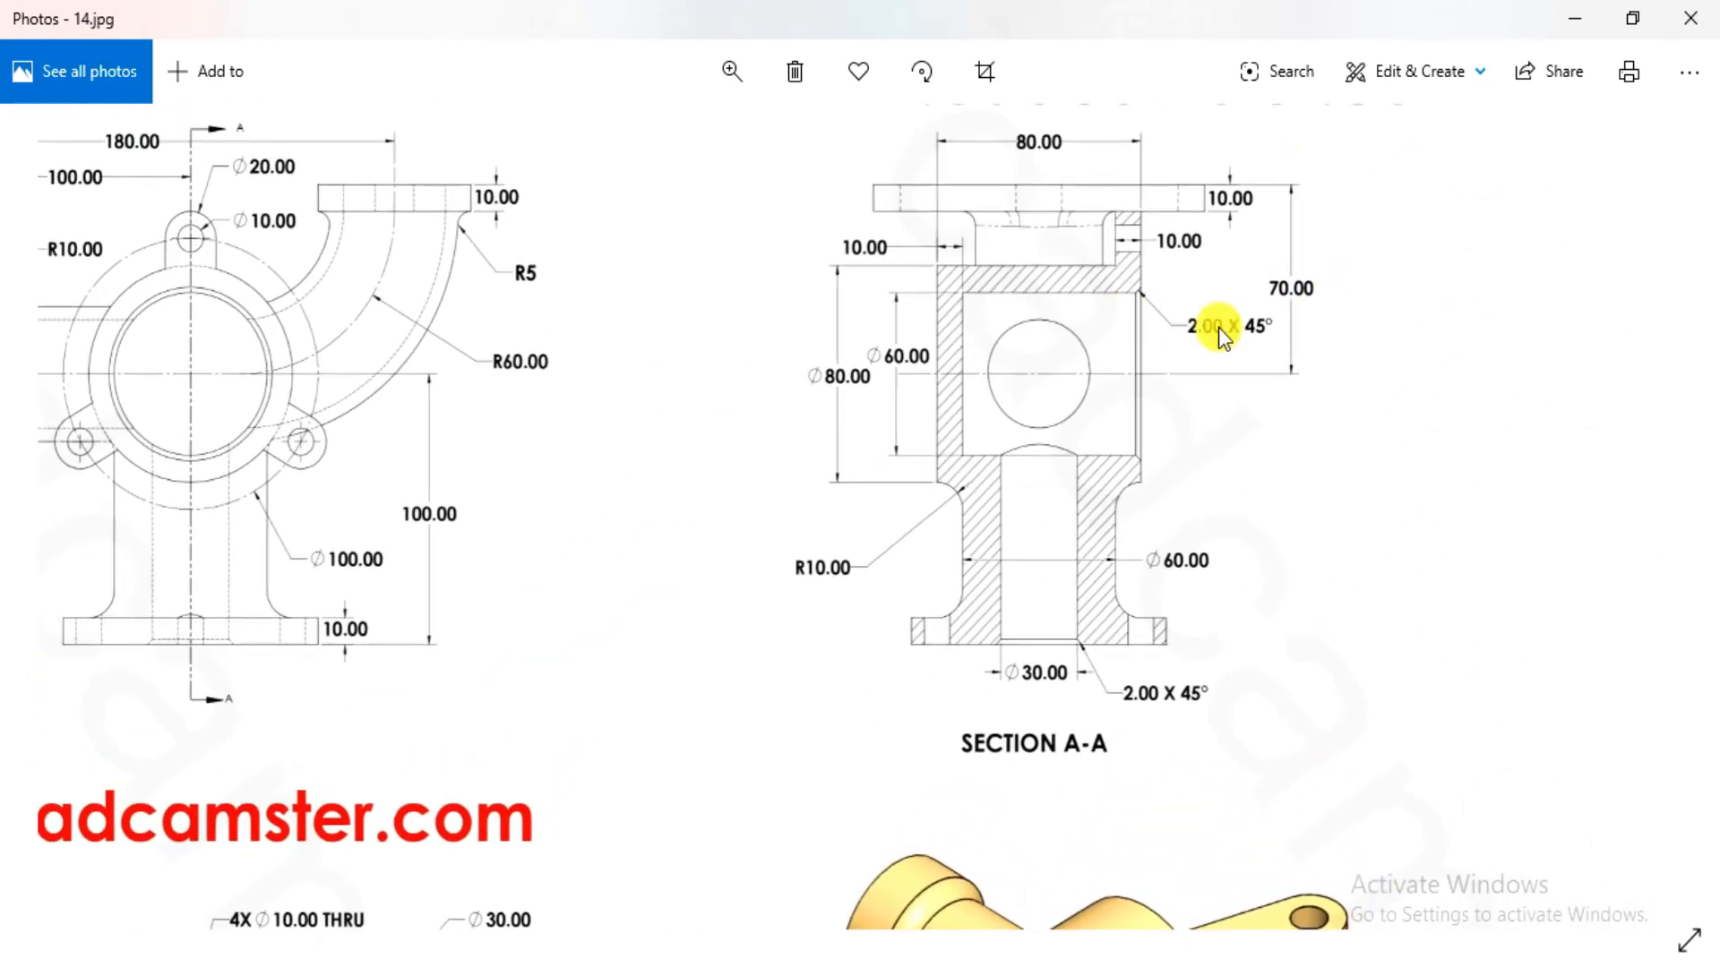
scroll(1227, 304, "up", 2)
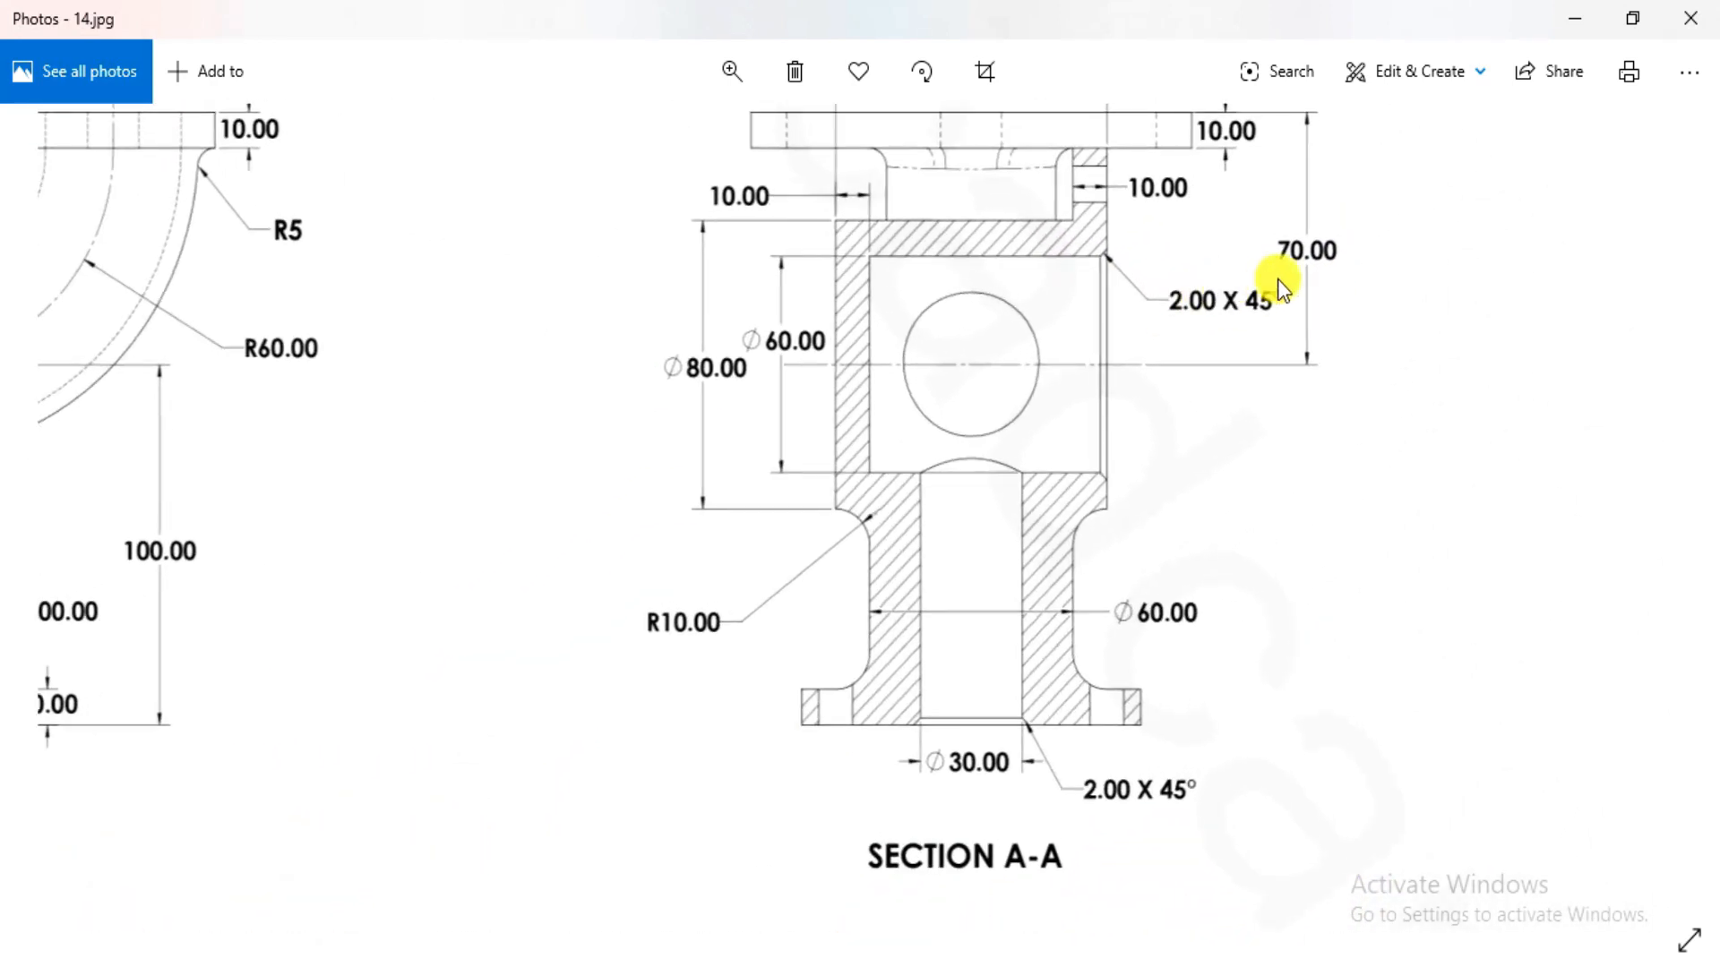
key("alt+Tab")
- Chamfer the front inner edge of the main cylinder's bore with a 2 mm distance at 45 degrees
mouse_move(1057, 464)
middle_mouse_down()
mouse_move(1085, 507)
mouse_move(1075, 498)
middle_mouse_up()
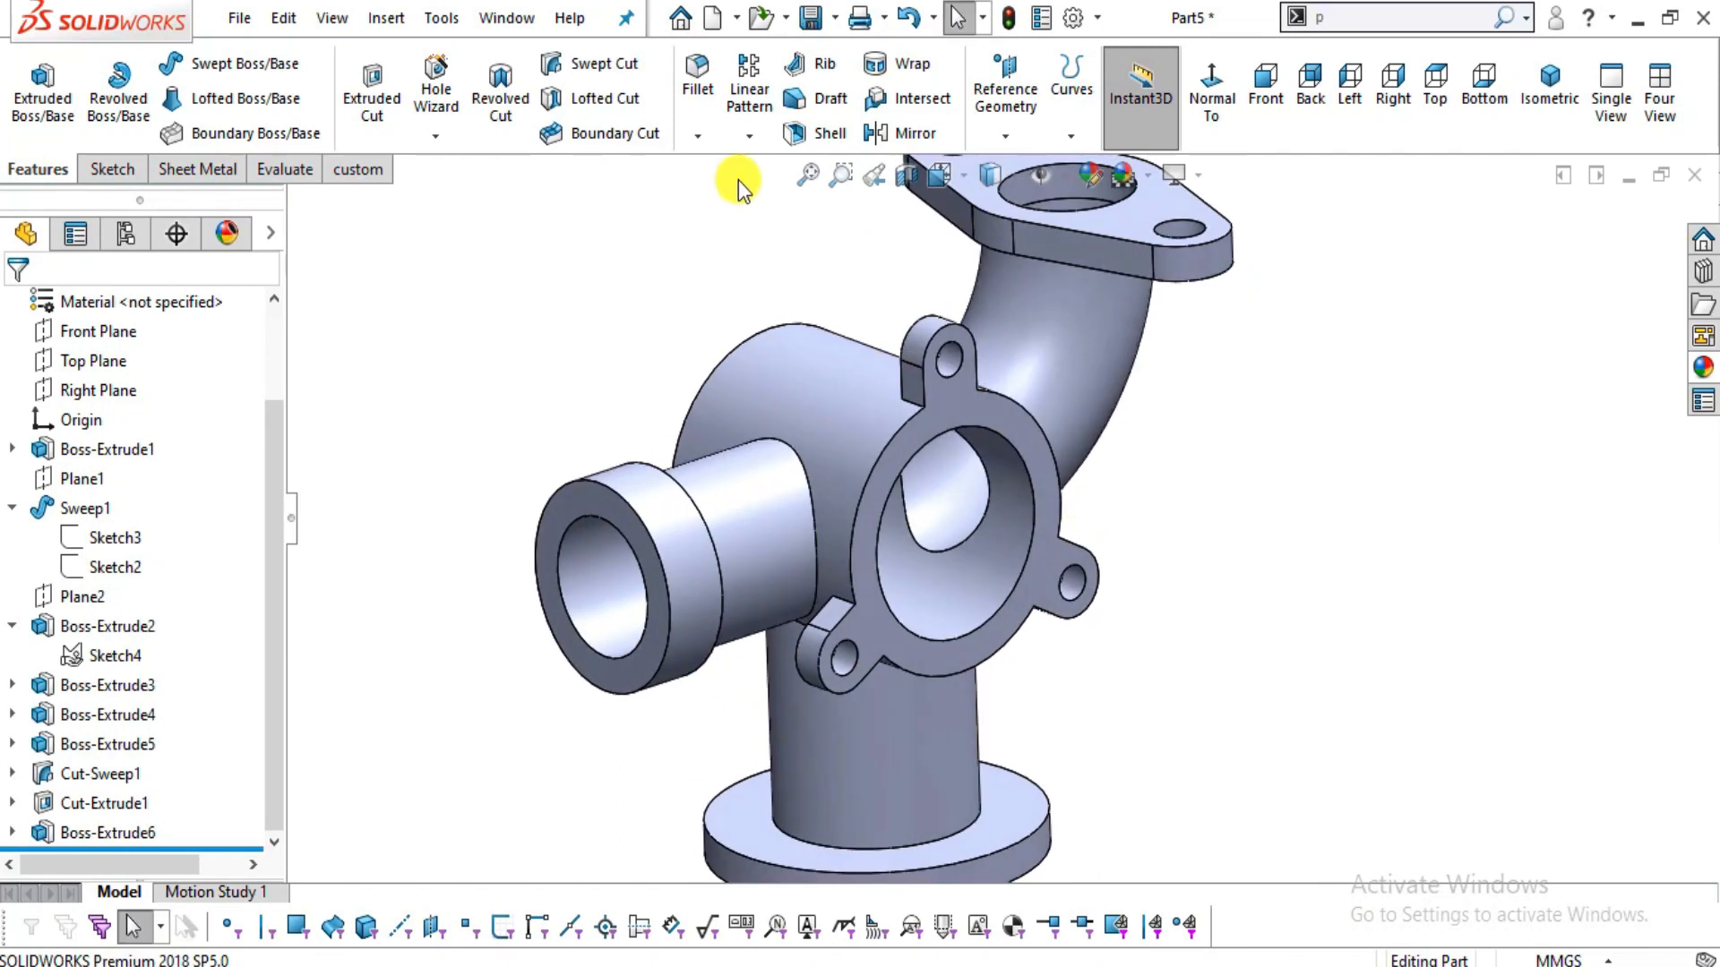
left_click(728, 202)
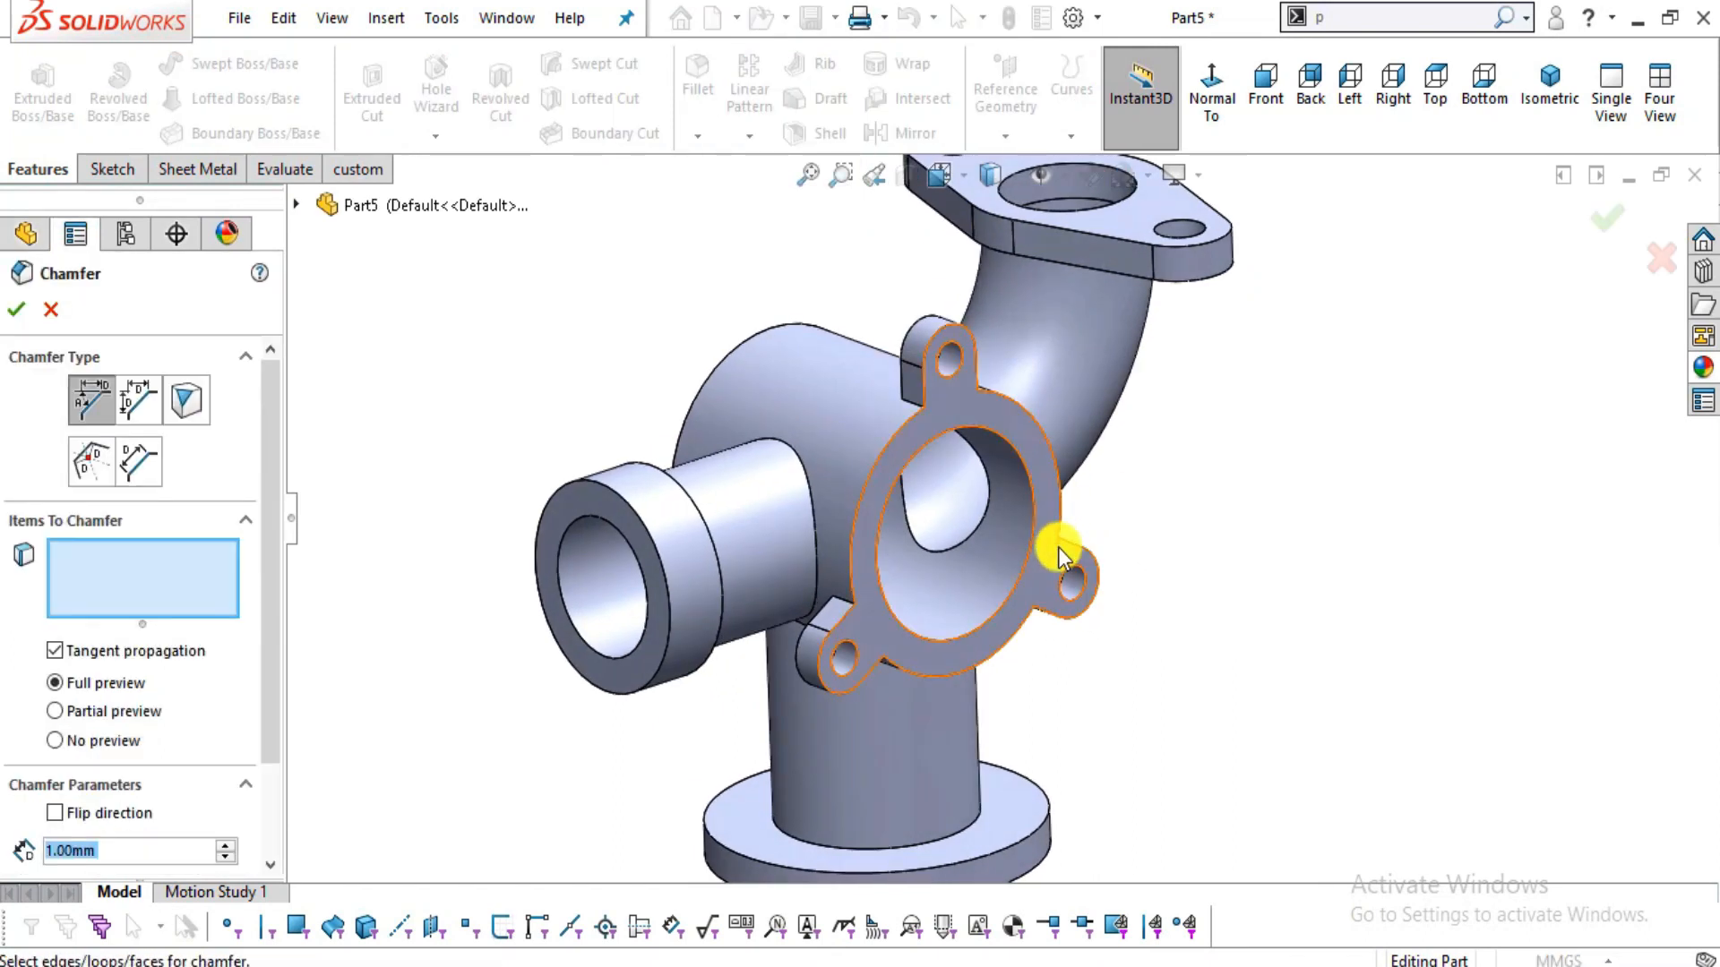
scroll(1045, 556, "down", 2)
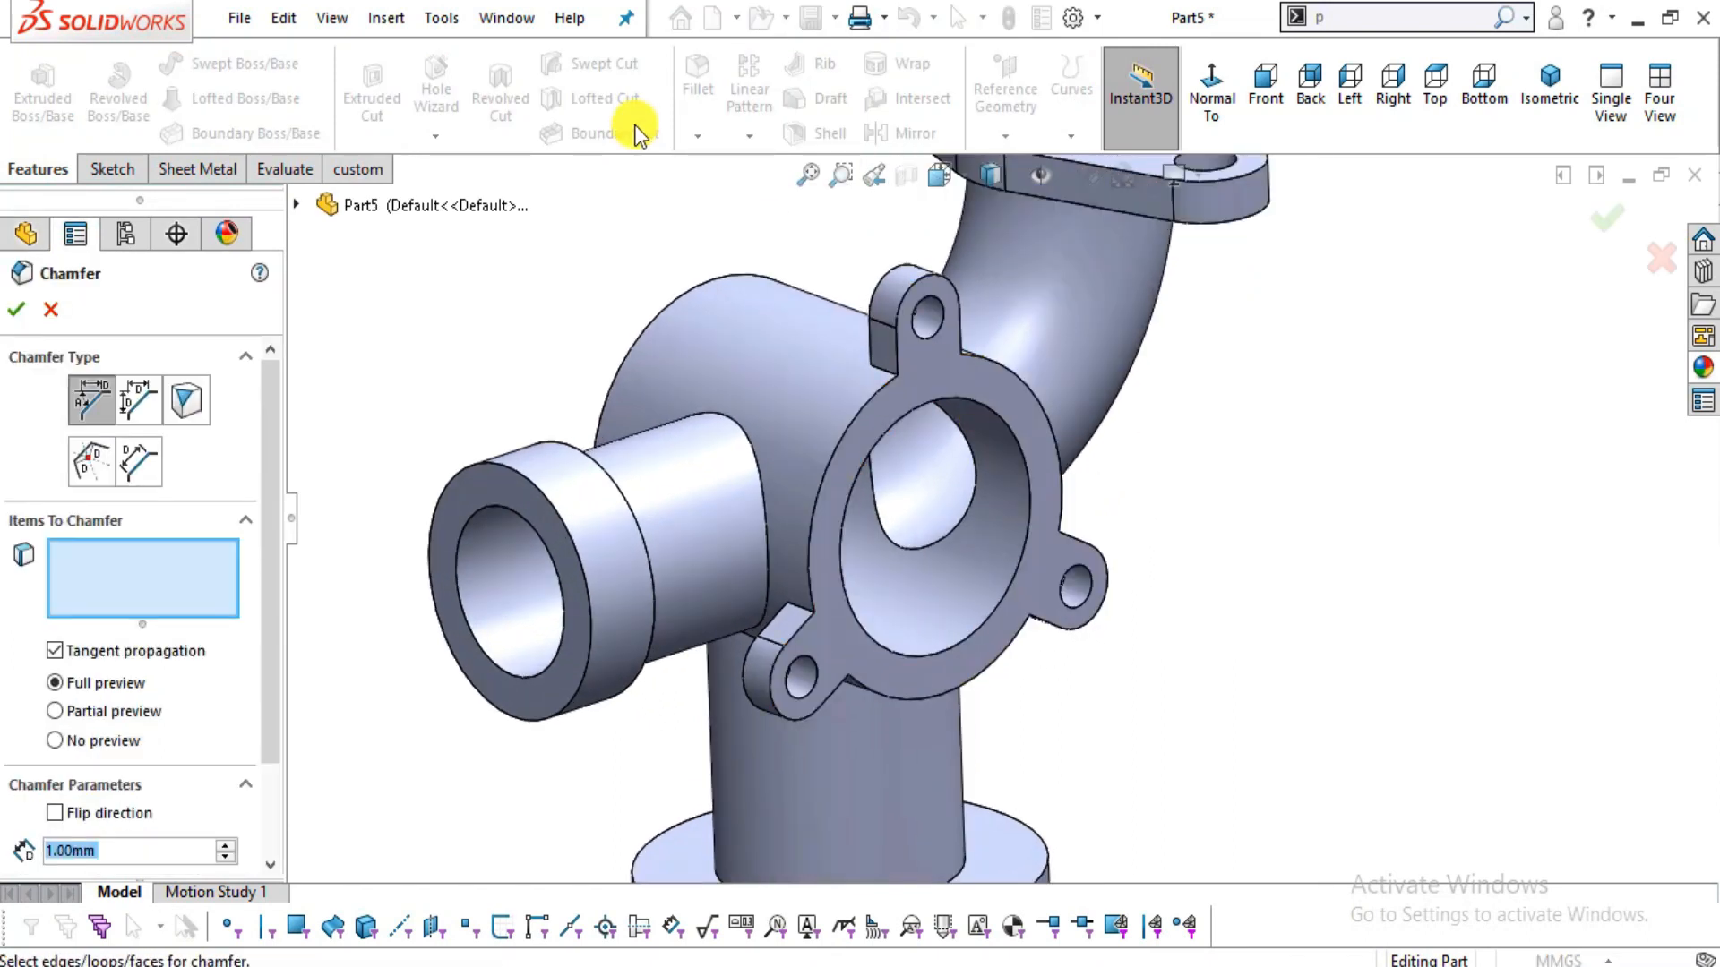
left_click(1001, 414)
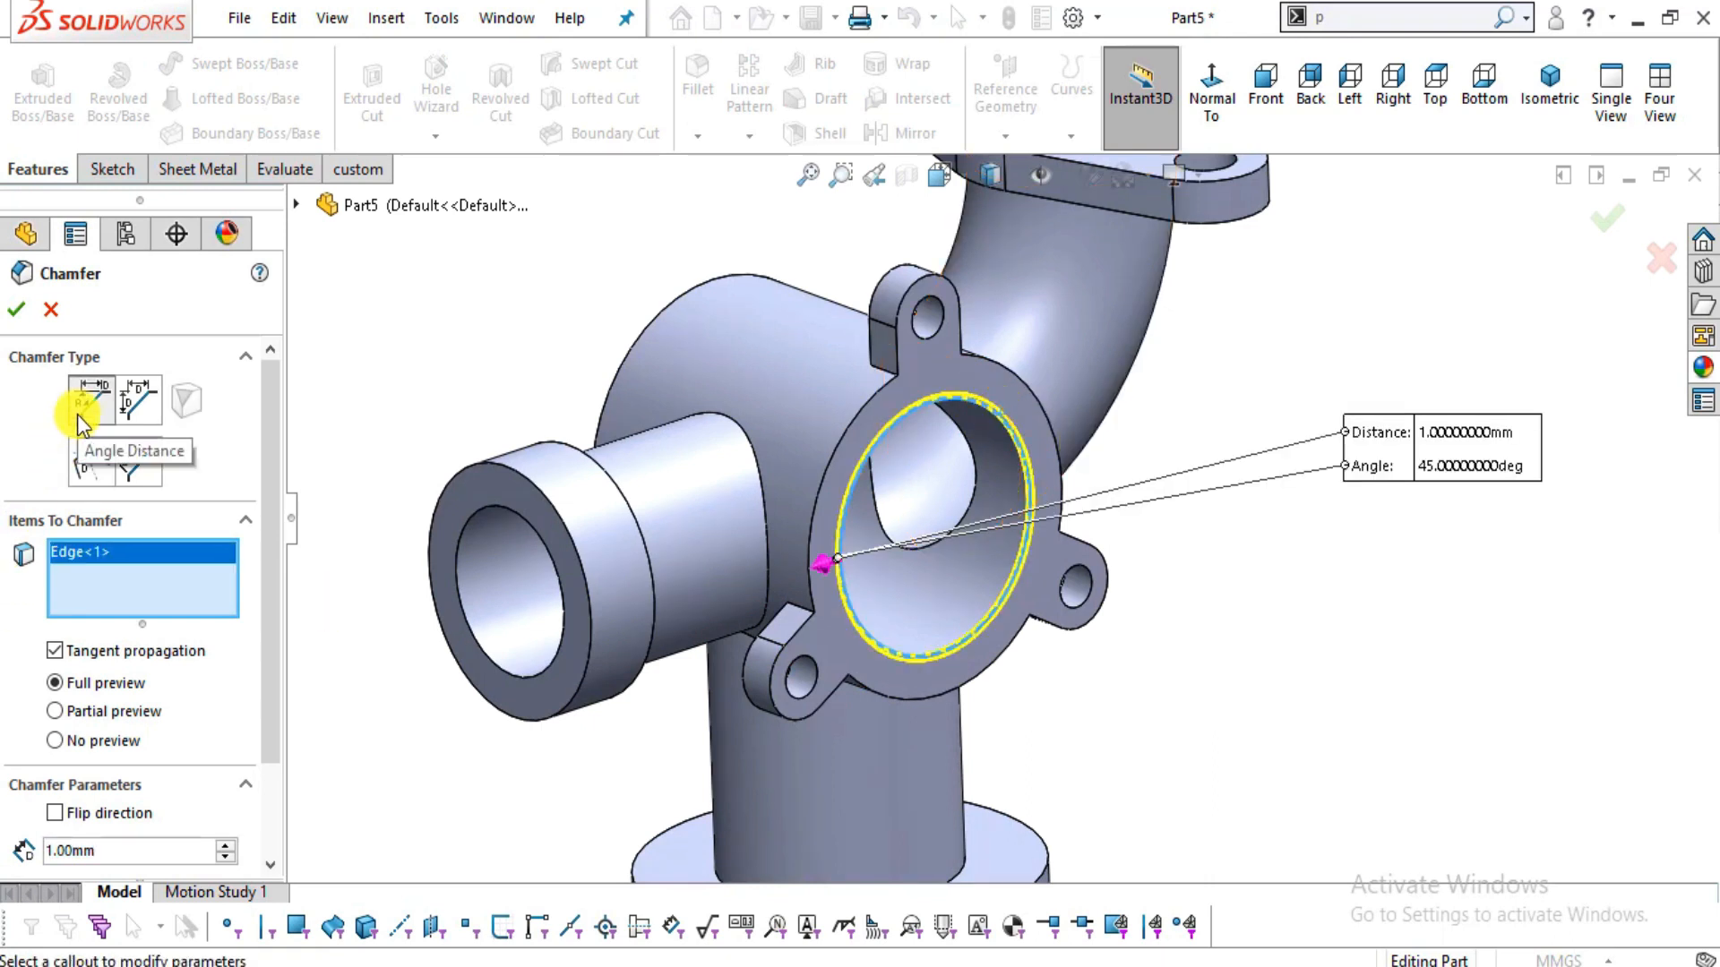
scroll(242, 654, "down", 3)
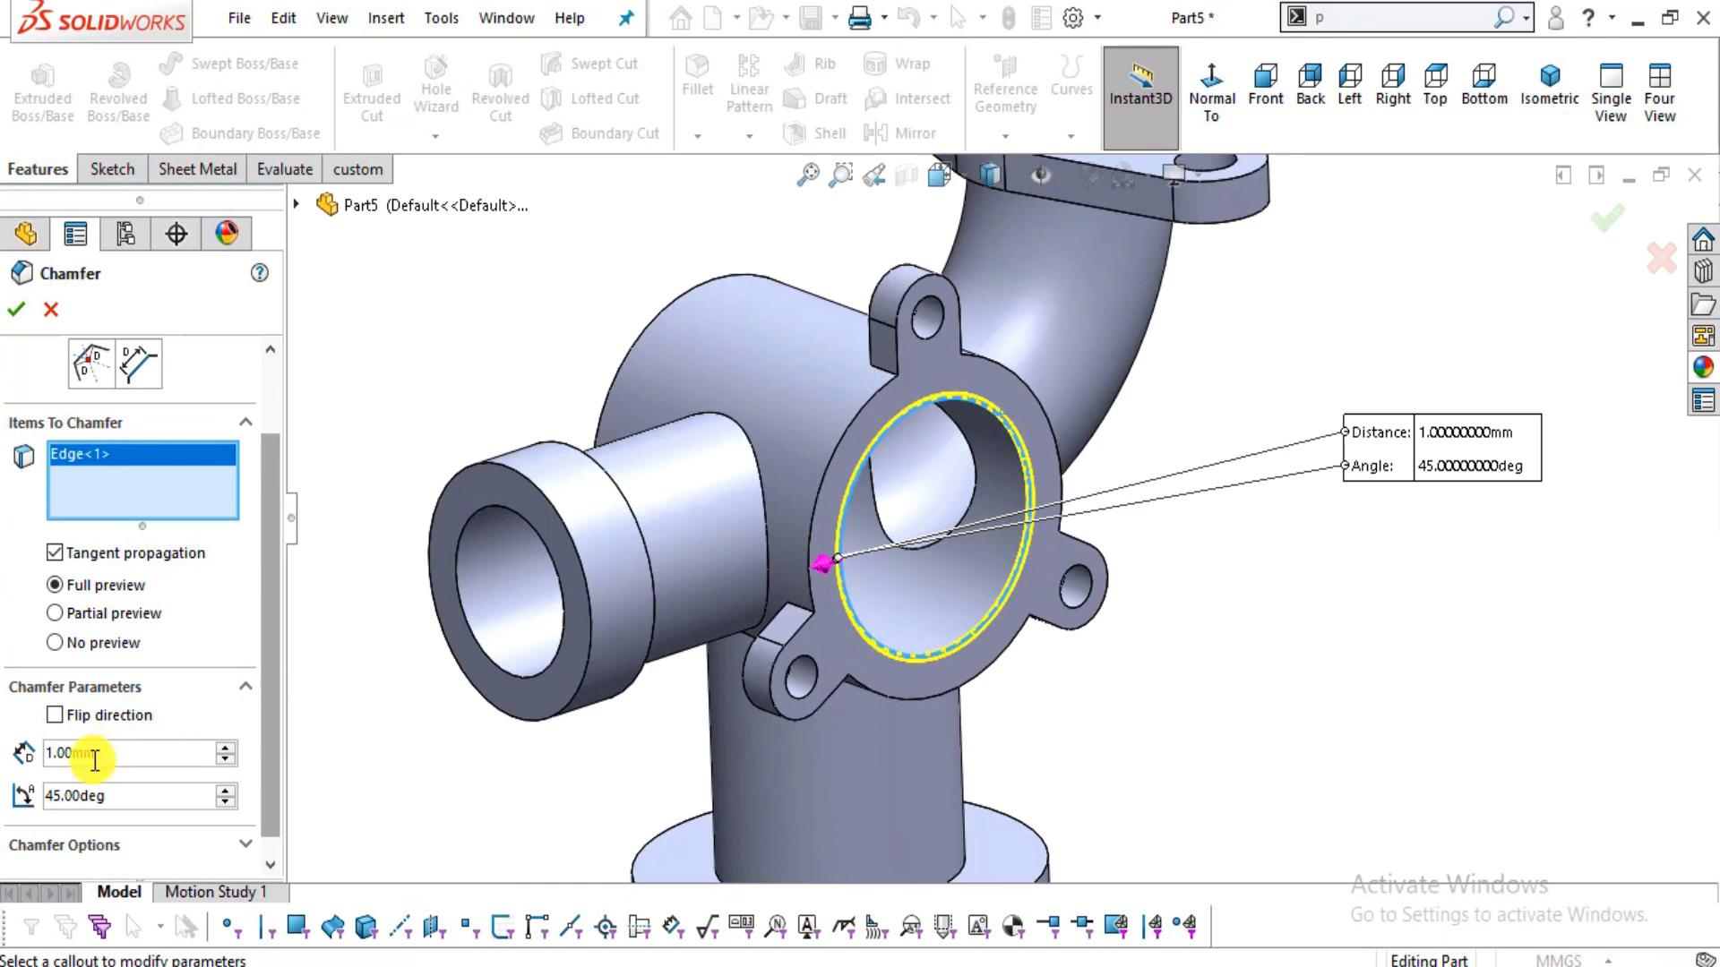
key("alt+Tab")
key("alt+Tab")
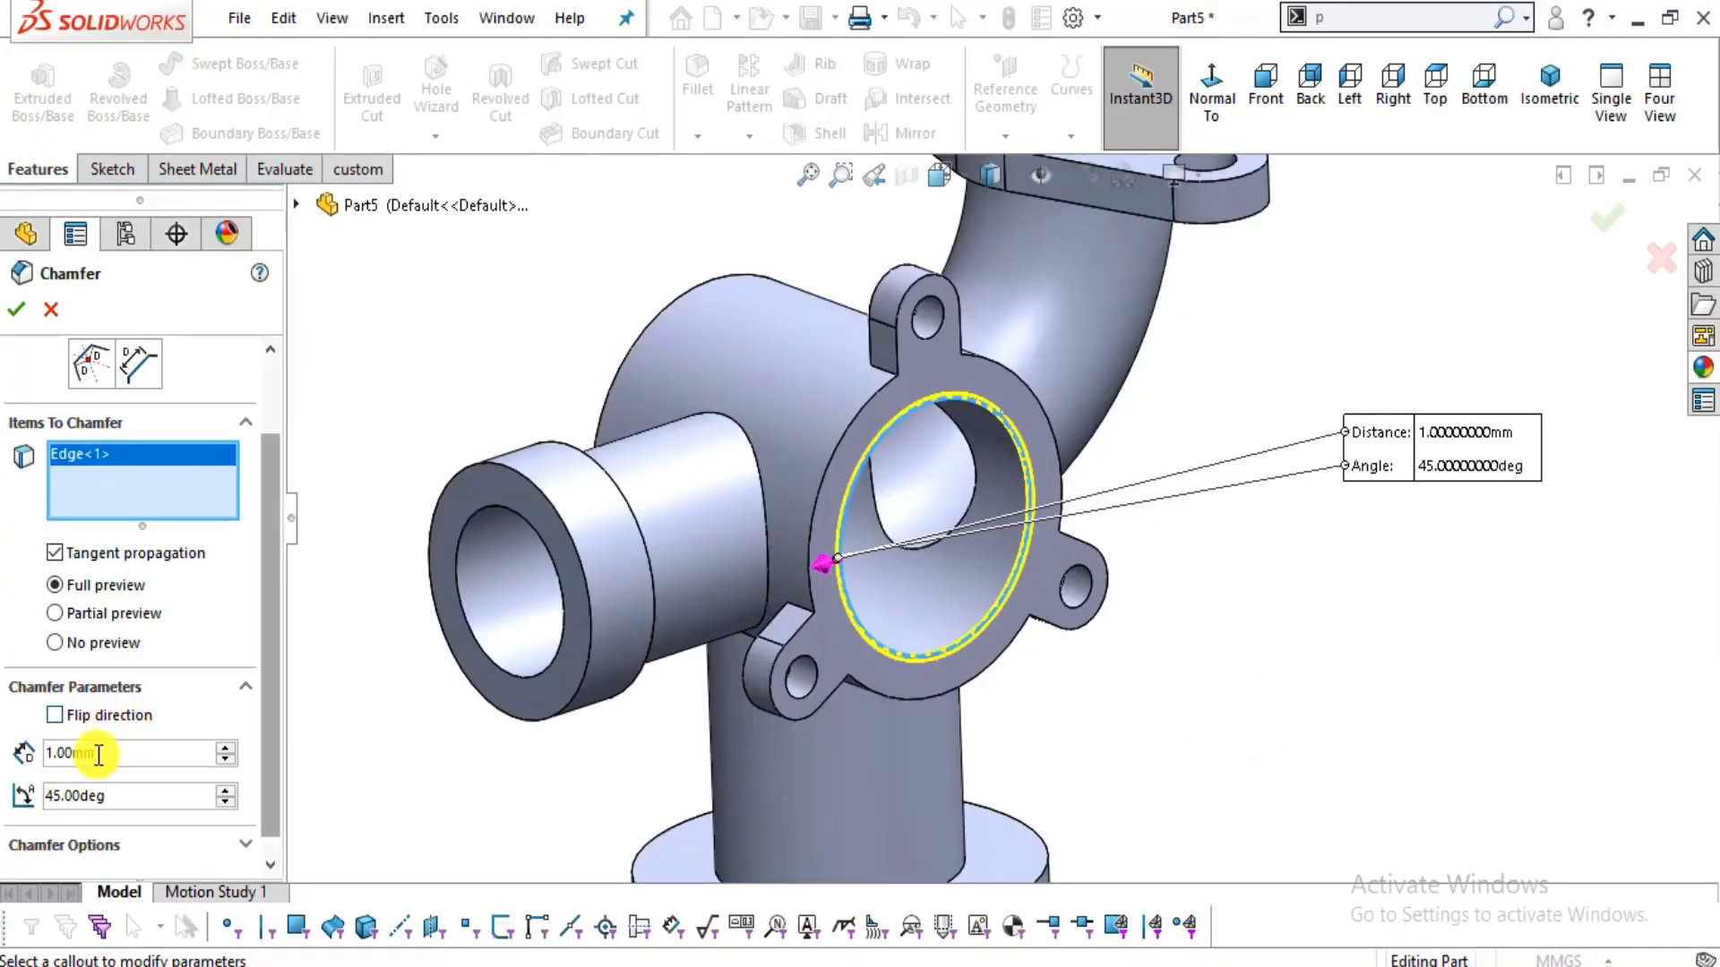
type("2")
key("Return")
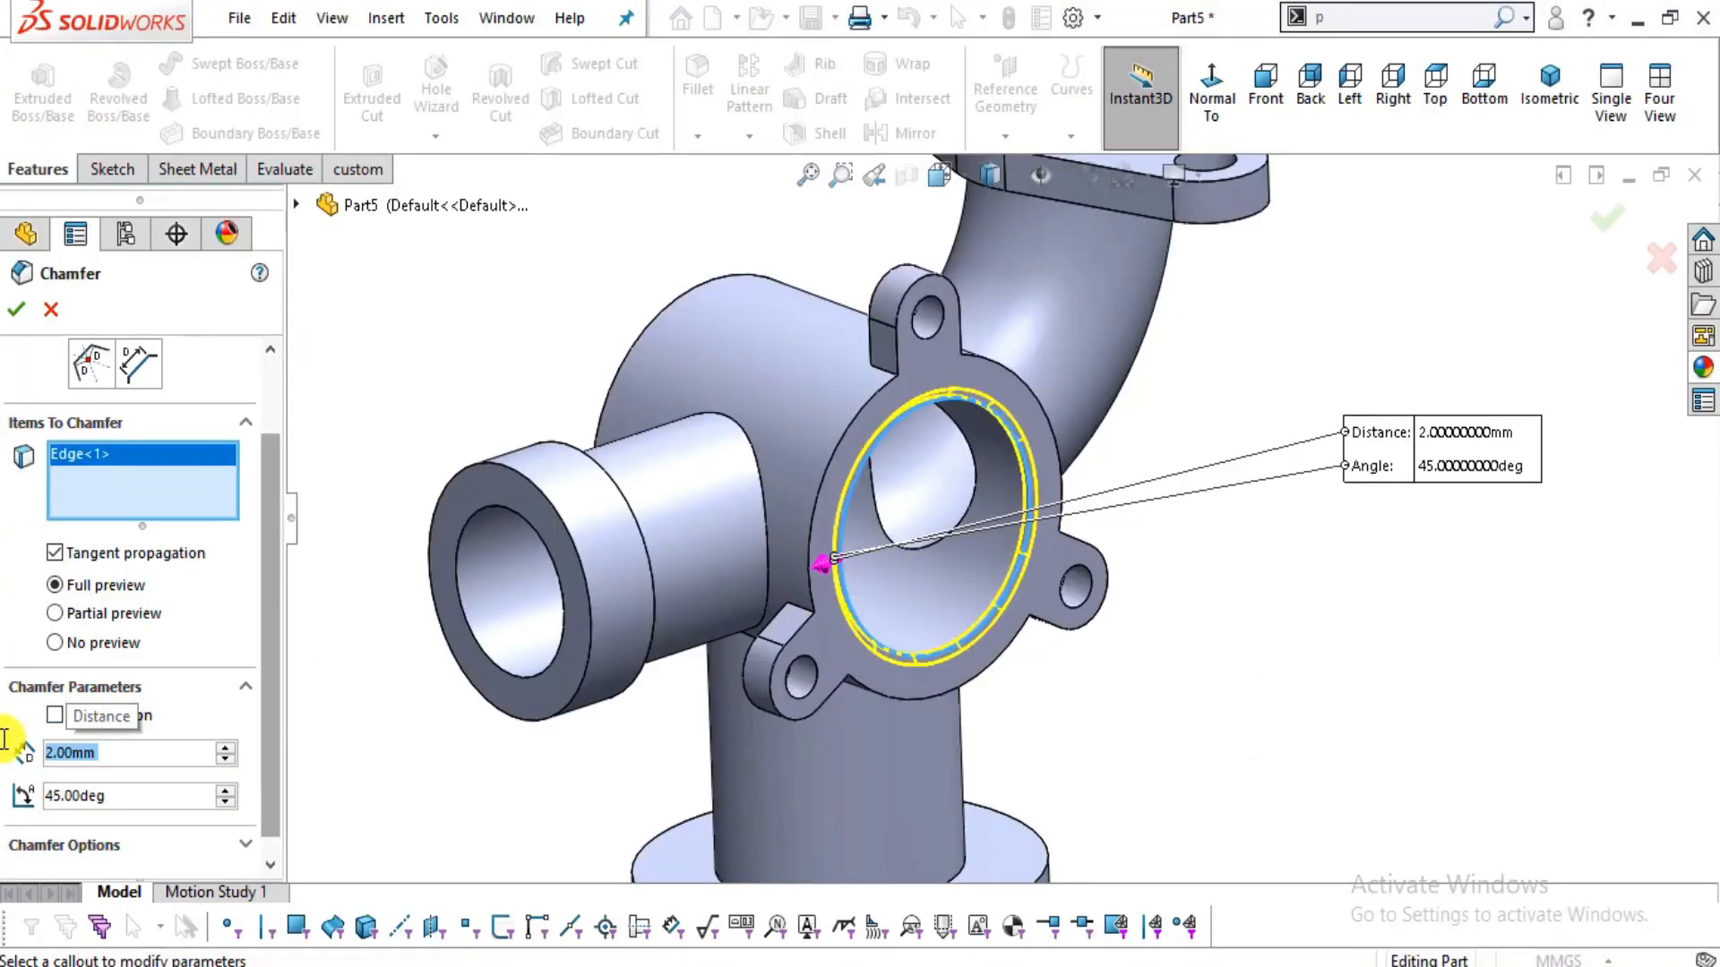
left_click(16, 311)
- Inspect the chamfered model and examine the base flange and its bolt holes in the reference drawing
mouse_move(1100, 538)
middle_mouse_down()
mouse_move(933, 487)
mouse_move(1087, 464)
mouse_move(1125, 645)
mouse_move(1110, 618)
middle_mouse_up()
scroll(1039, 466, "down", 5)
scroll(1121, 433, "up", 3)
scroll(1079, 582, "up", 2)
scroll(1079, 582, "down", 1)
key("alt+Tab")
left_click_drag(1003, 523, 1281, 527)
scroll(974, 401, "down", 3)
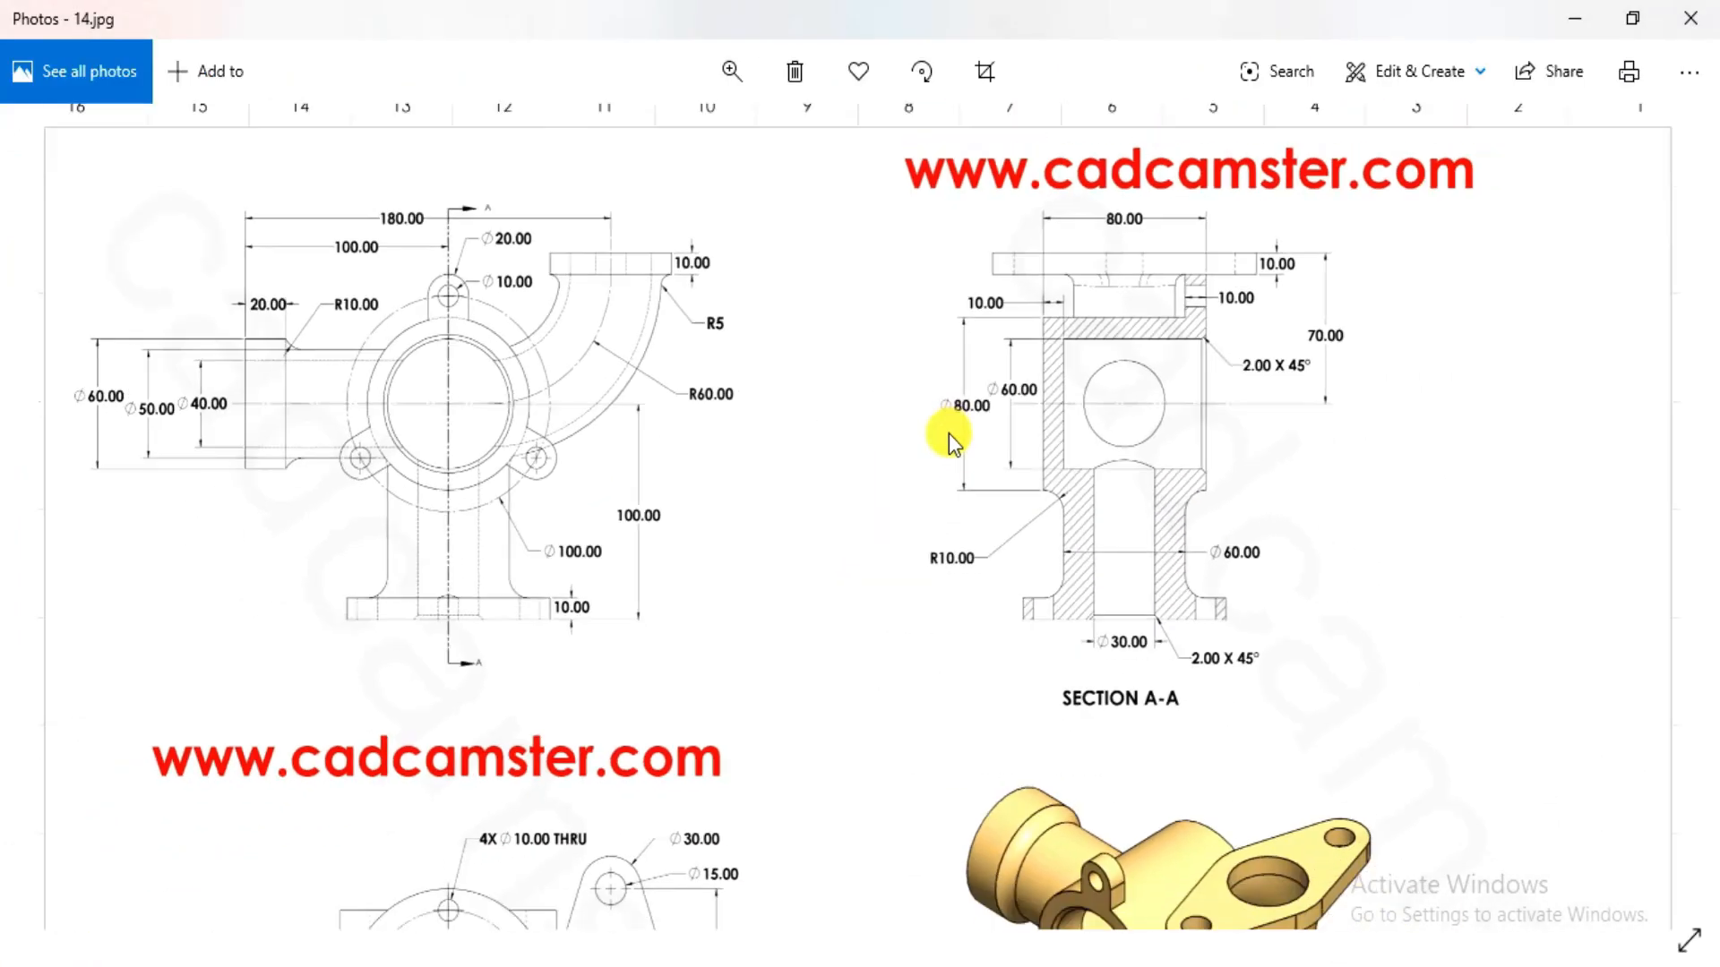
scroll(1132, 794, "up", 4)
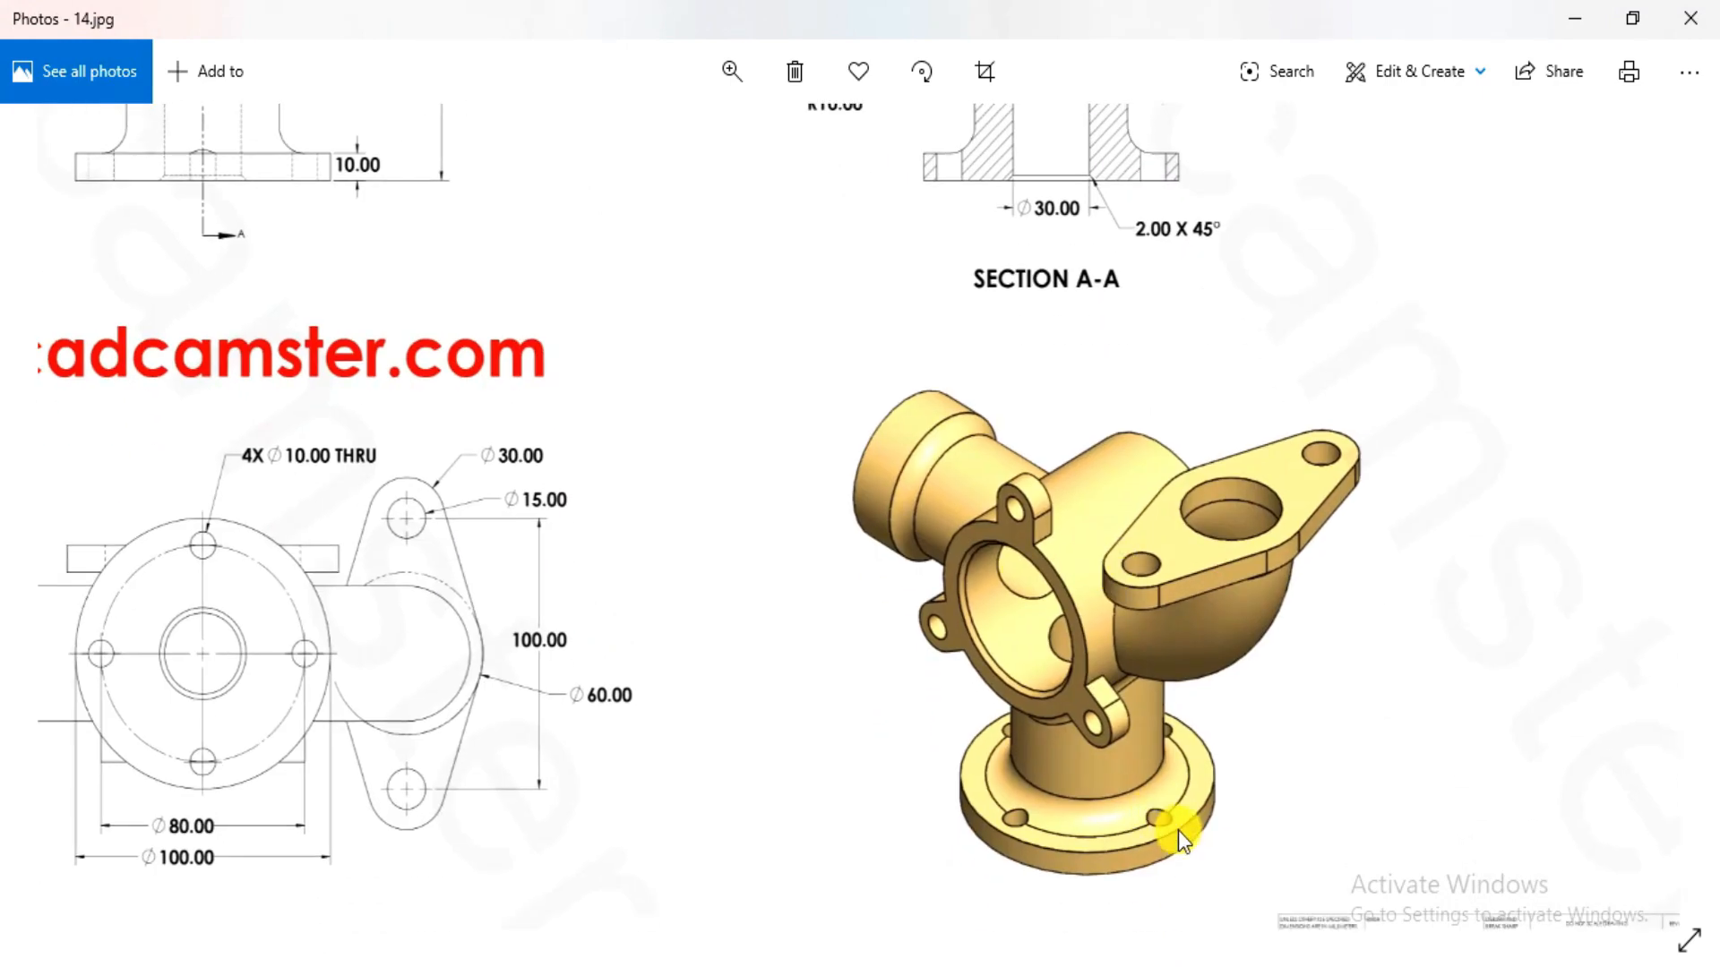
left_click_drag(682, 536, 924, 525)
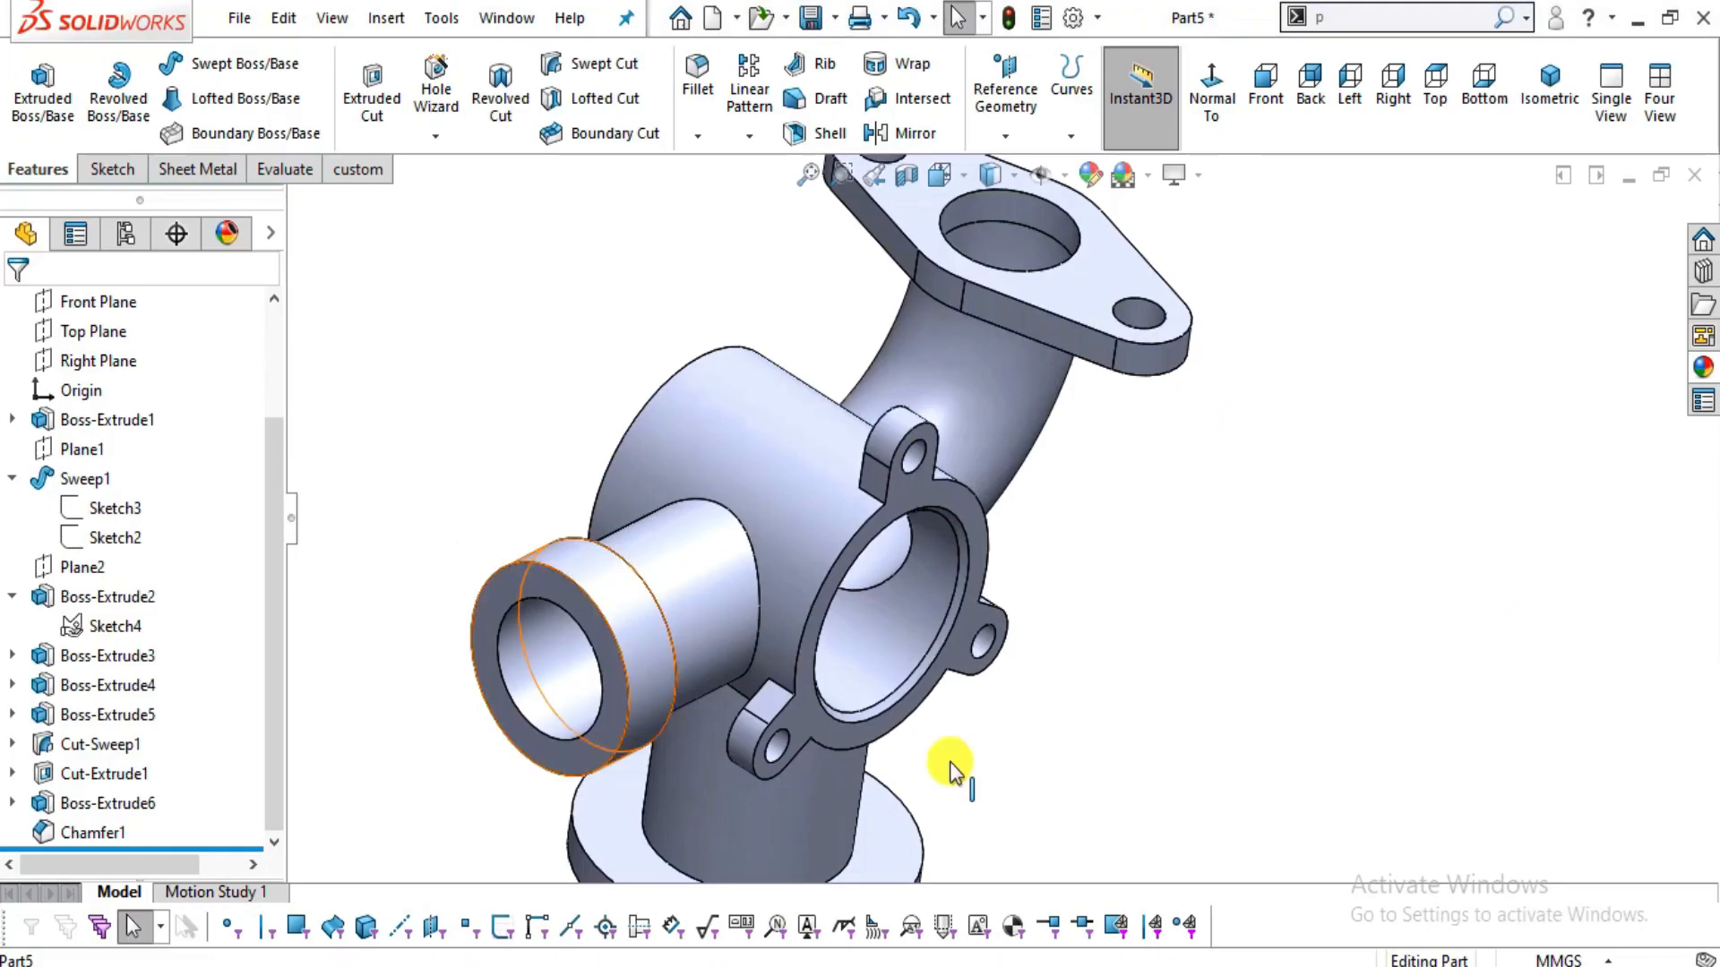
- Start a sketch on the upper face of the round base flange and view the part from below
scroll(887, 799, "up", 2)
scroll(846, 757, "down", 6)
scroll(775, 592, "up", 2)
left_click(776, 602)
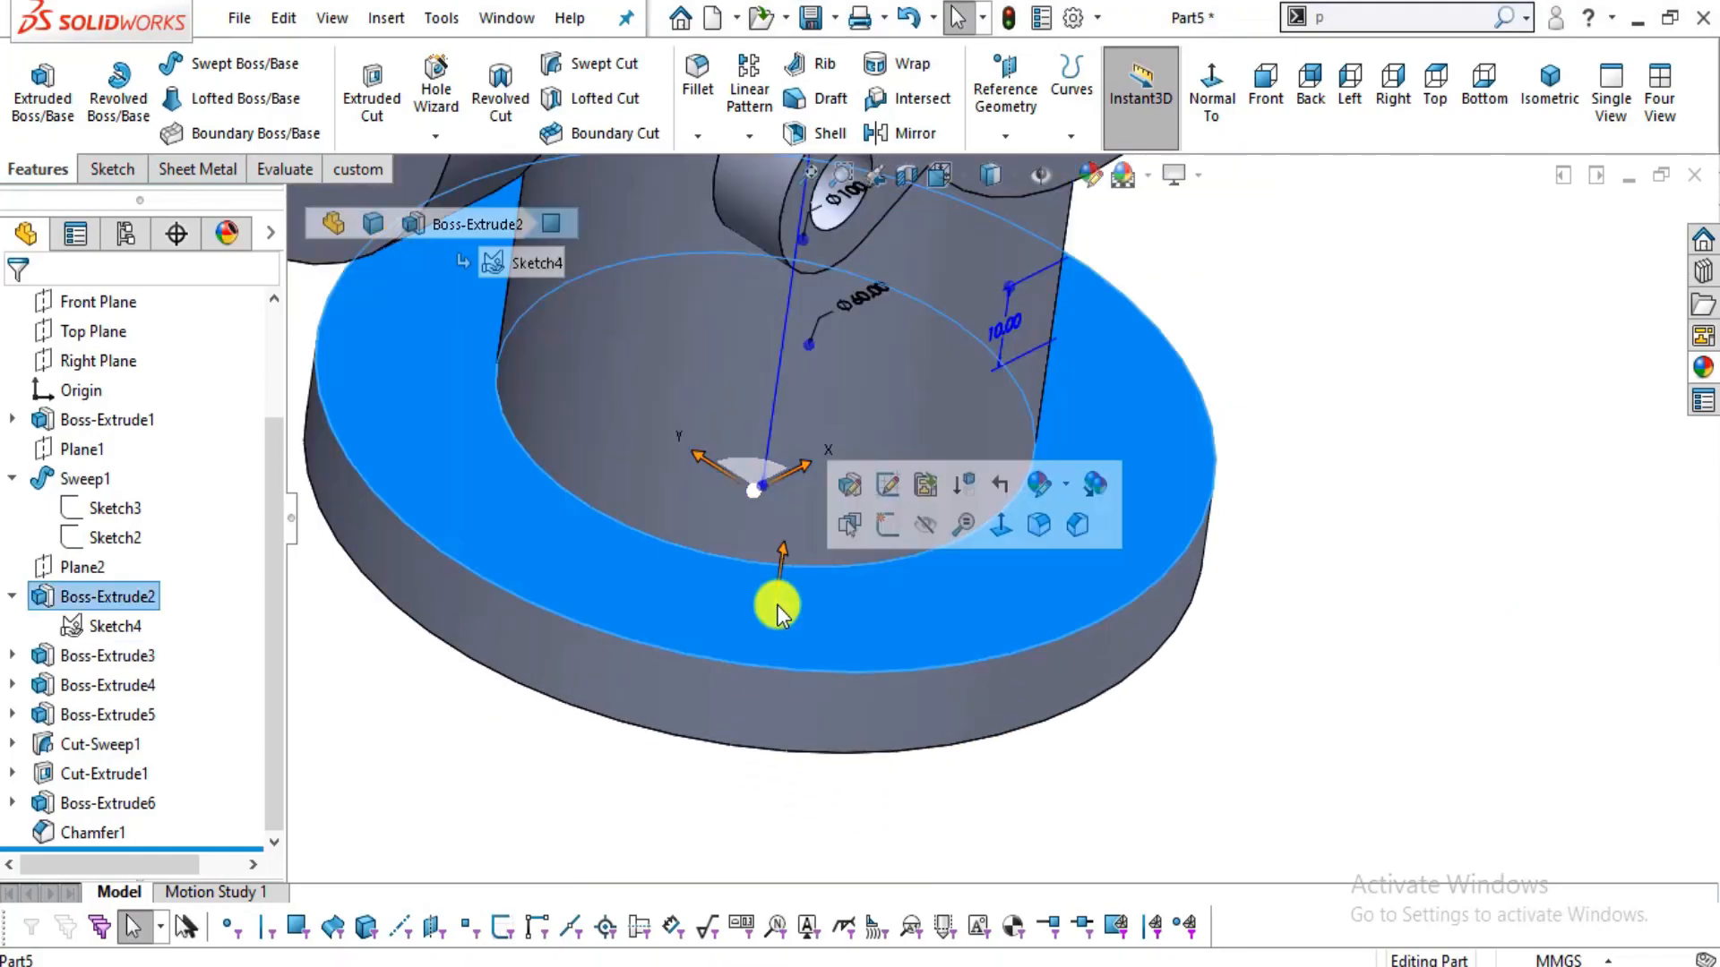
left_click(965, 541)
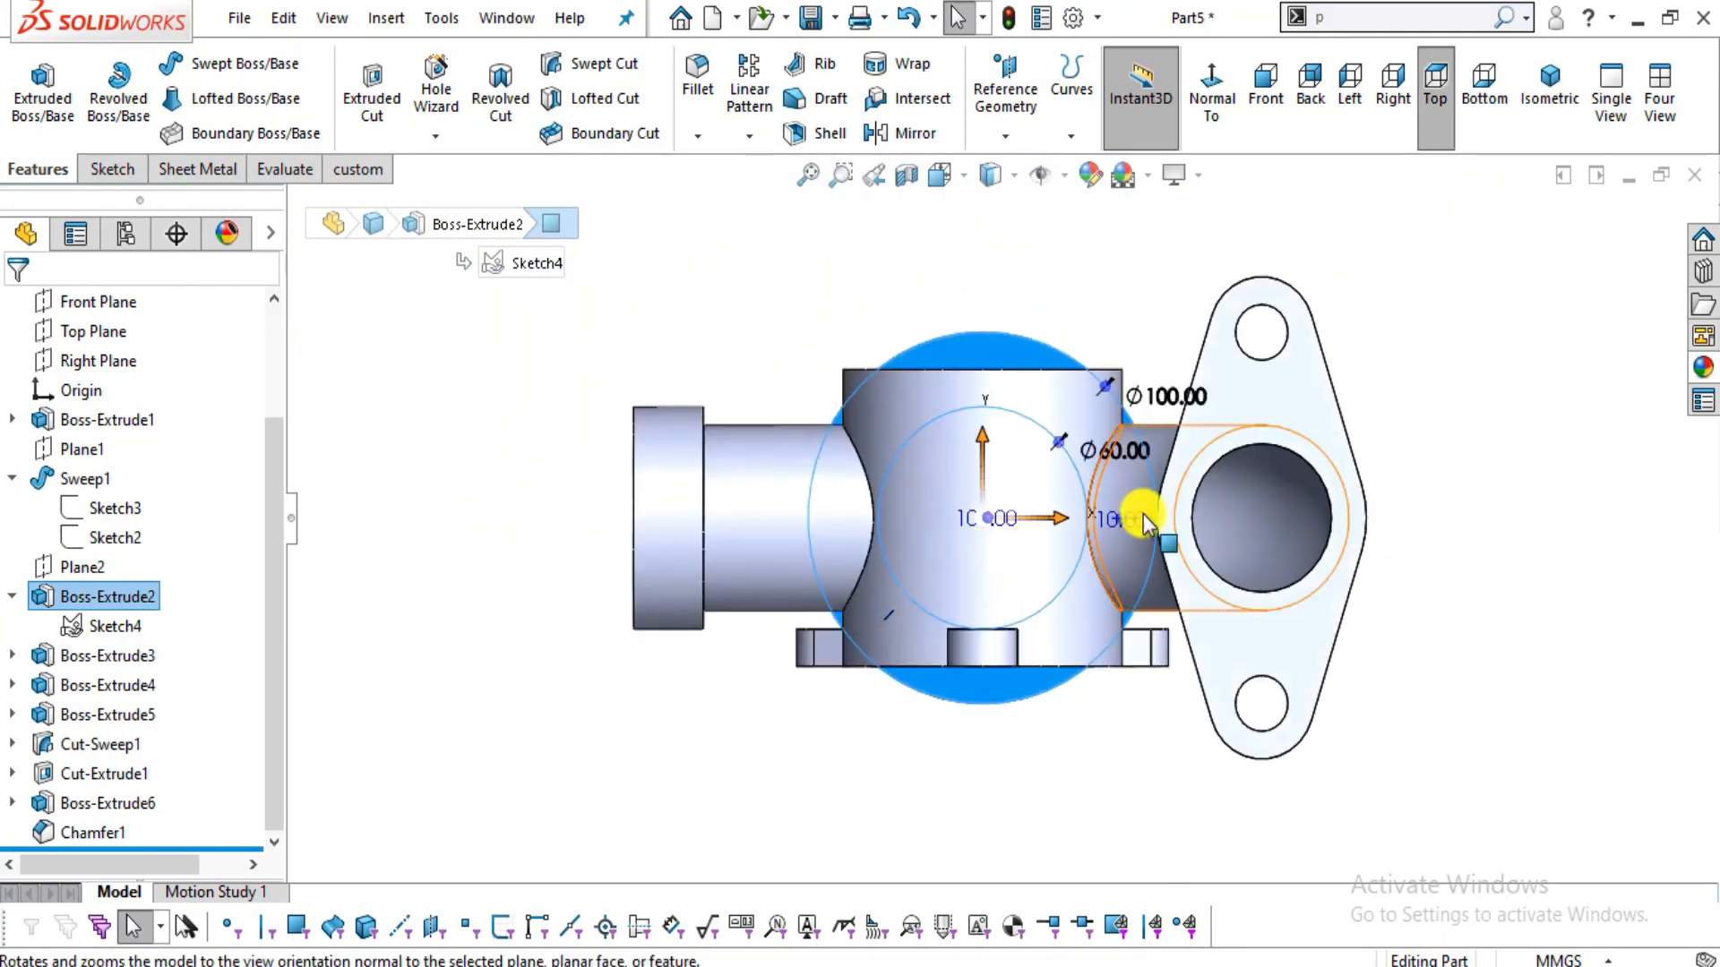
left_click(1229, 104)
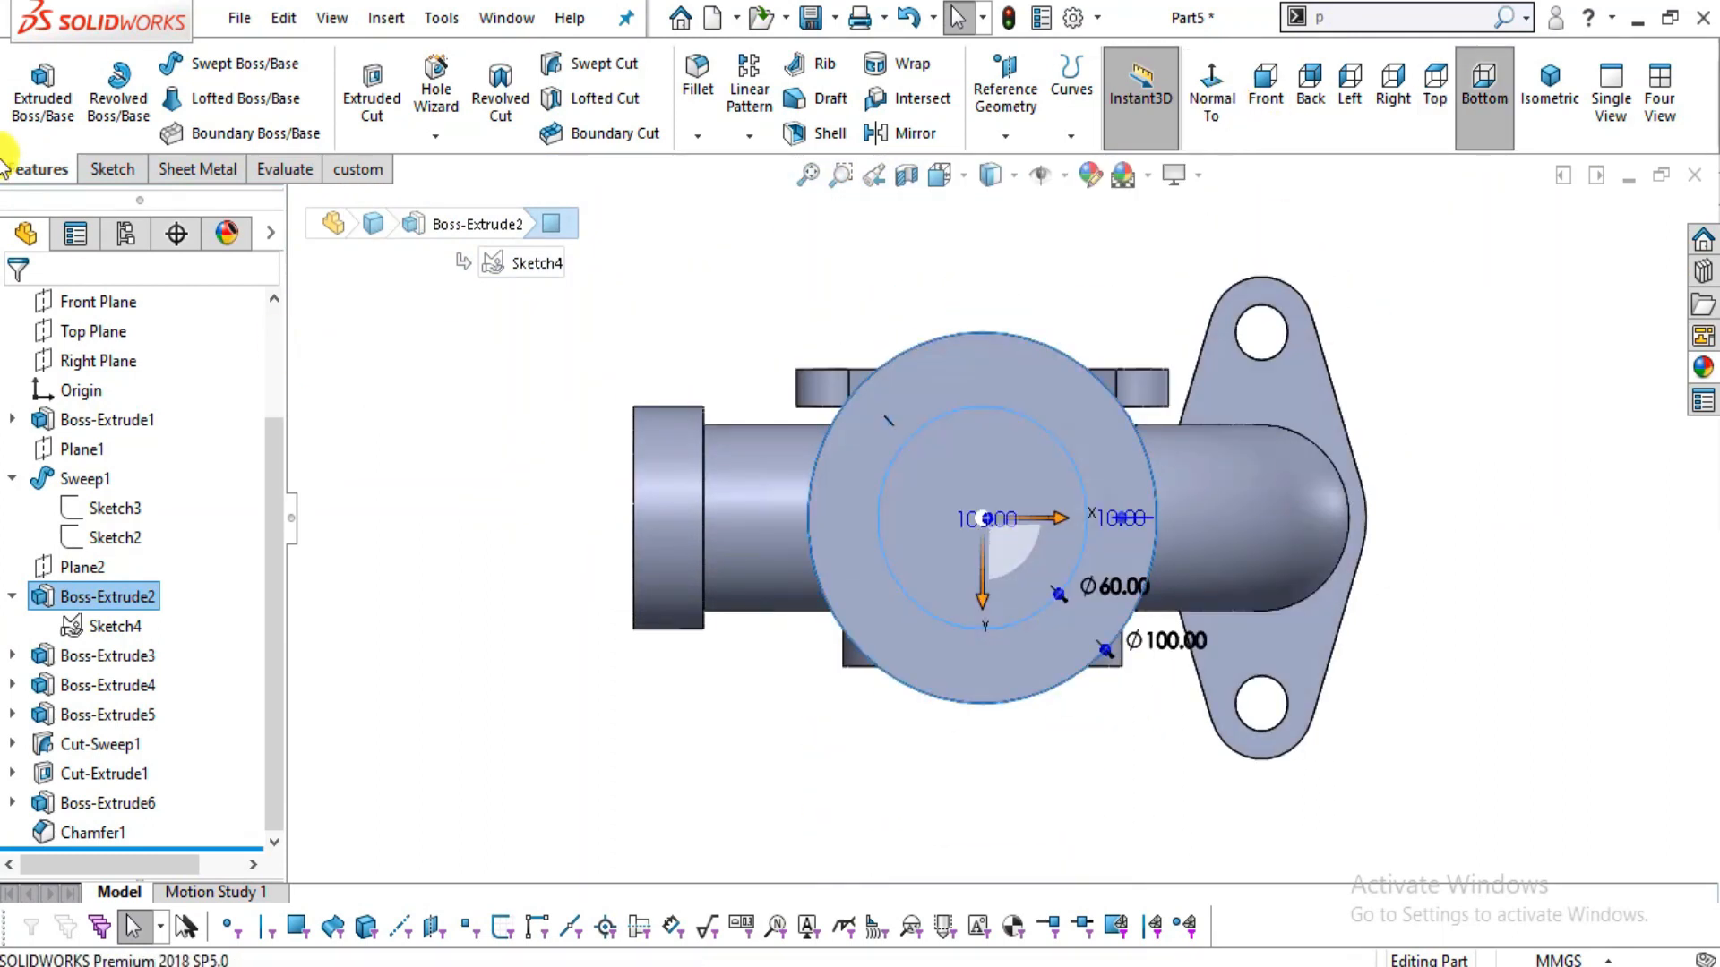
left_click(109, 171)
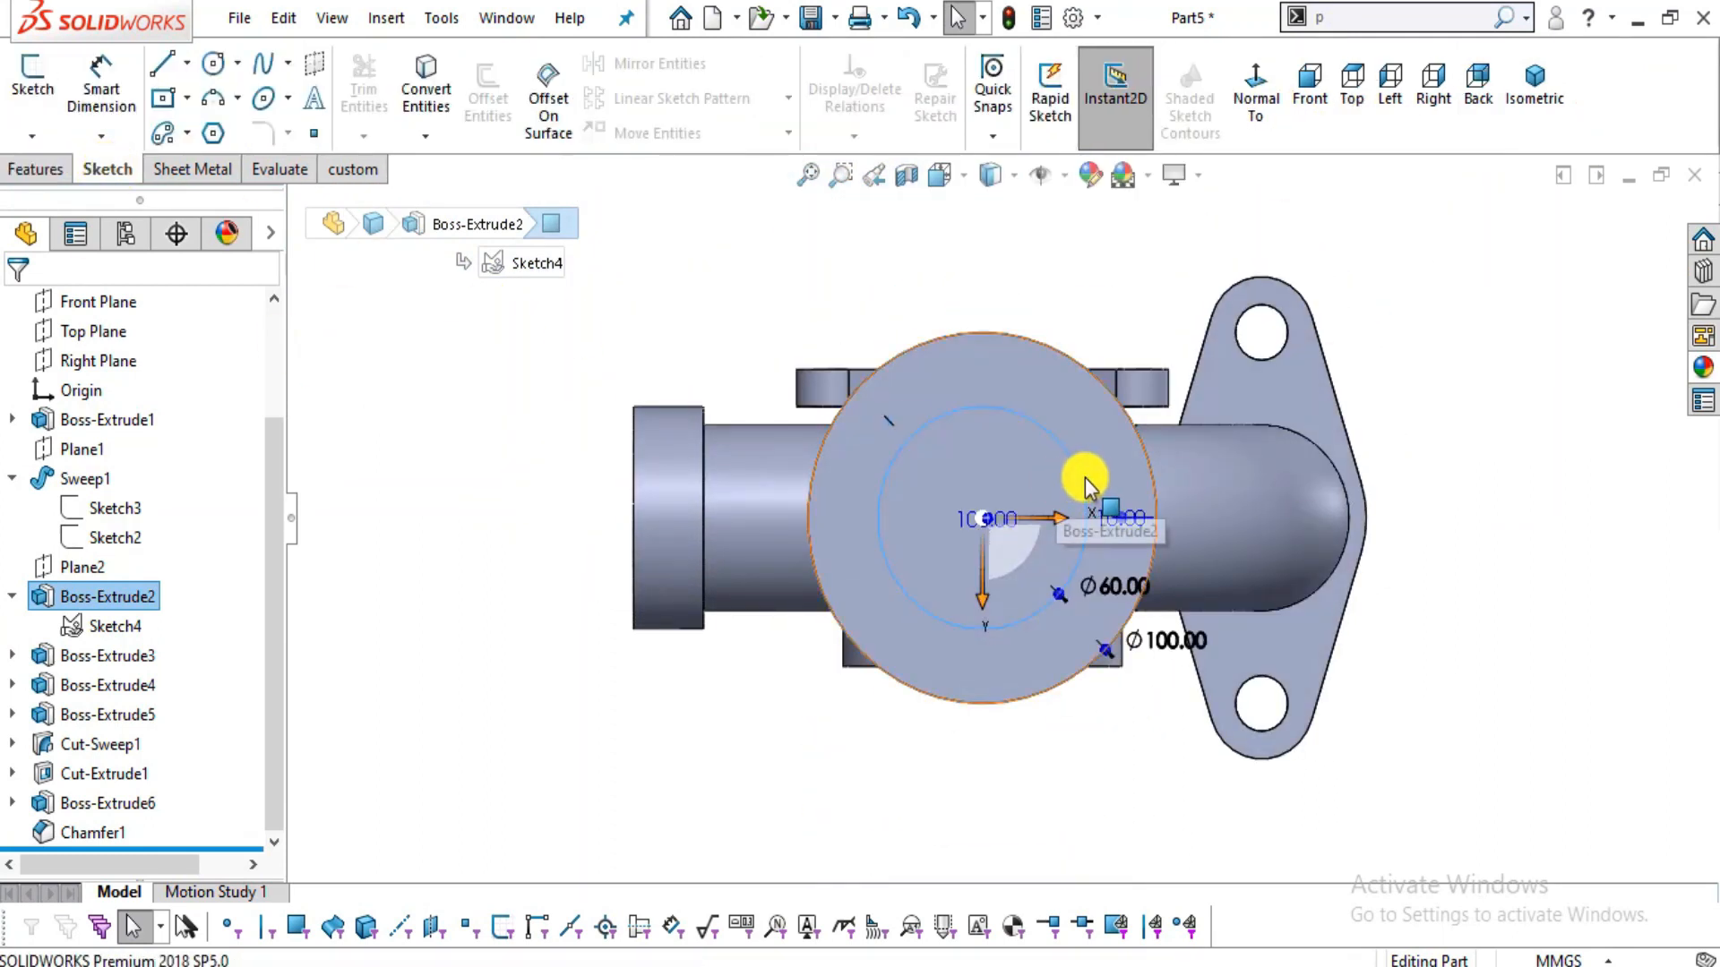
left_click(27, 85)
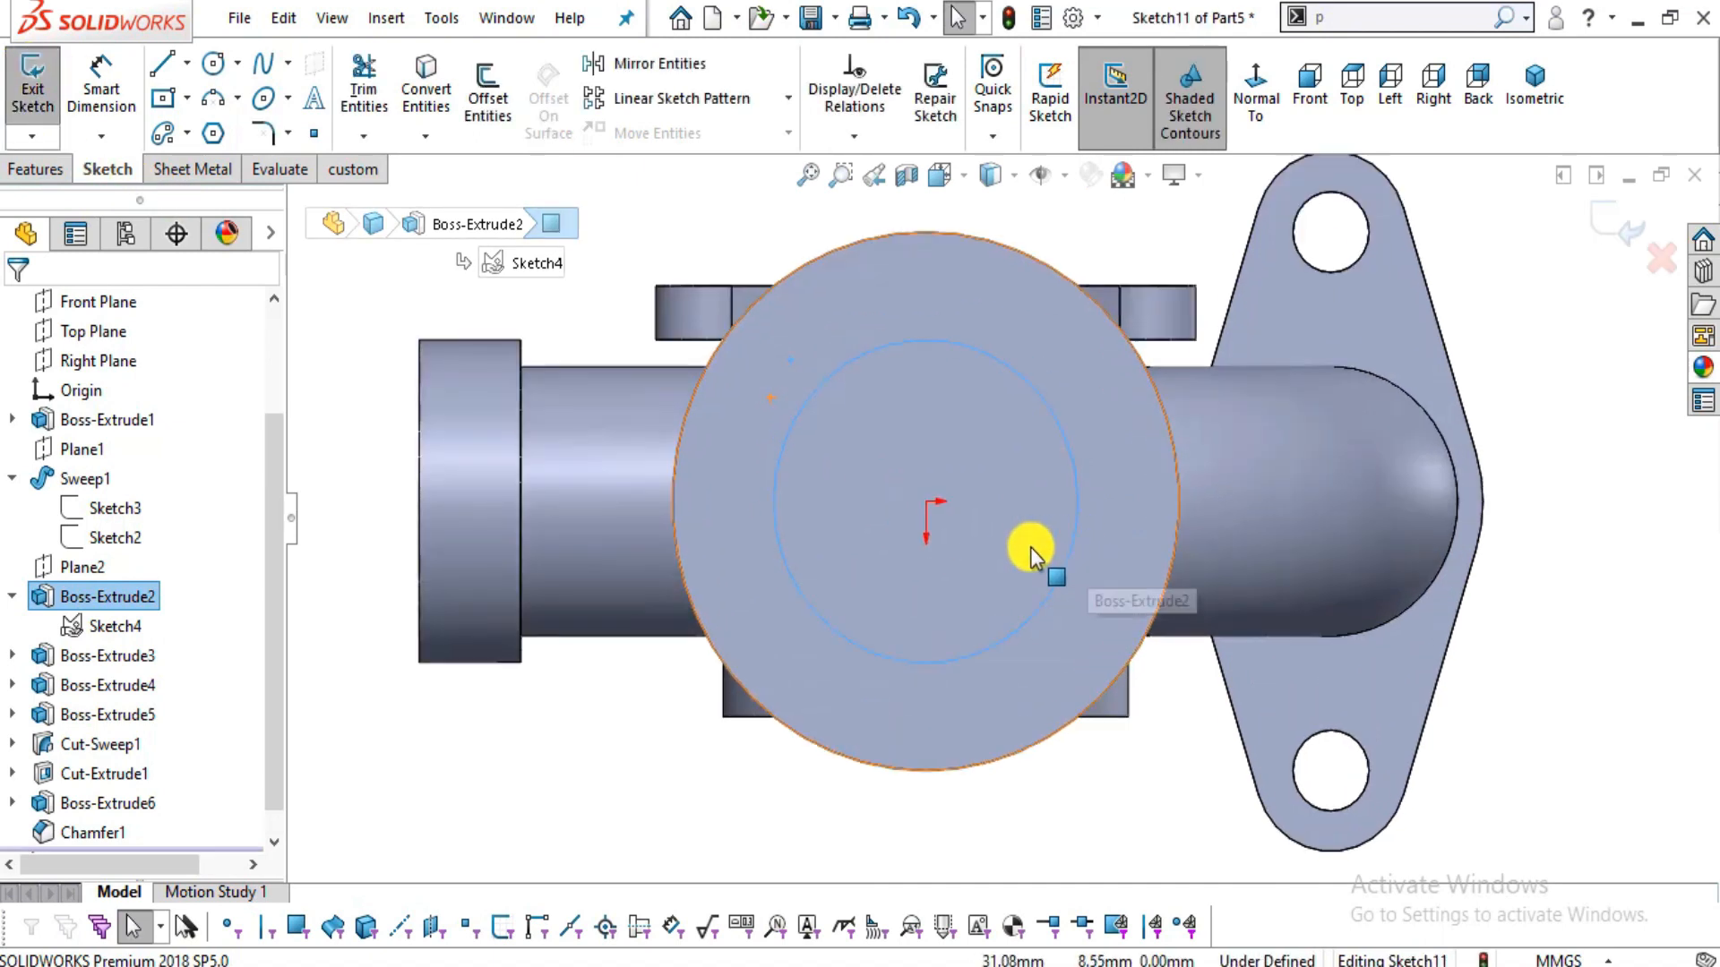
scroll(1106, 492, "up", 2)
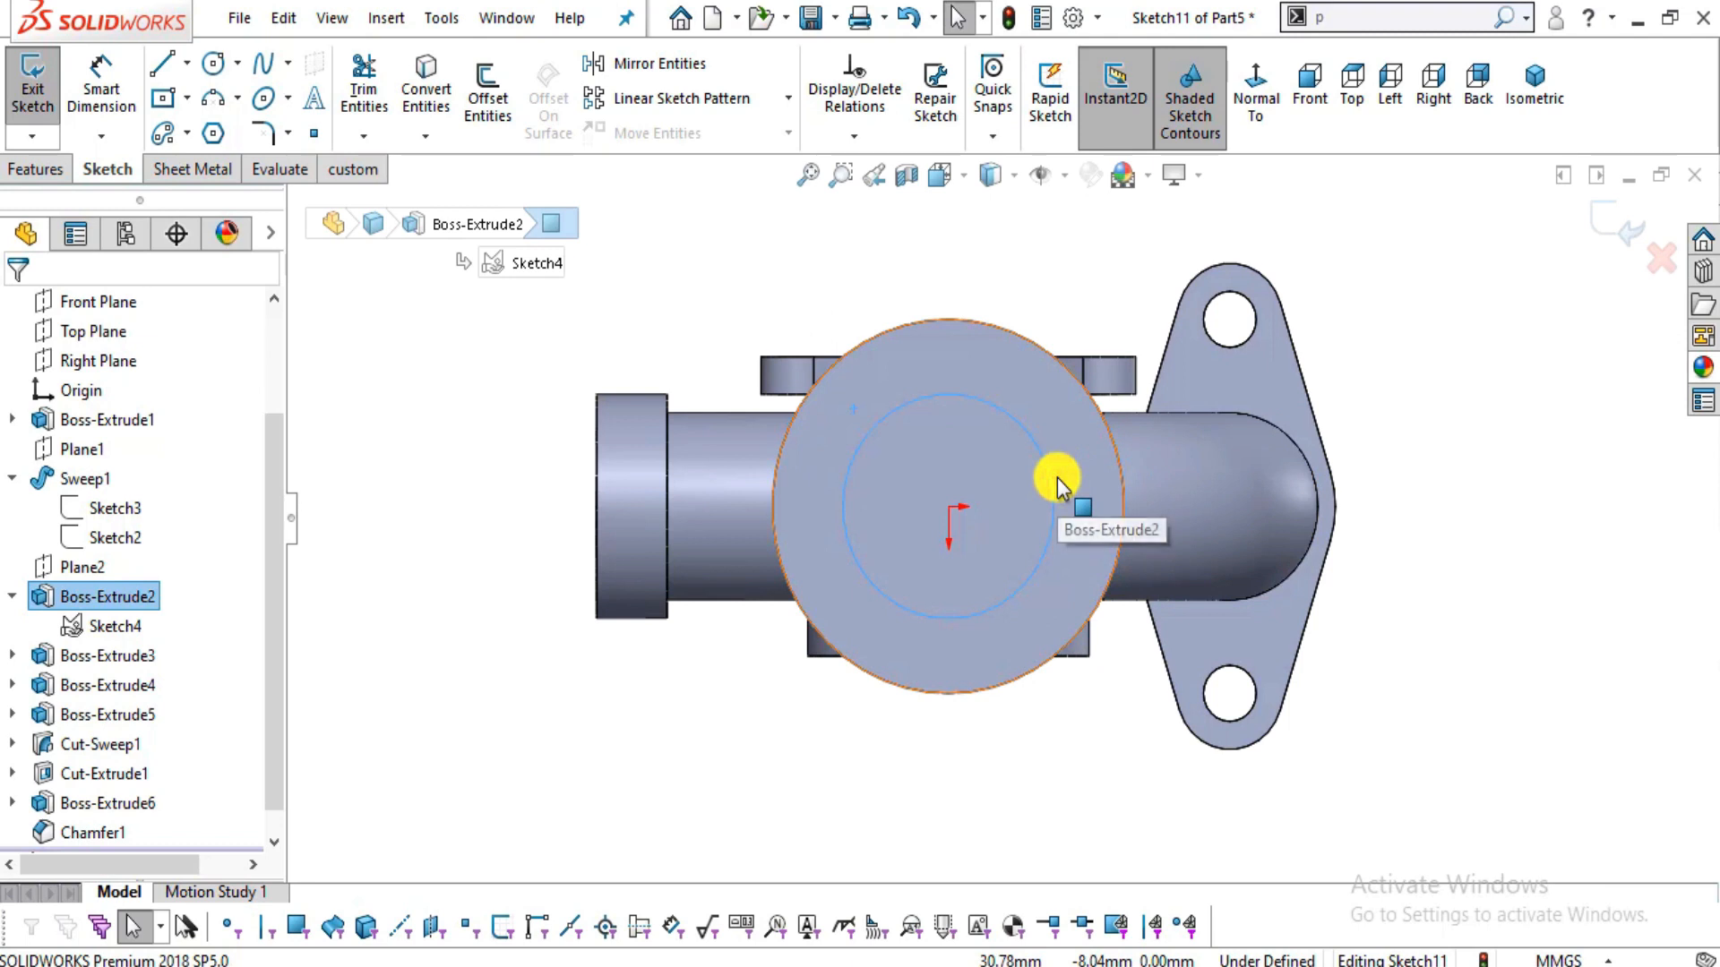
left_click(948, 314)
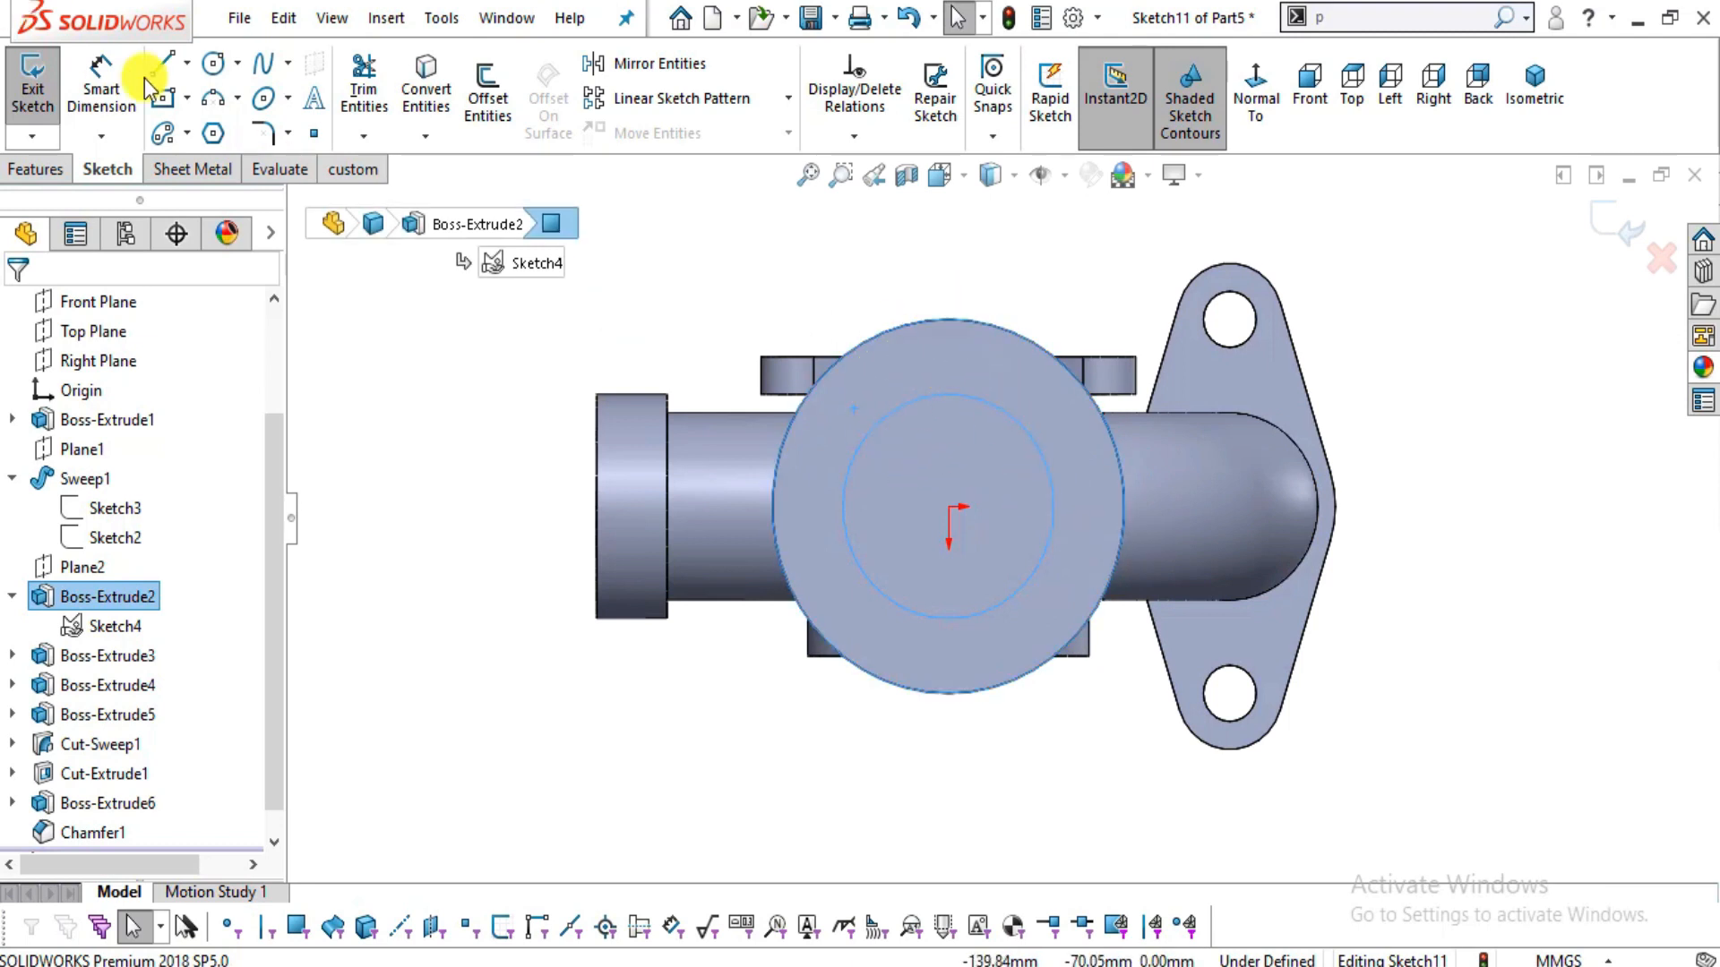
- Check the flange's hole layout in the drawing and sketch a vertical 50 mm centerline from the origin to the flange's outer edge
left_click(219, 63)
key("alt+Tab")
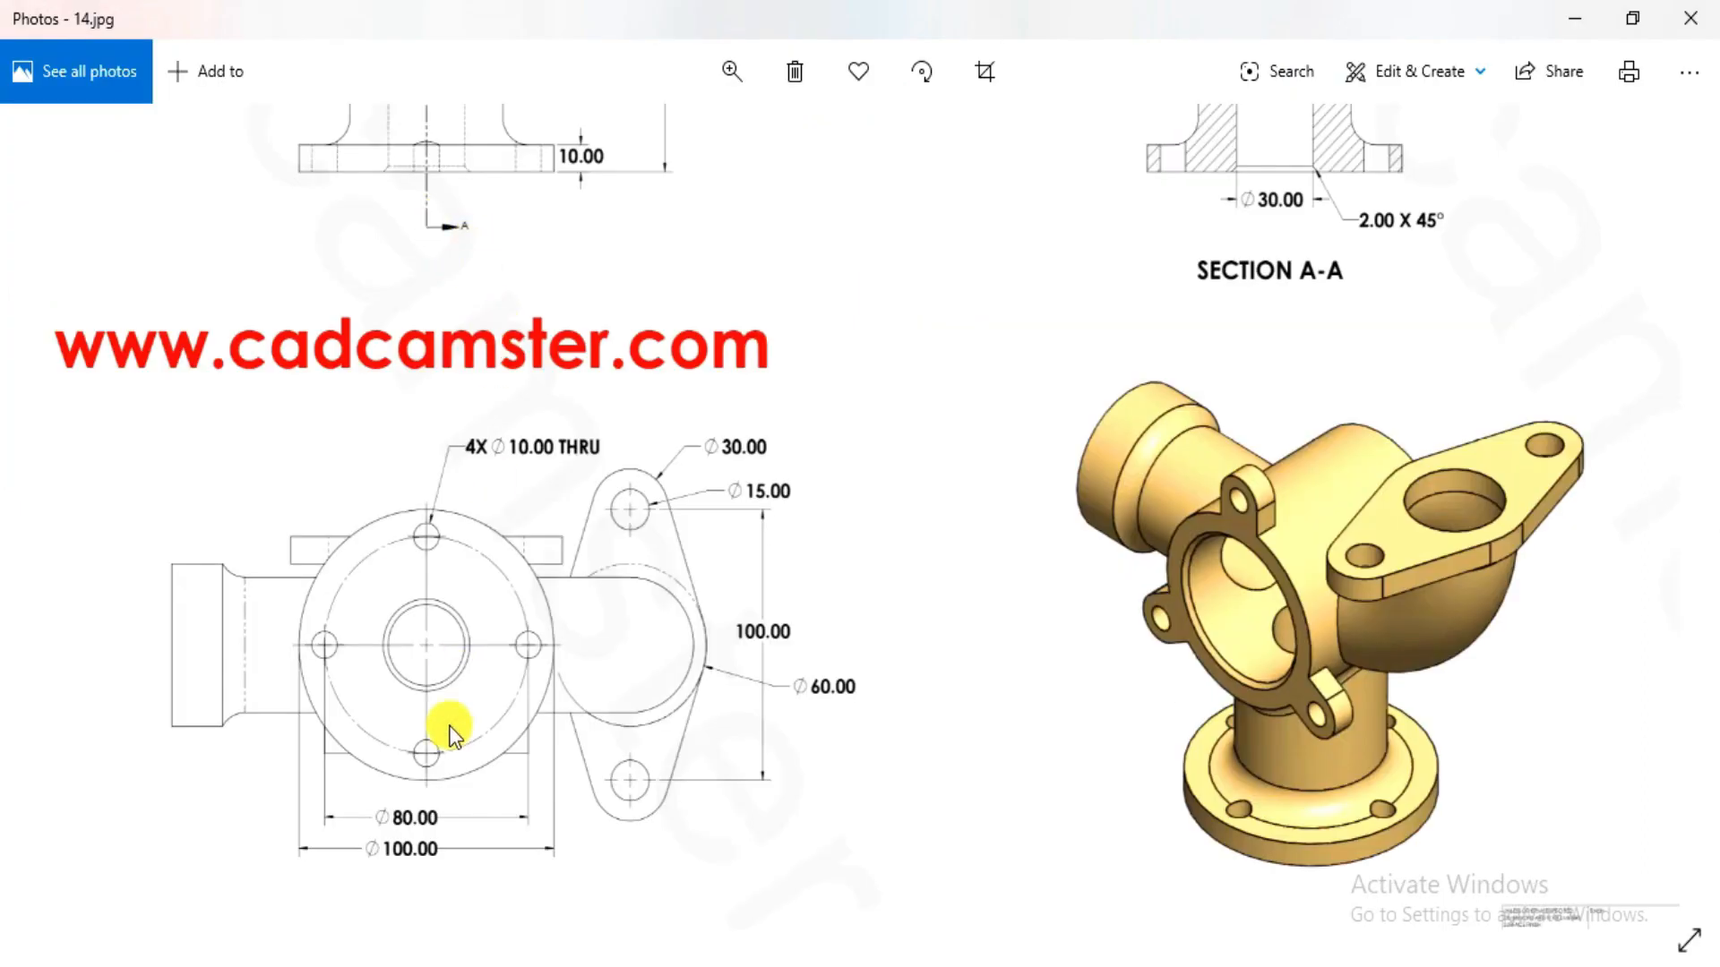
key("alt+Tab")
left_click(186, 65)
key("Escape")
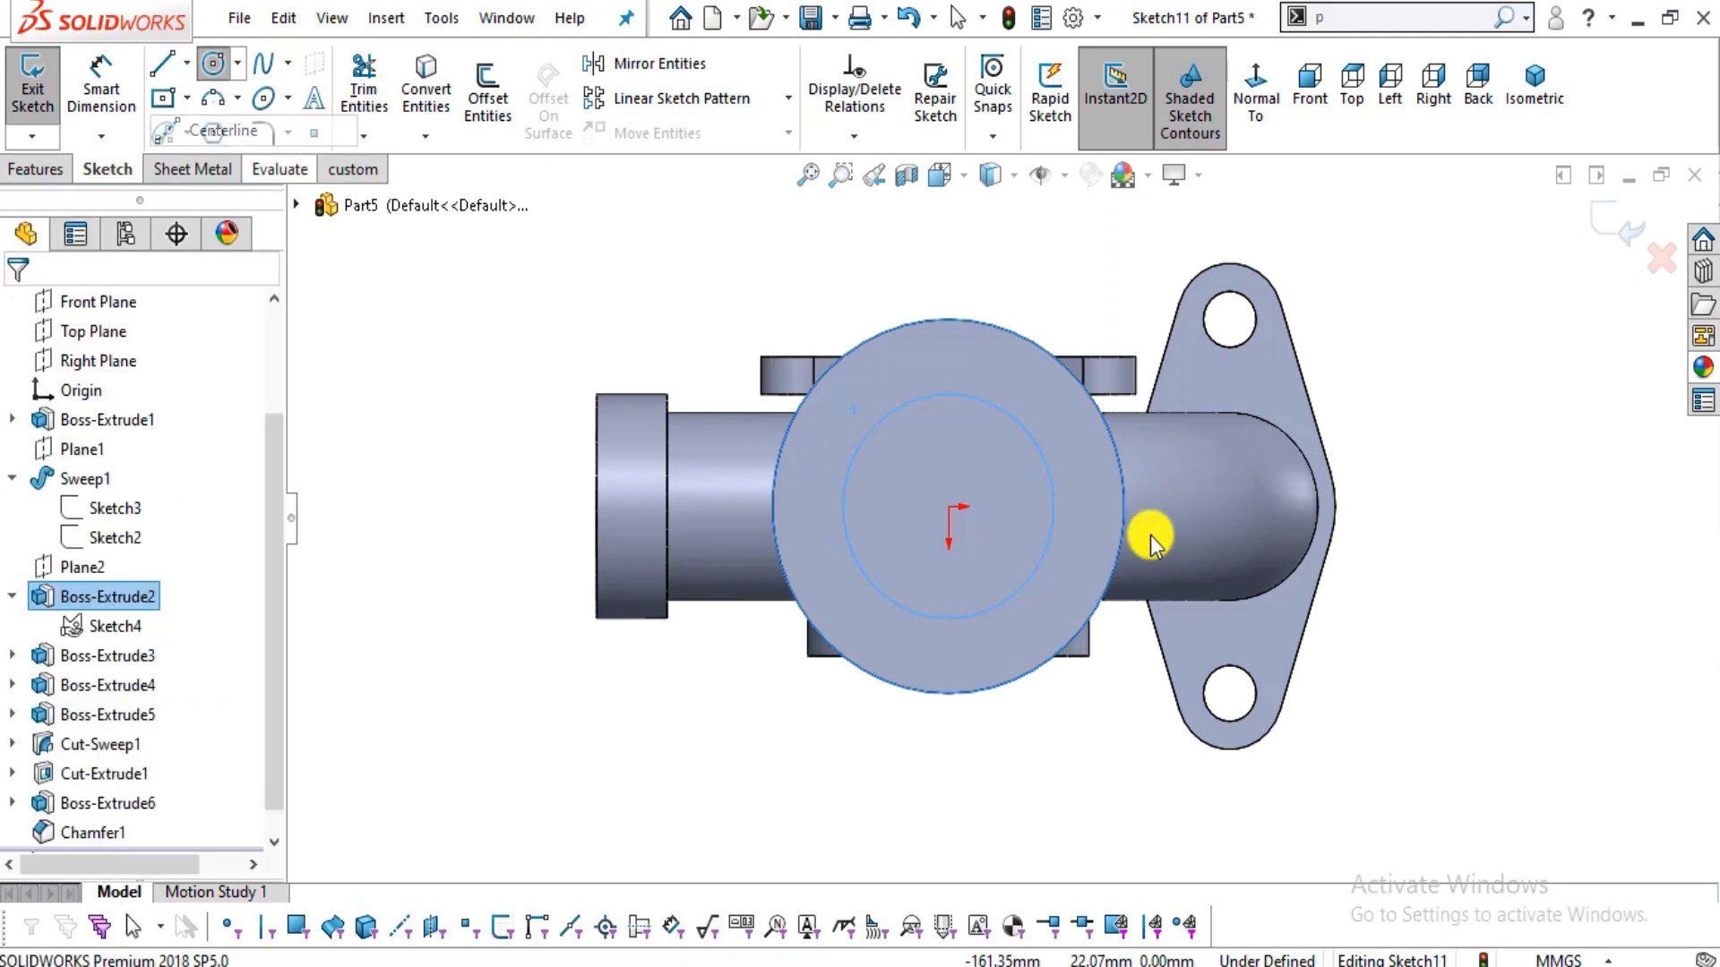
left_click(949, 506)
left_click(950, 321)
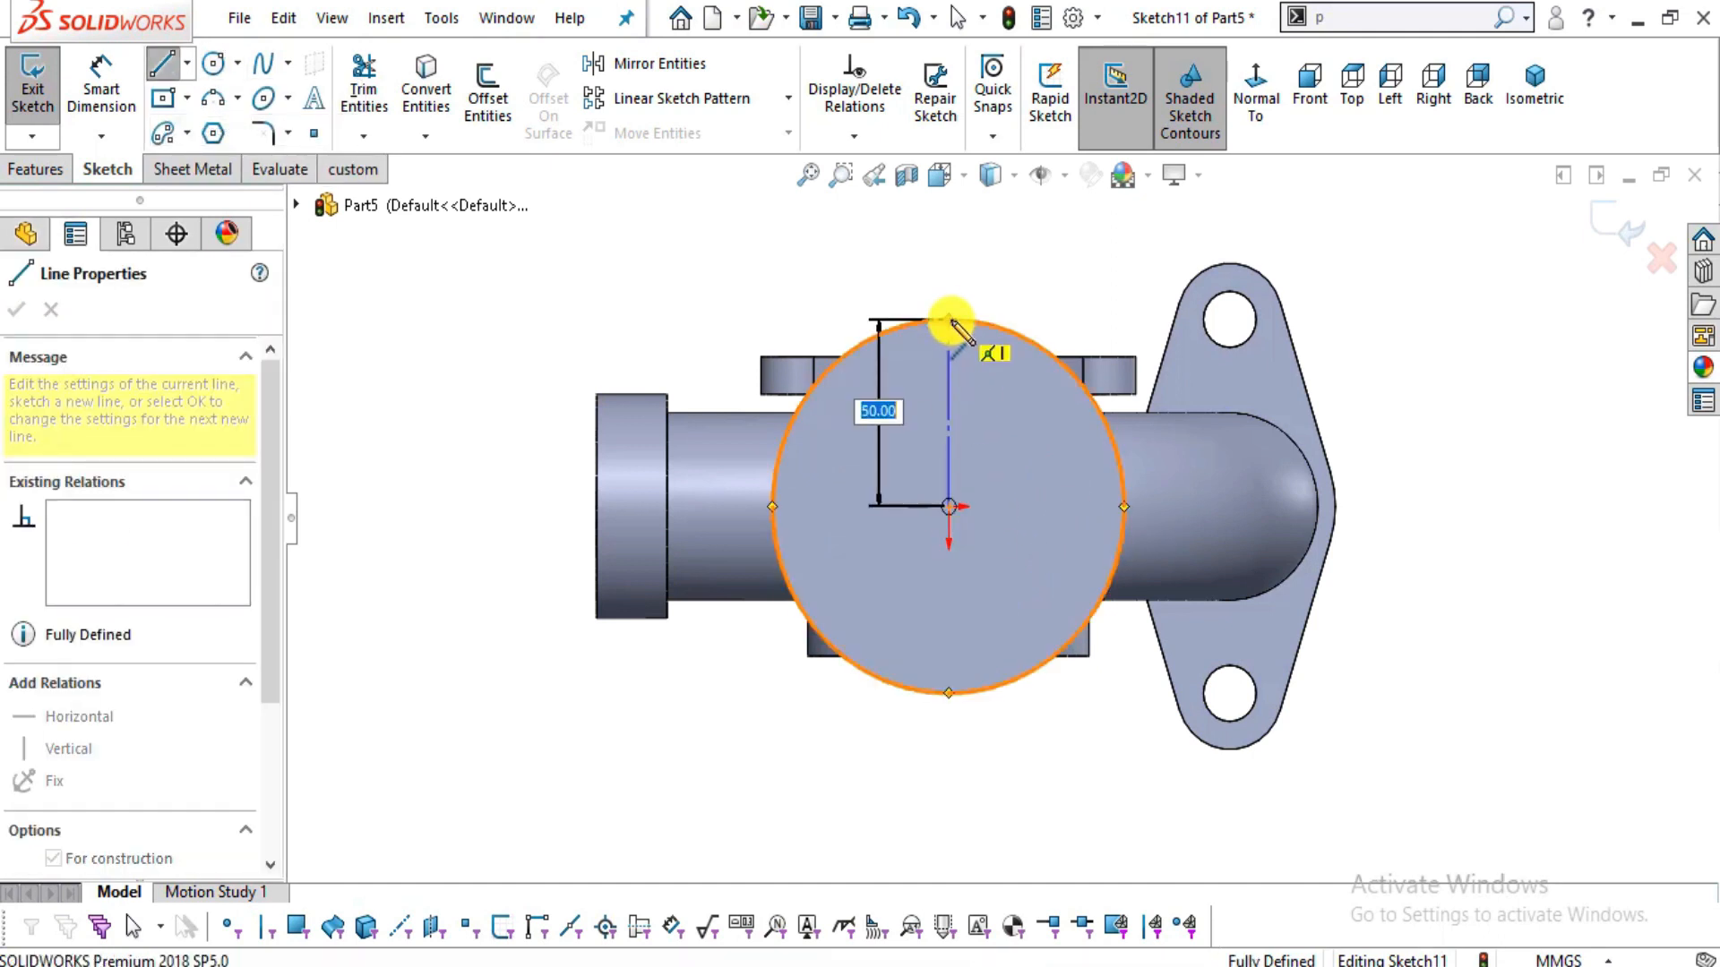
key("Escape")
key("alt+Tab")
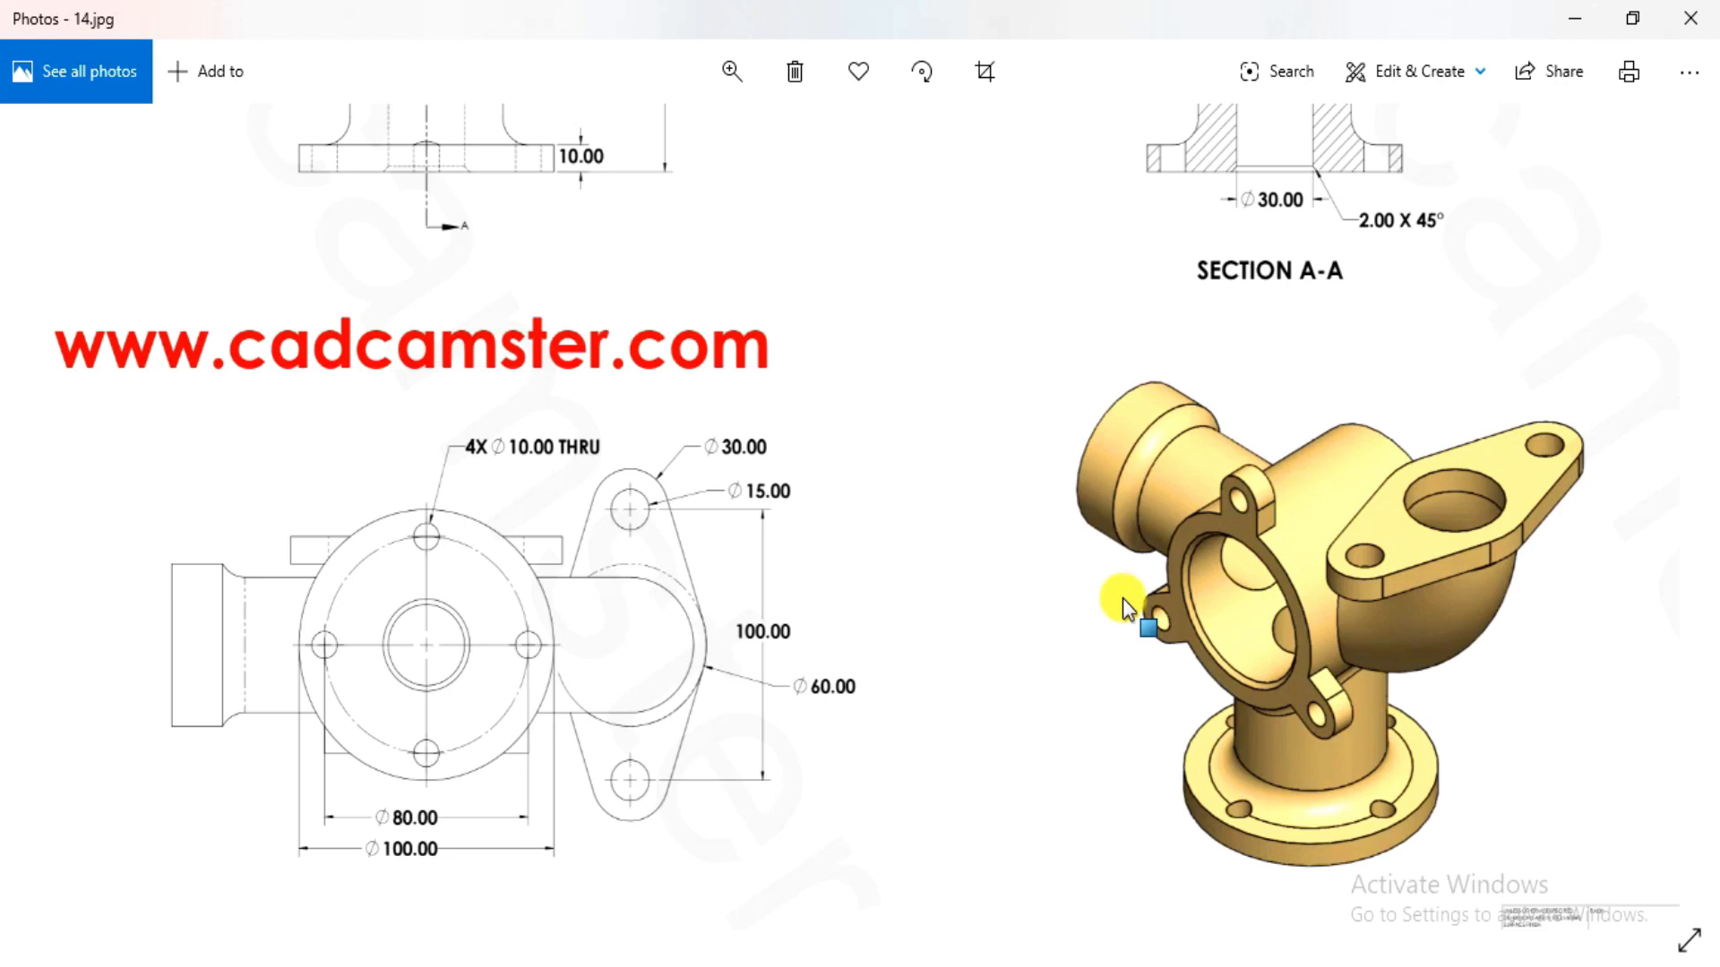
key("alt+Tab")
left_click(215, 62)
left_click(857, 457)
left_click(857, 456)
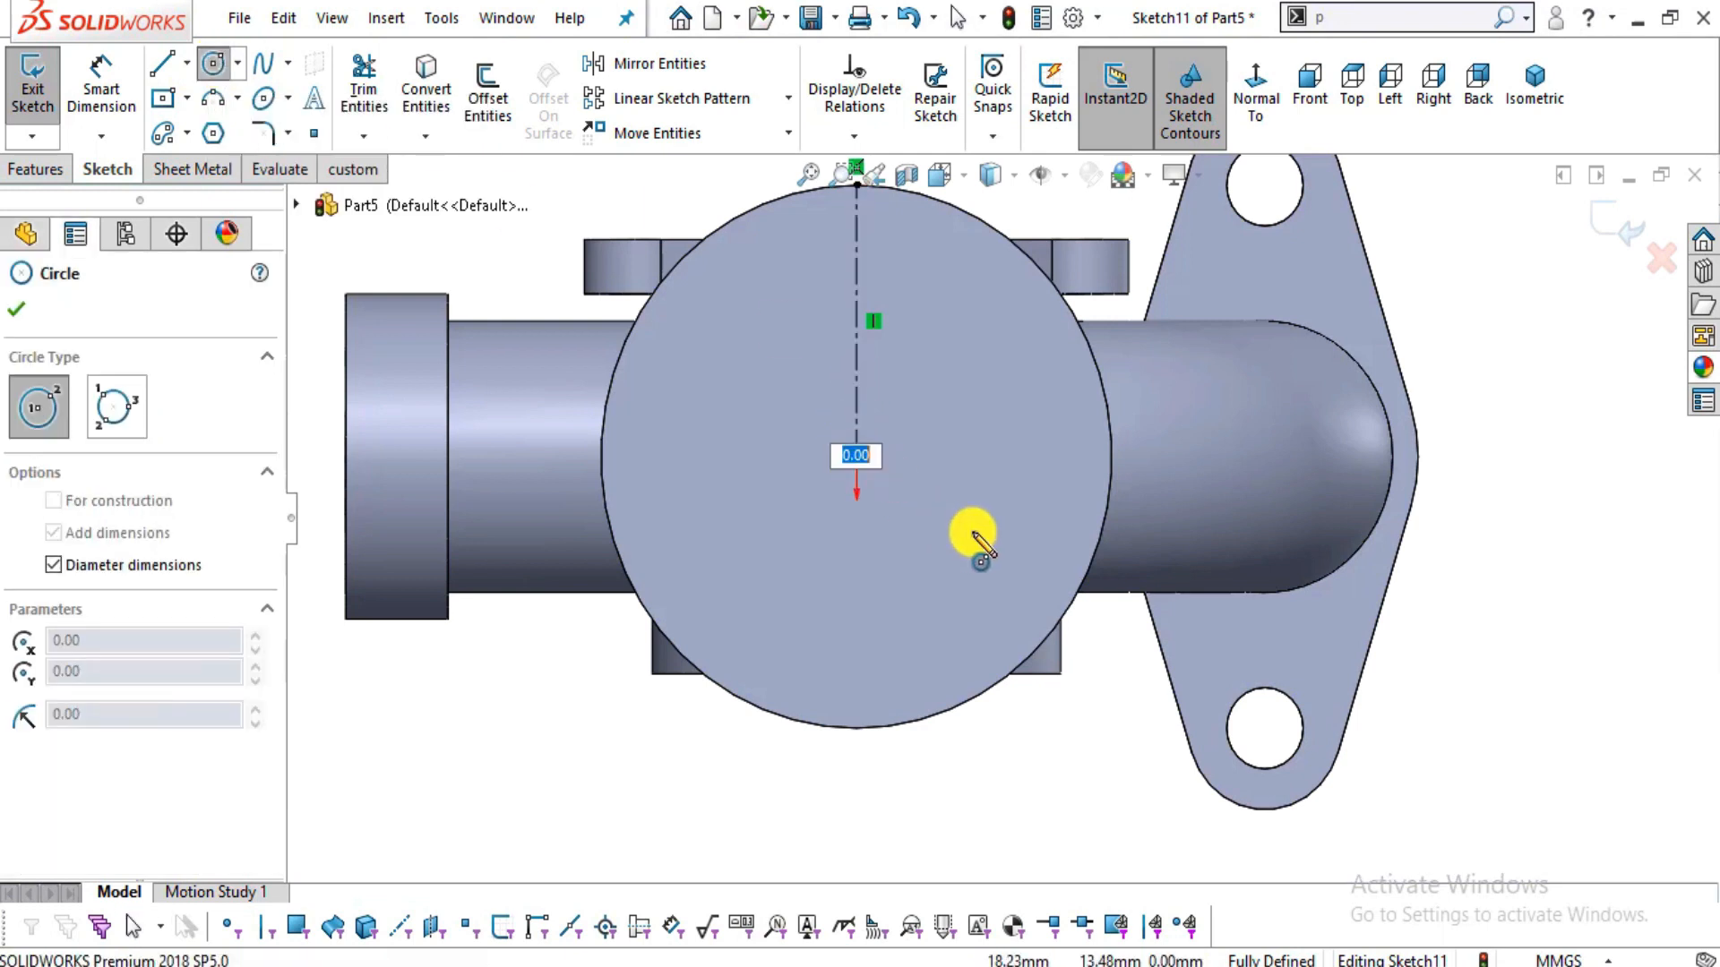
key("Escape")
left_click(212, 64)
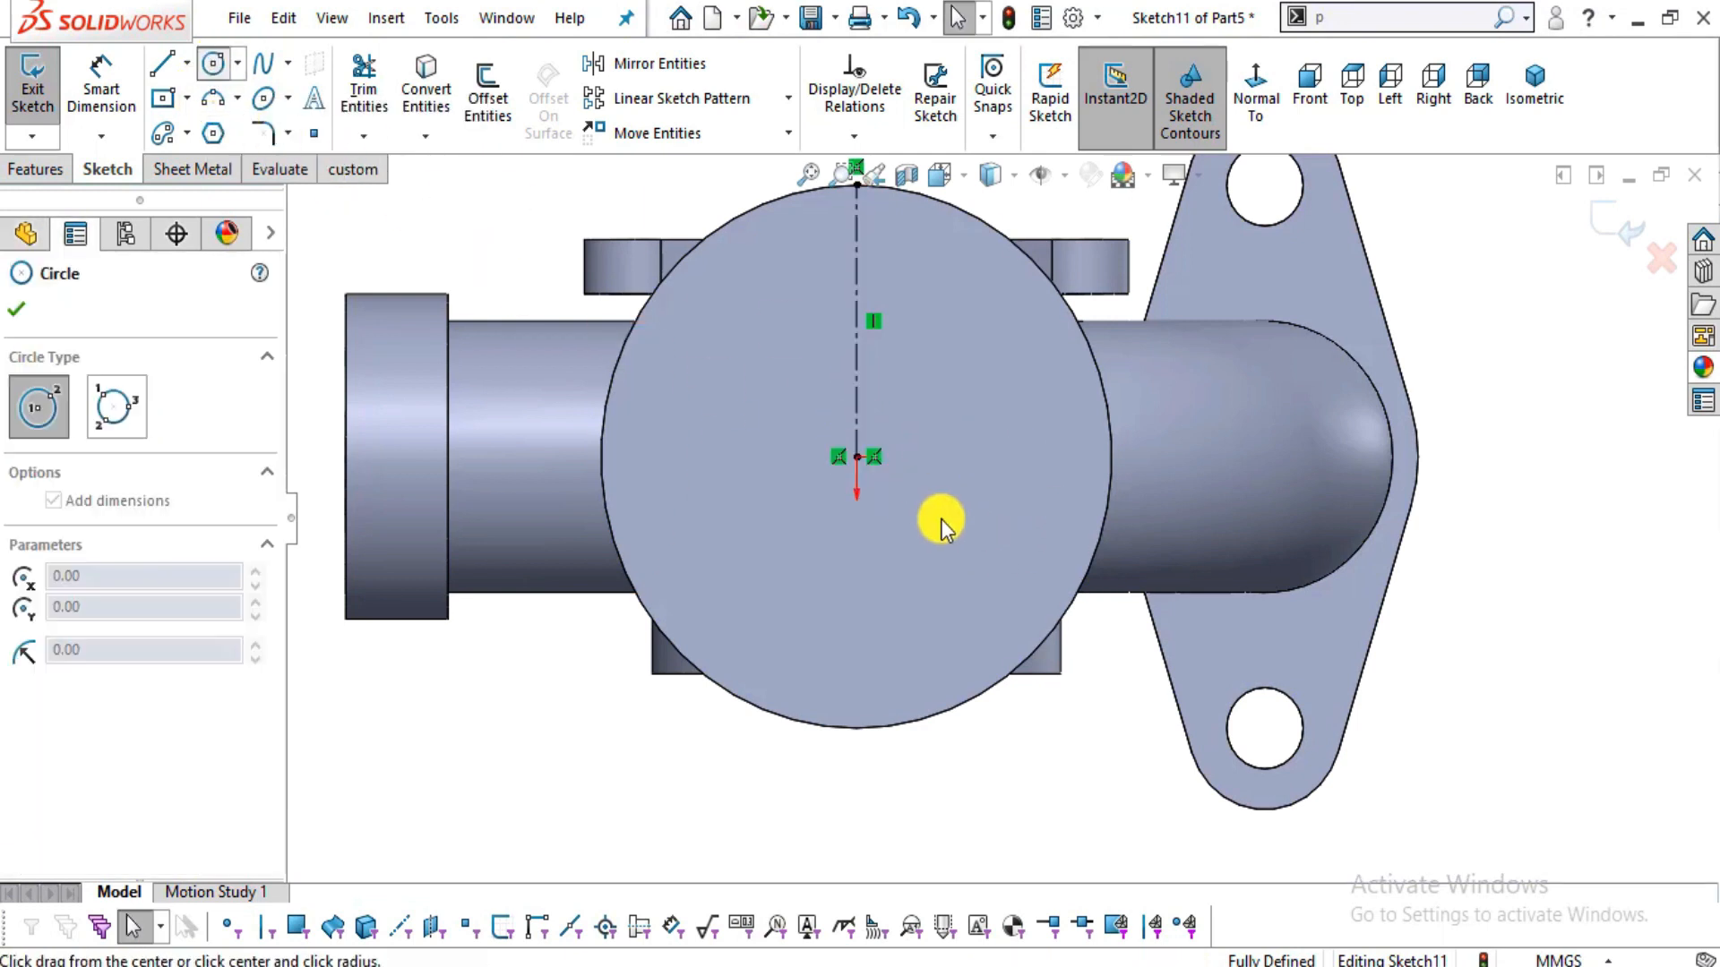
left_click(857, 457)
left_click(857, 457)
key("Escape")
- Sketch an 80 mm diameter construction circle centred on the origin as the base flange's bolt circle
scroll(981, 474, "down", 3)
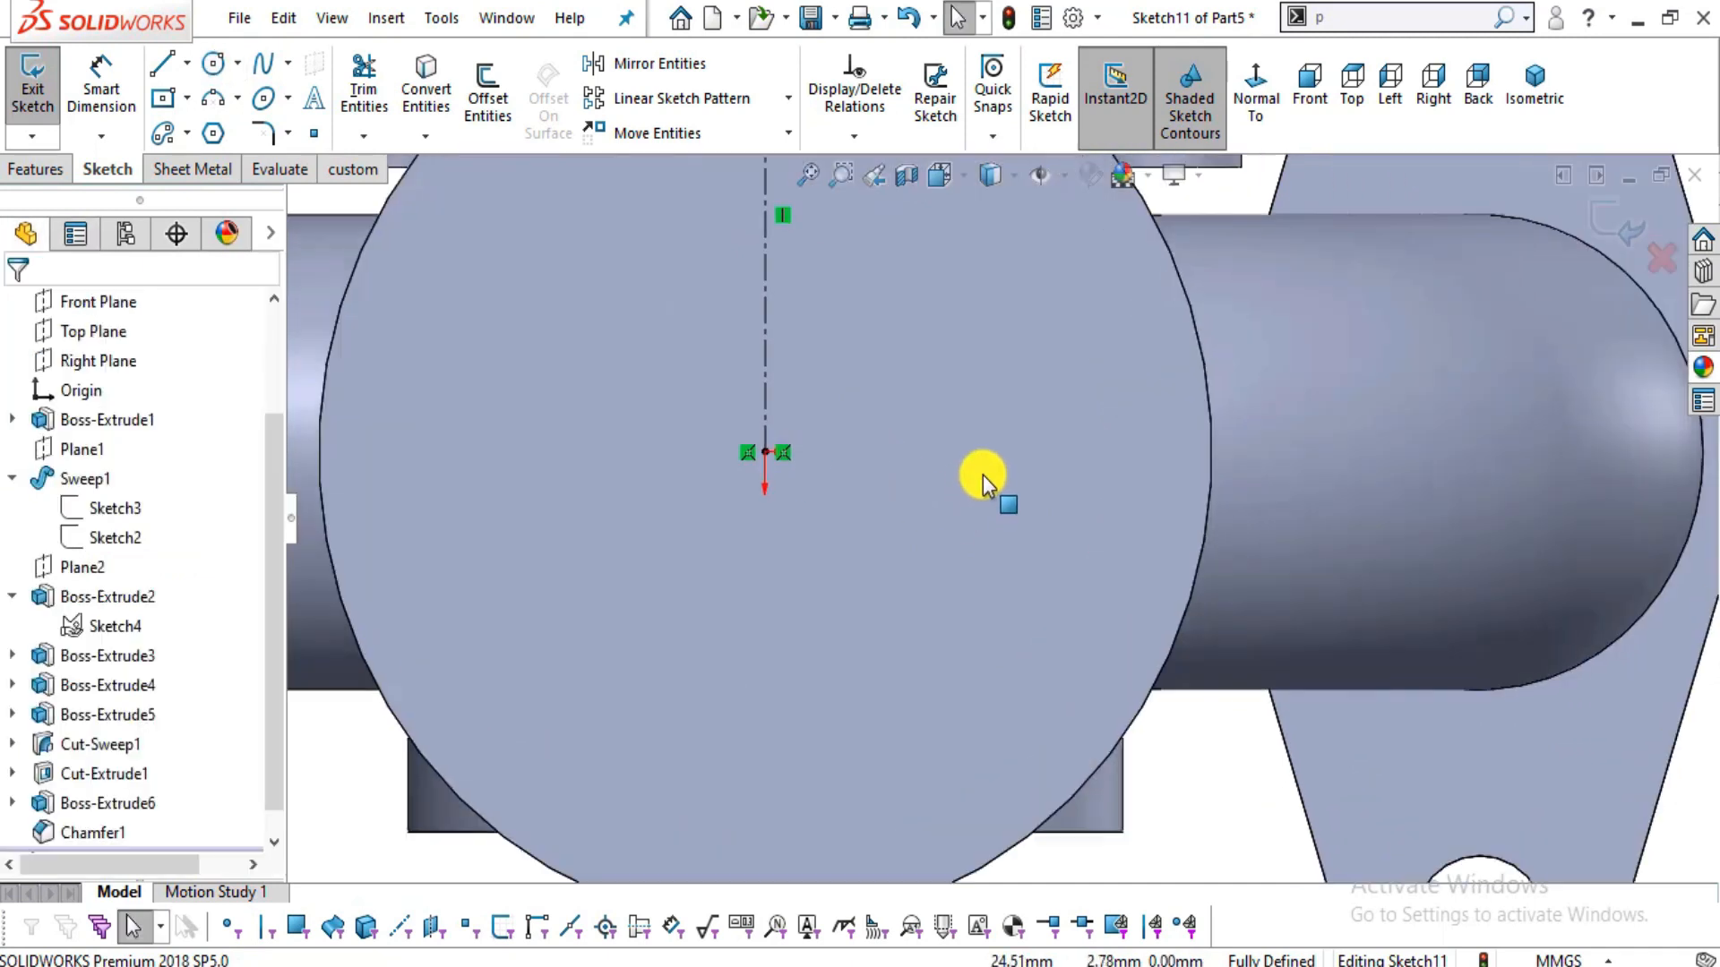
key("Return")
left_click(765, 453)
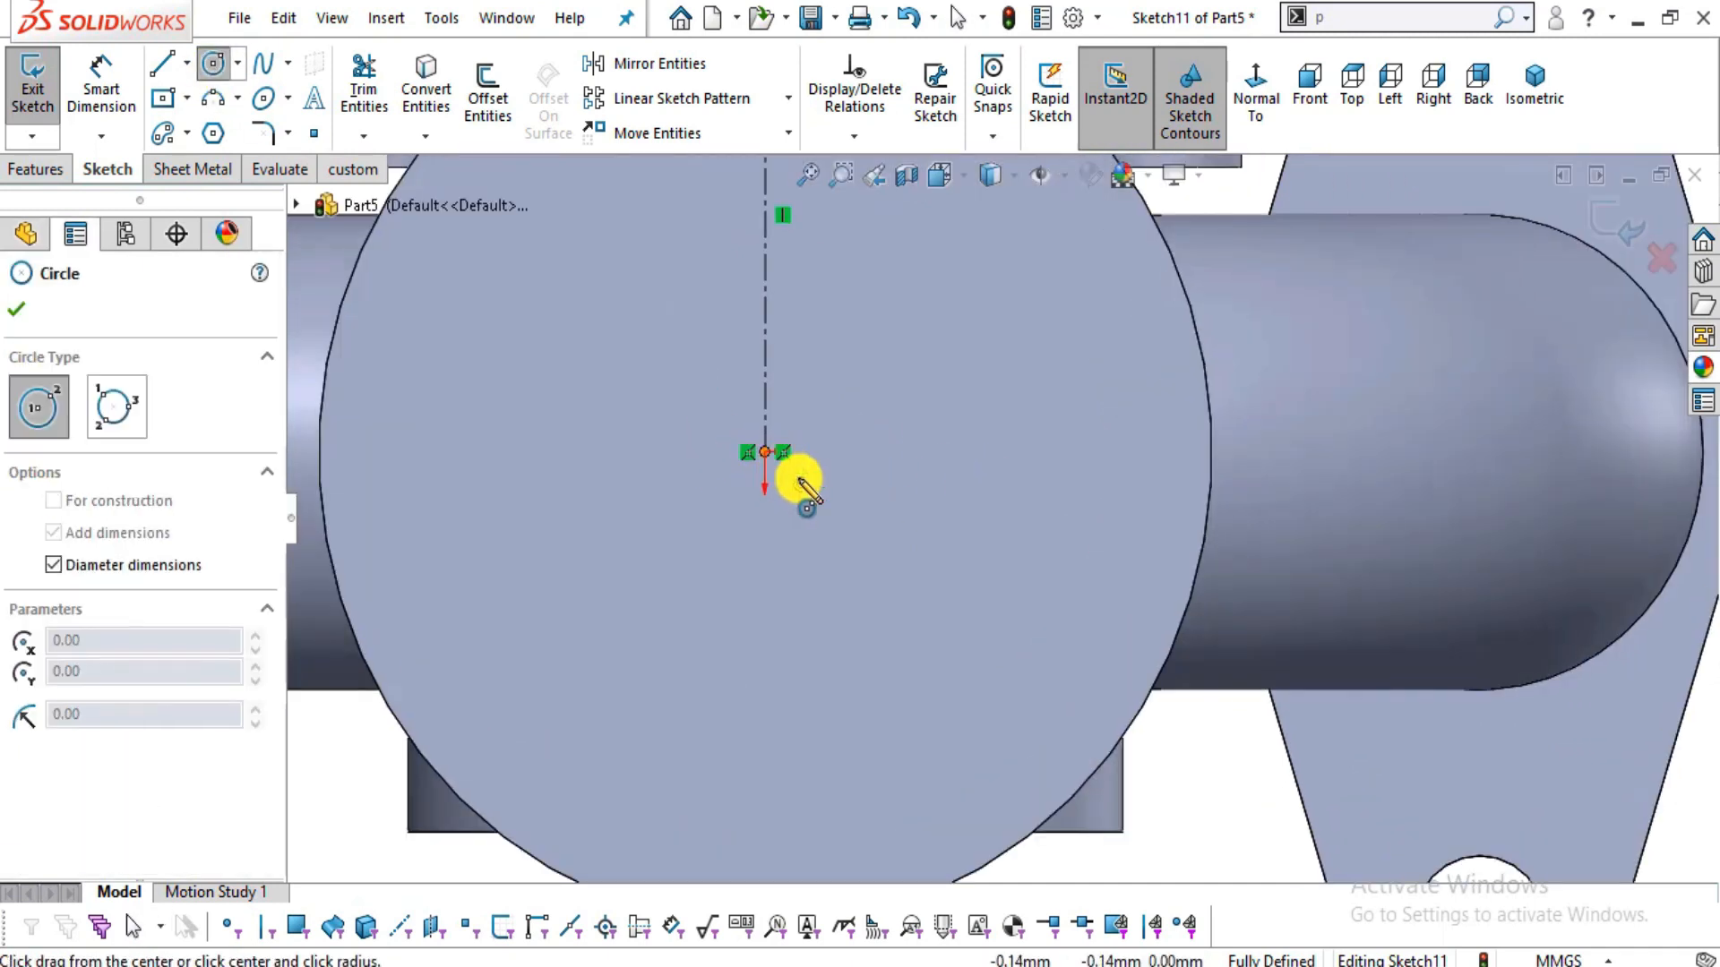
left_click(1058, 668)
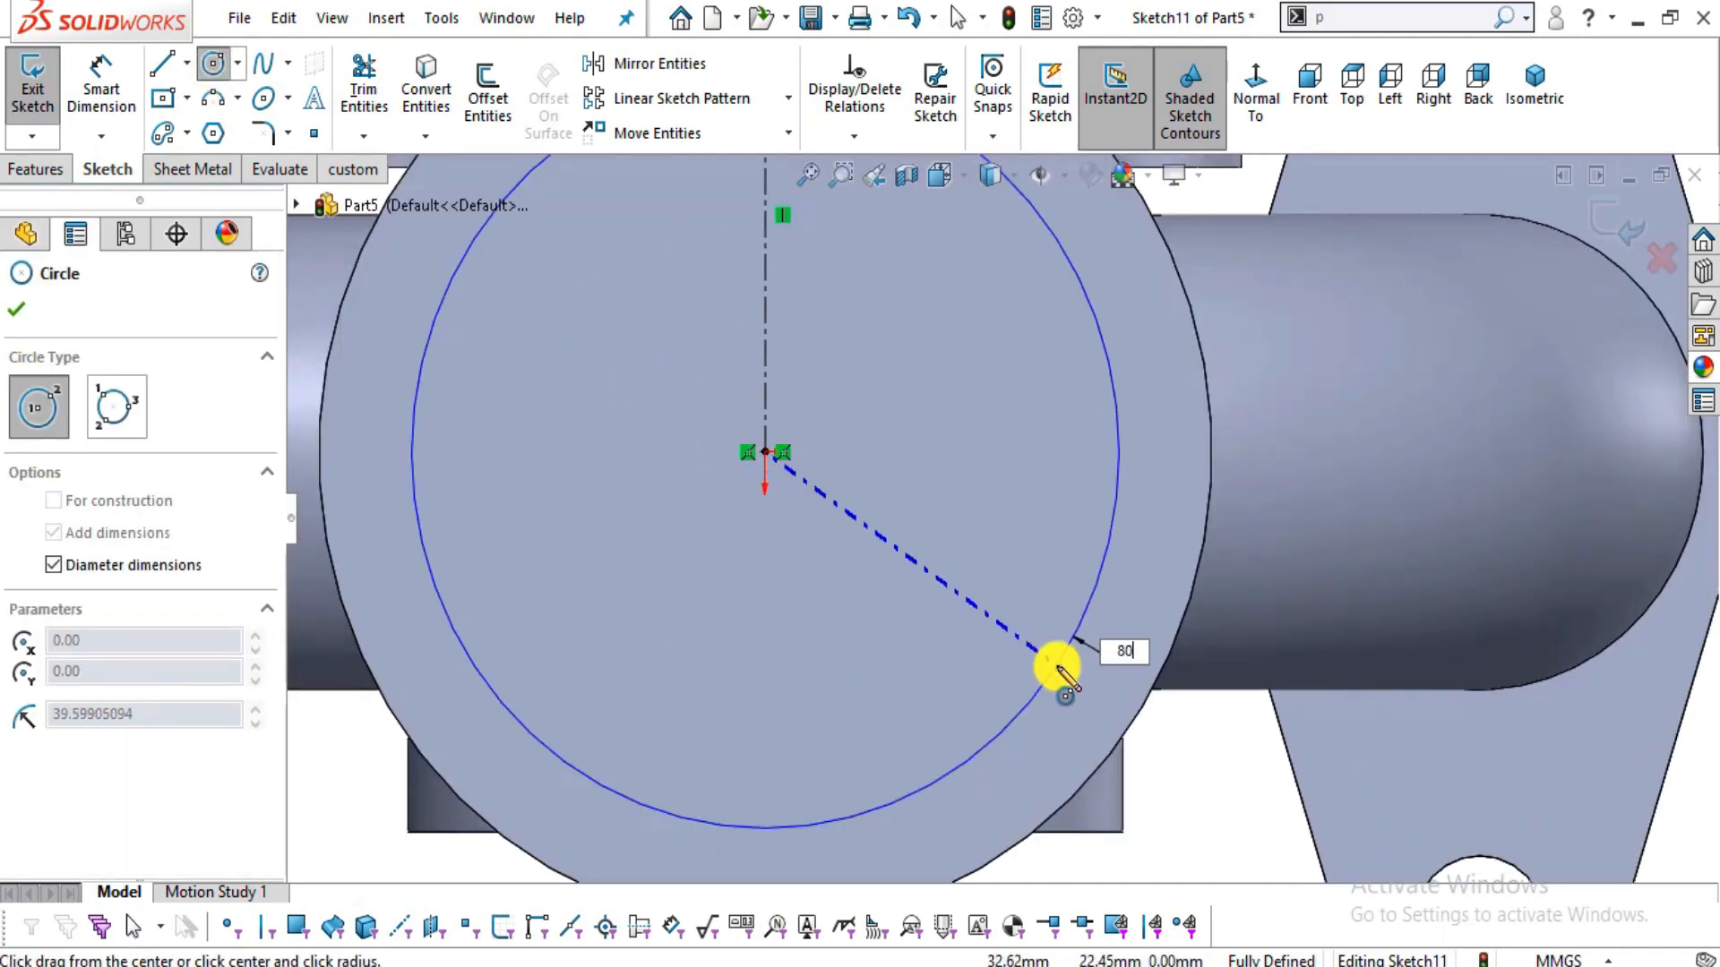
type("80")
key("Return")
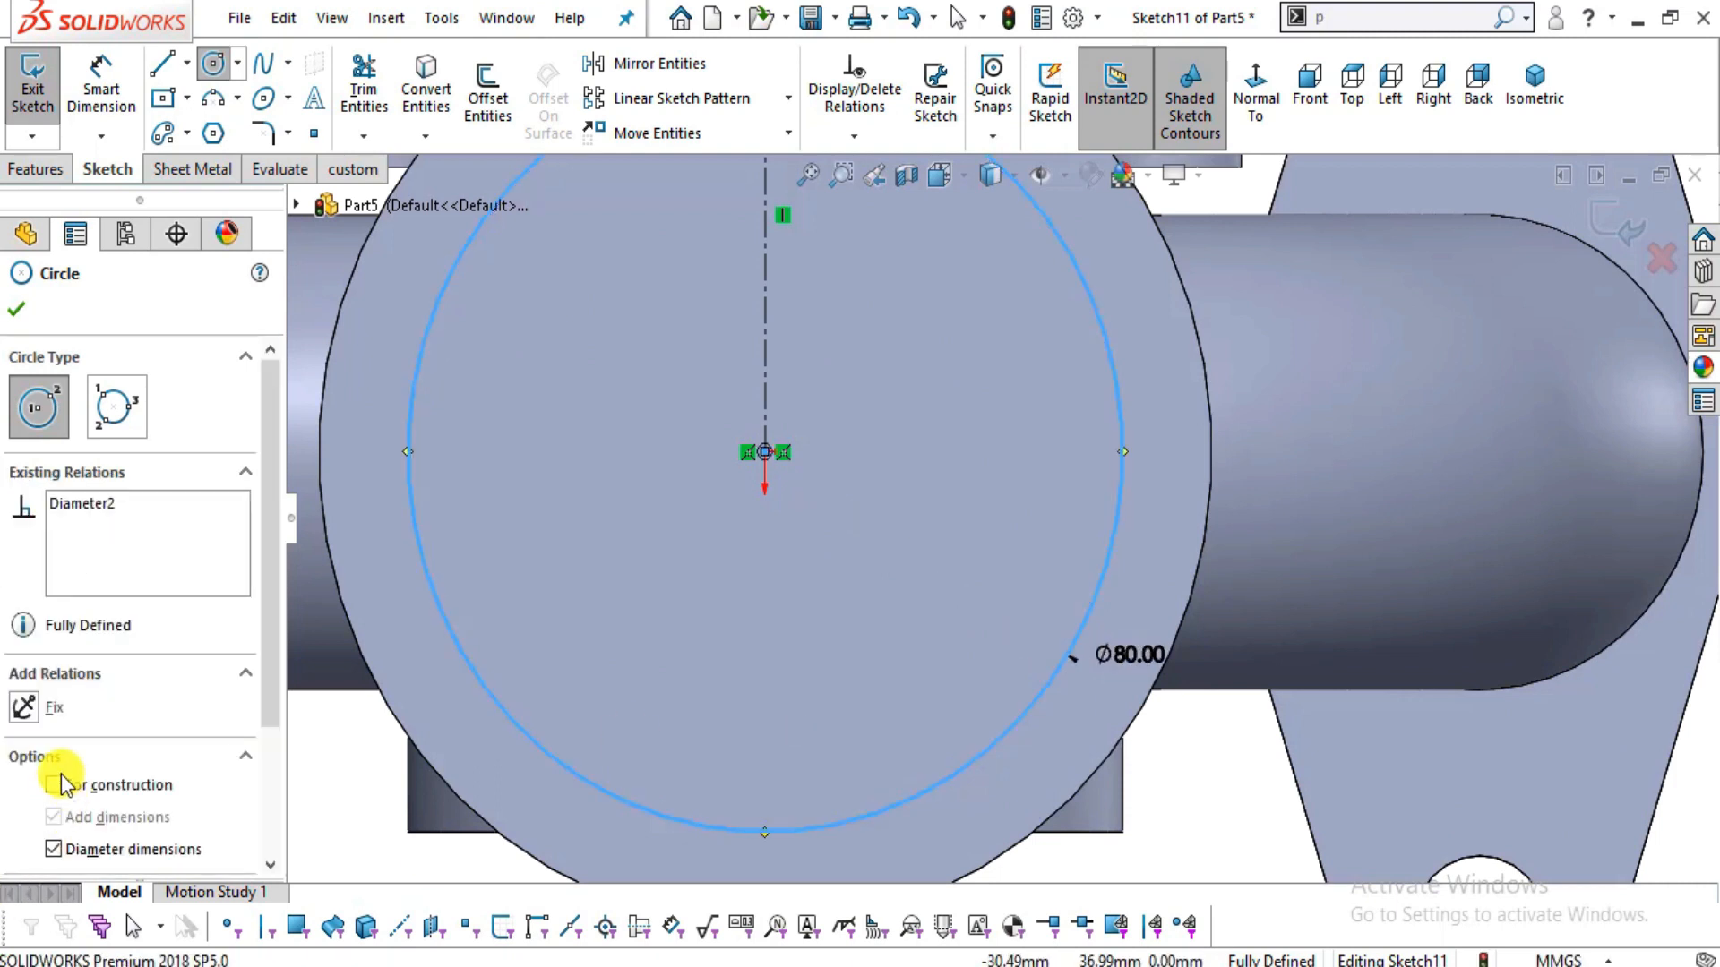
key("Escape")
scroll(699, 524, "up", 2)
scroll(1098, 497, "up", 2)
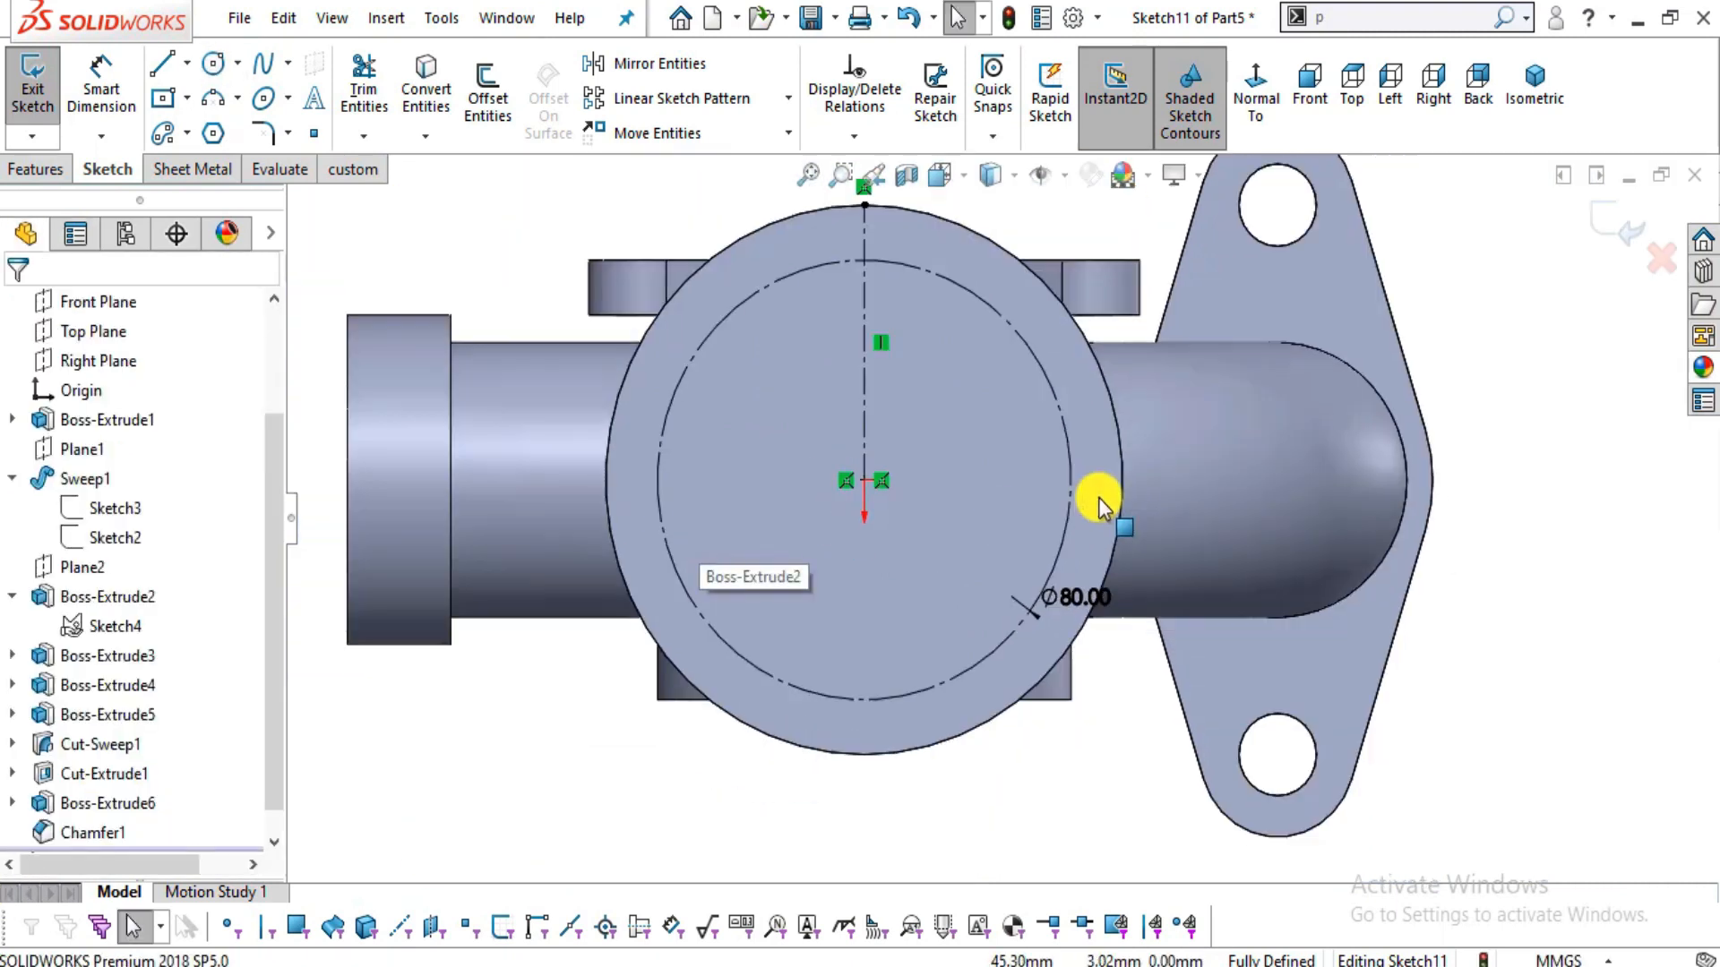
- Check the bolt hole size in the drawing and sketch a 10 mm circle where the vertical centerline meets the bolt circle
key("alt+Tab")
key("alt+Tab")
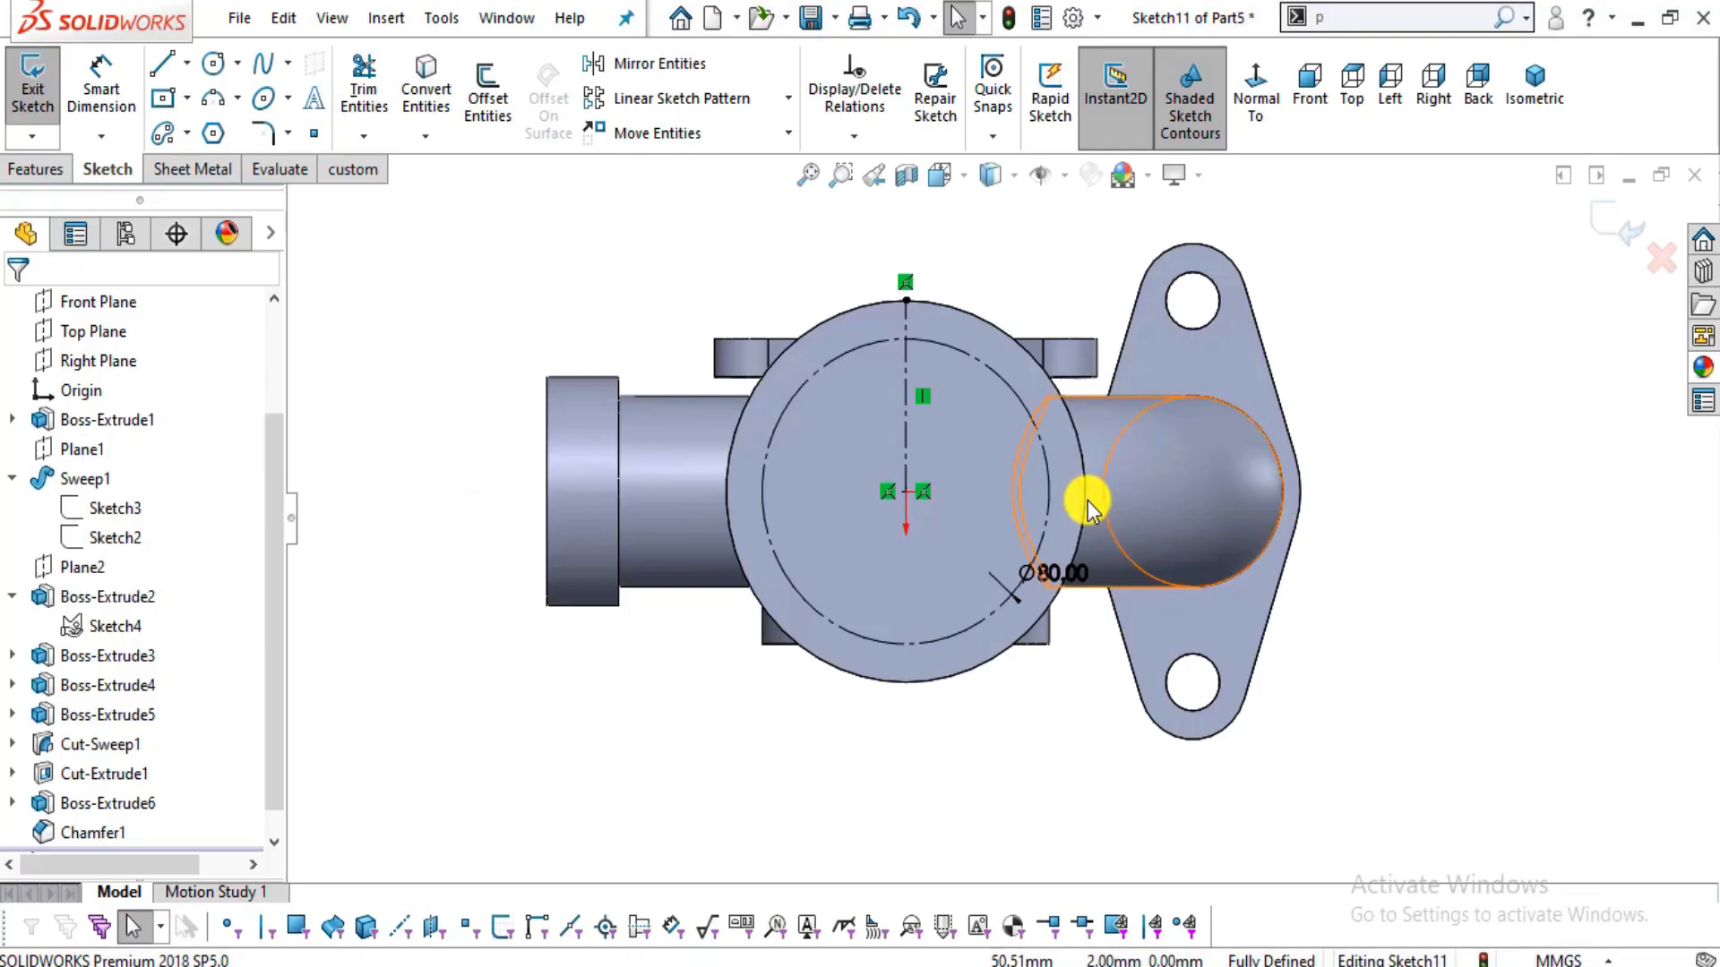
left_click(217, 66)
left_click(906, 341)
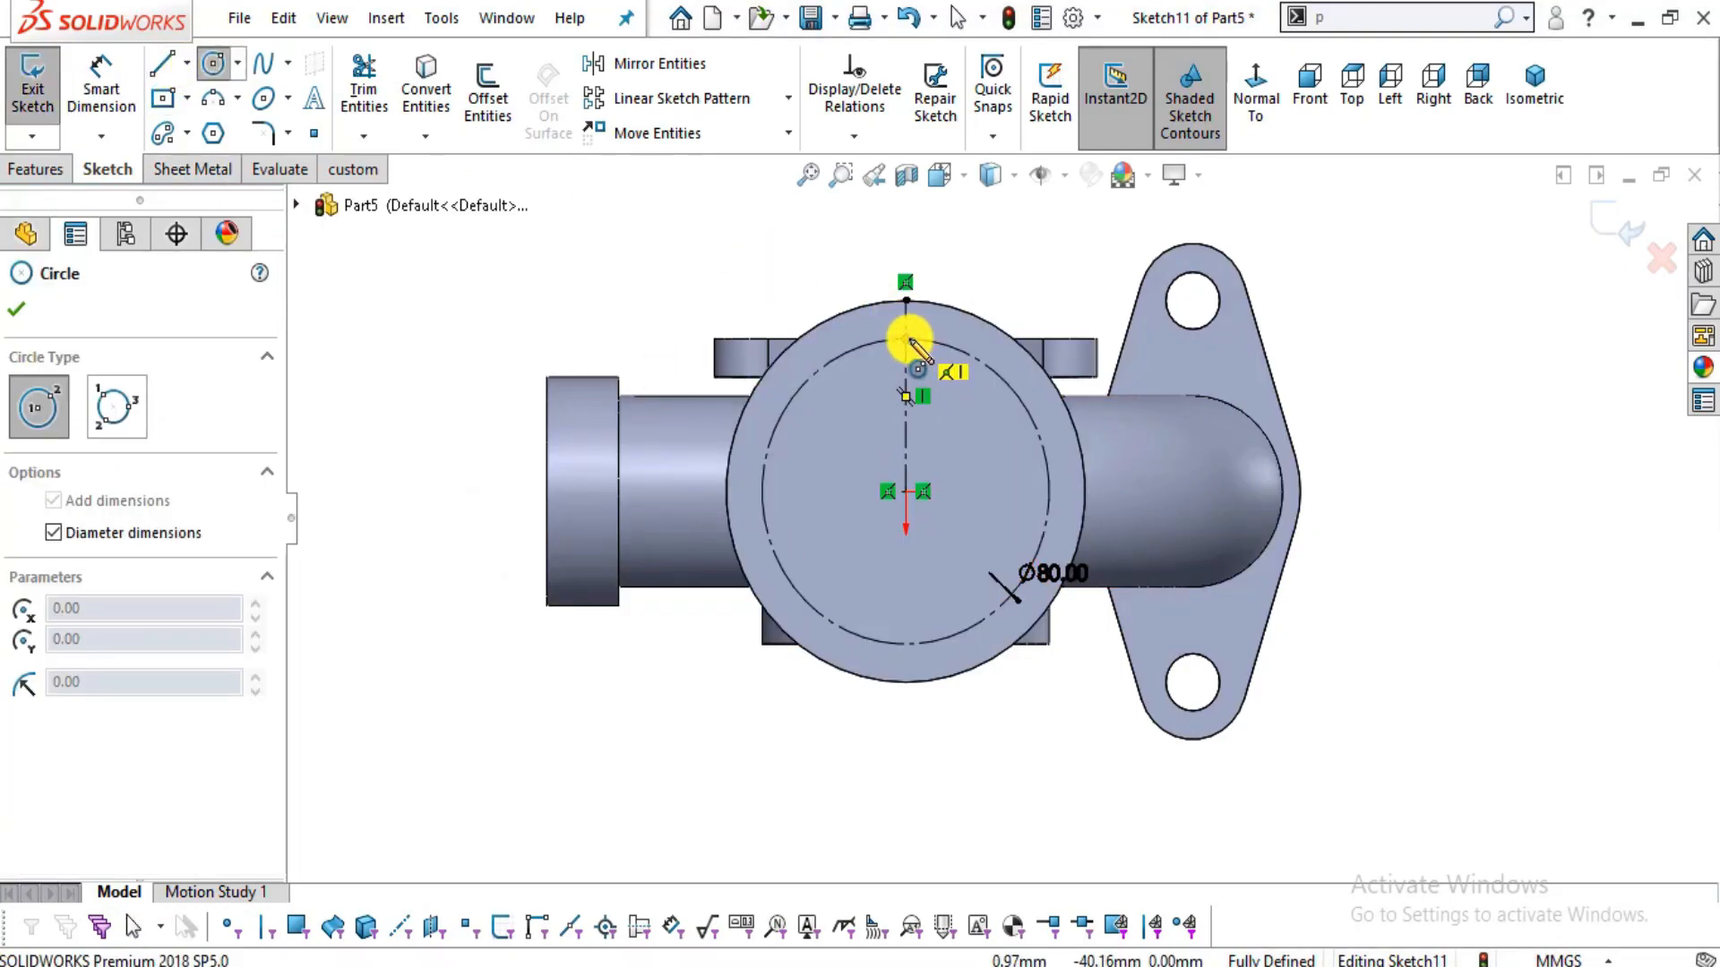
left_click(932, 356)
key("alt+Tab")
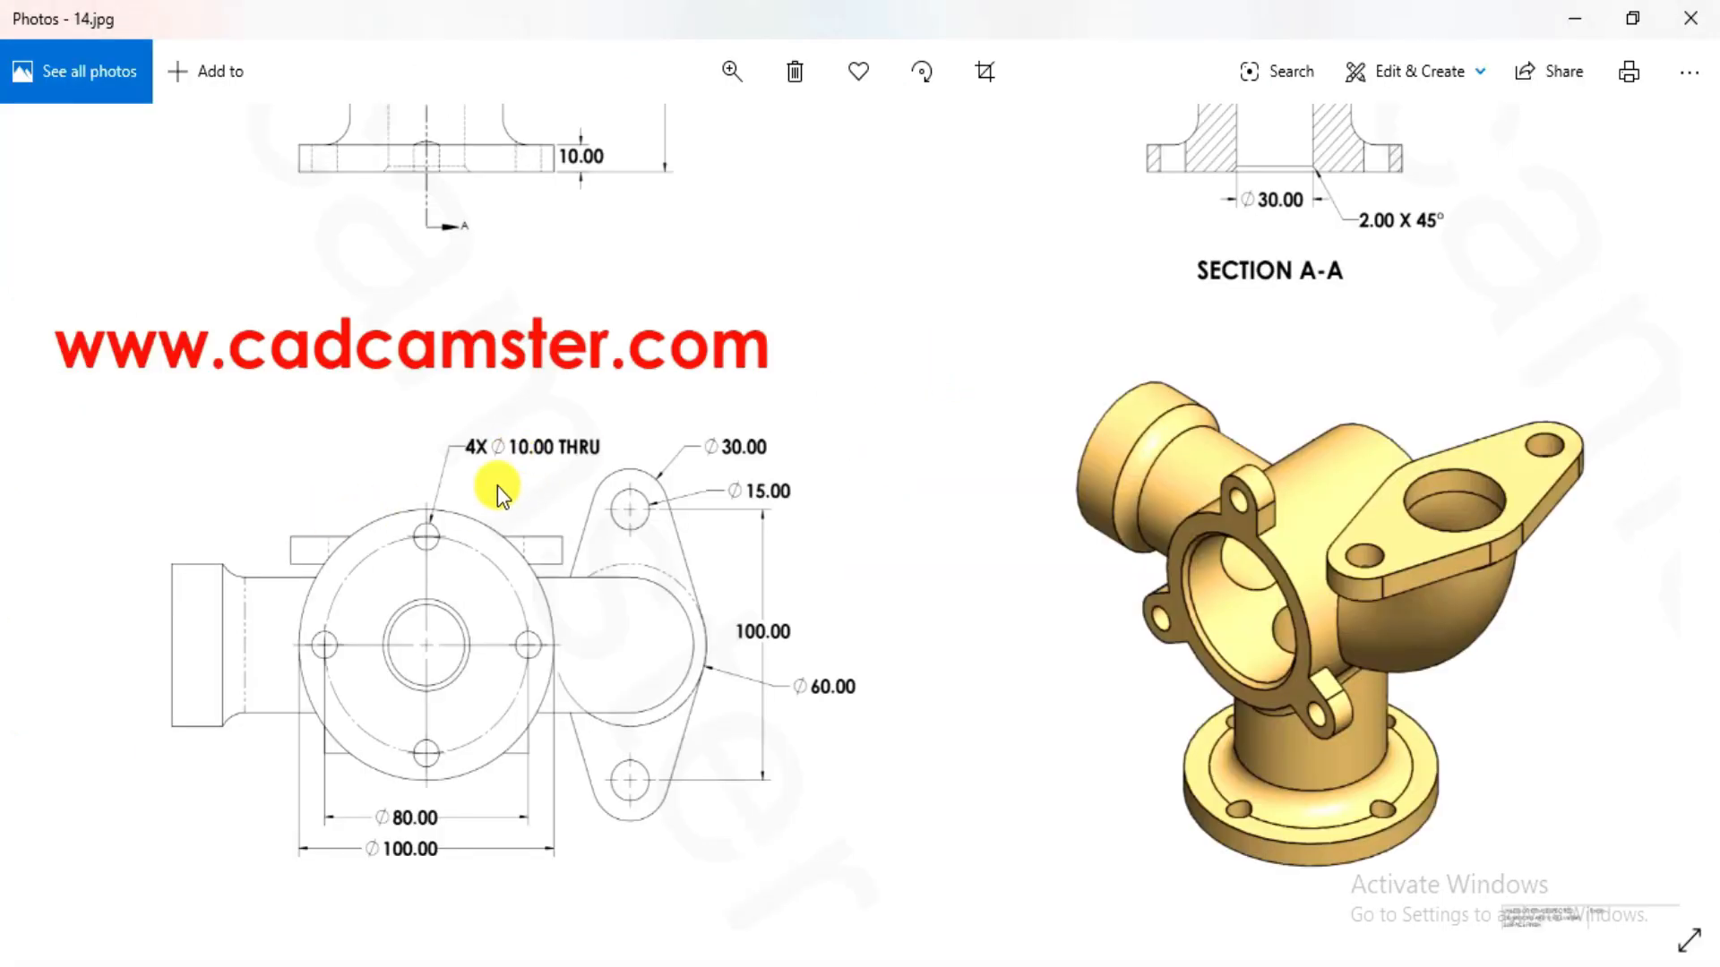
key("alt+Tab")
scroll(923, 385, "down", 3)
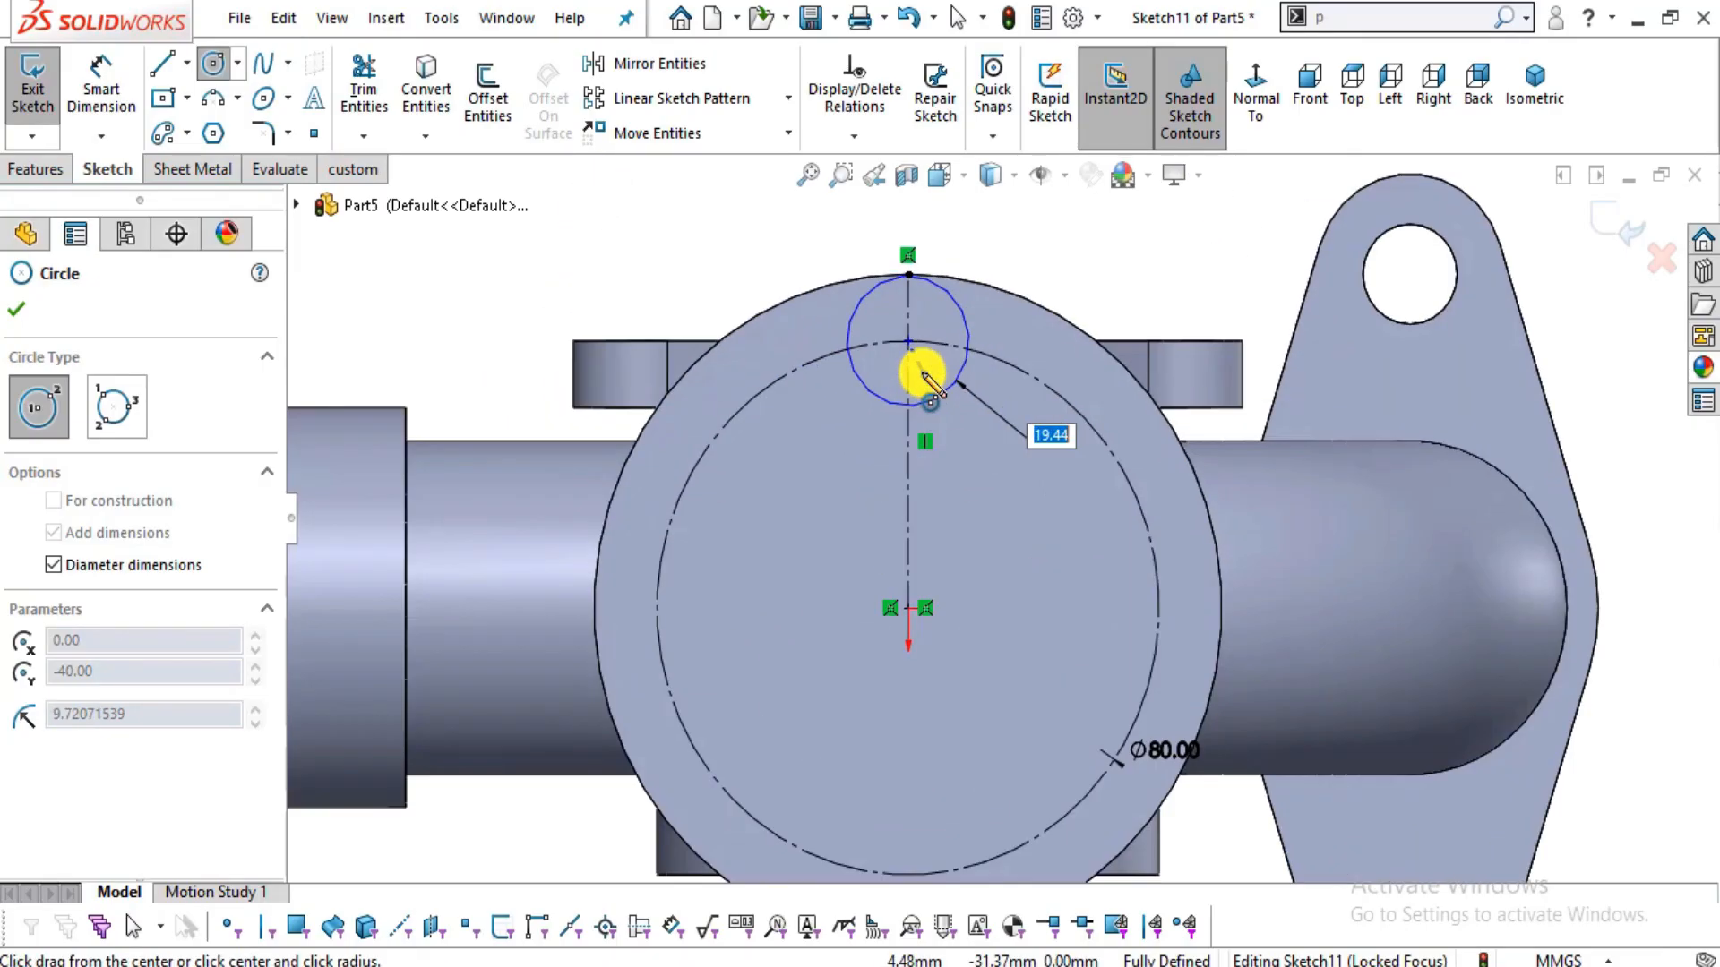
type("10")
key("Return")
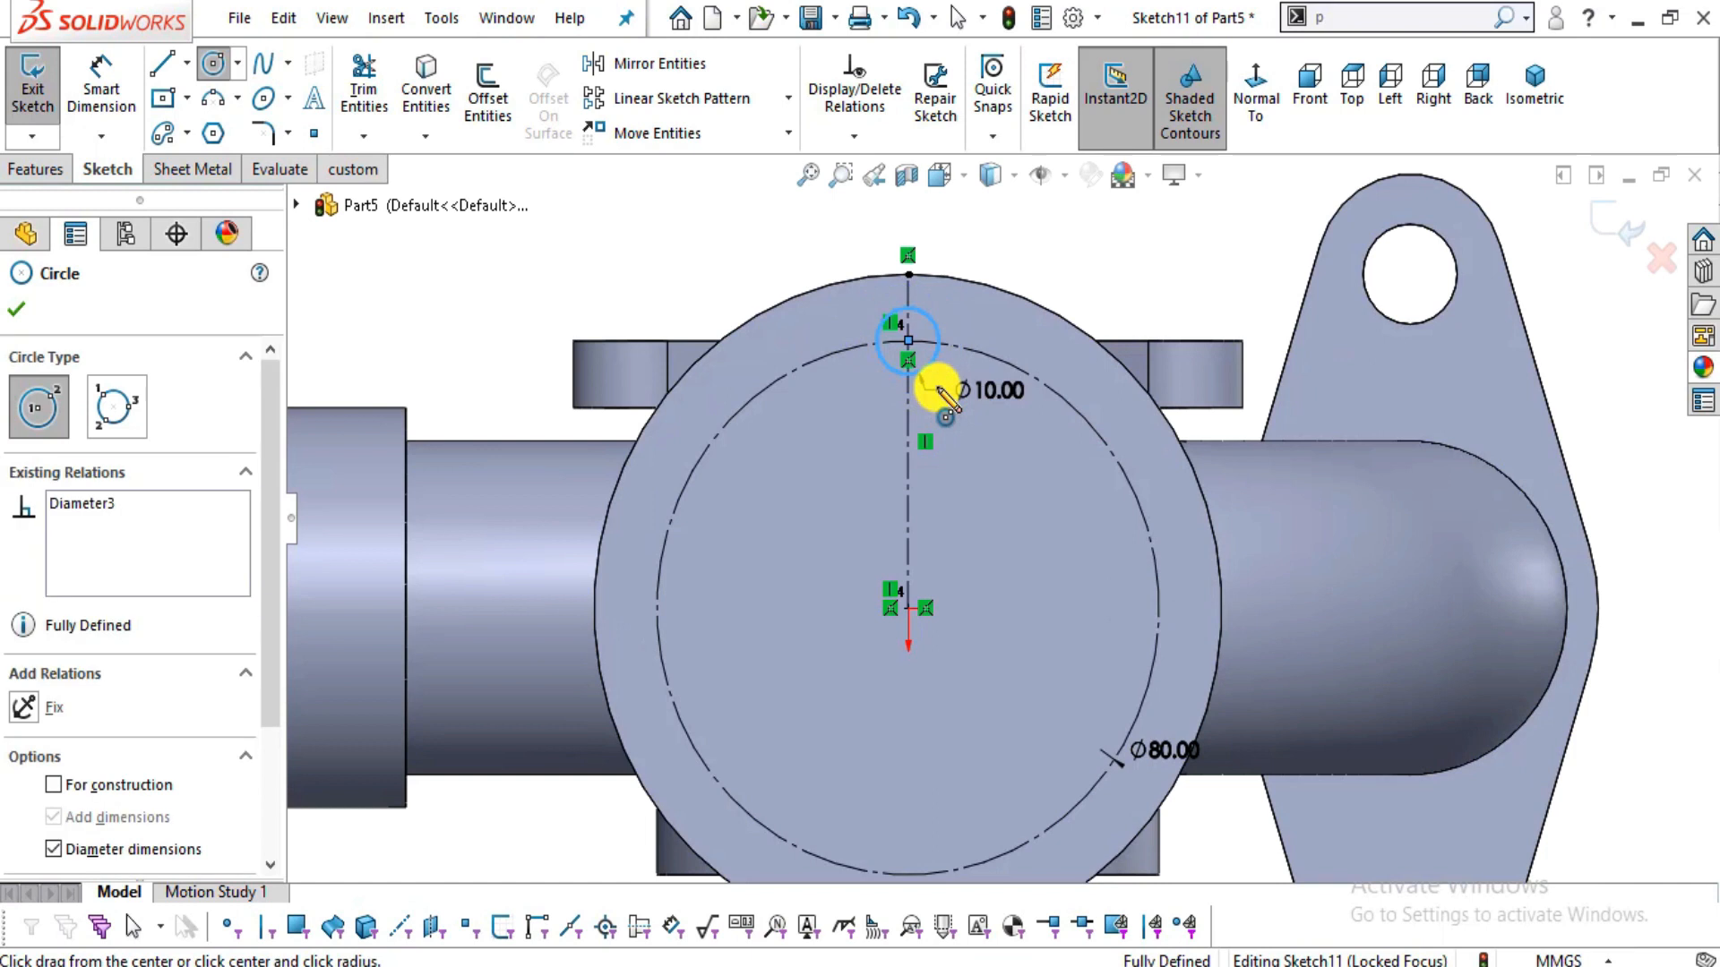
key("Escape")
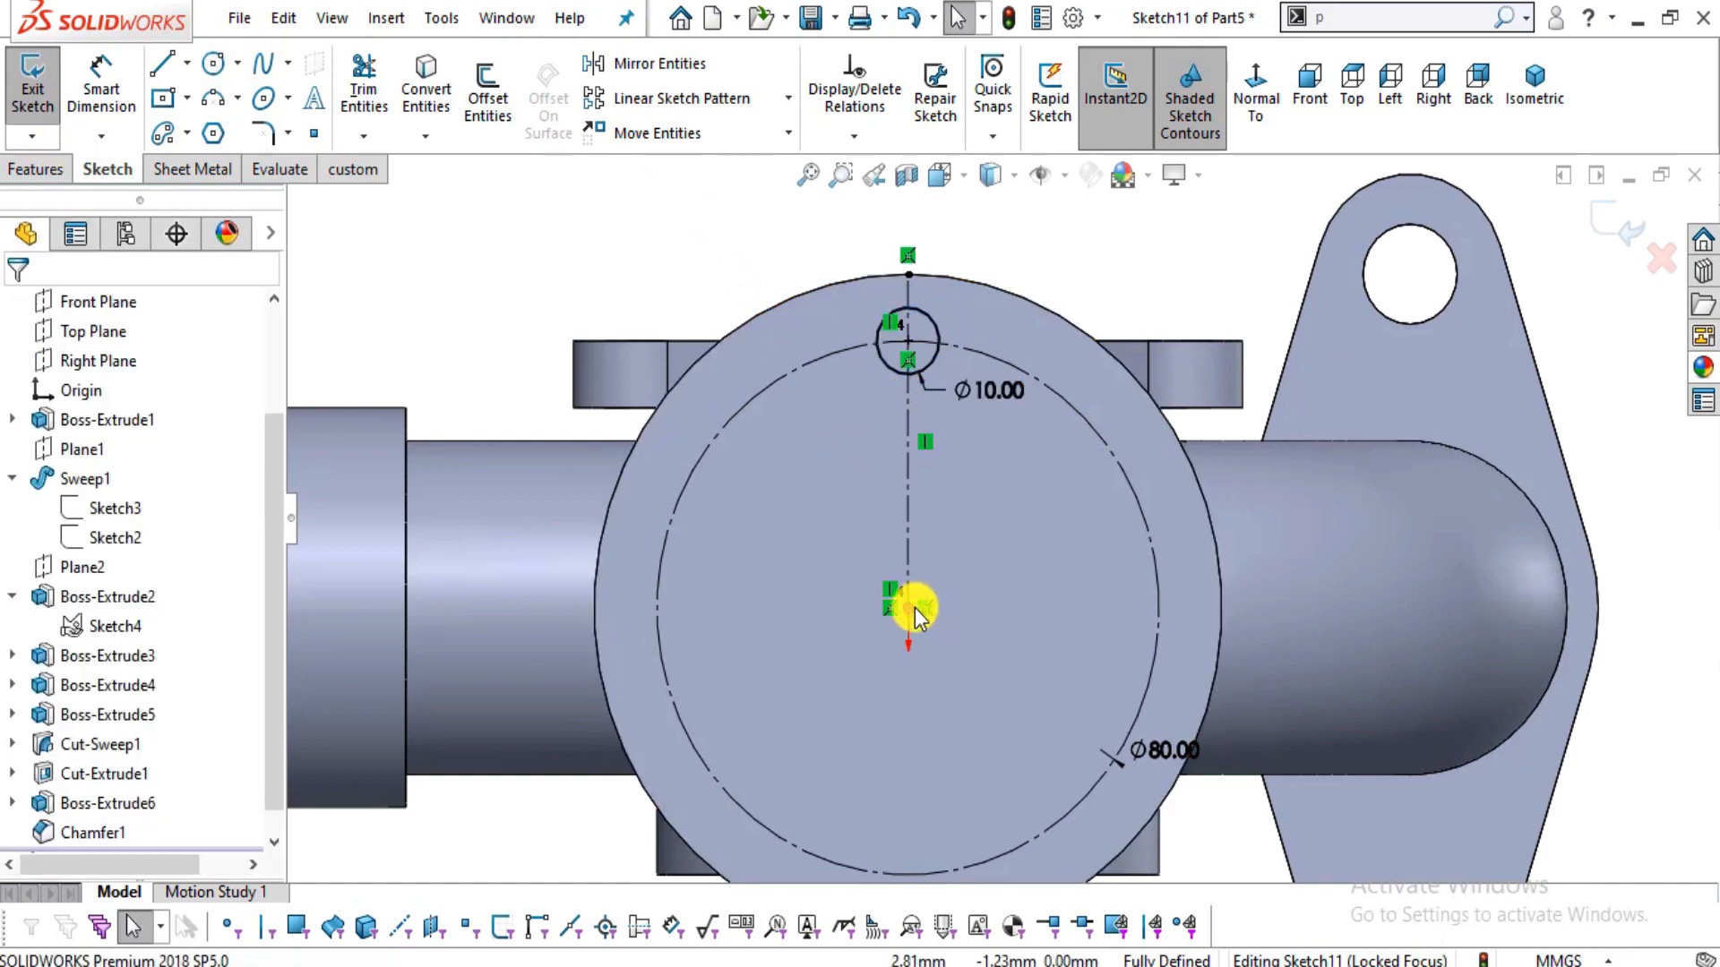
key("alt+Tab")
left_click_drag(922, 694, 851, 863)
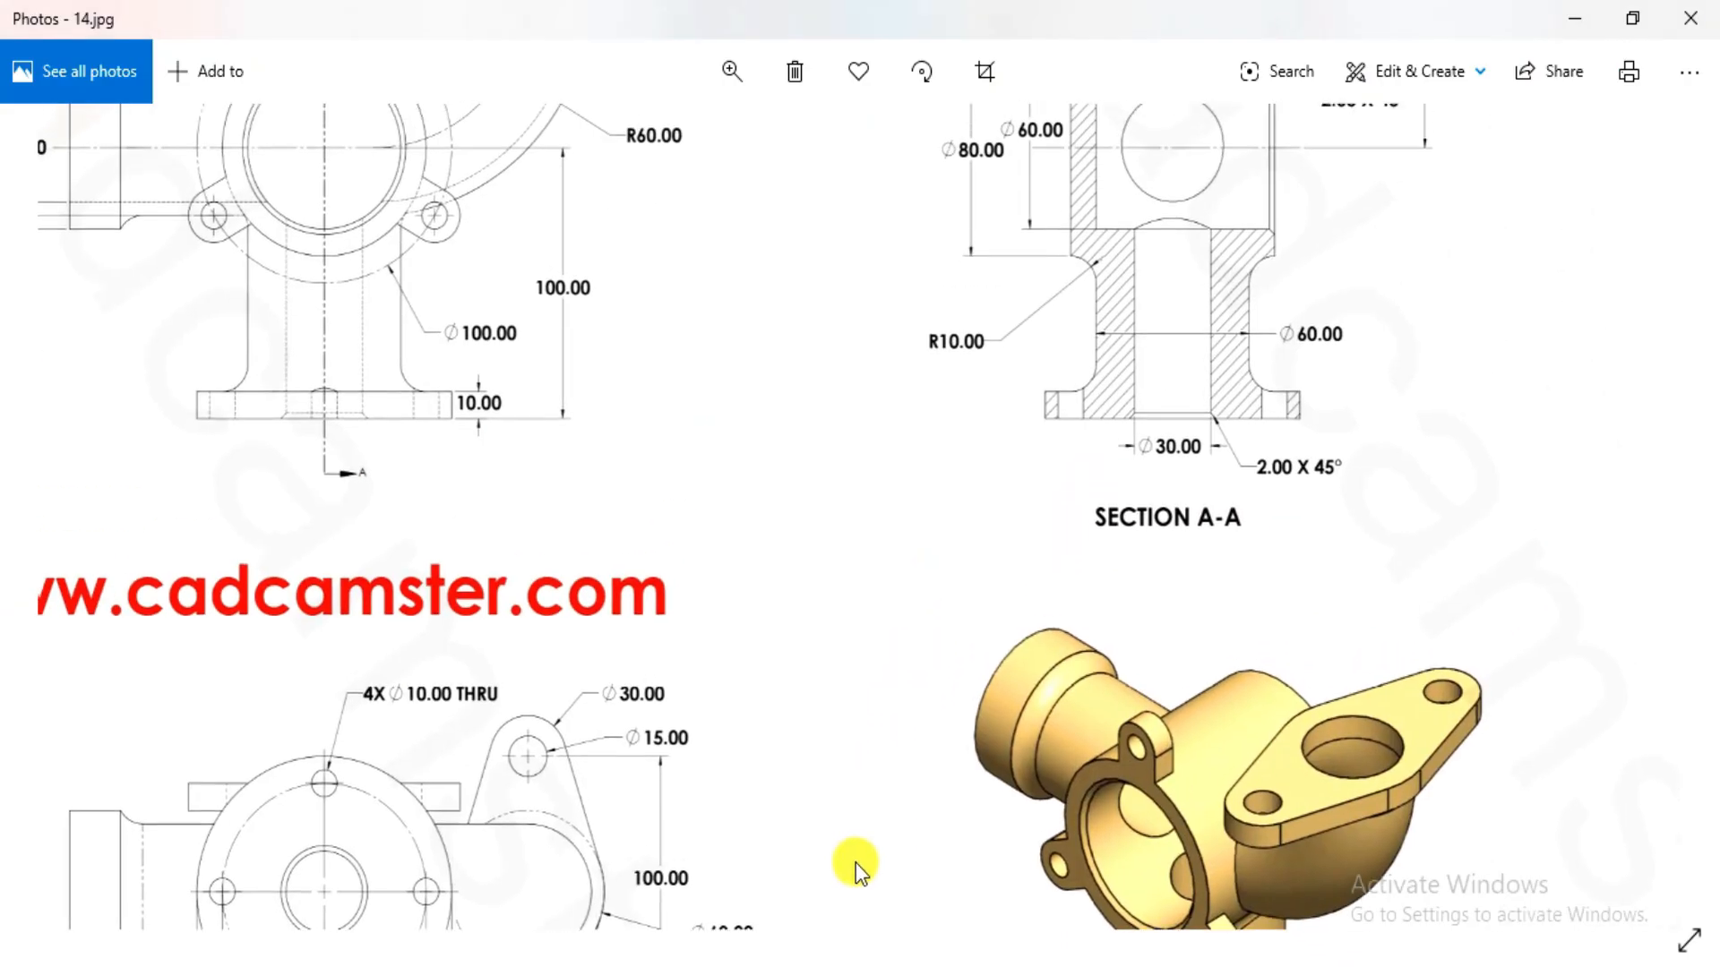
key("alt+Tab")
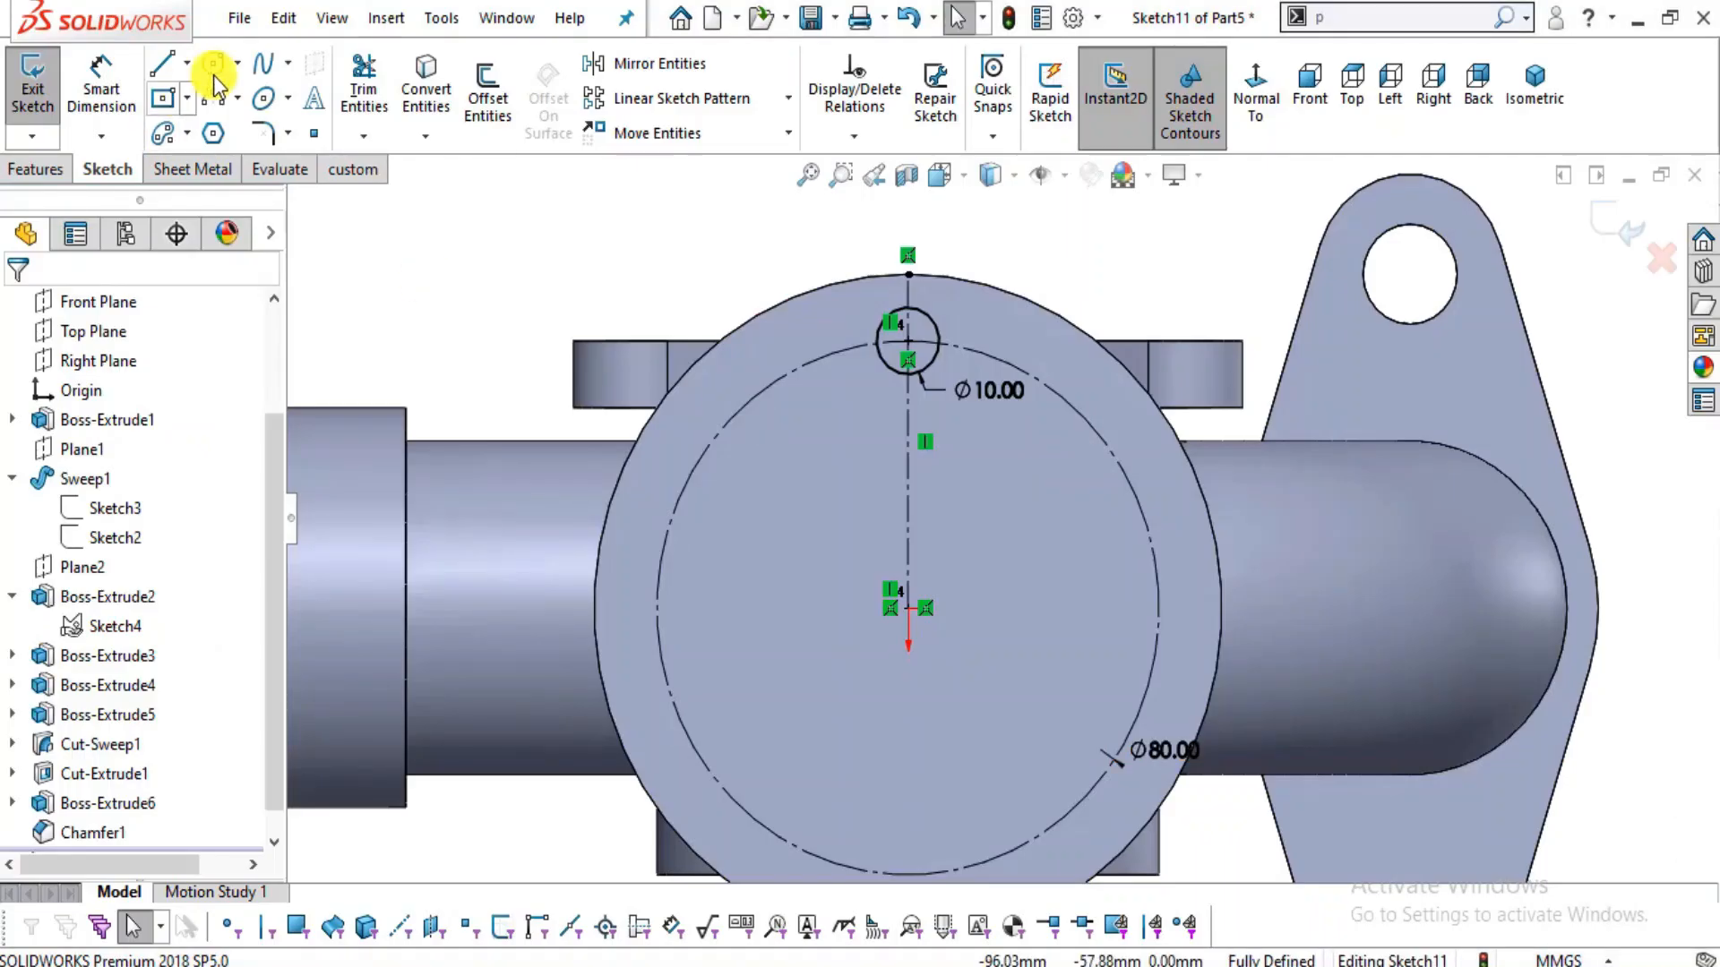
left_click(215, 63)
left_click(907, 608)
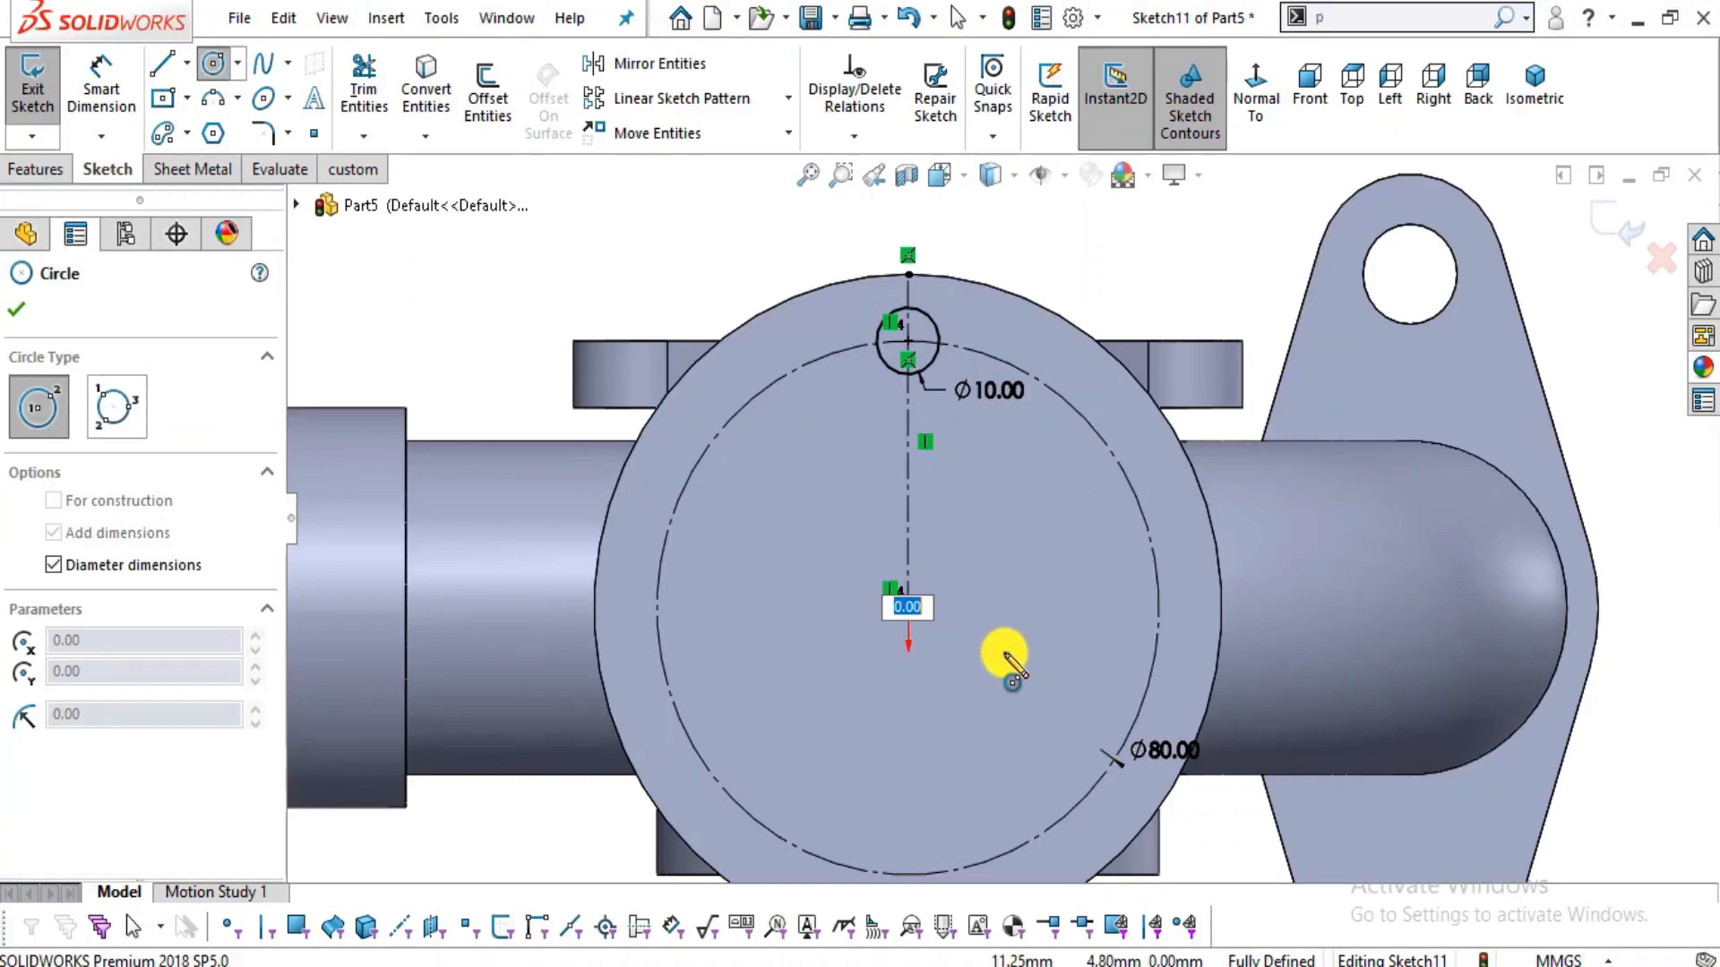
key("Escape")
- Sketch a 30 mm diameter circle centred on the origin for the flange's central bore
left_click(231, 61)
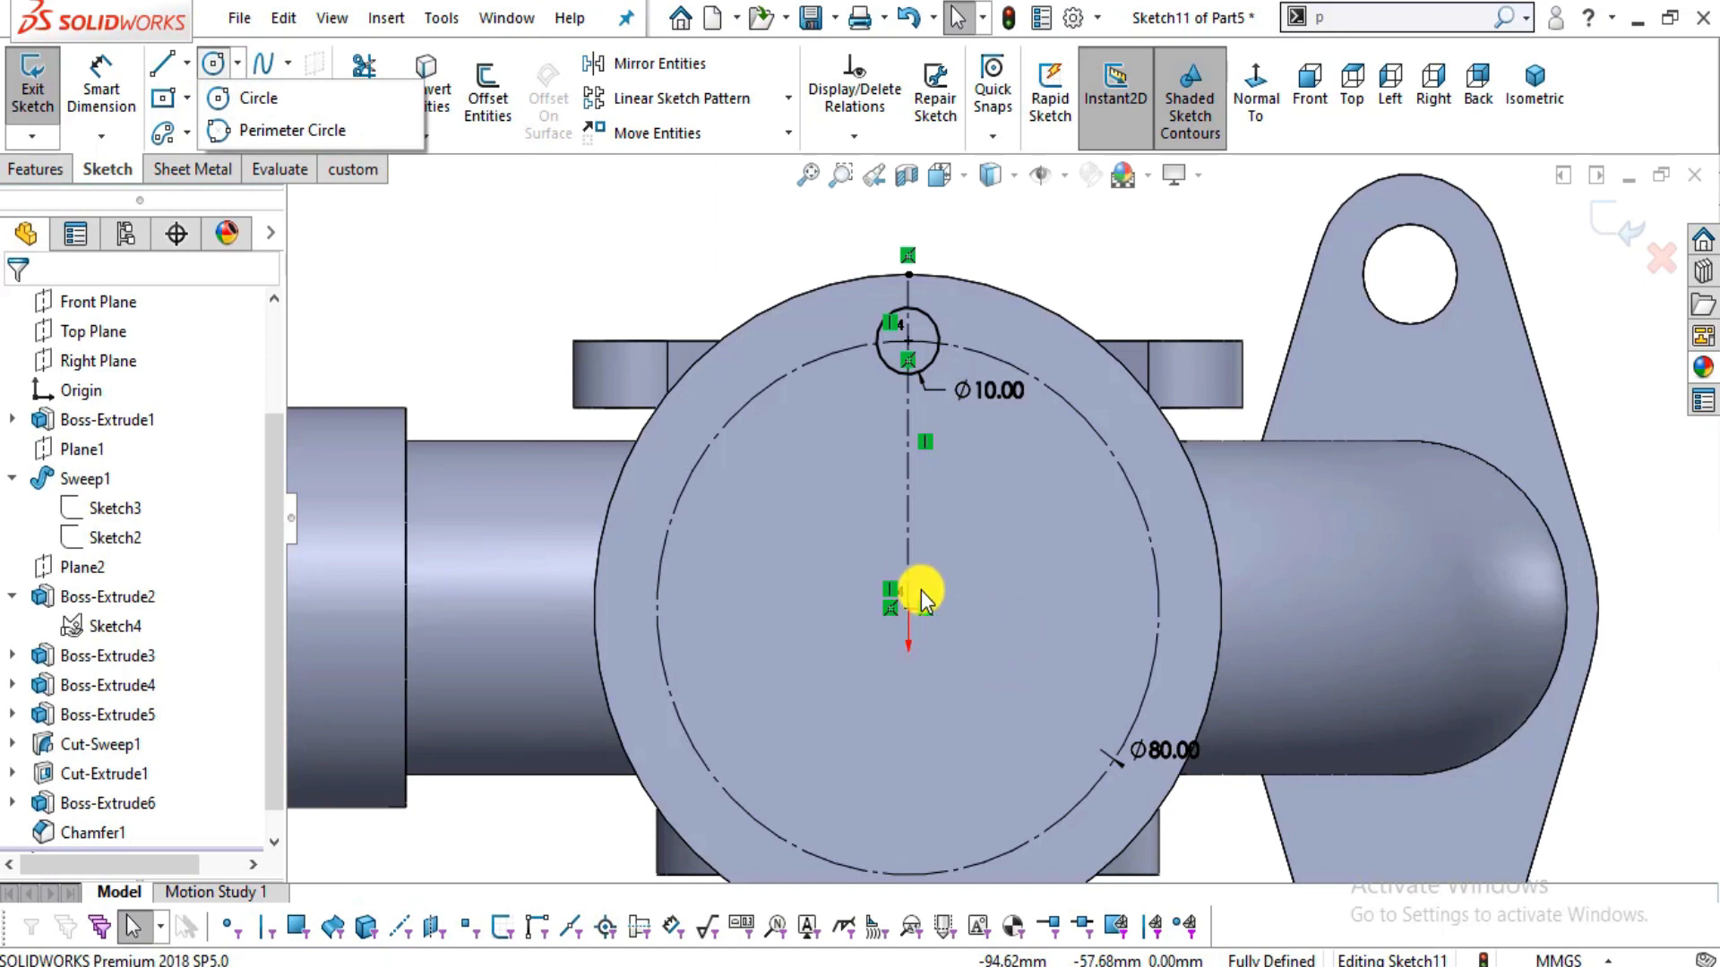
left_click(255, 98)
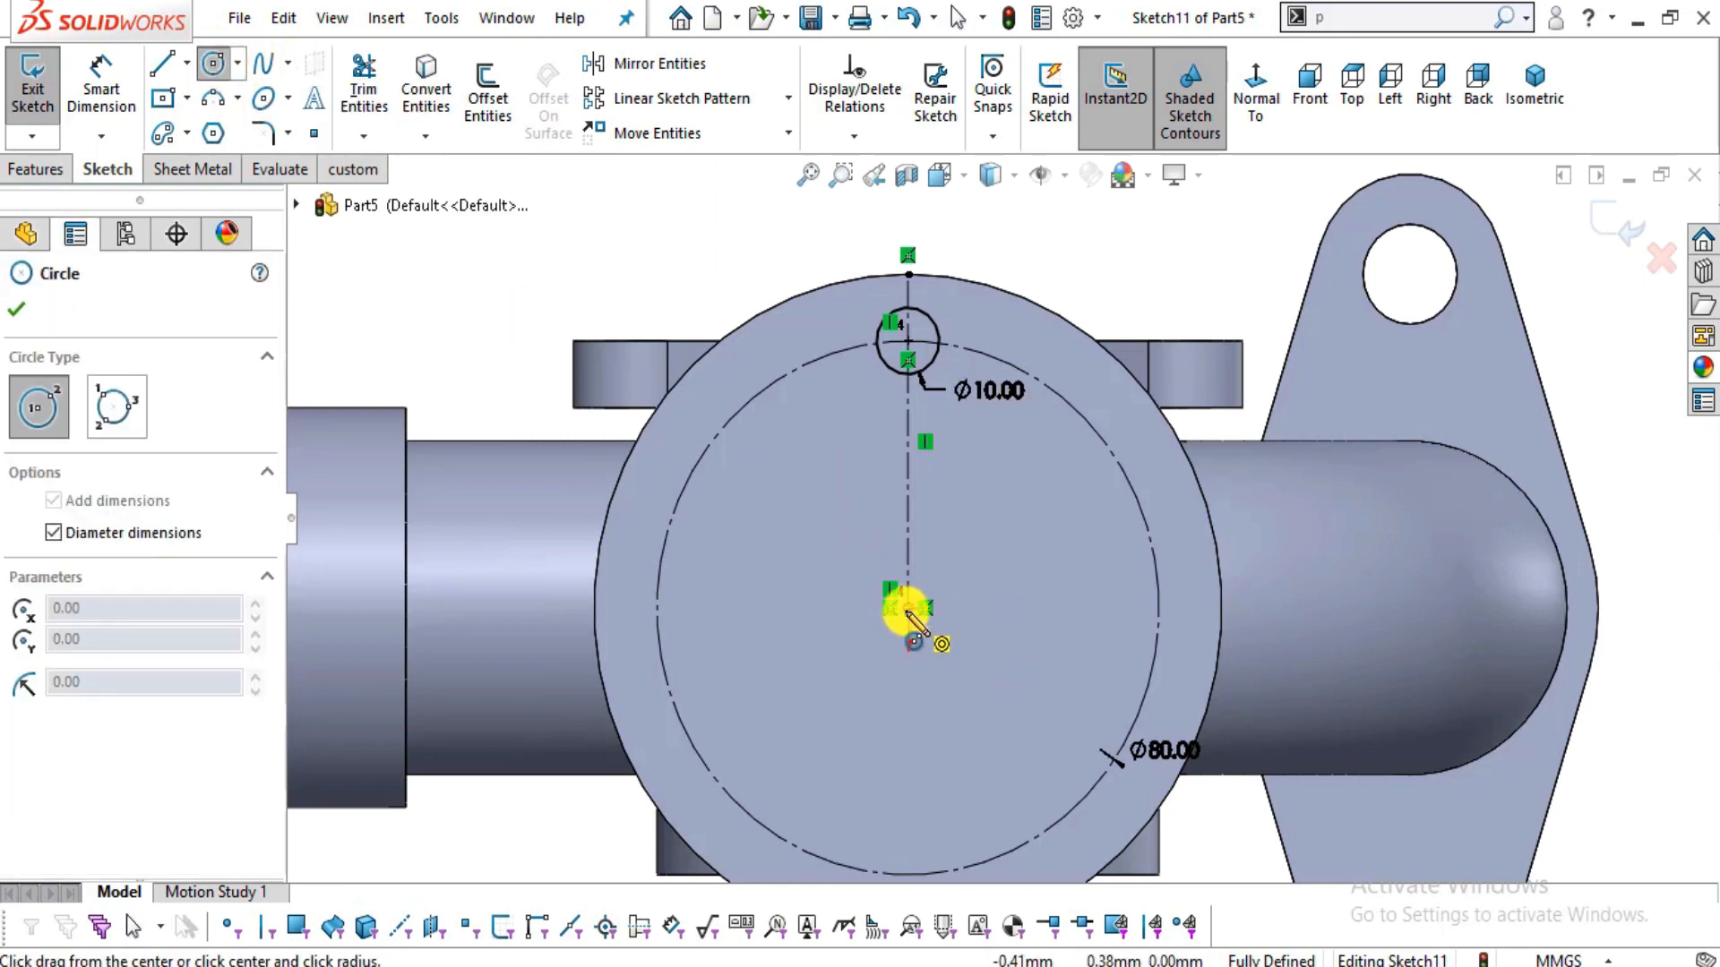
left_click(908, 608)
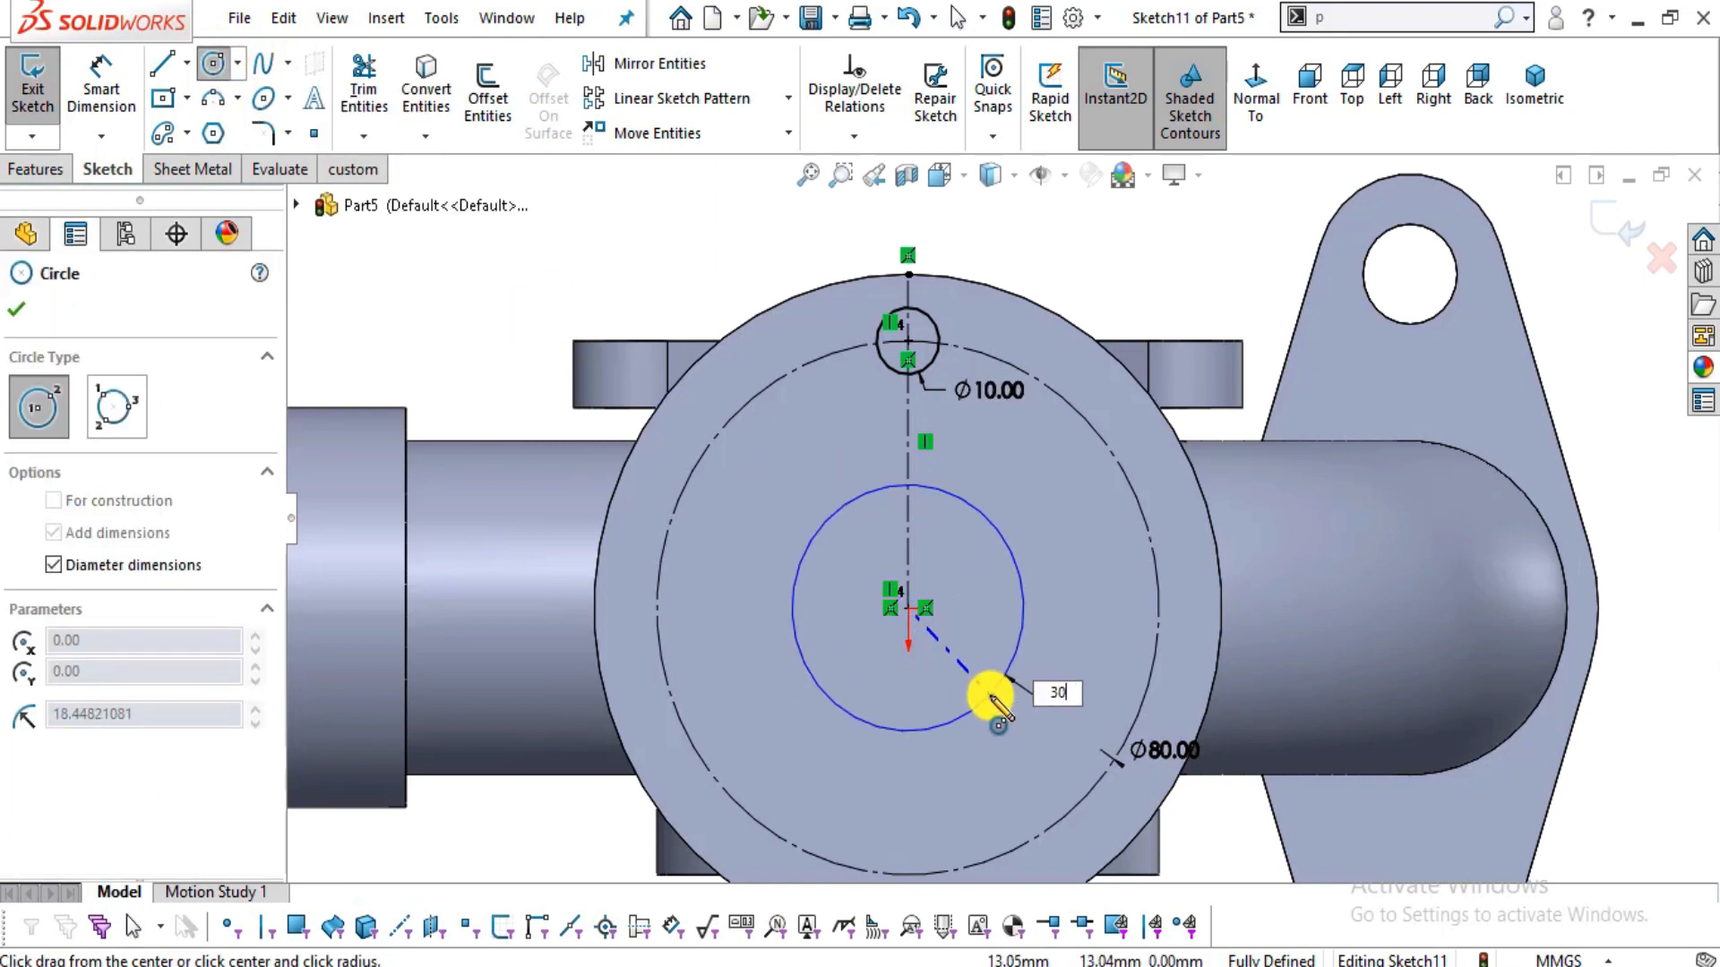
key("Return")
key("Escape")
scroll(1044, 583, "up", 2)
scroll(1084, 614, "down", 2)
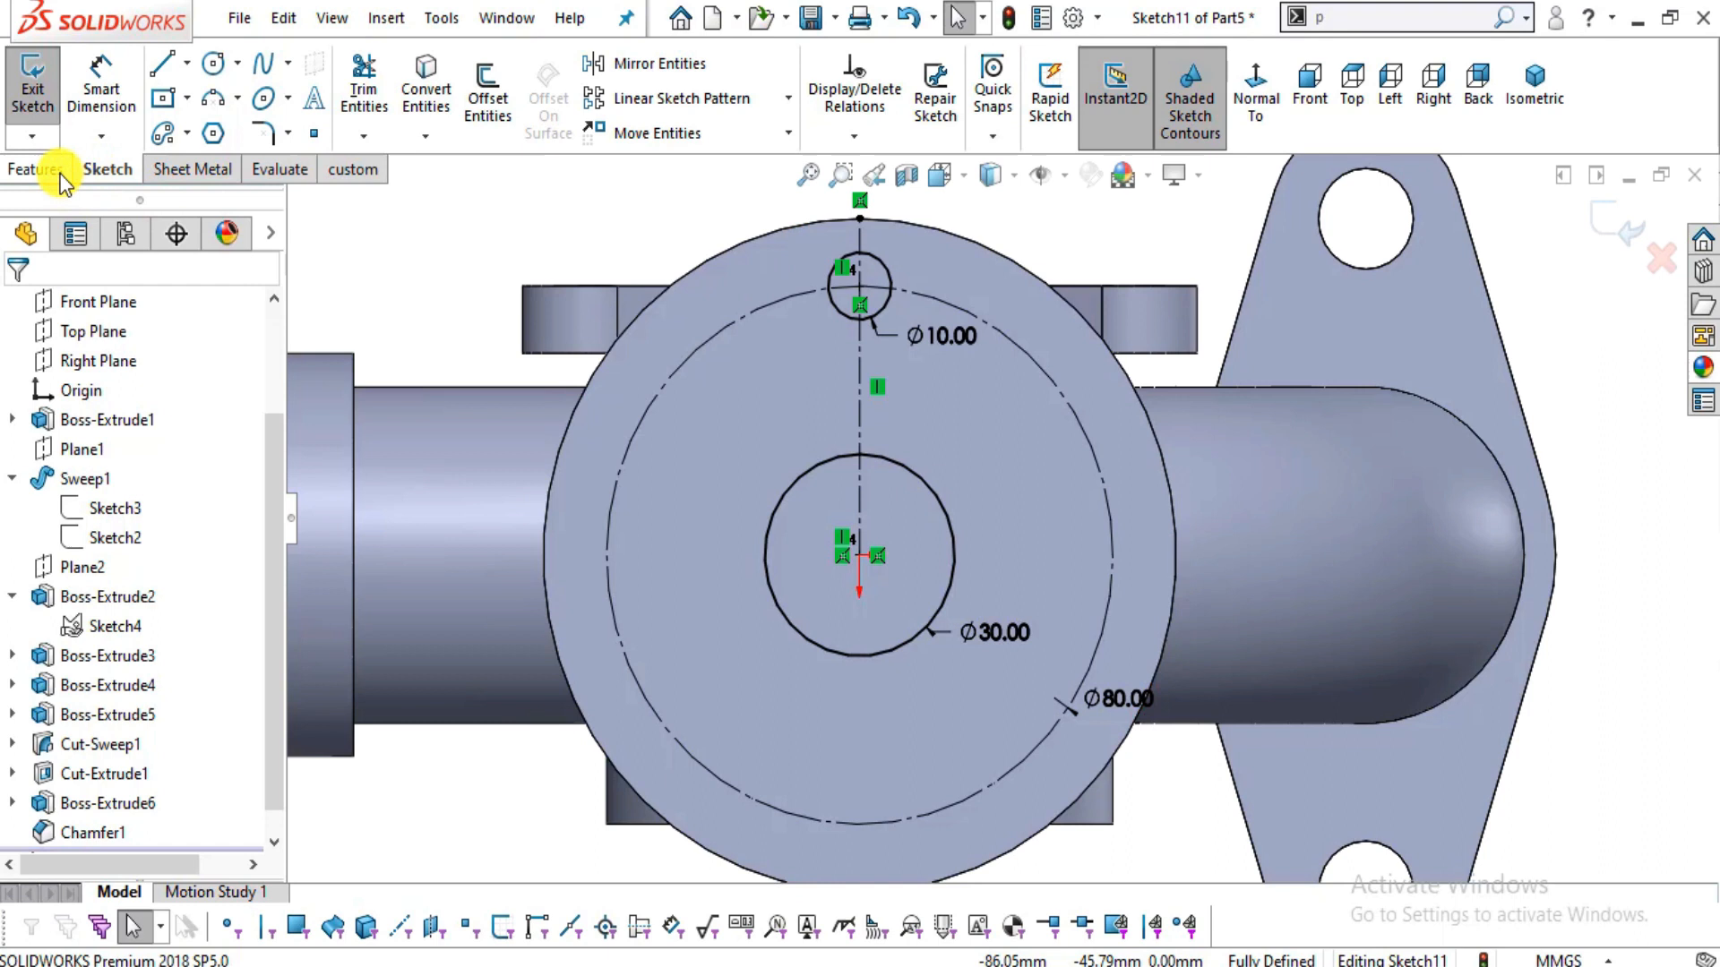
- Start an extruded cut from the flange sketch with only the 10 mm circle as its selected contour
left_click(37, 169)
left_click(402, 109)
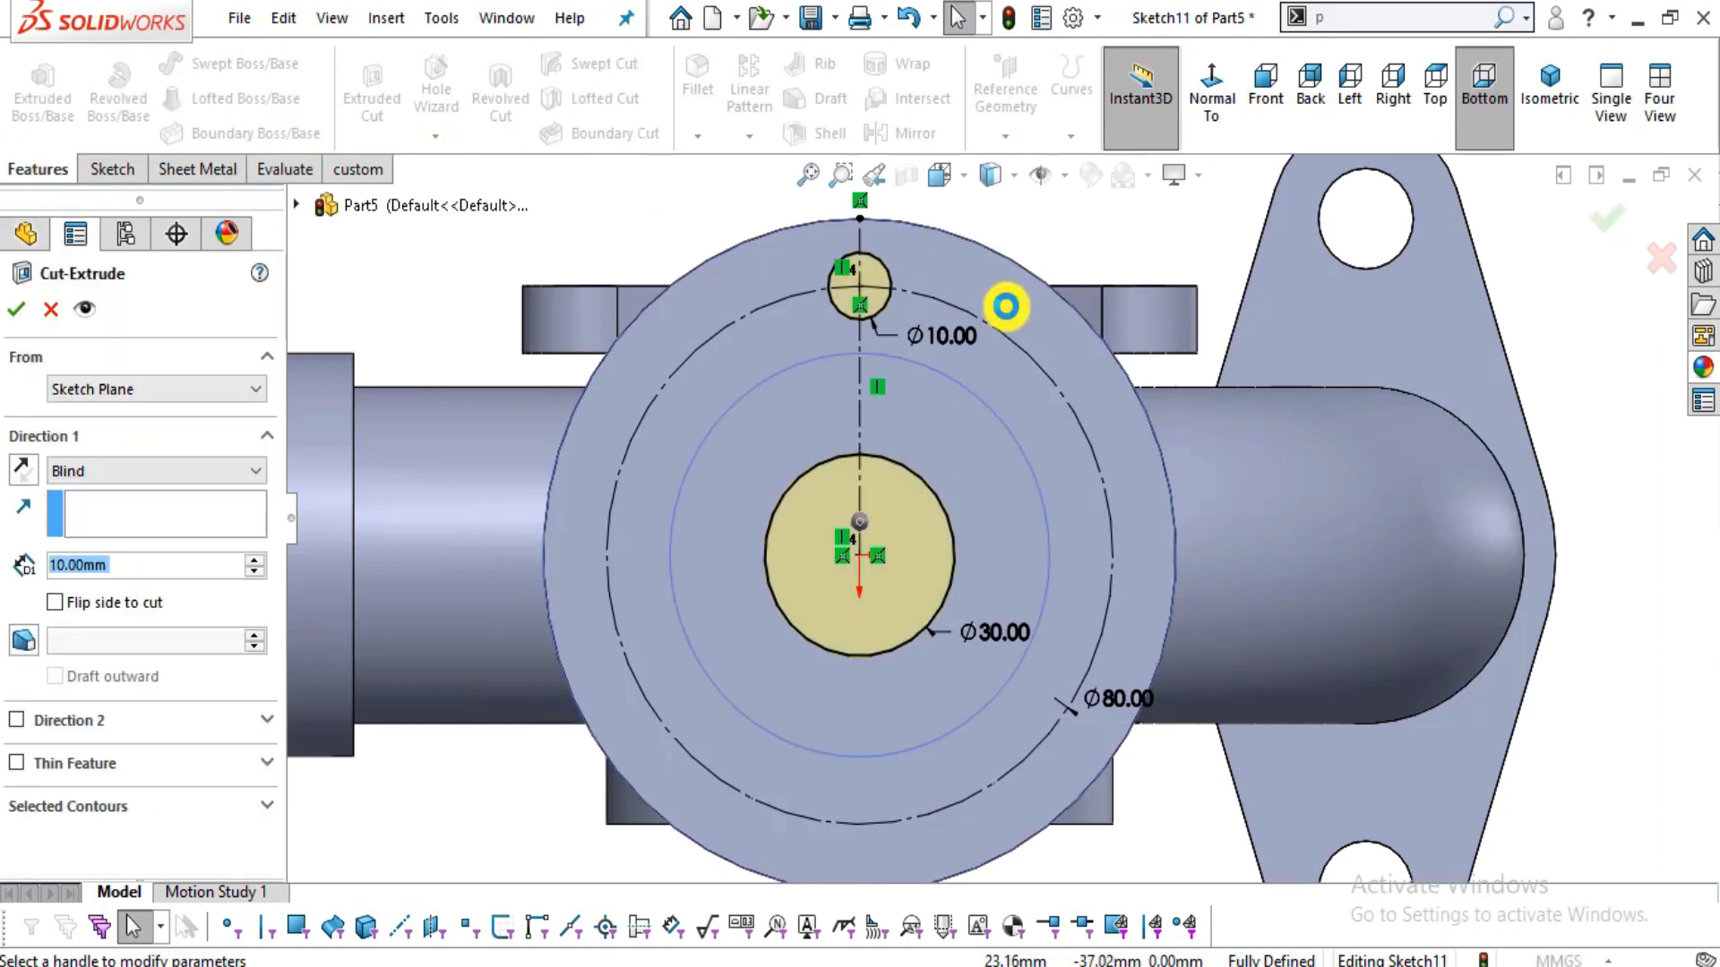
left_click(189, 816)
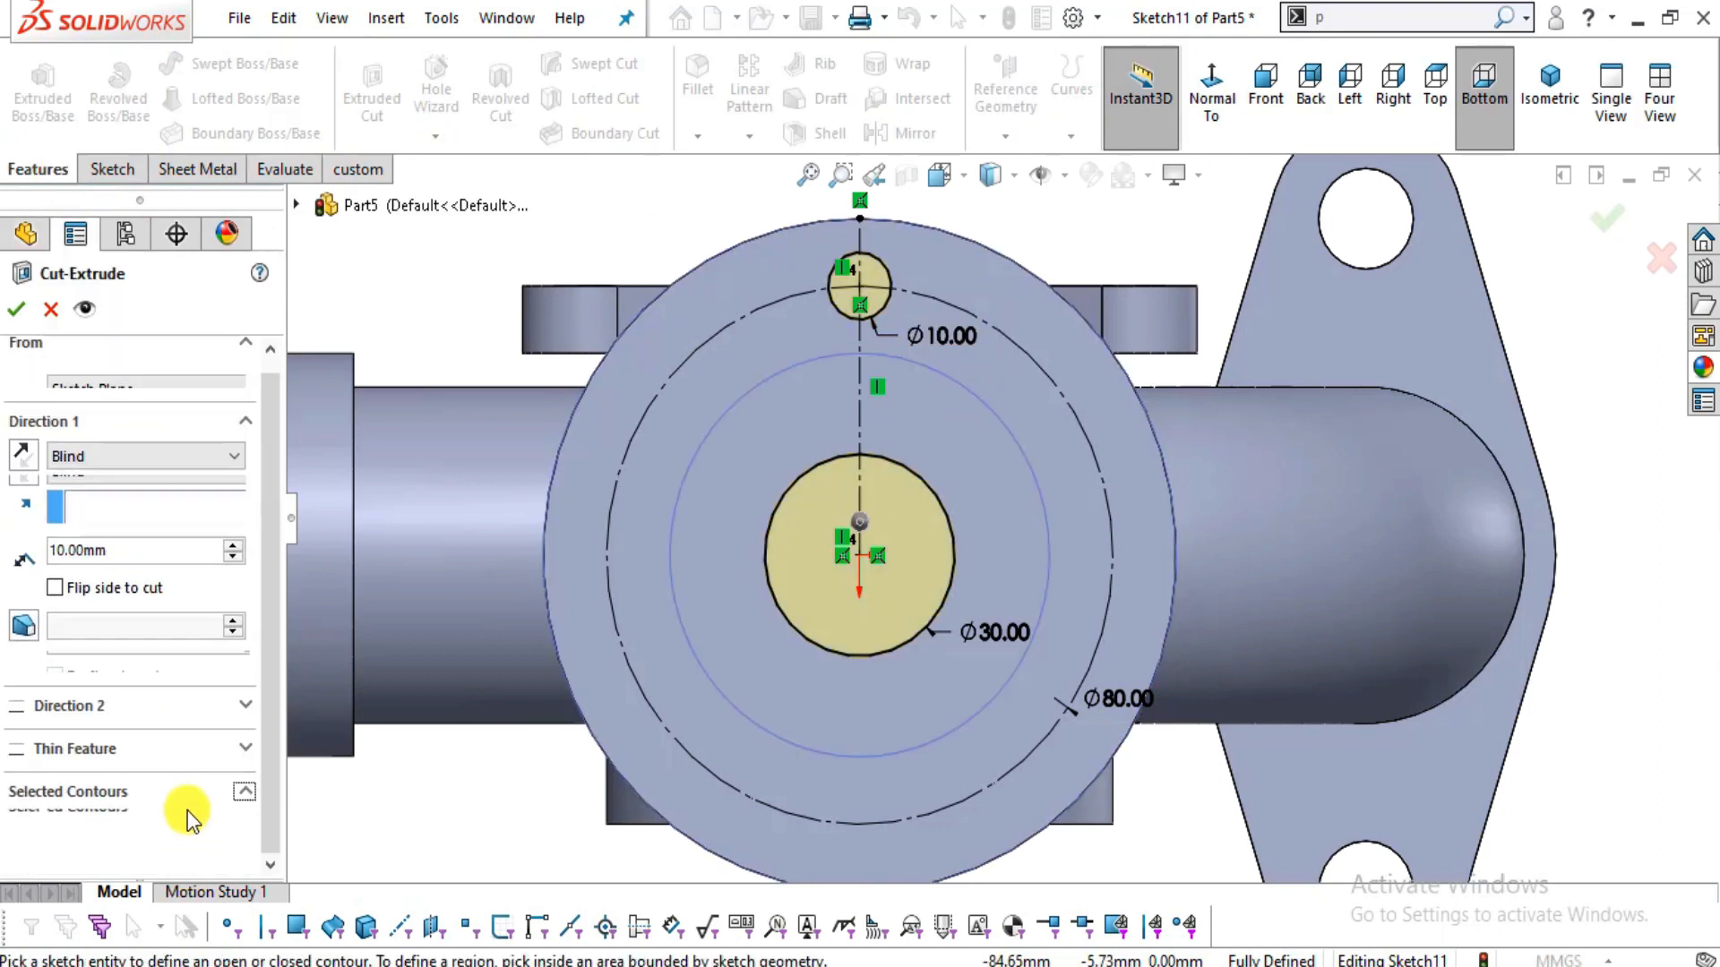
left_click(874, 254)
middle_click_drag(1017, 358, 1048, 637)
middle_click_drag(1038, 705, 1091, 901)
scroll(1095, 873, "up", 3)
scroll(1076, 700, "down", 5)
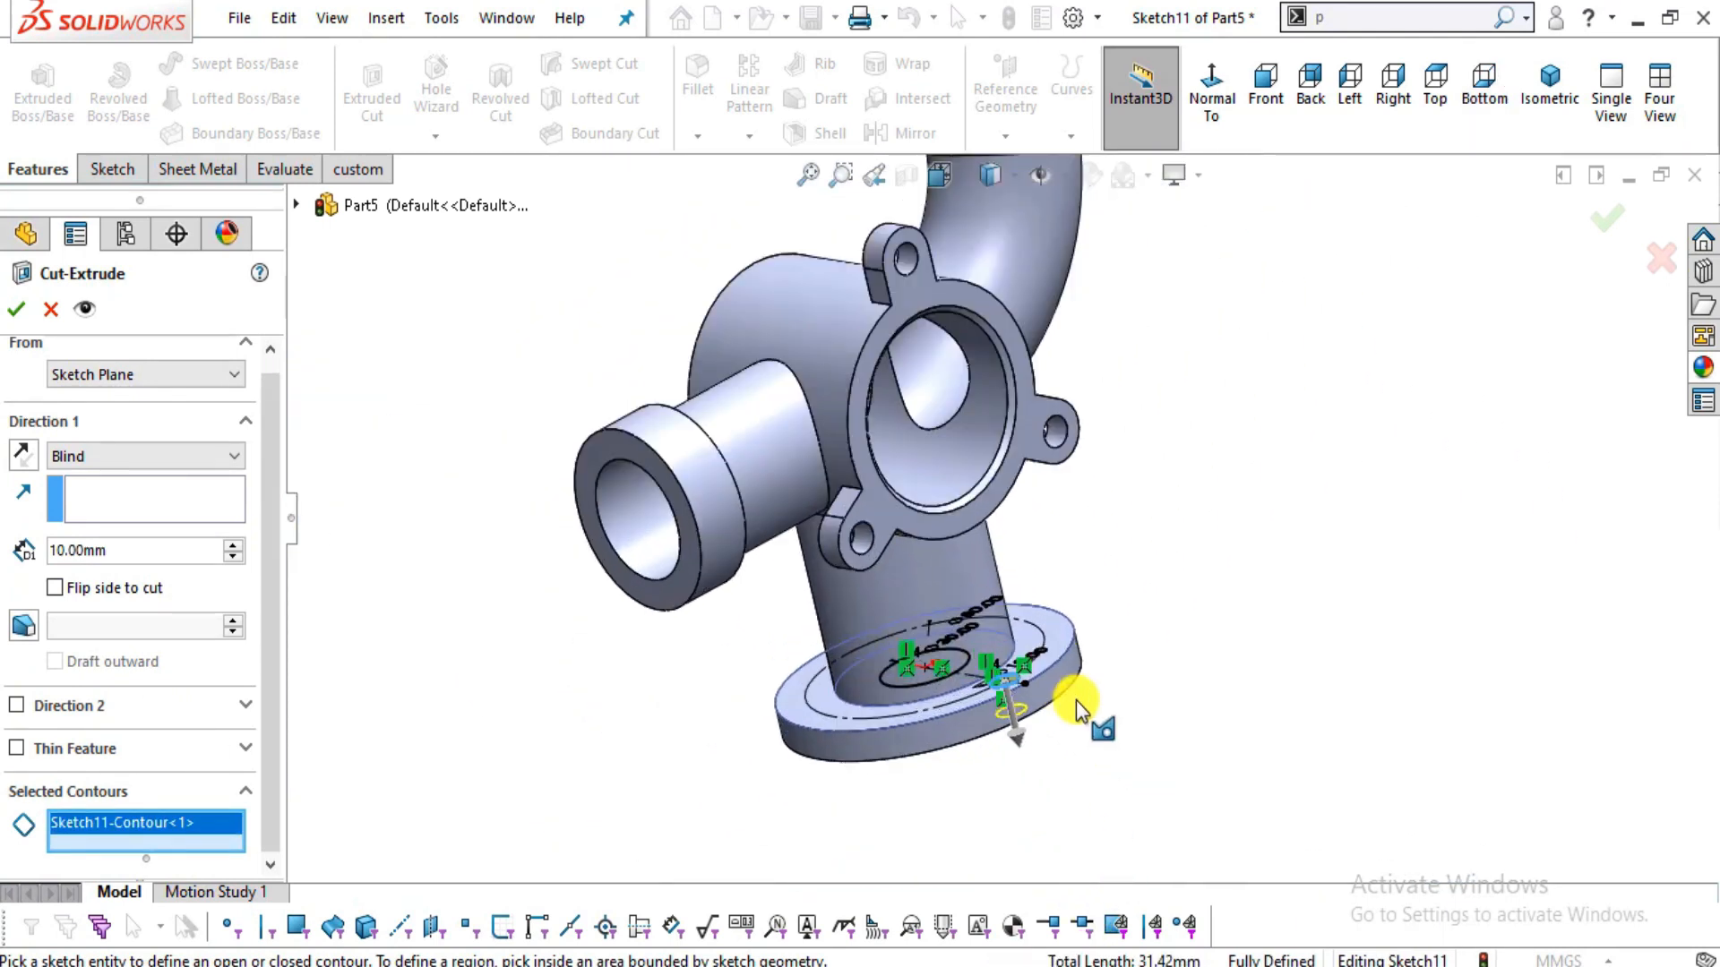
middle_click_drag(970, 691, 973, 652)
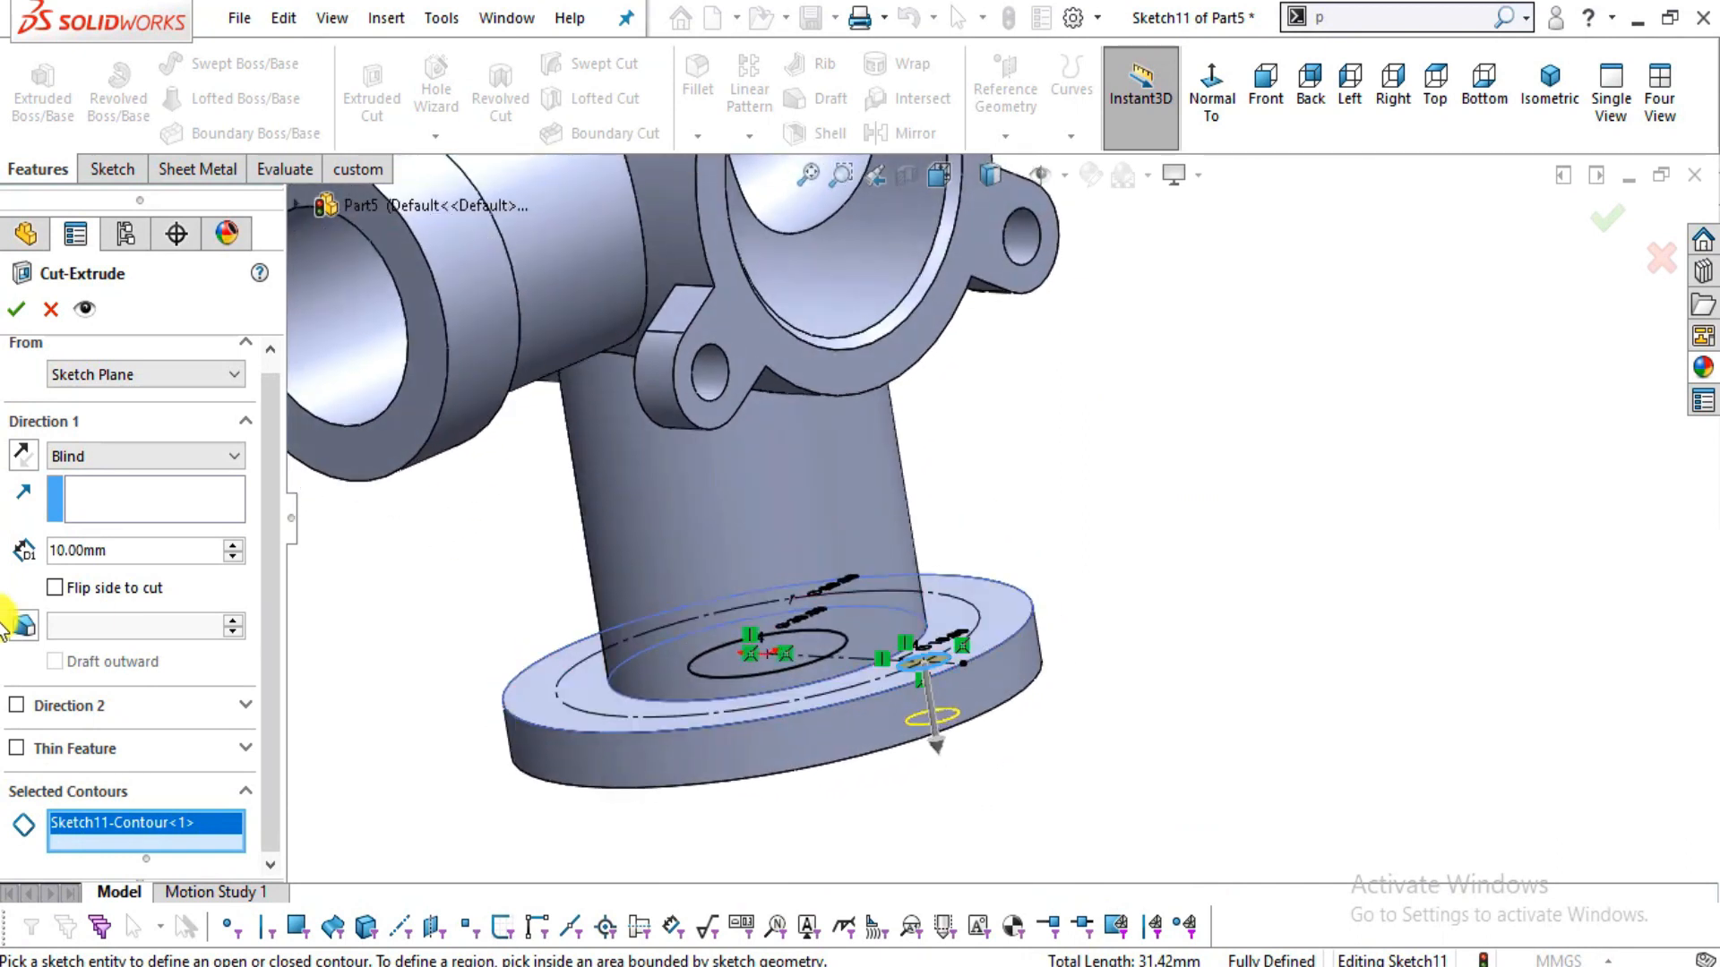
- Set the cut's end condition to Through All and create the bolt hole in the base flange
left_click(95, 455)
left_click(95, 502)
middle_click_drag(959, 556, 906, 653)
scroll(895, 681, "down", 3)
middle_click_drag(1047, 833, 1030, 729)
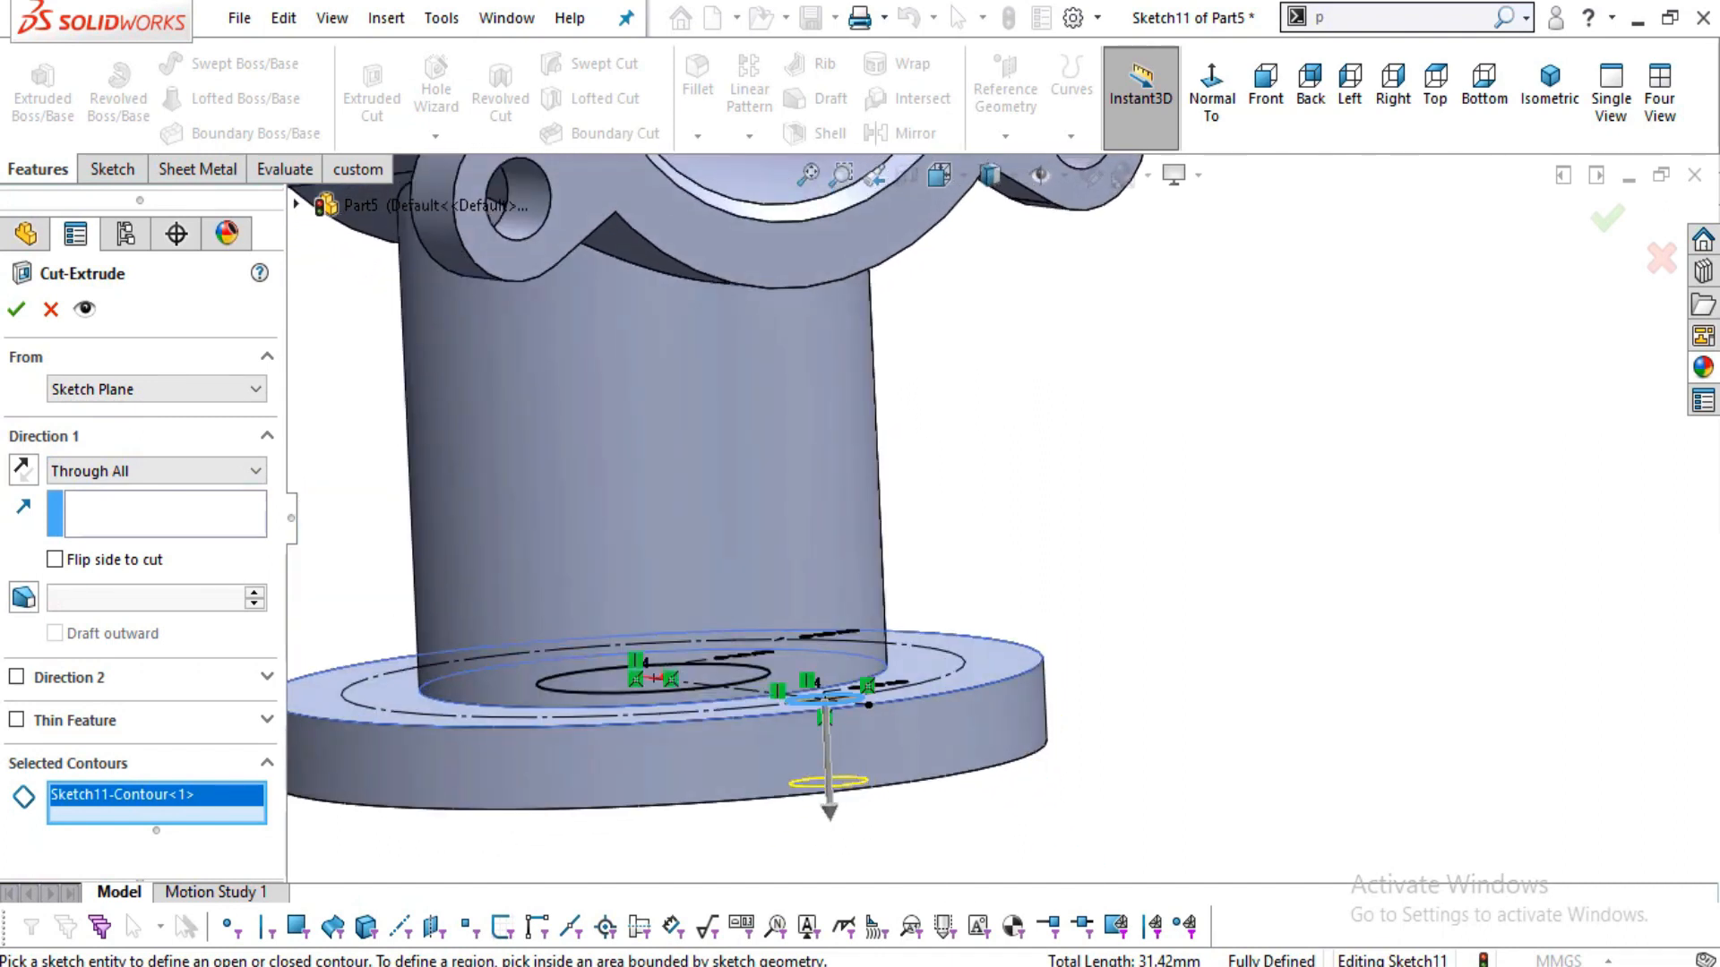
left_click(16, 311)
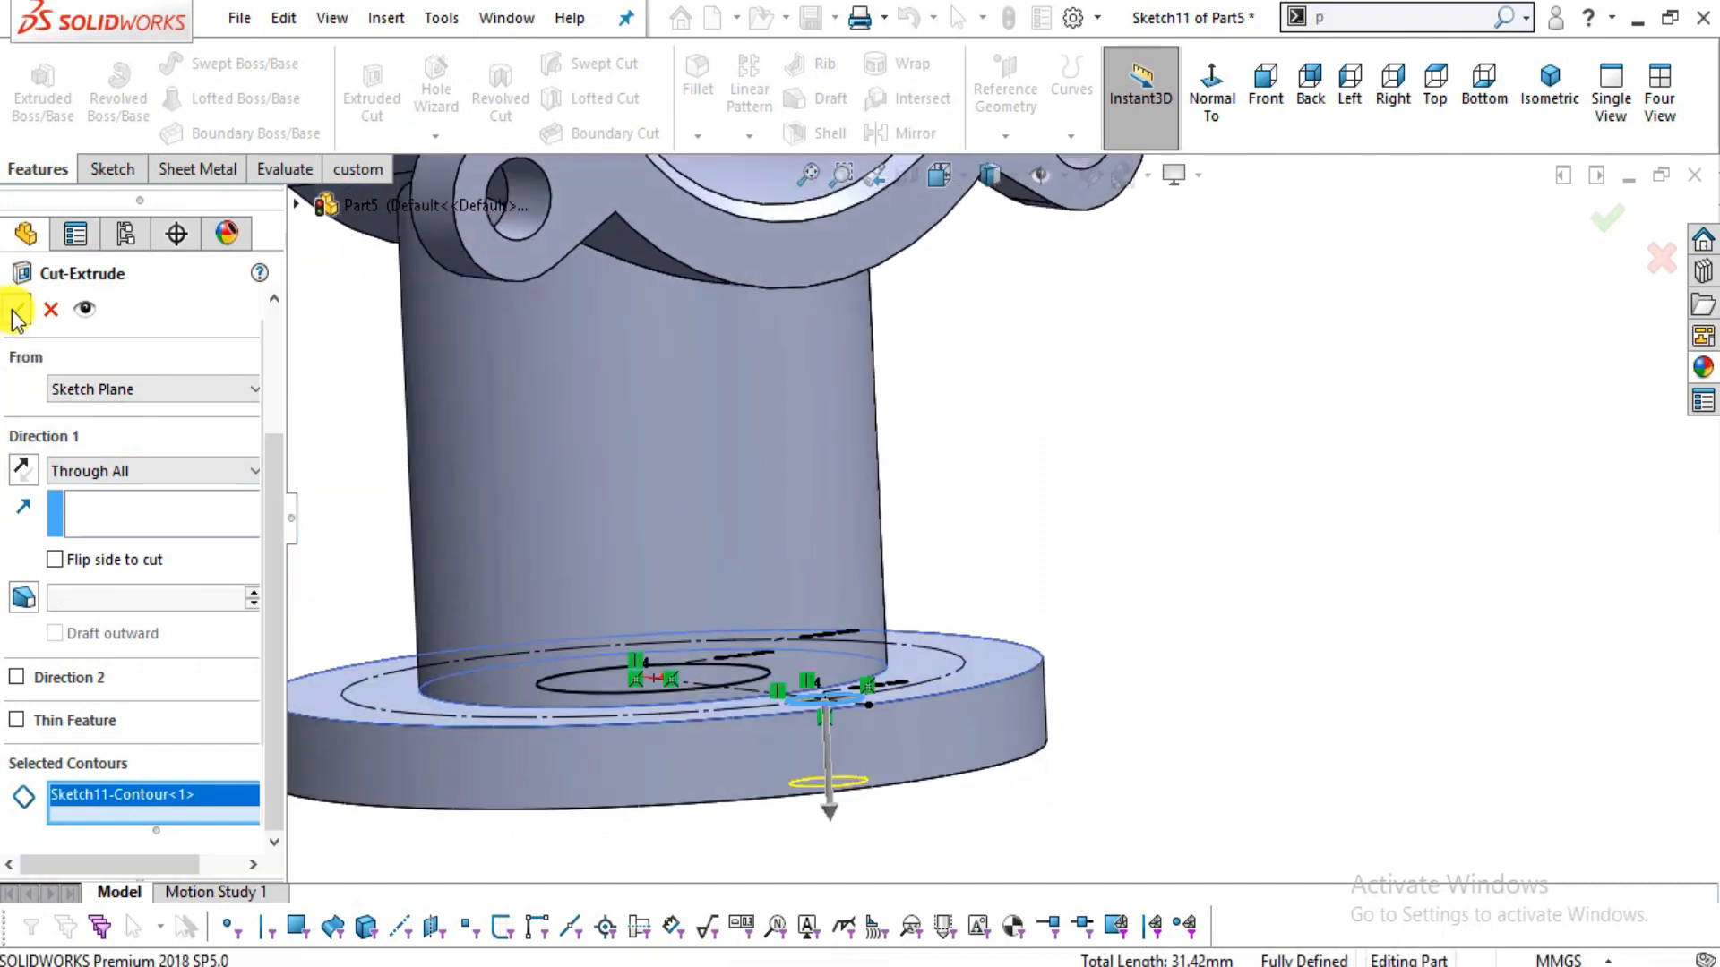
- Start a circular pattern with the base flange's outer cylindrical face as the rotation reference
middle_click_drag(1176, 495, 1179, 587)
scroll(1178, 588, "up", 2)
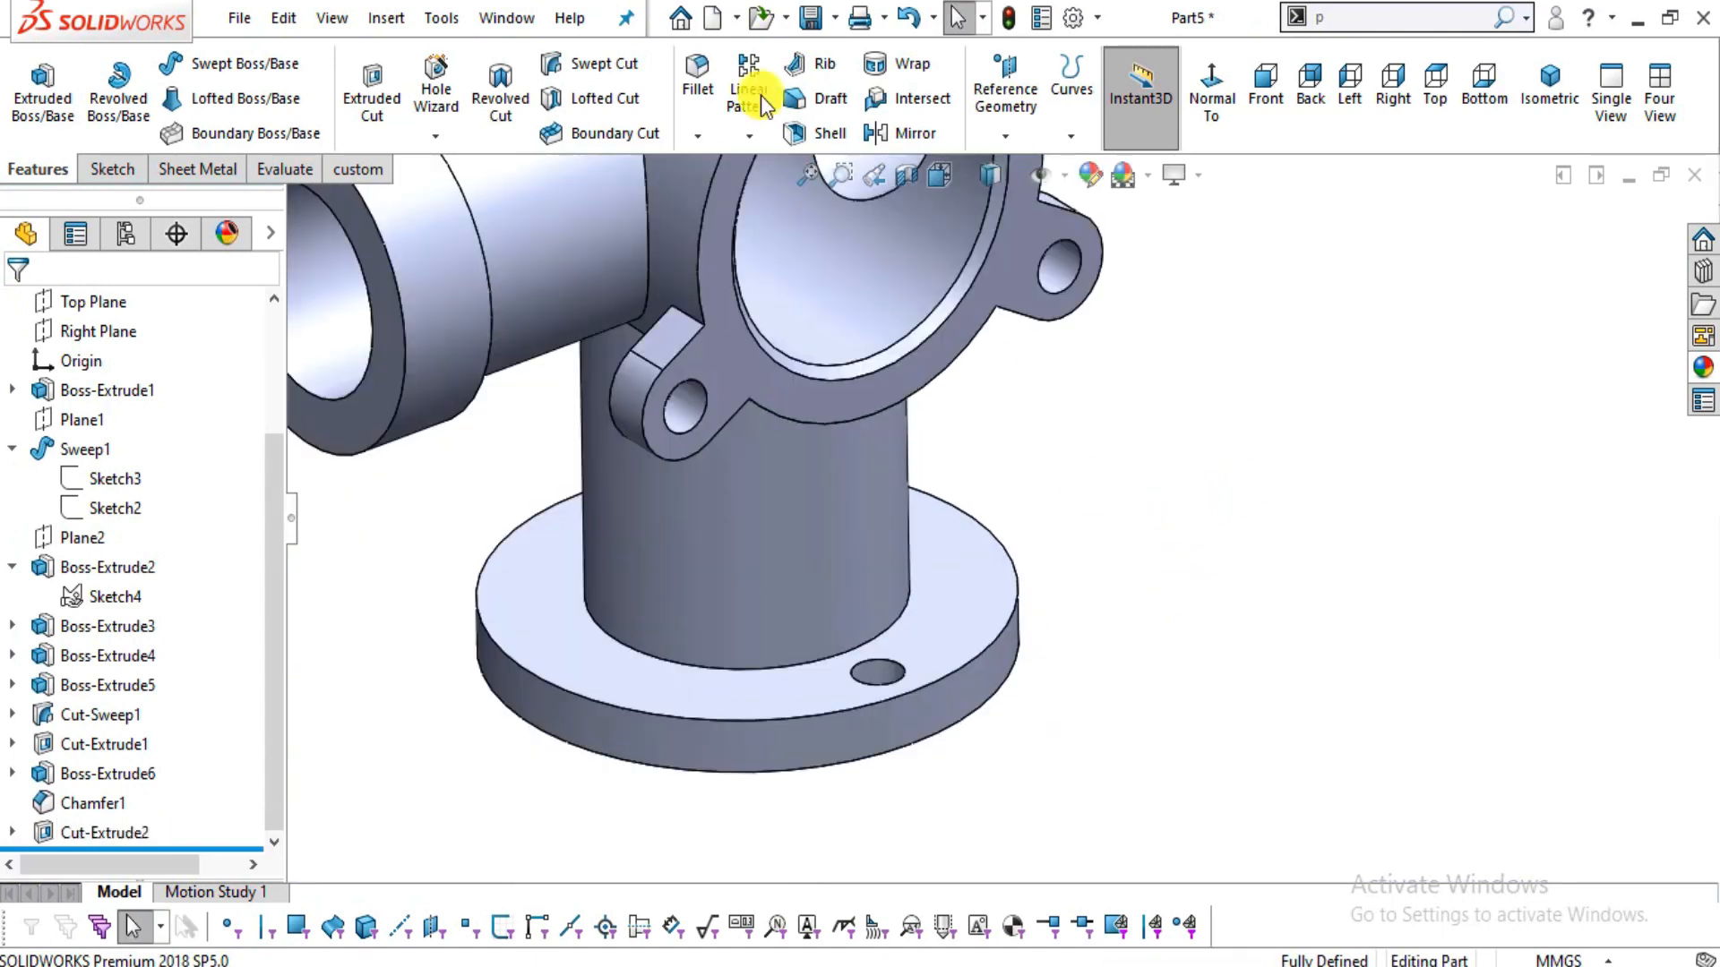
left_click(754, 130)
left_click(777, 209)
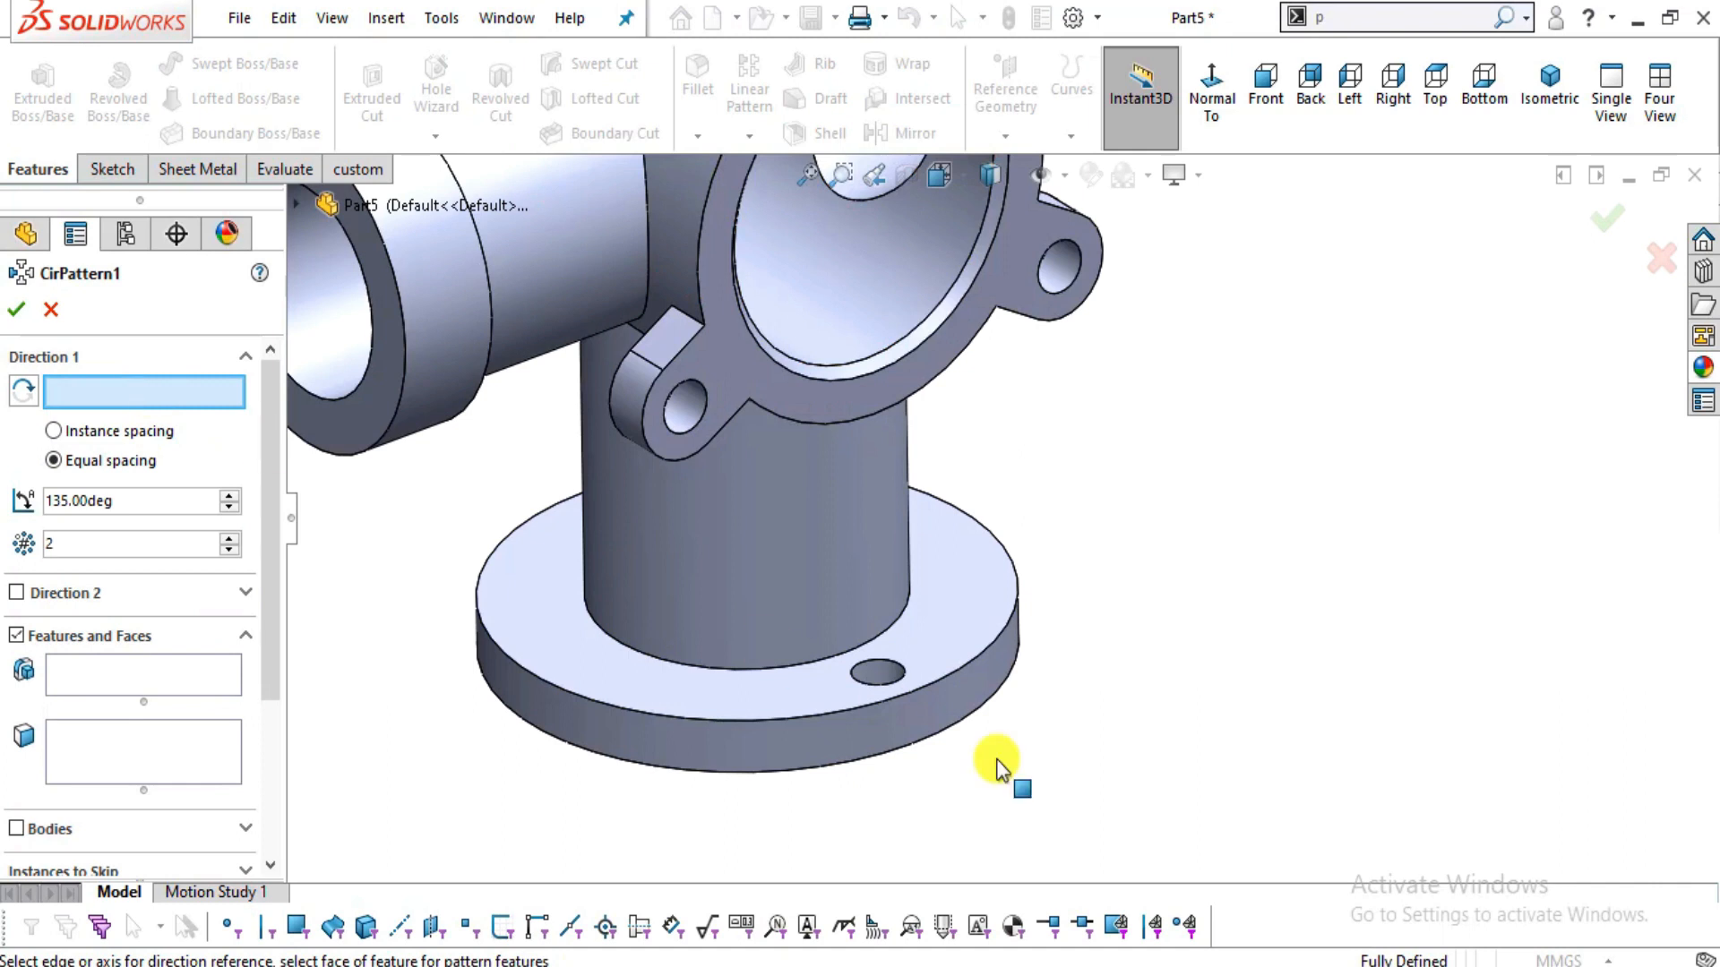
left_click(974, 698)
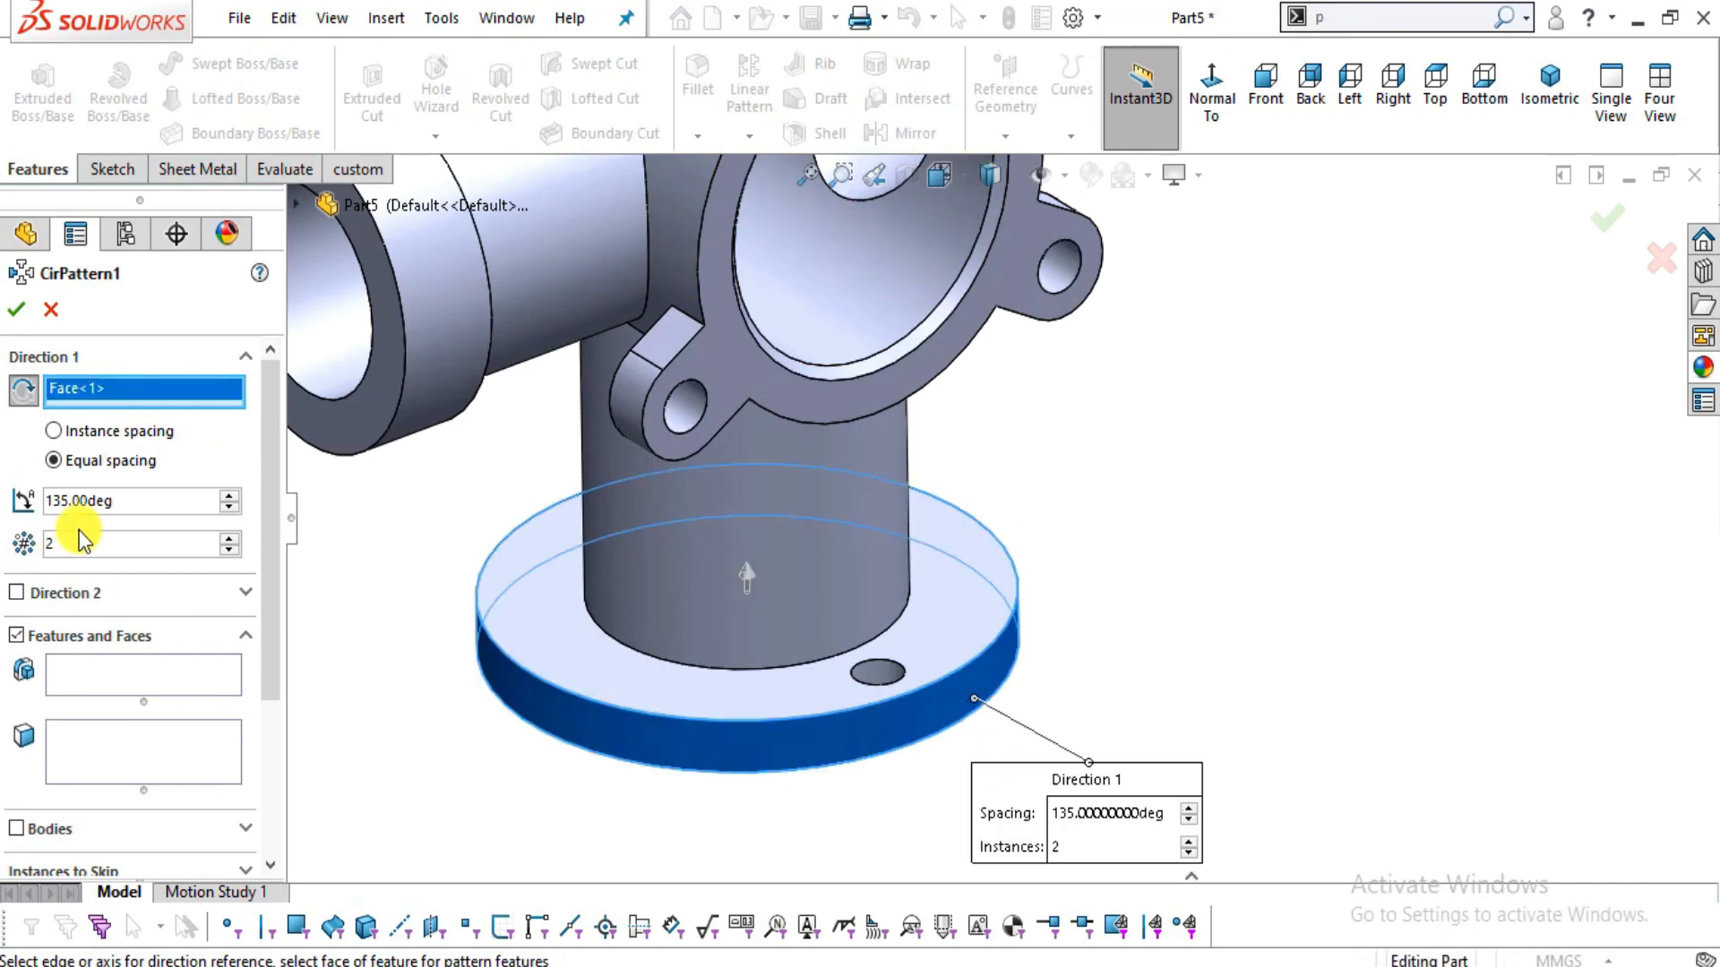
- Check the hole count in the drawing and set the circular pattern to 4 instances over 360 degrees
key("alt+Tab")
scroll(288, 786, "down", 3)
key("alt+Tab")
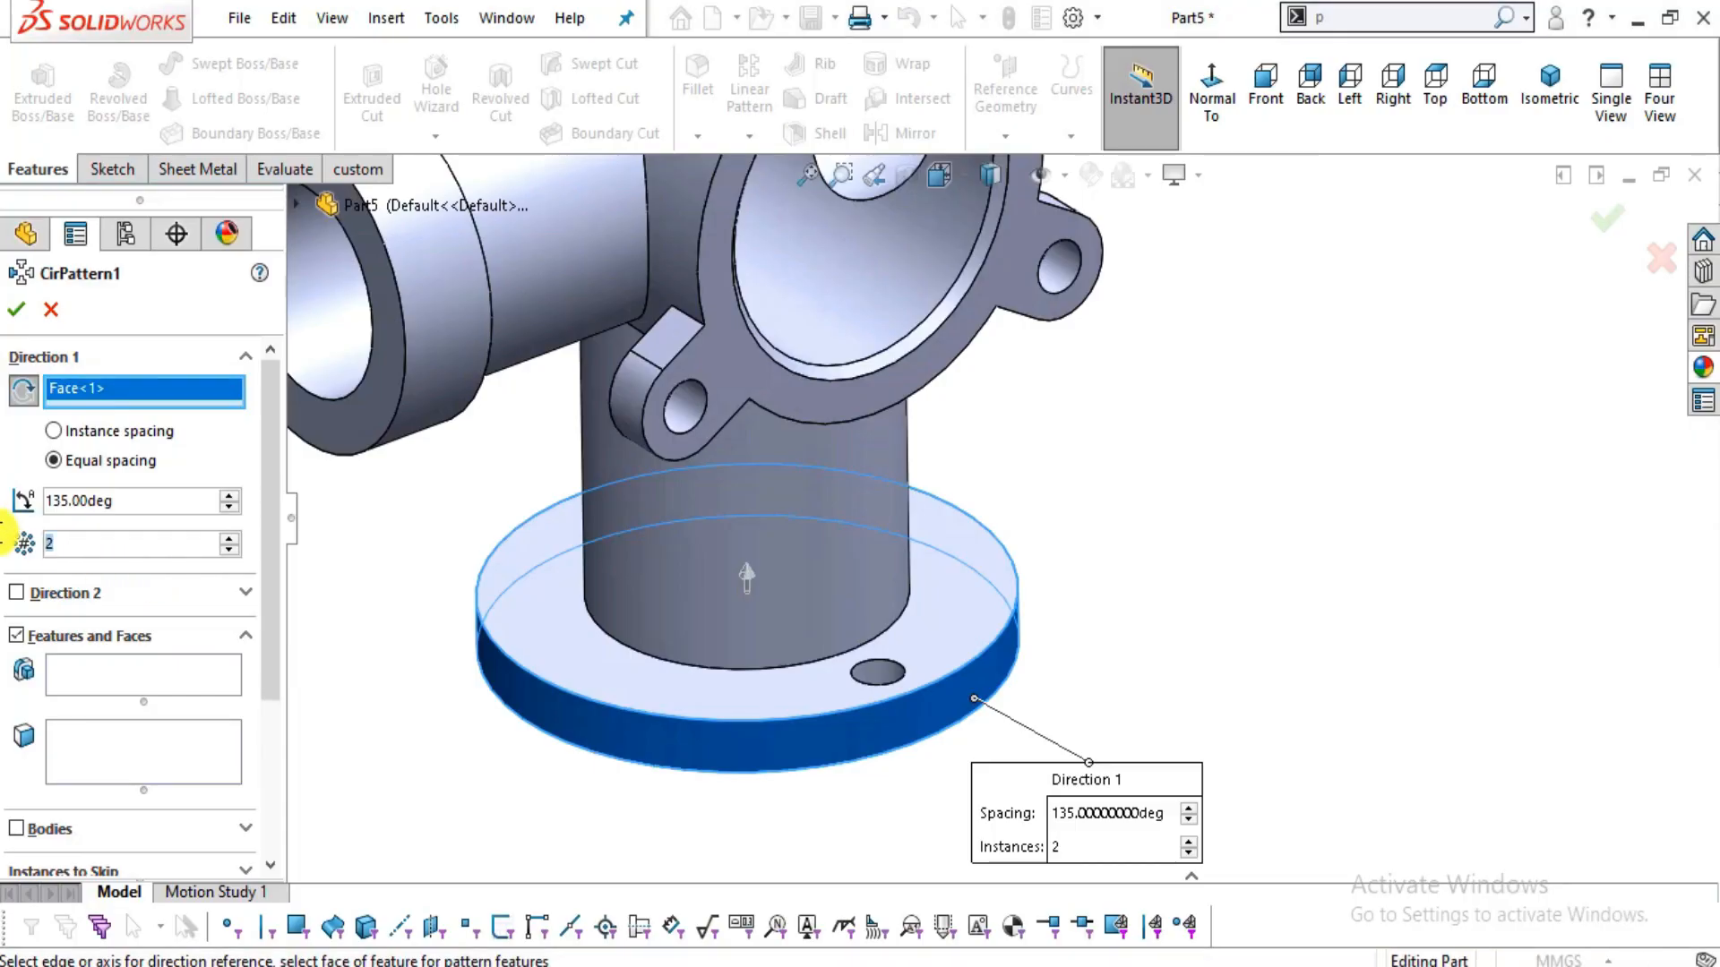
type("43")
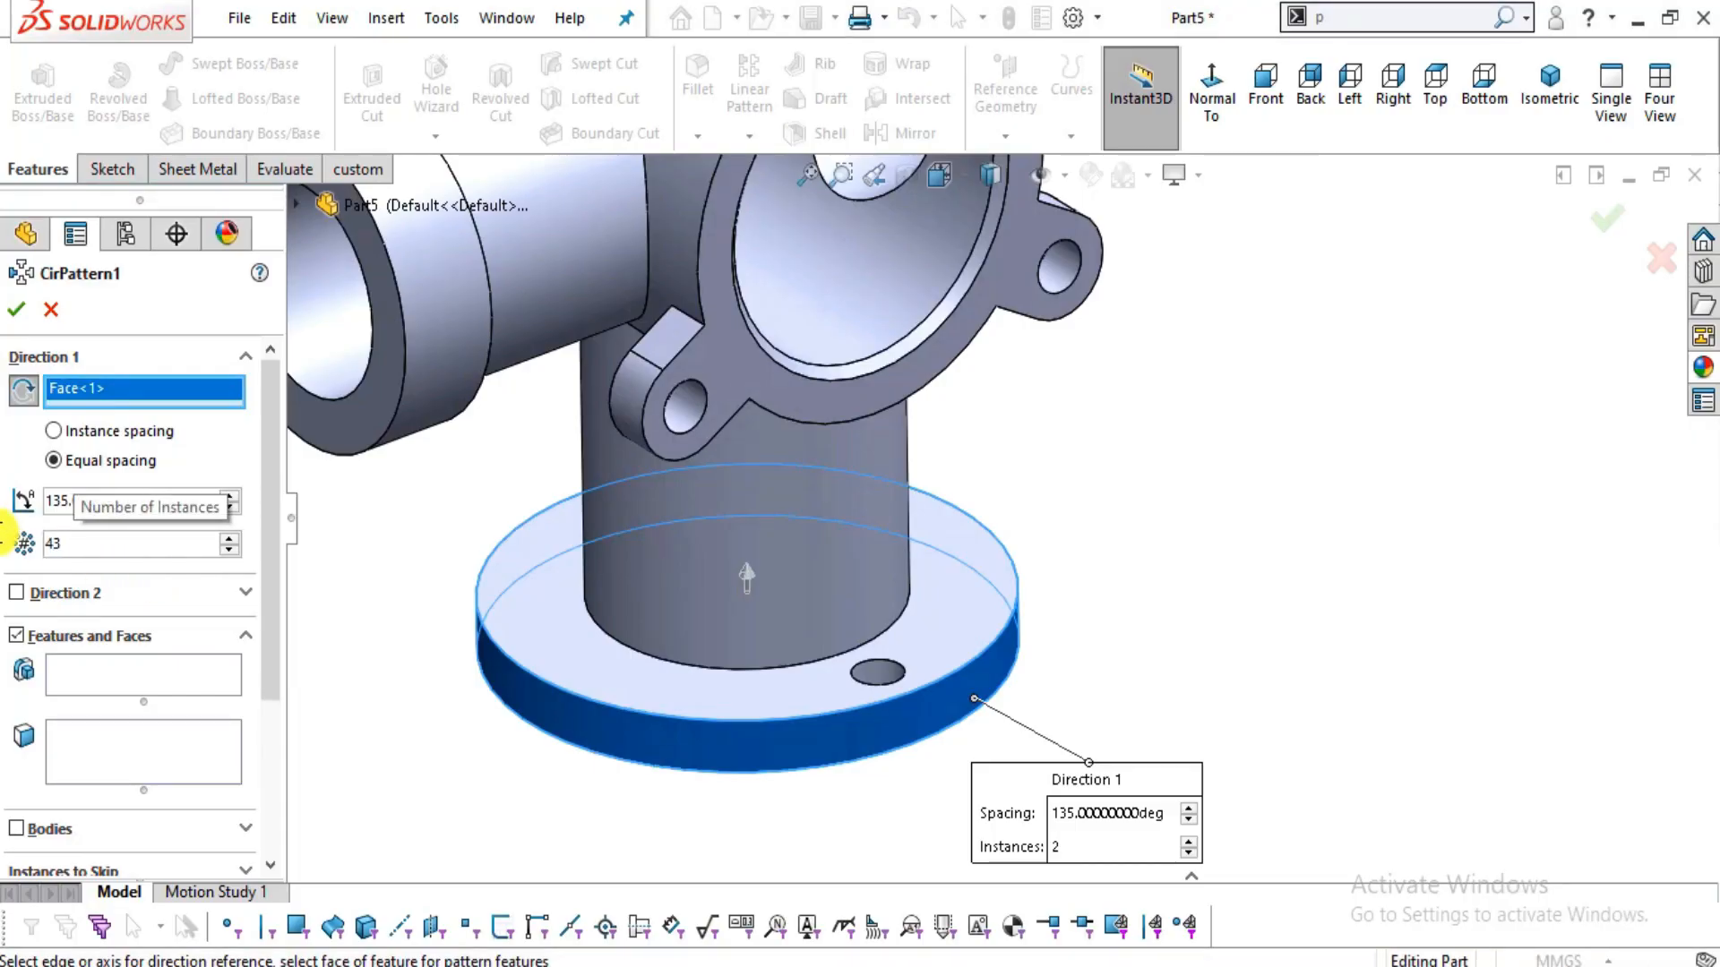
left_click_drag(101, 503, 4, 483)
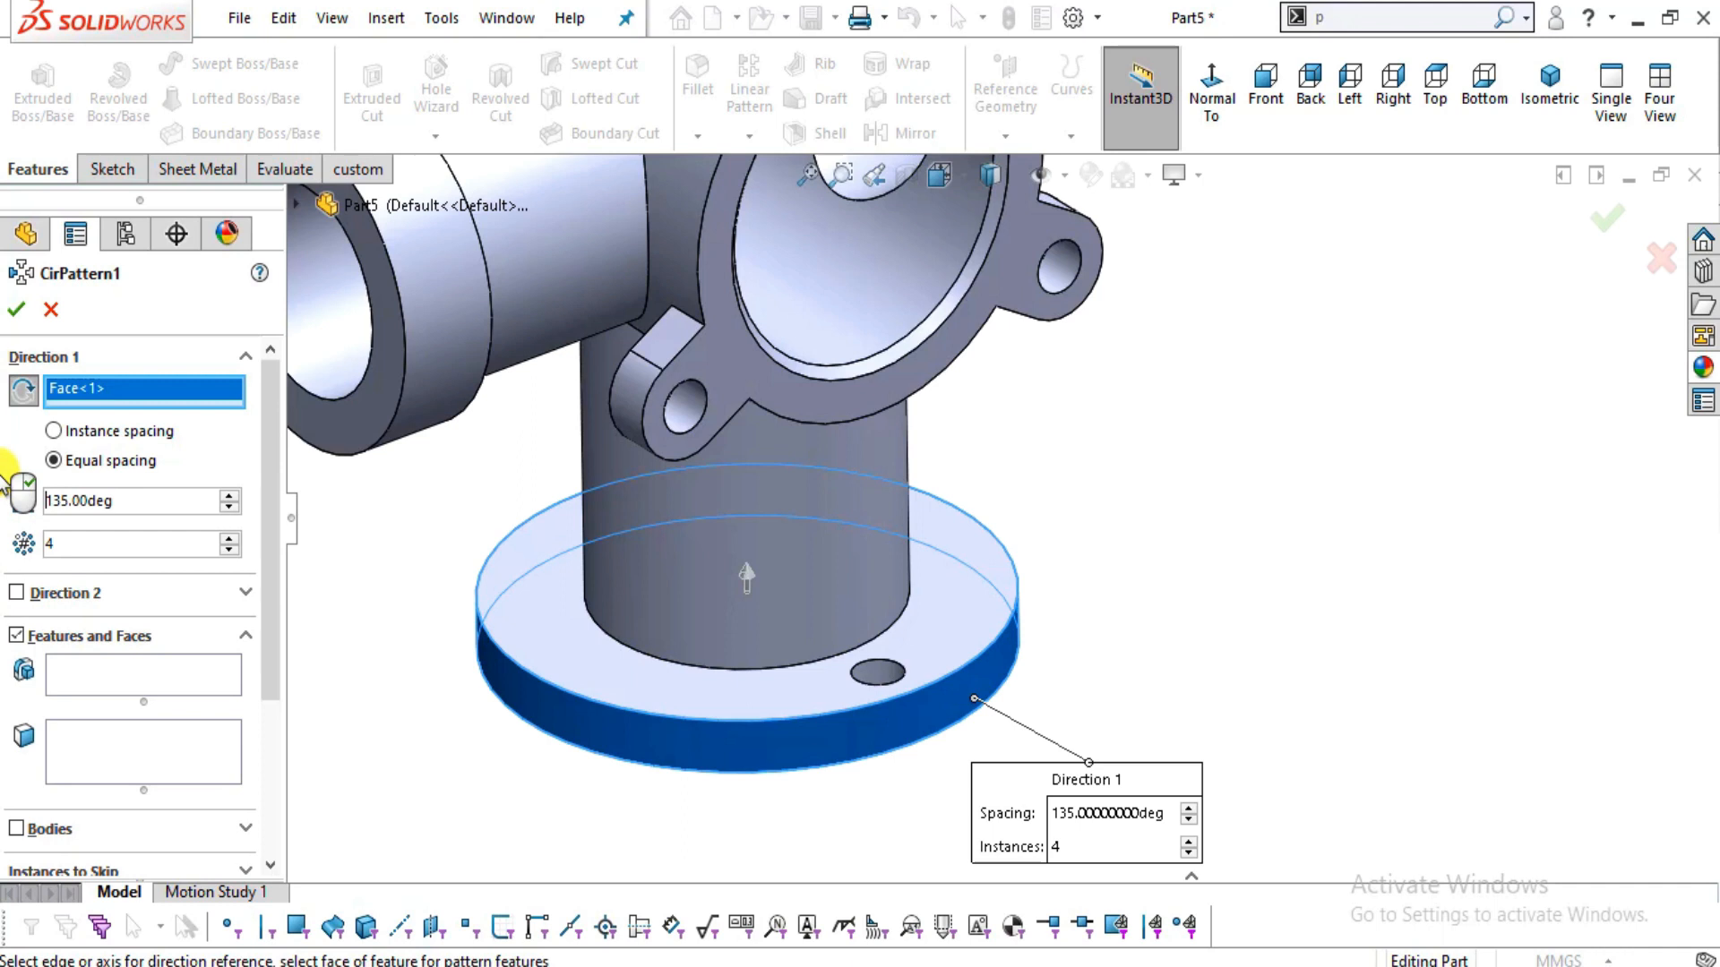
type("3")
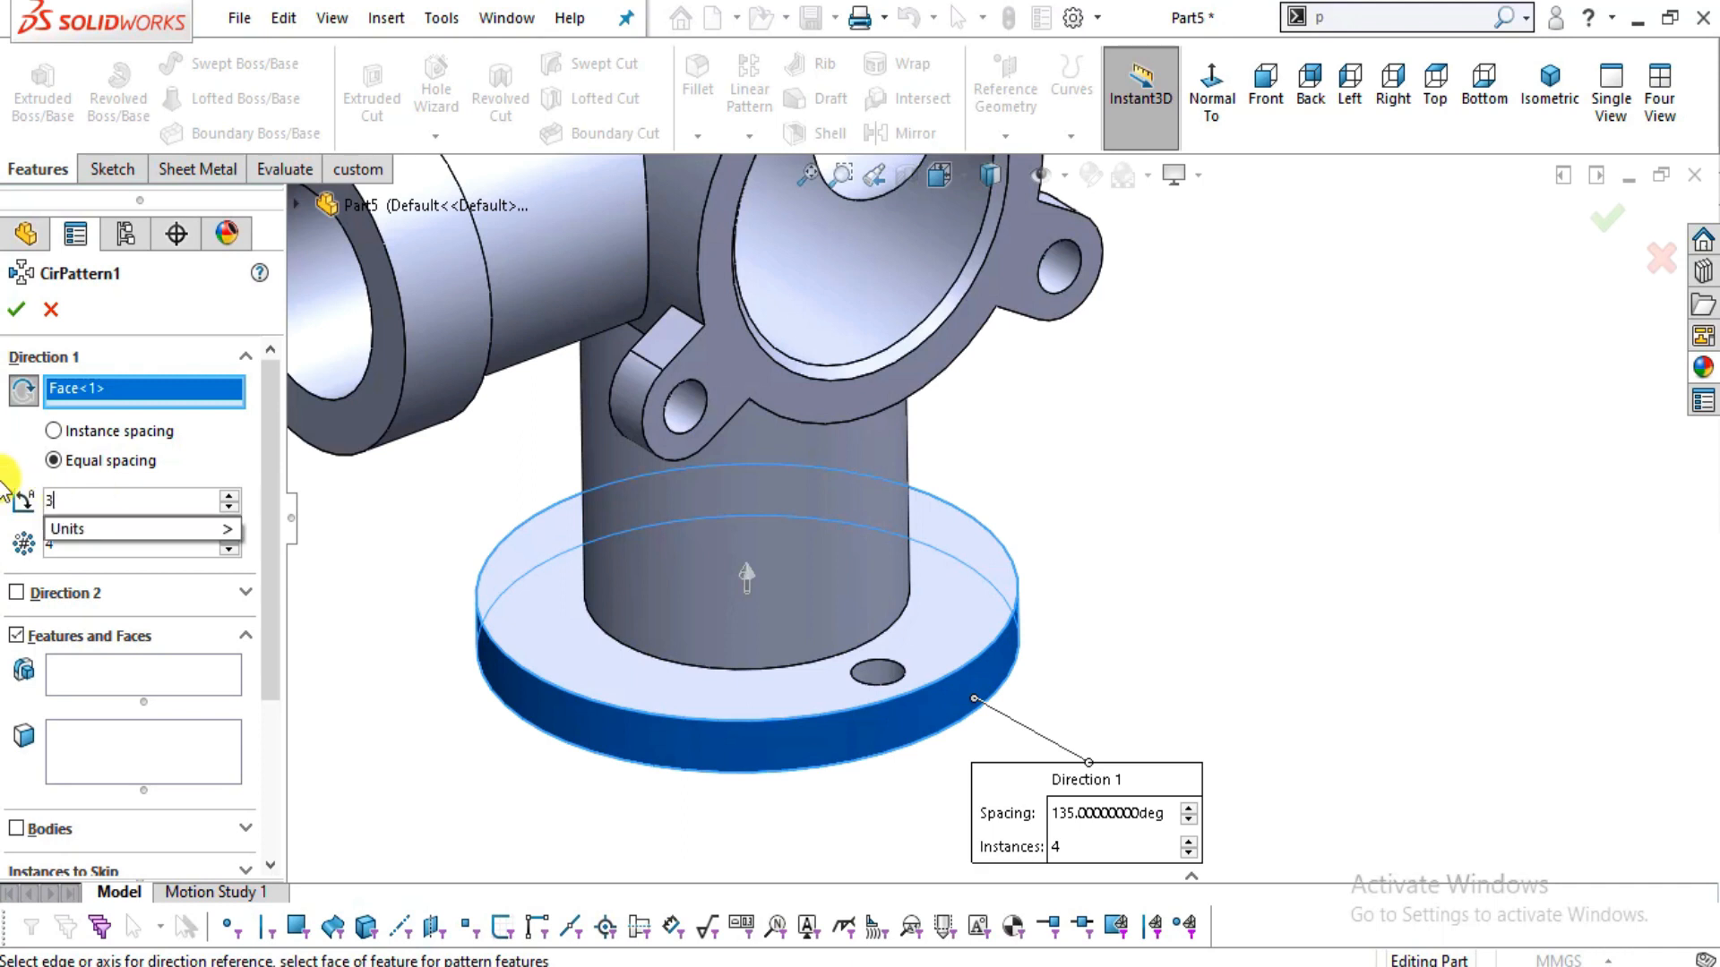
key("Return")
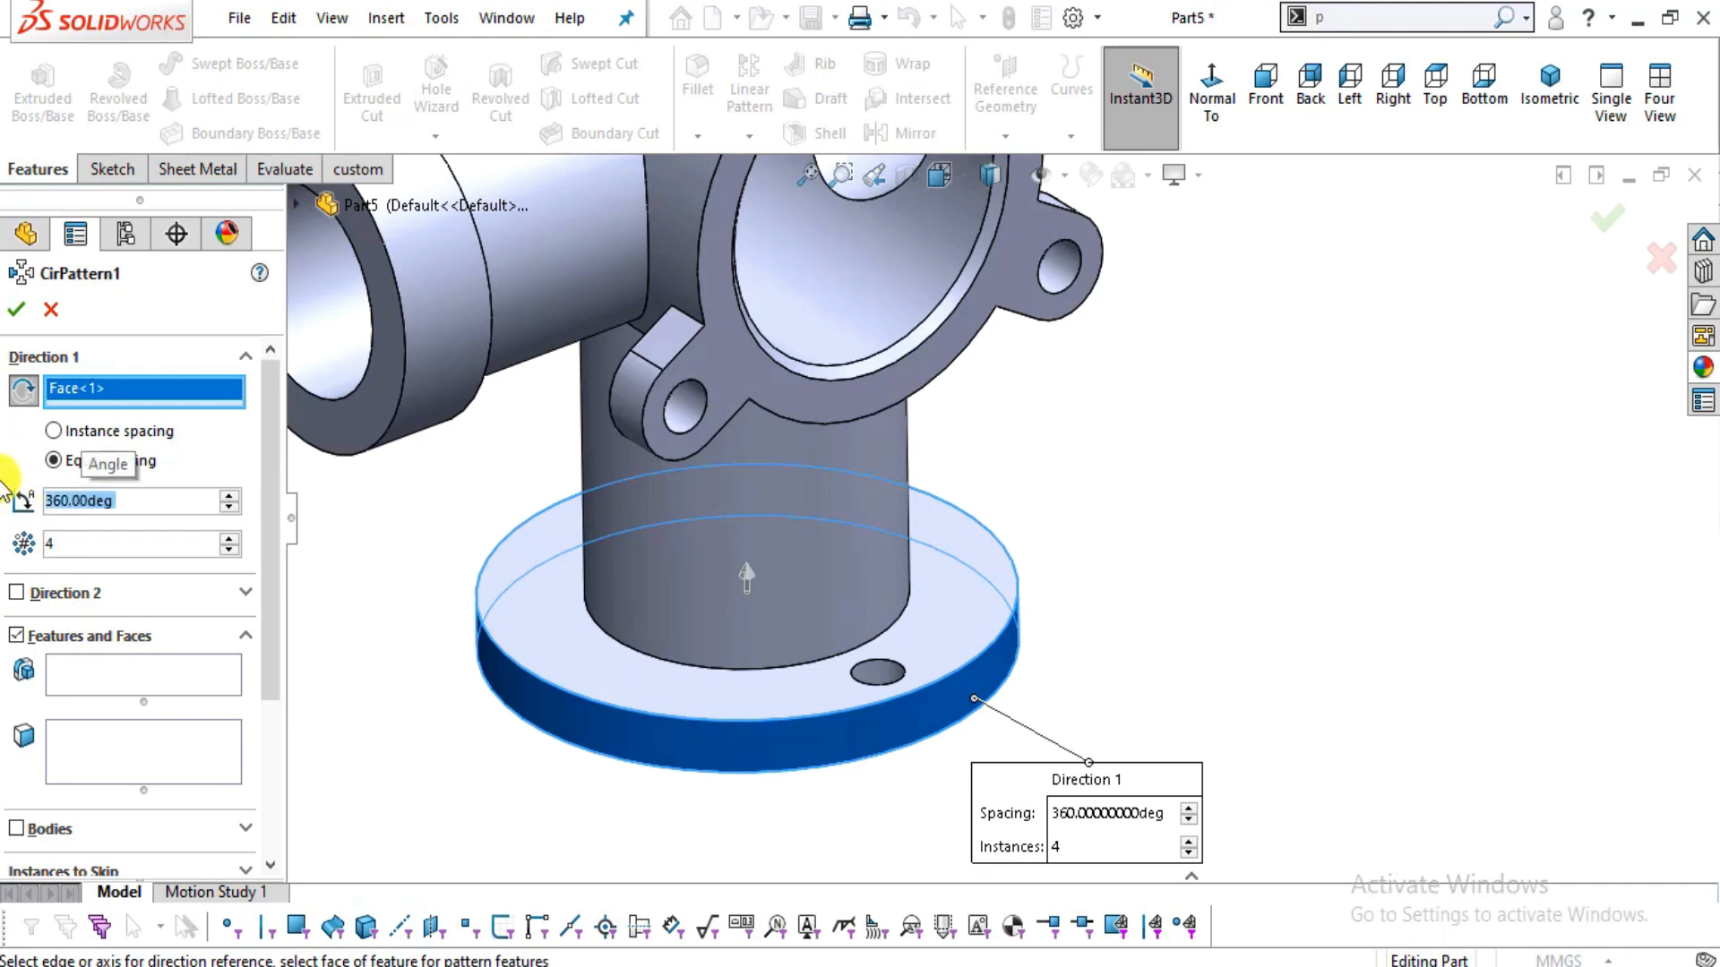
- Select the base flange's bolt hole cut as the feature to pattern and create the circular pattern
left_click(143, 683)
left_click(894, 673)
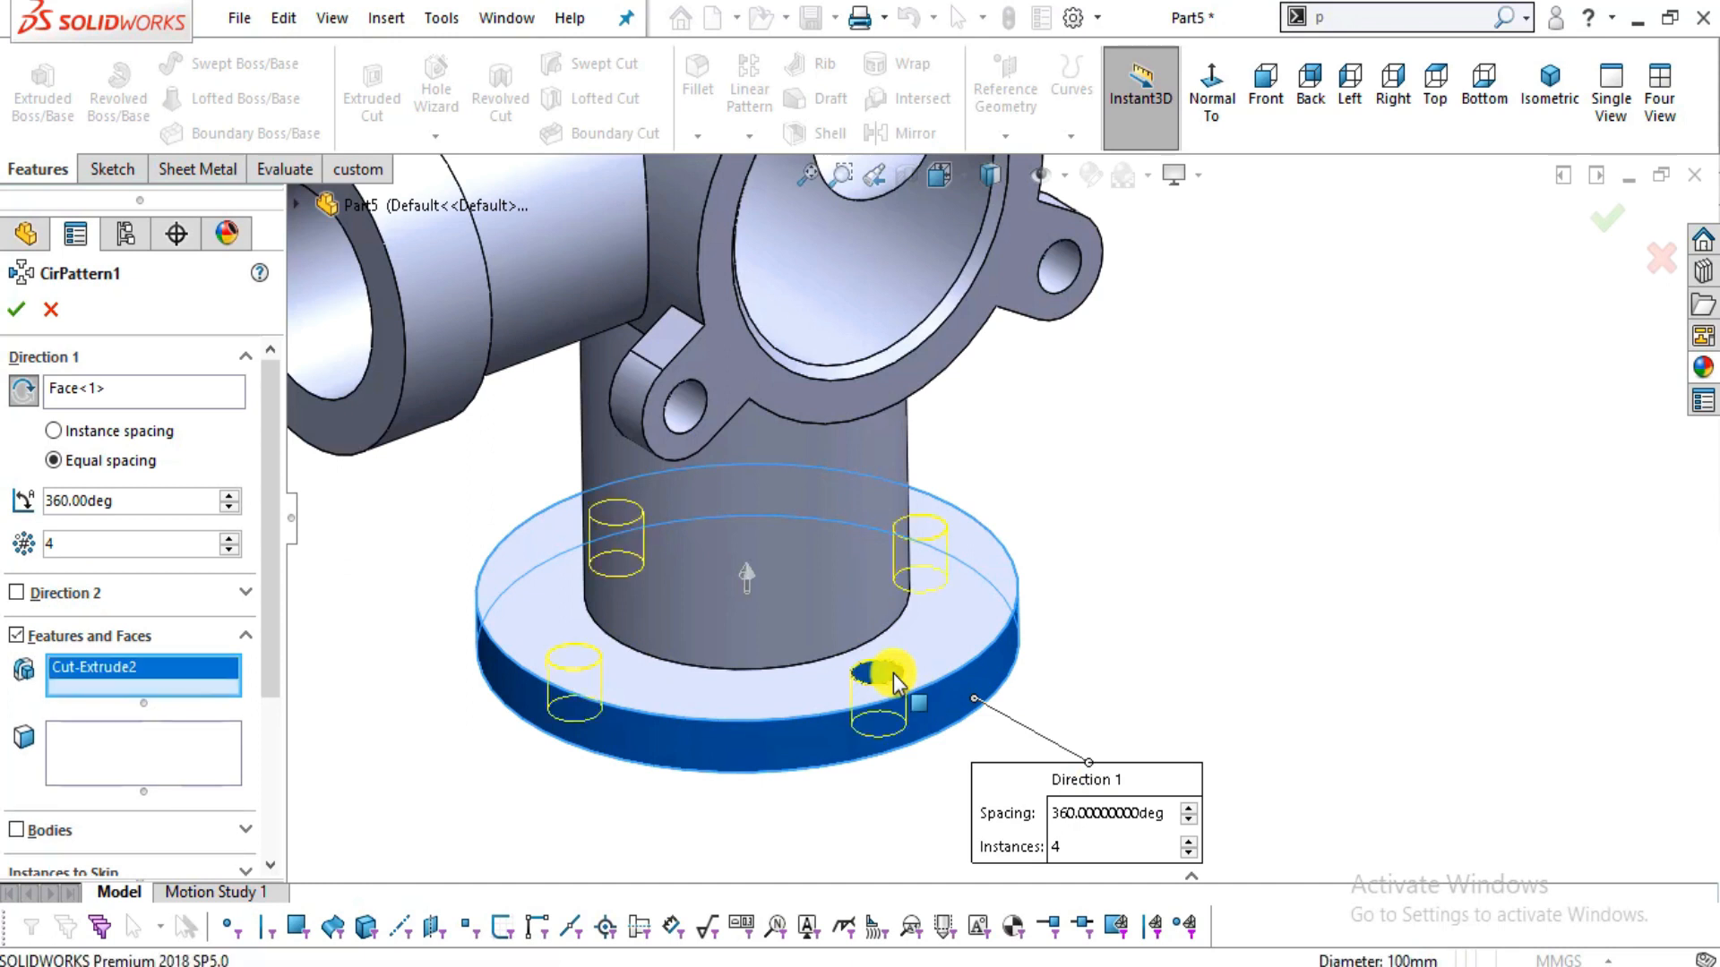
middle_click_drag(1048, 657, 1019, 583)
left_click(26, 310)
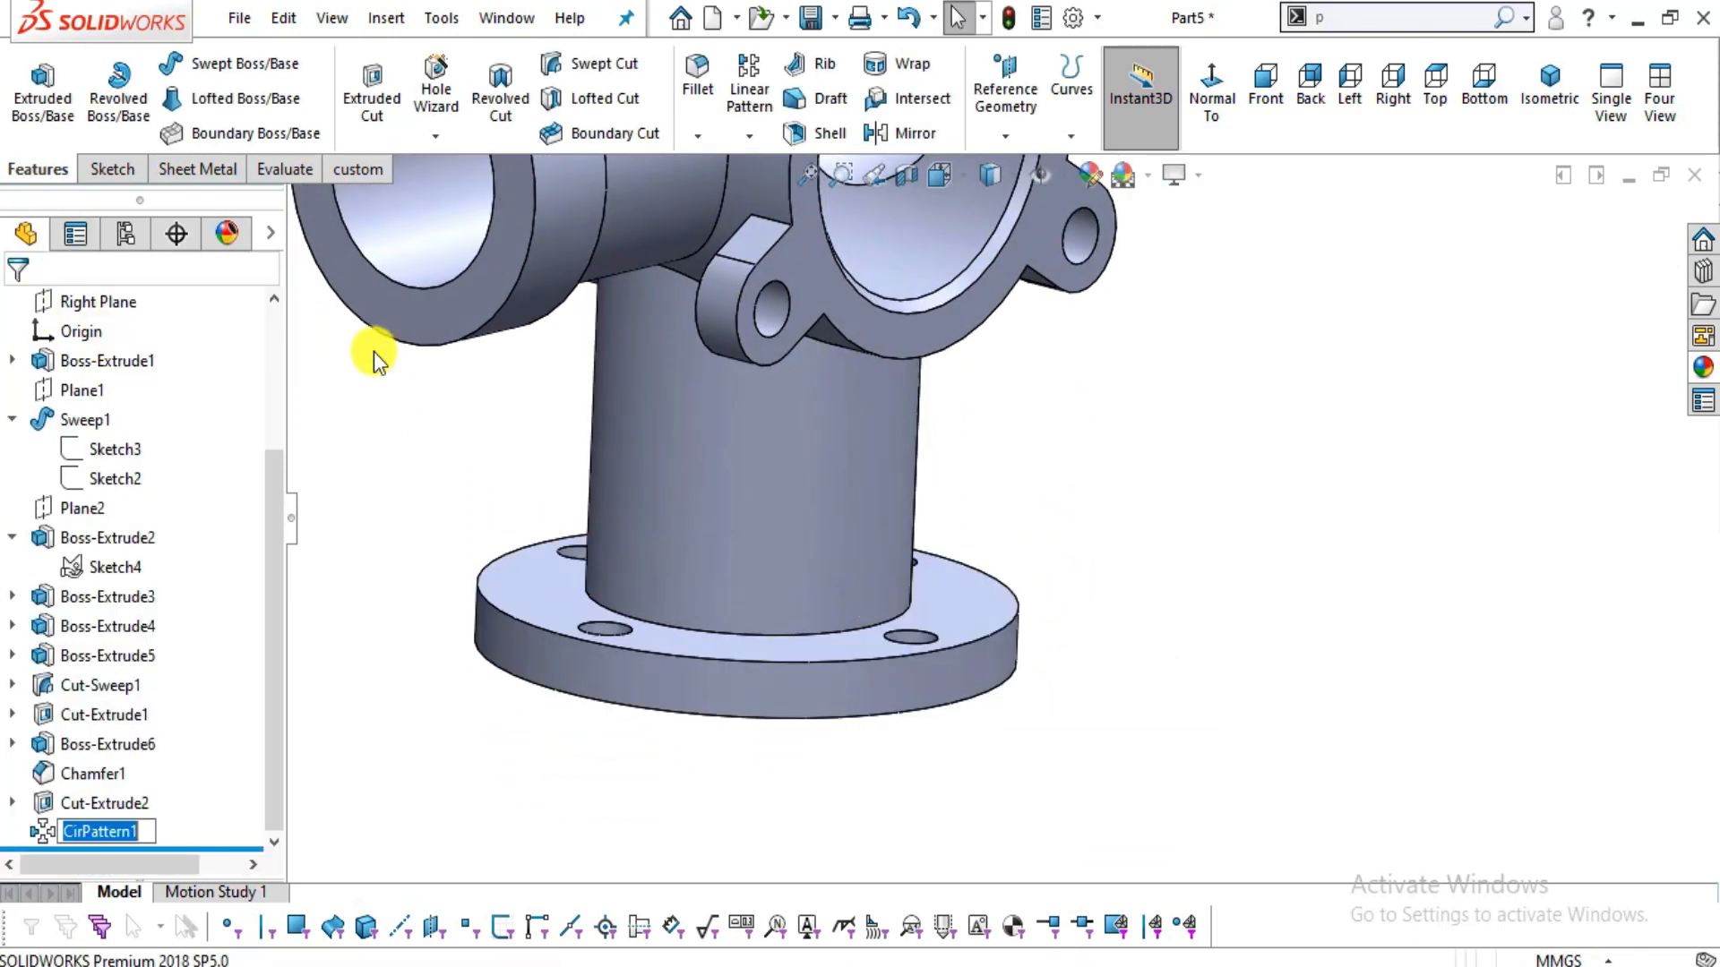
middle_click_drag(1102, 625, 985, 645)
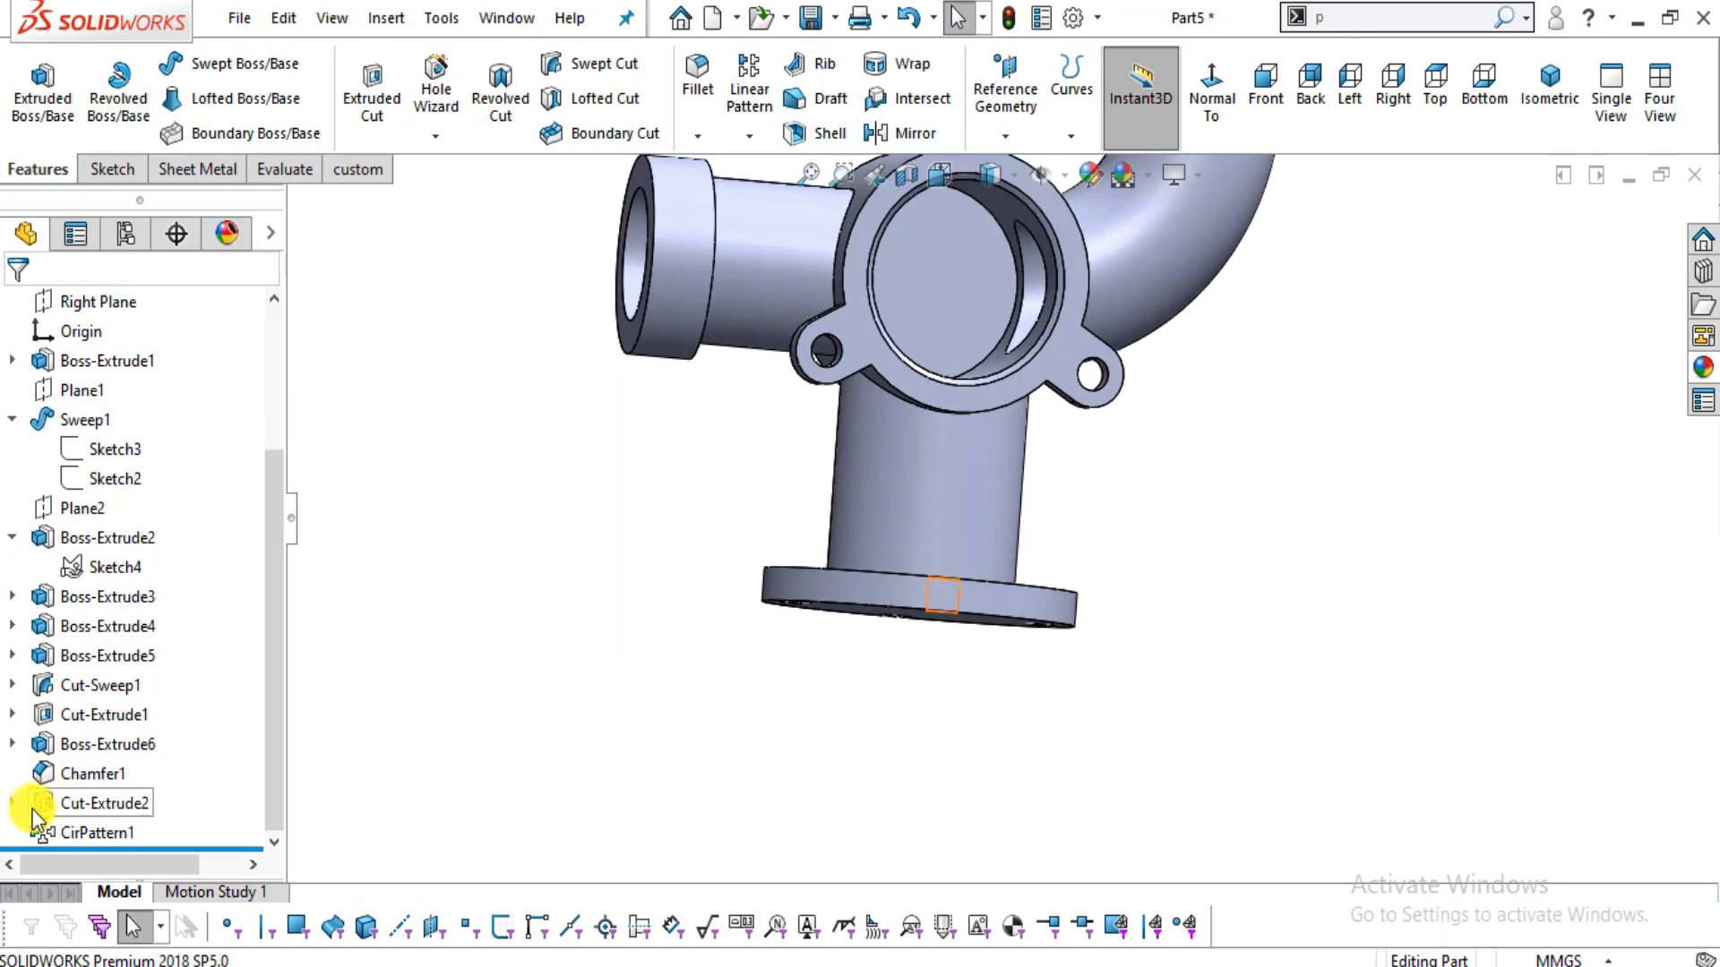
- Show the bolt hole cut's sketch on the base flange so its bore circle can be reused
left_click(95, 833)
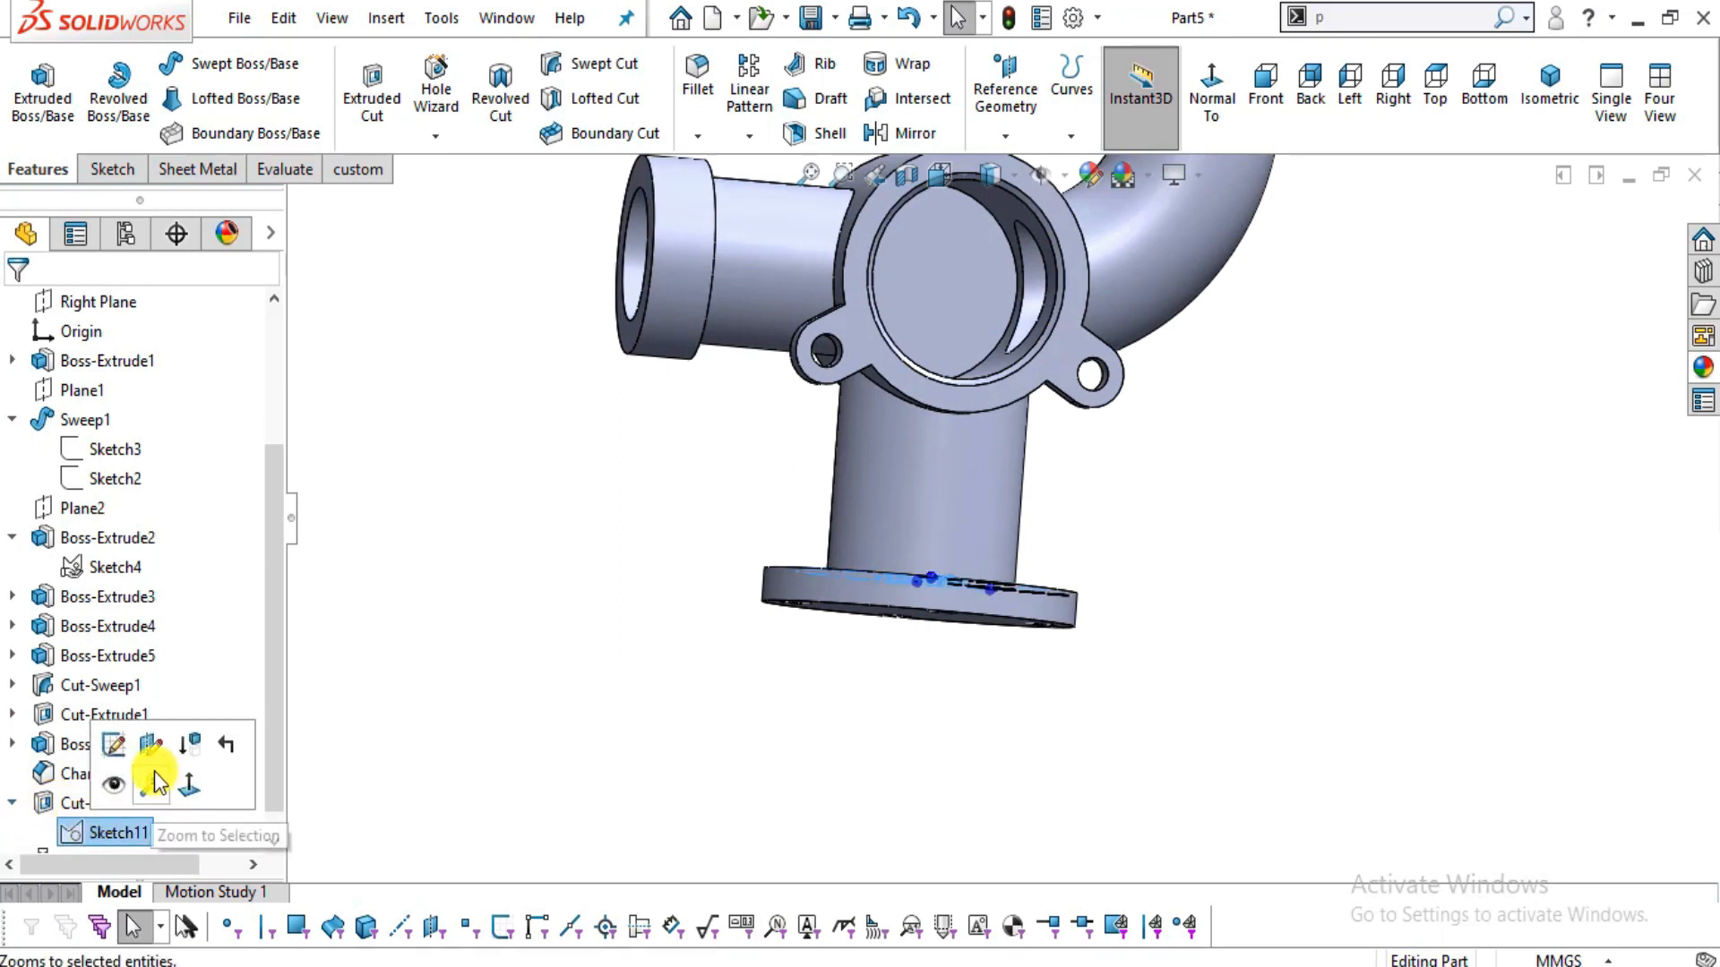
left_click(120, 792)
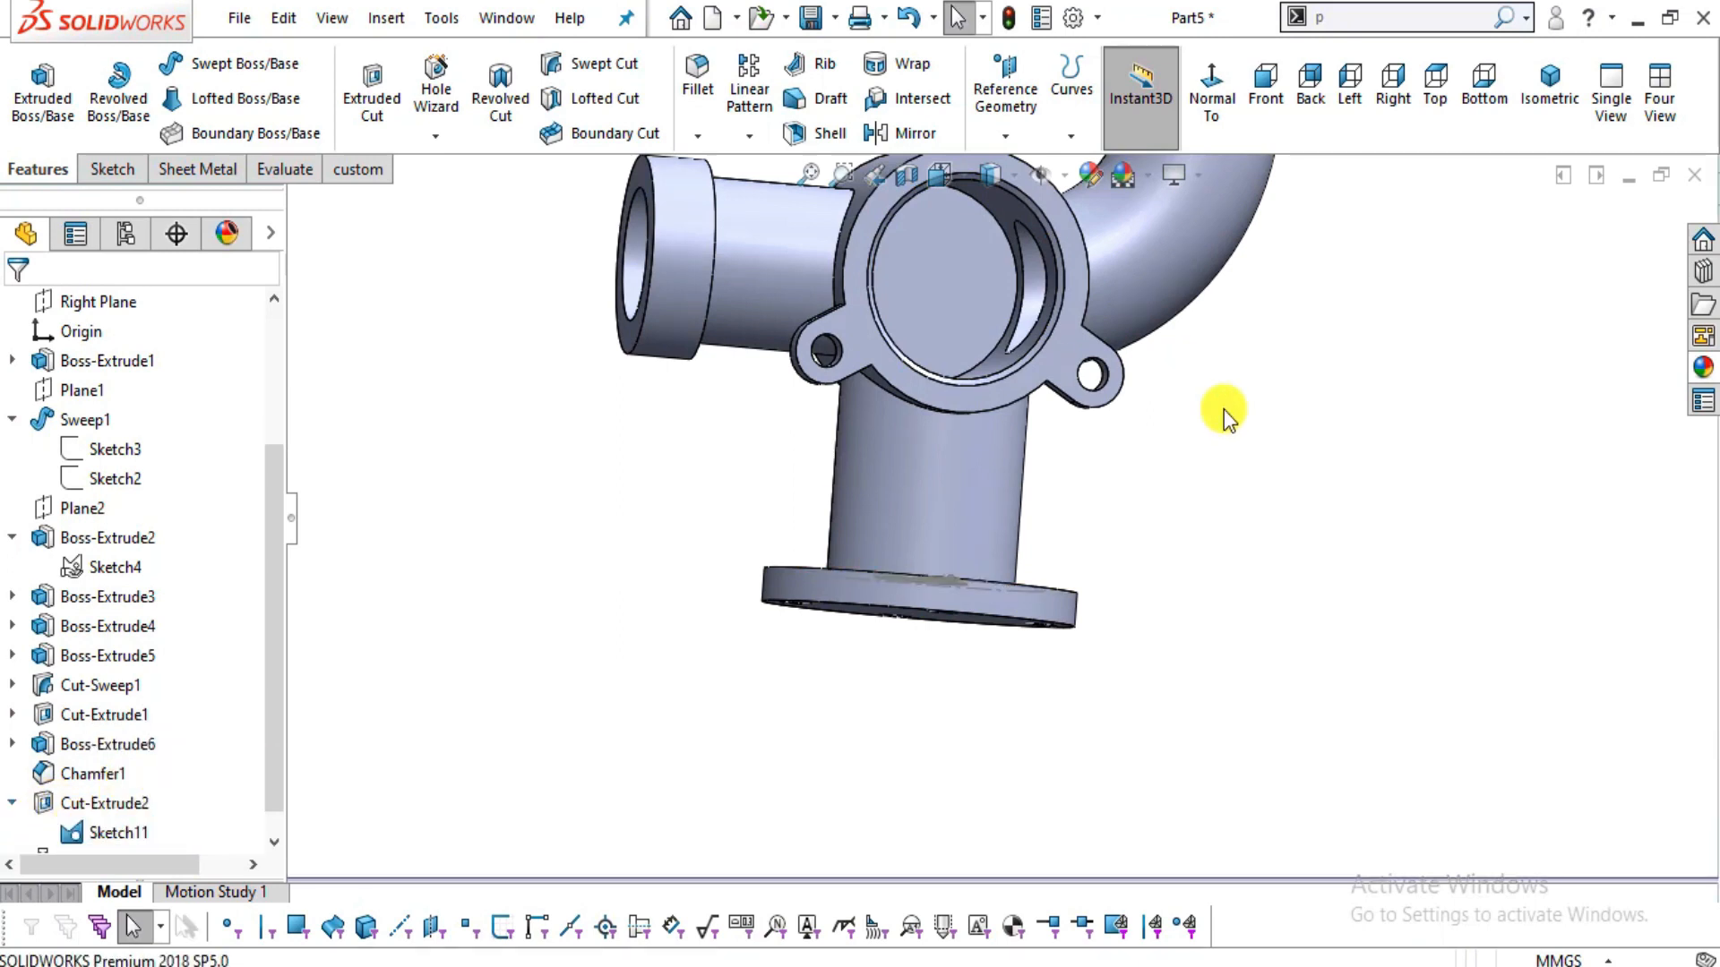
mouse_move(1131, 577)
middle_mouse_down()
mouse_move(952, 412)
mouse_move(1018, 443)
middle_mouse_up()
scroll(704, 477, "down", 3)
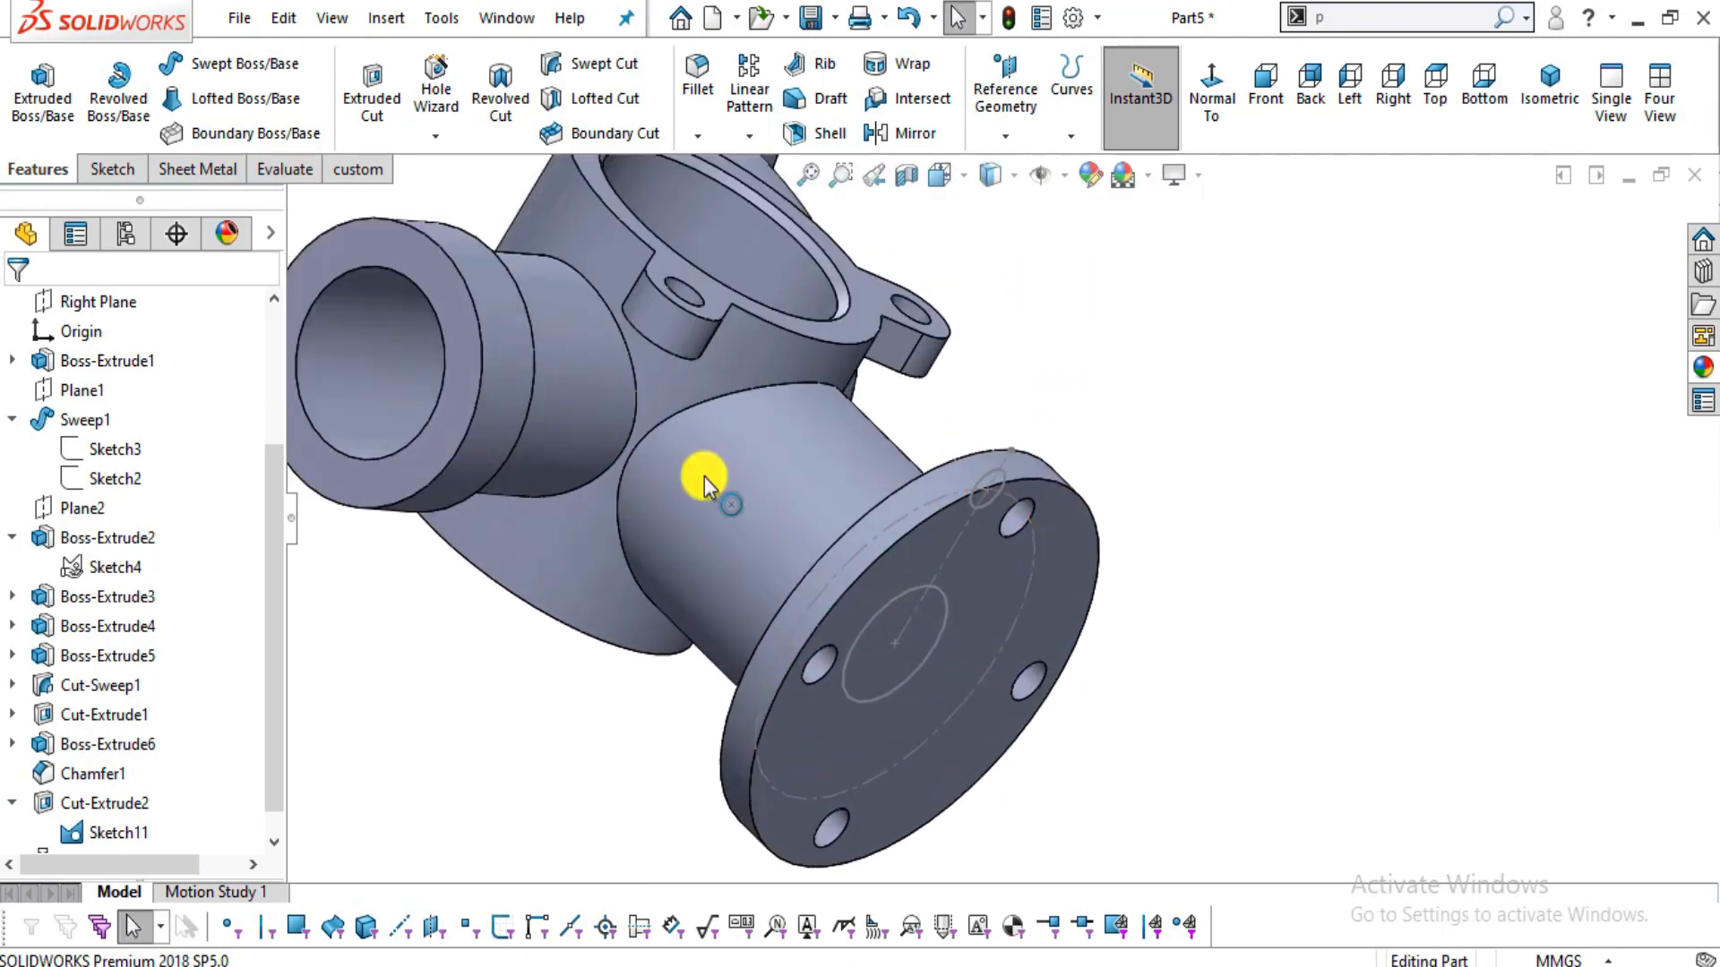
- Start an extruded cut from the visible flange sketch using its 30 mm circle as the contour
left_click(394, 96)
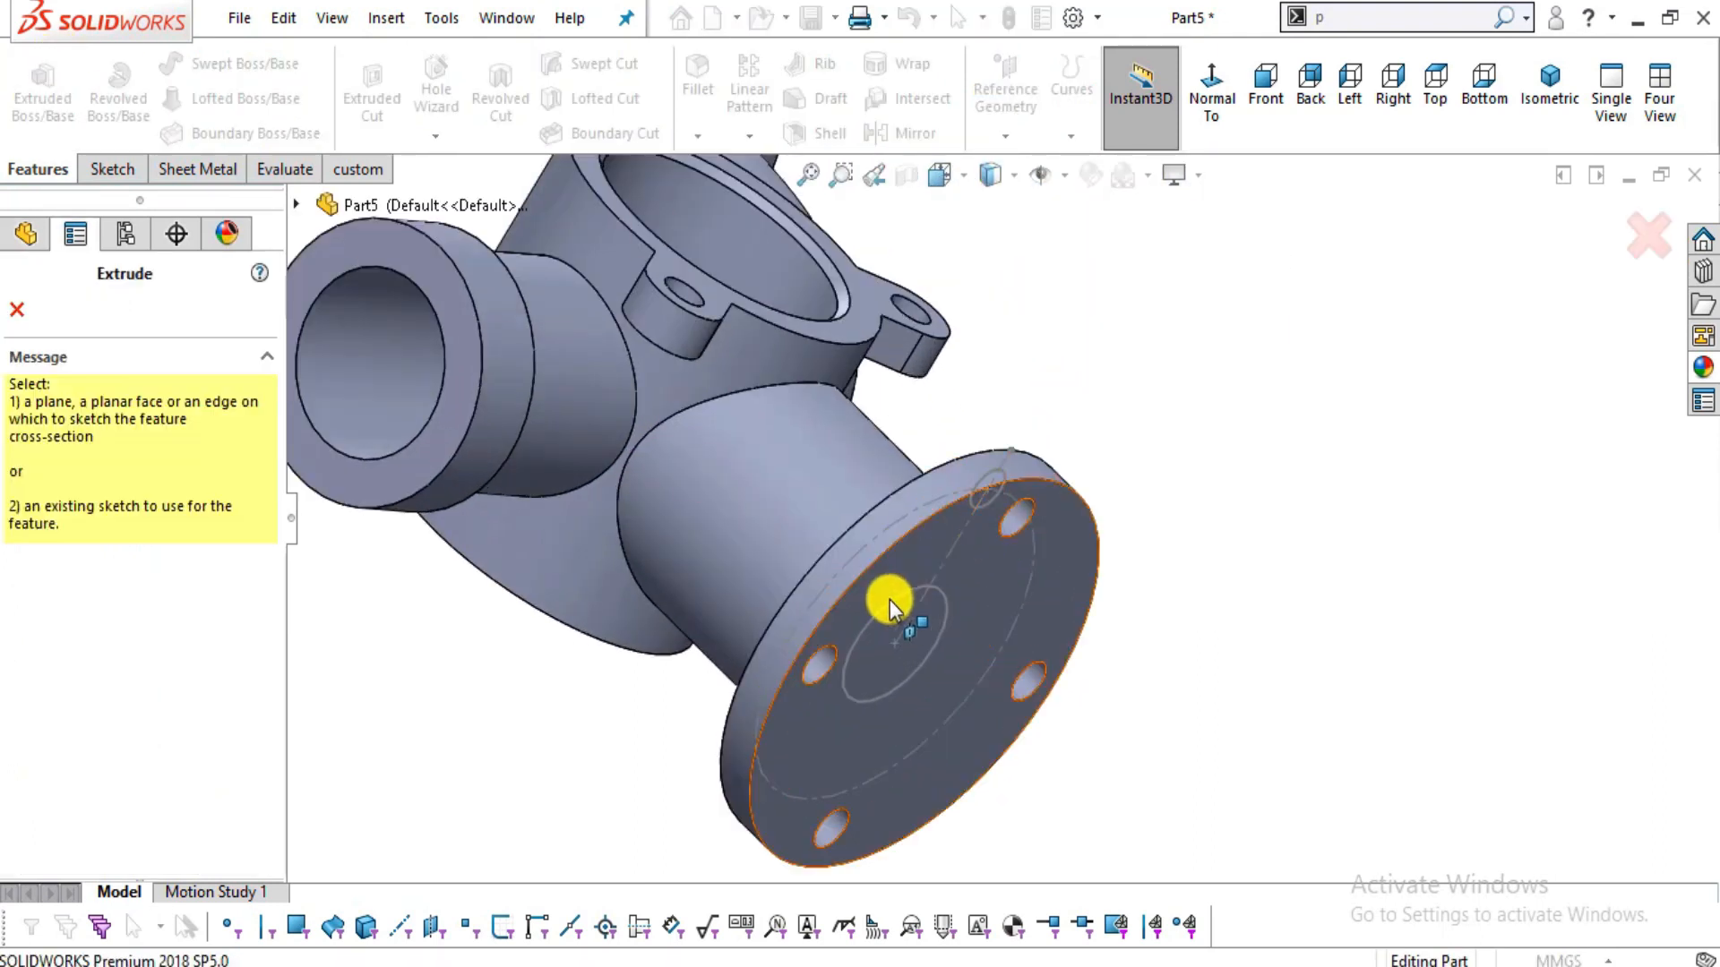
left_click(889, 600)
middle_click_drag(1144, 661, 983, 701)
scroll(983, 701, "down", 3)
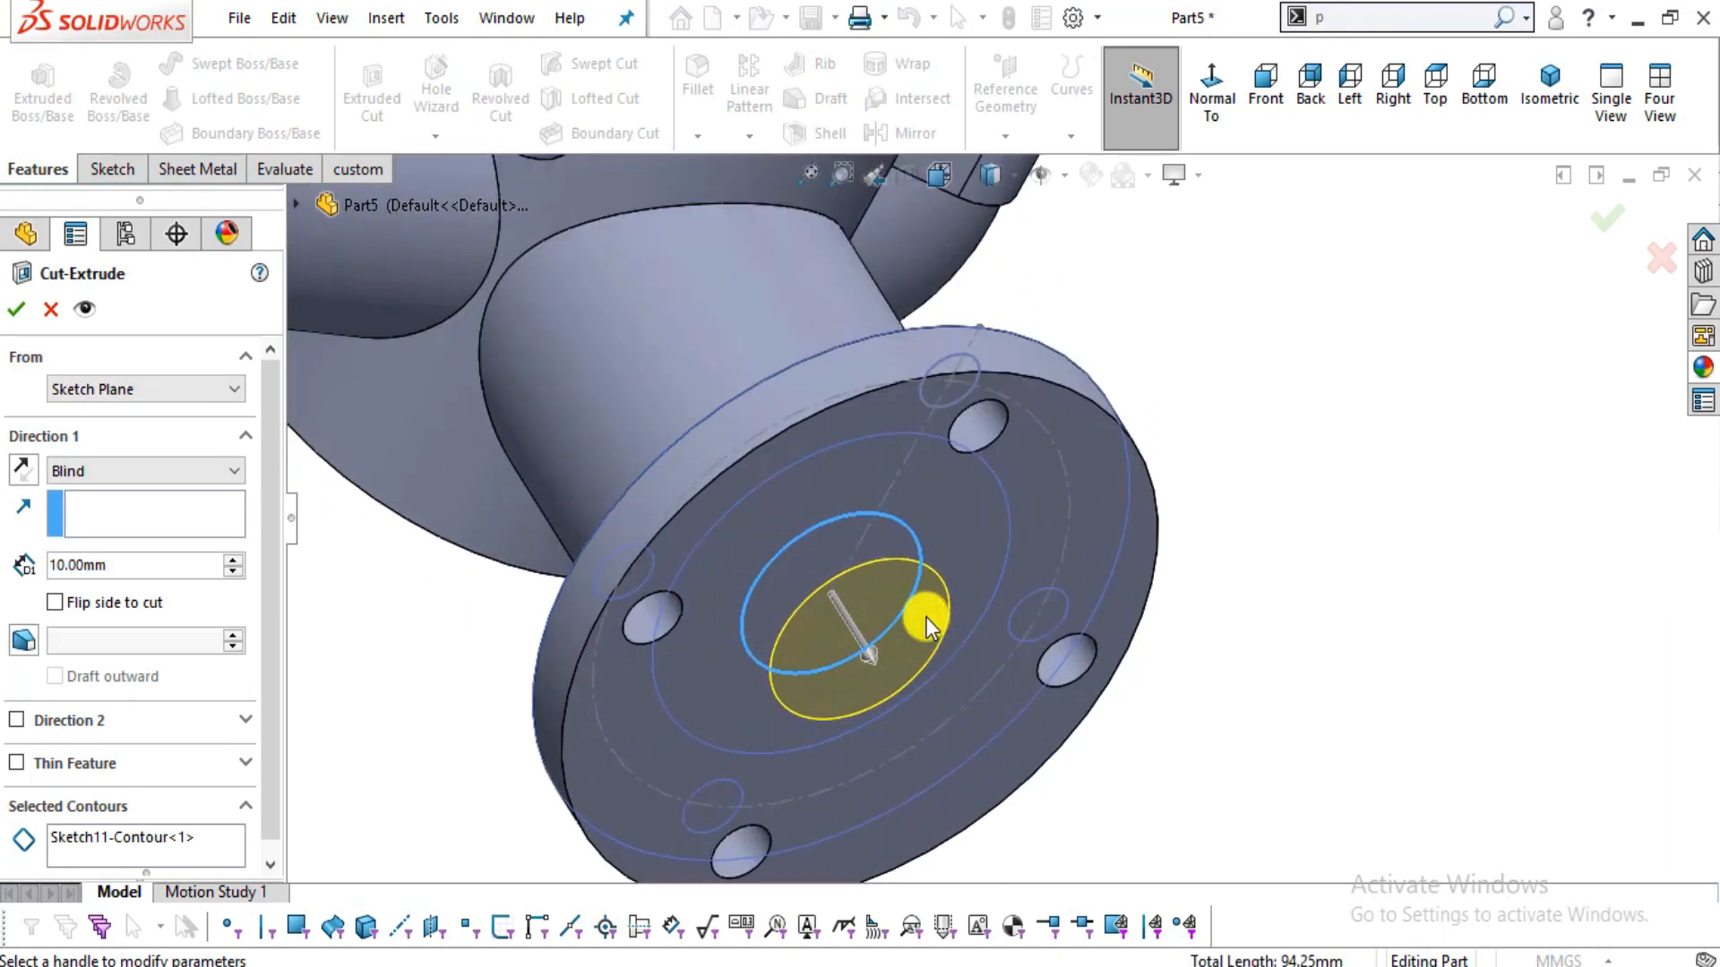
- Reverse the bore cut upward into the pipe, set its end condition to Up To Next and create it
middle_click_drag(1125, 448, 1111, 681)
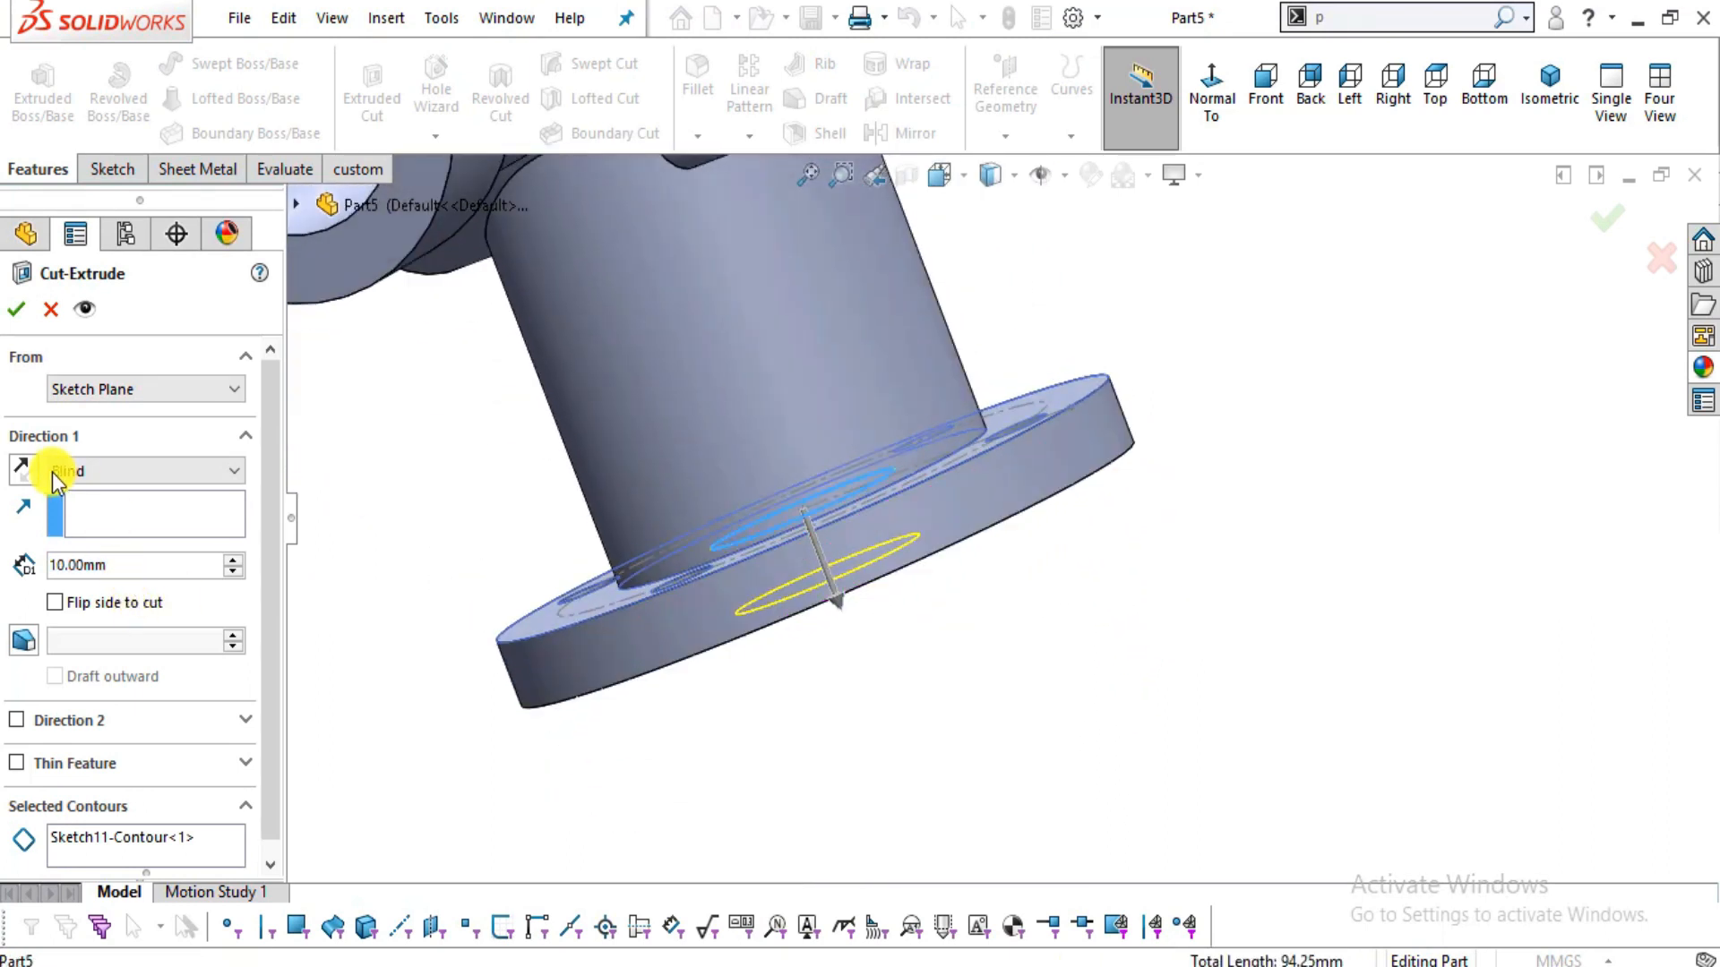
left_click(24, 470)
middle_click_drag(1007, 380, 1060, 302)
scroll(1059, 300, "up", 4)
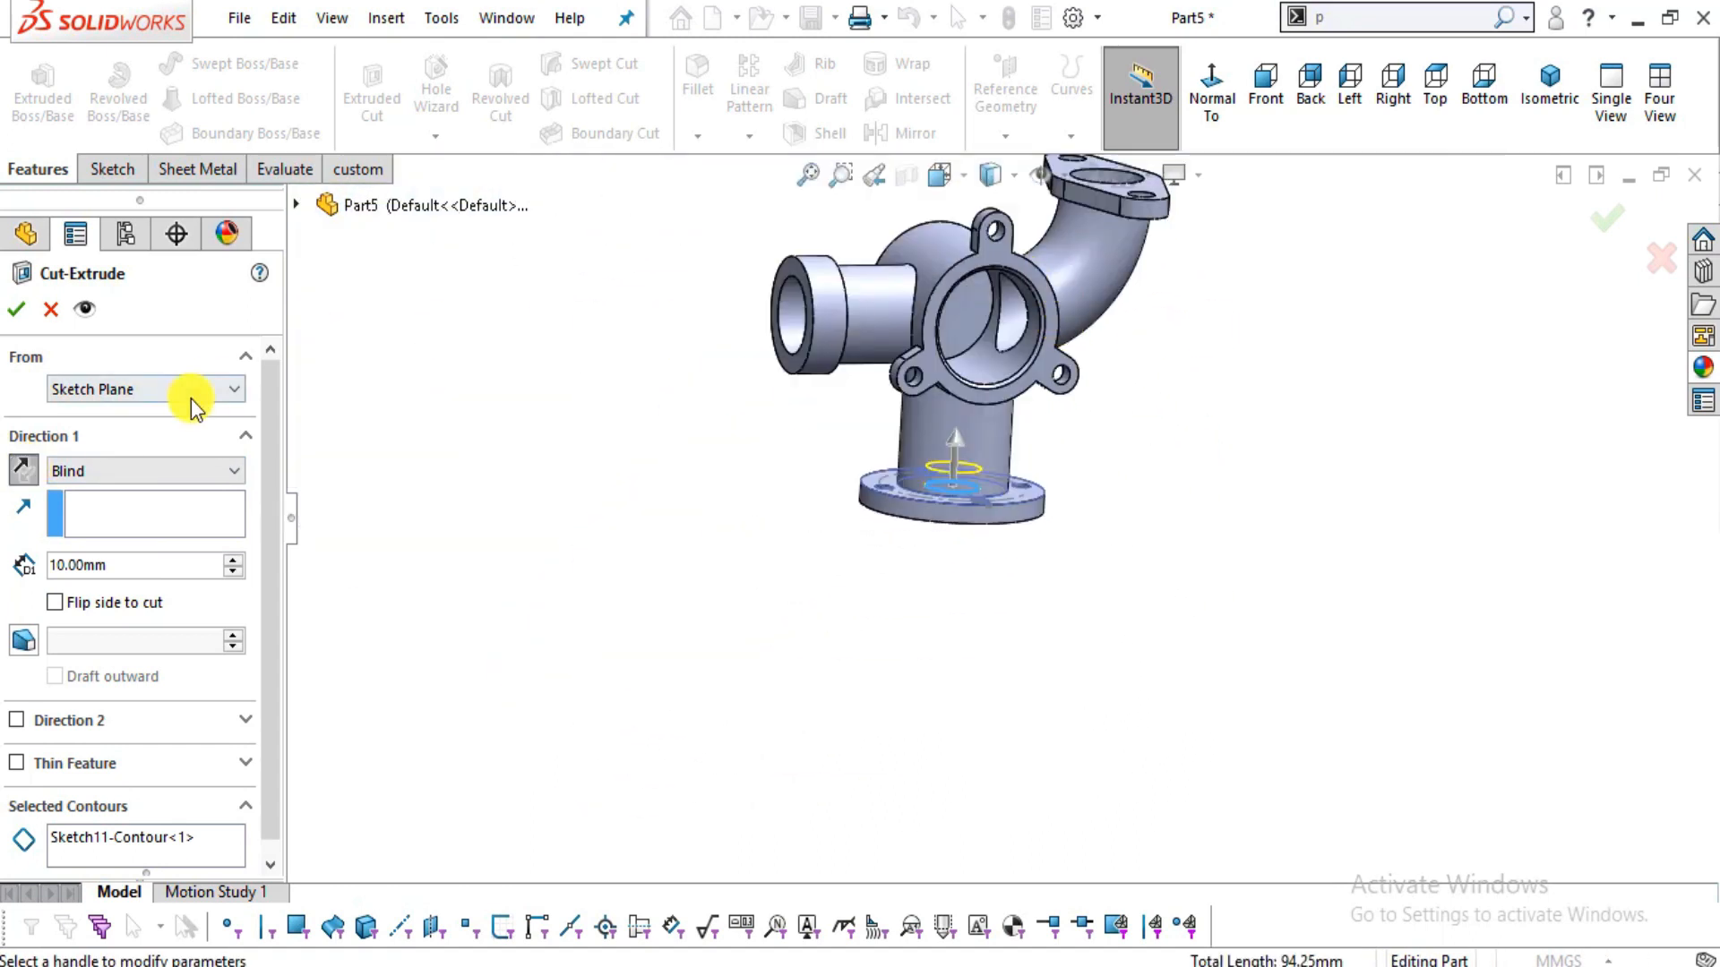
left_click(150, 472)
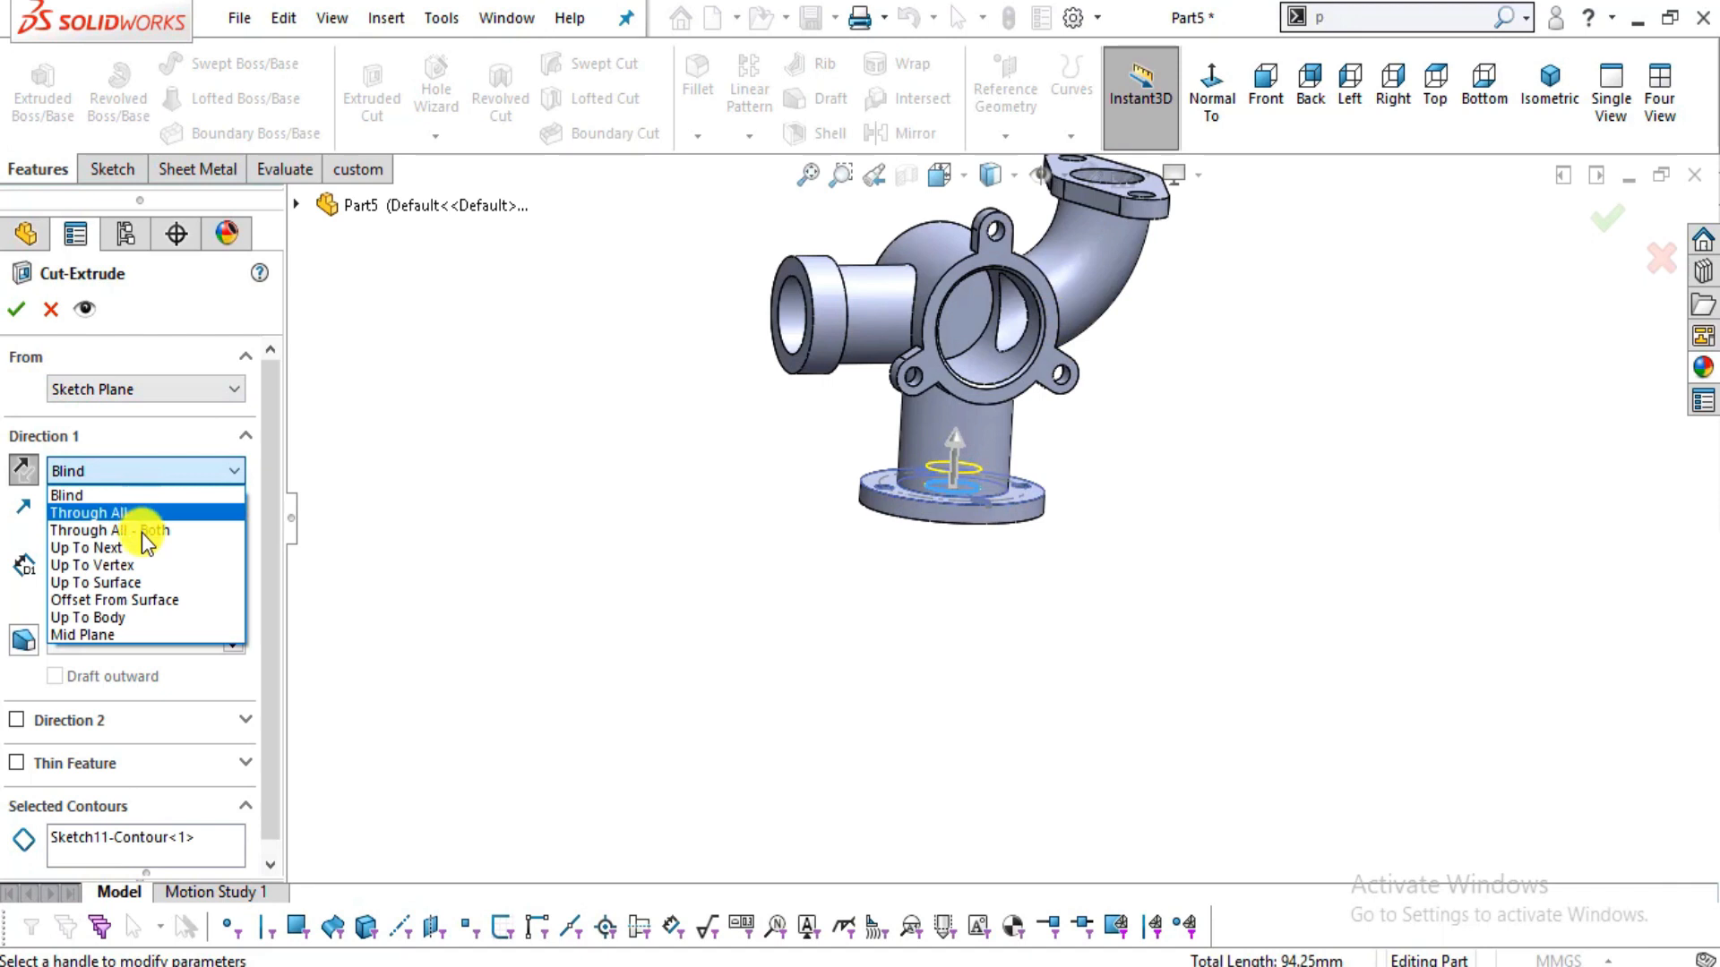
left_click(142, 547)
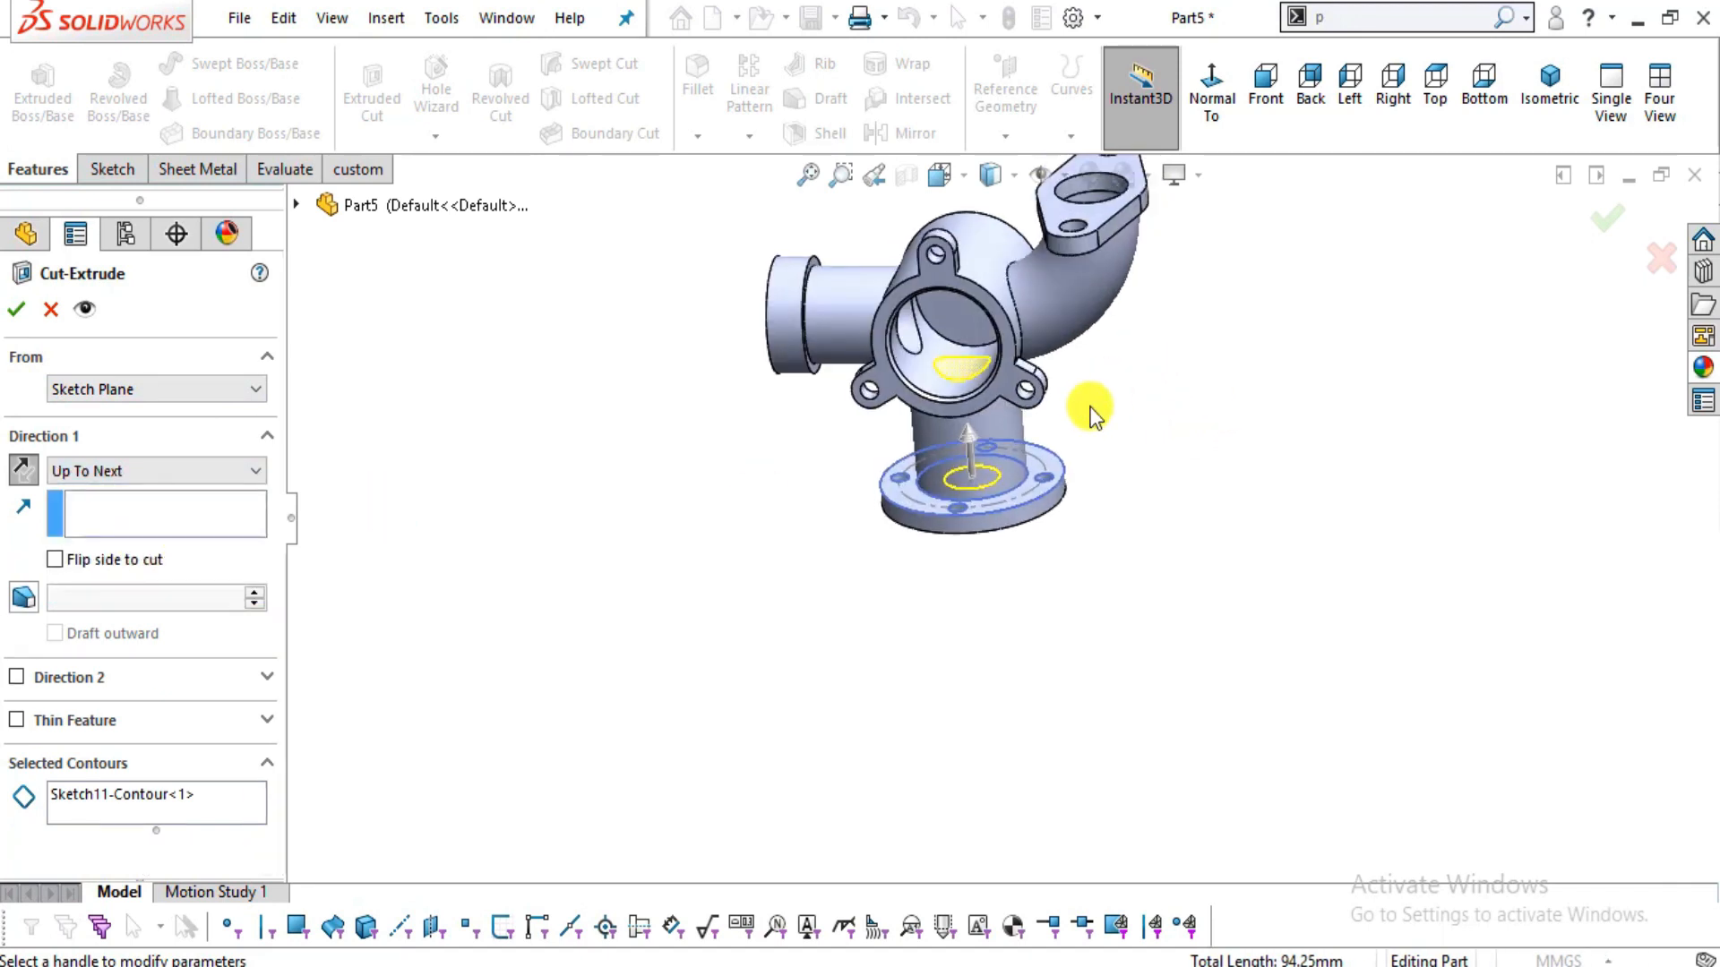
scroll(954, 385, "down", 5)
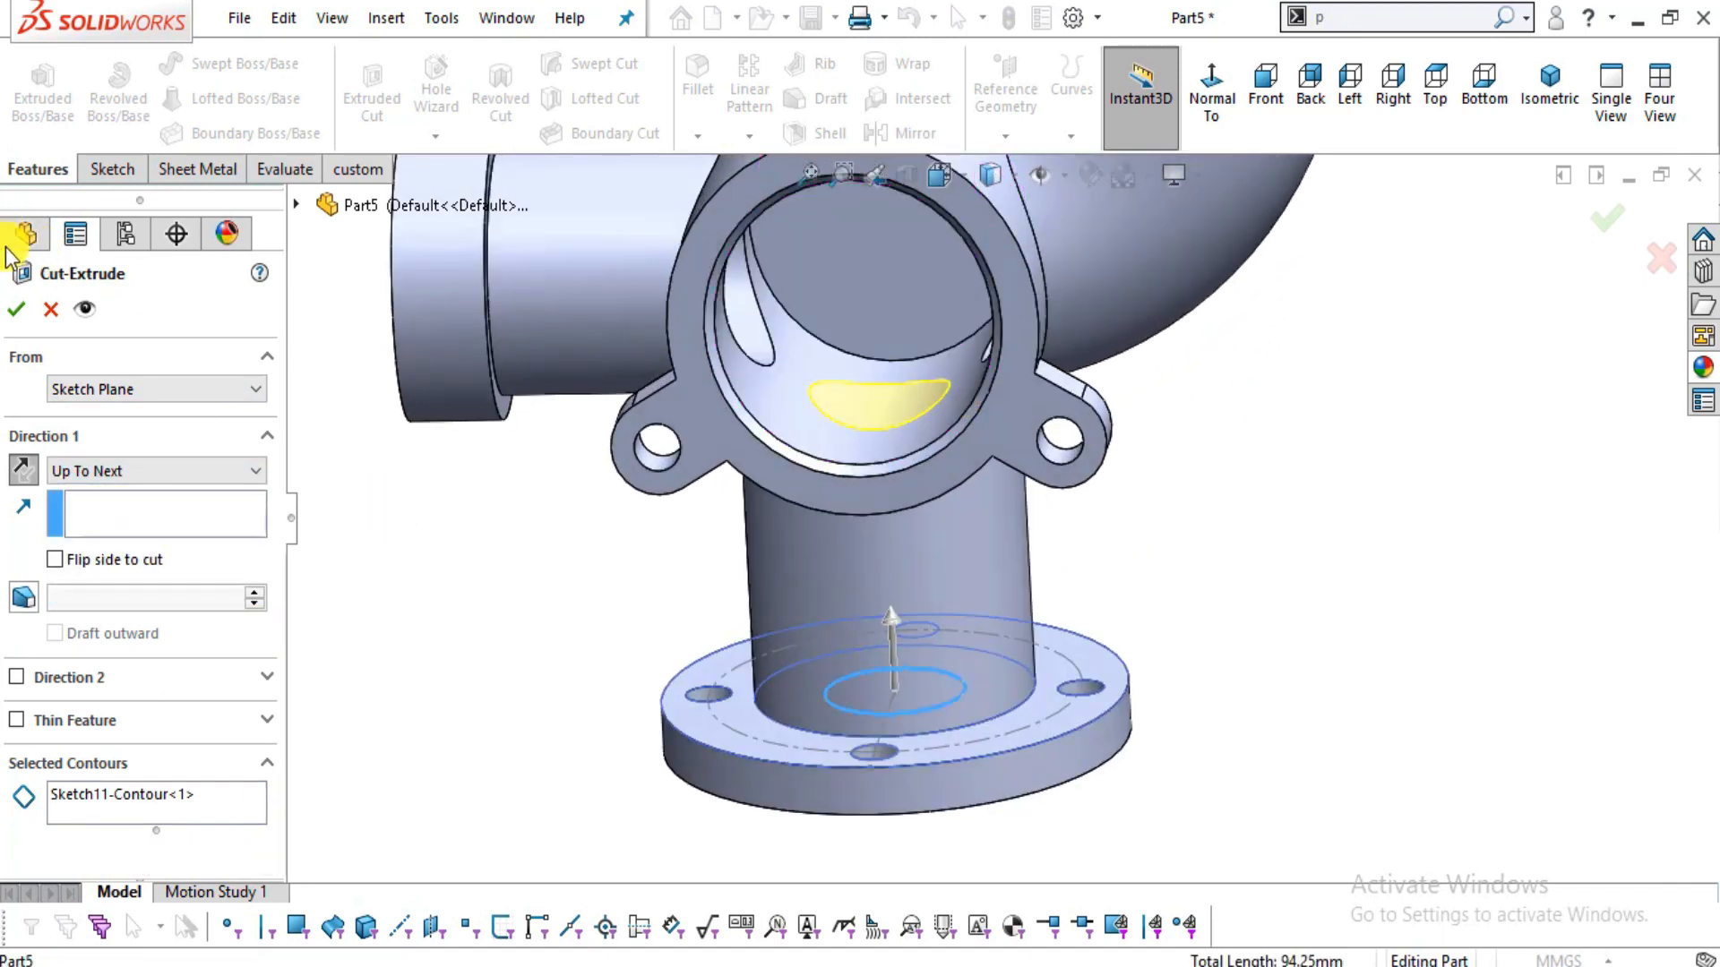
left_click(20, 309)
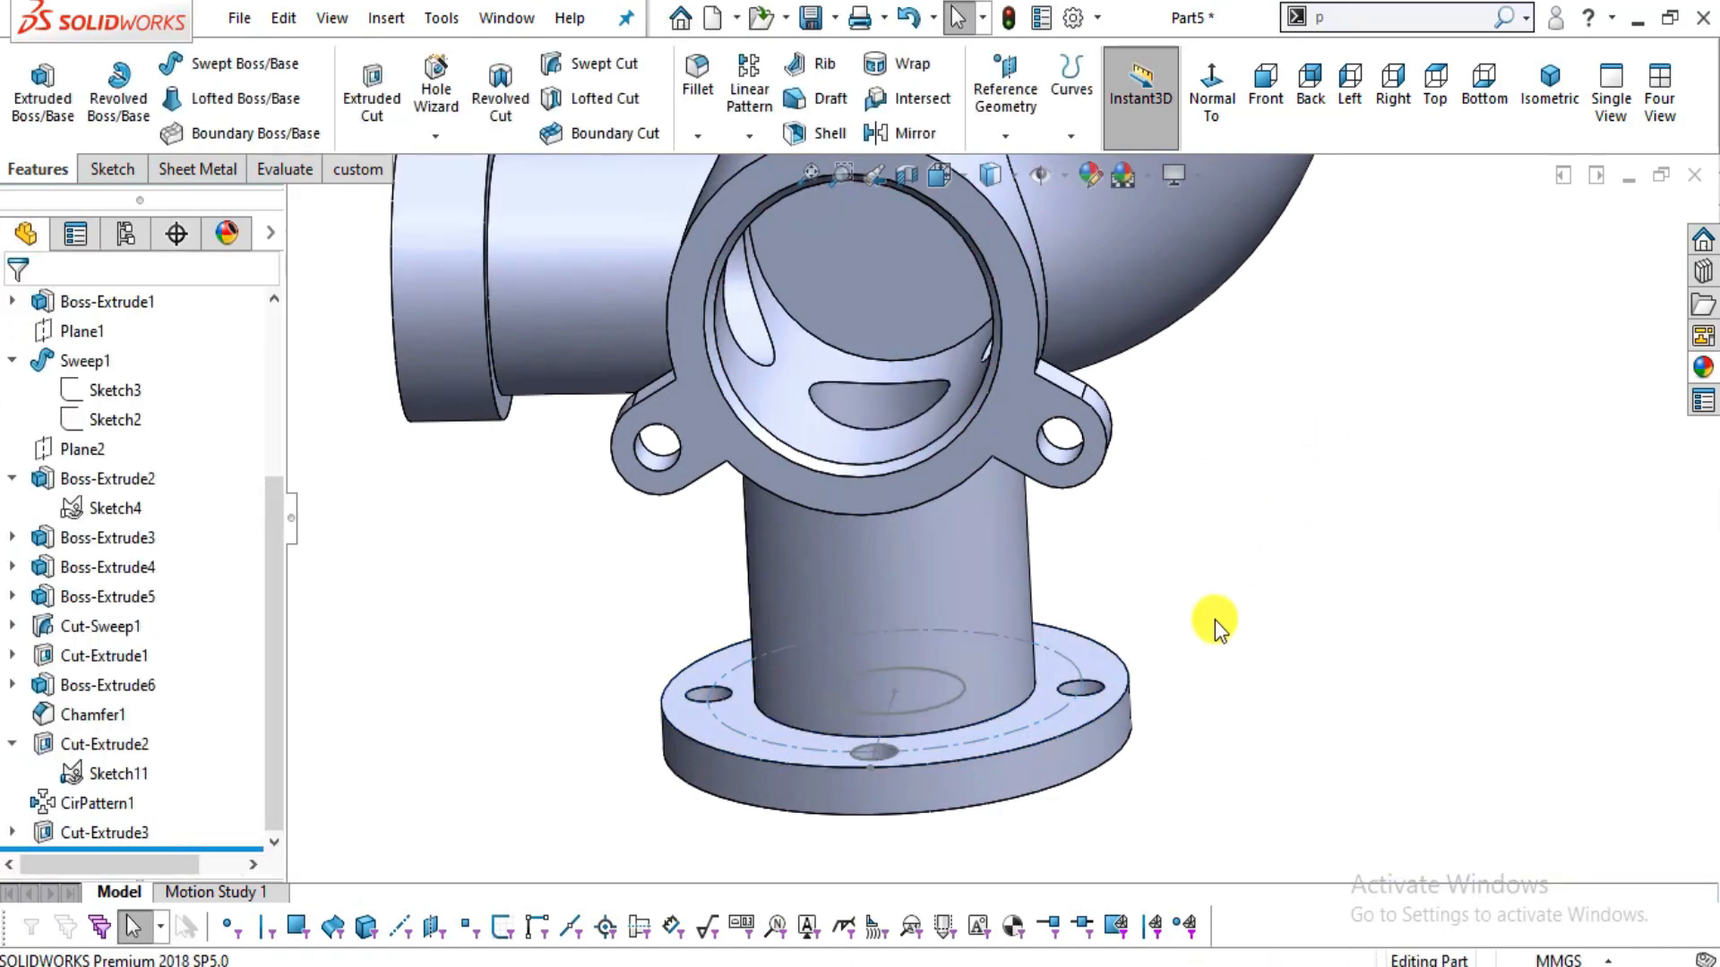
- Hide the bolt hole sketch on the base flange
middle_click_drag(1214, 620, 1250, 451)
scroll(998, 504, "up", 3)
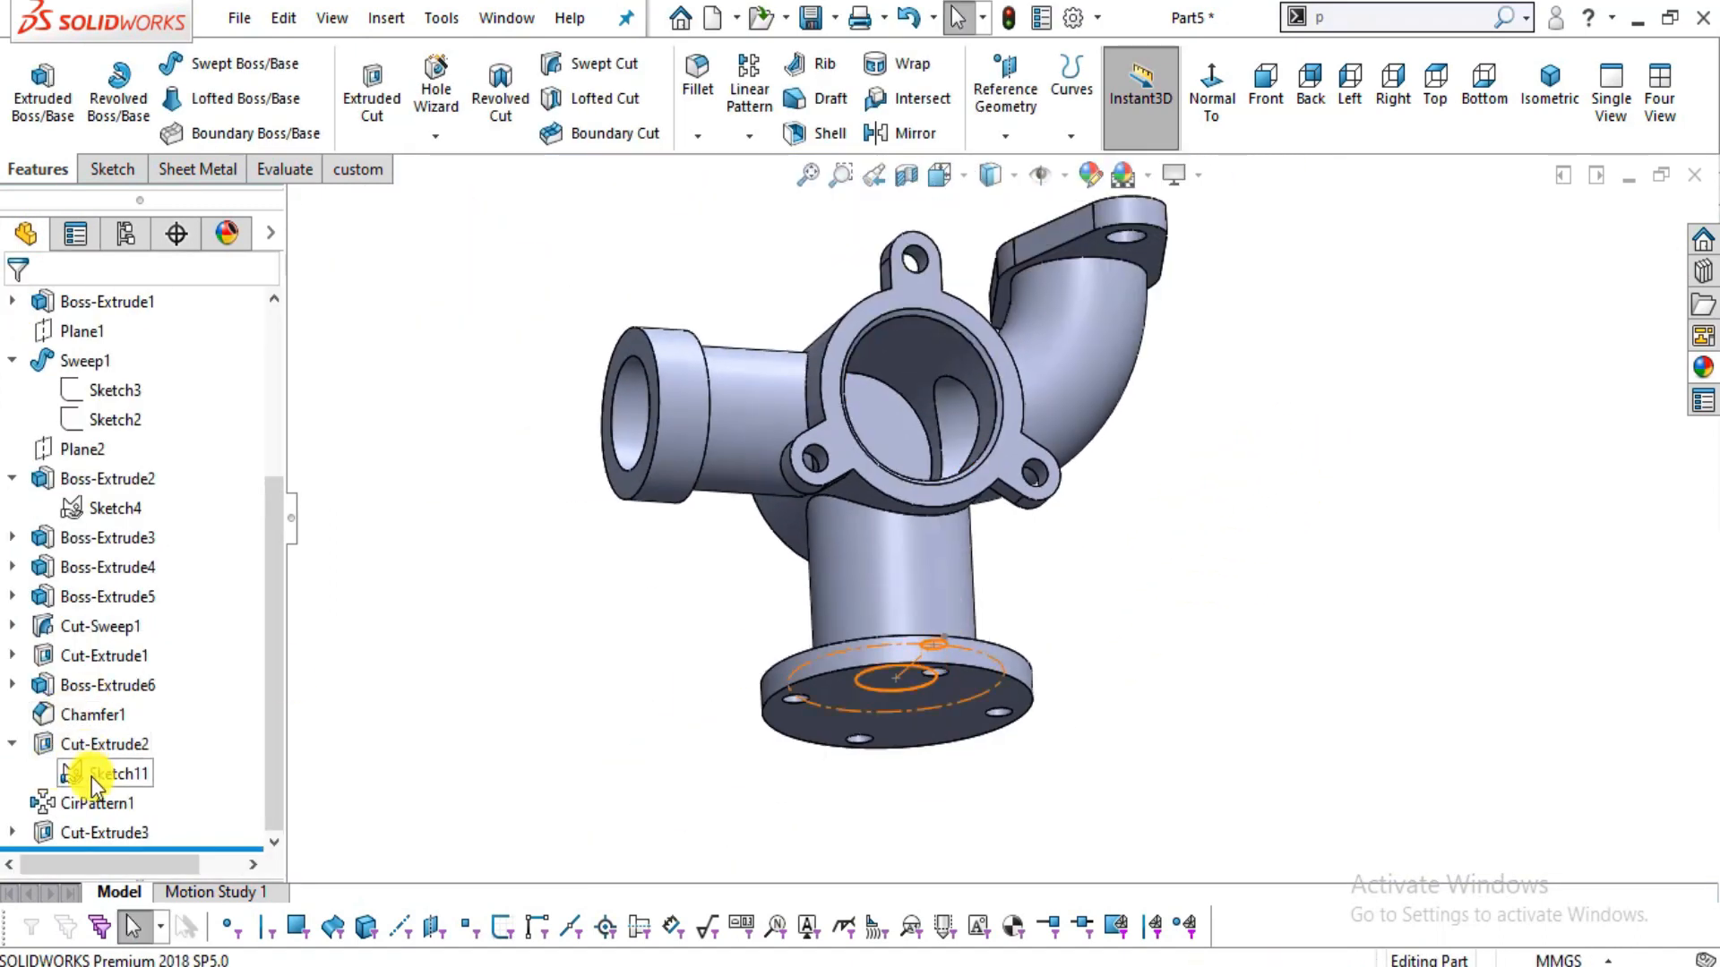
left_click(92, 777)
left_click(126, 722)
middle_click_drag(1199, 544, 1213, 711)
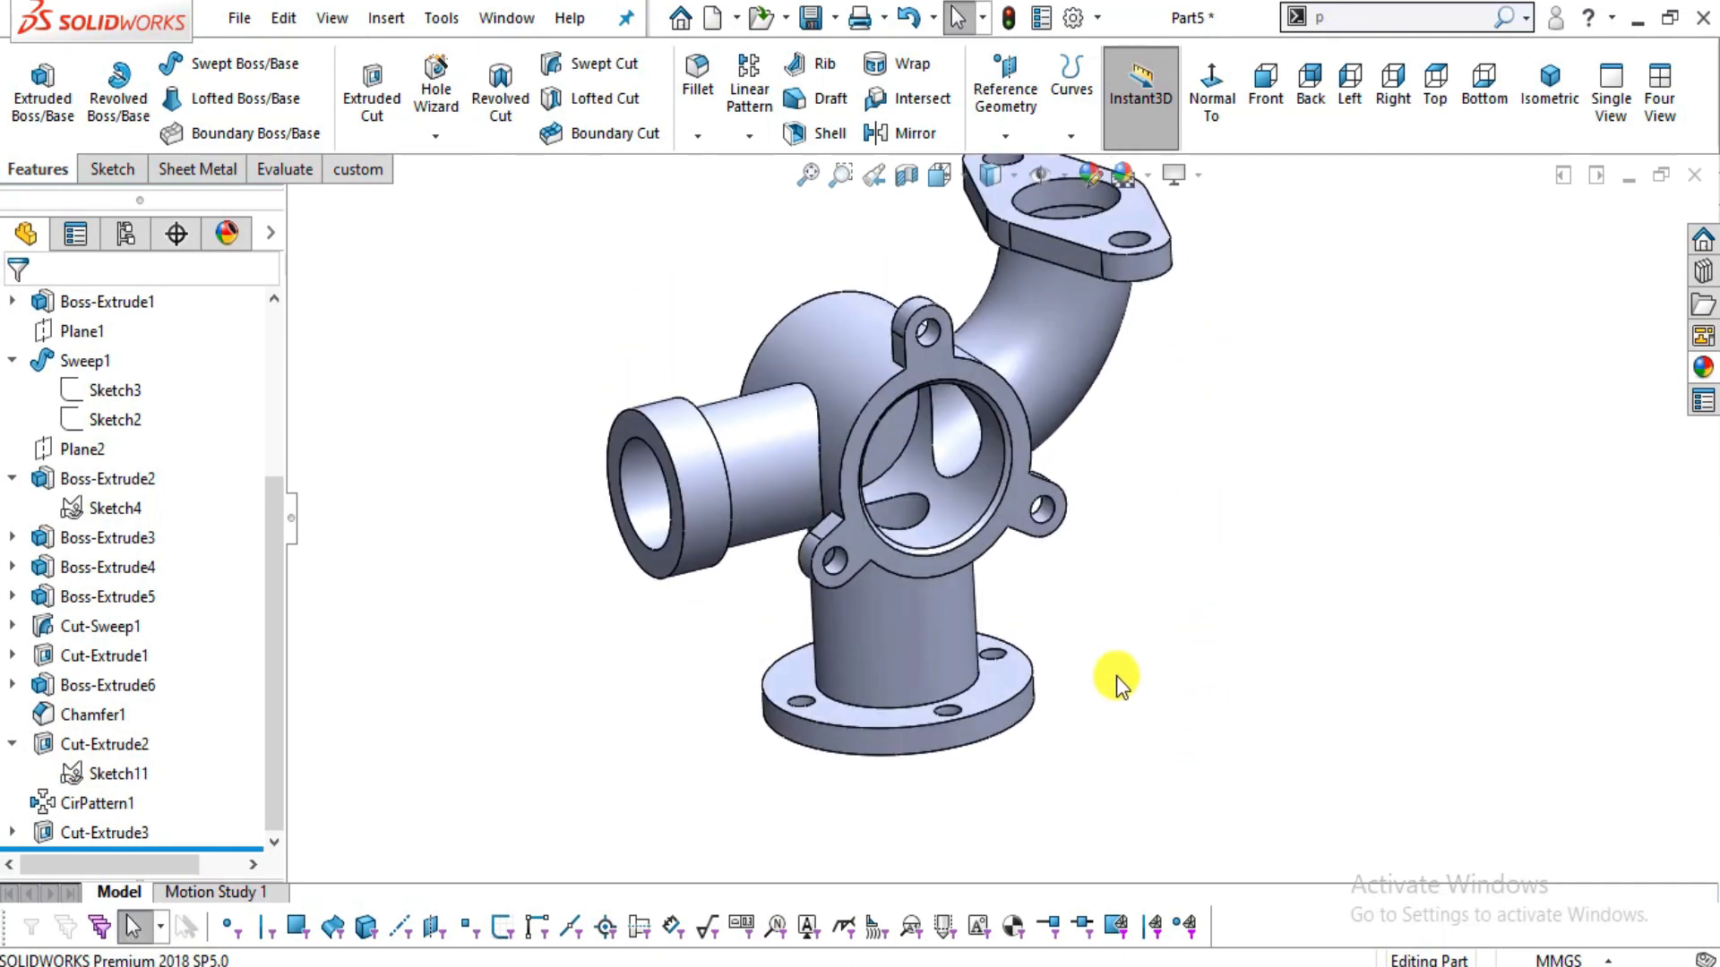
- Edit the bore cut to add a second direction, Blind 10 mm, through the base flange
scroll(1165, 725, "down", 4)
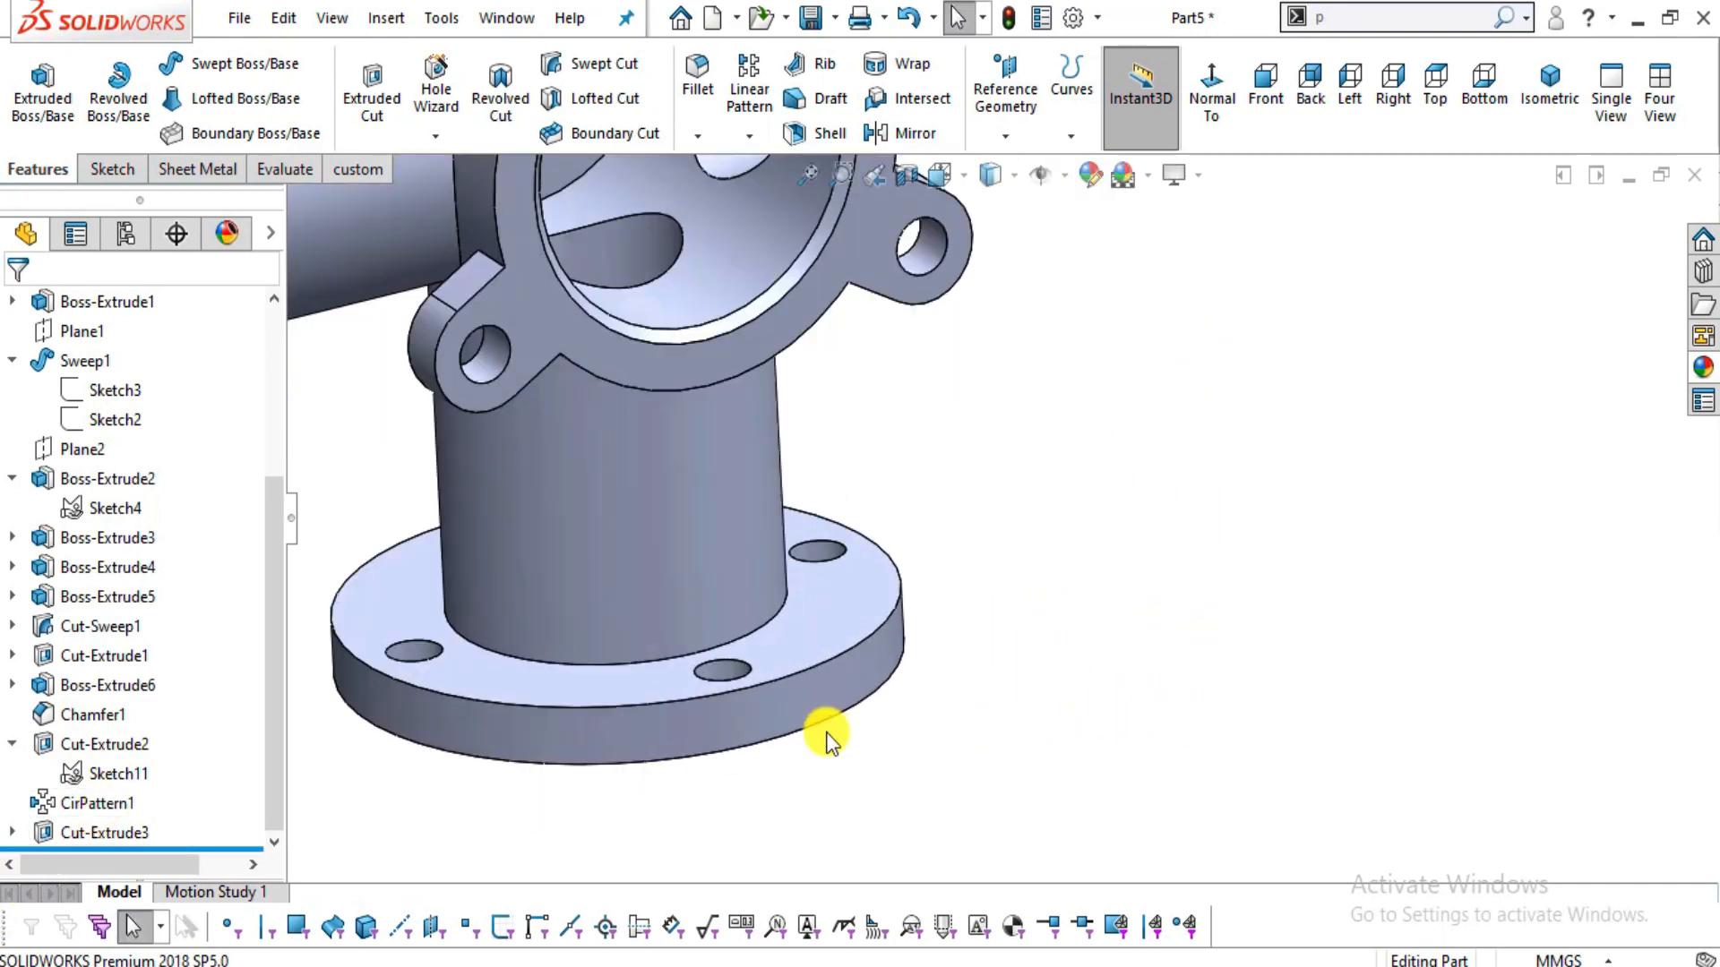
middle_click_drag(826, 741, 833, 583)
scroll(741, 680, "up", 3)
scroll(744, 680, "down", 5)
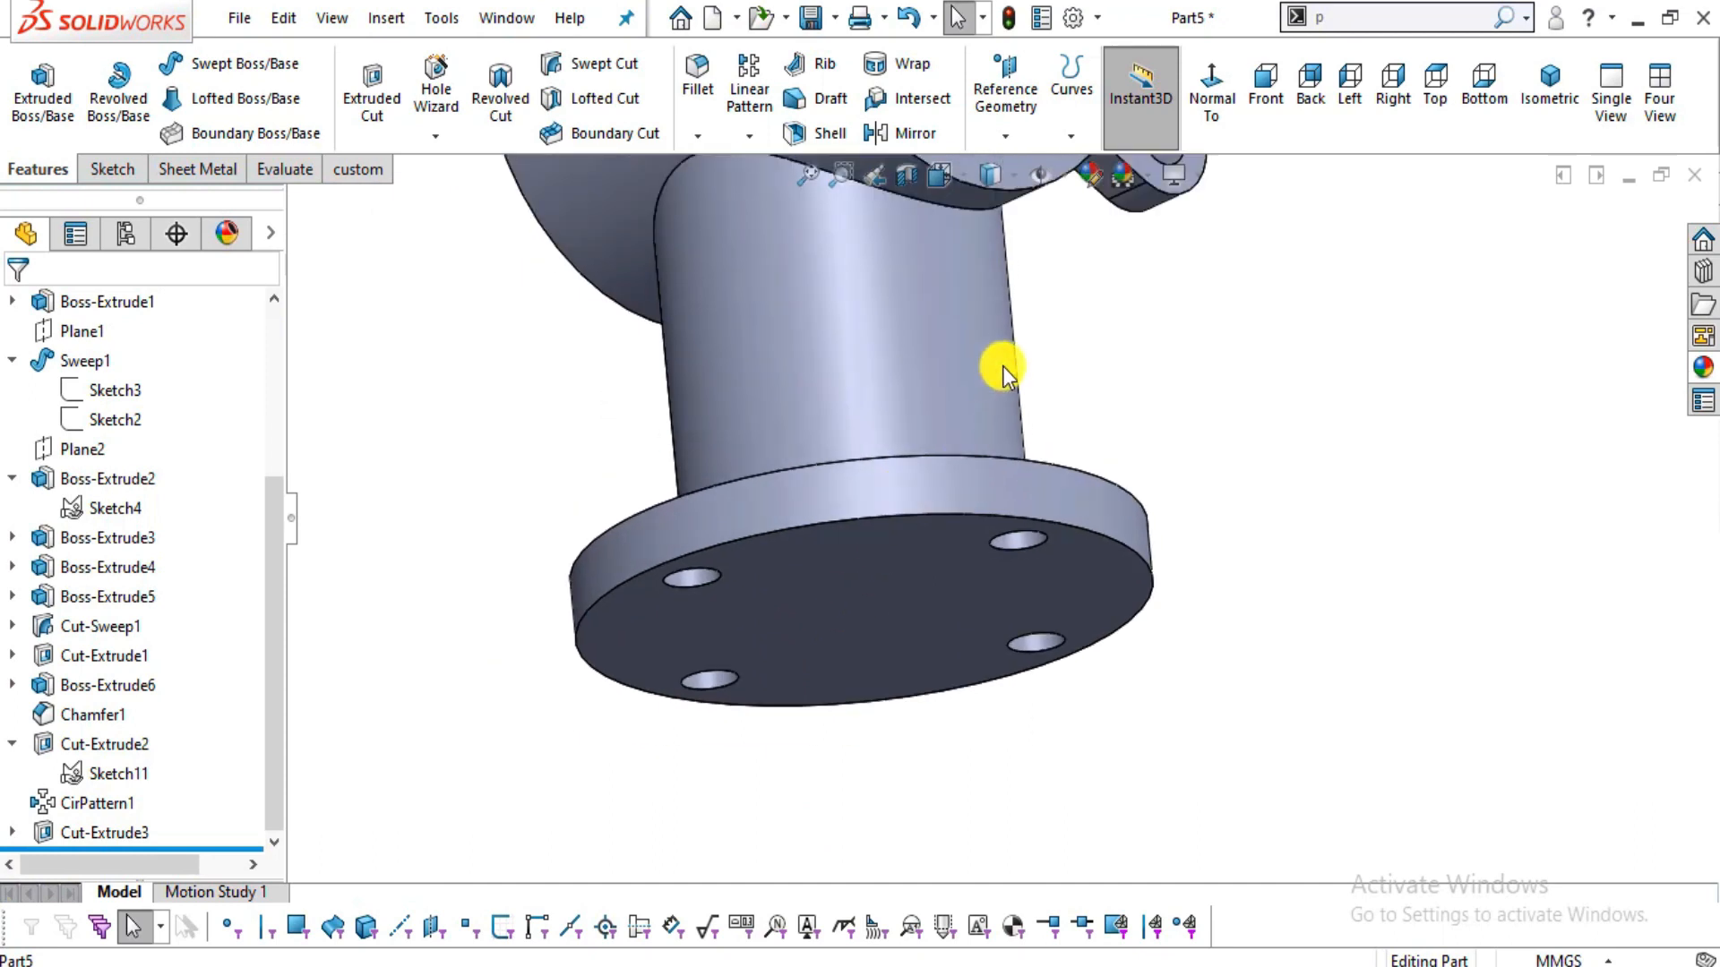
scroll(1002, 366, "up", 3)
middle_click_drag(1032, 345, 1024, 502)
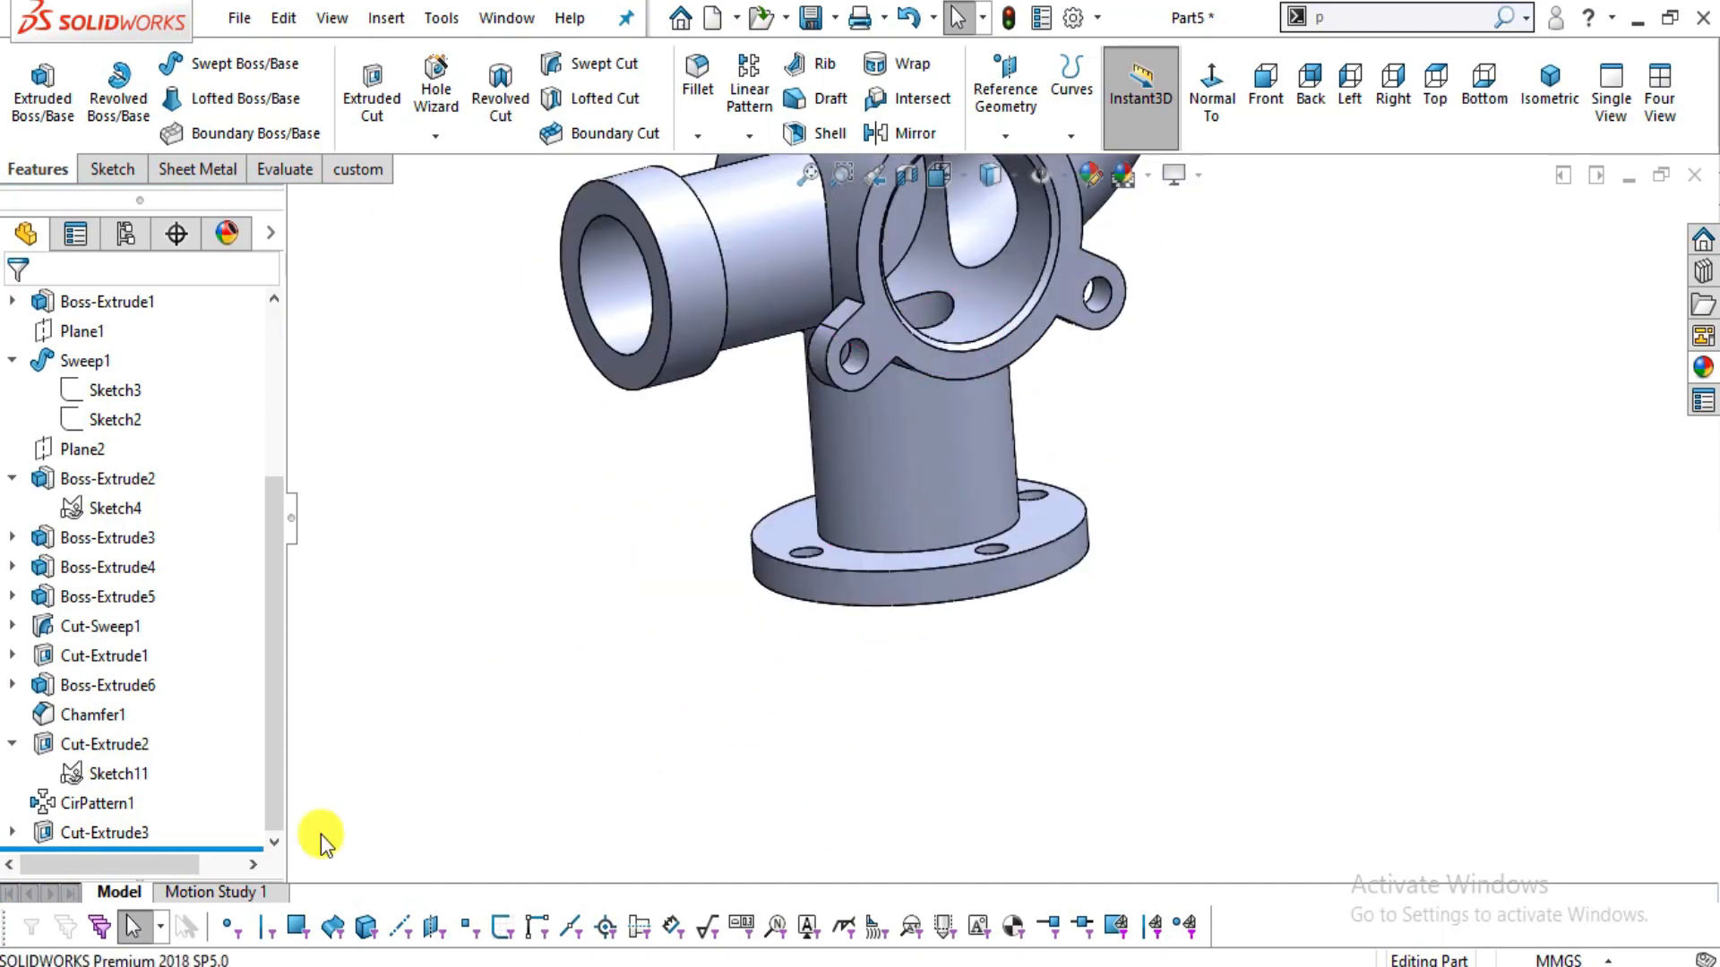
left_click(109, 826)
left_click(126, 748)
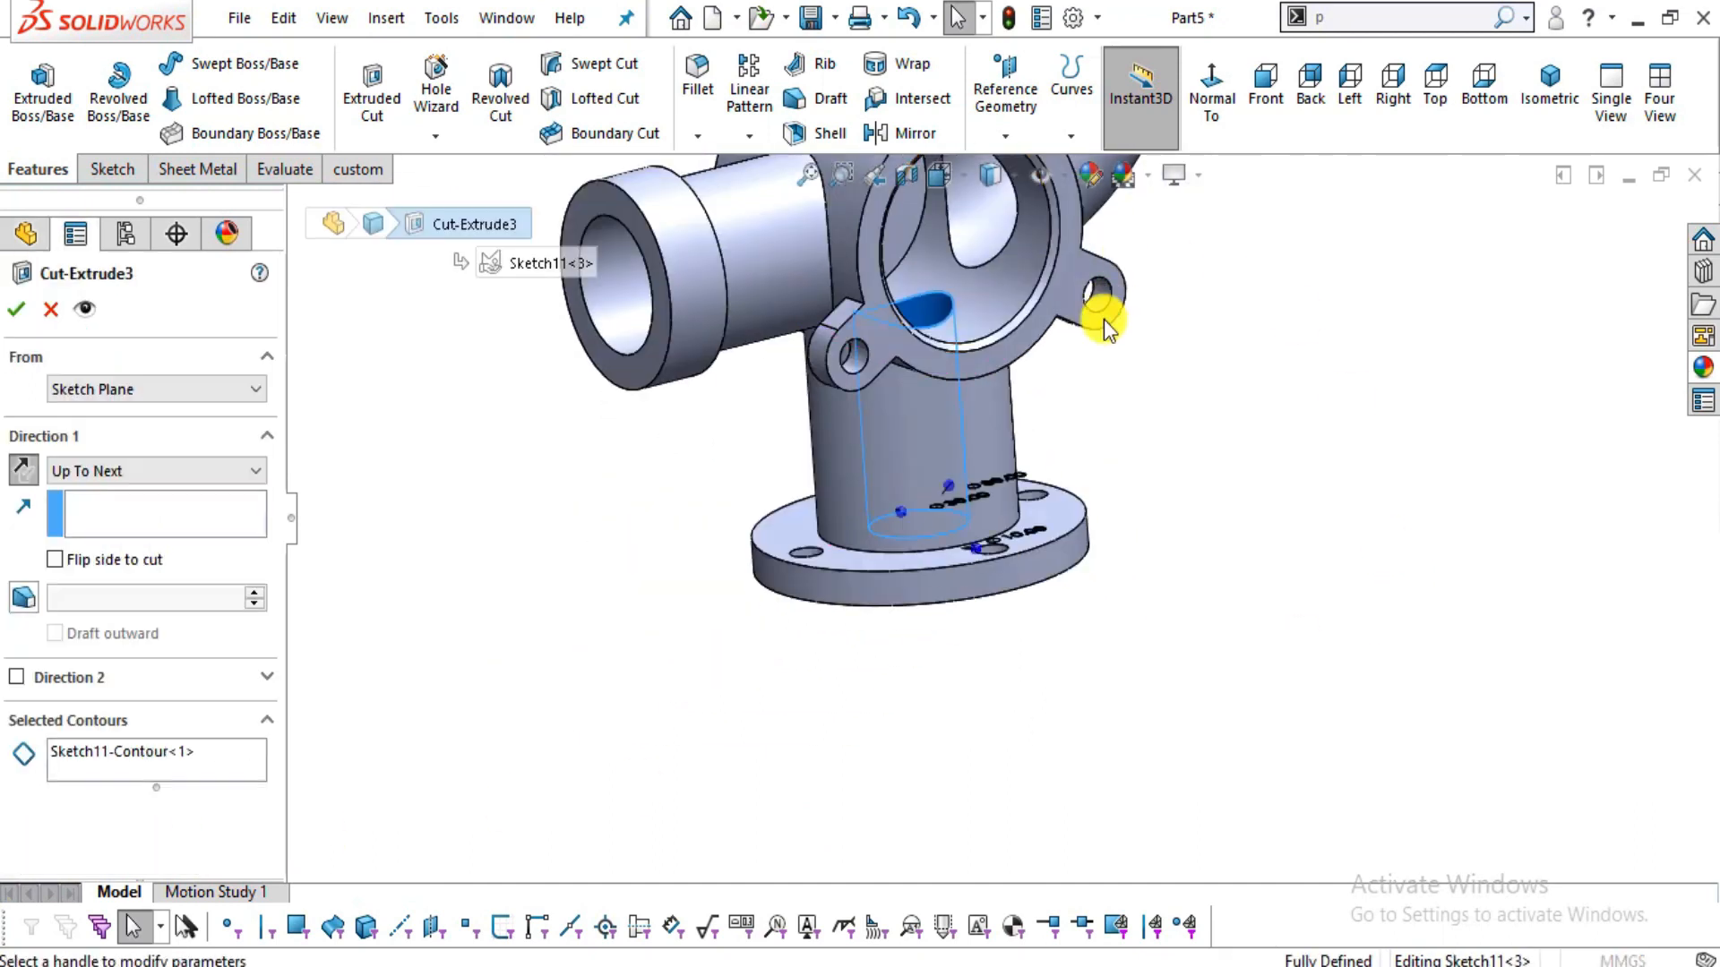
scroll(1101, 317, "down", 1)
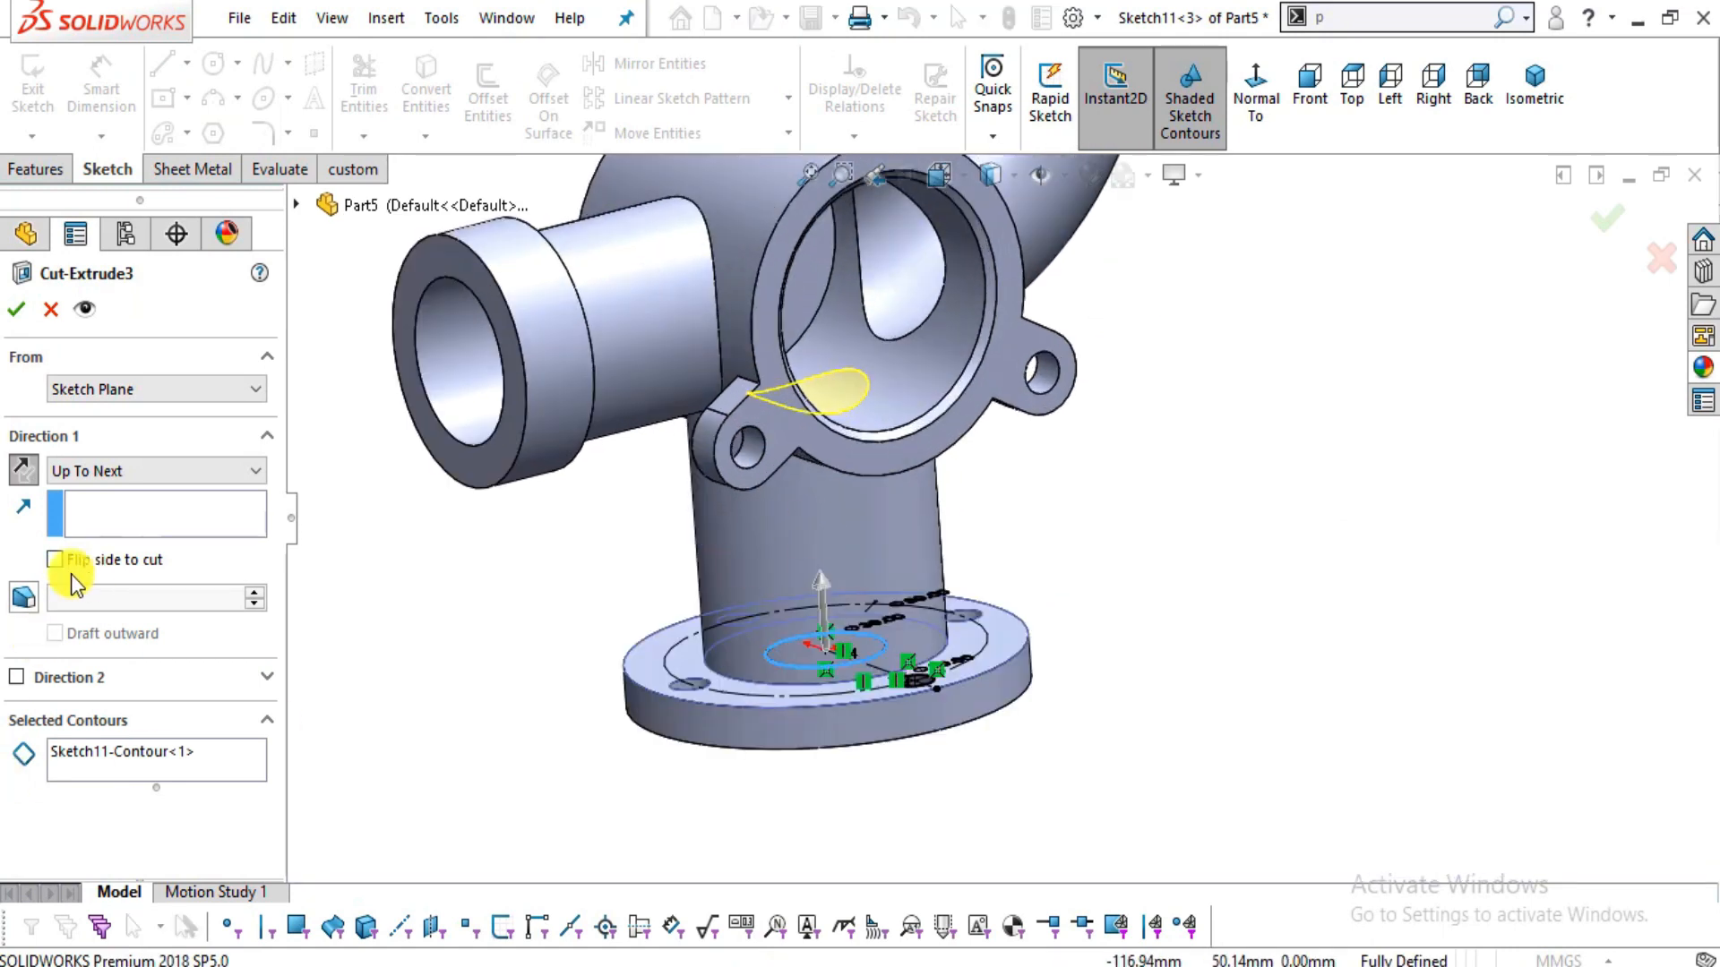
left_click(18, 679)
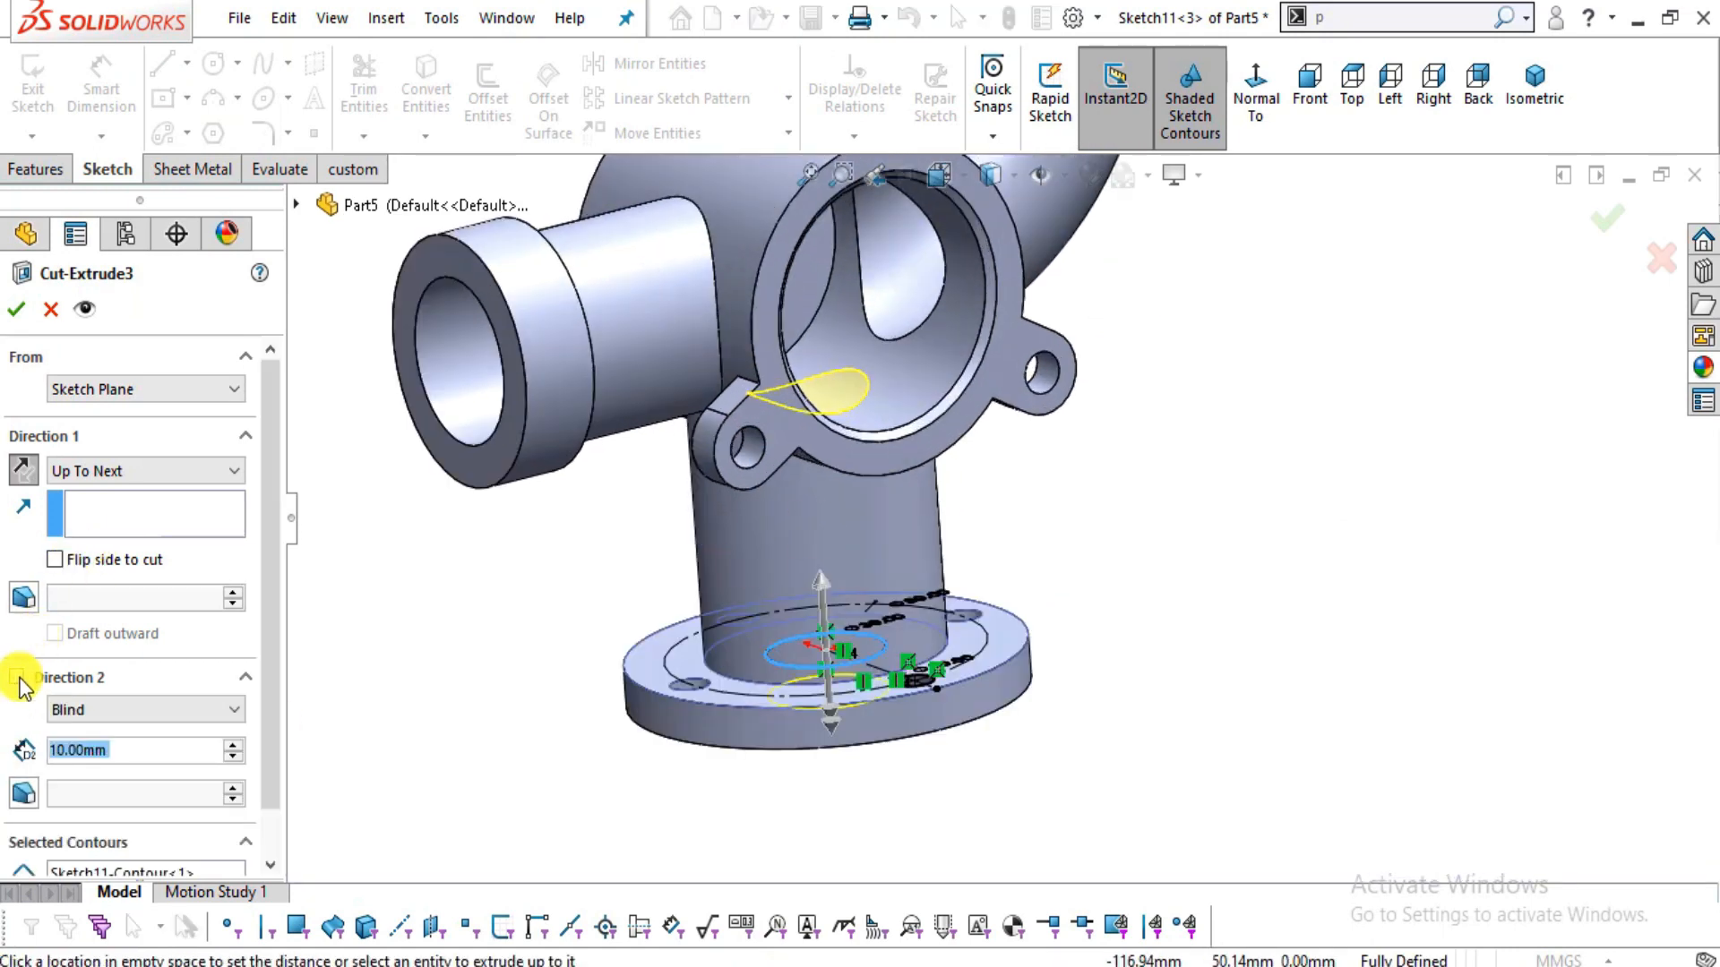
mouse_move(926, 752)
middle_mouse_down()
mouse_move(937, 588)
mouse_move(949, 626)
mouse_move(916, 721)
middle_mouse_up()
left_click(16, 310)
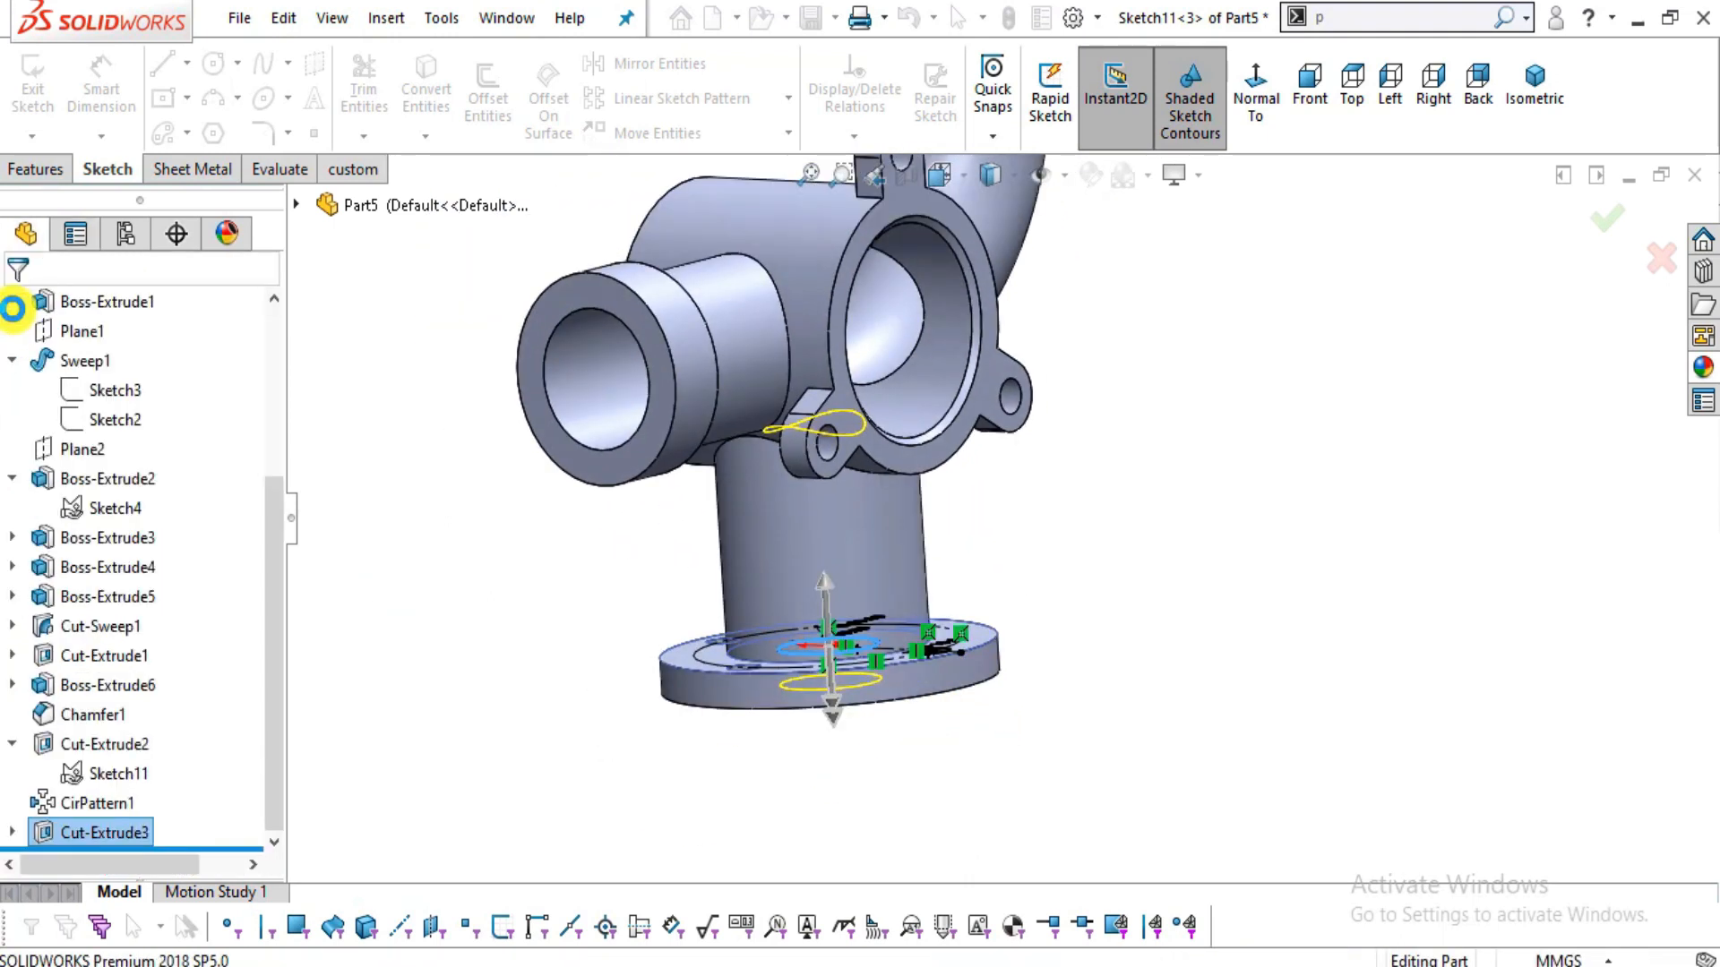
left_click(1200, 497)
- Inspect the bore from the flange underside and check the drawing's section view for its edge chamfer size
middle_click_drag(1011, 564, 933, 575)
scroll(933, 576, "down", 3)
middle_click_drag(948, 729, 906, 798)
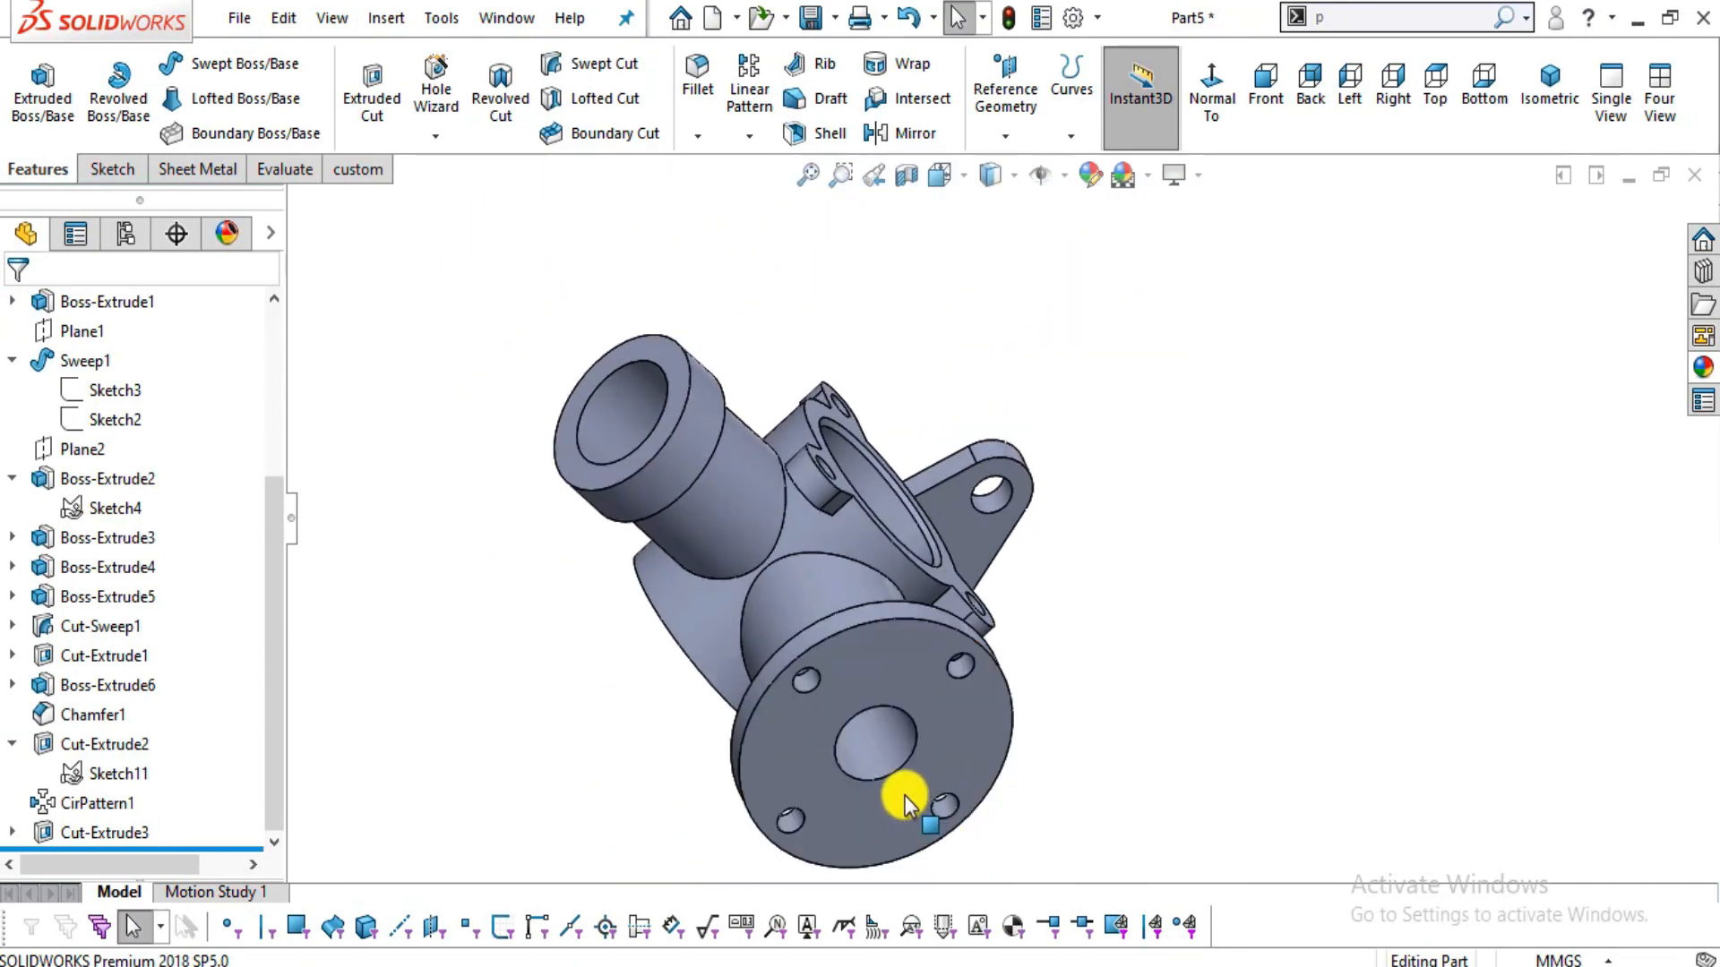
scroll(889, 706, "down", 5)
key("alt+Tab")
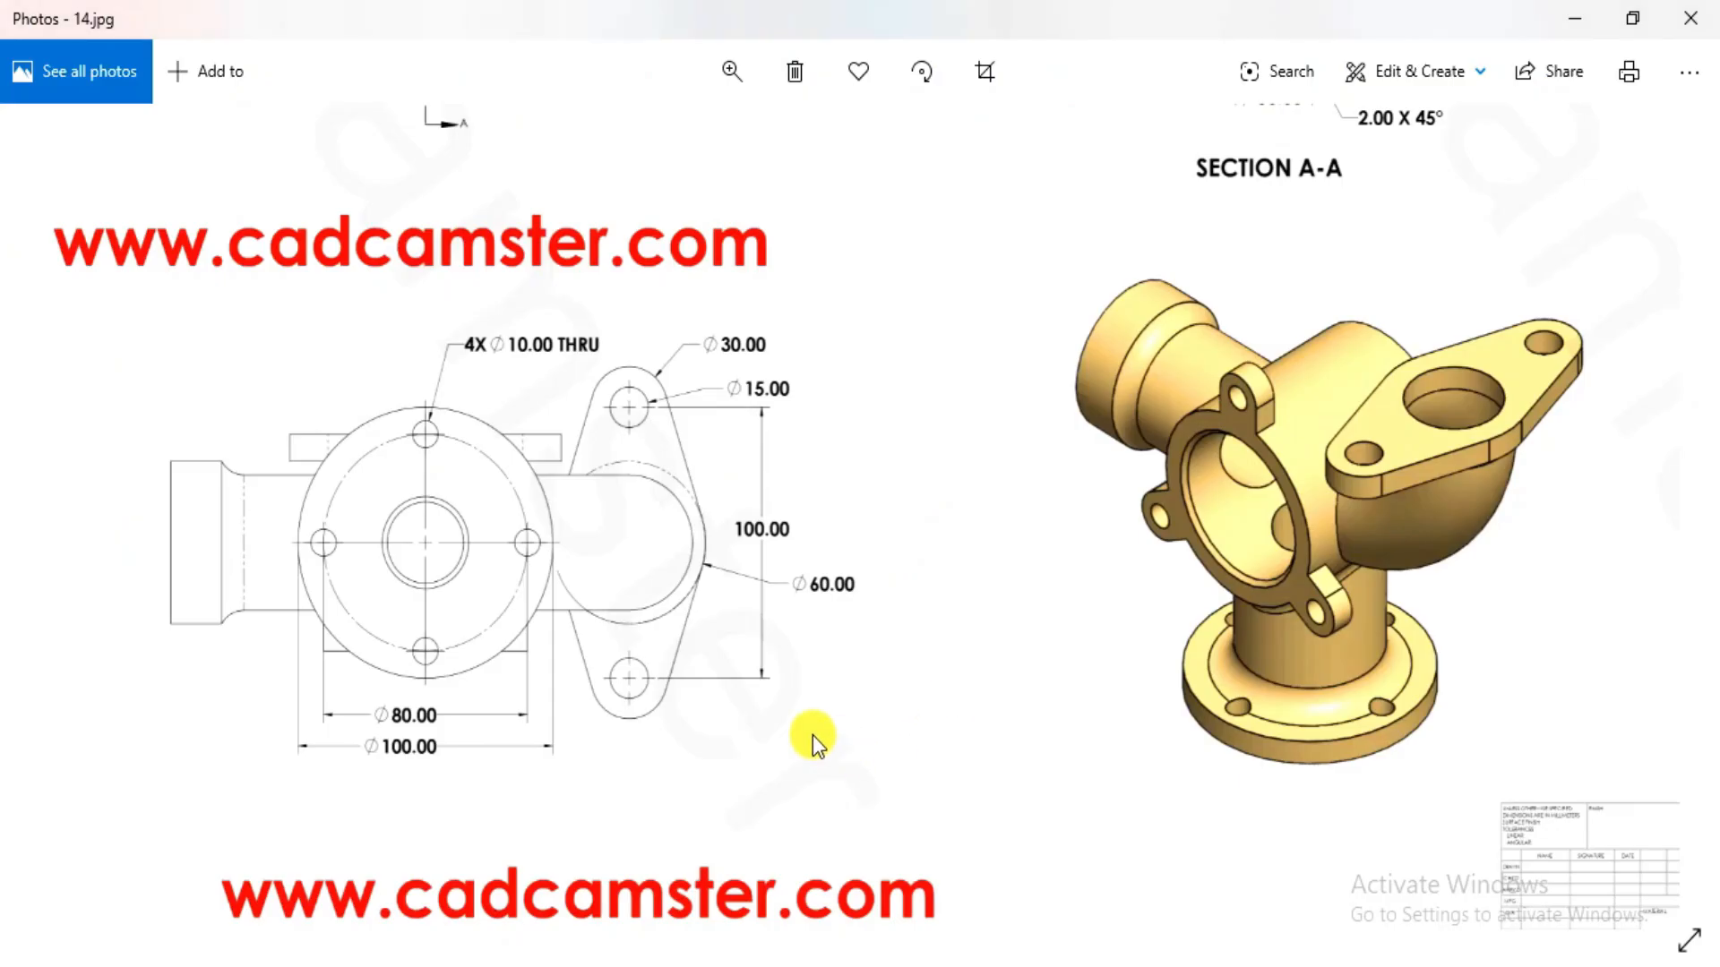
left_click_drag(1053, 666, 974, 822)
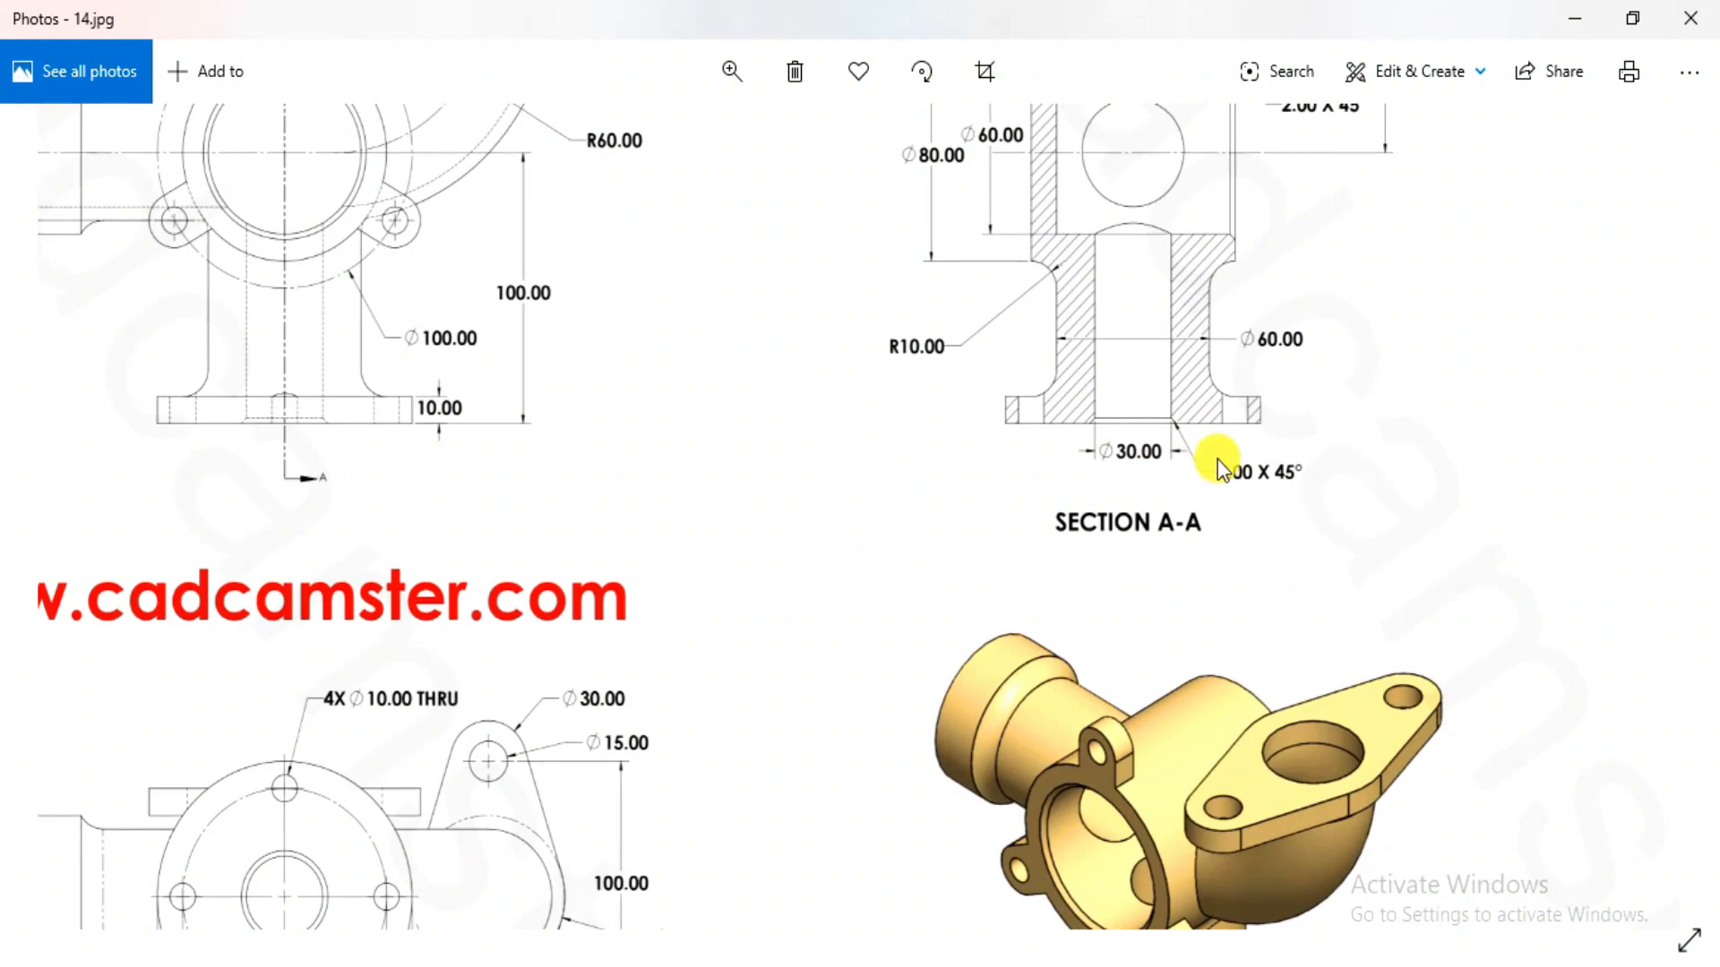
key("alt+Tab")
scroll(1095, 586, "up", 1)
scroll(1046, 629, "down", 2)
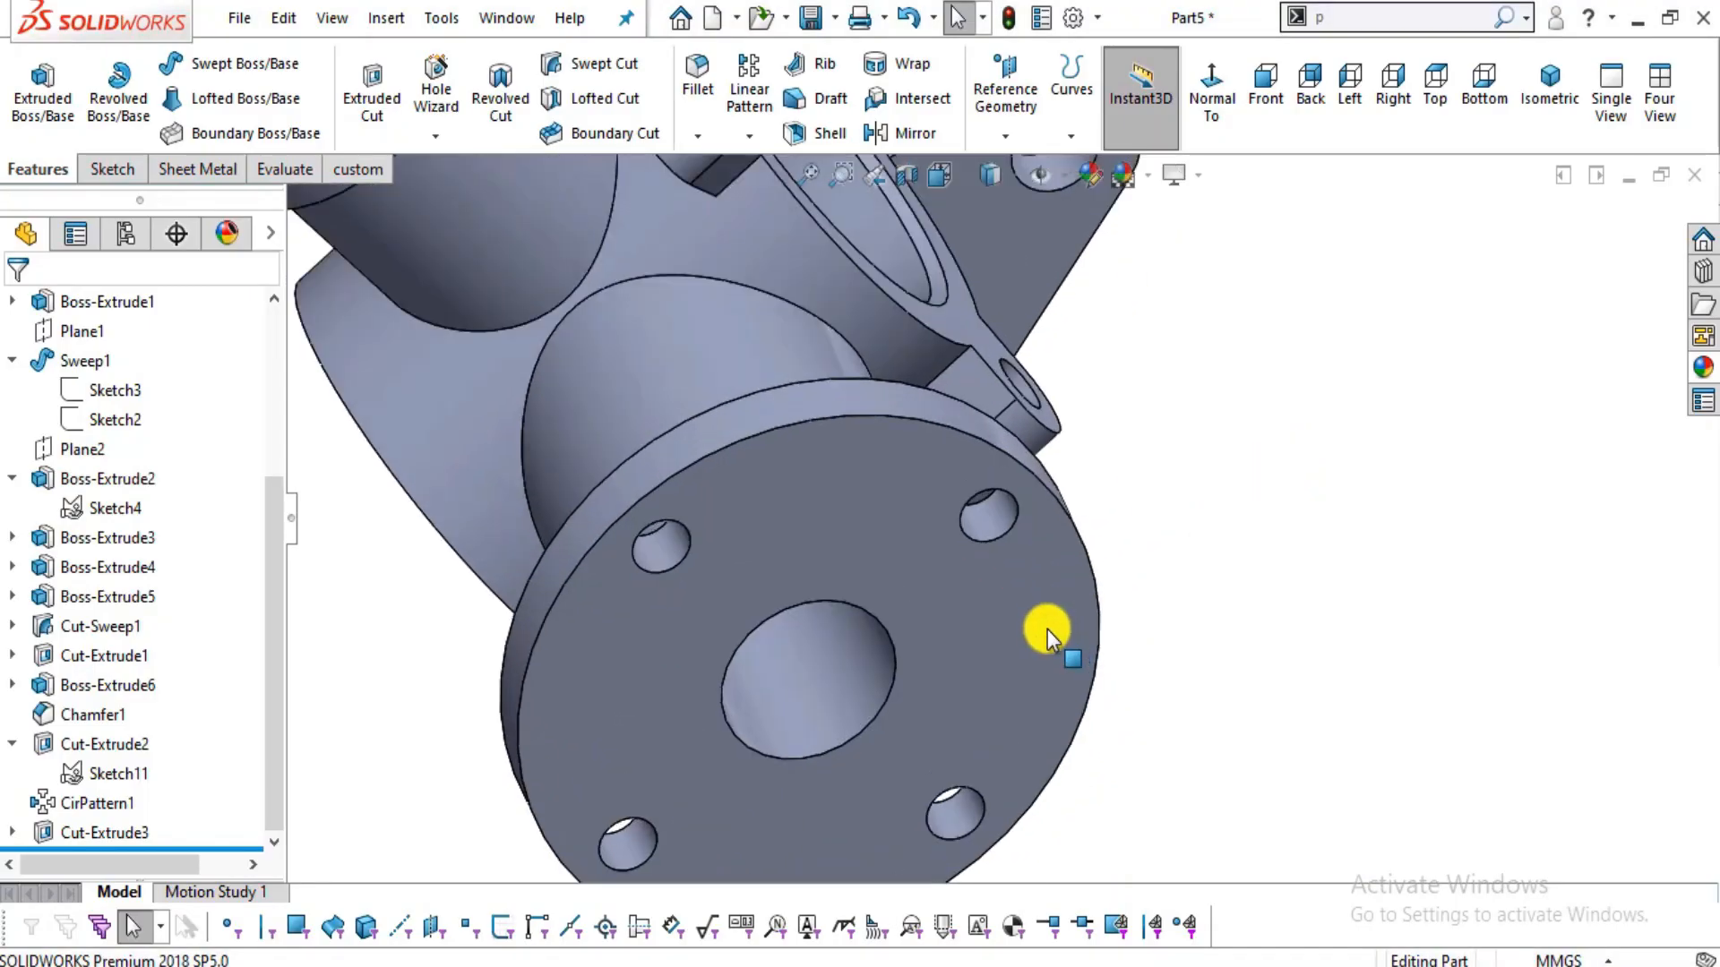
- Chamfer the bore's edge on the base flange's underside with 2 mm distance and 45° angle
left_click(700, 136)
left_click(720, 197)
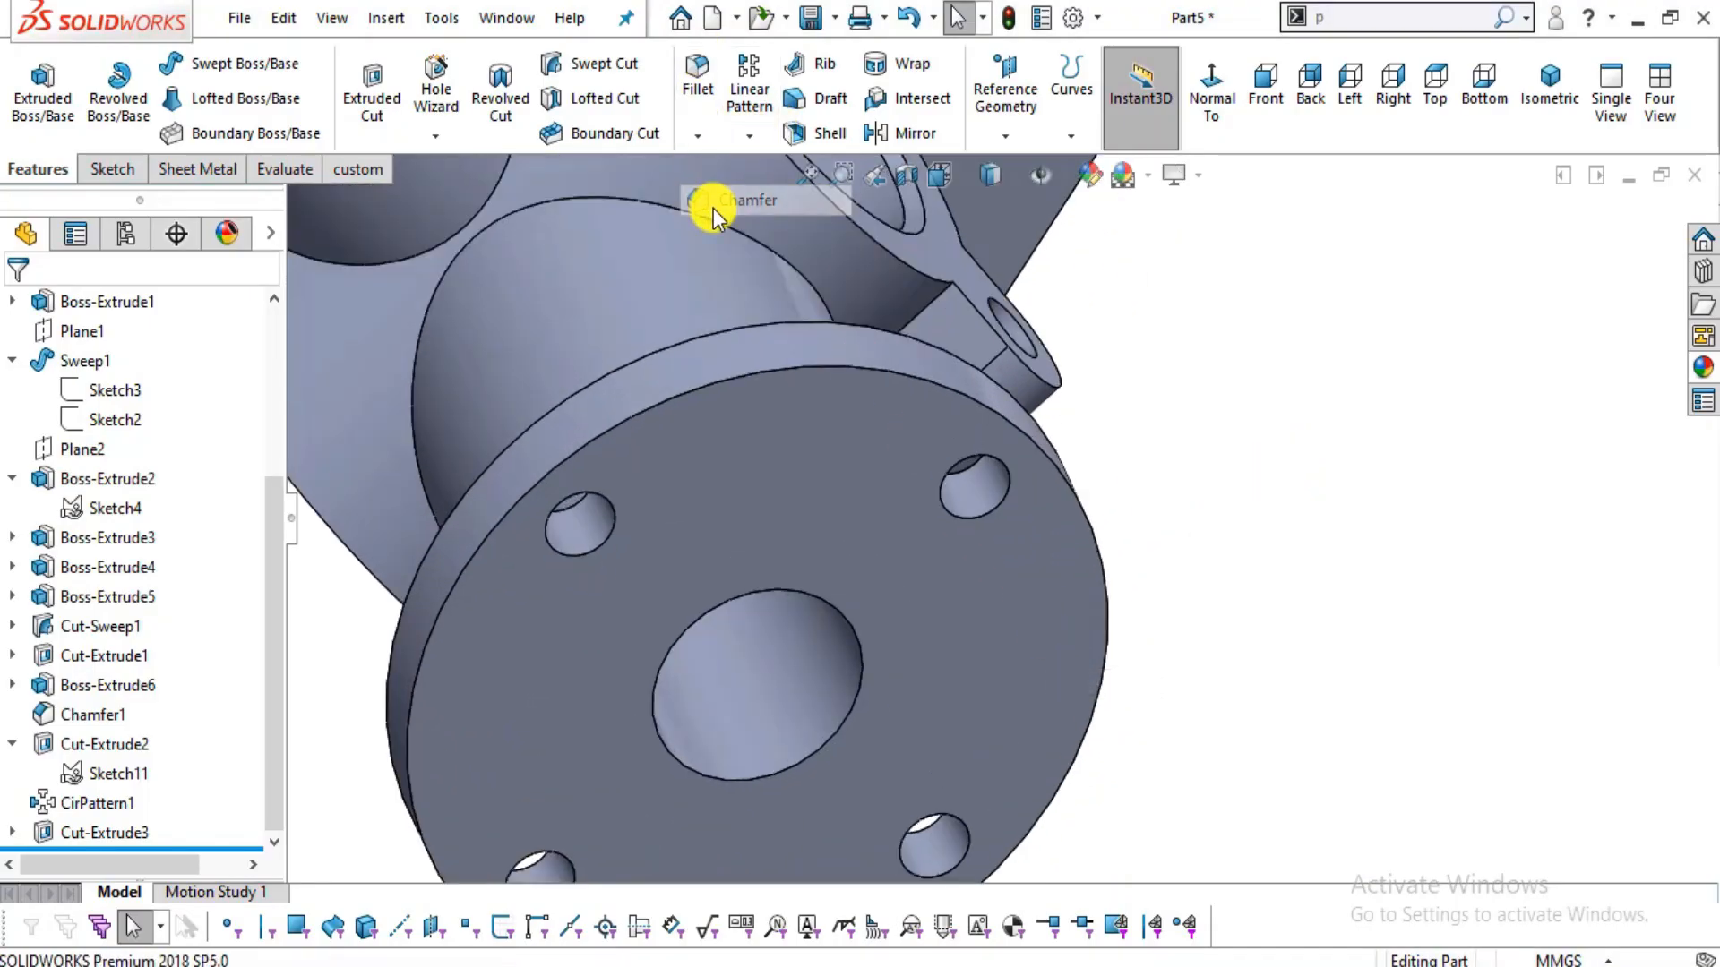
left_click(797, 594)
left_click_drag(284, 727, 278, 805)
left_click(139, 796)
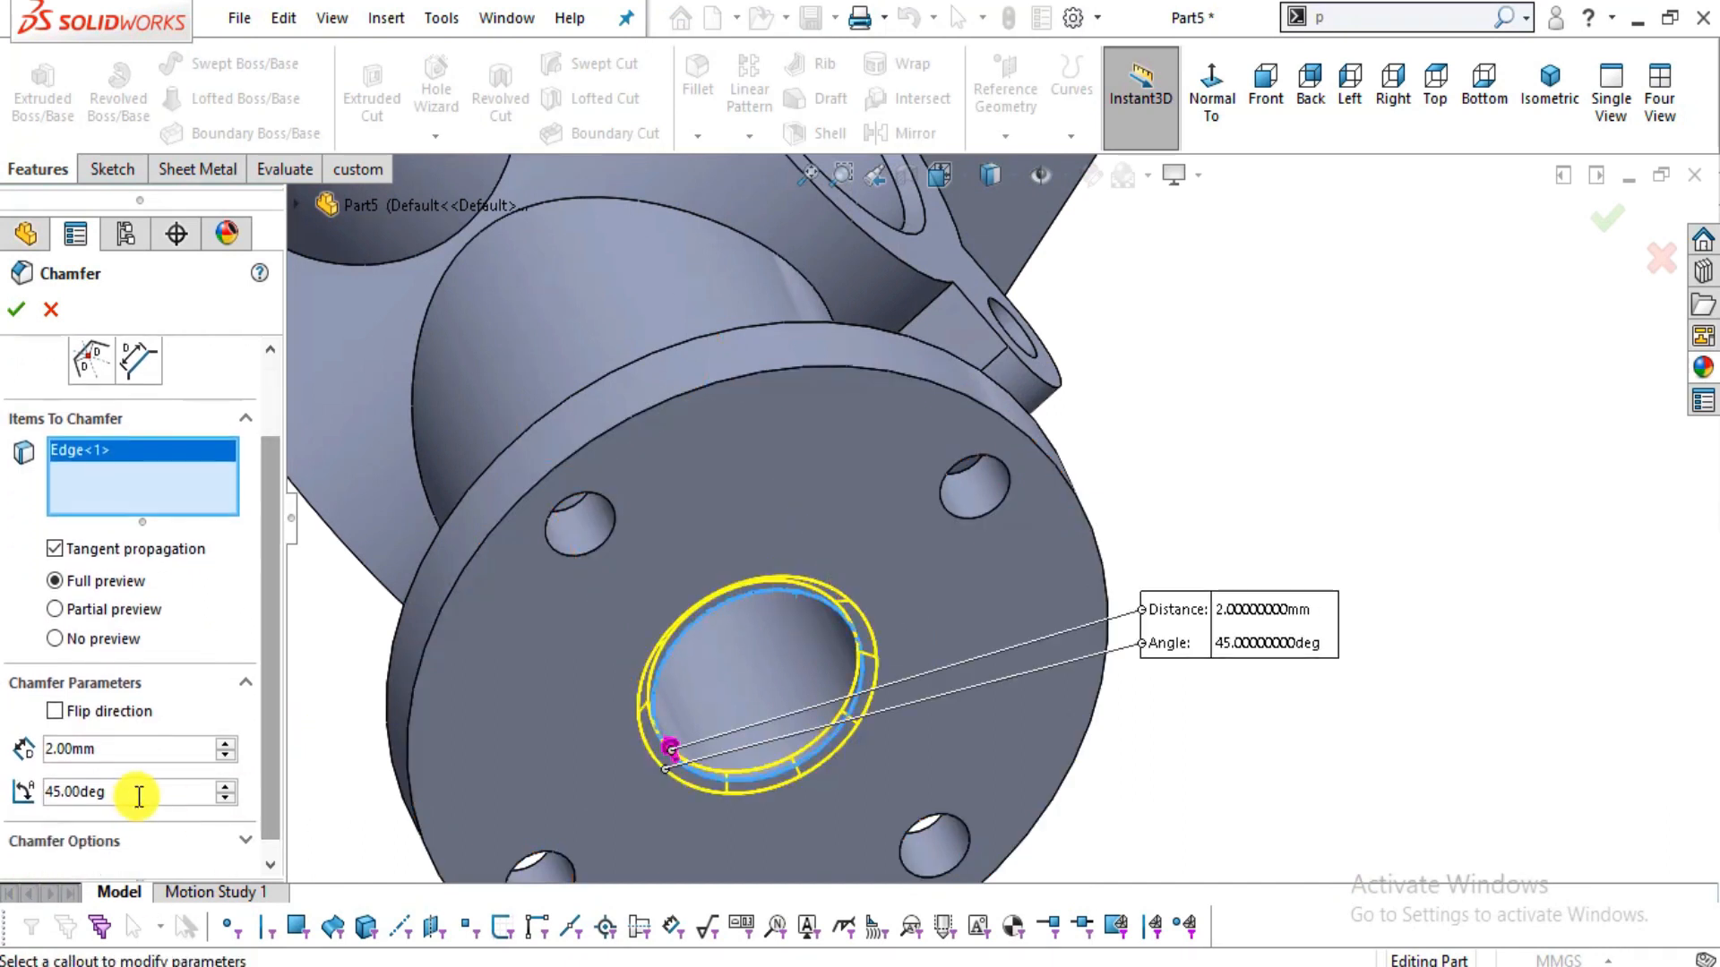
left_click(18, 313)
- Examine the drawing's front and section views for the fillet radii at the flanges and pipe junctions
mouse_move(1382, 403)
middle_mouse_down()
mouse_move(1136, 260)
mouse_move(1096, 421)
mouse_move(1137, 568)
middle_mouse_up()
scroll(964, 550, "up", 5)
middle_click_drag(965, 549, 943, 597)
scroll(943, 597, "down", 1)
key("alt+Tab")
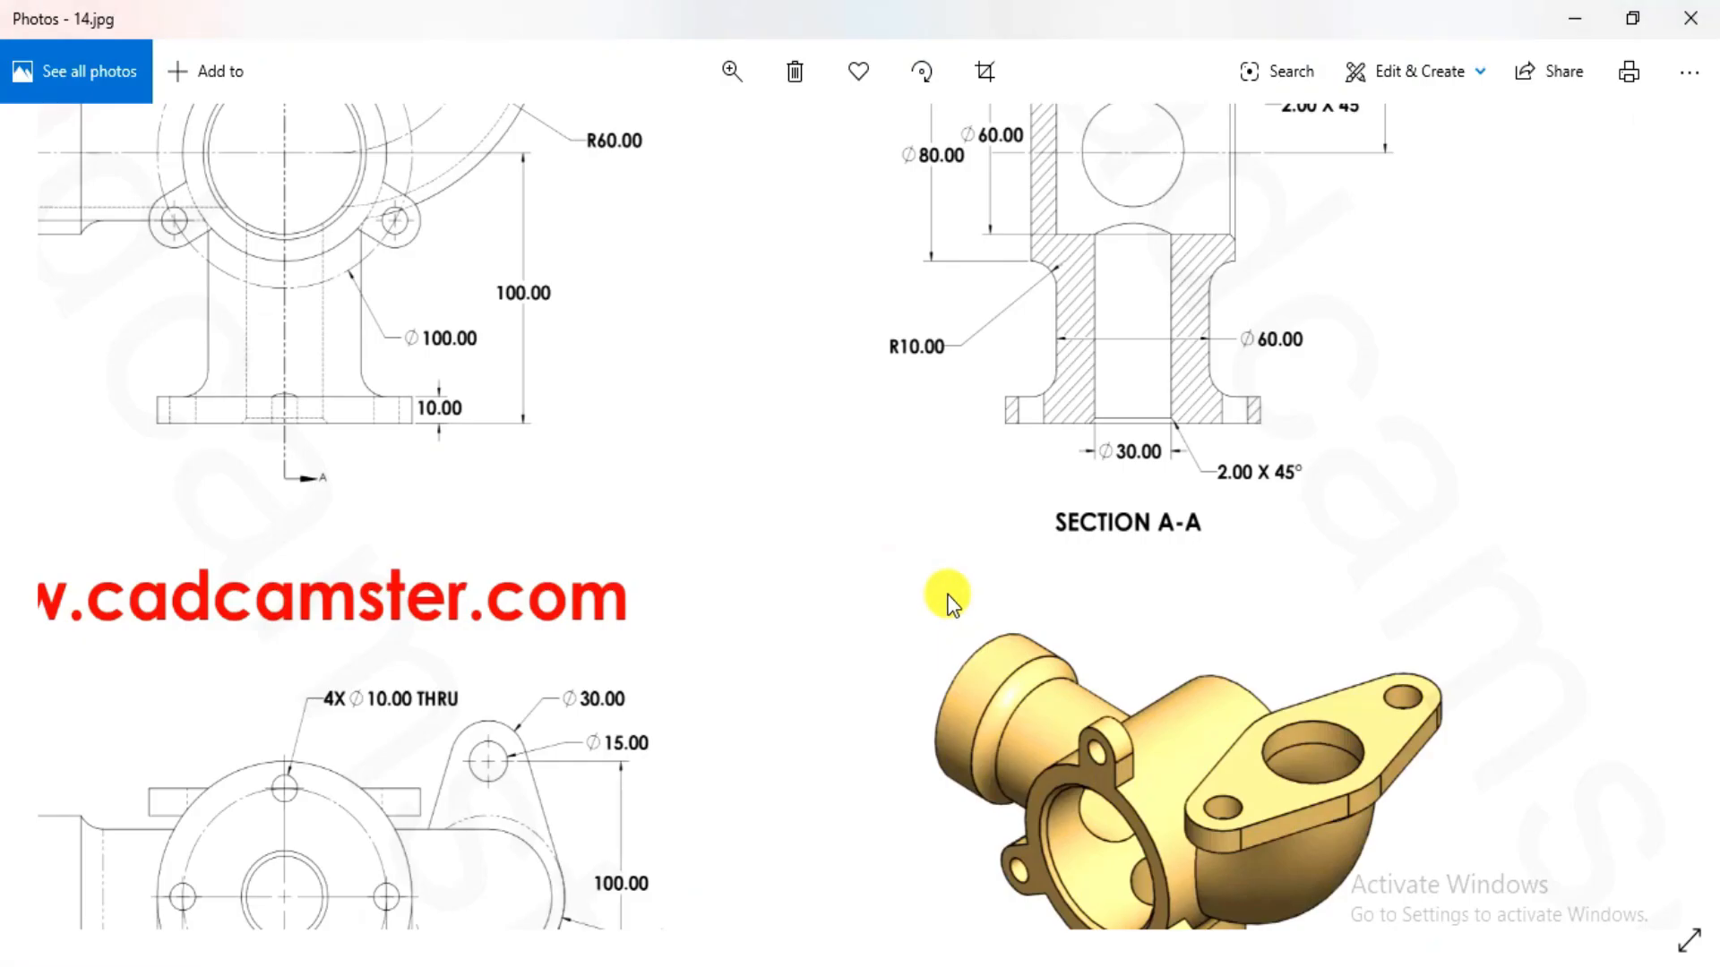
left_click_drag(947, 596, 1141, 233)
mouse_move(1367, 391)
left_mouse_down()
mouse_move(1252, 610)
mouse_move(1204, 770)
left_mouse_up()
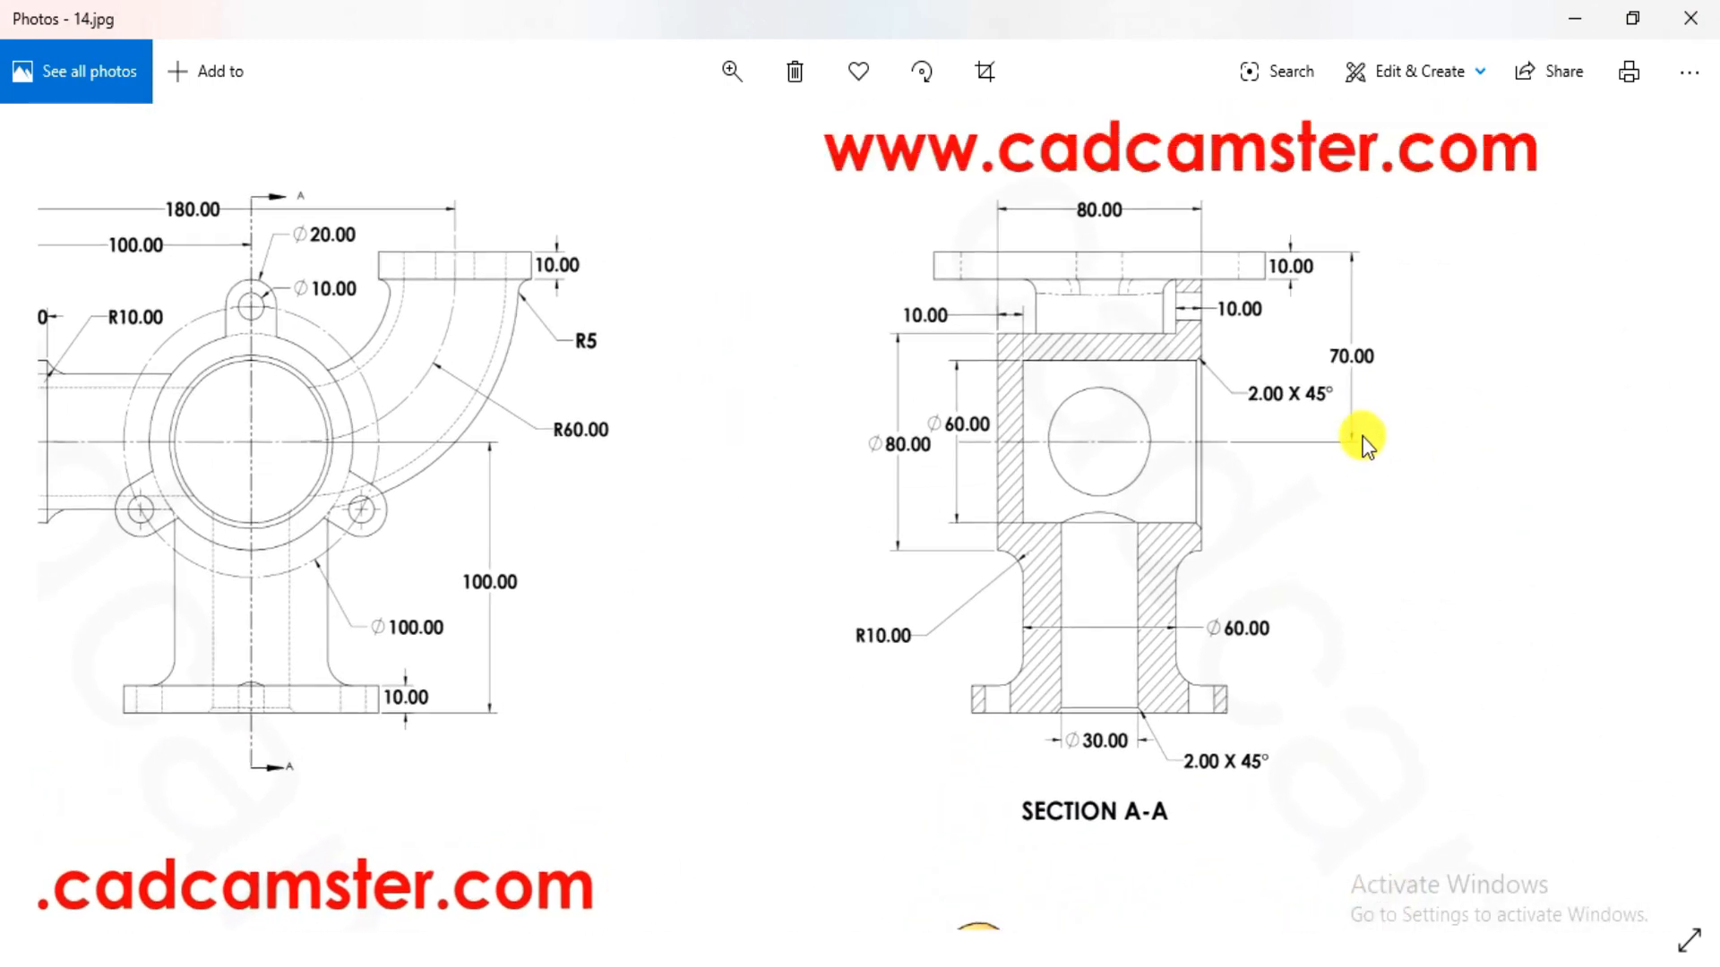
left_click_drag(1361, 439, 792, 493)
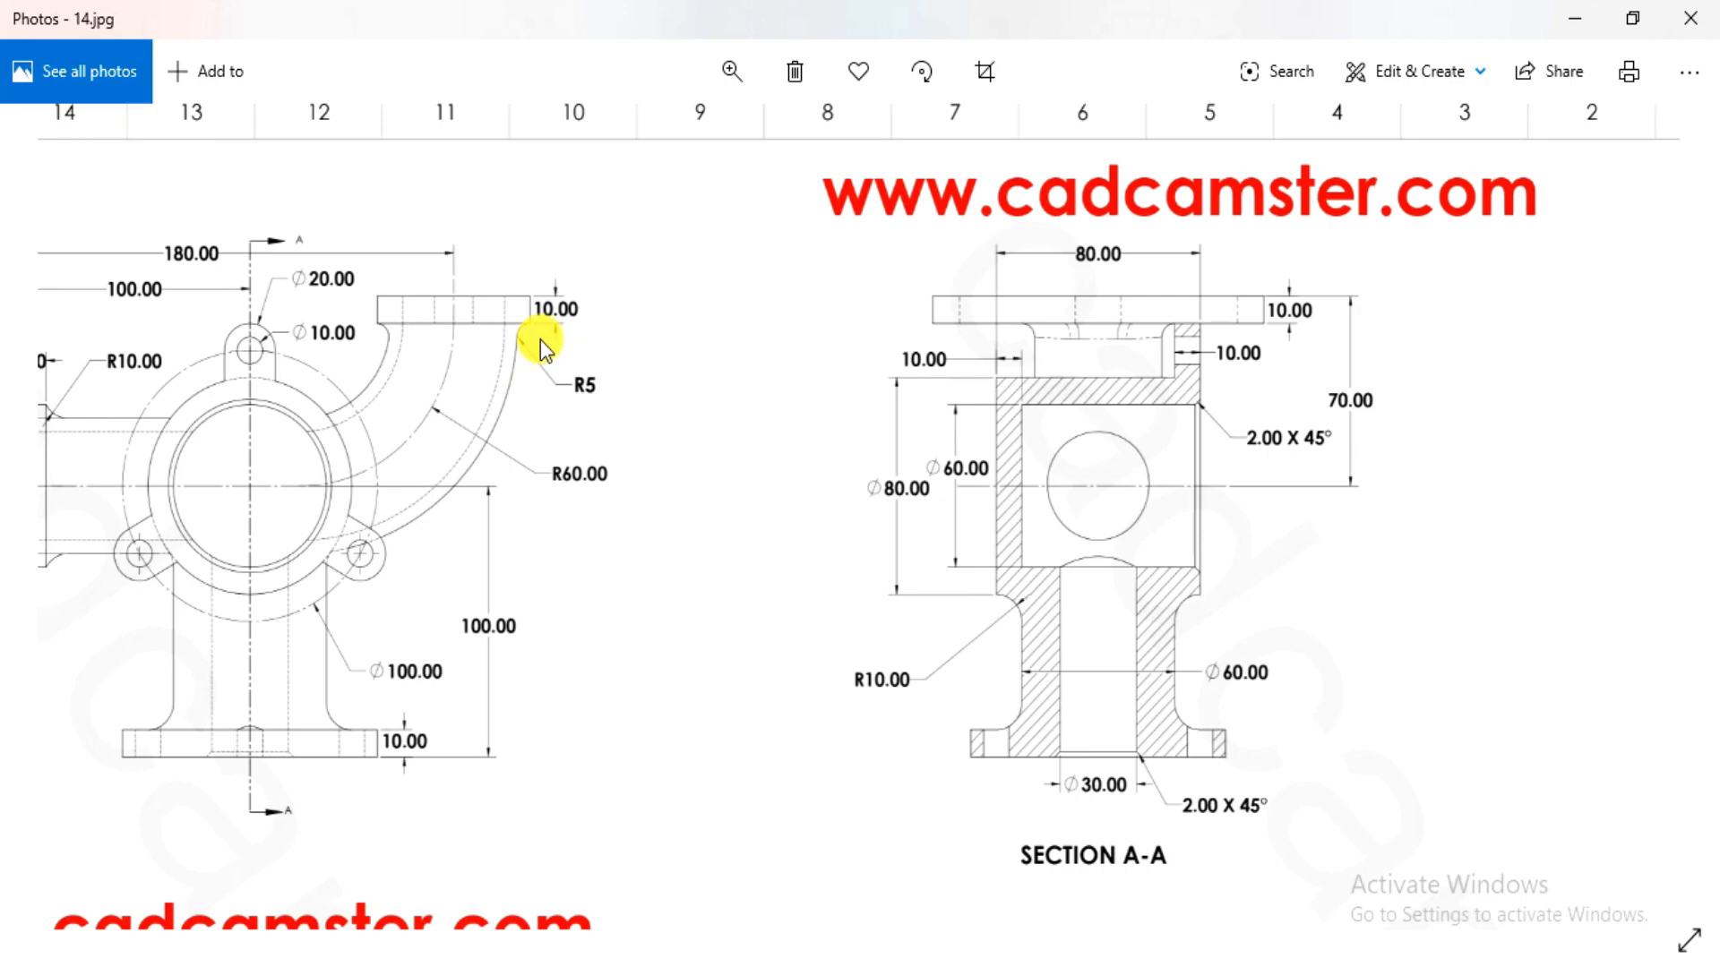
key("alt+Tab")
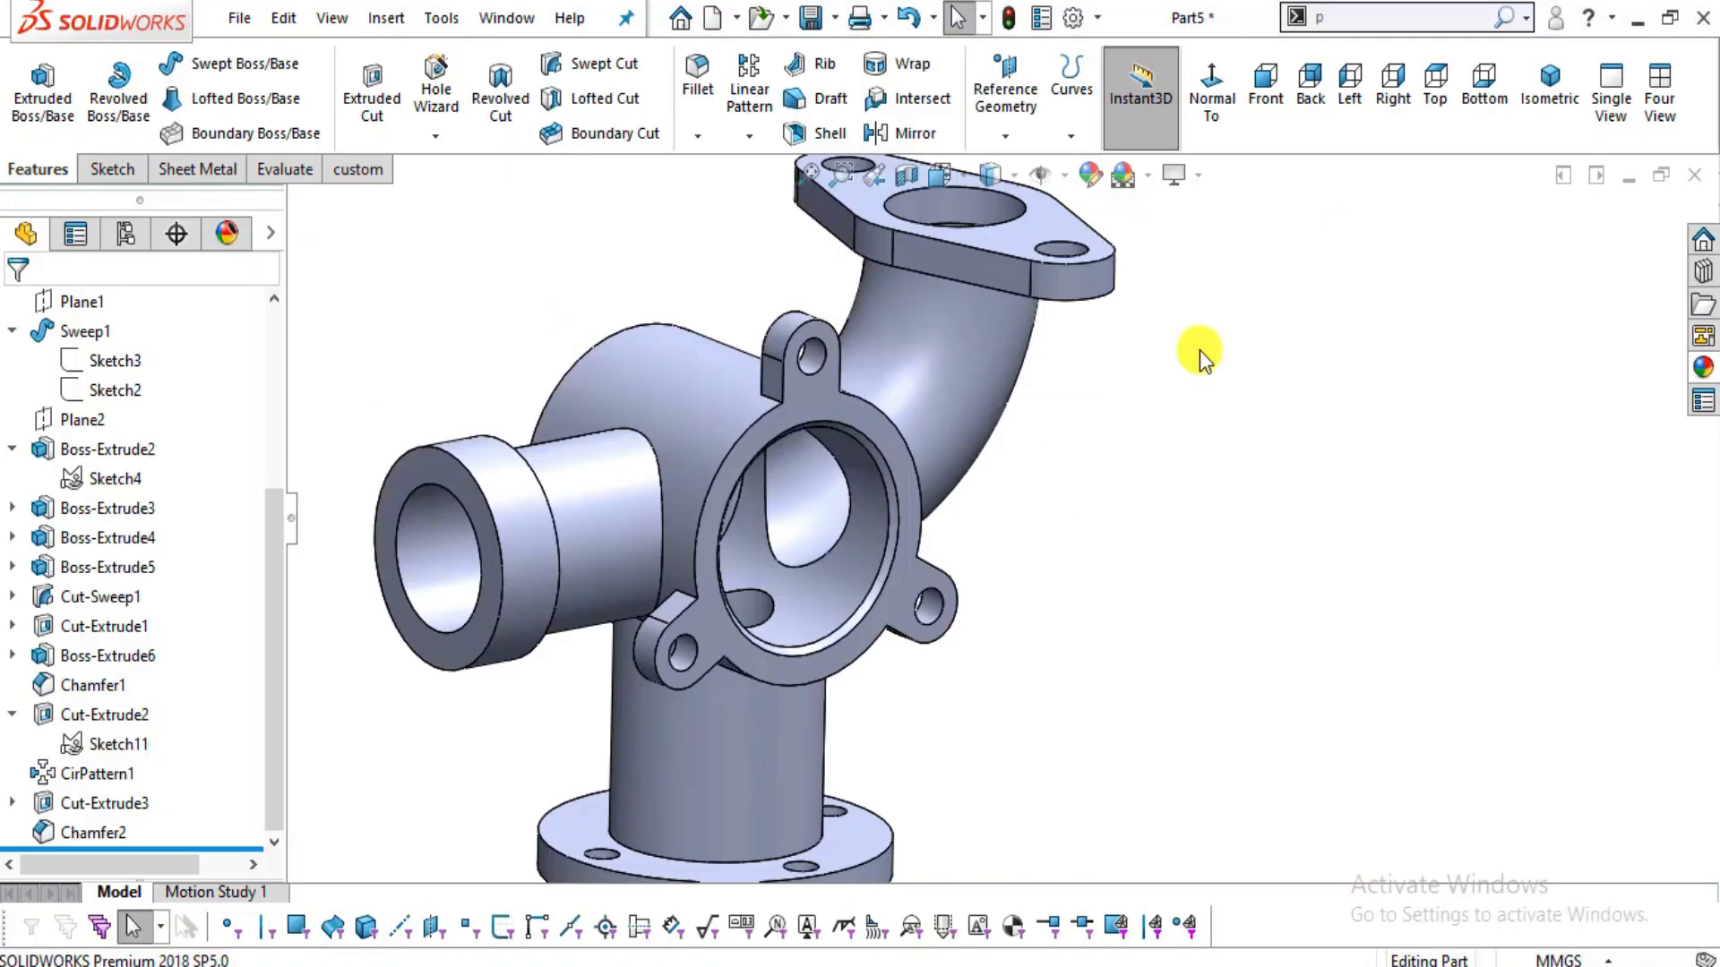
- Fillet the edge where the curved pipe meets the underside of the oval flange with a 5 mm radius
left_click(698, 76)
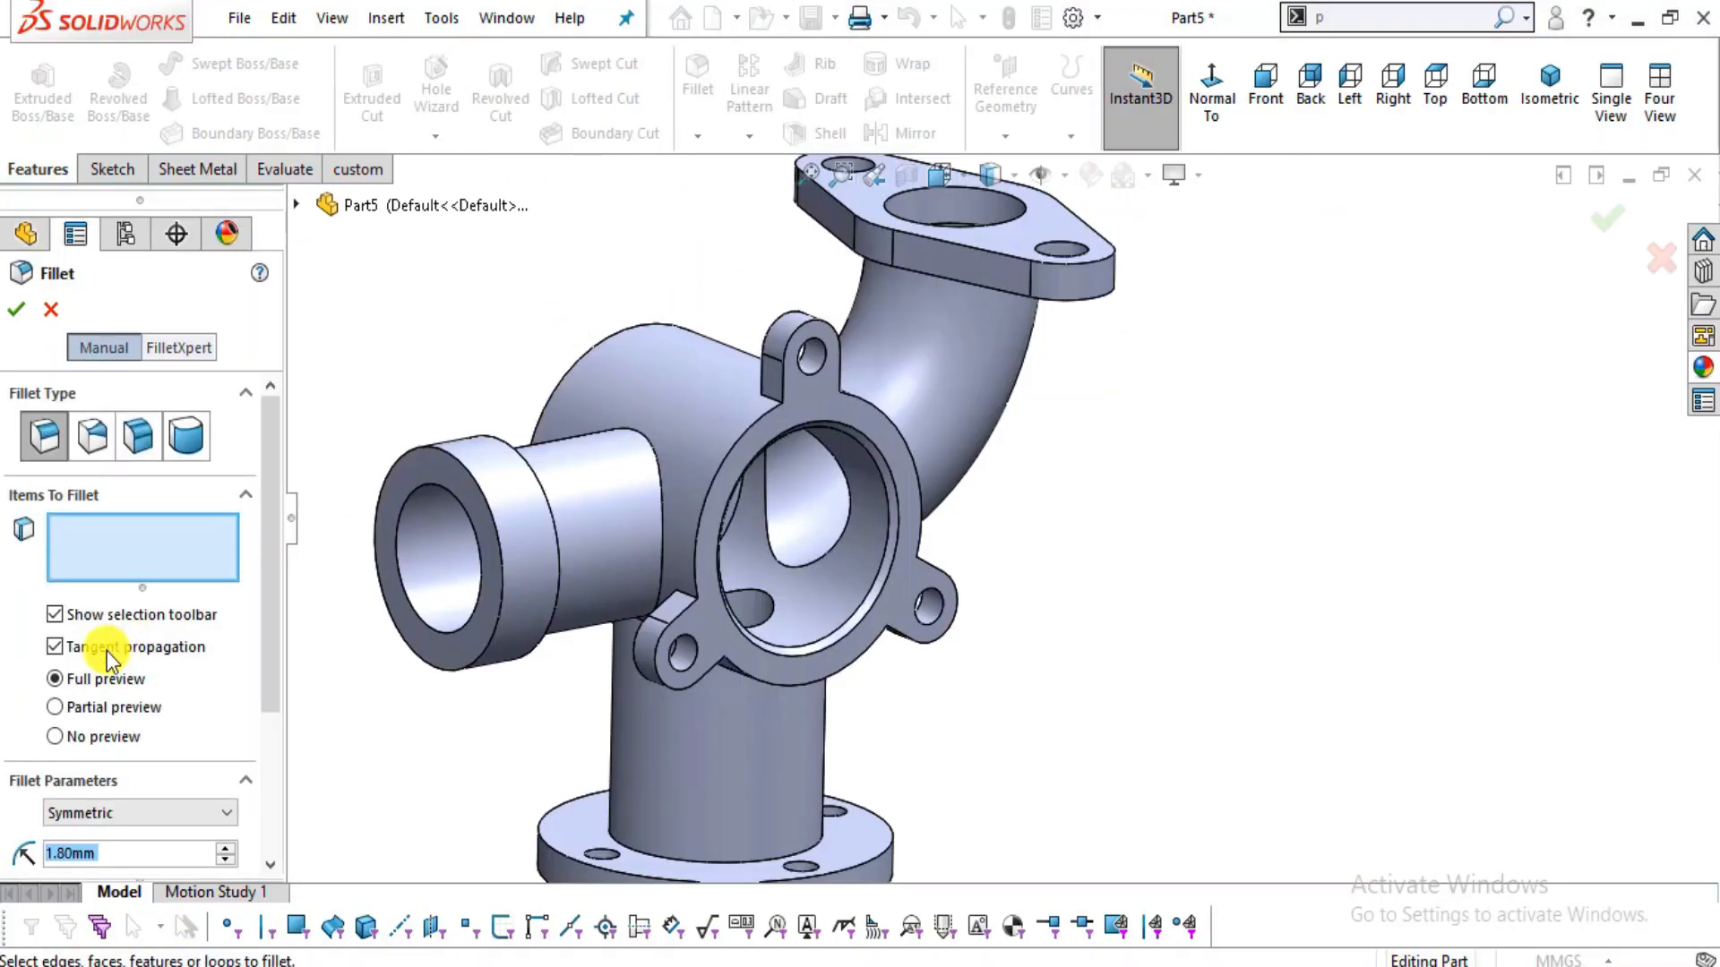
type("5")
key("Return")
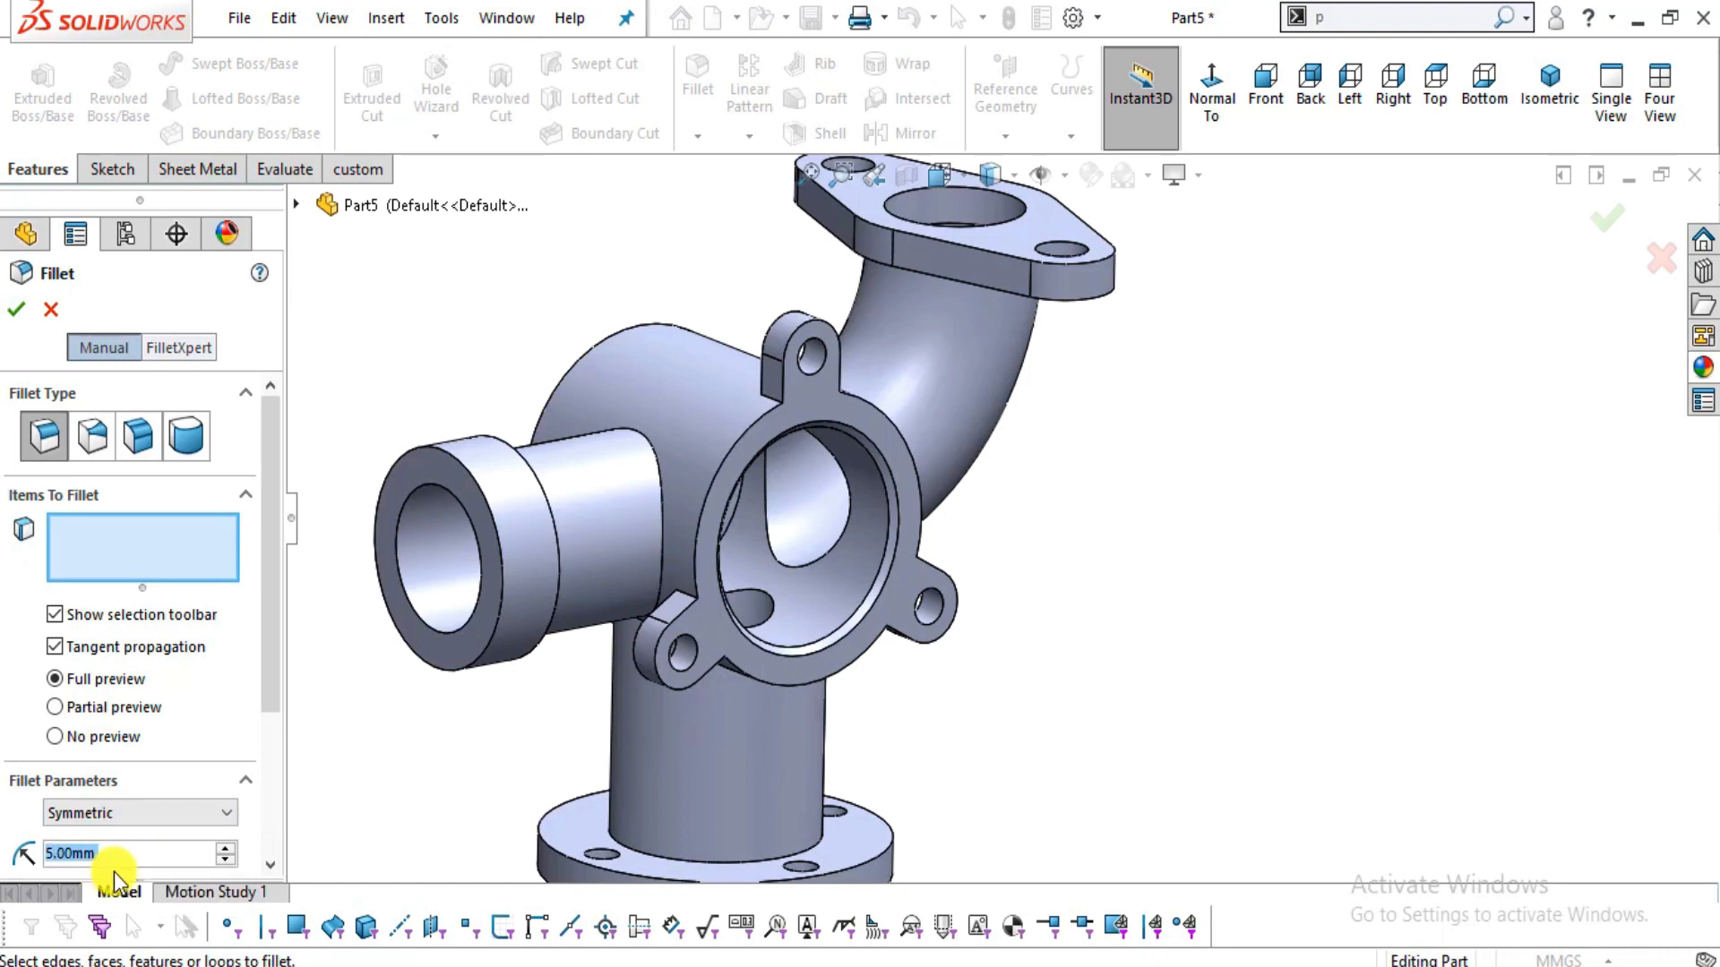
scroll(998, 357, "down", 4)
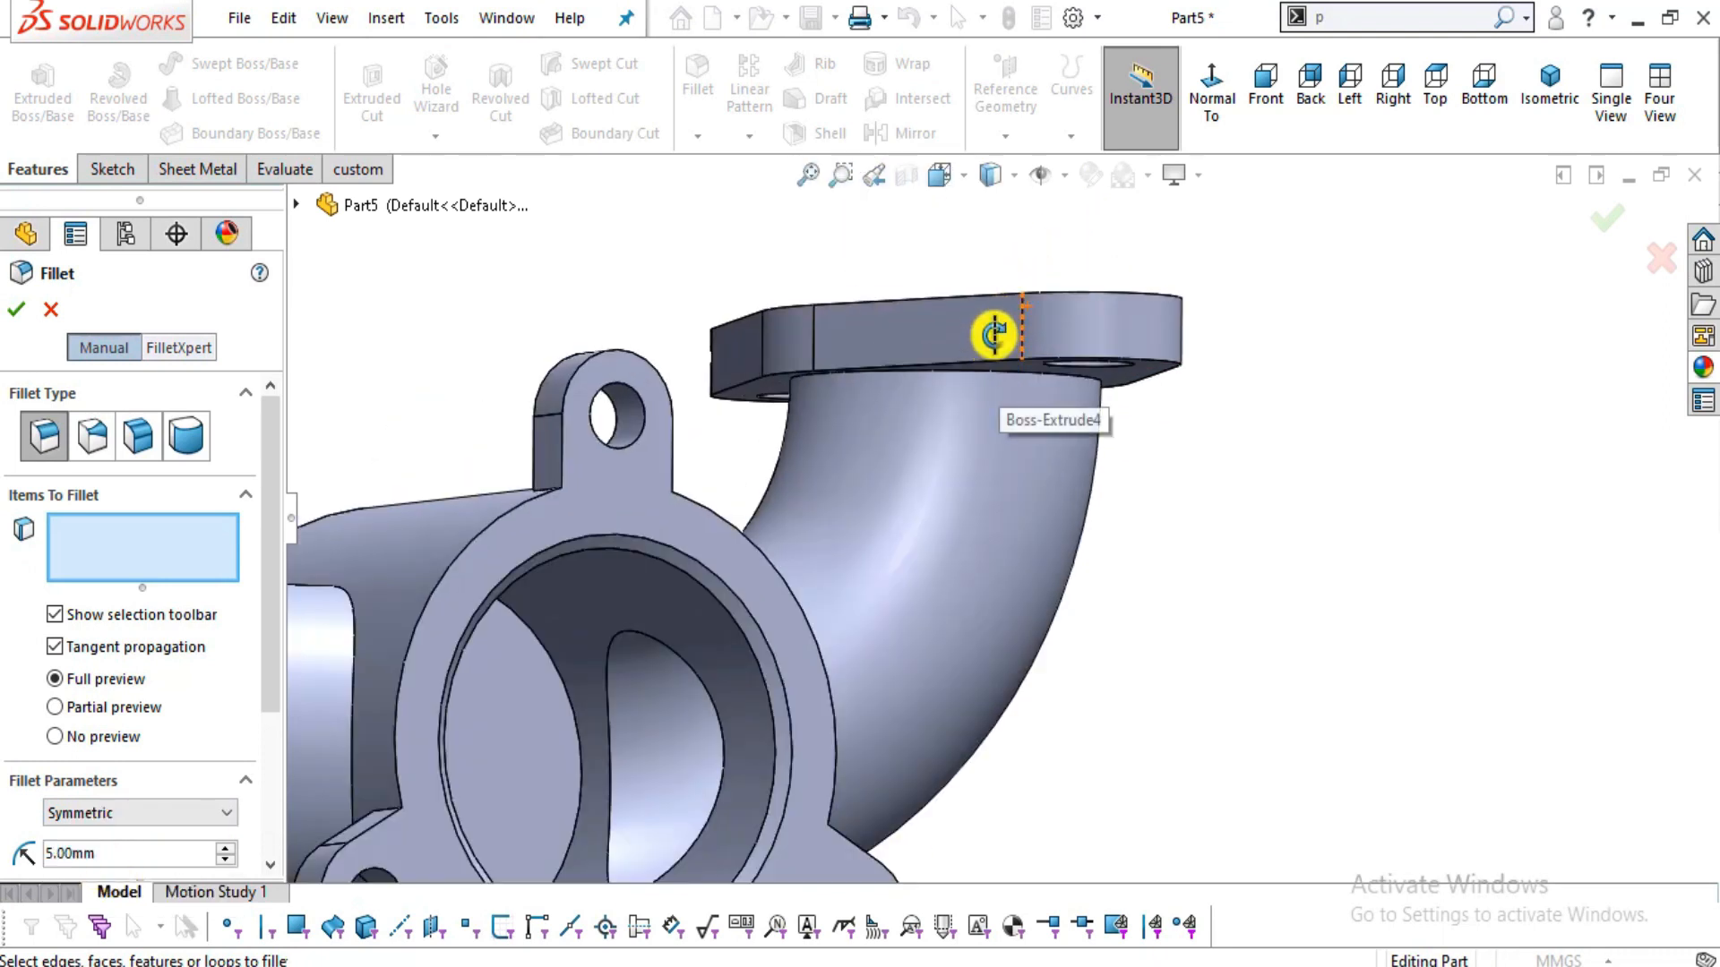
left_click(1026, 372)
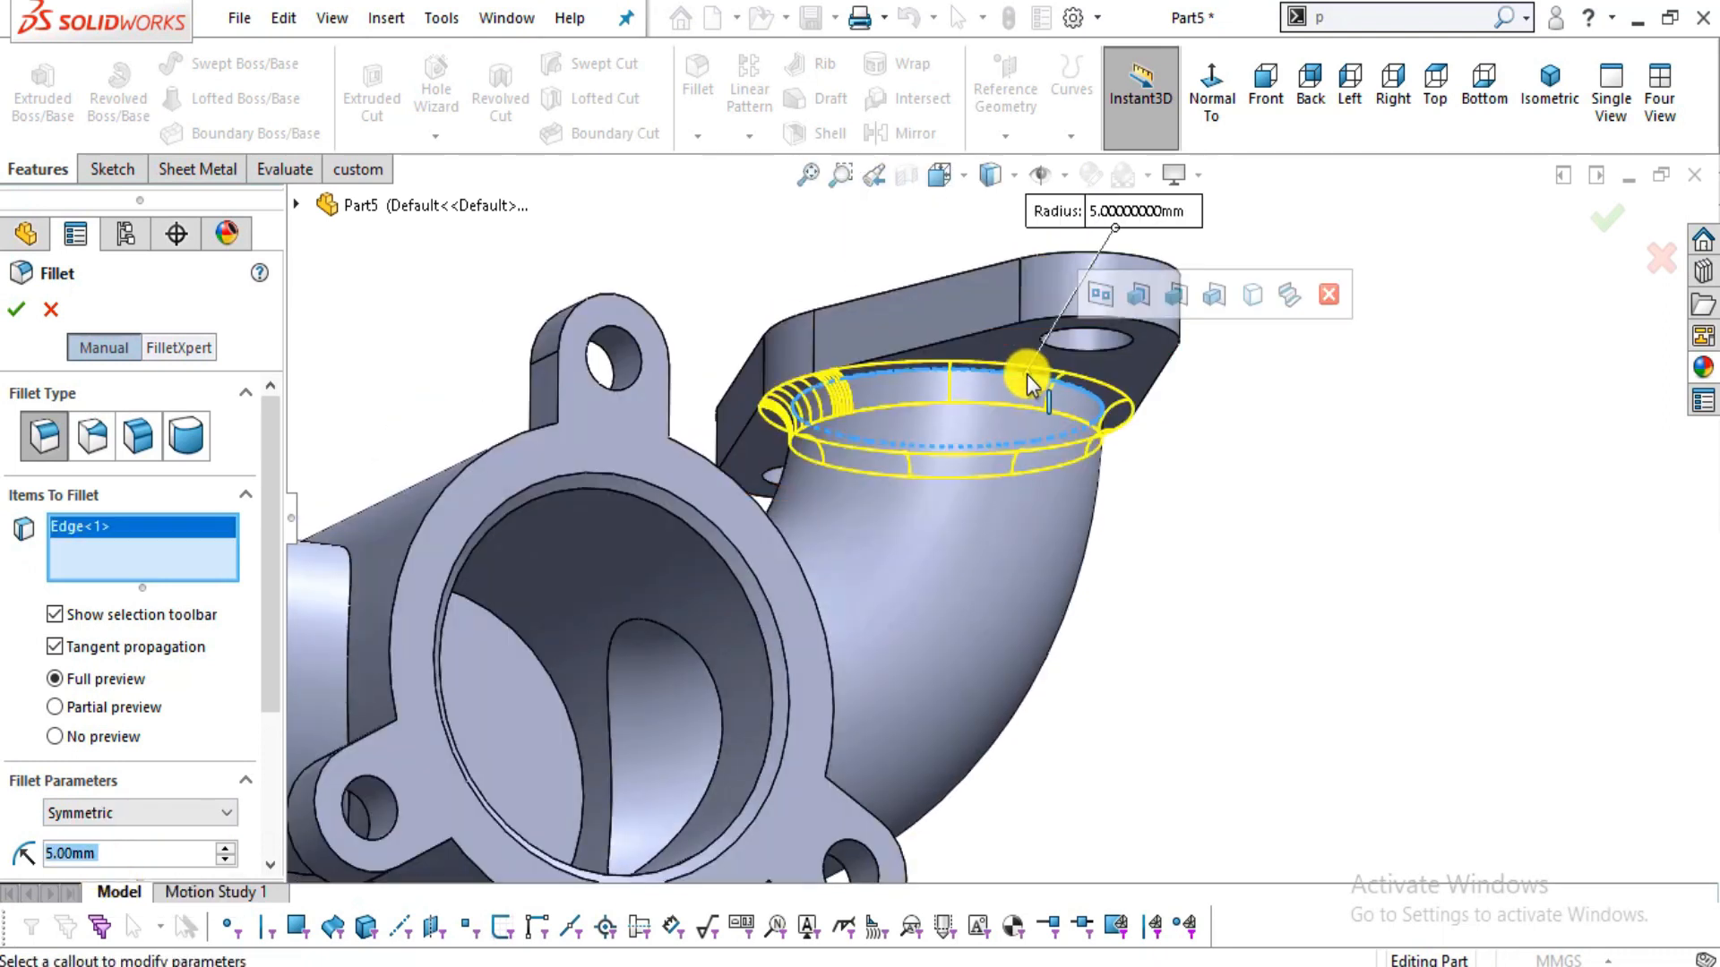
left_click(23, 305)
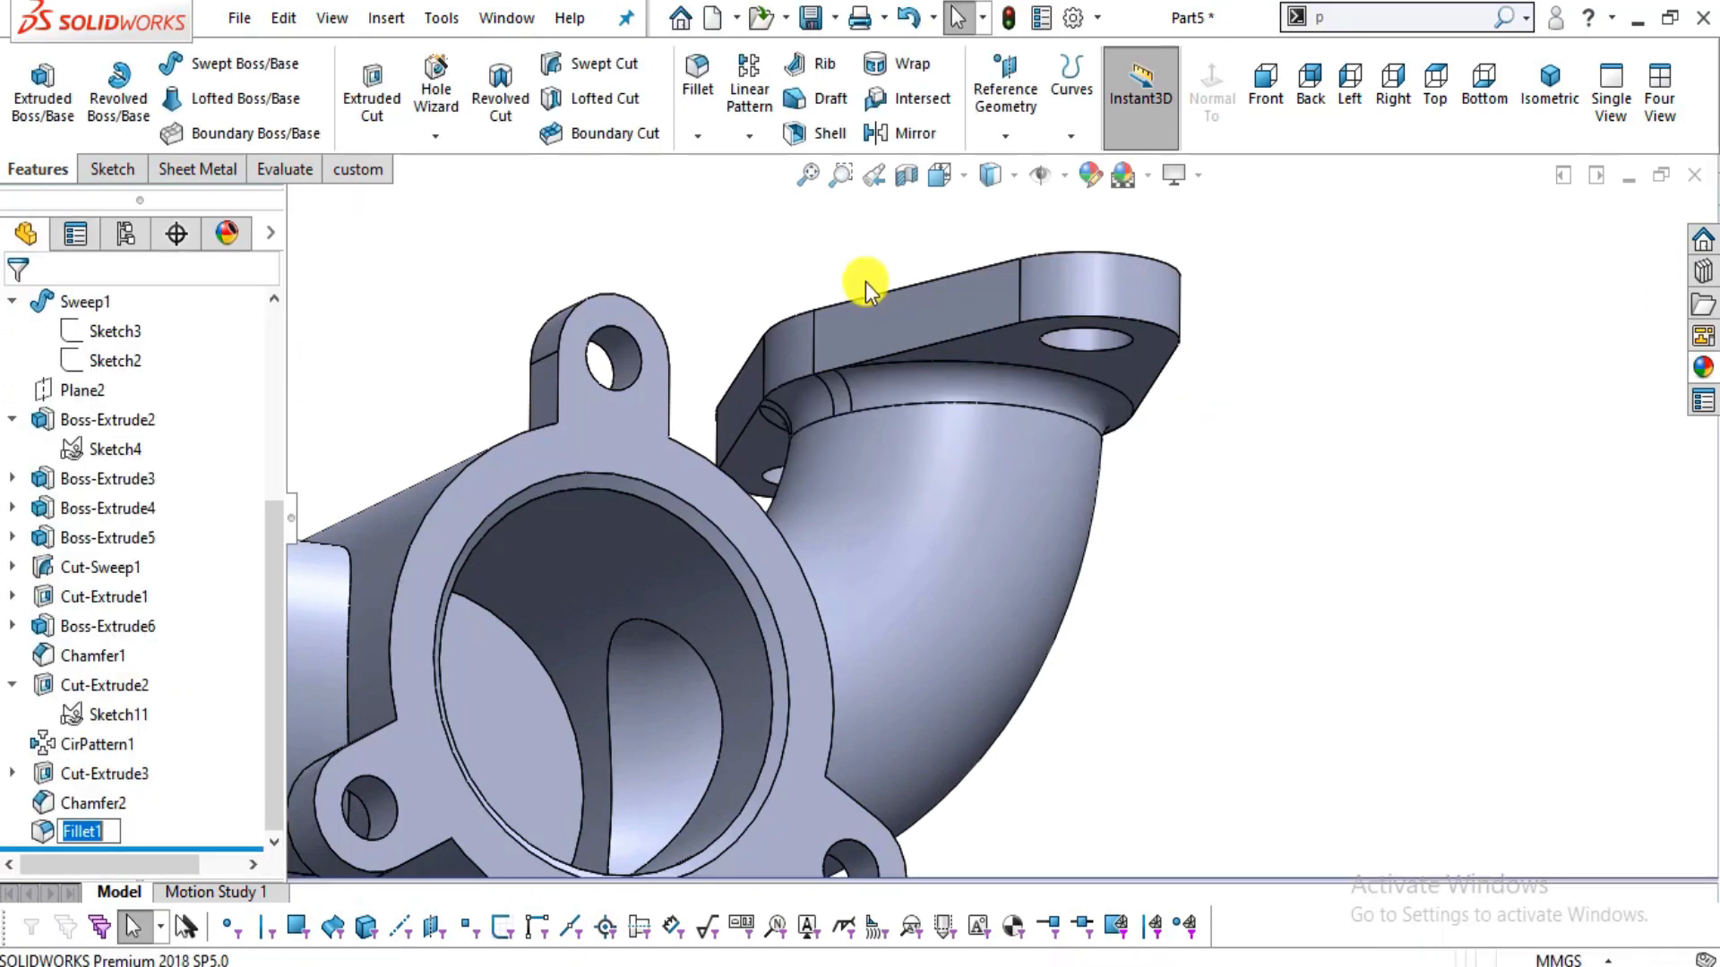
- Check the drawing's section view and start a 10 mm fillet on the edge where the vertical pipe meets the base flange
scroll(921, 487, "up", 6)
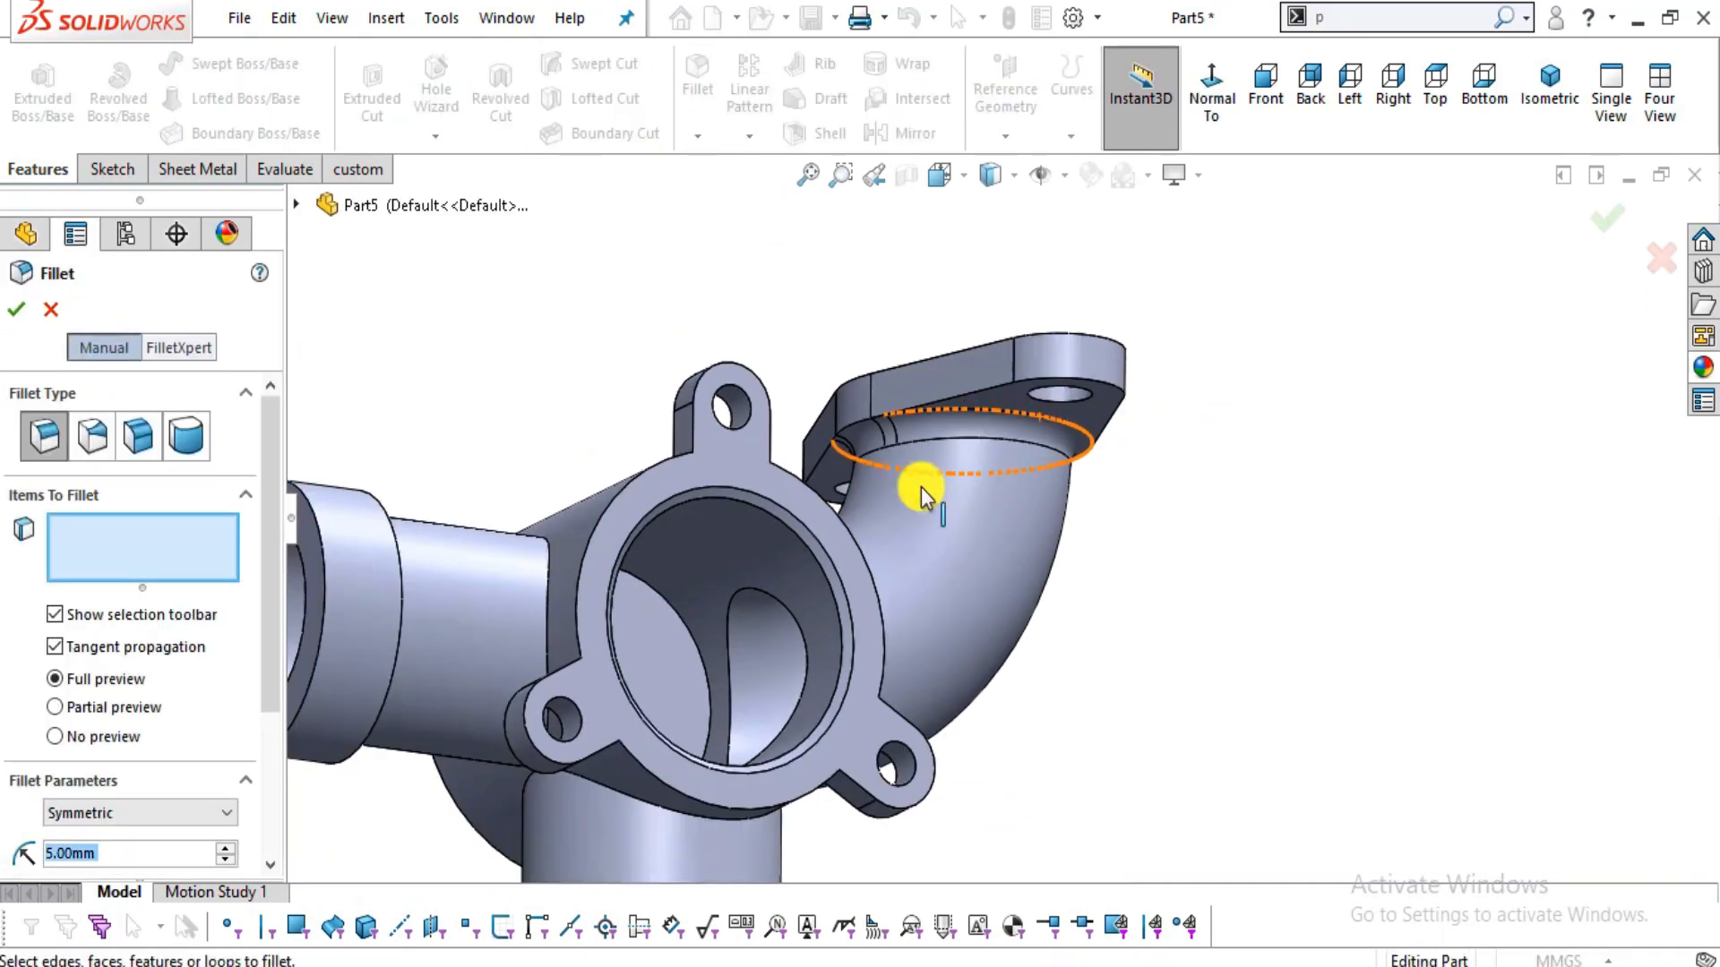
middle_click_drag(725, 697, 932, 656)
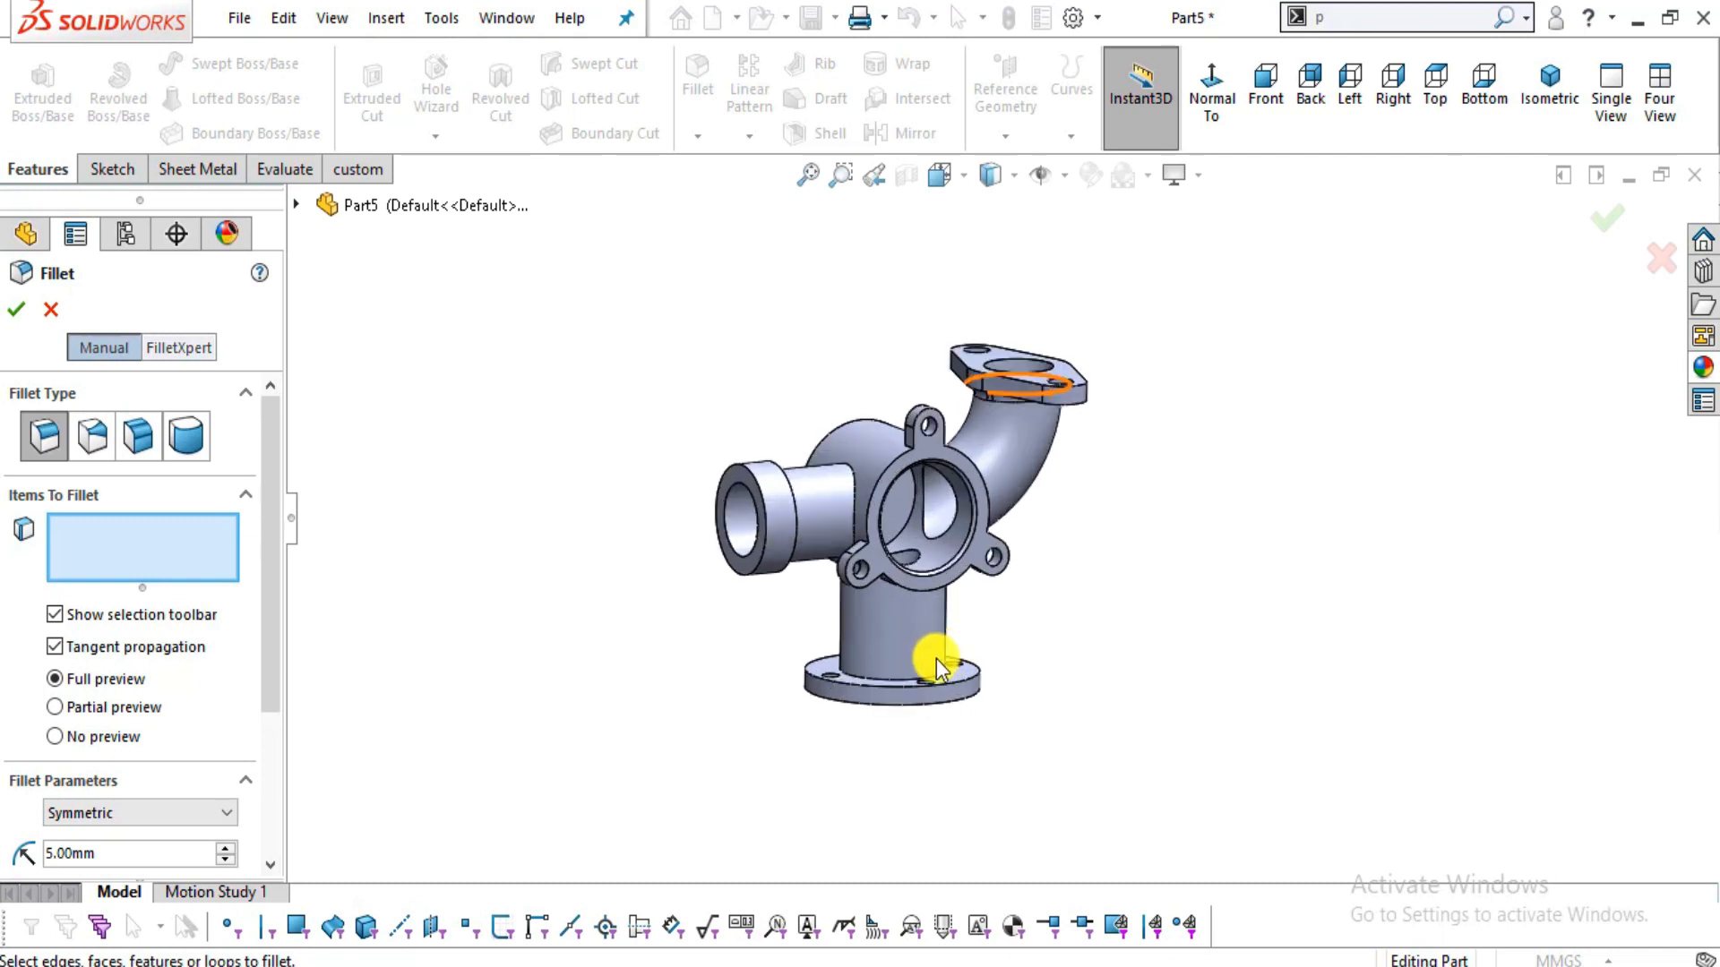
key("alt+Tab")
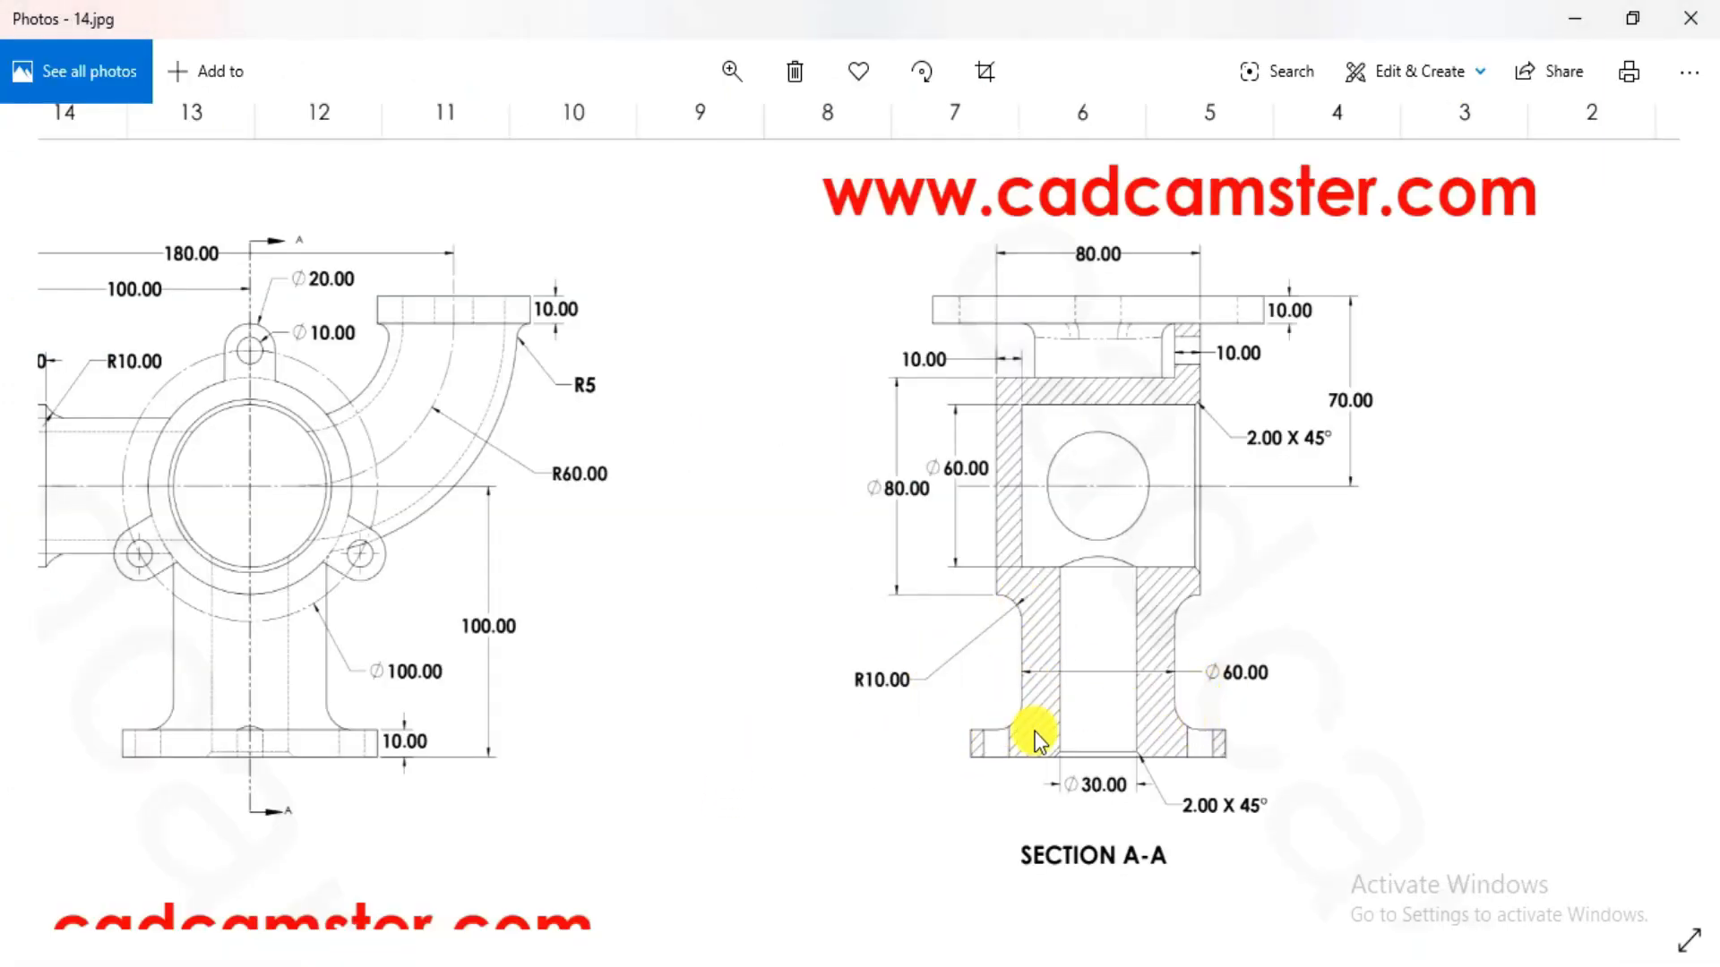
key("alt+Tab")
middle_click_drag(993, 581, 867, 701)
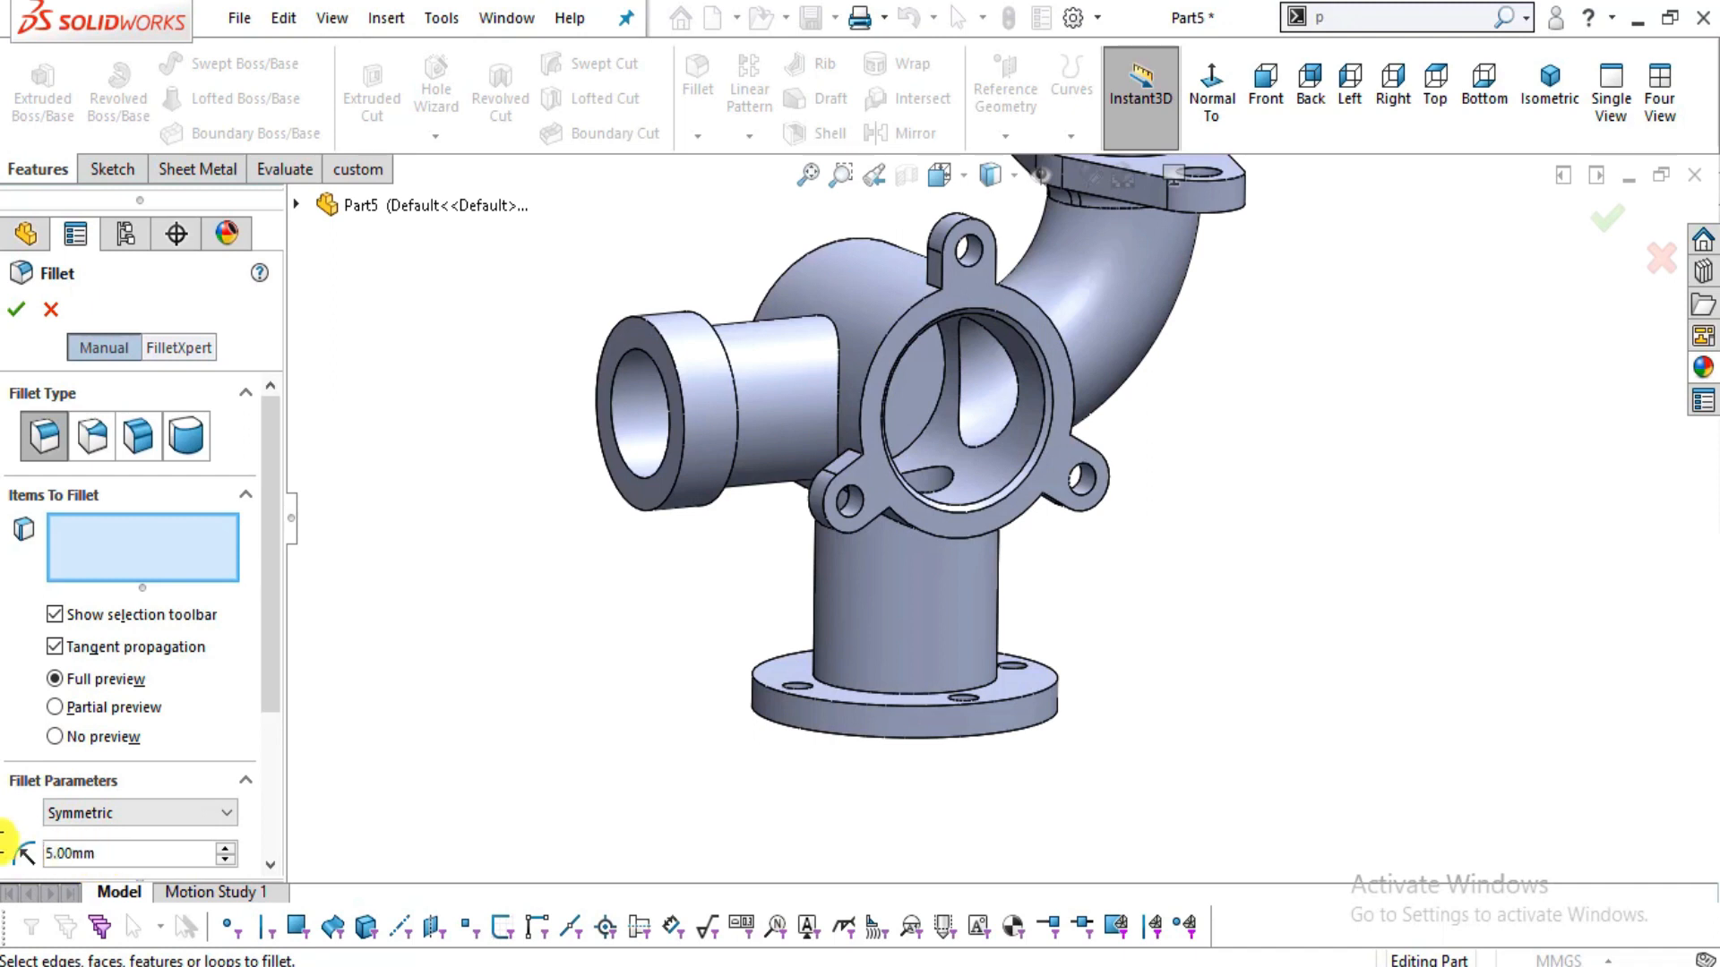
type("10")
key("Return")
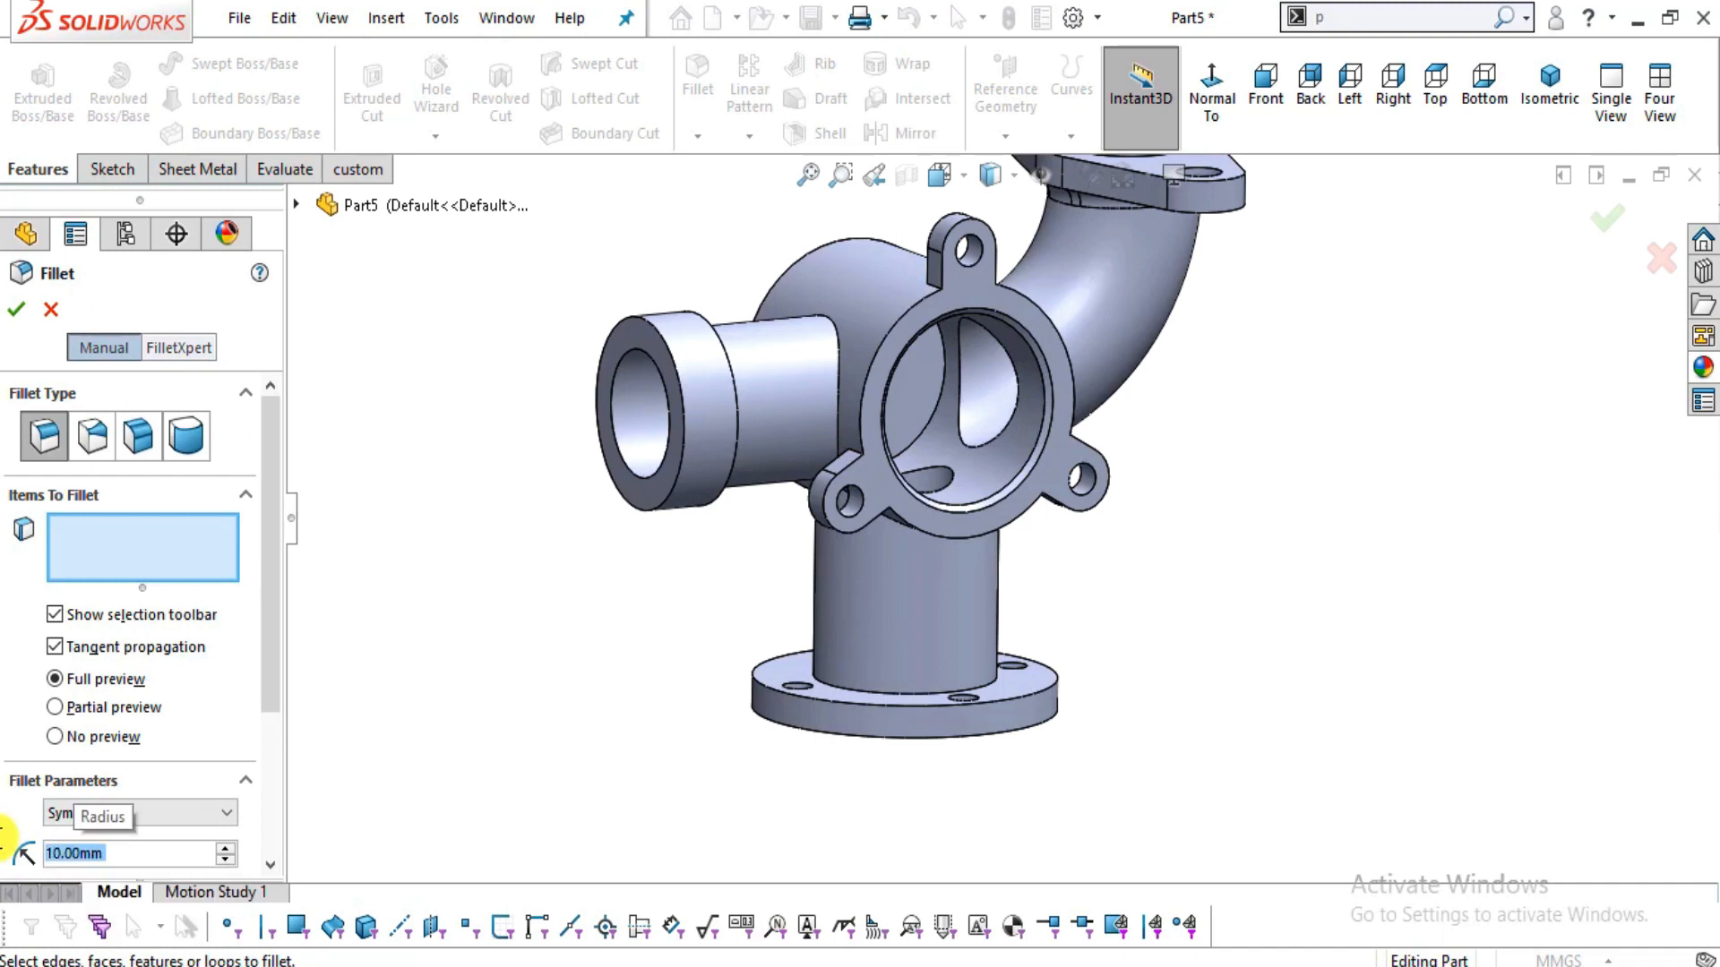
scroll(860, 683, "down", 3)
left_click(839, 652)
- Add the vertical pipe's junction with the main cylindrical body to the 10 mm fillet and finish it
middle_click_drag(910, 603, 1019, 336)
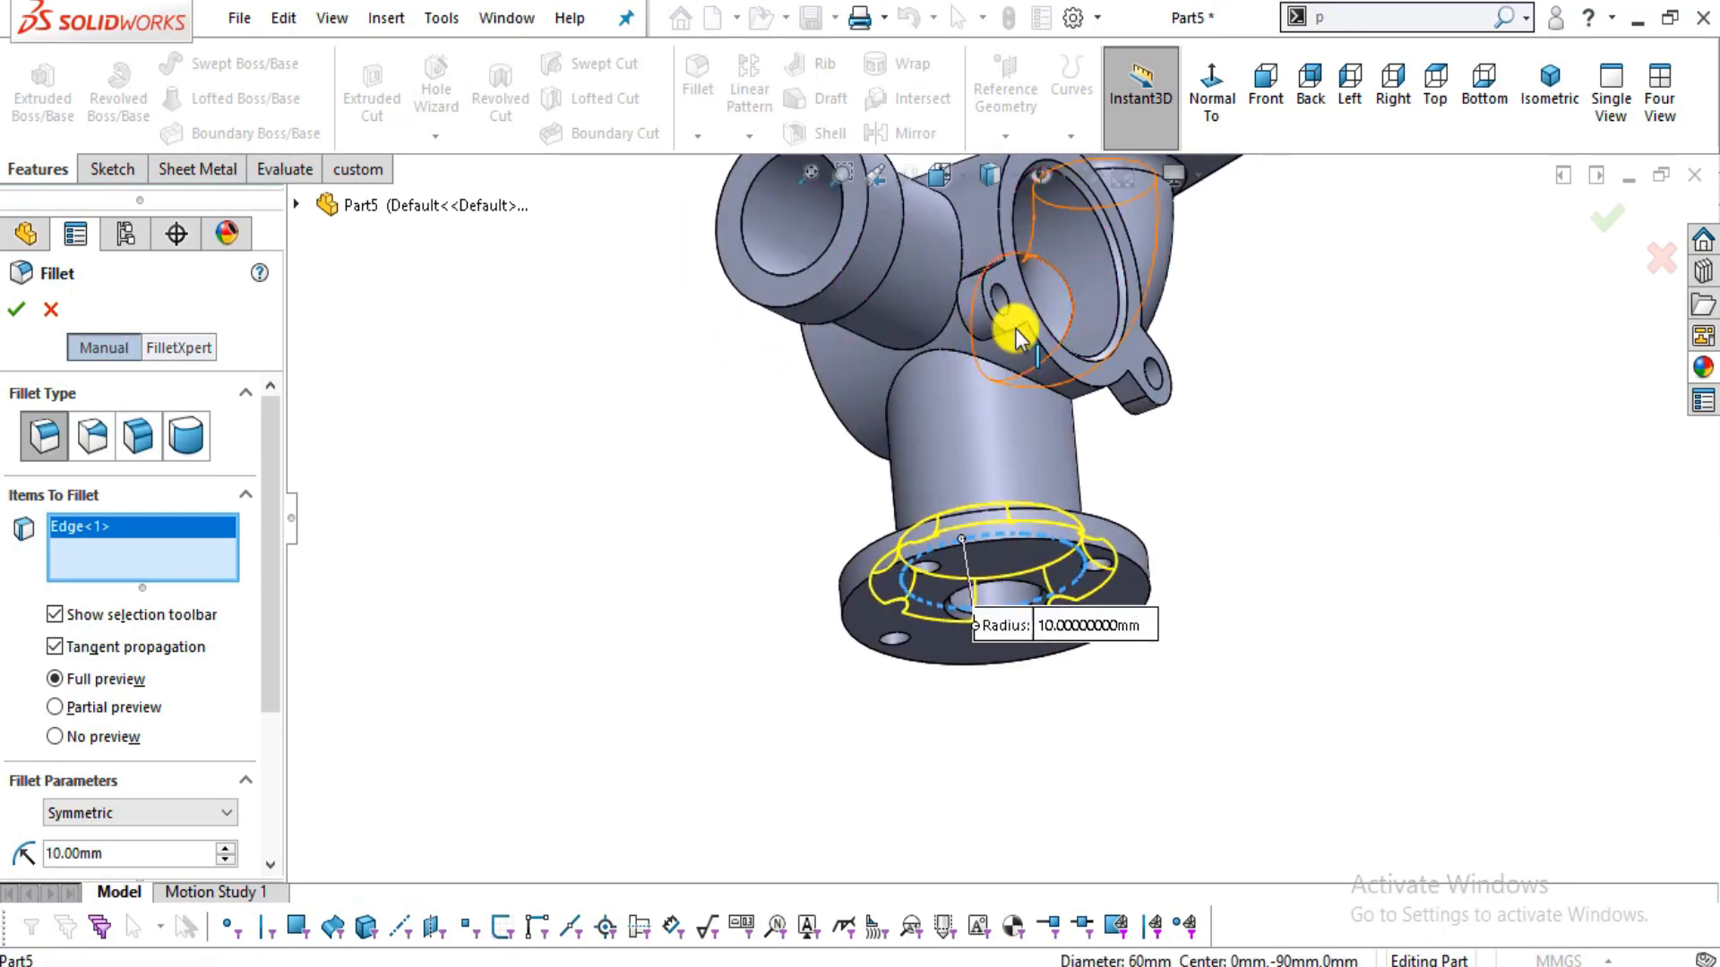
left_click(976, 367)
key("alt+Tab")
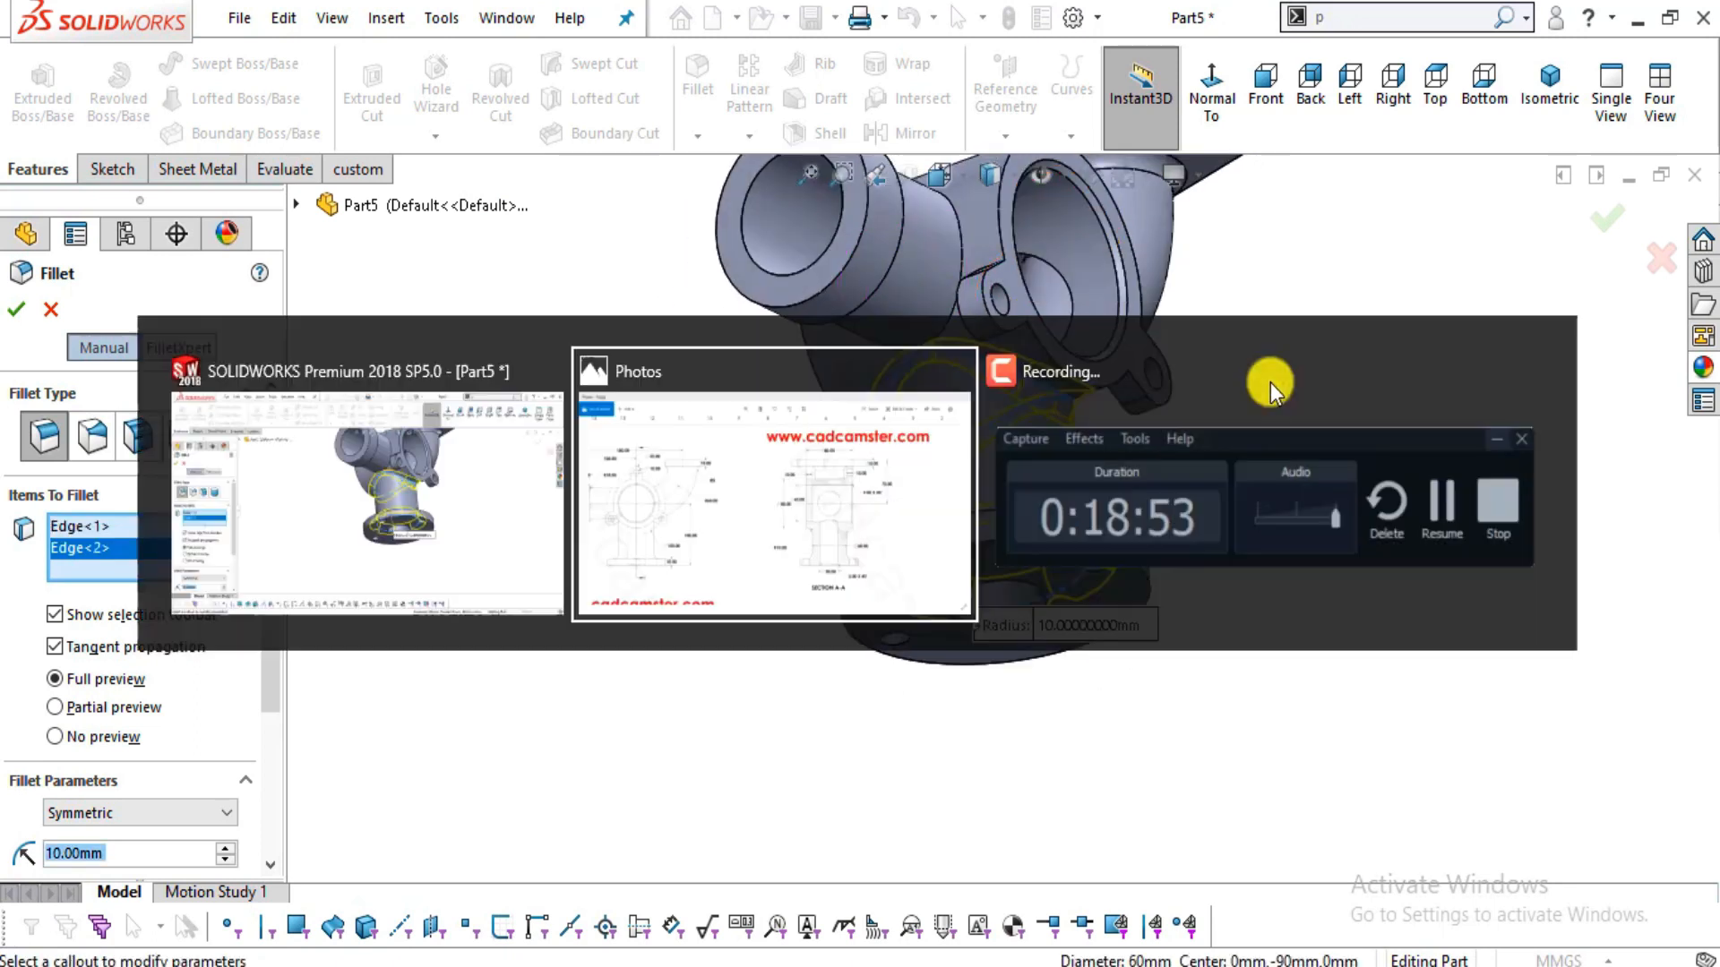
key("alt+Tab")
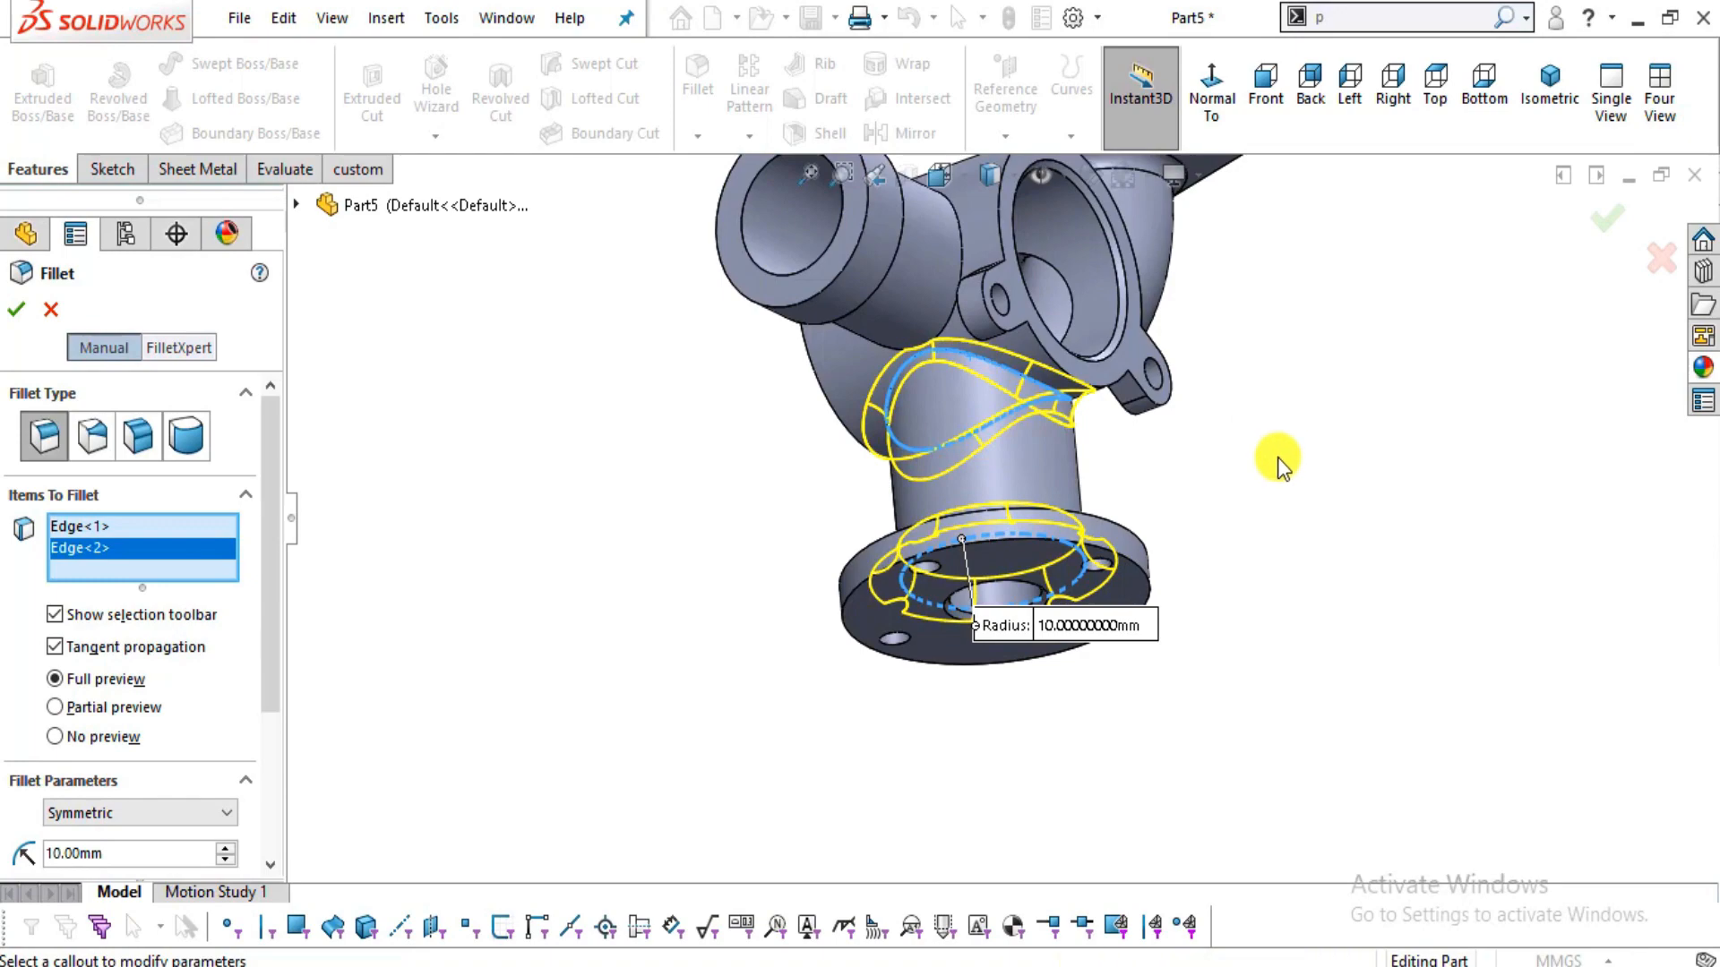
middle_click_drag(1279, 461, 1239, 588)
key("alt+Tab")
key("alt+Tab")
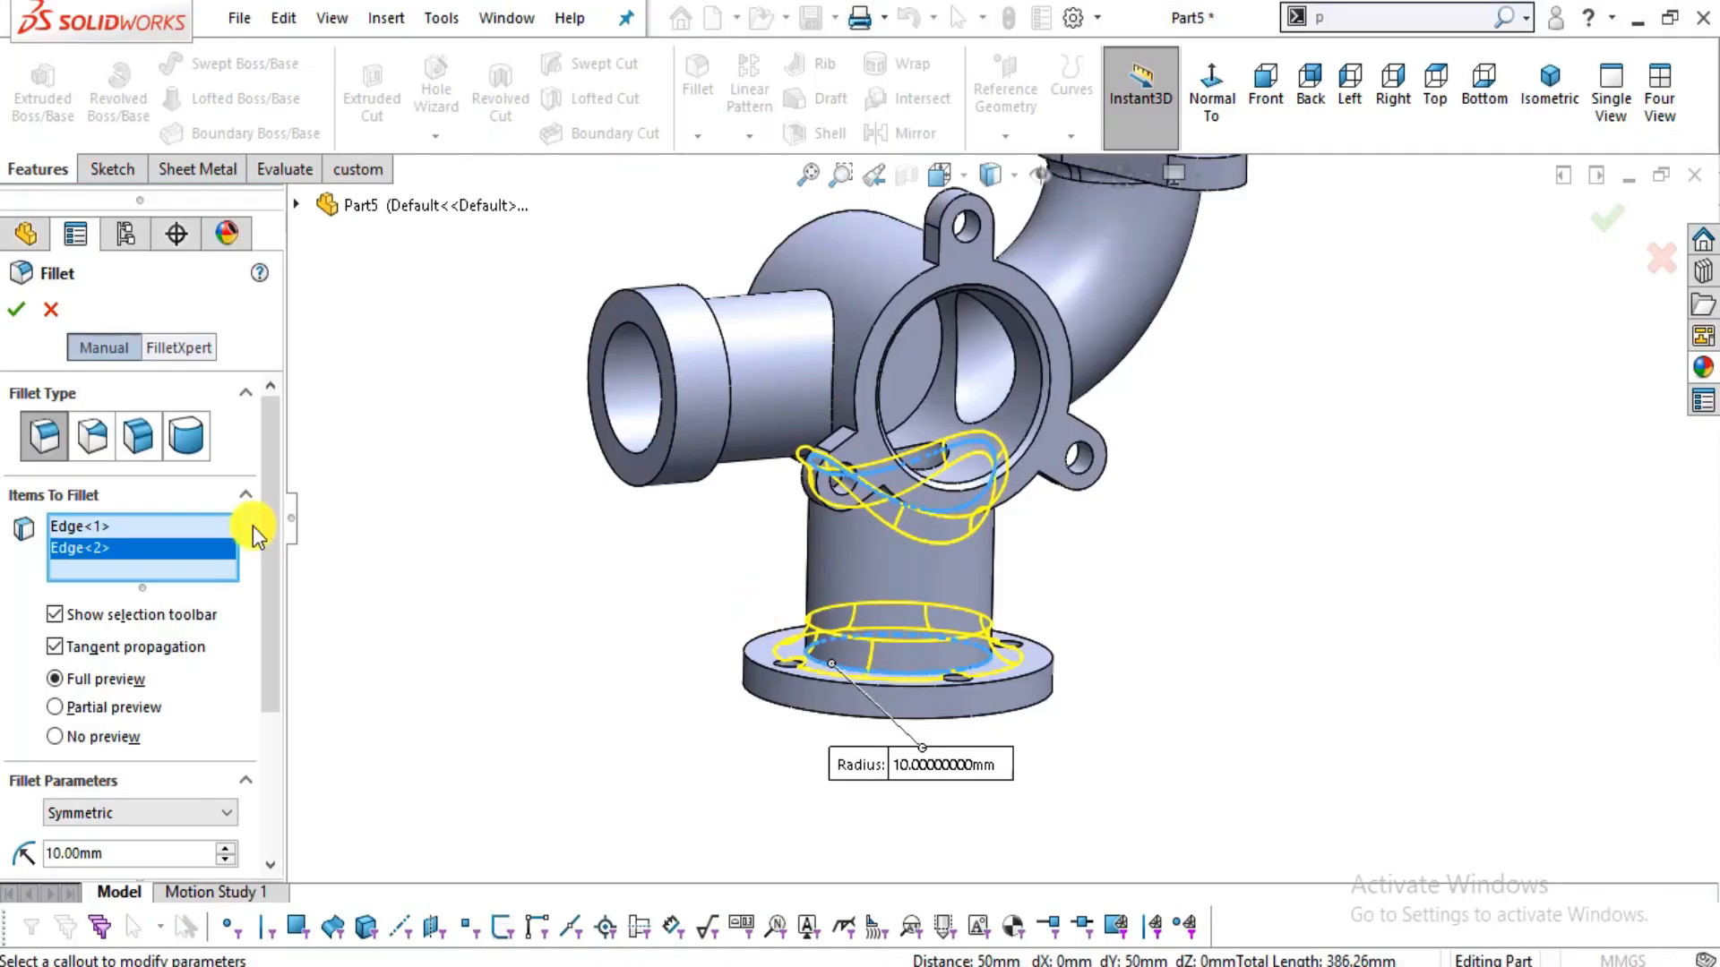
left_click(16, 312)
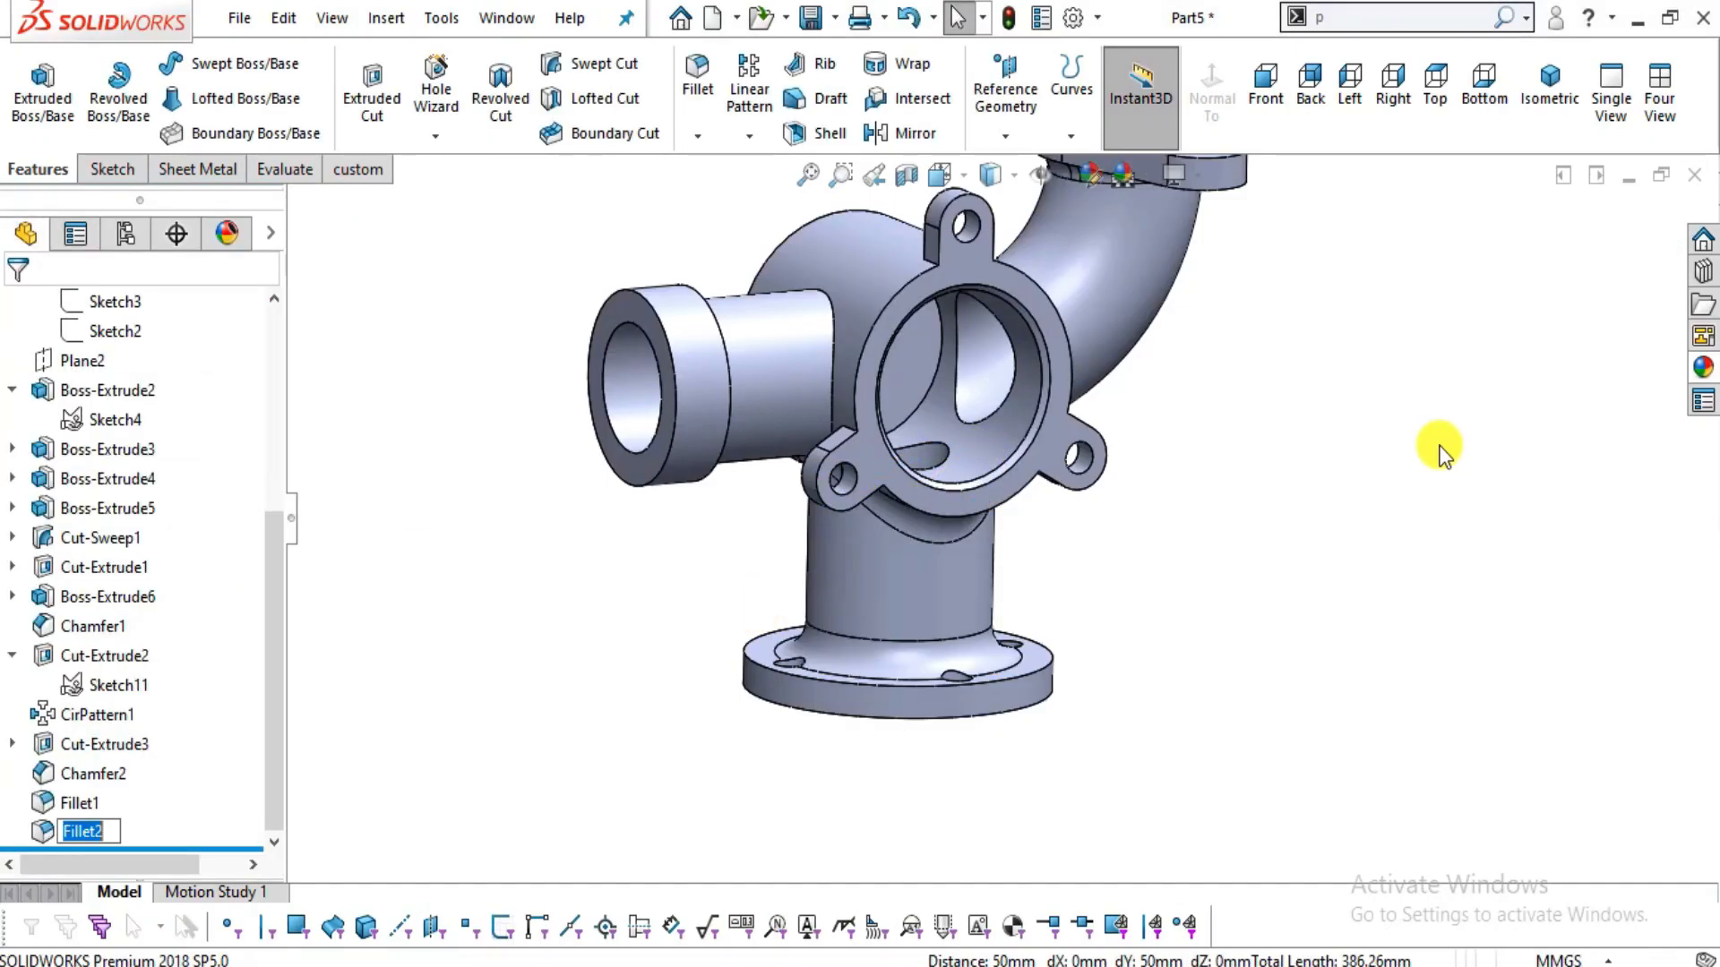
- Check the drawing's views and fillet the edge where the horizontal pipe meets its end collar with a 10 mm radius
middle_click_drag(1082, 559, 1048, 514)
mouse_move(1018, 500)
left_mouse_down()
mouse_move(1118, 360)
mouse_move(1347, 364)
mouse_move(1435, 319)
left_mouse_up()
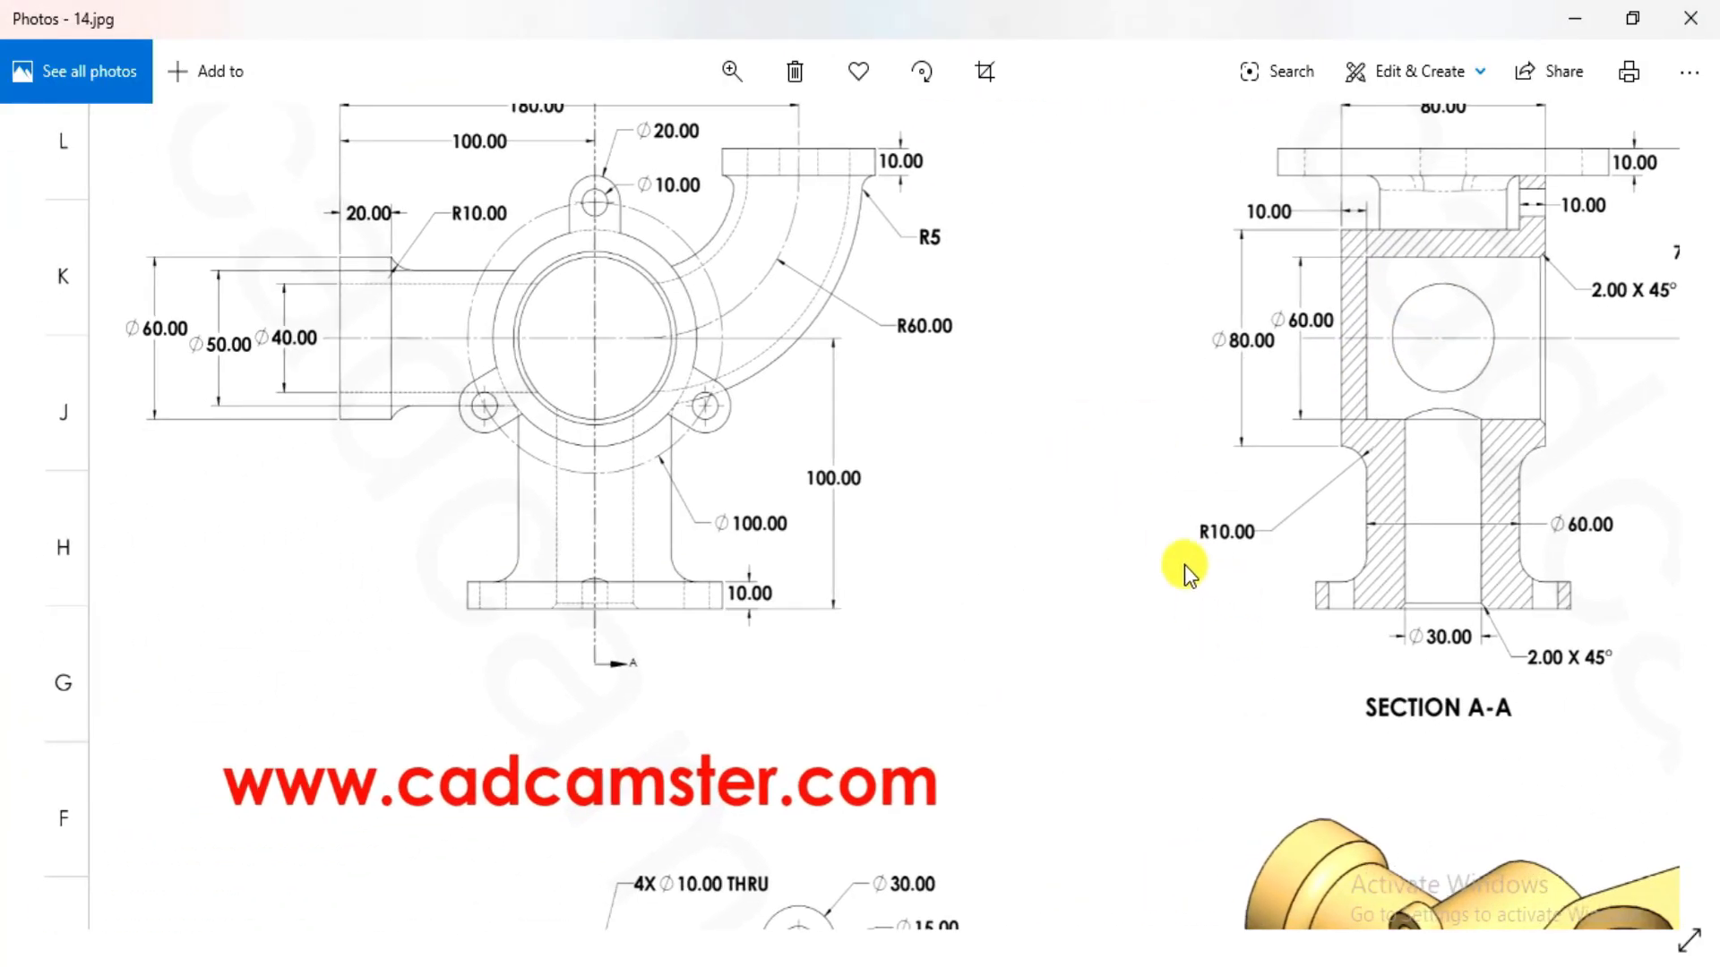
mouse_move(1014, 573)
left_mouse_down()
mouse_move(908, 605)
mouse_move(729, 576)
mouse_move(729, 297)
left_mouse_up()
scroll(990, 568, "down", 1)
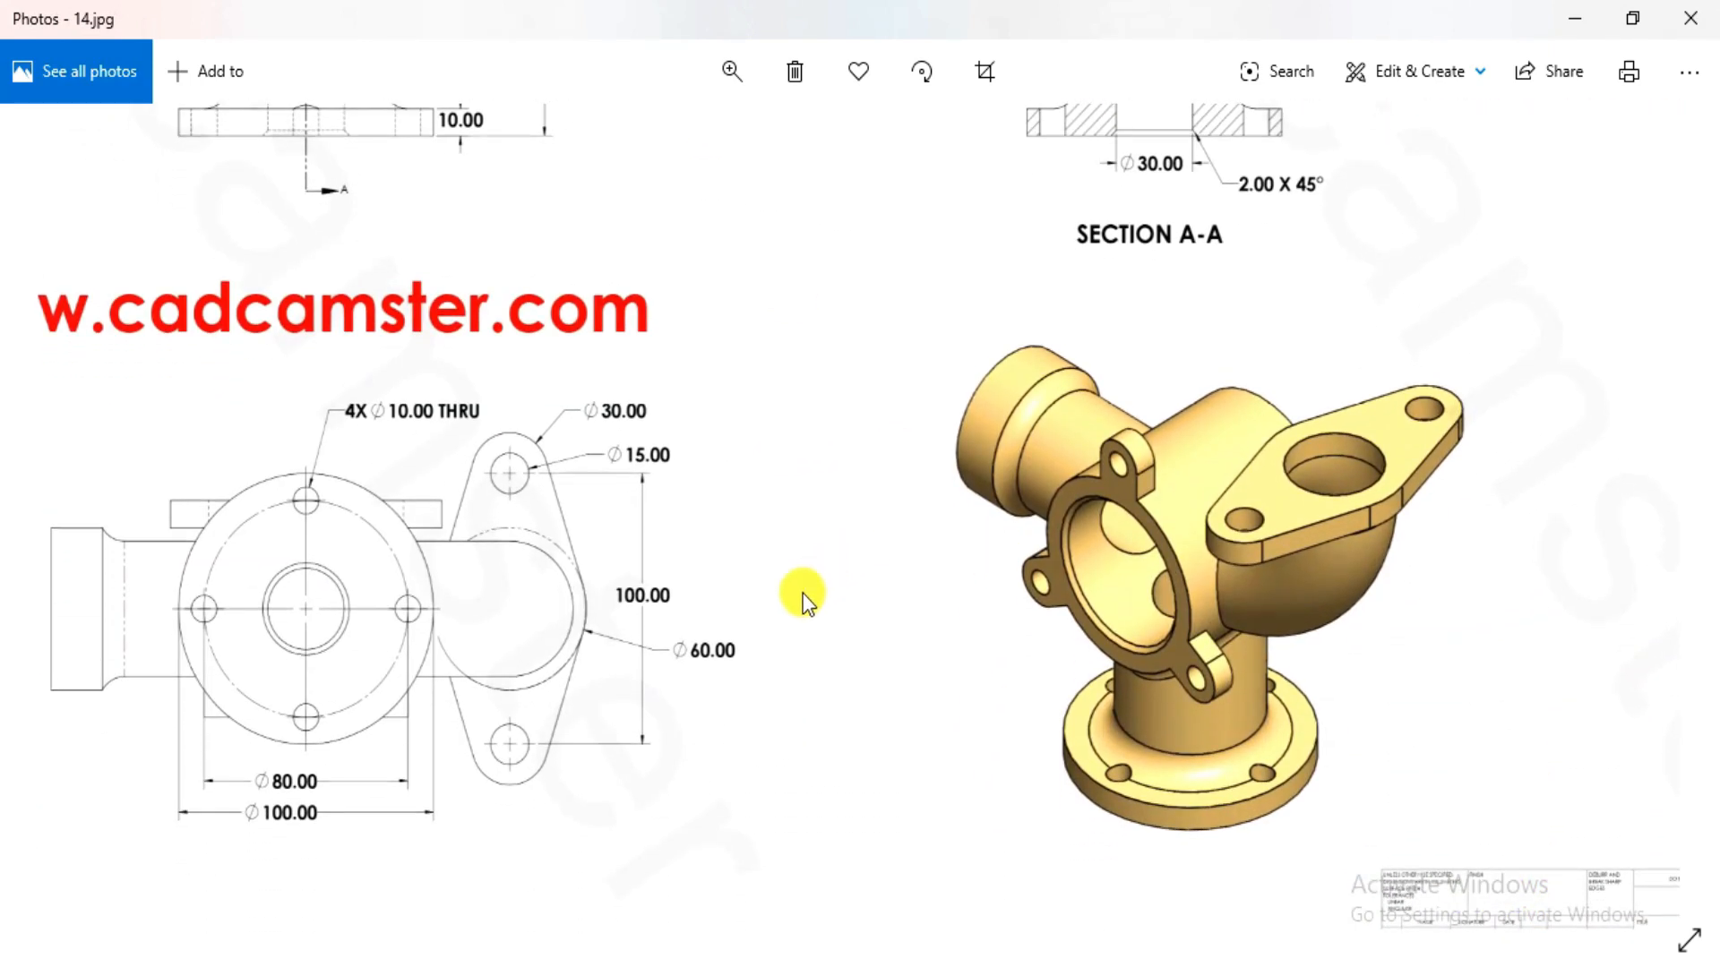
key("alt+Tab")
middle_click_drag(775, 499, 714, 499)
scroll(829, 371, "down", 3)
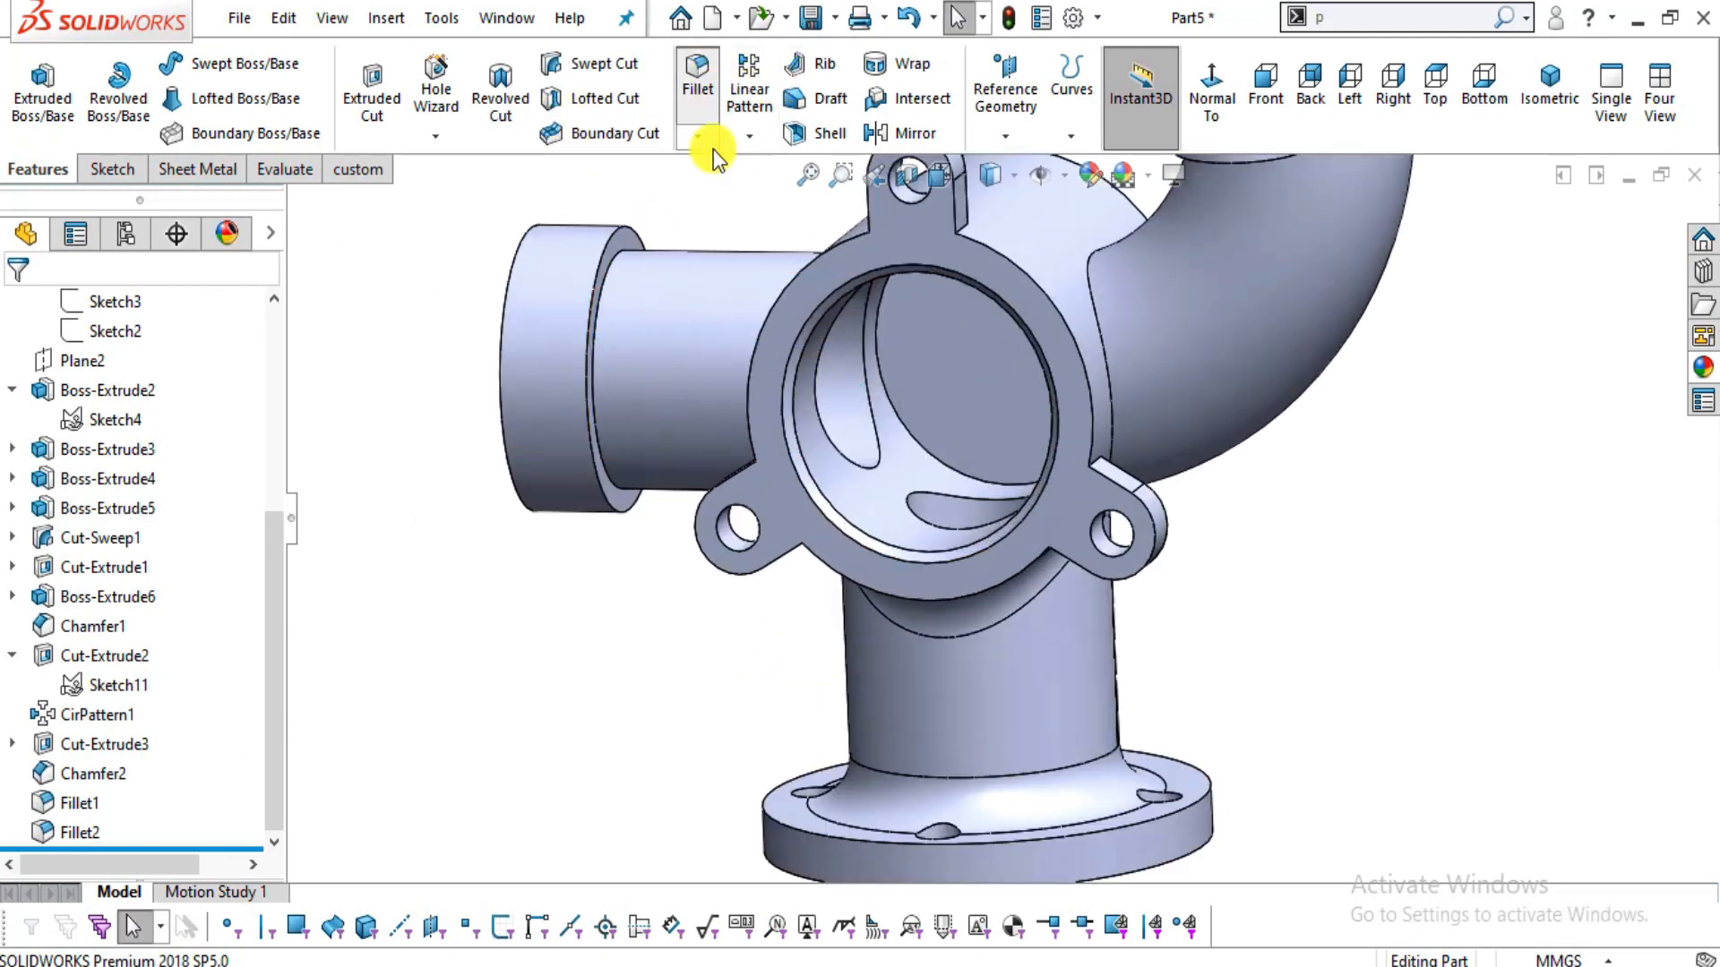
left_click(698, 85)
left_click(614, 269)
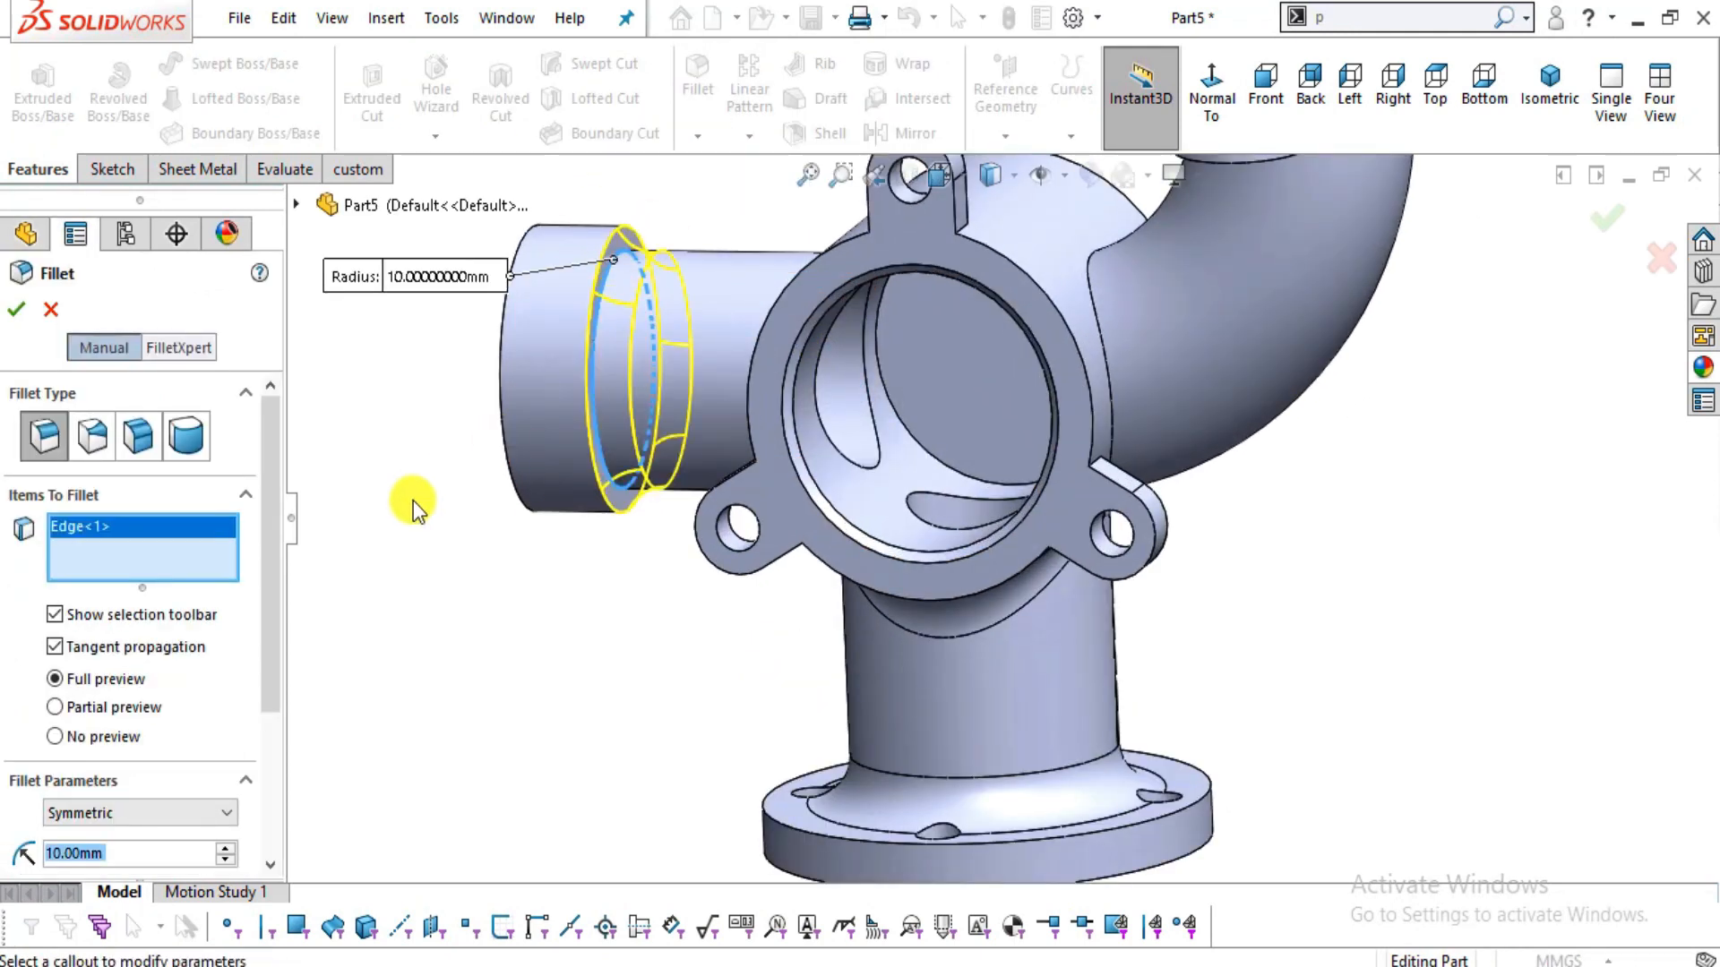
left_click(29, 314)
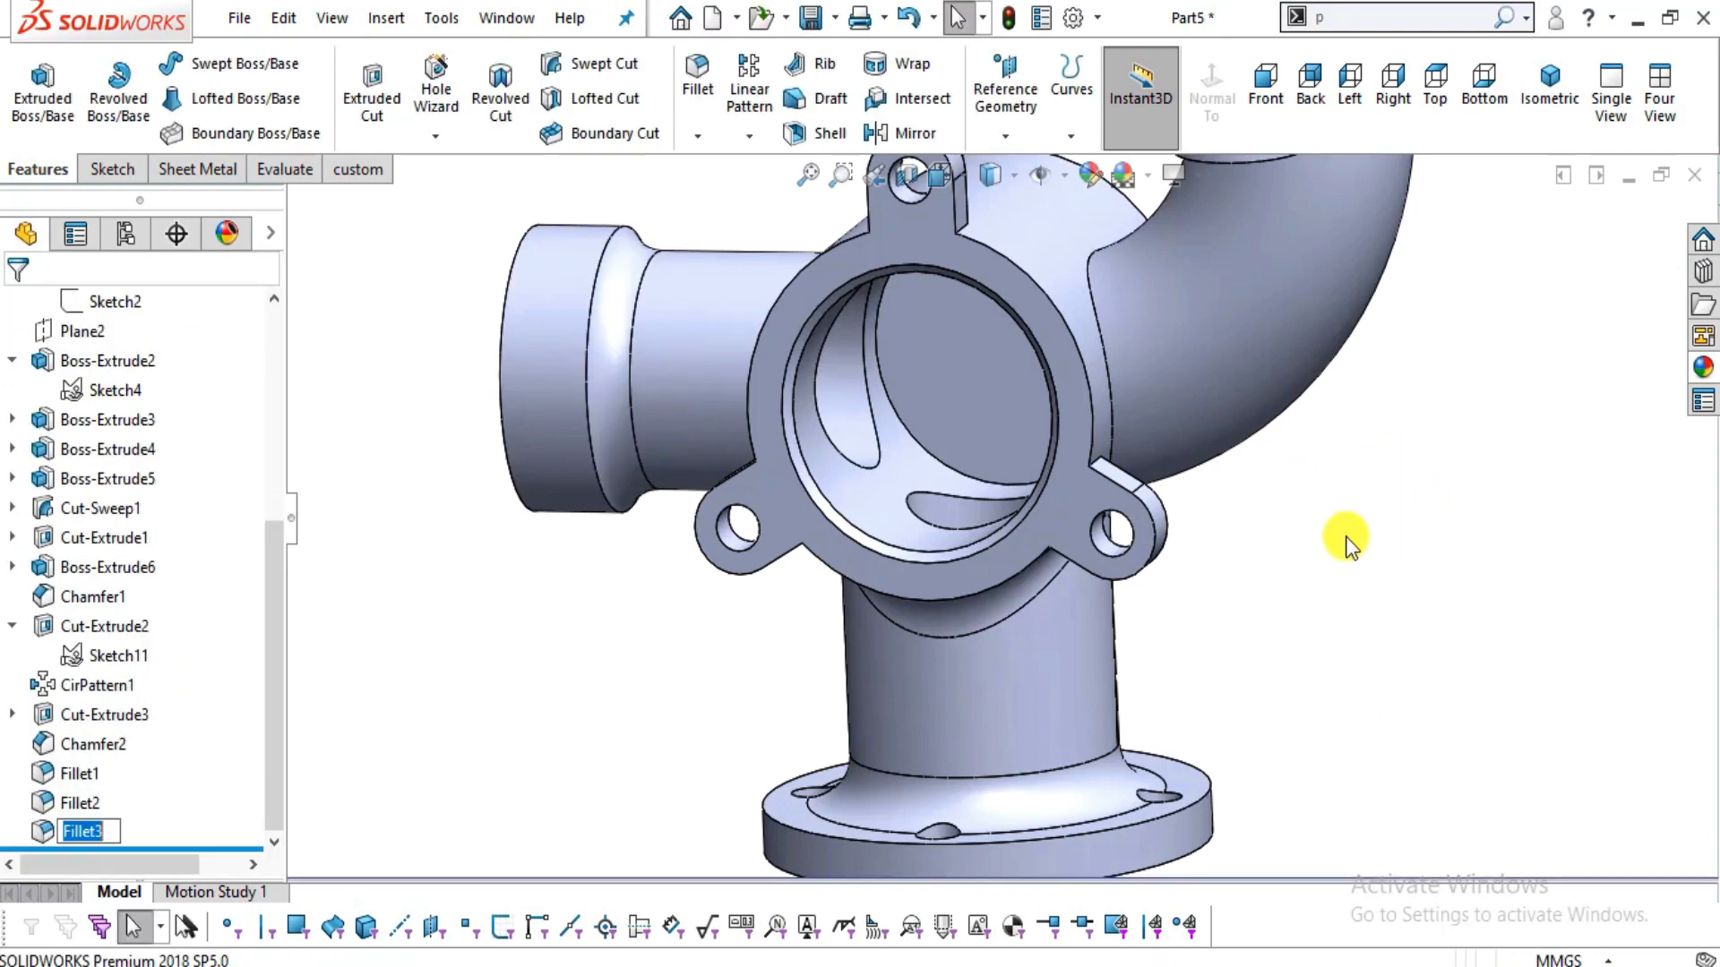
- Apply the brushed steel metal appearance to the whole part
scroll(935, 459, "up", 2)
middle_click_drag(827, 403, 1200, 387)
middle_click_drag(1107, 512, 1103, 556)
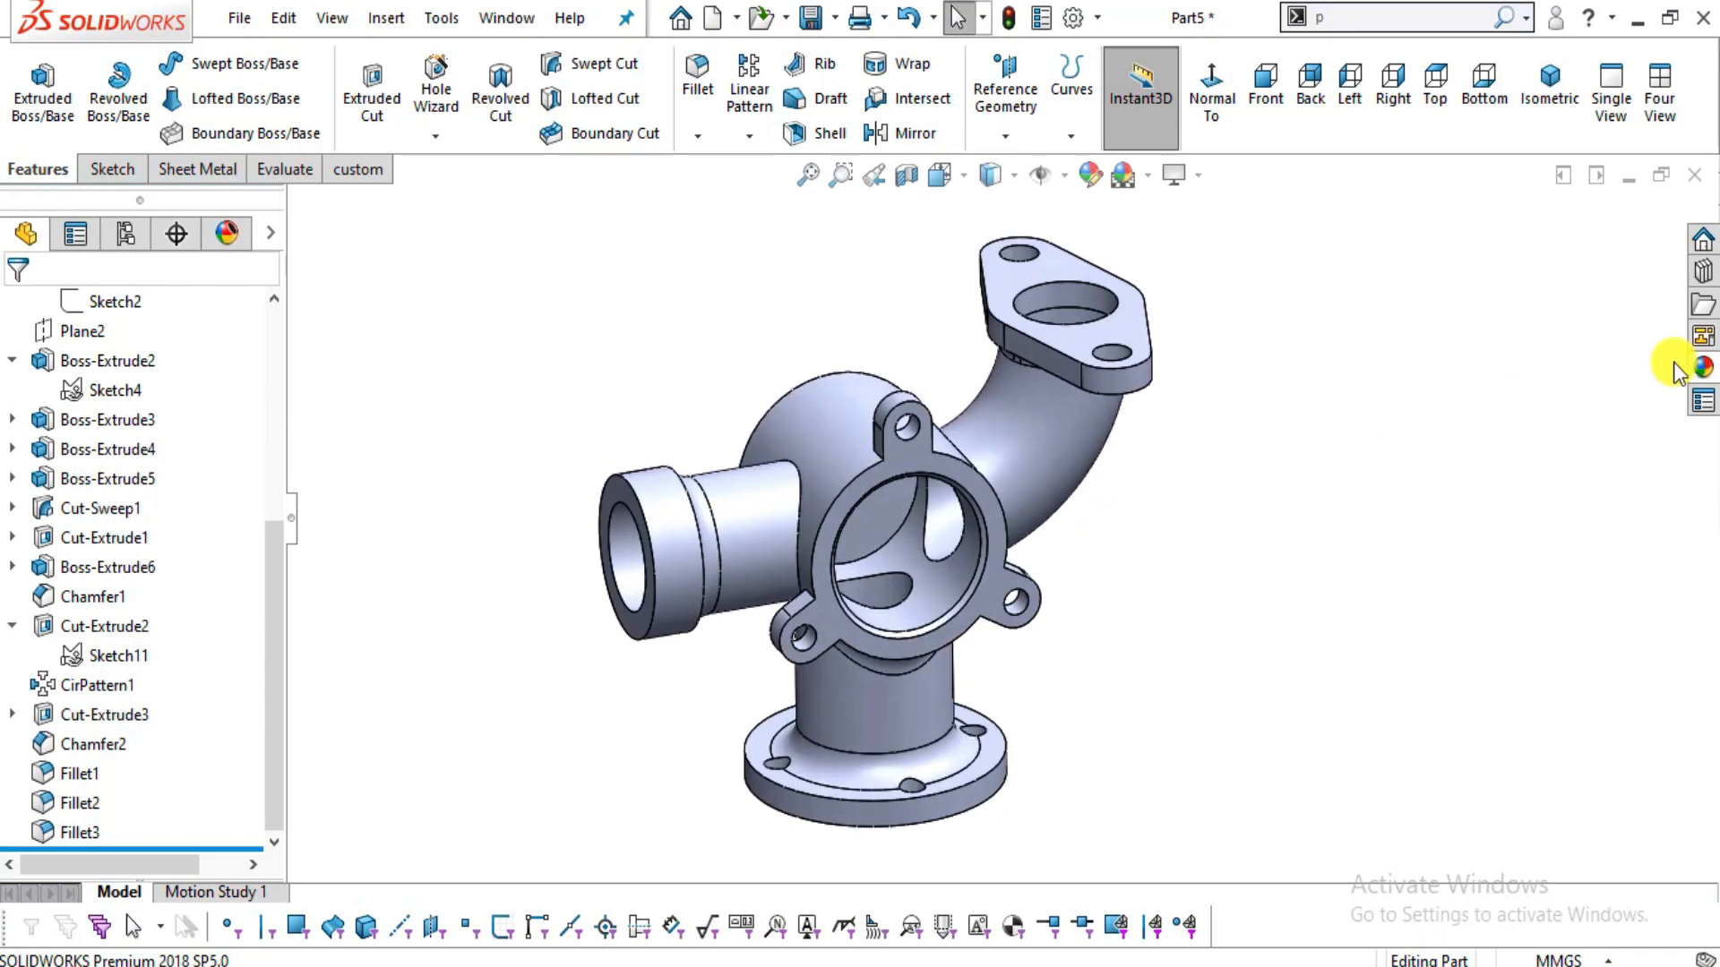
left_click(1706, 367)
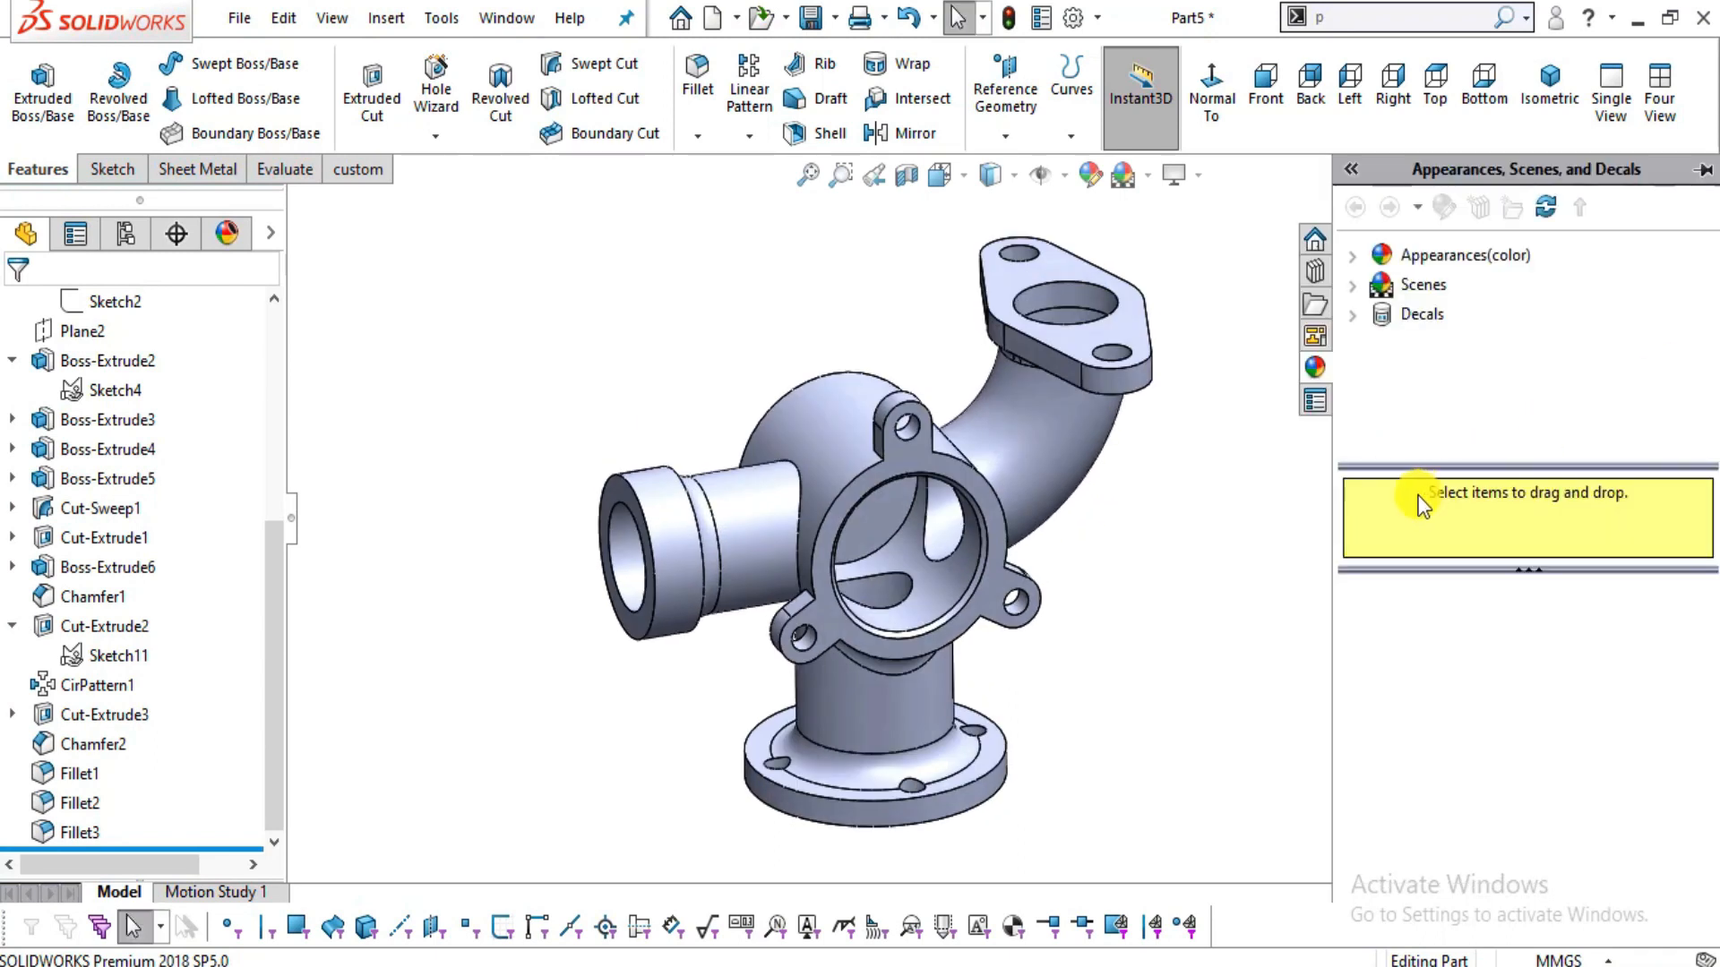
left_click(1368, 284)
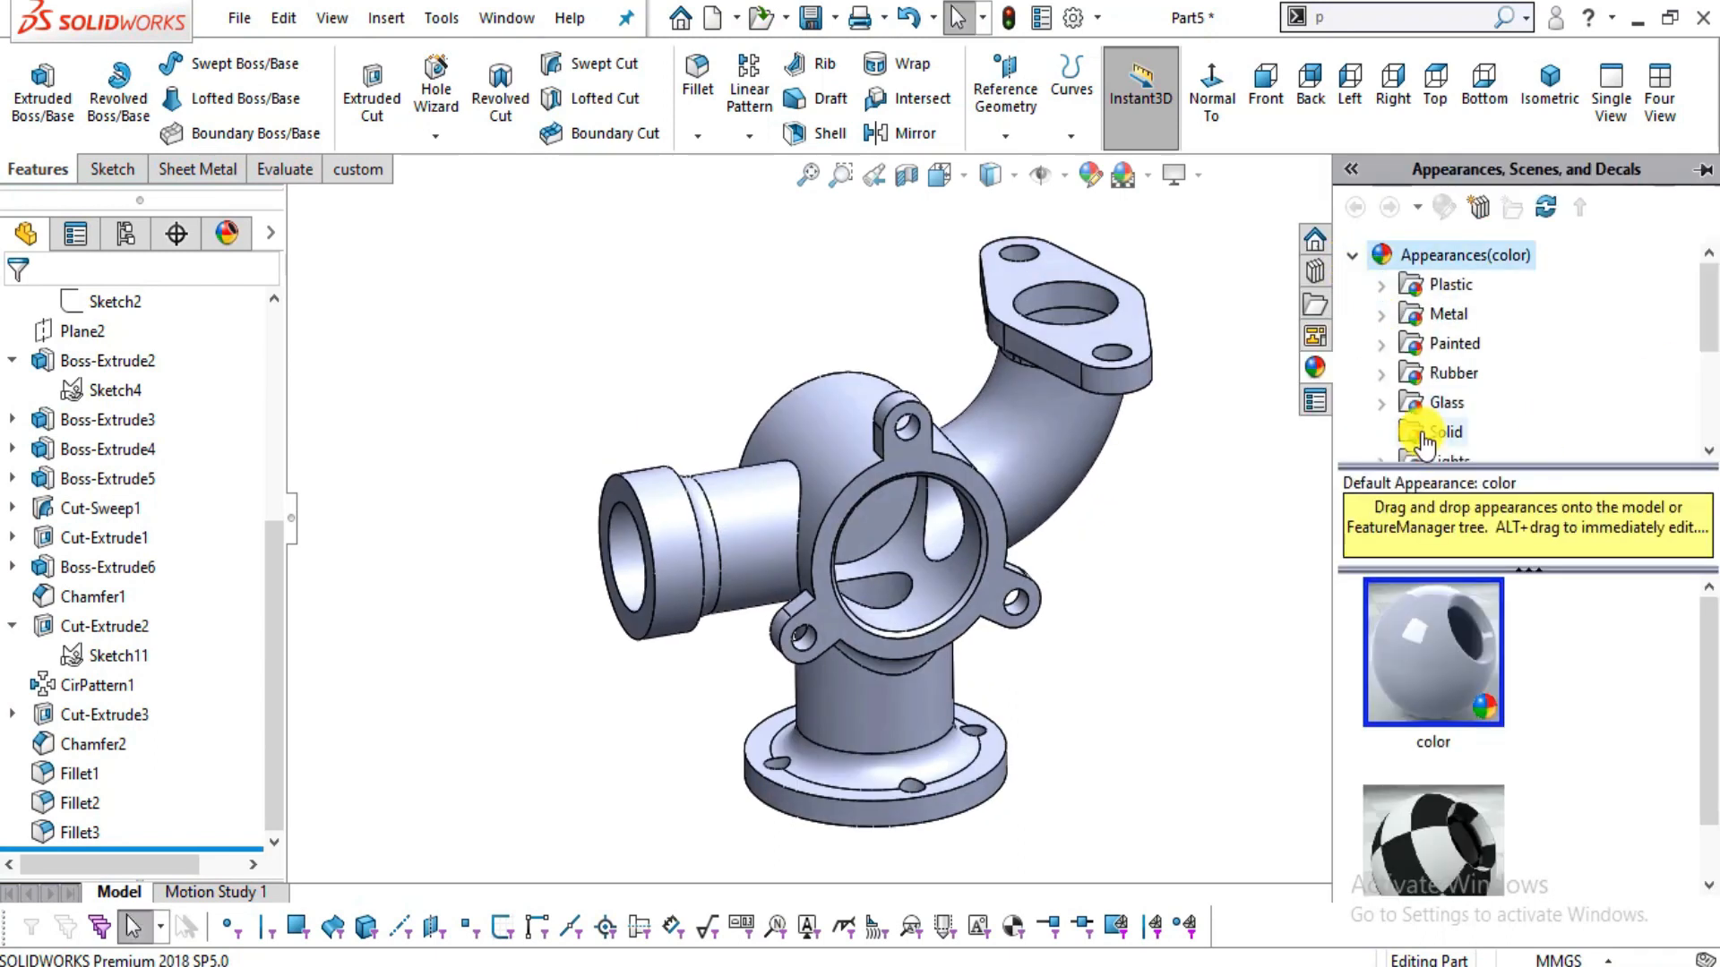
left_click(1392, 315)
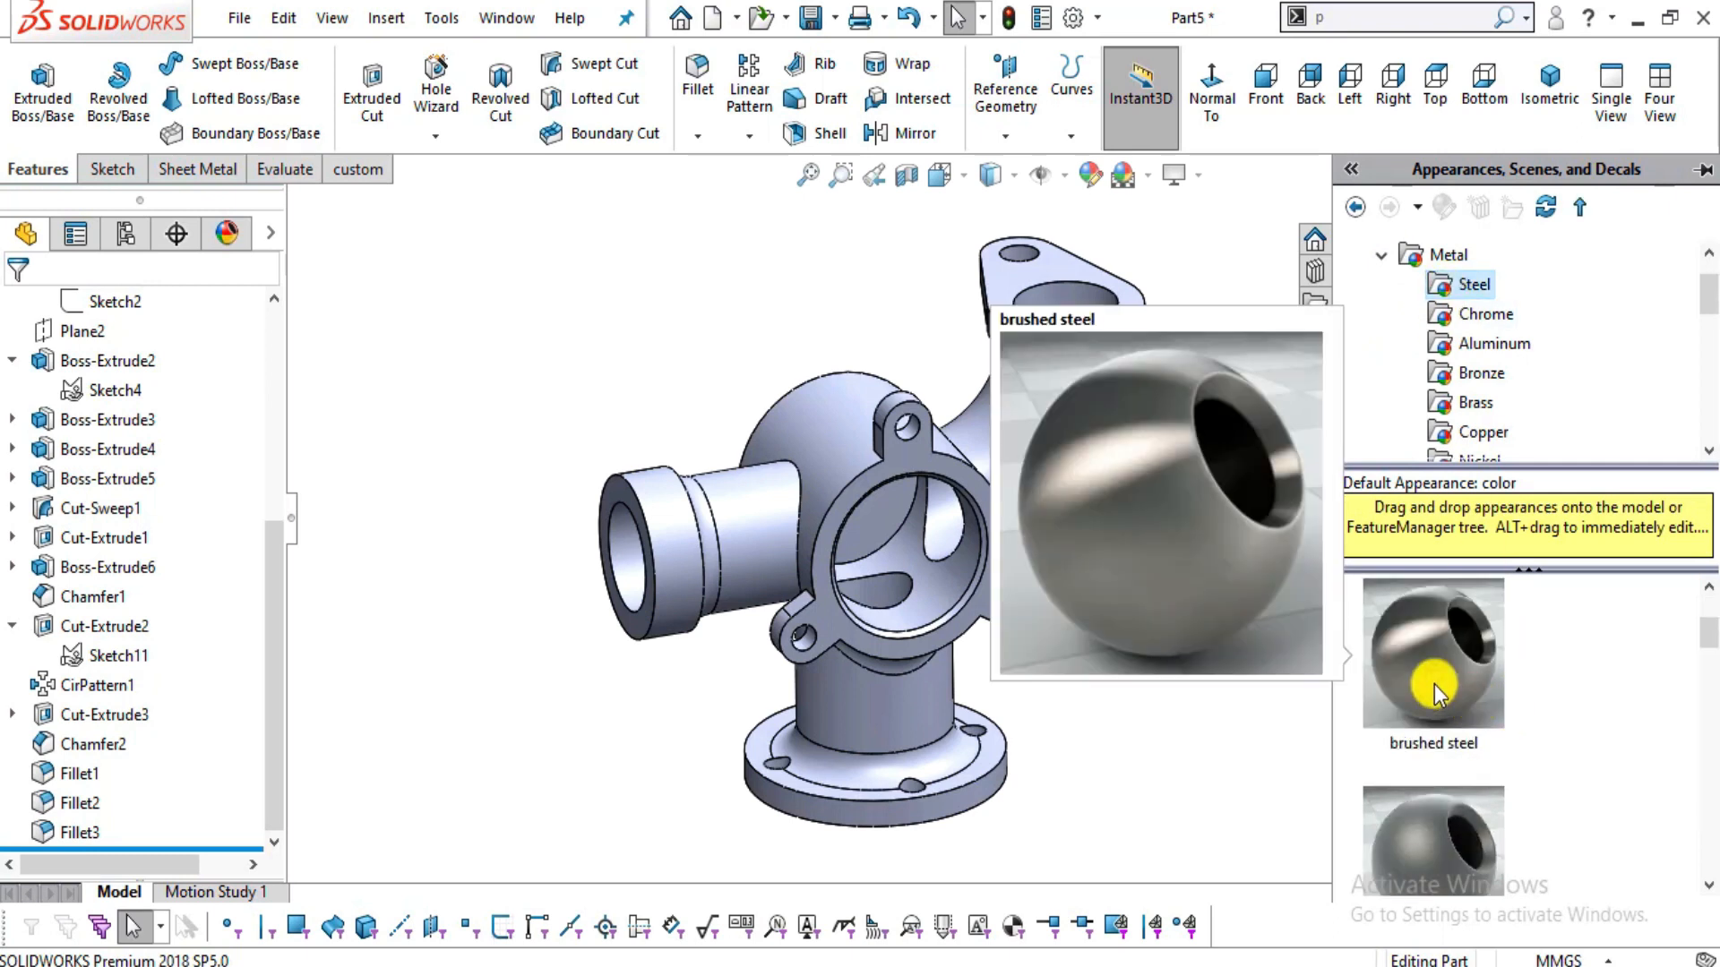
double_click(1433, 685)
- Turn on RealView graphics and inspect the finished housing from several sides
scroll(1240, 616, "down", 3)
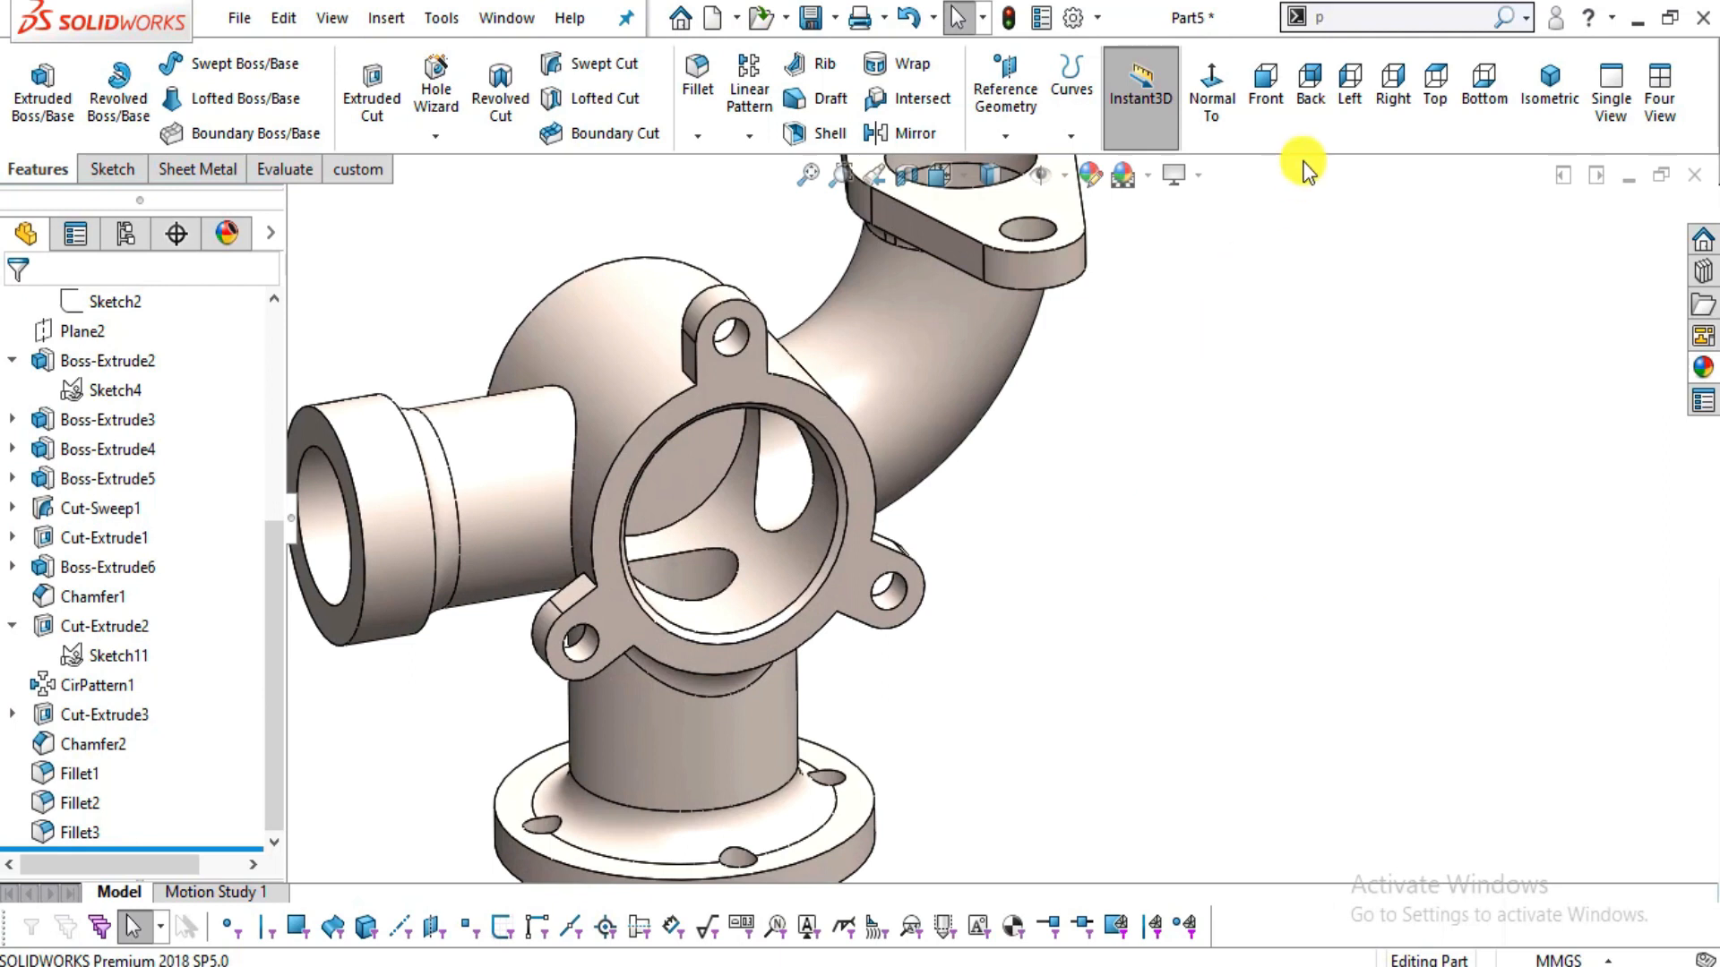
left_click(1194, 186)
left_click(1205, 208)
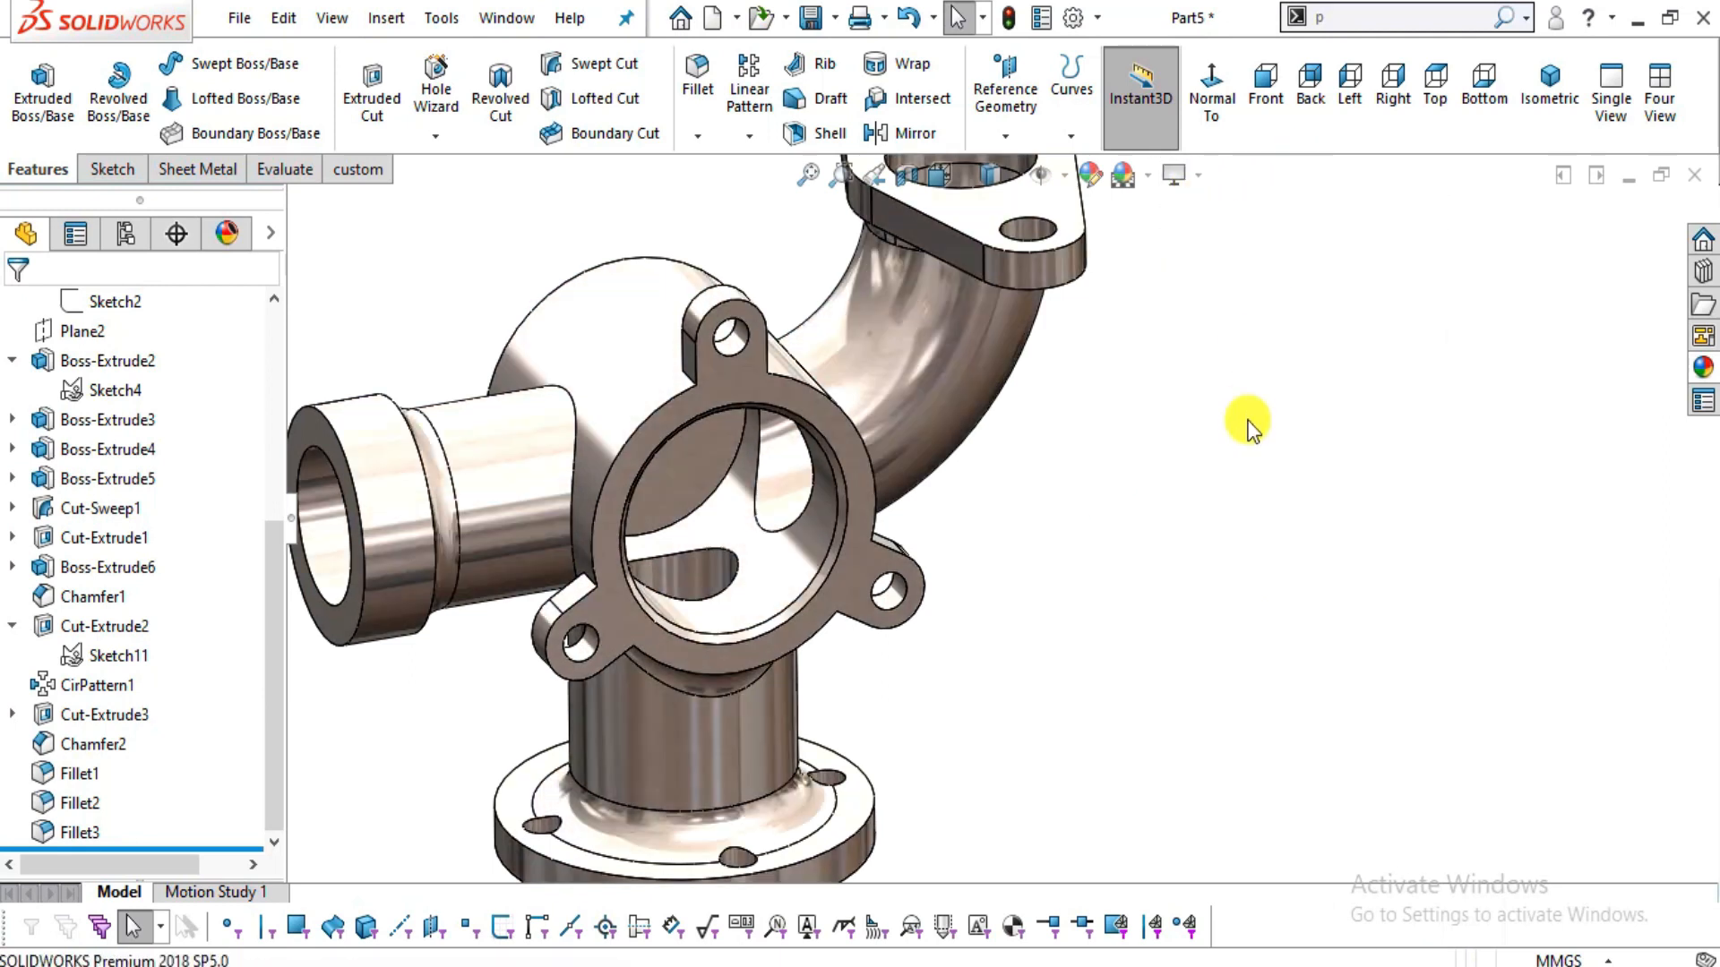
scroll(1249, 429, "up", 2)
middle_click_drag(1072, 518, 412, 550)
scroll(1042, 540, "up", 2)
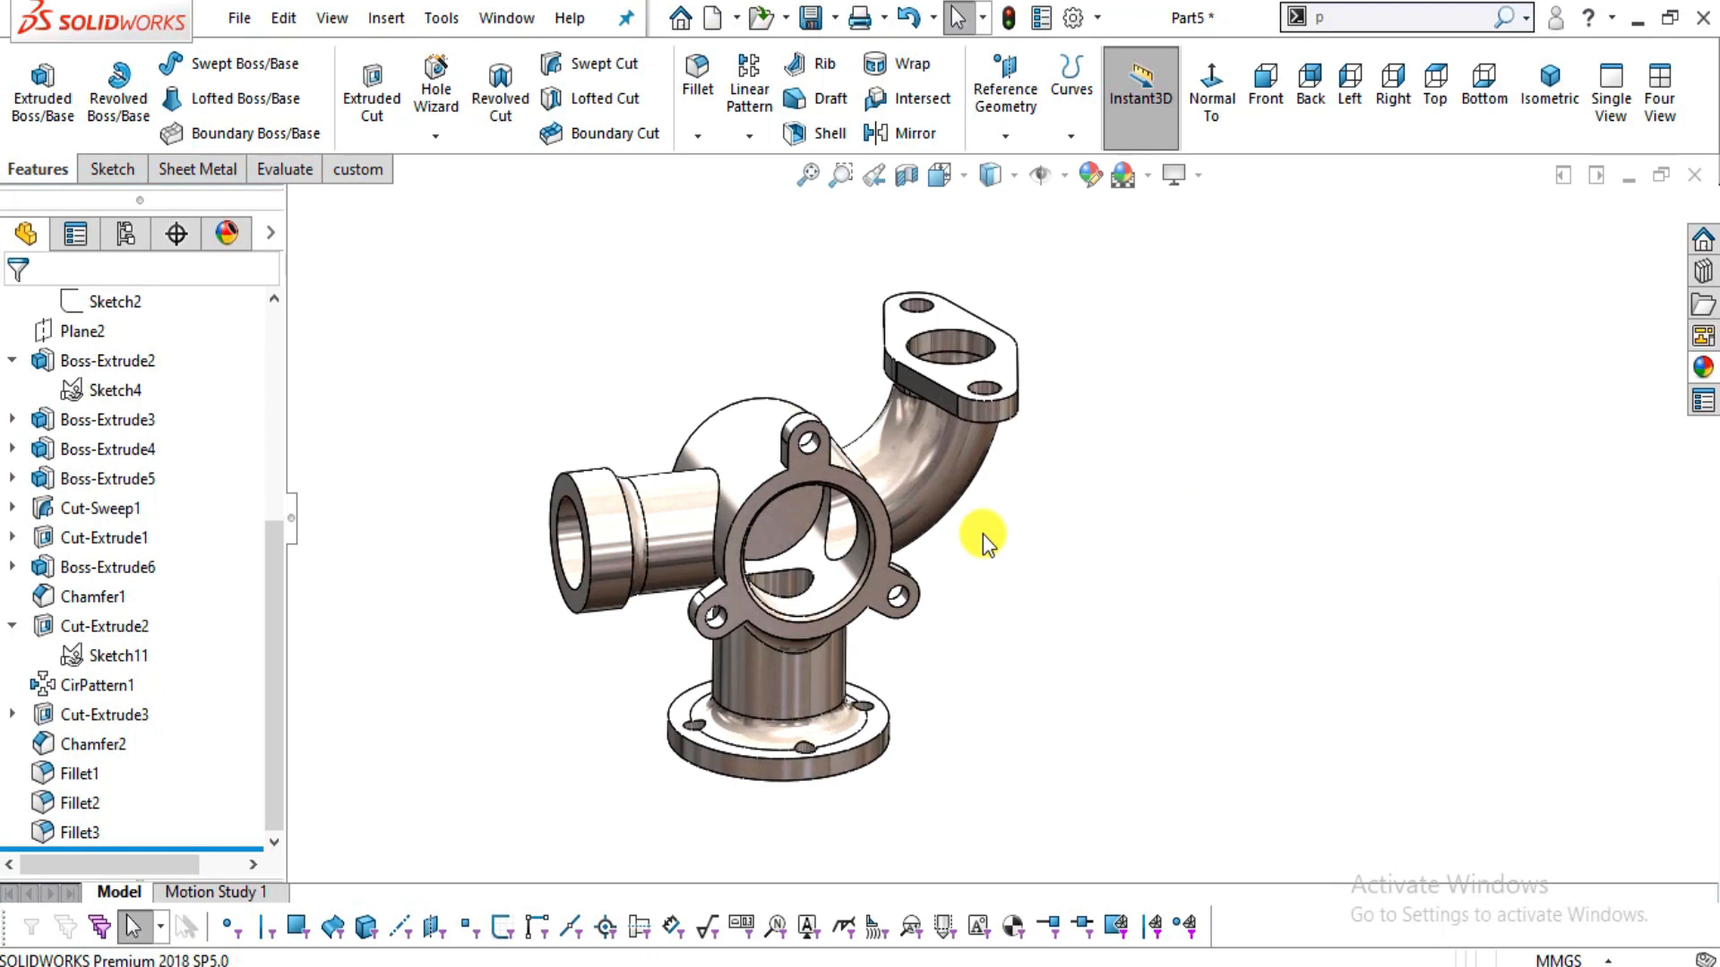
scroll(961, 594, "down", 2)
middle_click_drag(959, 594, 951, 527)
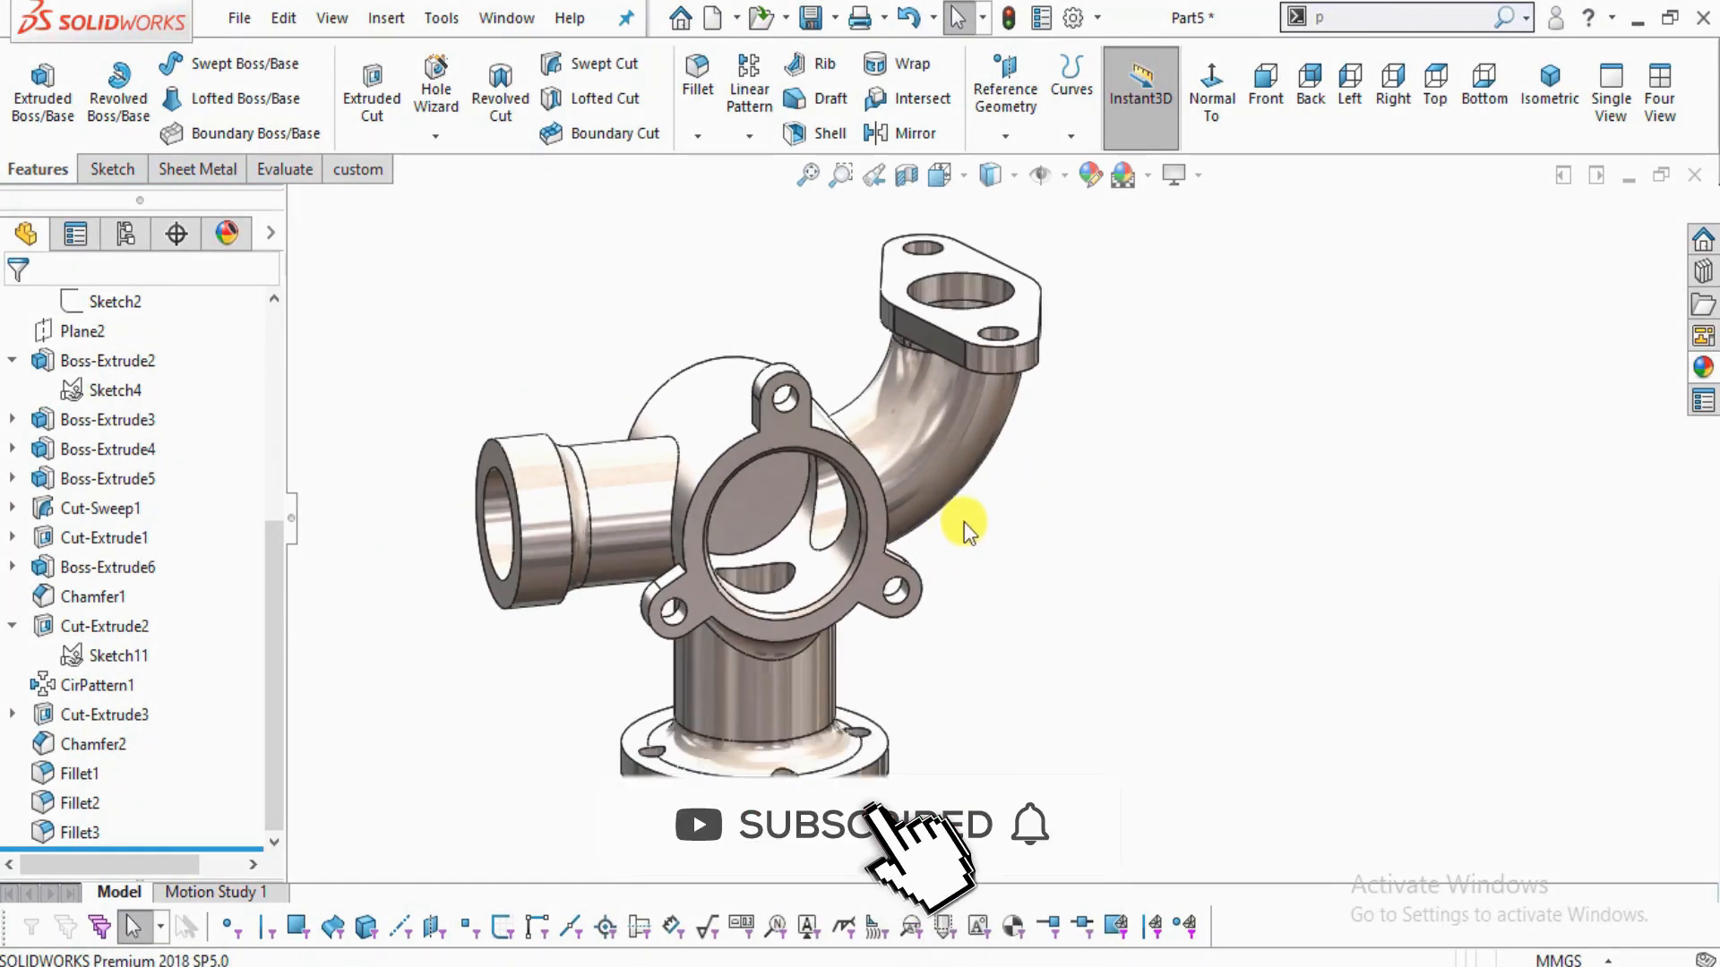